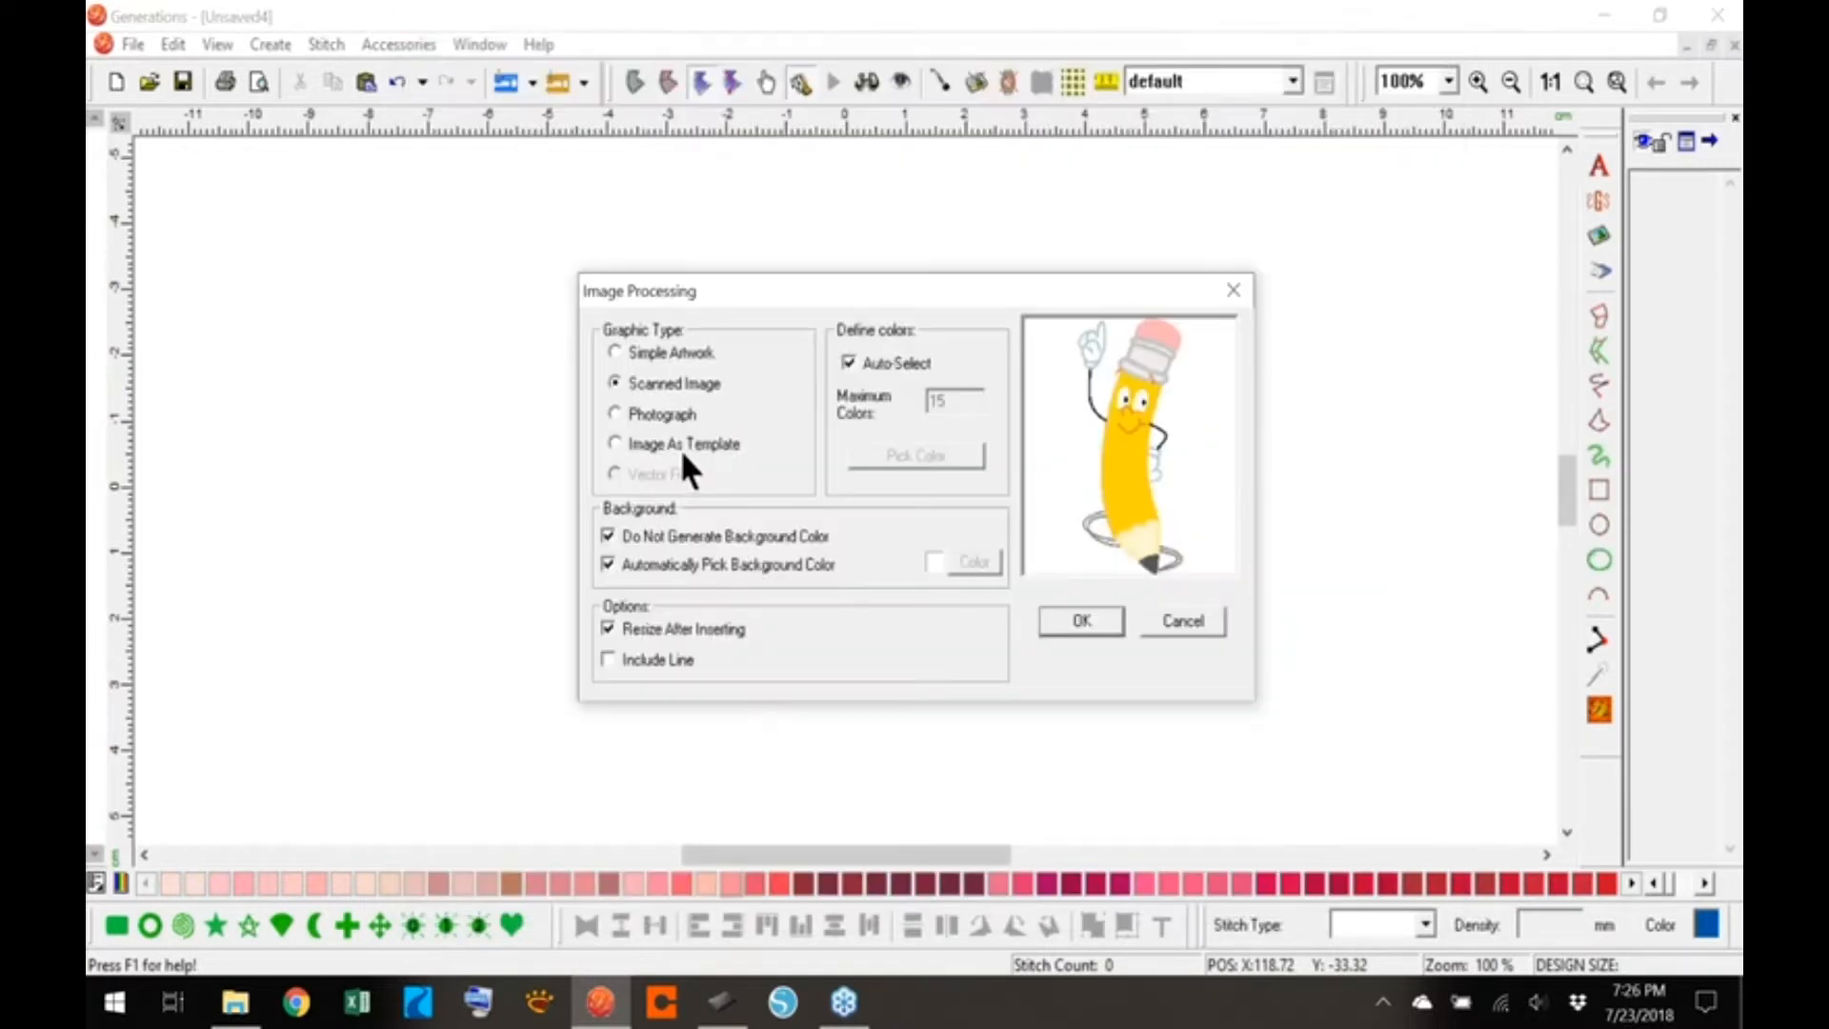
- Insert the pencil artwork as an image template, resized to 98 mm high with its aspect ratio maintained
left_click(678, 444)
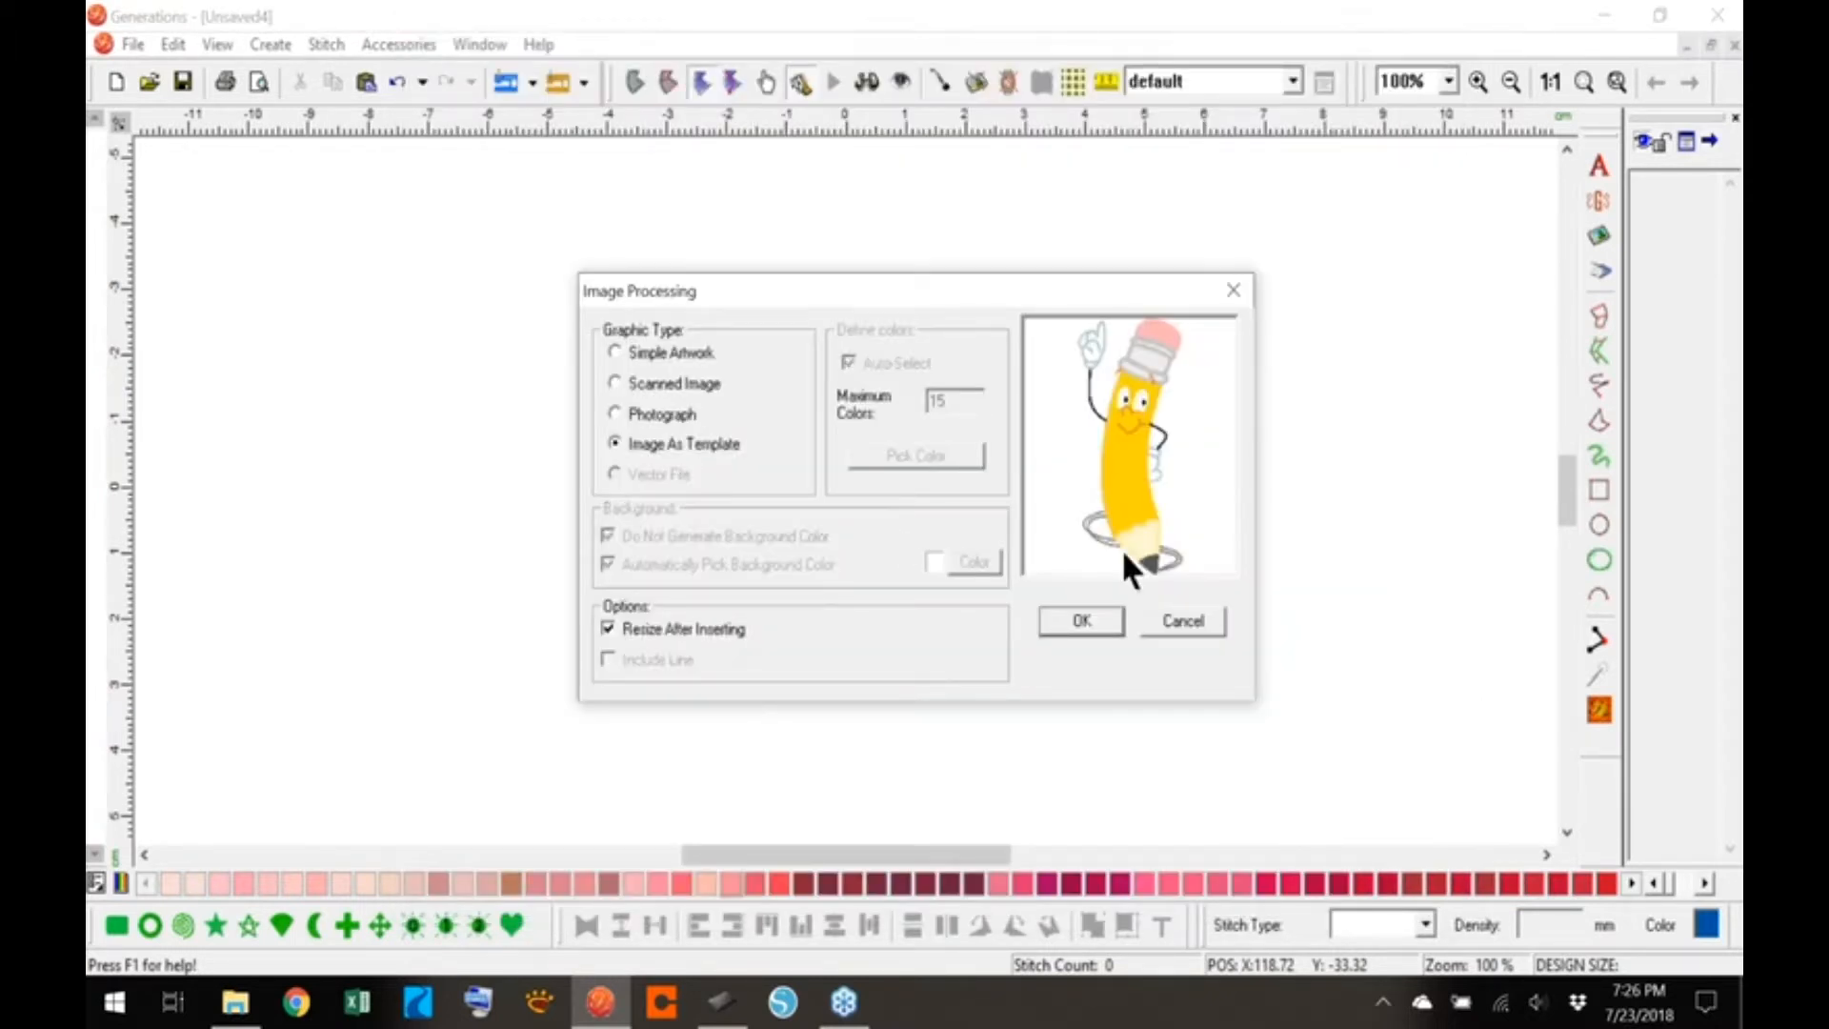
left_click(1083, 619)
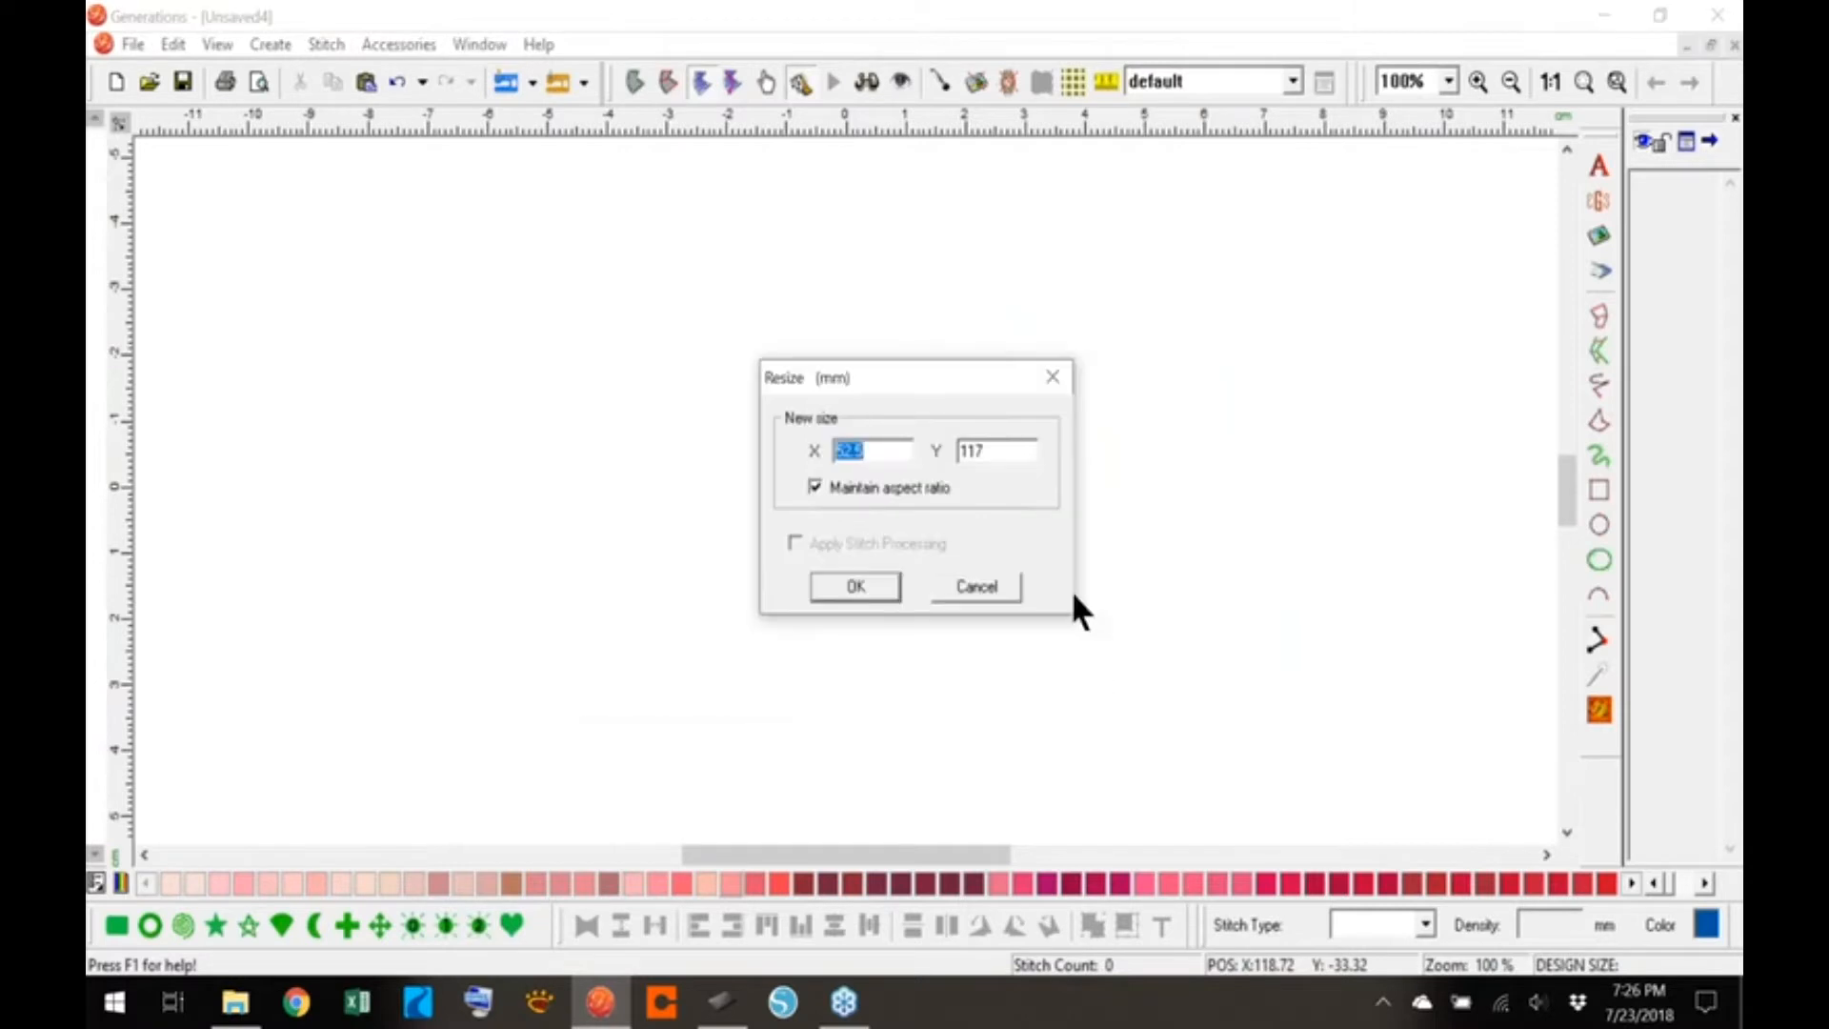
left_click(981, 450)
left_click_drag(1011, 451, 918, 499)
type("98")
key("Tab")
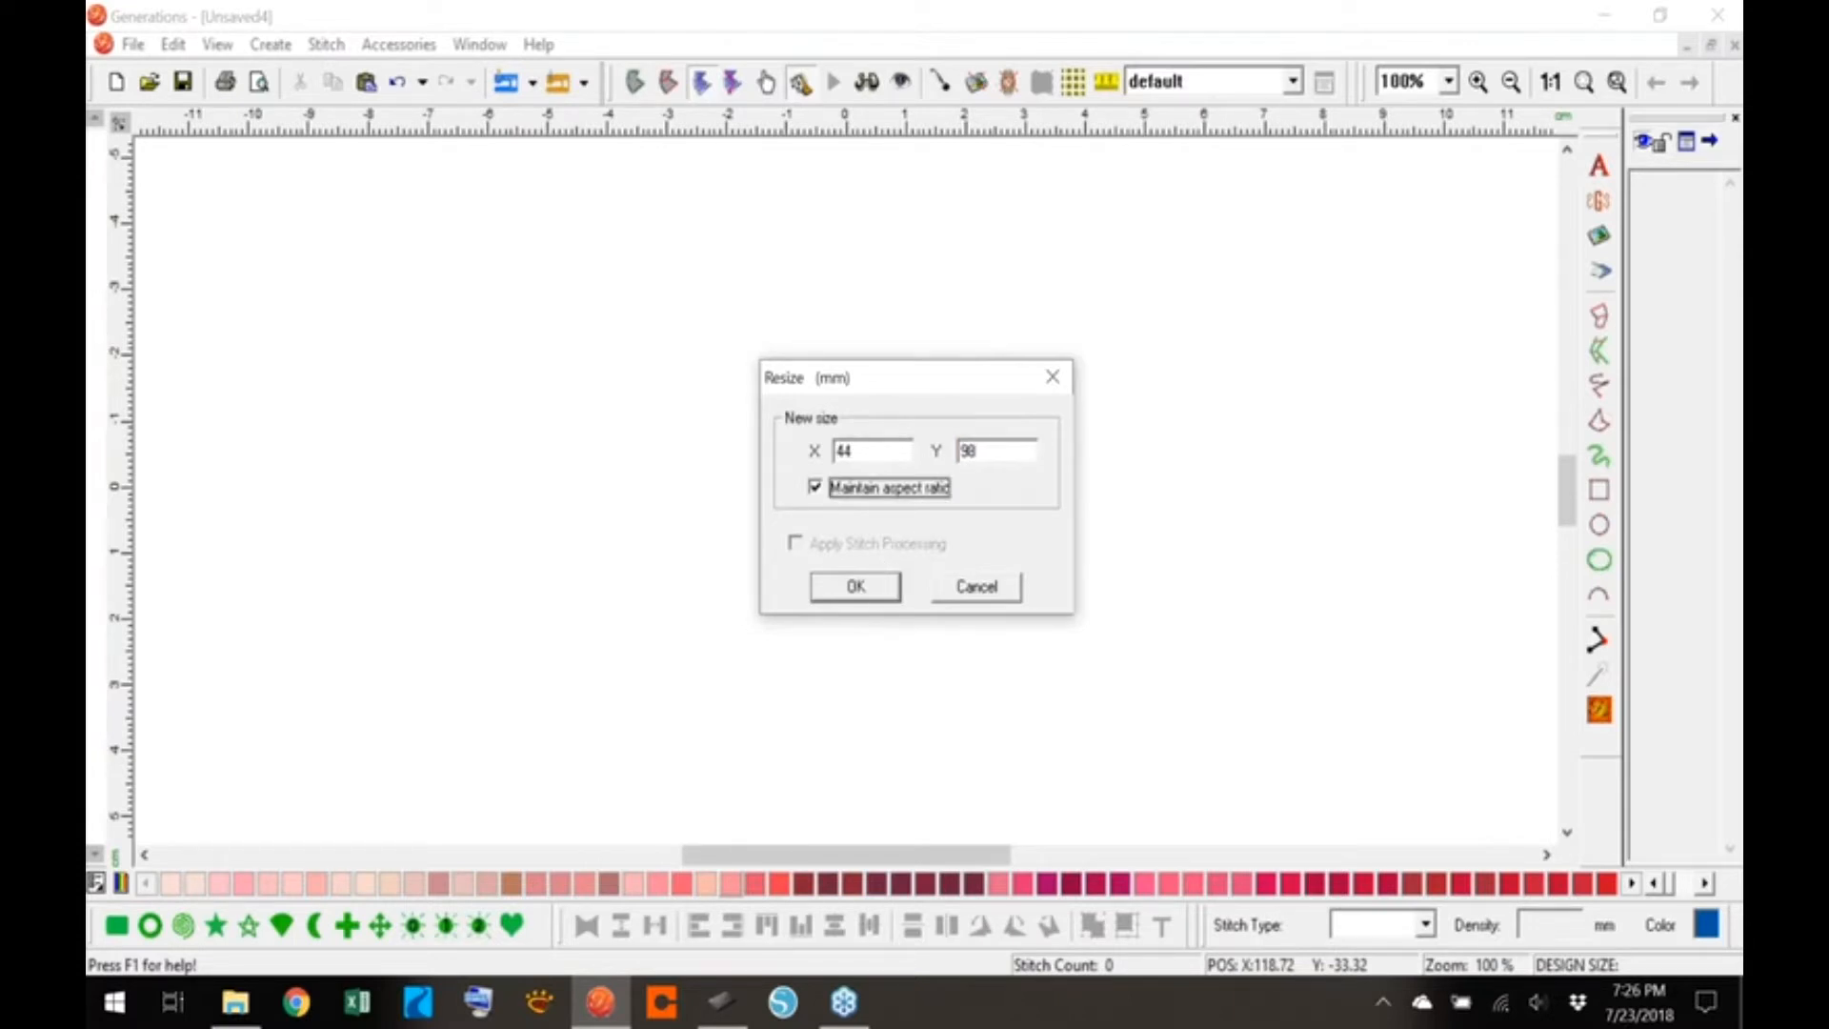
left_click(875, 586)
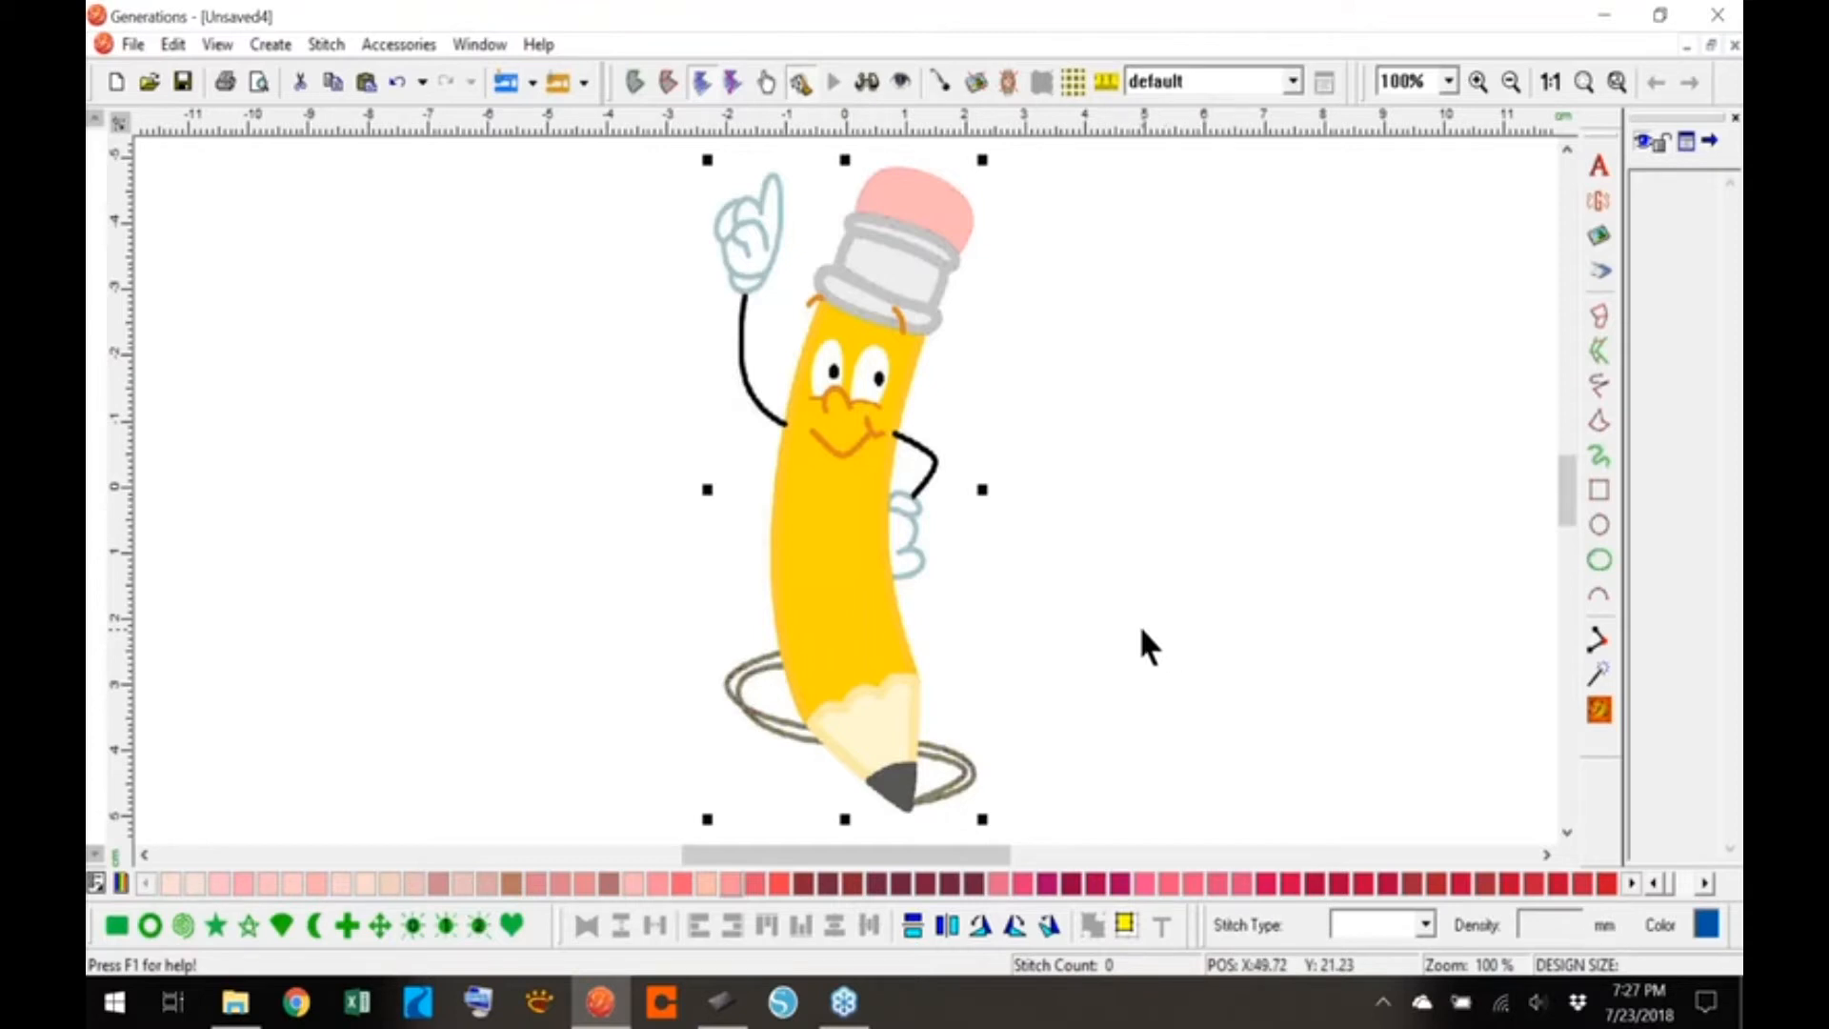
left_click(1142, 631)
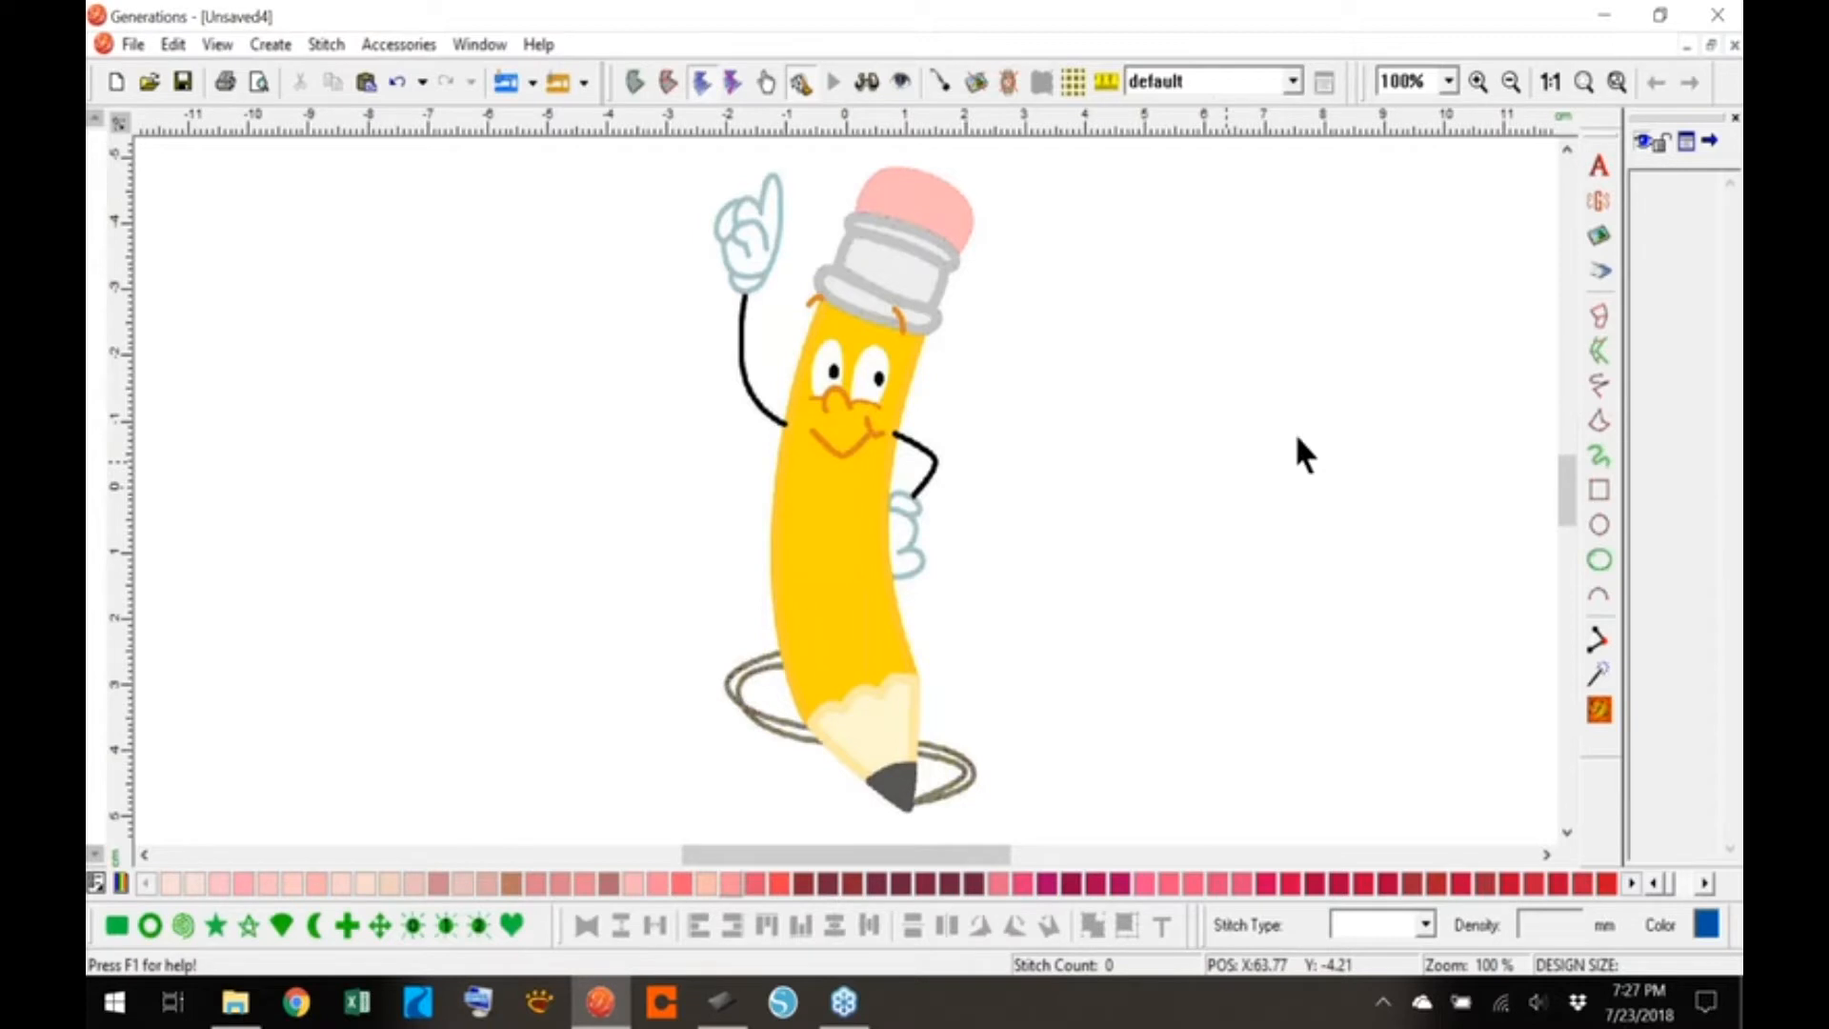
right_click(1272, 443)
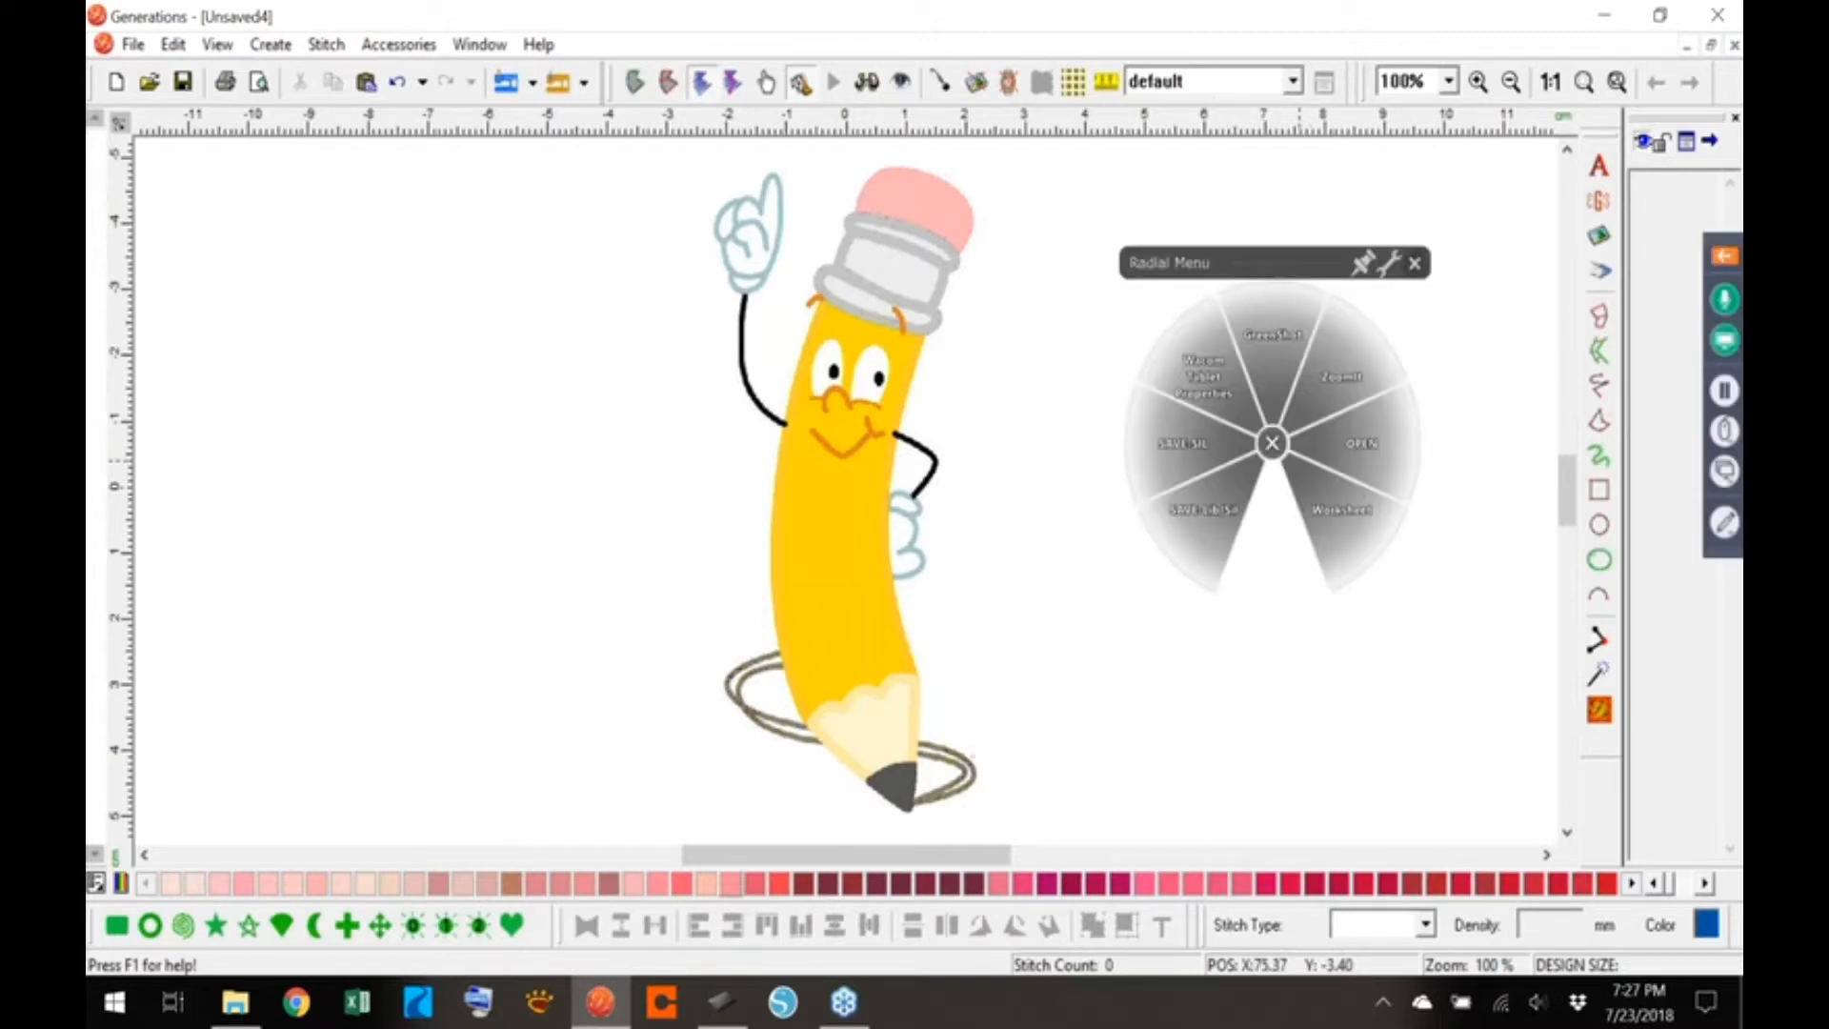
left_click_drag(958, 748, 954, 783)
left_click_drag(743, 655, 746, 705)
left_click_drag(929, 529, 949, 543)
mouse_move(736, 232)
left_mouse_down()
mouse_move(753, 245)
mouse_move(741, 262)
mouse_move(778, 253)
left_mouse_up()
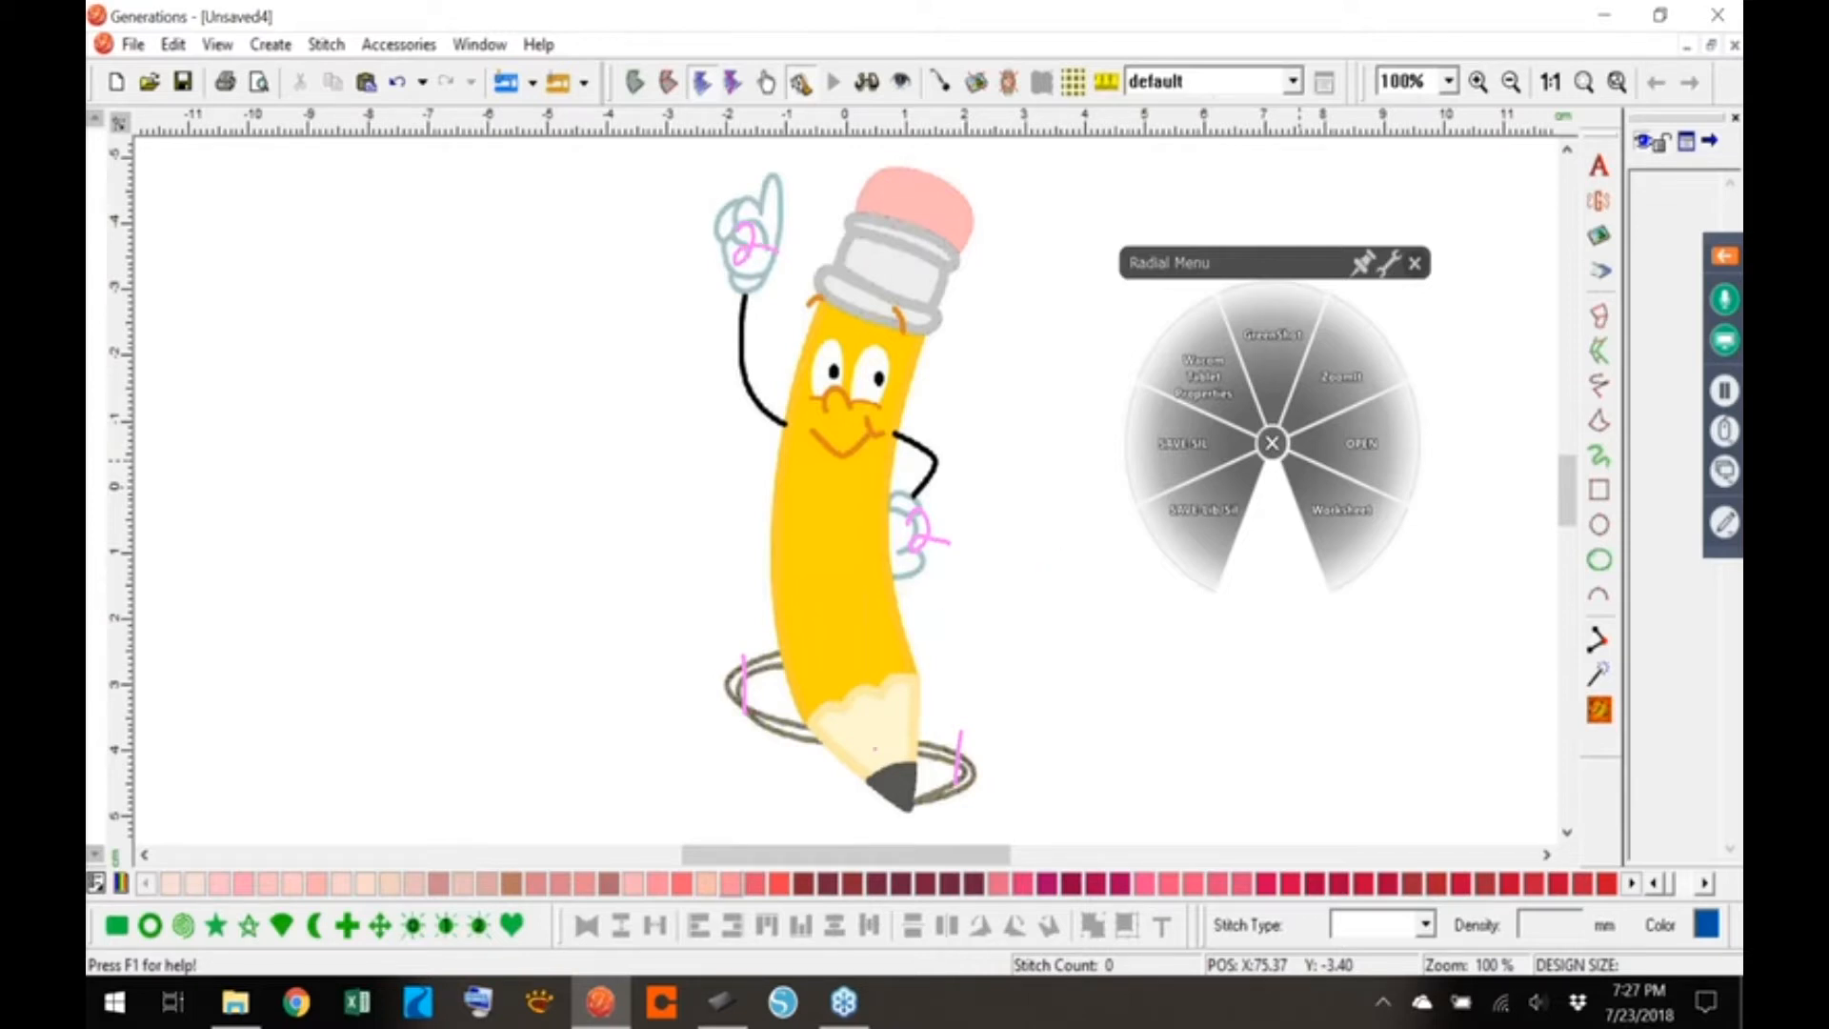
mouse_move(912, 812)
left_mouse_down()
mouse_move(908, 372)
mouse_move(945, 319)
mouse_move(960, 183)
mouse_move(883, 153)
mouse_move(812, 270)
mouse_move(767, 611)
mouse_move(801, 716)
mouse_move(912, 815)
left_mouse_up()
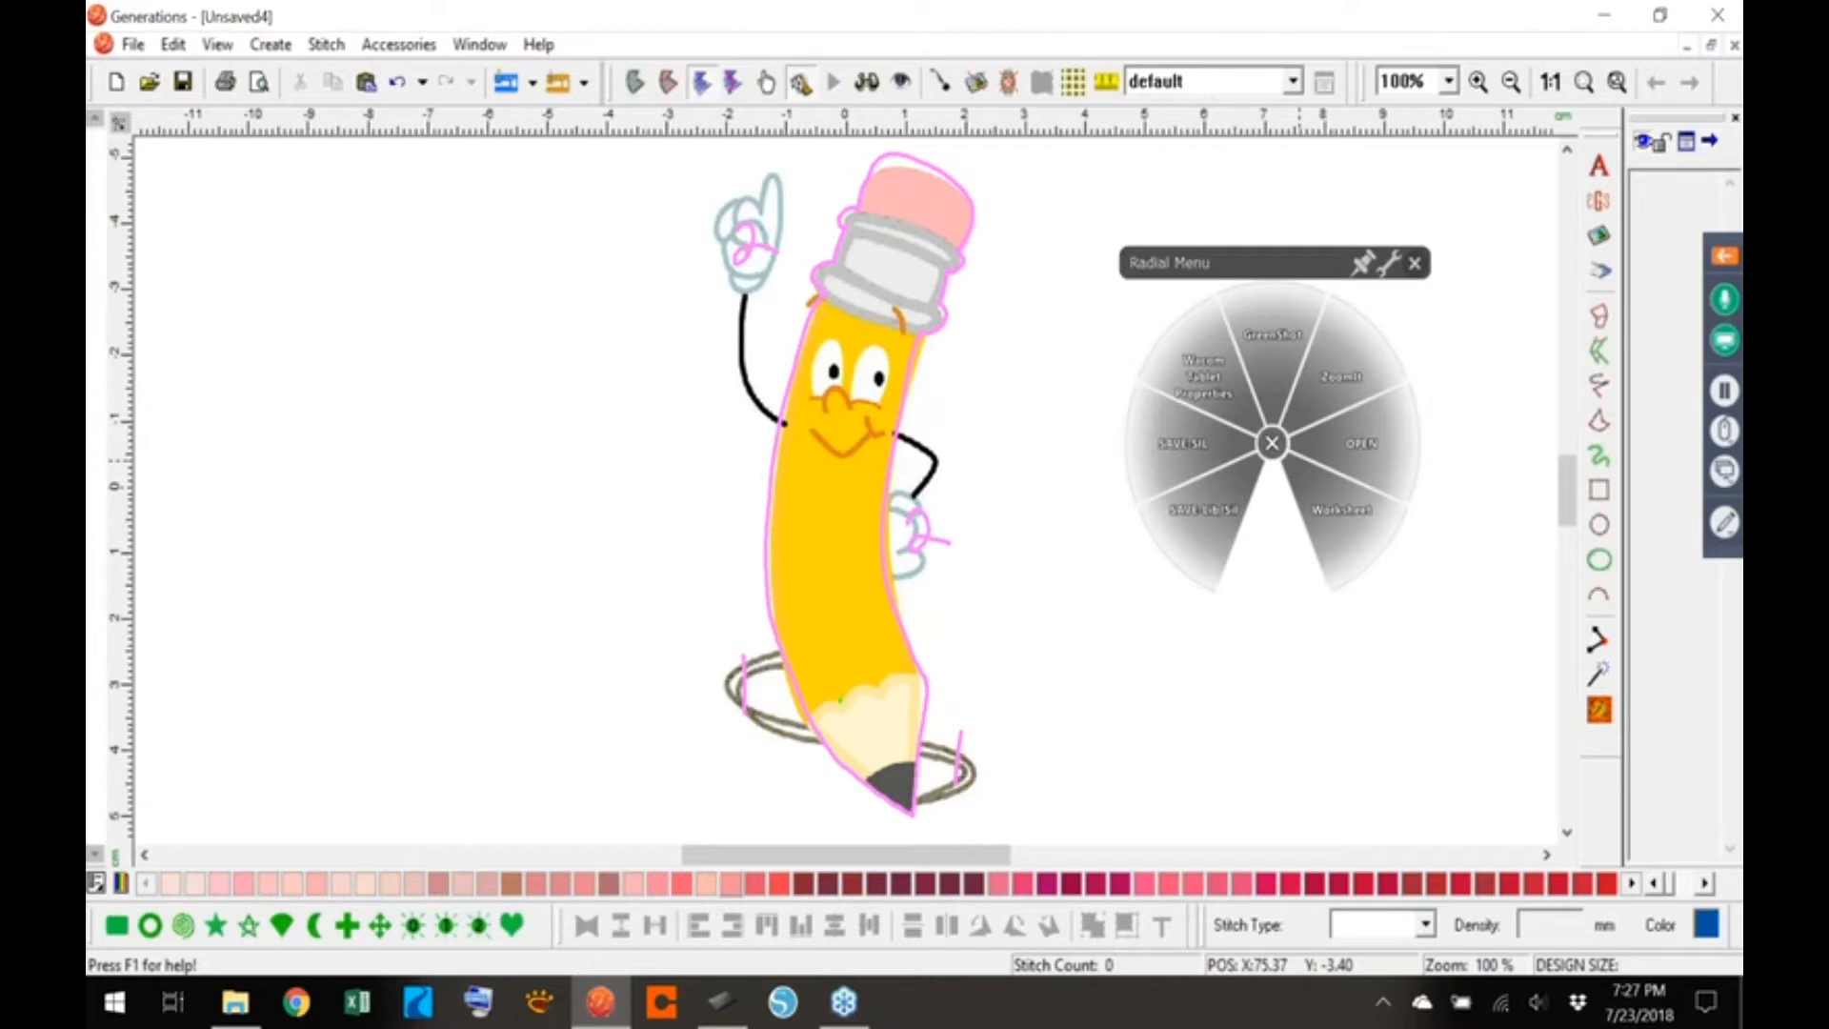
left_click_drag(810, 717, 917, 670)
left_click_drag(862, 781, 911, 760)
left_click_drag(825, 303, 924, 332)
left_click_drag(831, 256, 948, 295)
mouse_move(840, 224)
left_mouse_down()
mouse_move(954, 261)
mouse_move(906, 216)
mouse_move(959, 240)
left_mouse_up()
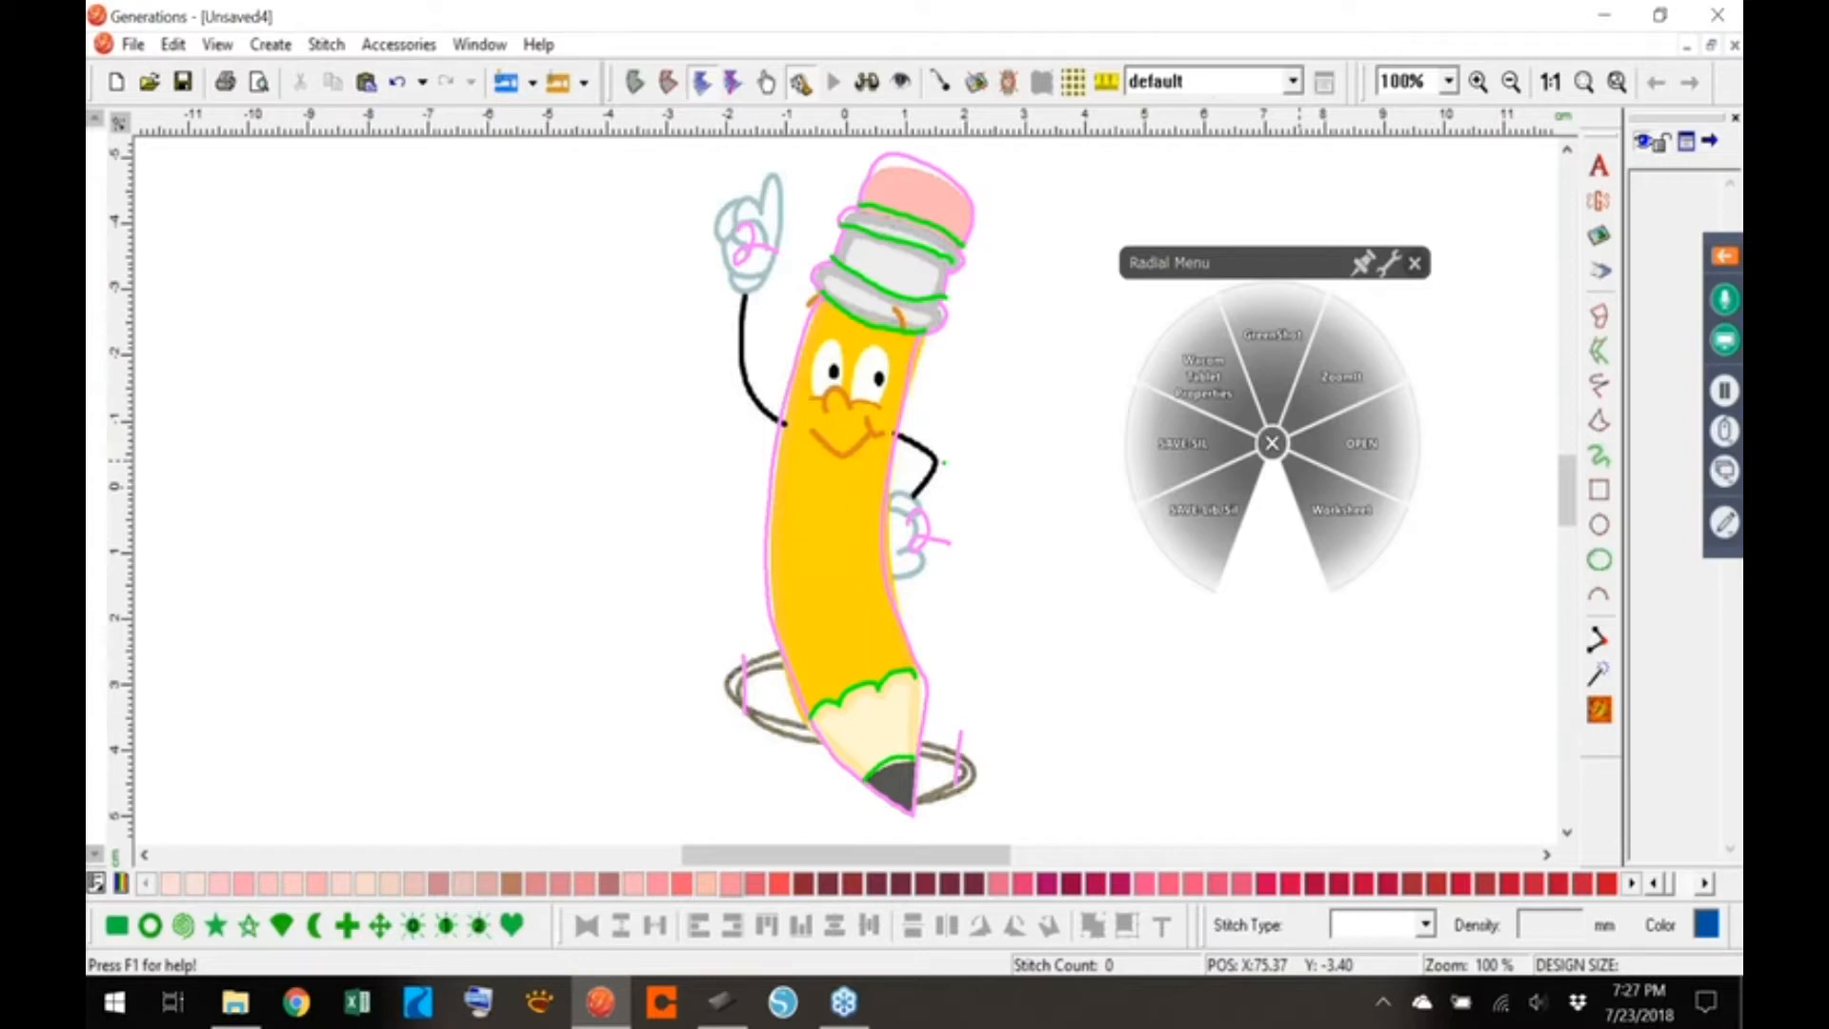
key("Escape")
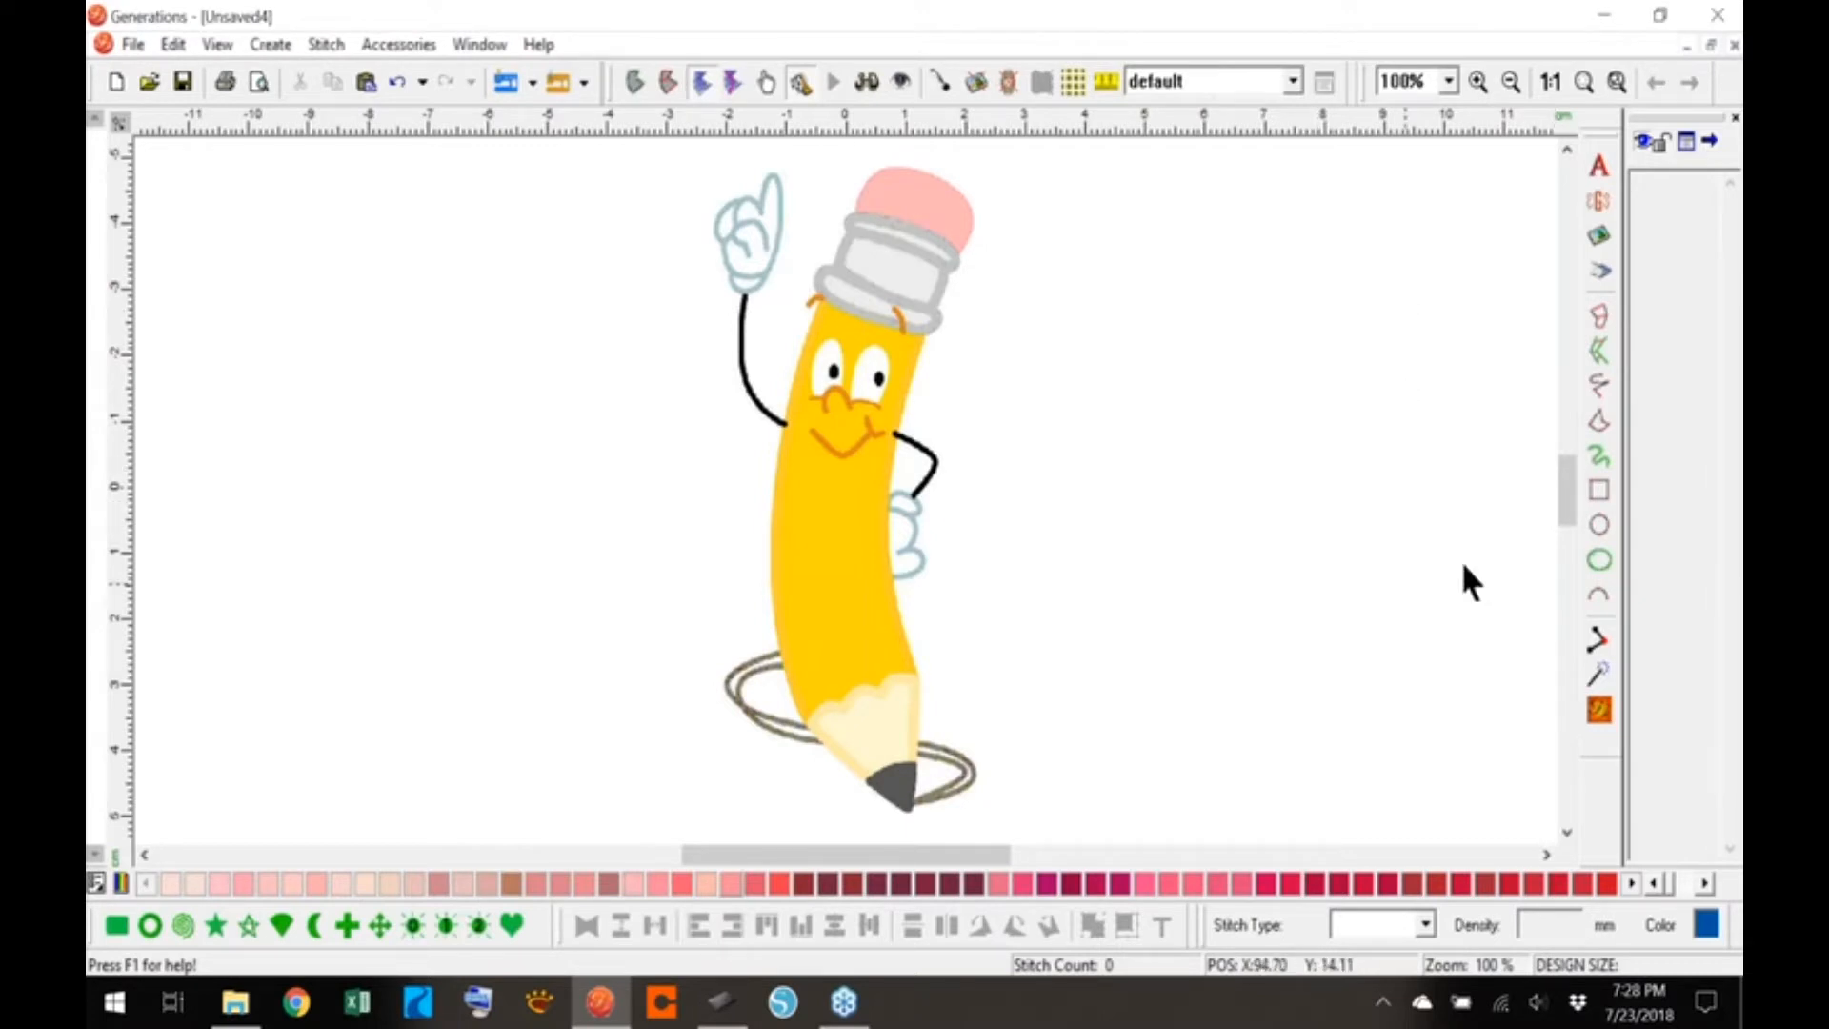
- Set the thread color for new lines to the dark charcoal 30261C
left_click(1671, 884)
left_click_drag(1671, 883, 1706, 862)
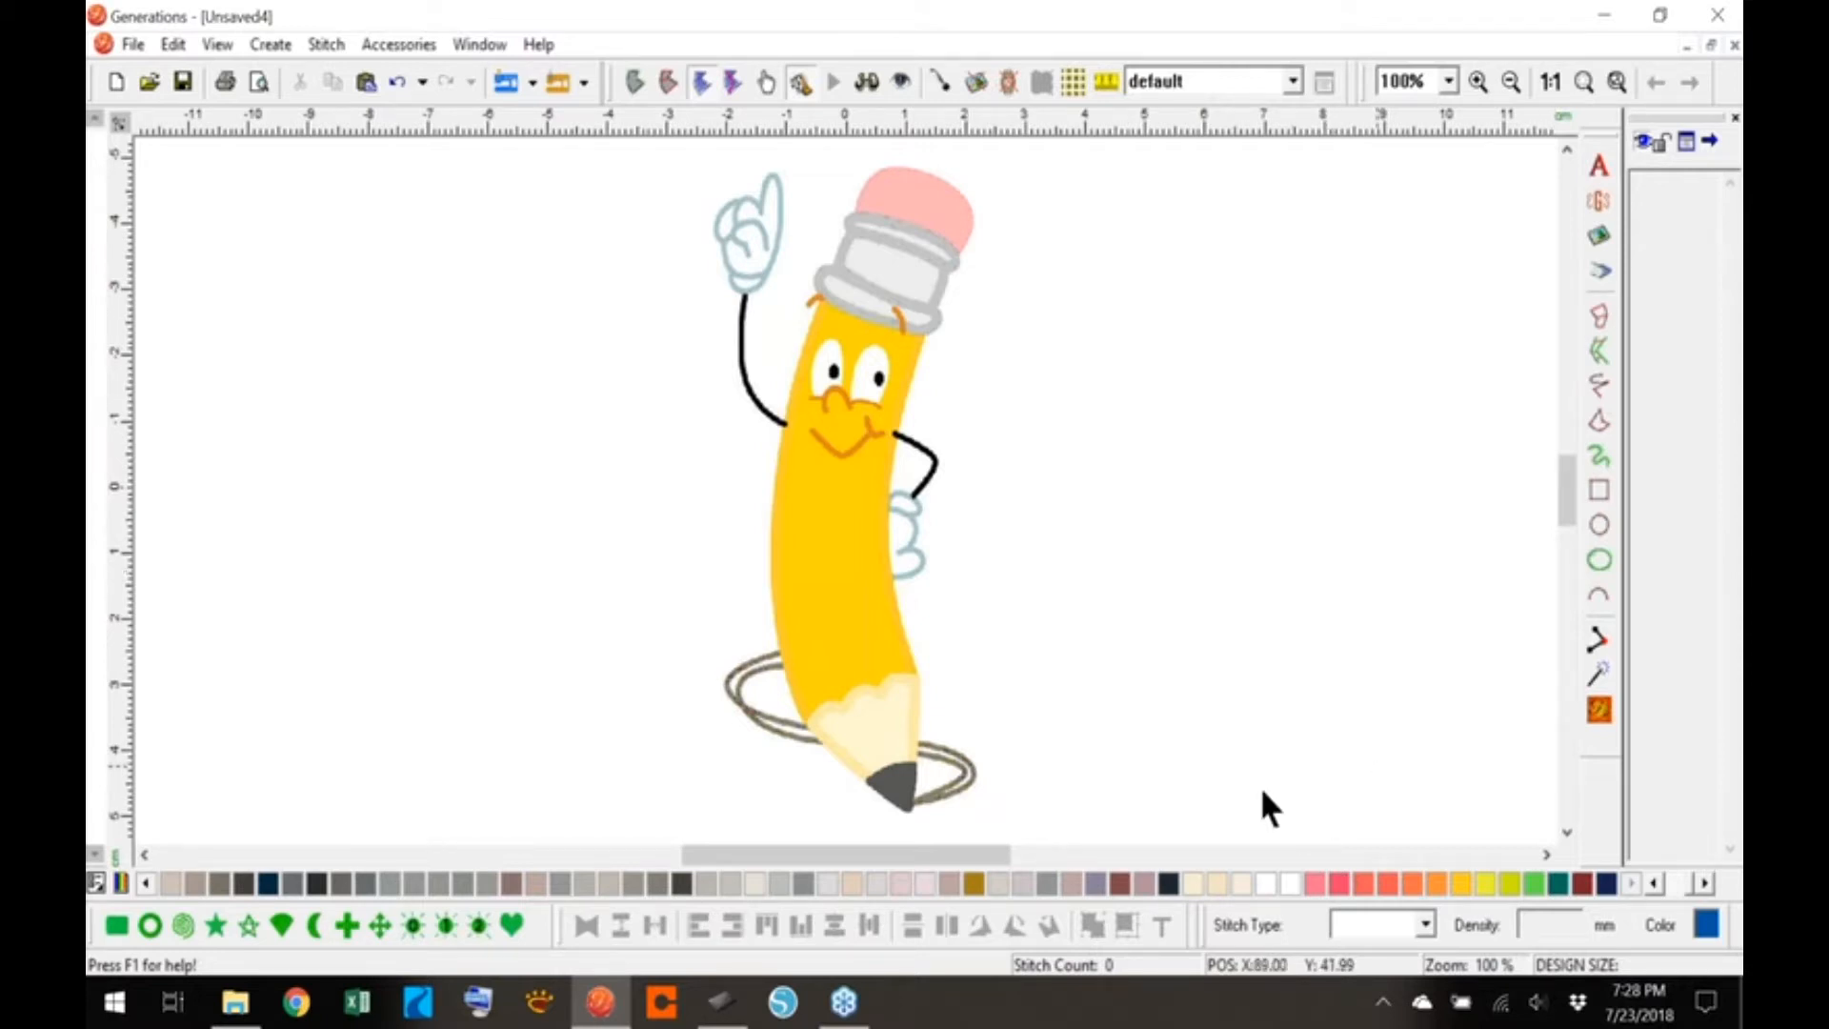
left_click(1168, 884)
- Trace the outer ring line left of the pencil with a freehand triple-run line, about 13.7 × 11.6 mm
left_click(1449, 81)
left_click(1418, 205)
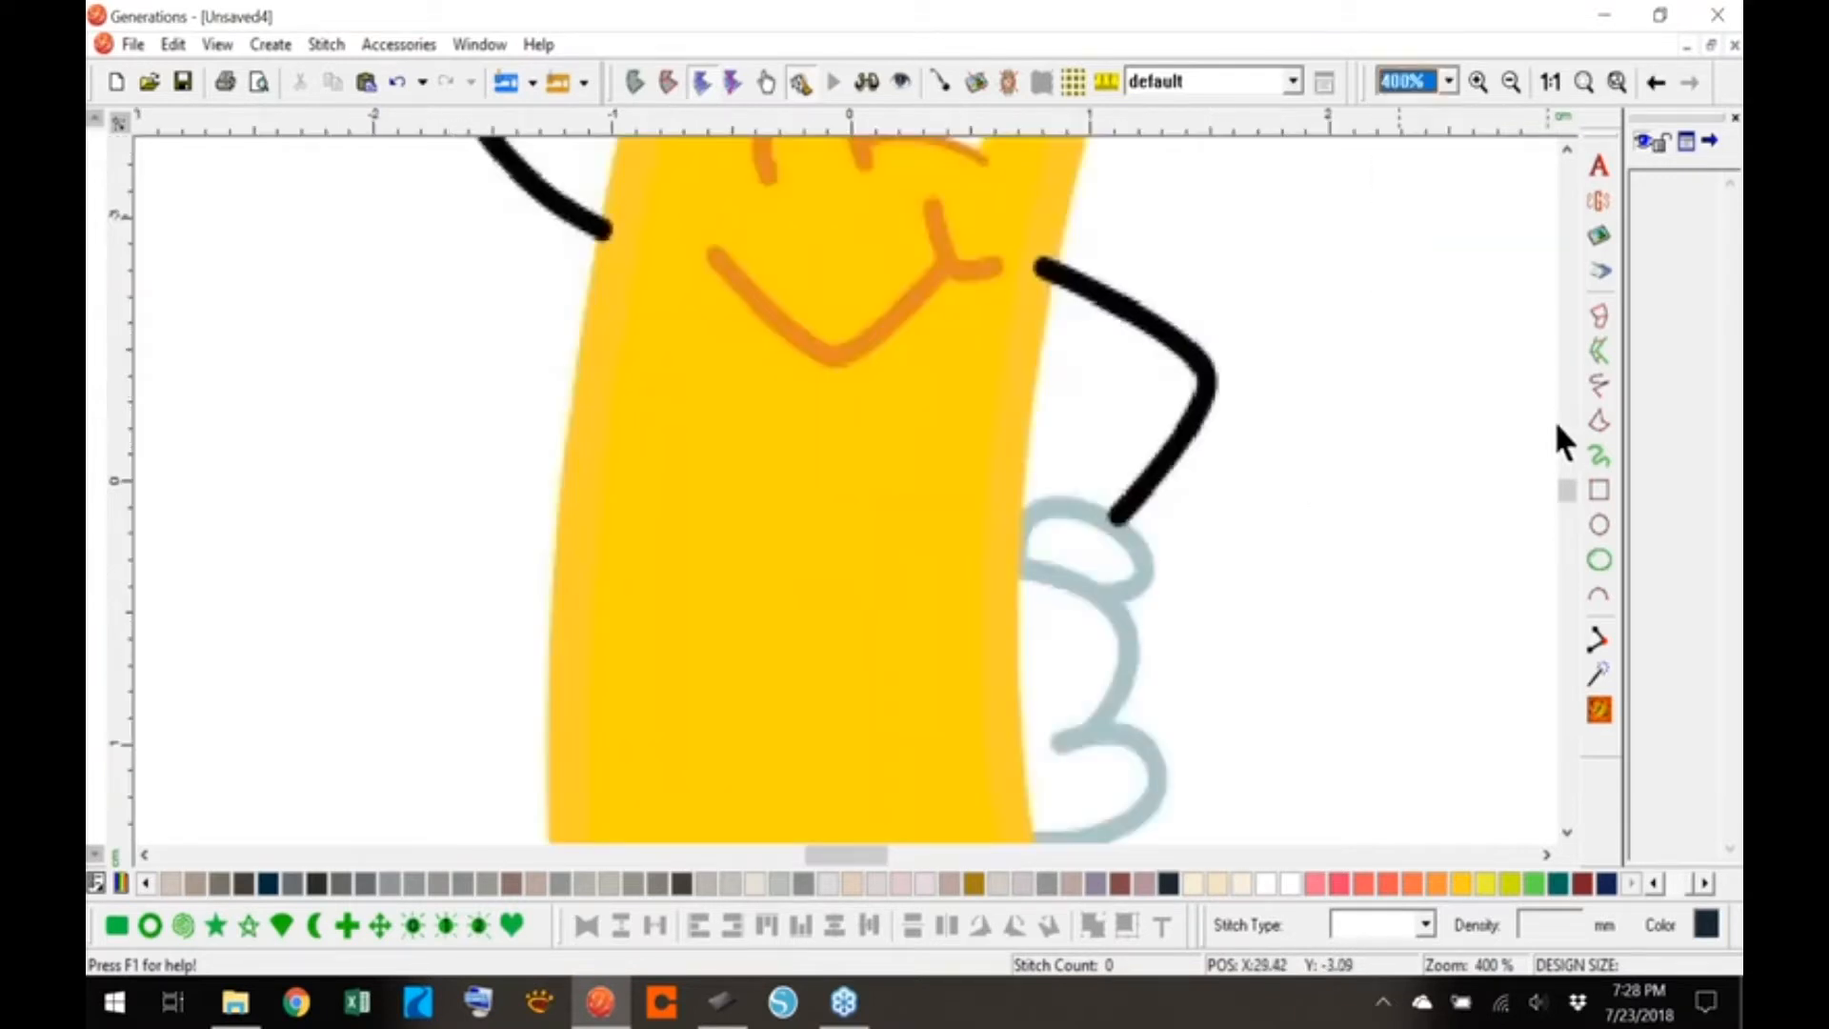
left_click_drag(1566, 488, 1569, 511)
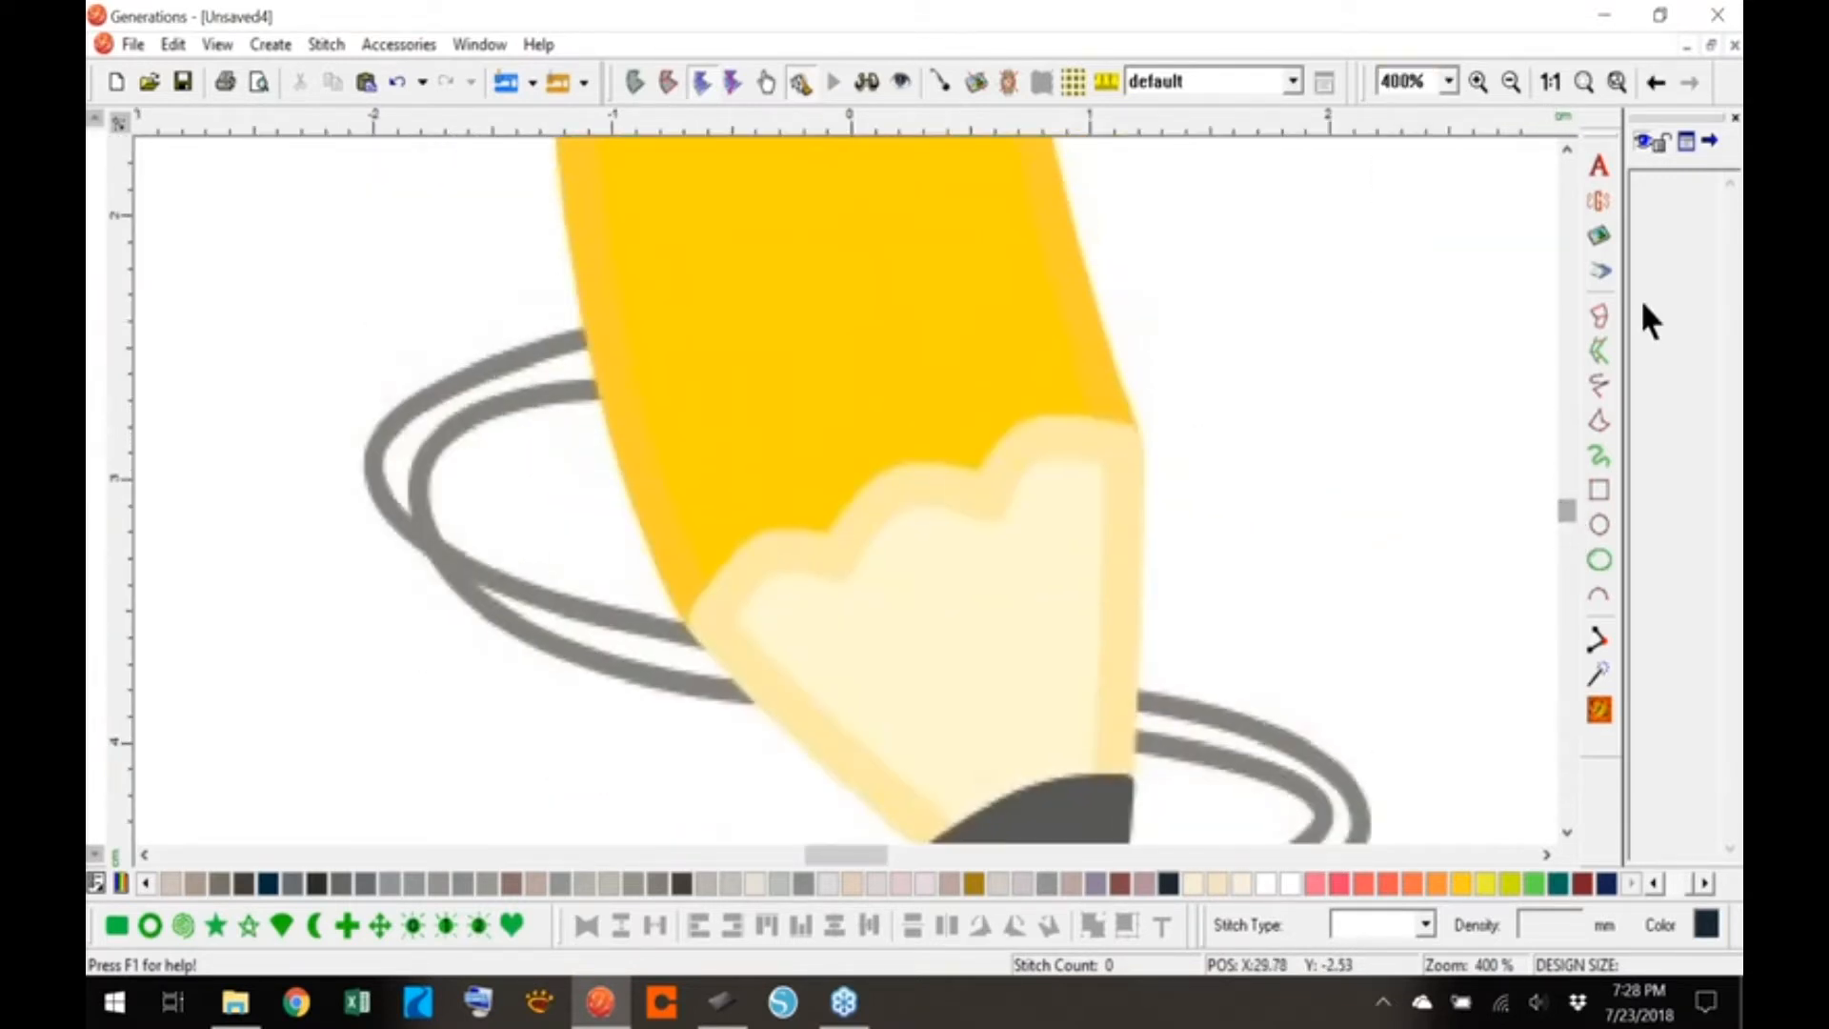
left_click(1599, 384)
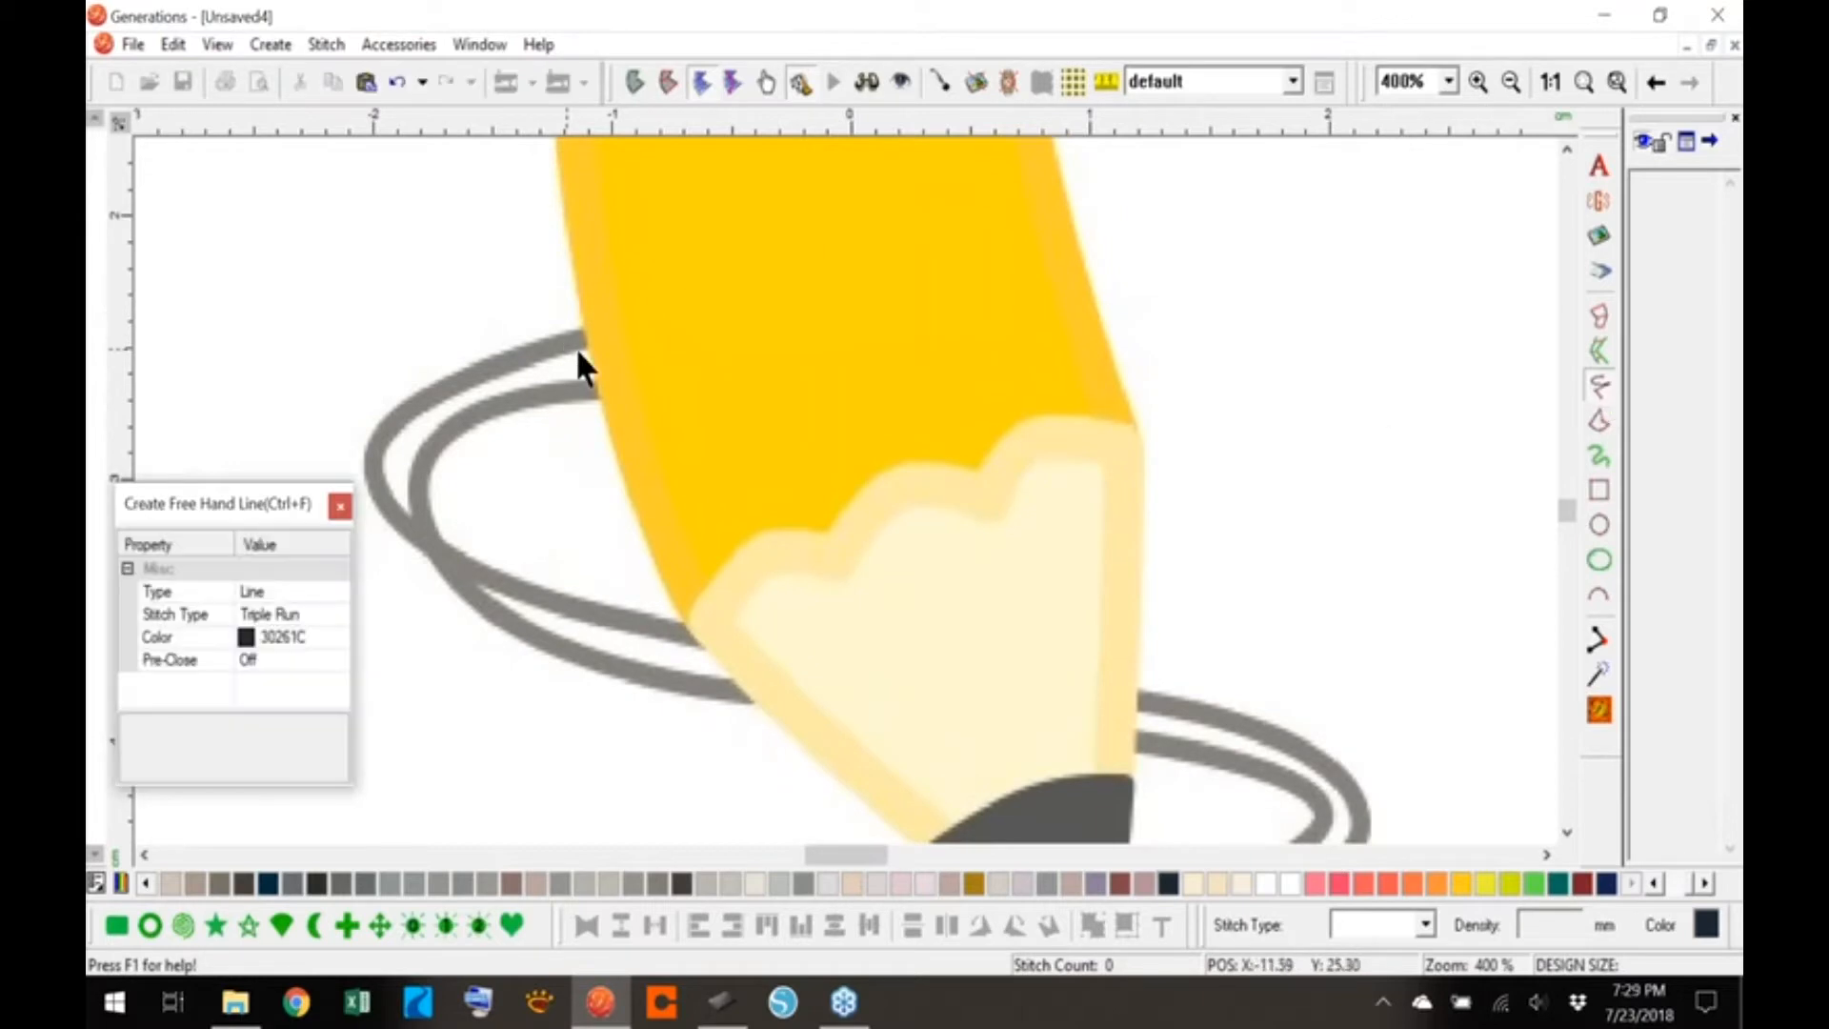
left_click_drag(588, 331, 534, 420)
left_click(513, 354)
left_click(389, 422)
left_click(374, 484)
left_click(430, 538)
left_click(567, 607)
right_click(700, 637)
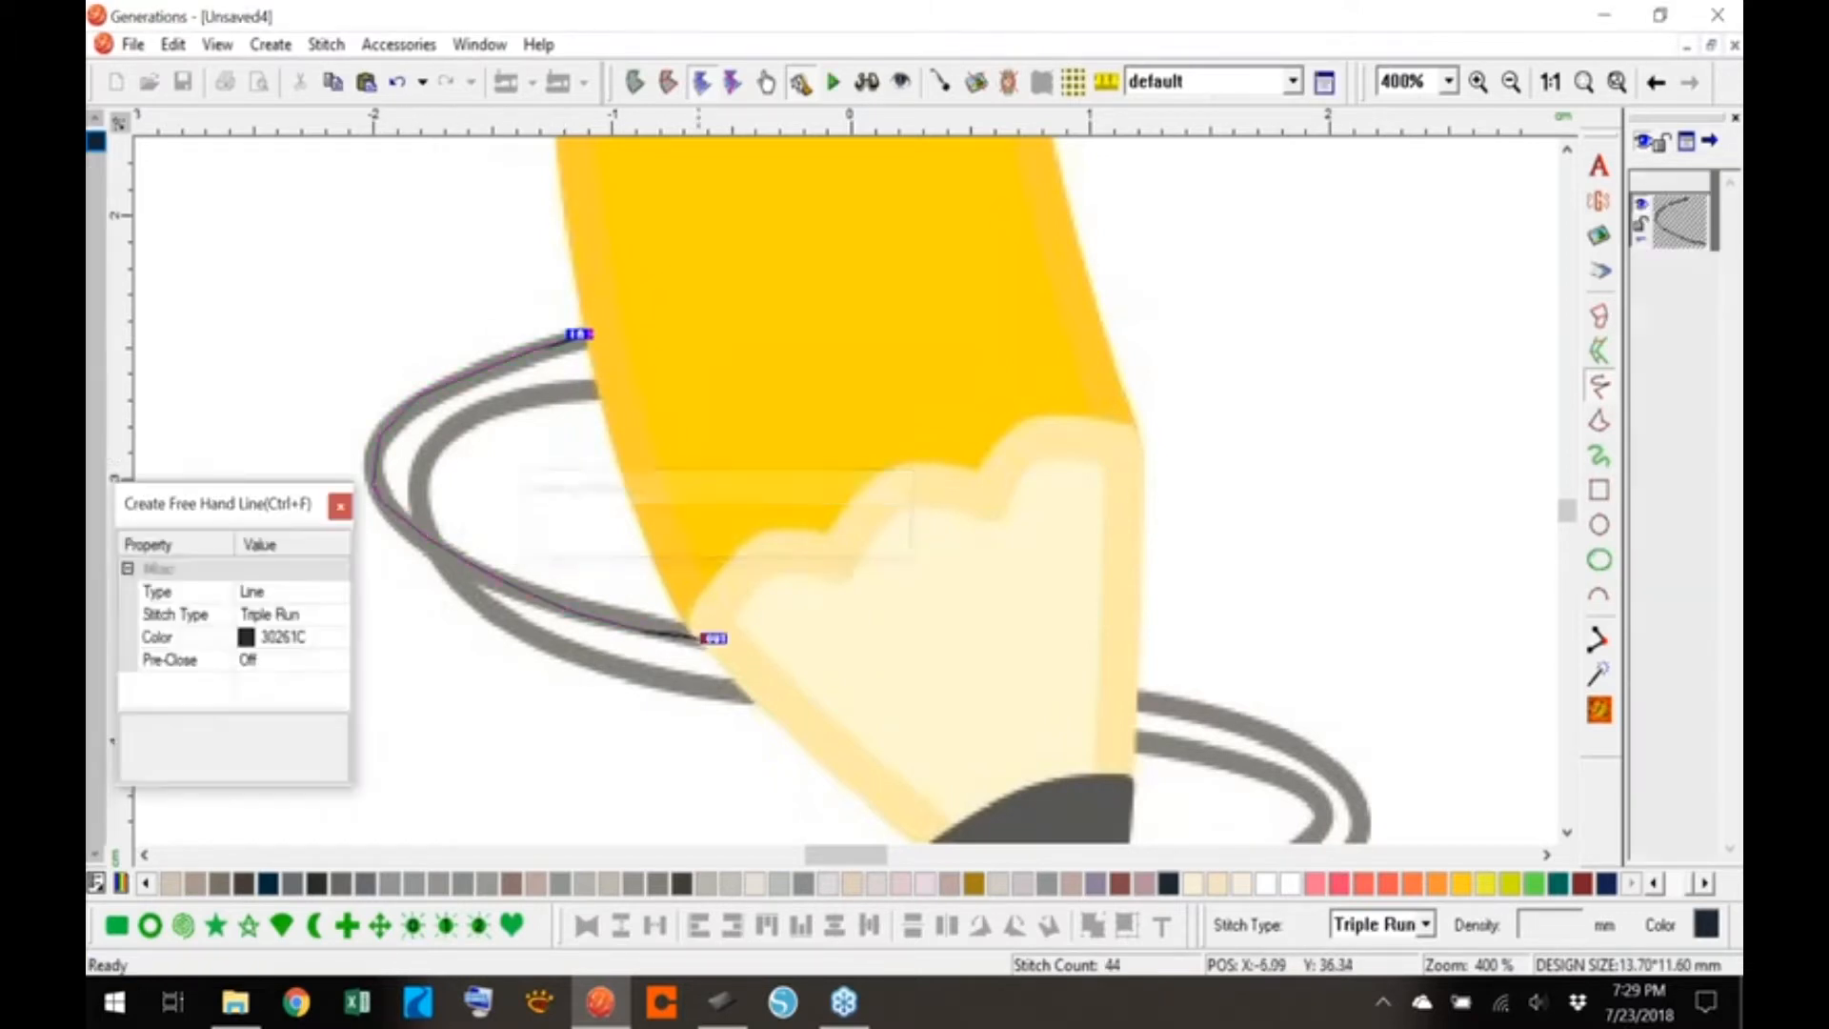
- Trace the inner left ring with two freehand lines split at the crossing, about 7.6 × 5.9 mm and 13.2 × 5.9 mm
left_click(602, 389)
left_click(505, 397)
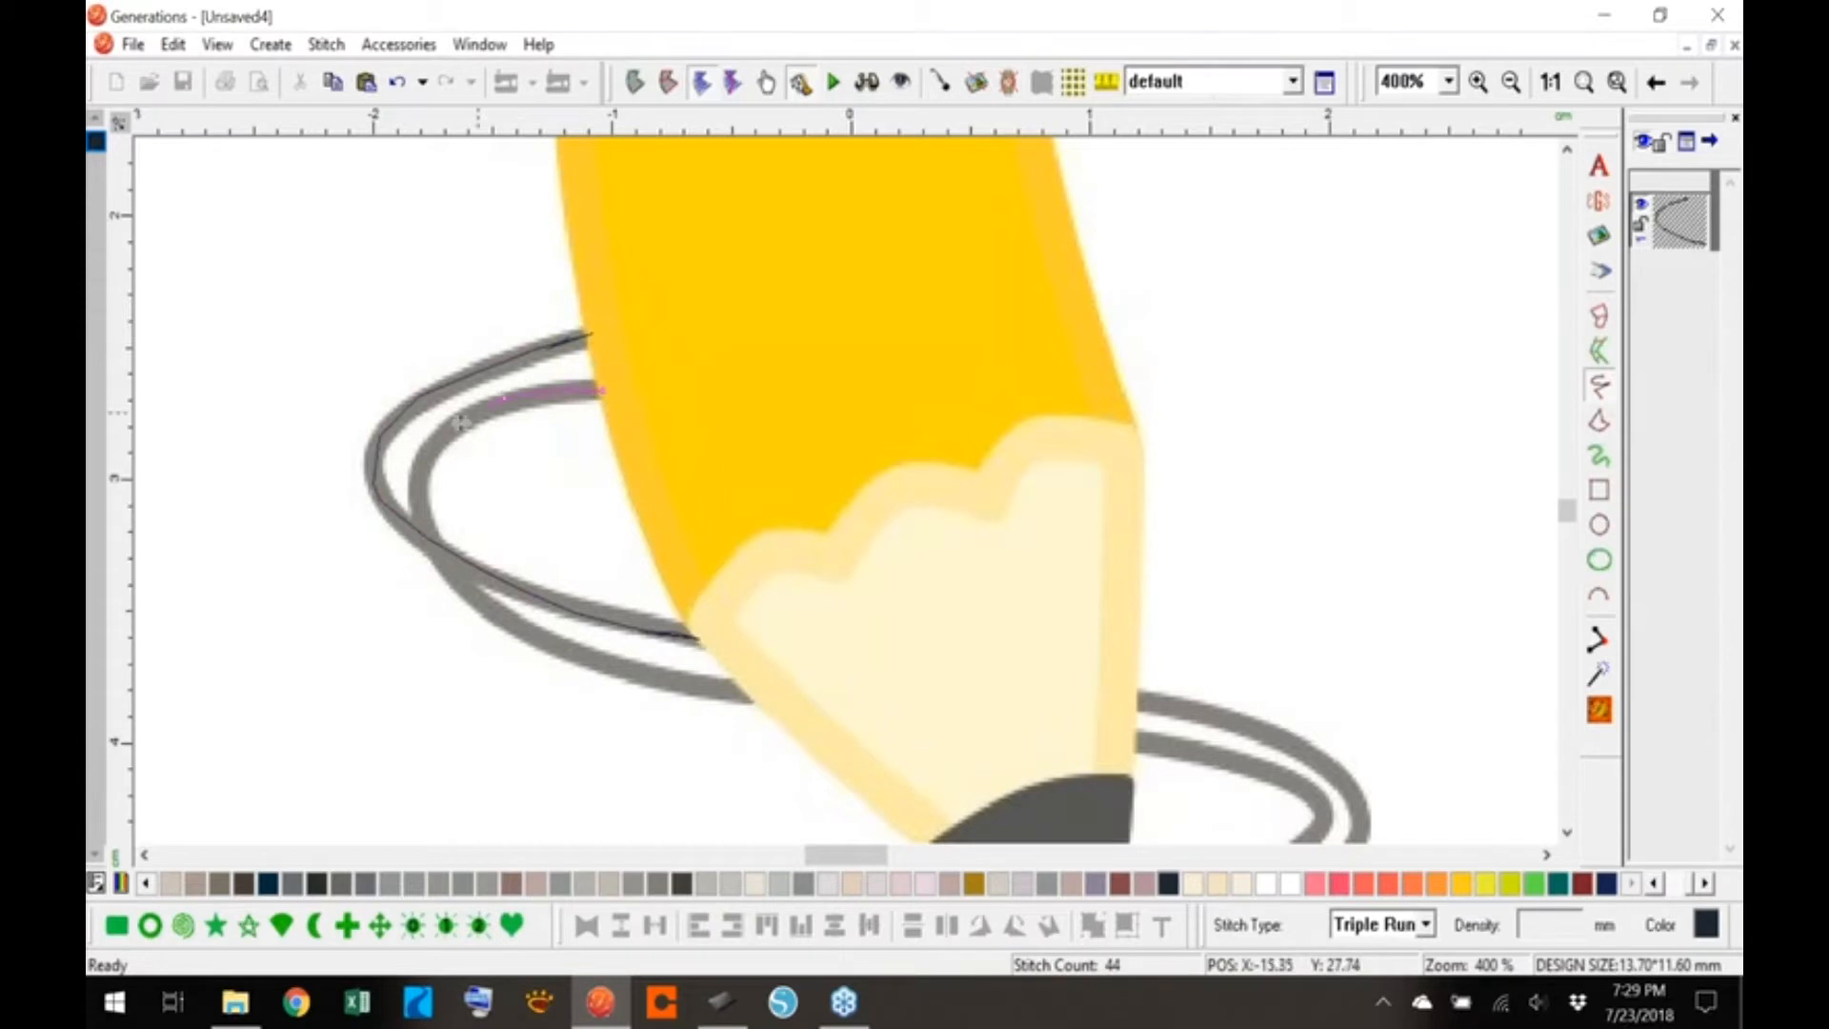
left_click(422, 466)
right_click(434, 543)
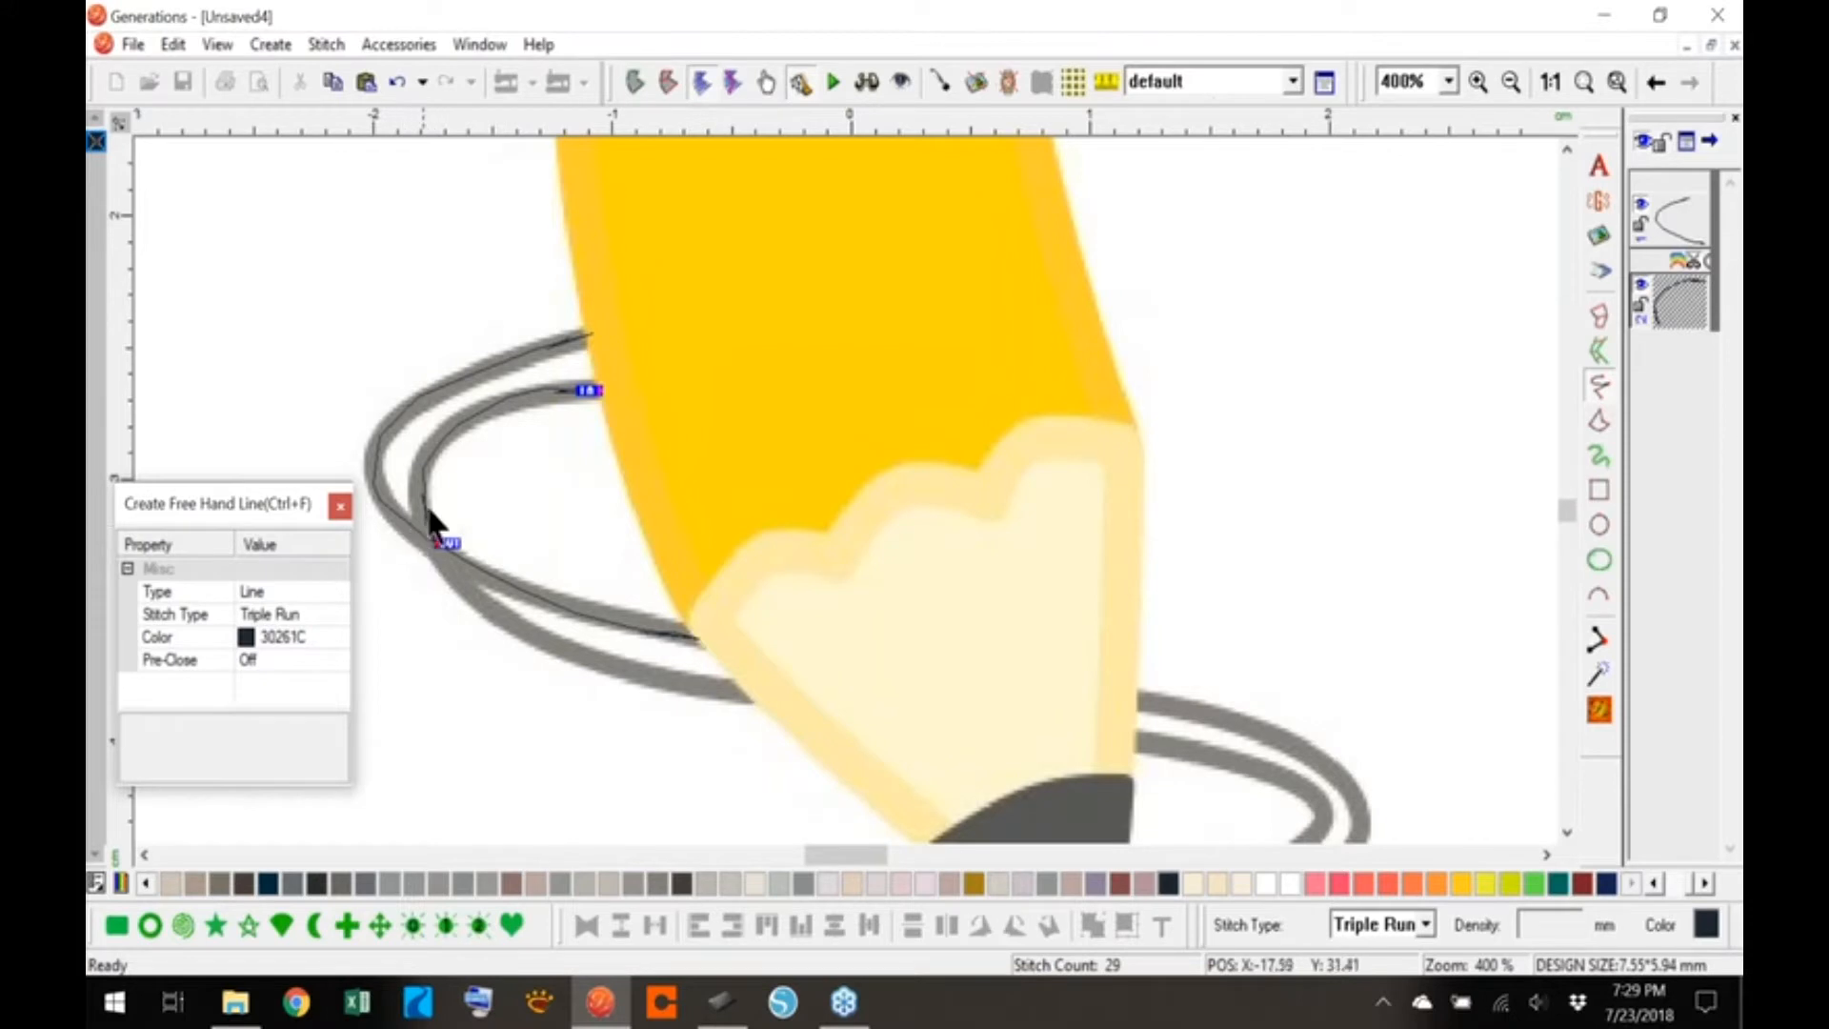
mouse_move(440, 539)
left_mouse_down()
mouse_move(470, 602)
mouse_move(549, 659)
mouse_move(752, 699)
left_mouse_up()
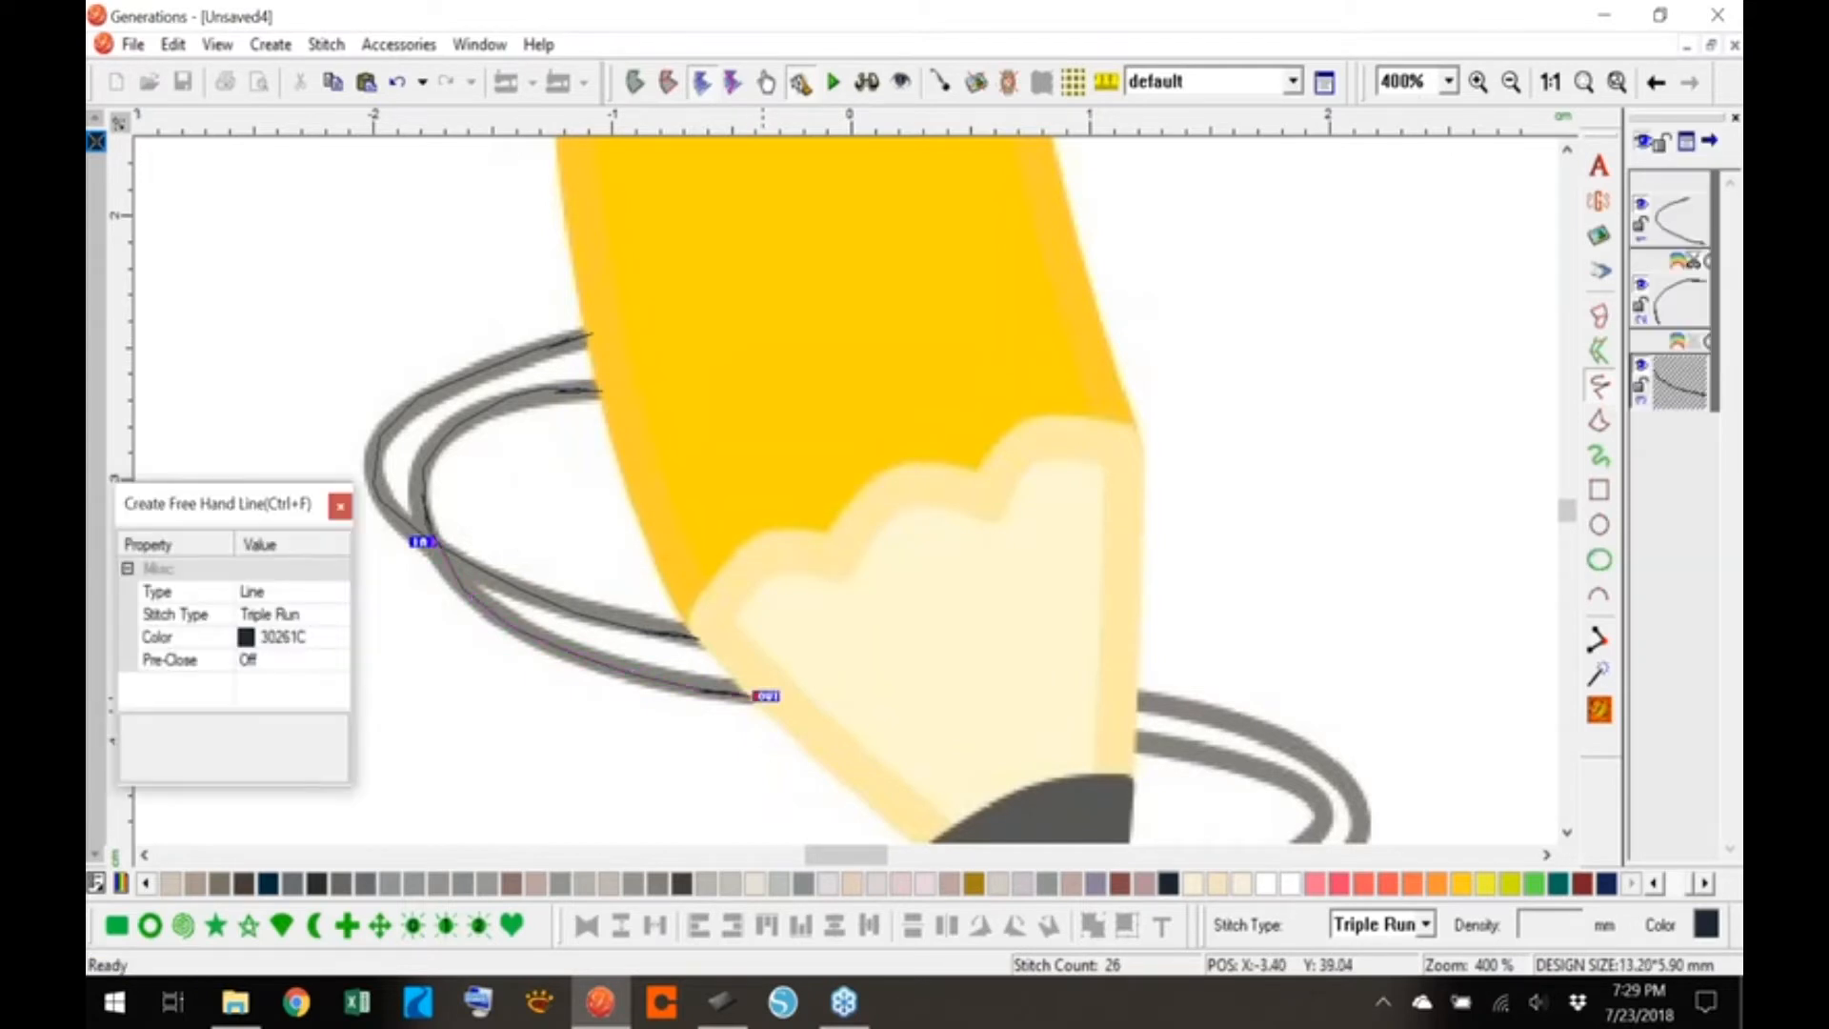
- Trace the outer ring line right of the pencil down to its tip with a freehand line, about 10.5 × 9.1 mm
left_click_drag(1570, 507, 1570, 511)
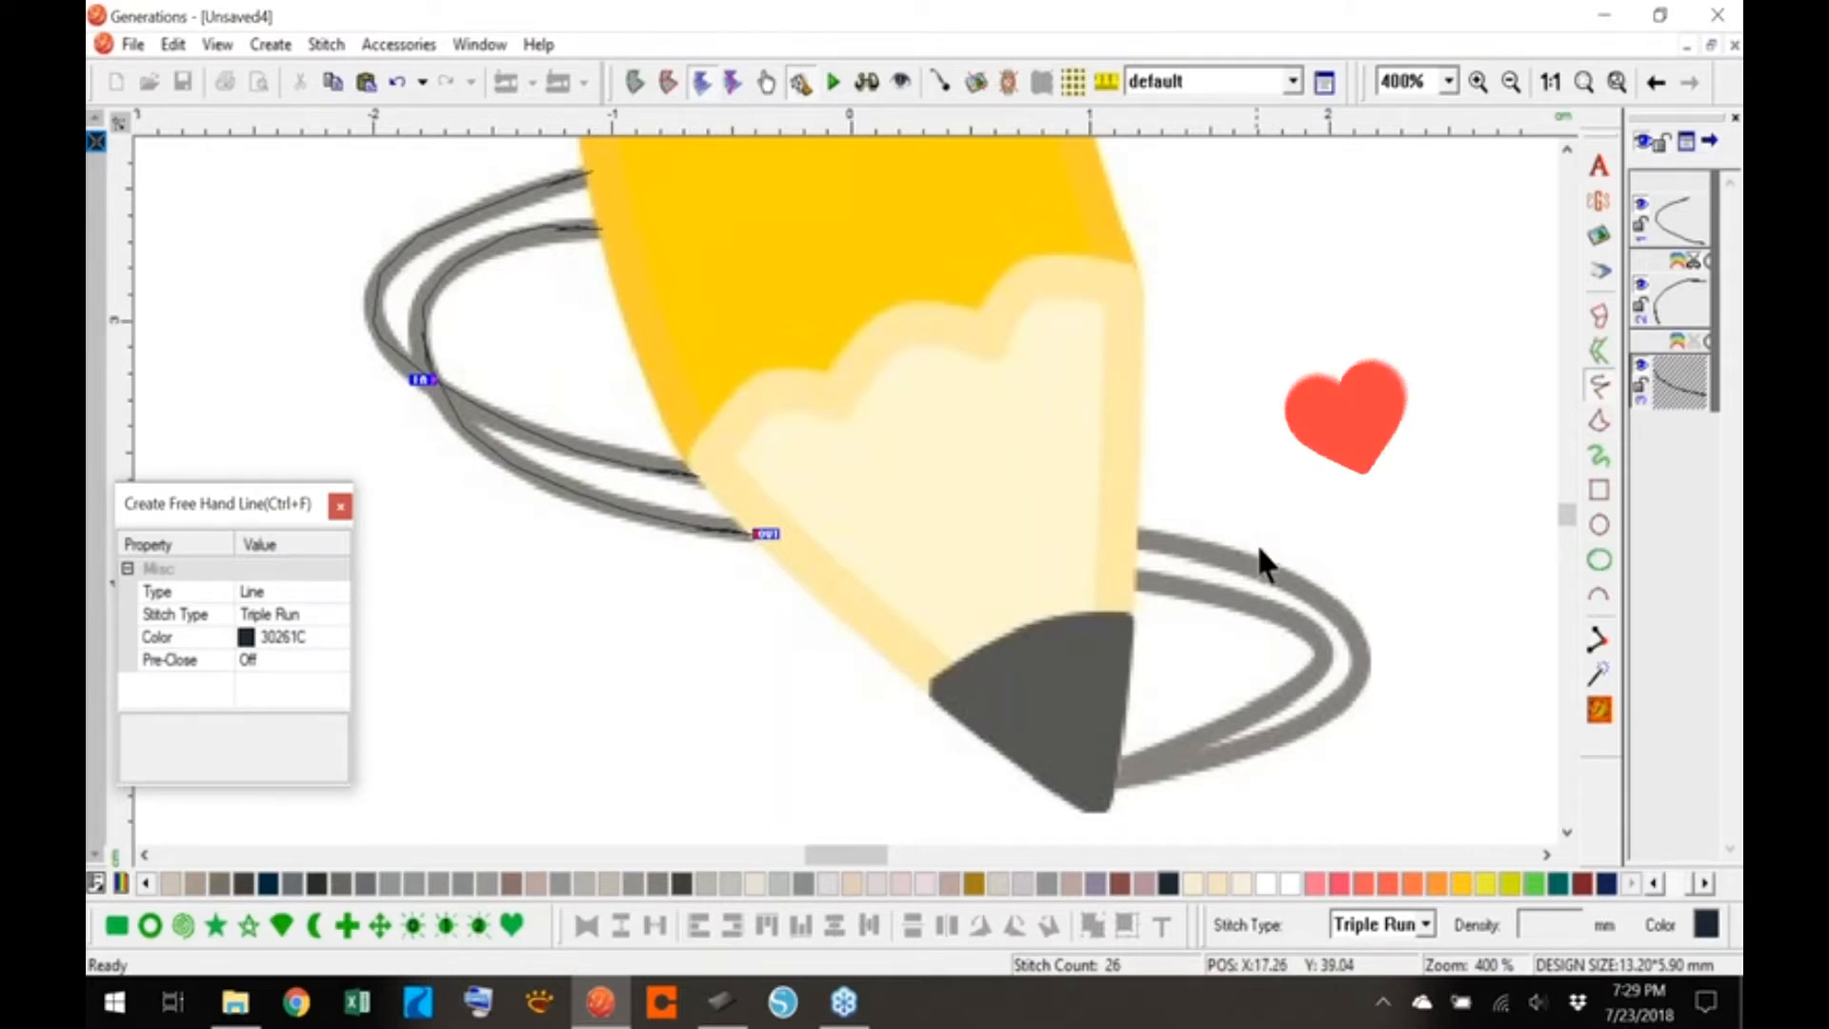
left_click(1131, 540)
left_click(1206, 551)
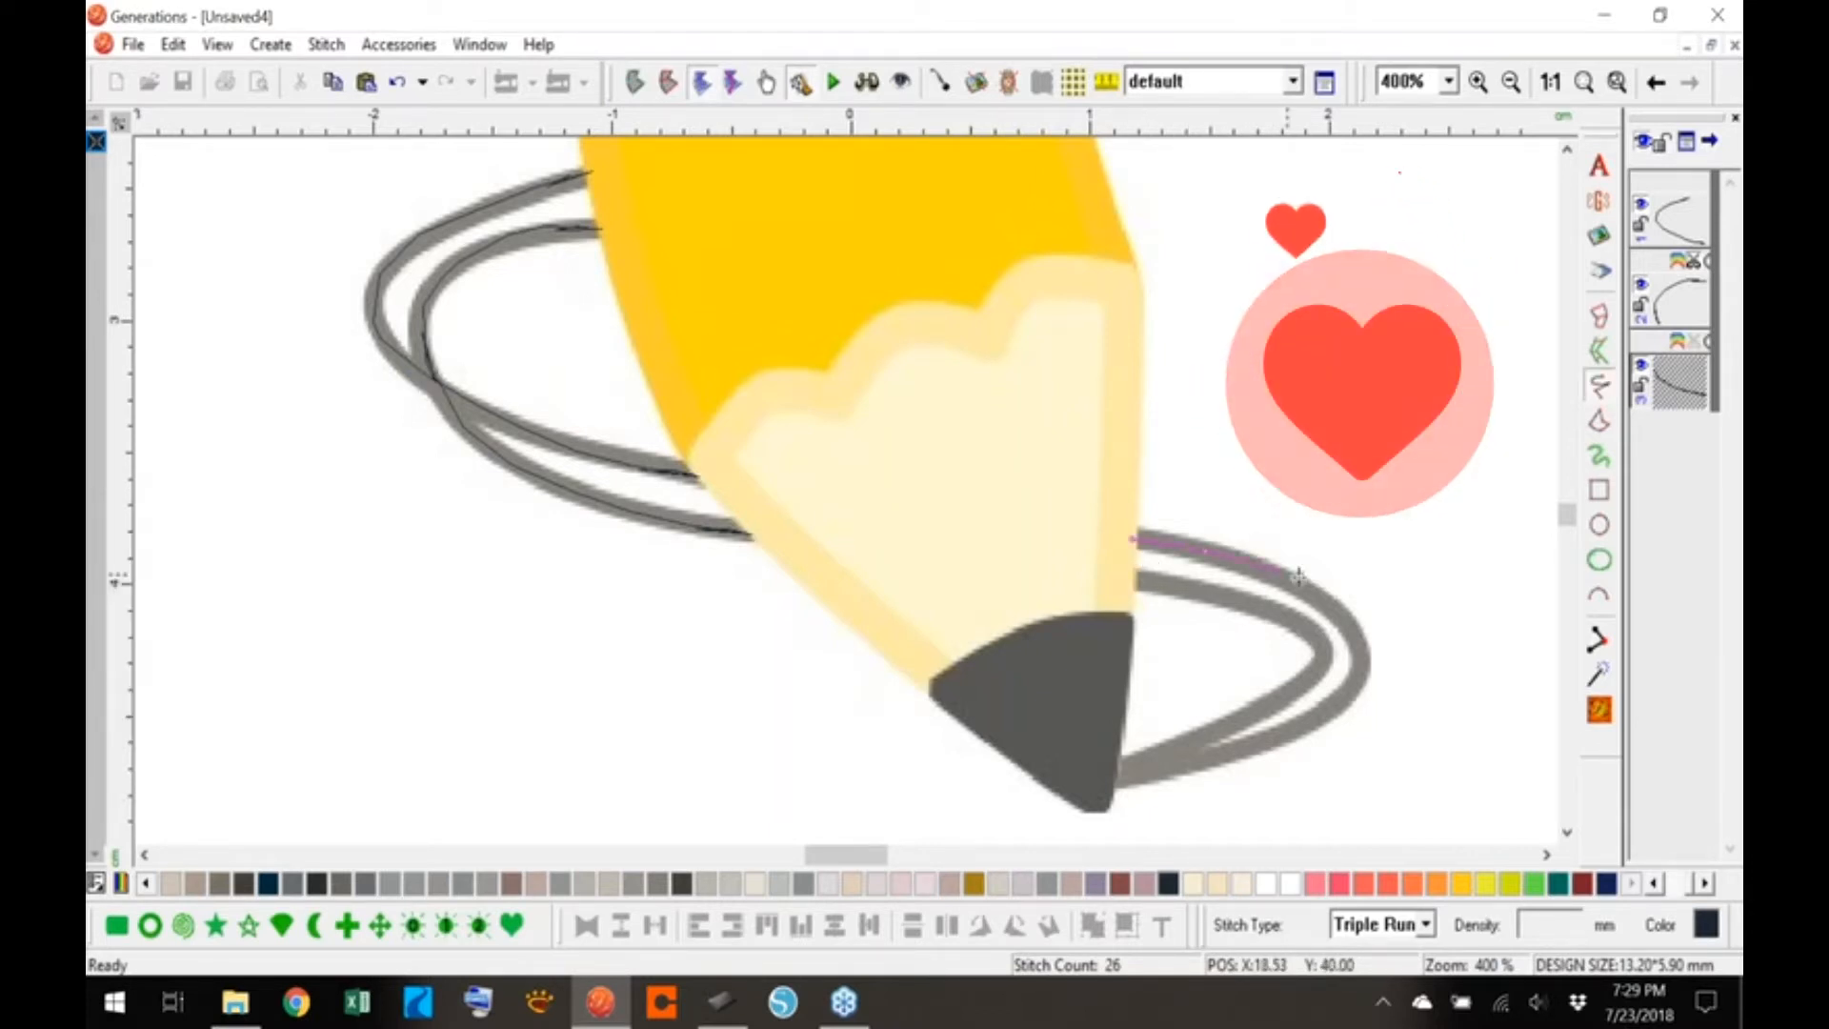
left_click(1331, 600)
left_click(1363, 660)
left_click(1336, 713)
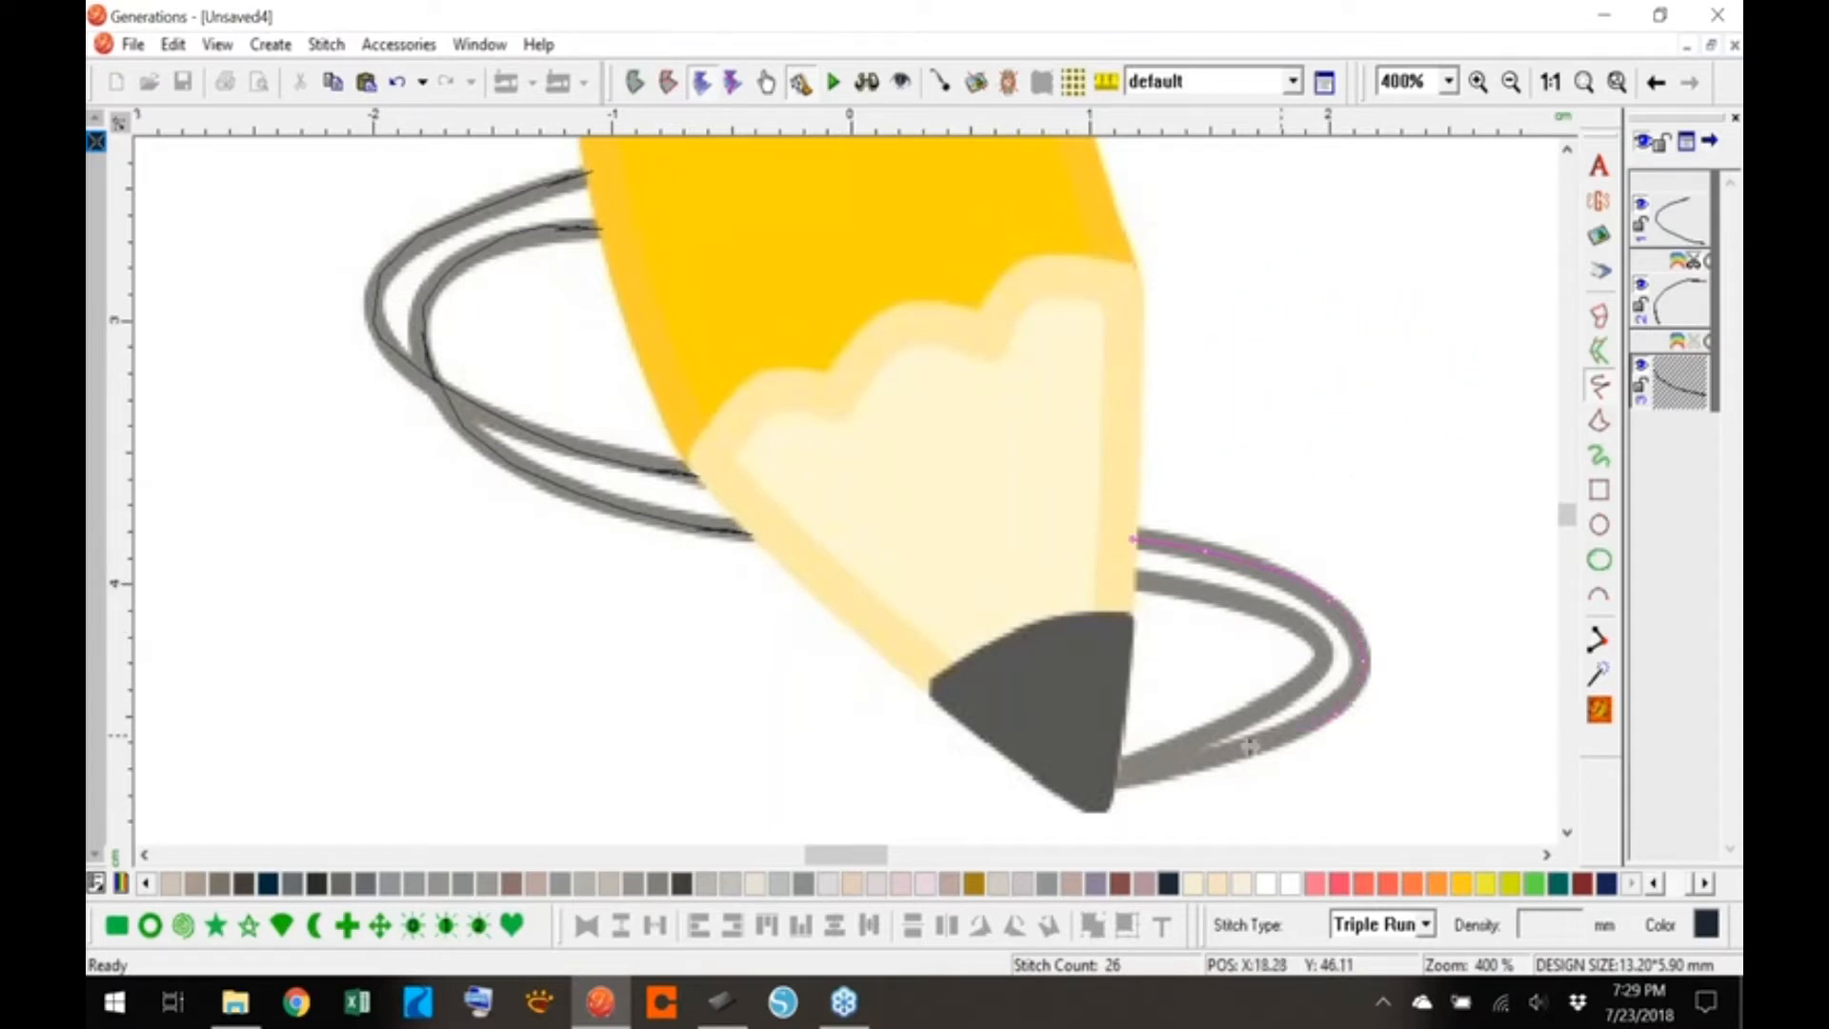
left_click(1192, 767)
left_click(1111, 781)
right_click(1111, 780)
- Trace the inner right ring from the pencil tip back to the pencil's edge with a freehand line, about 8.6 × 7.7 mm
left_click(1118, 781)
left_click(1193, 747)
left_click(1294, 699)
left_click(1324, 654)
left_click(1299, 622)
left_click(1136, 578)
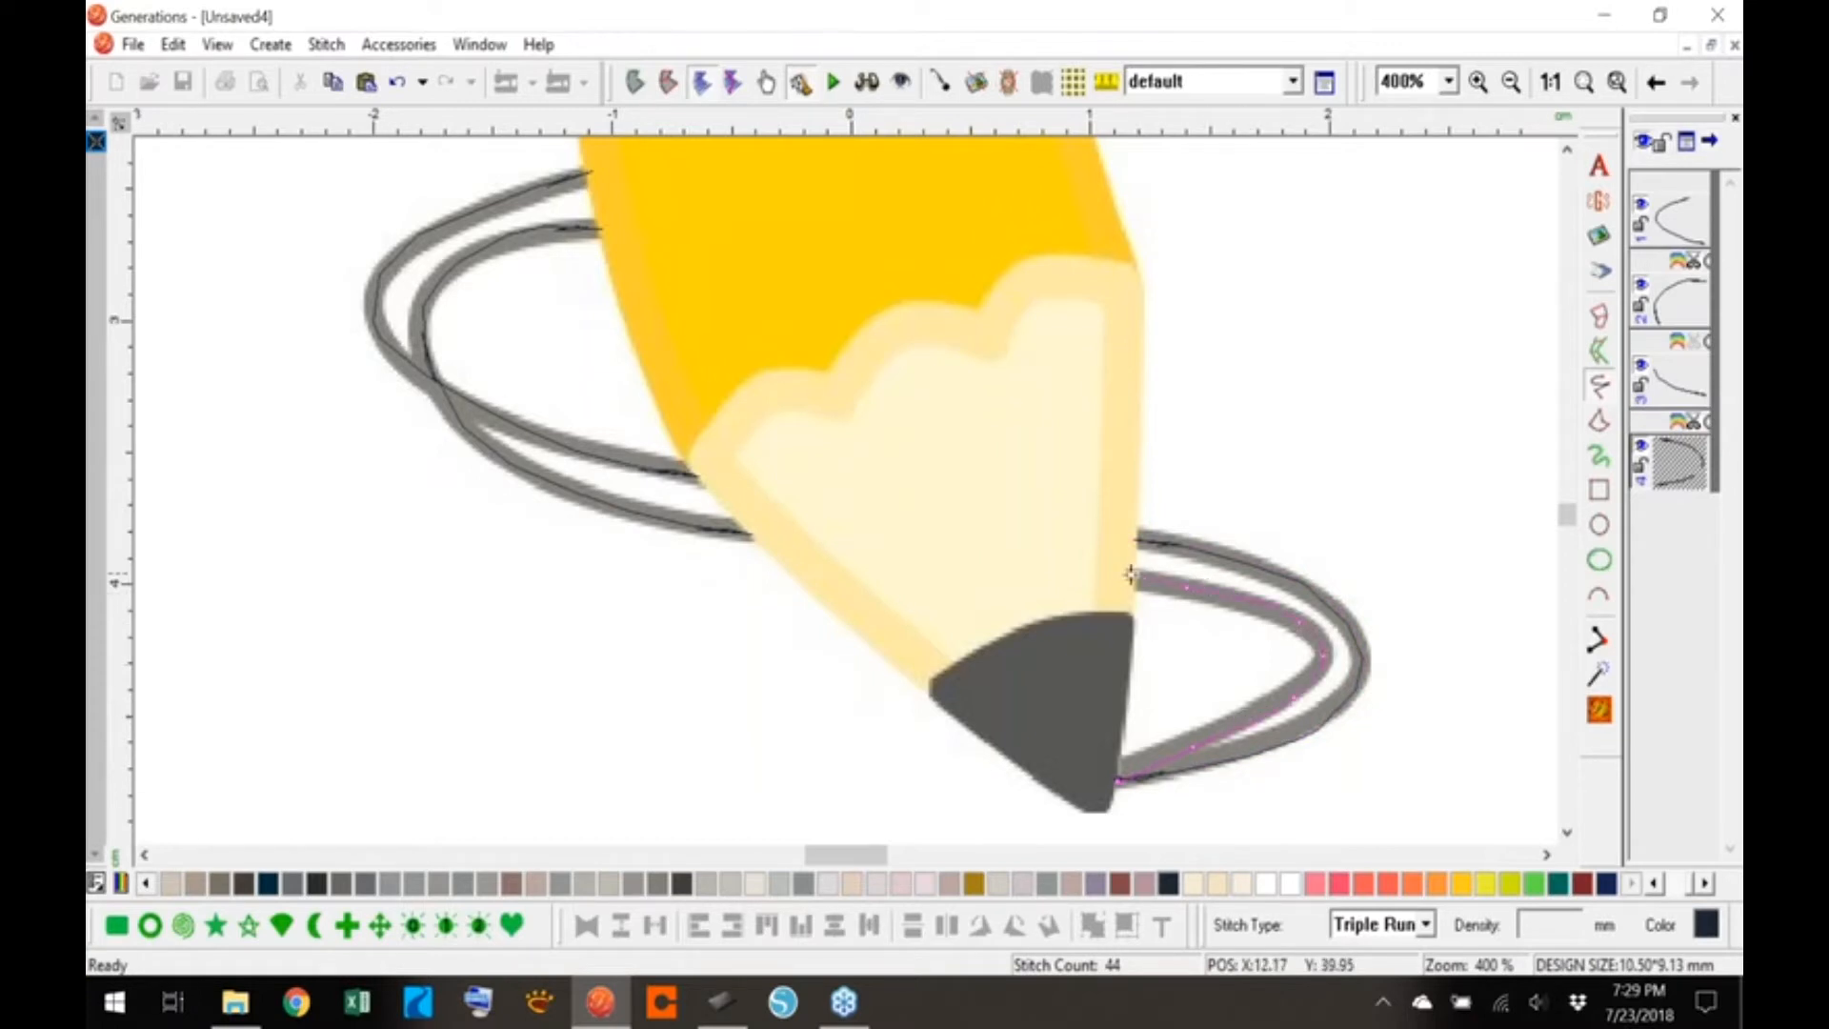
right_click(1136, 579)
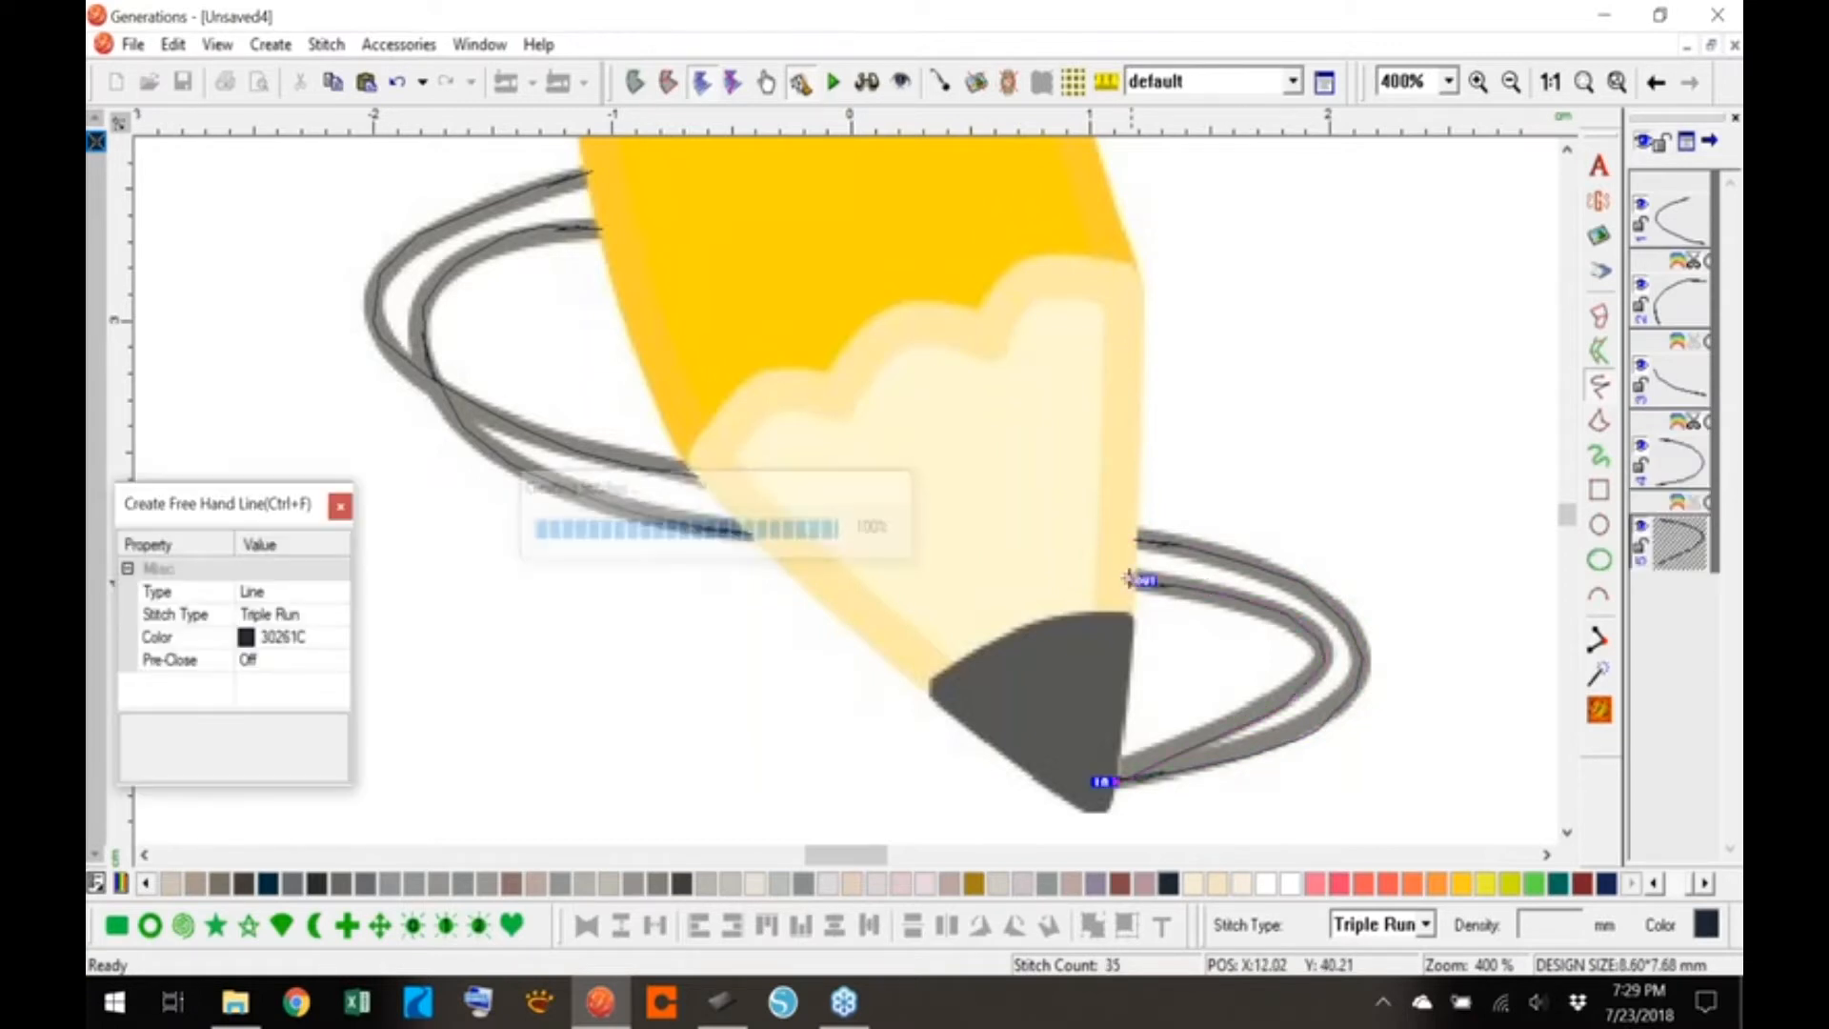
- Merge the three line outlines of the left ring into one object and regenerate its stitches
left_click(1679, 229)
left_click(1670, 352, "shift")
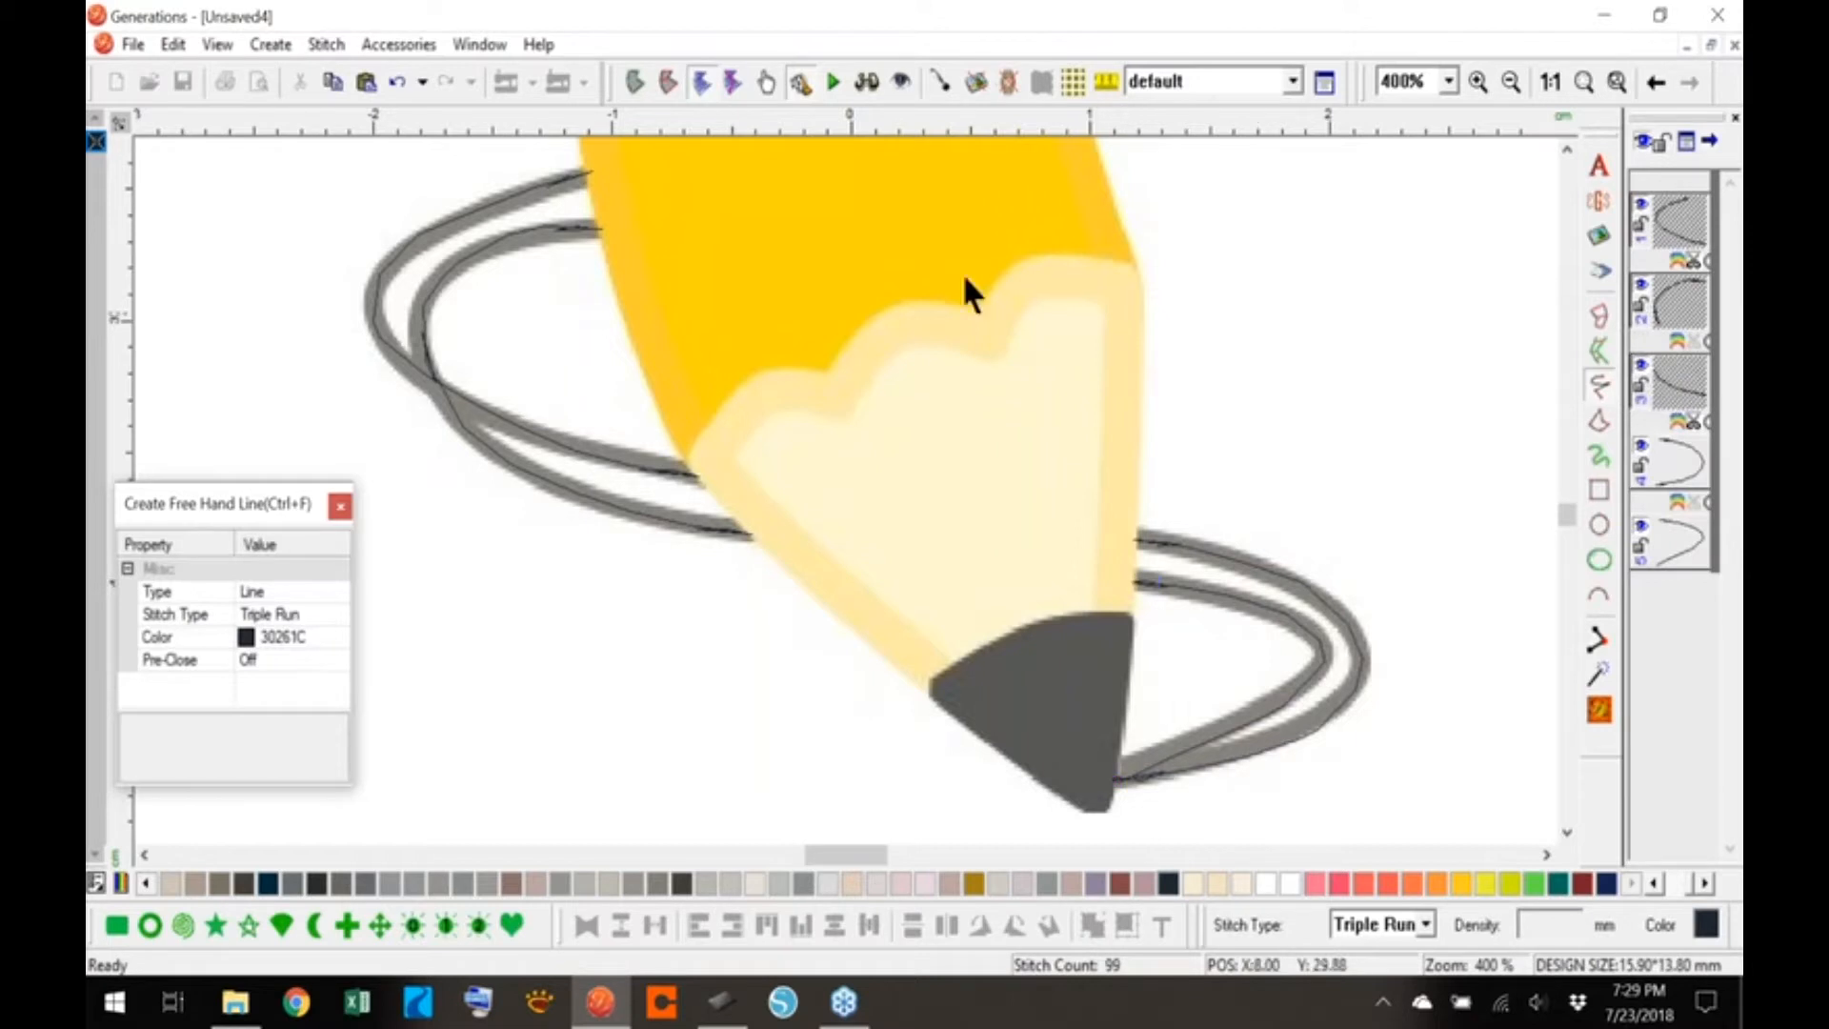
left_click(633, 82)
right_click(437, 385)
left_click(515, 625)
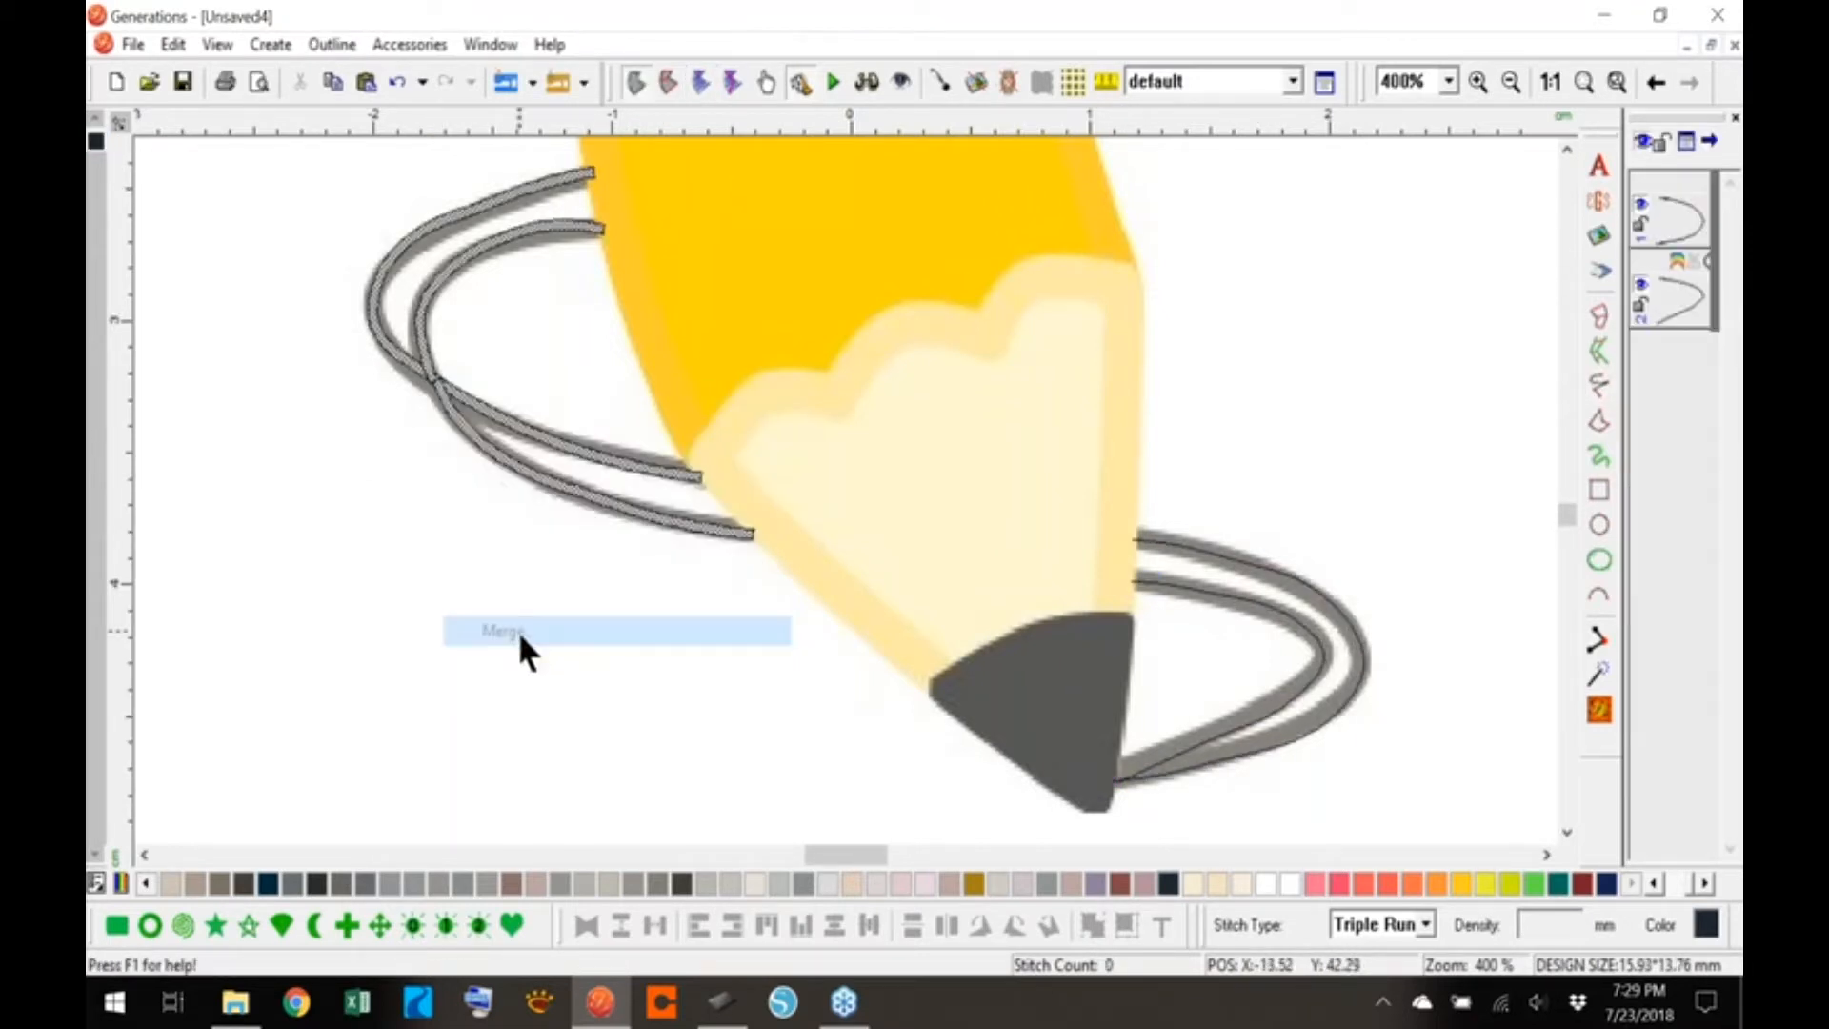
left_click(1599, 709)
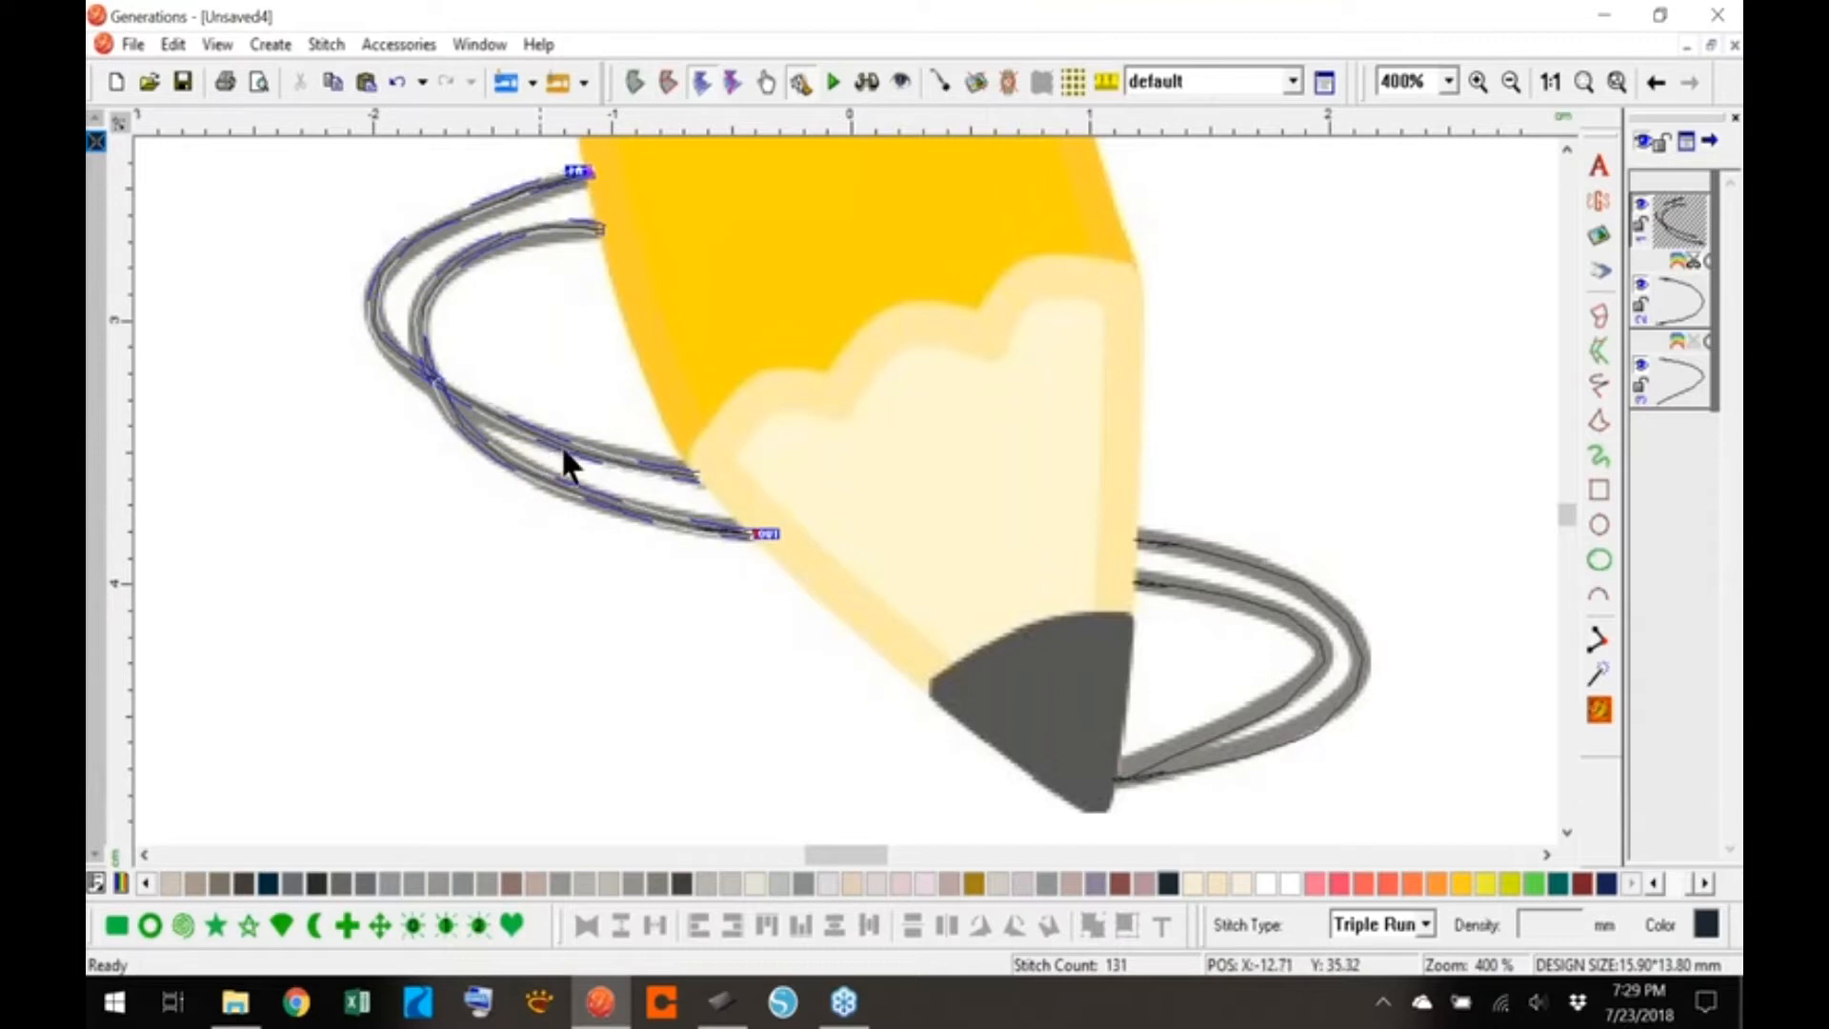
- Merge the two line outlines of the right ring into one object and regenerate its stitches
left_click(1672, 294)
left_click(1667, 368, "ctrl")
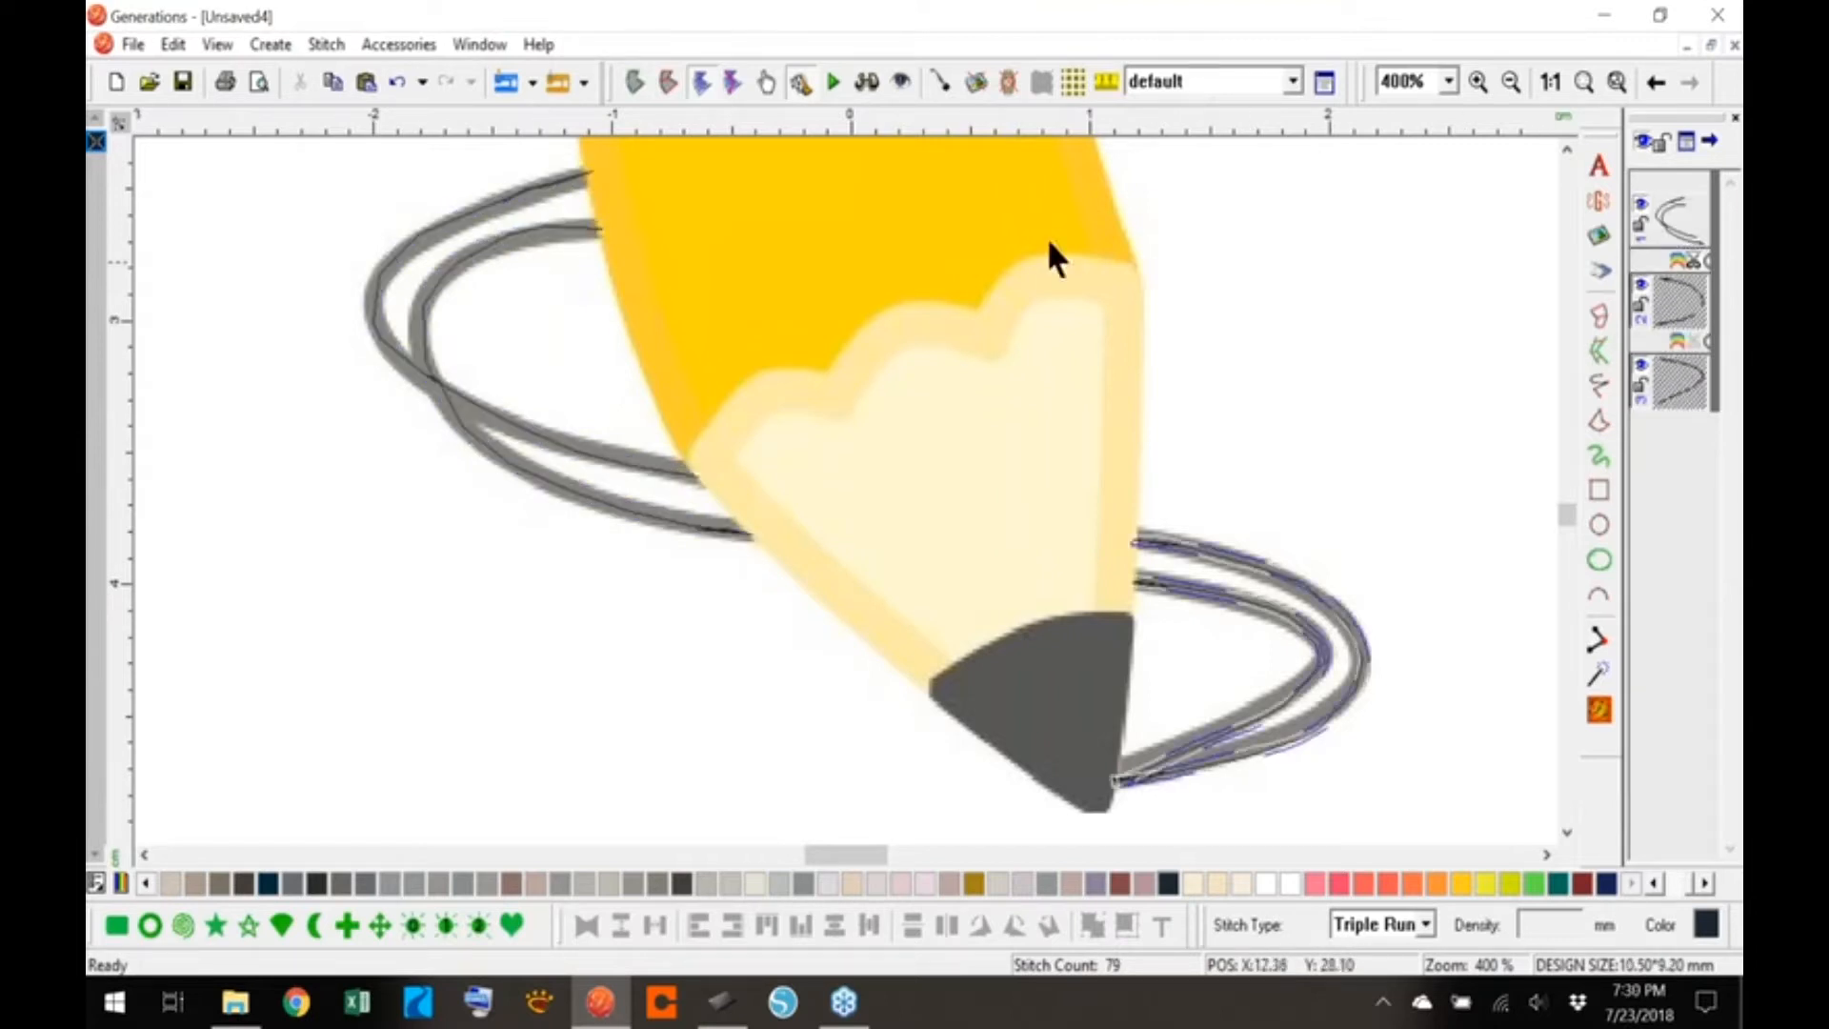
left_click(633, 81)
right_click(1324, 655)
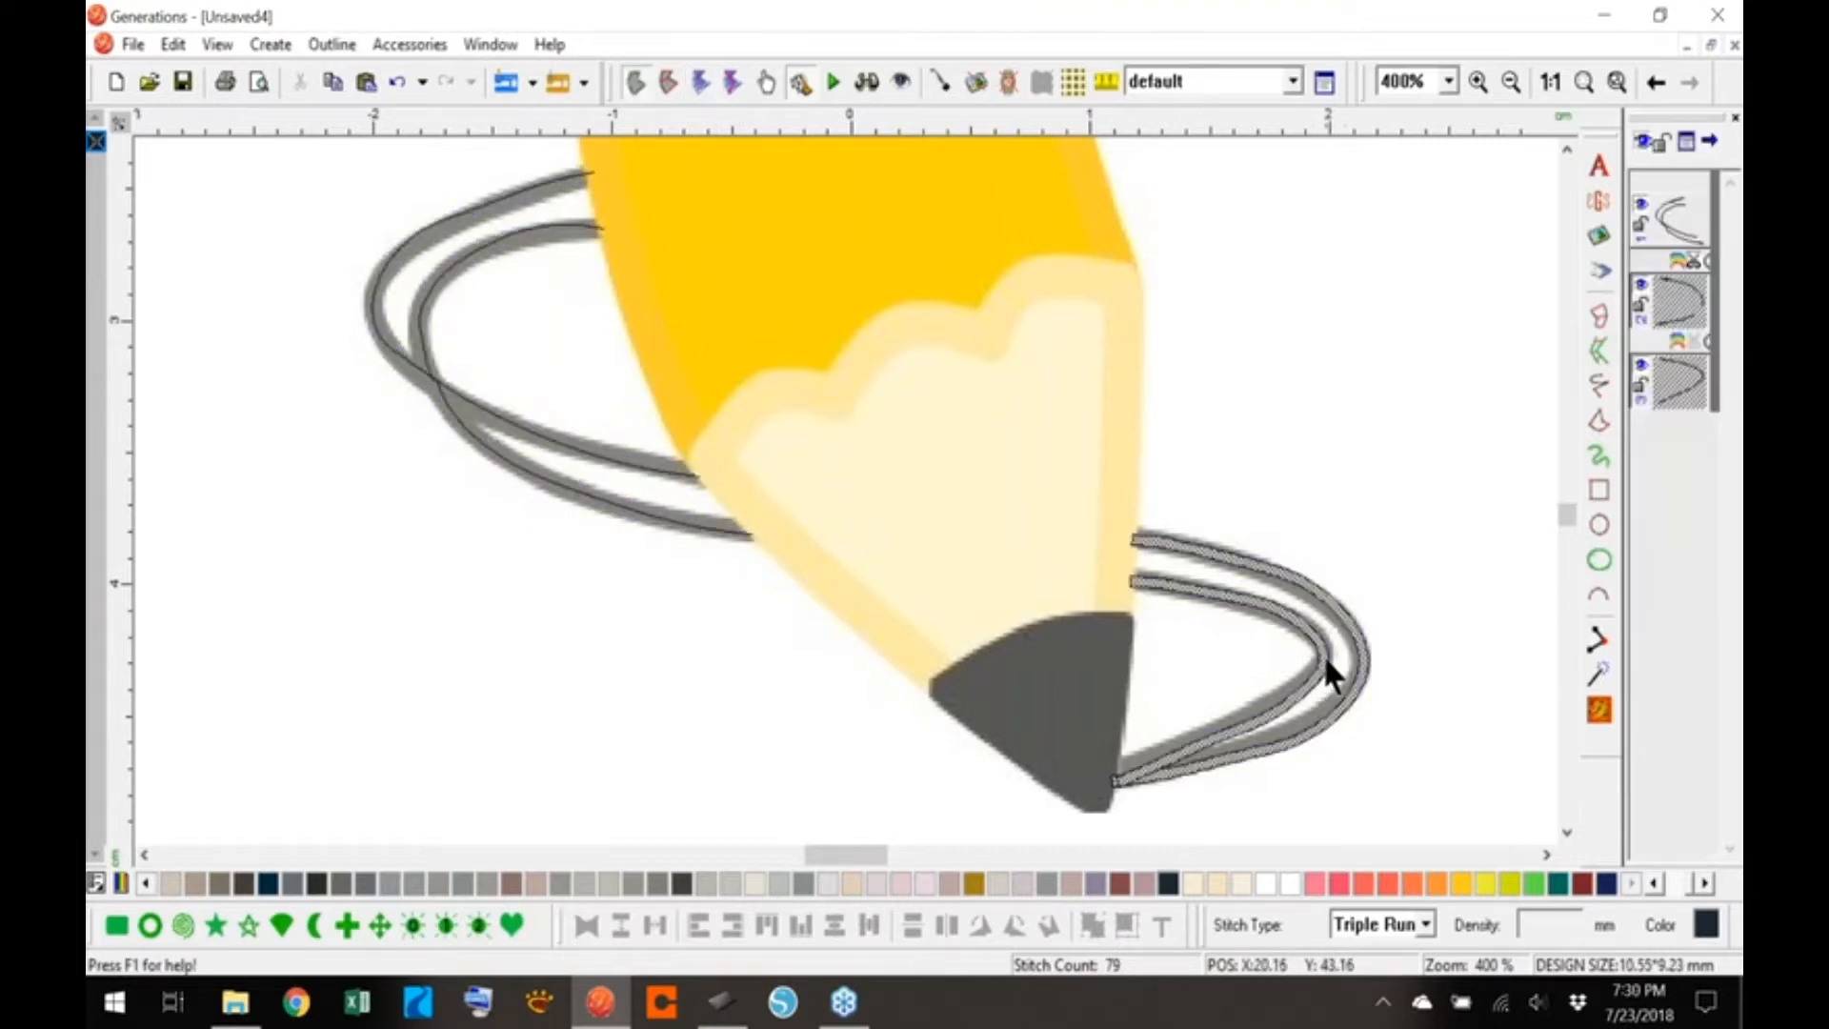
left_click(1398, 459)
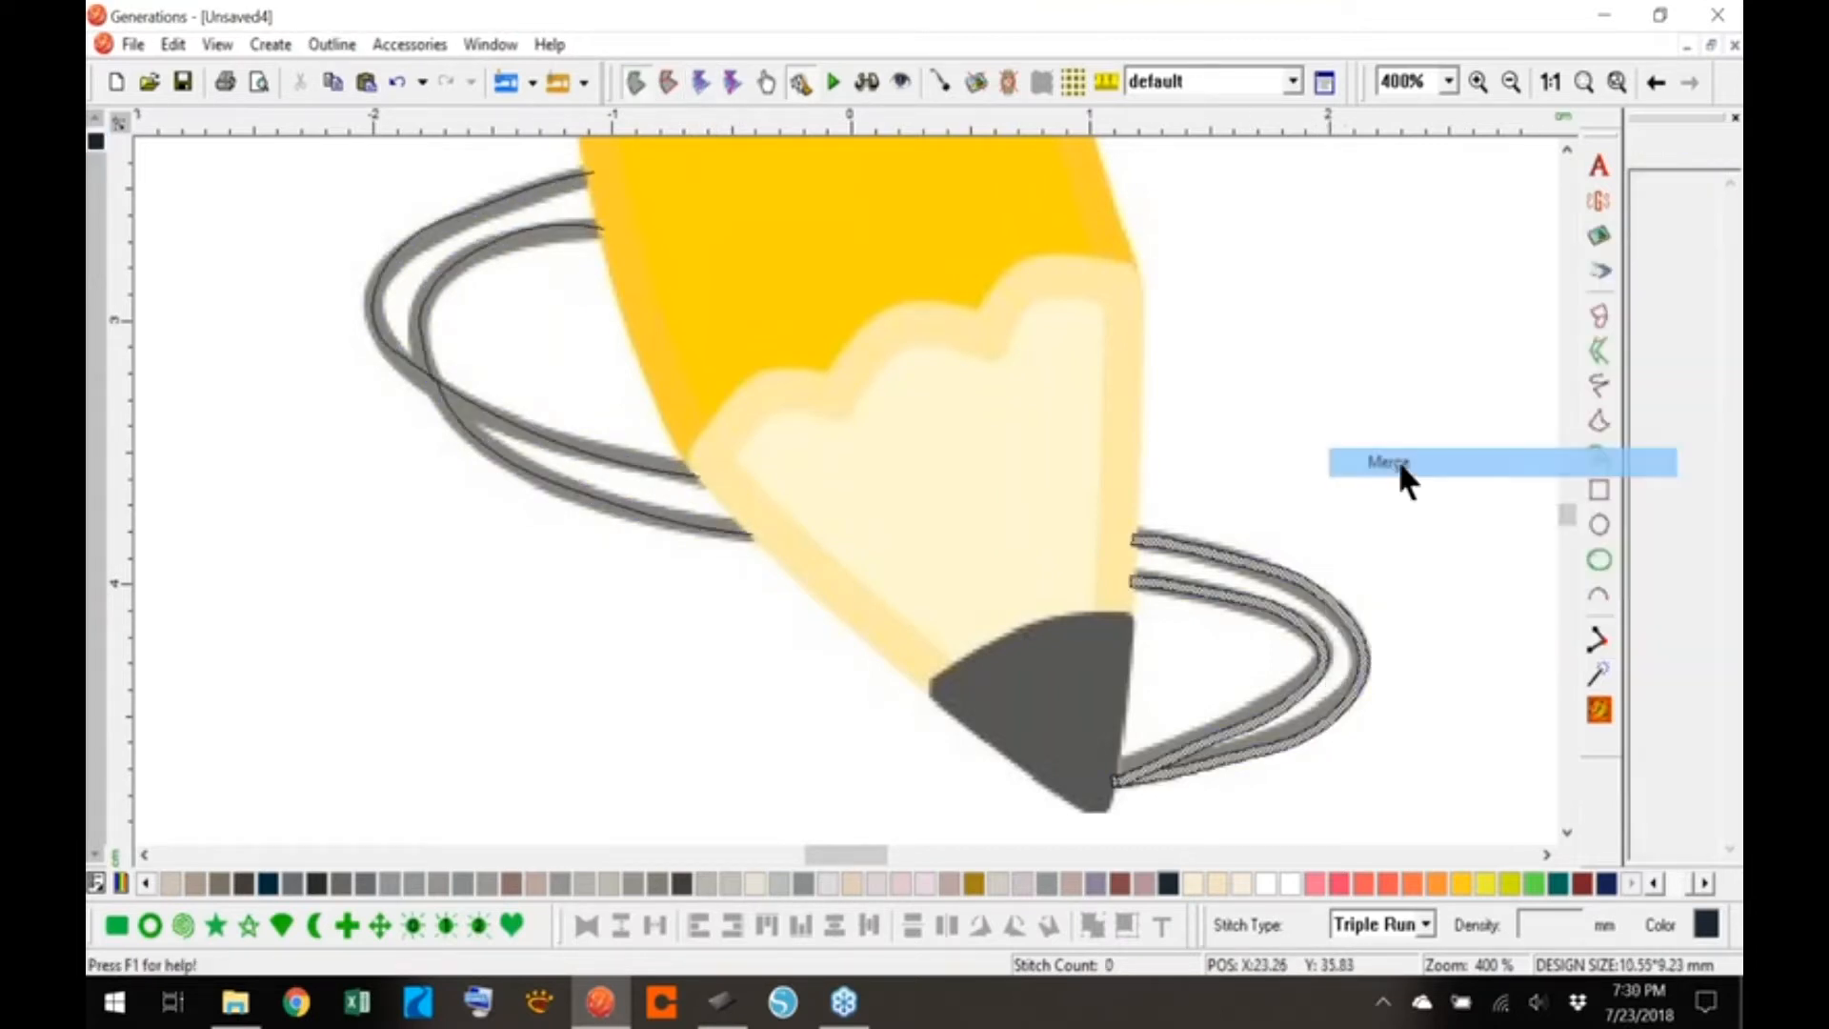
left_click(1601, 709)
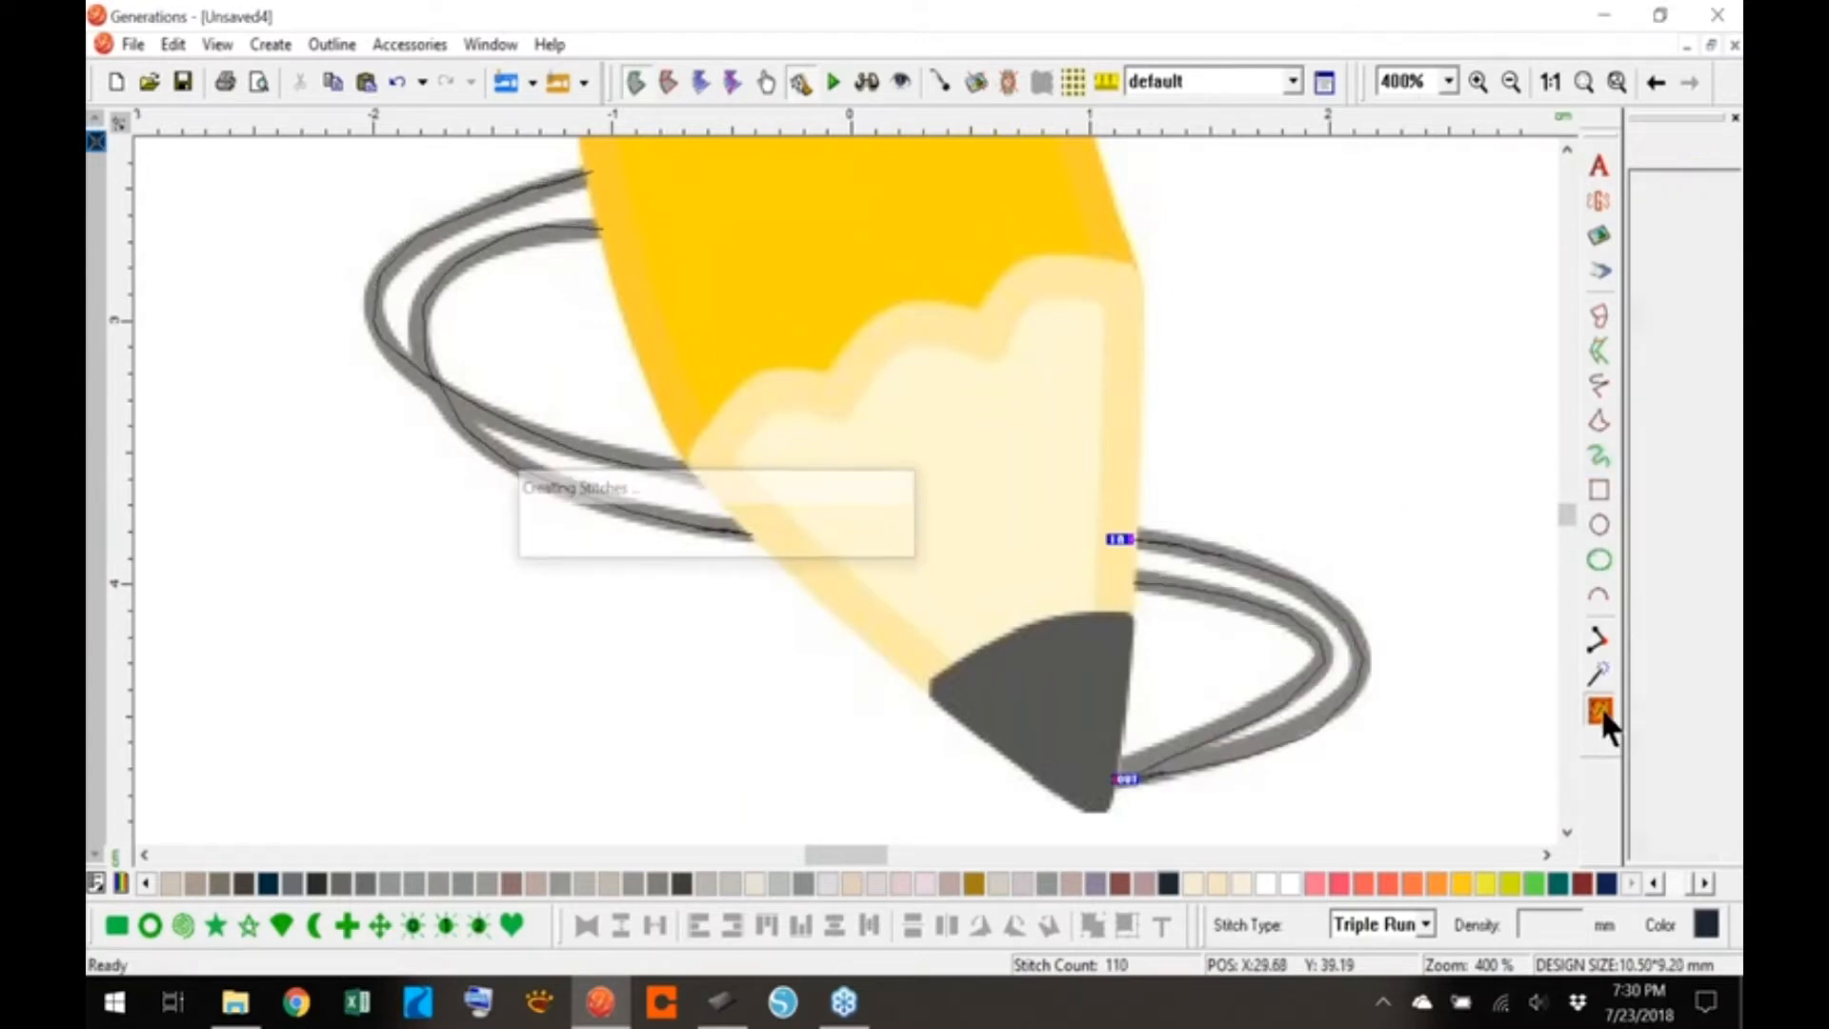
- Turn on the 3D stitch view and deselect the merged ring
left_click(867, 84)
left_click(1414, 506)
- Trace the outlines of the hand resting beside the pencil's body with three freehand triple-run lines in light blue E0B551
left_click_drag(1569, 523, 1565, 489)
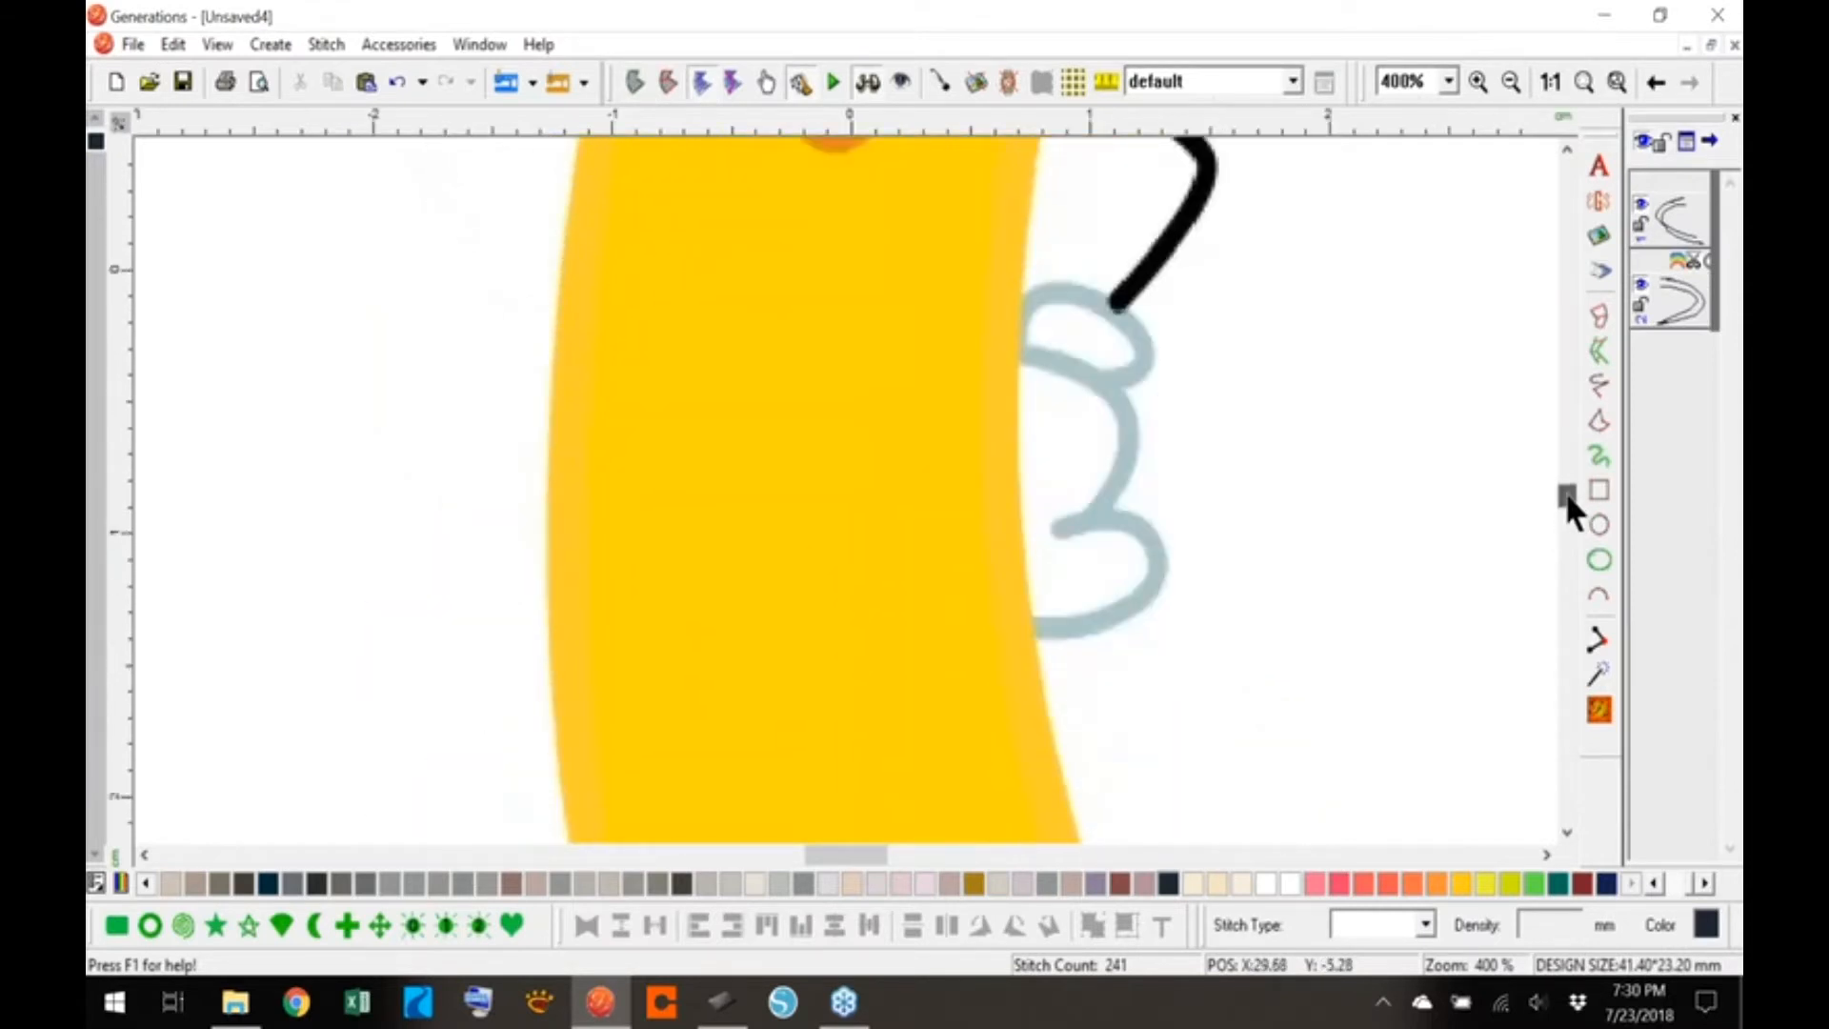
left_click_drag(1691, 885, 1674, 884)
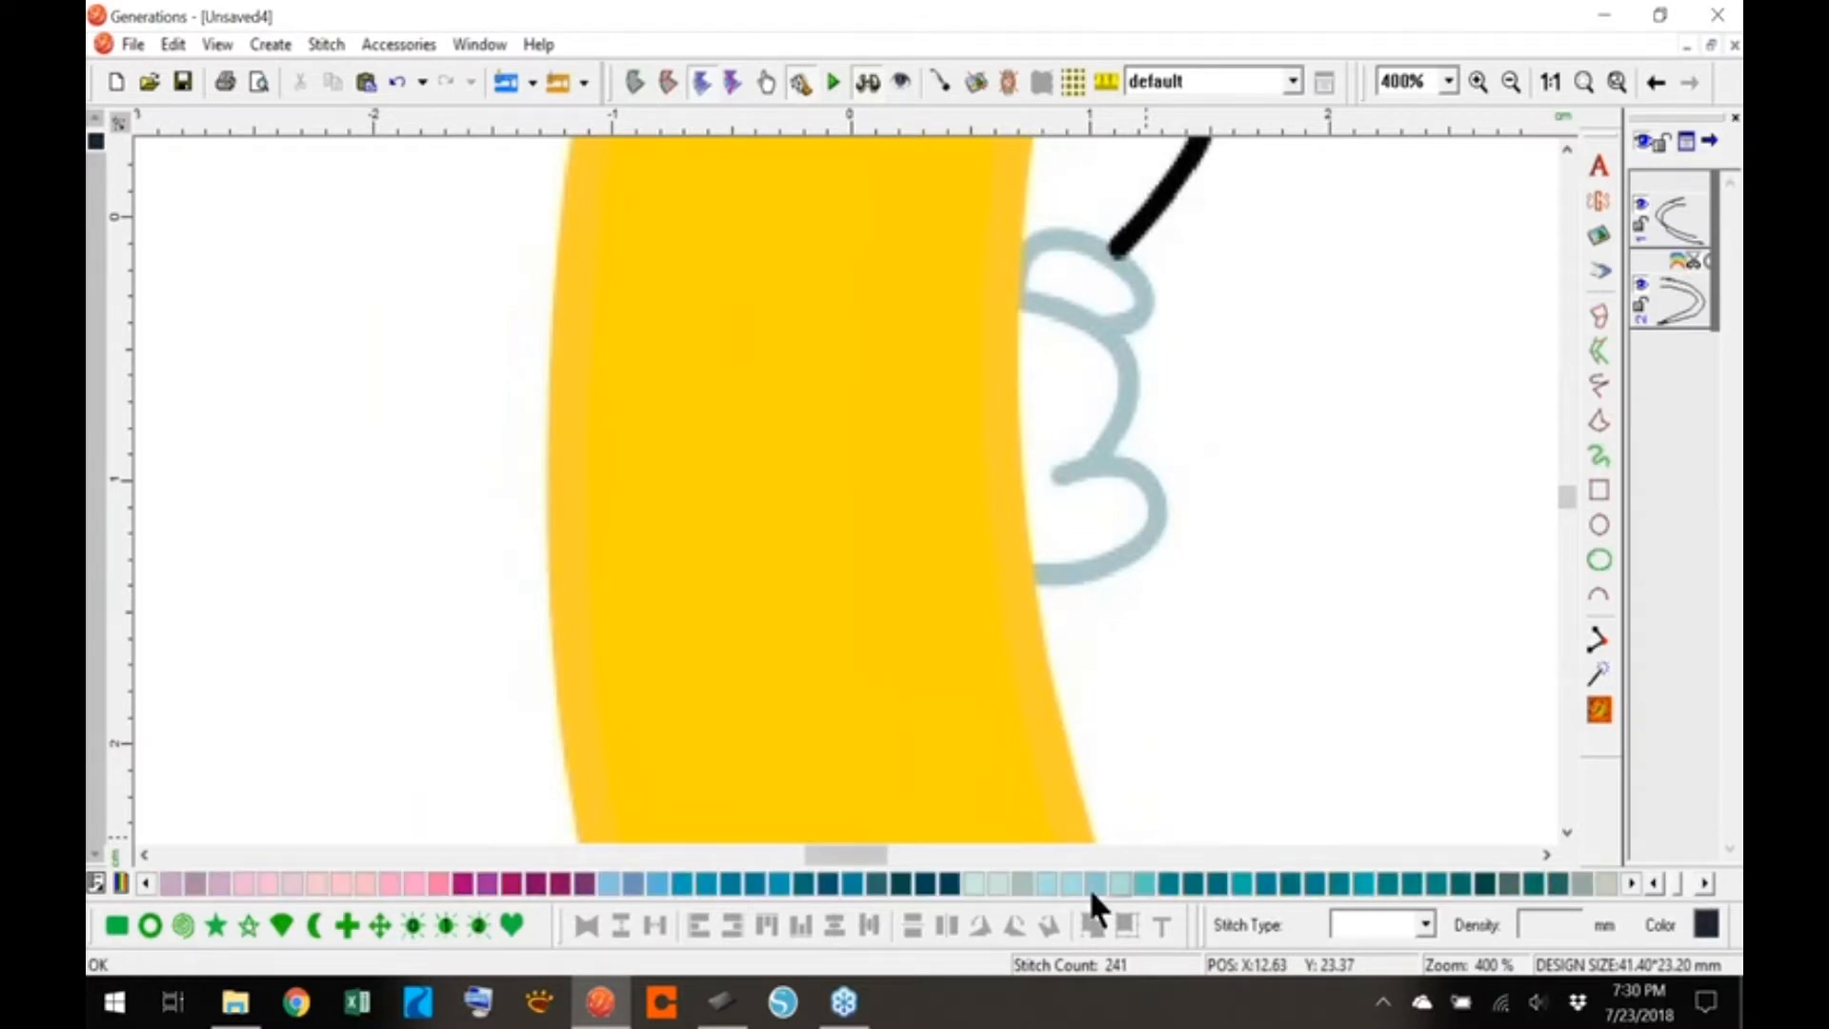
left_click(657, 884)
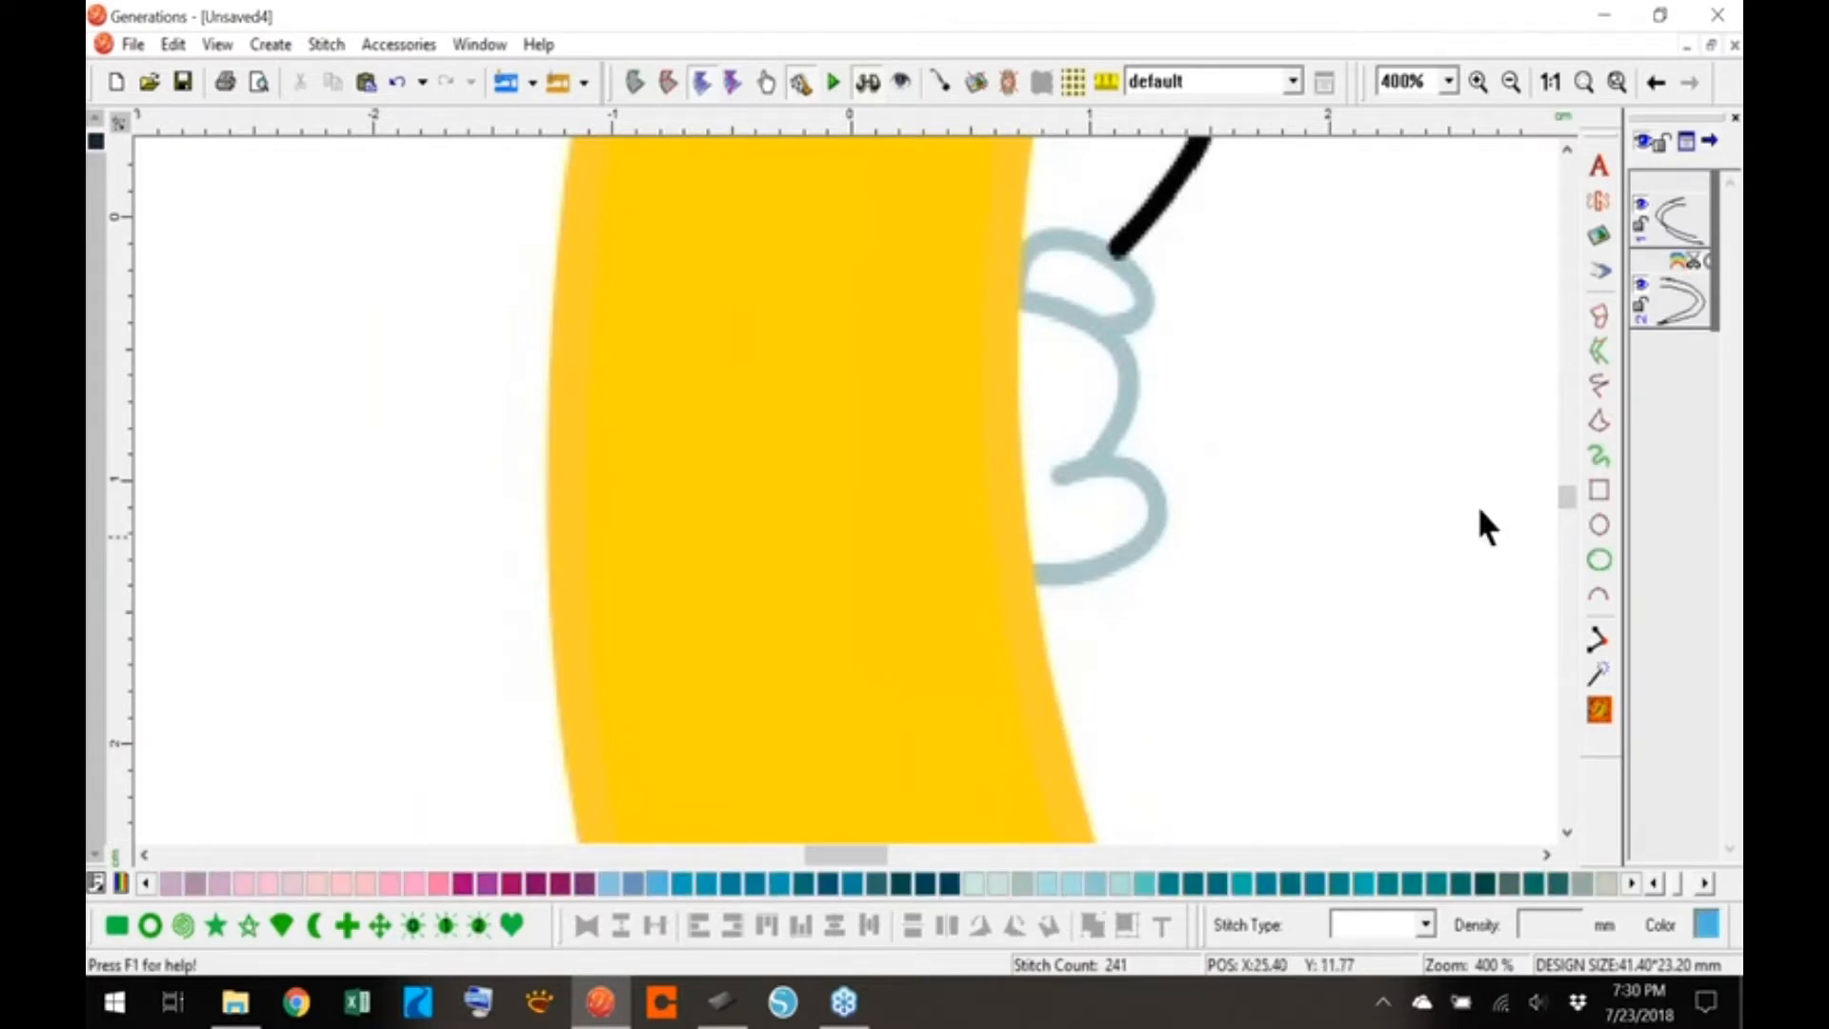
left_click(1599, 386)
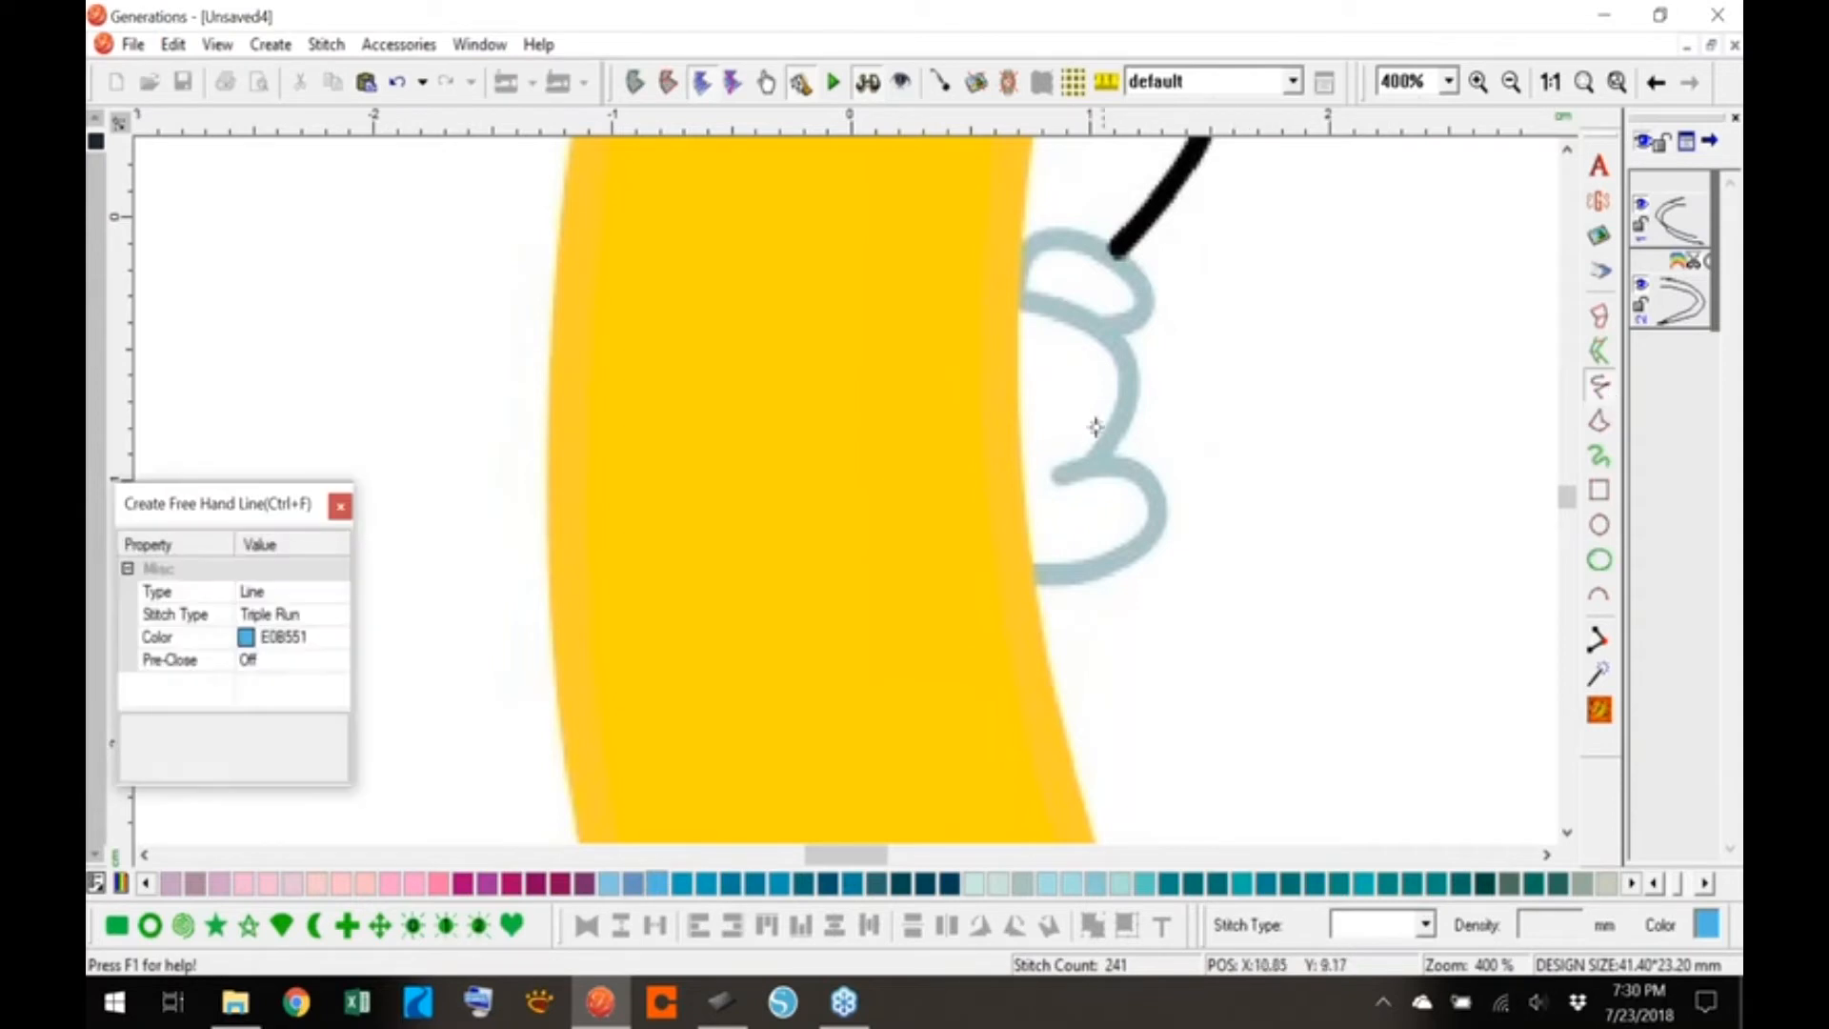
mouse_move(1008, 272)
left_mouse_down()
mouse_move(1036, 240)
mouse_move(1119, 250)
mouse_move(1147, 300)
mouse_move(1119, 331)
left_mouse_up()
mouse_move(1017, 298)
left_mouse_down()
mouse_move(1130, 331)
mouse_move(1138, 405)
mouse_move(1073, 467)
mouse_move(1139, 460)
mouse_move(1160, 490)
mouse_move(1160, 519)
mouse_move(1114, 562)
mouse_move(1029, 574)
left_mouse_up()
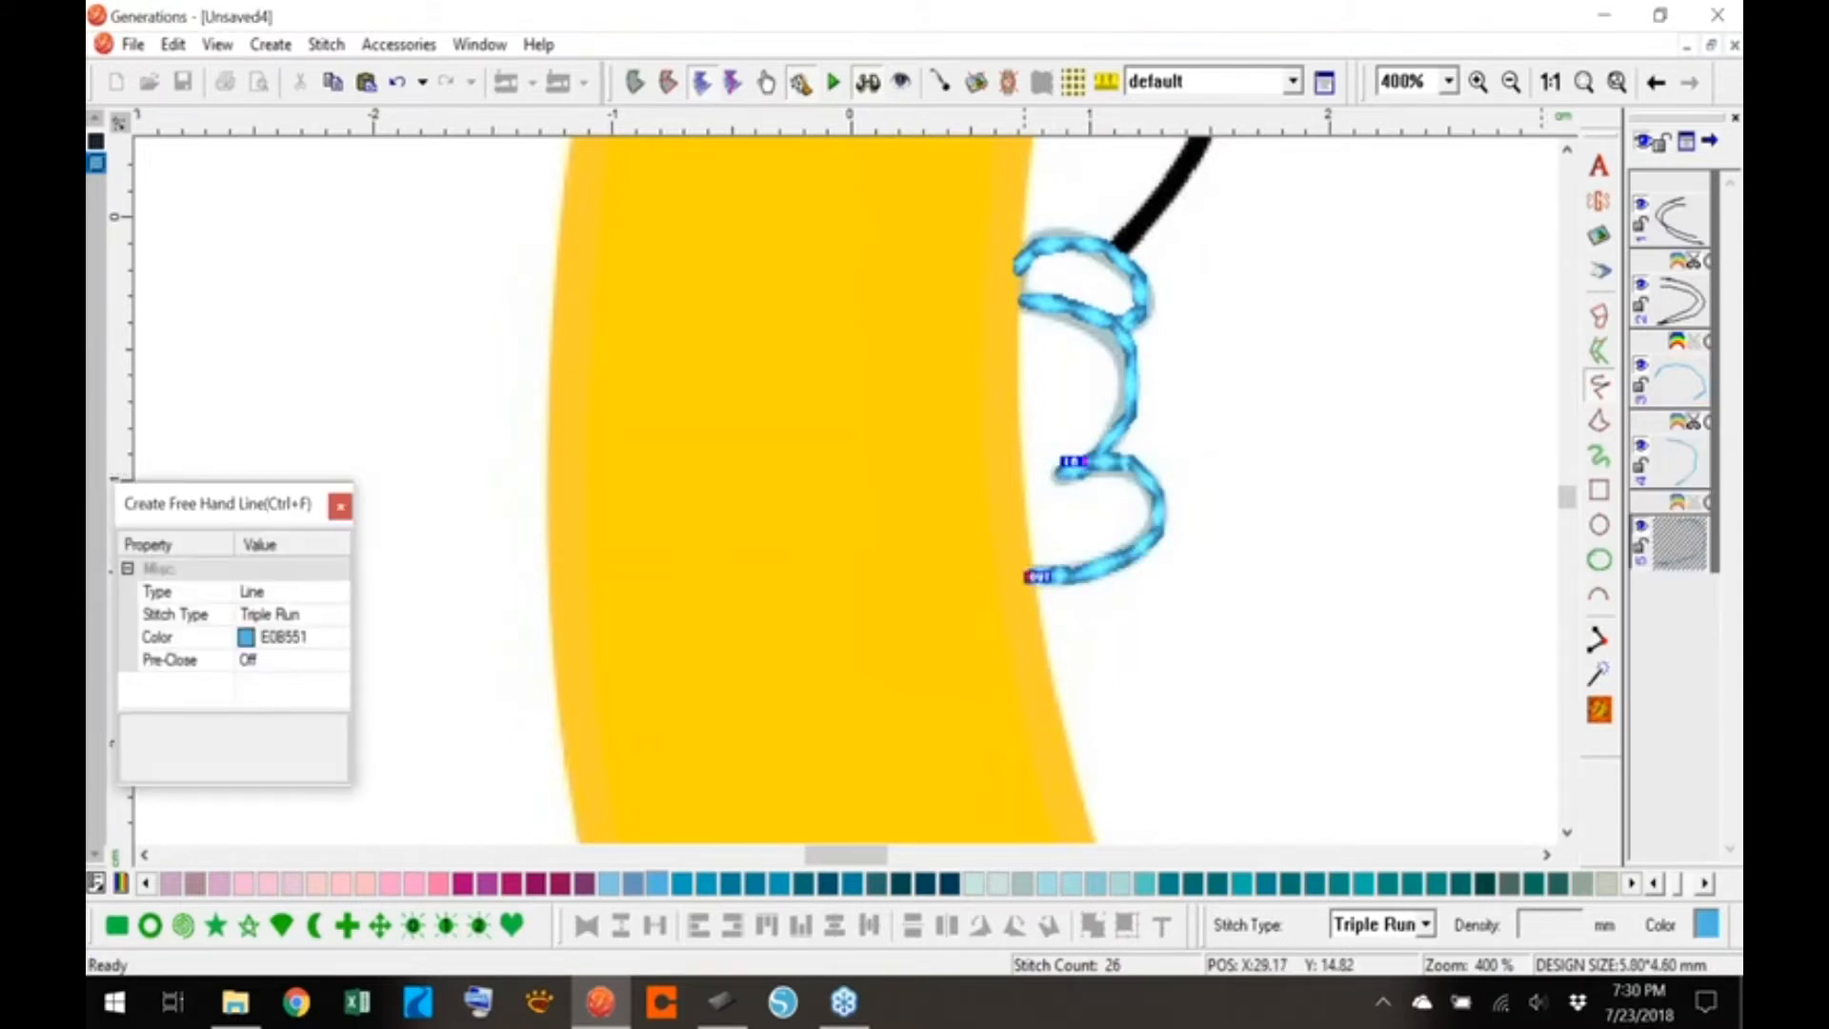
- Merge the three lines of the hand beside the pencil's body into one object and regenerate its stitches
key("Escape")
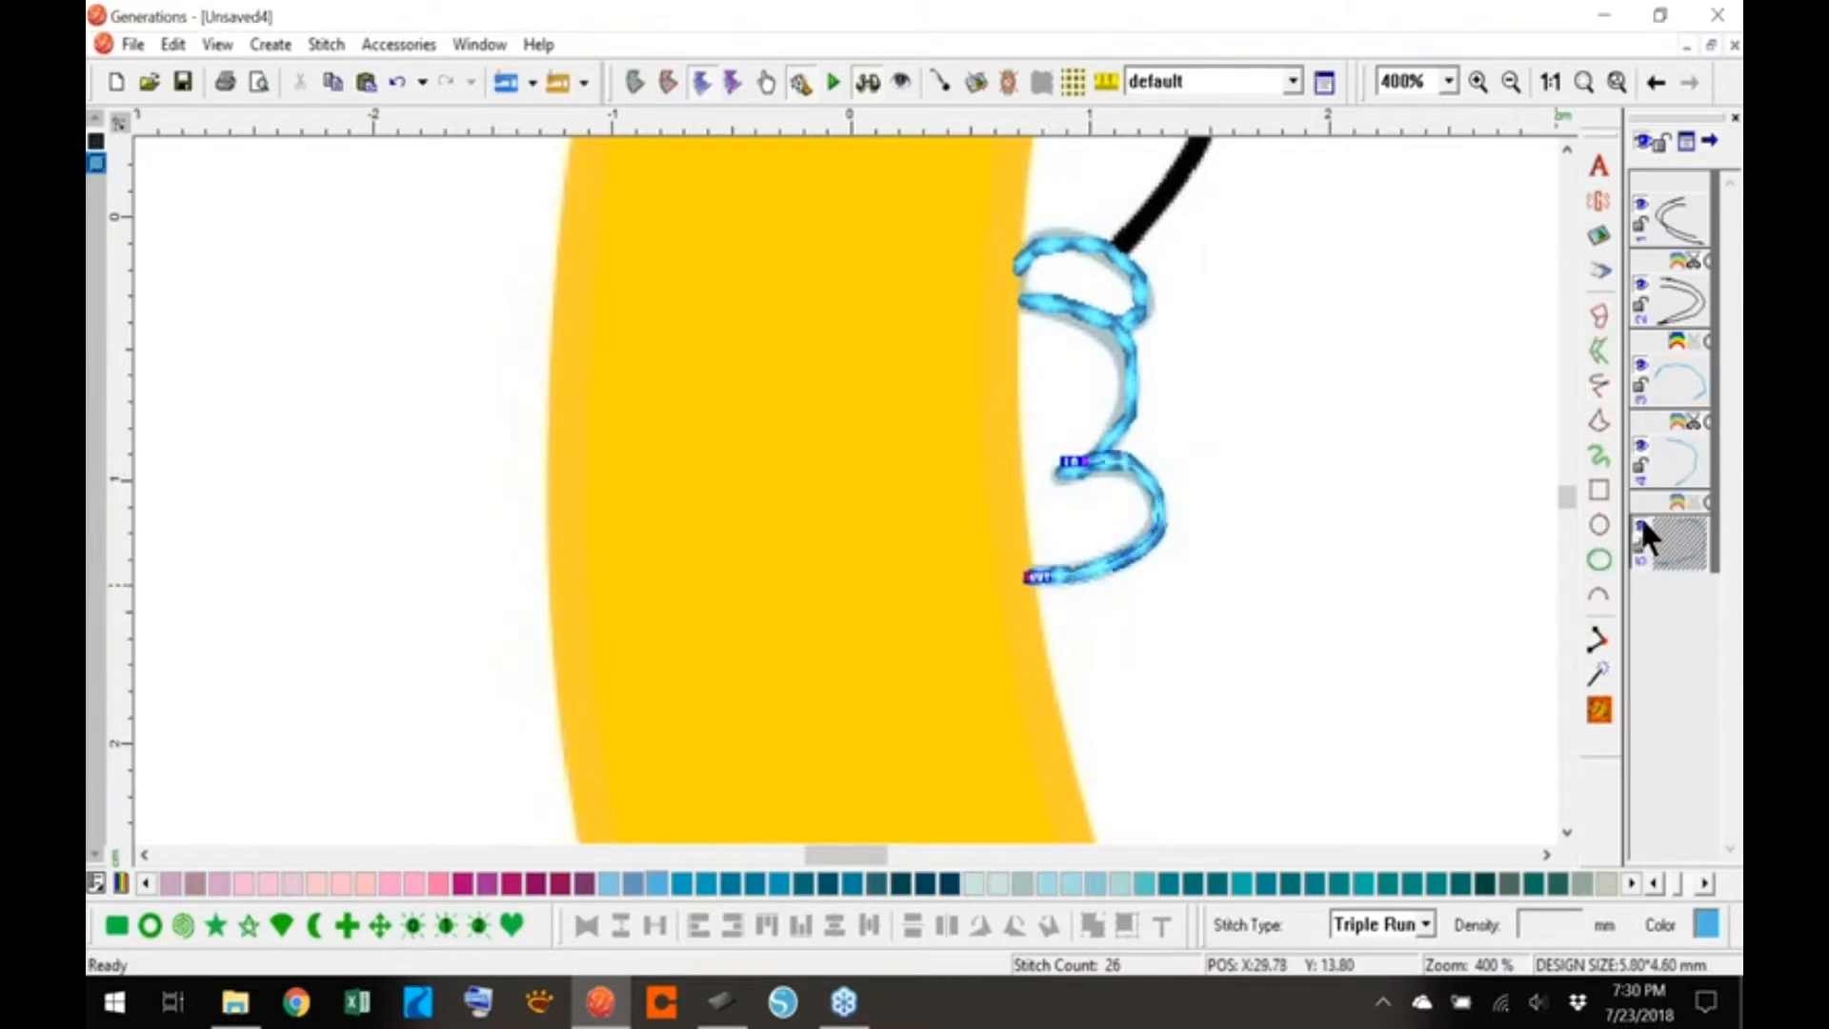
left_click(1682, 388)
left_click(1679, 466, "shift")
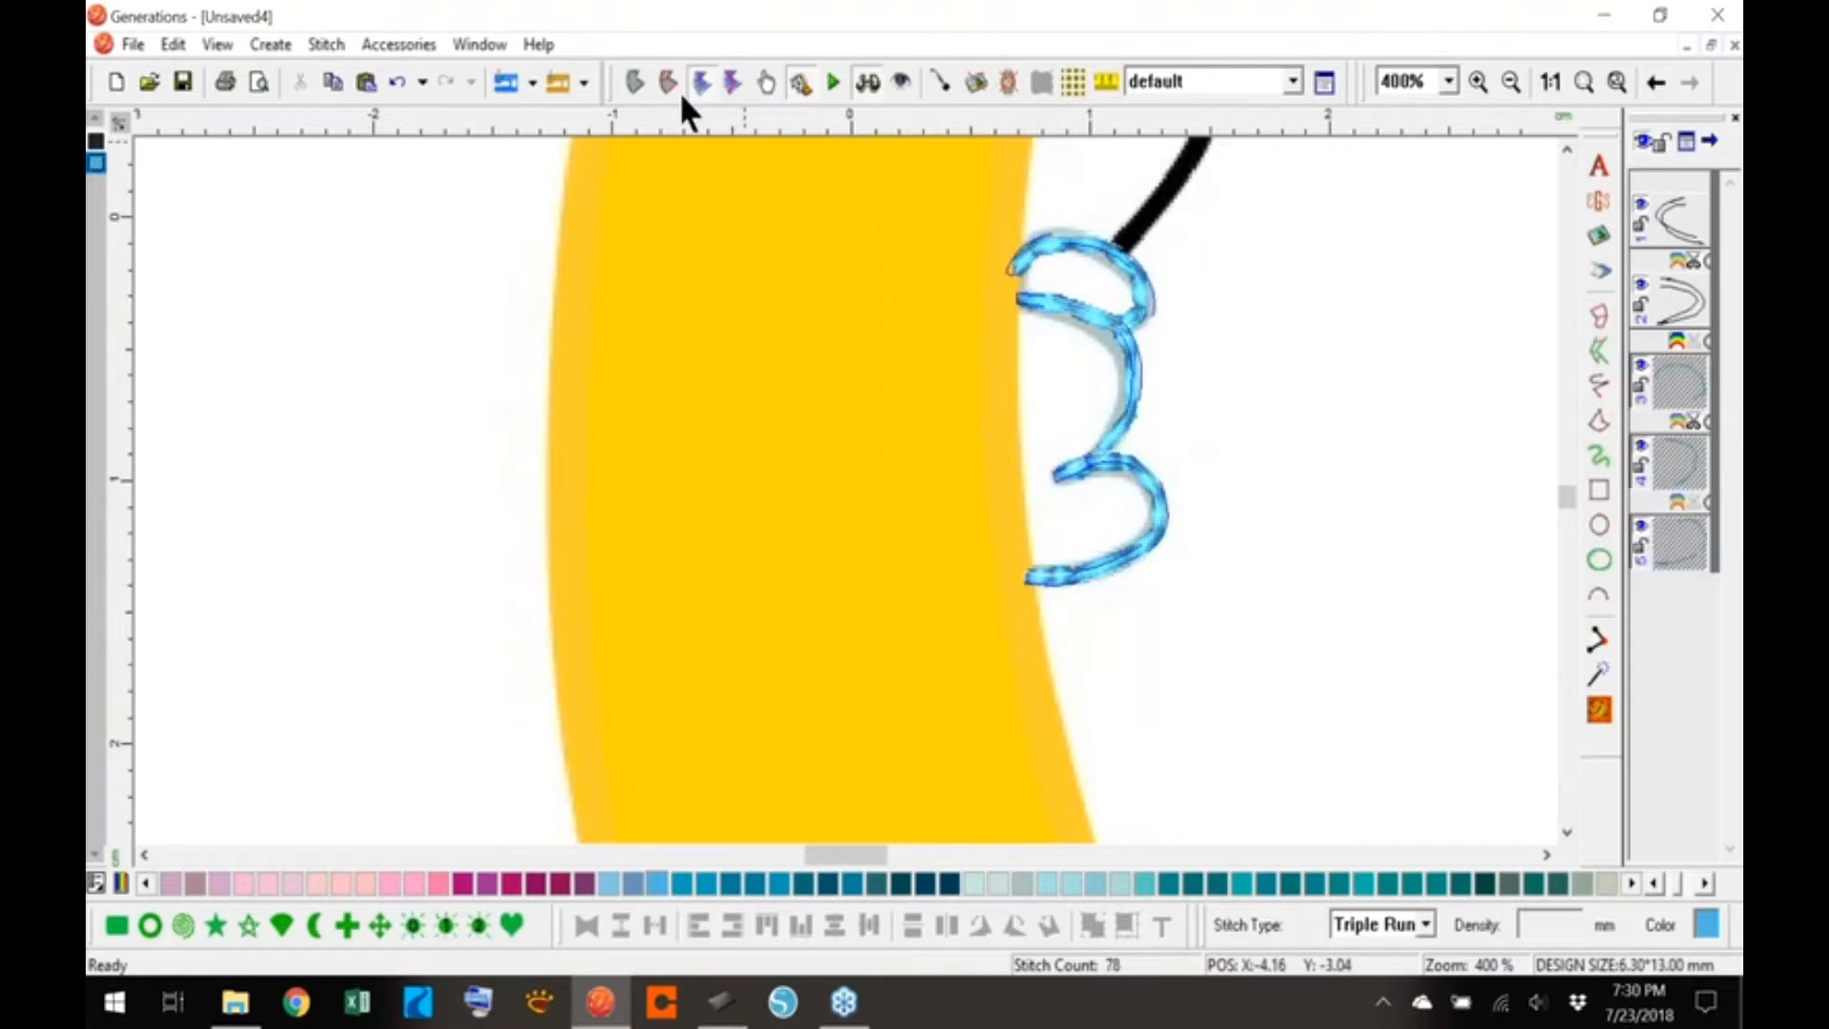
left_click(633, 82)
right_click(1123, 425)
left_click(1191, 669)
left_click(1601, 709)
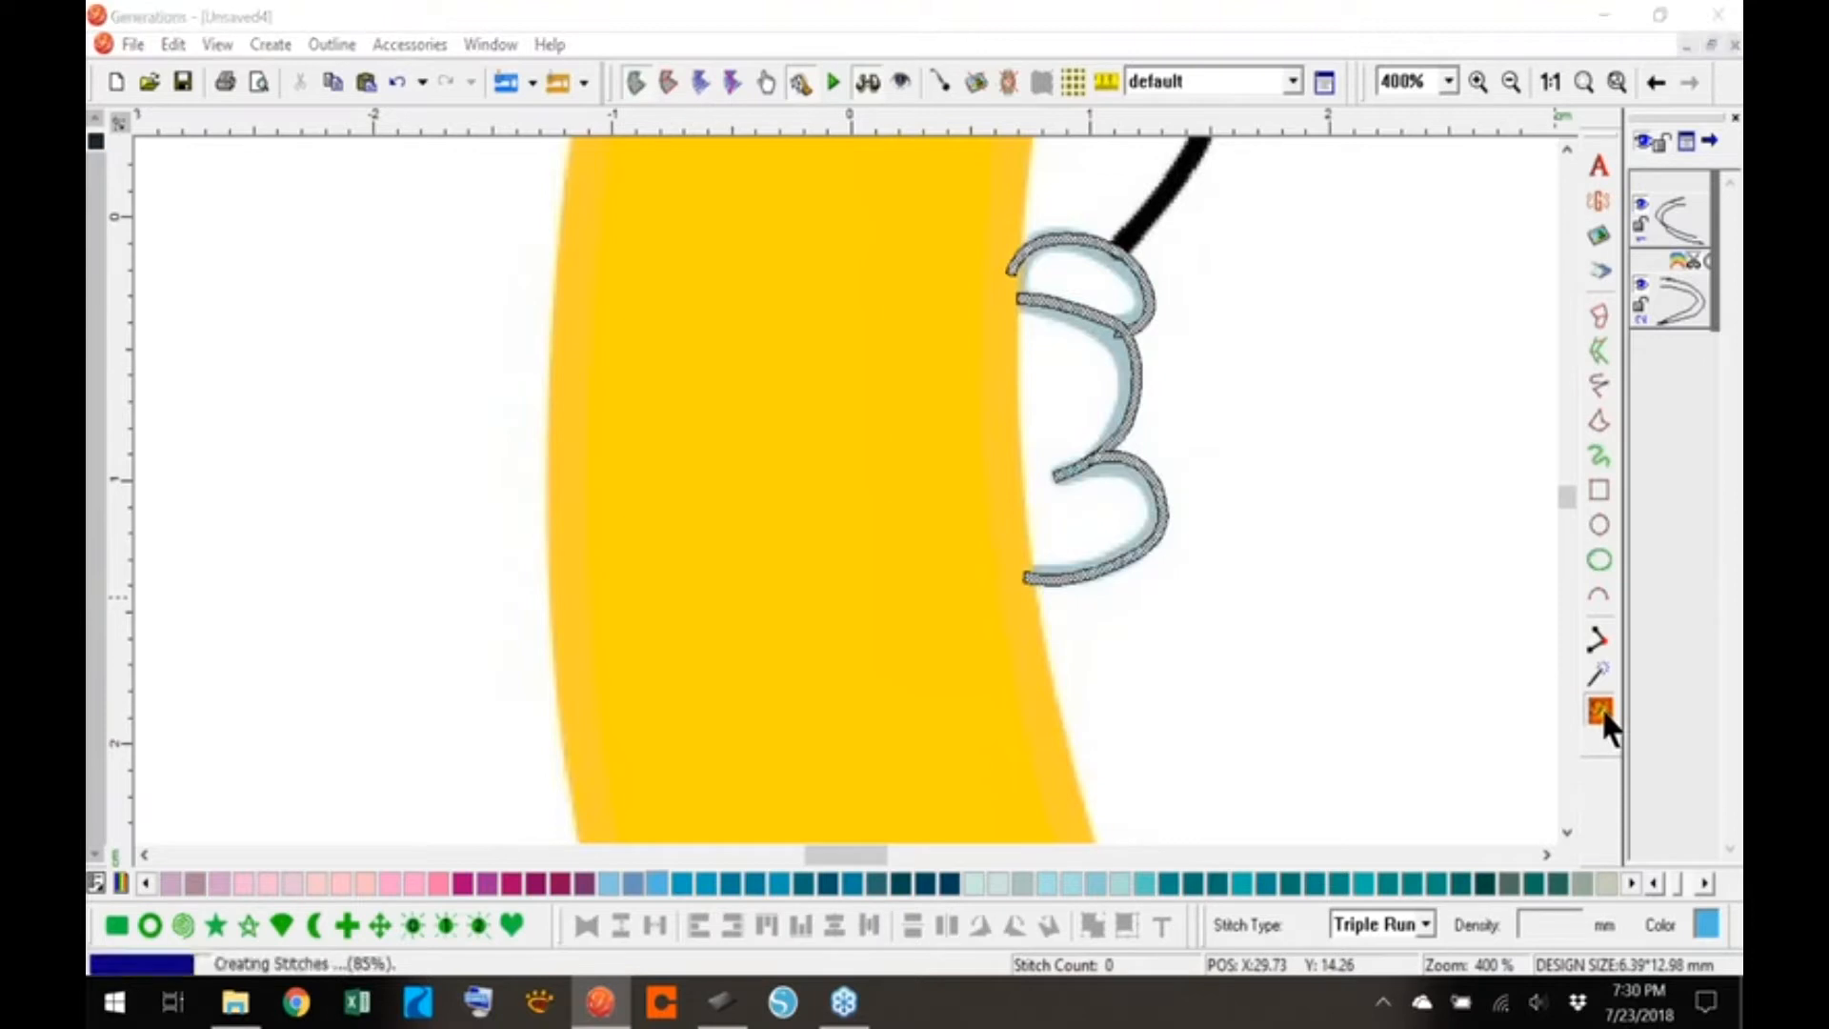
- Show the Navigator, place it clear of the raised hand, and use it to bring that hand into view
left_click_drag(1570, 509, 1570, 467)
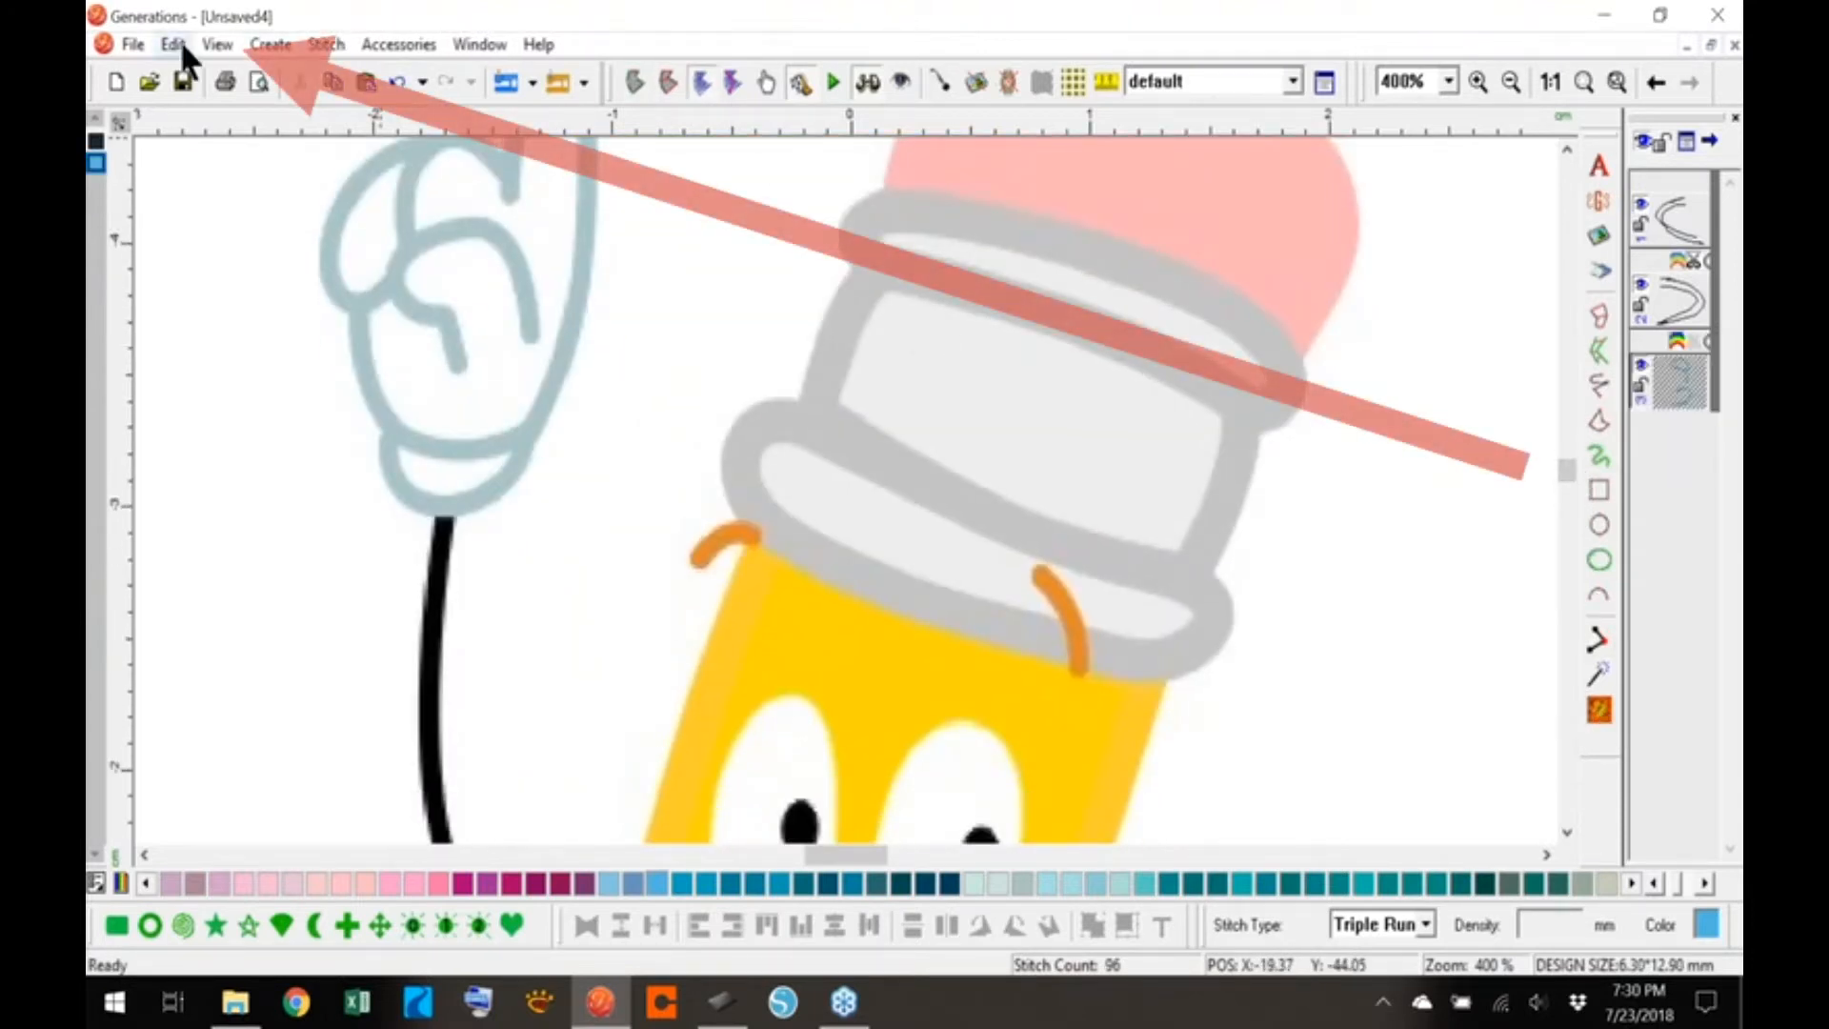
left_click(218, 44)
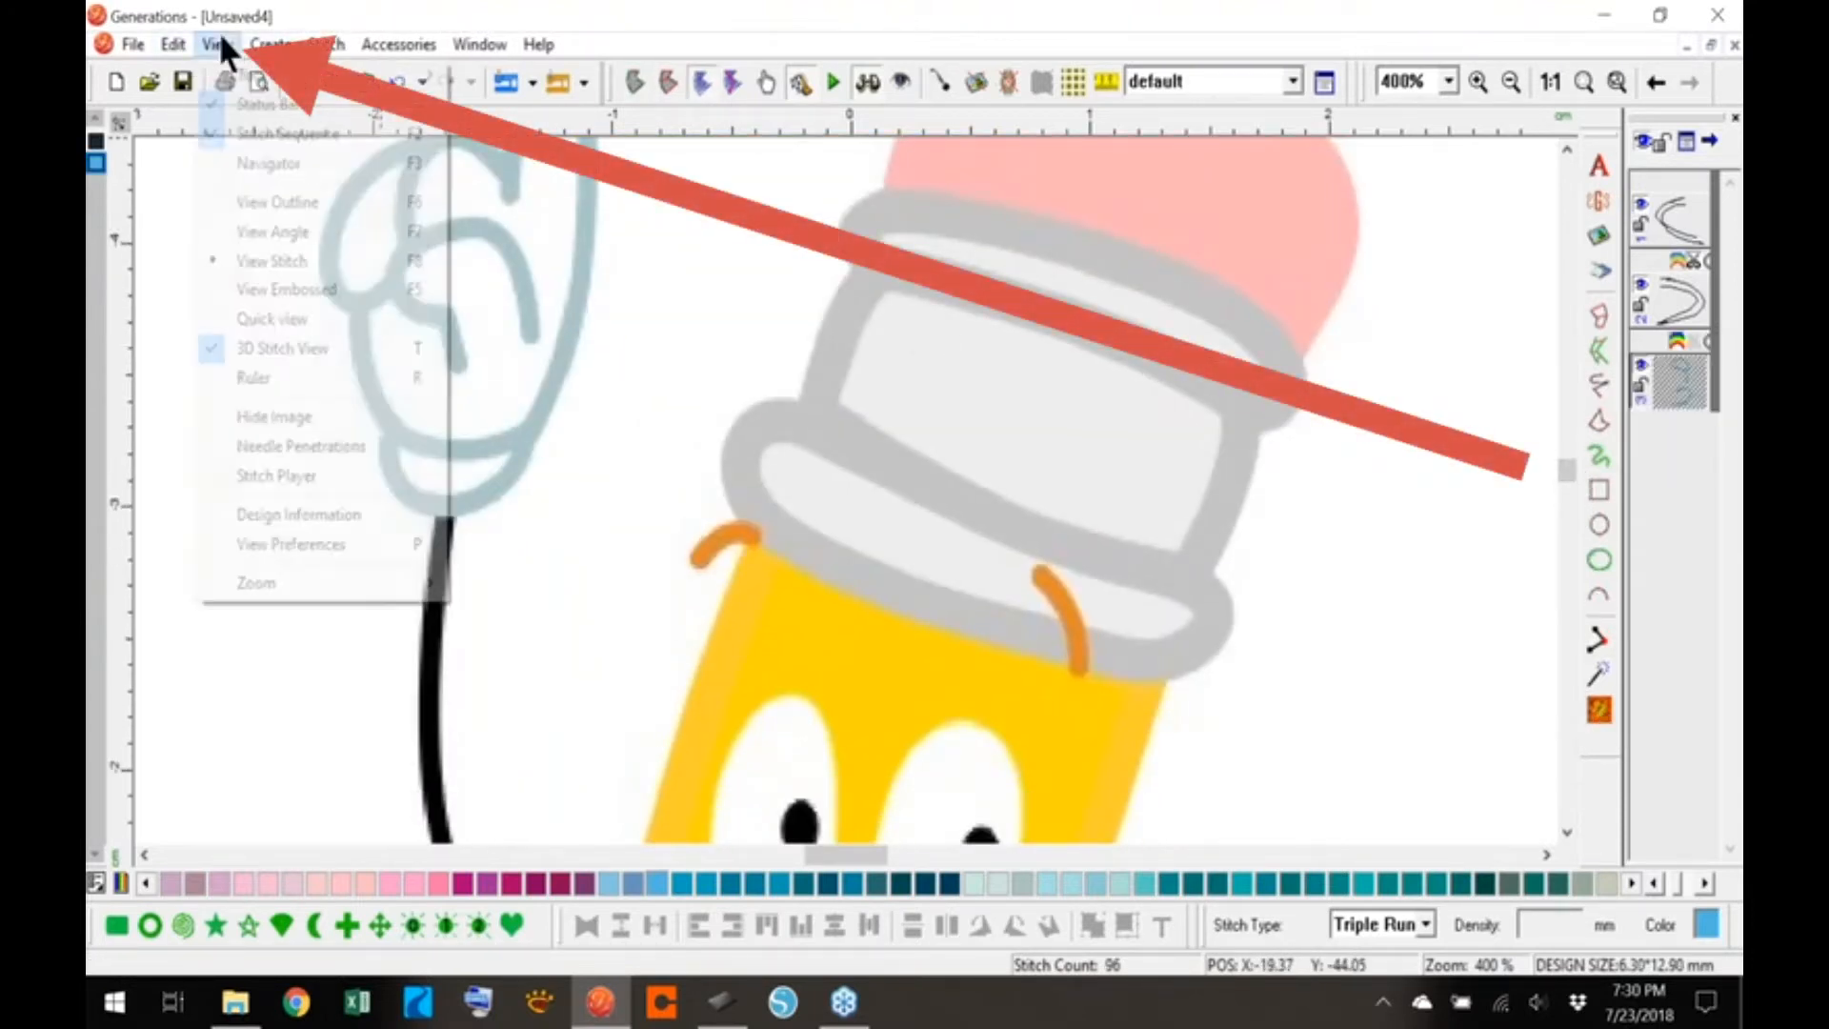
left_click(295, 163)
left_click_drag(438, 88, 1482, 390)
mouse_move(1447, 548)
left_mouse_down()
mouse_move(1430, 459)
mouse_move(1363, 375)
mouse_move(1364, 336)
left_mouse_up()
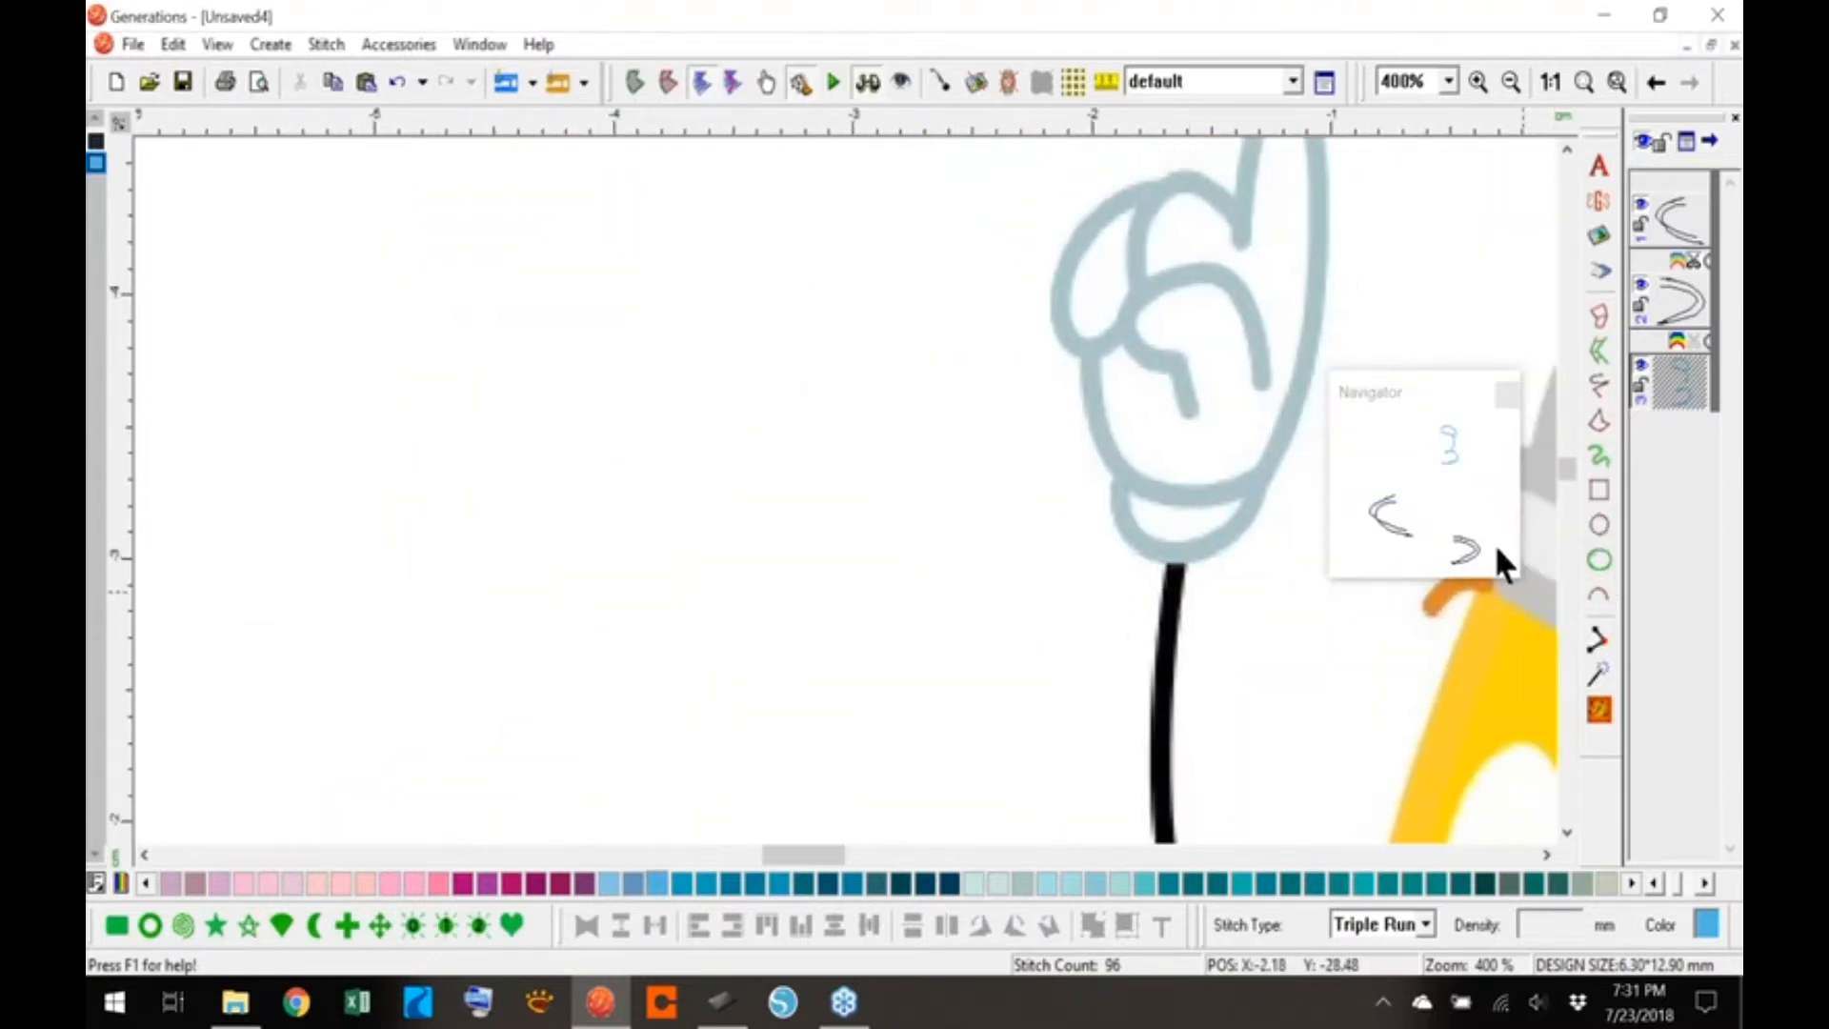
mouse_move(1443, 459)
left_mouse_down()
mouse_move(1359, 310)
mouse_move(1406, 327)
left_mouse_up()
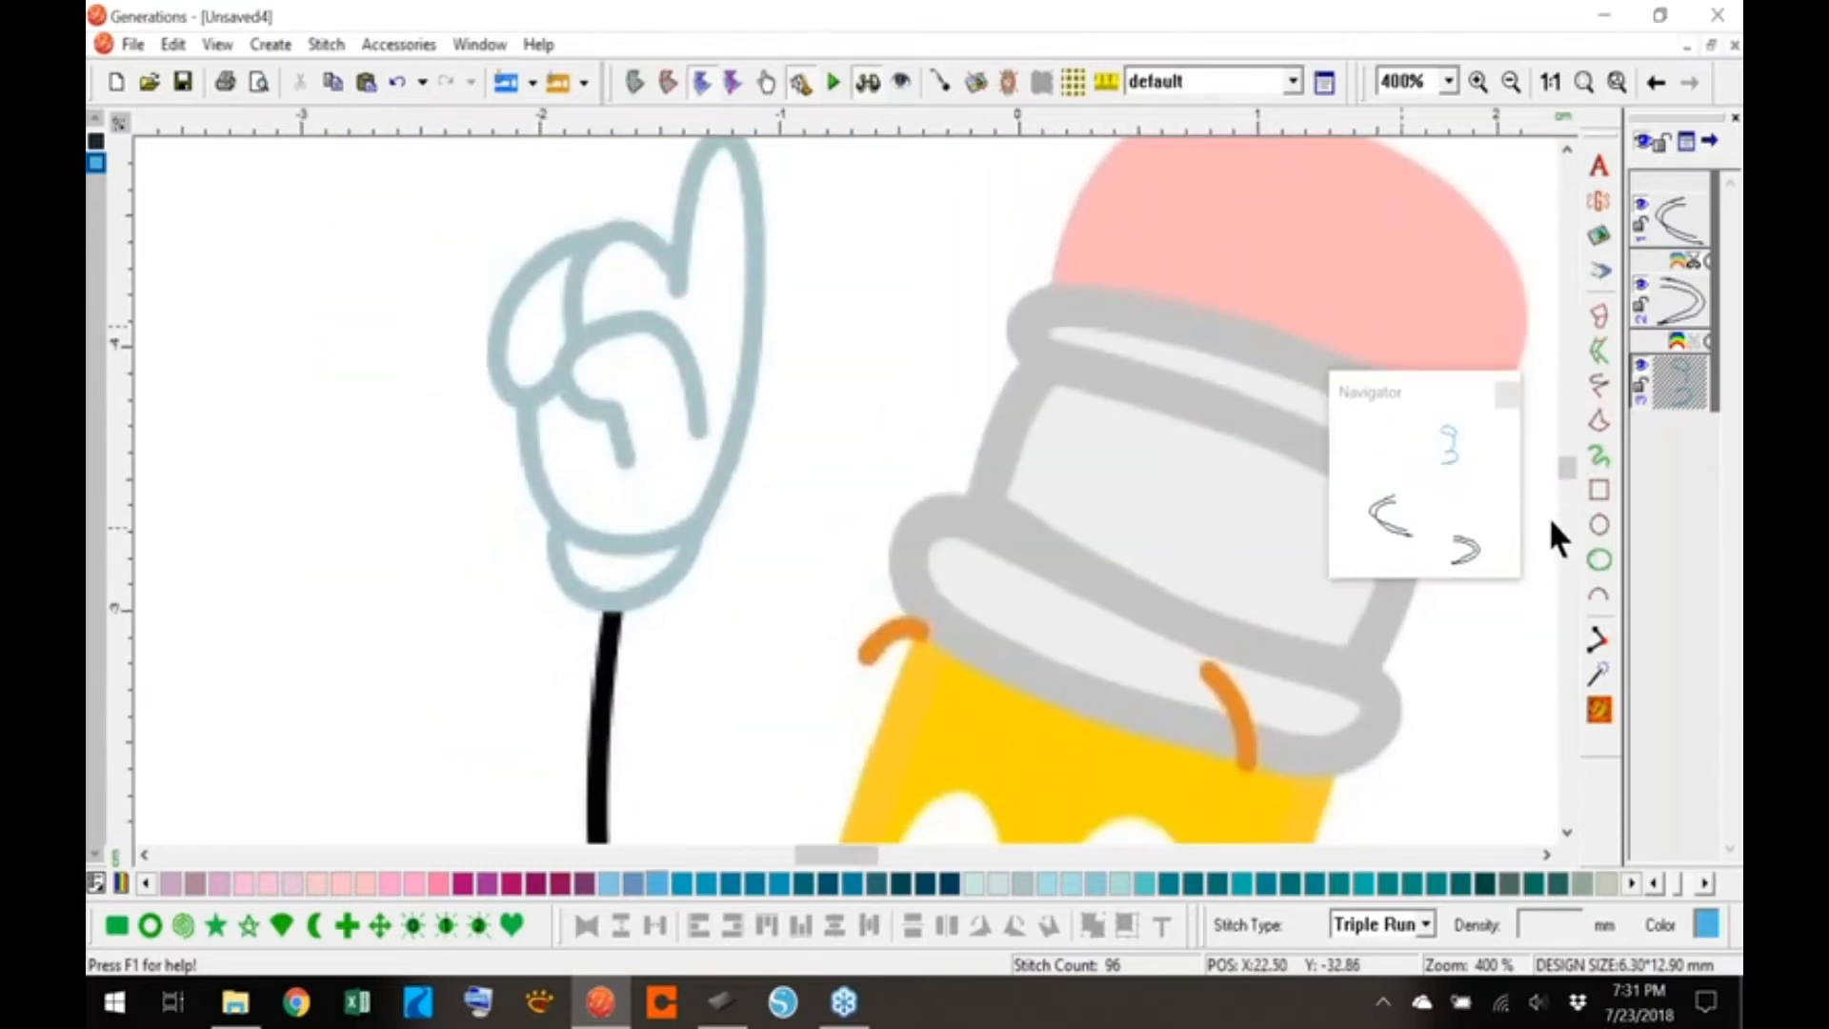
- Trace the lower curve of the raised hand's cuff with a freehand triple-run line in light blue E0B551
left_click(1599, 386)
left_click(701, 527)
left_click(663, 592)
left_click(588, 603)
left_click(555, 567)
left_click(557, 519)
right_click(558, 519)
- Trace the raised hand's palm edge, pointing finger and adjoining knuckle with freehand triple-run lines in E0B551
left_click(698, 537)
left_click(601, 541)
left_click(555, 524)
left_click(523, 402)
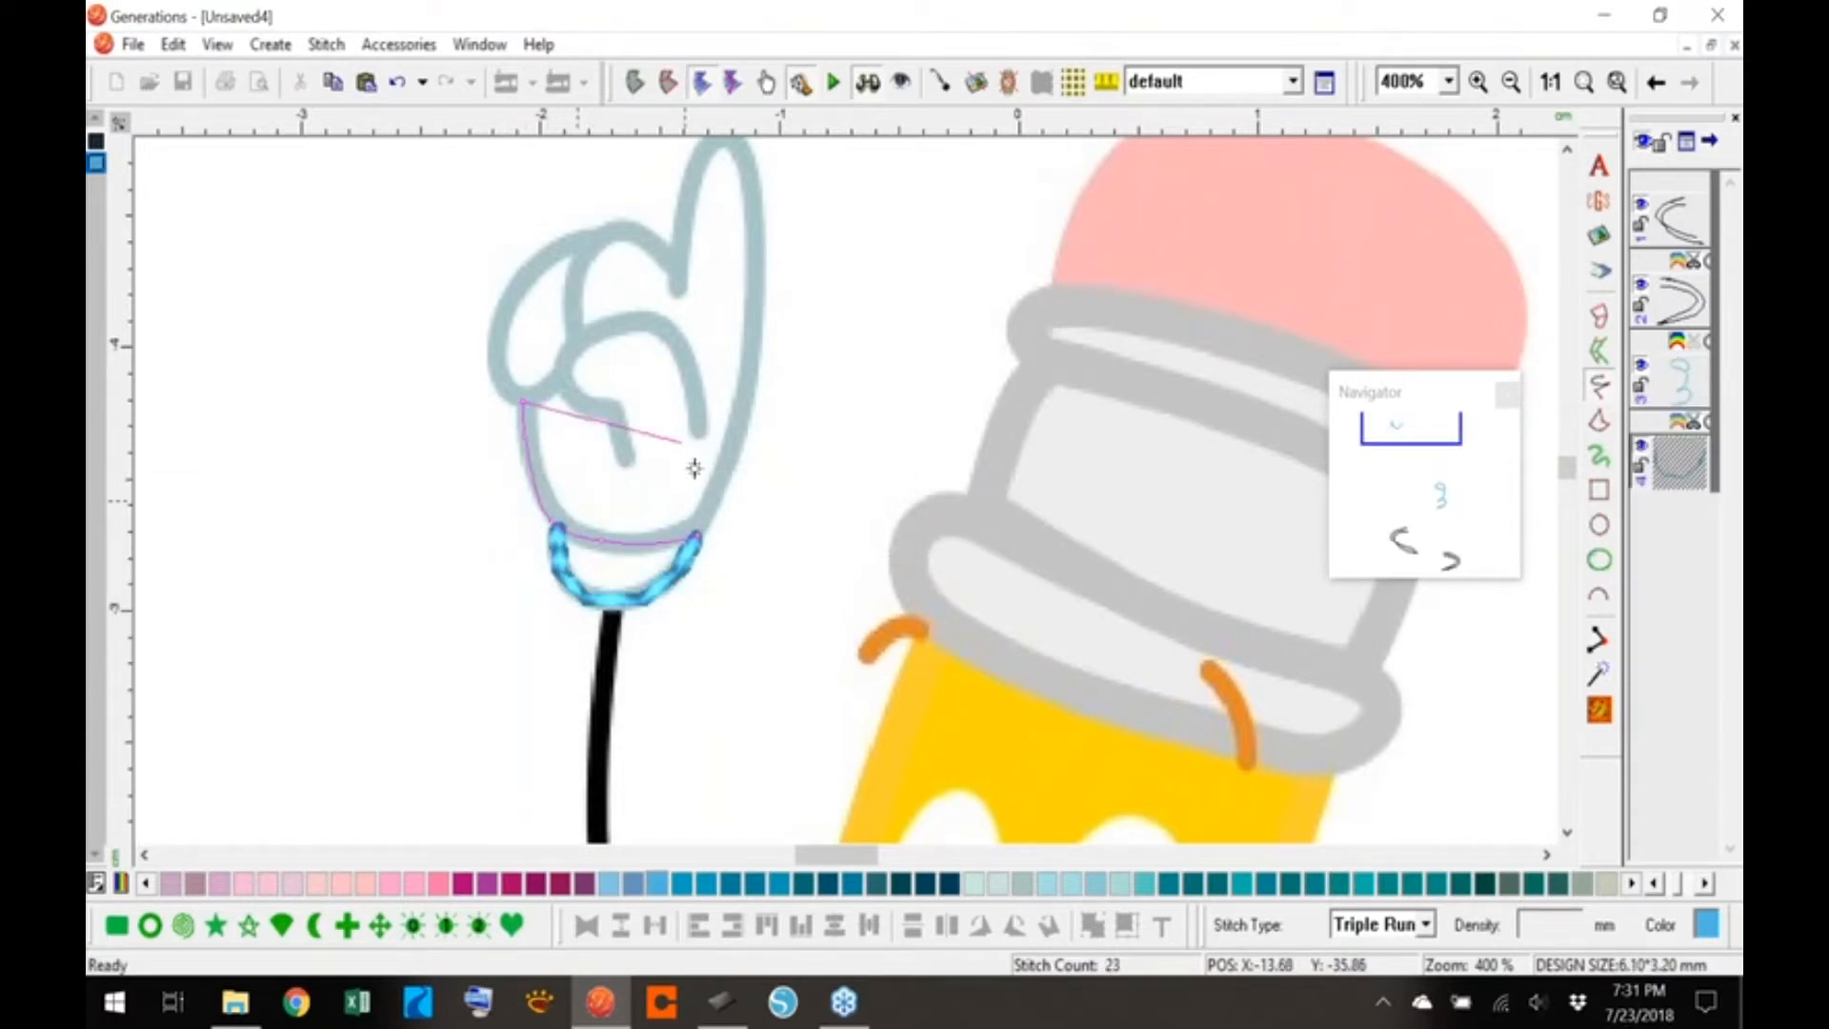
right_click(584, 462)
mouse_move(693, 536)
left_mouse_down()
mouse_move(750, 345)
mouse_move(744, 144)
mouse_move(730, 506)
mouse_move(688, 571)
mouse_move(682, 676)
mouse_move(601, 599)
mouse_move(564, 688)
mouse_move(575, 722)
left_mouse_up()
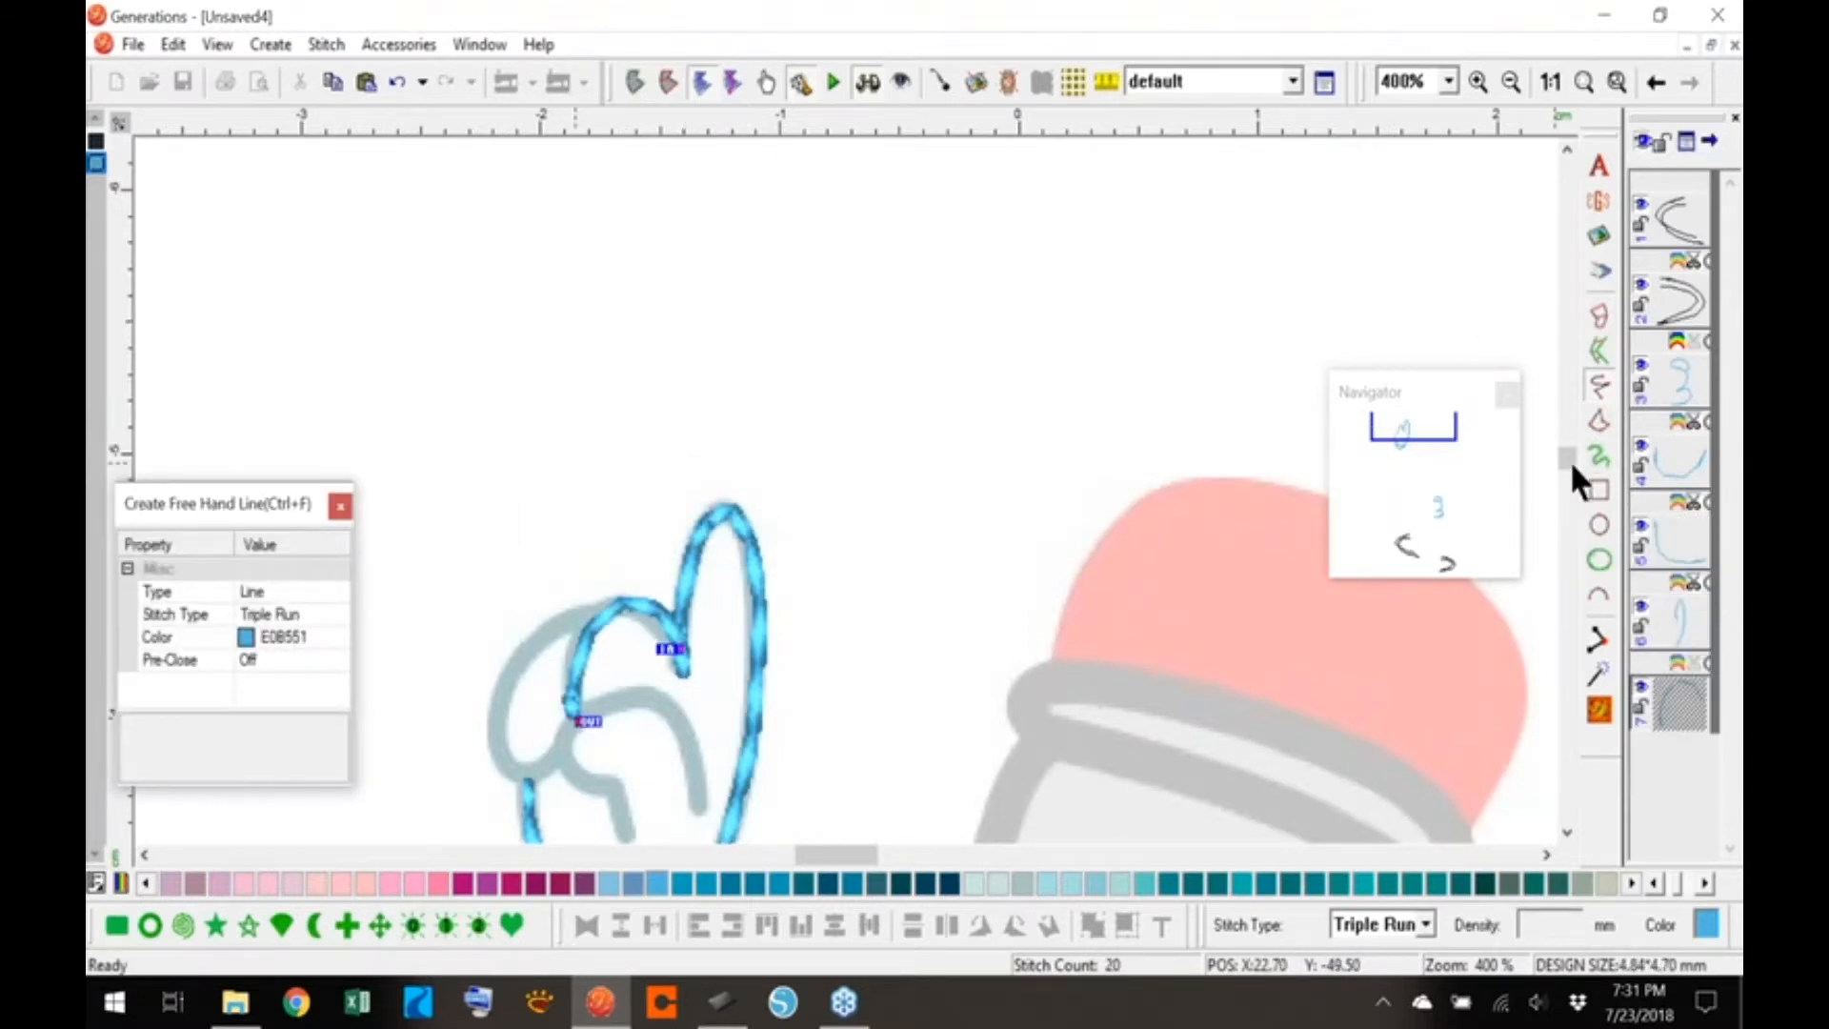
left_click_drag(1570, 460, 1569, 465)
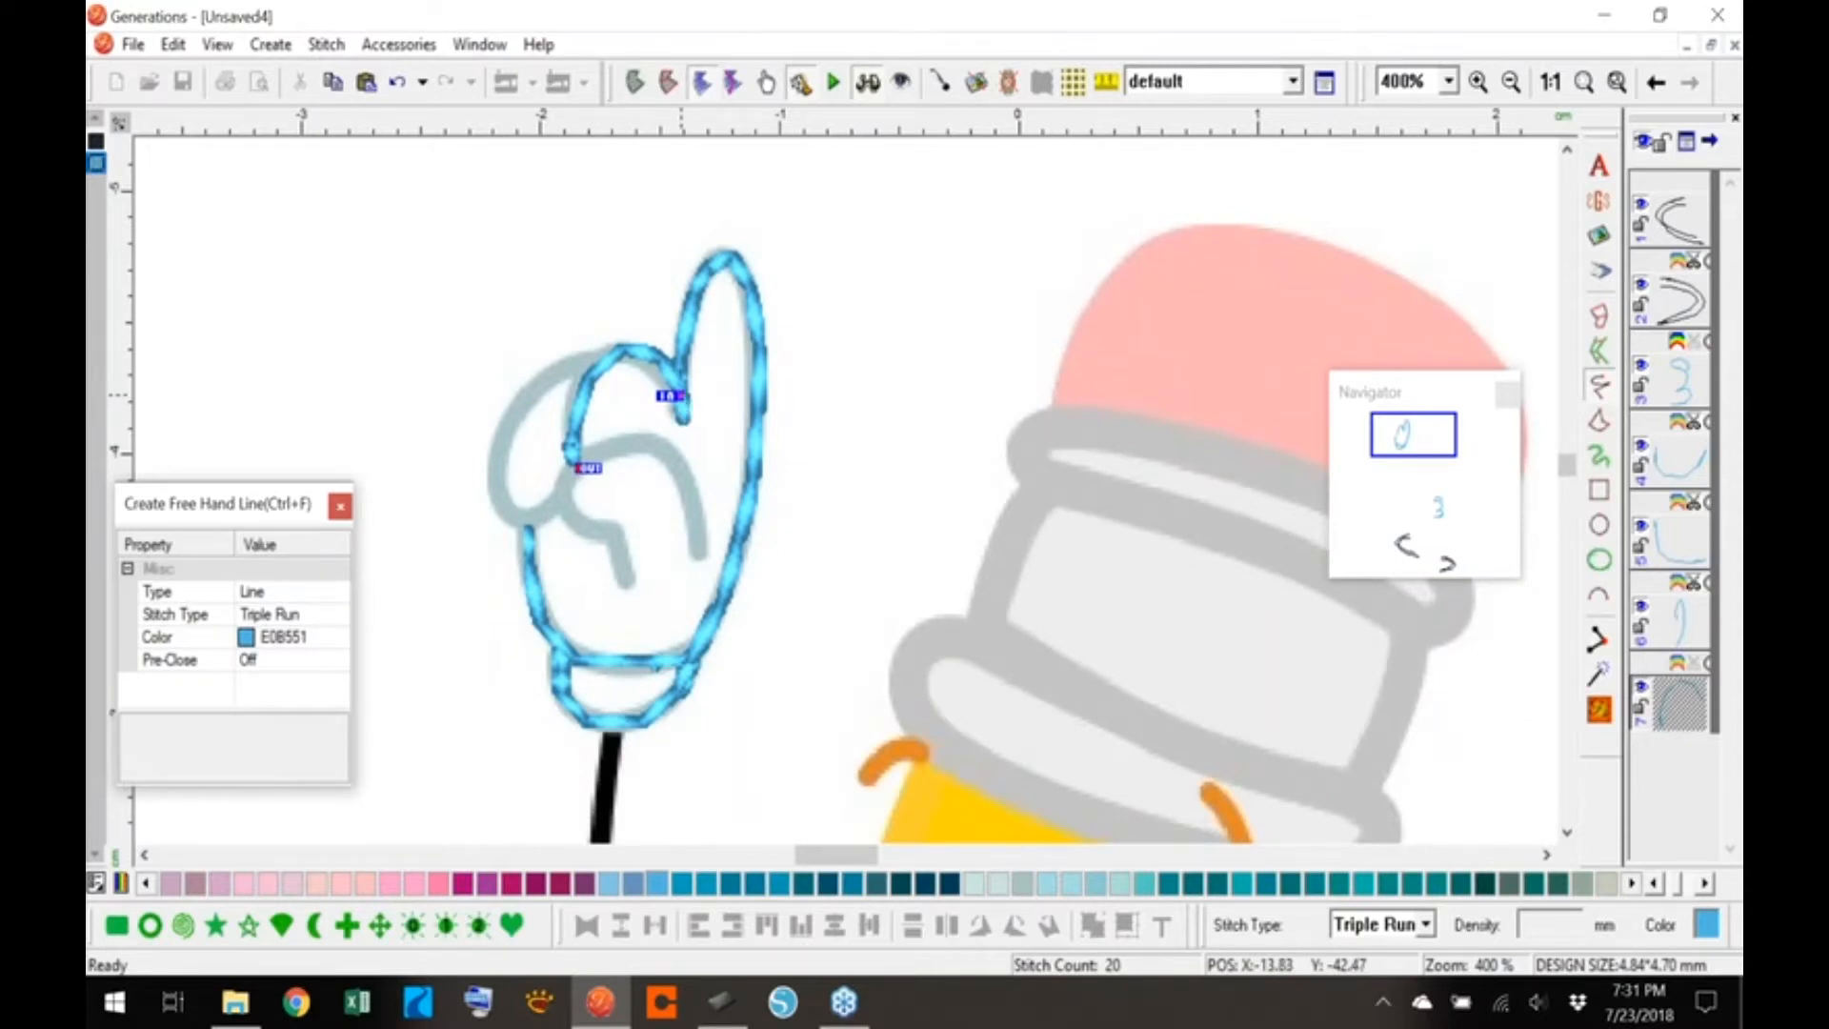
- Replace the knuckle line beside the pointing finger with a new freehand line and trace the remaining curled fingers in triple run
key("Escape")
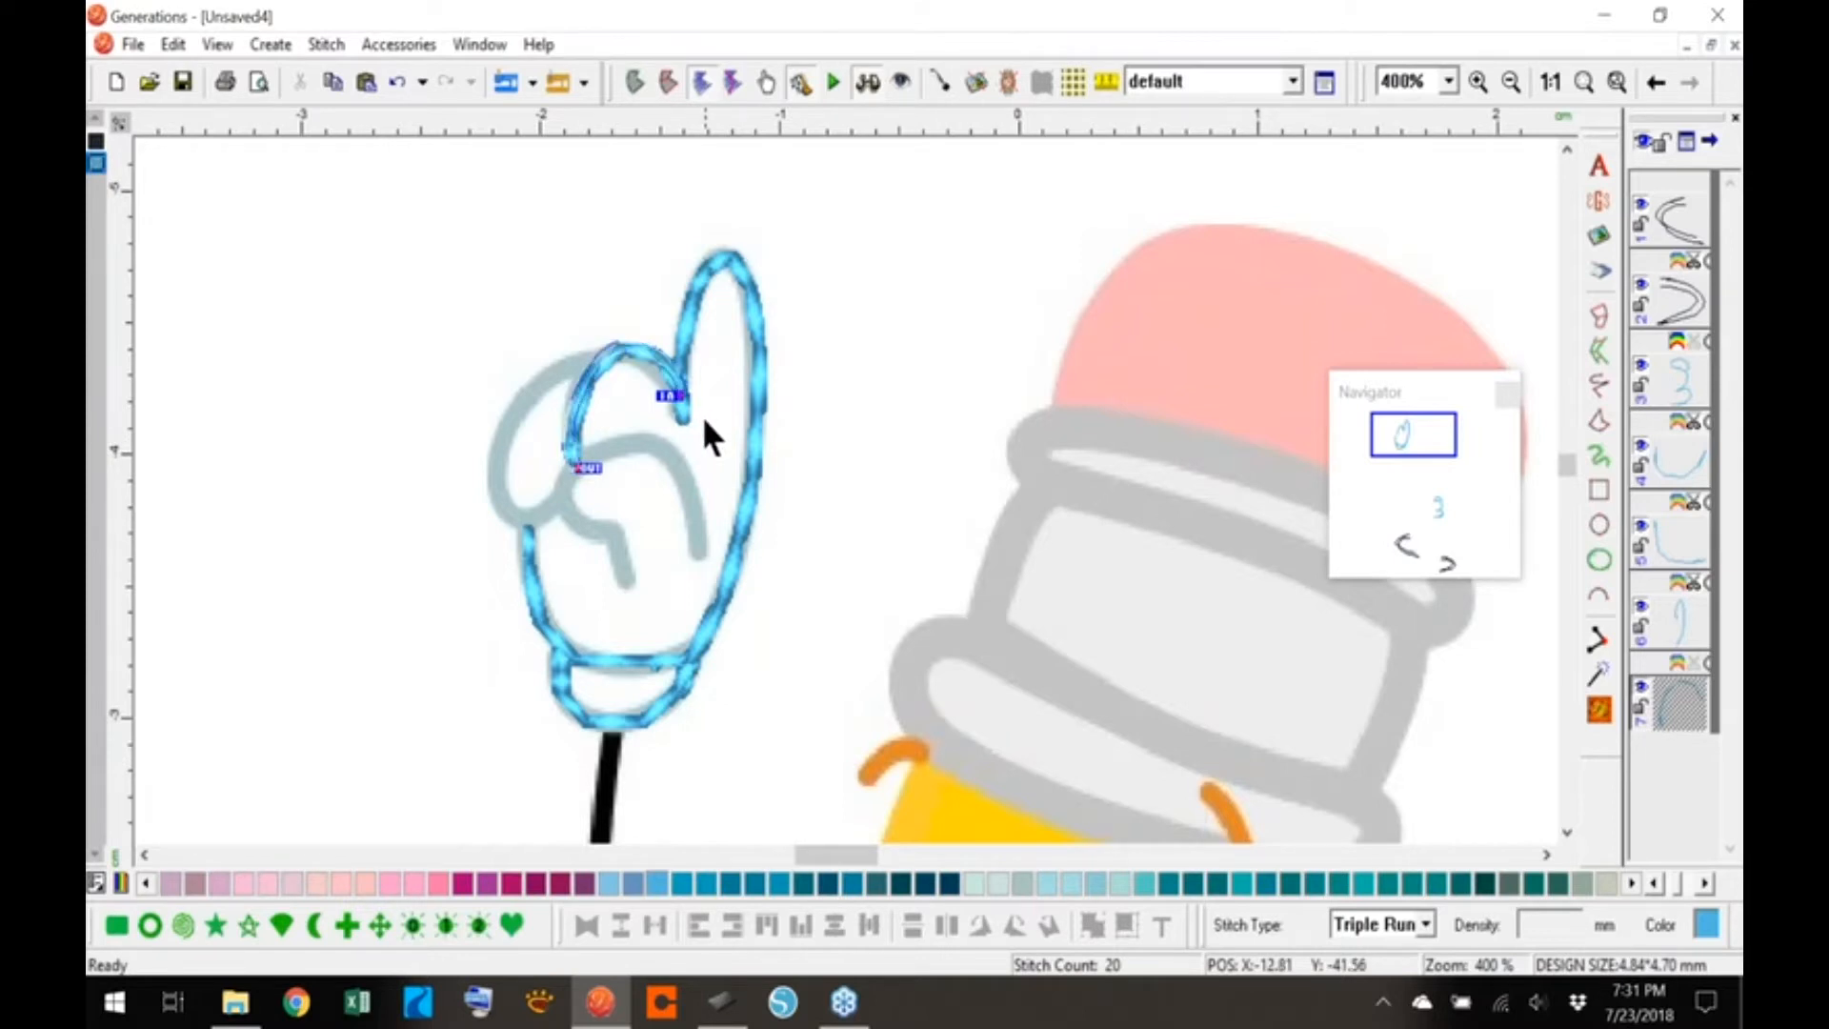
key("Delete")
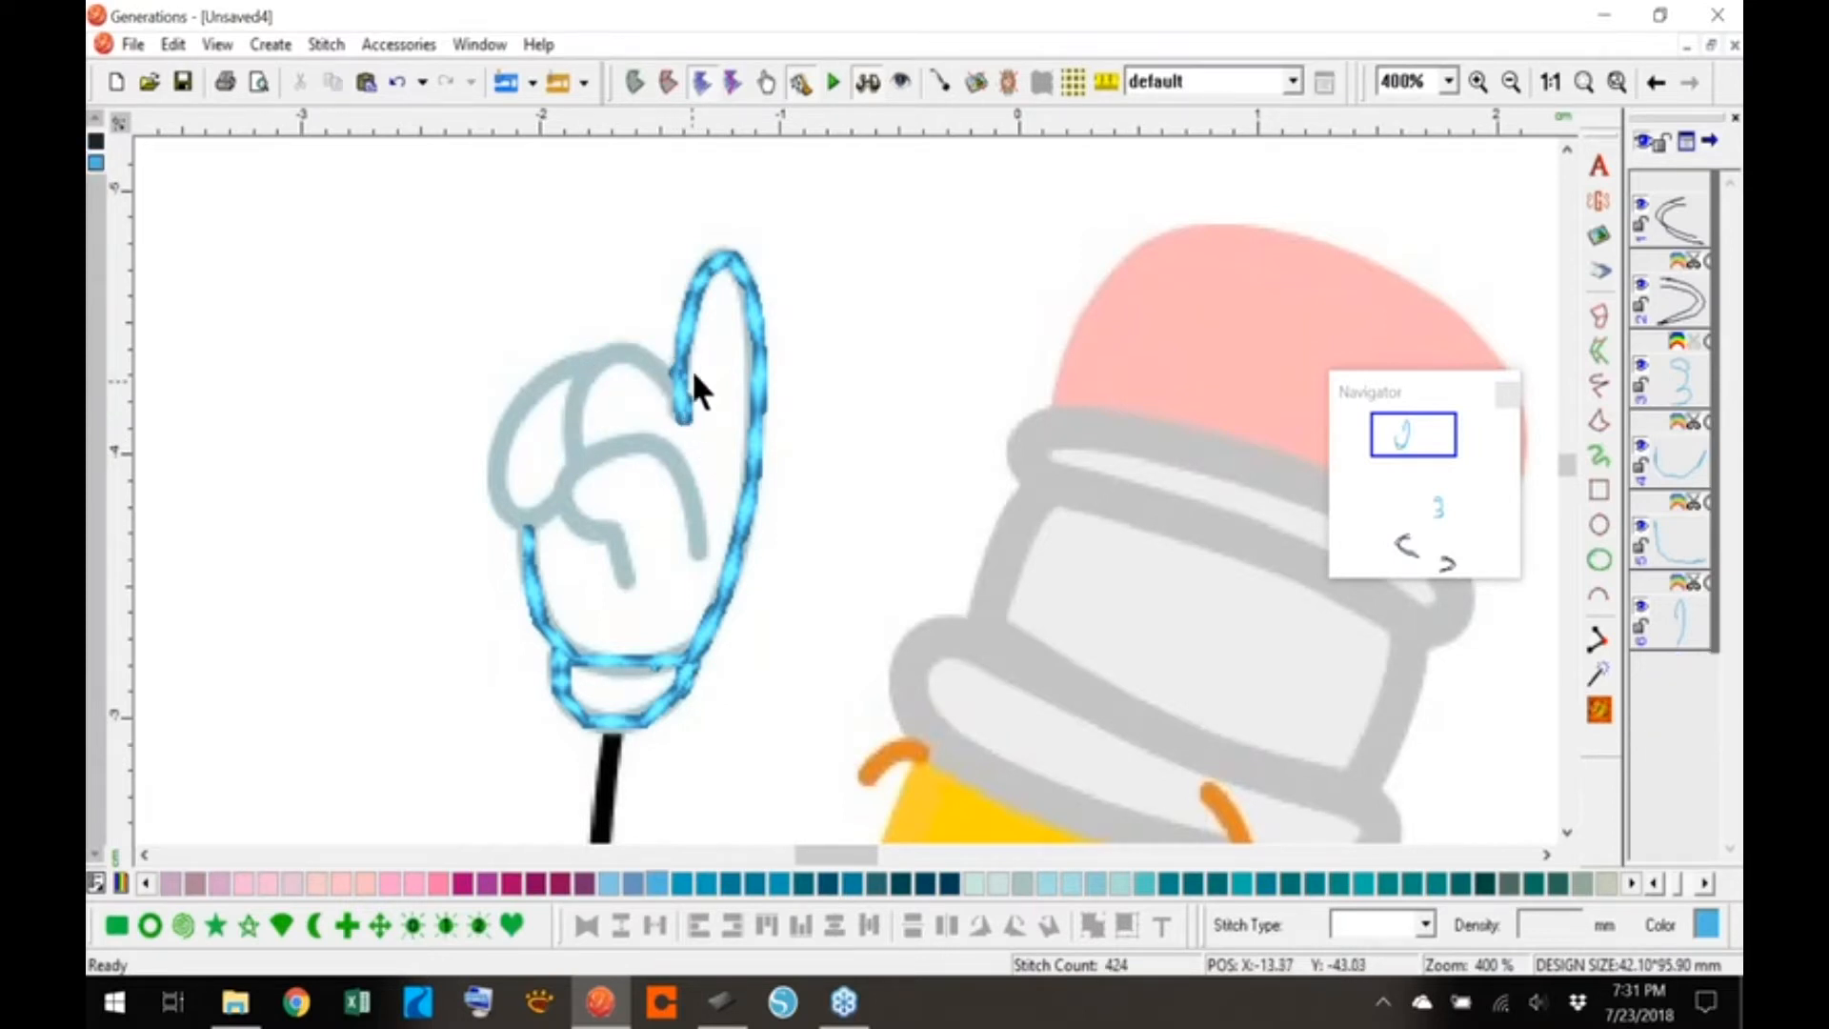
left_click(1601, 385)
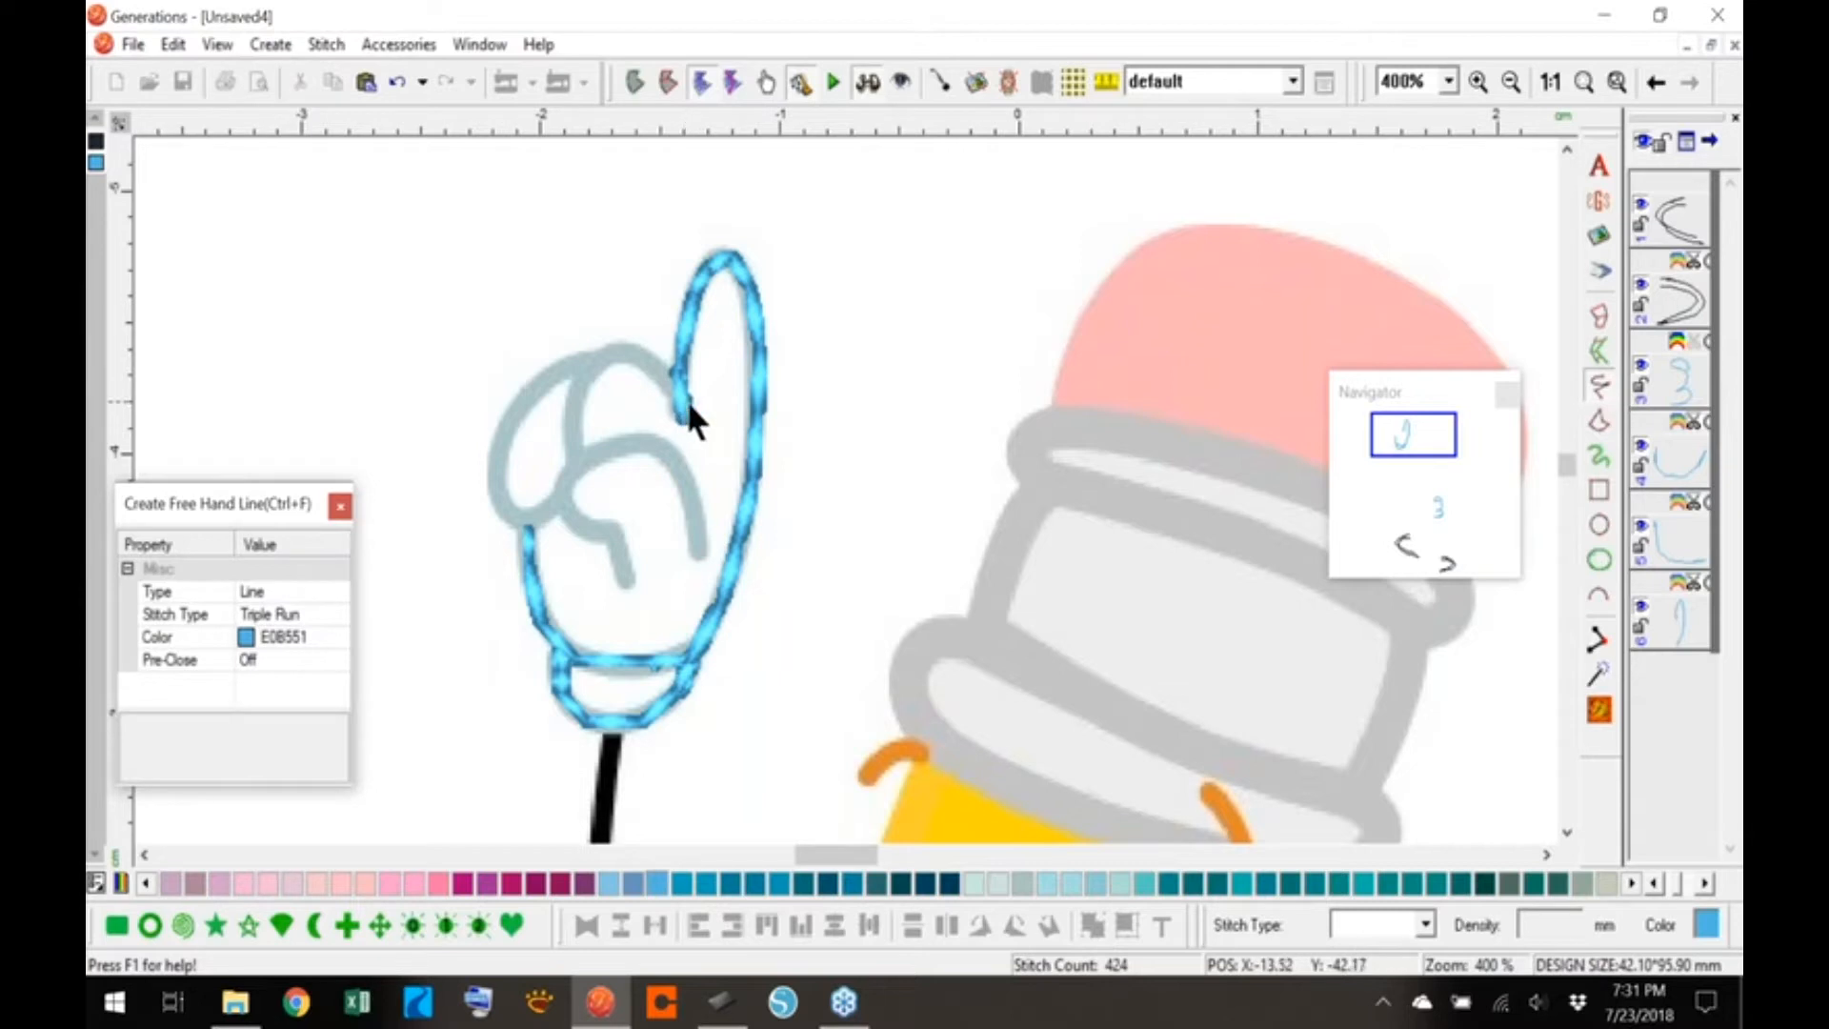
mouse_move(684, 385)
left_mouse_down()
mouse_move(677, 352)
mouse_move(592, 364)
mouse_move(579, 463)
left_mouse_up()
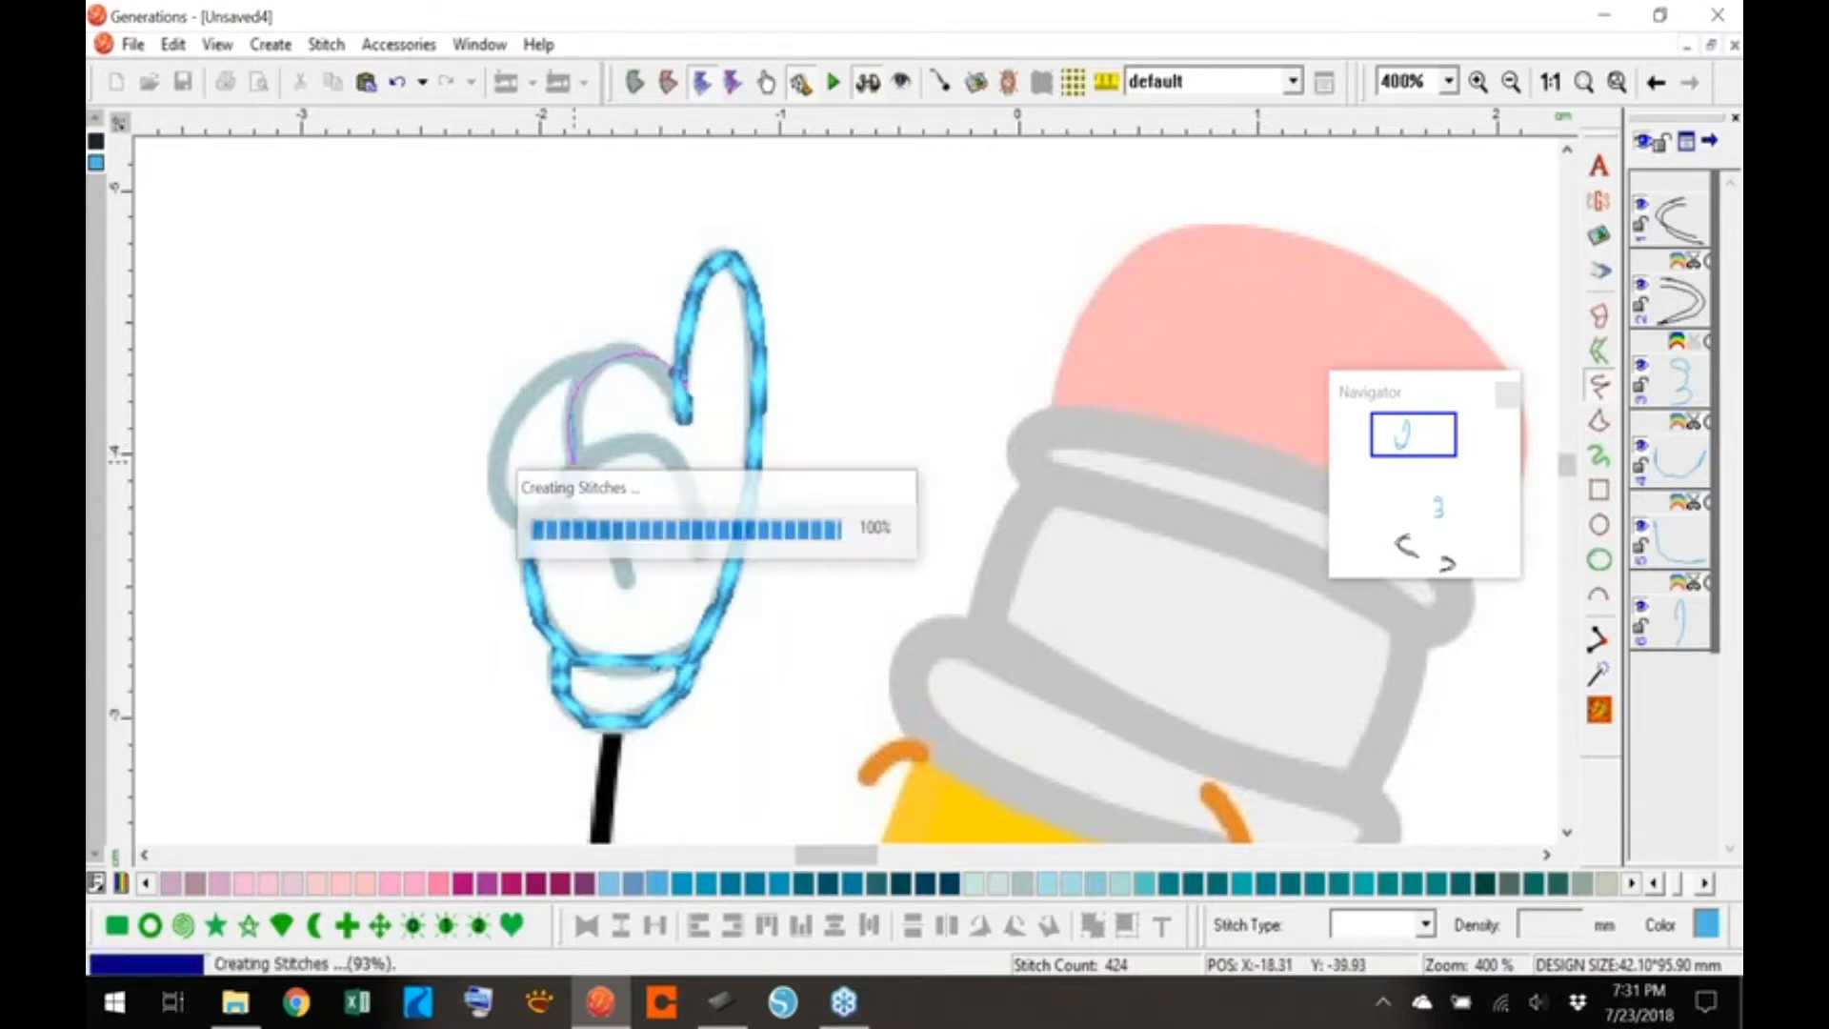
mouse_move(704, 555)
left_mouse_down()
mouse_move(690, 474)
mouse_move(627, 435)
mouse_move(585, 442)
mouse_move(558, 508)
mouse_move(614, 543)
mouse_move(626, 578)
left_mouse_up()
mouse_move(611, 360)
left_mouse_down()
mouse_move(586, 406)
mouse_move(602, 360)
mouse_move(538, 377)
mouse_move(483, 489)
mouse_move(526, 529)
mouse_move(568, 517)
left_mouse_up()
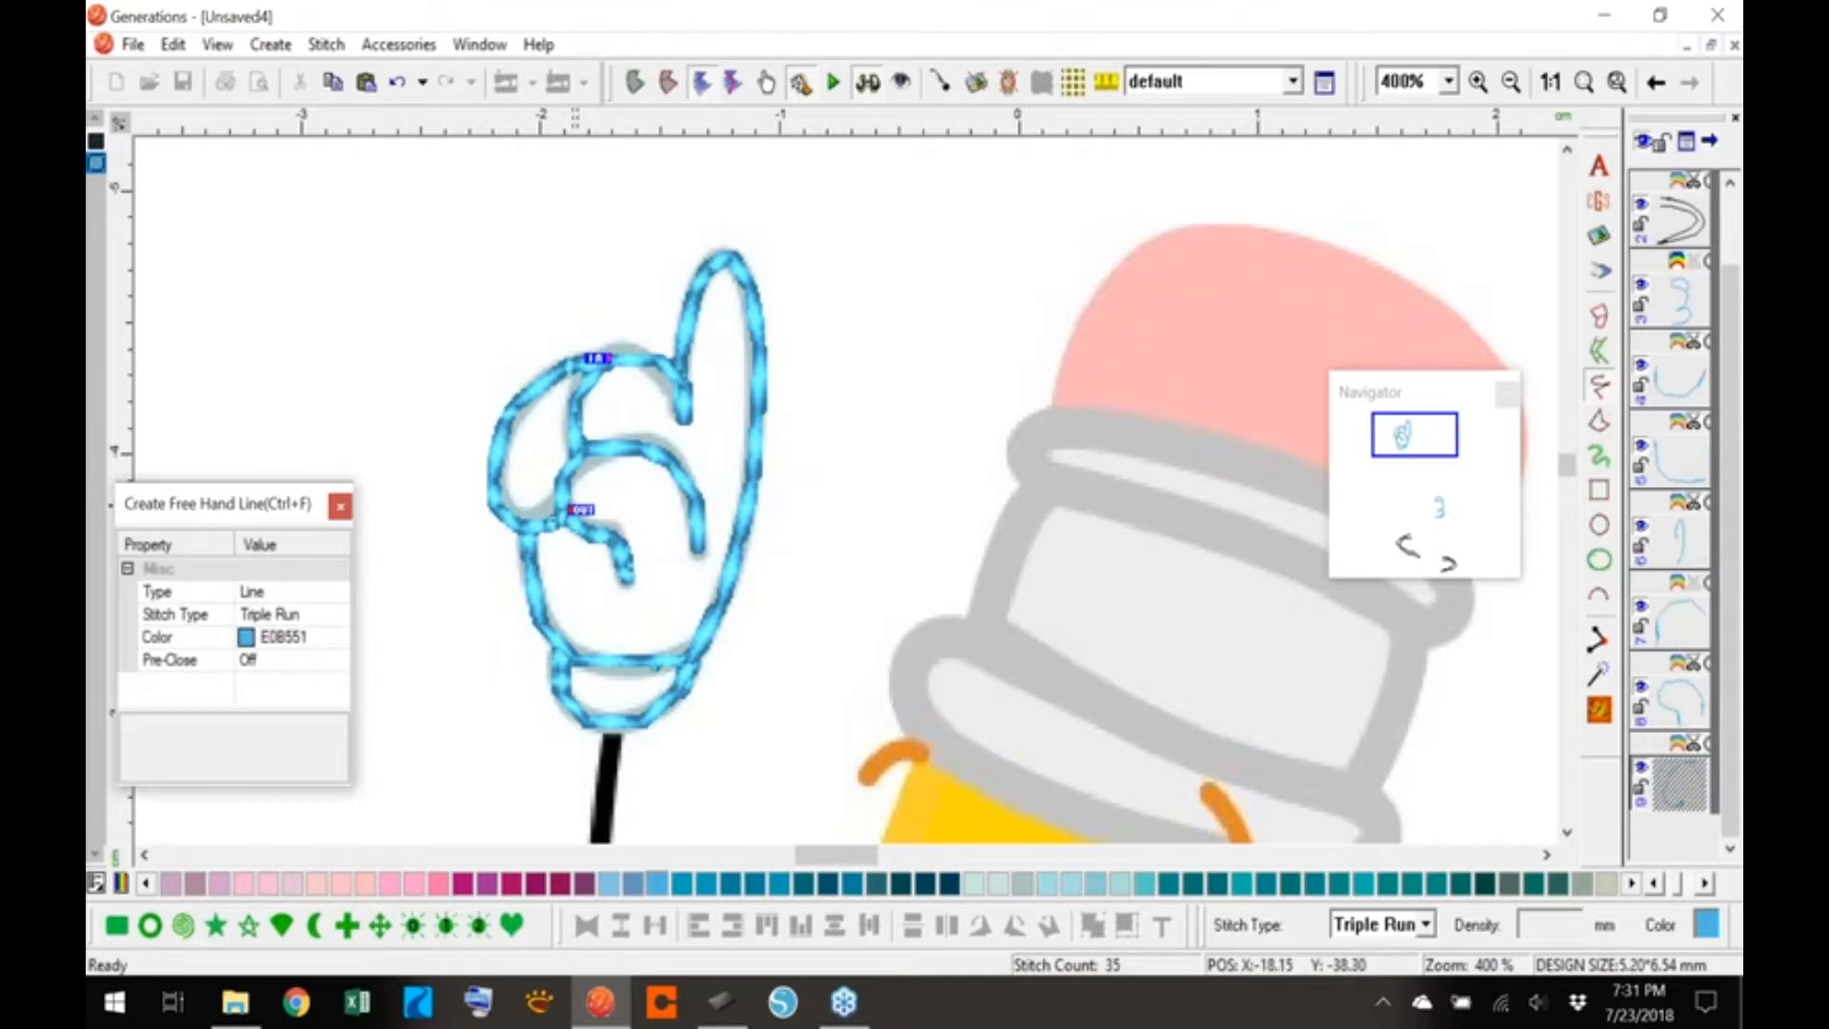
- Merge the six line outlines of the raised hand into one object and regenerate its stitches
left_click(1659, 385)
left_click(1671, 643, "shift")
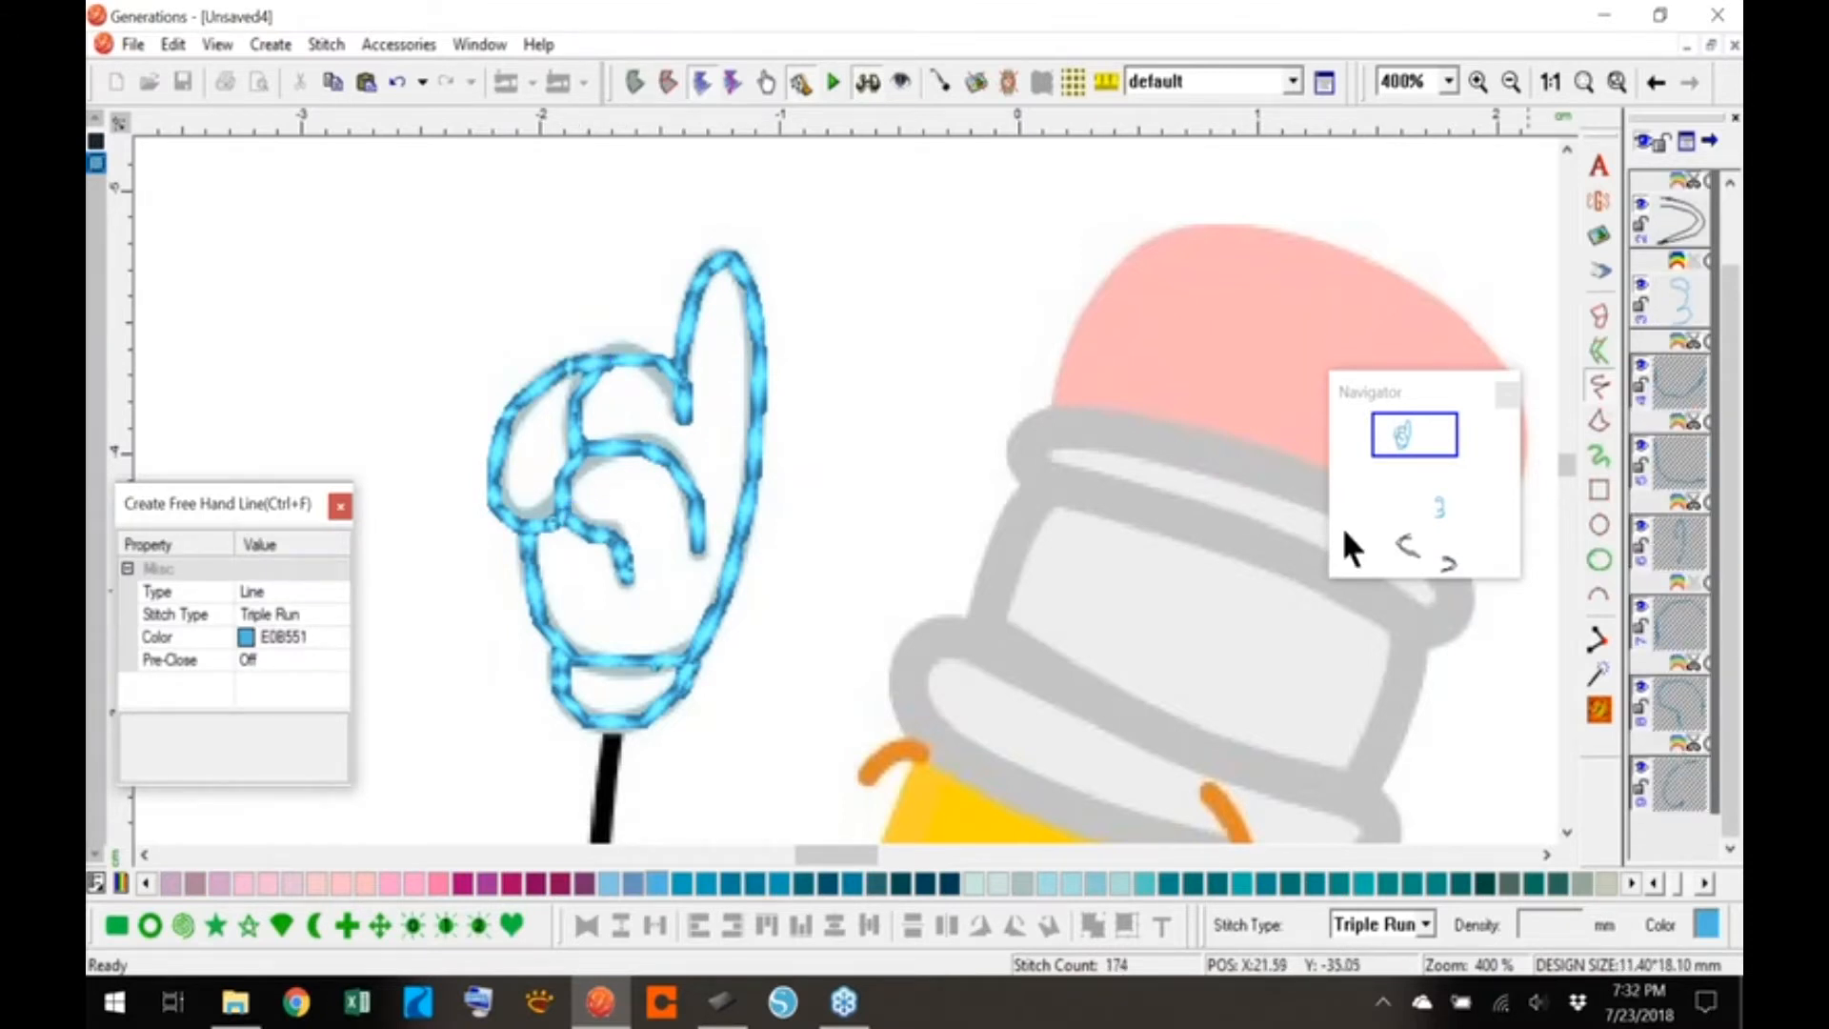
left_click(635, 82)
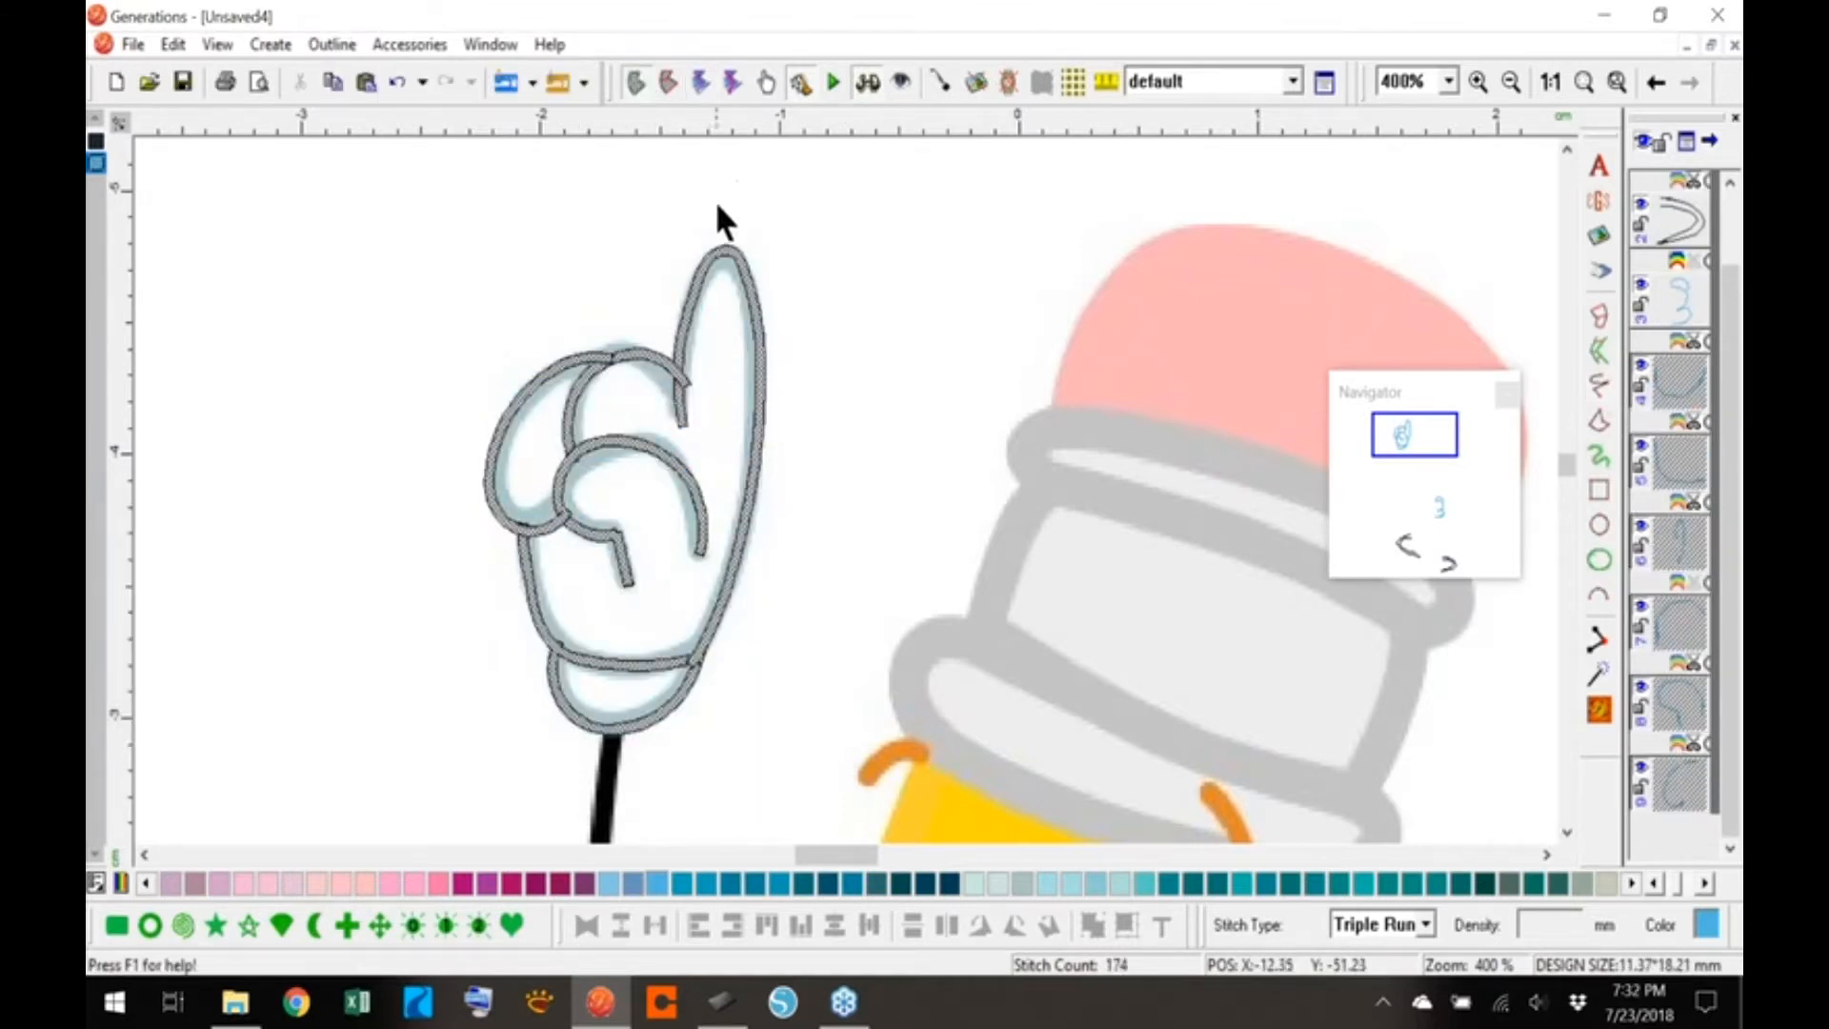
right_click(679, 377)
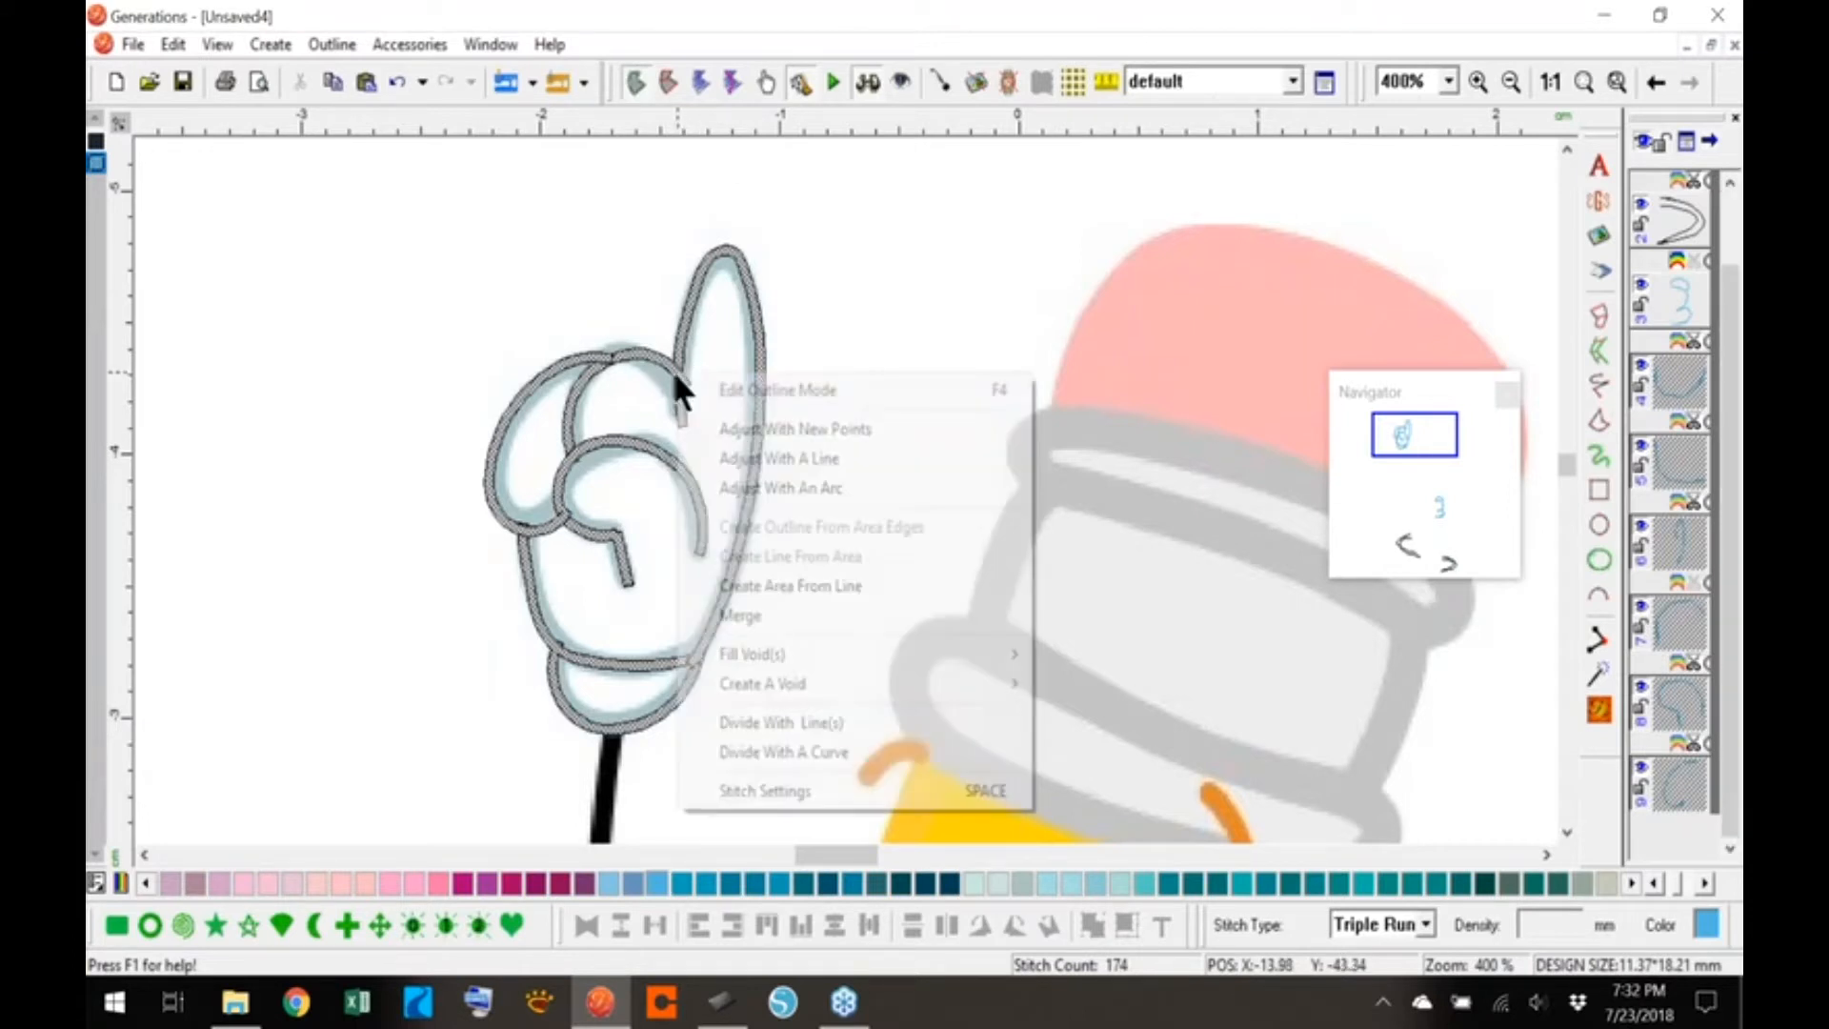
left_click(743, 613)
left_click(1600, 709)
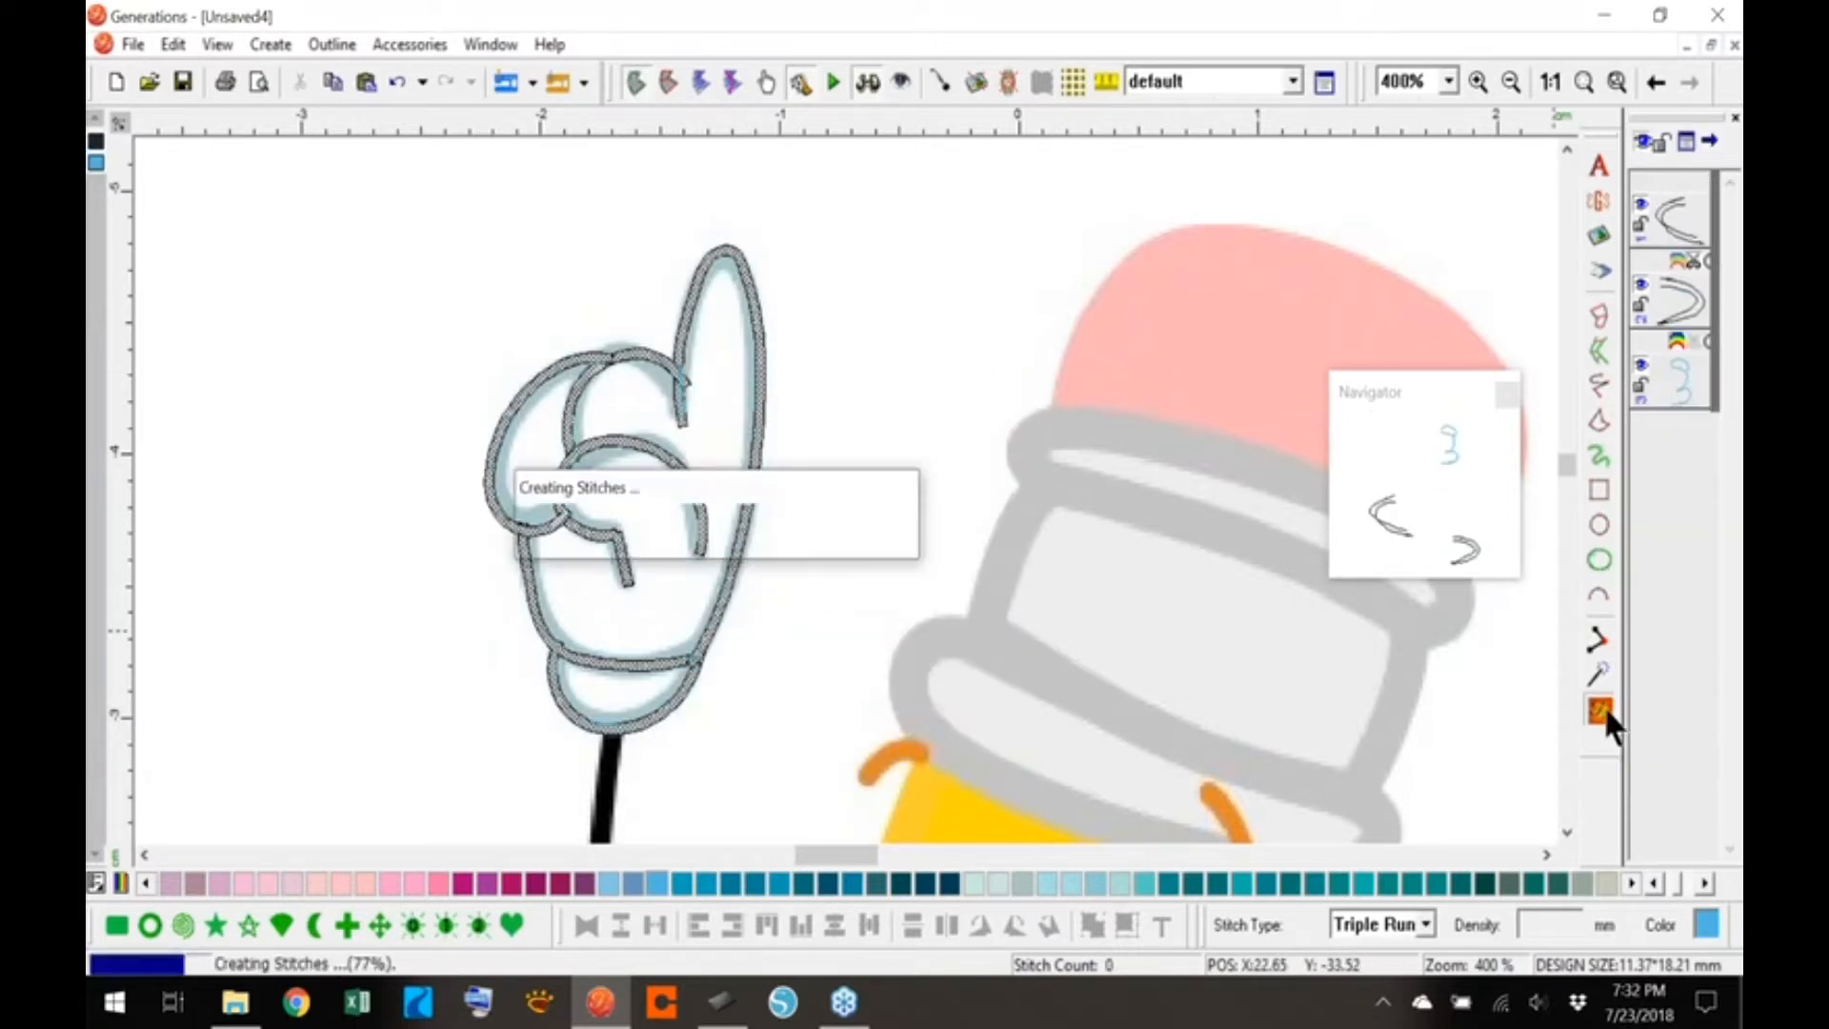
- Edit the merged raised hand's outline nodes at the pointing finger's base, inner knuckle and cuff, and regenerate the stitches
left_click(636, 82)
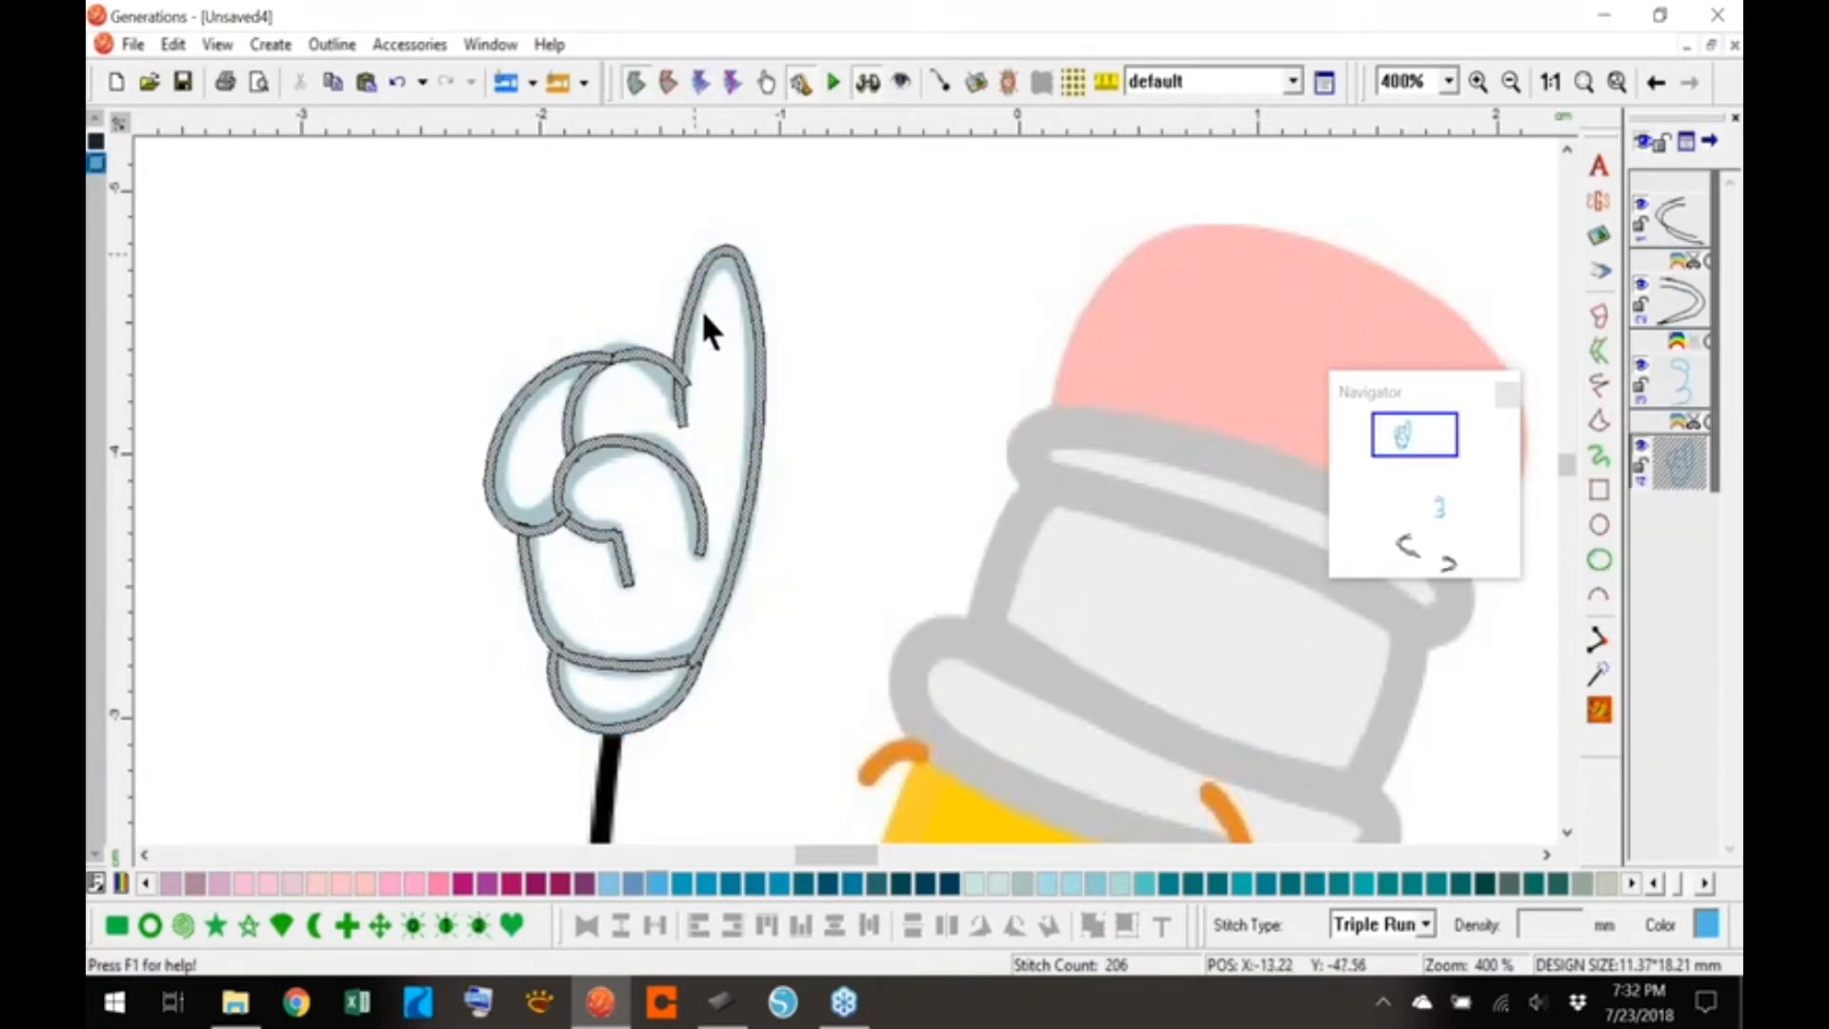
right_click(681, 382)
left_click(759, 392)
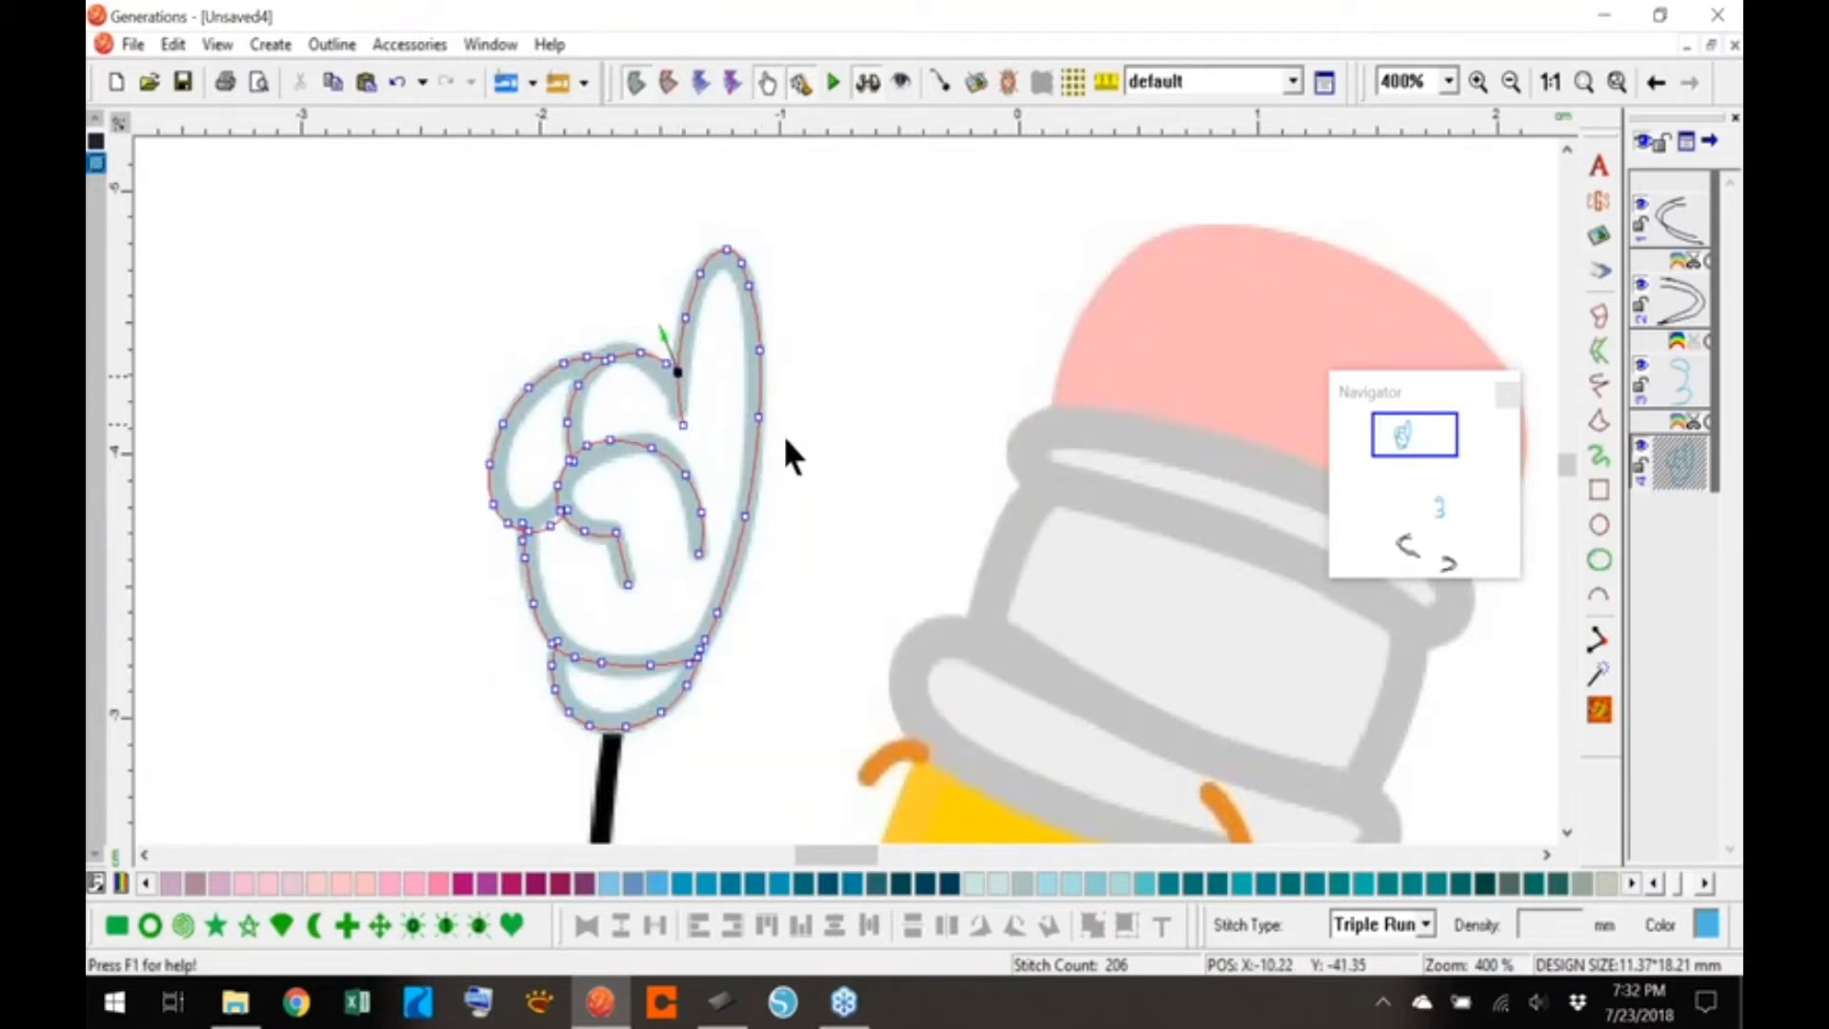
left_click(569, 459)
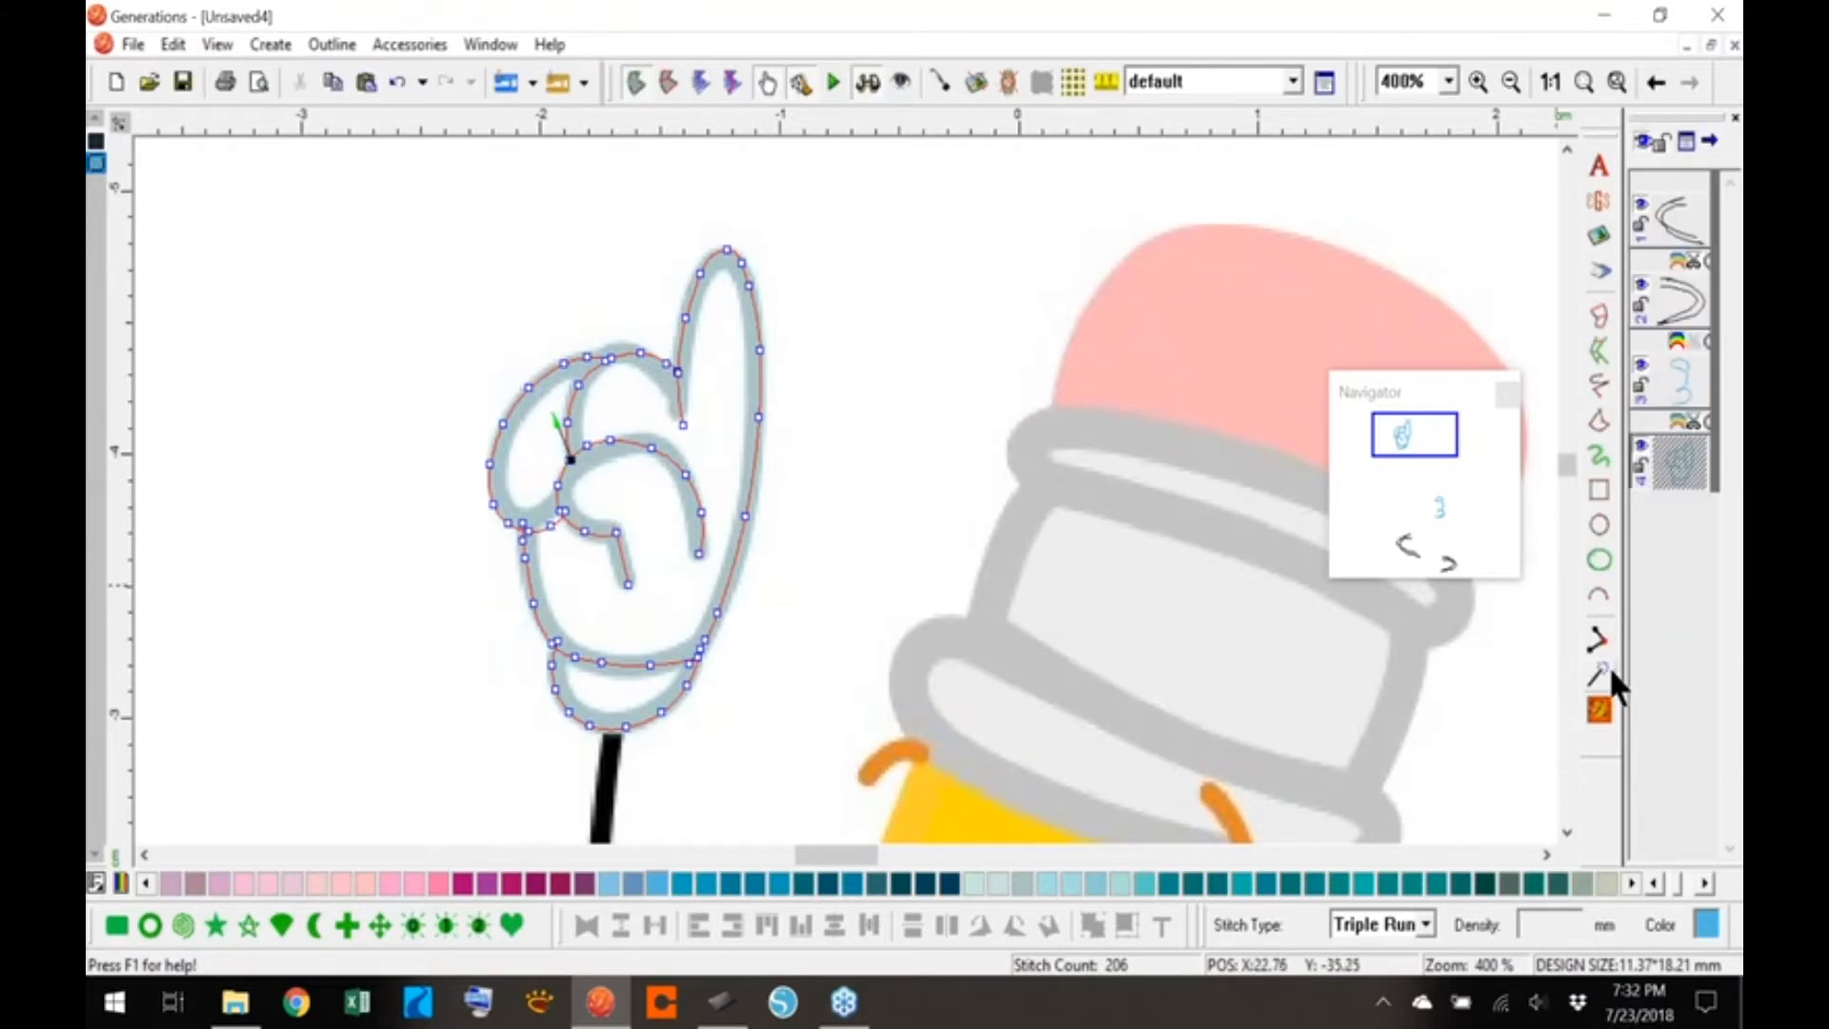
left_click(553, 645)
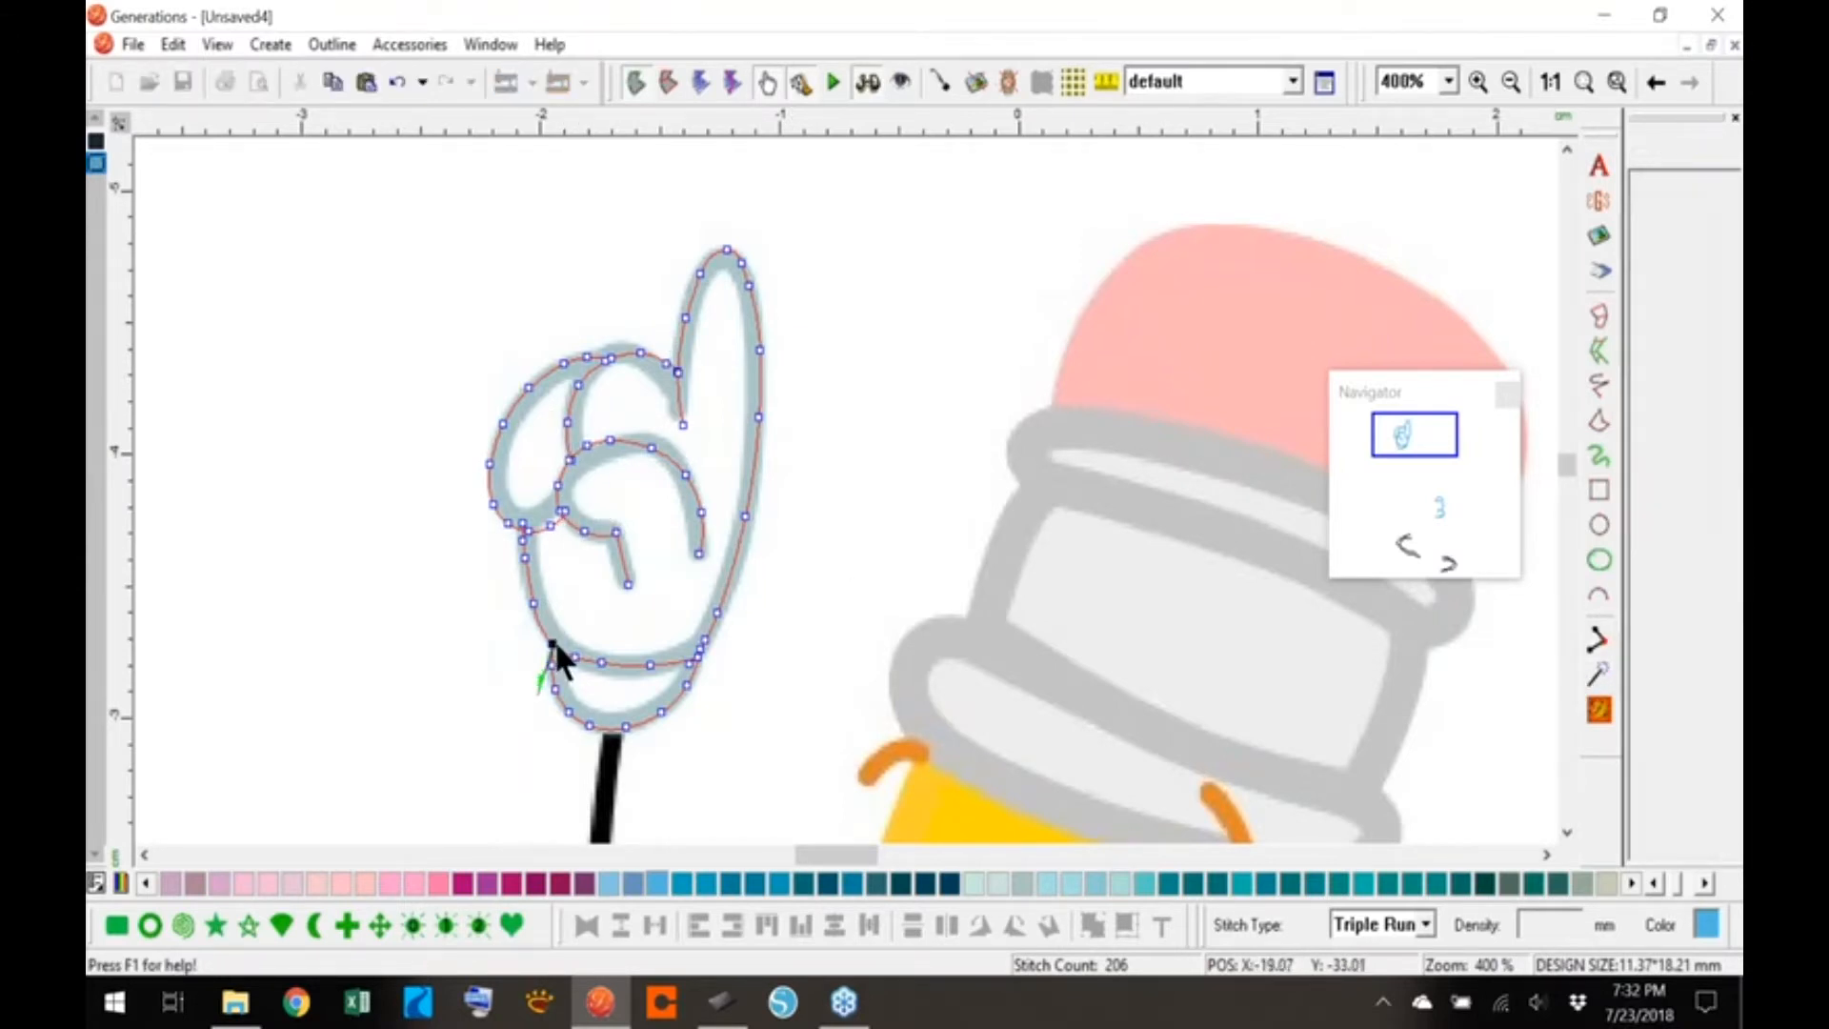
left_click(1604, 710)
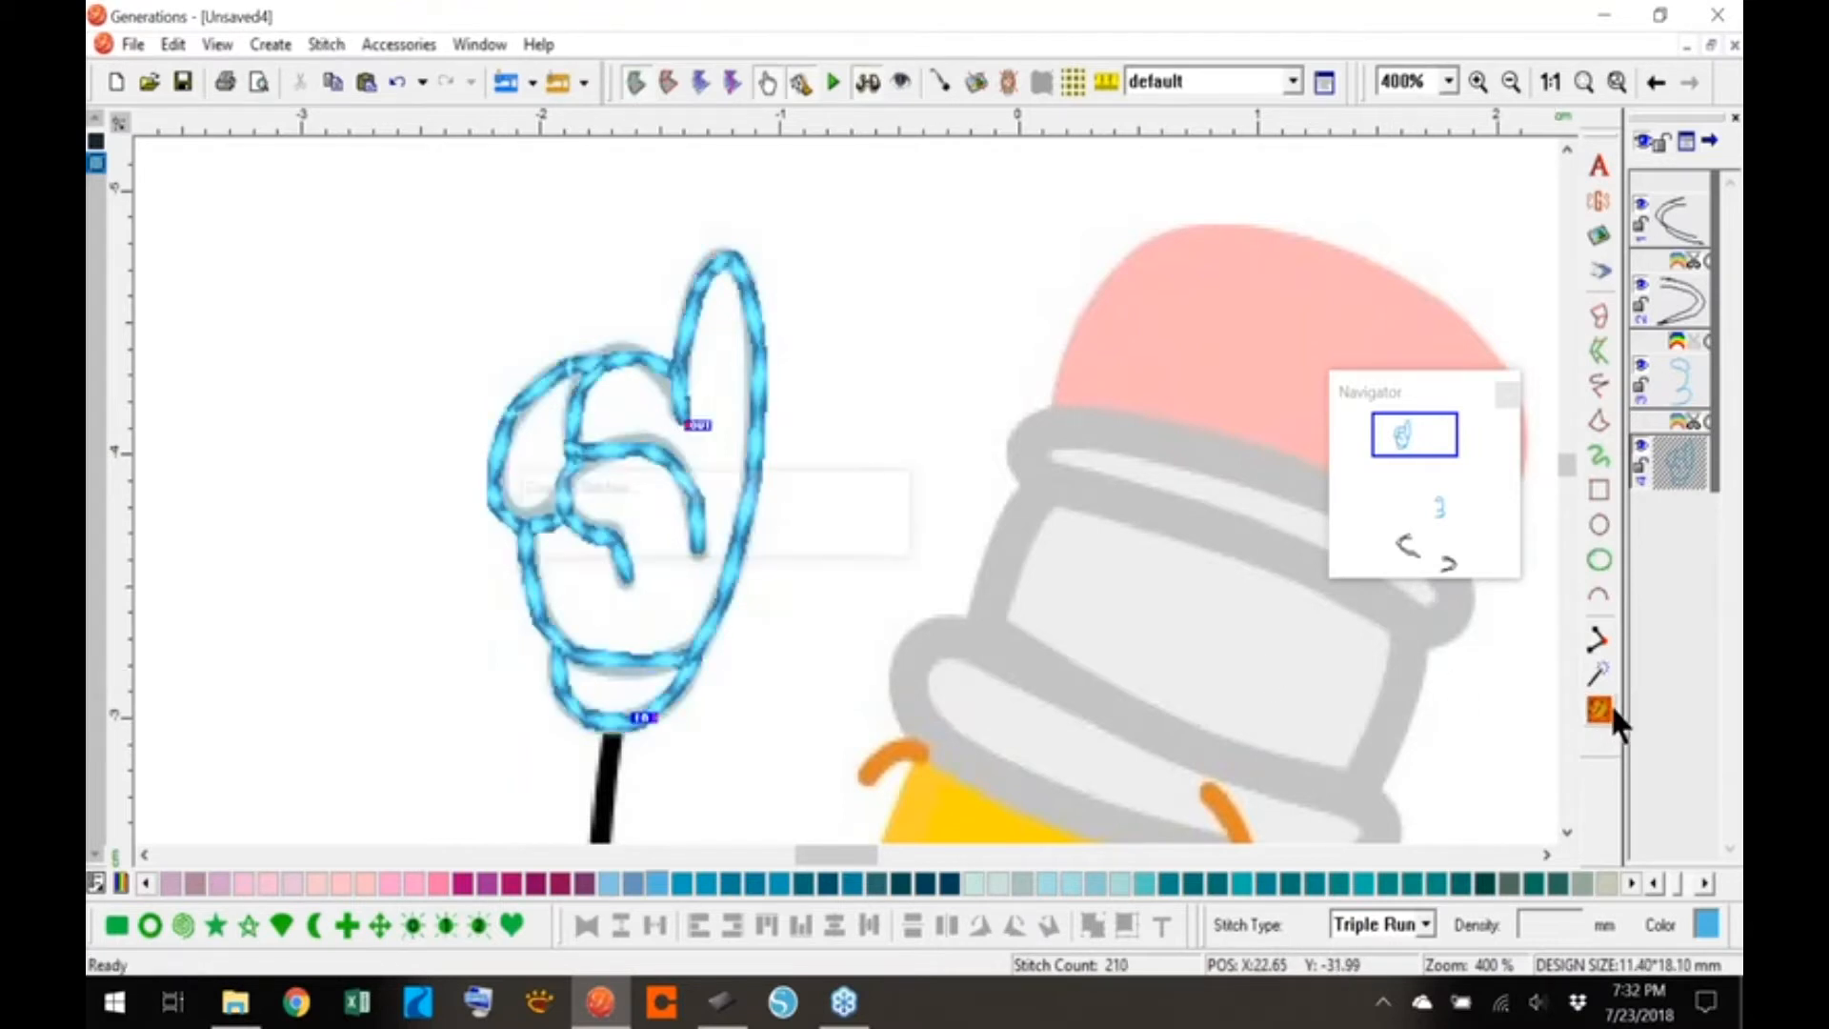
- Close the Navigator, return the view to 100% and deselect the raised hand
left_click_drag(1458, 393, 938, 260)
left_click(1048, 260)
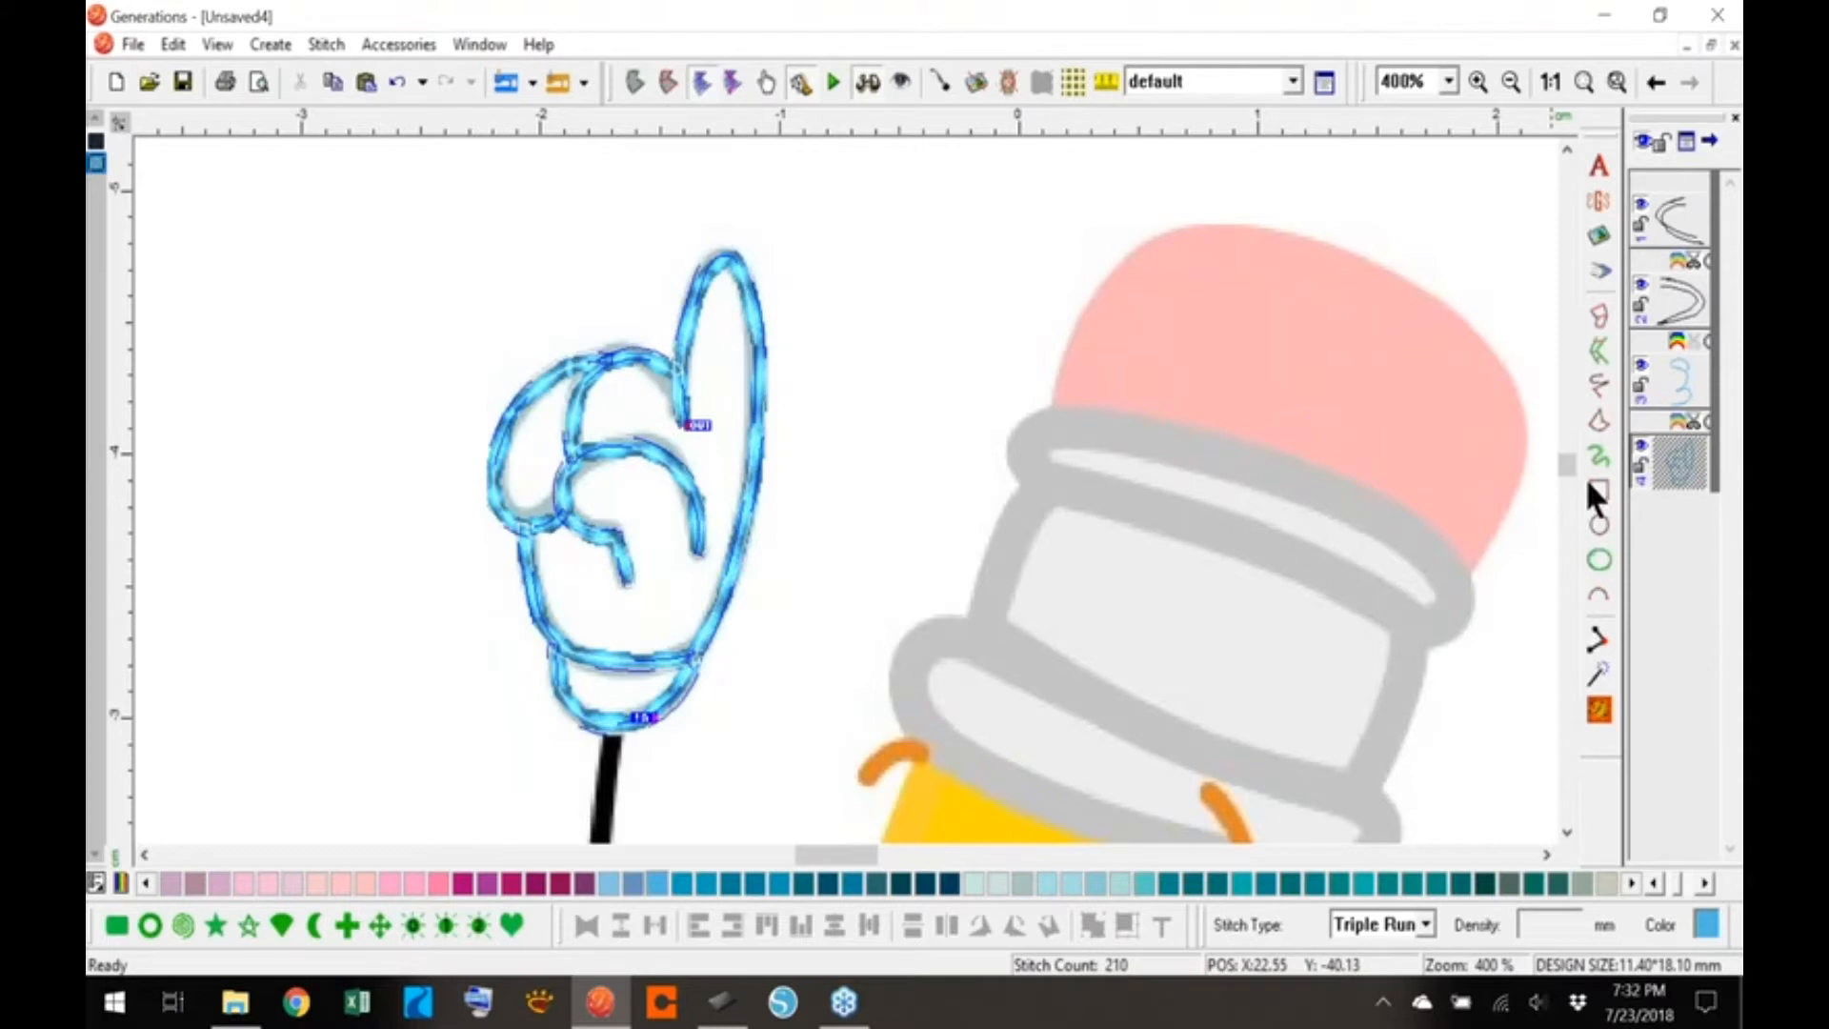
scroll(1564, 465, "down", 3)
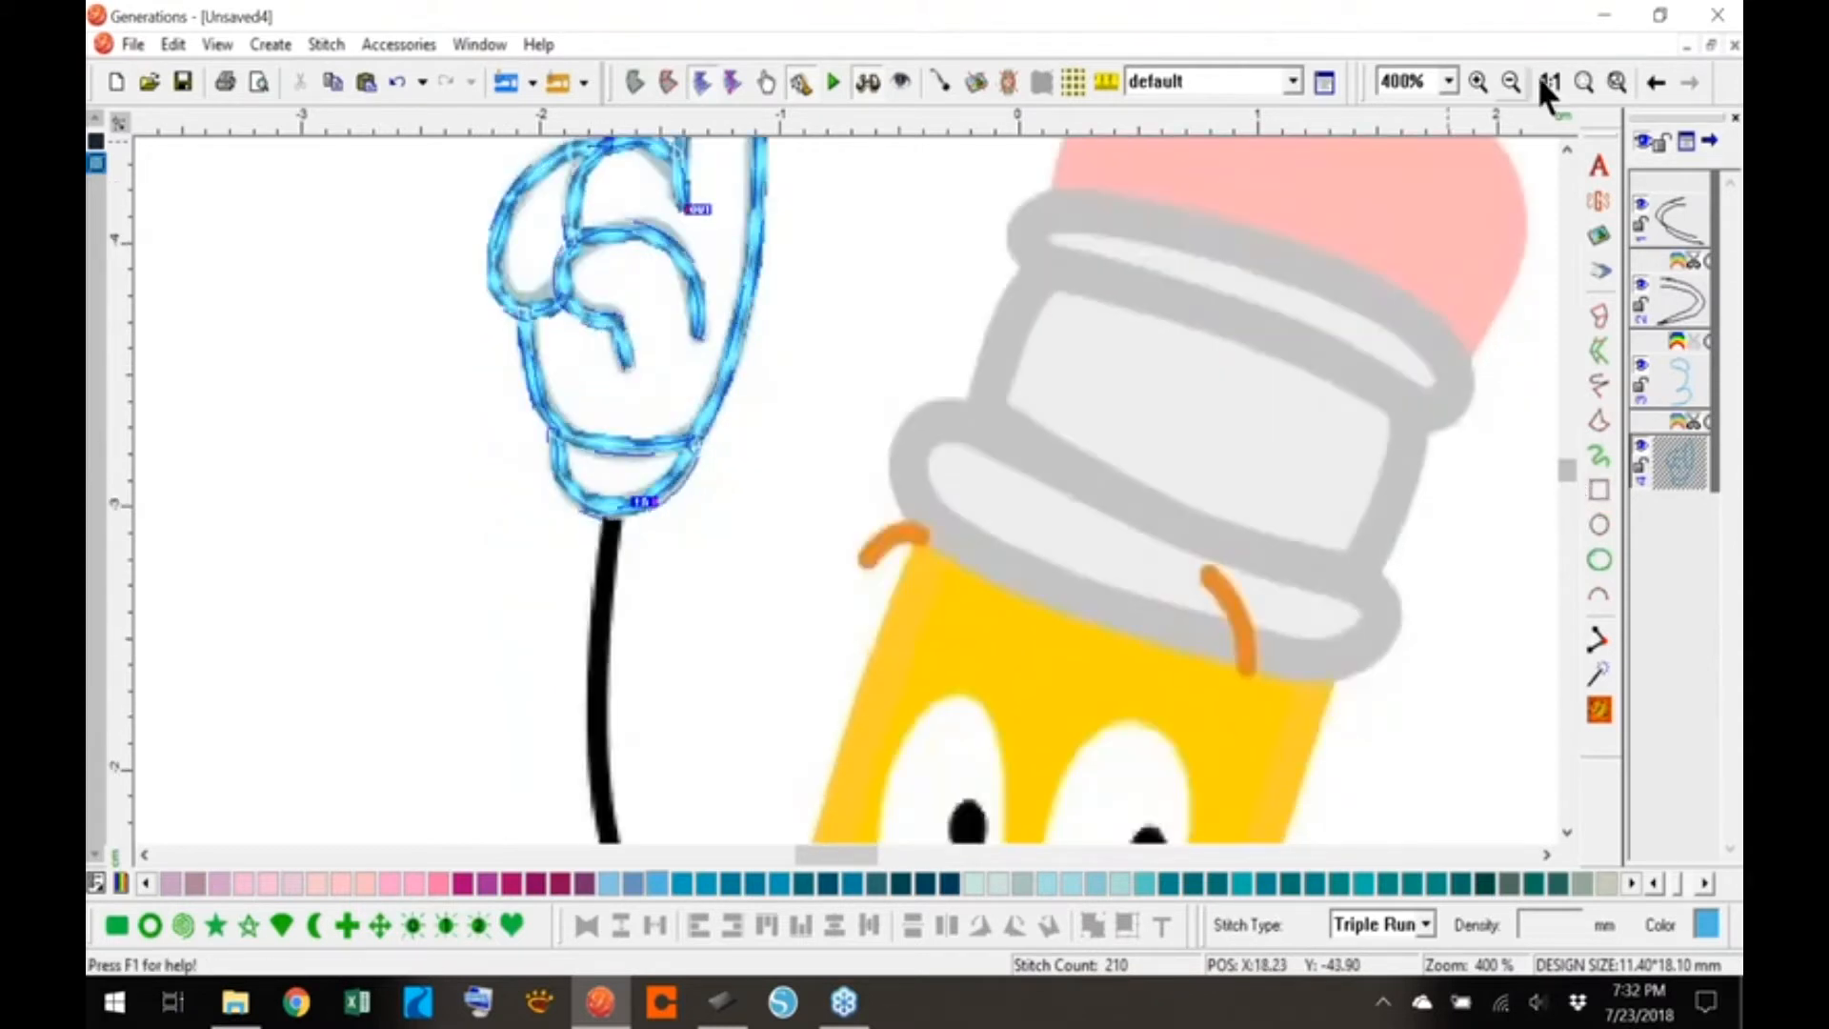
left_click(1550, 82)
left_click(1346, 505)
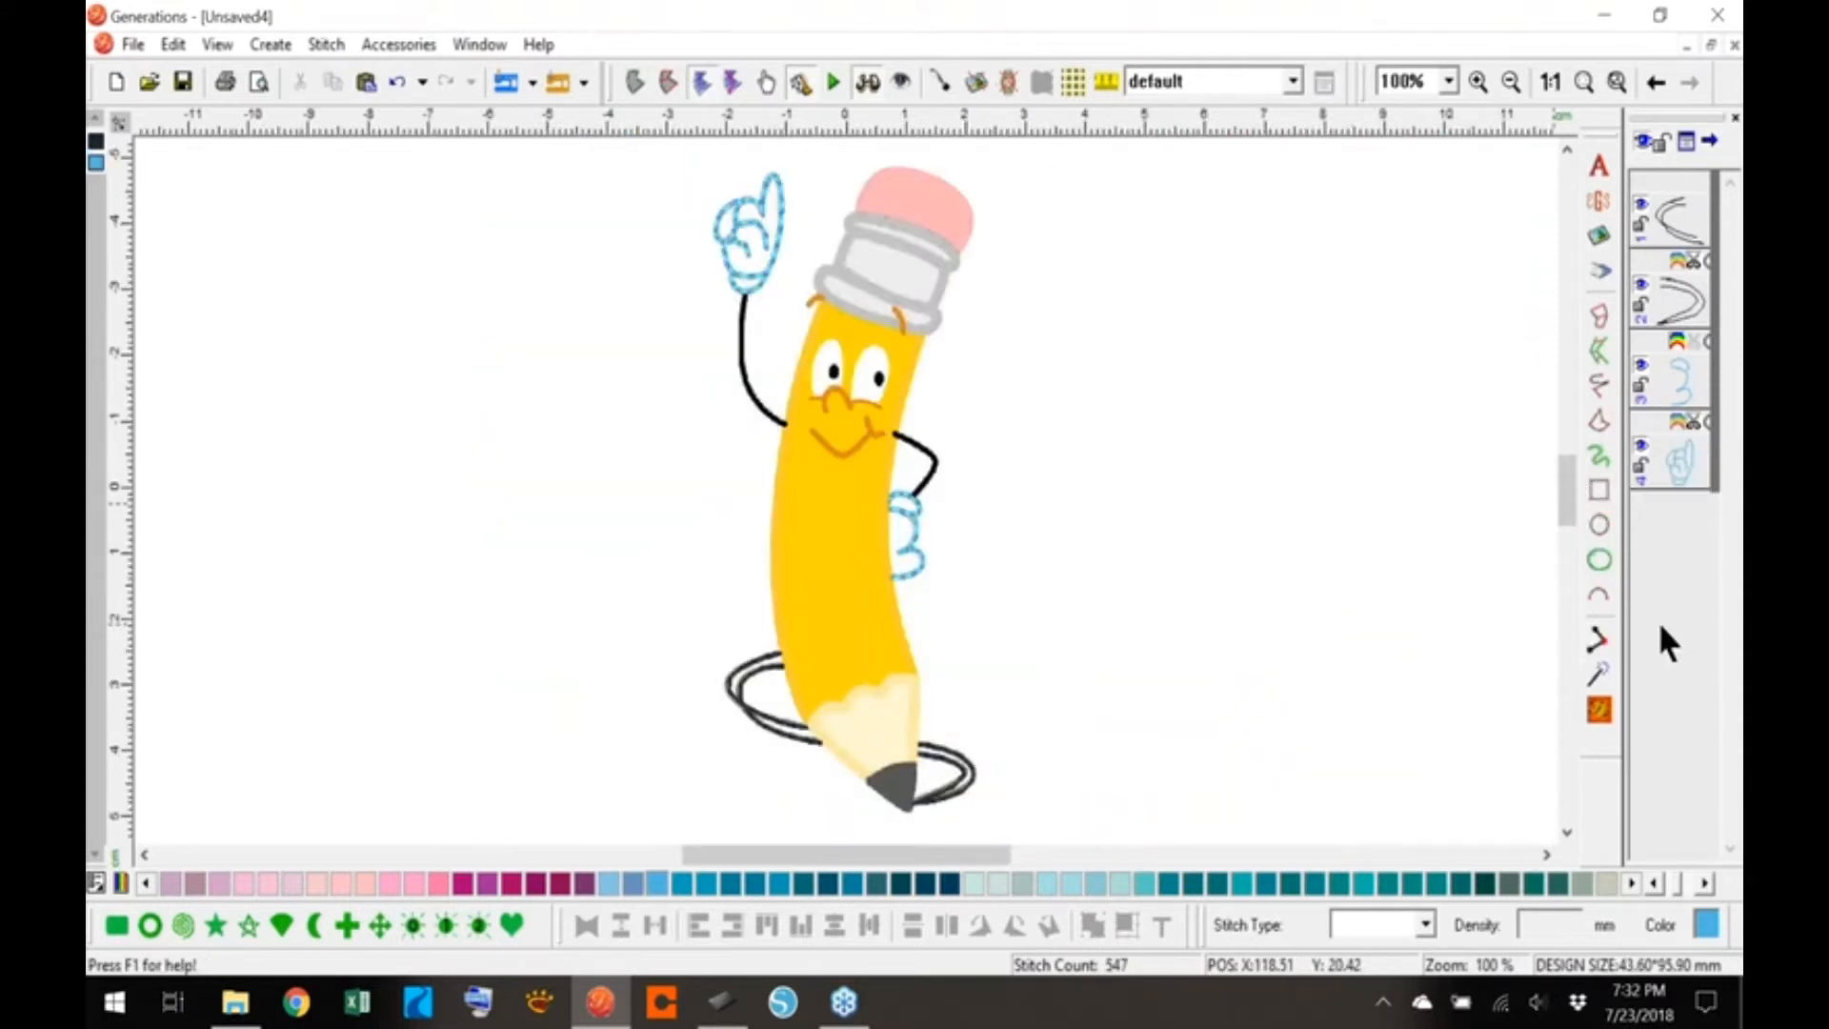
left_click(1729, 270)
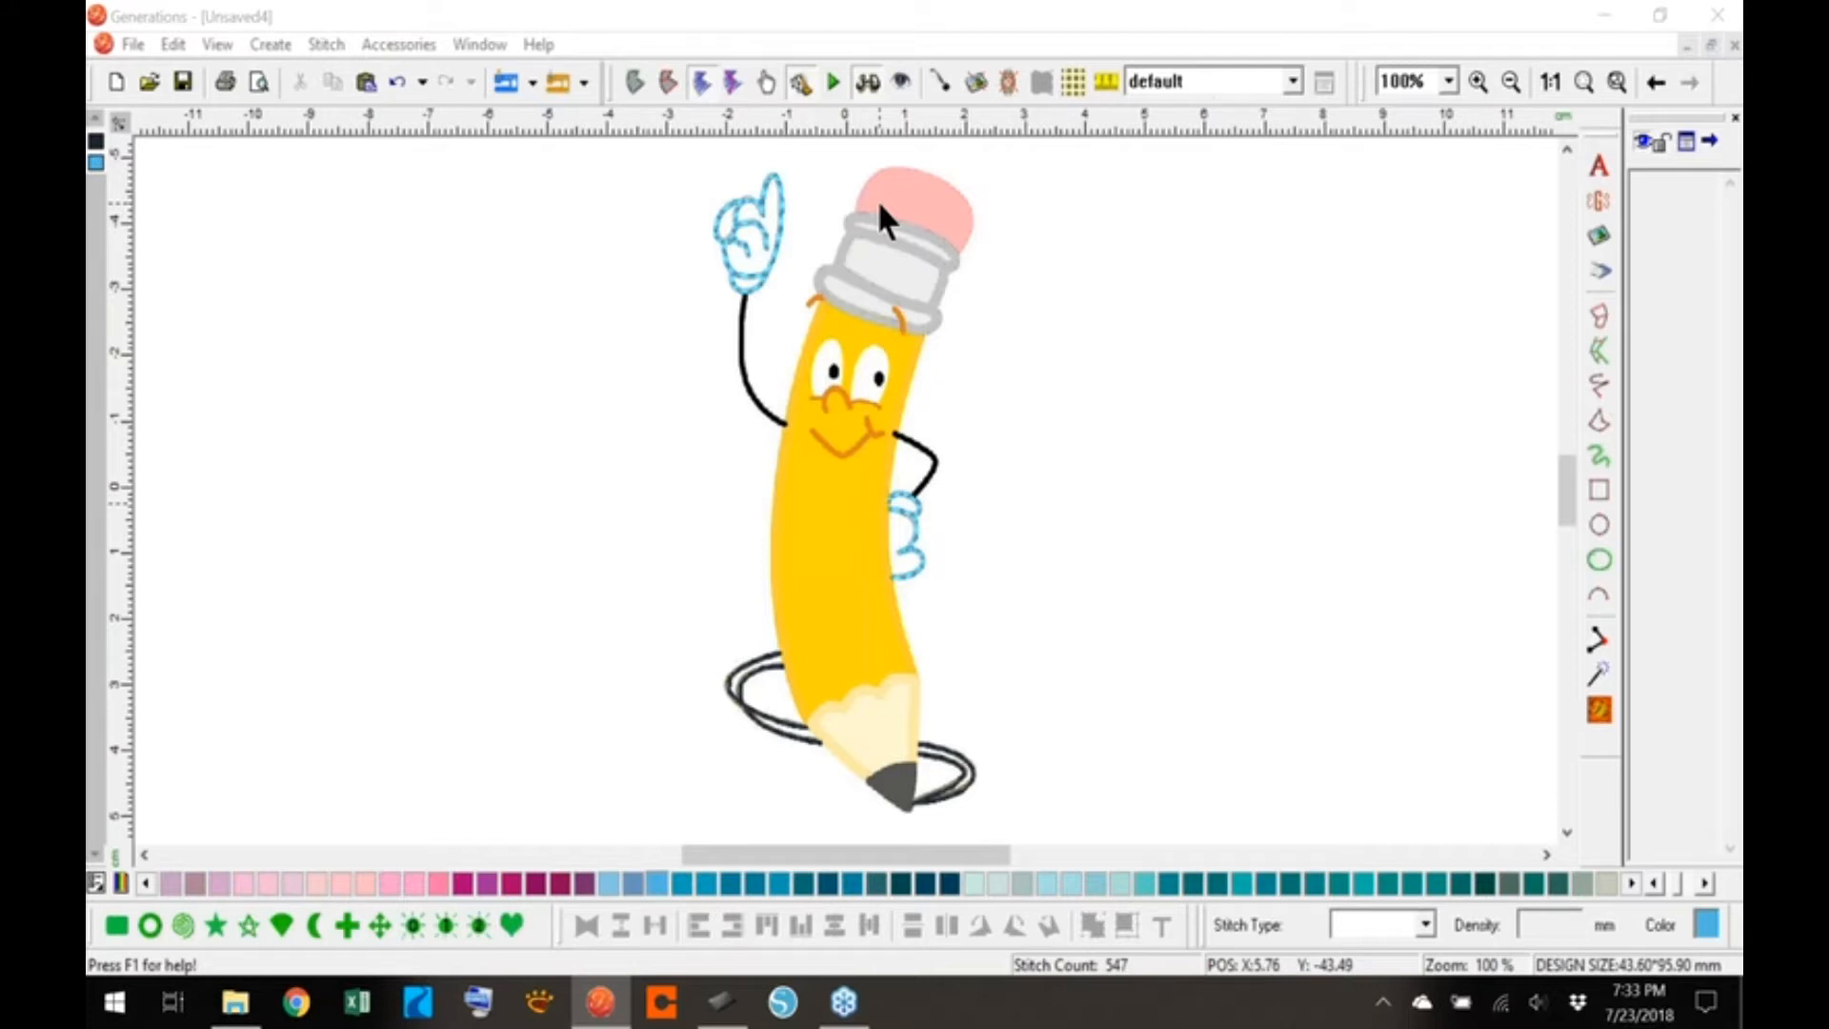
left_click(1404, 305)
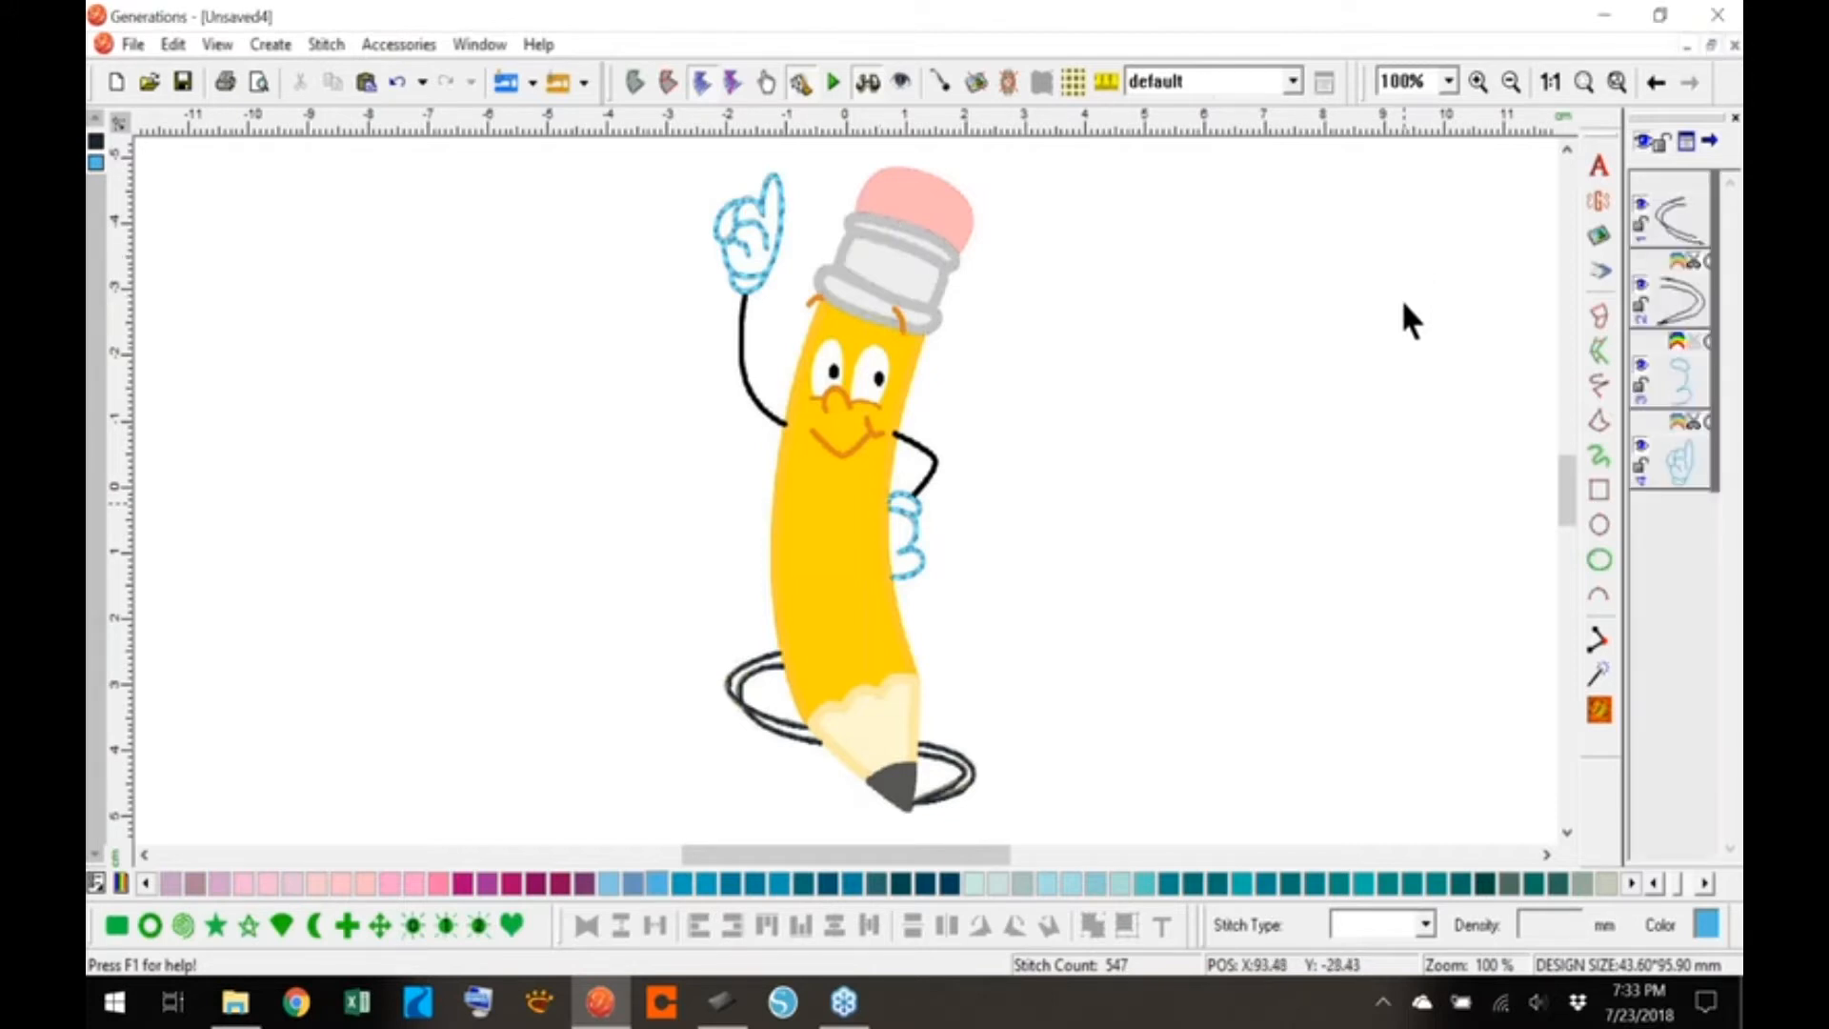
- Choose the yellow thread color Warm Sunshine#9172 from the palette and set the zoom to 400%
left_click(1654, 884)
left_click(1654, 884)
left_click(1654, 884)
left_click(1654, 884)
left_click(1654, 884)
left_click(1654, 884)
left_click(1654, 885)
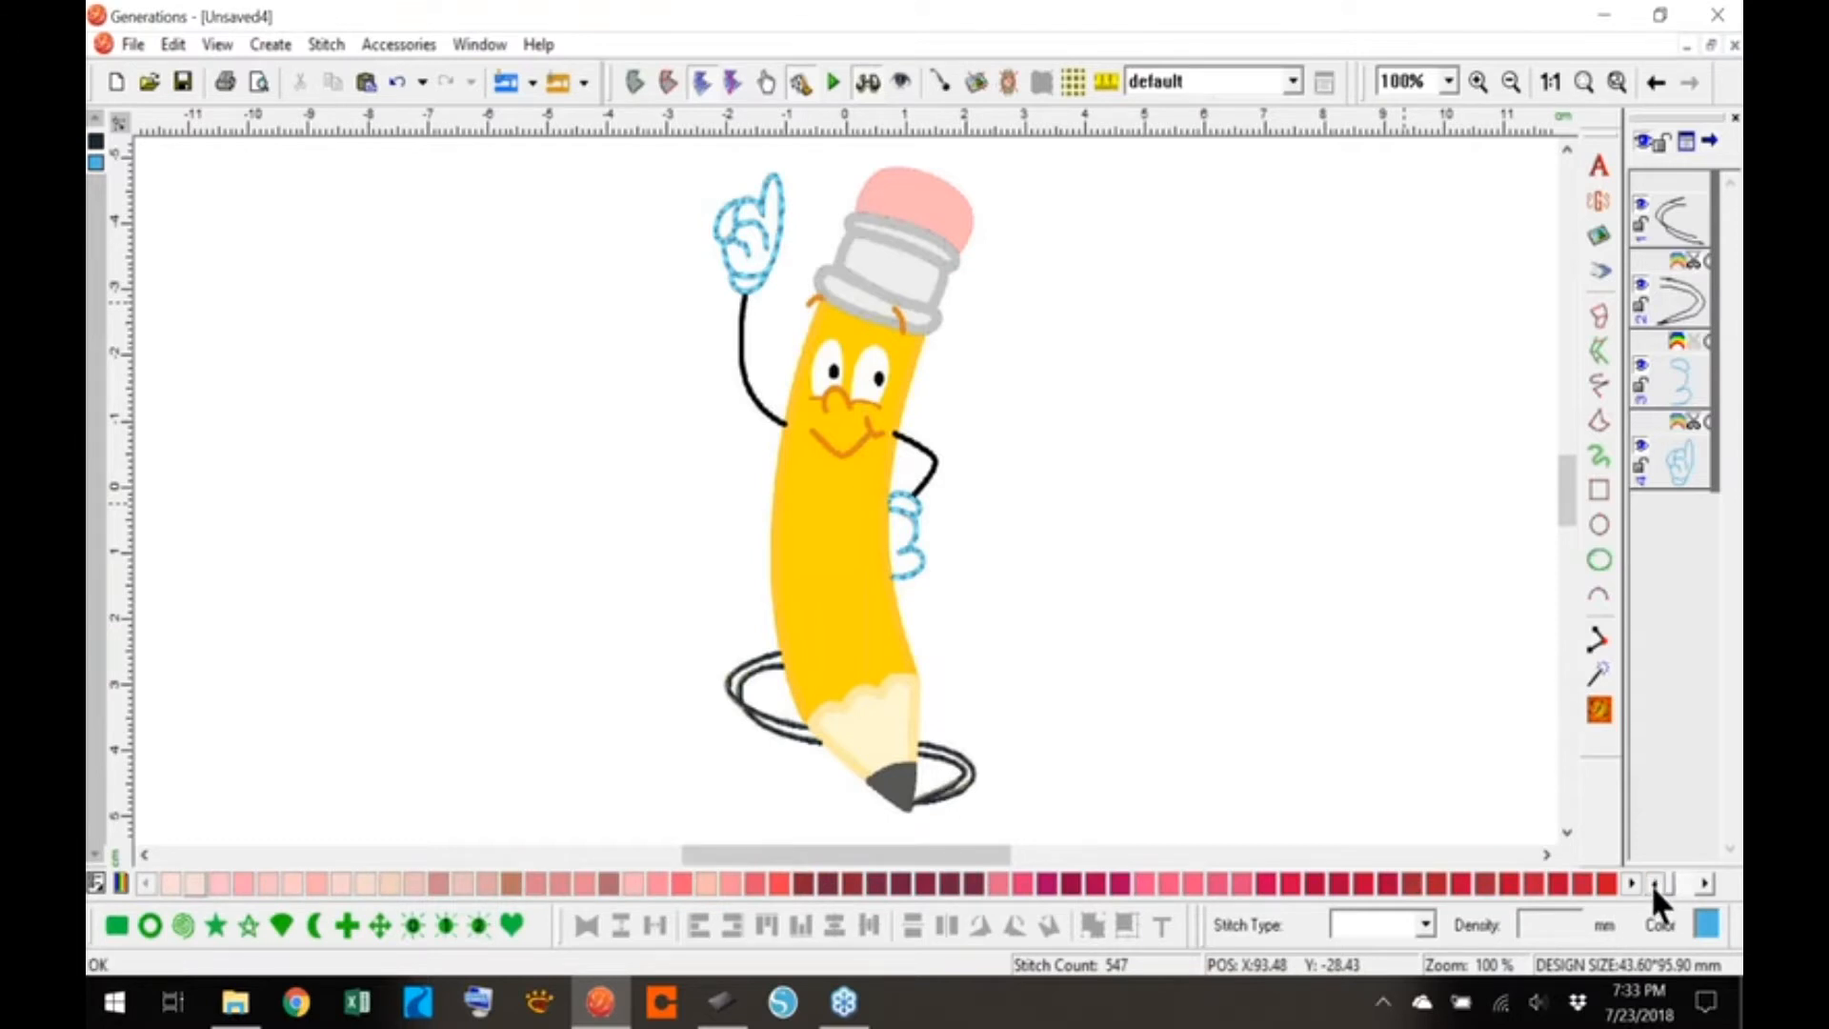
left_click(1704, 883)
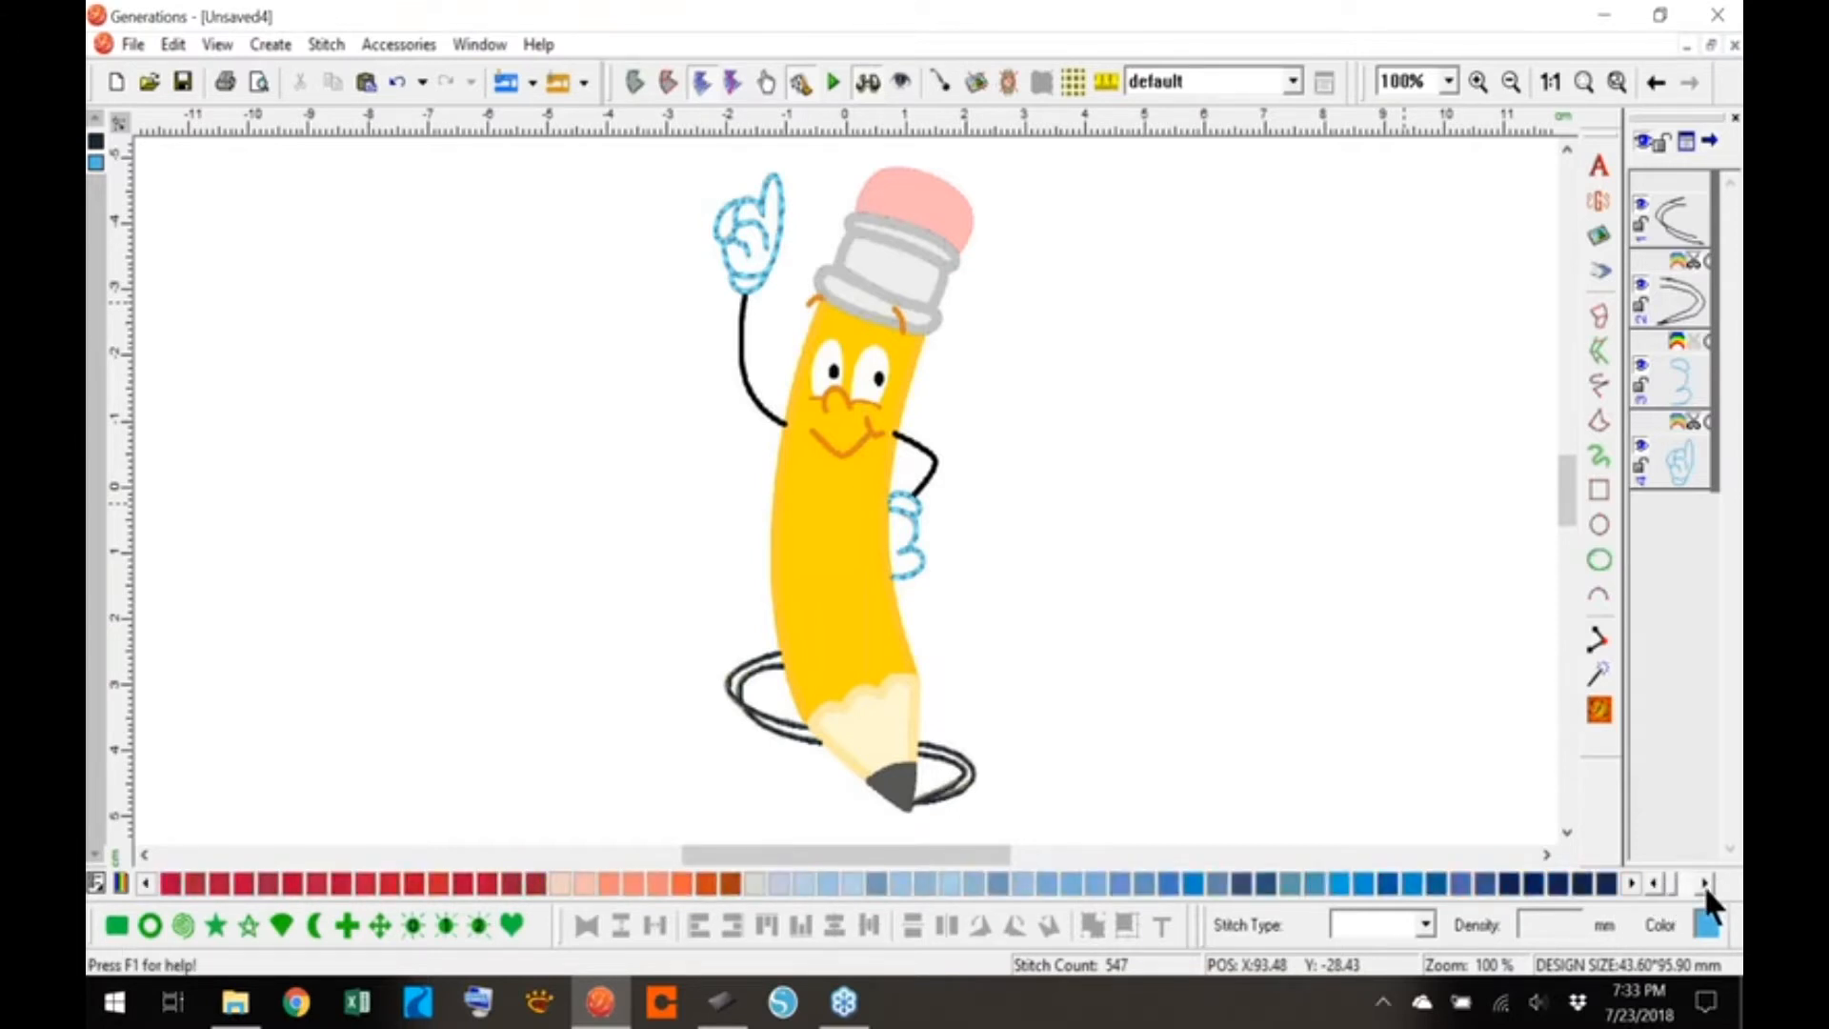
left_click(1705, 884)
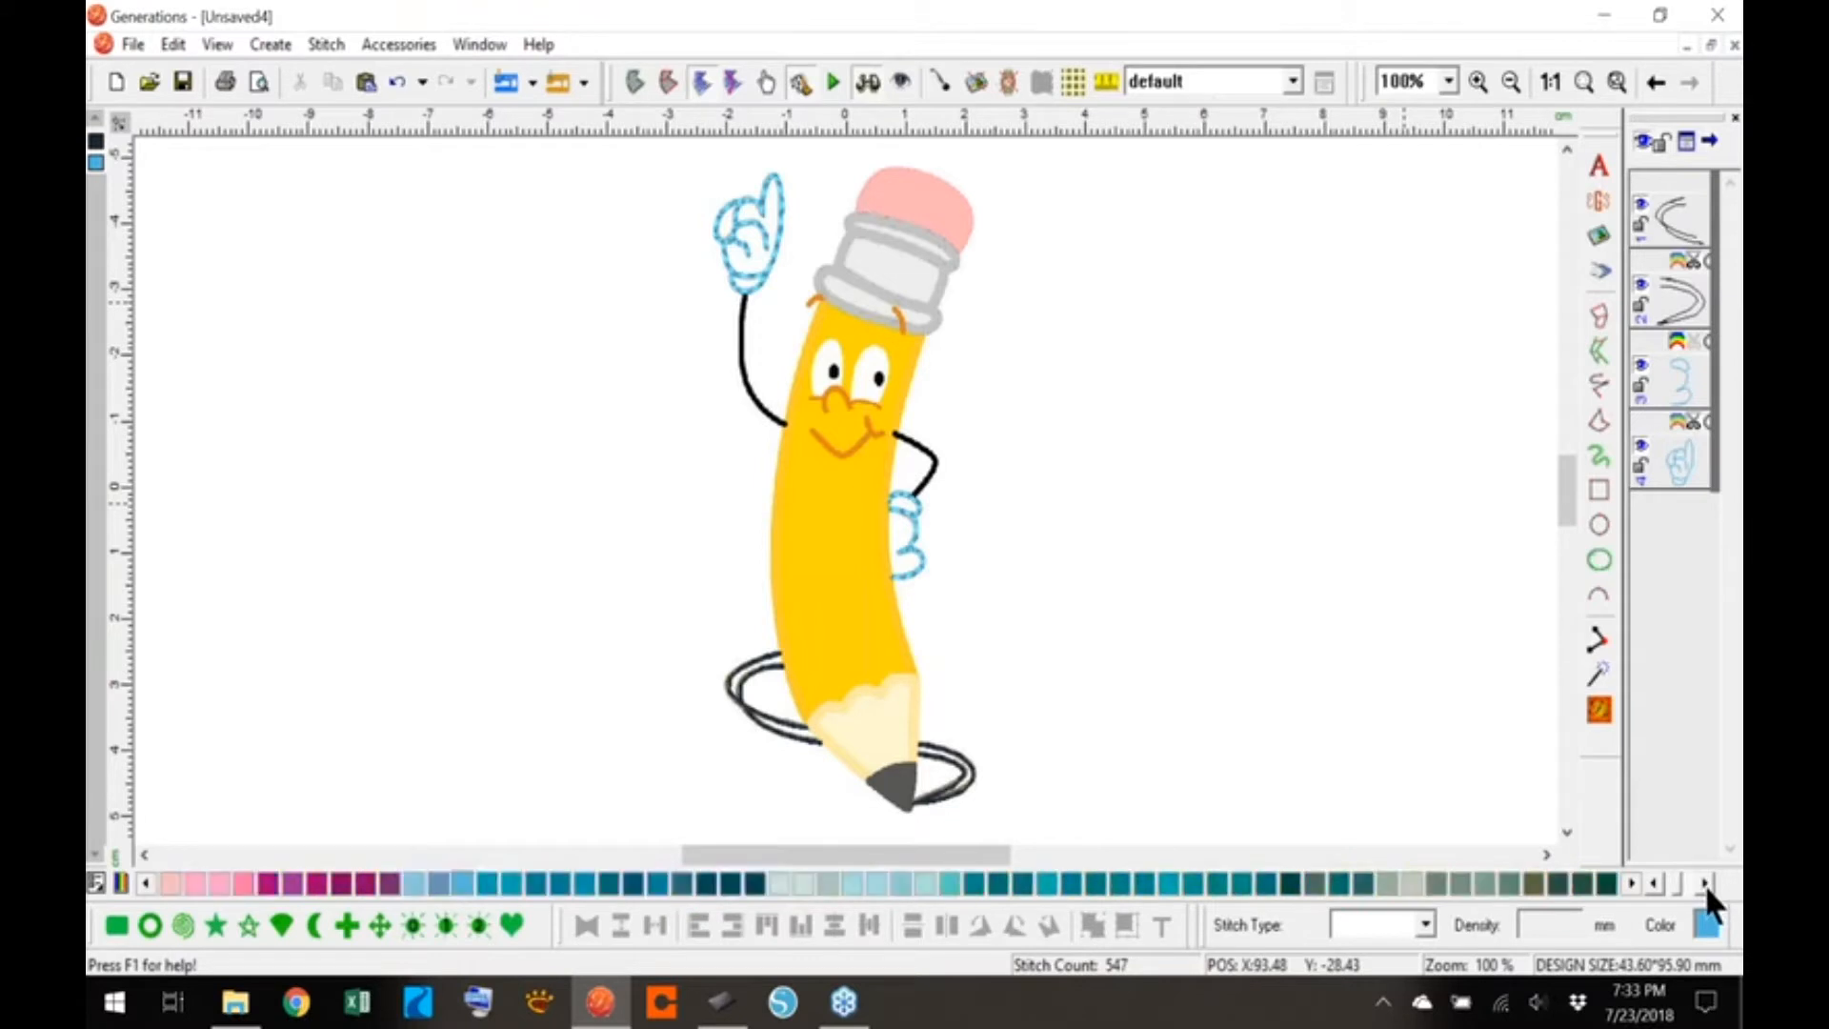
left_click(1705, 884)
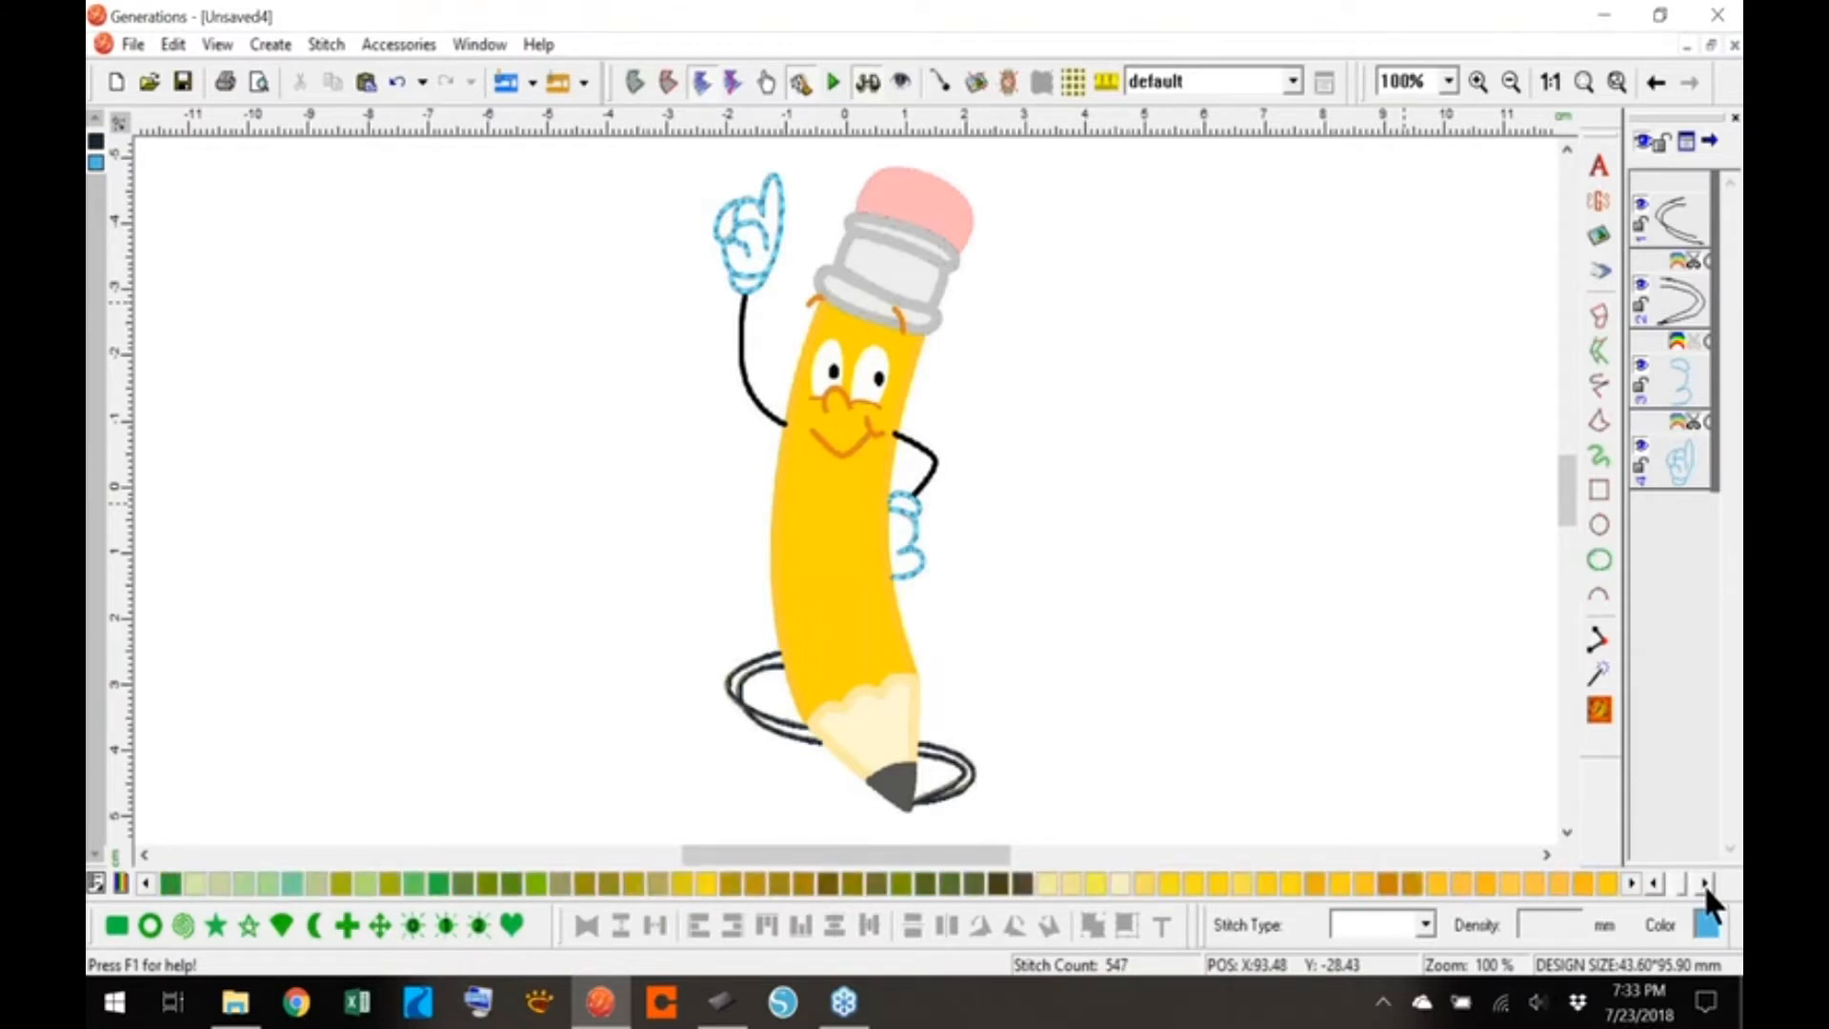
left_click(848, 884)
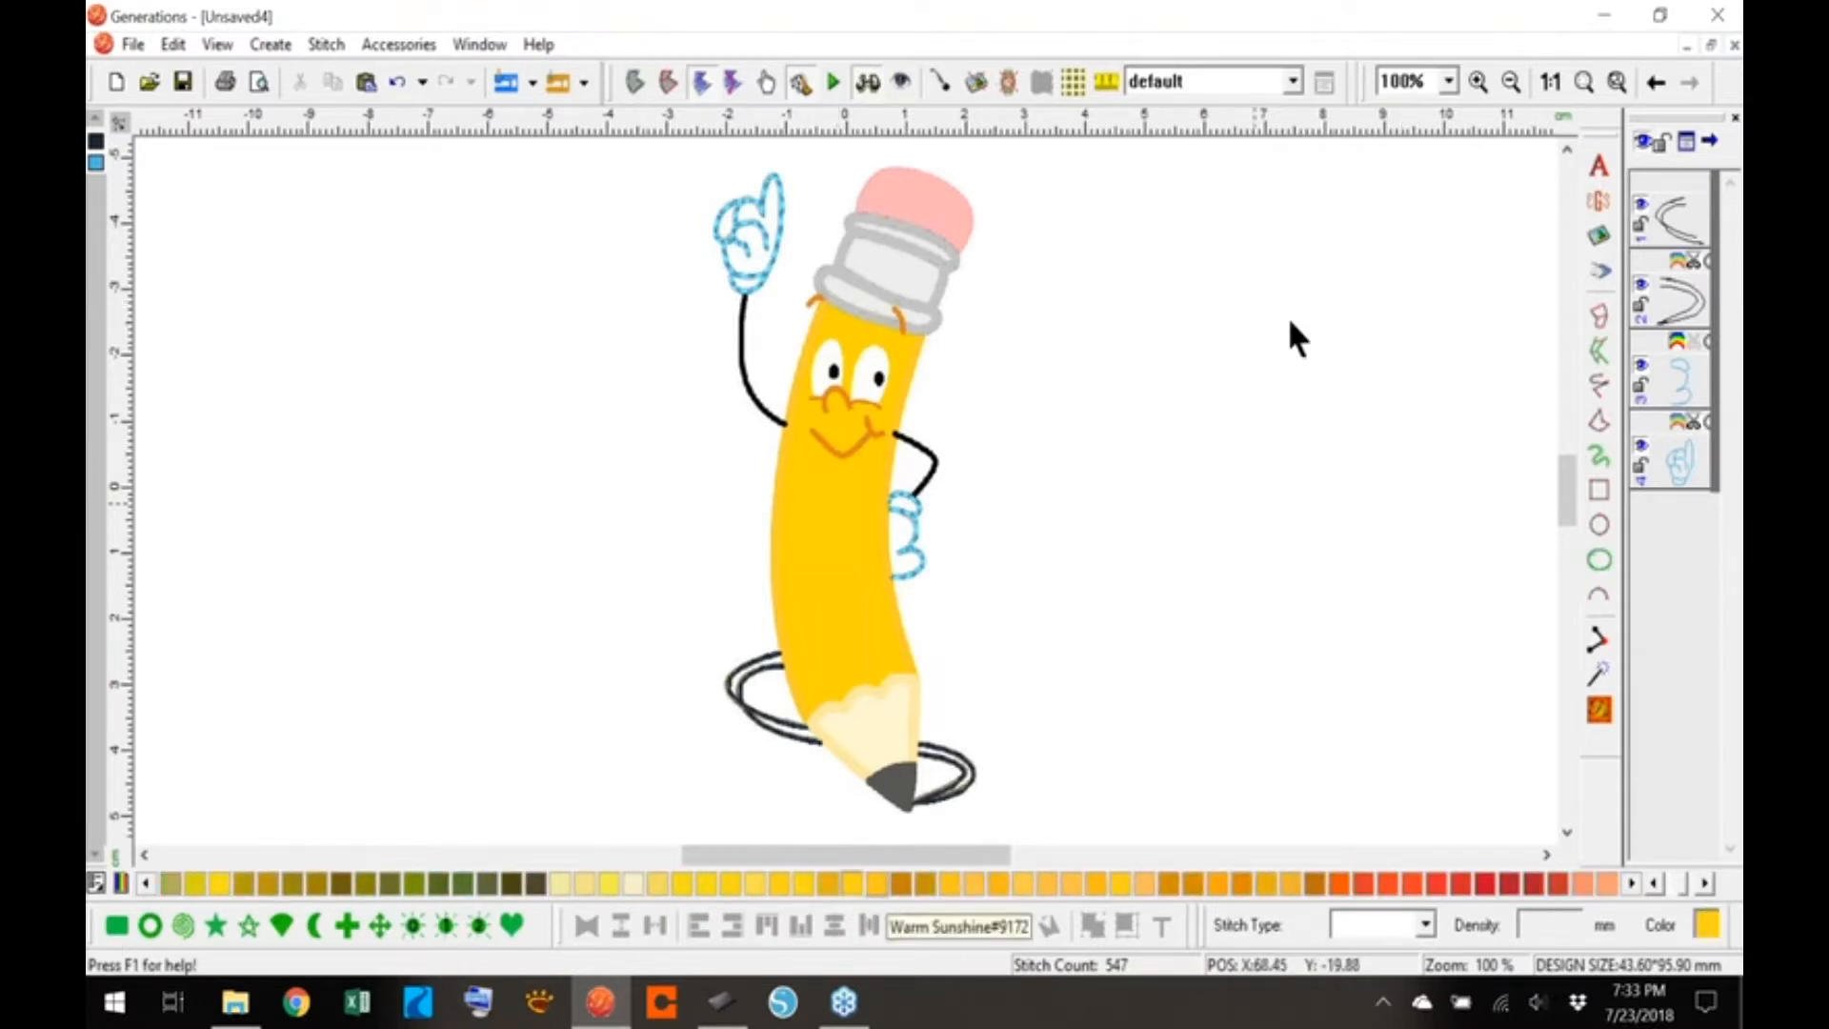
left_click(1447, 81)
left_click(1393, 209)
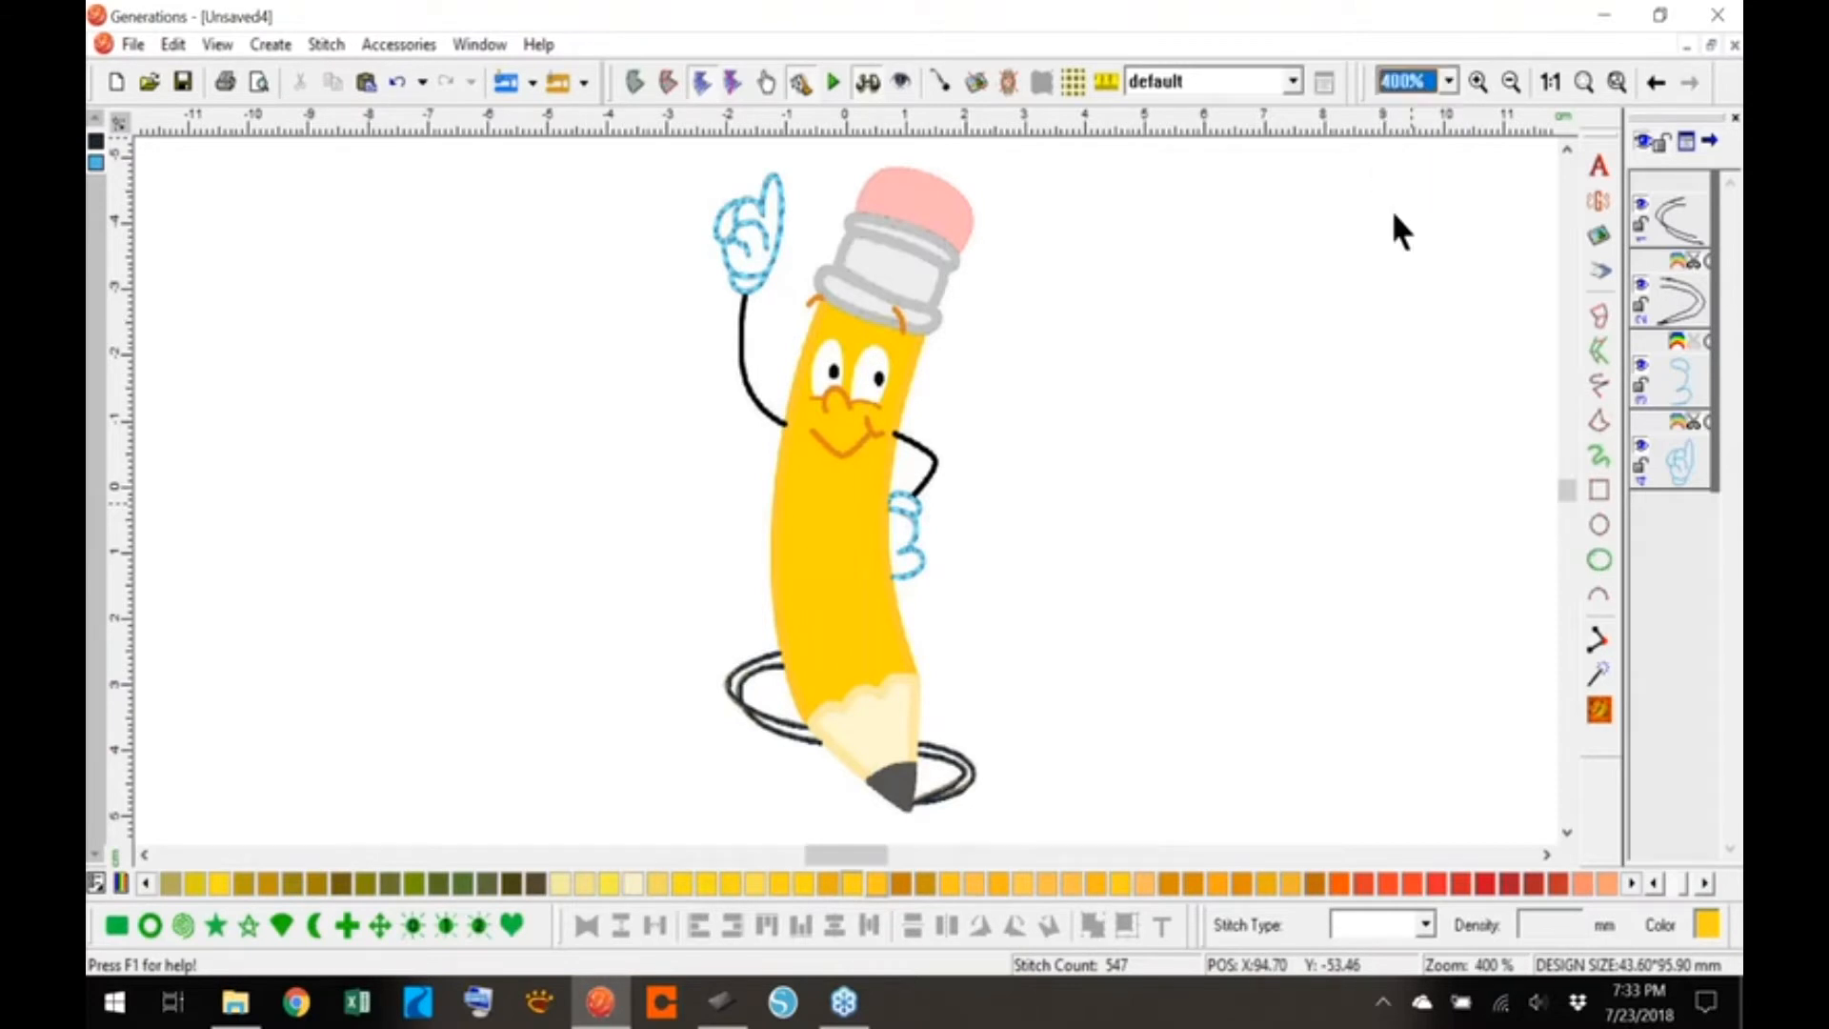
- Begin tracing the pencil body as a Complex Fill free hand area, around the tip and up the right edge to the metal band
left_click_drag(1566, 484, 1565, 516)
left_click(1599, 421)
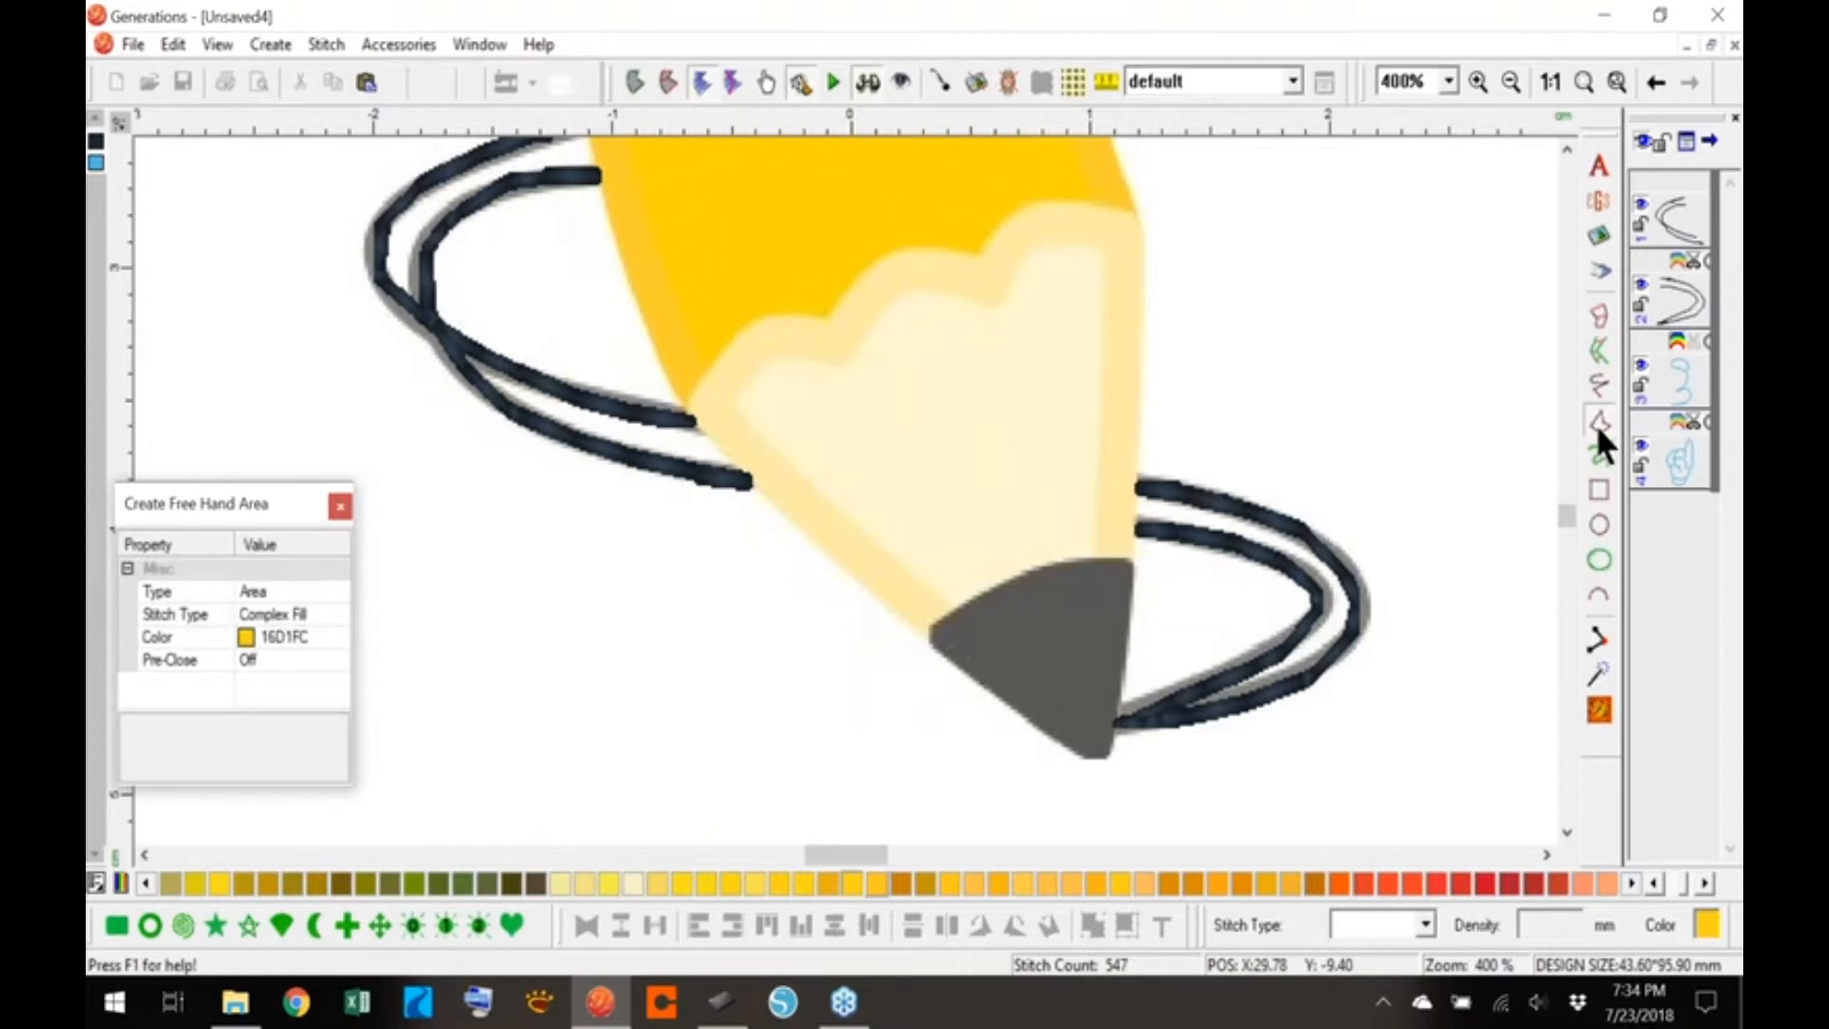
mouse_move(689, 416)
left_mouse_down()
mouse_move(1008, 741)
mouse_move(1032, 730)
mouse_move(1091, 762)
left_mouse_up()
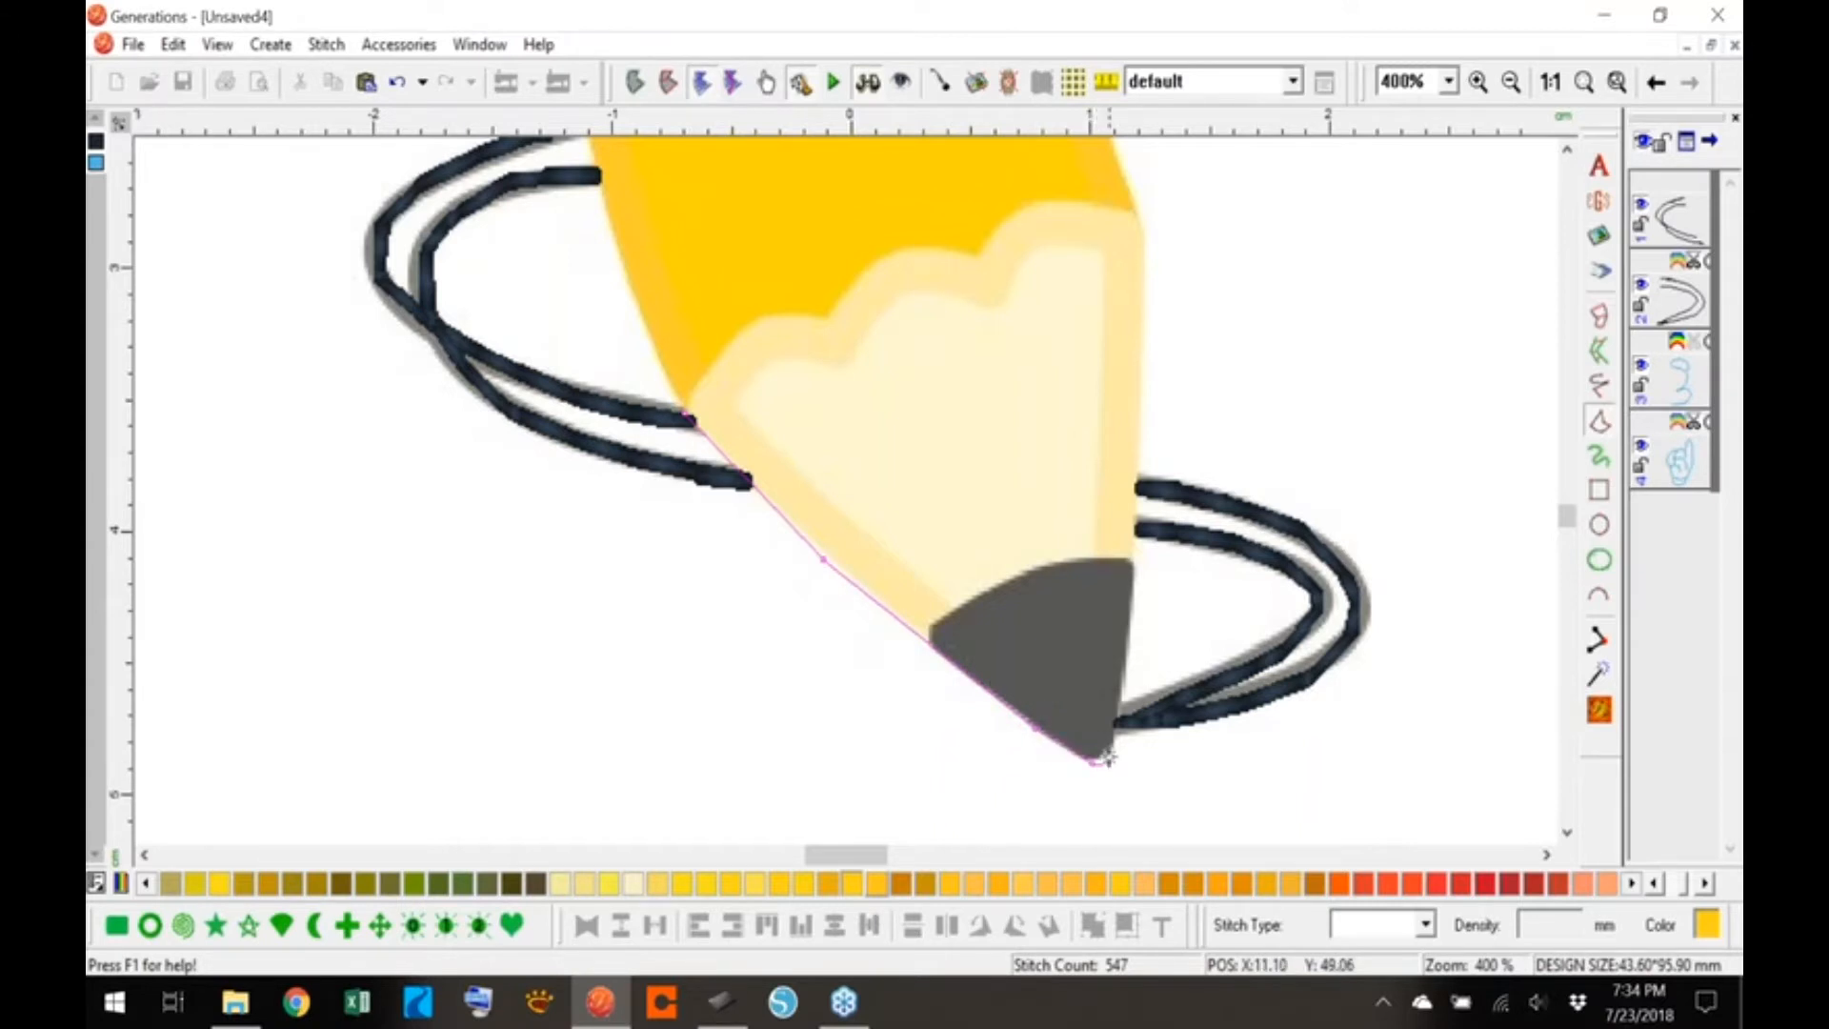
mouse_move(1121, 654)
left_mouse_down()
mouse_move(1154, 415)
mouse_move(1130, 92)
mouse_move(1084, 543)
mouse_move(1031, 295)
left_mouse_up()
mouse_move(1025, 230)
left_mouse_down()
mouse_move(1023, 178)
mouse_move(1023, 389)
mouse_move(1057, 122)
mouse_move(1090, 361)
mouse_move(1189, 115)
mouse_move(1161, 460)
mouse_move(1236, 410)
mouse_move(1227, 363)
left_mouse_up()
mouse_move(1250, 265)
left_mouse_down()
mouse_move(1267, 166)
mouse_move(1294, 676)
mouse_move(1305, 621)
mouse_move(1265, 570)
mouse_move(1165, 512)
mouse_move(936, 447)
mouse_move(868, 453)
mouse_move(837, 486)
left_mouse_up()
left_click_drag(811, 592, 800, 661)
key("BackSpace")
key("BackSpace")
key("BackSpace")
key("BackSpace")
key("BackSpace")
key("BackSpace")
key("BackSpace")
key("BackSpace")
key("BackSpace")
key("BackSpace")
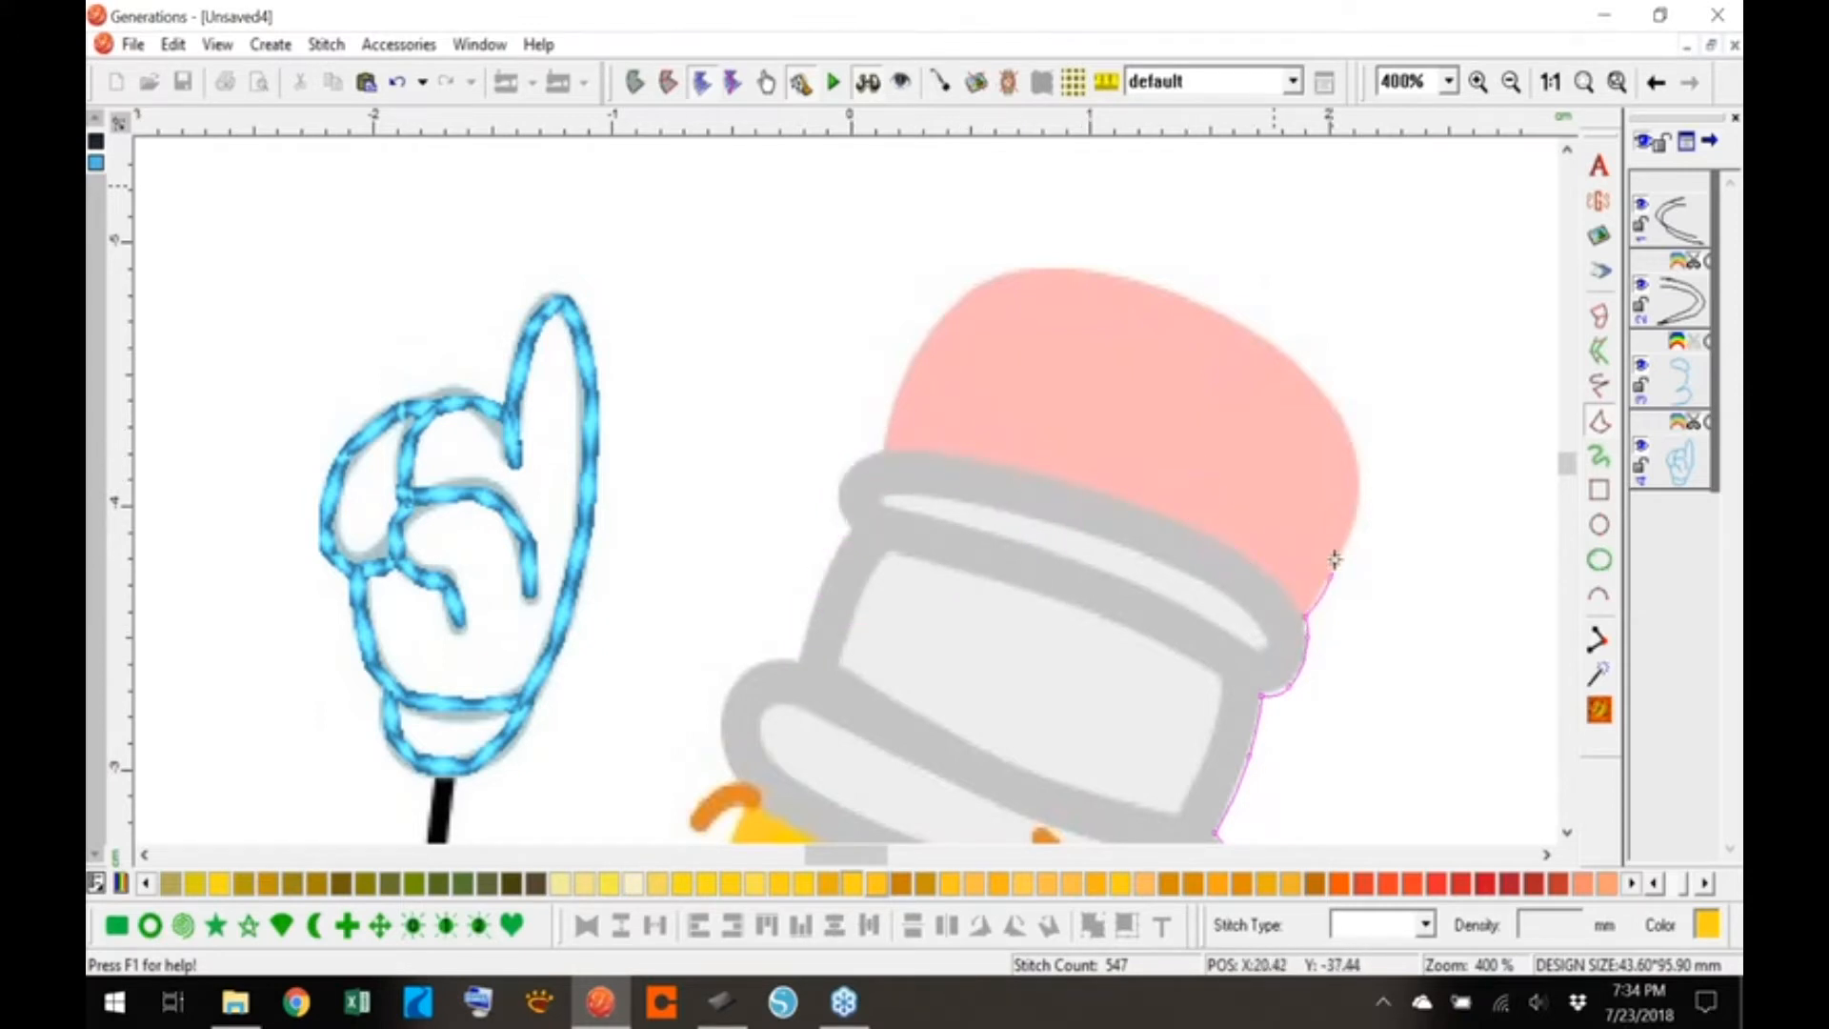
- Finish tracing the pencil body around the eraser and down its left edge, generate its fill stitches, and deselect it at 100% zoom
mouse_move(1350, 507)
left_mouse_down()
mouse_move(1353, 447)
mouse_move(1262, 337)
mouse_move(1043, 265)
mouse_move(957, 301)
mouse_move(902, 367)
mouse_move(885, 432)
mouse_move(838, 485)
mouse_move(847, 534)
mouse_move(797, 658)
mouse_move(719, 716)
left_mouse_up()
mouse_move(744, 811)
left_mouse_down()
mouse_move(740, 840)
mouse_move(641, 674)
mouse_move(614, 798)
mouse_move(583, 586)
mouse_move(558, 739)
mouse_move(565, 854)
mouse_move(552, 619)
mouse_move(553, 788)
mouse_move(578, 865)
mouse_move(592, 612)
mouse_move(613, 574)
mouse_move(686, 739)
left_mouse_up()
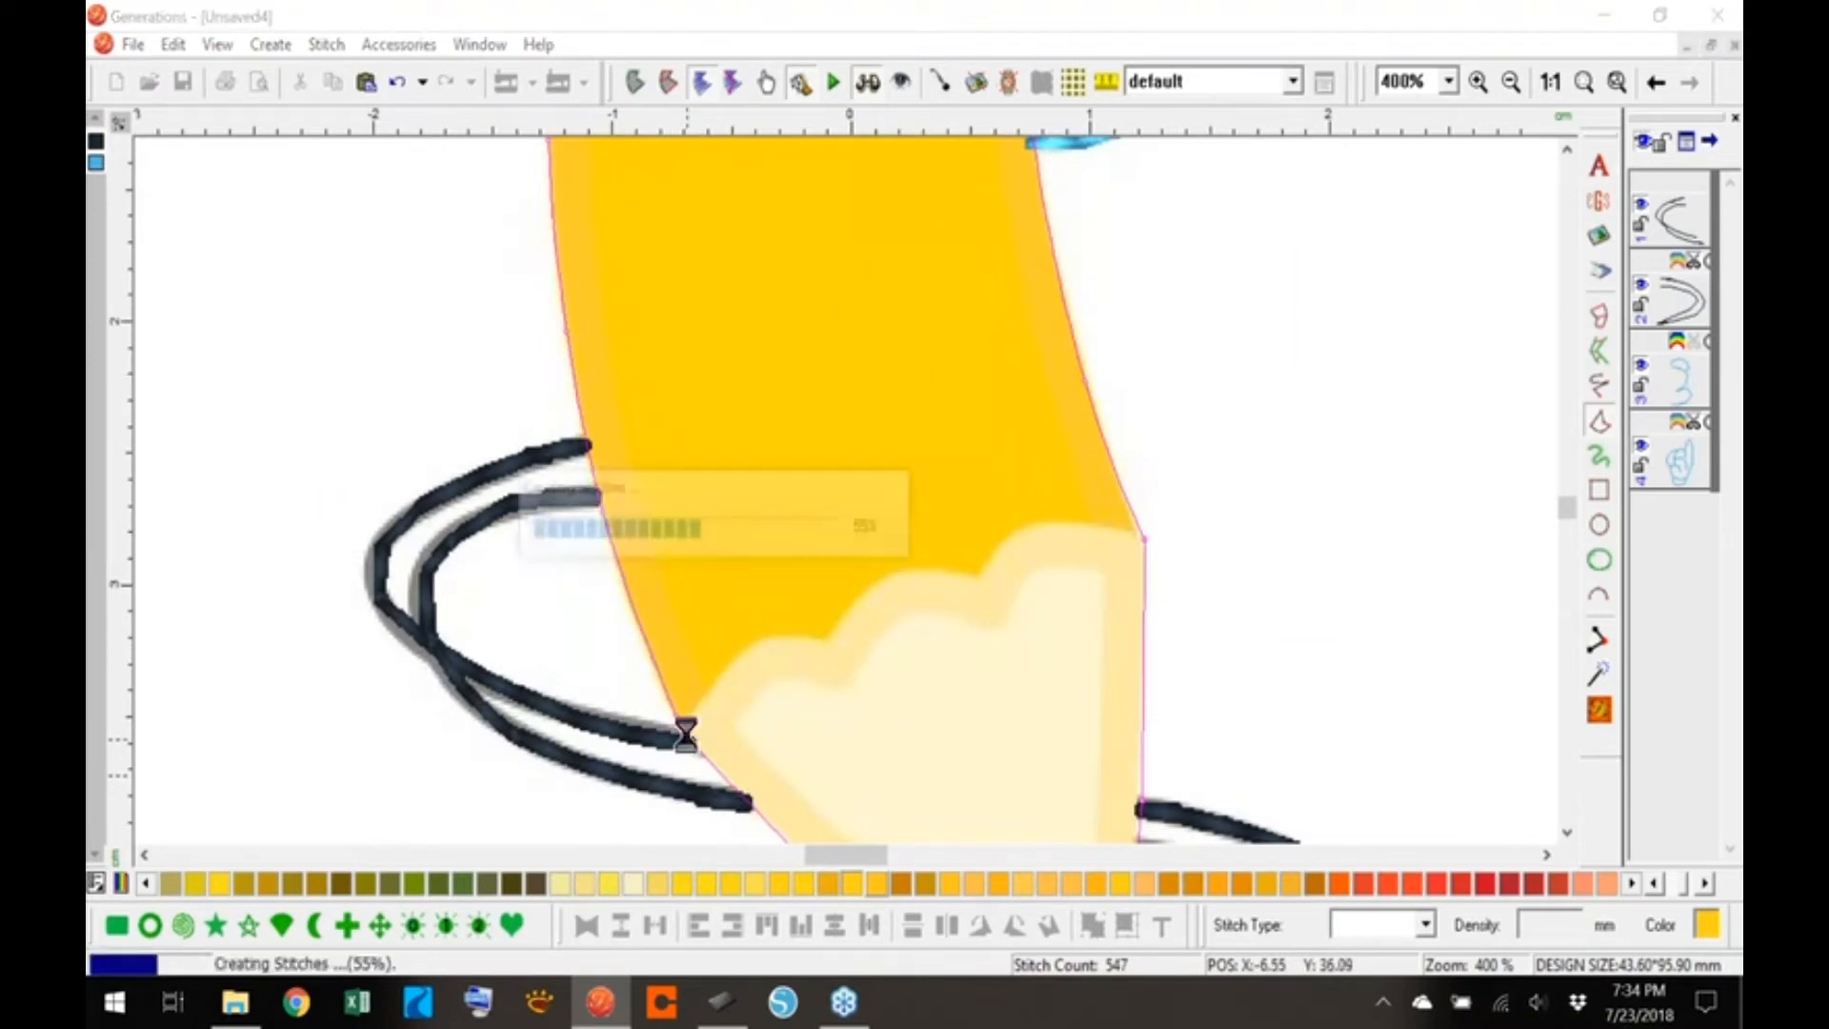
left_click(1550, 82)
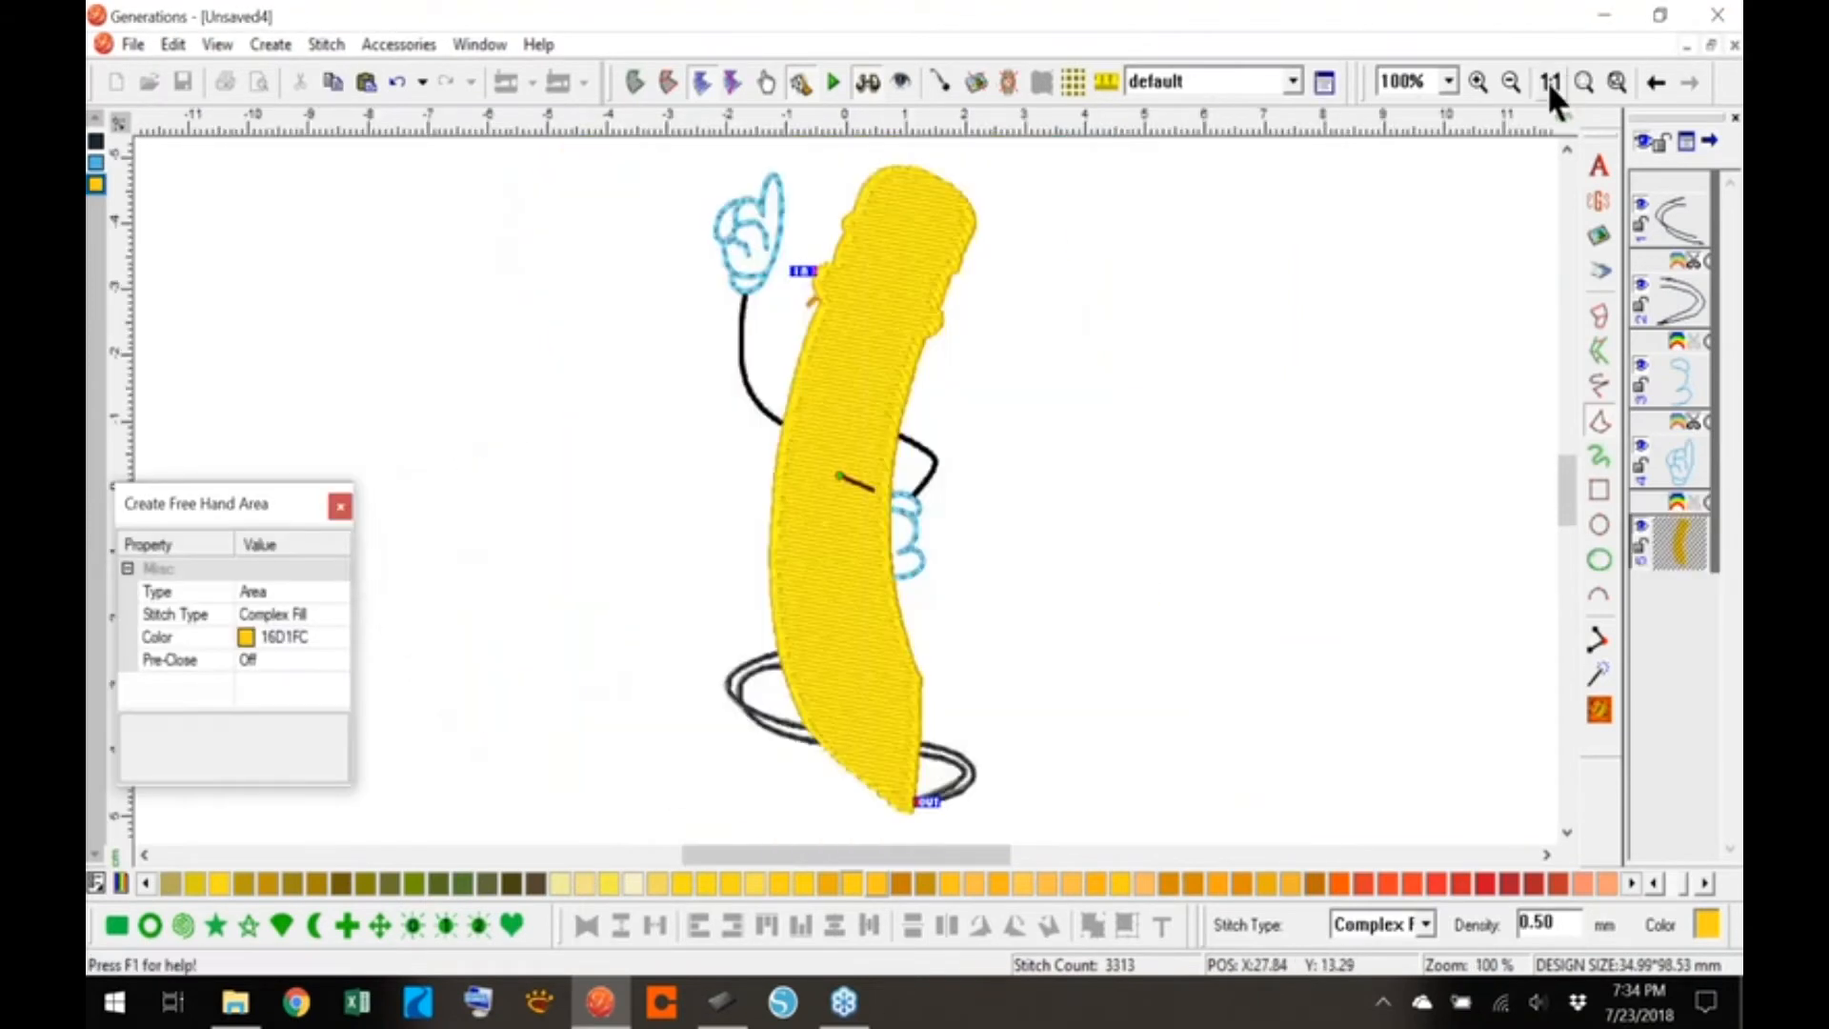
right_click(1181, 534)
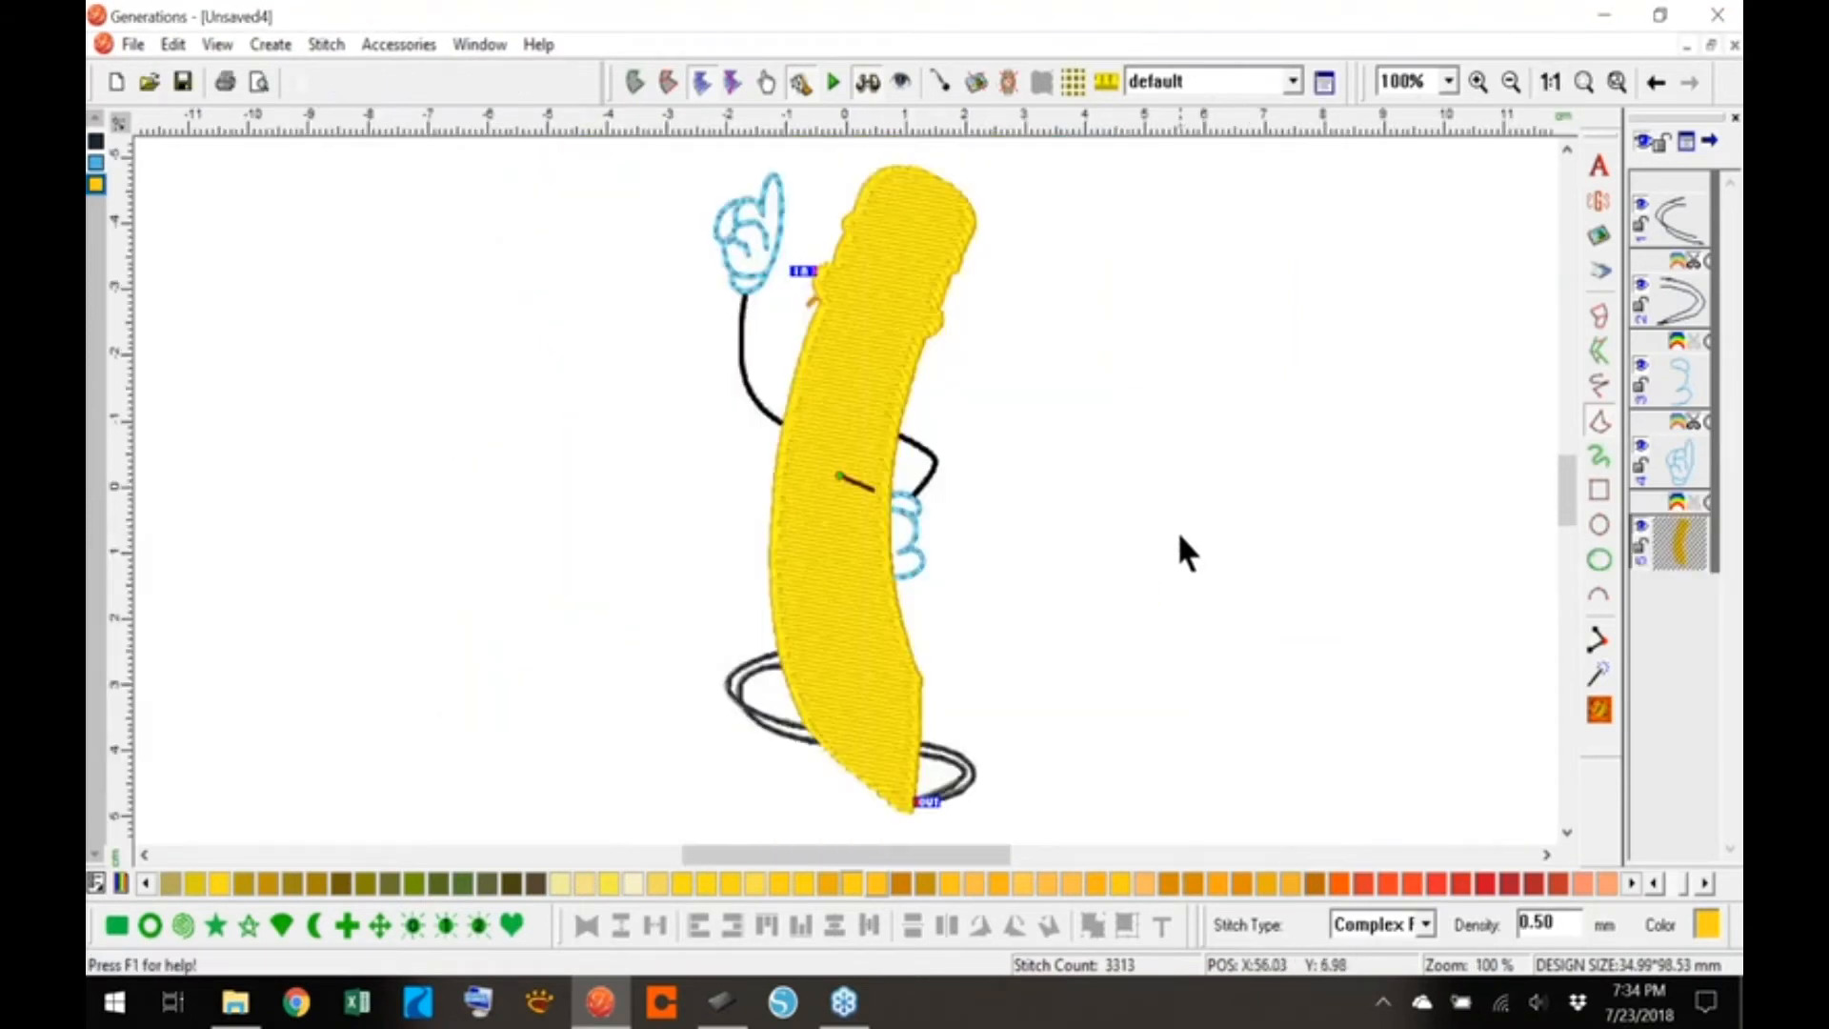
left_click(1125, 538)
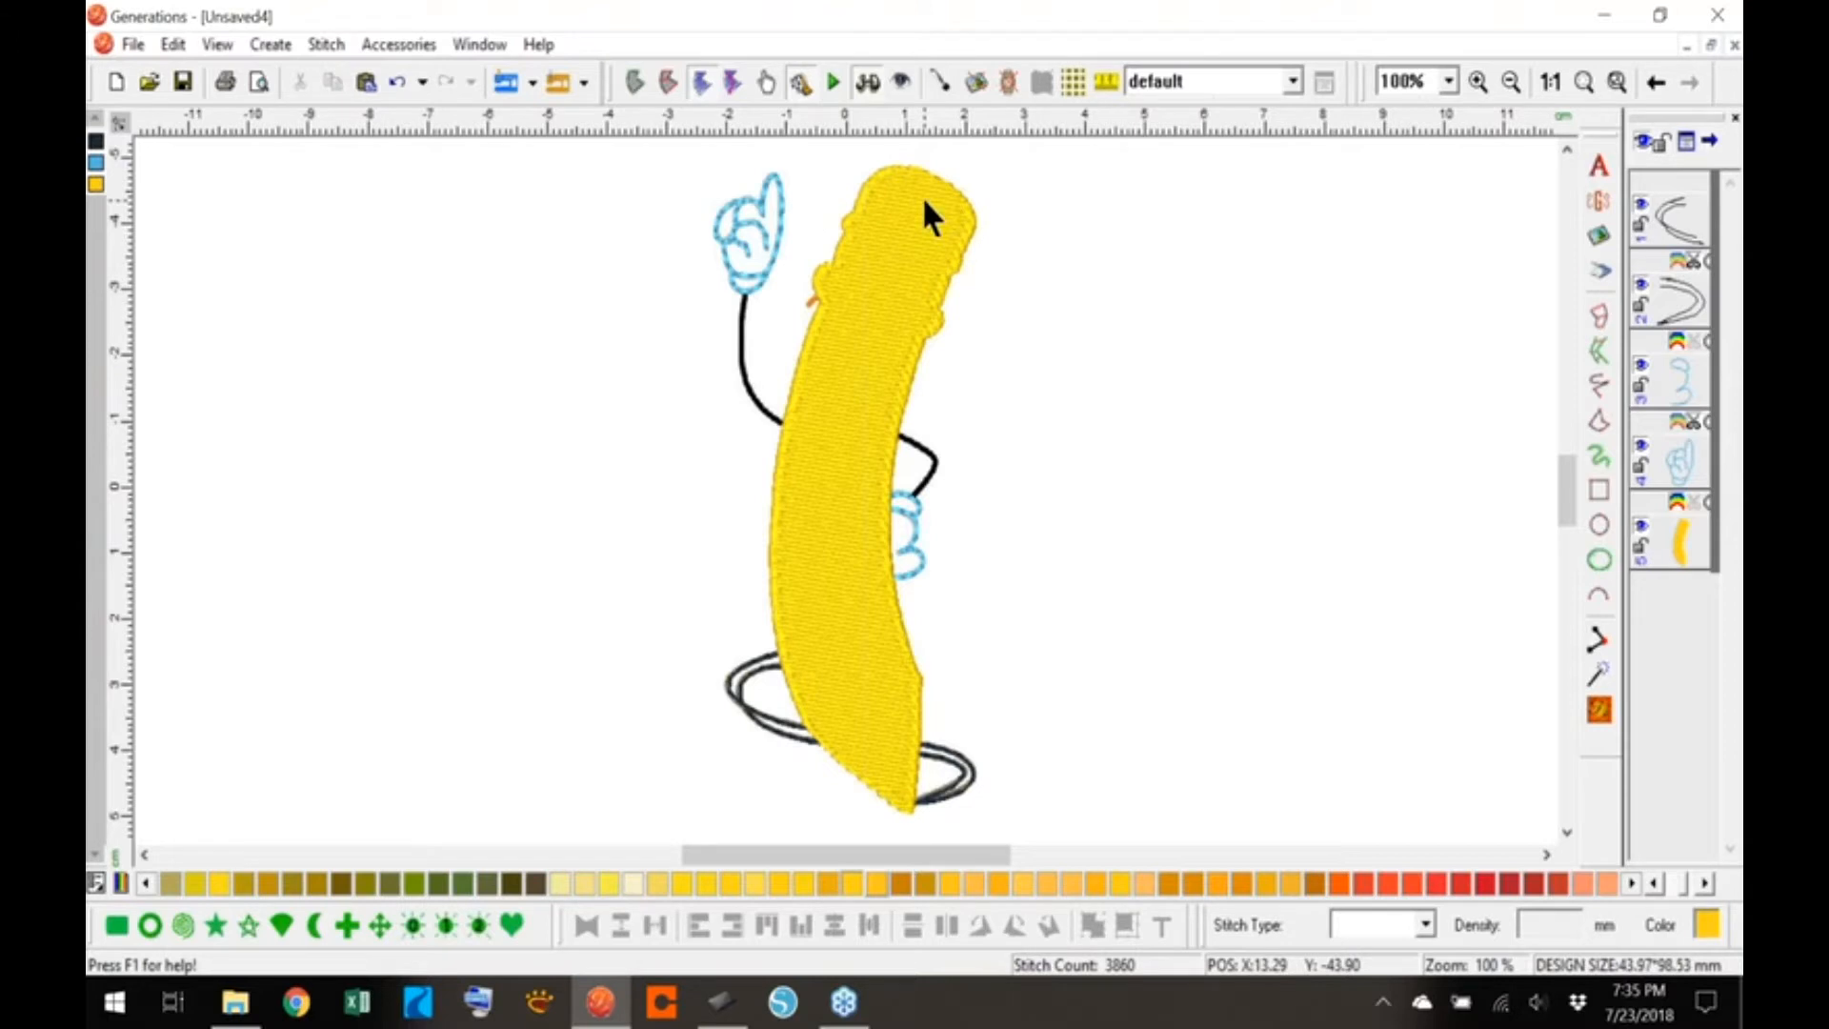
- Turn off the 3D stitch view and select the yellow pencil body in outline mode at 400% zoom
left_click(867, 81)
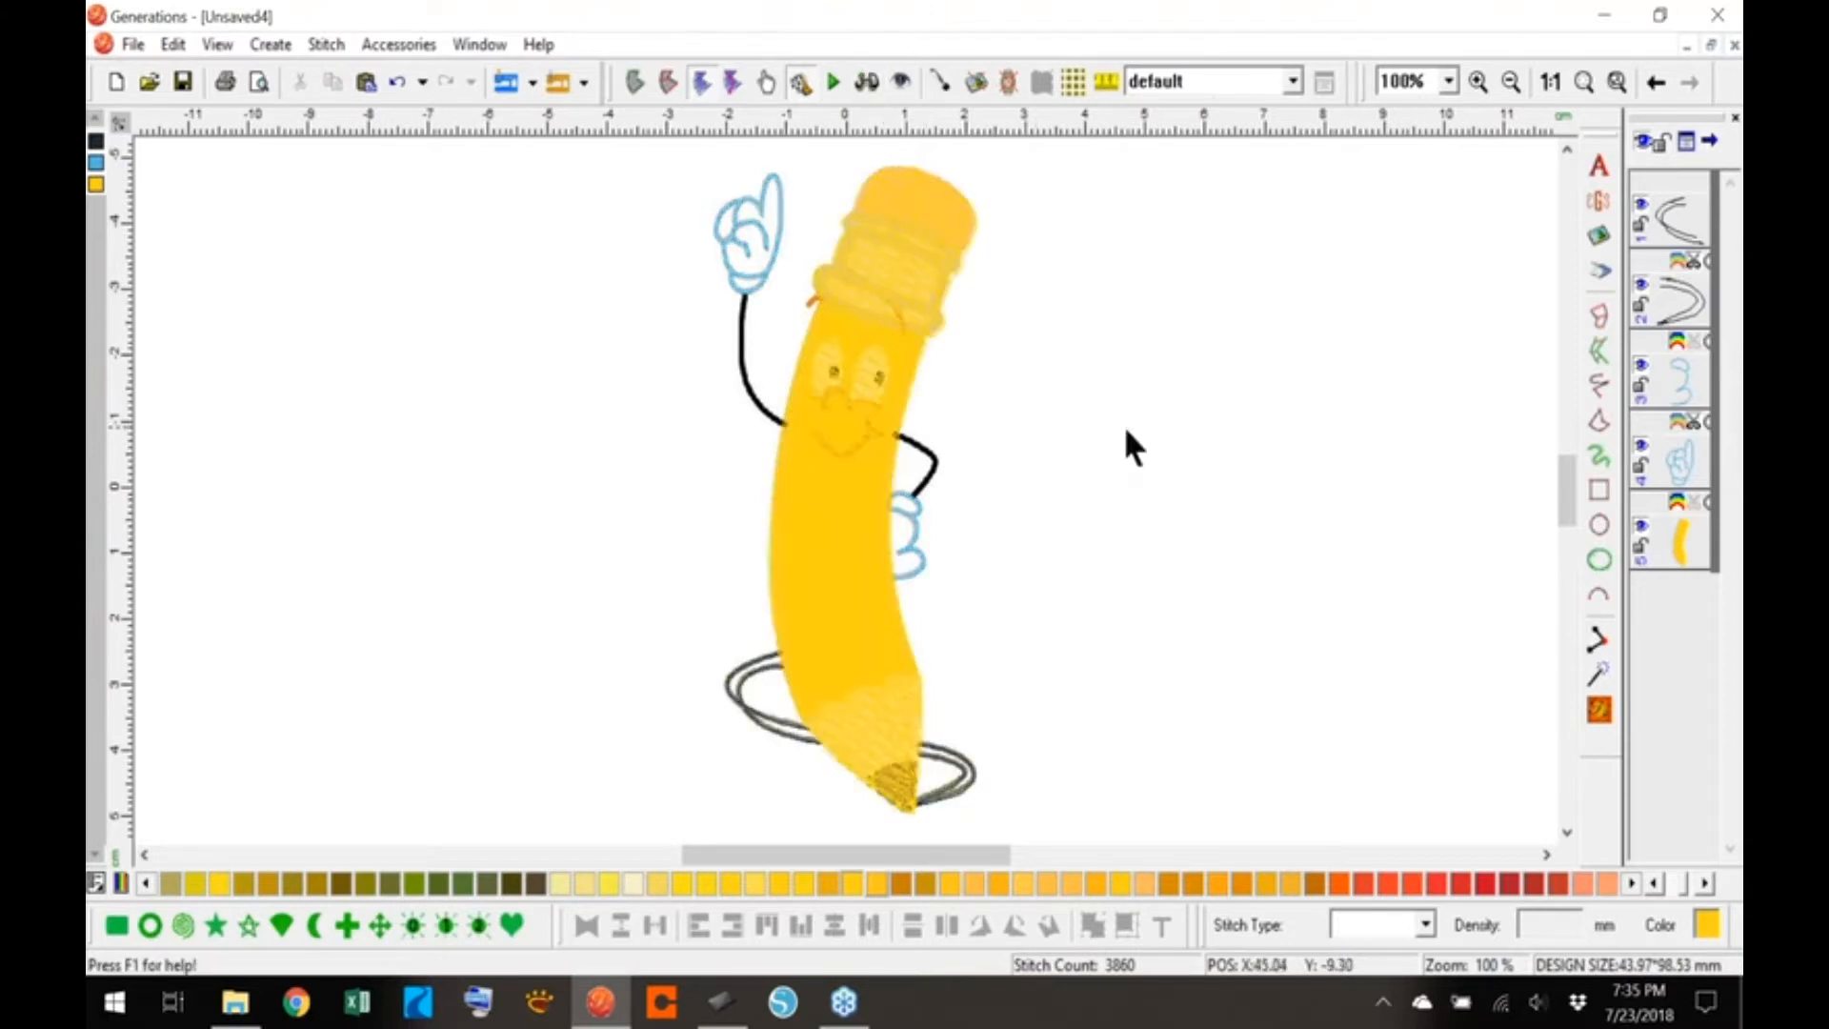
left_click(1448, 81)
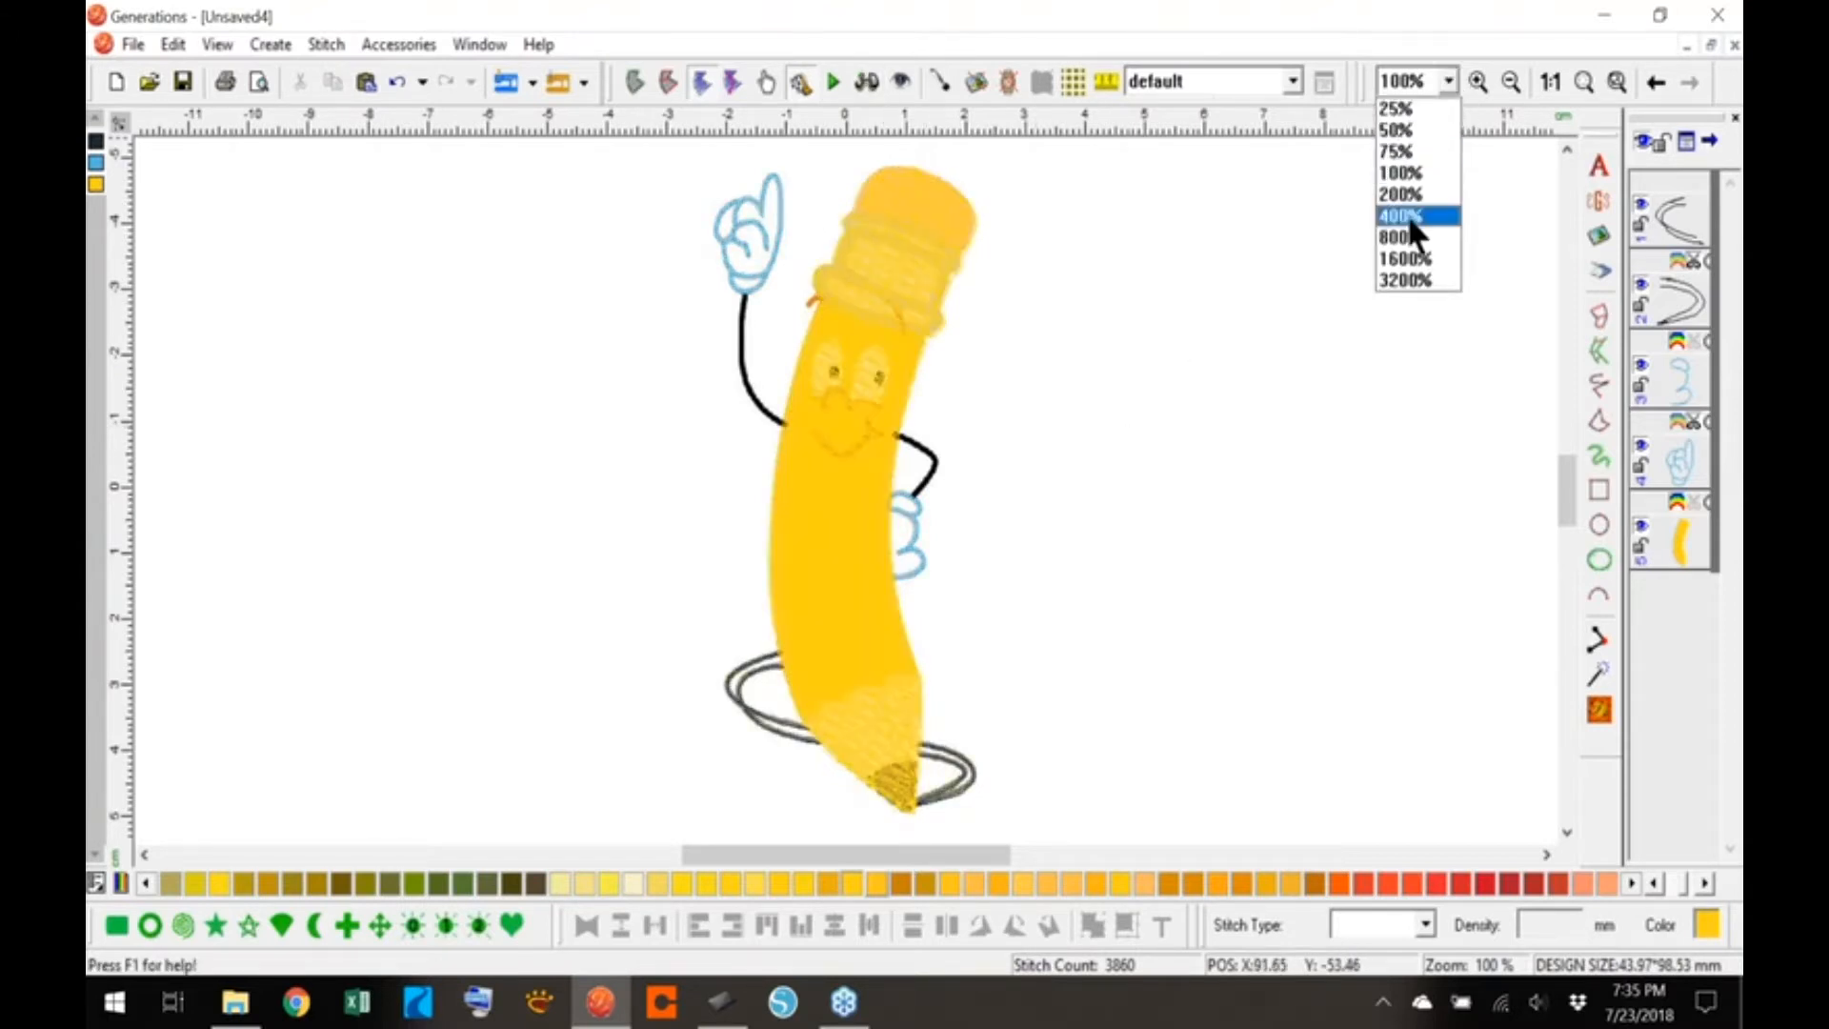
left_click(1414, 217)
left_click_drag(1568, 472, 1572, 515)
left_click(965, 474)
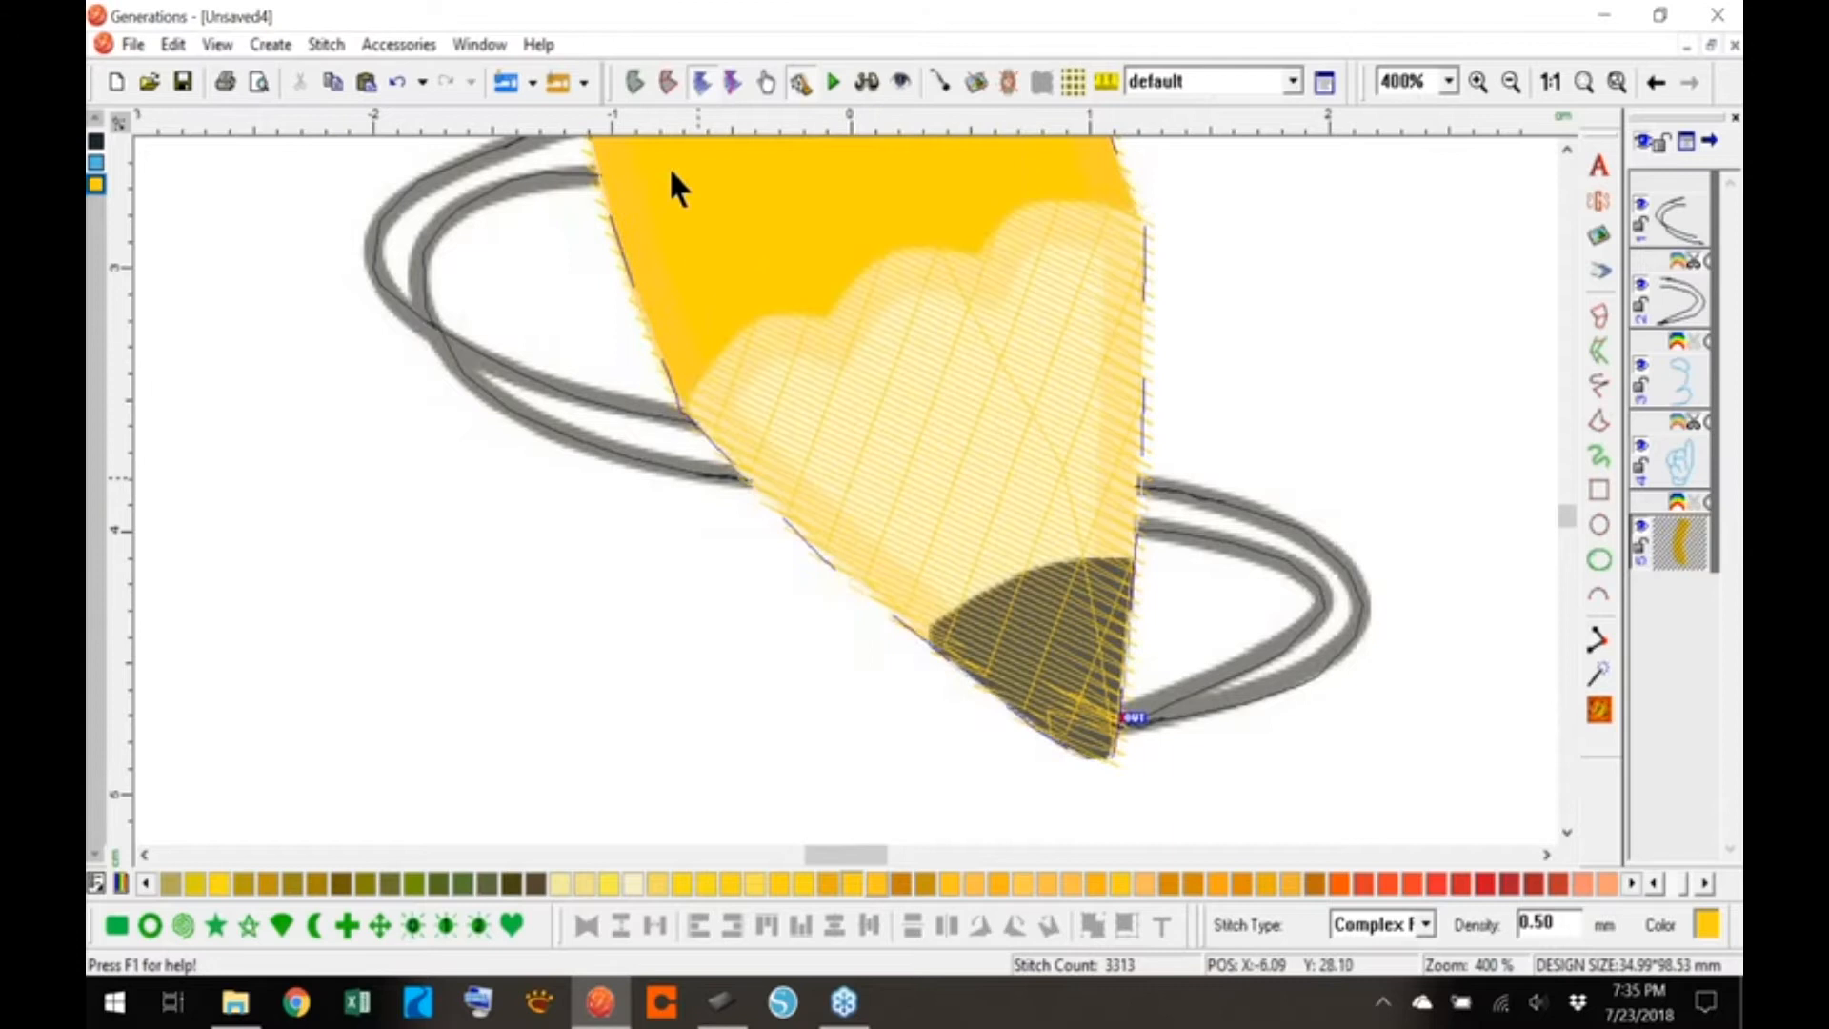
left_click(633, 83)
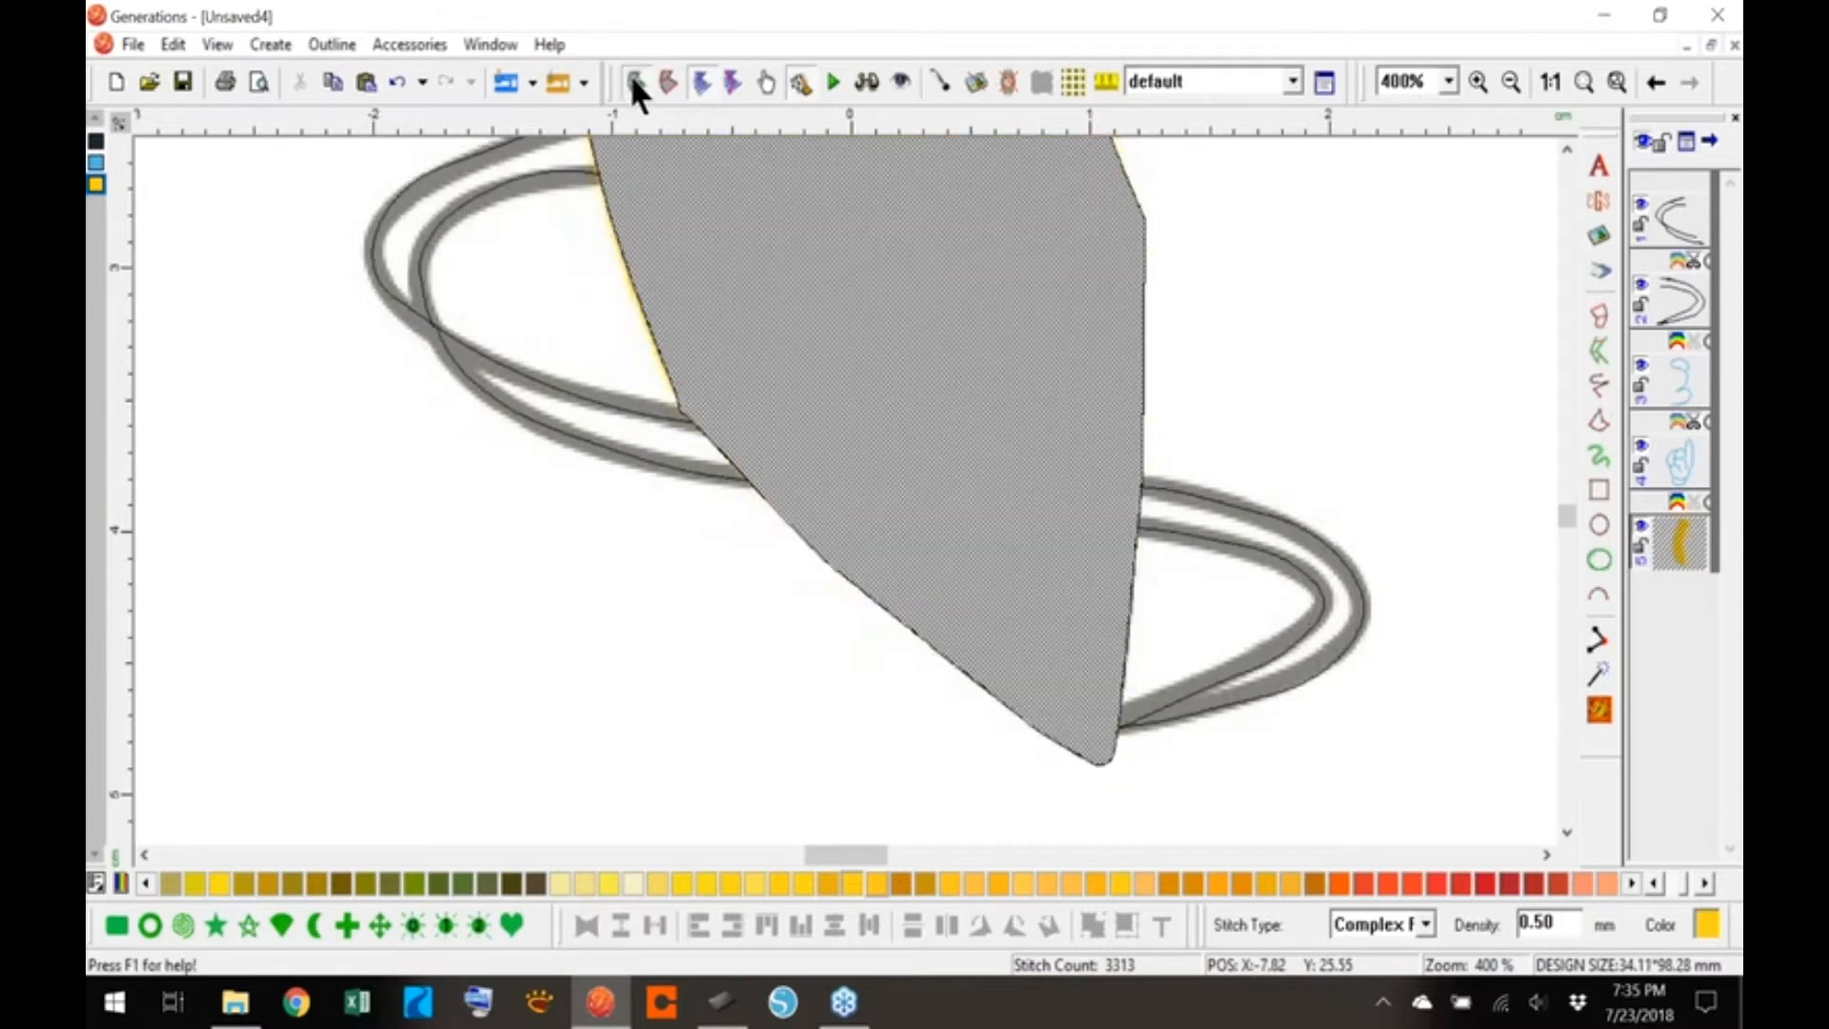
- Start Divide With A Curve on the body, hide its fill, and trace the dividing curve along the dark tip's upper edge
right_click(1007, 506)
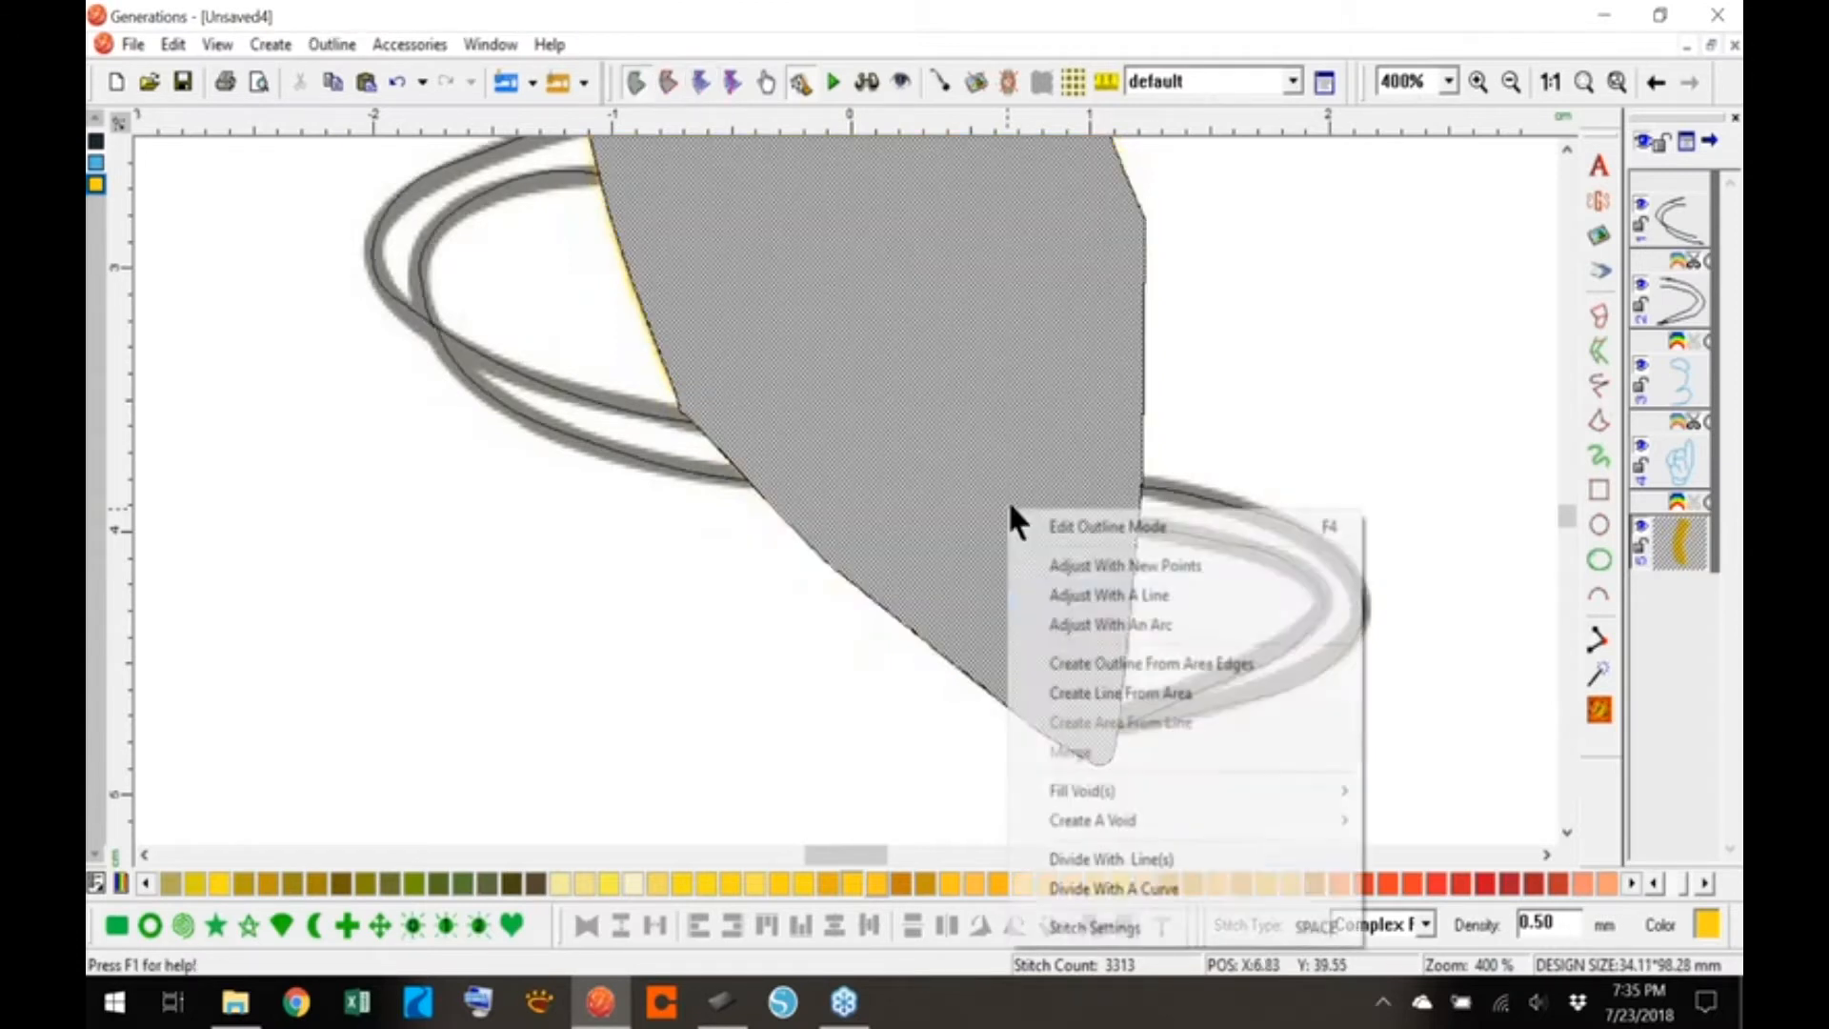
left_click(1129, 889)
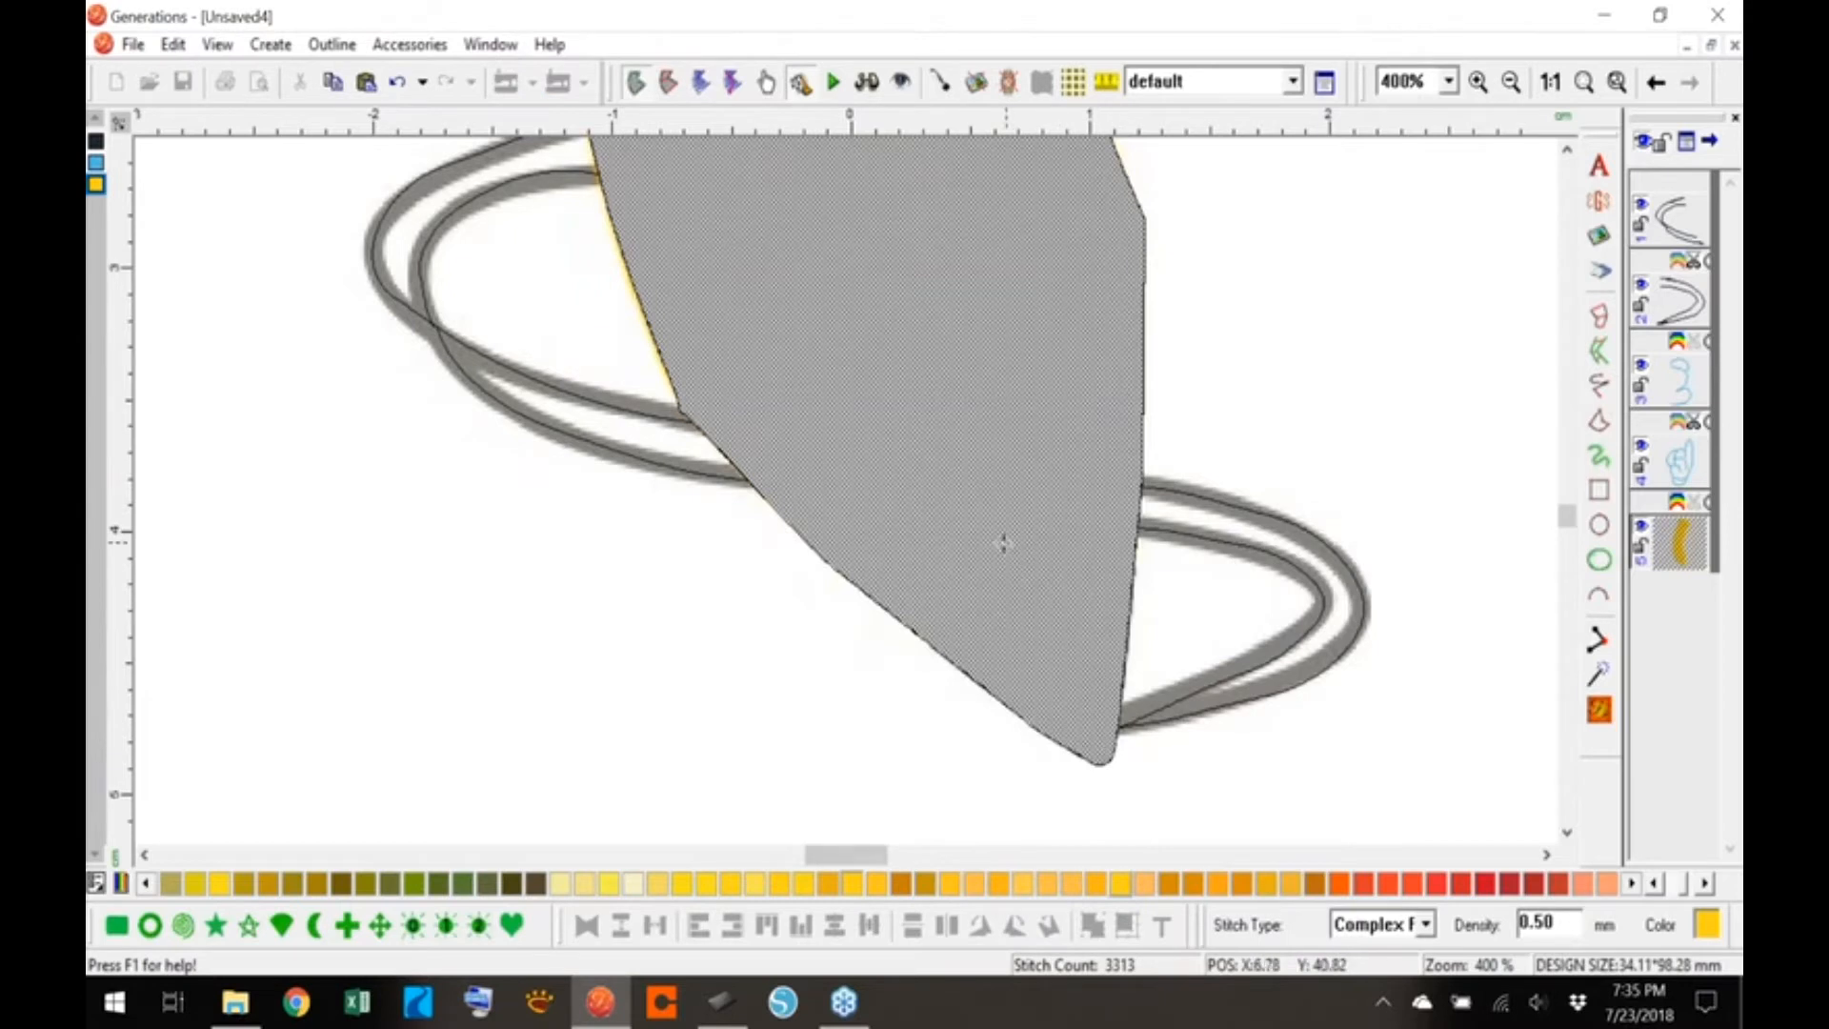
key("F4")
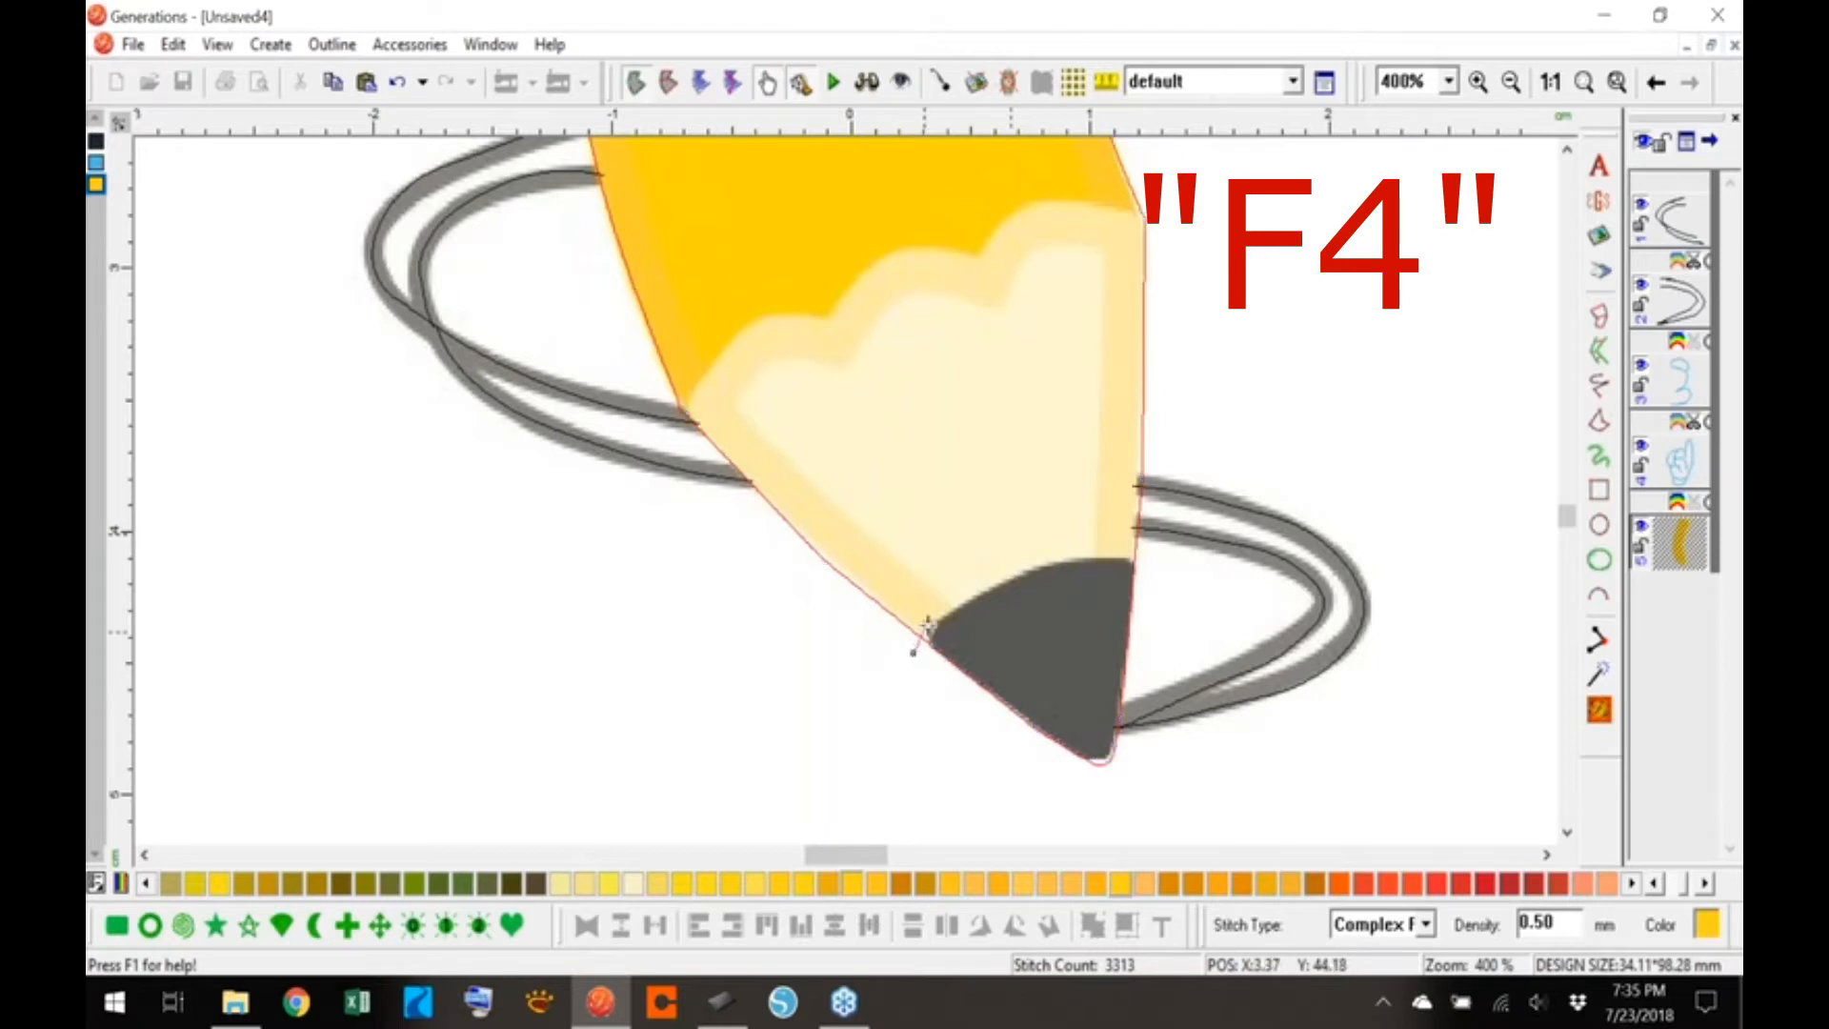
left_click(1154, 564)
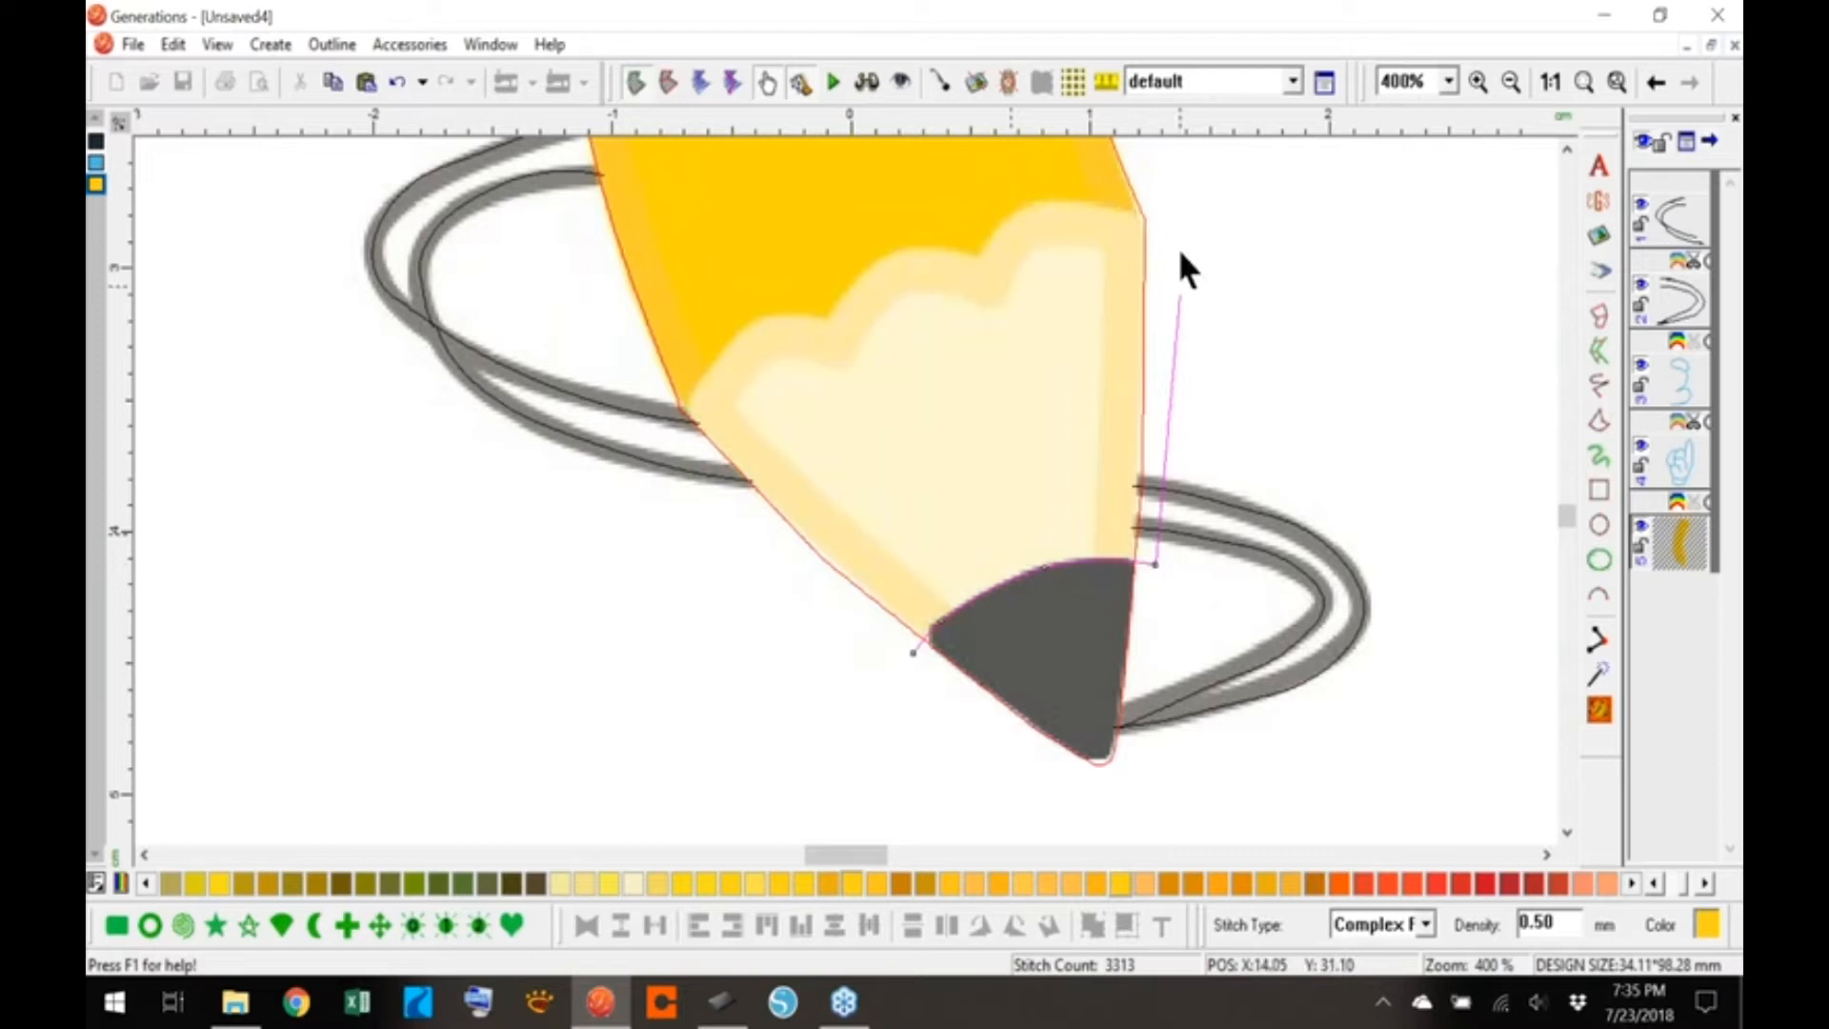
- Extend the dividing curve outside the right edge and along the scalloped border between the wood and the yellow body
left_click(1168, 217)
left_click(1030, 200)
left_click(992, 229)
left_click(978, 253)
left_click(898, 244)
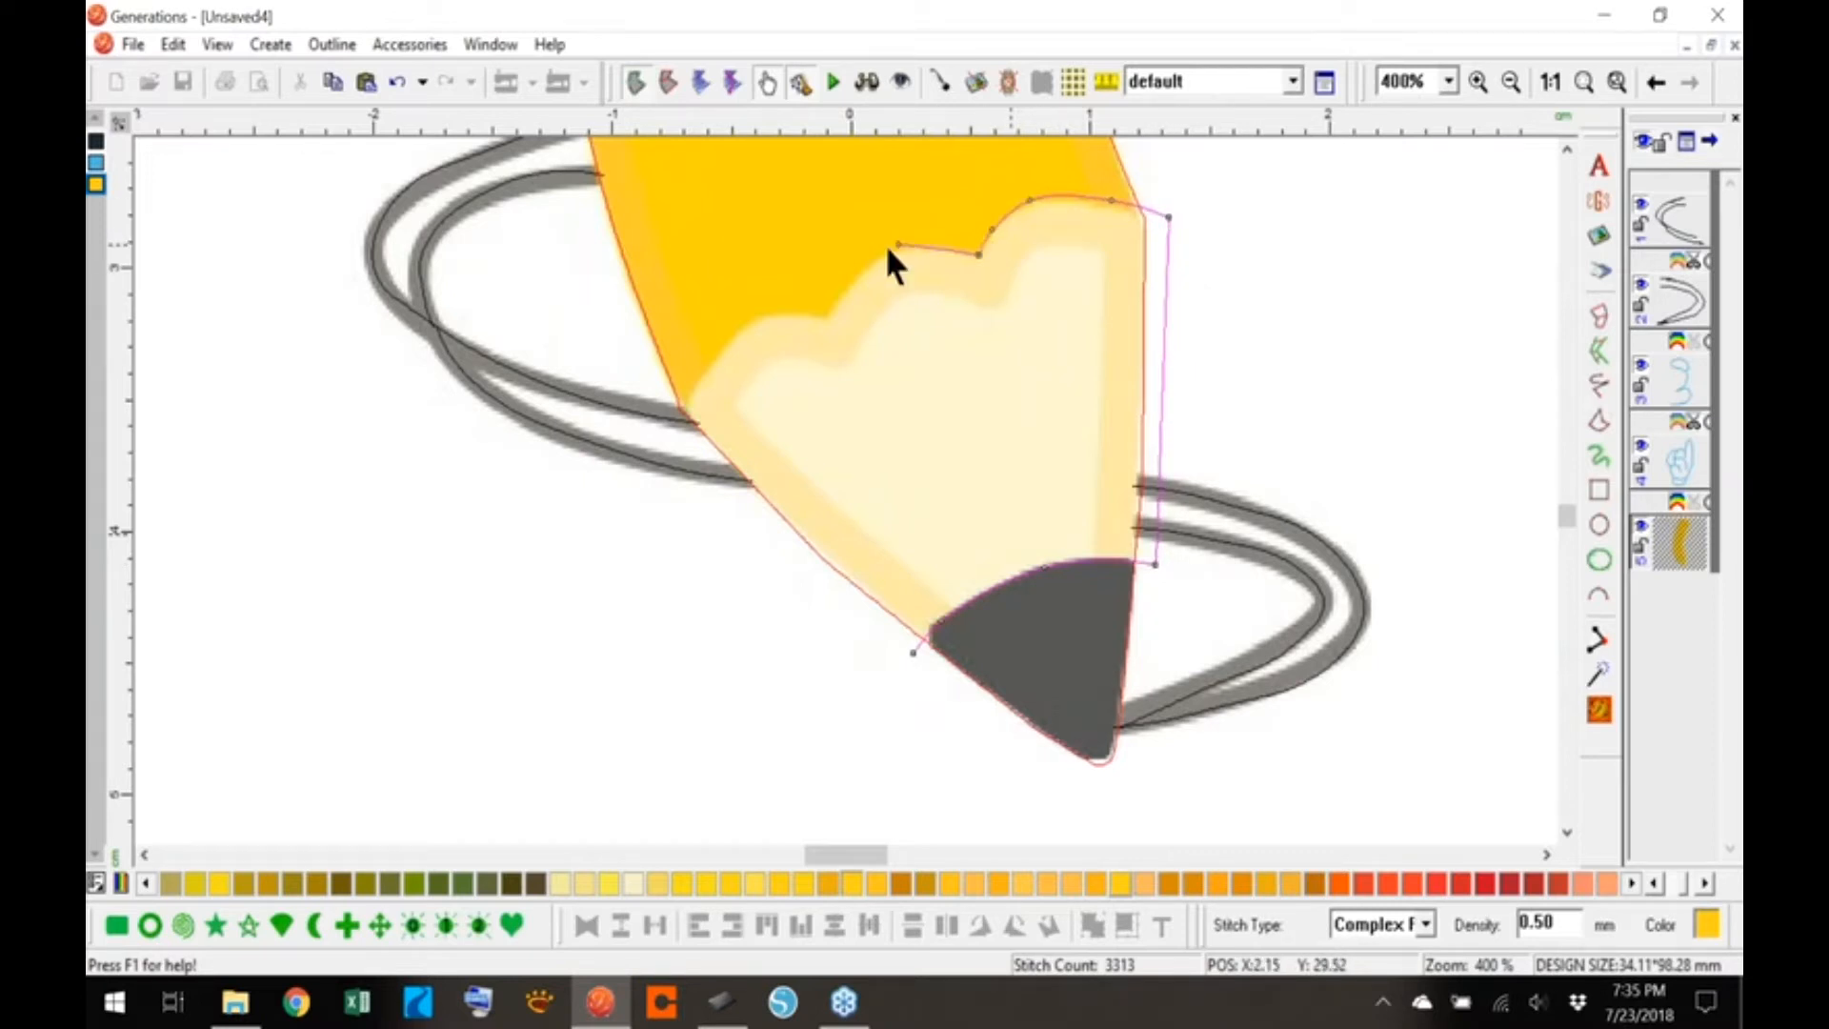
left_click(839, 291)
left_click(828, 317)
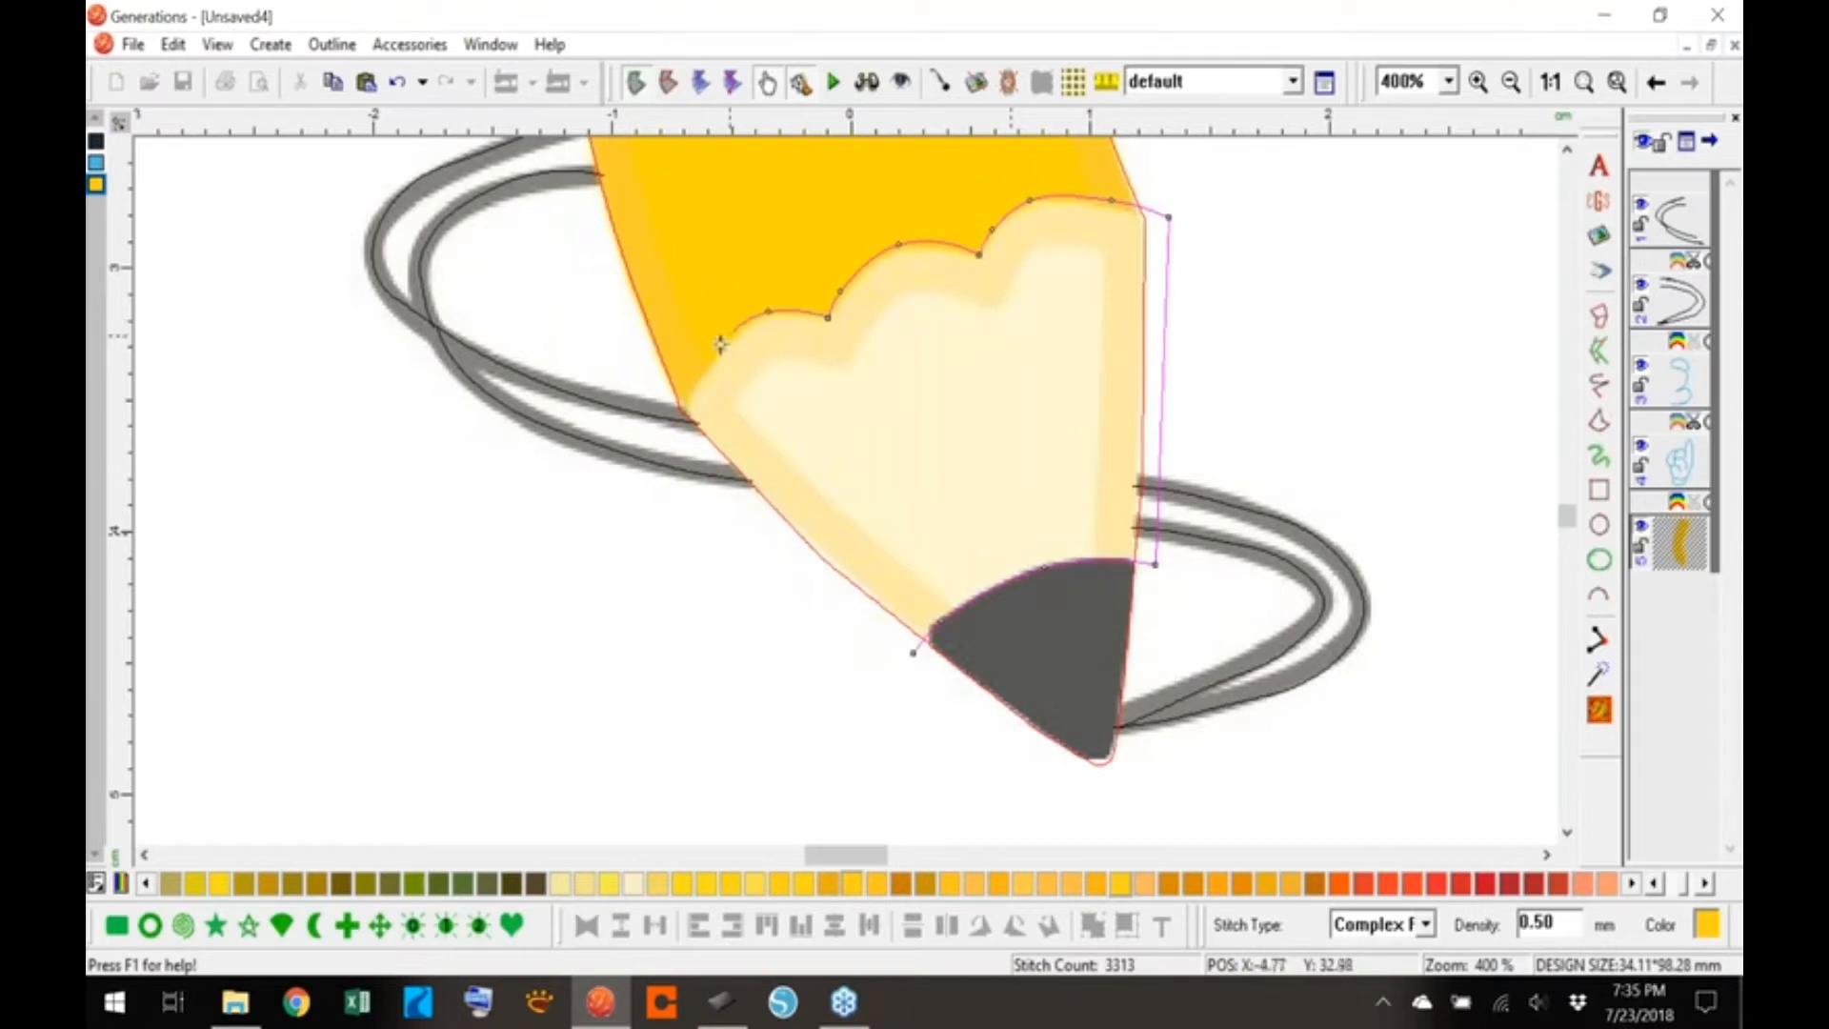
left_click(669, 436)
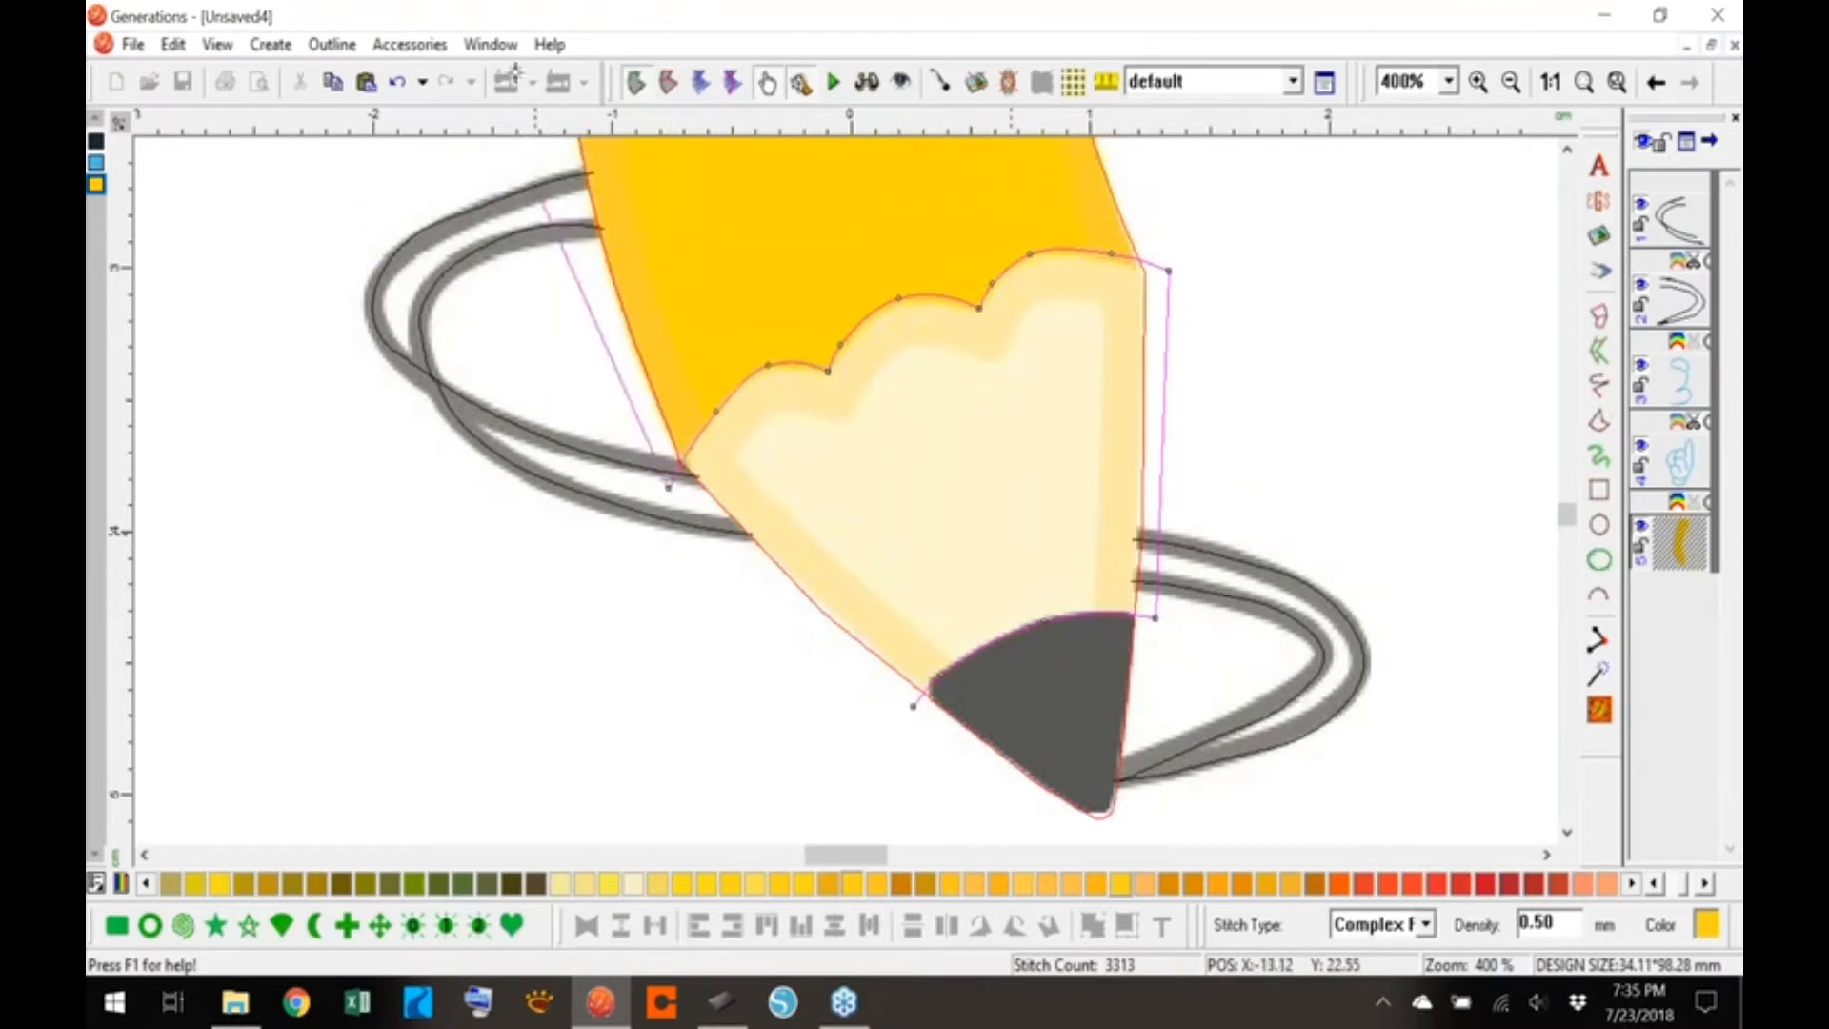
- Carry the dividing curve outside the body's left edge and across the border between the yellow body and the metal band
left_click(553, 273)
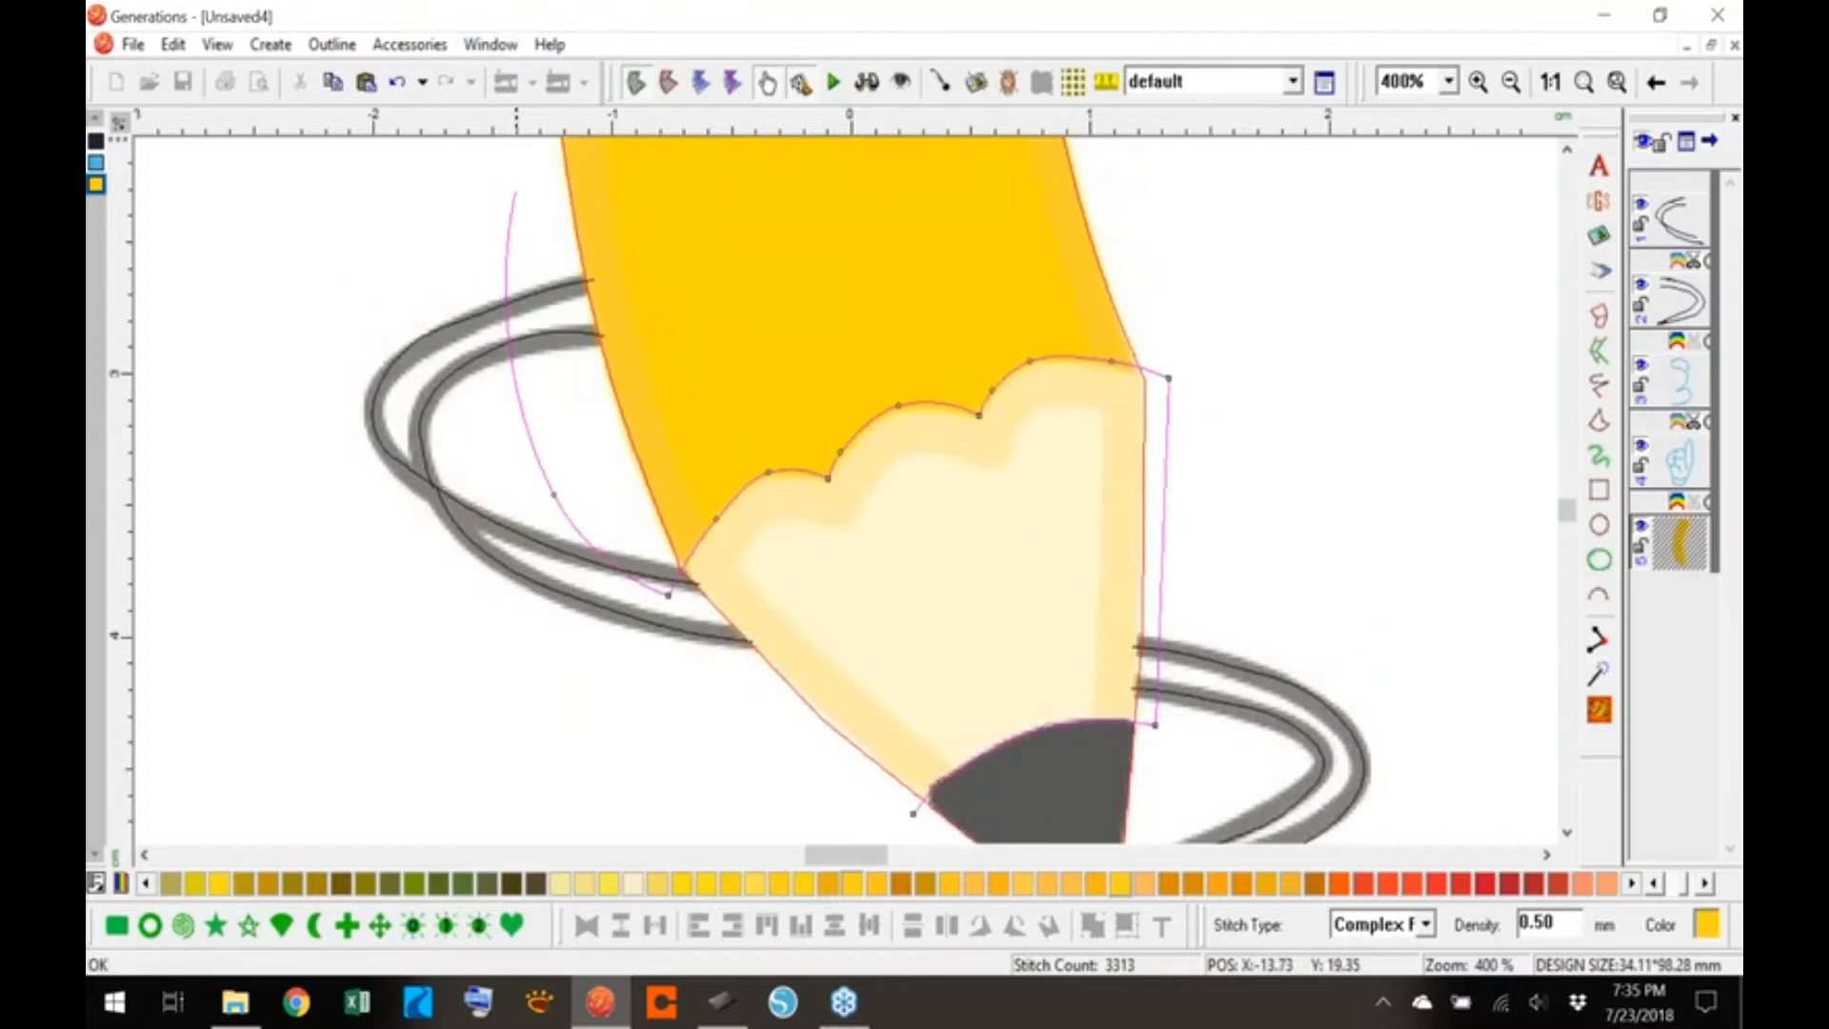
left_click(576, 635)
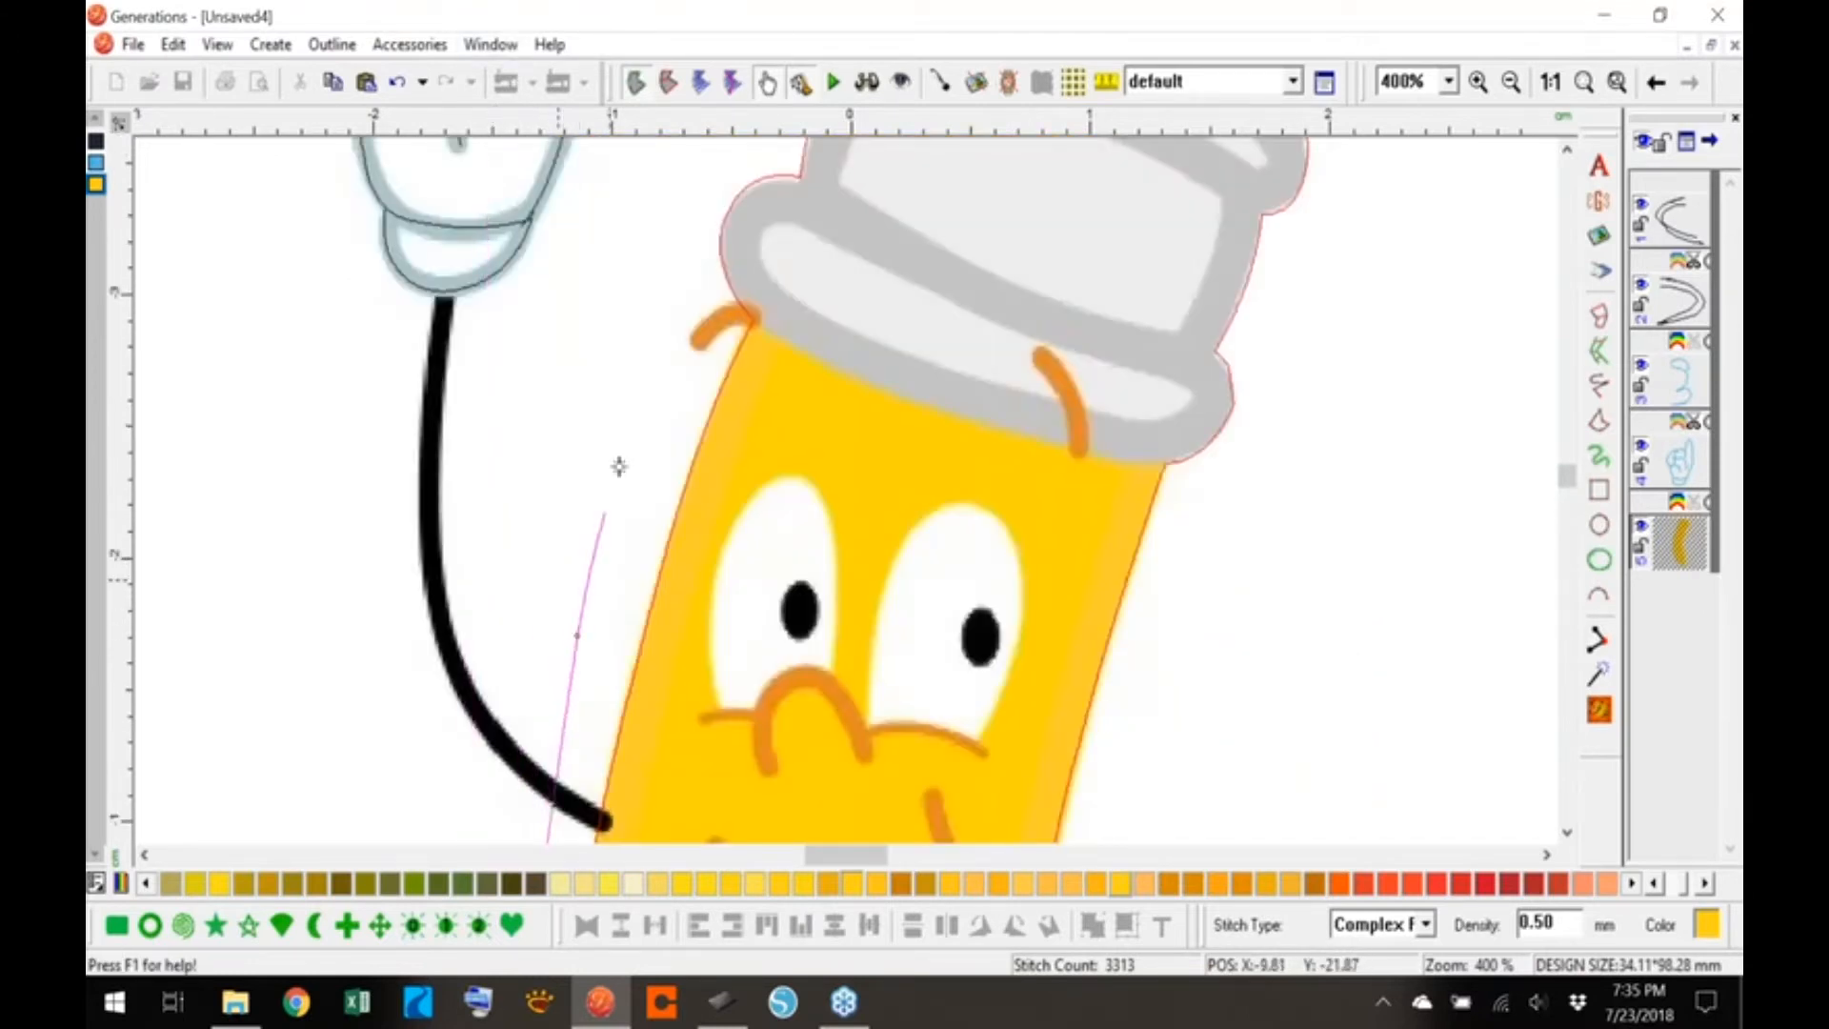
left_click(652, 377)
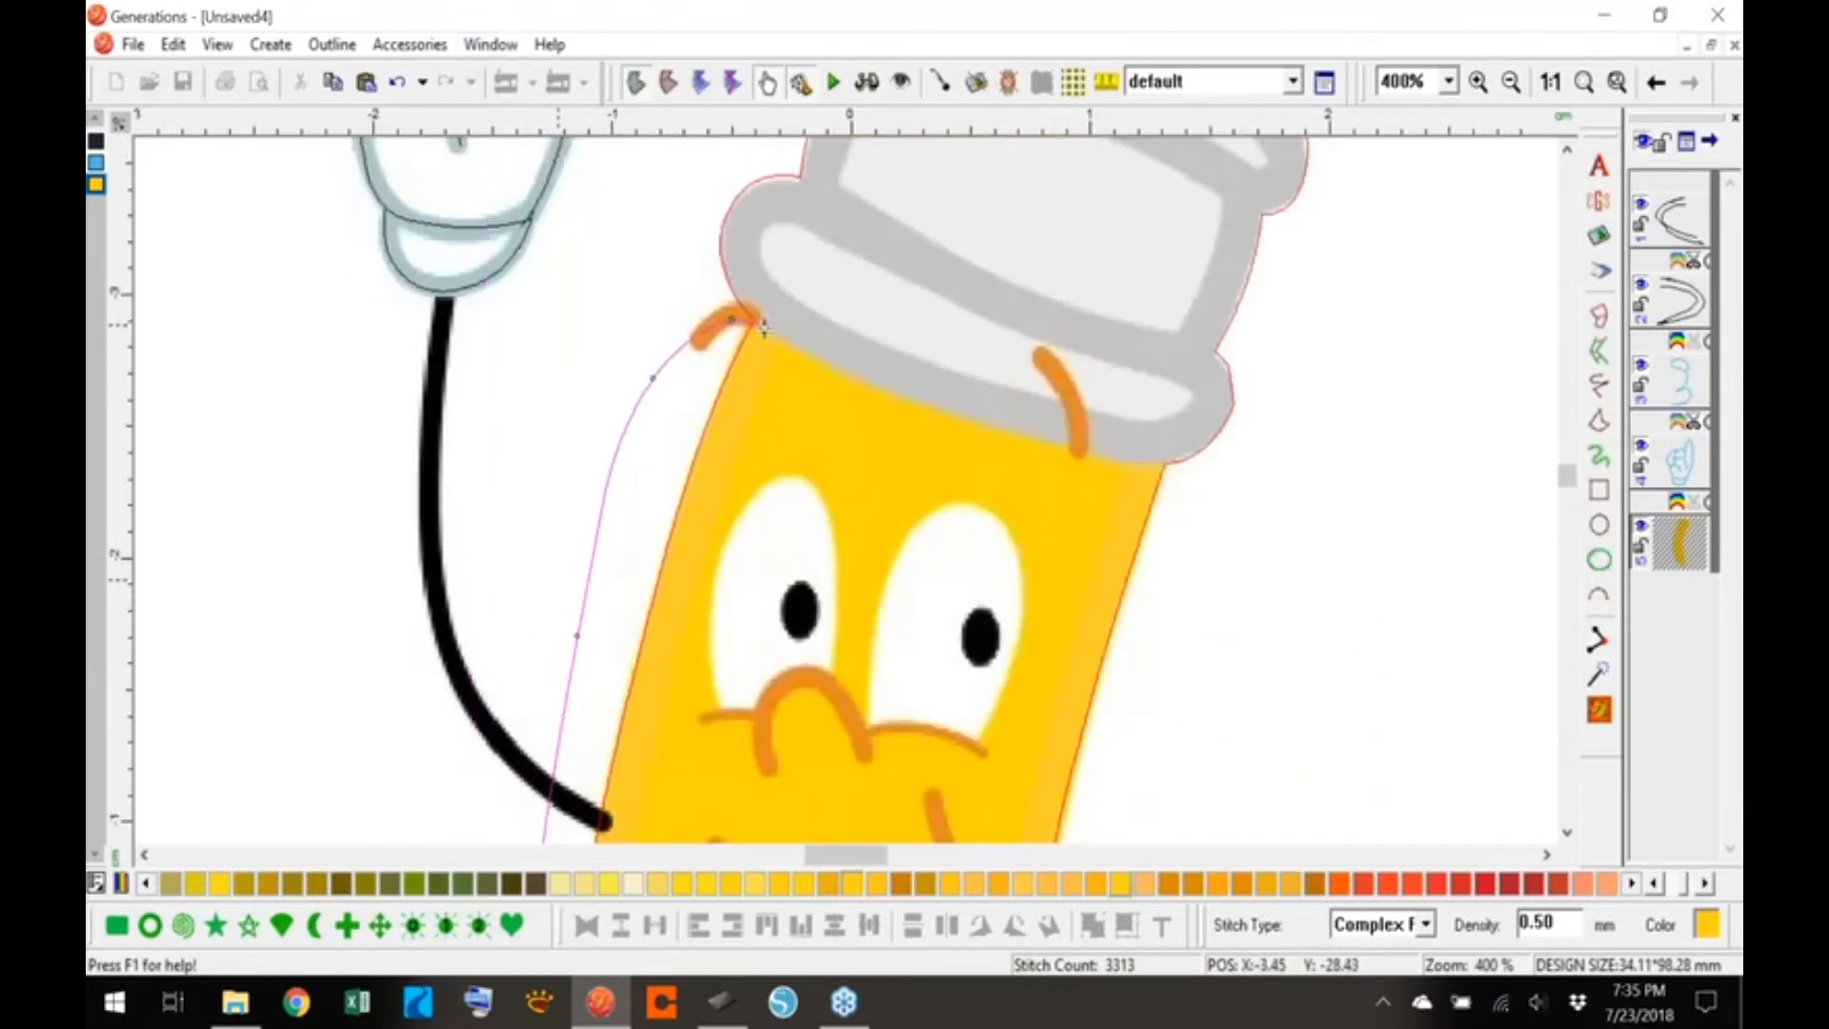
left_click(838, 372)
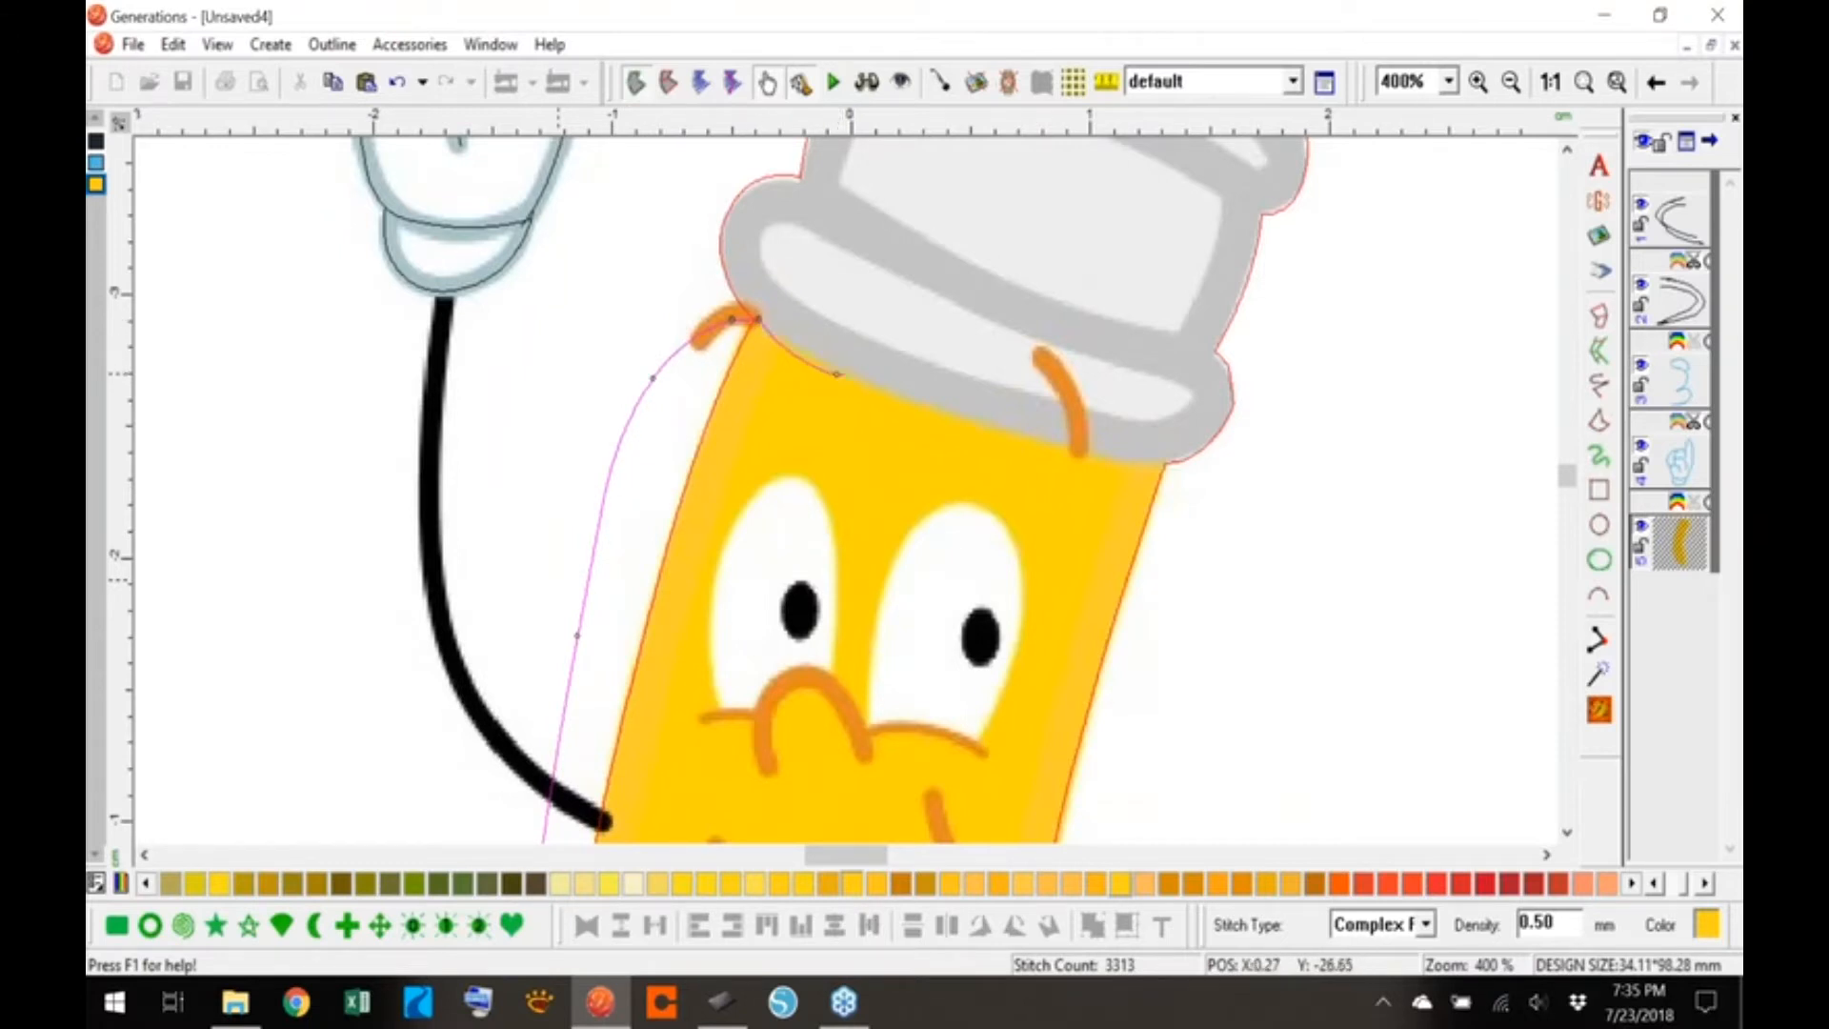
left_click(1096, 455)
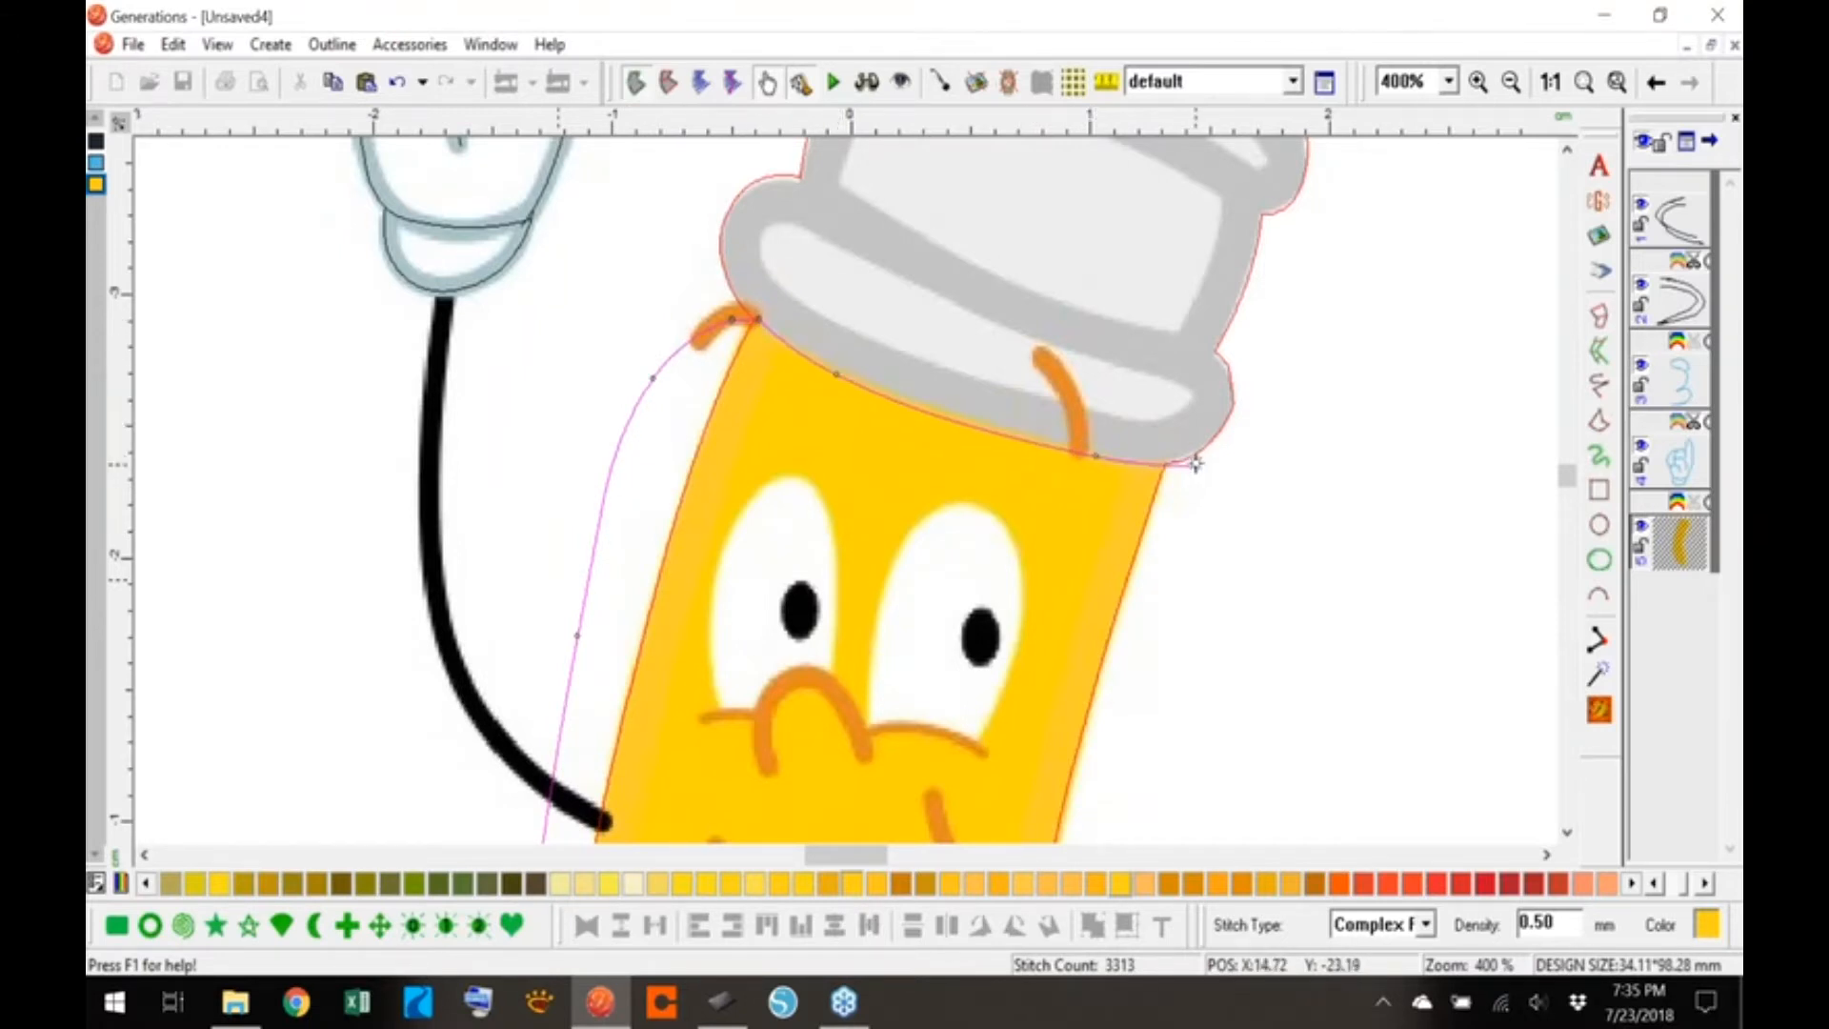
left_click(1272, 417)
left_click(1264, 348)
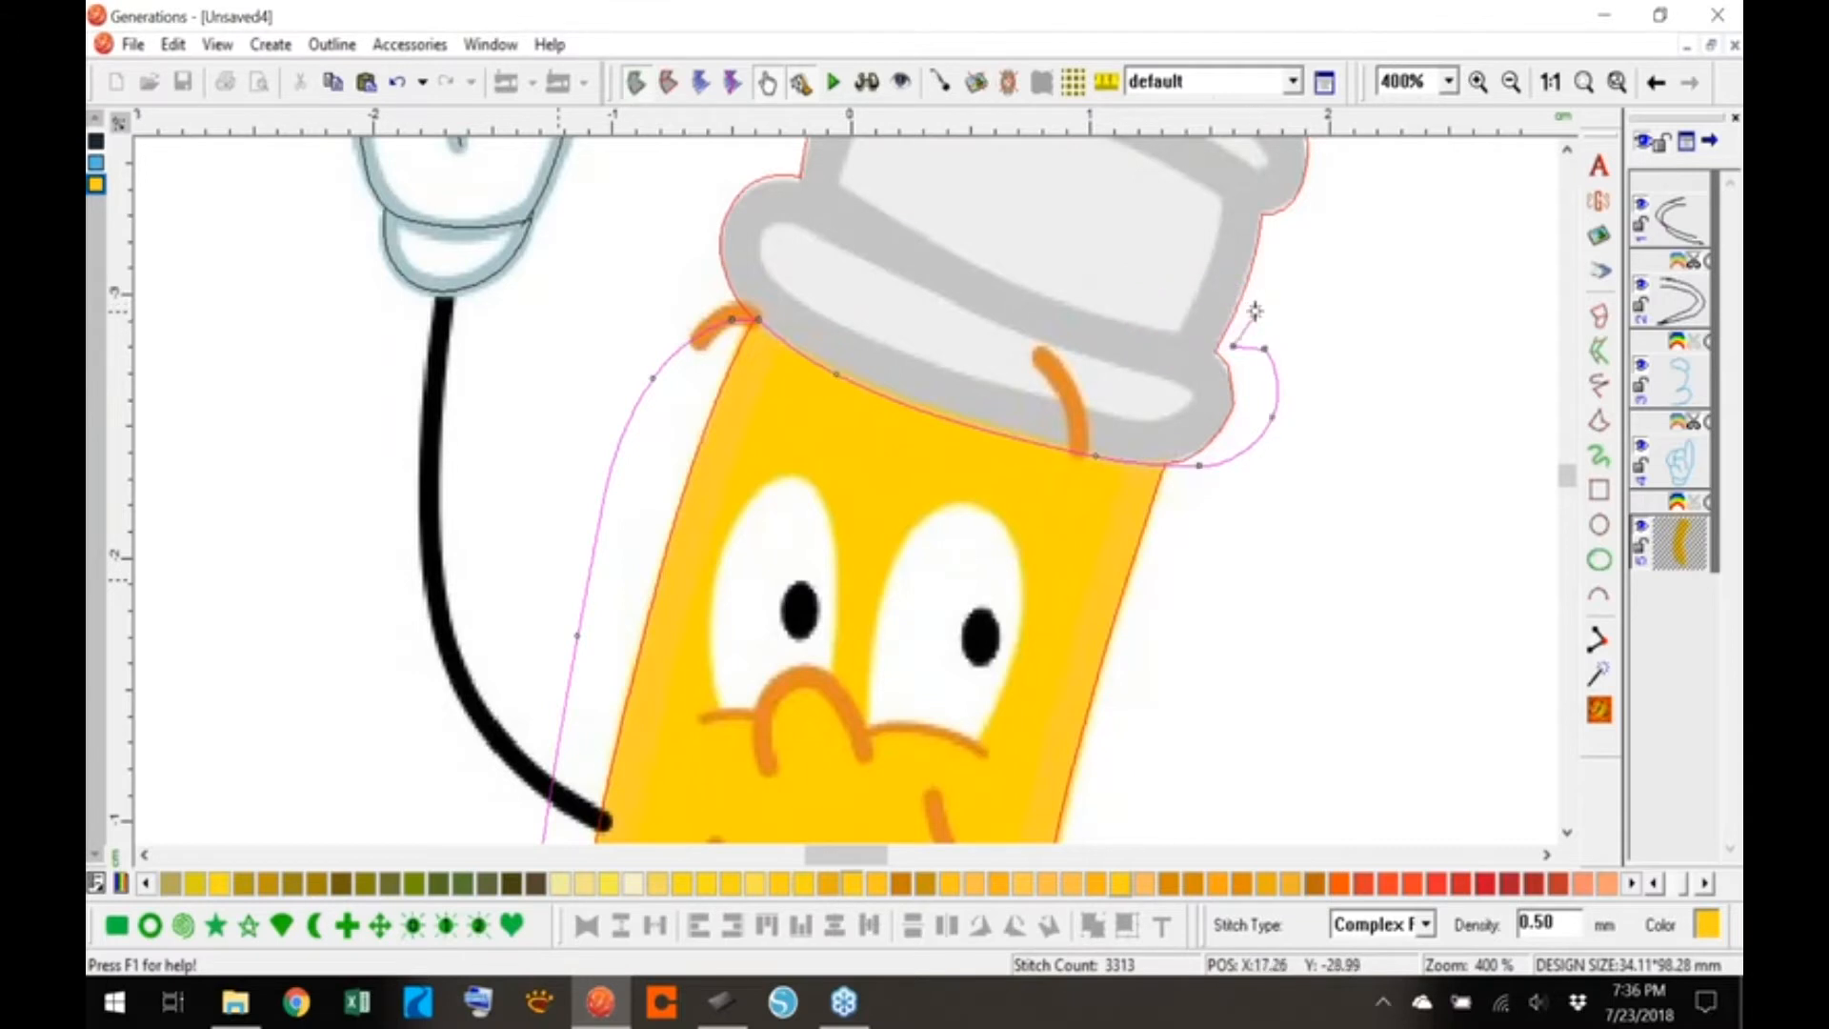
scroll(1335, 216, "up", 3)
left_click(1337, 472)
left_click(1307, 452)
left_click(1191, 361)
left_click(950, 288)
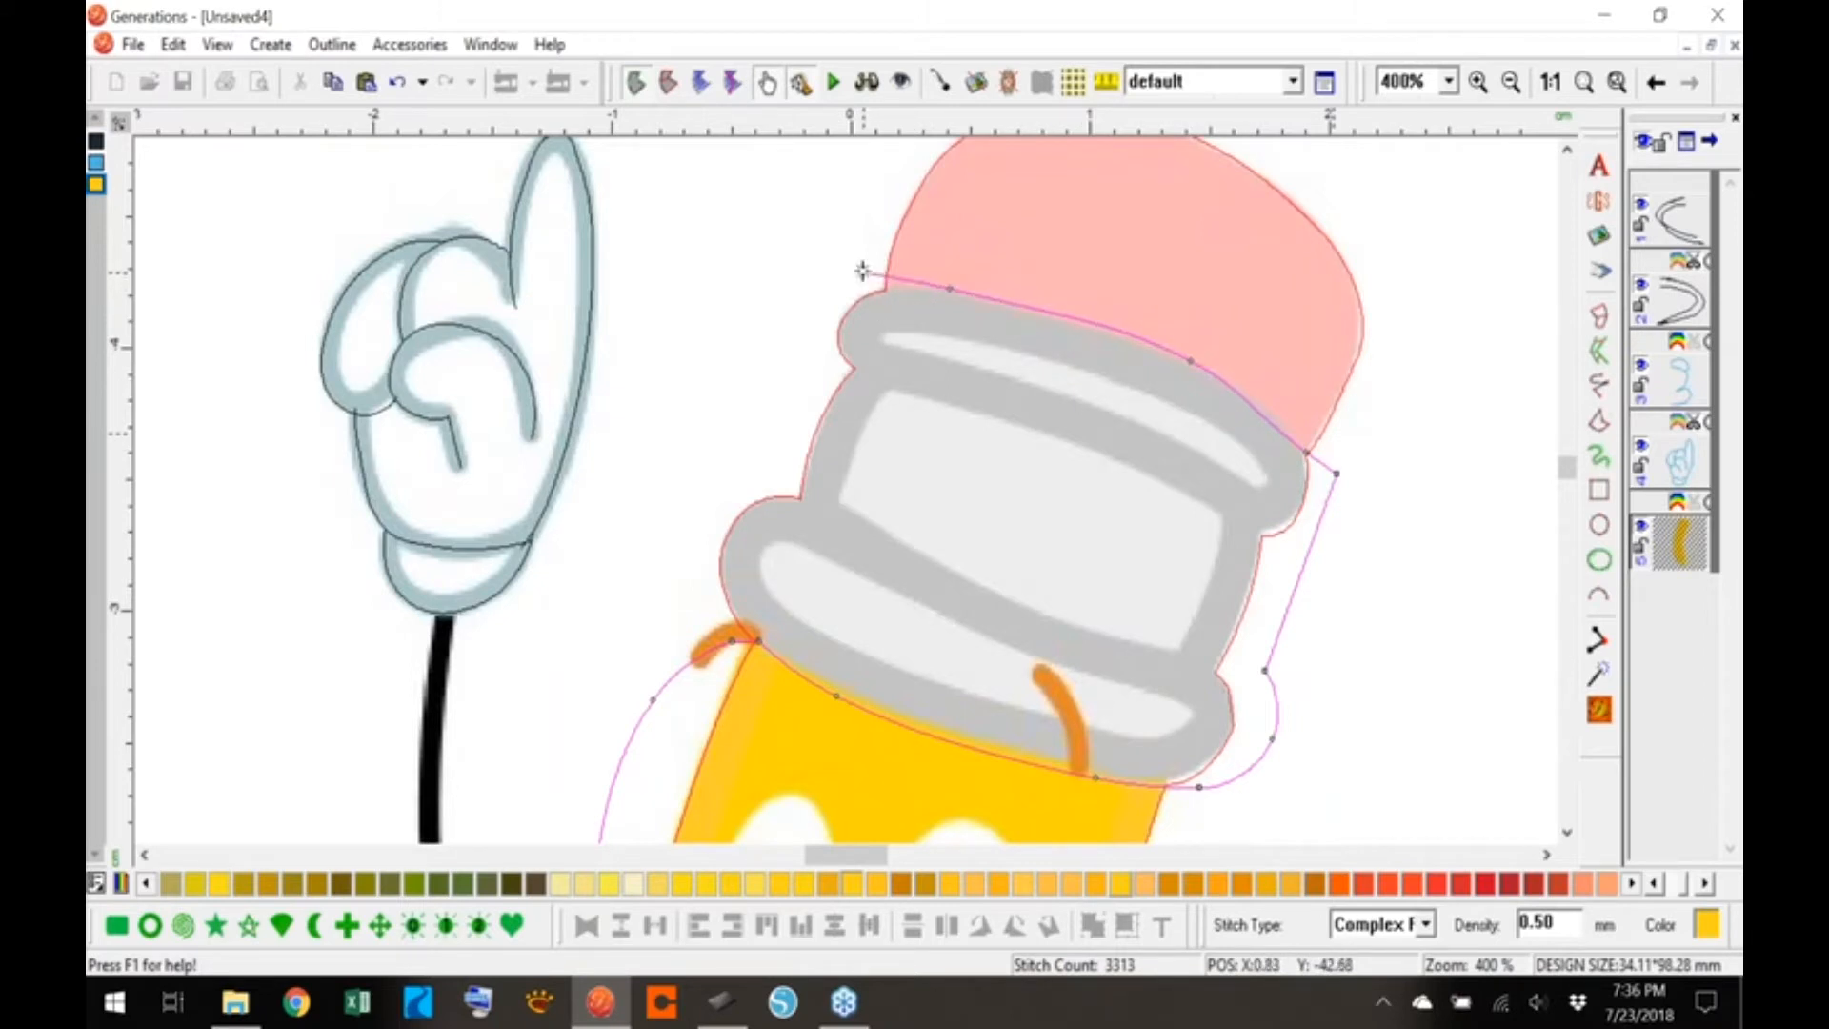
key("BackSpace")
key("BackSpace")
key("BackSpace")
key("BackSpace")
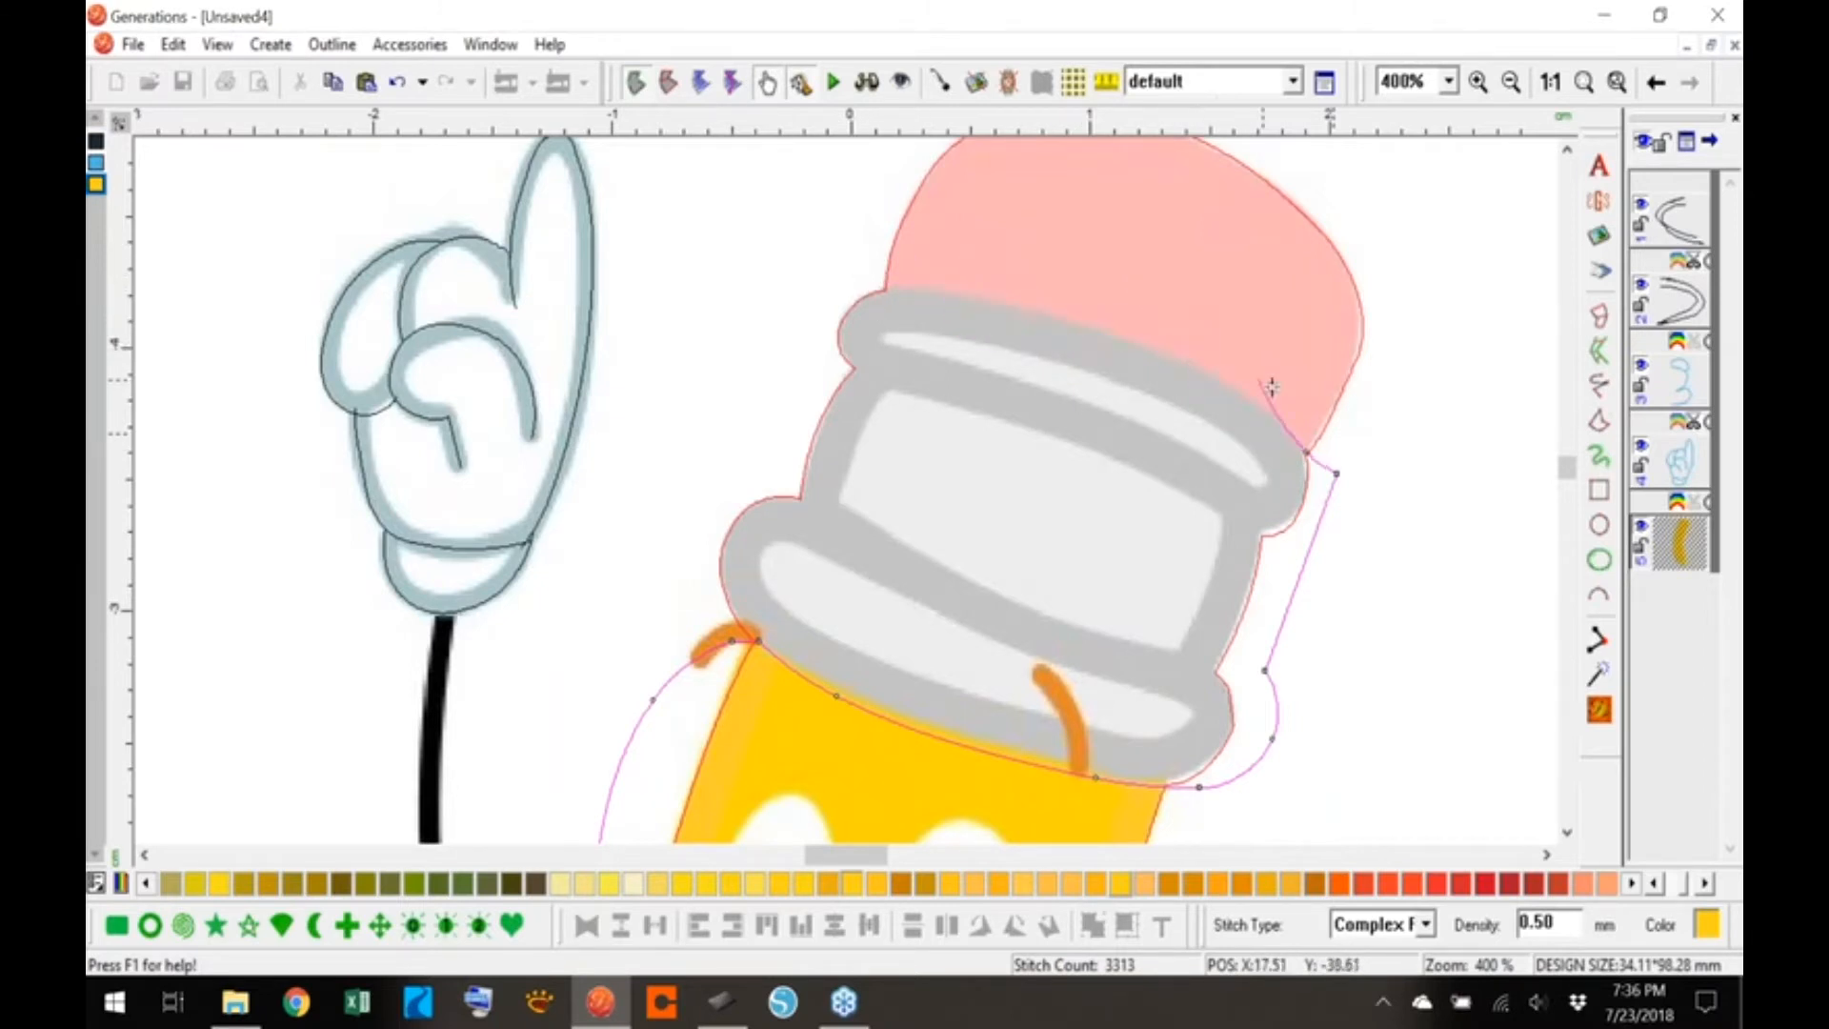
key("BackSpace")
key("BackSpace")
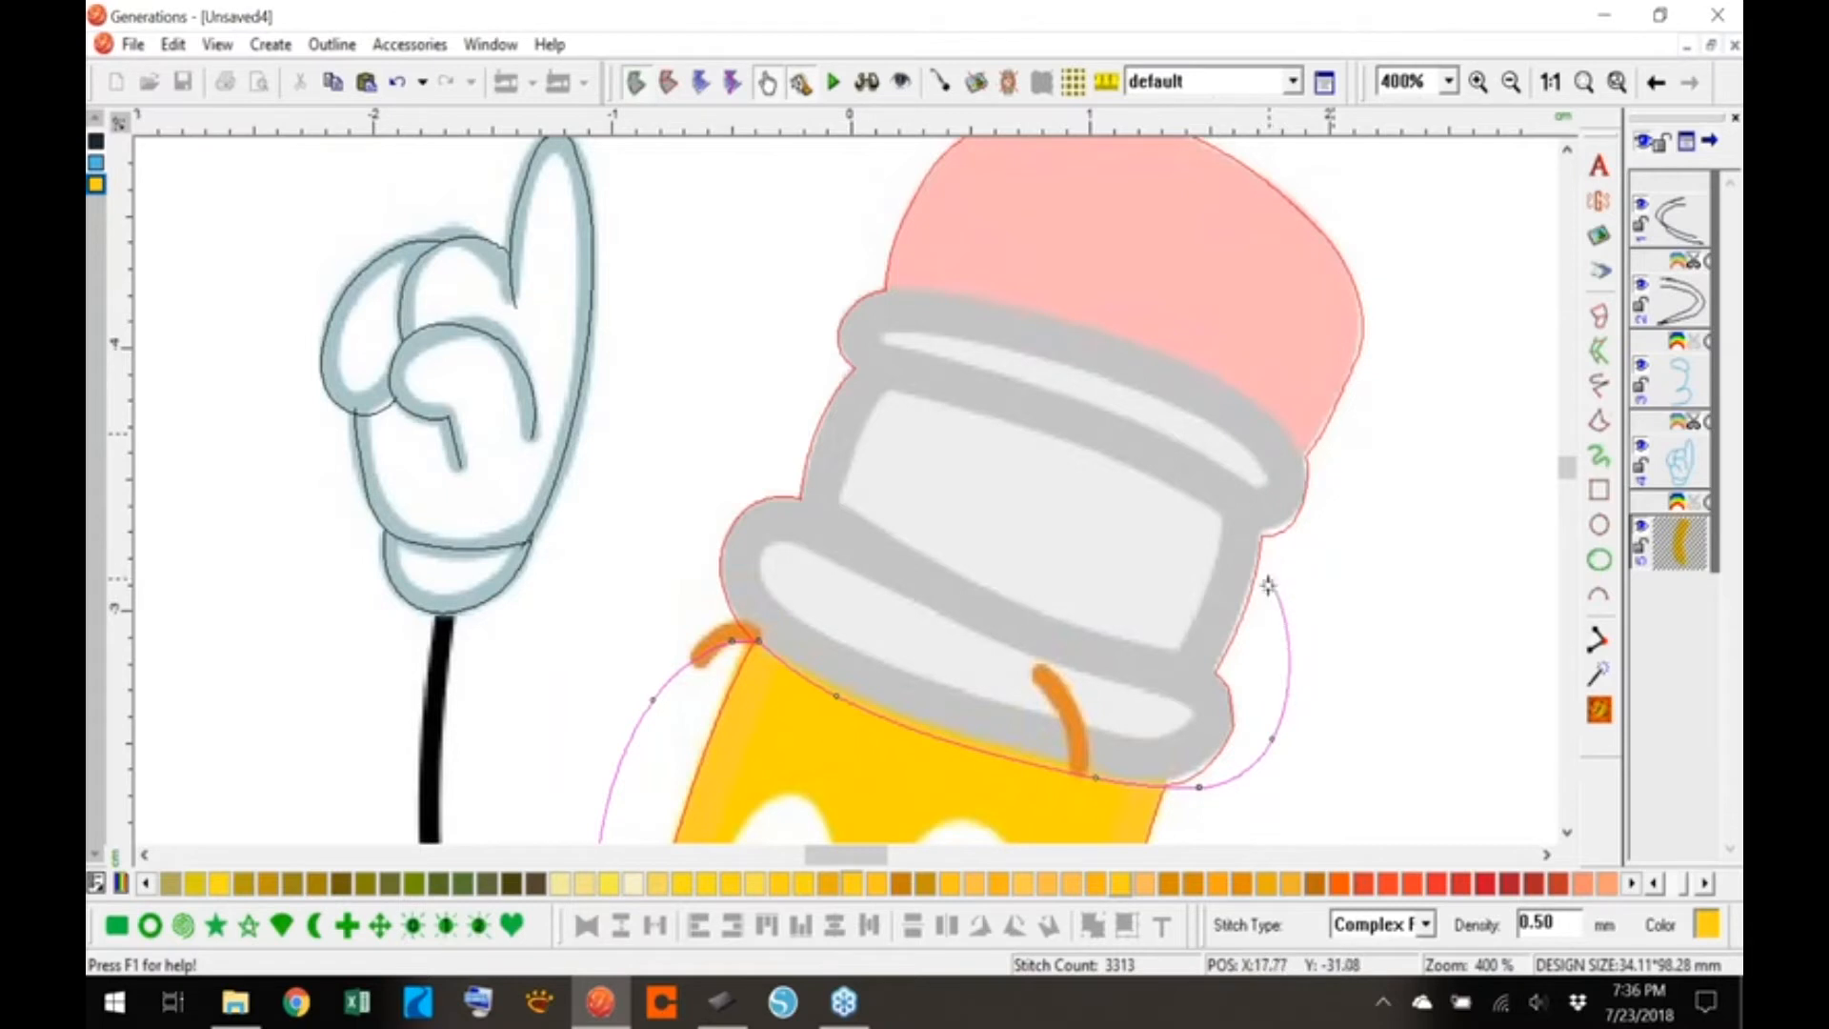
- Trace the dividing curve around the right end of the metal band's lower ring and back along its upper edge
left_click(1254, 760)
left_click(1261, 686)
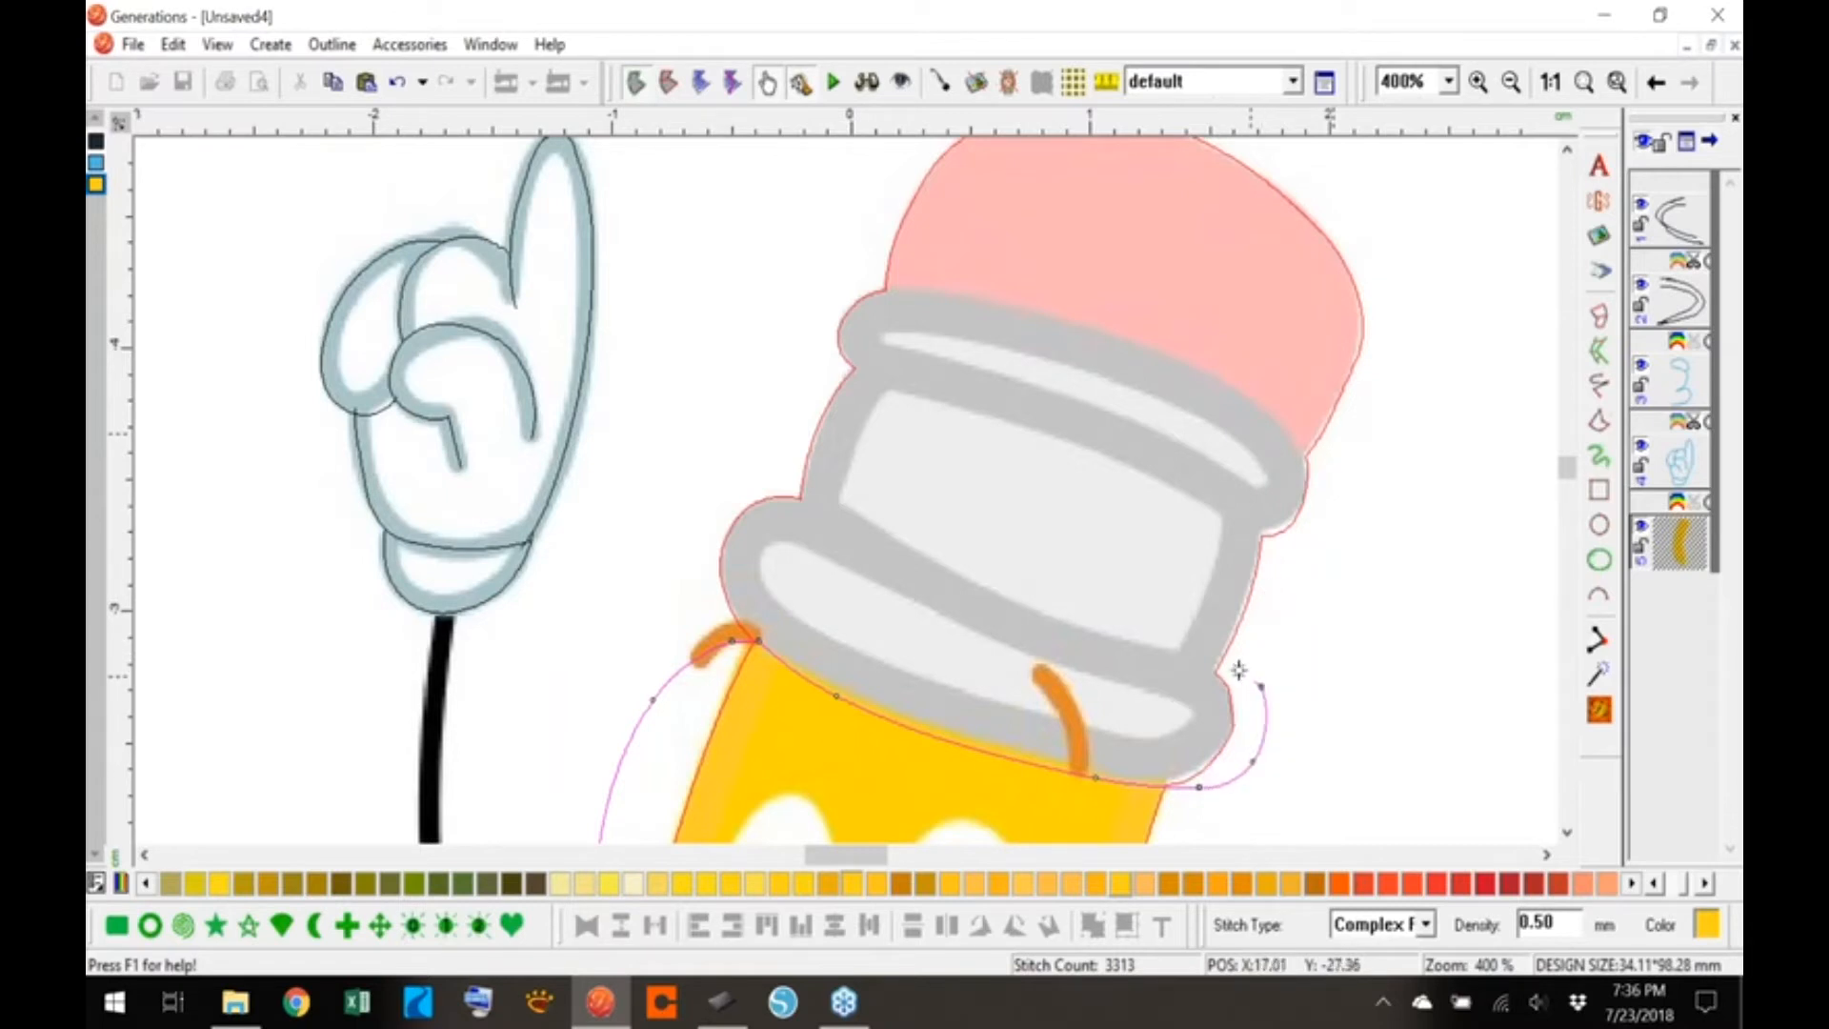
left_click(1219, 675)
left_click(1054, 626)
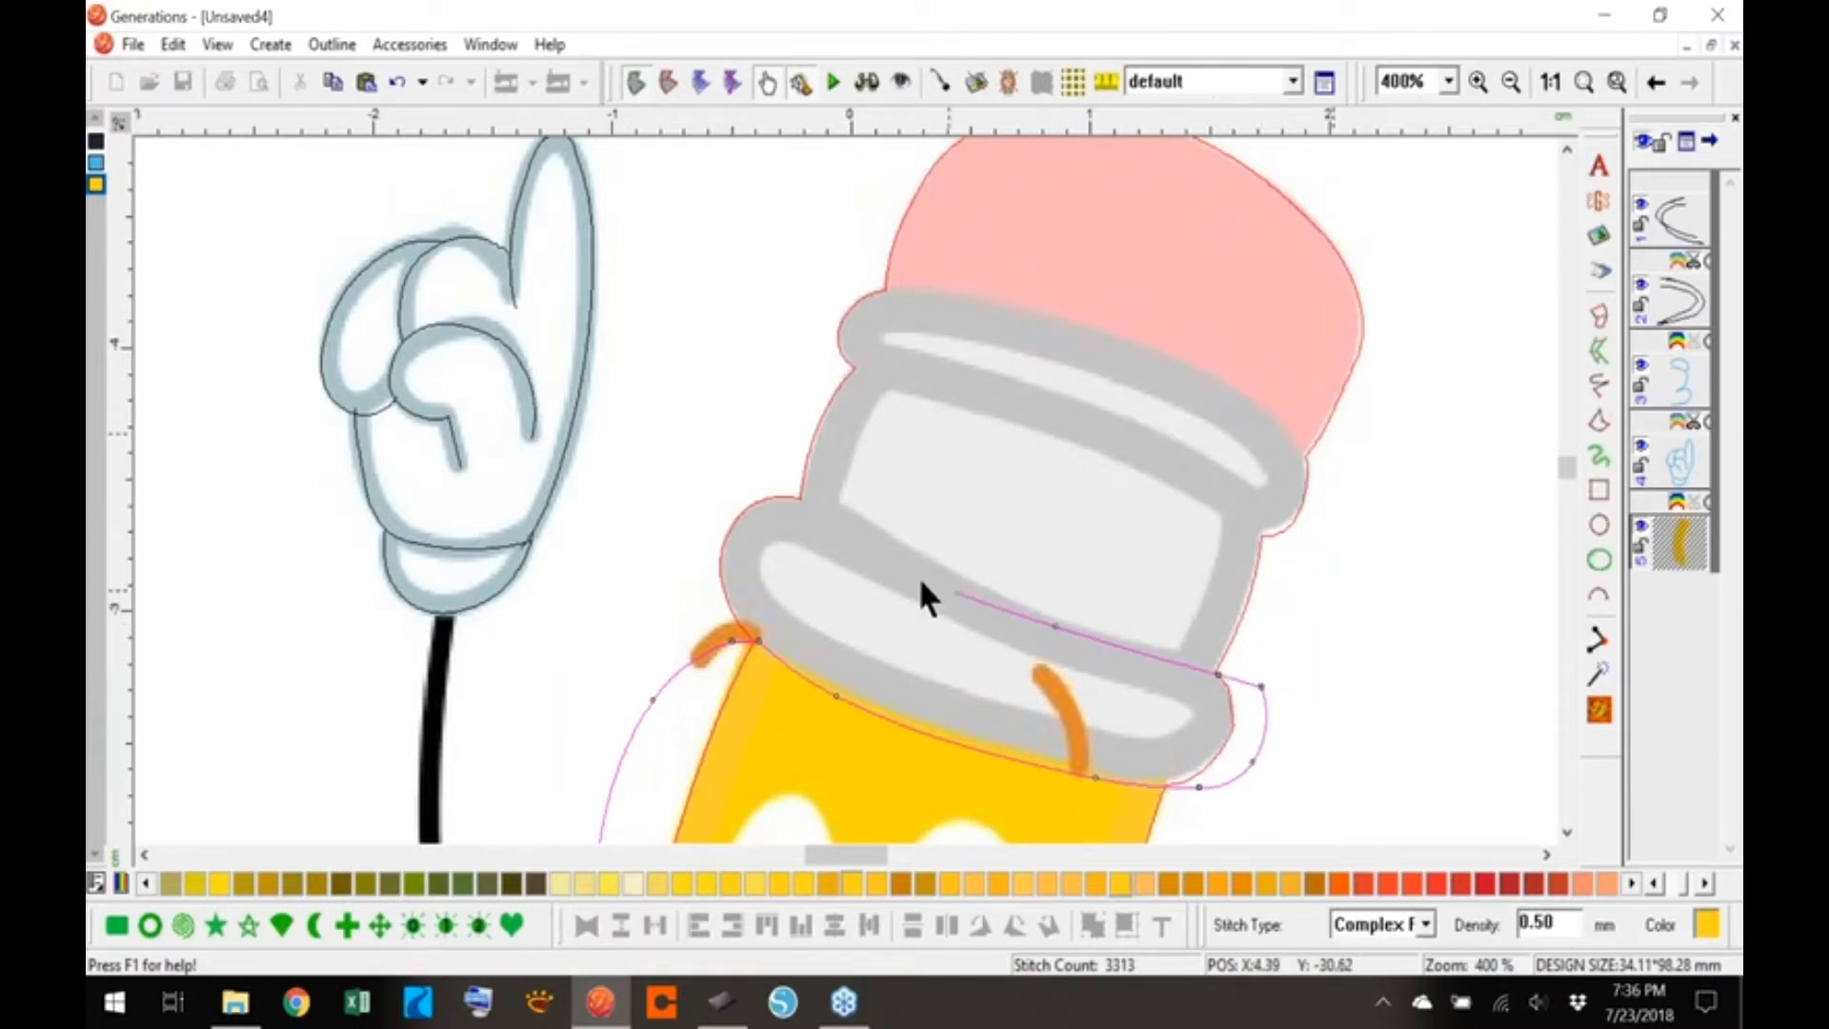
left_click(846, 527)
left_click(798, 496)
- Route the dividing curve outside the band's left edge and along the lower edge of the upper ring
left_click(747, 395)
left_click(829, 361)
left_click(868, 369)
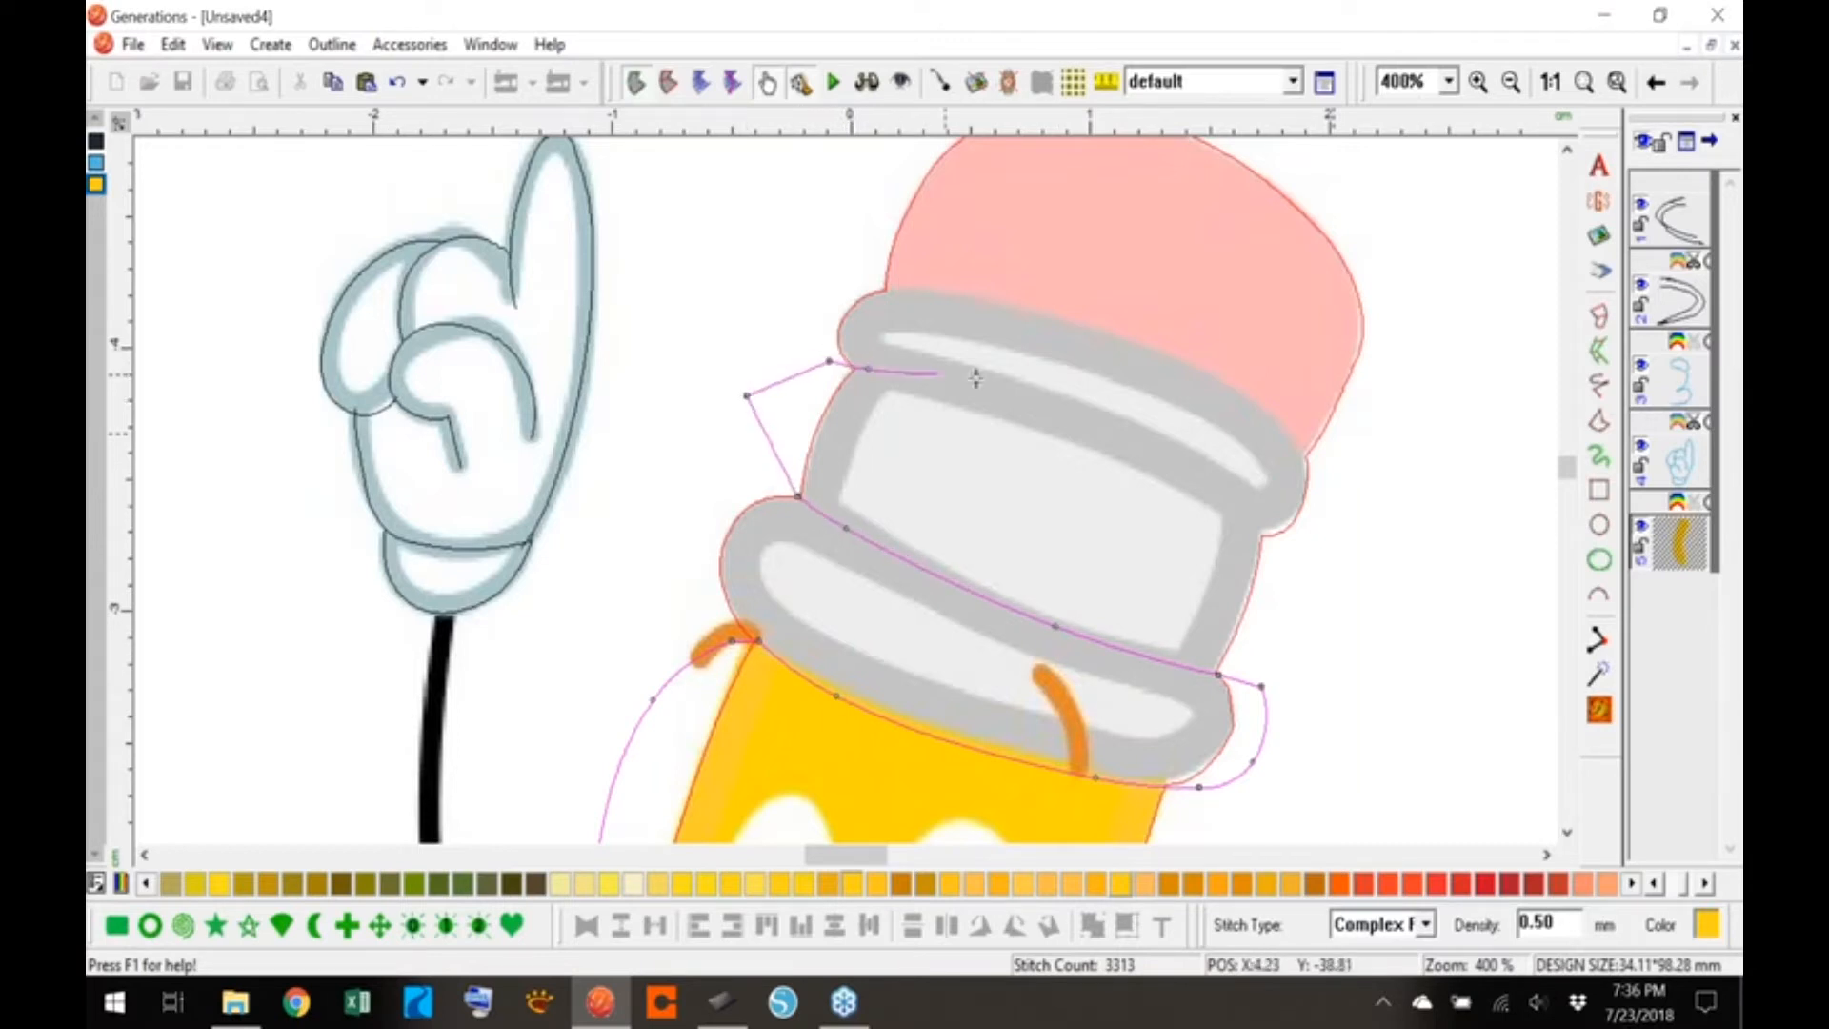
key("BackSpace")
left_click(962, 415)
left_click(1178, 486)
key("BackSpace")
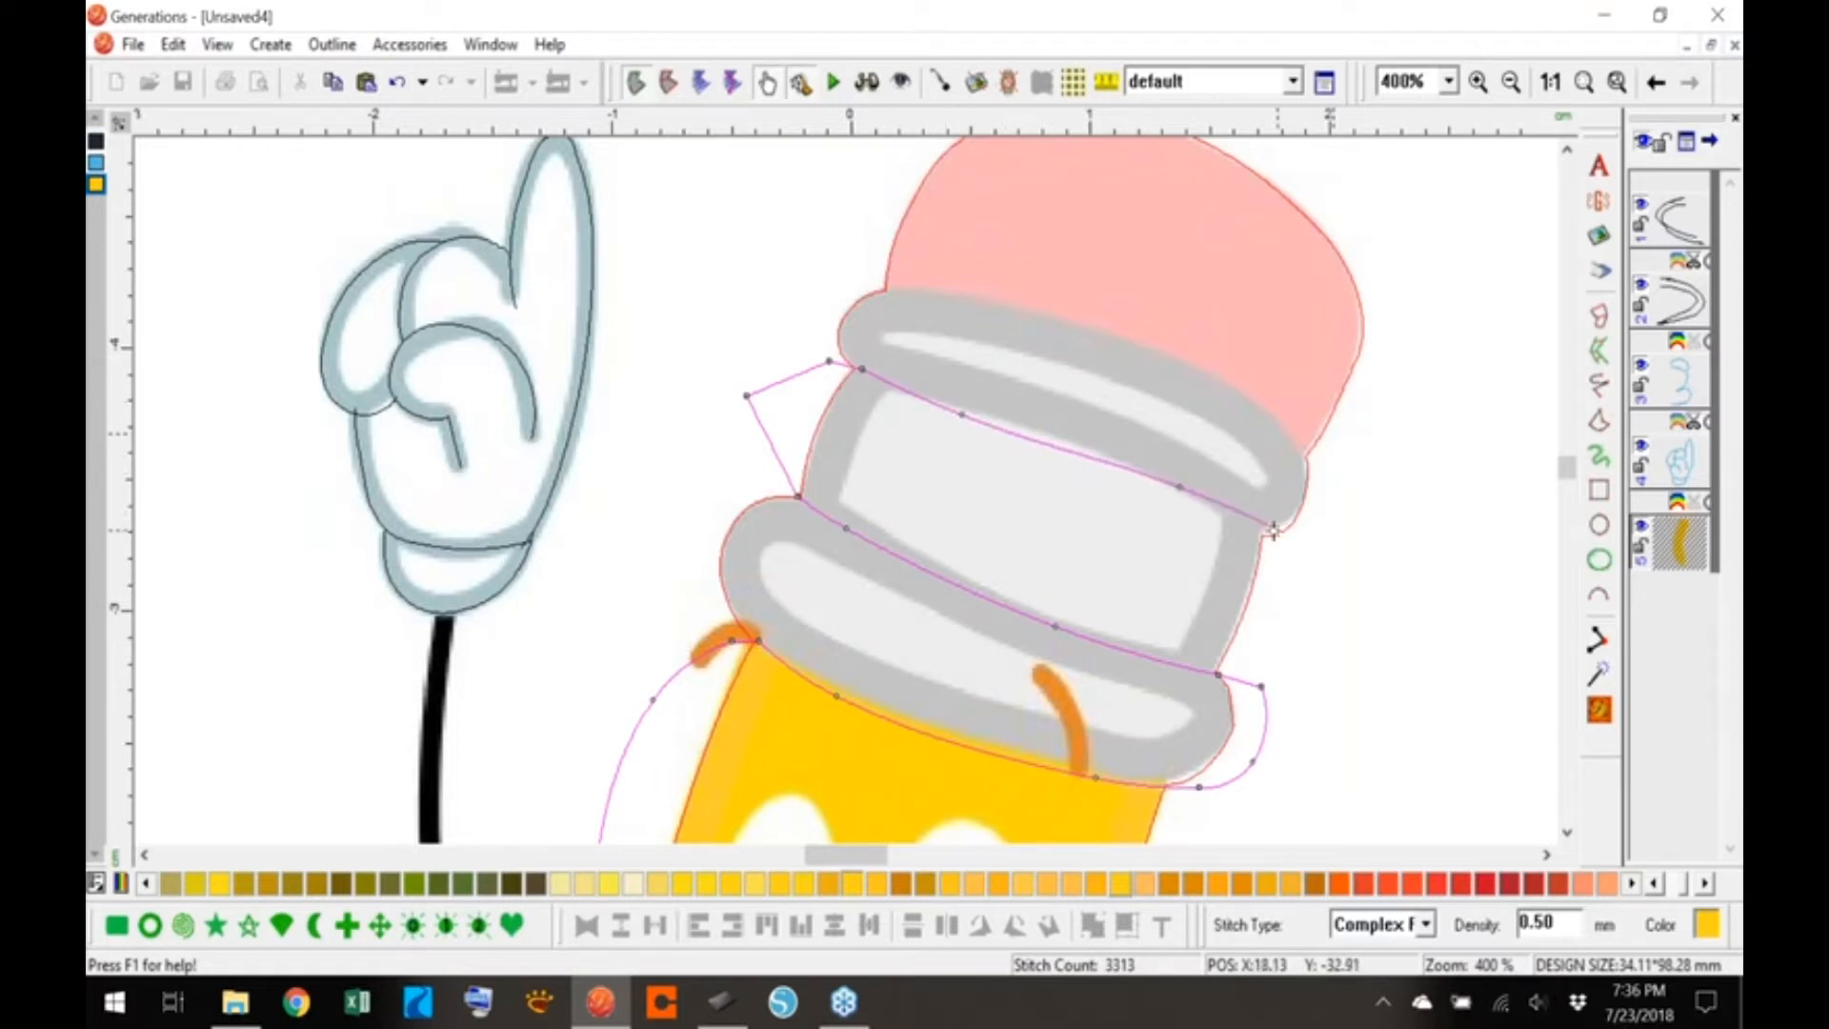
left_click(1219, 527)
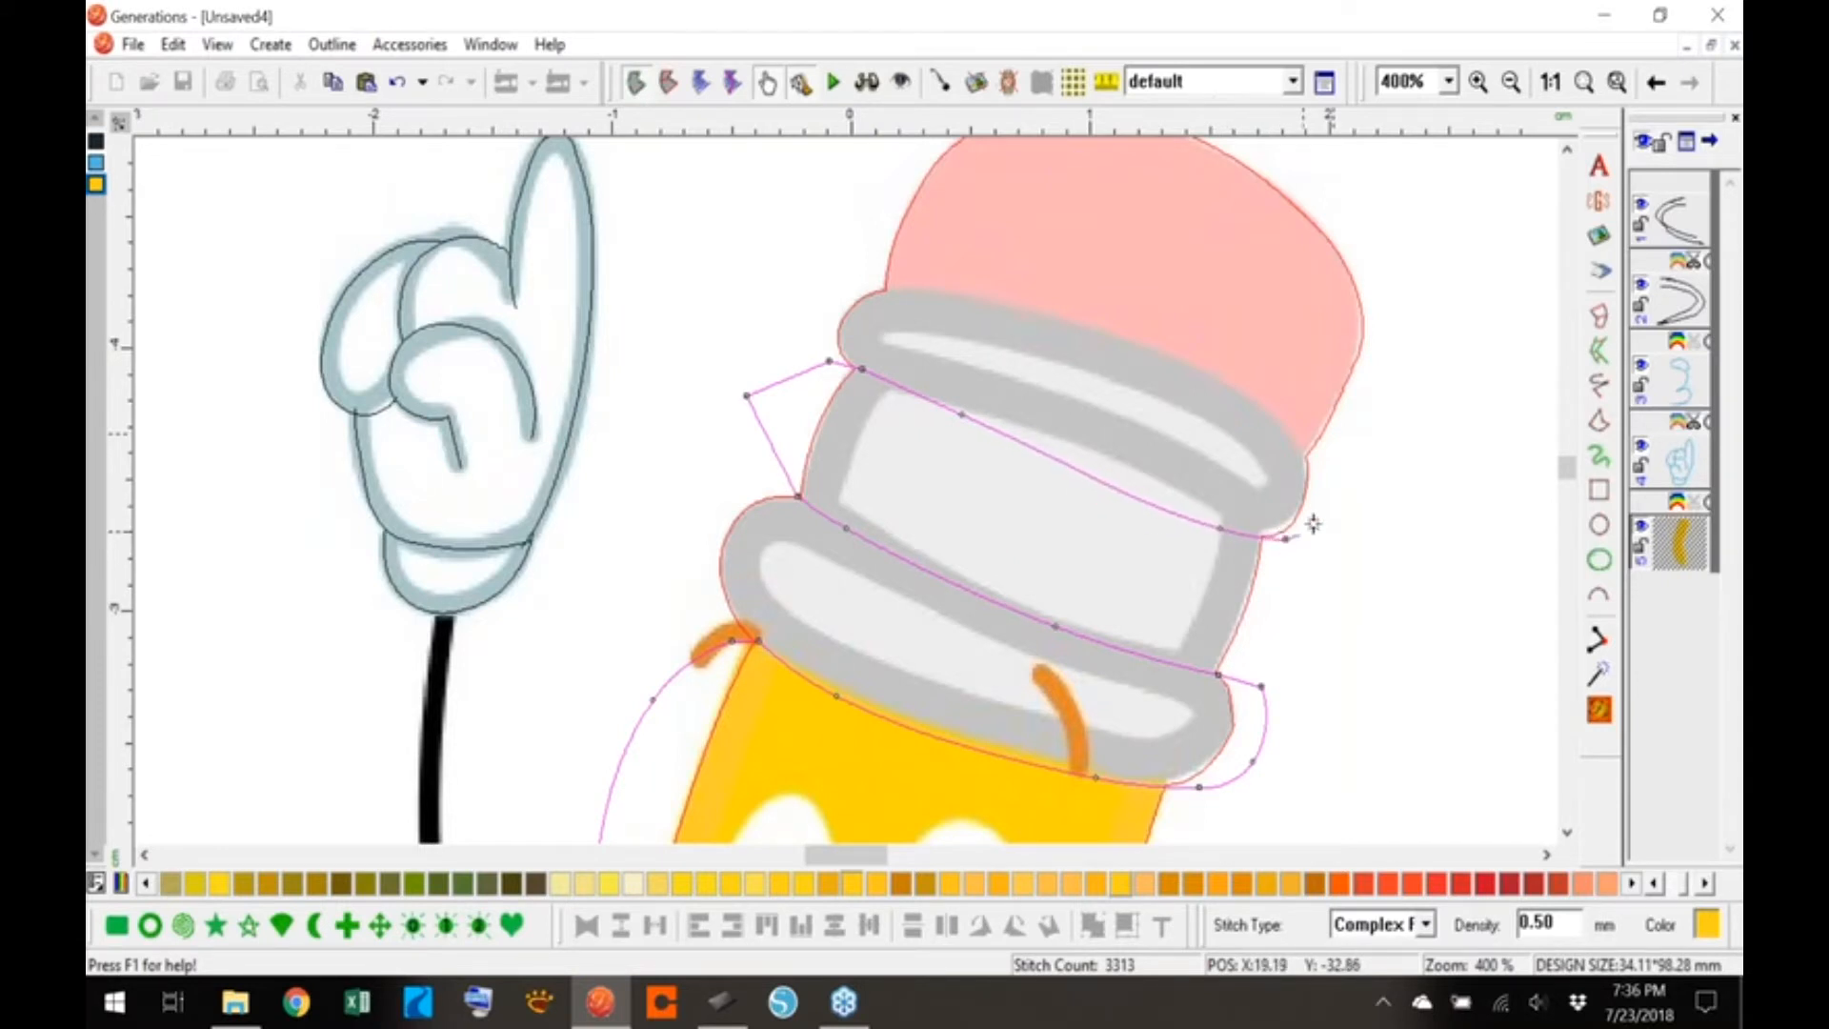
- Trace around the upper ring's right end and along the eraser border, then finish the curve to divide the body
left_click(1330, 464)
left_click(1308, 456)
left_click(949, 287)
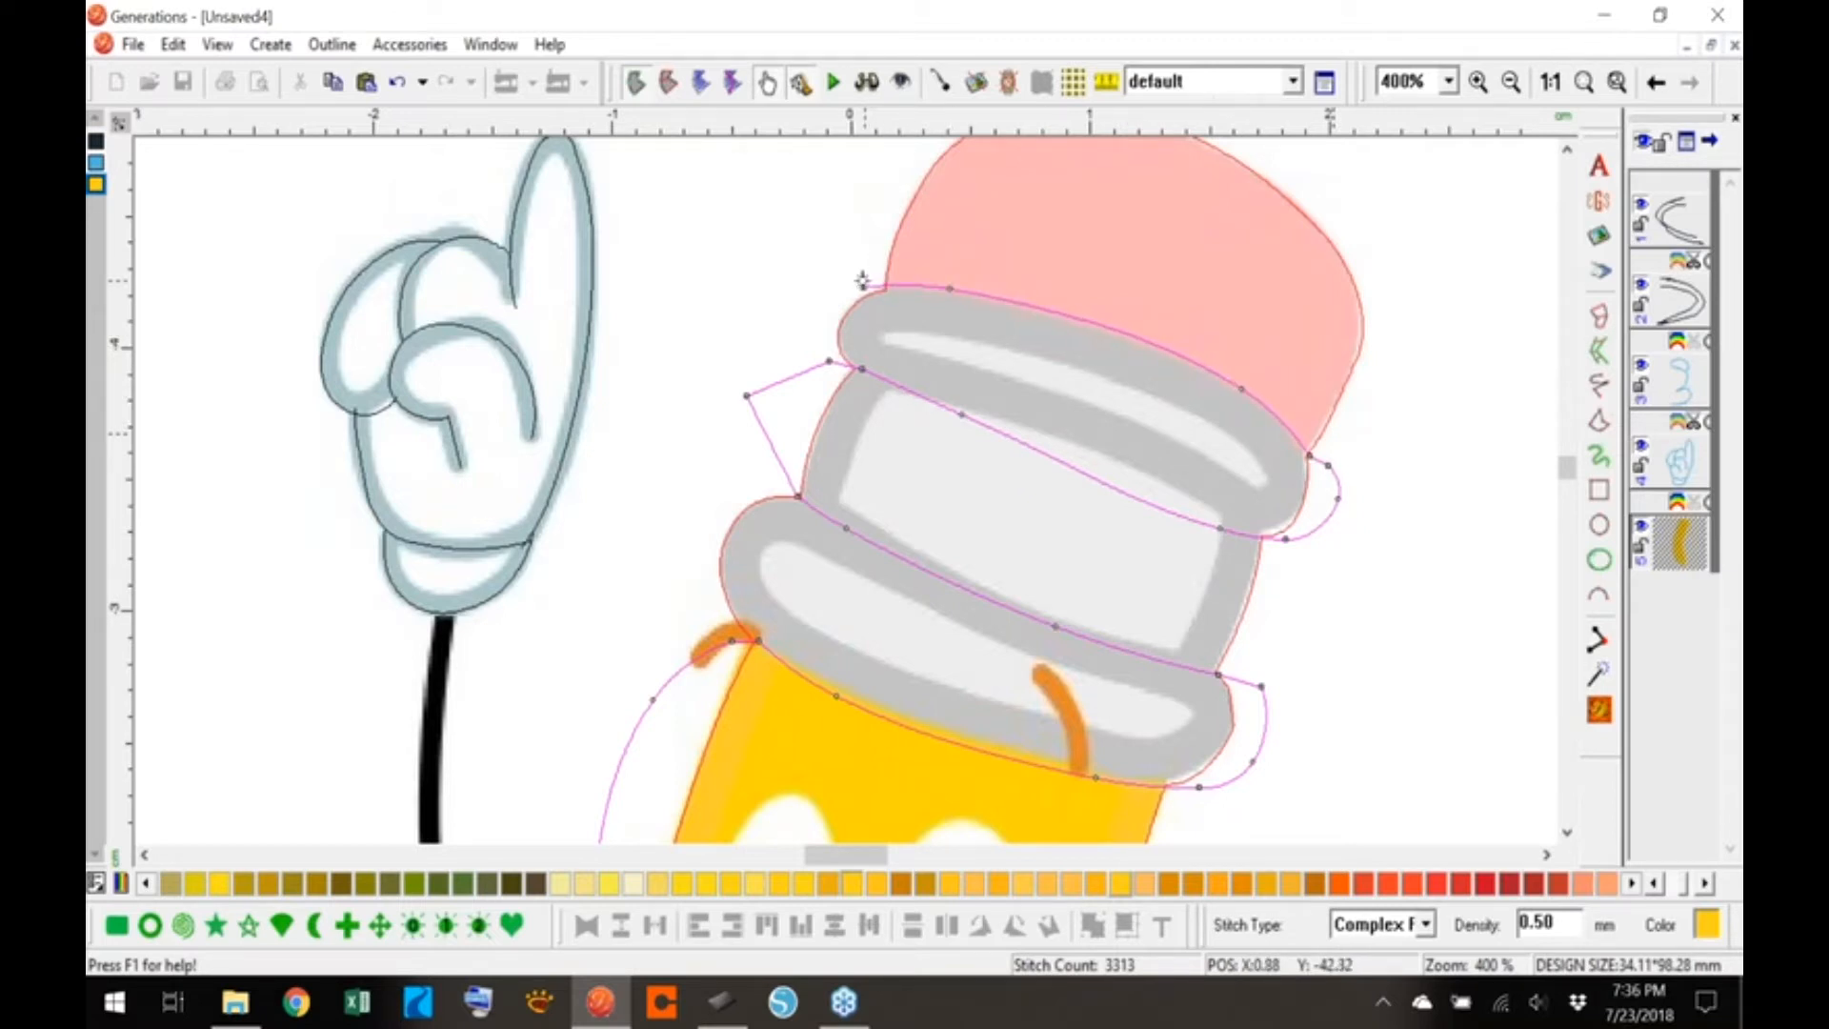
right_click(865, 285)
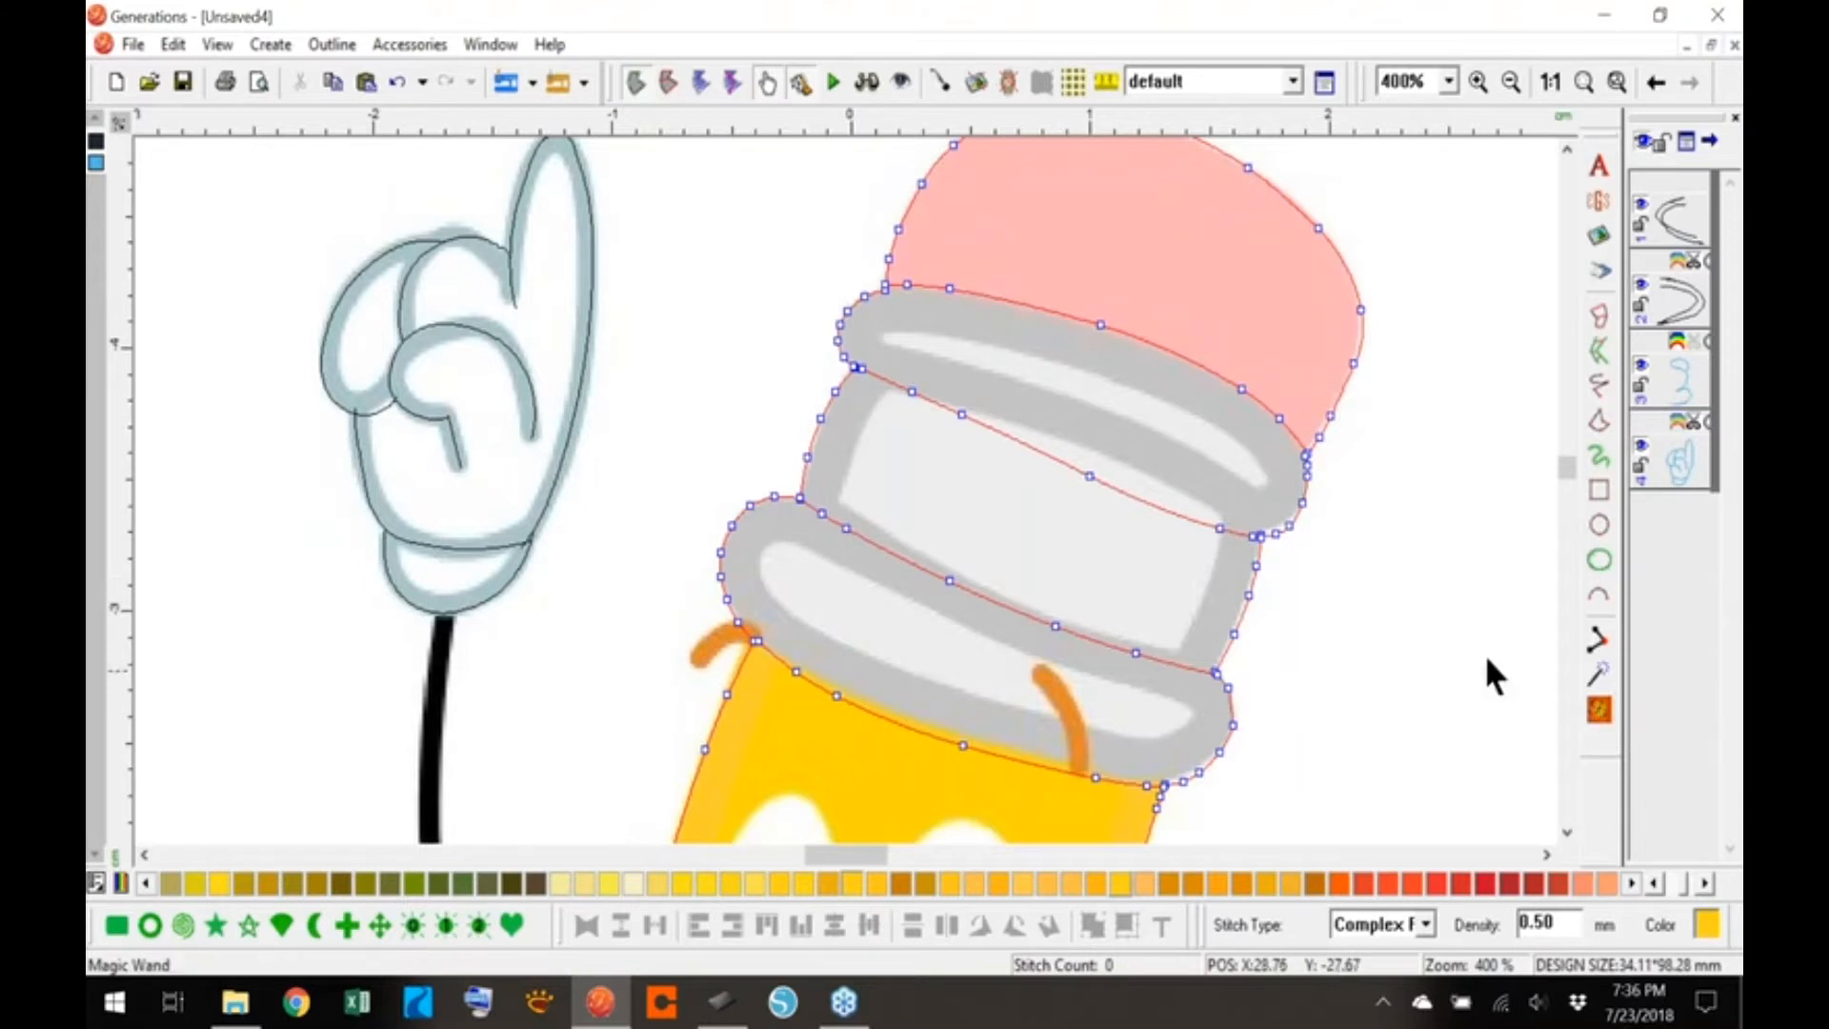
- Undo the outline adjustment and the curve division of the pencil body
left_click(1222, 519)
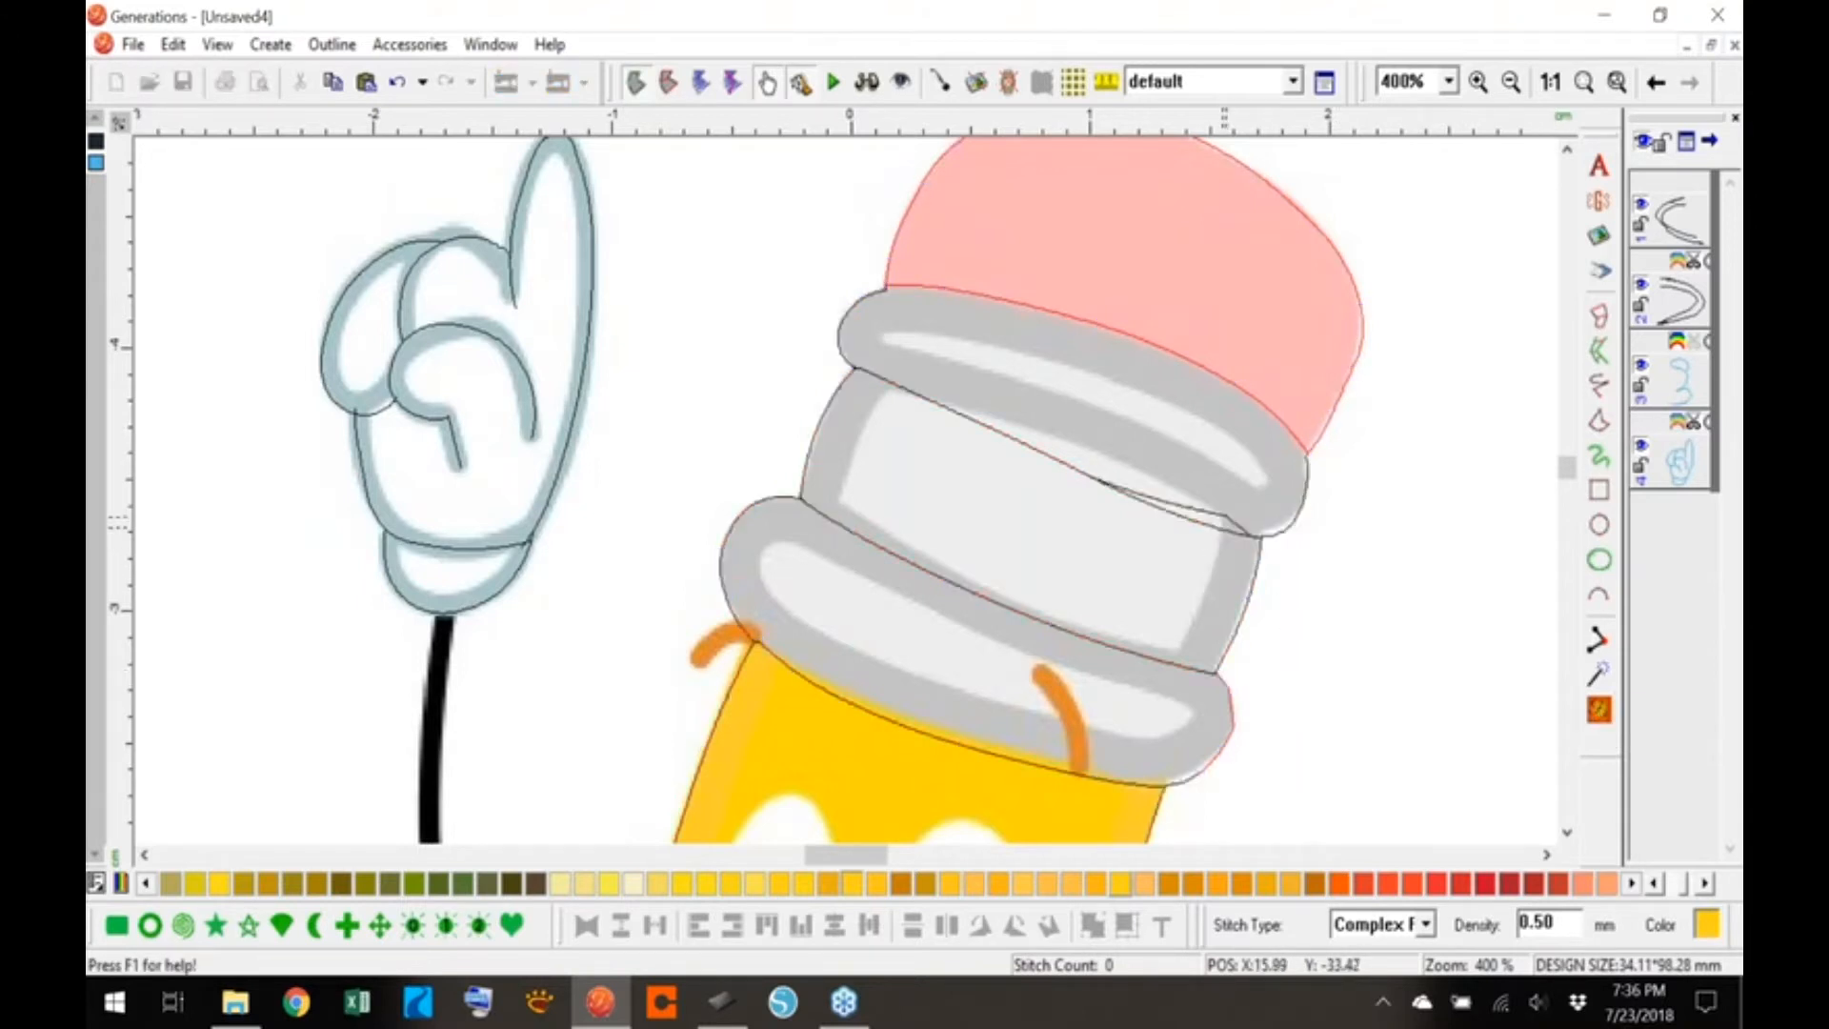
left_click(398, 85)
left_click(394, 89)
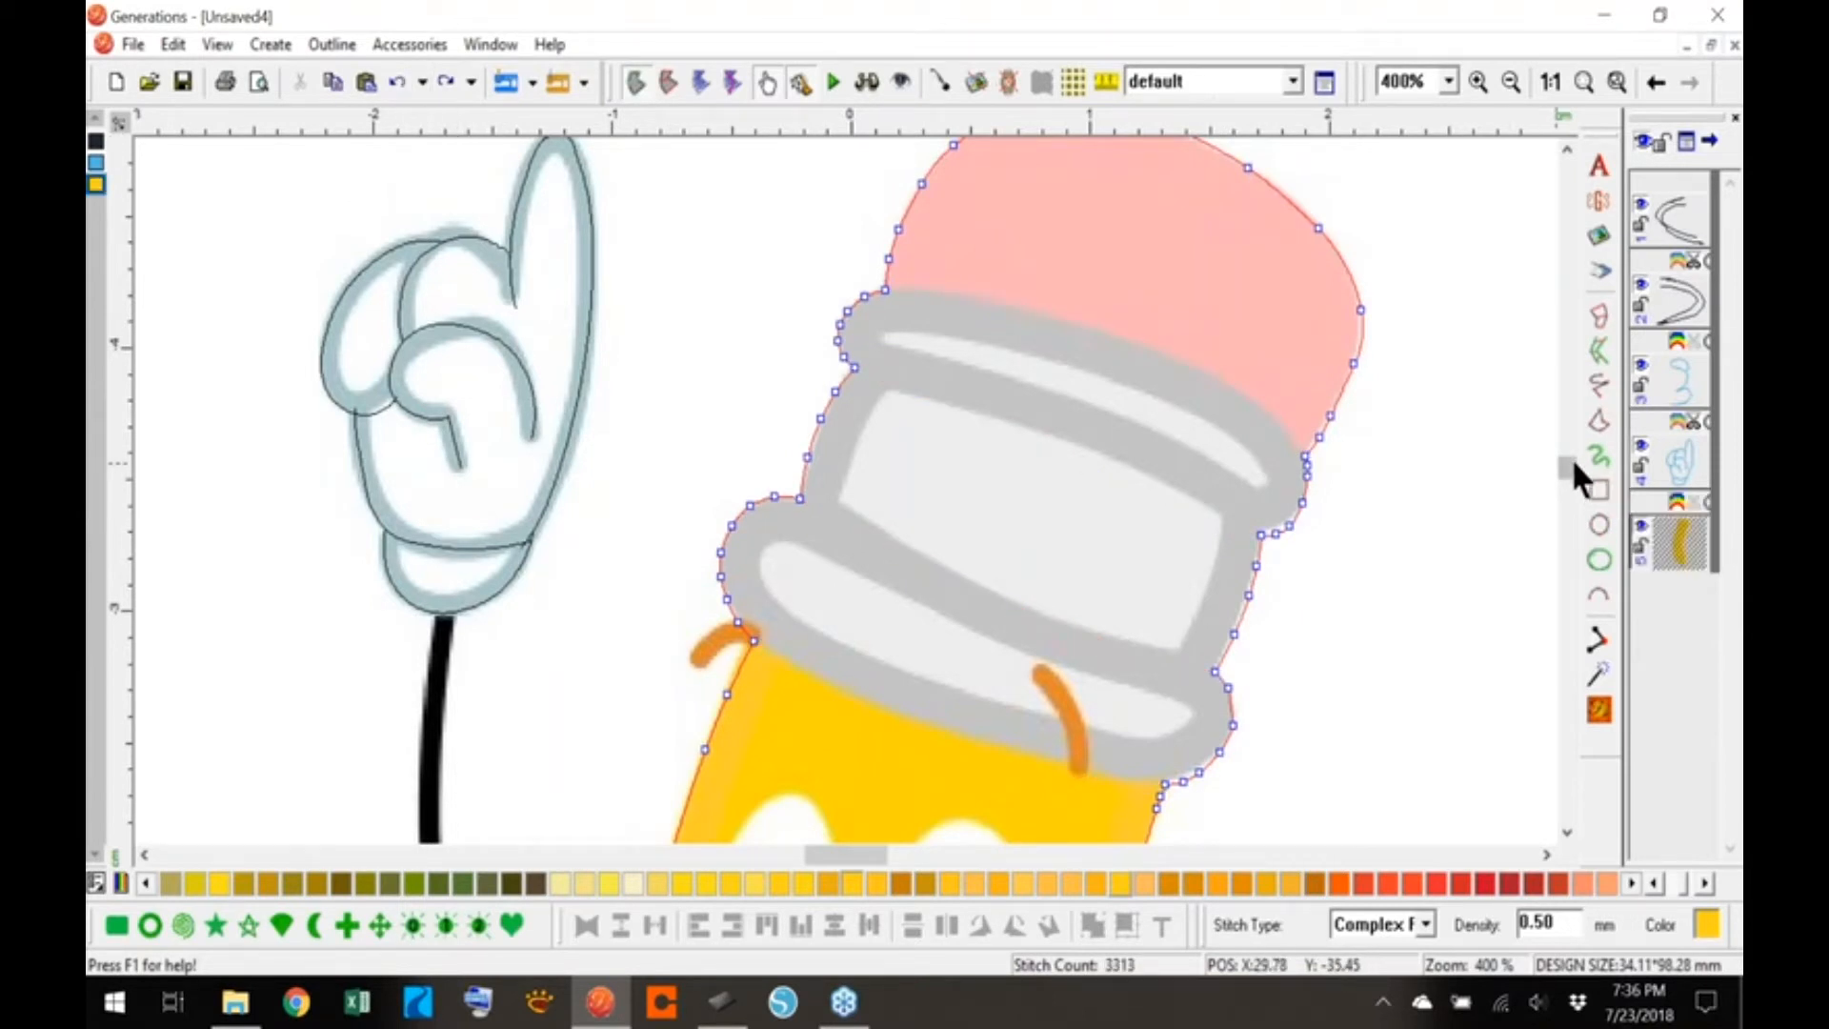
- Start dividing the body with a new curve, tracing the border between the pink eraser and the metal band's upper ring
scroll(1570, 457, "up", 2)
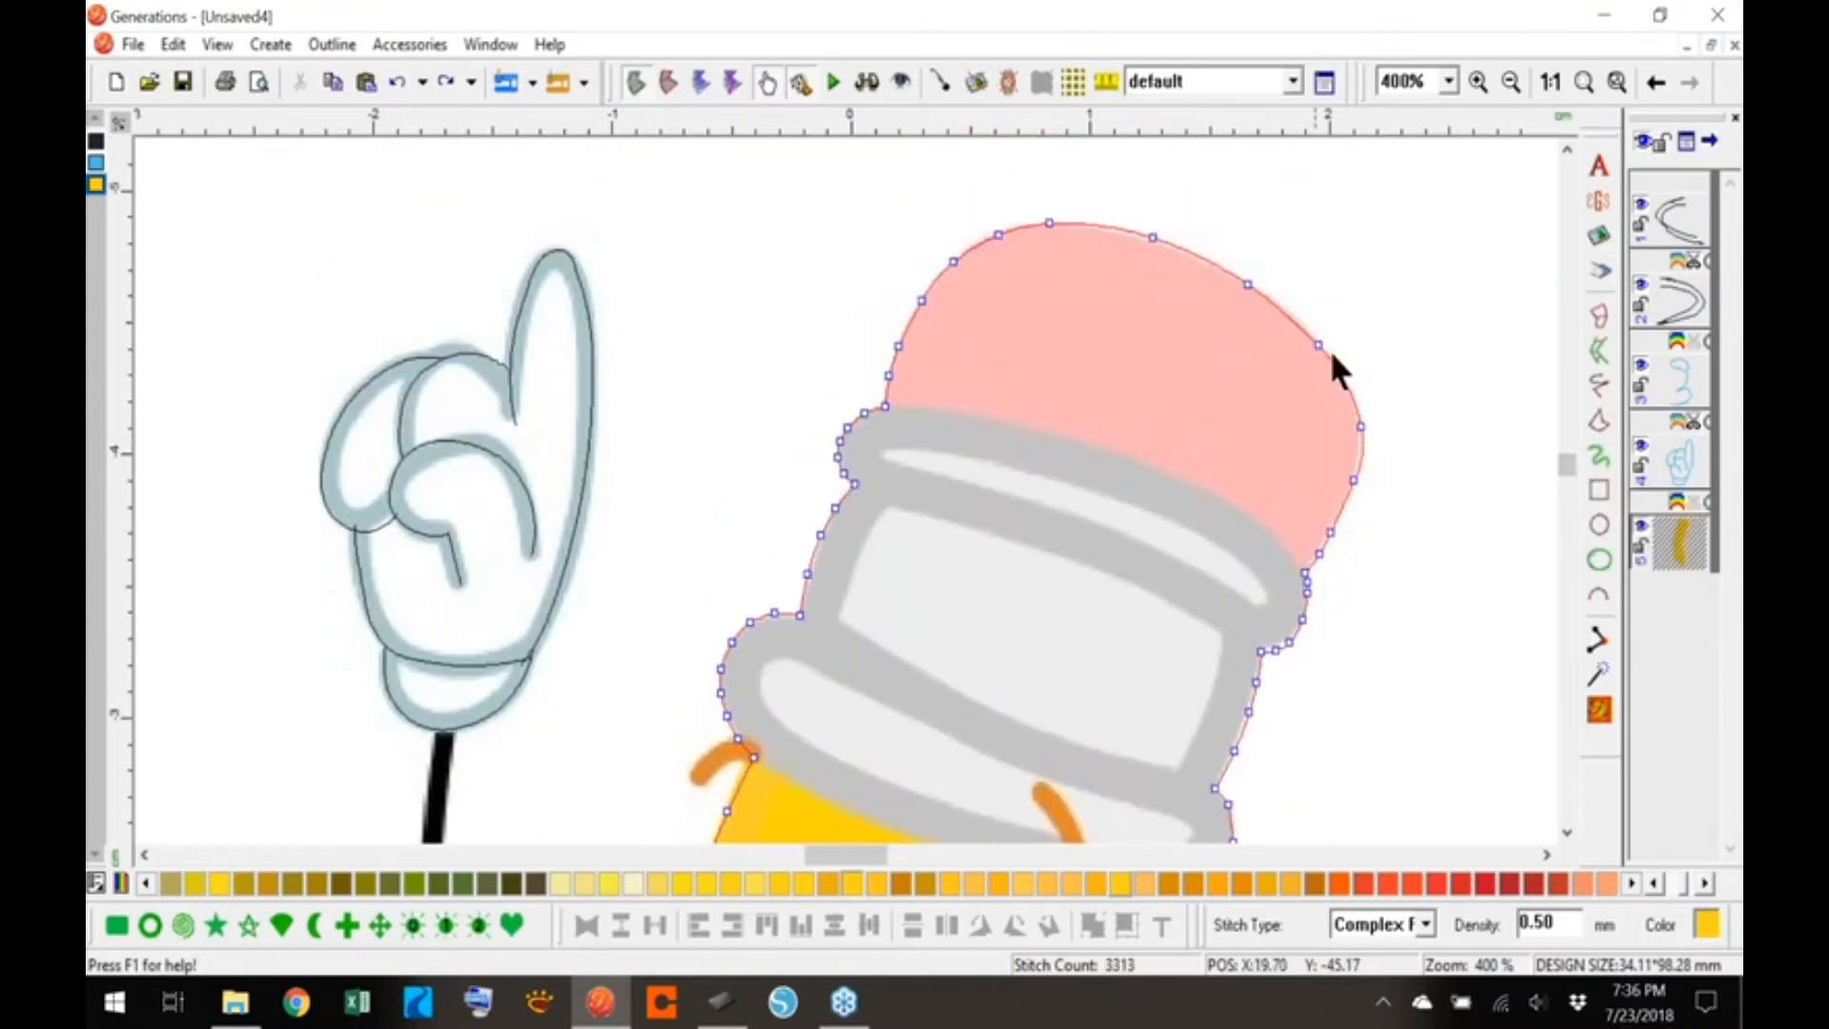
right_click(1102, 397)
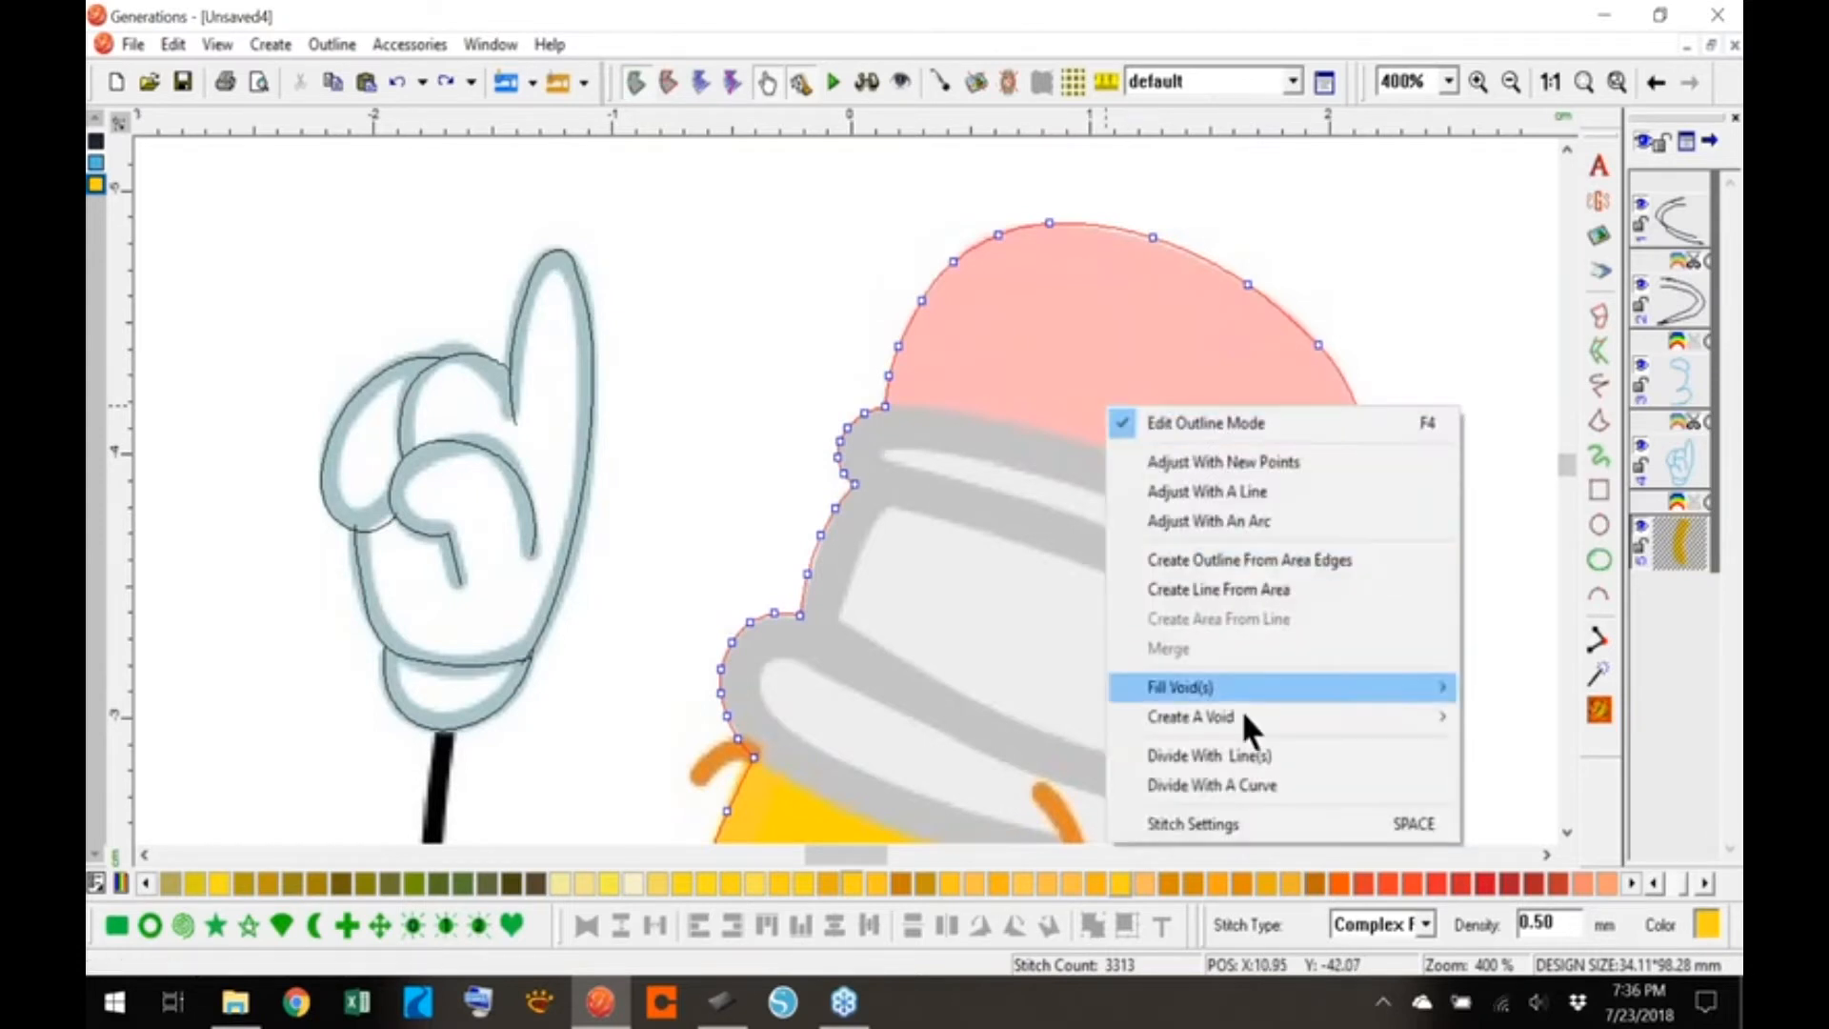
left_click(1239, 784)
left_click(861, 402)
left_click(904, 405)
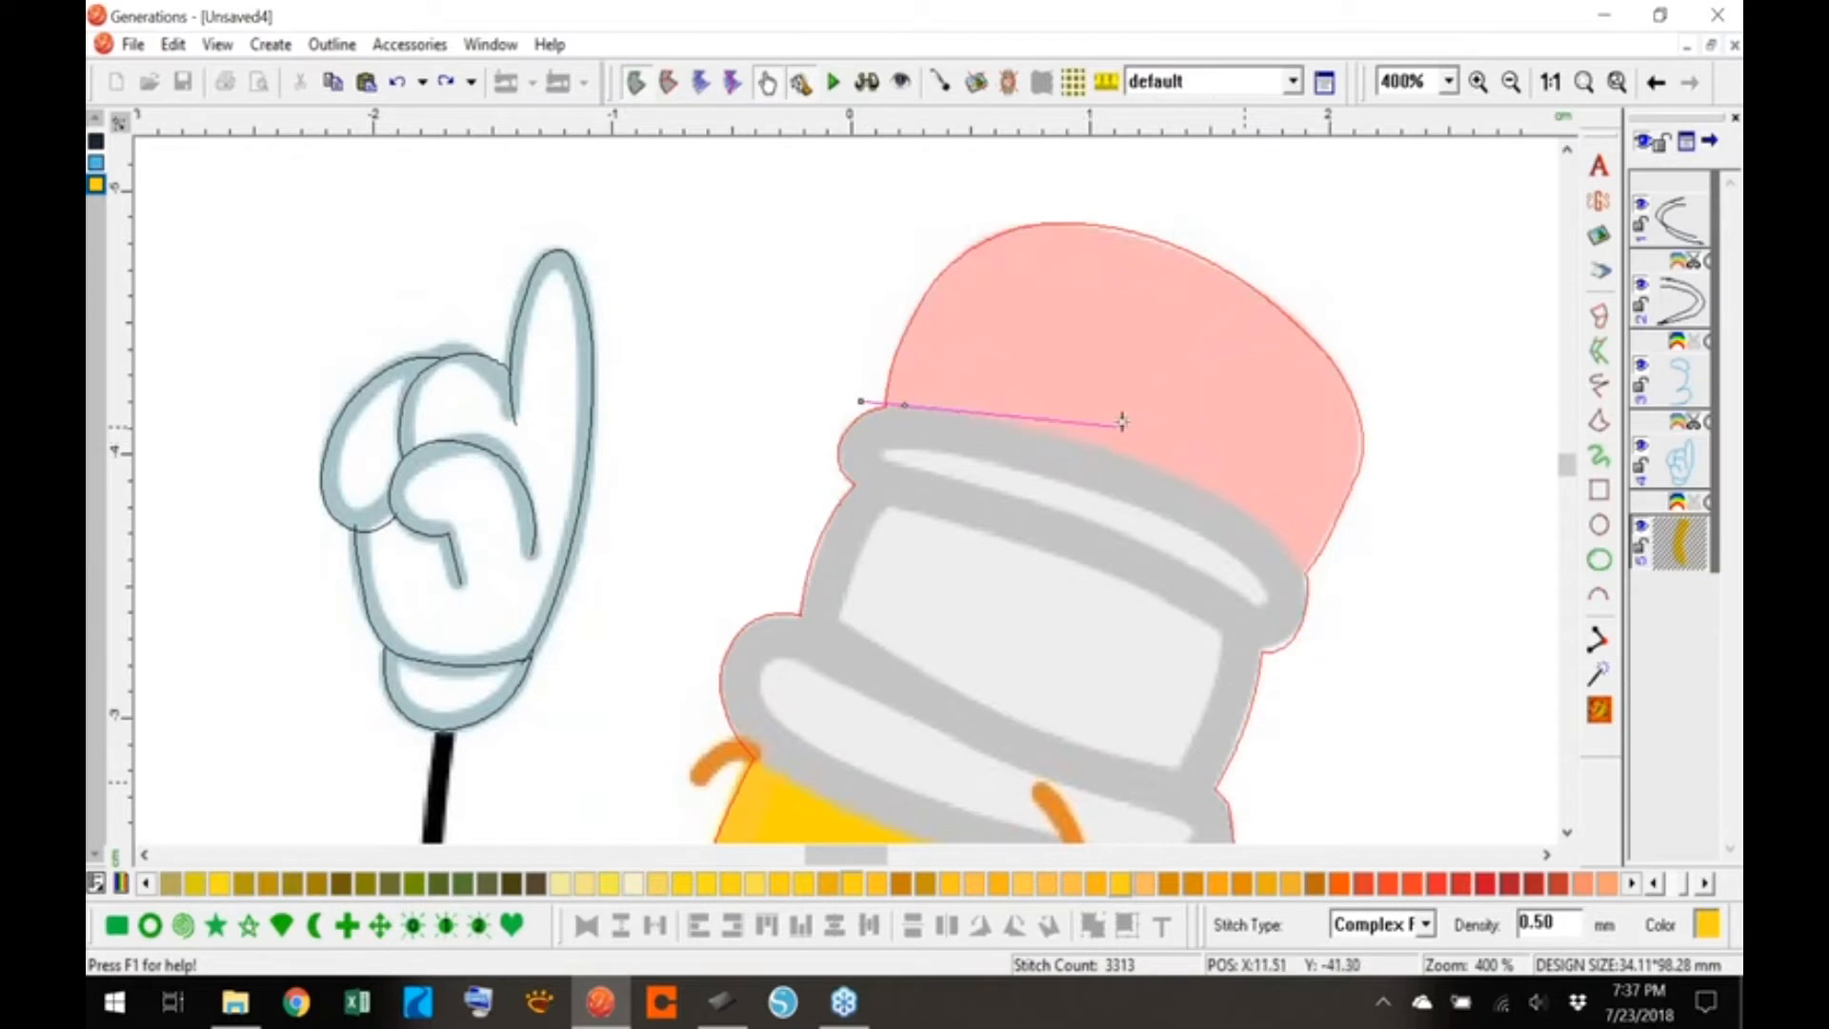
left_click(1132, 458)
left_click(1322, 592)
- Route the dividing curve outside the upper ring's right end and back along the ring's lower edge
left_click(1320, 702)
left_click(1285, 690)
left_click(1265, 656)
left_click(1134, 578)
left_click(878, 488)
- Carry the dividing curve outside the band's left edge and across the upper edge of the lower ring
left_click(815, 484)
left_click(759, 566)
left_click(801, 617)
left_click(929, 671)
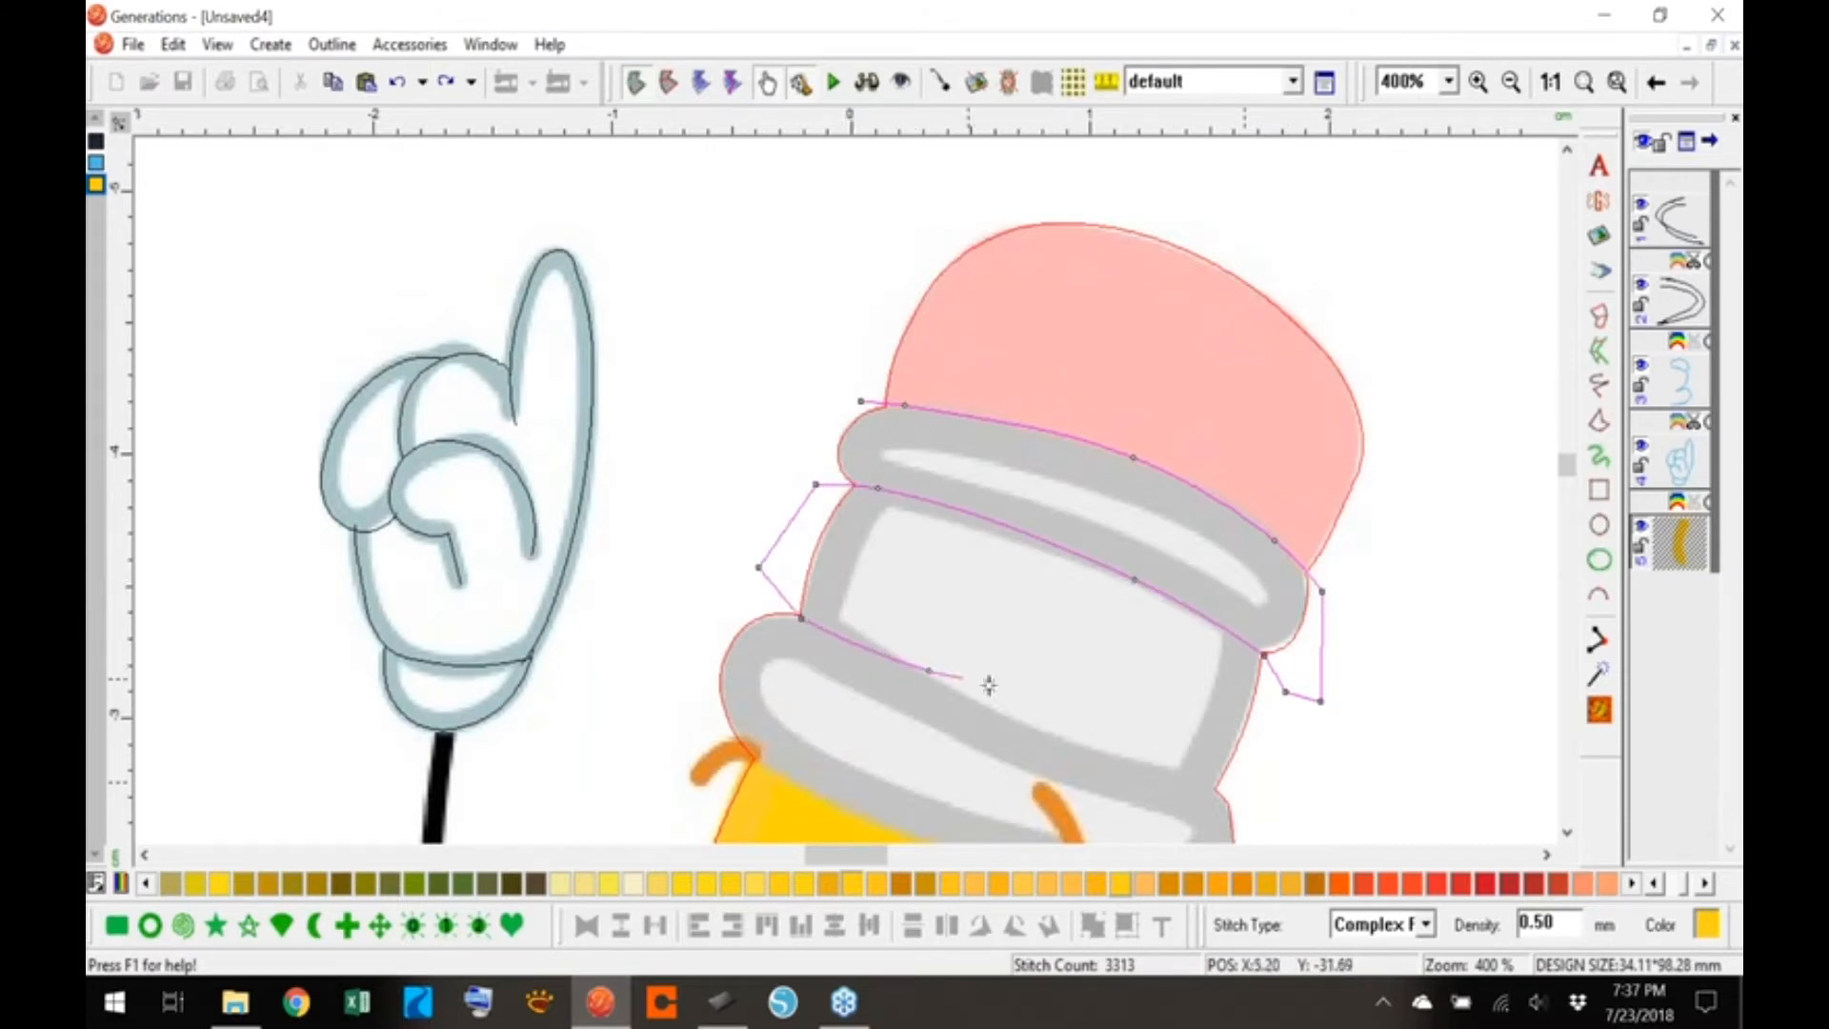
left_click(1115, 747)
left_click(1229, 793)
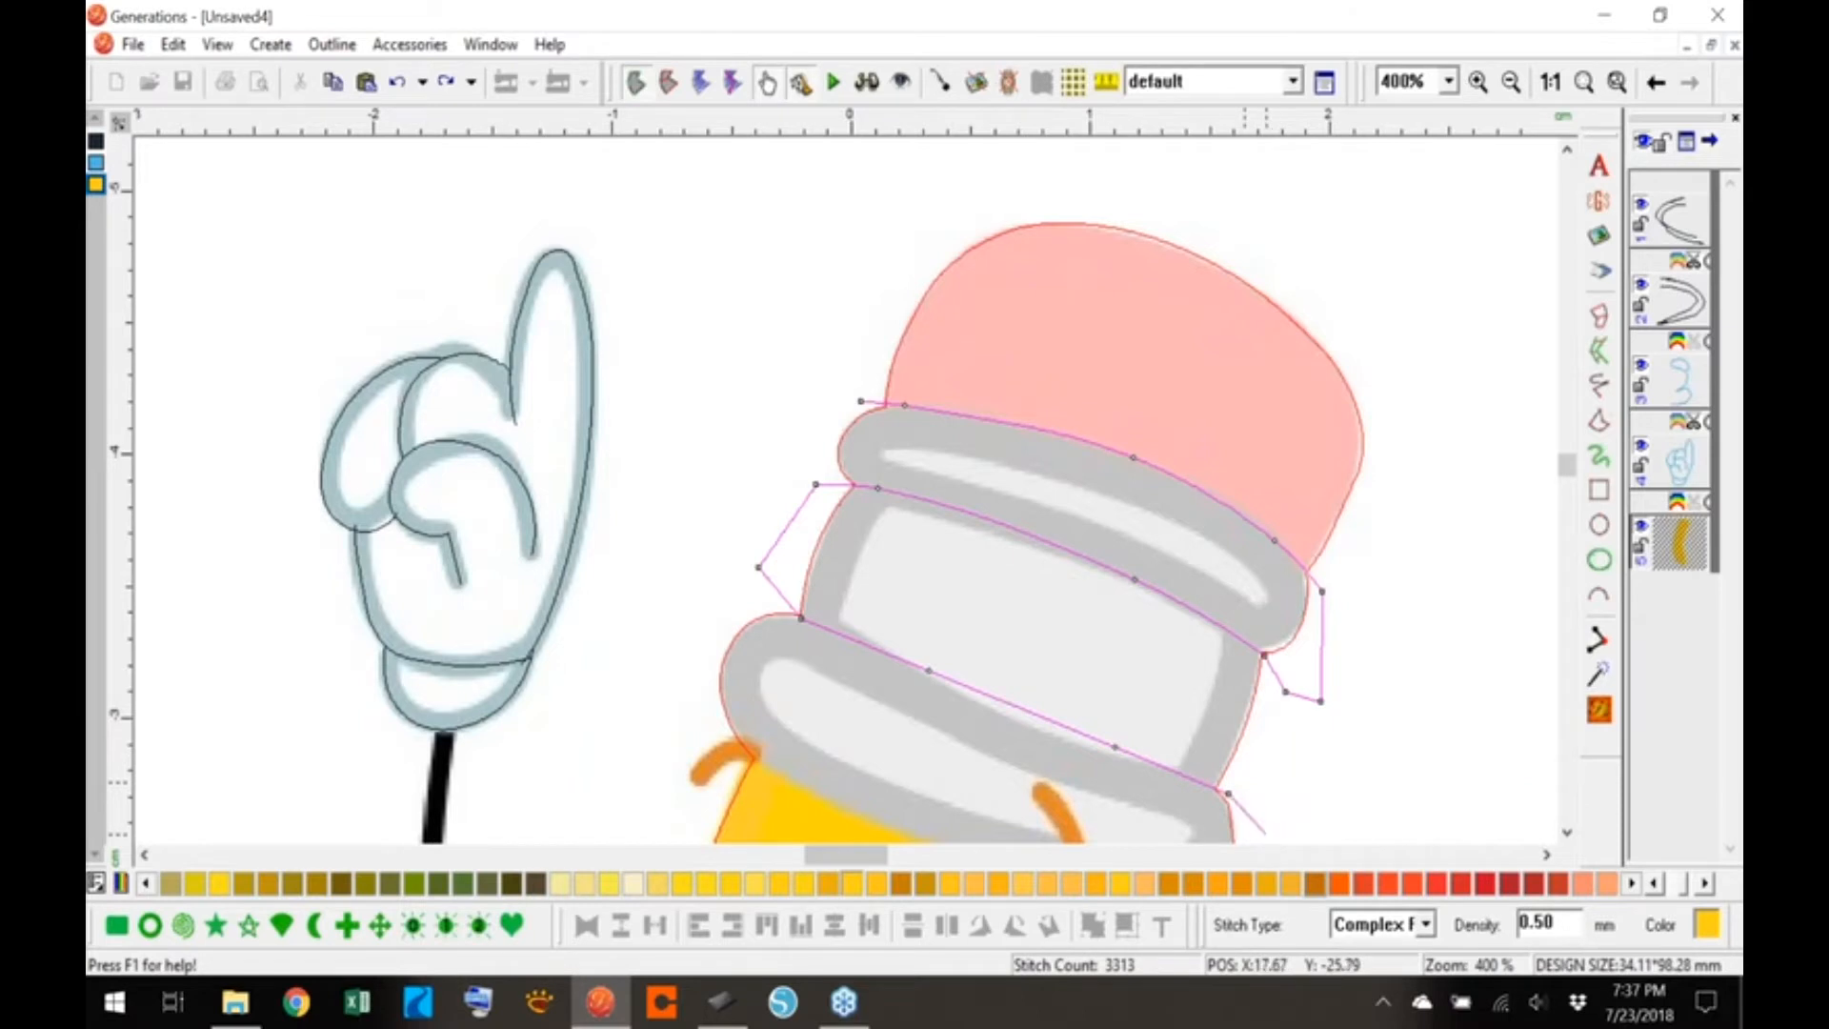
- Loop the dividing curve outside the lower ring's right end and back along the border with the yellow barrel
left_click(1267, 835)
scroll(1258, 838, "down", 5)
left_click(1233, 350)
left_click(1168, 311)
left_click(1079, 298)
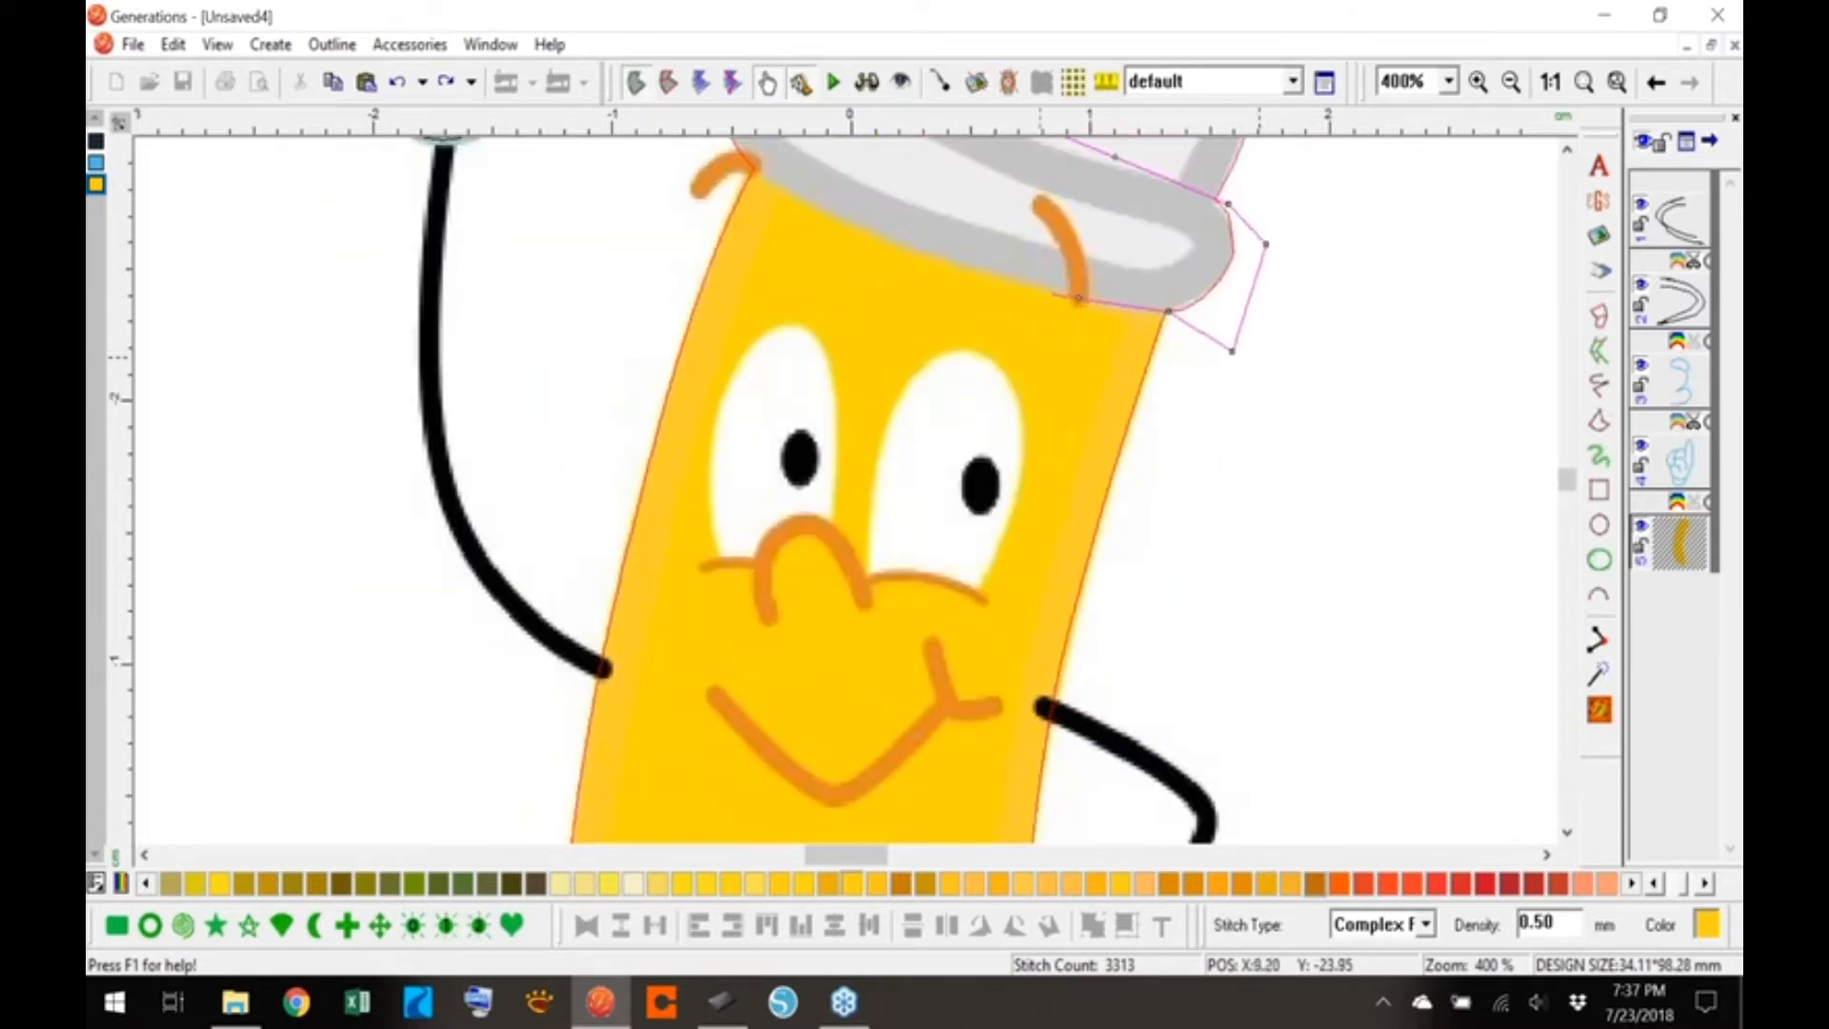
left_click(850, 219)
left_click(736, 160)
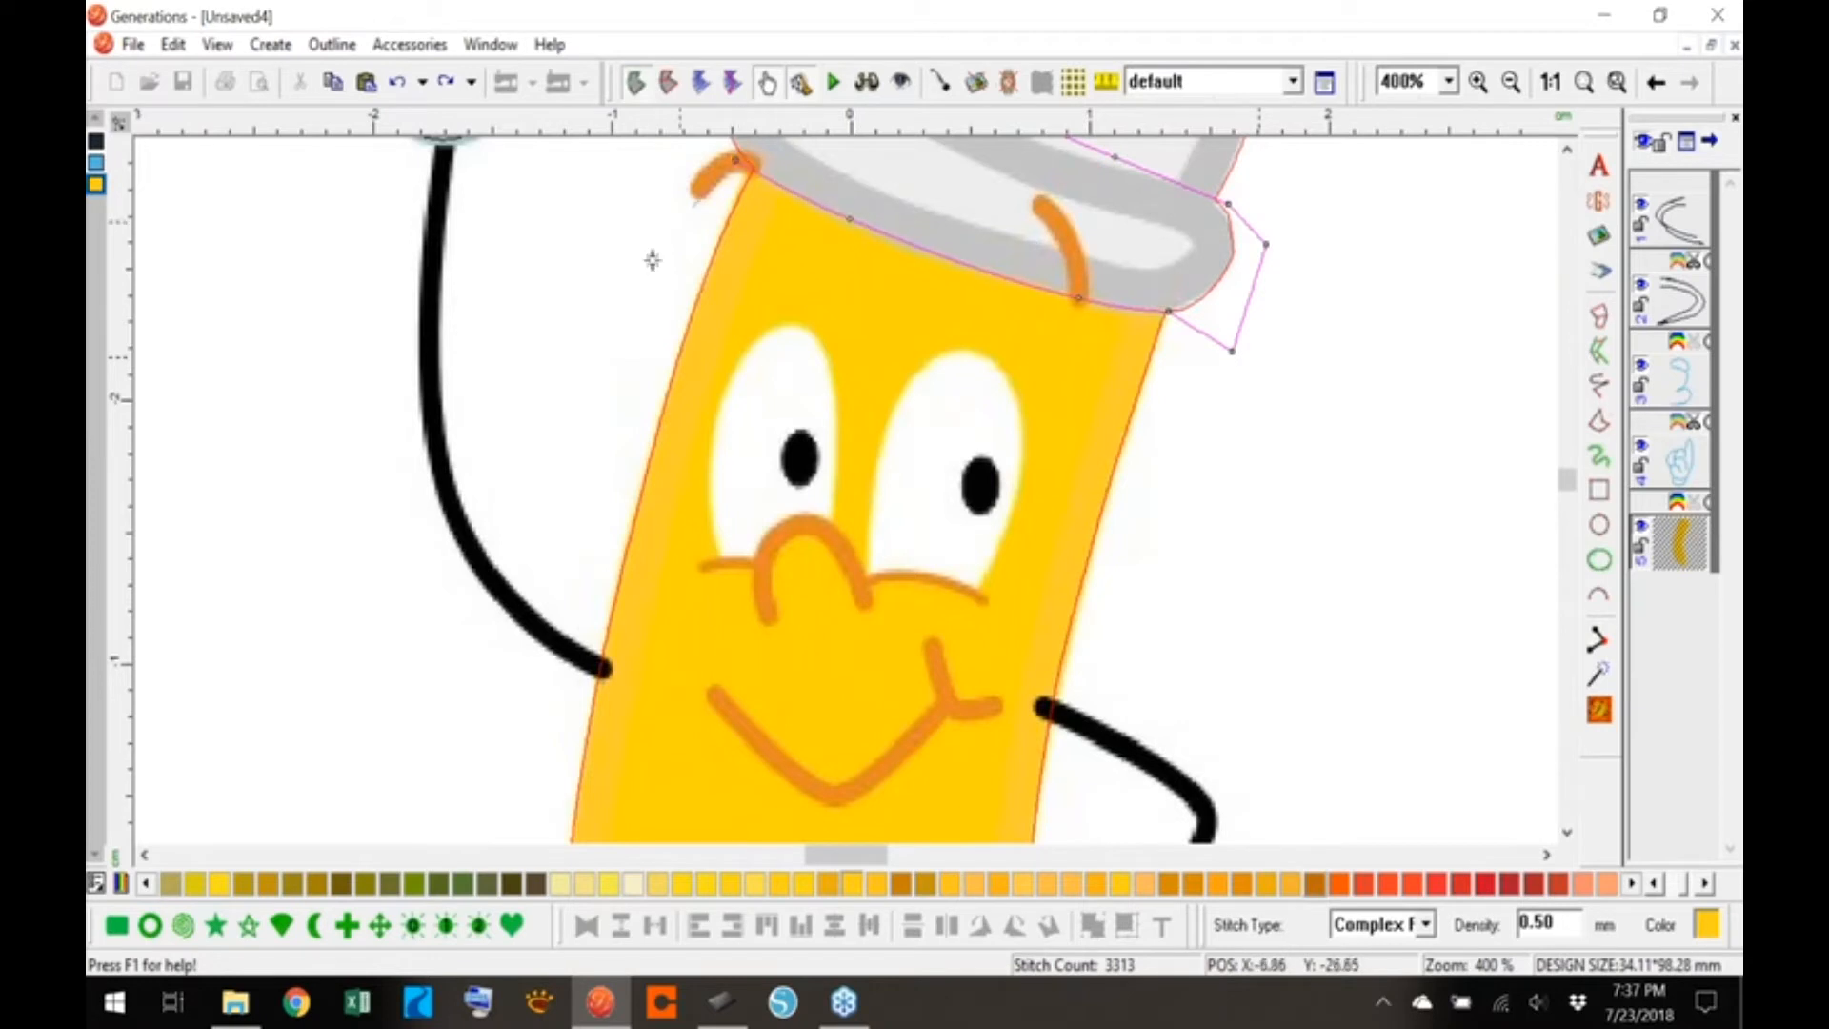
- Extend the dividing curve down outside the yellow barrel's left edge to just below the start of the wood section
left_click(598, 409)
left_click(515, 779)
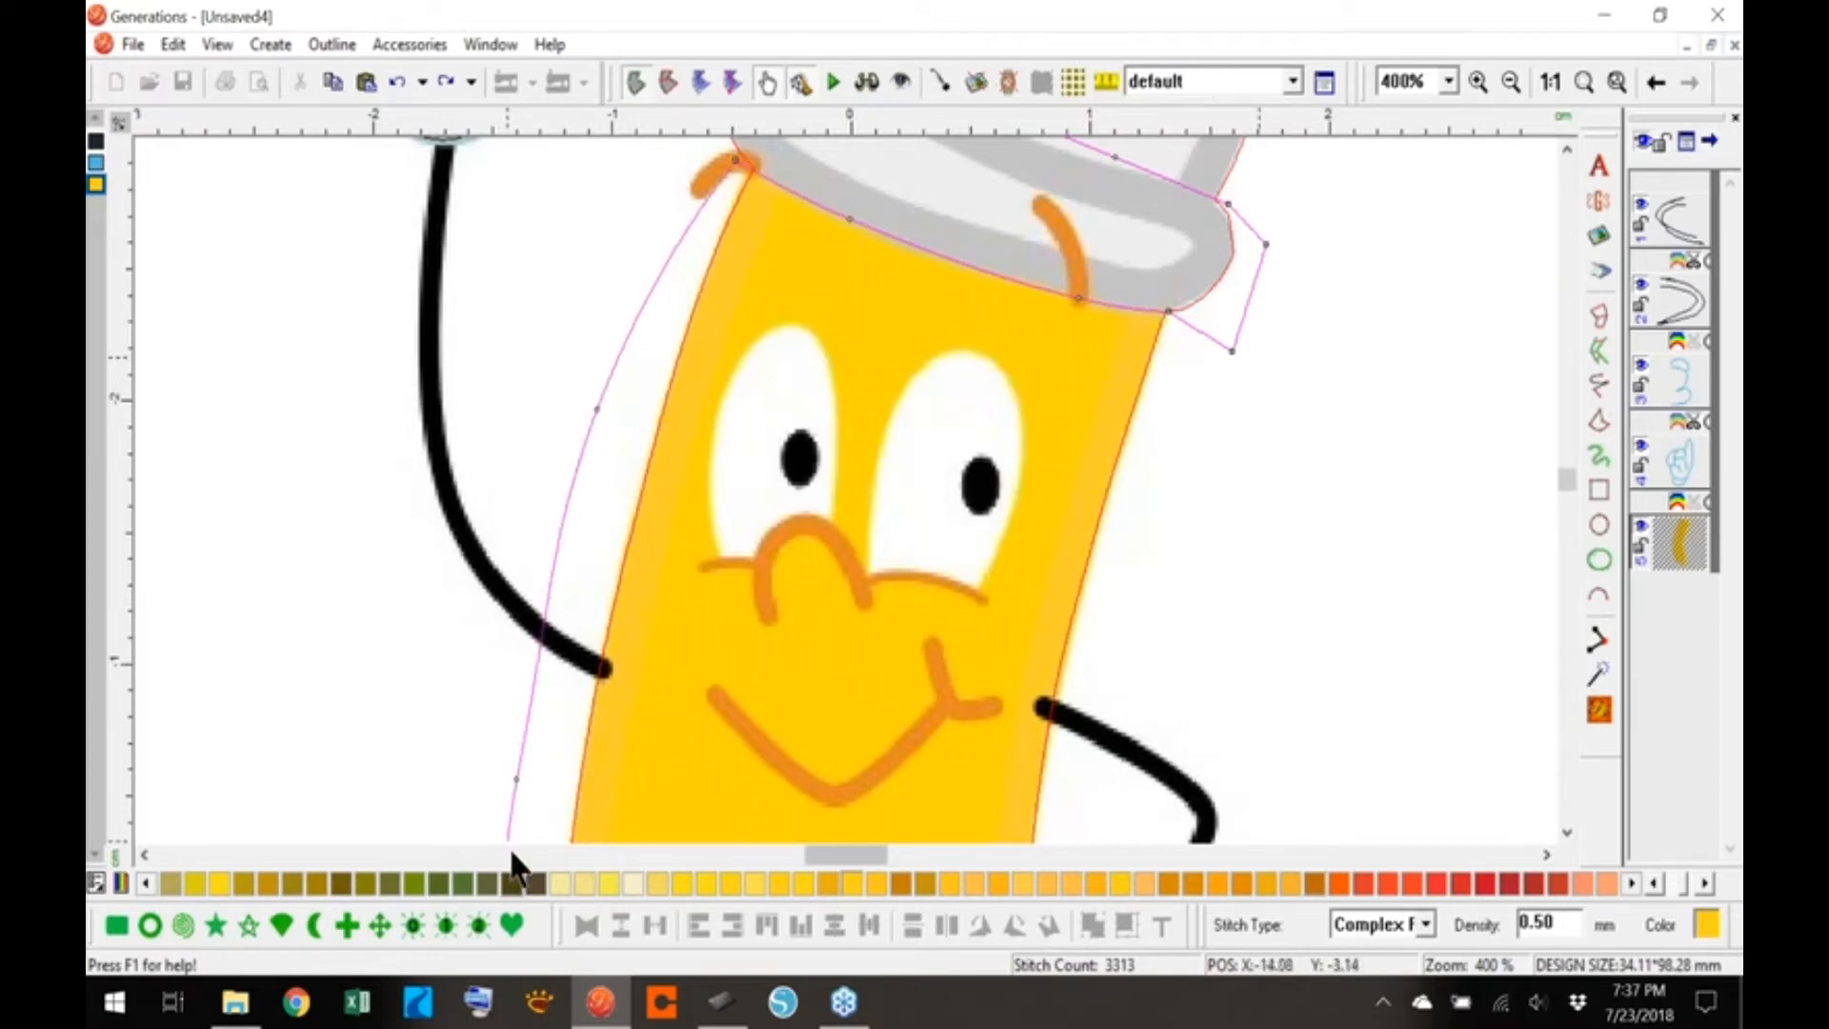
scroll(506, 833, "down", 2)
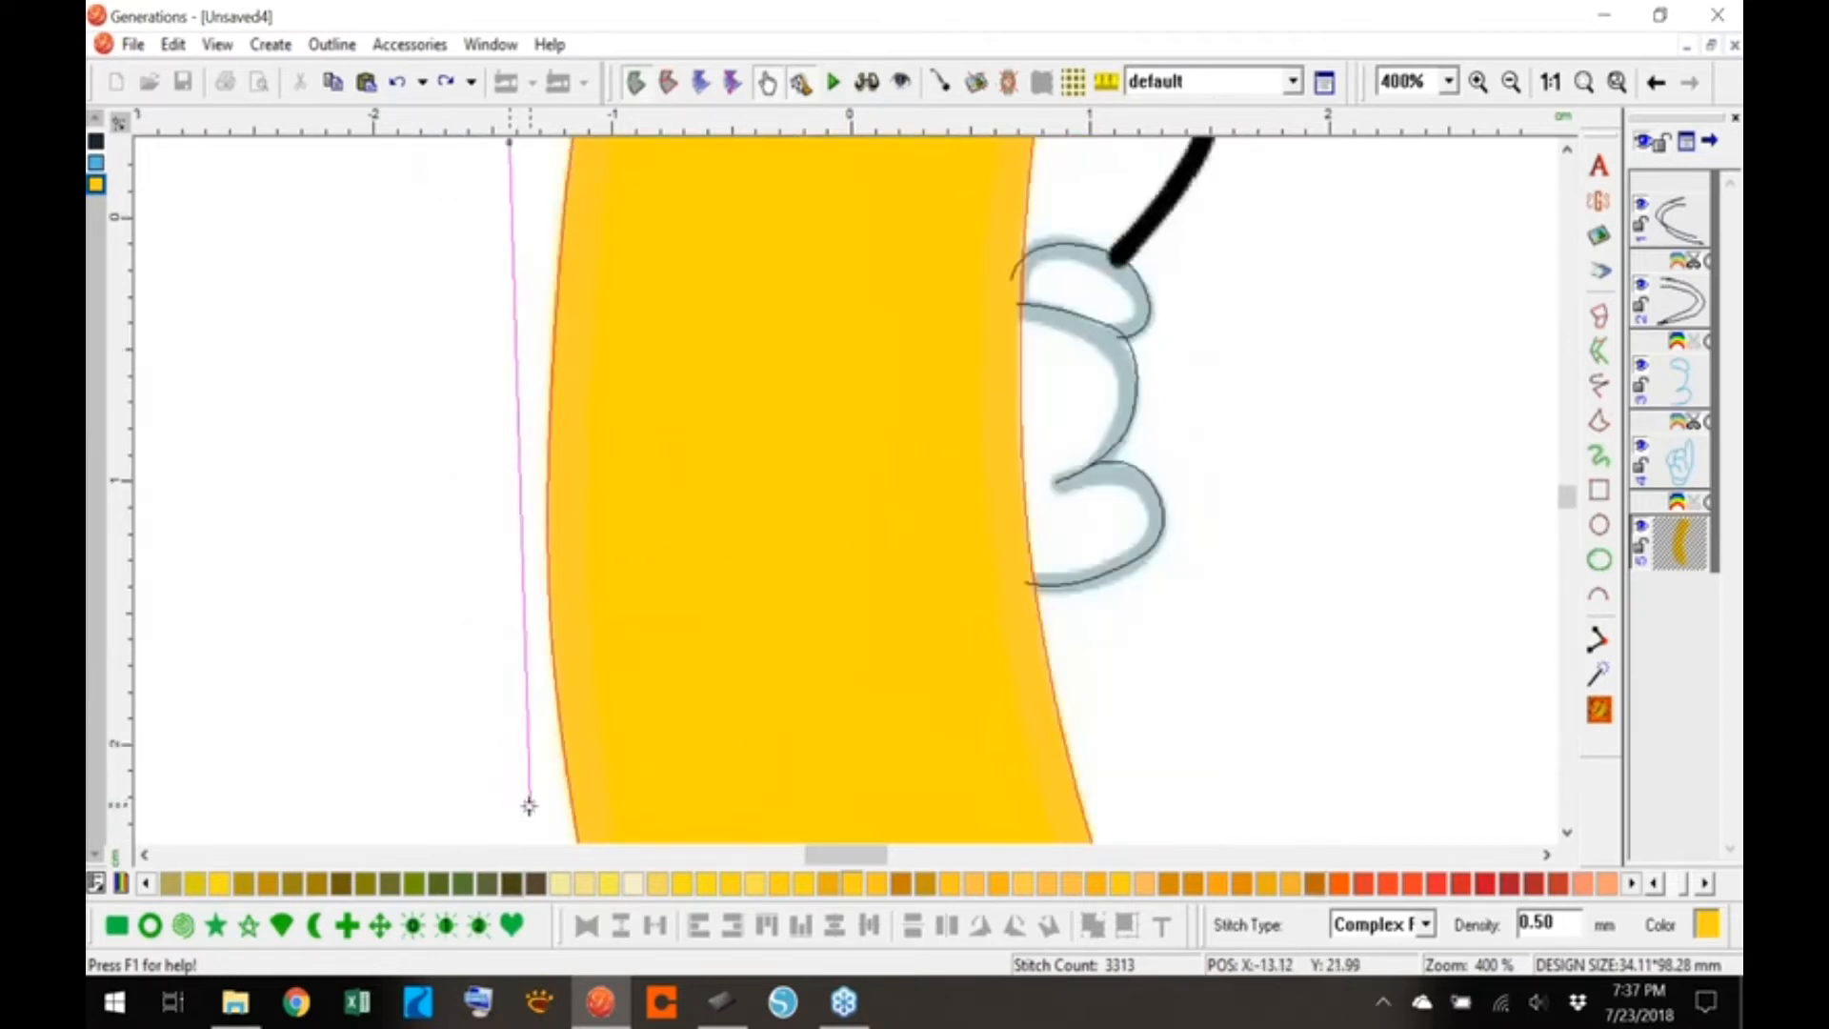
scroll(530, 844, "down", 3)
left_click(661, 298)
scroll(651, 219, "up", 1)
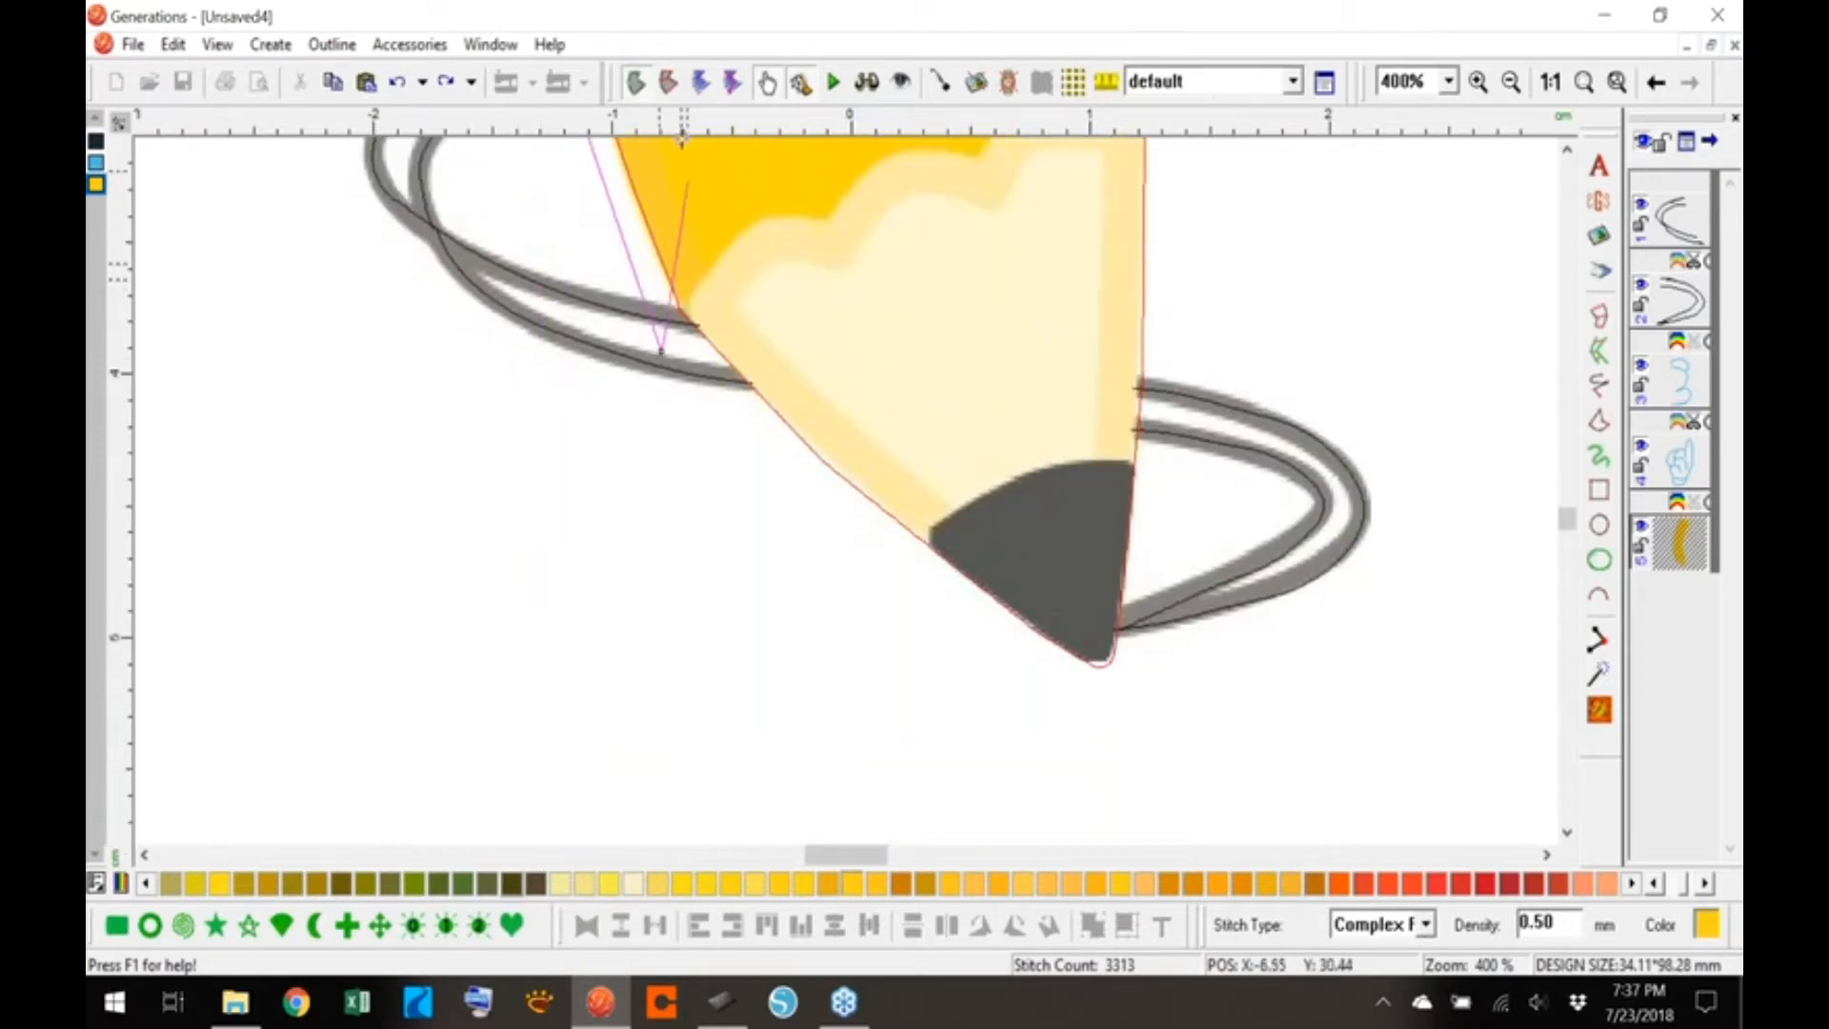
- Trace the scalloped border between the yellow barrel and the wood section, ending just outside the pencil's right edge
left_click(690, 296)
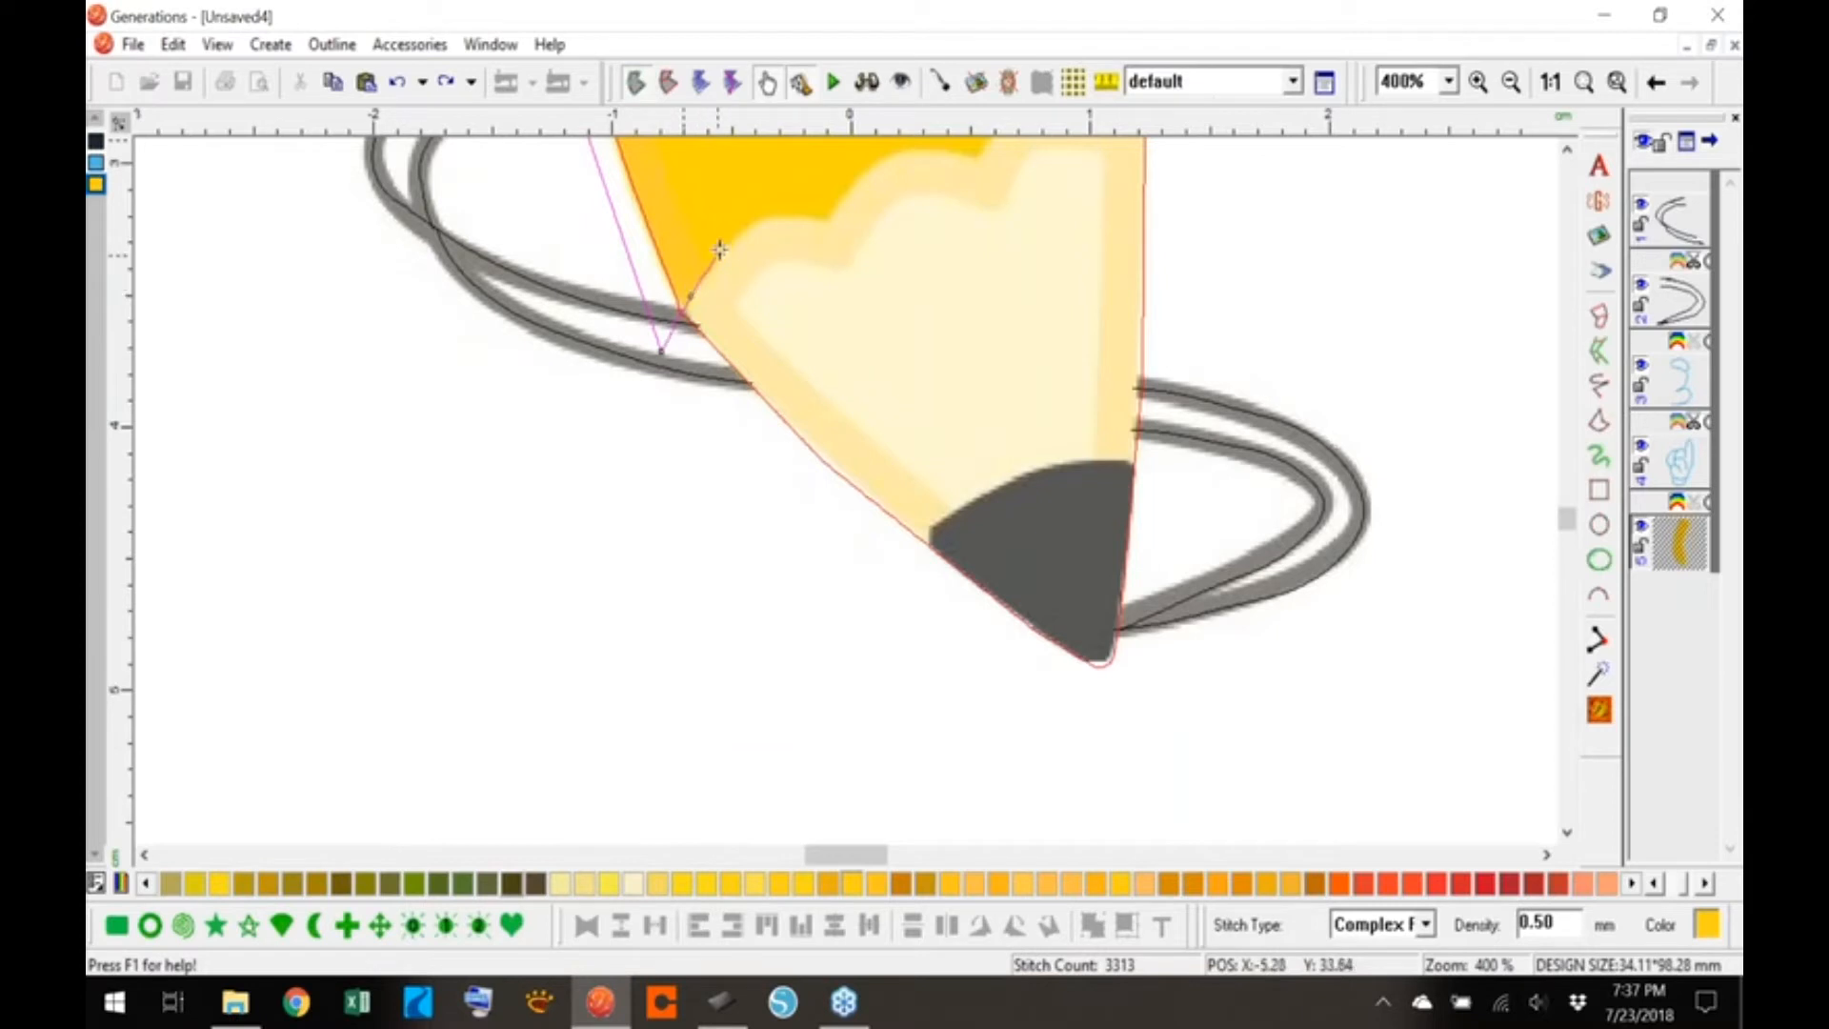
left_click(759, 216)
left_click(827, 221)
left_click(863, 164)
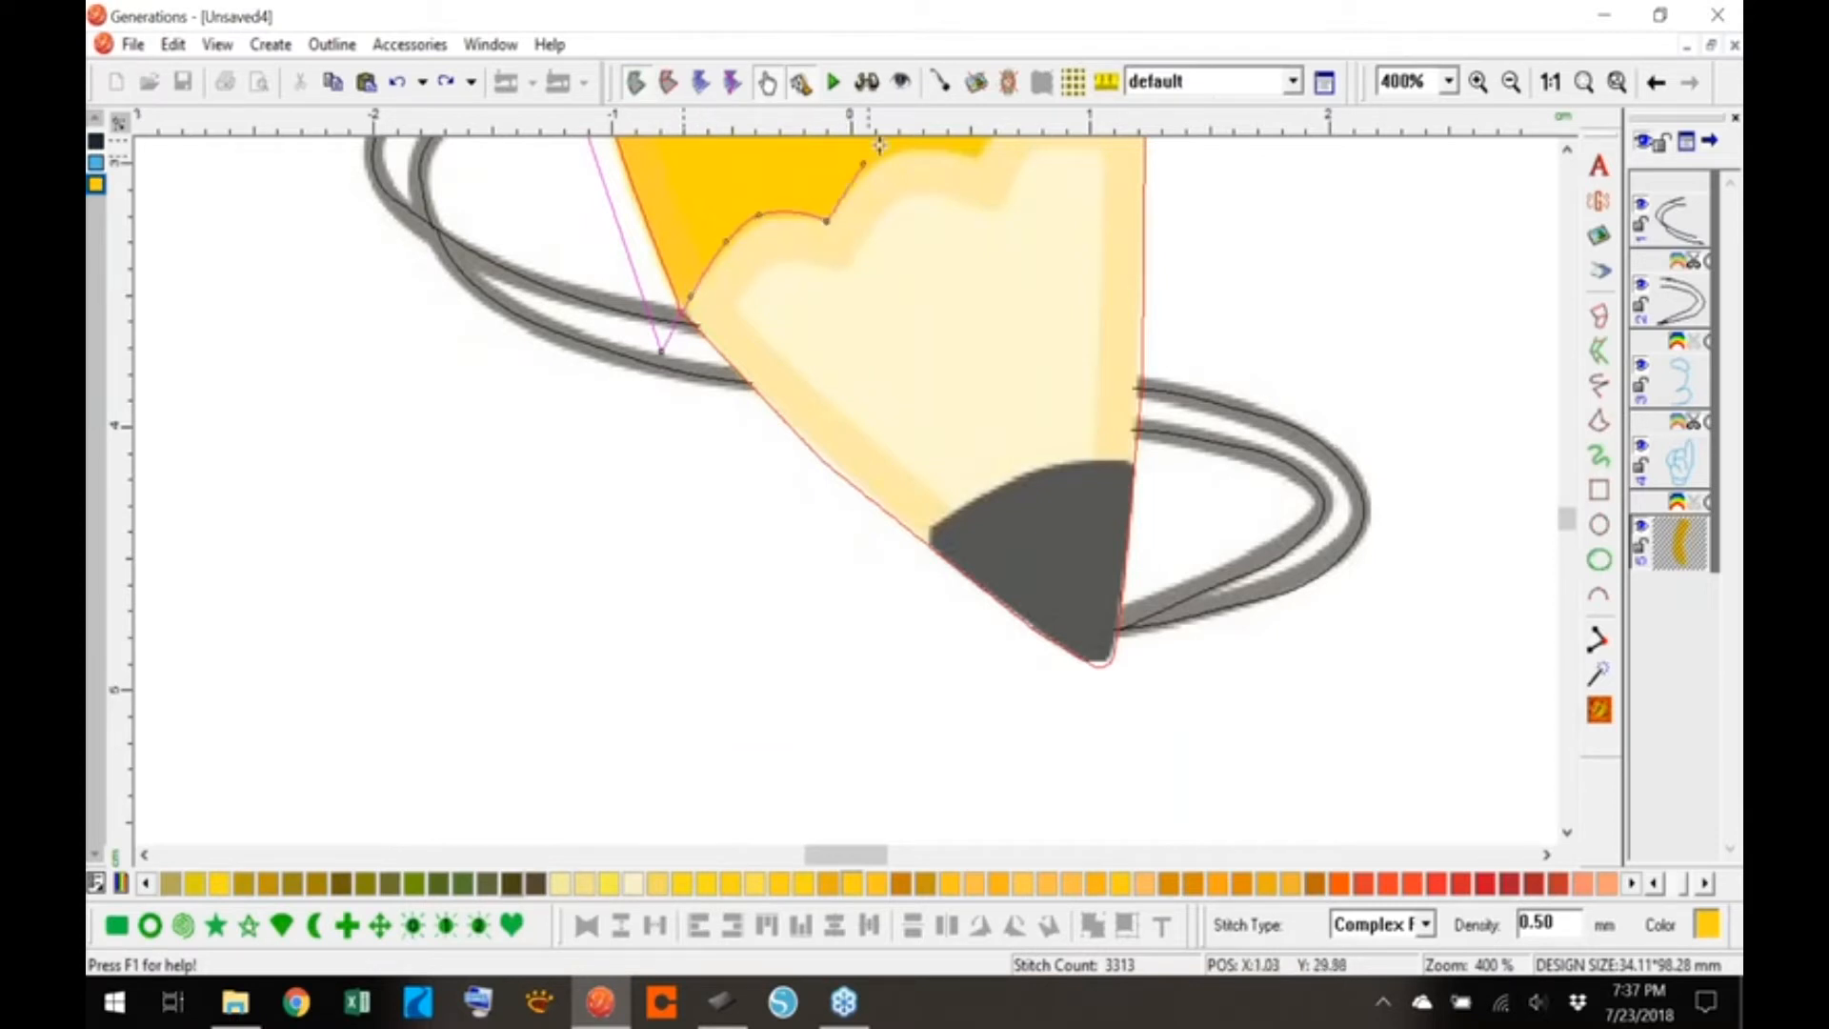
scroll(943, 145, "up", 4)
scroll(949, 141, "up", 3)
left_click(951, 526)
left_click(981, 532)
left_click(1021, 480)
left_click(1106, 470)
left_click(1162, 515)
- Route the curve down outside the wood's right edge, trace the dark tip's upper border and finish the division
left_click(1233, 673)
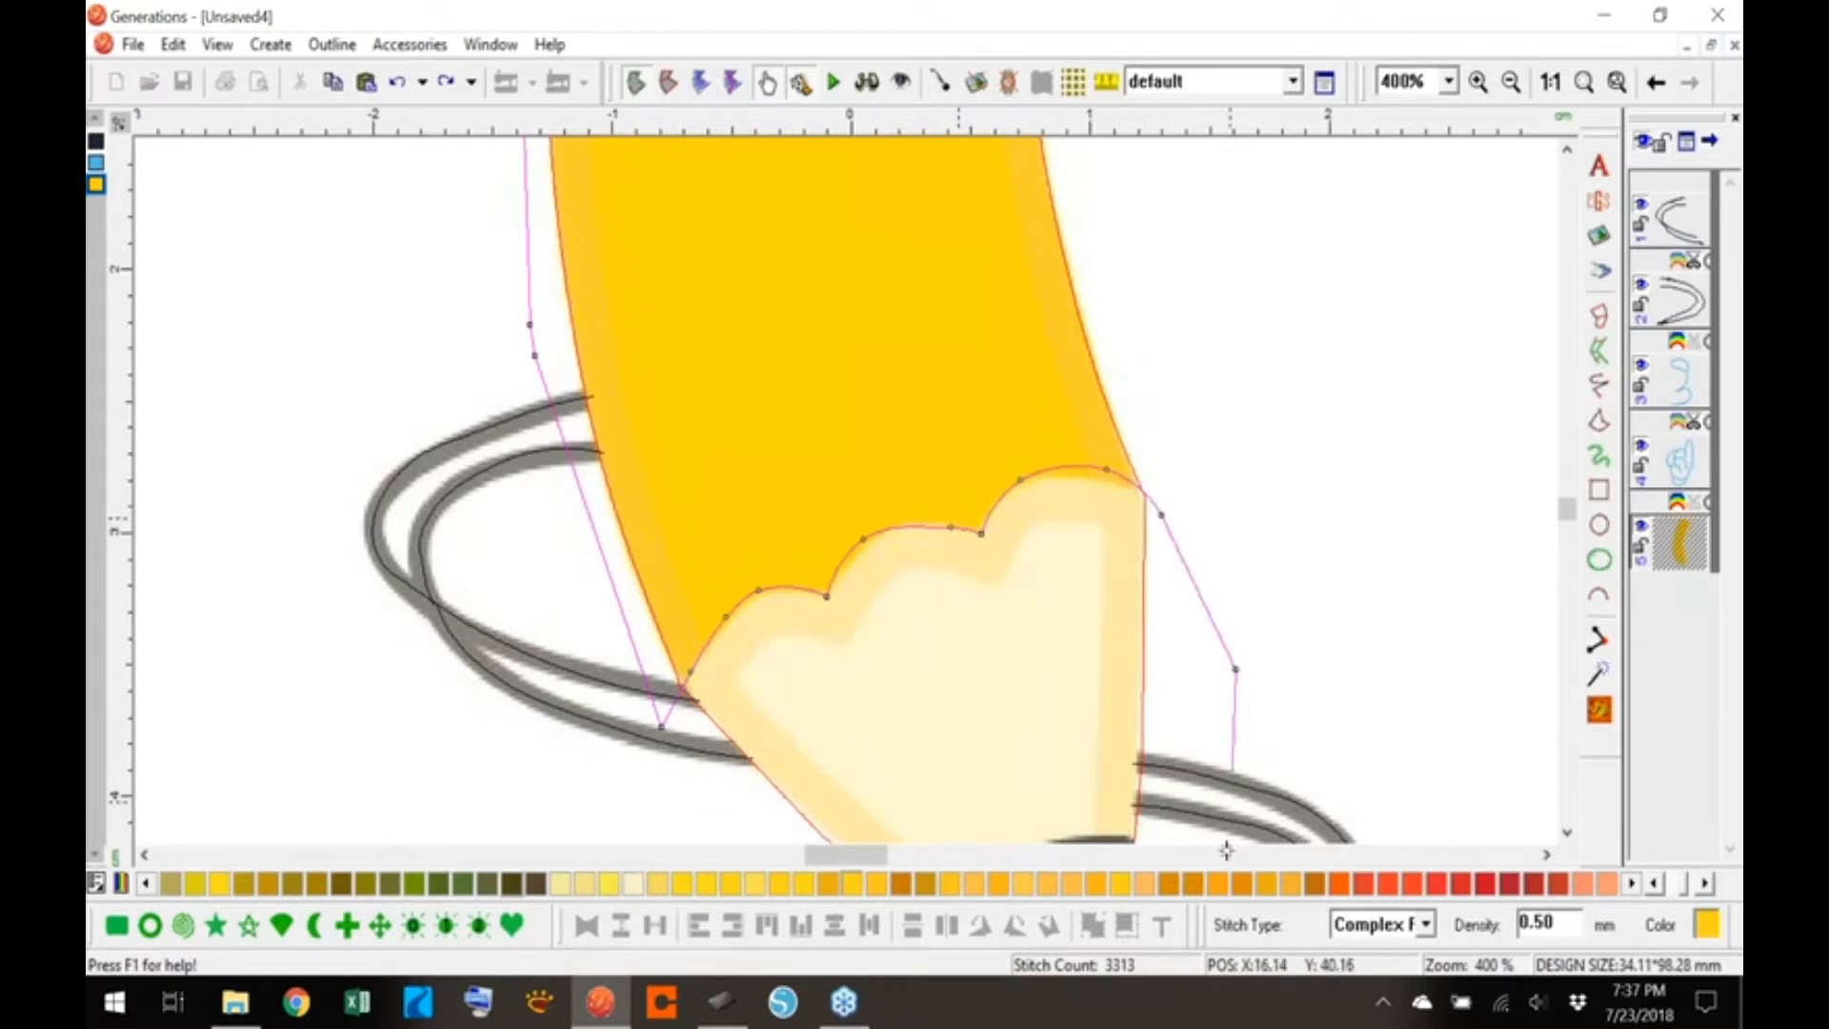
scroll(1224, 810, "down", 10)
left_click(1121, 300)
left_click(1005, 322)
left_click(929, 376)
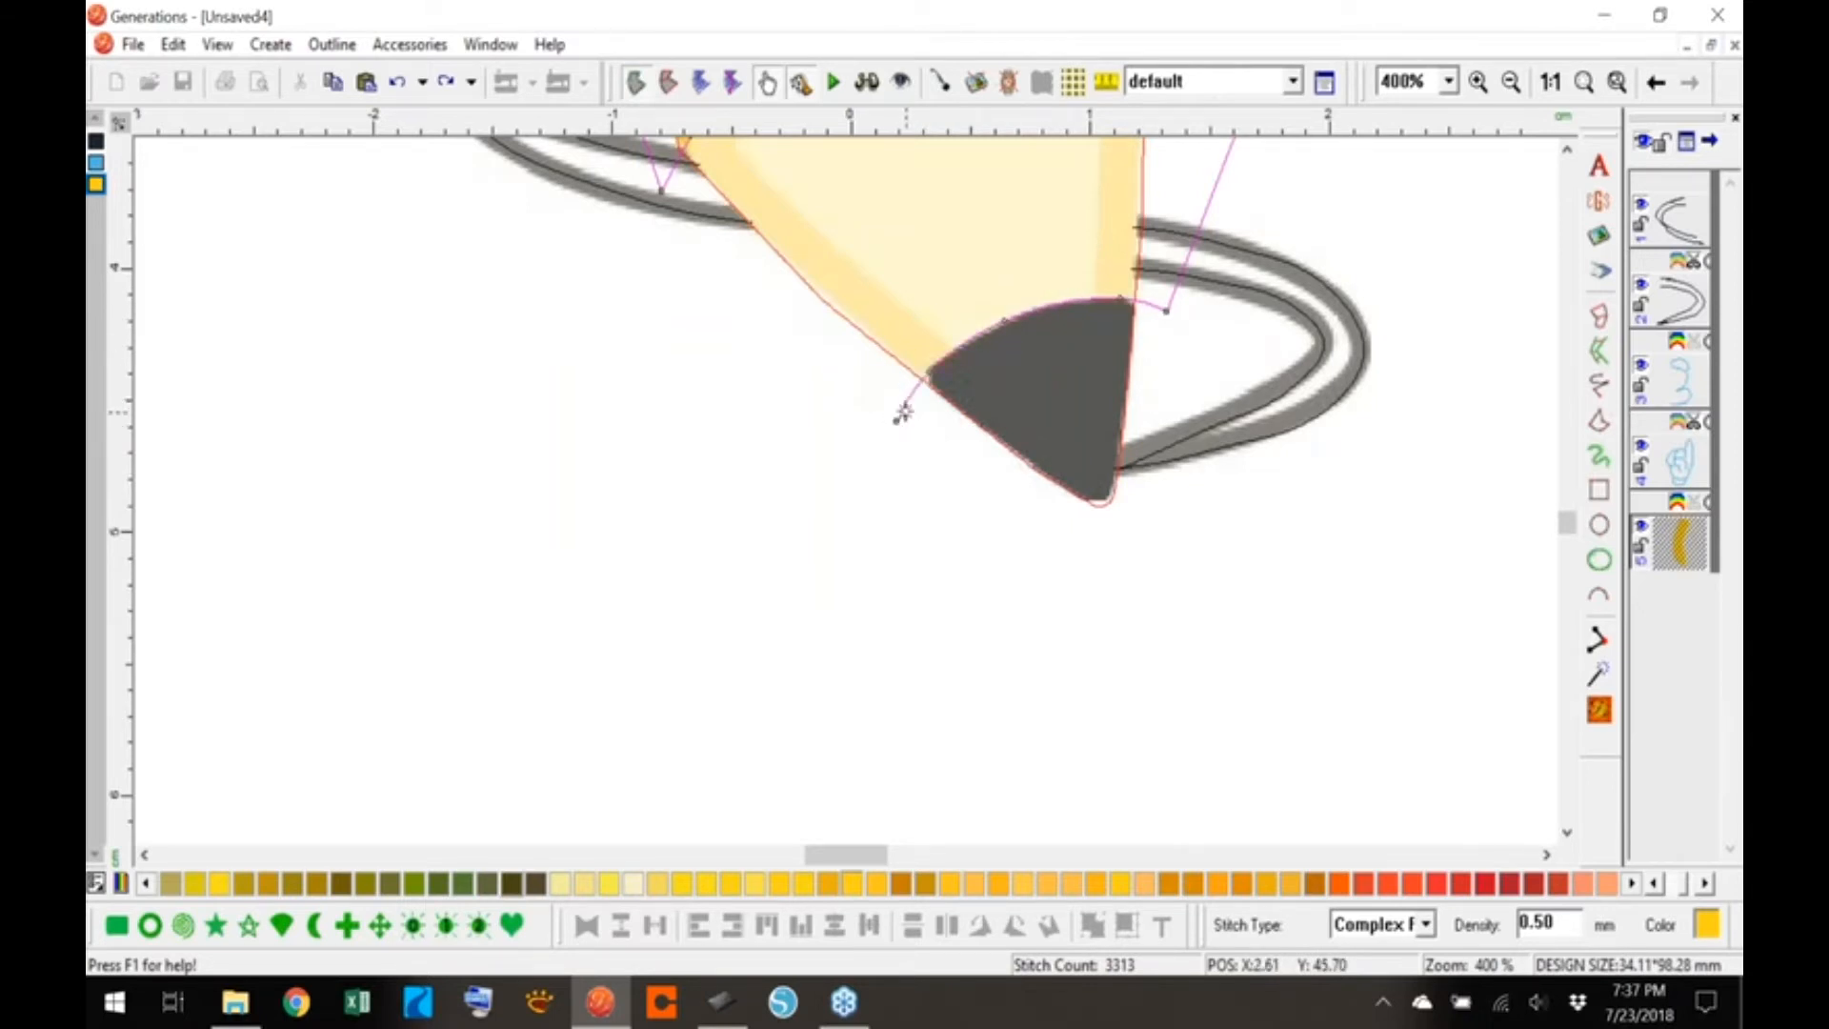
key("Return")
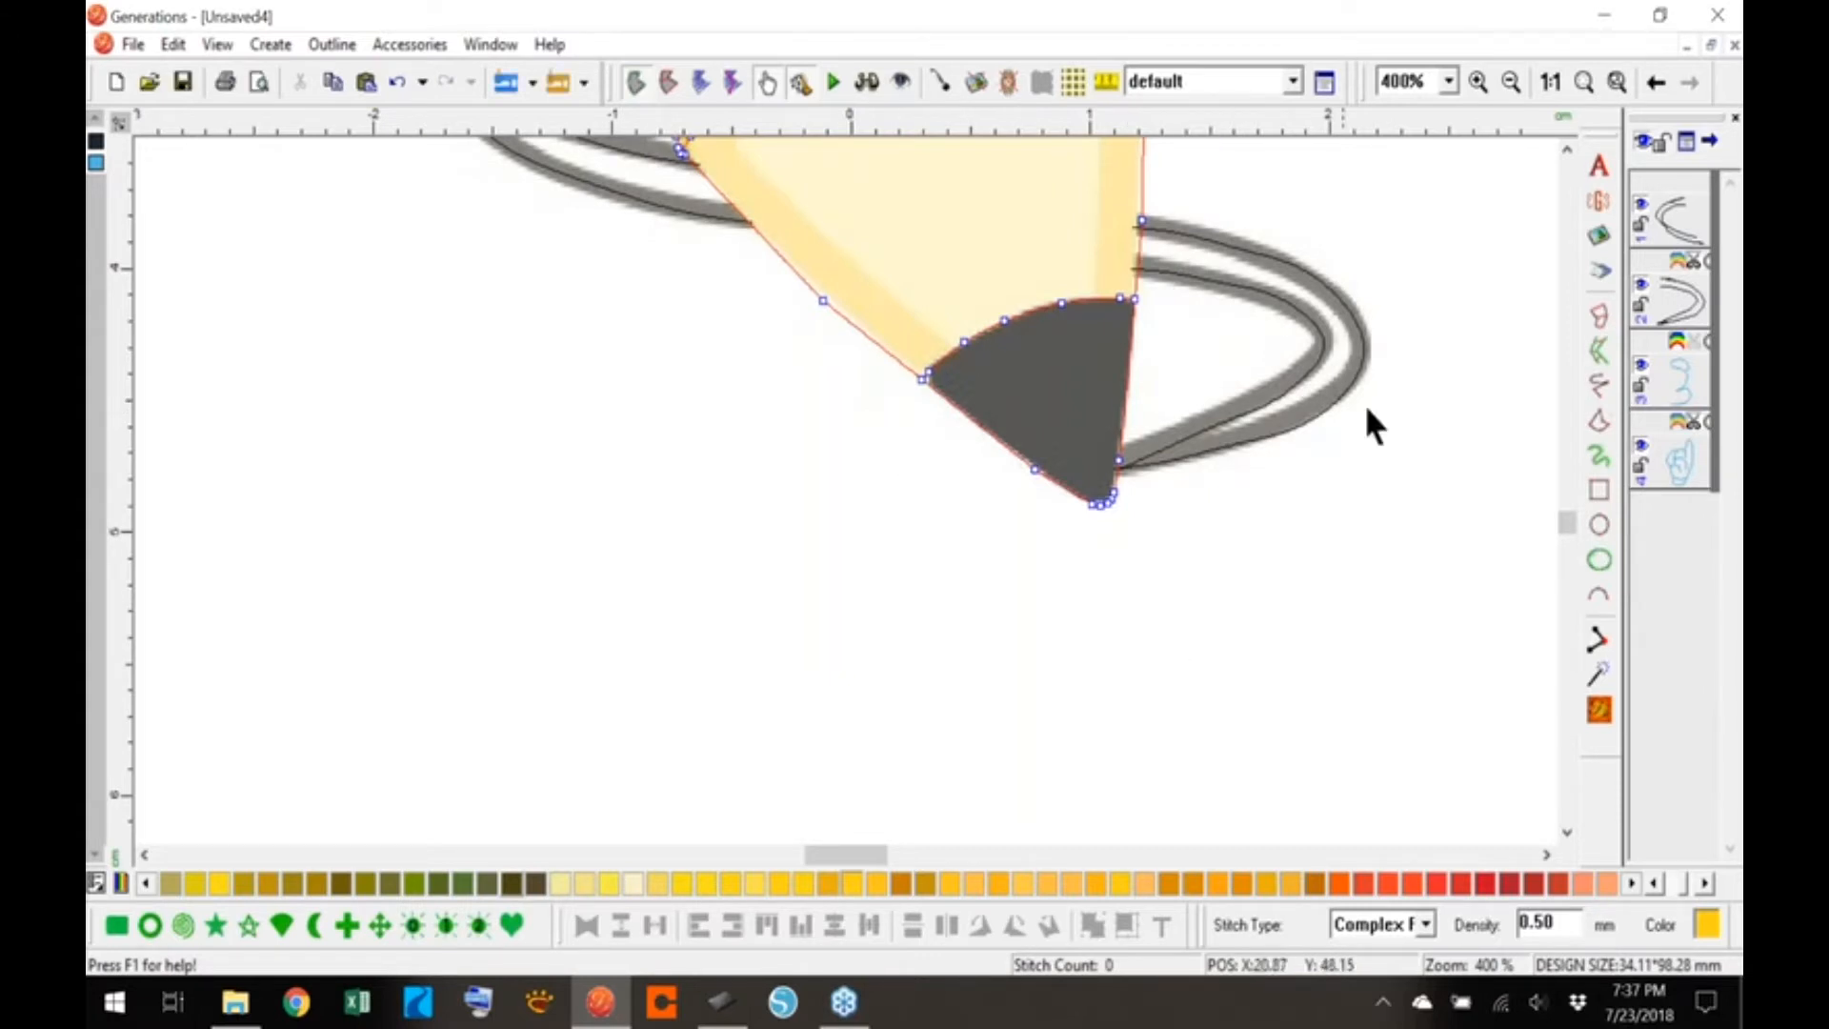
- Generate stitches for the divided body parts and recolour the pencil tip with the design's existing black
left_click(1600, 710)
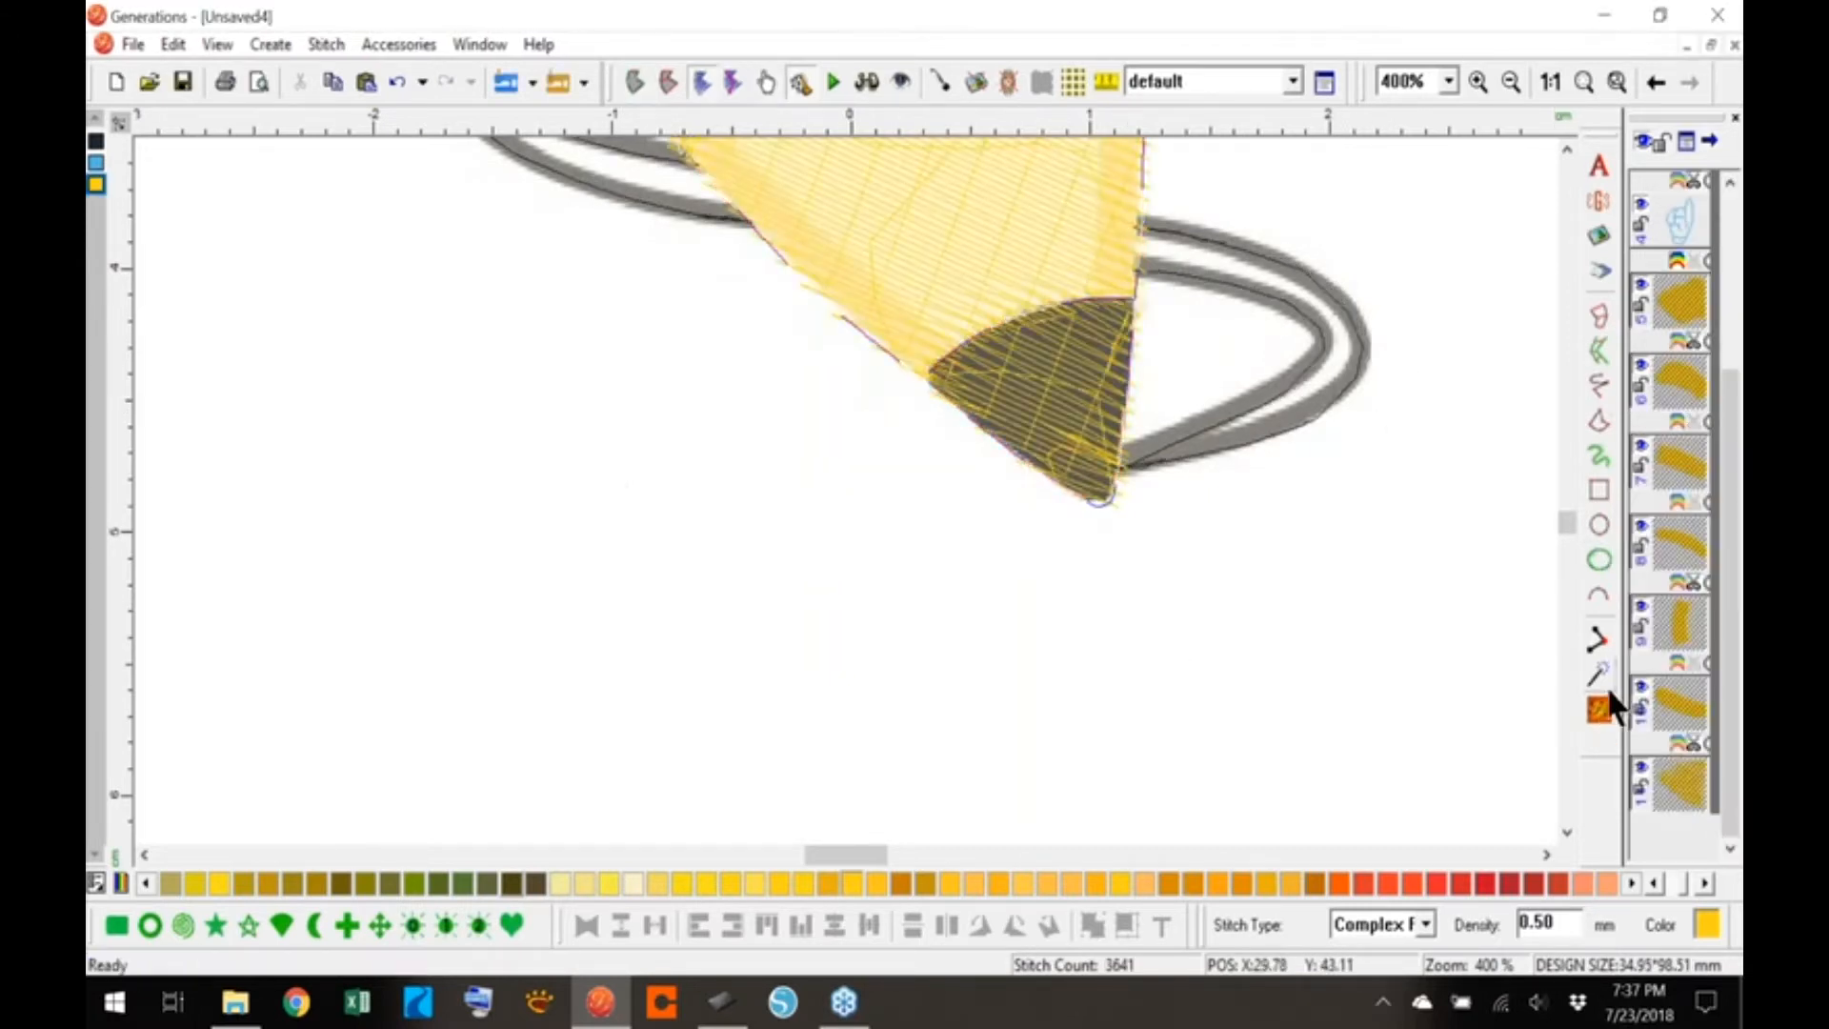
left_click(1549, 80)
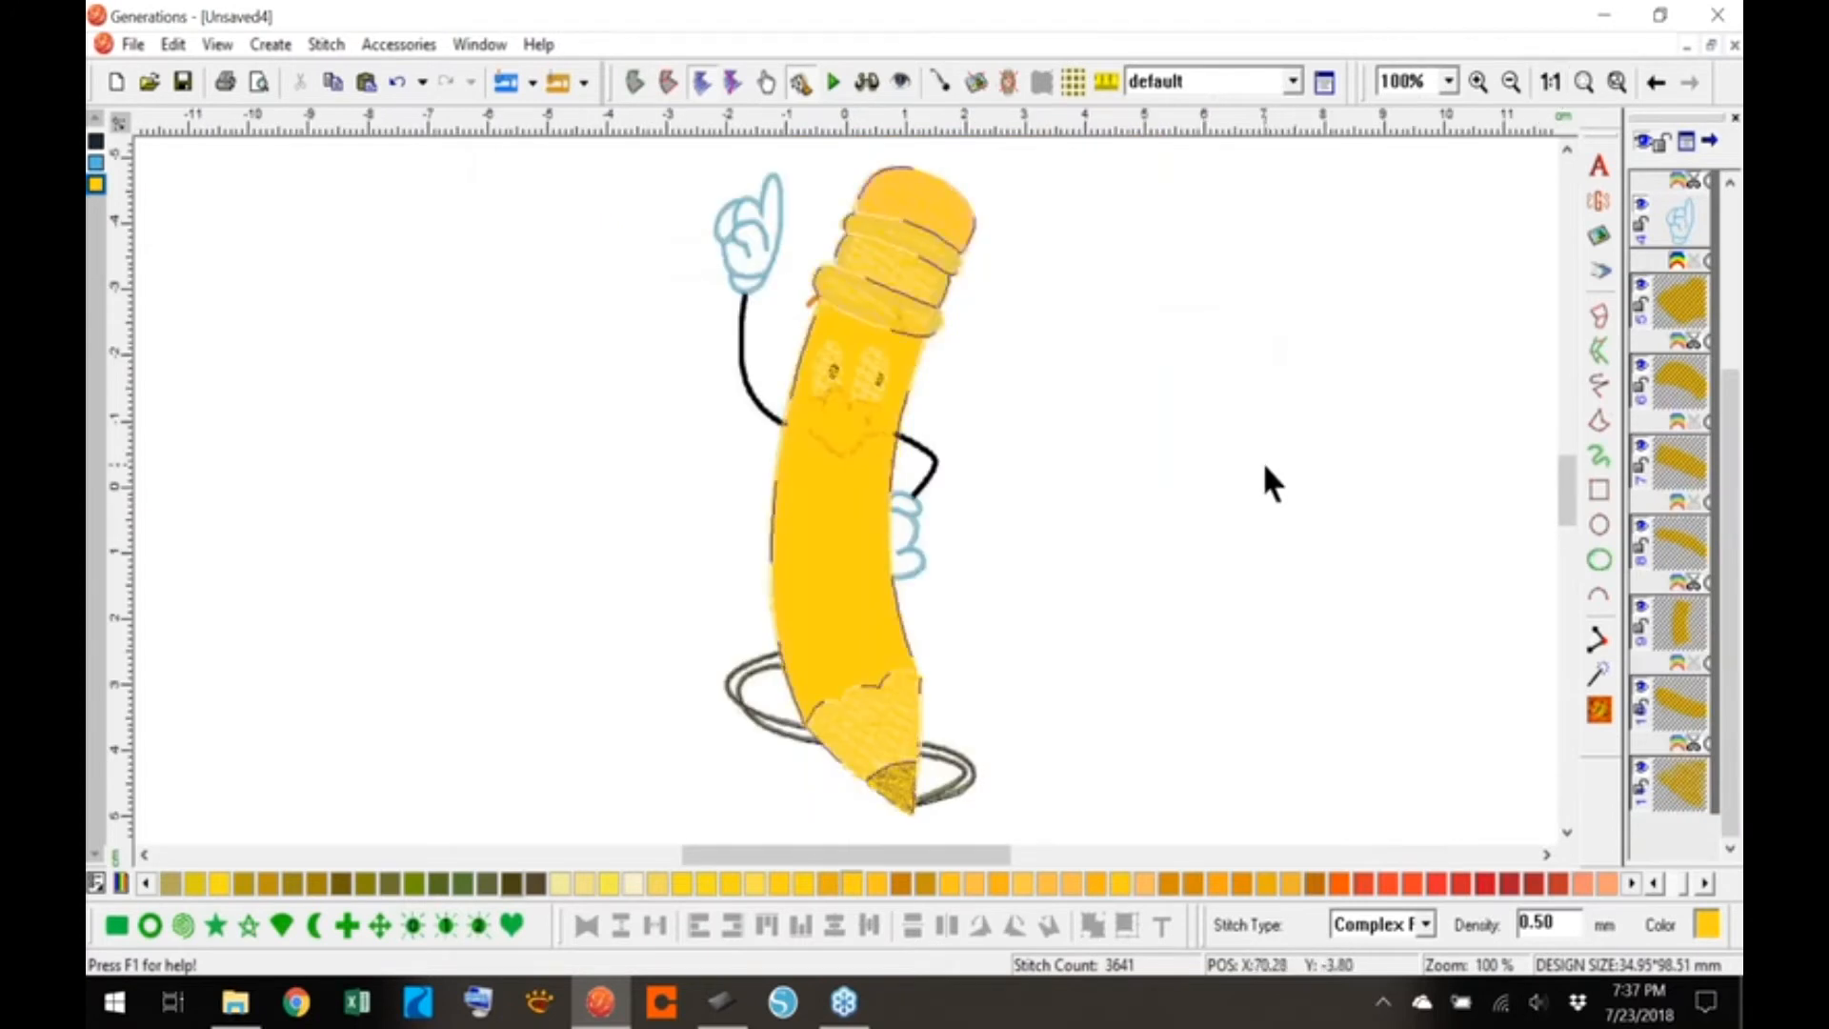
left_click(1681, 770)
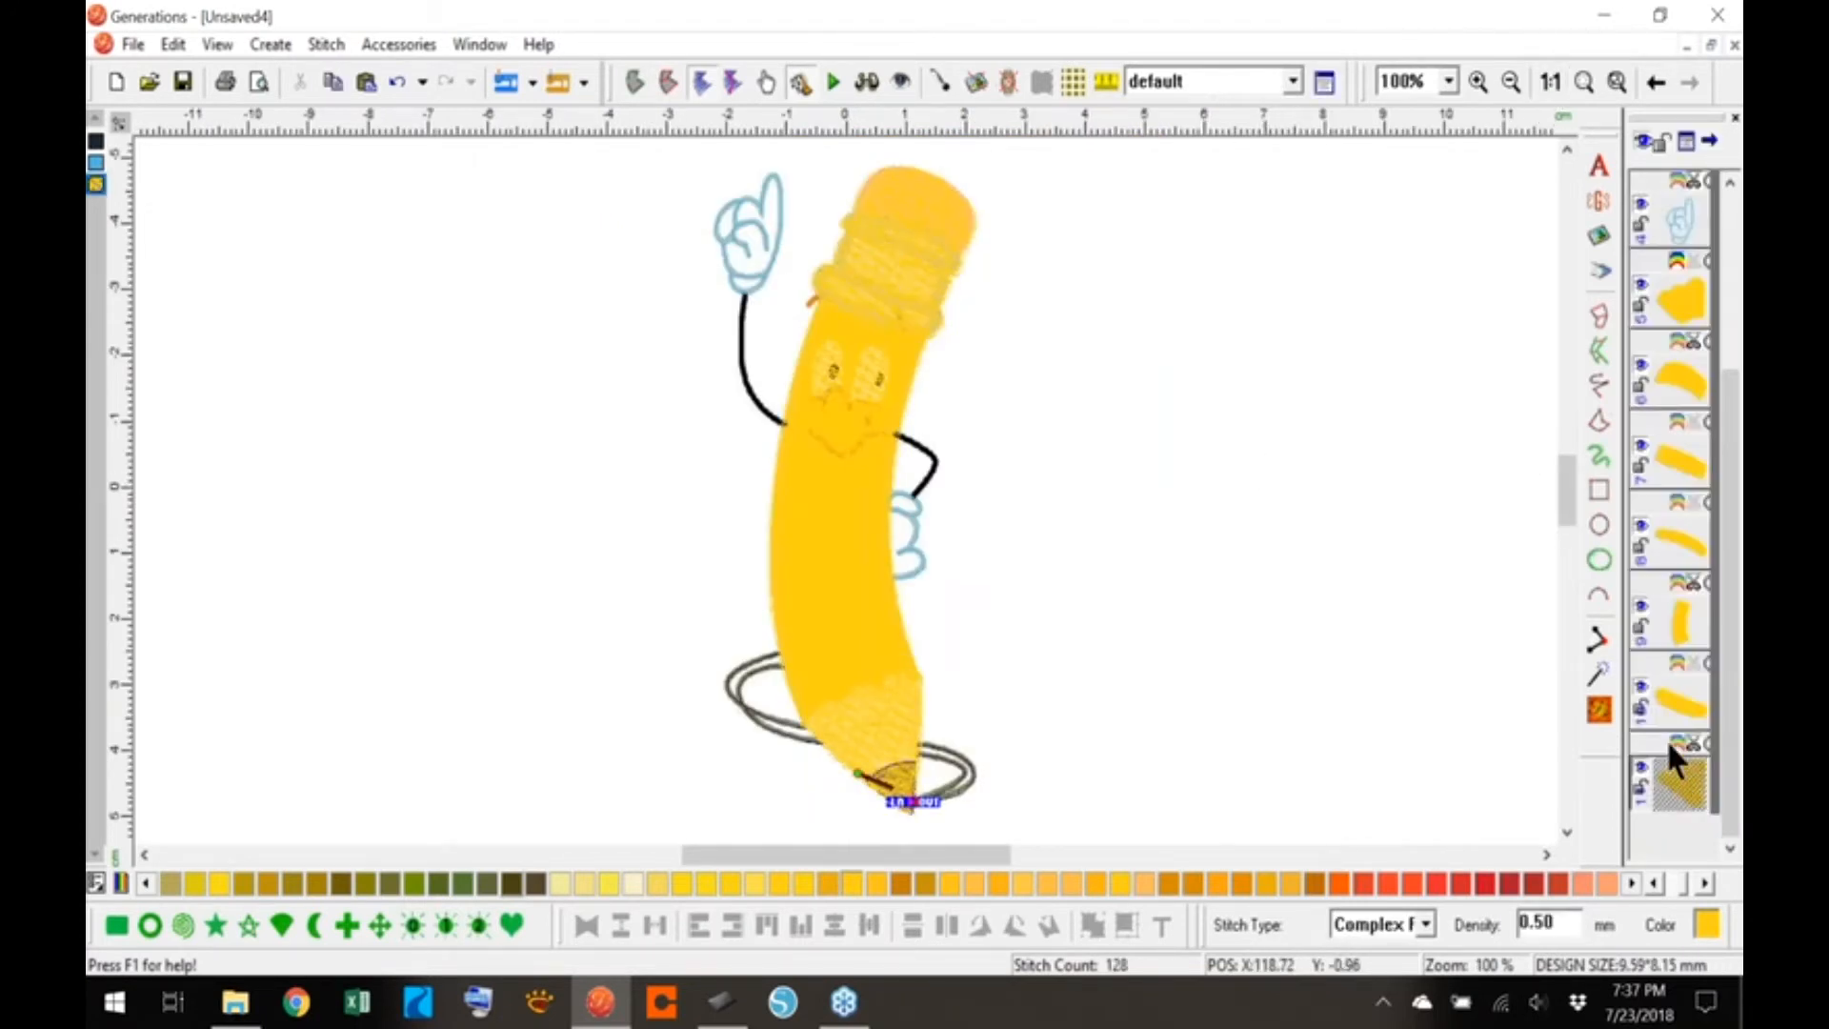
left_click(96, 141)
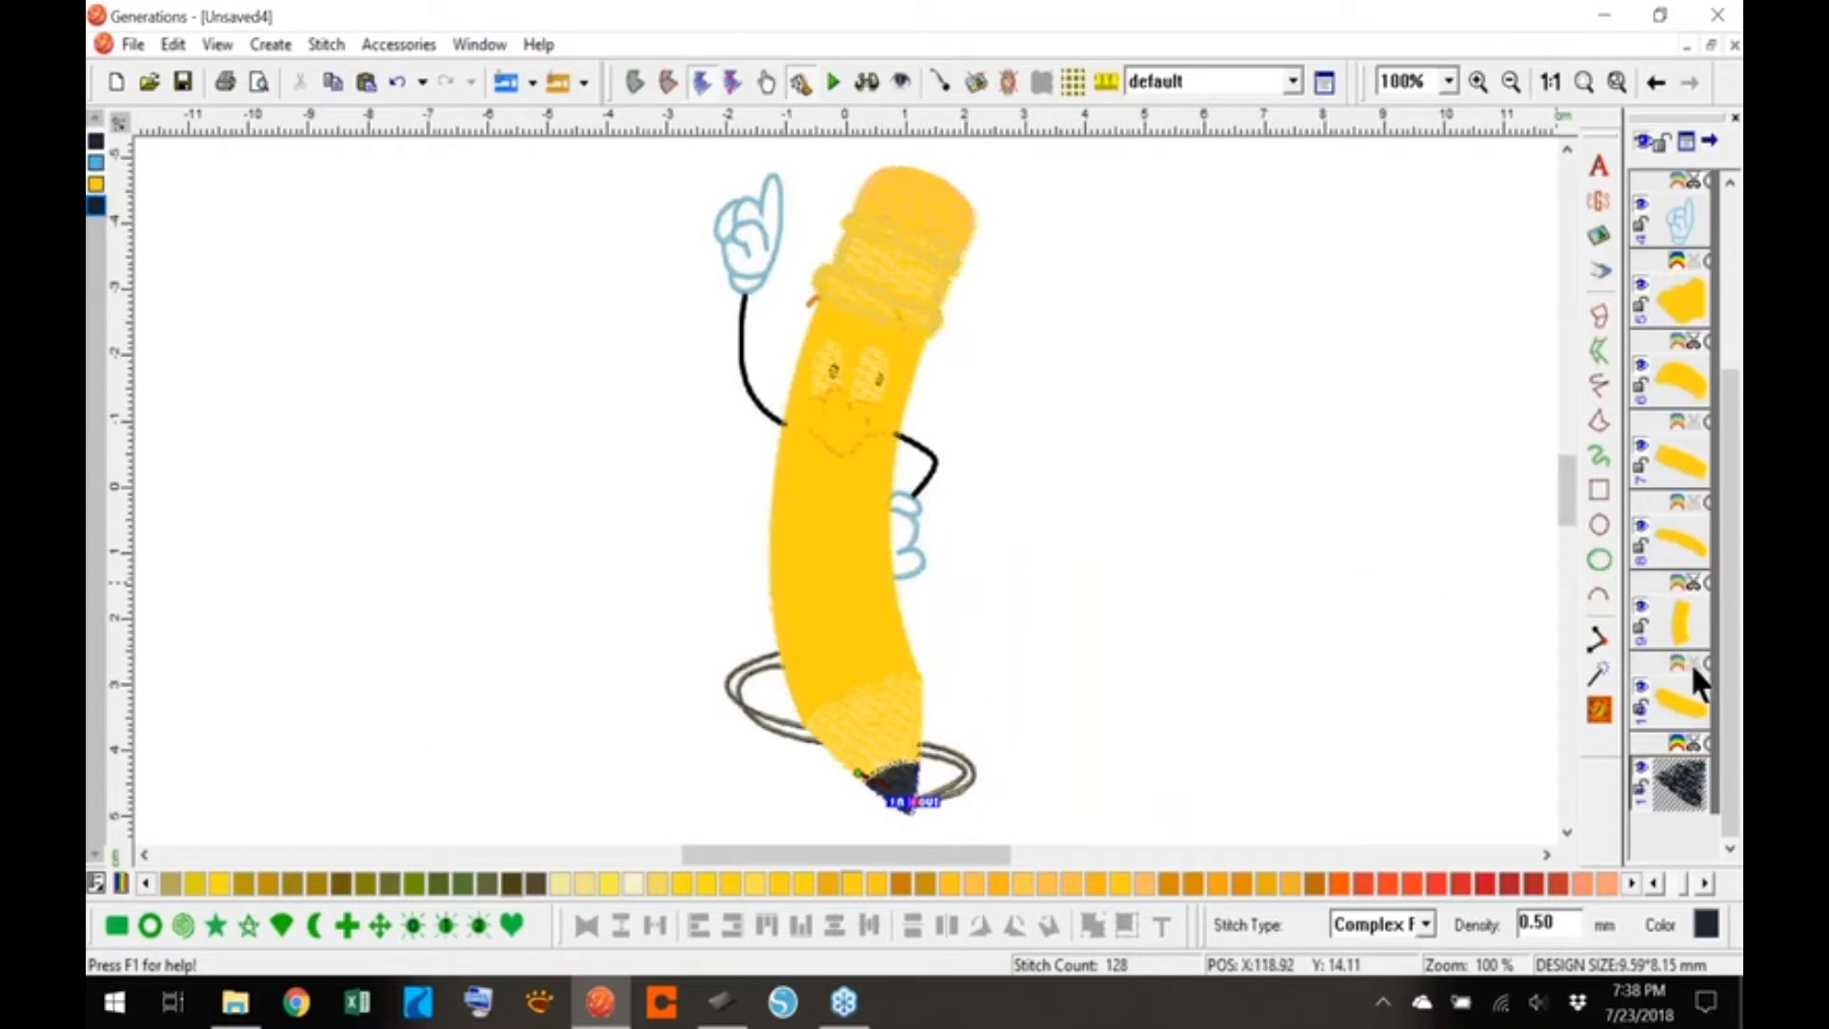
- Recolour the wood section pale cream and the eraser salmon pink
left_click(1681, 303)
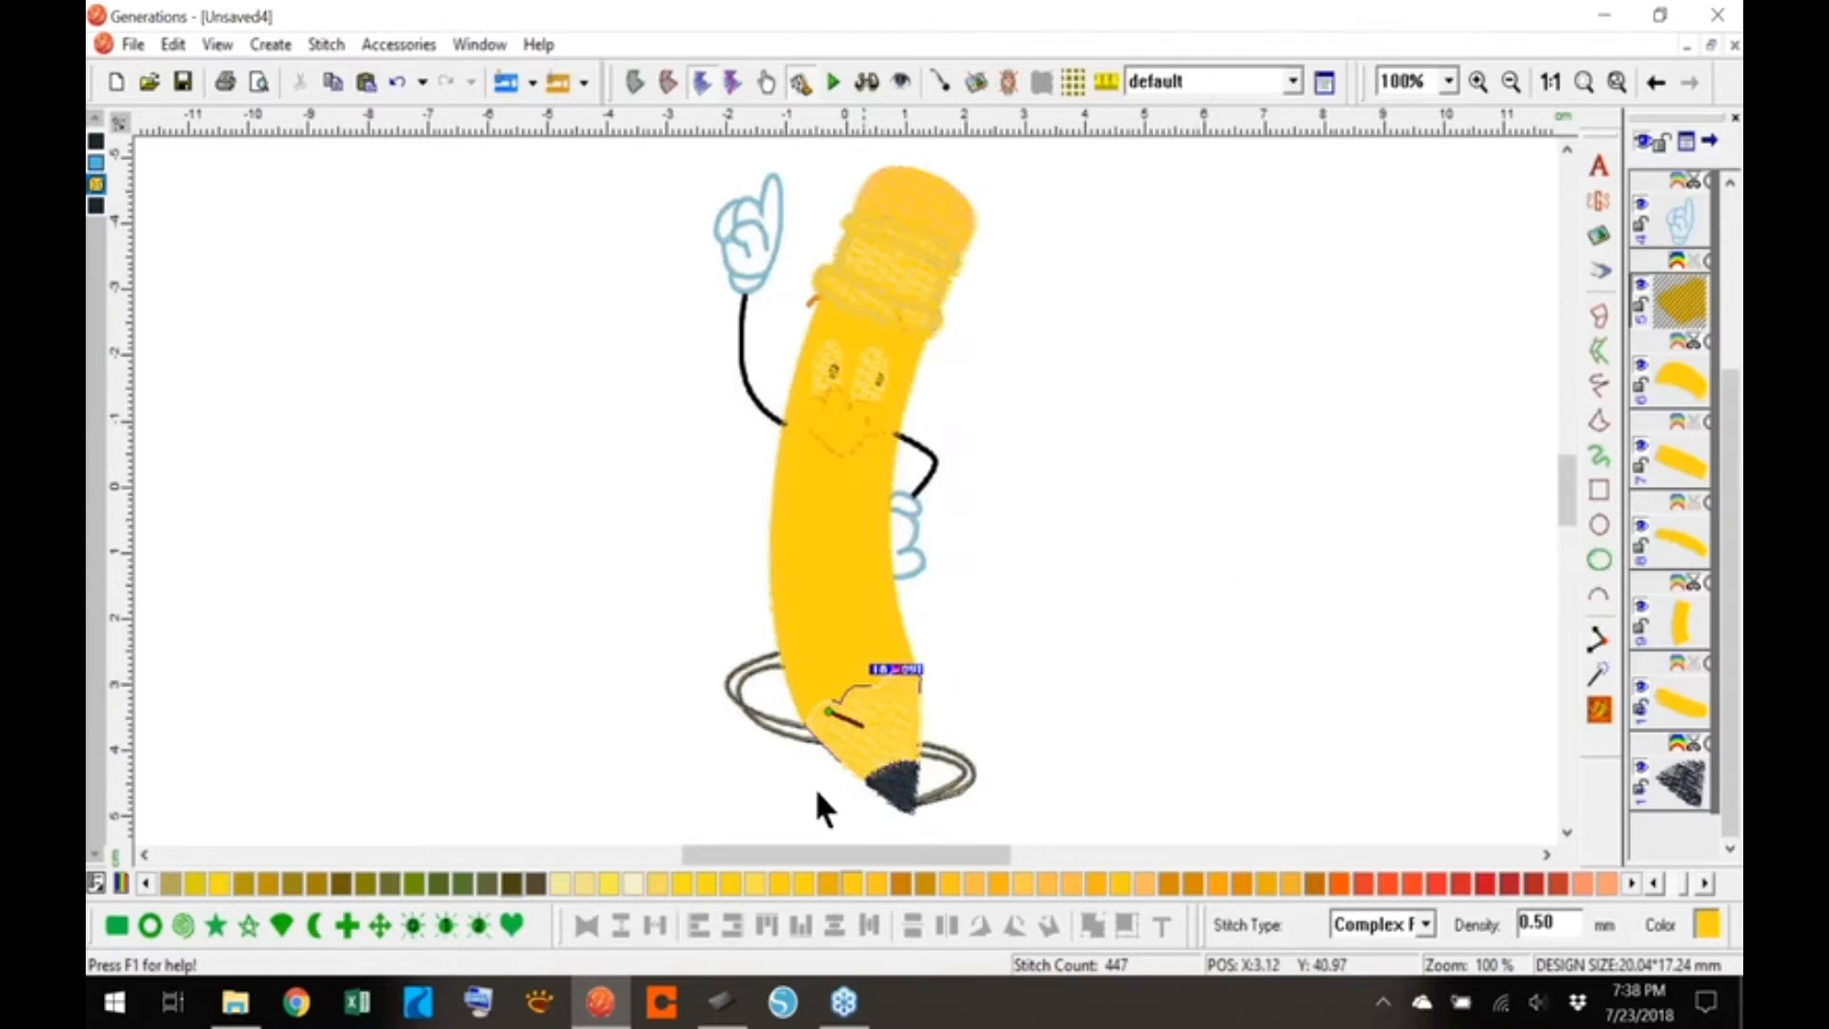
left_click(560, 886)
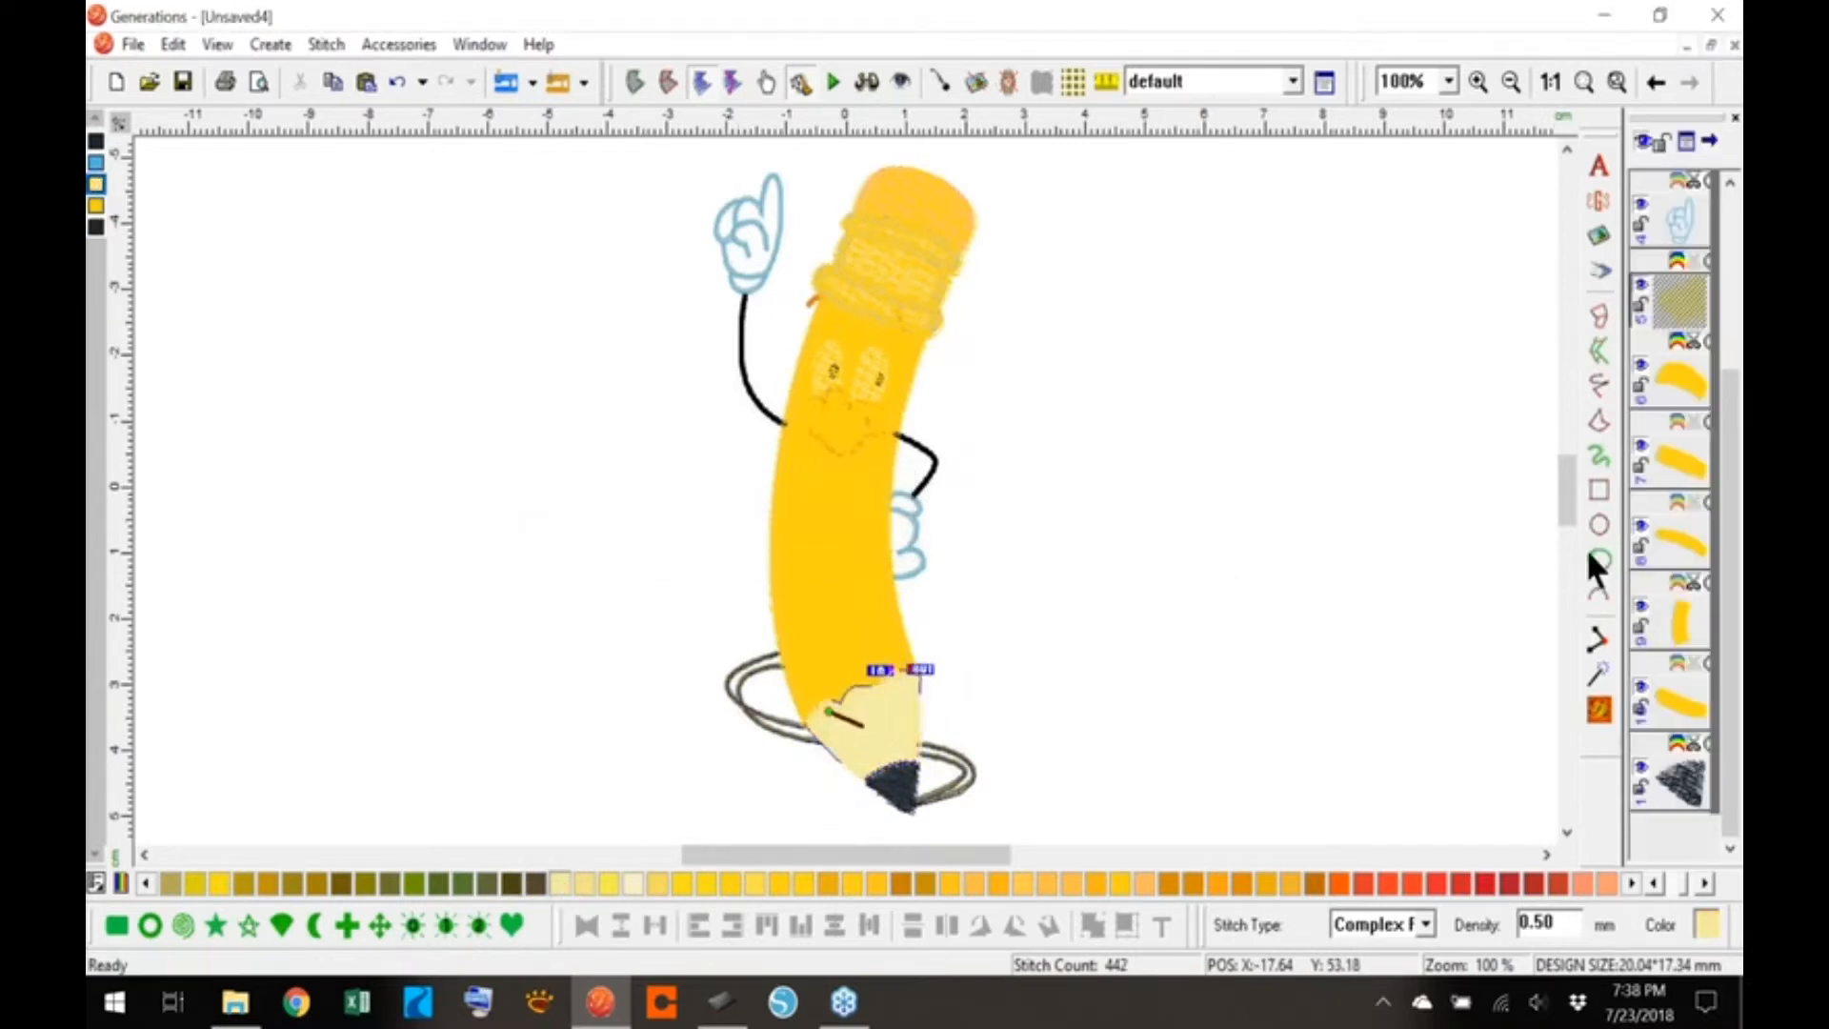
left_click(1675, 376)
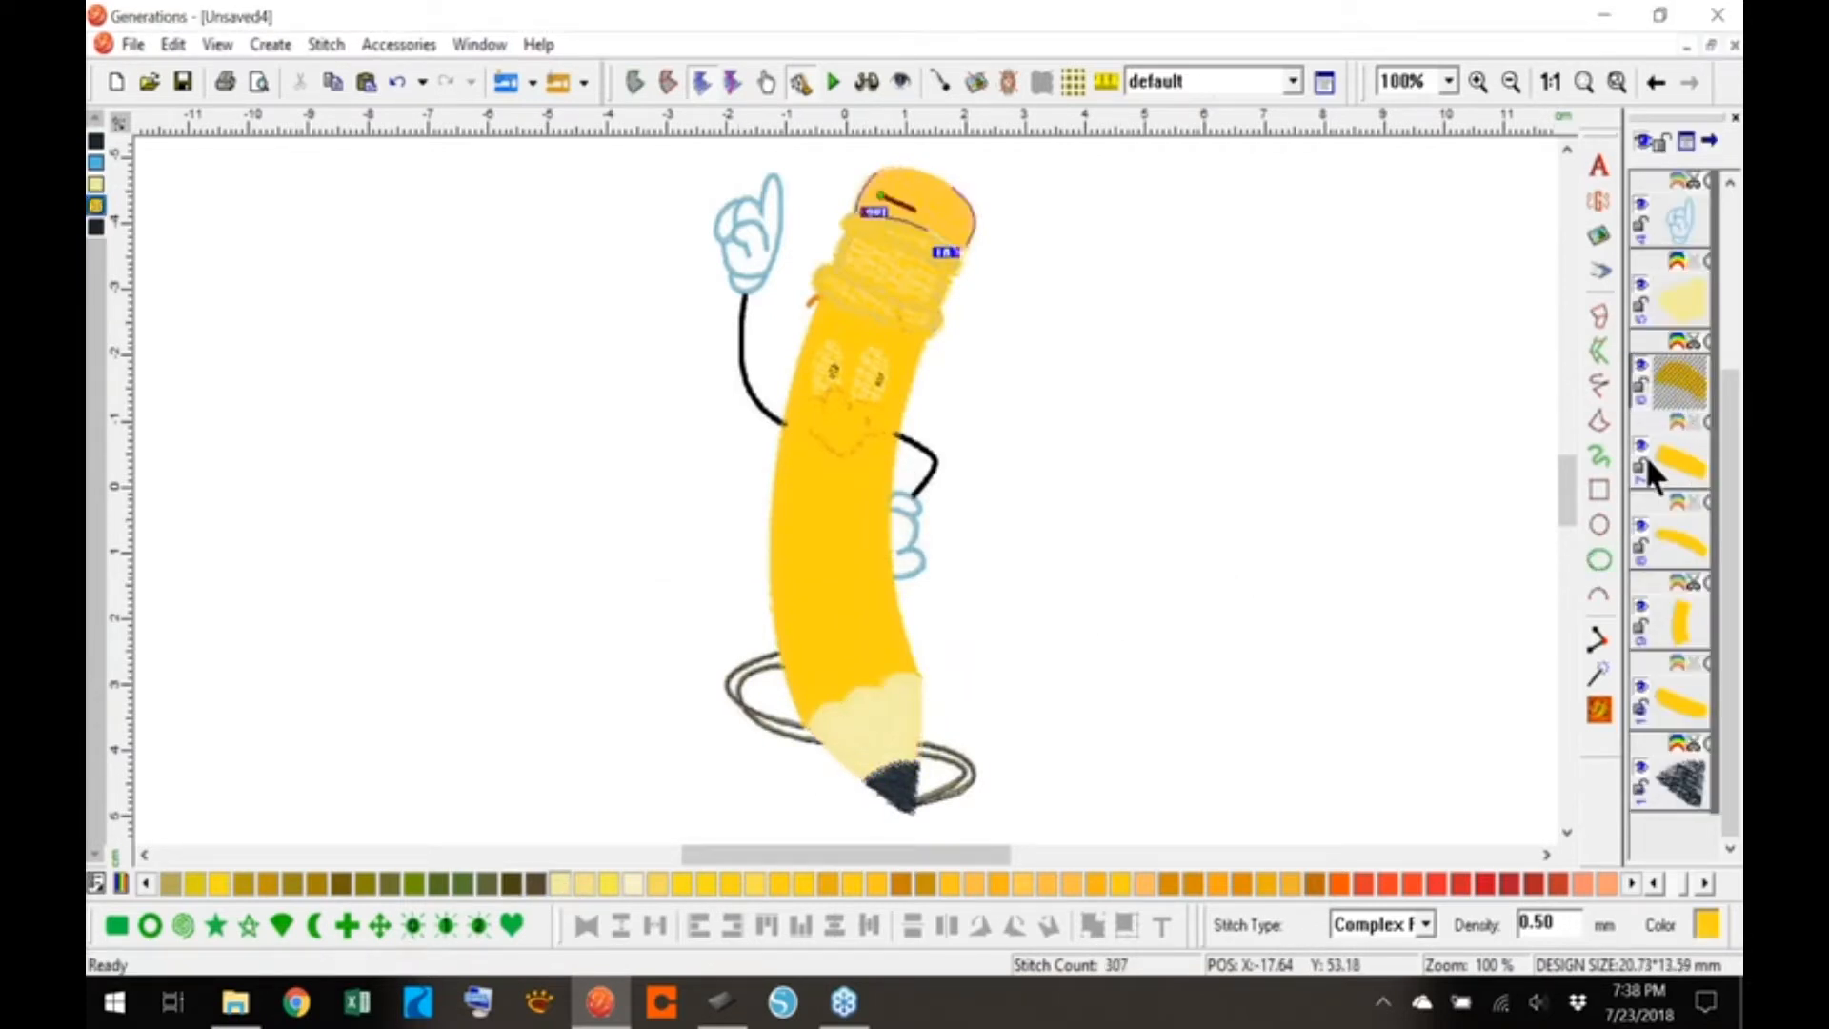
left_click(1585, 883)
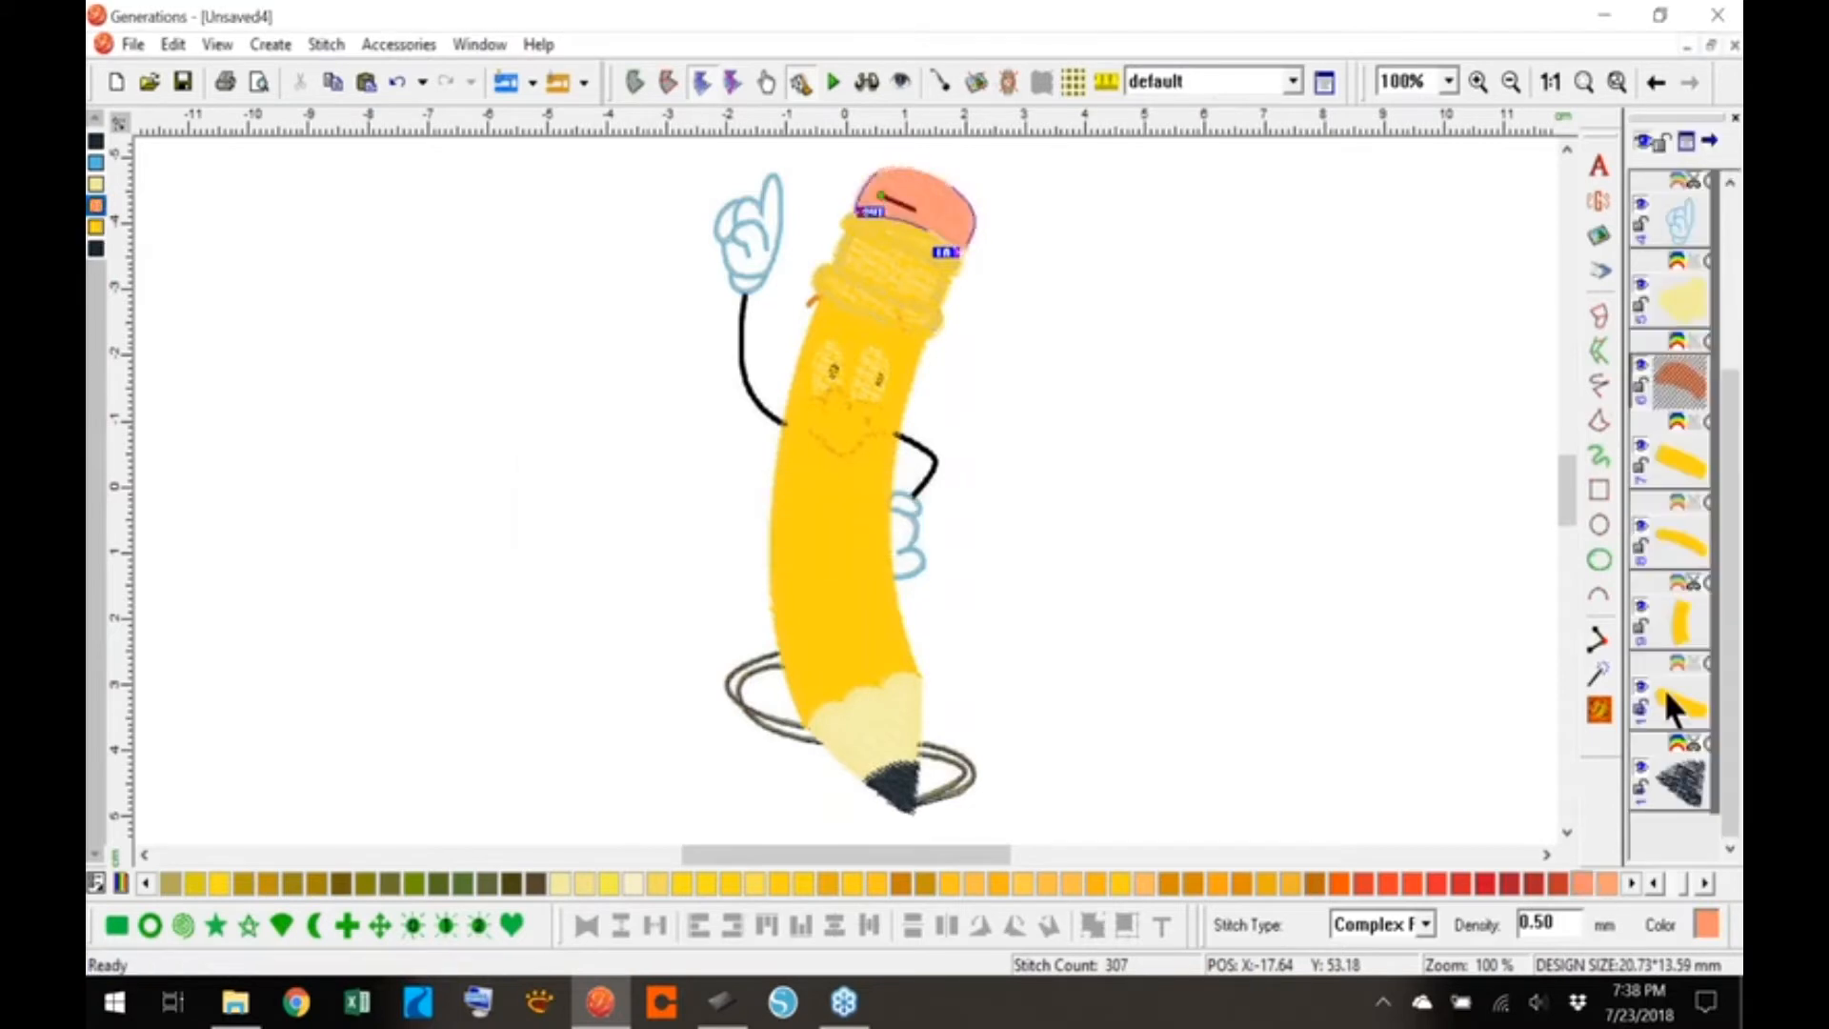
- Recolour the three metal band sections light gray and display the design as a 3D stitch preview
left_click(1673, 465)
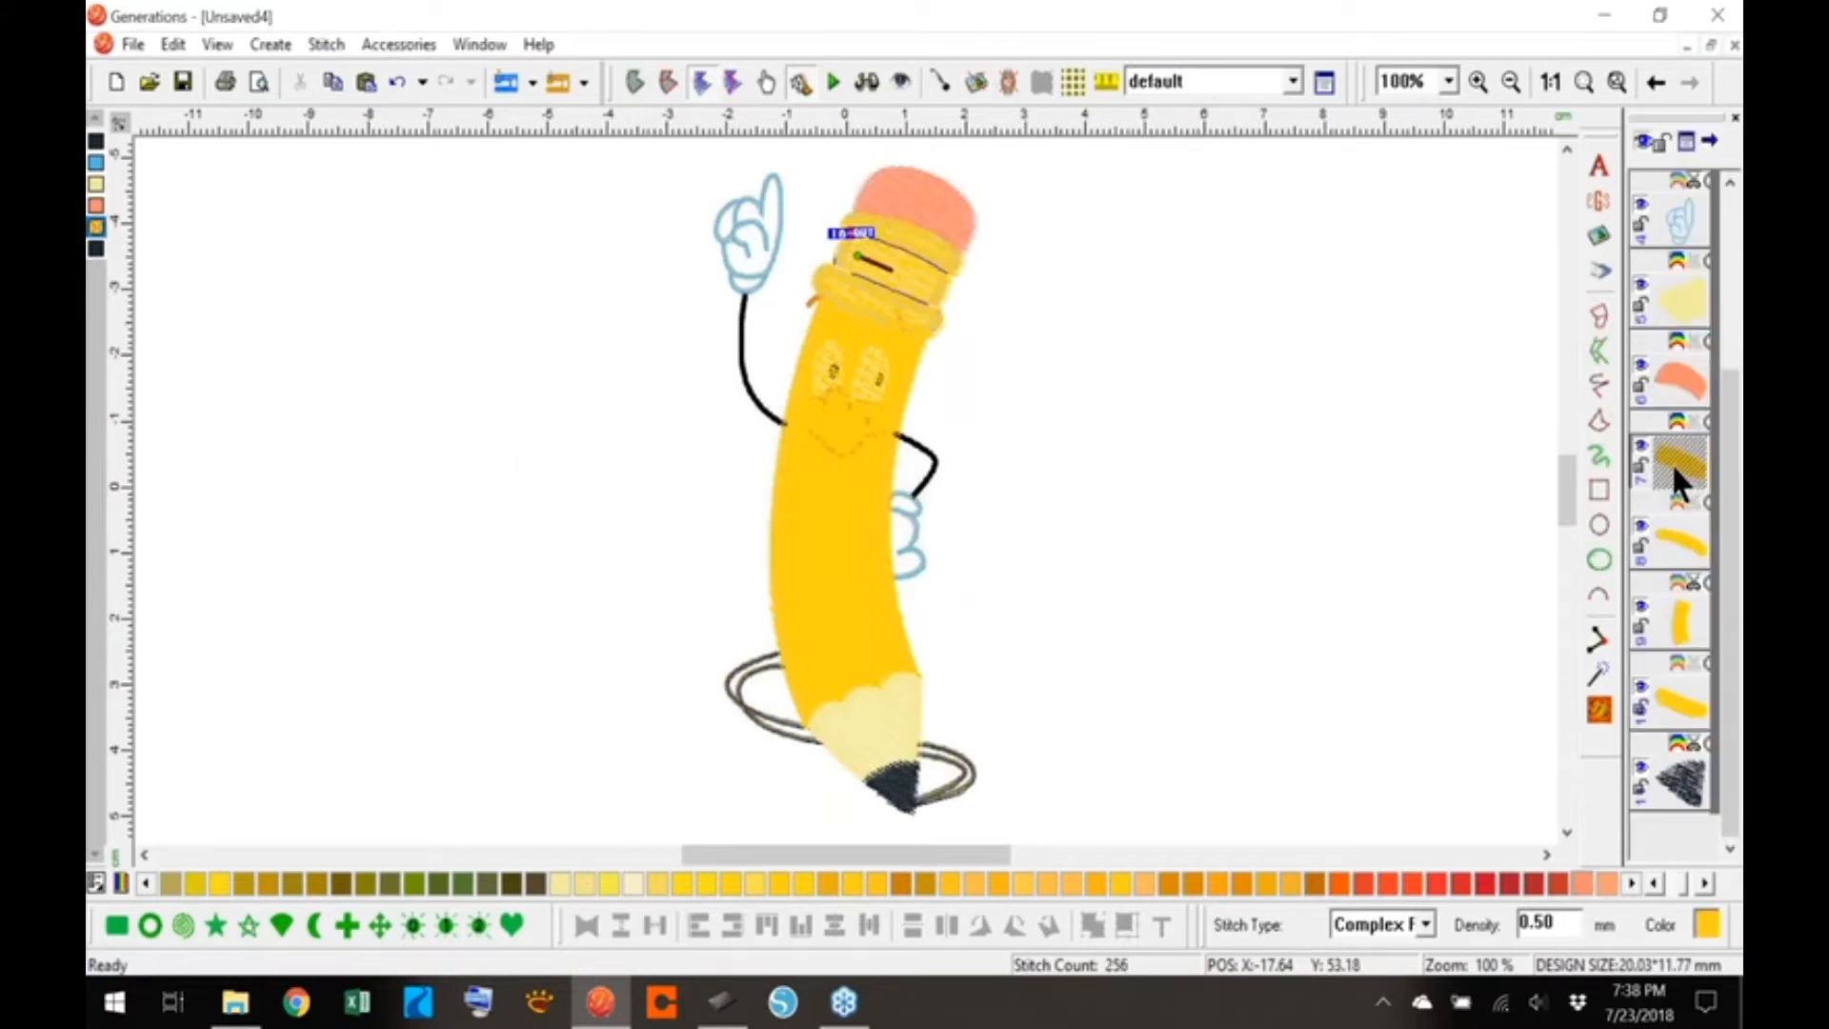
left_click(1681, 539, "ctrl")
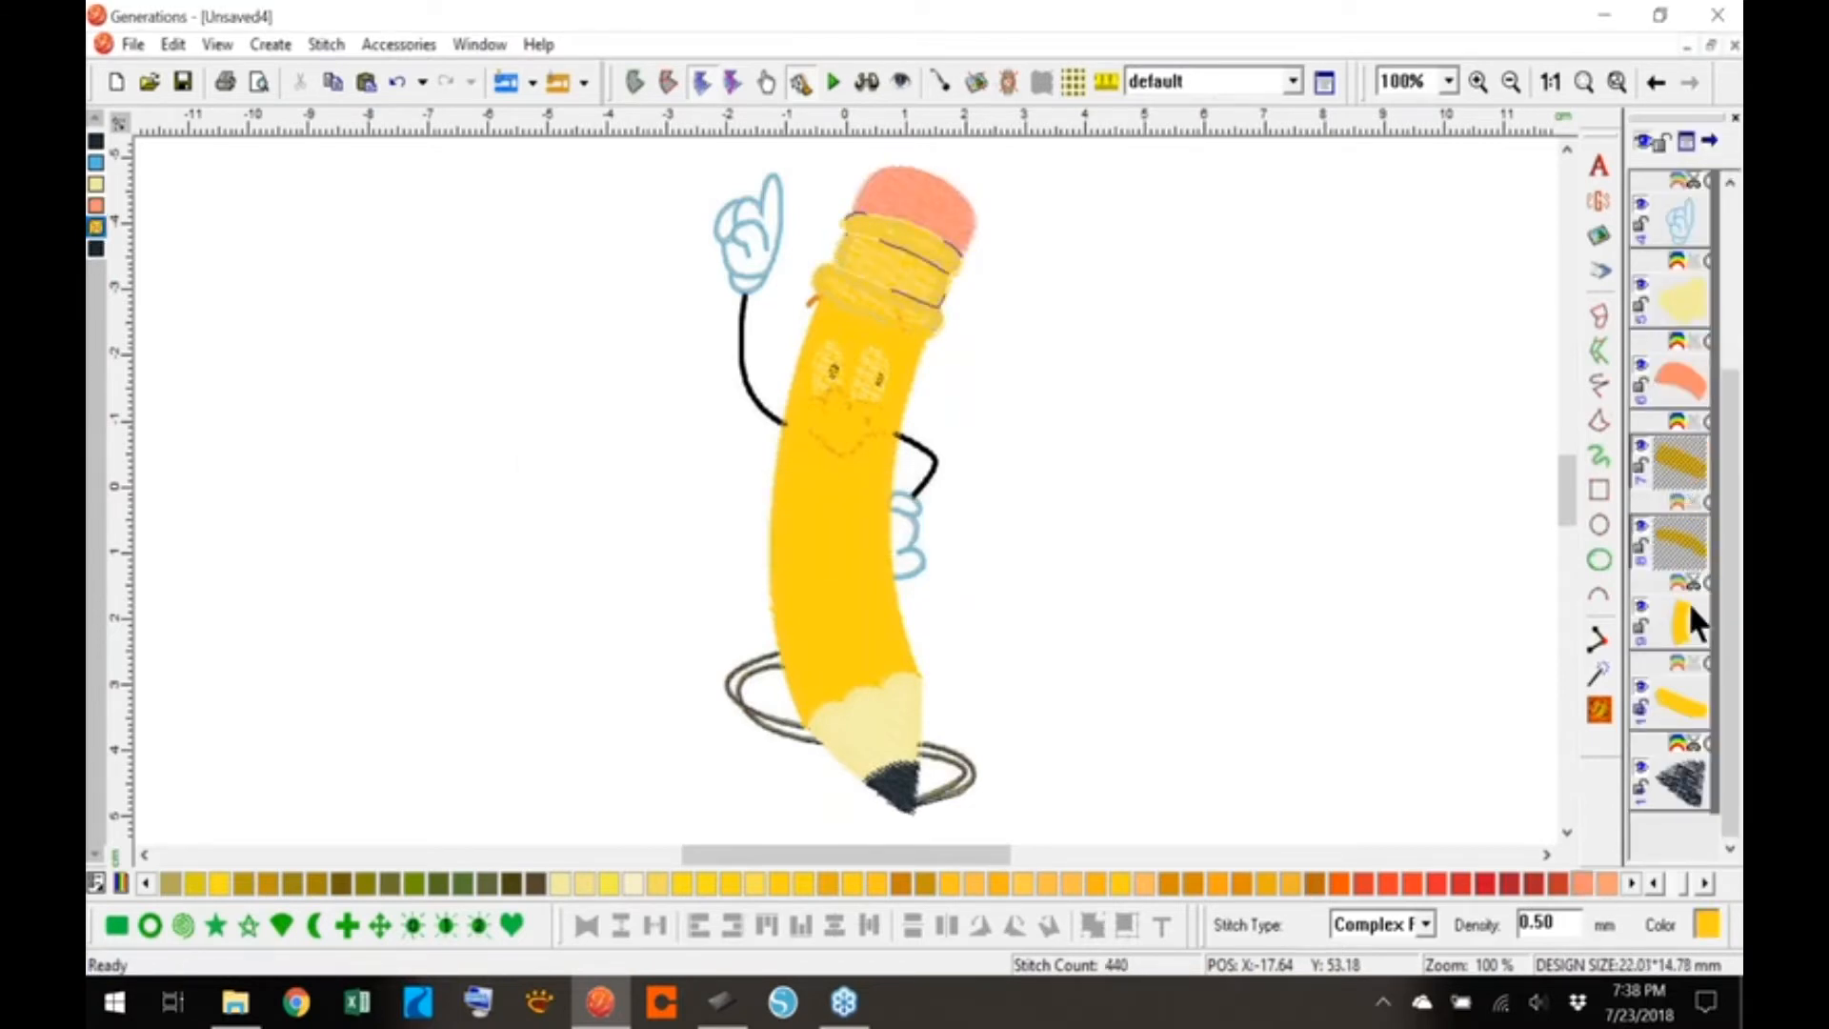
left_click(1683, 707, "ctrl")
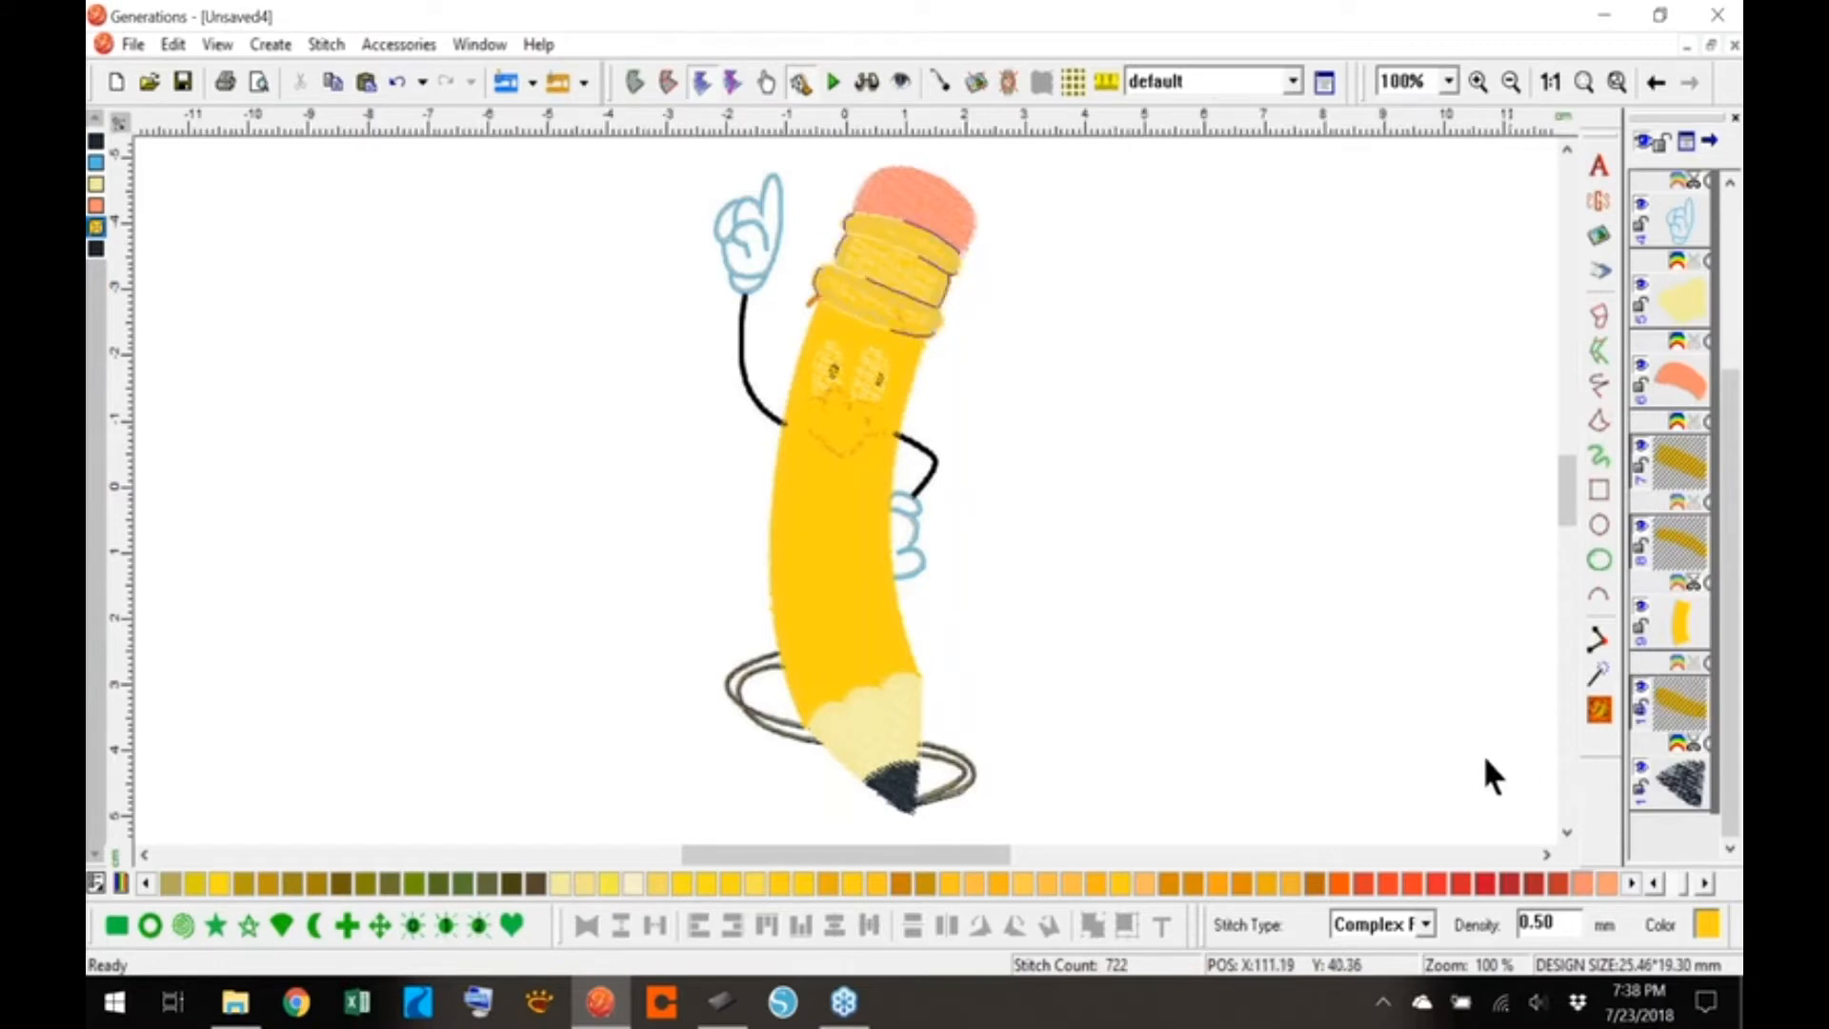
left_click(1706, 884)
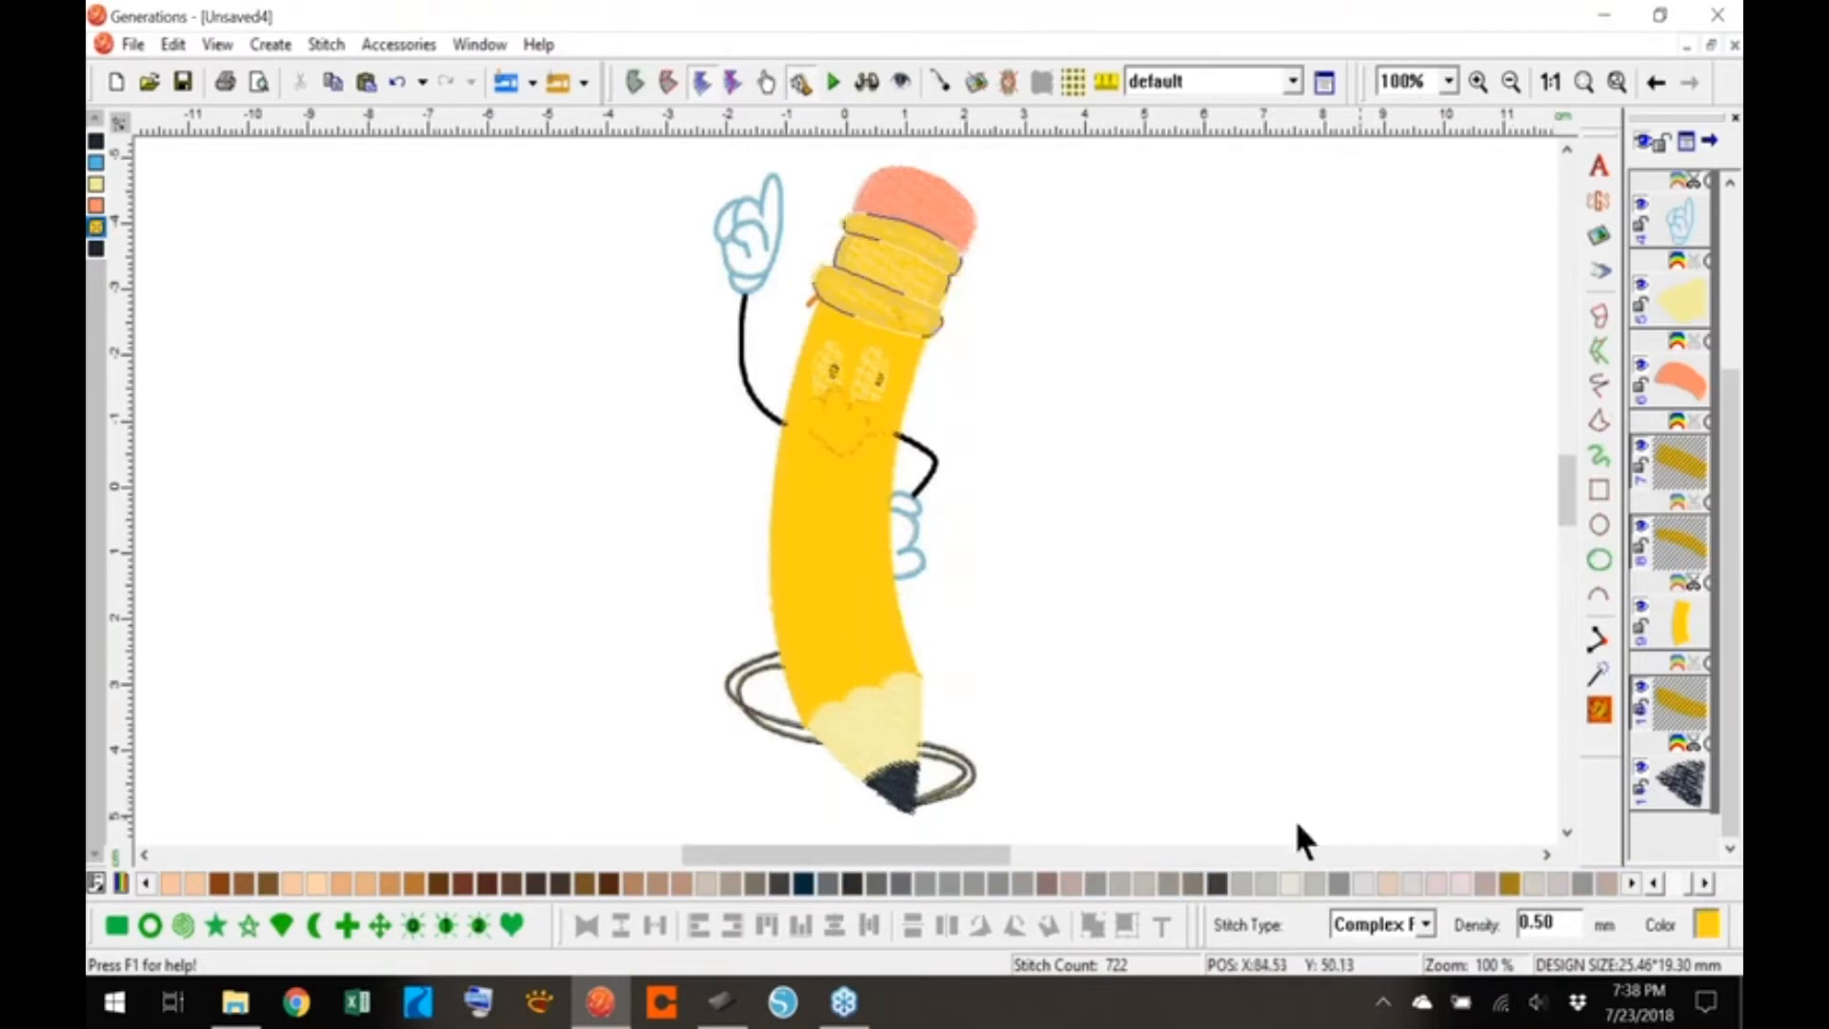
left_click(1119, 882)
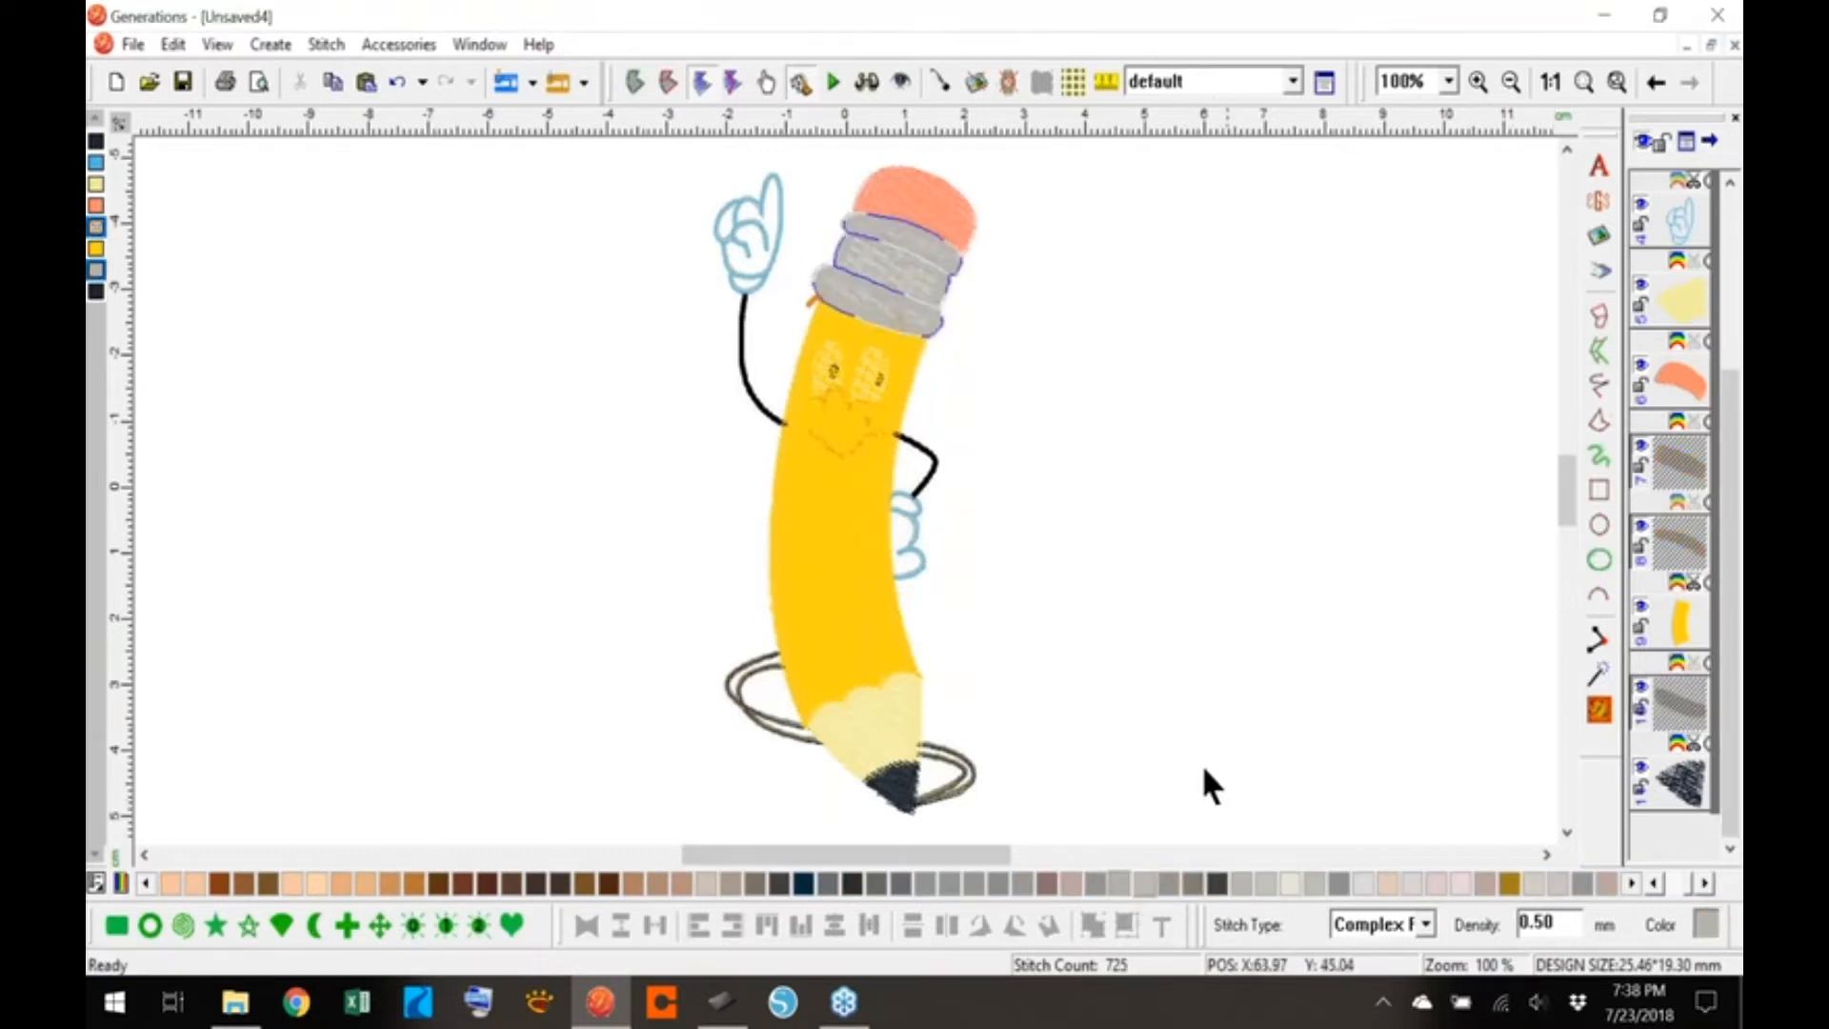
left_click(867, 83)
left_click(1158, 467)
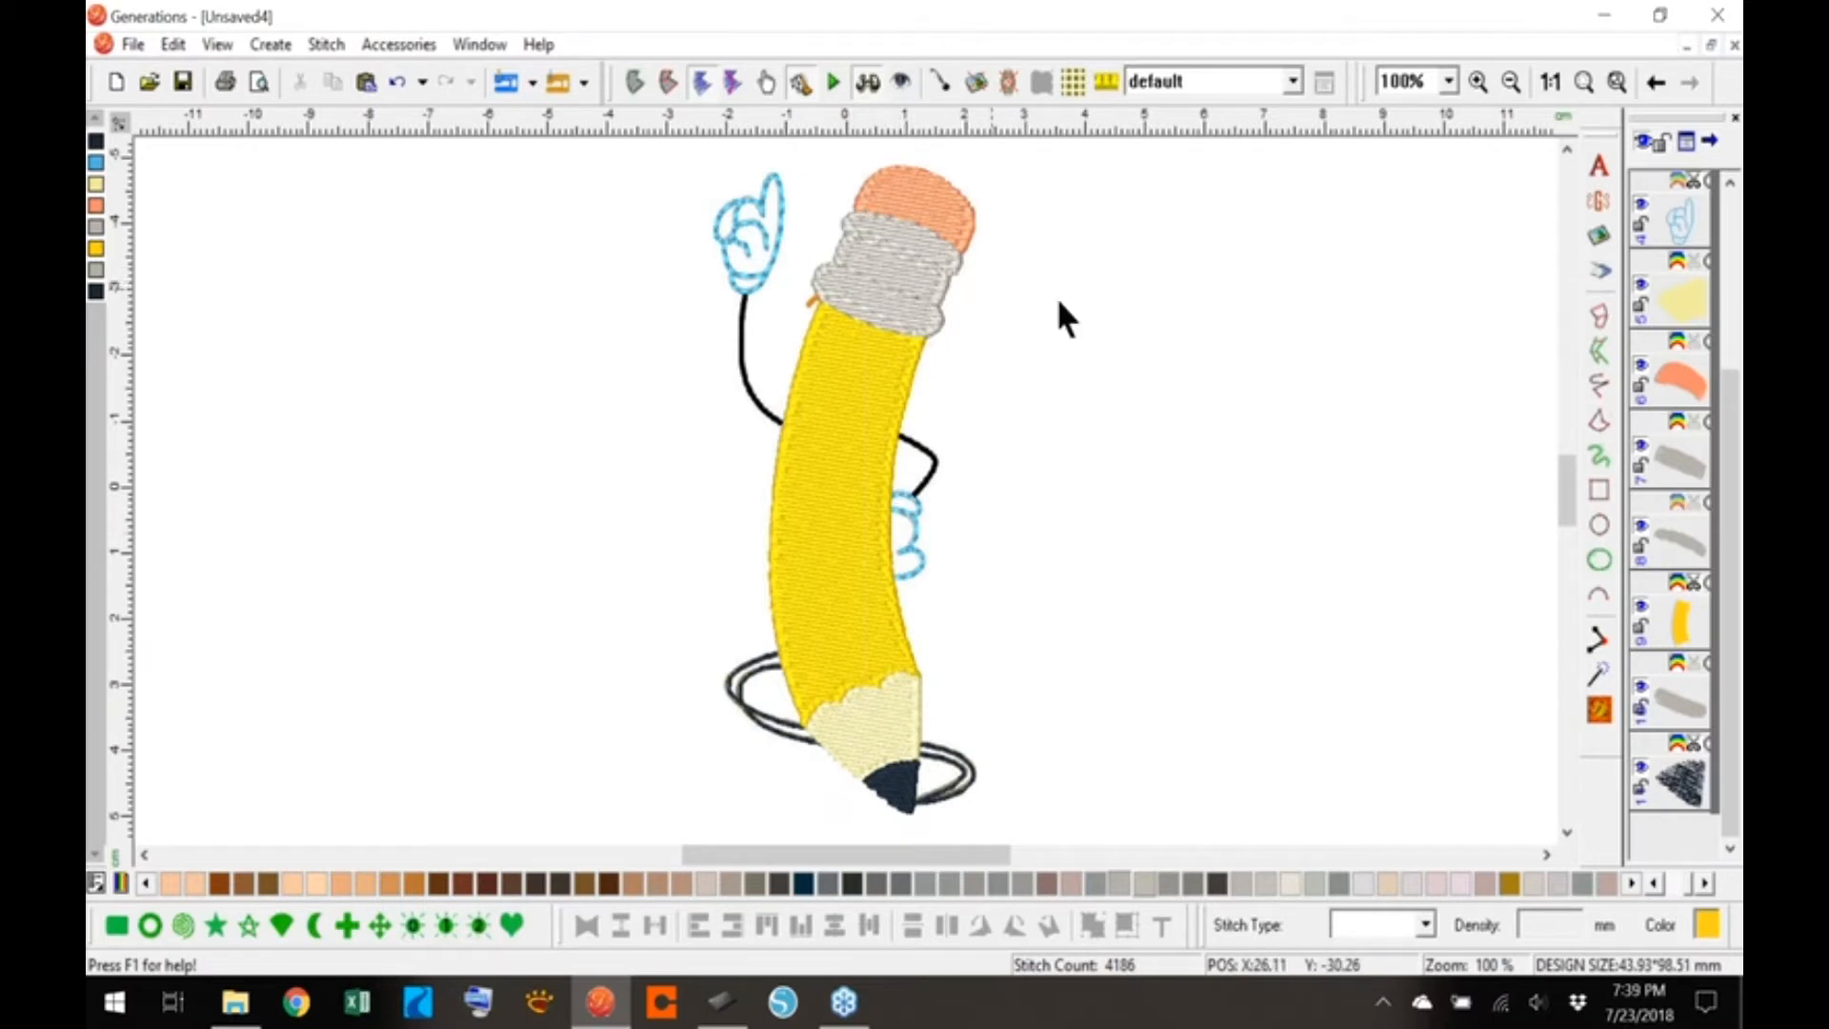
- Set the upper metal band section's stitch angle to nearly vertical and regenerate its stitches
left_click(1448, 81)
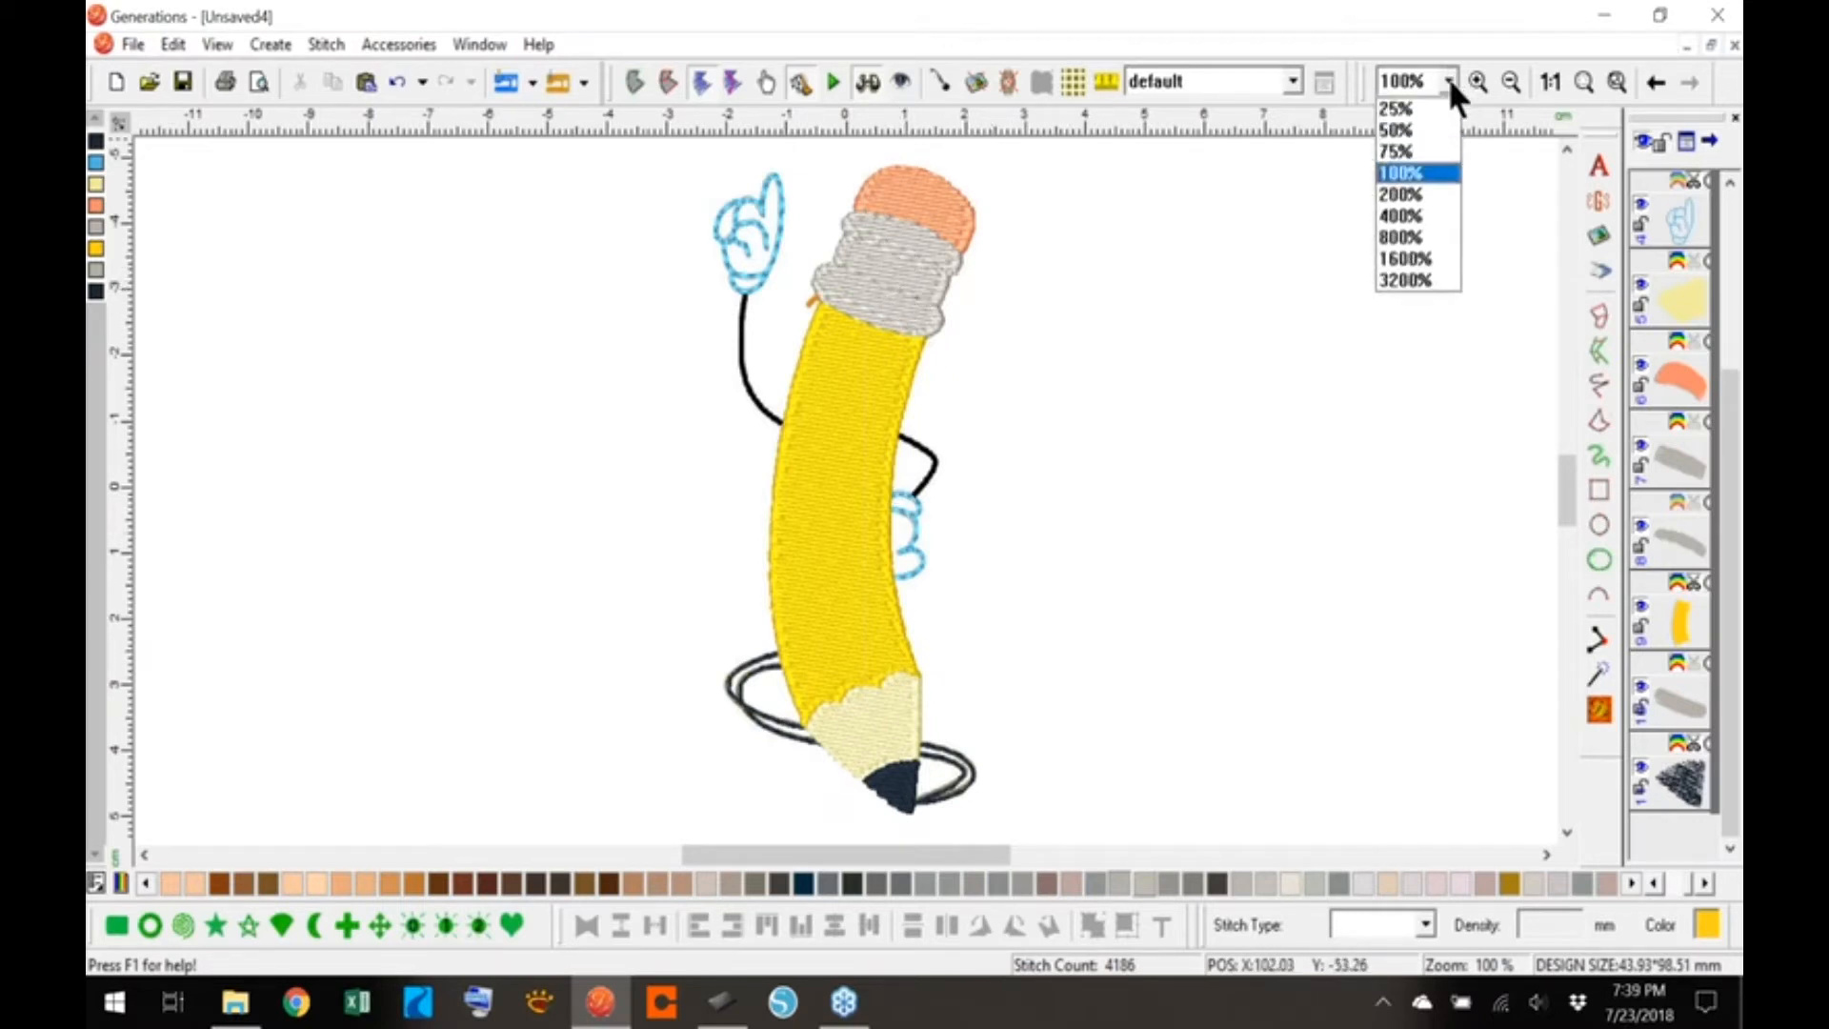
left_click(1406, 209)
left_click_drag(1568, 484, 1568, 466)
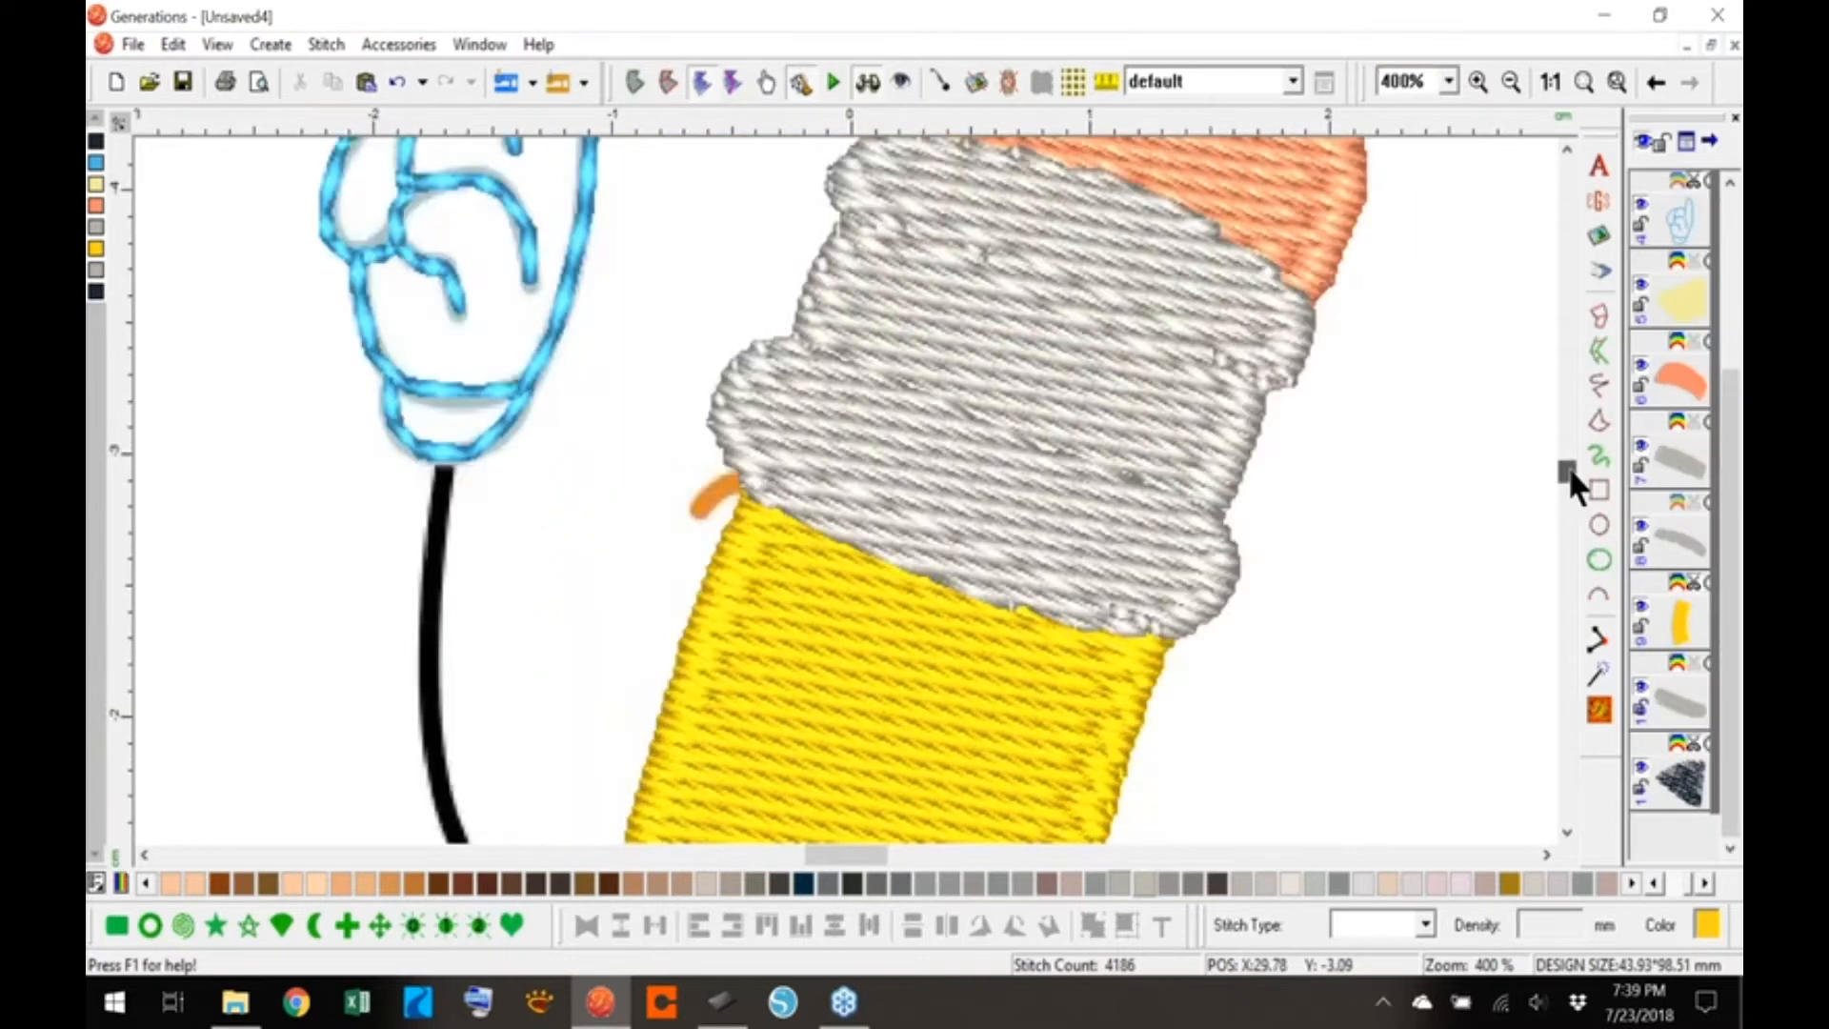
left_click(1127, 481)
scroll(1568, 464, "down", 1)
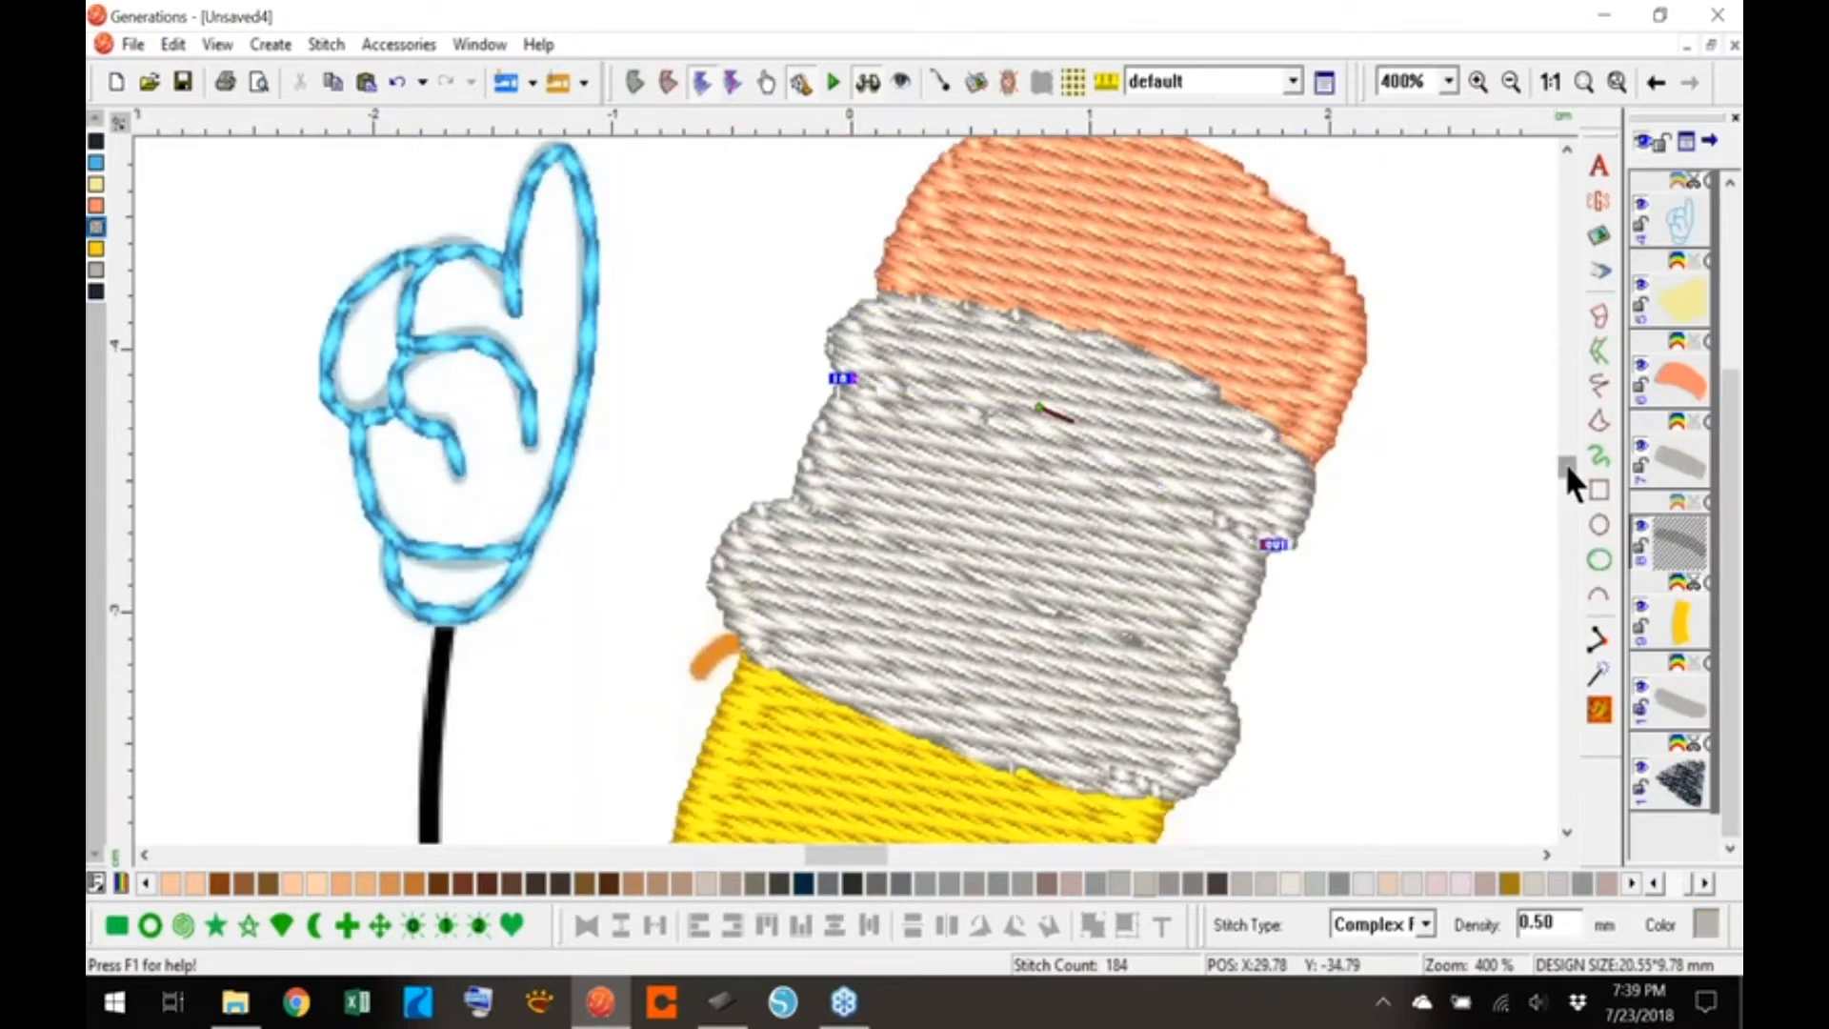
left_click_drag(1039, 405, 1069, 379)
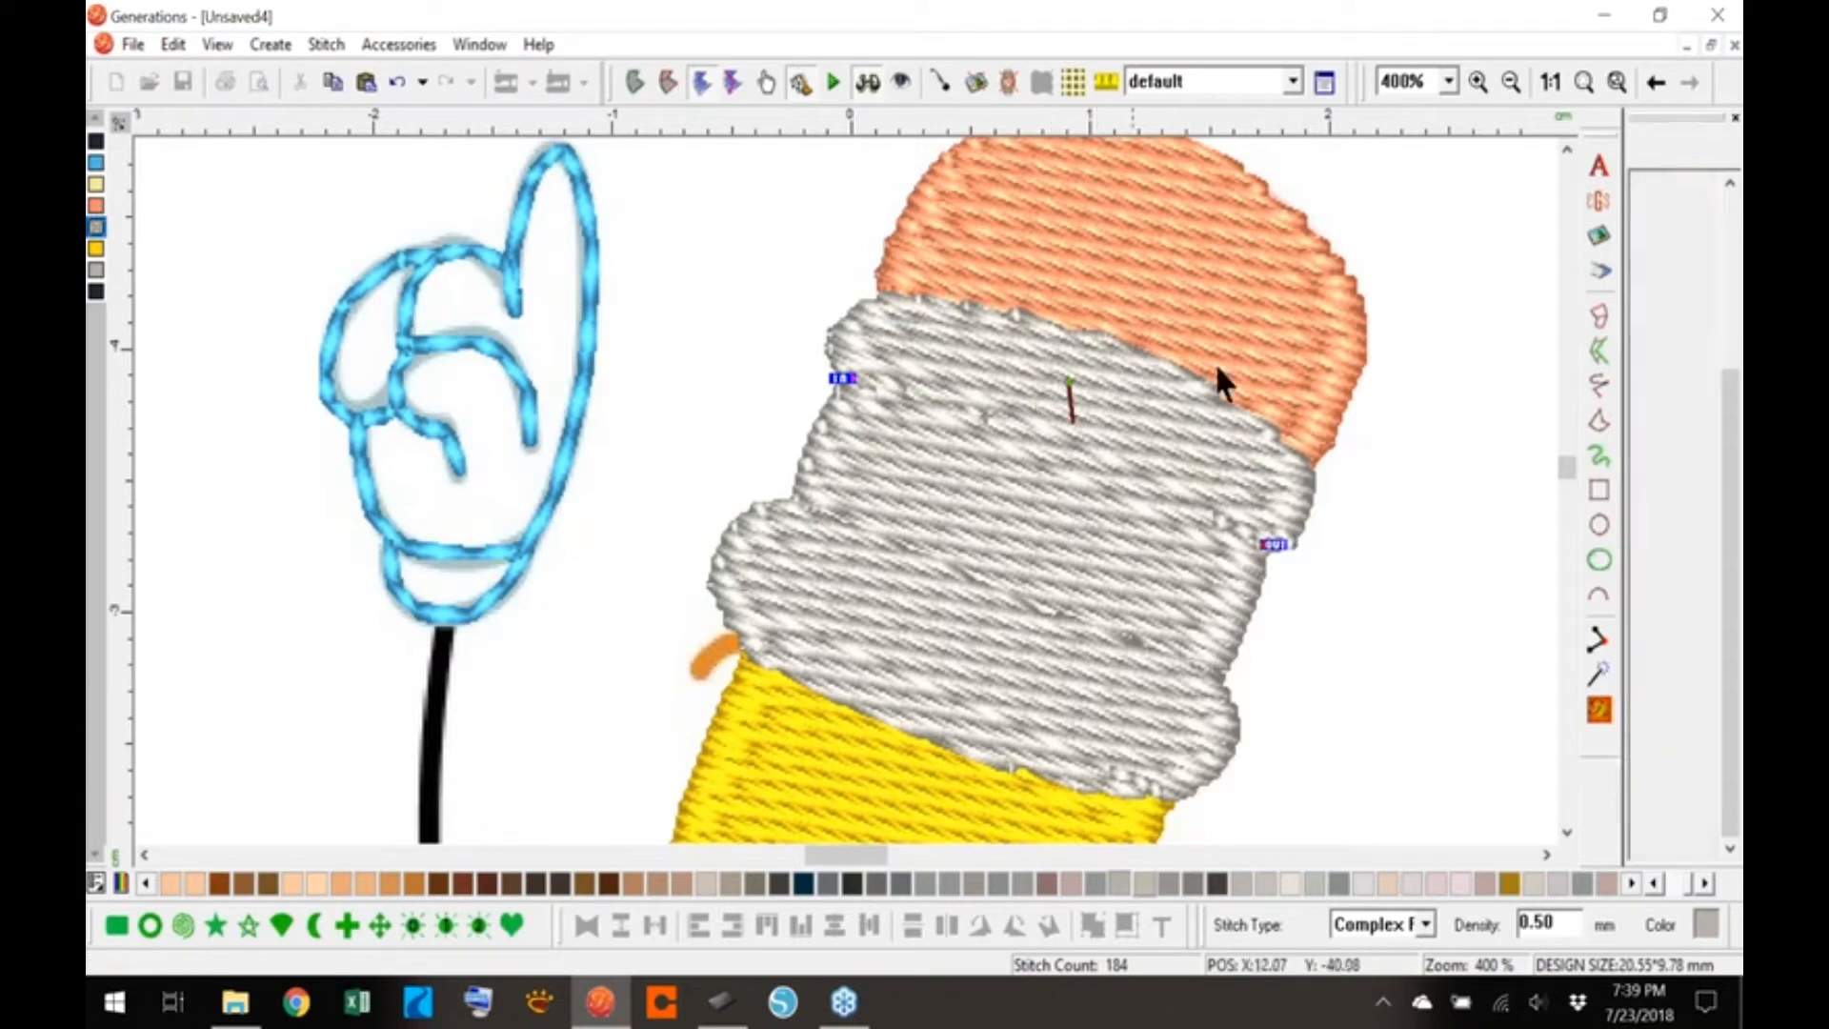
left_click(1599, 709)
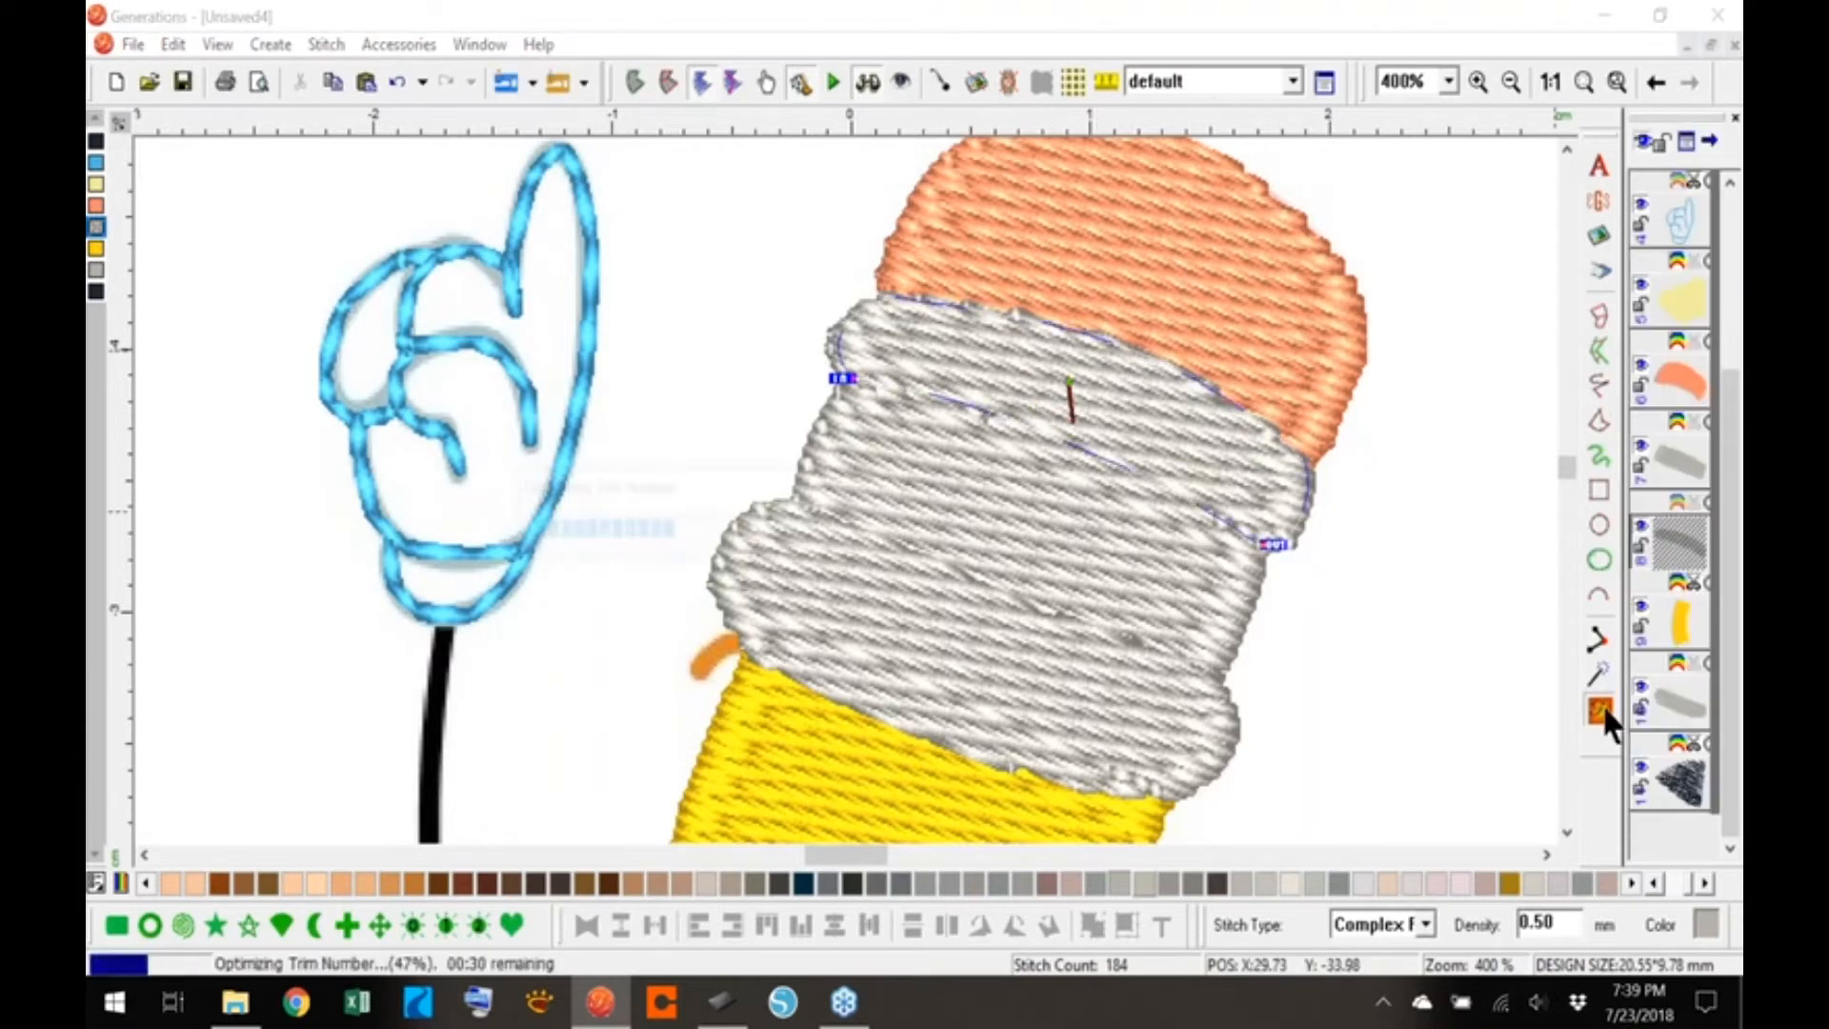
- Angle the lower metal band section's stitches diagonally, rising to the right, and regenerate them
left_click(965, 666)
left_click_drag(940, 649, 999, 654)
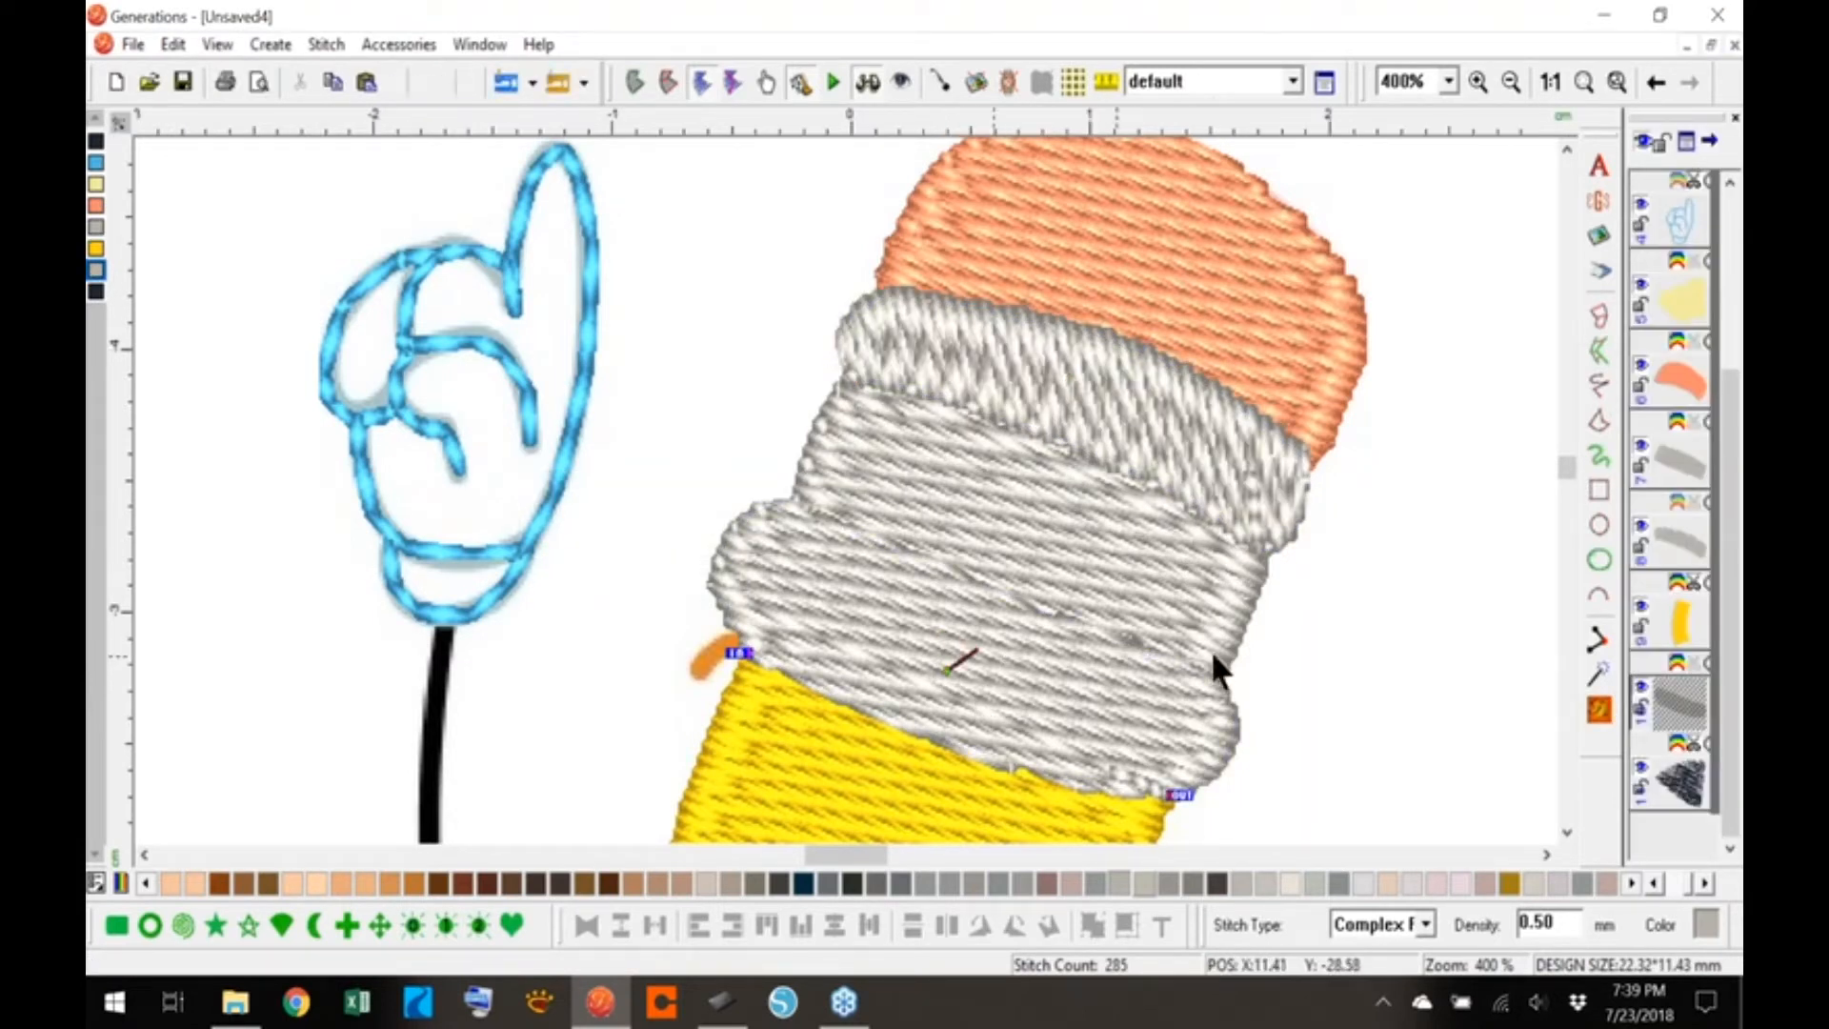
left_click(1600, 709)
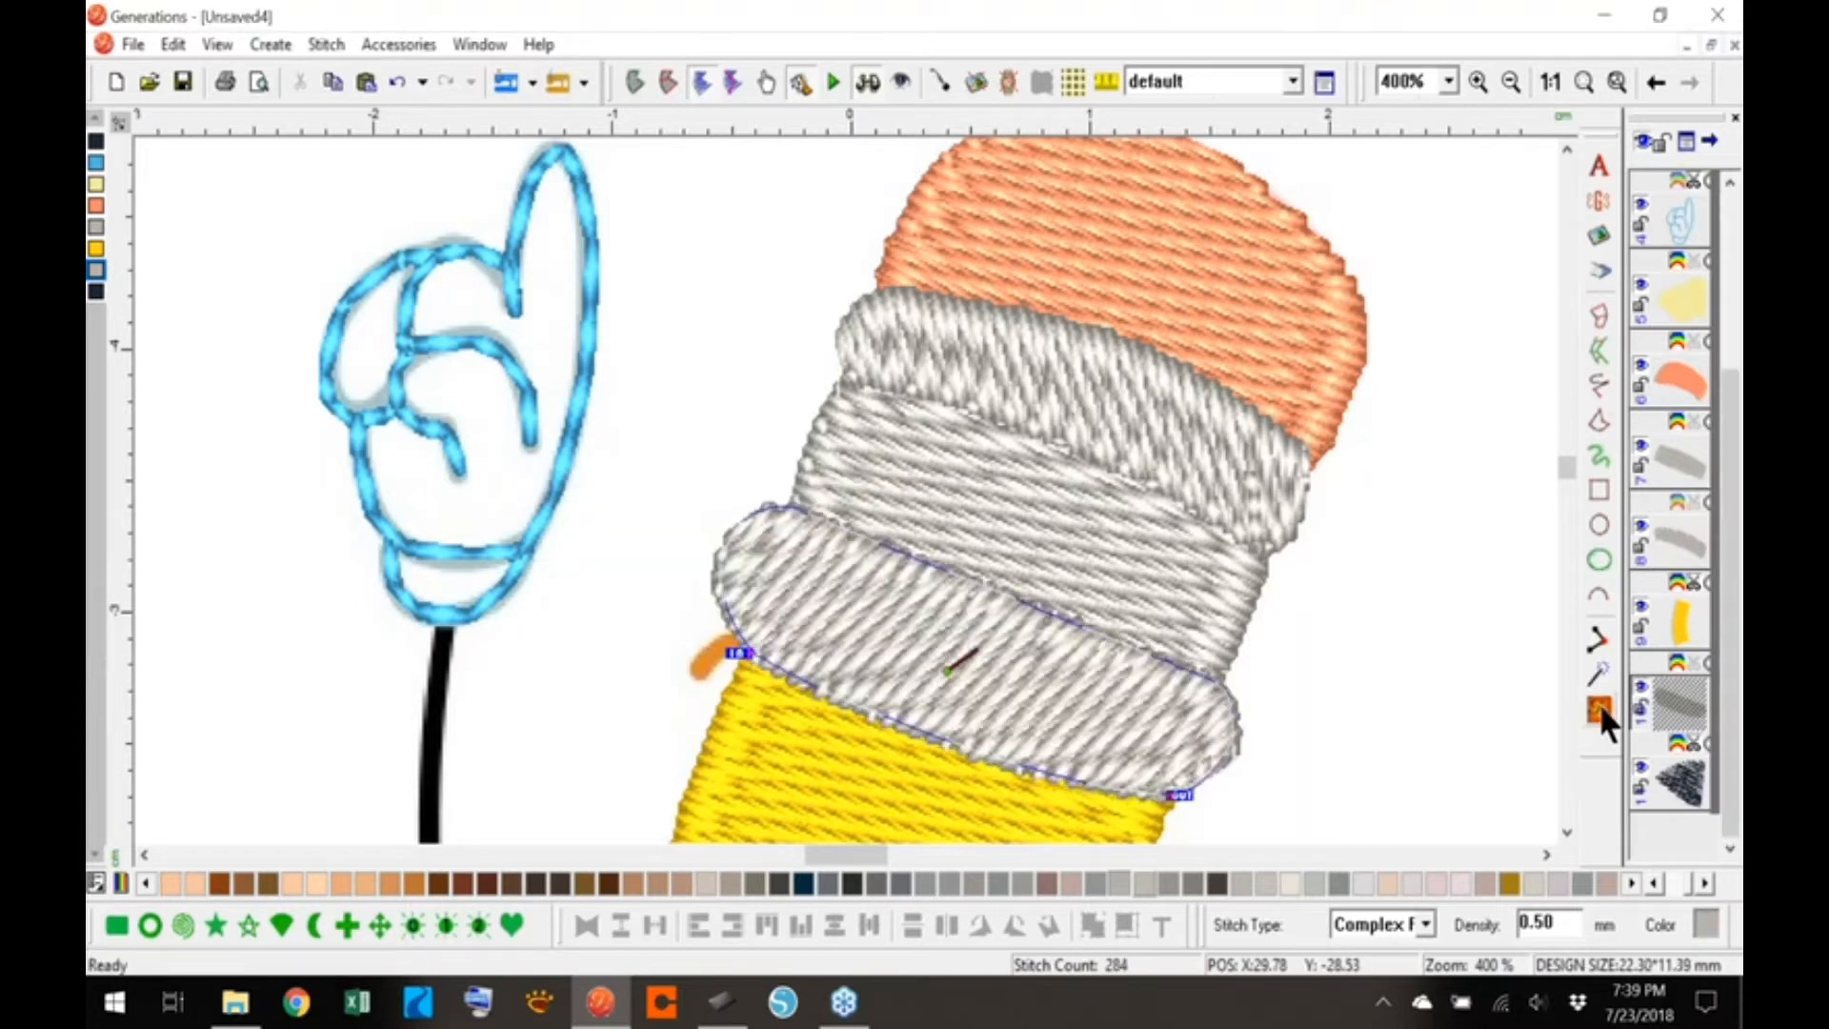
- Angle the middle metal band section's stitches diagonally, descending to the right, and regenerate them
left_click(1050, 528)
left_click_drag(1002, 516, 1010, 508)
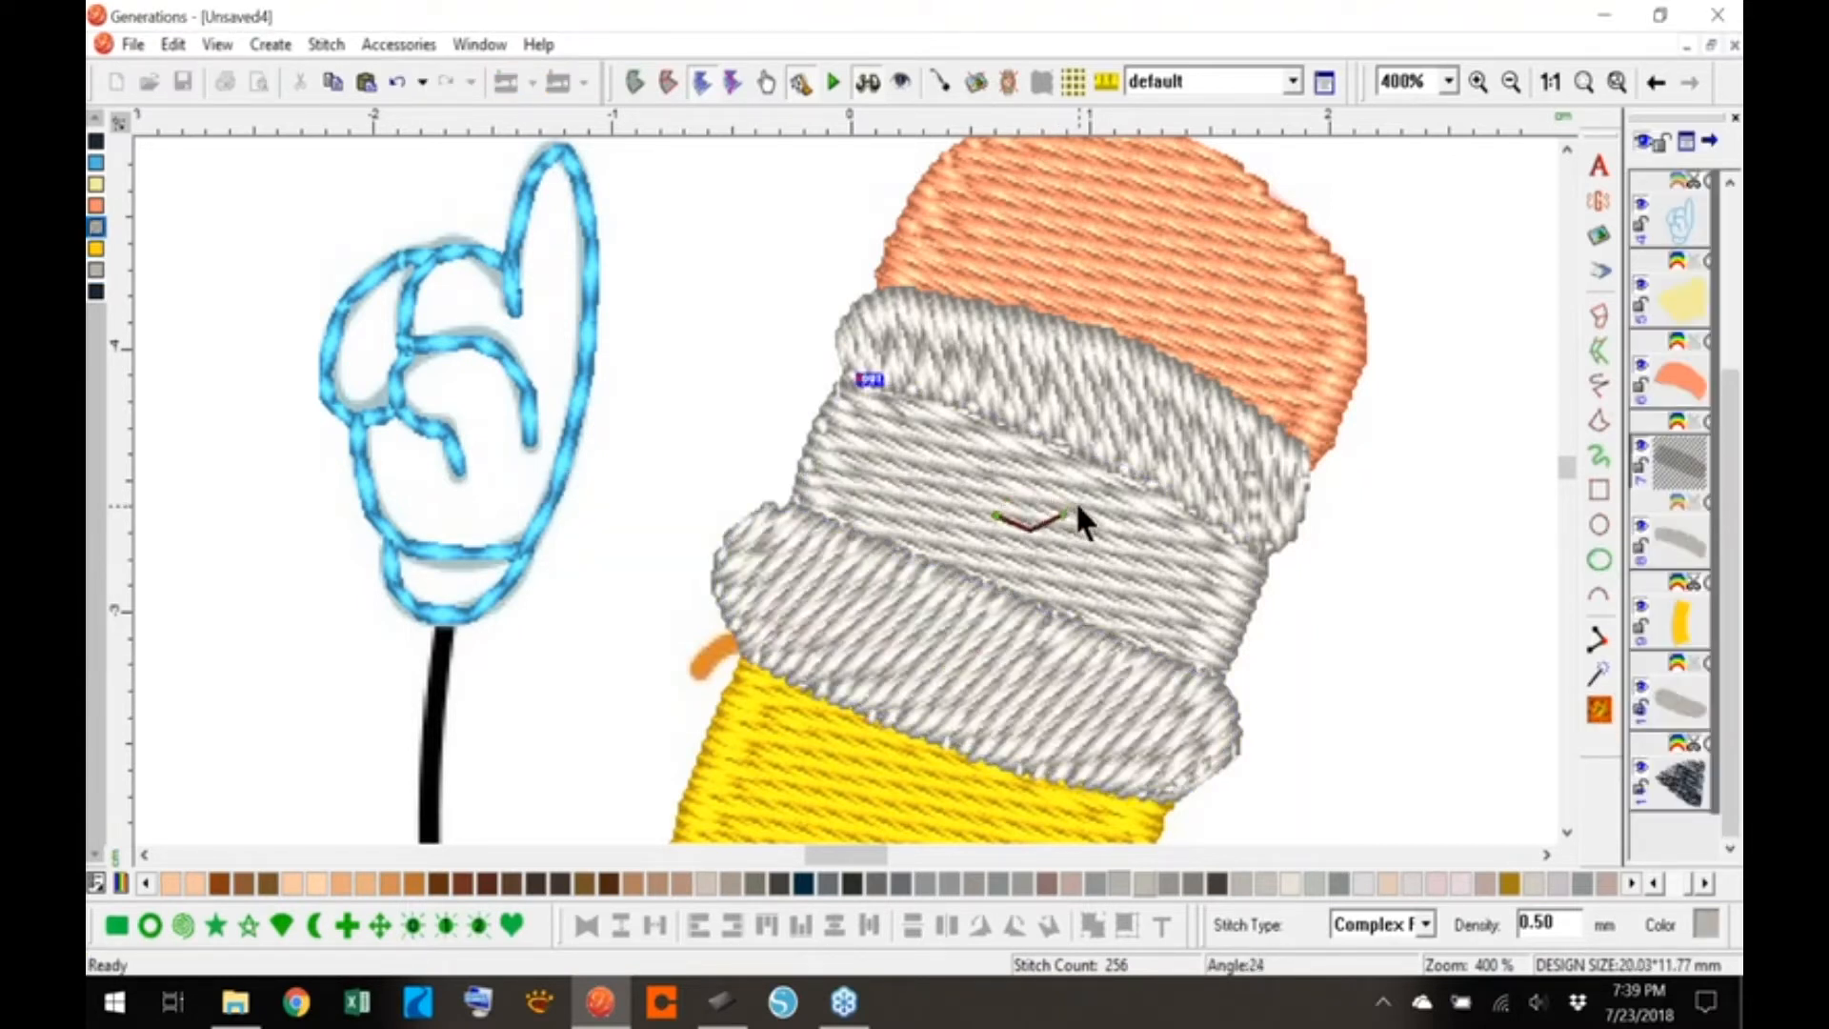
left_click_drag(1071, 548, 1067, 558)
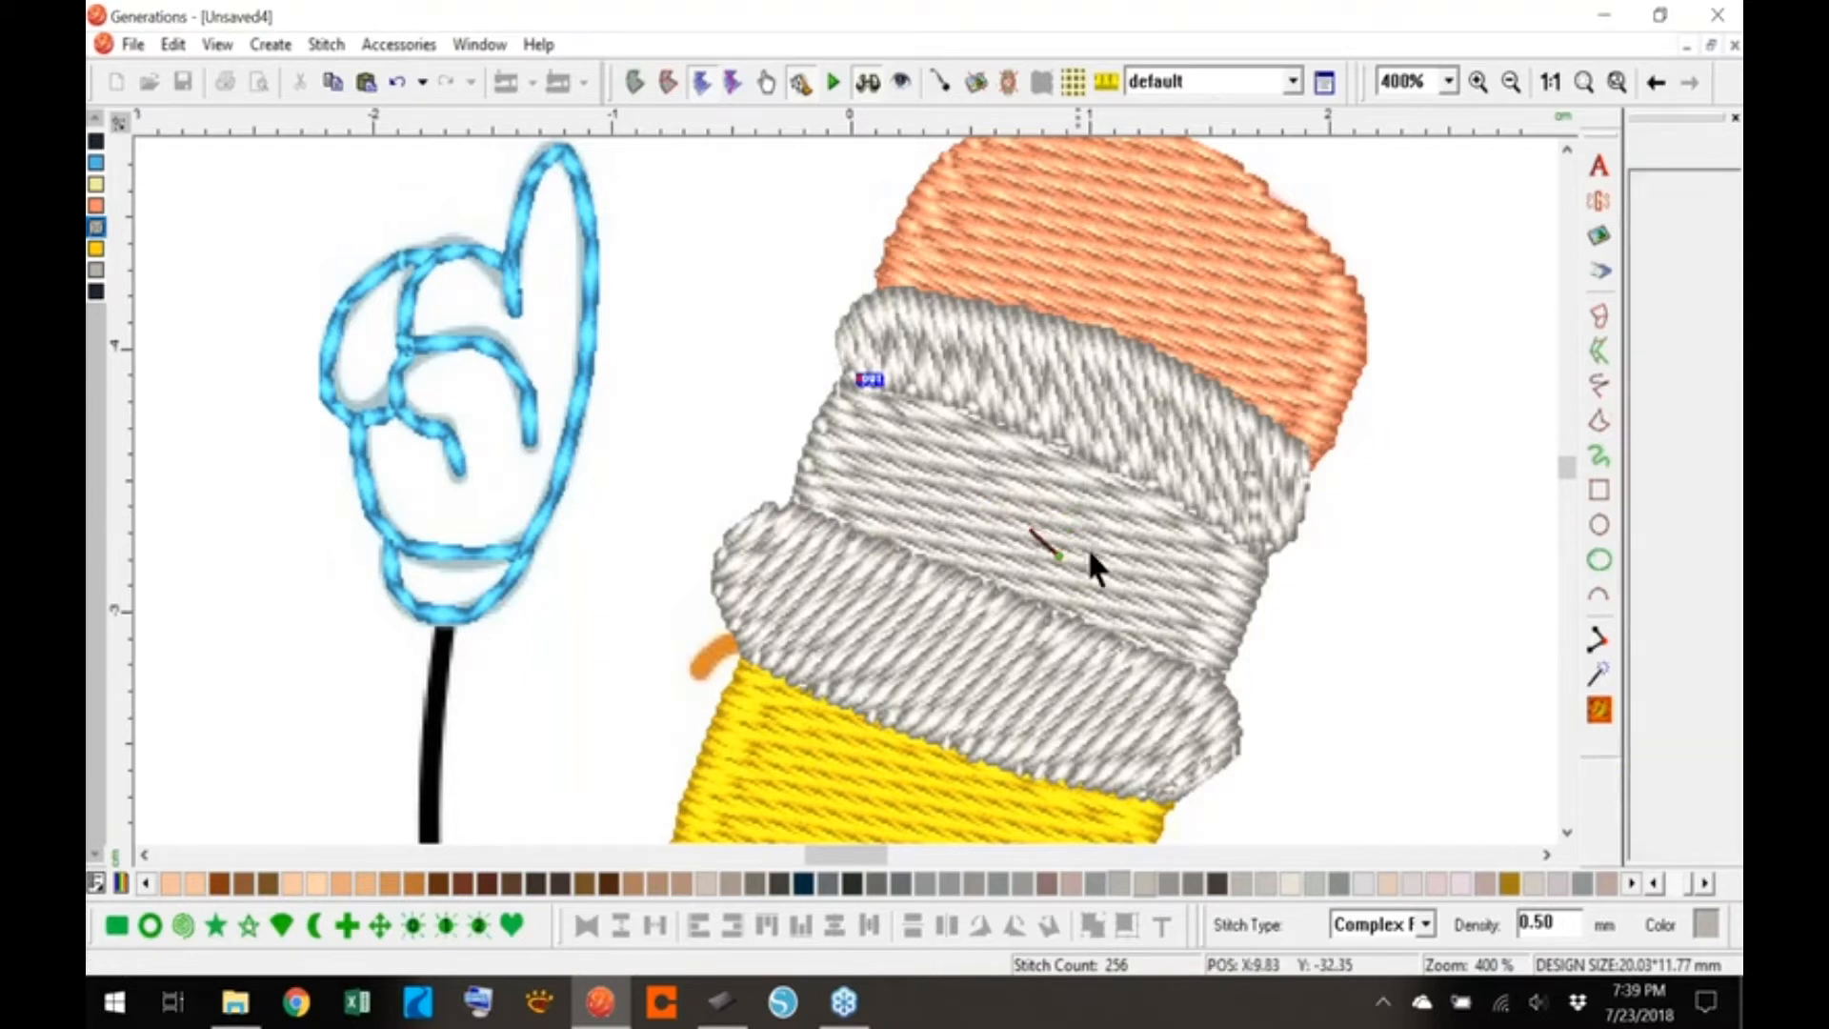
left_click(1600, 708)
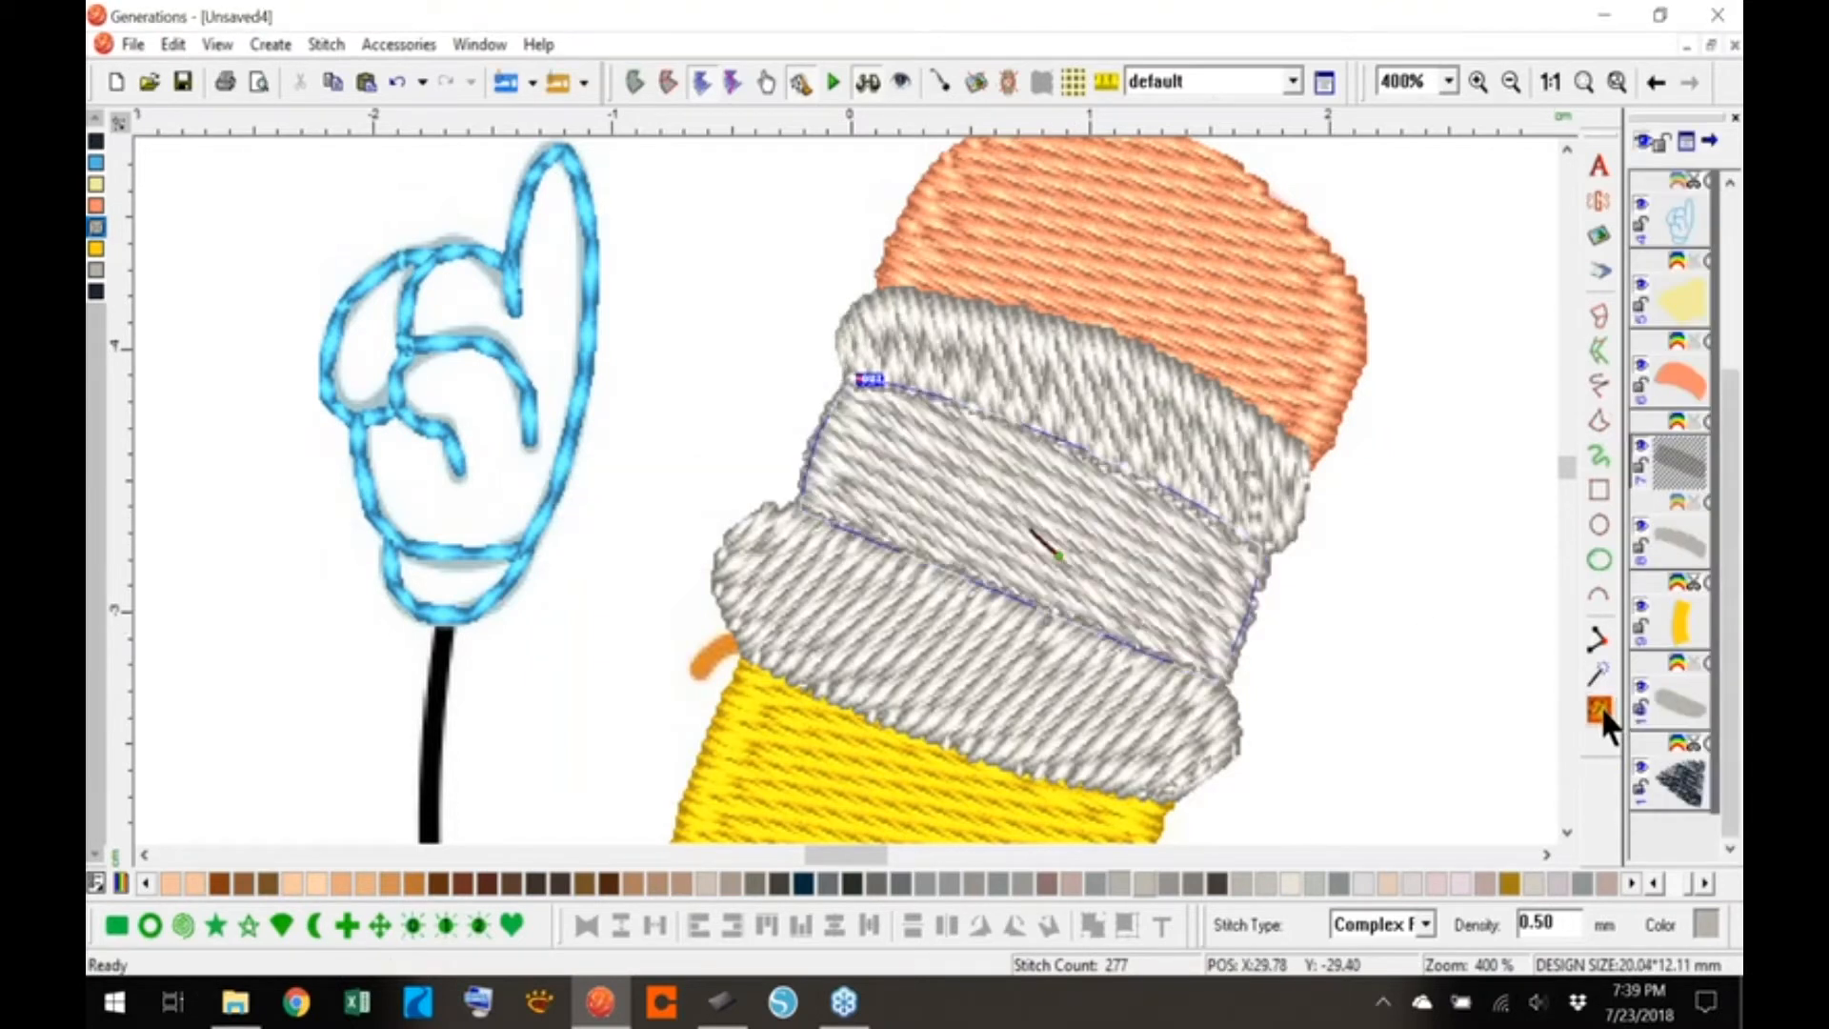
- Create a Triple Run outline from the area edges of the upper metal band section
left_click(1583, 80)
left_click(1261, 387)
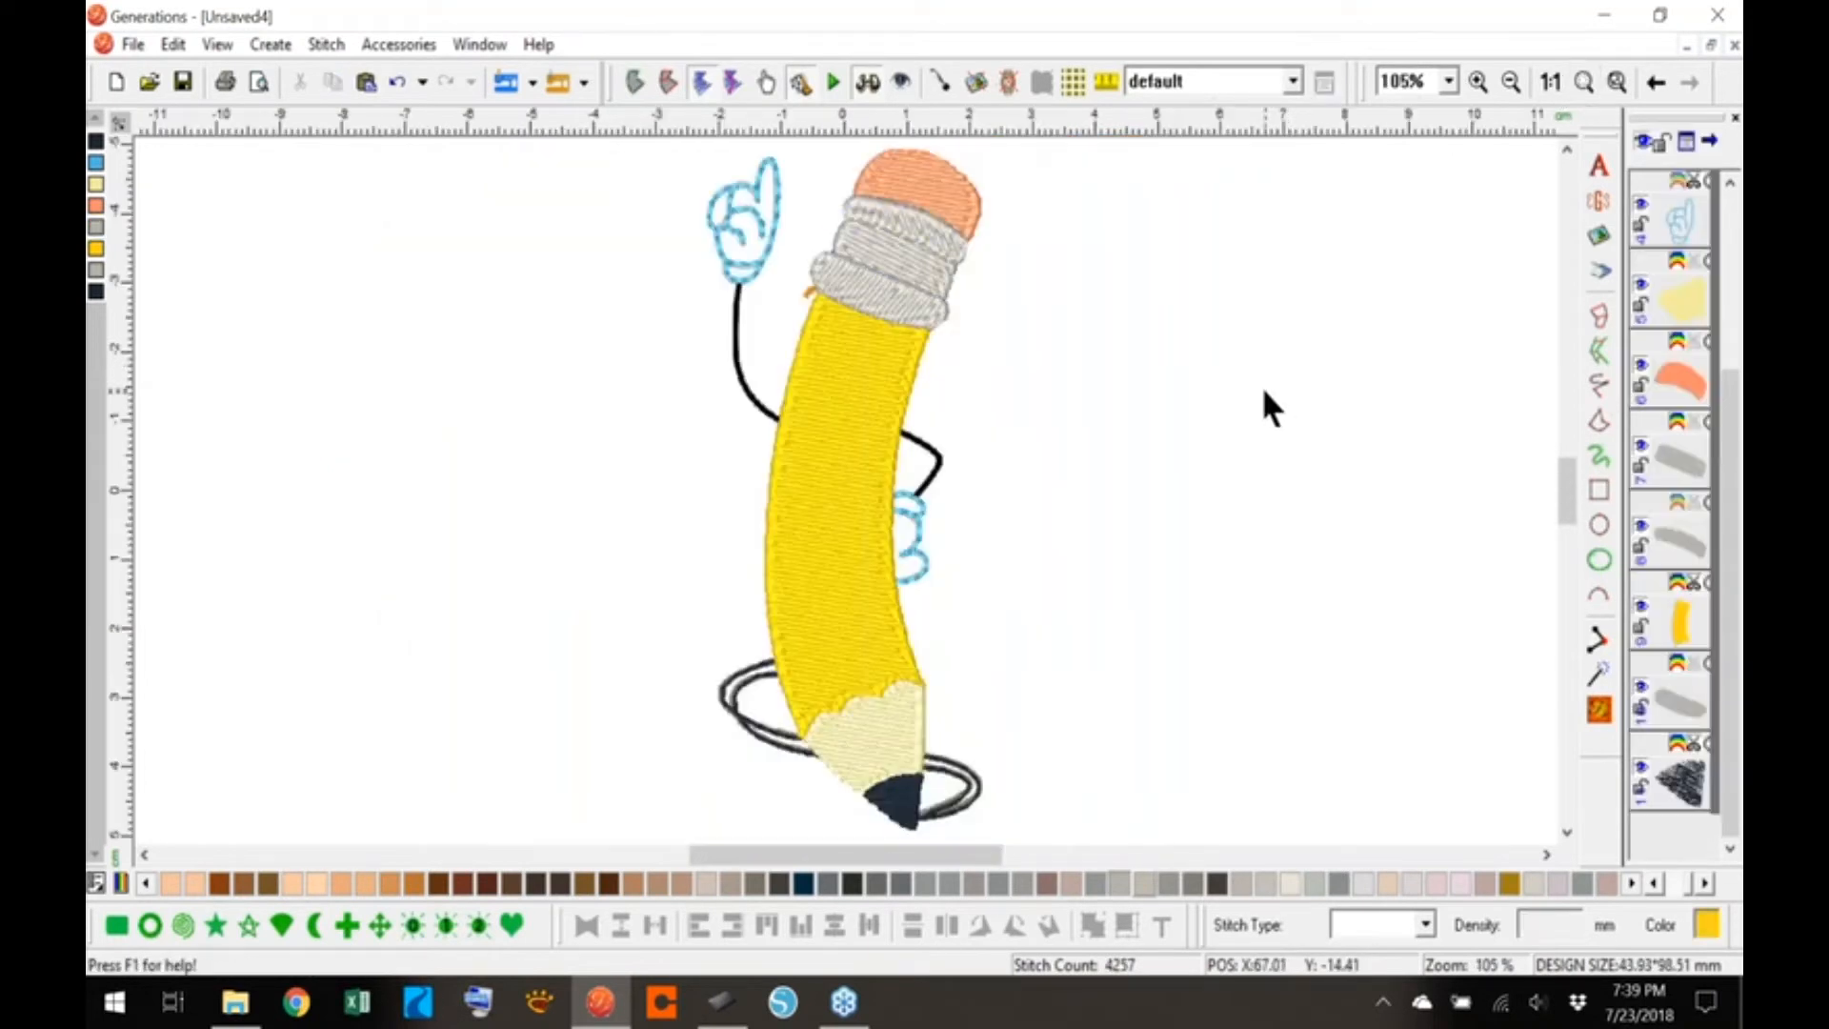
left_click(912, 216)
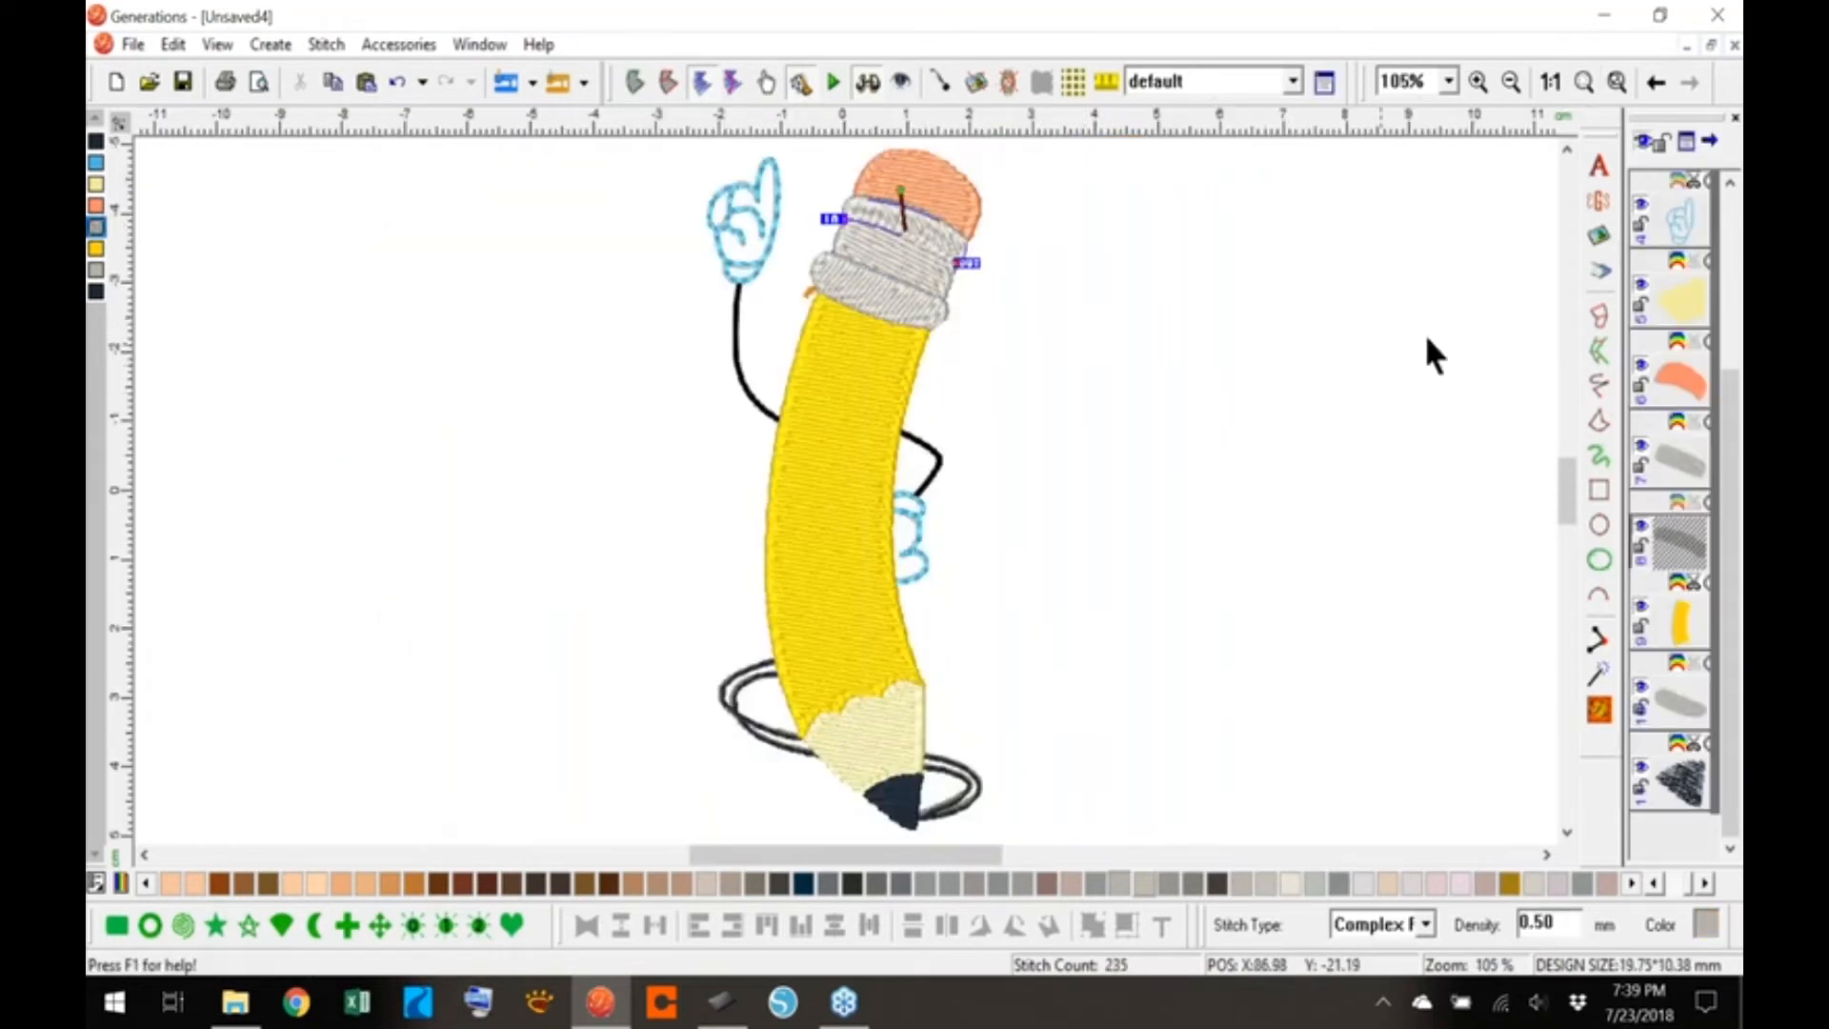
left_click_drag(1566, 490, 1564, 477)
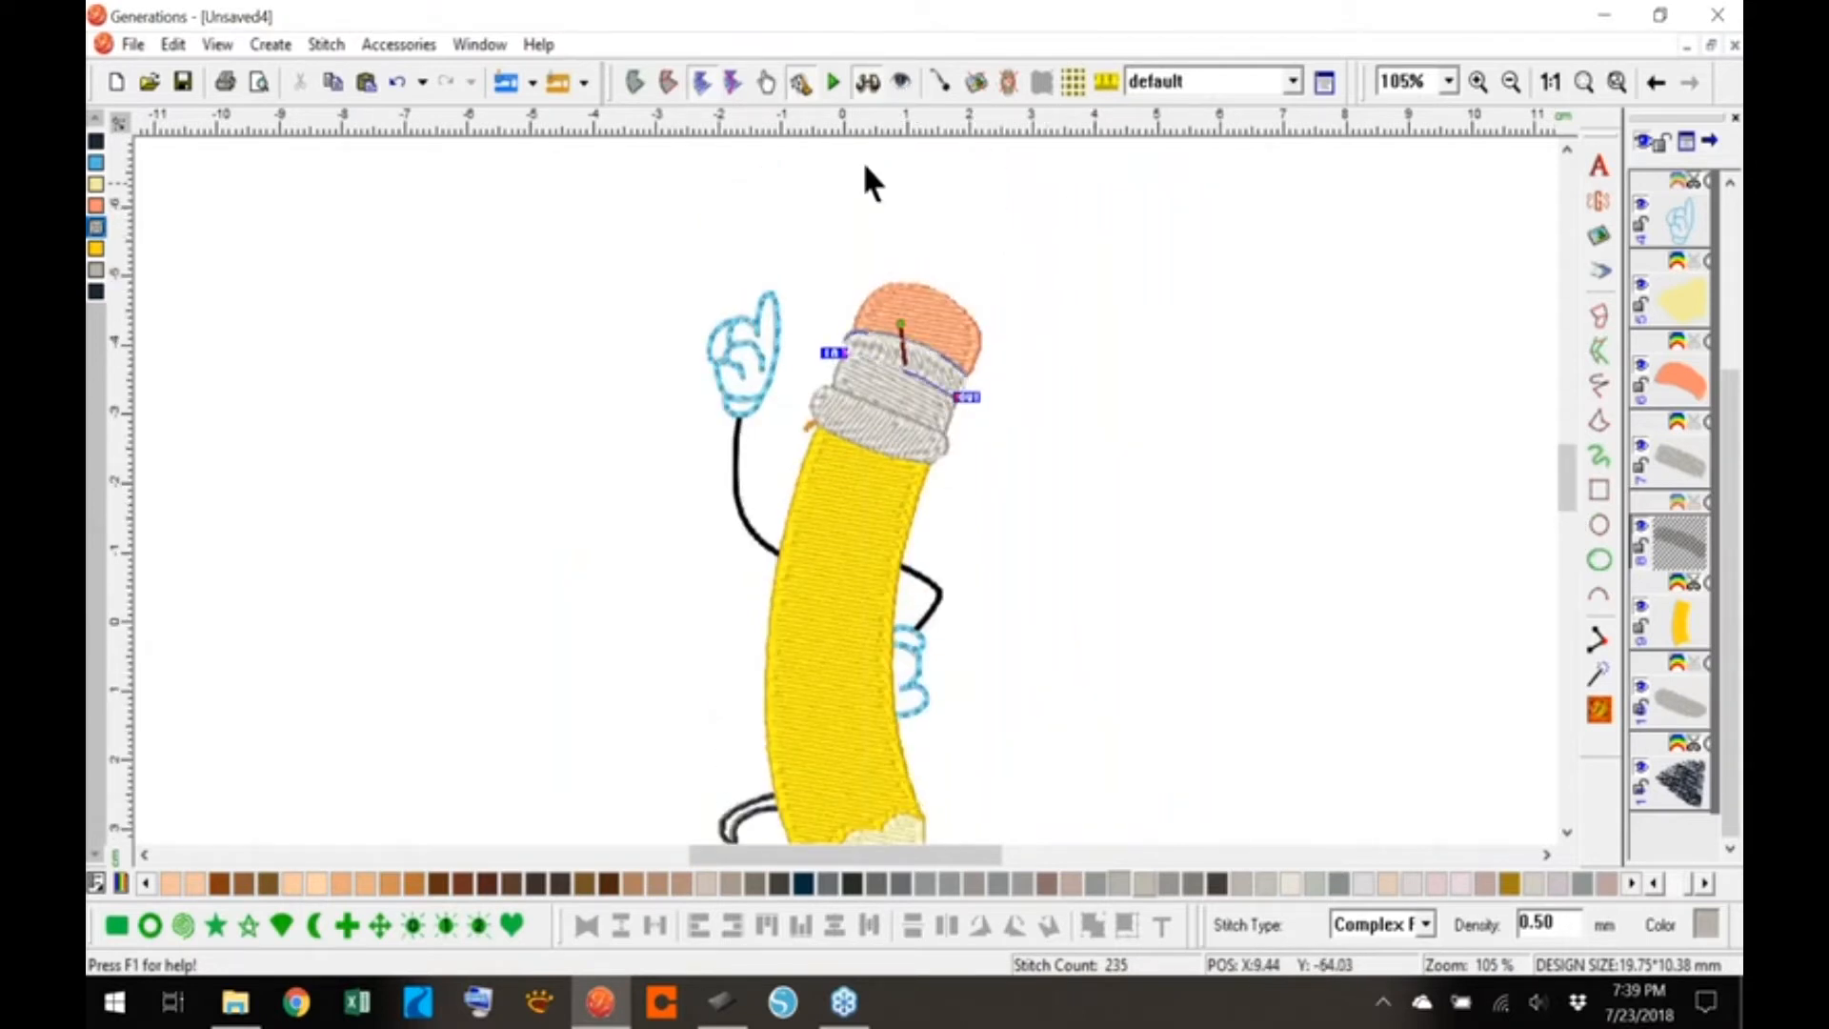
left_click(636, 82)
right_click(926, 358)
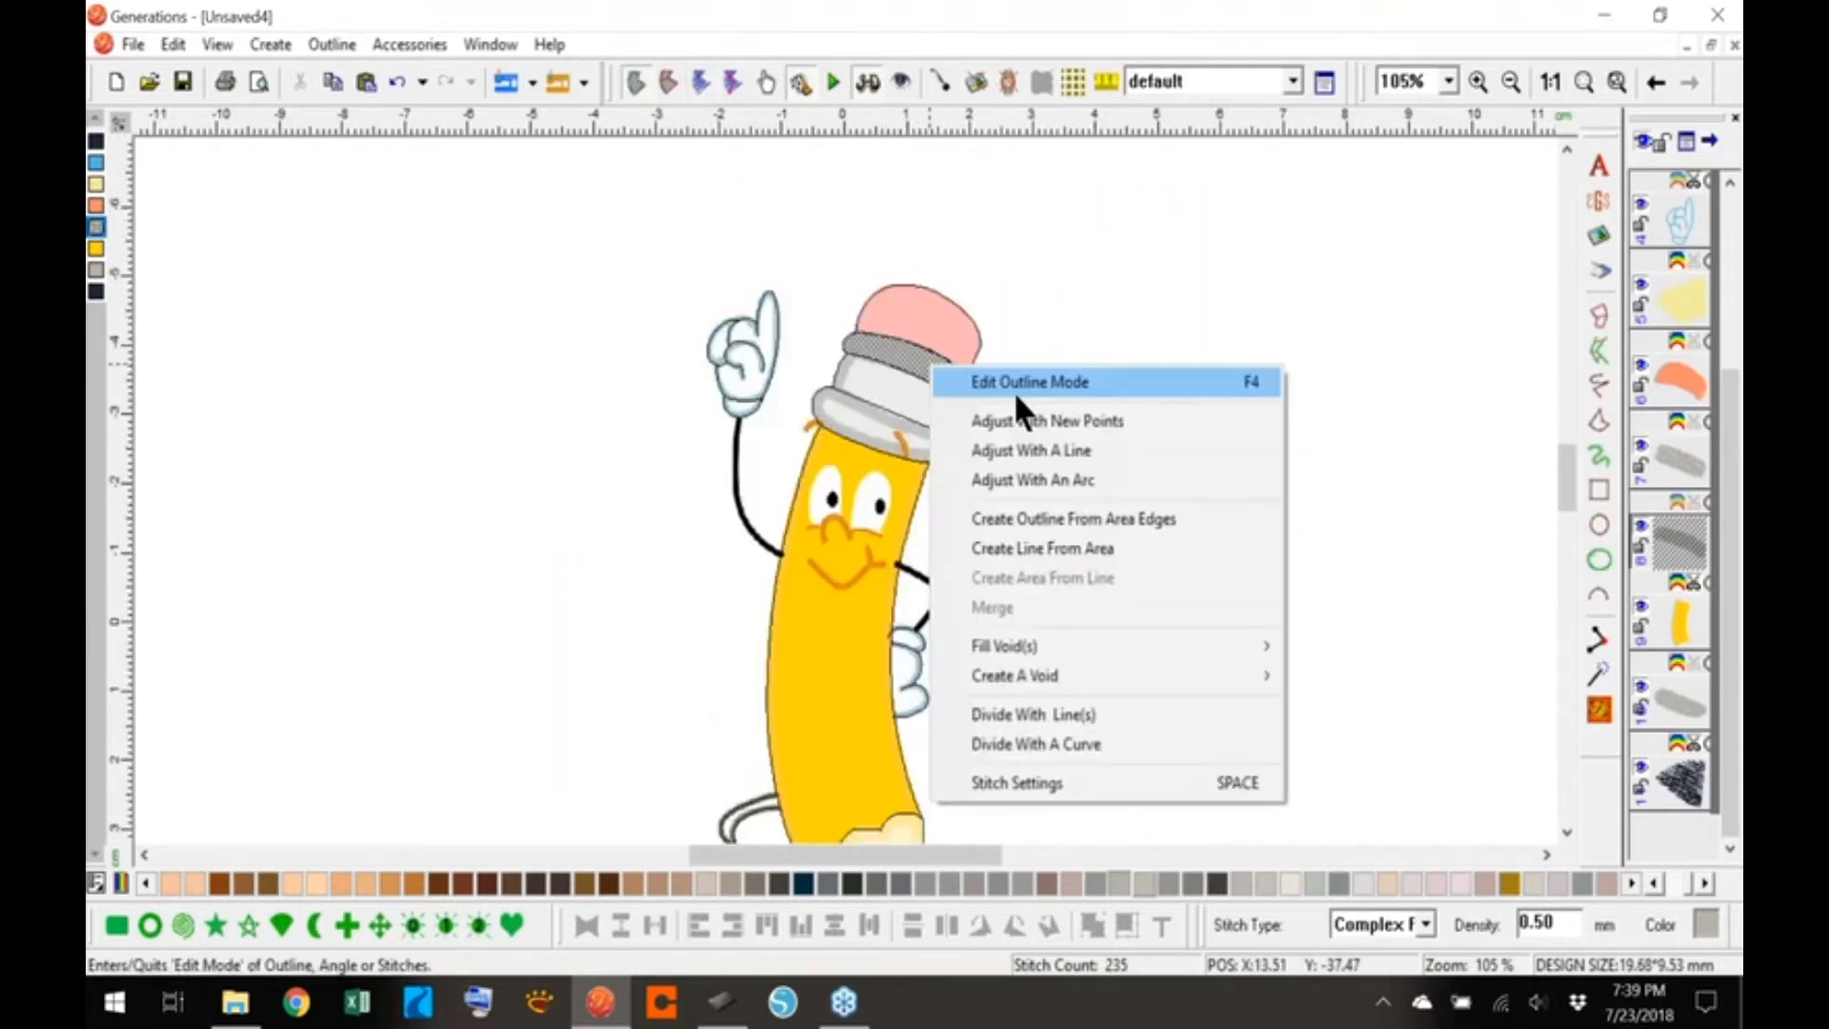
left_click(1086, 520)
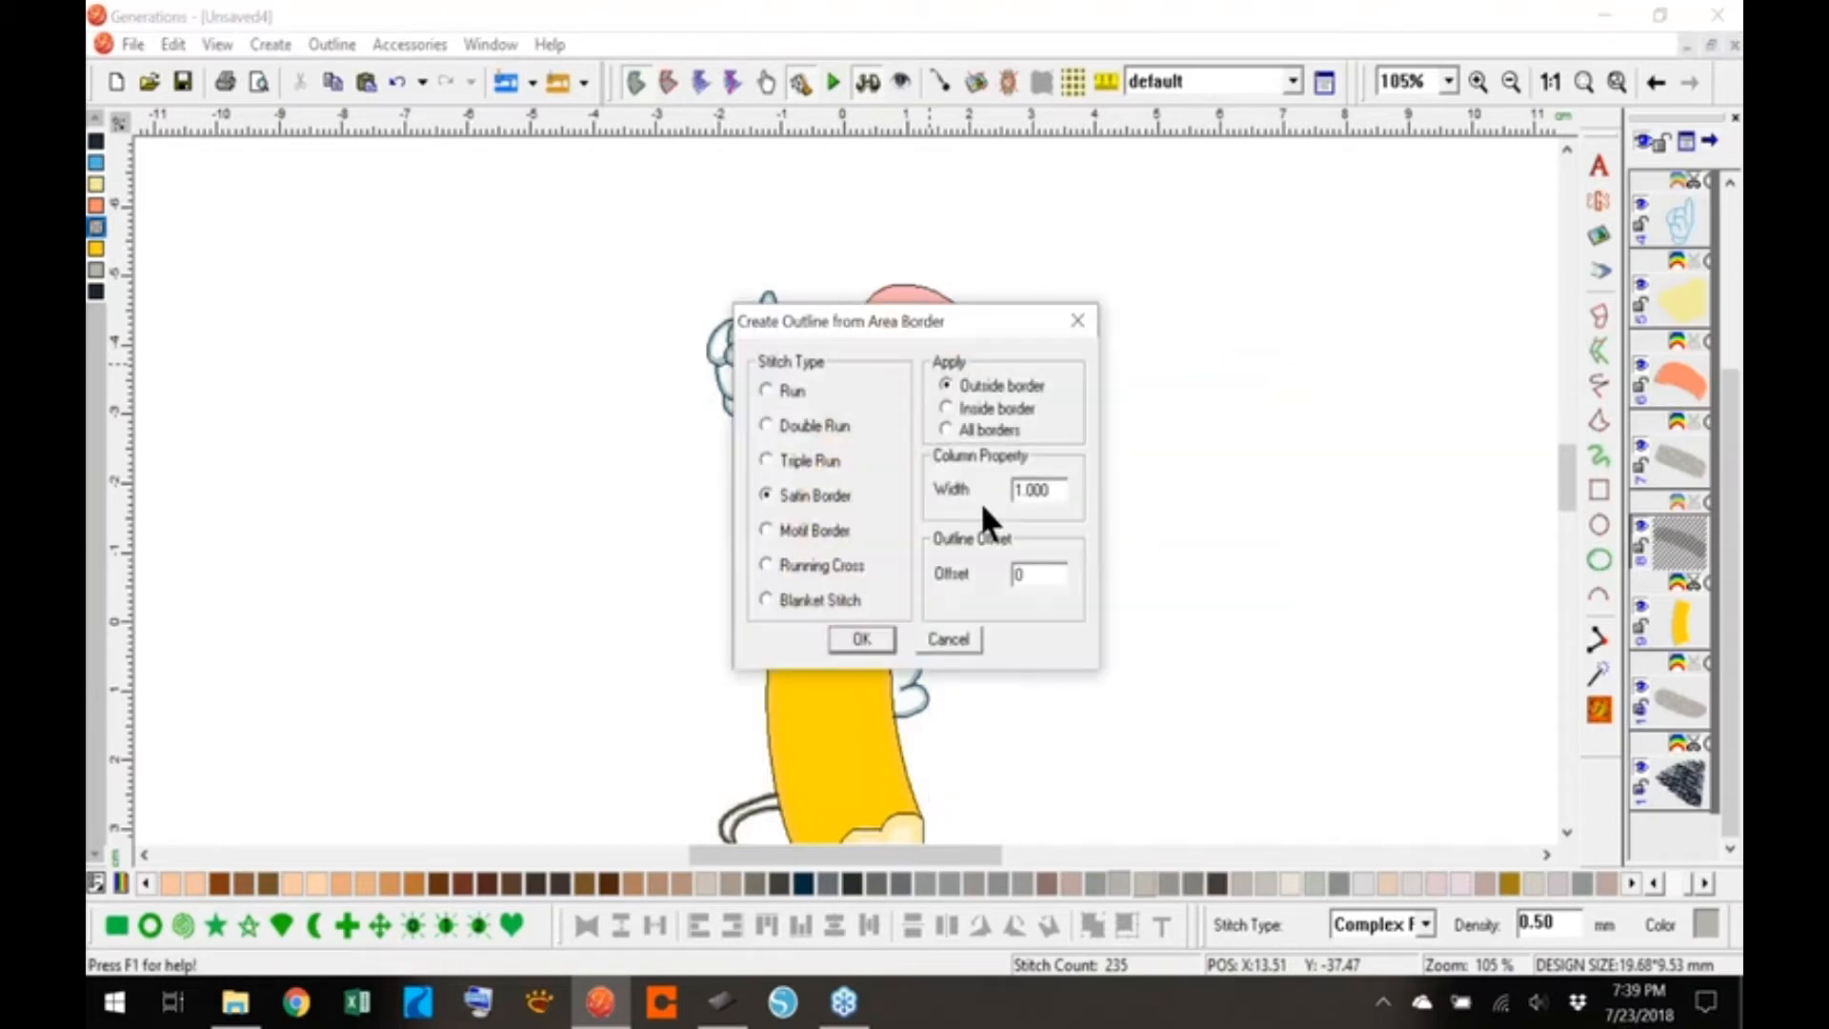
left_click(878, 640)
- Generate the stitches for the upper band section's new outline at 400% zoom
left_click(1450, 82)
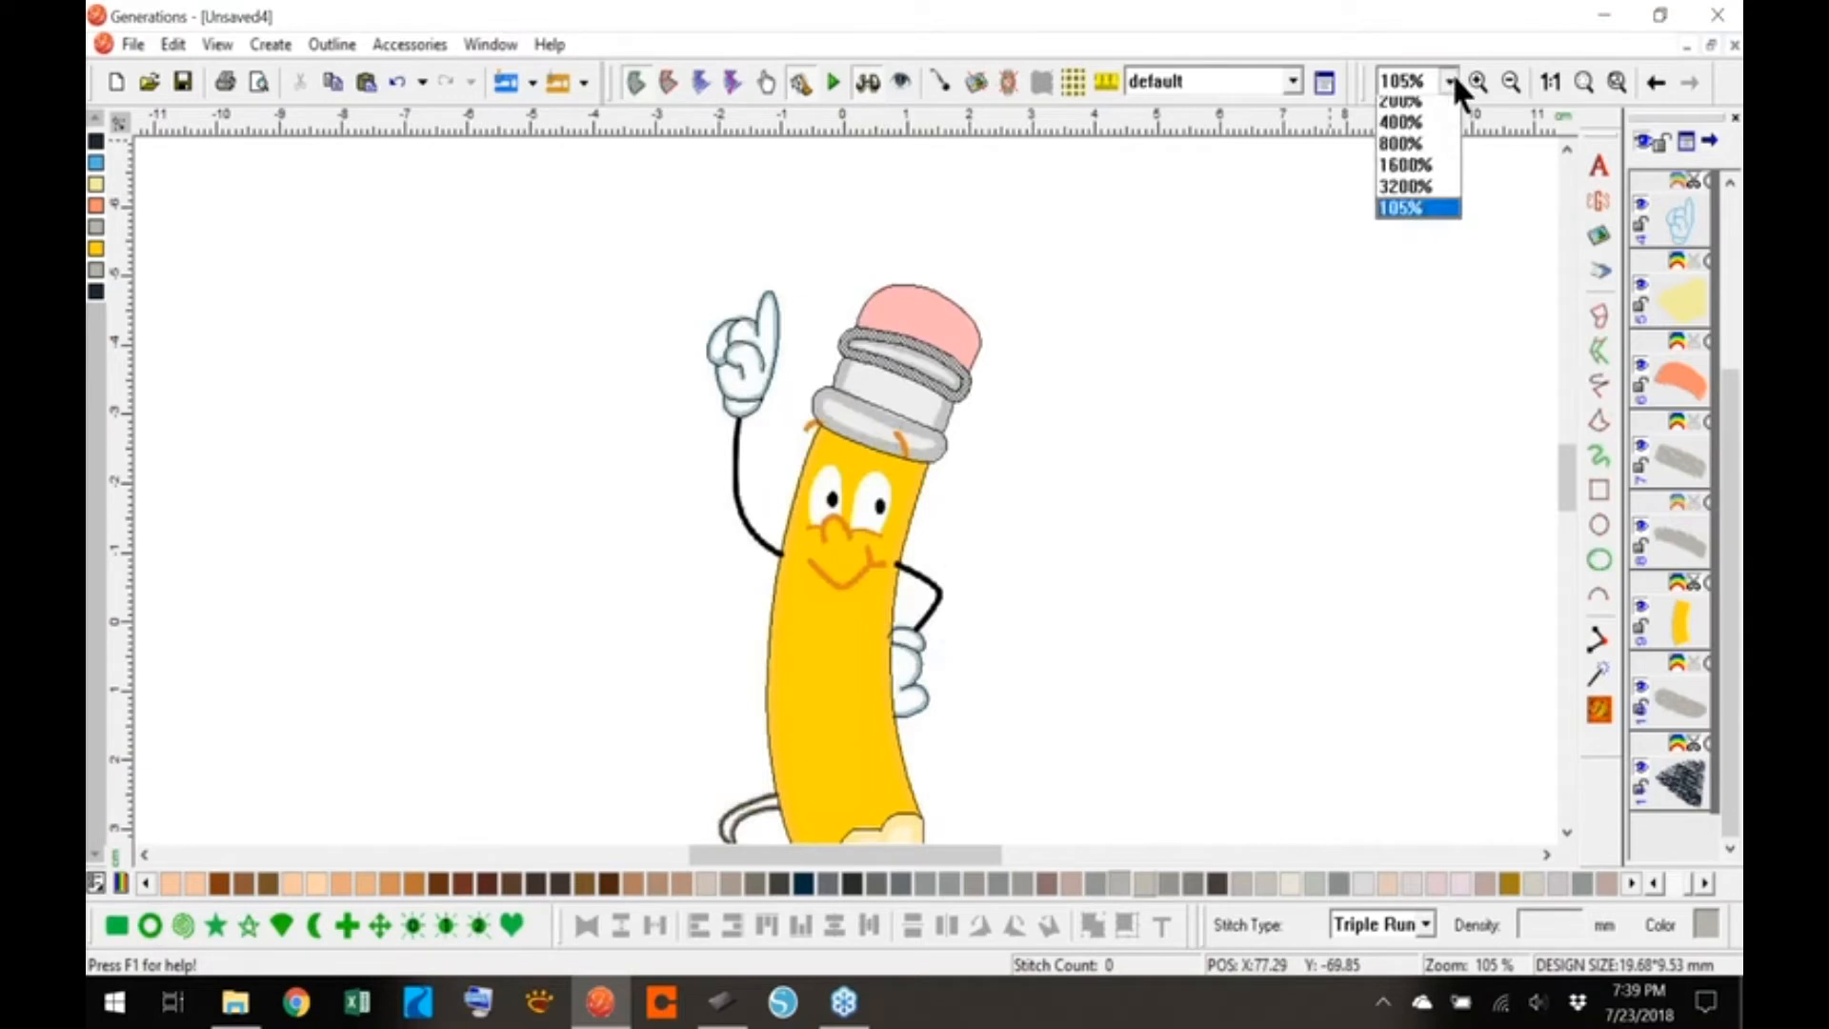
left_click(1405, 217)
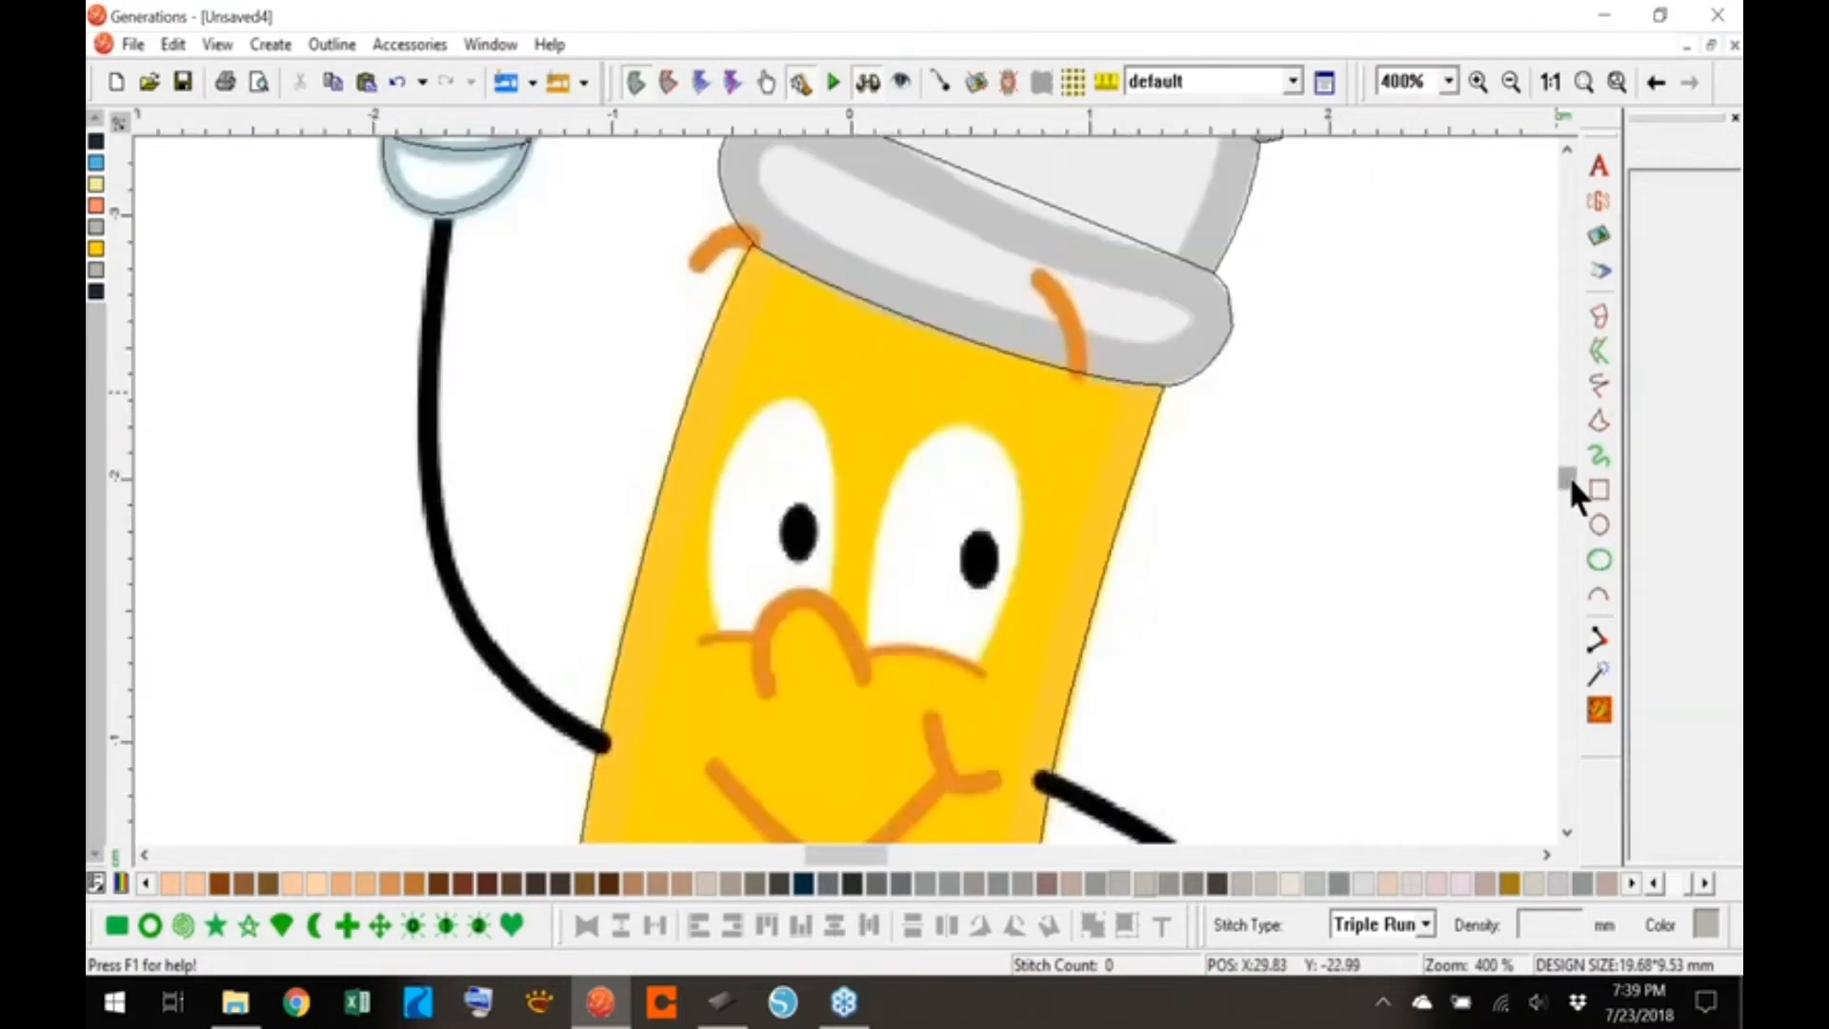
left_click_drag(1569, 476, 1564, 461)
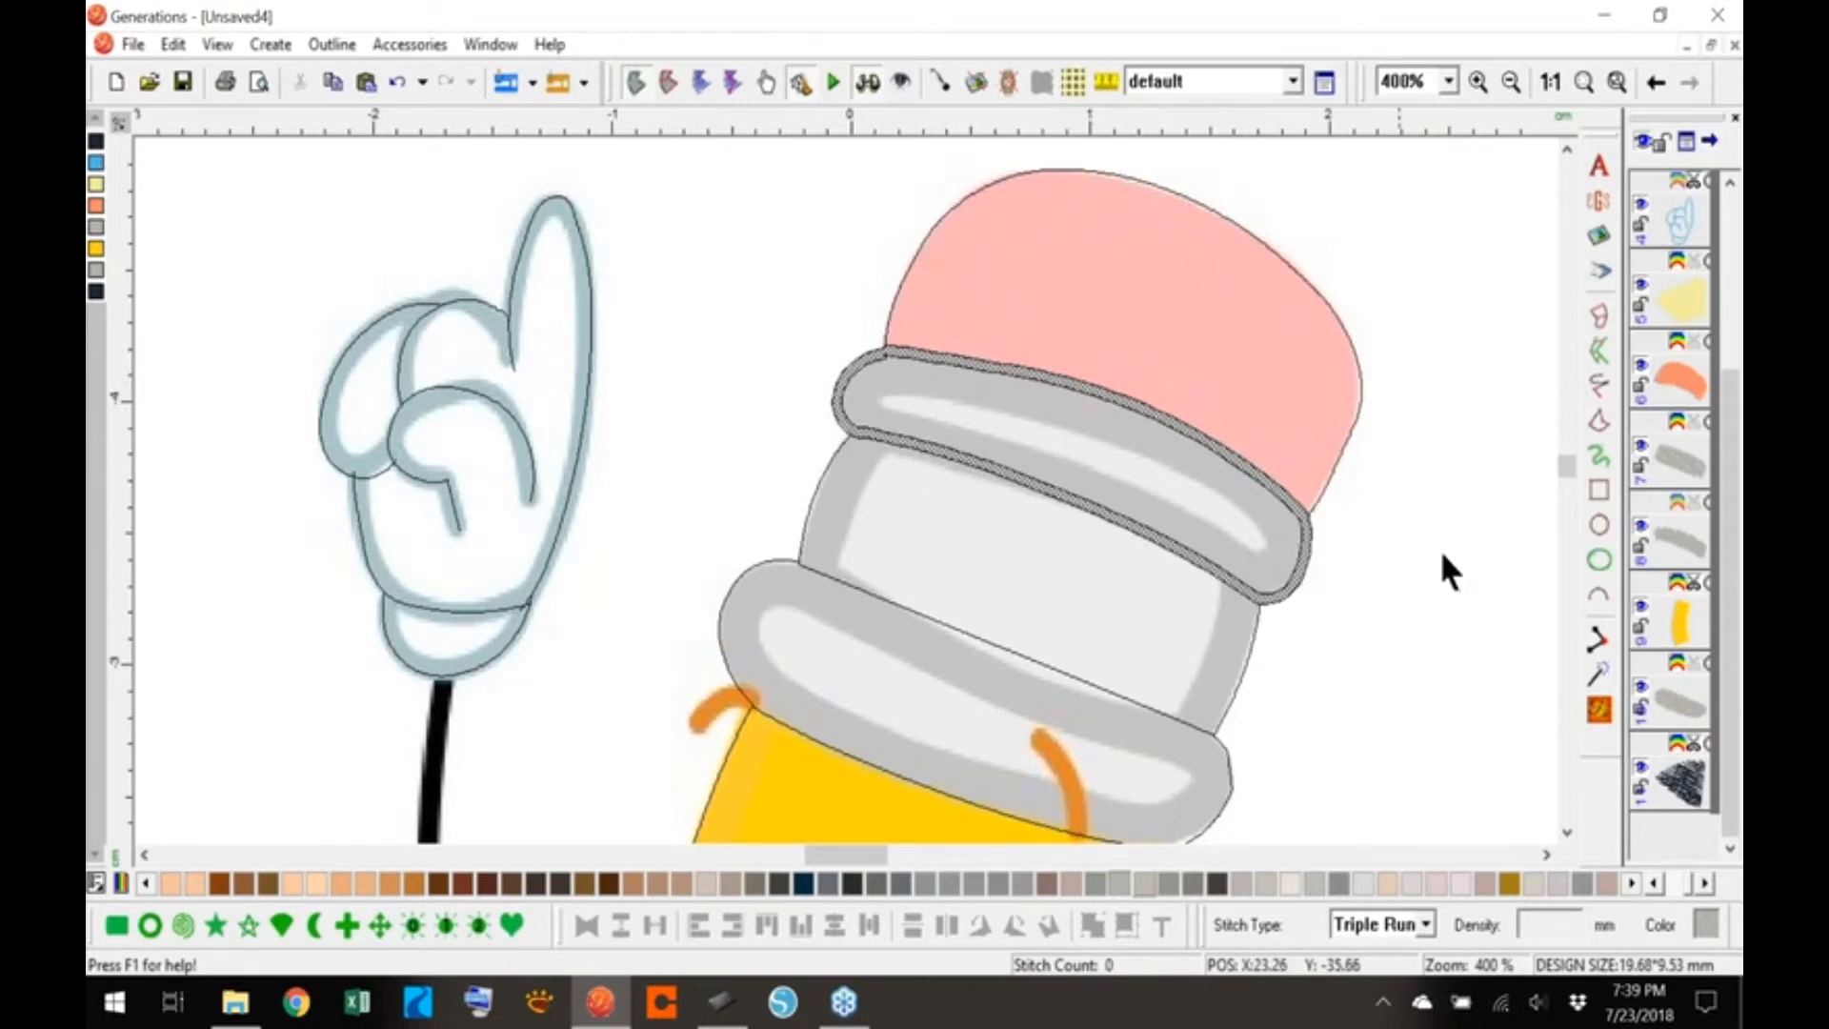
left_click(1600, 709)
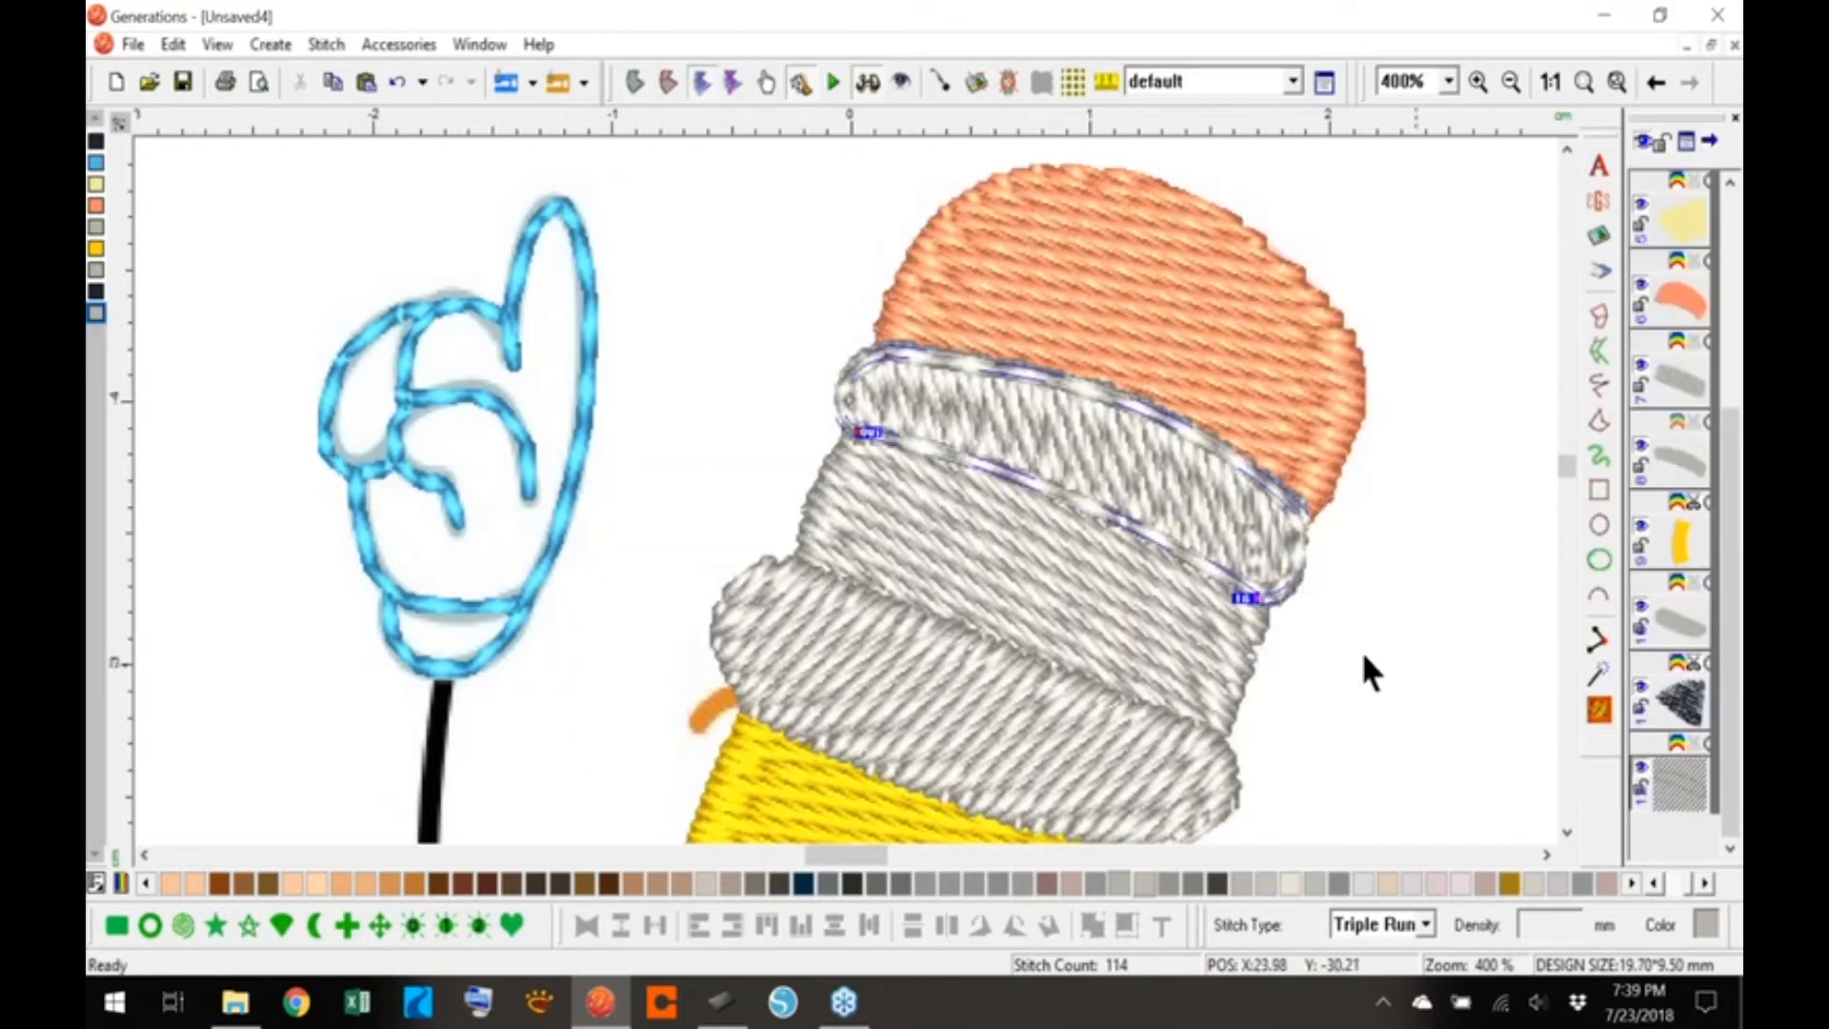
- Create a Triple Run outline from the area edges of the middle metal band section
left_click(1050, 574)
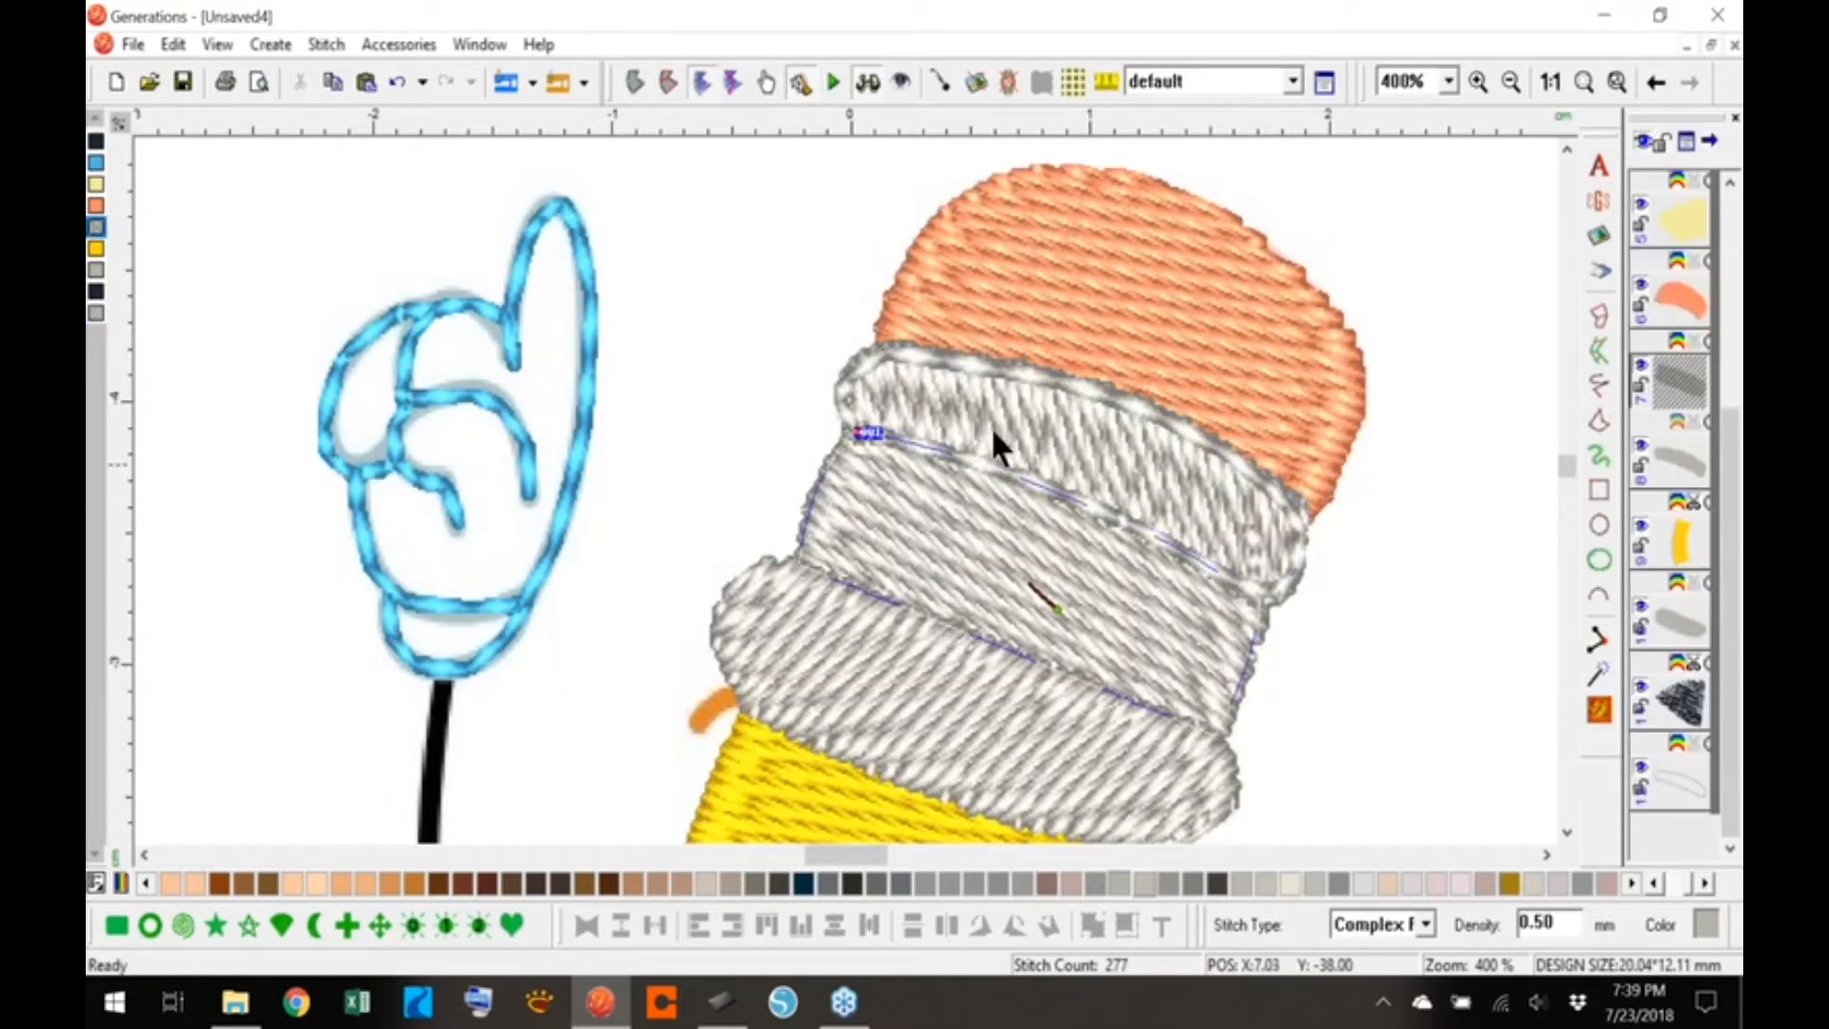
left_click(634, 83)
right_click(1036, 566)
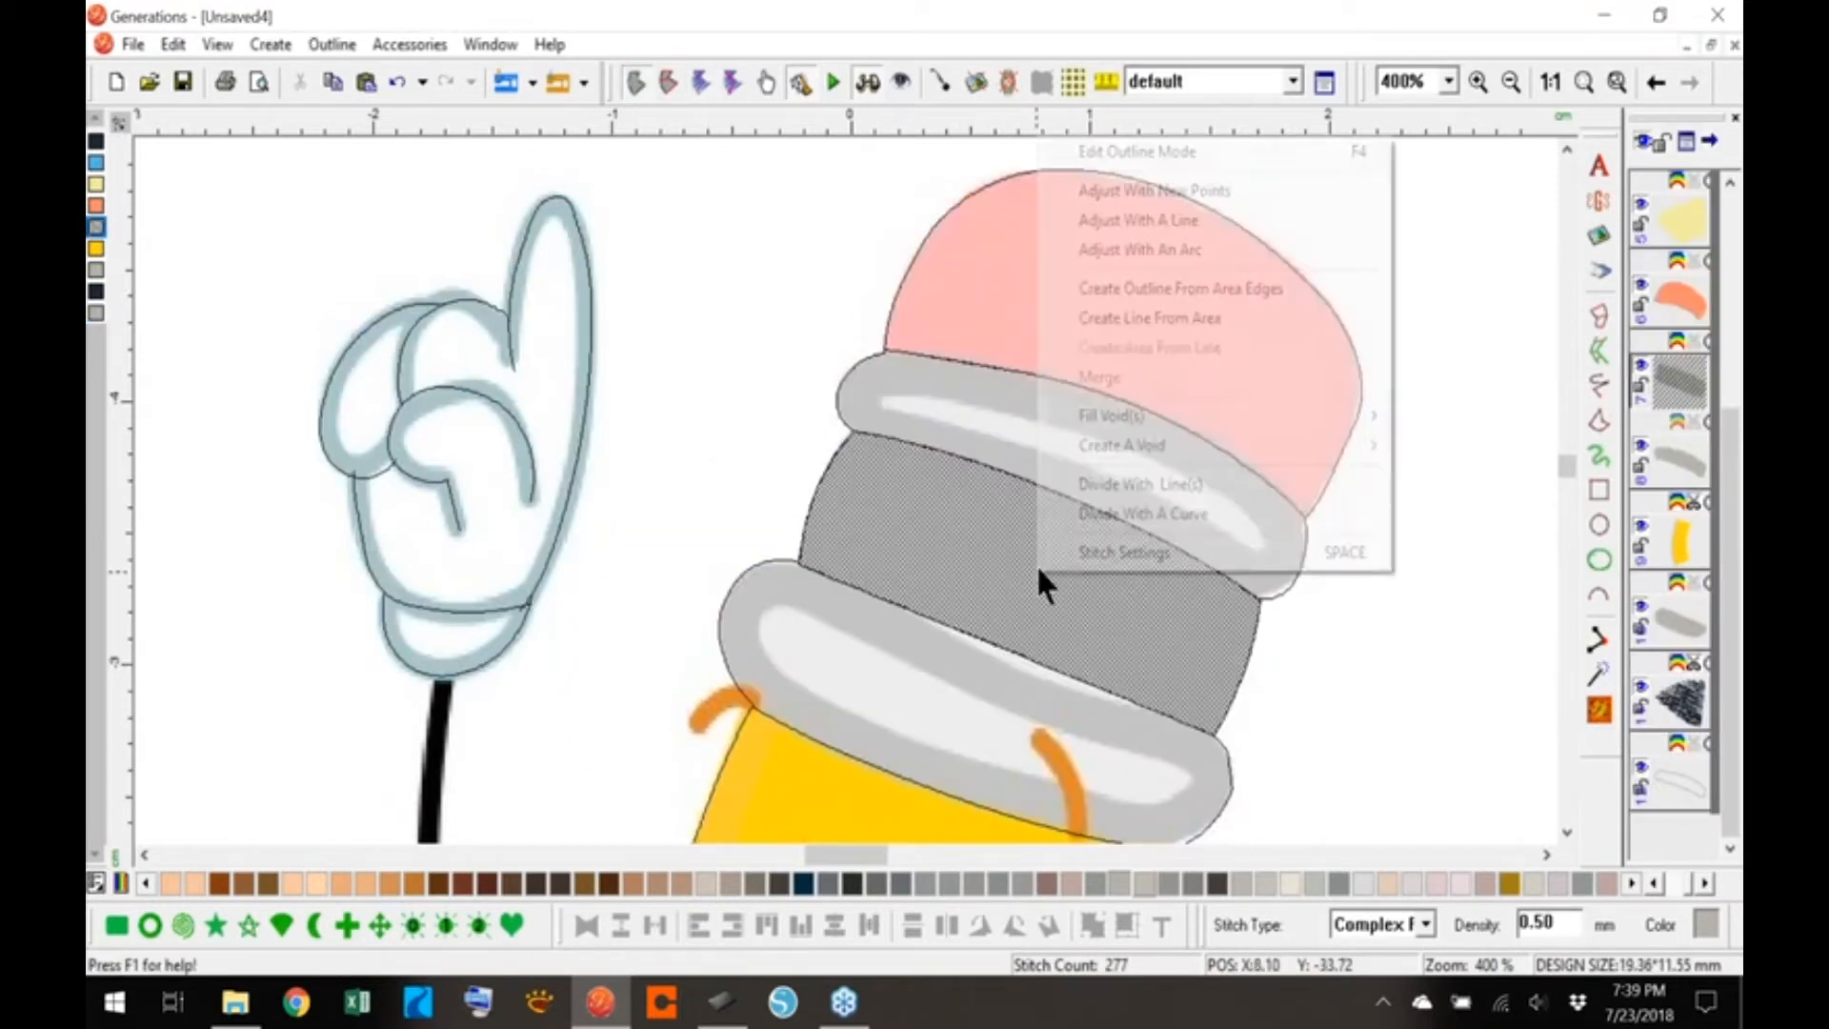
left_click(1232, 284)
left_click(820, 457)
left_click(860, 638)
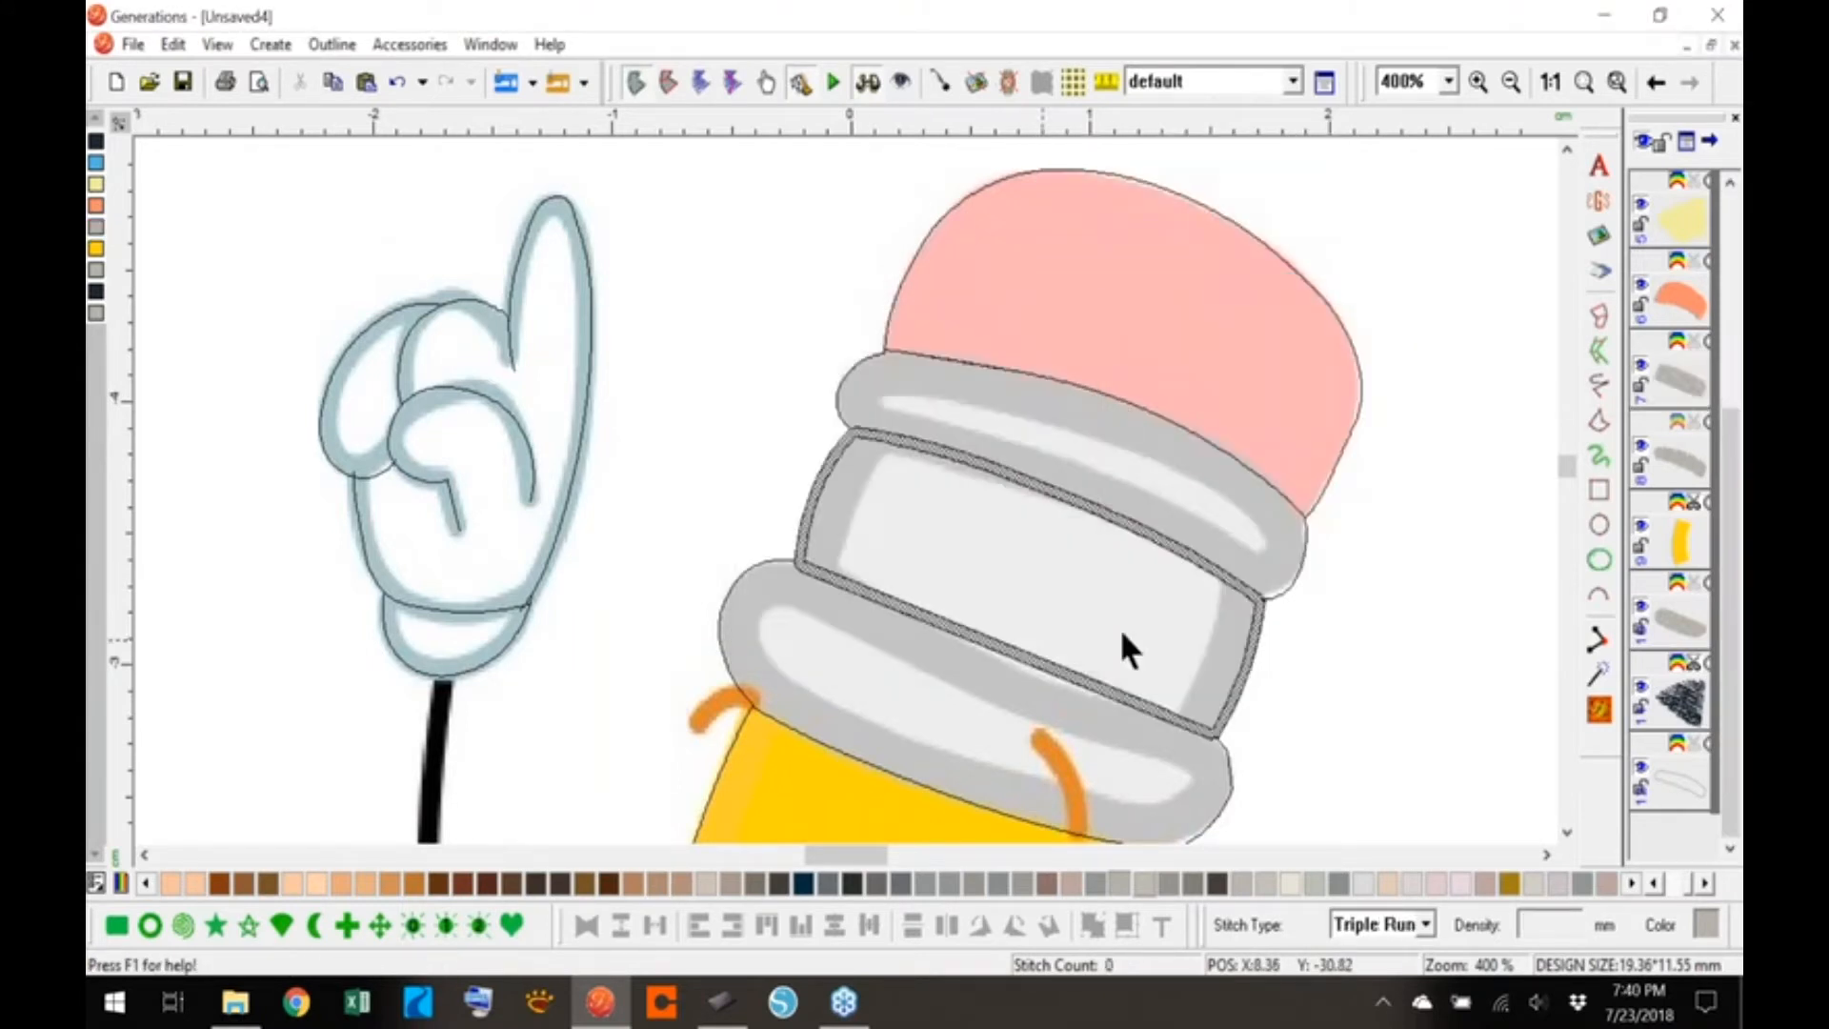
- Divide the middle section's outline with short lines across its four corners and generate stitches for the pieces
right_click(1249, 646)
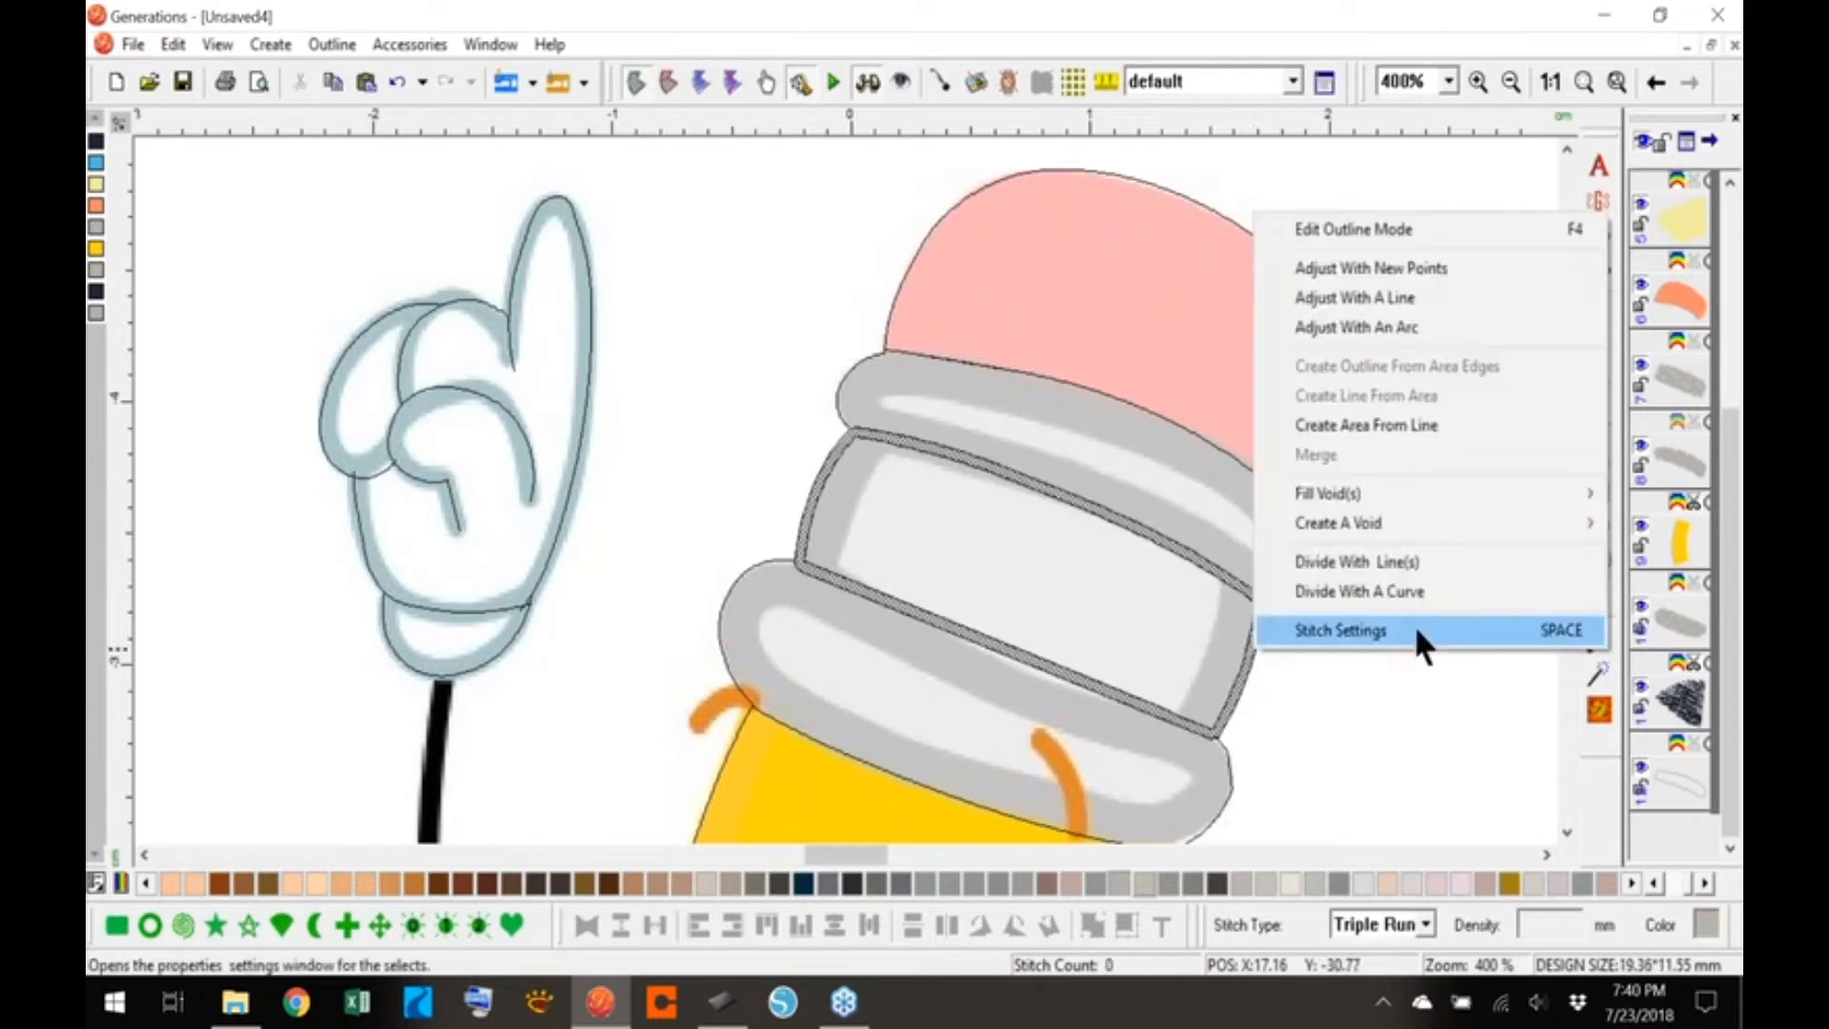
left_click(1399, 562)
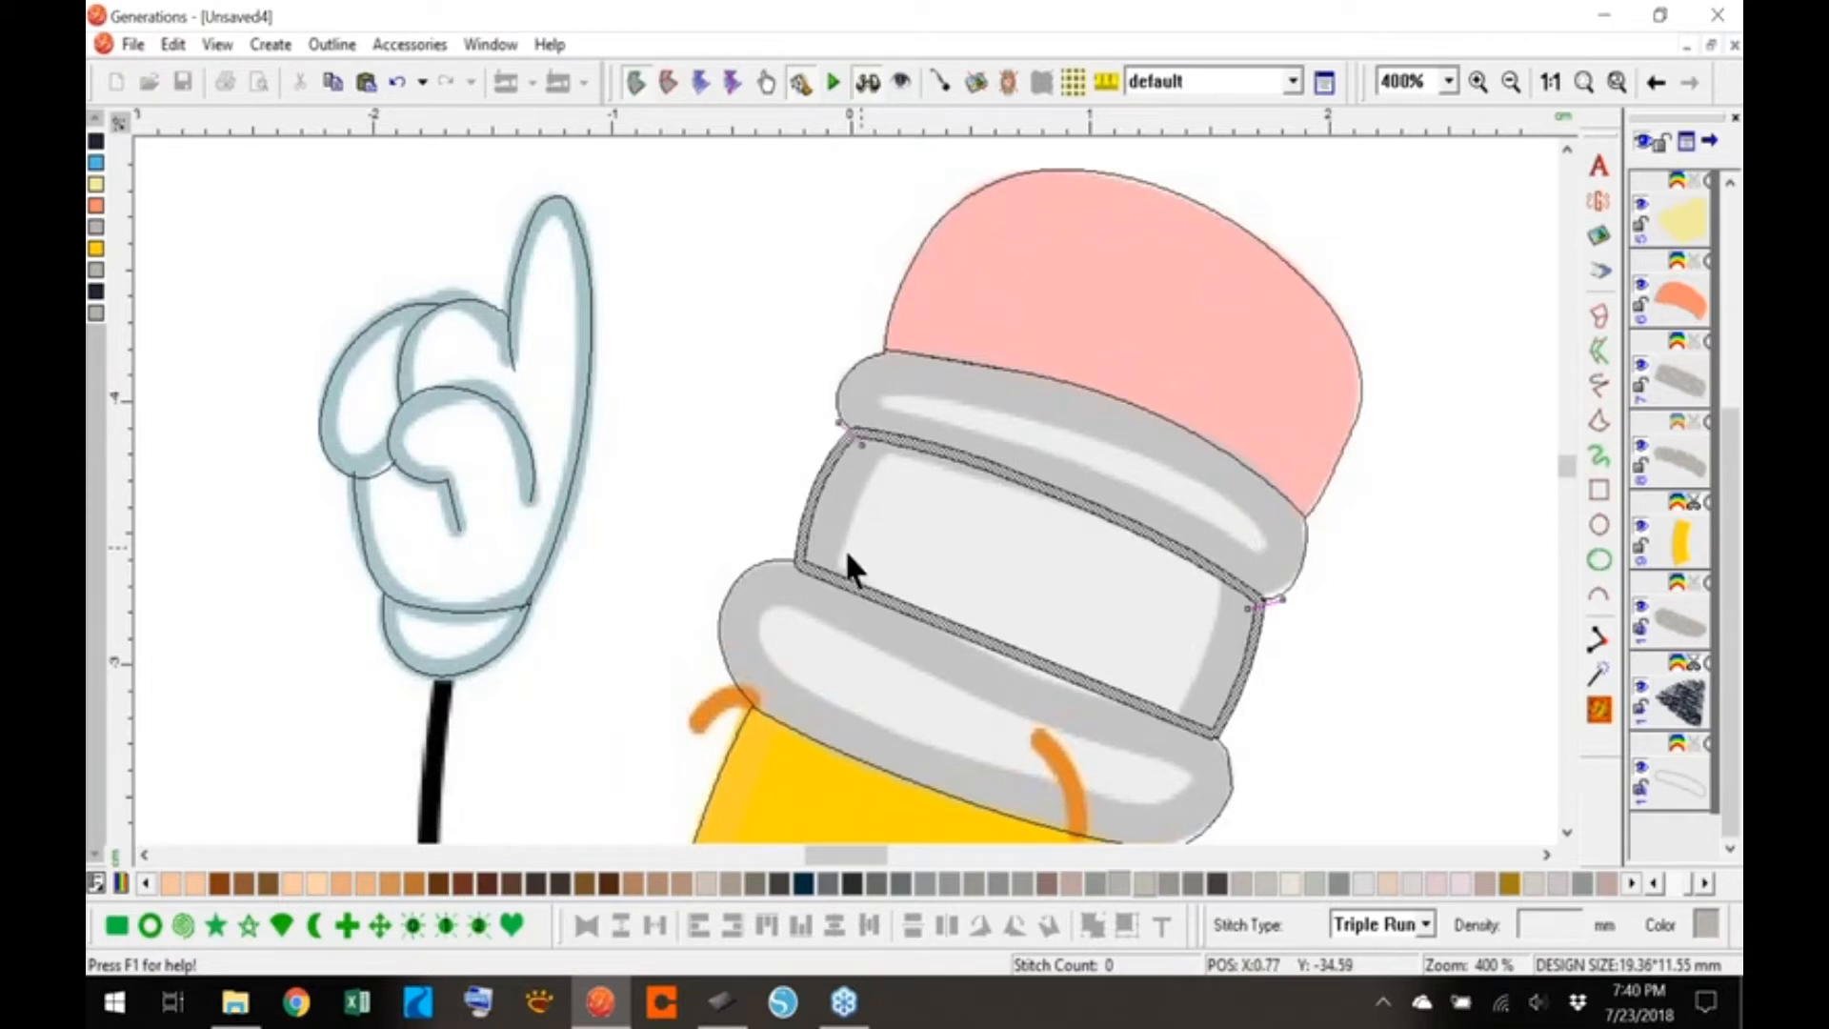
left_click(814, 549)
left_click(1213, 724)
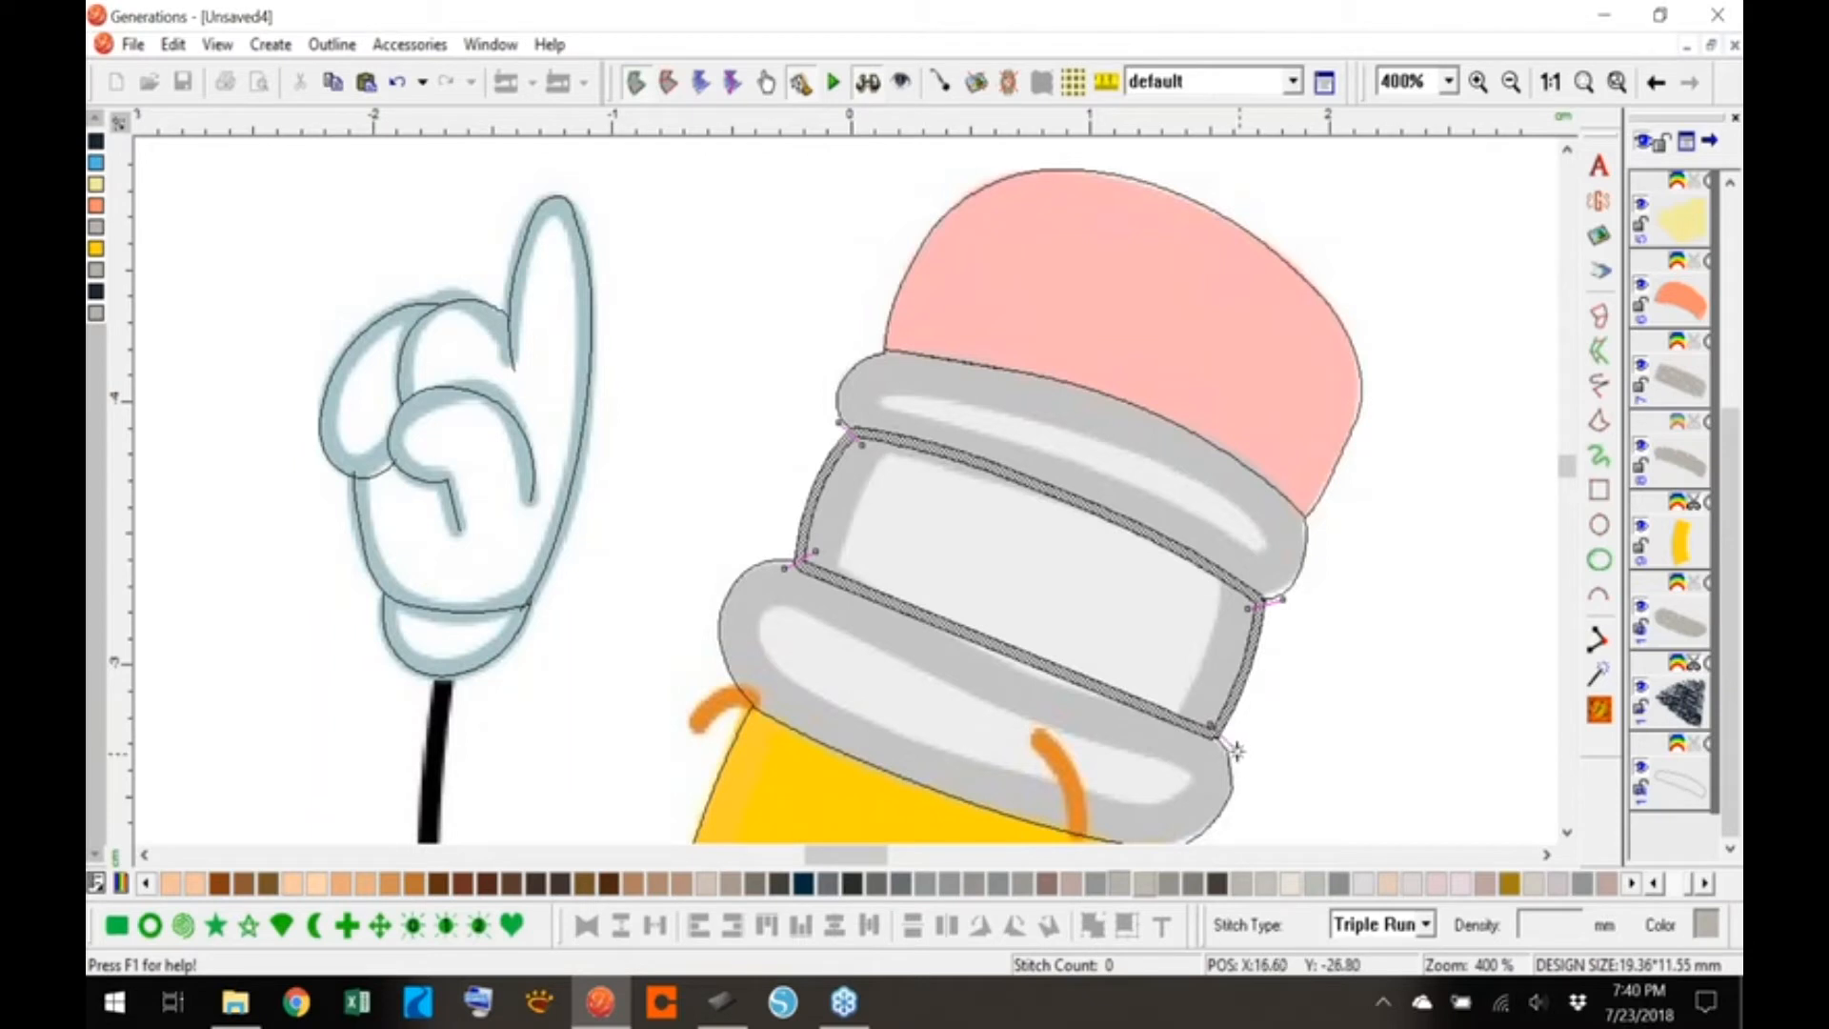
left_click(1235, 744)
right_click(1236, 744)
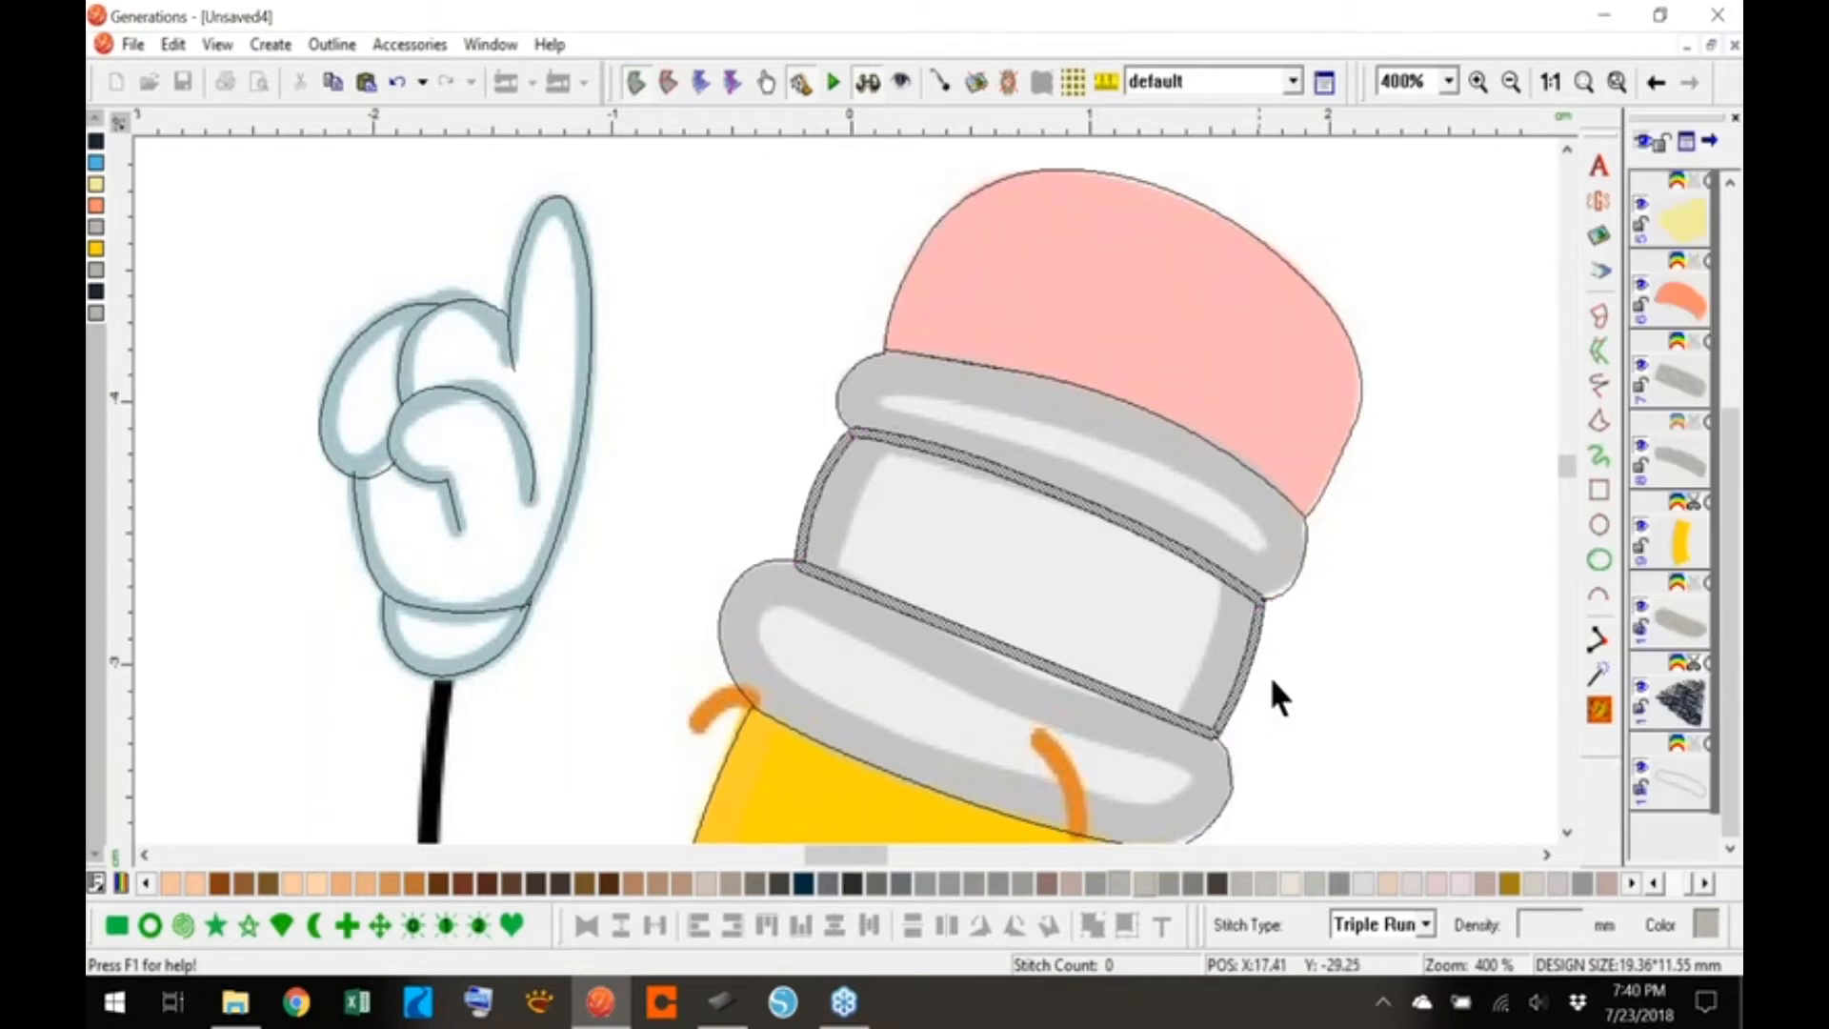
left_click(1598, 708)
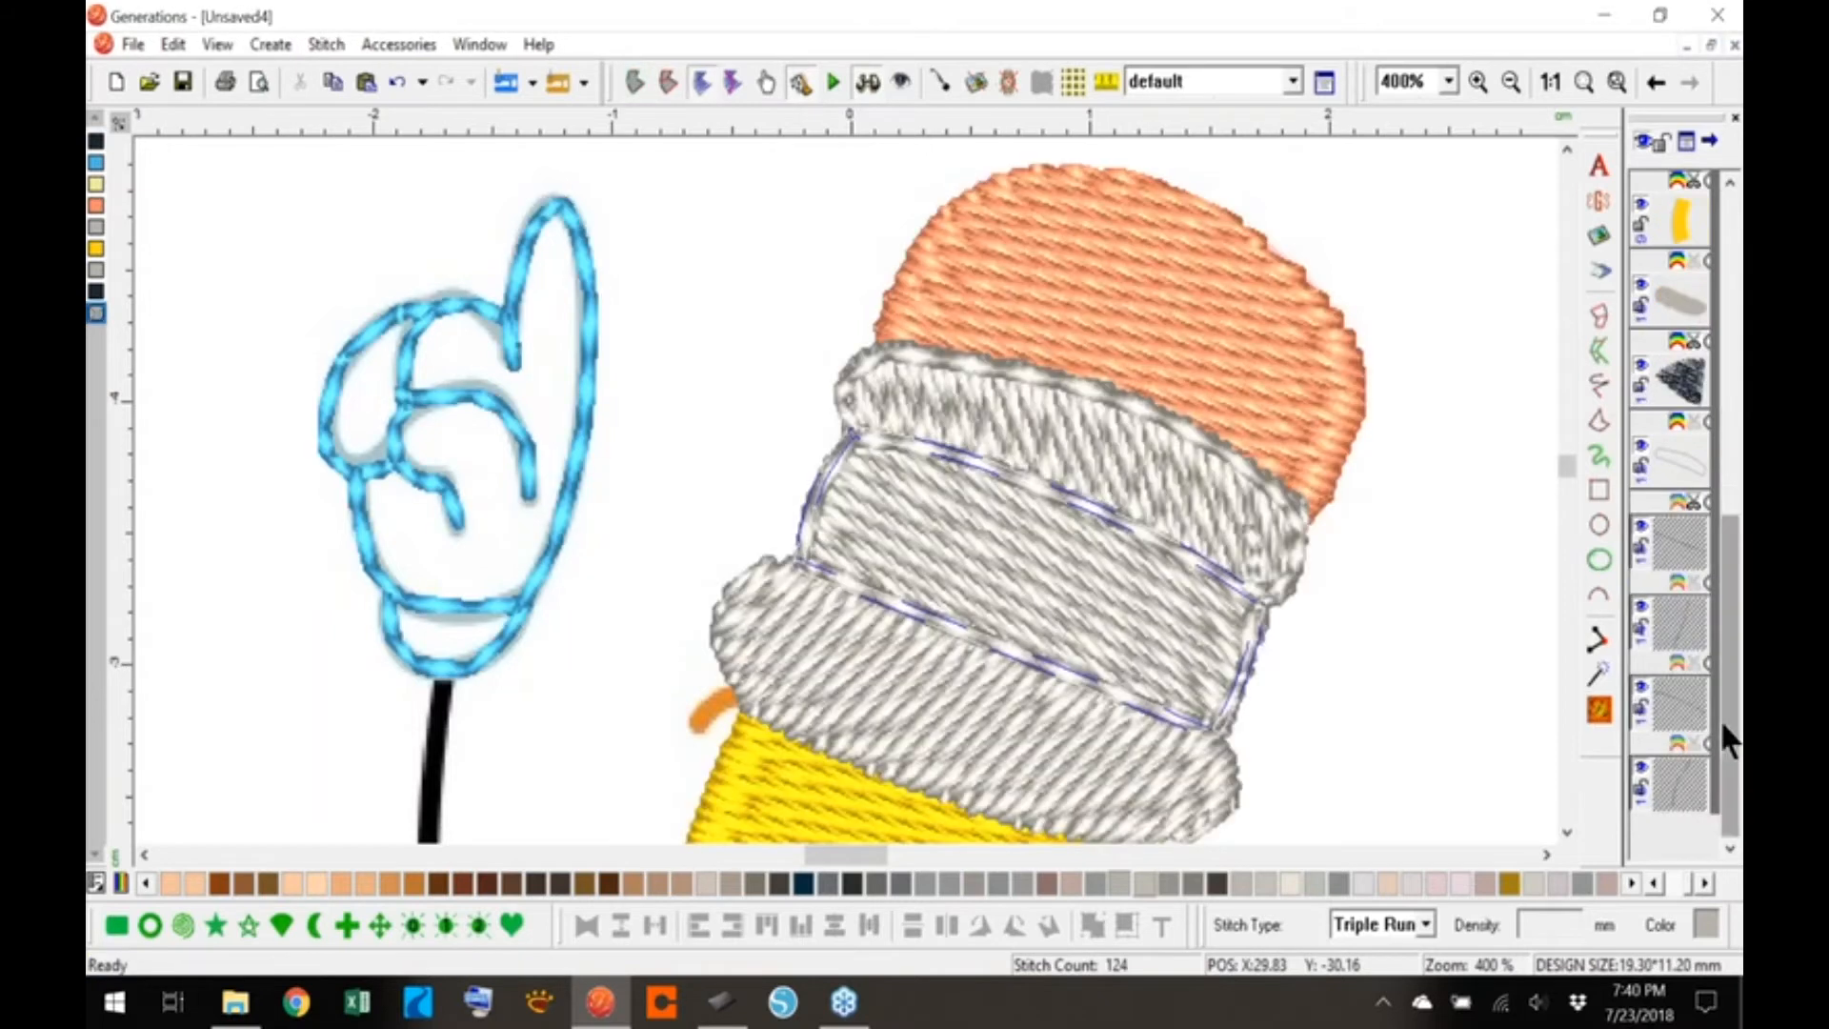
- Delete the middle section's lower and upper outline segments, keeping its two short side segments, and regenerate the stitches
left_click(1672, 546)
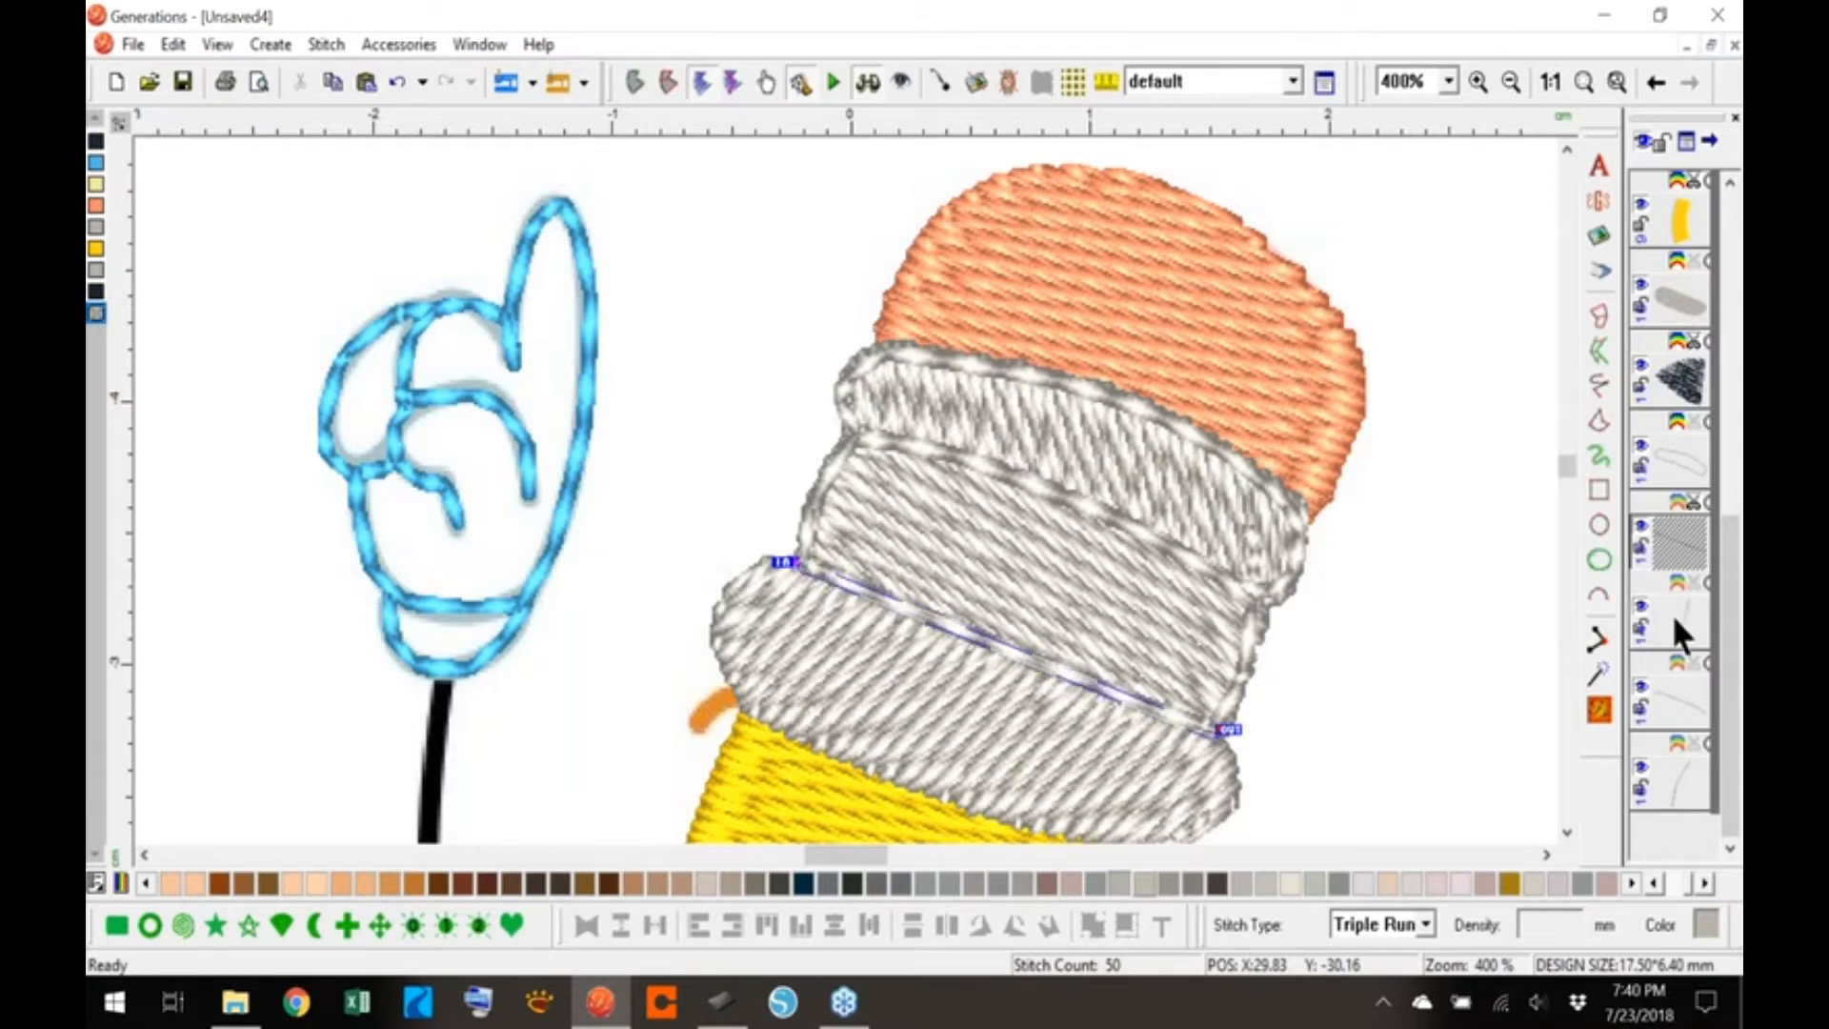
key("Delete")
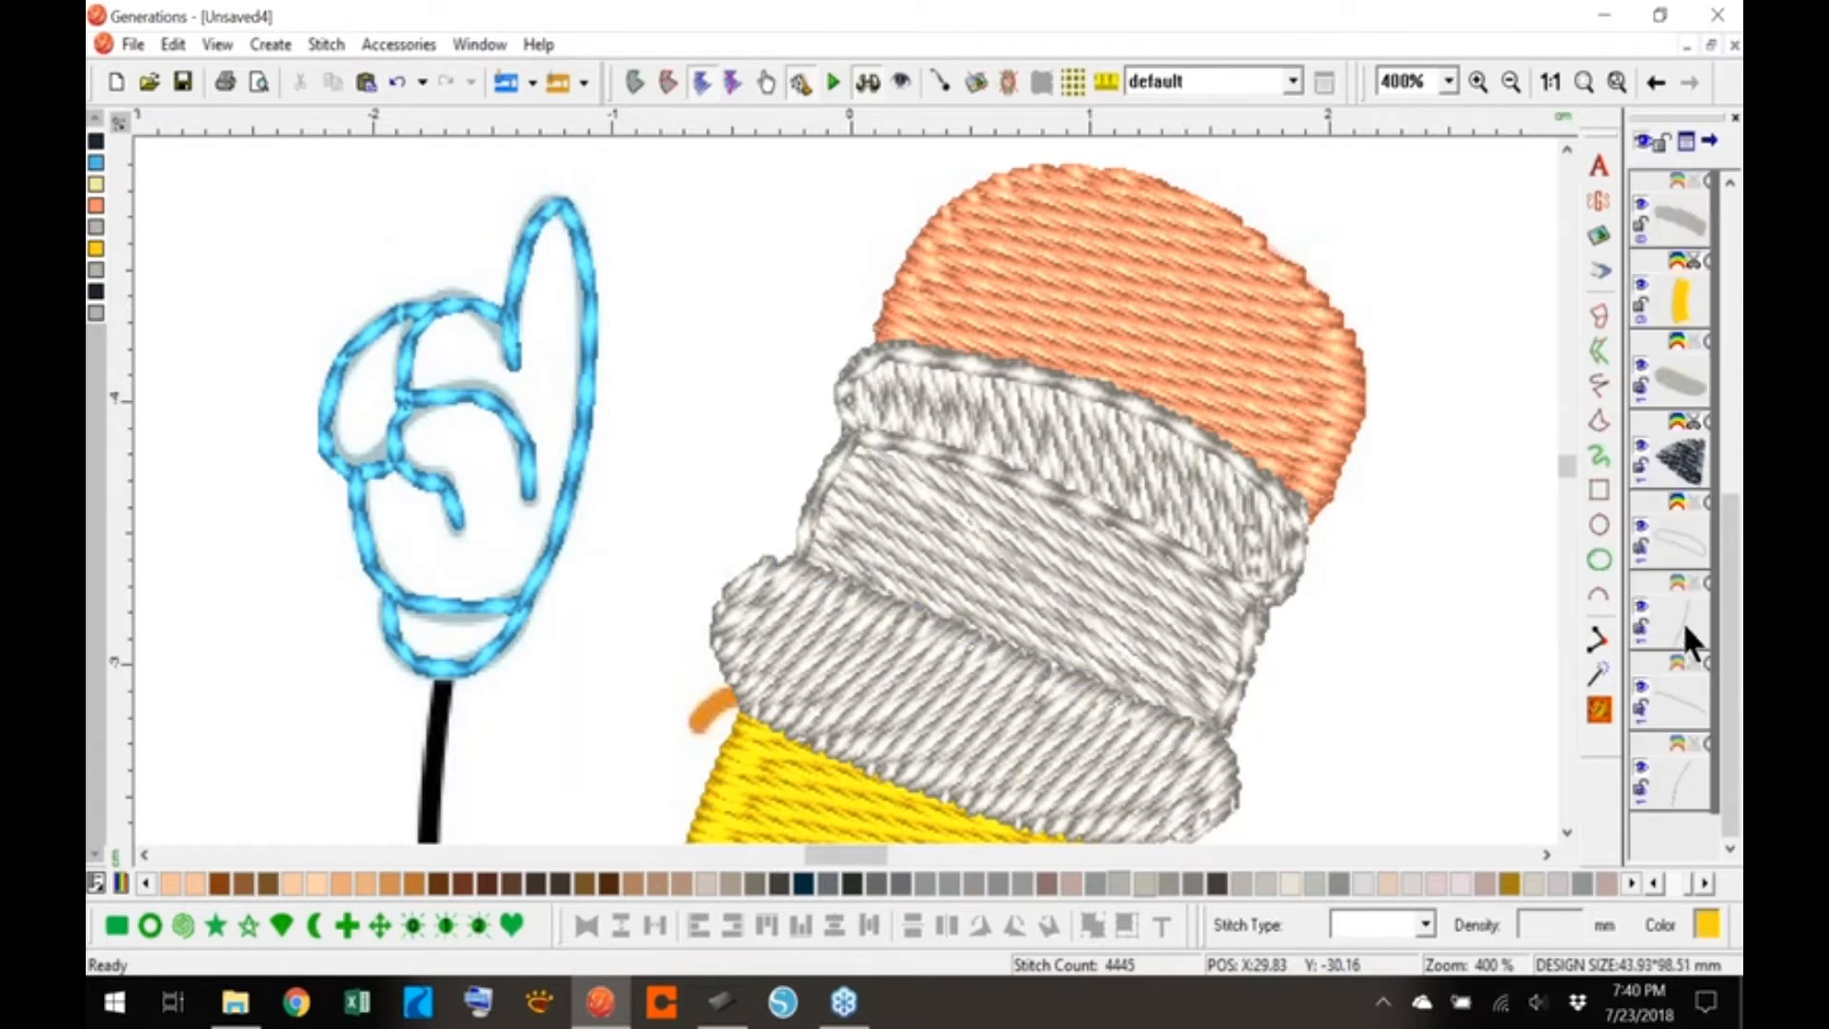
left_click(1679, 708)
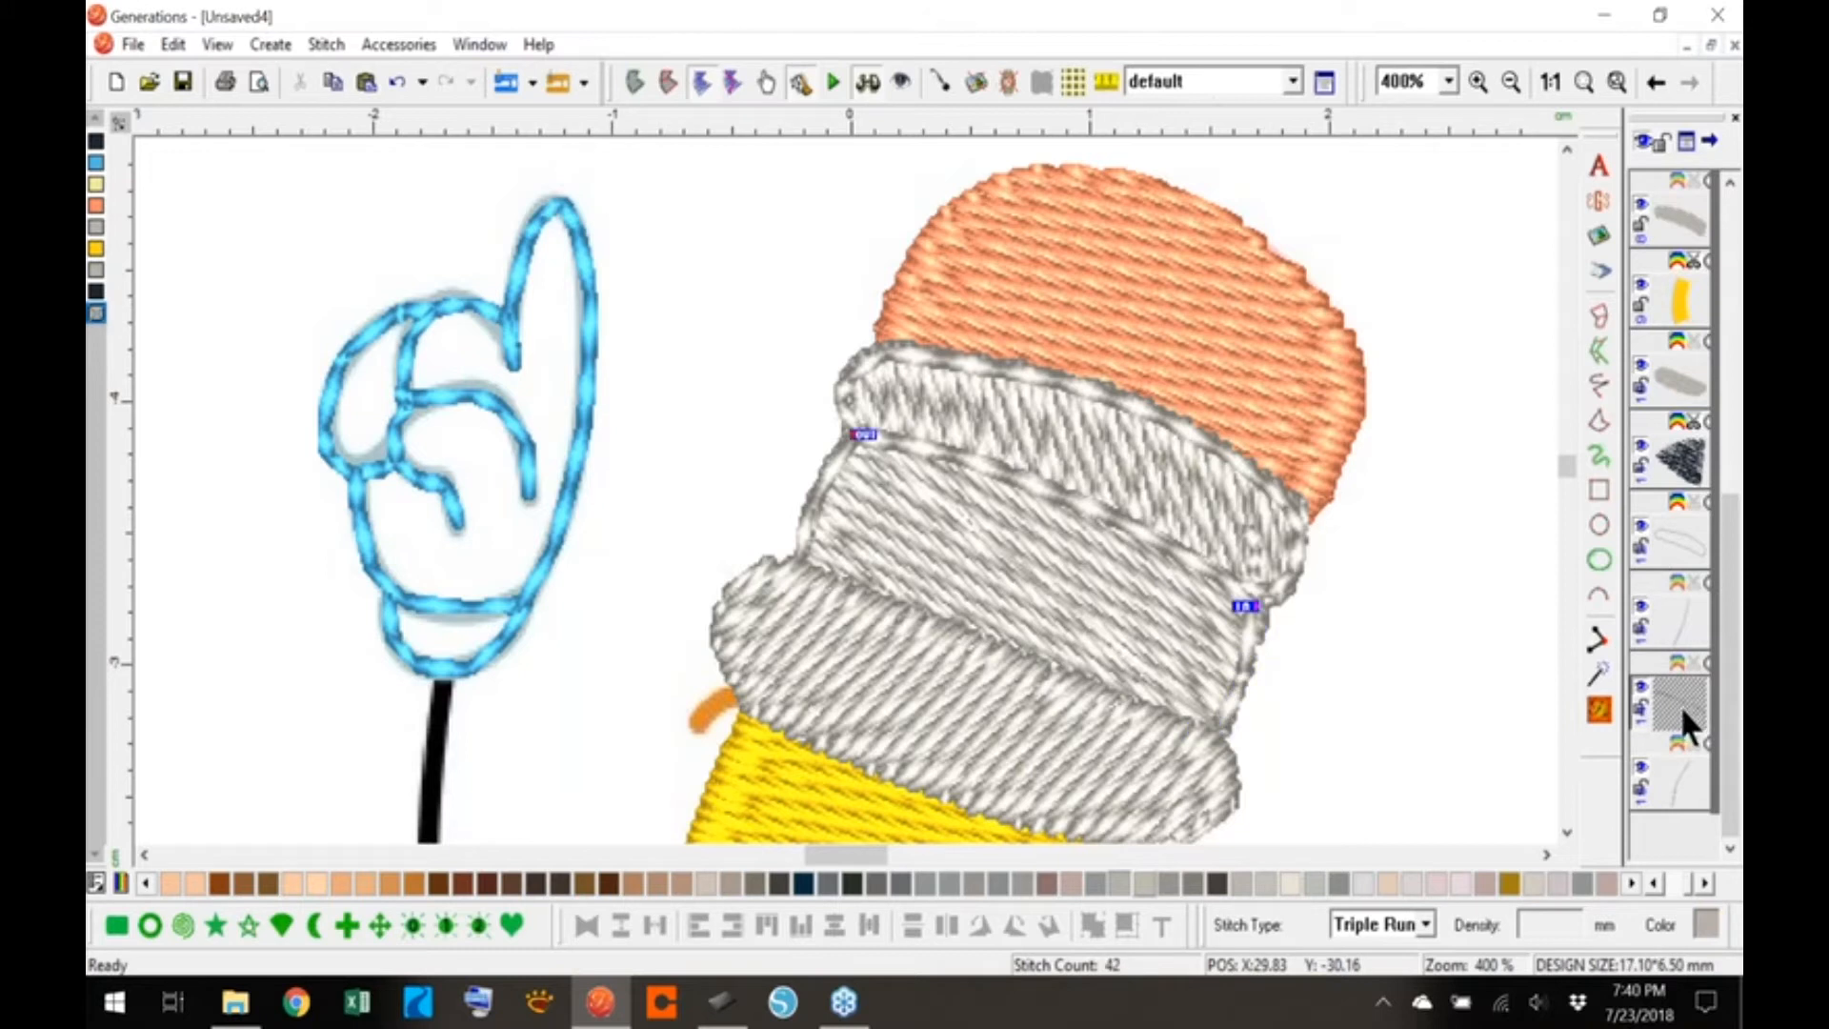
left_click(1686, 780)
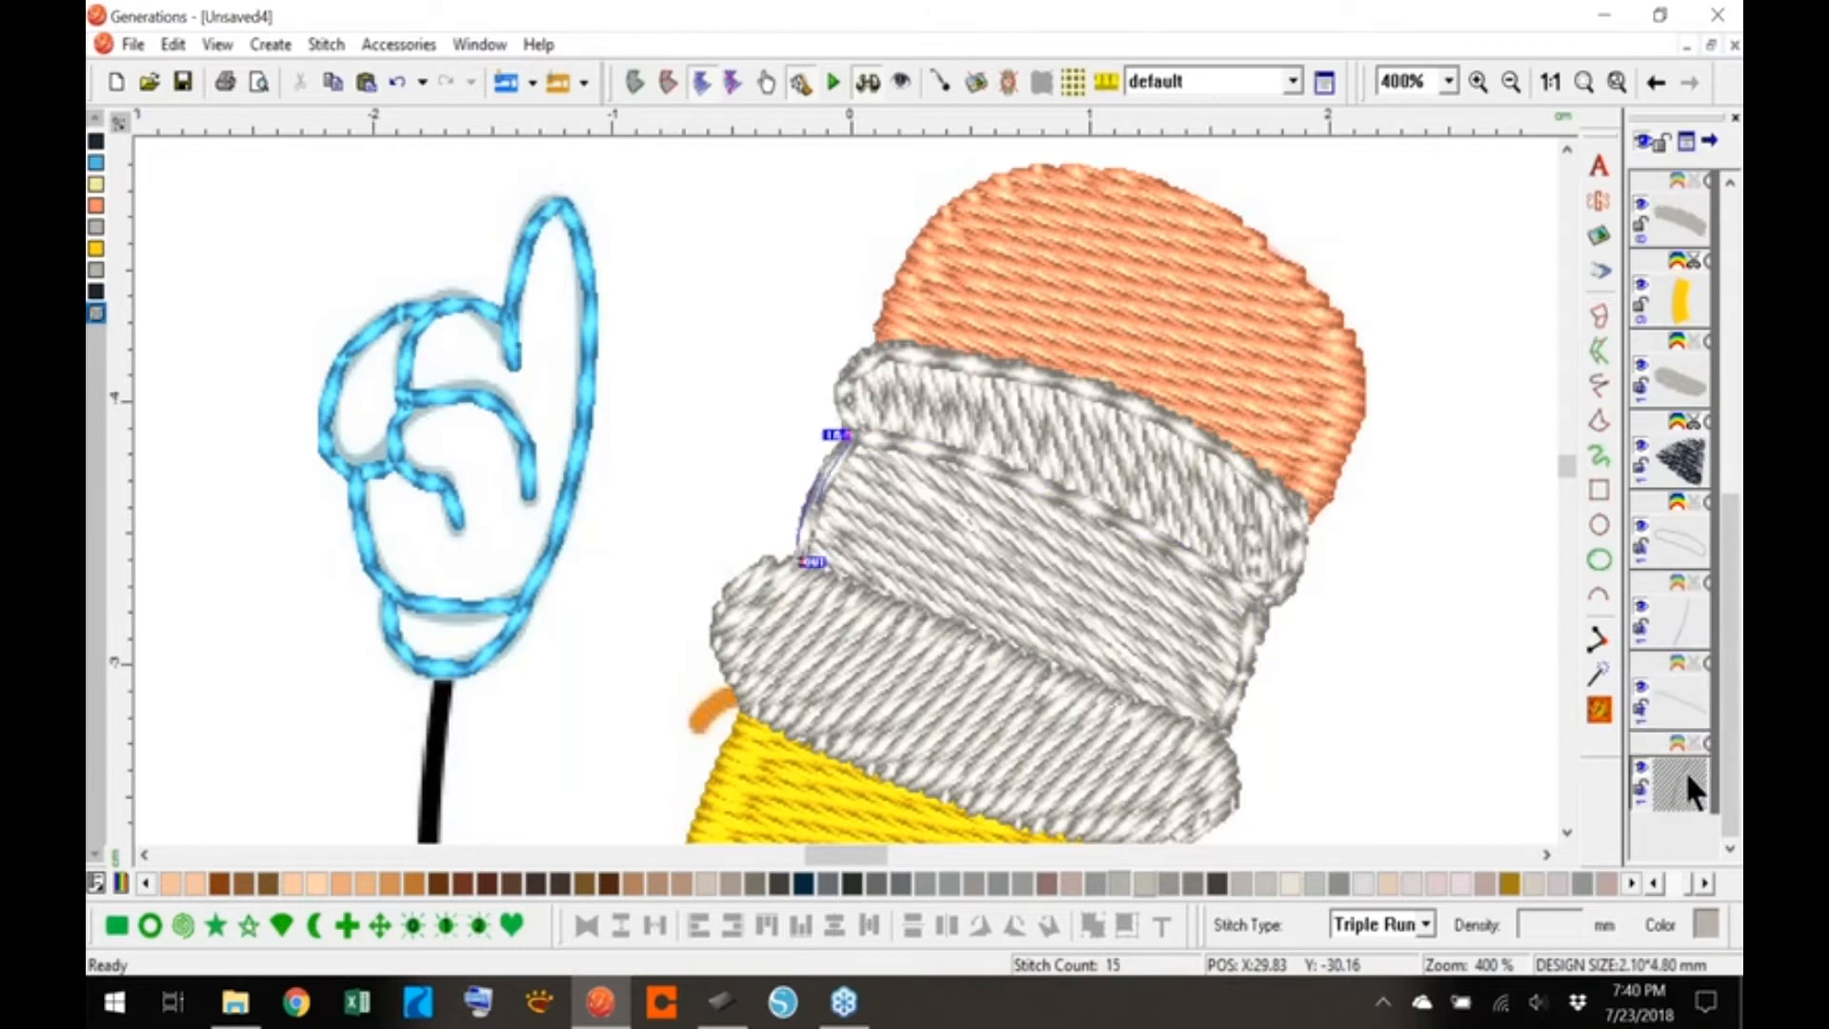
key("Delete")
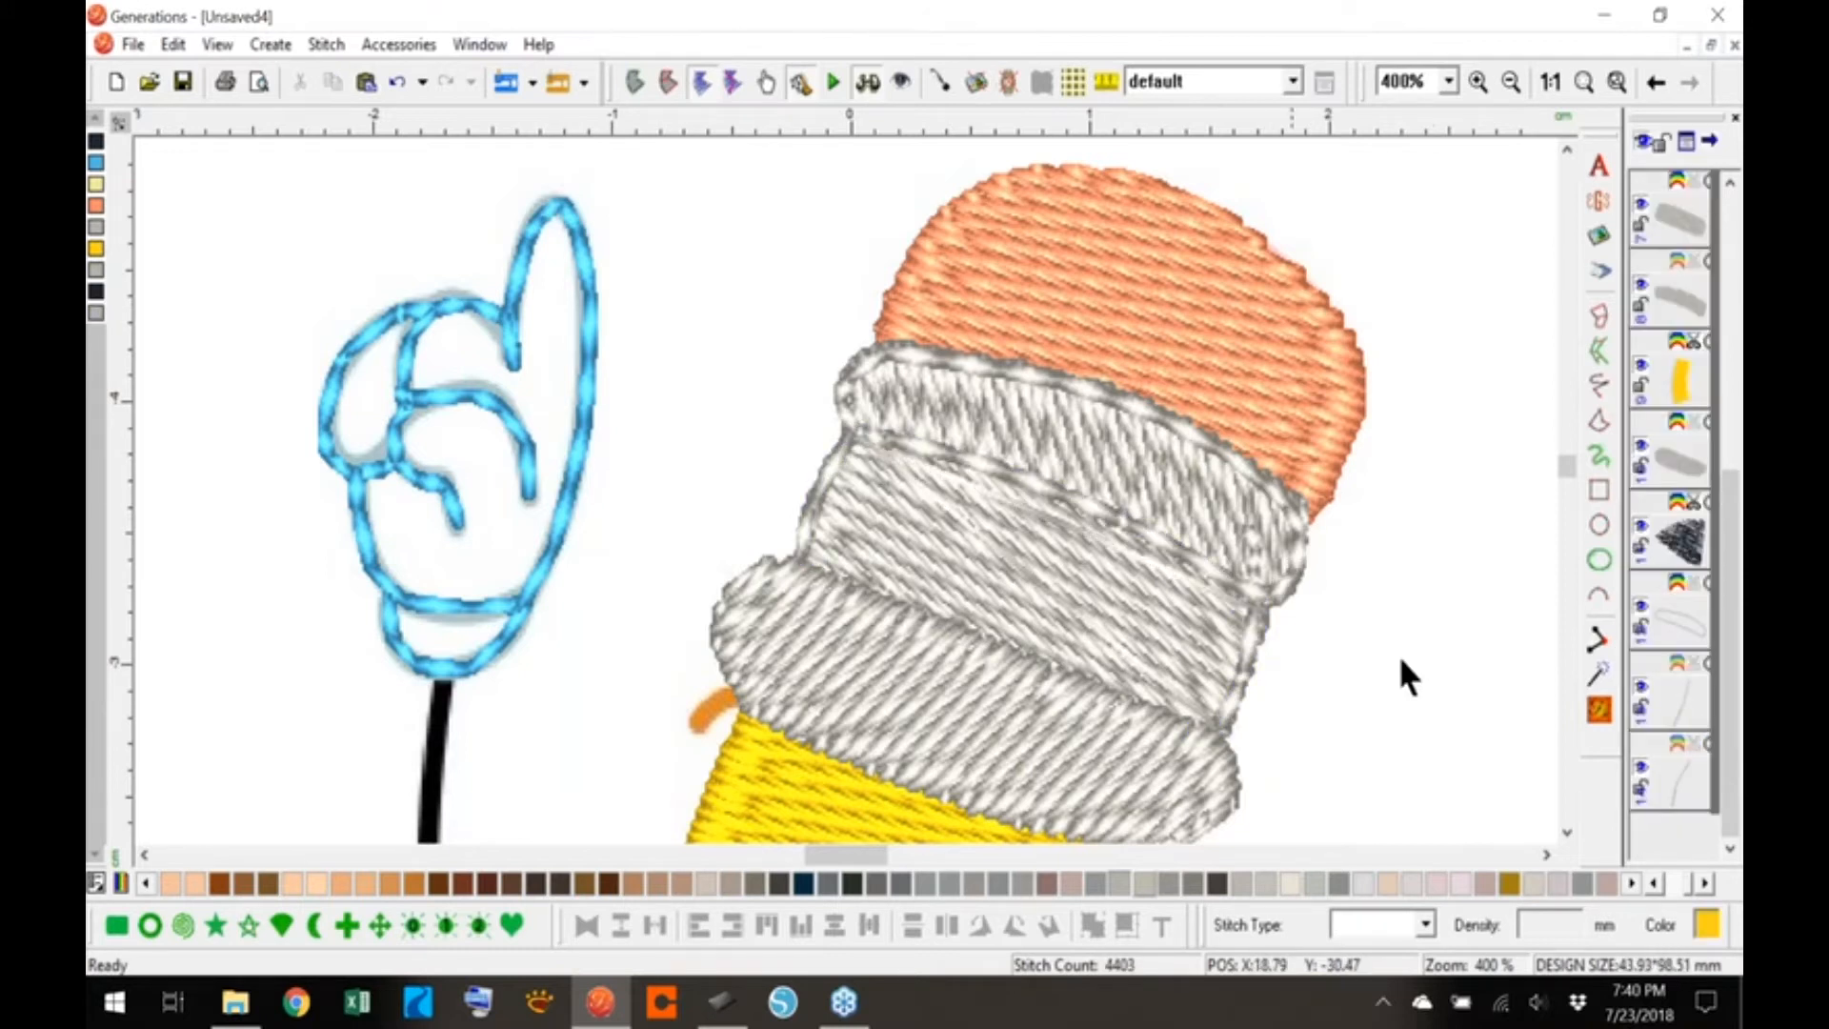
left_click(1599, 710)
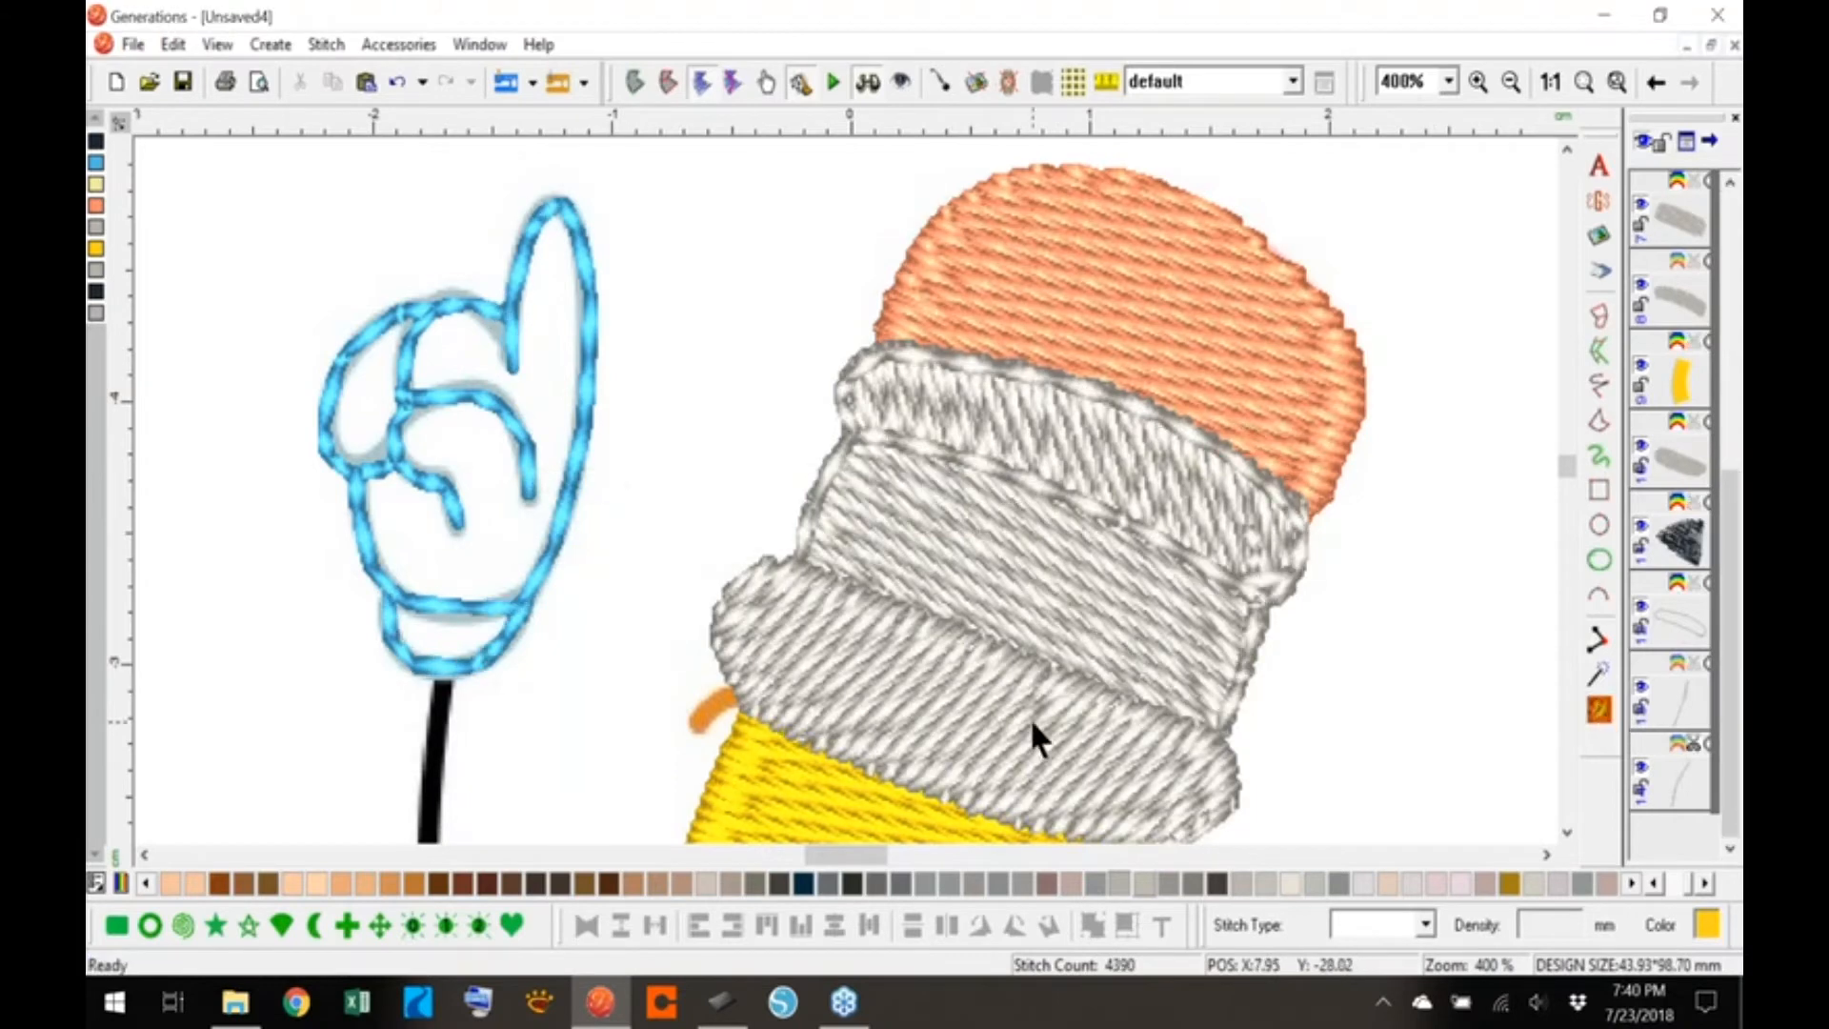
- Create a Triple Run outline from the lower metal band section's area edges and generate its stitches
left_click(964, 562)
left_click(633, 80)
right_click(1008, 719)
left_click(1183, 432)
left_click(838, 461)
left_click(863, 637)
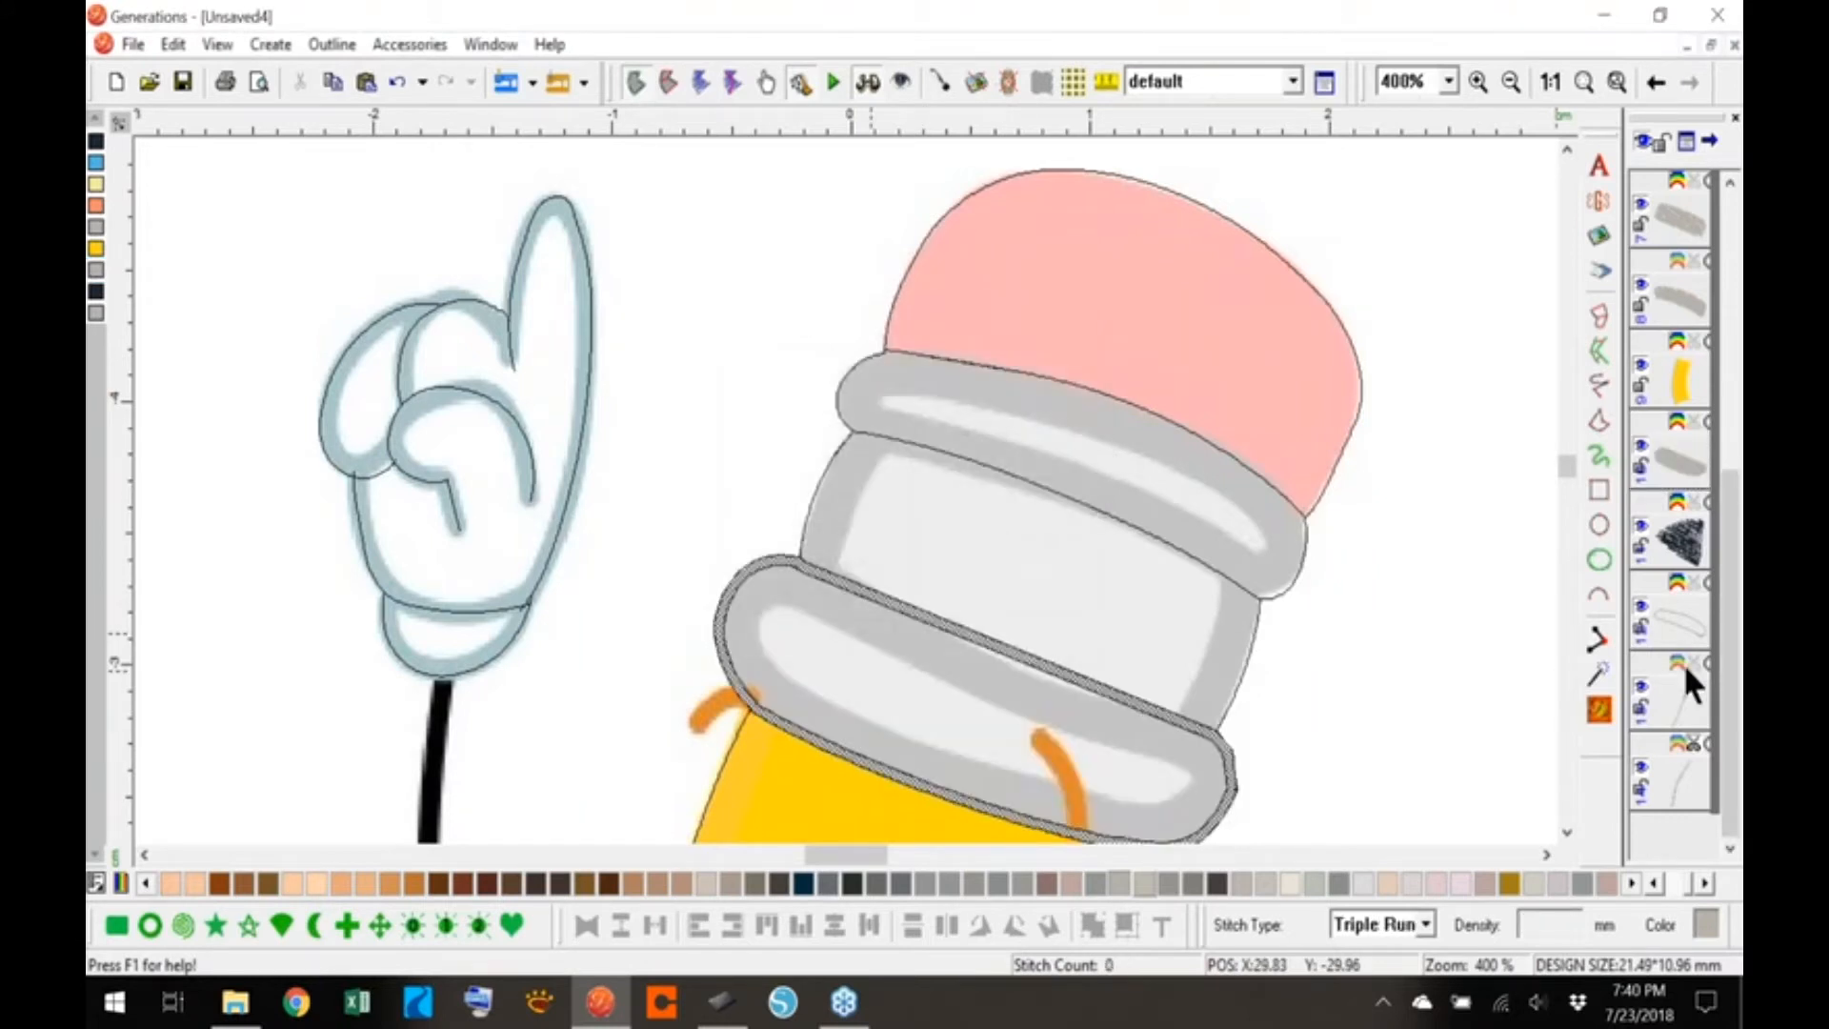
left_click(1599, 708)
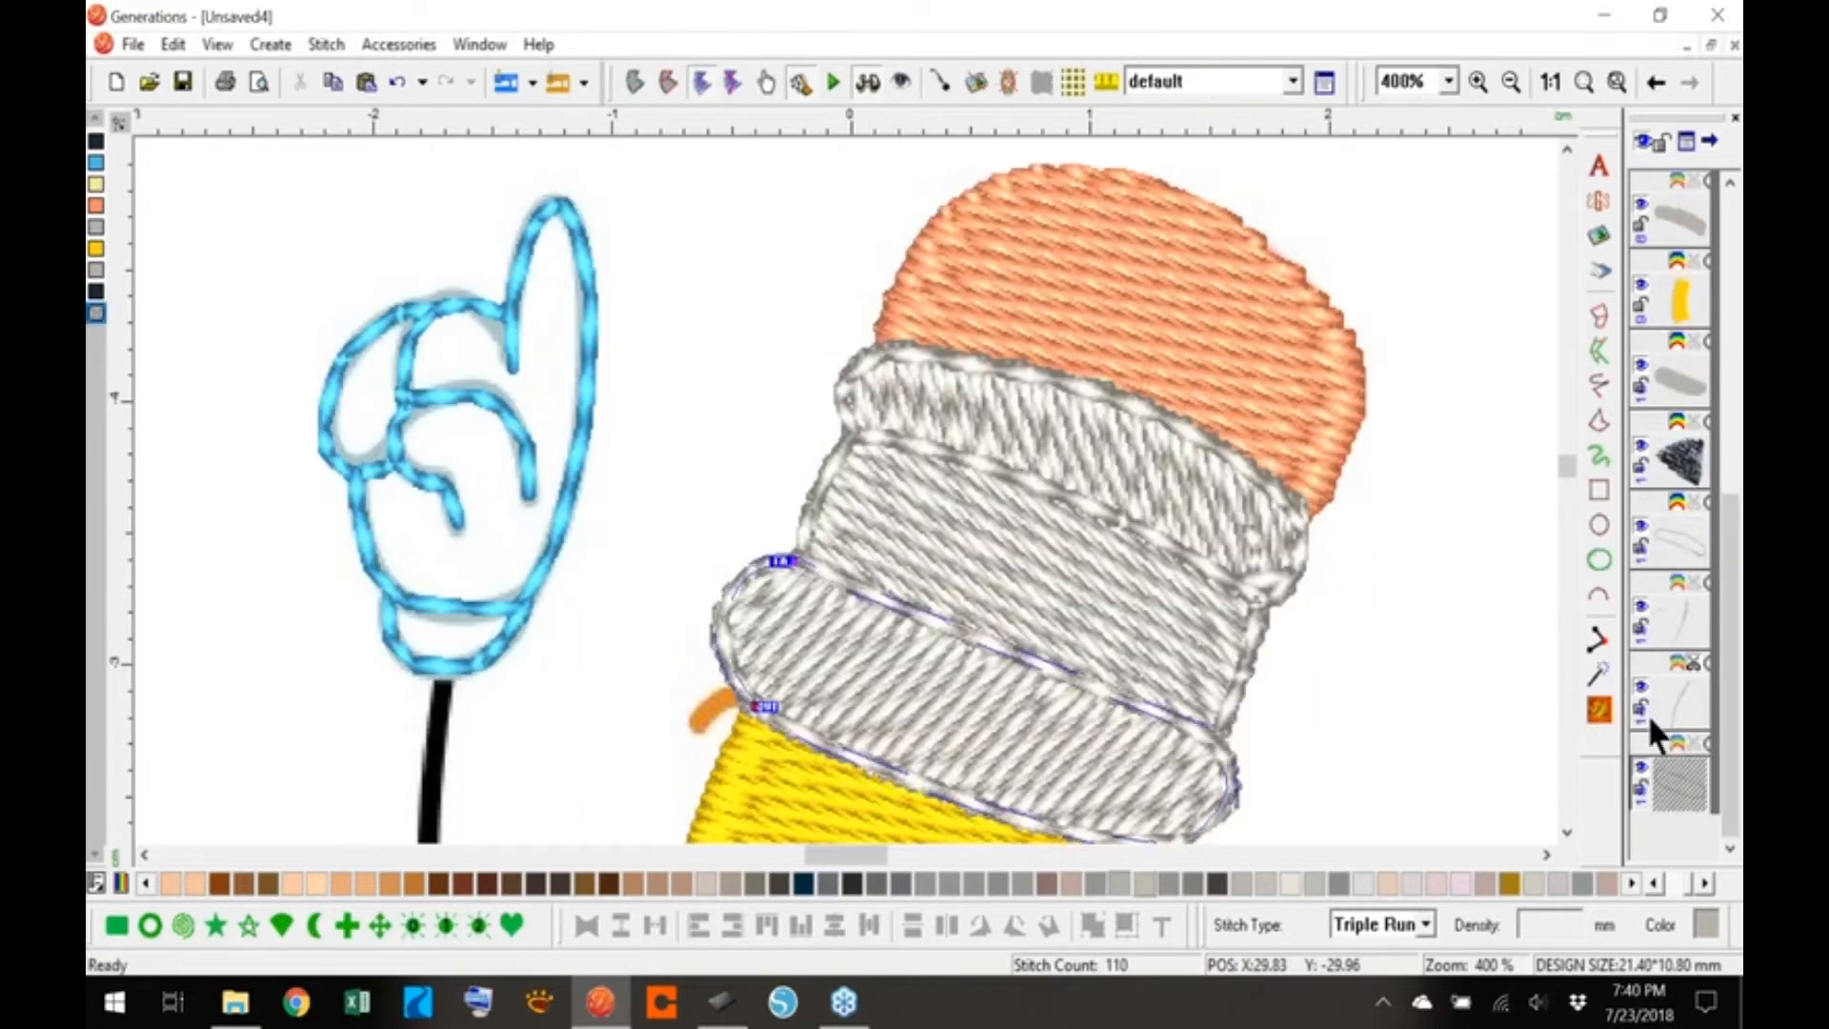
- Recolour the Triple Run outline pieces of all three metal band sections to a darker grey
left_click(1673, 770, "shift")
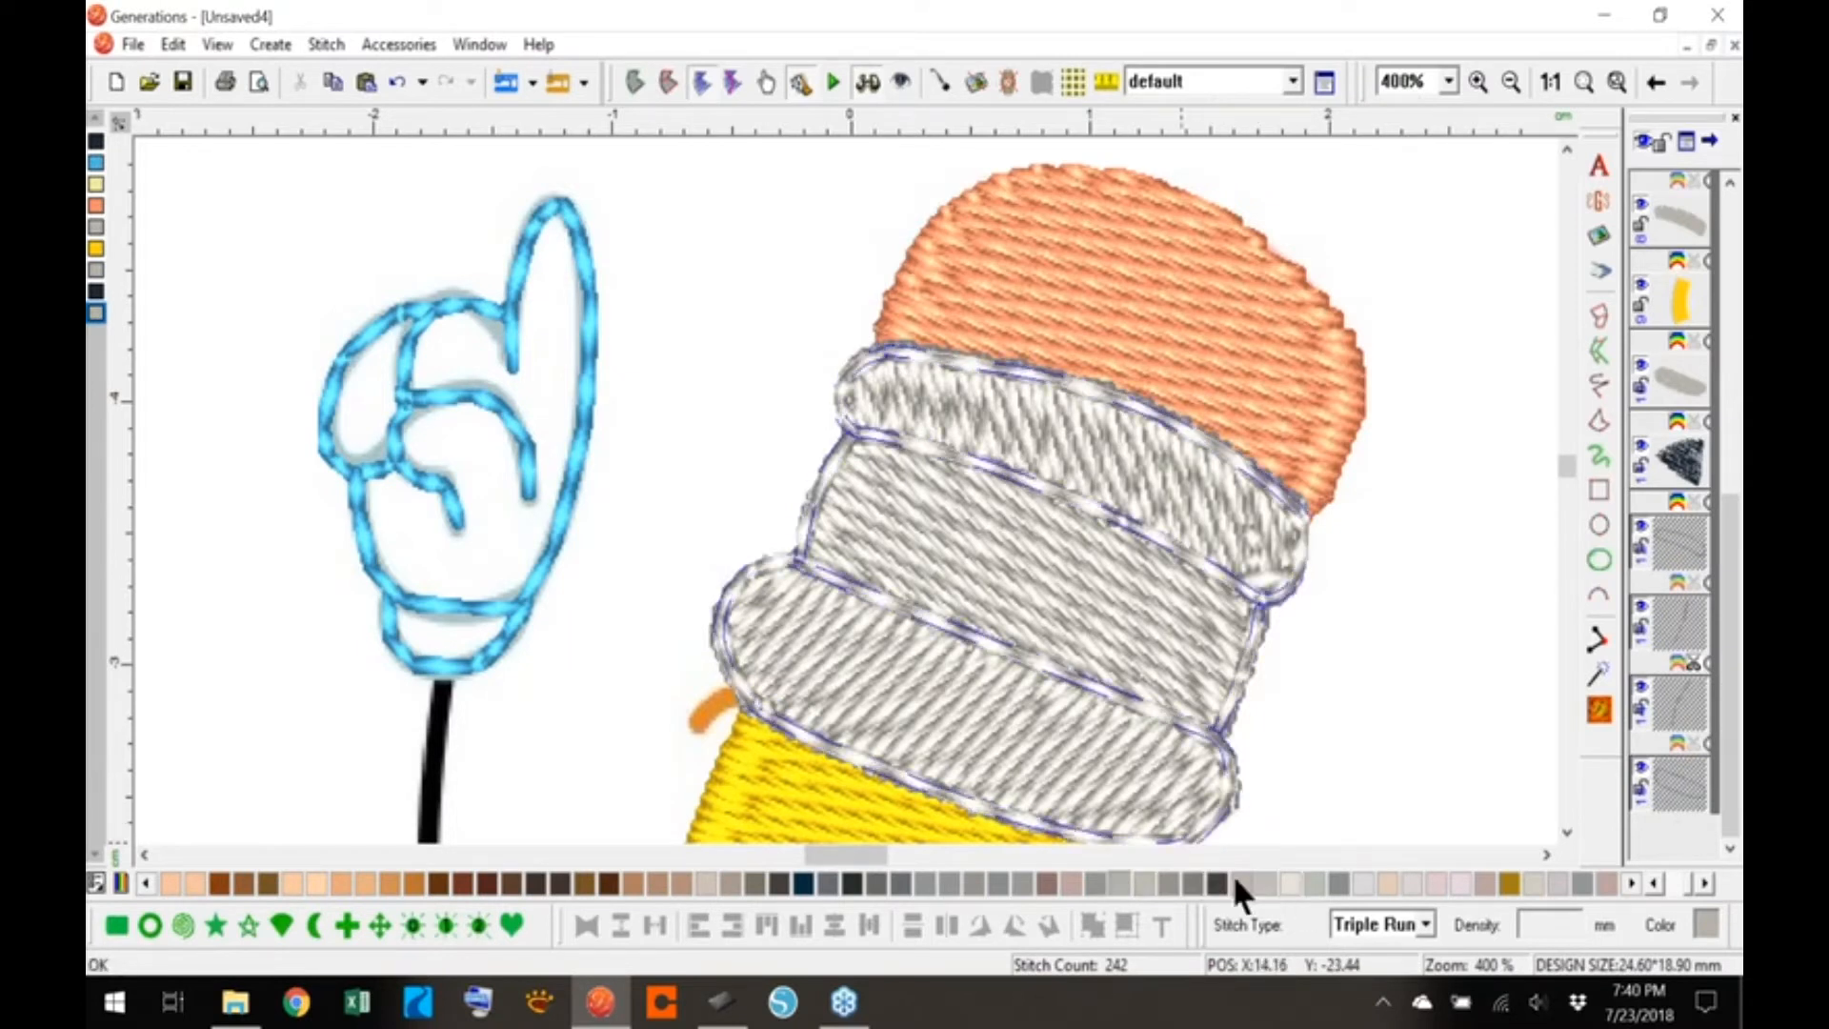
left_click(1199, 878)
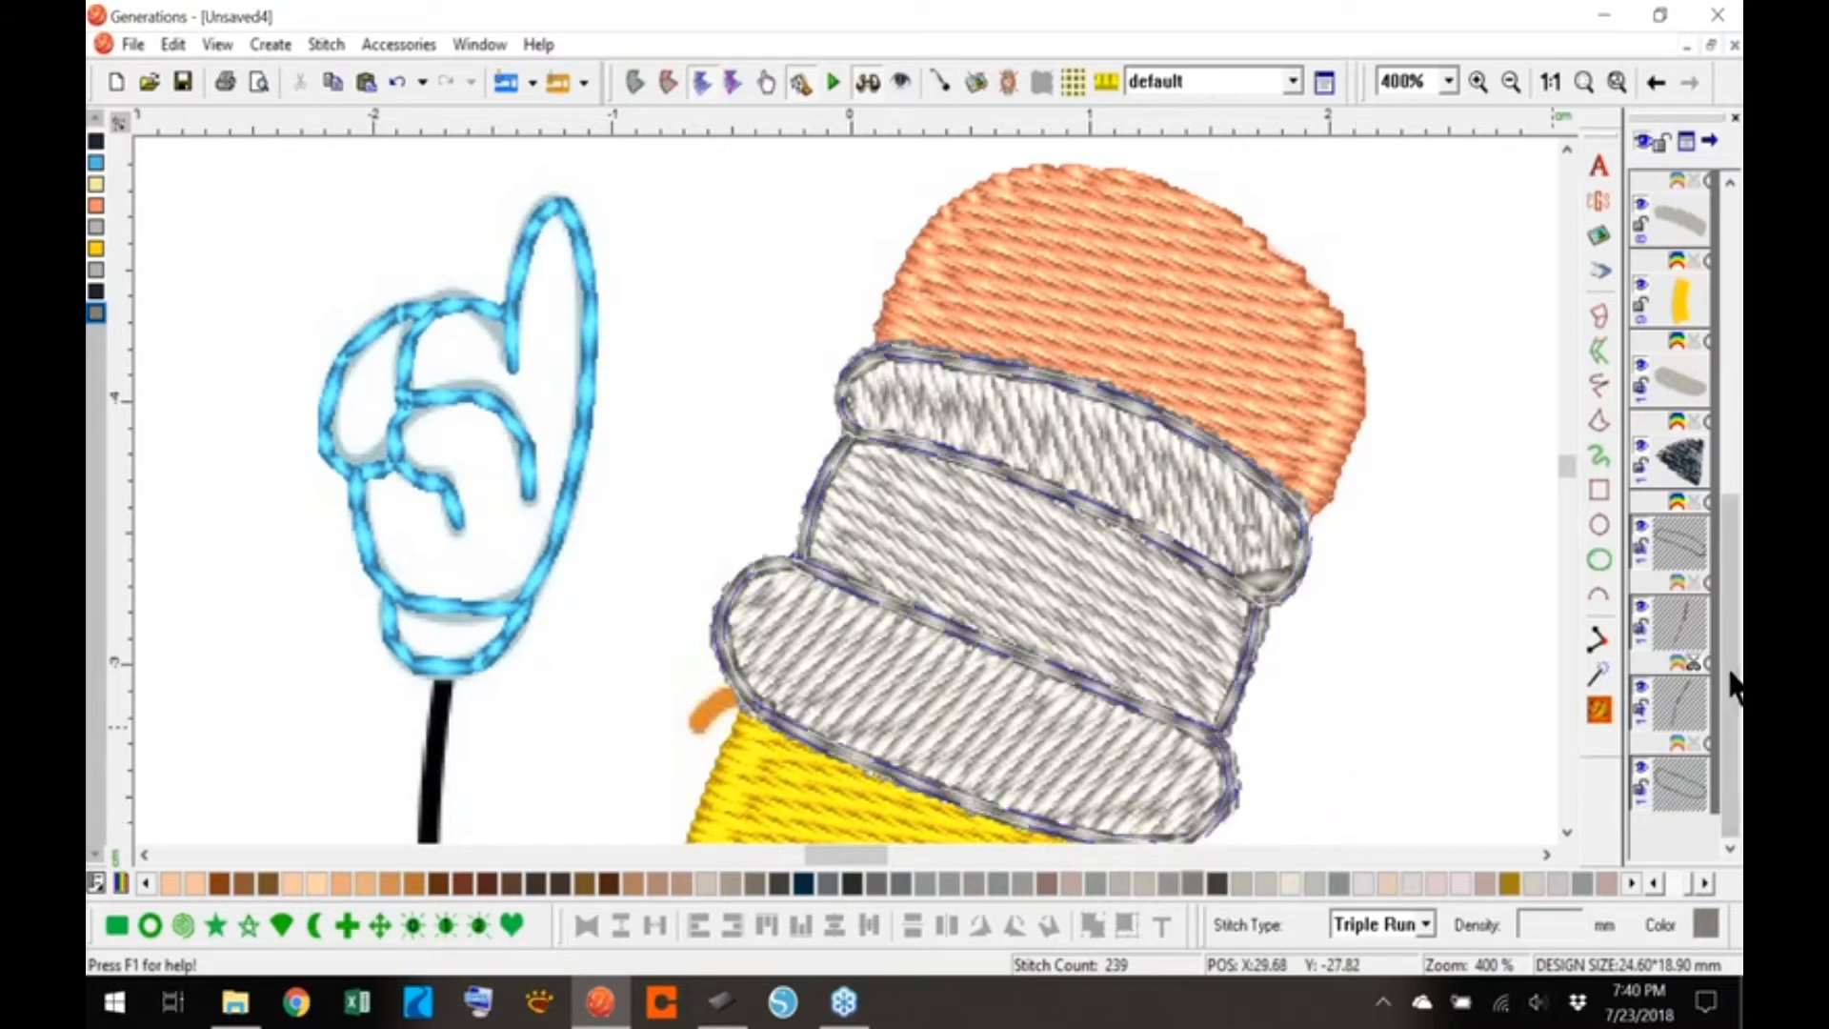
- Move the lower metal band section ahead of the yellow pencil body in the sewing order and regenerate the stitches
left_click_drag(1733, 666, 1732, 584)
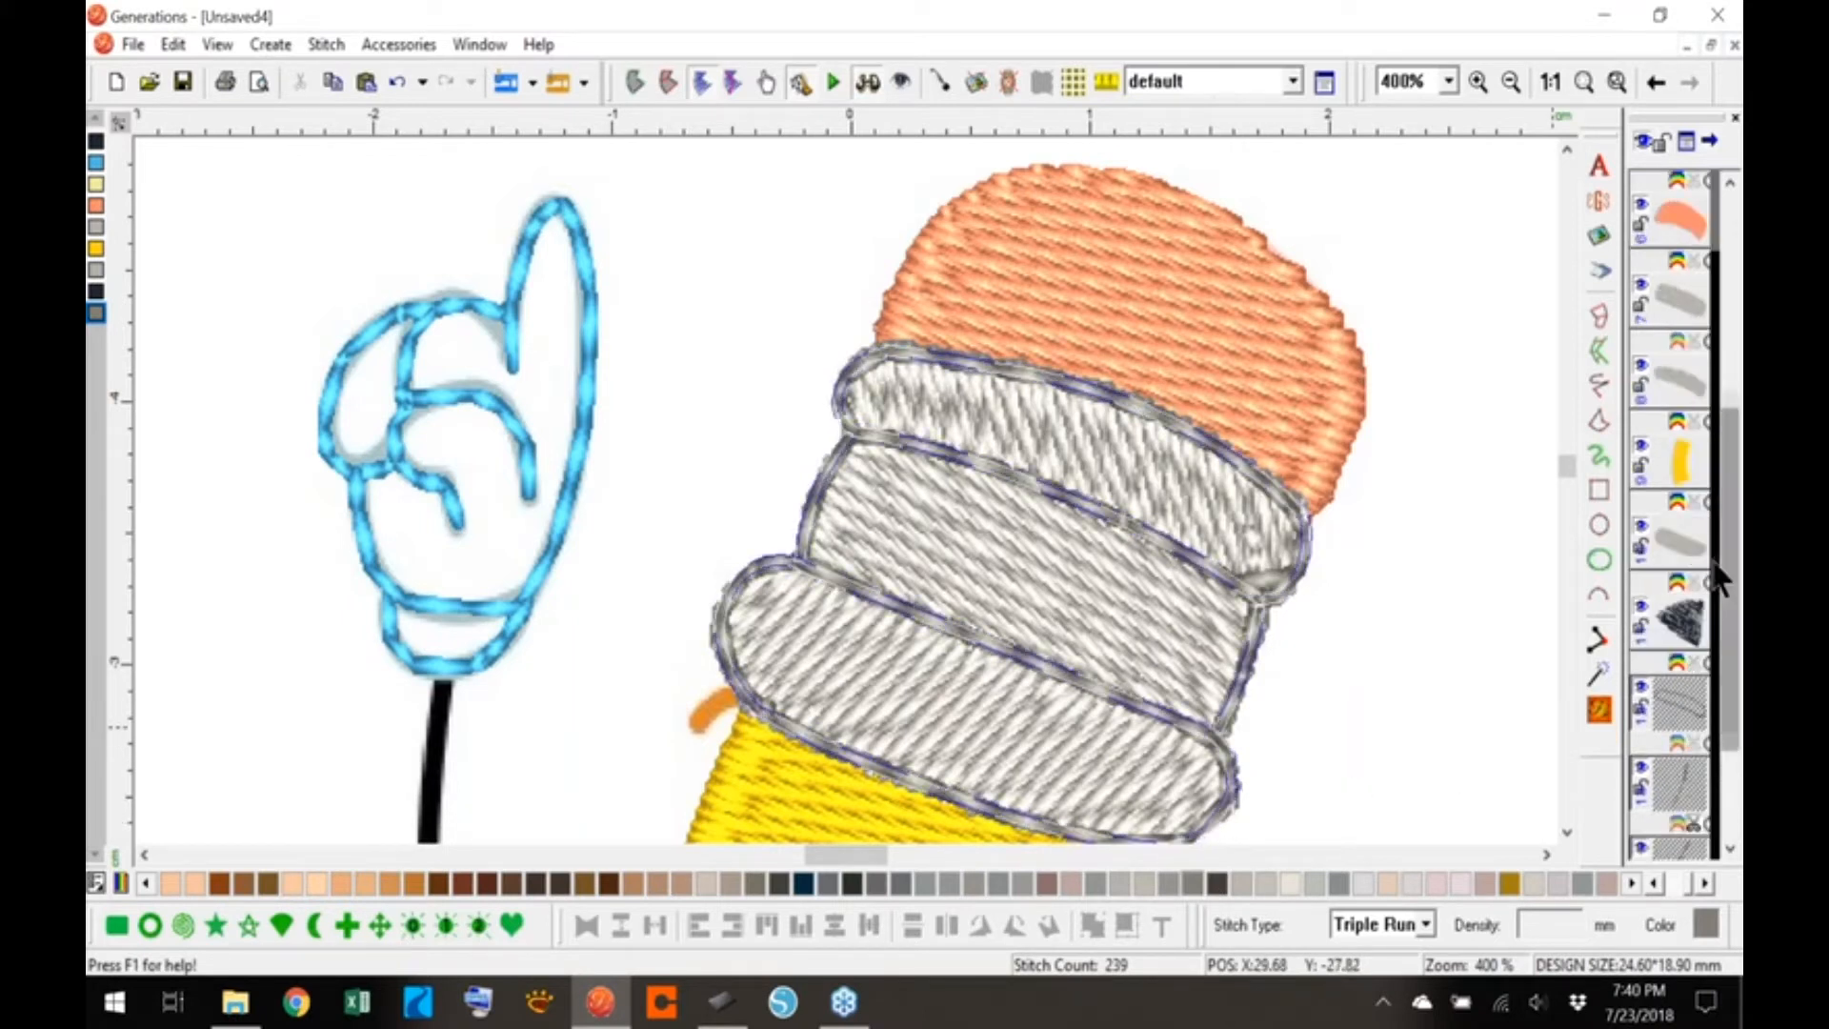
left_click(1675, 532)
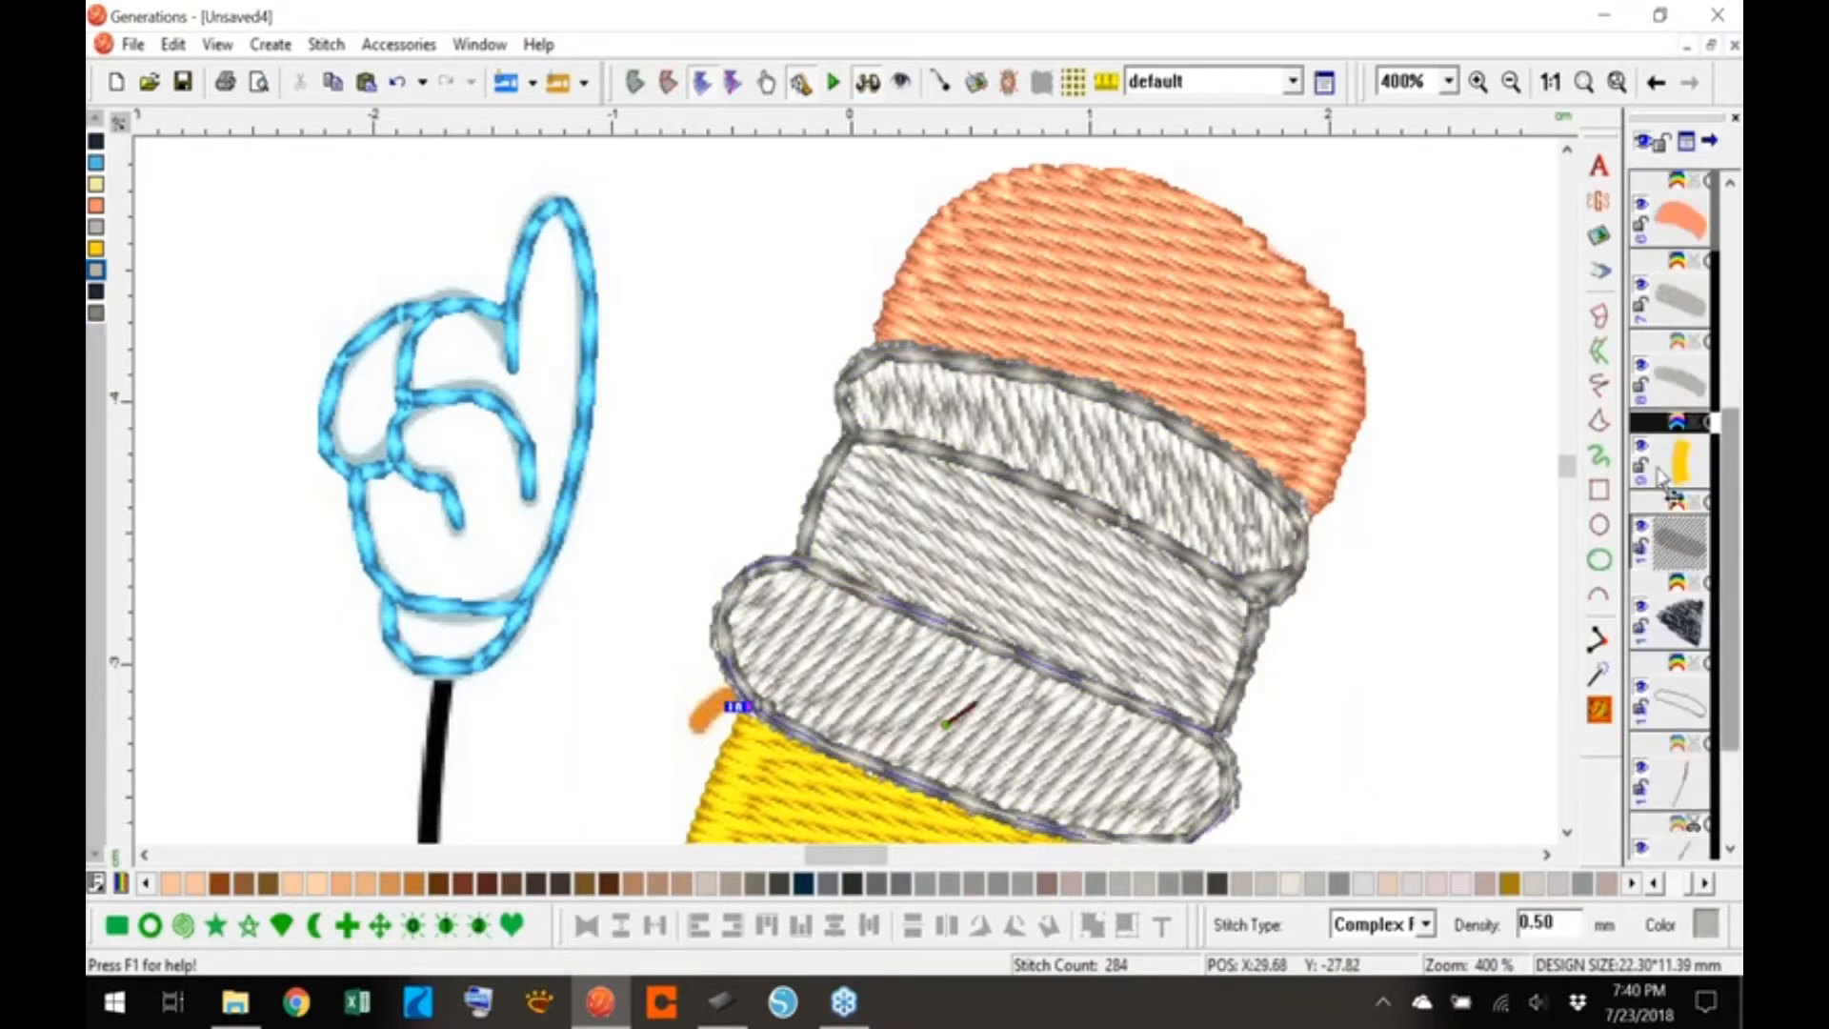
left_click(1601, 705)
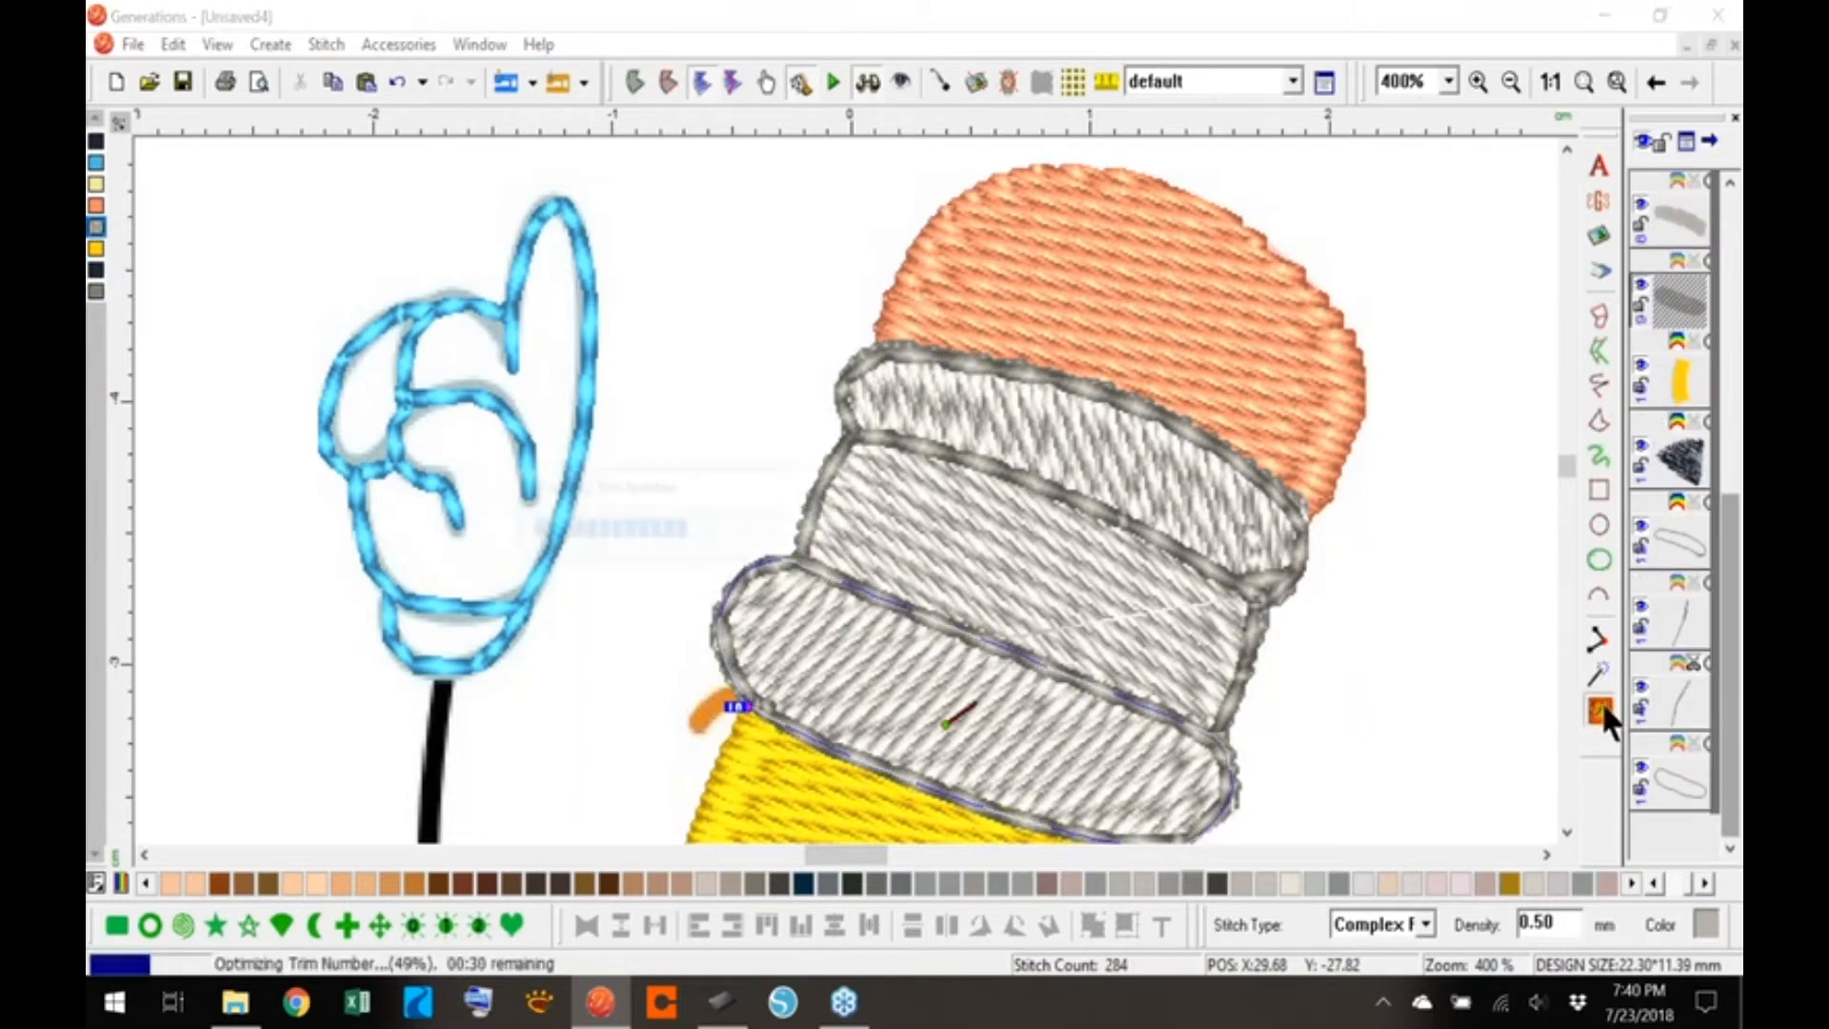
- Move the upper metal band section ahead of the middle section in the sewing order, directly after the eraser
left_click_drag(1733, 623, 1733, 537)
left_click(1679, 286)
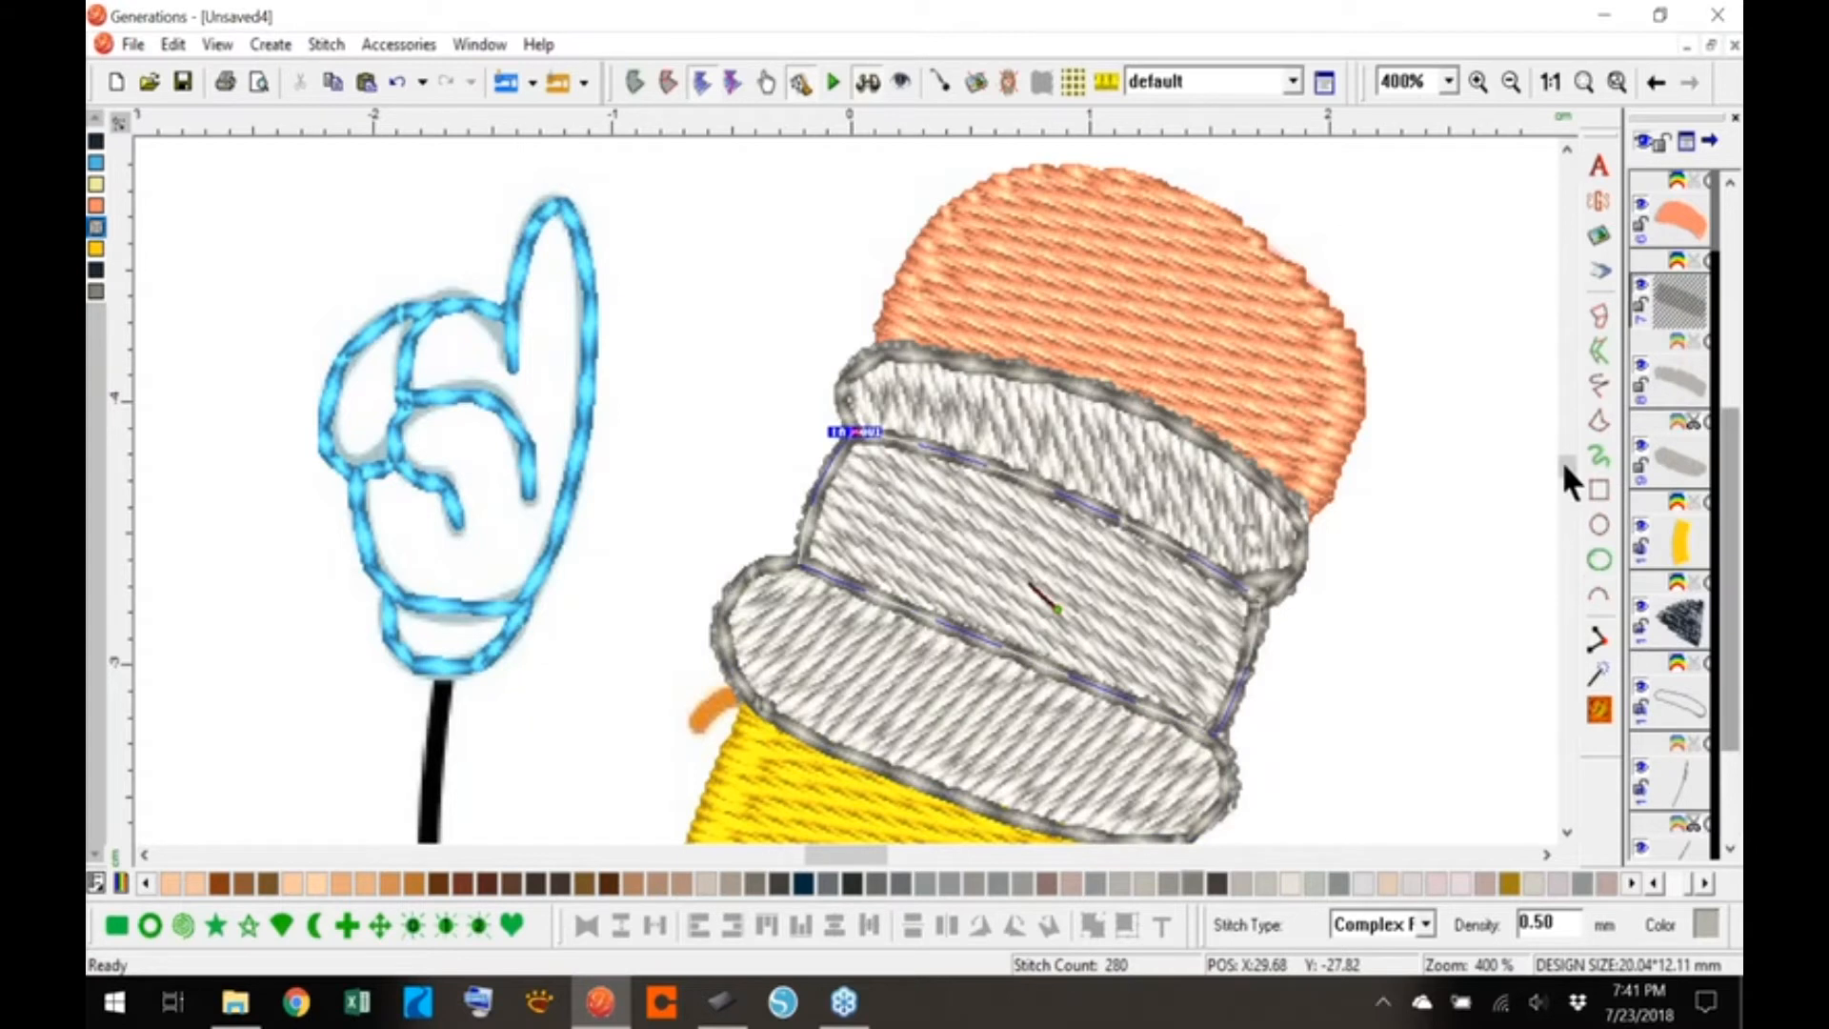
scroll(1565, 465, "down", 1)
scroll(1553, 467, "down", 1)
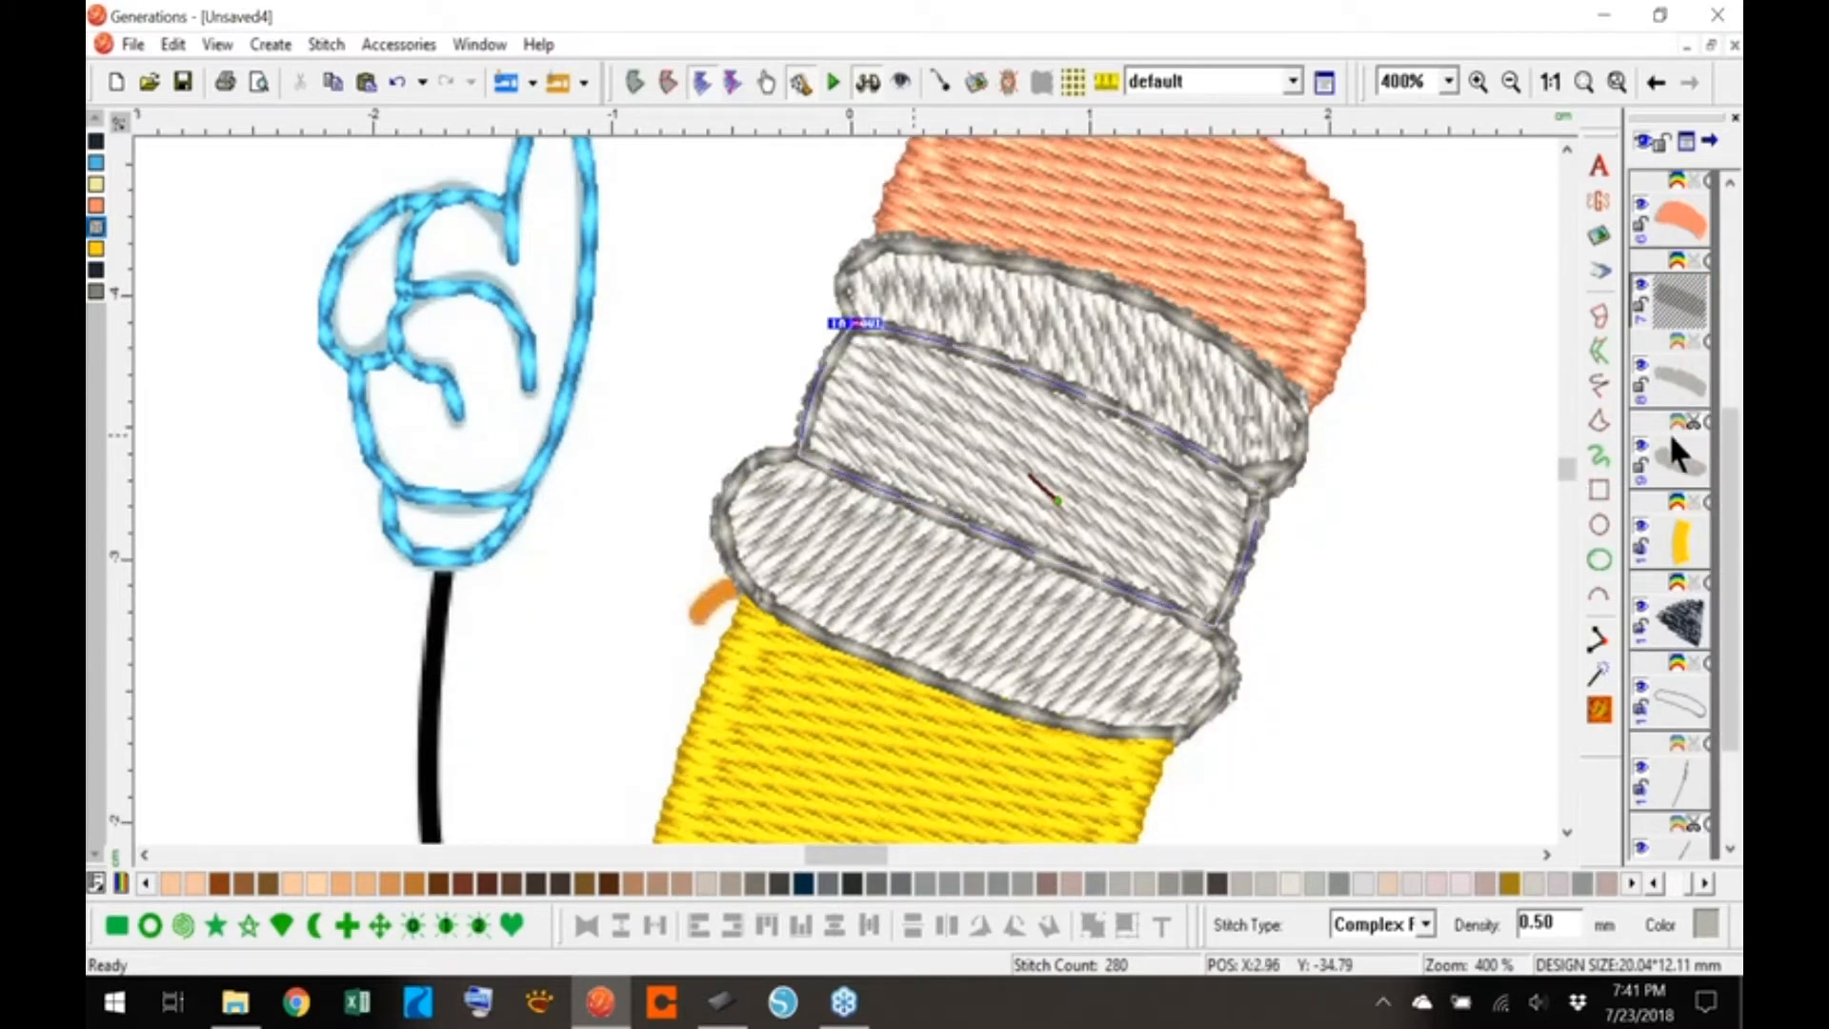
left_click(1672, 374)
left_click_drag(1677, 368, 1678, 301)
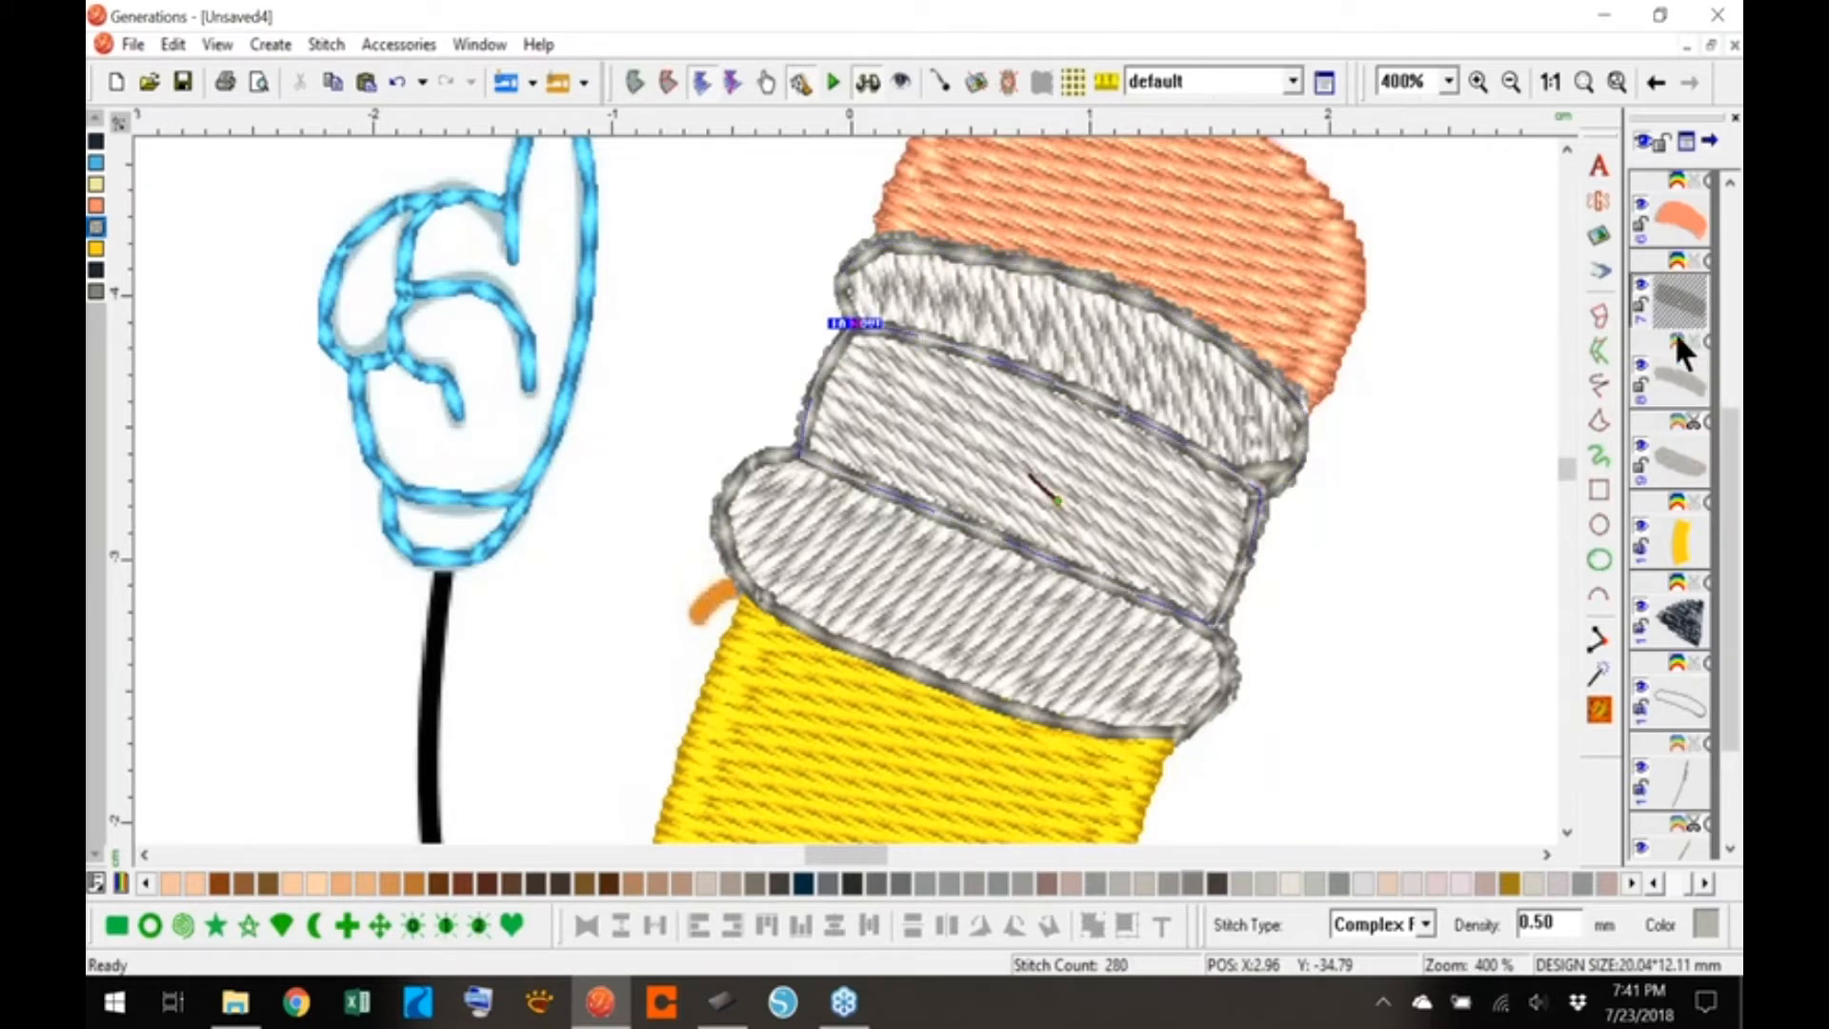
left_click_drag(1675, 383, 1661, 260)
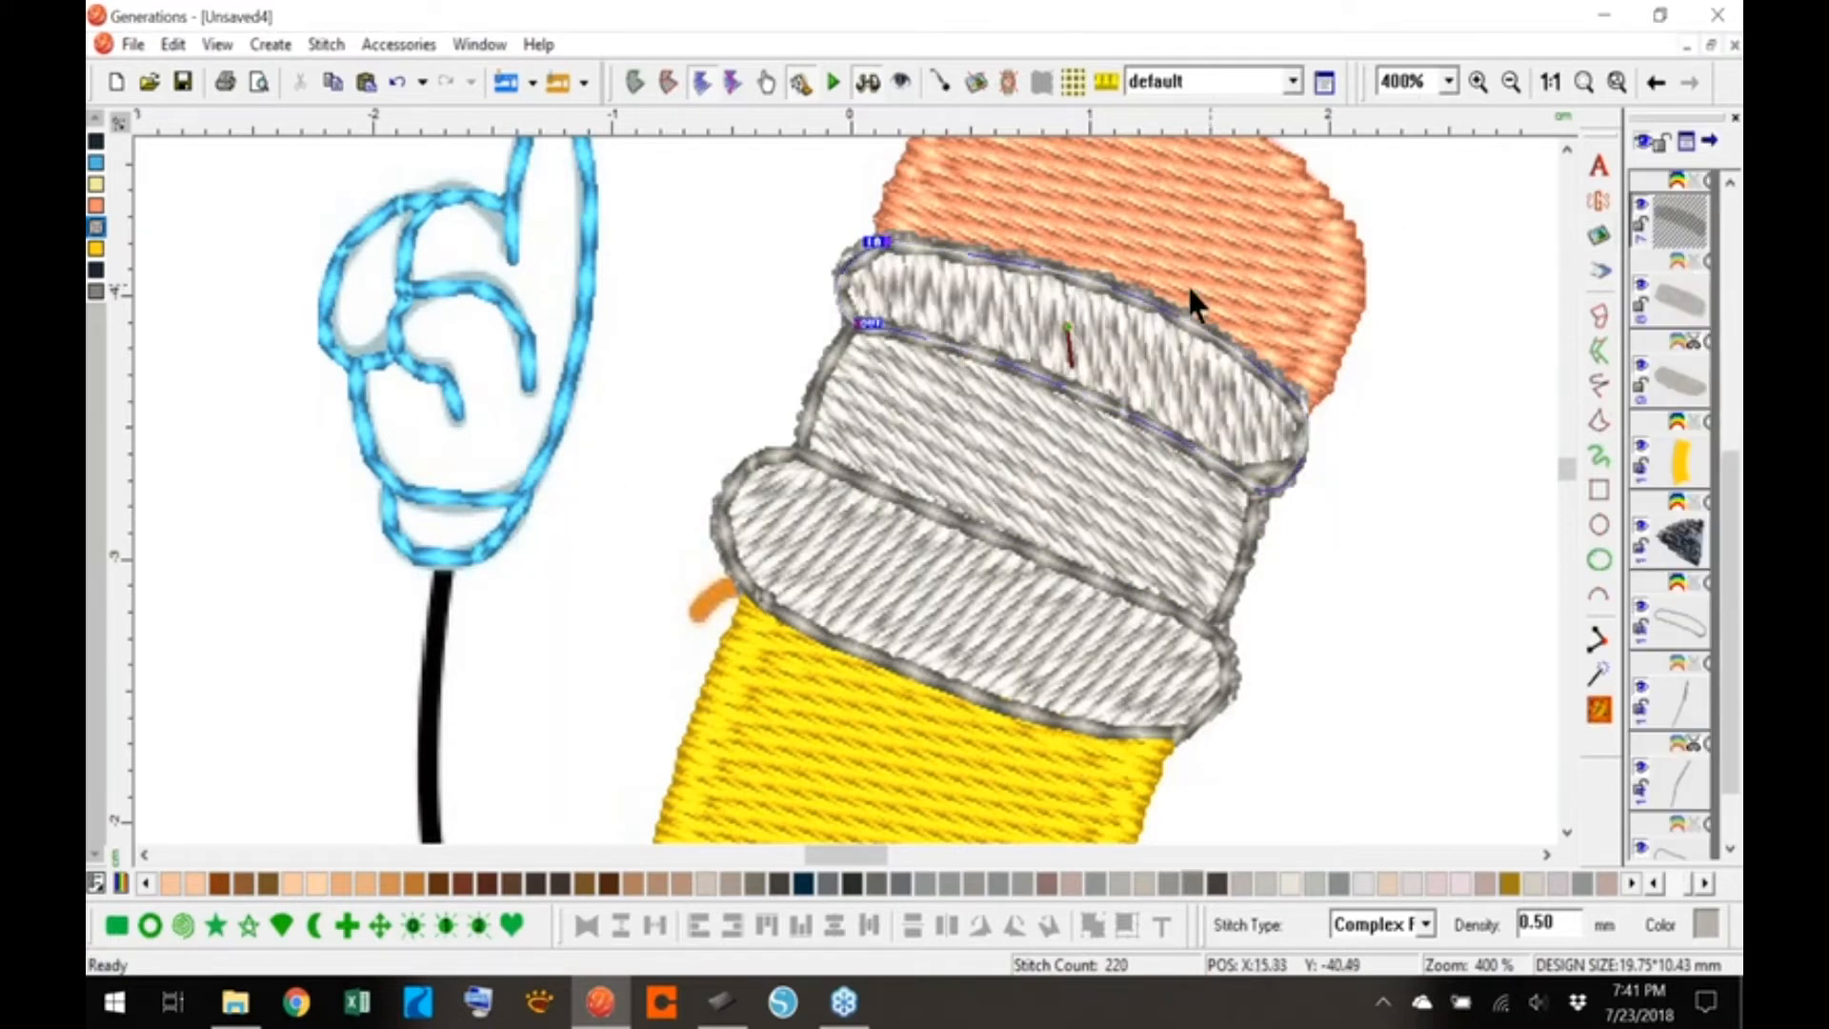
- Relocate the middle metal section's exit point to its lower-left corner beside the lower section and regenerate the stitches
left_click(1731, 181)
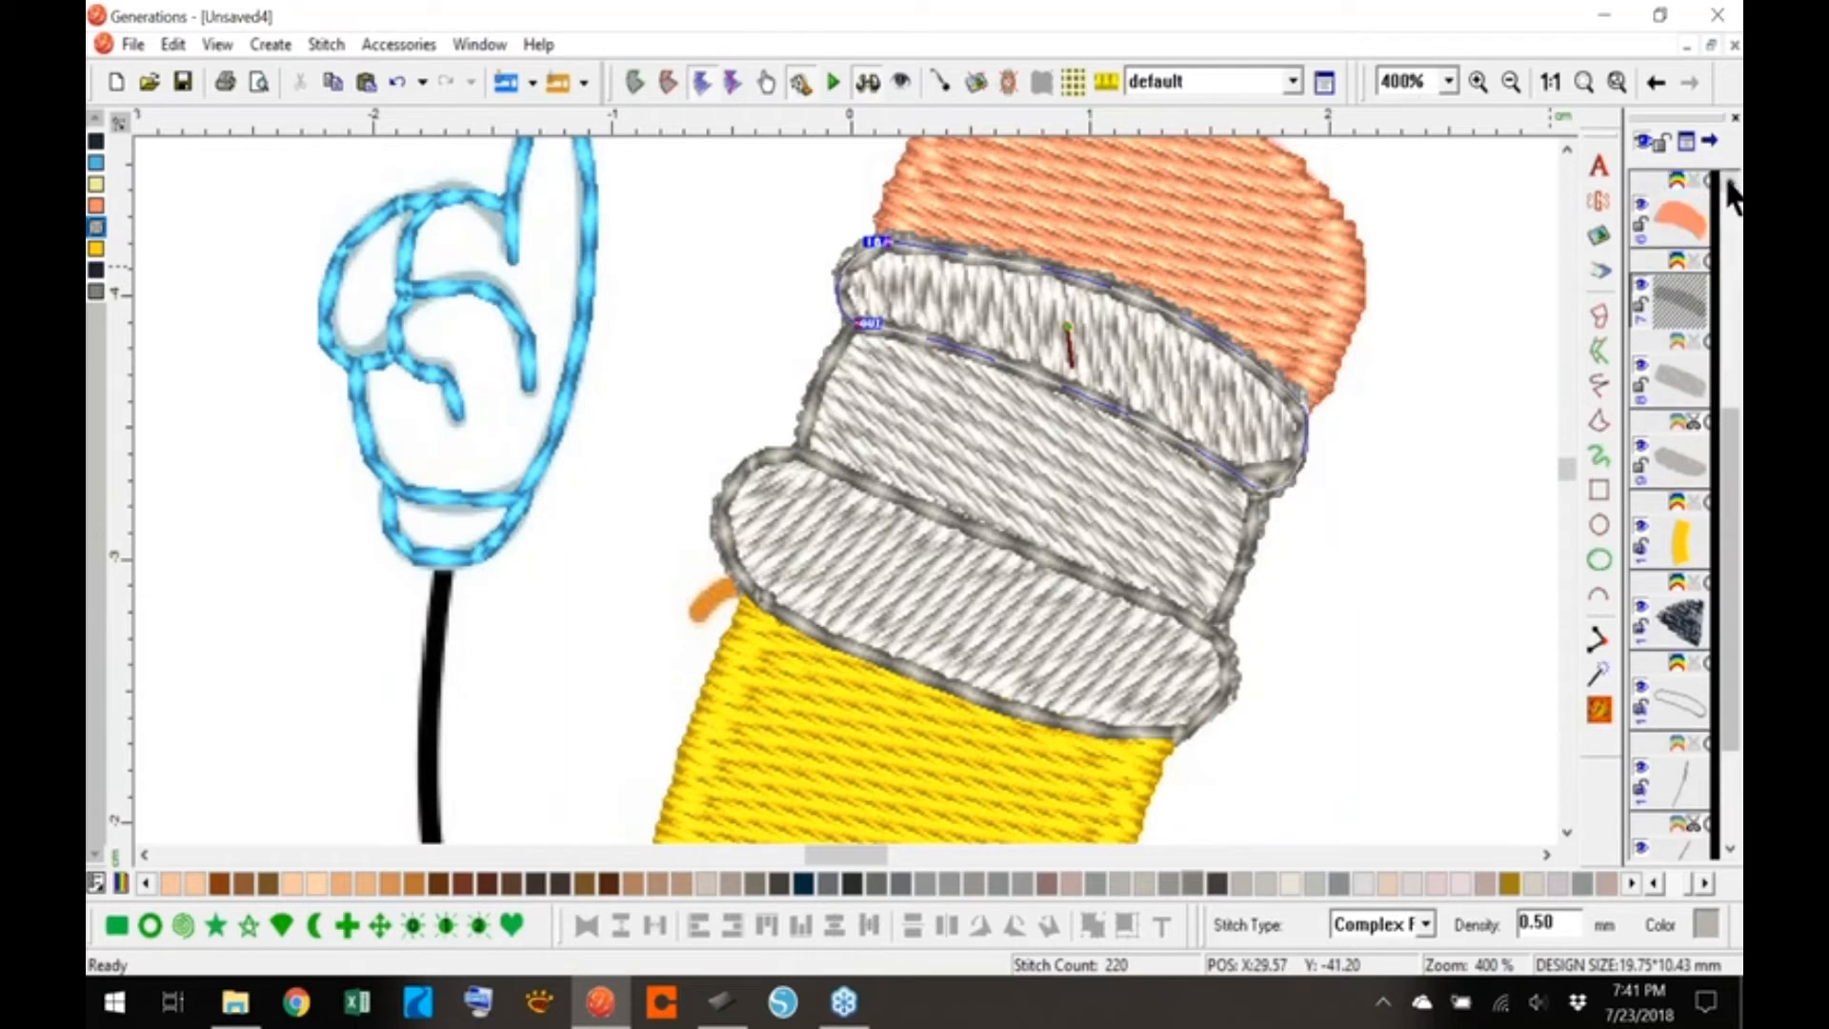
left_click(1672, 228)
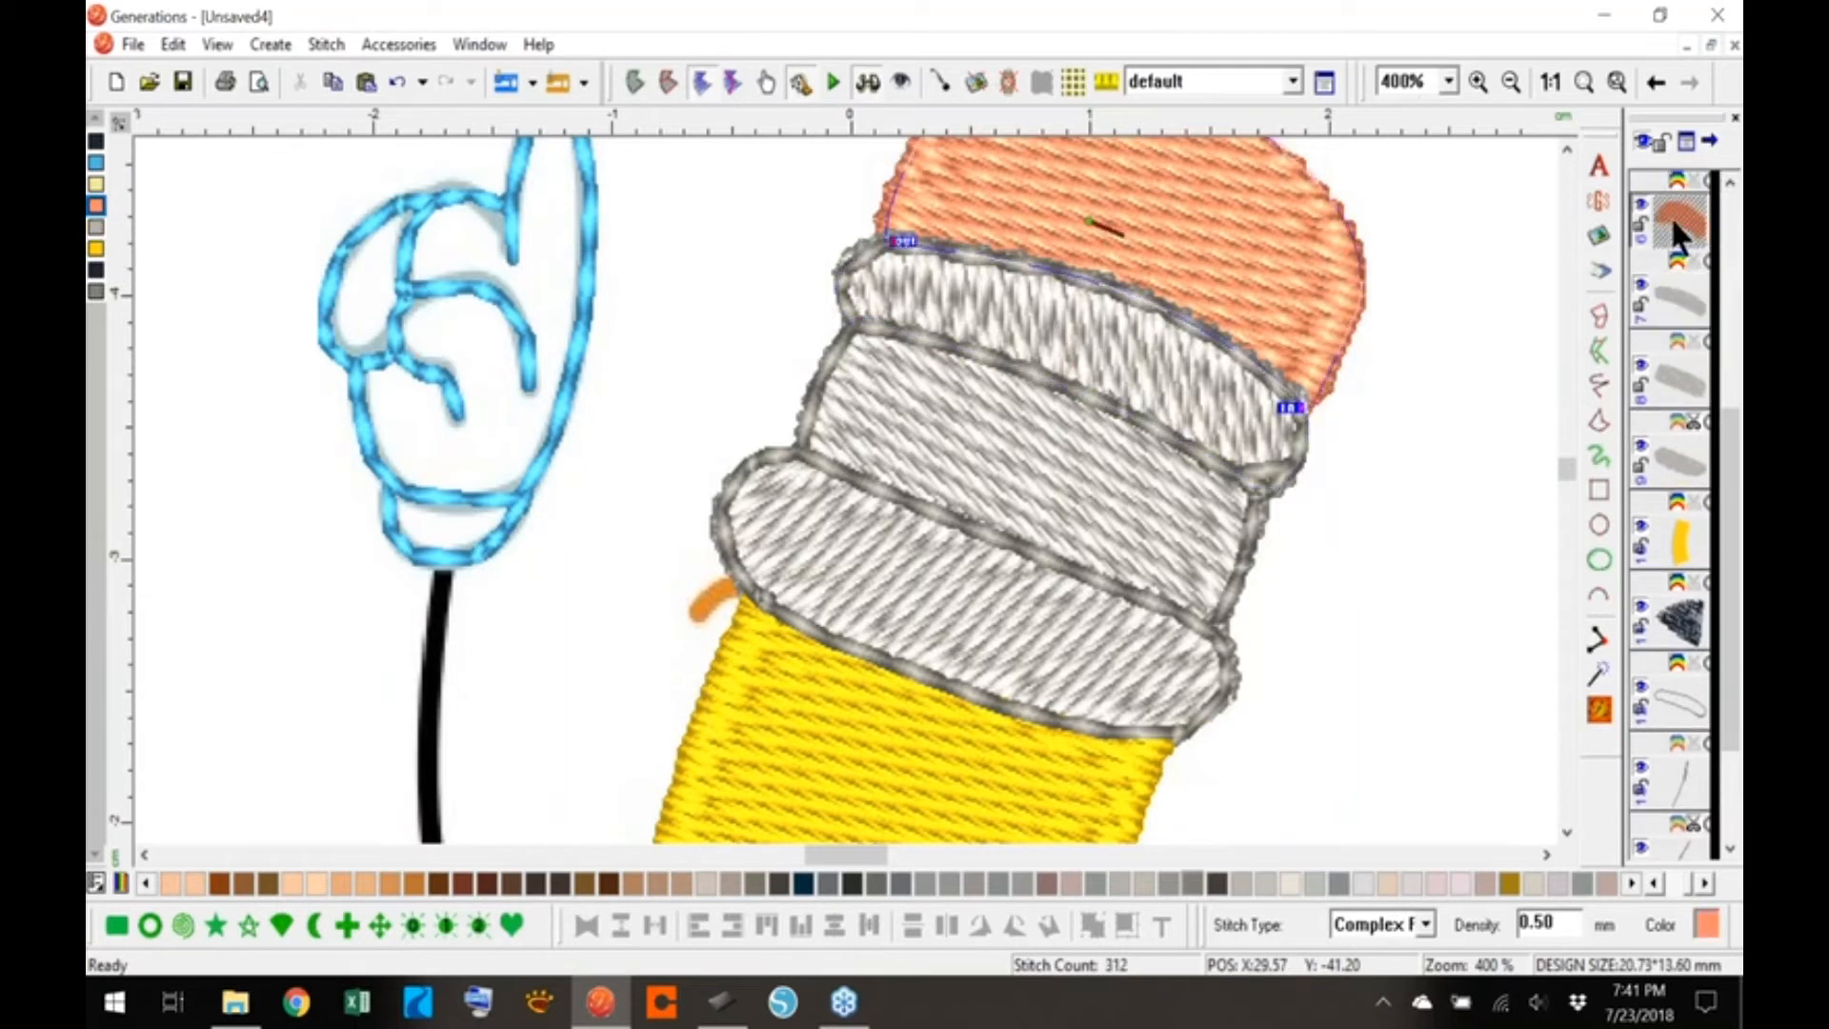
left_click(1659, 315)
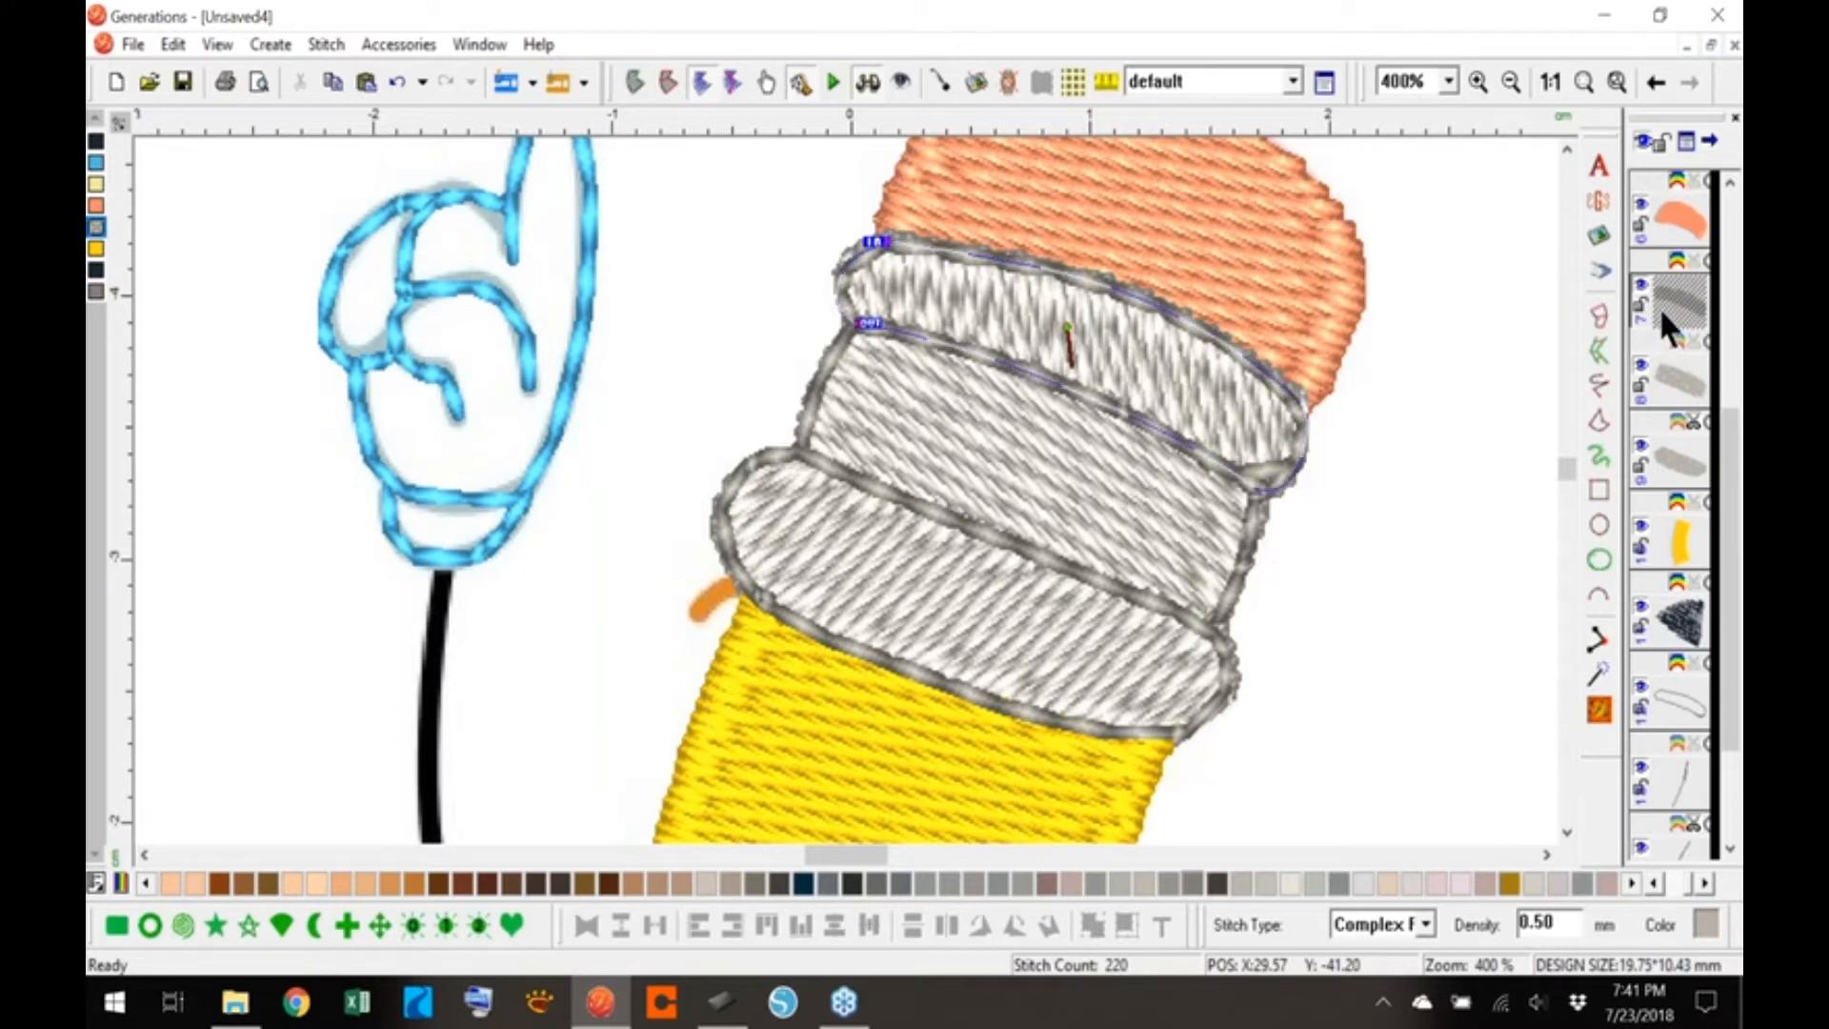
left_click(1668, 386)
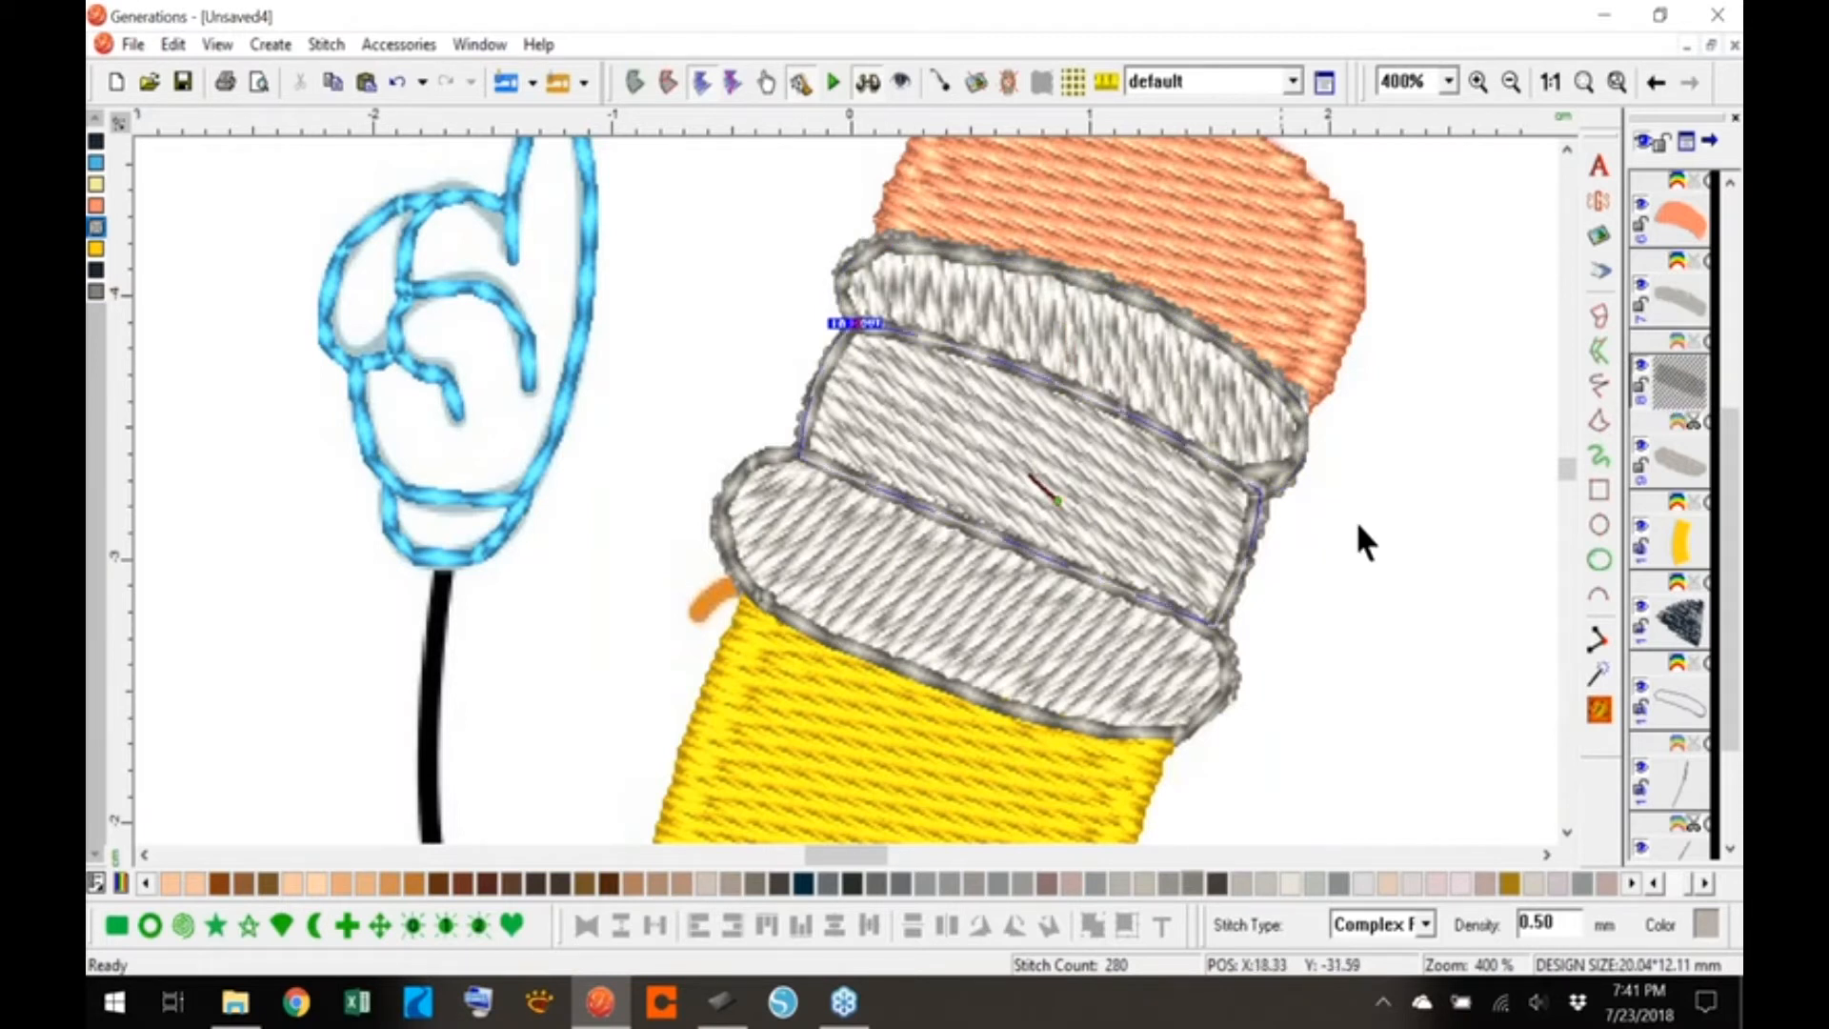
left_click(1673, 460)
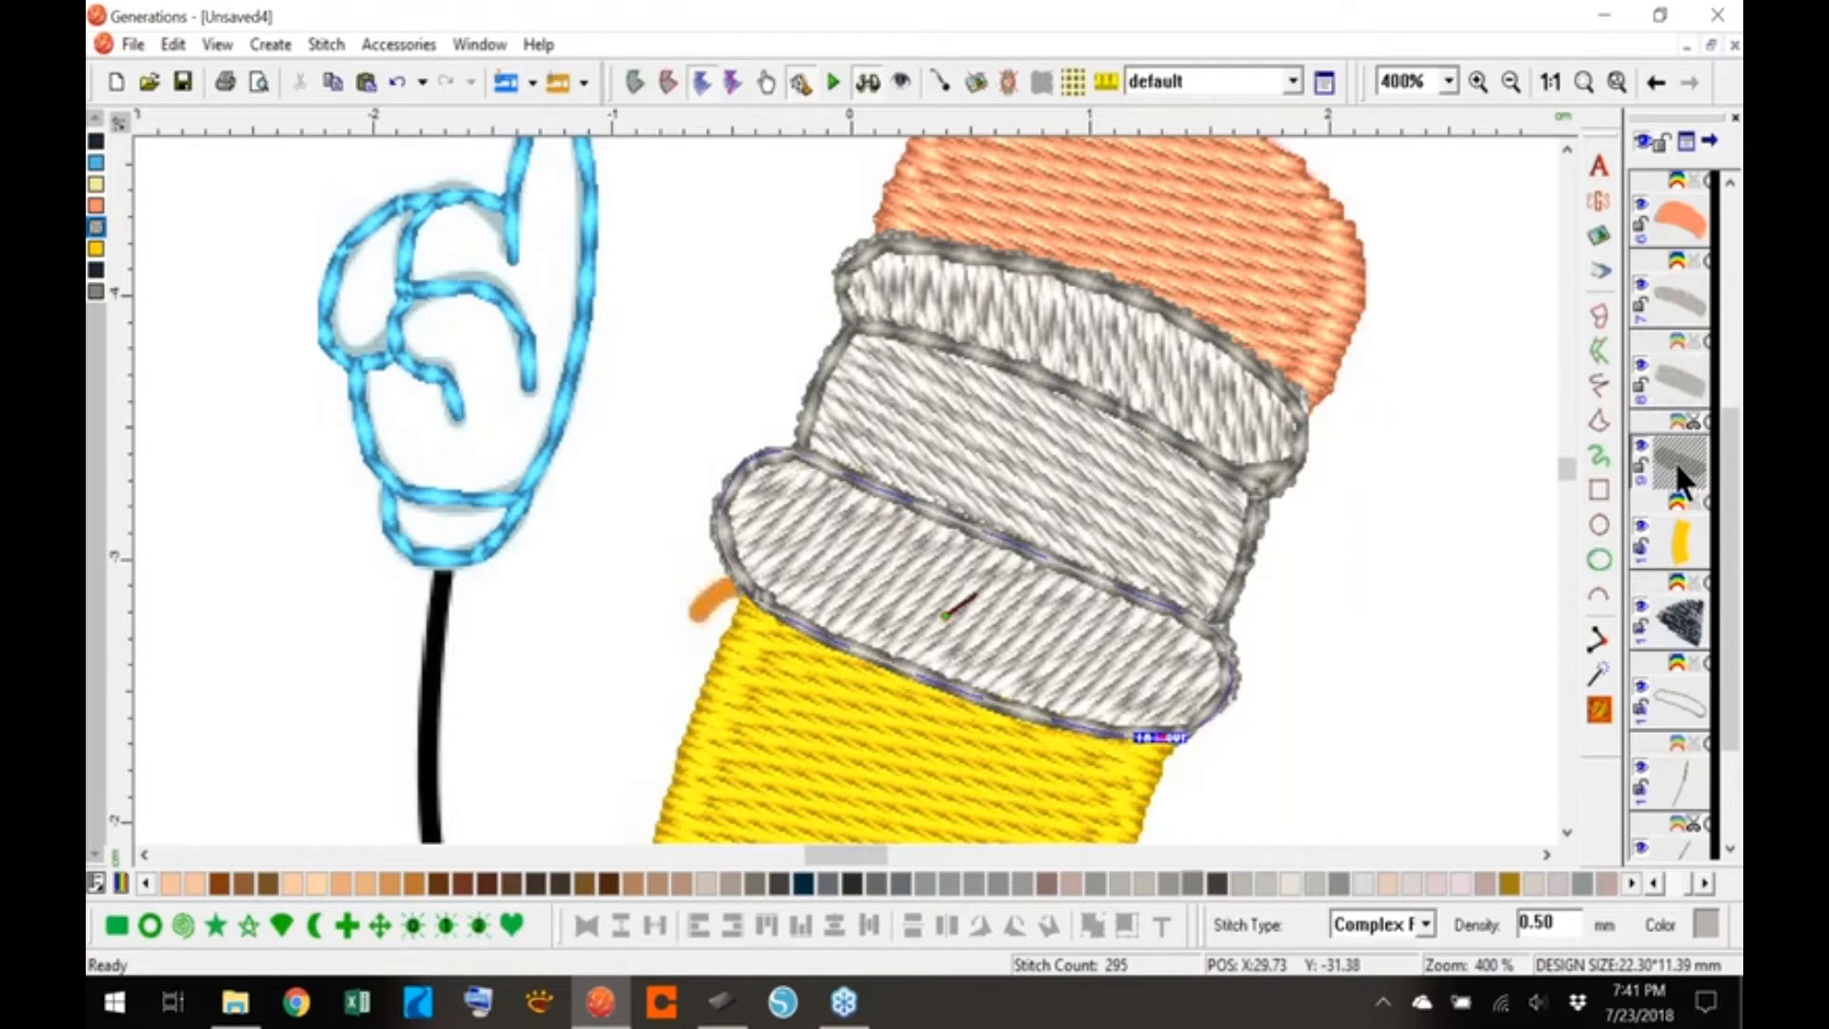
left_click(1671, 383)
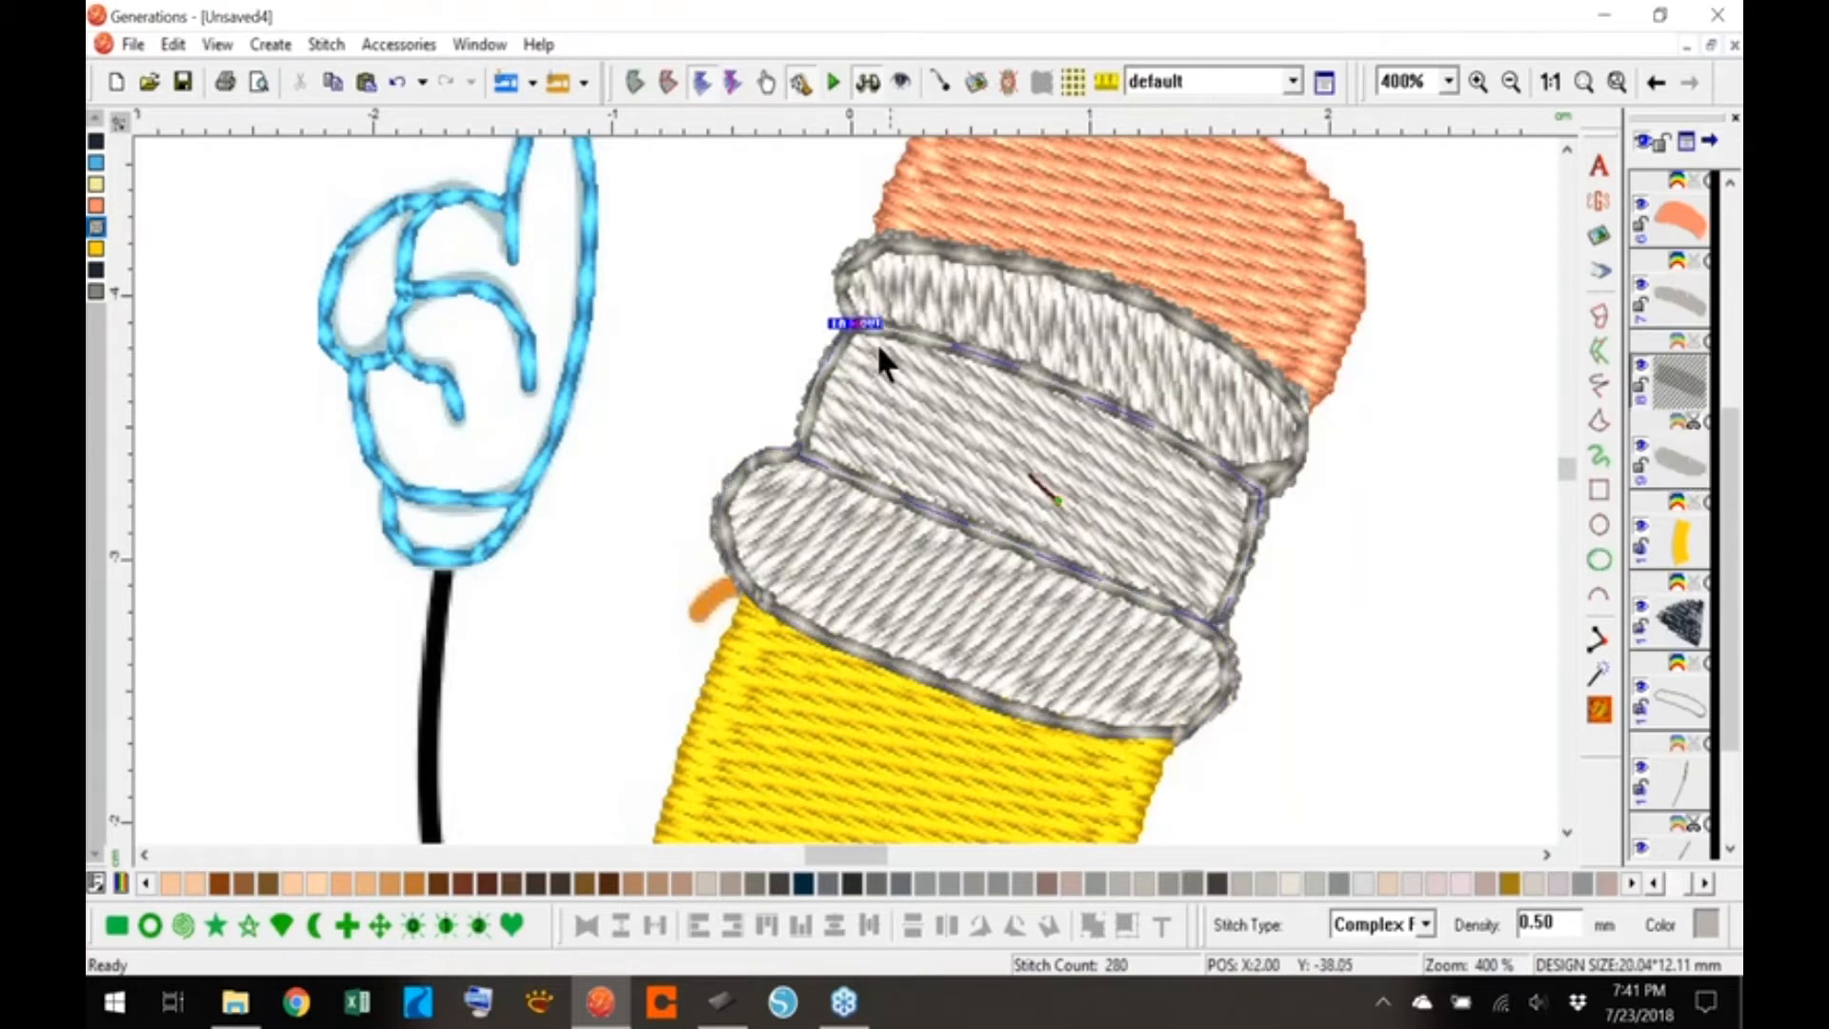
left_click_drag(856, 326, 810, 451)
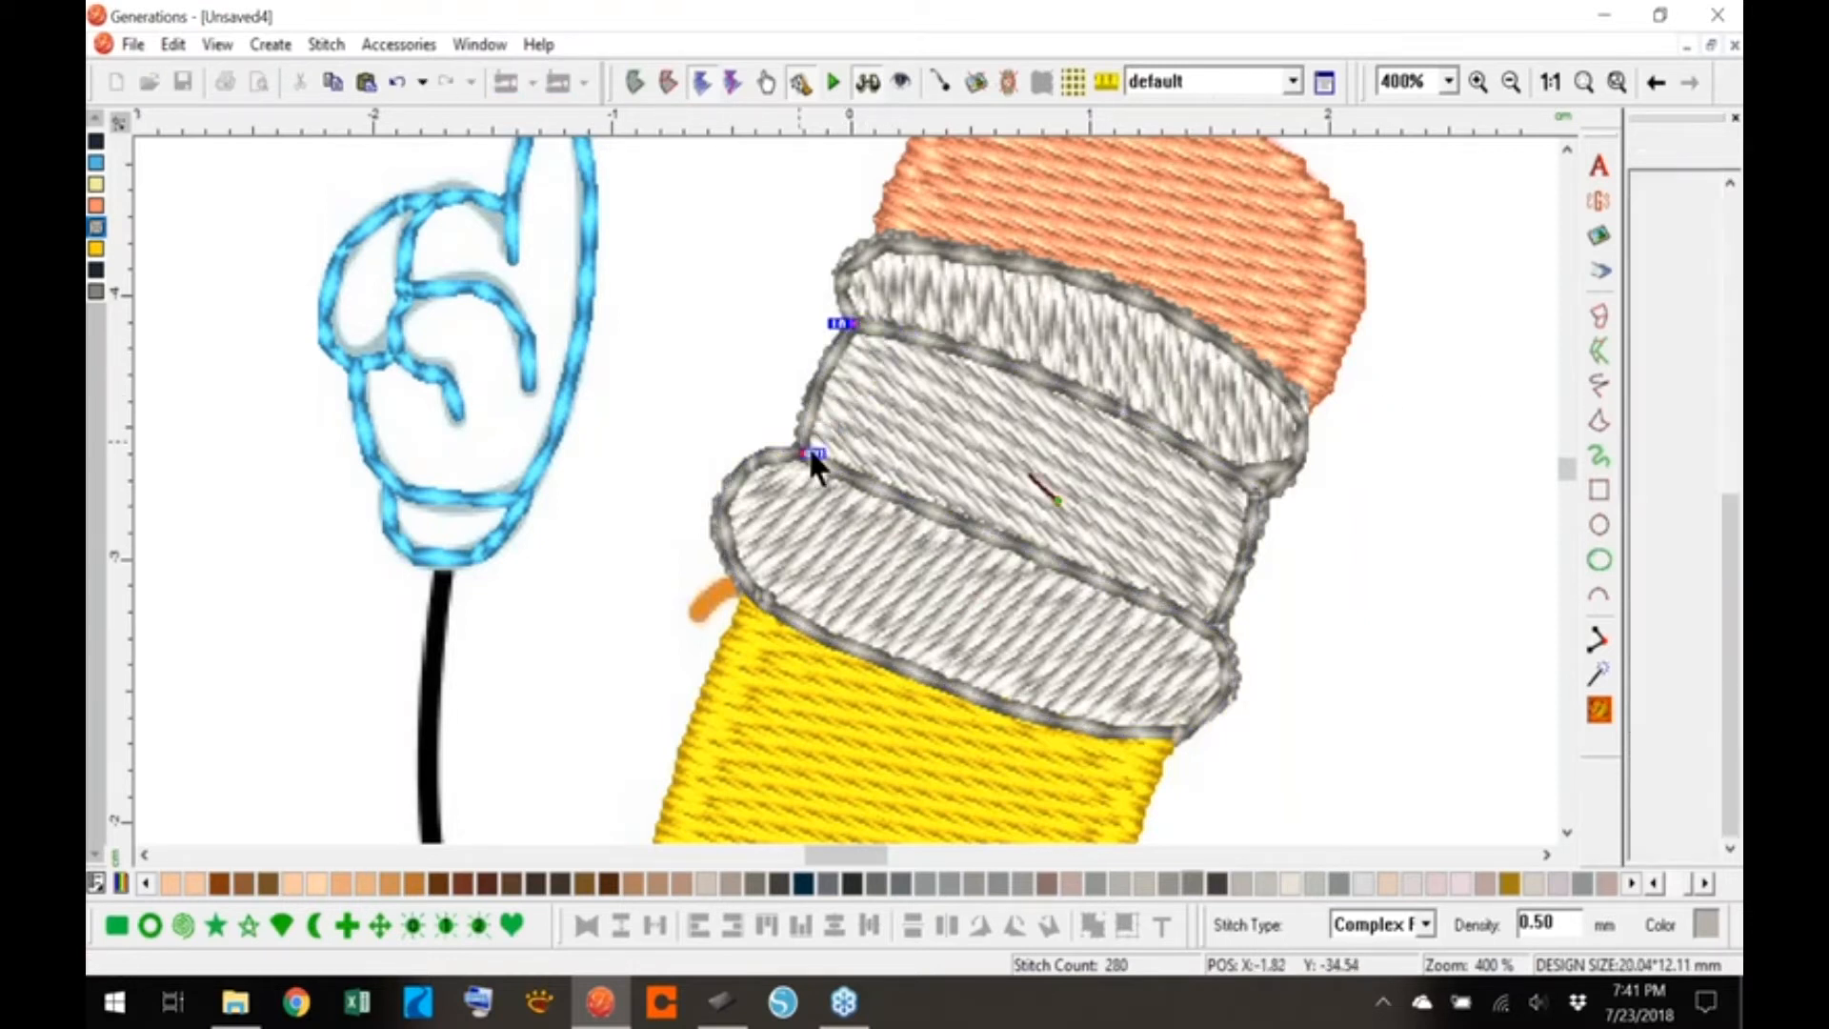
left_click(1600, 709)
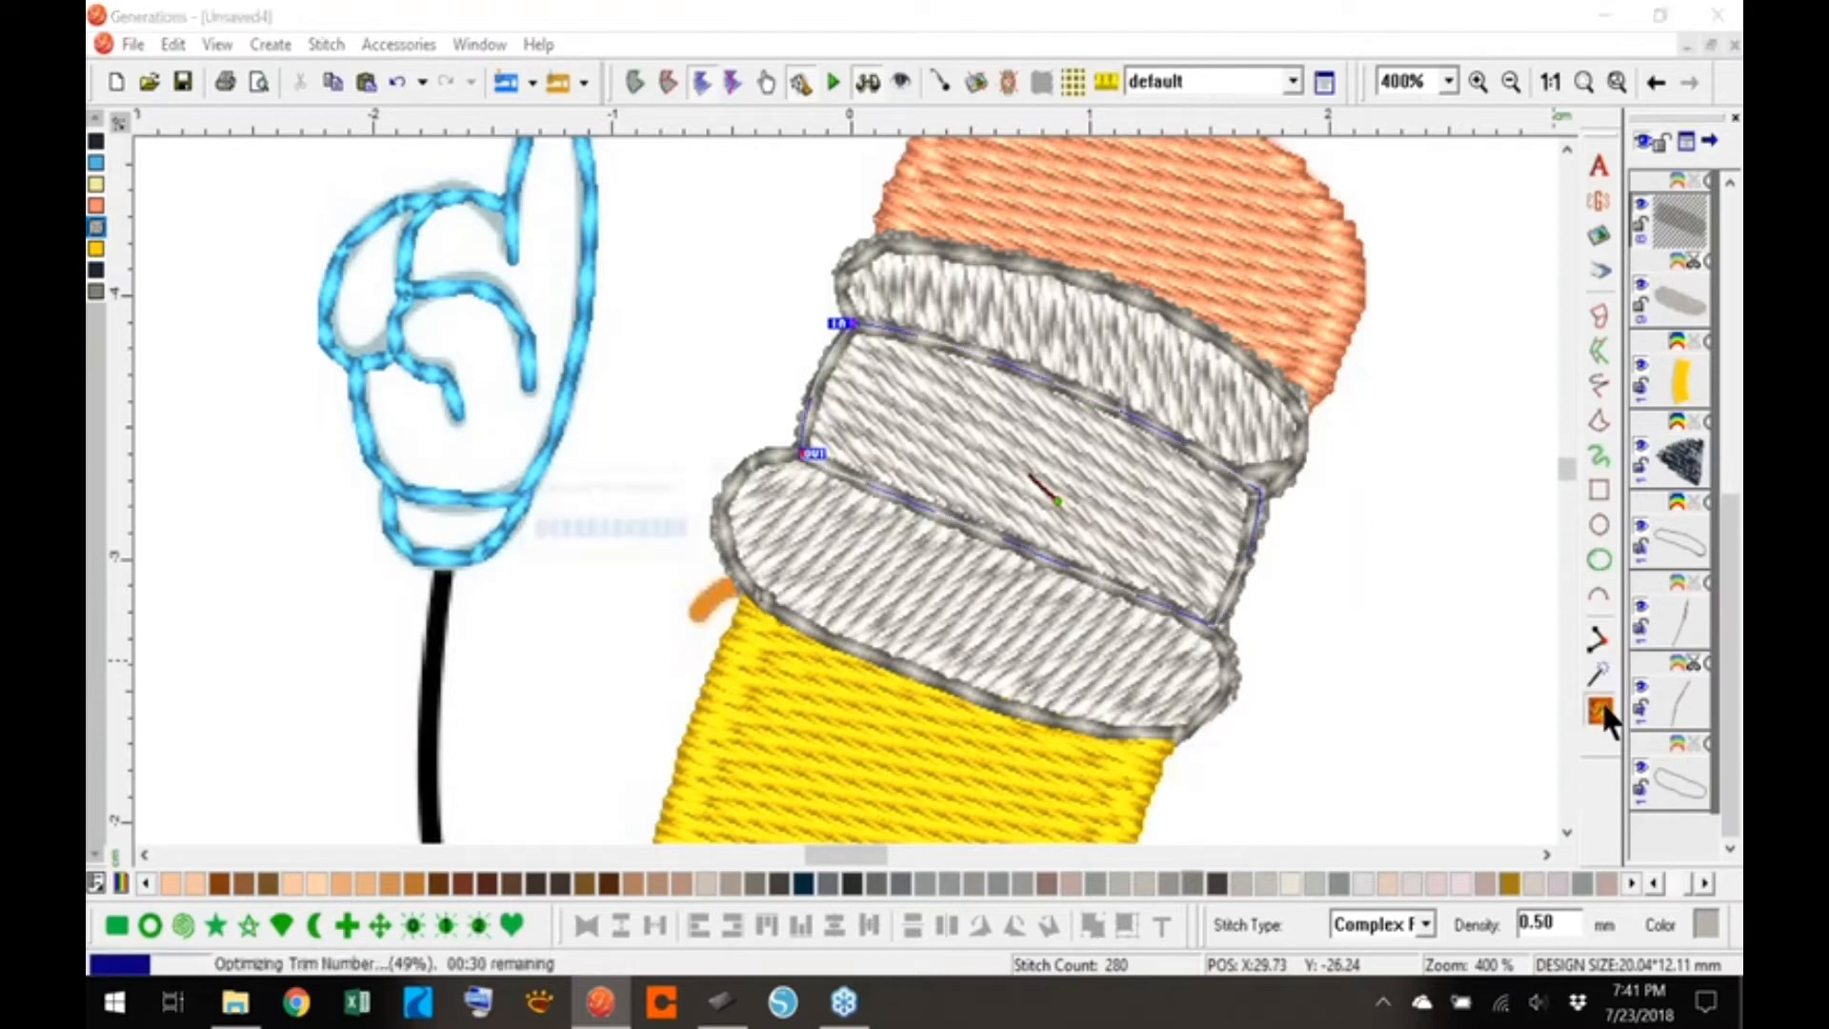
- Relocate the lower metal section's entry point to its upper-left edge beside the middle section's exit point and regenerate the stitches
left_click(1678, 299)
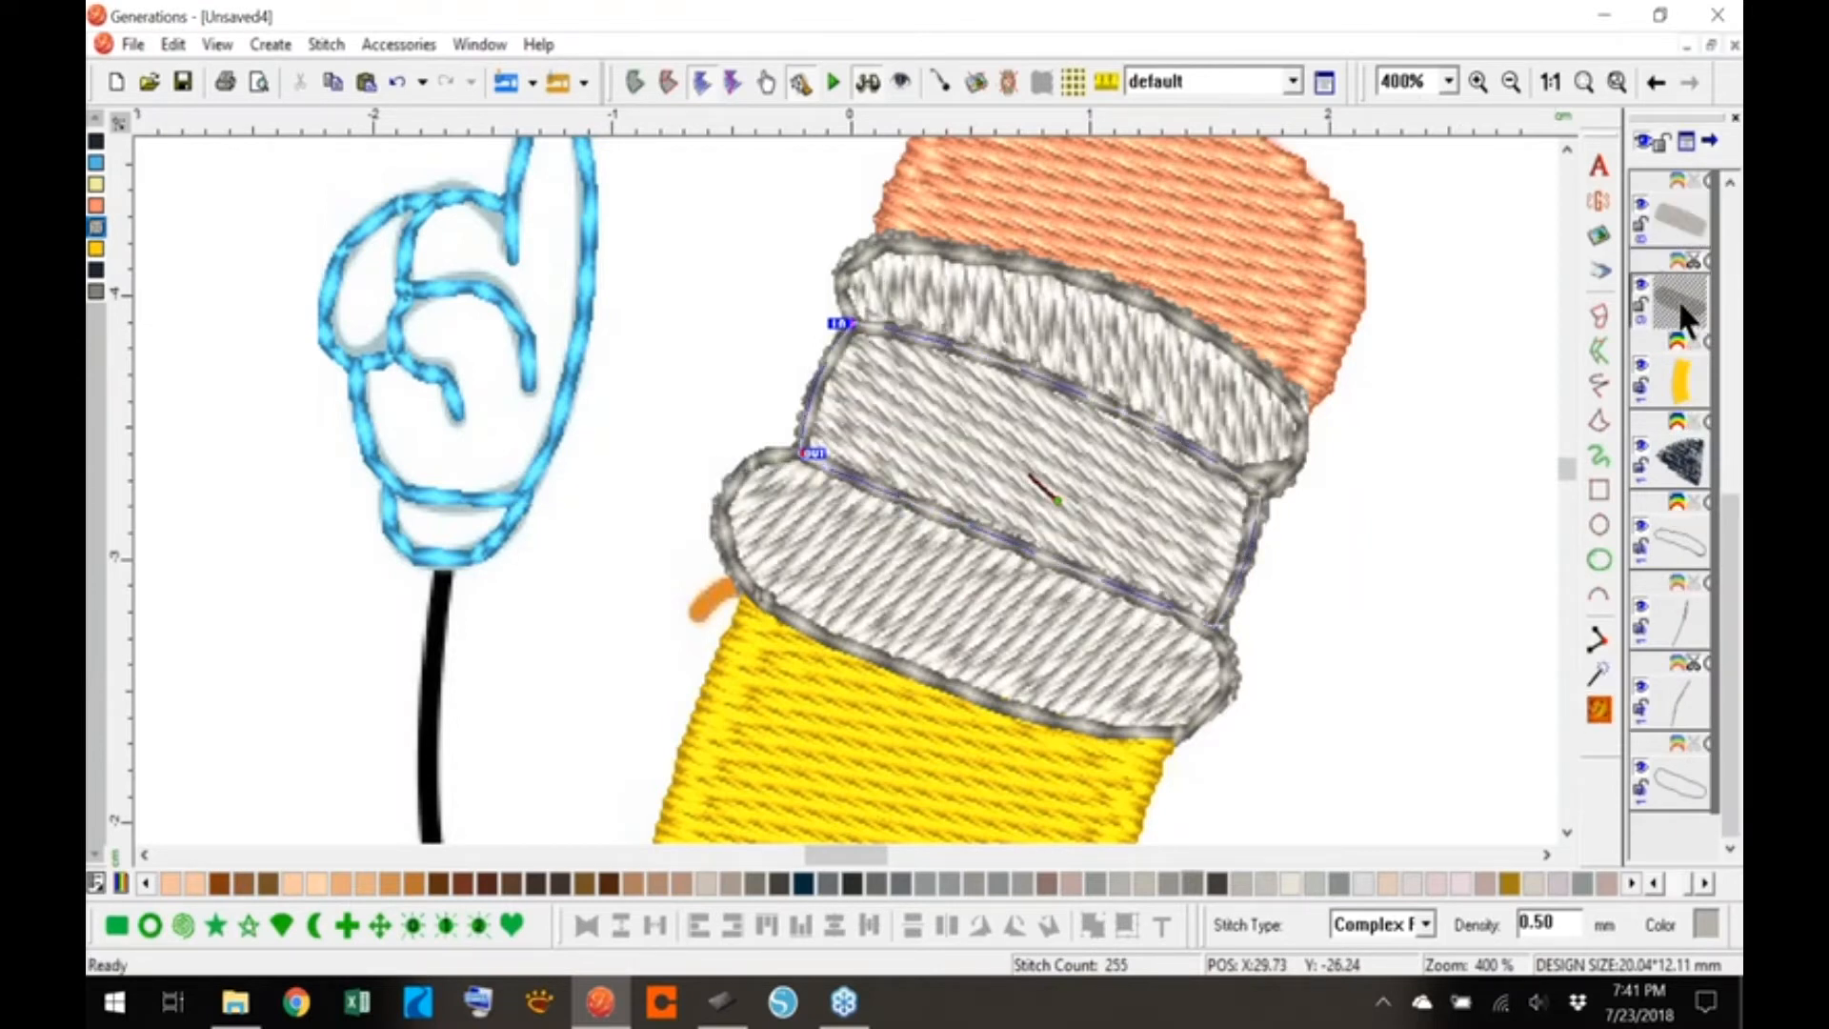
left_click_drag(1148, 737, 808, 452)
left_click(1599, 707)
left_click_drag(1565, 465, 1565, 468)
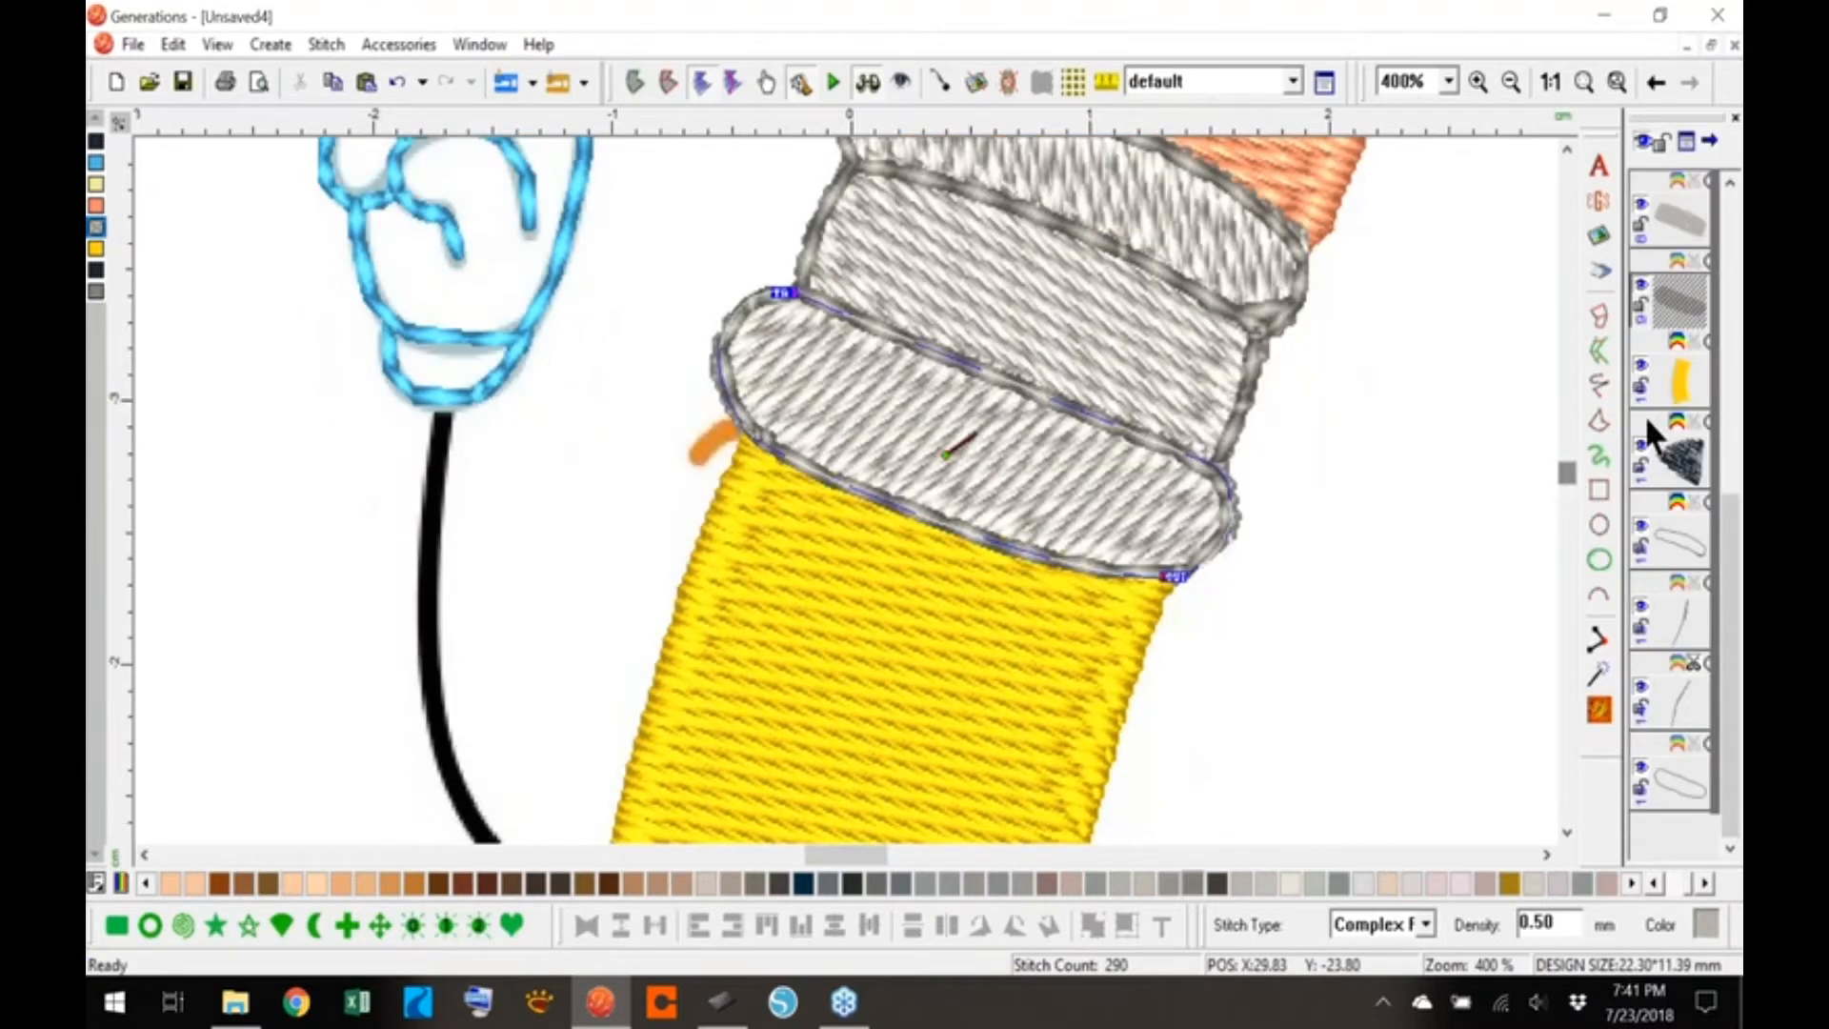
left_click(1677, 381)
left_click(1673, 303)
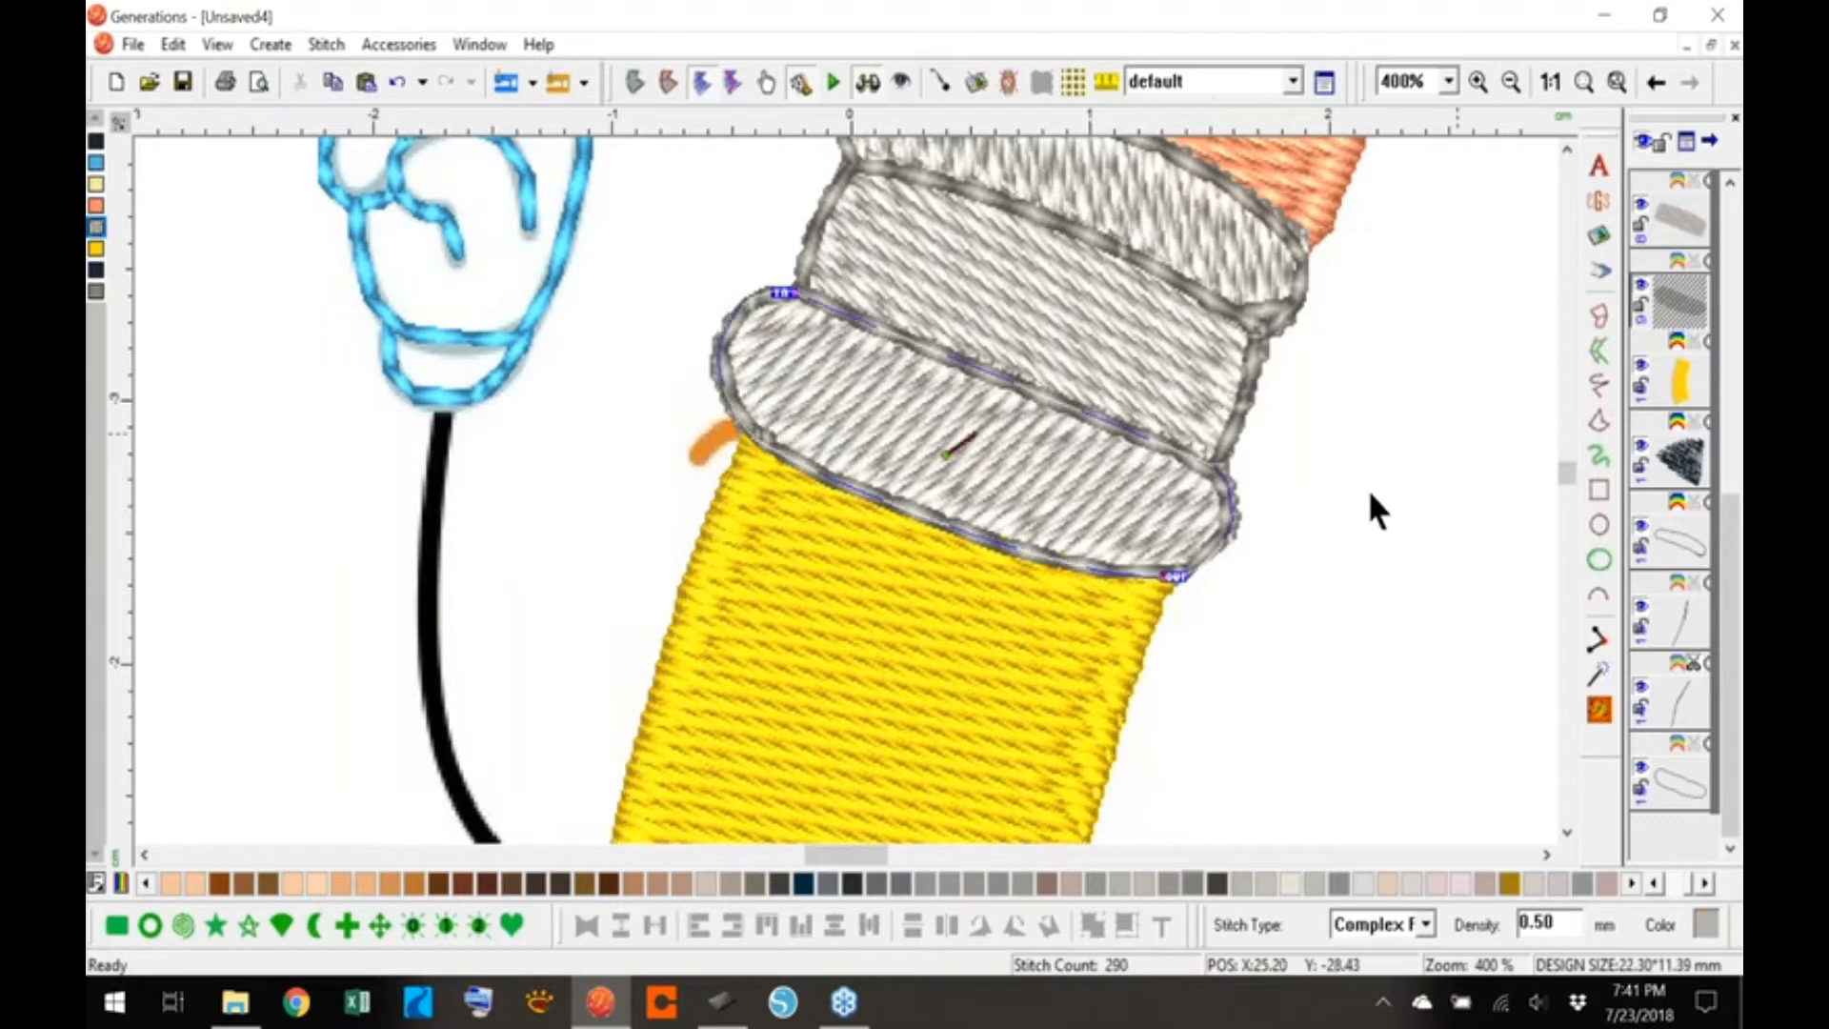
left_click(1673, 375)
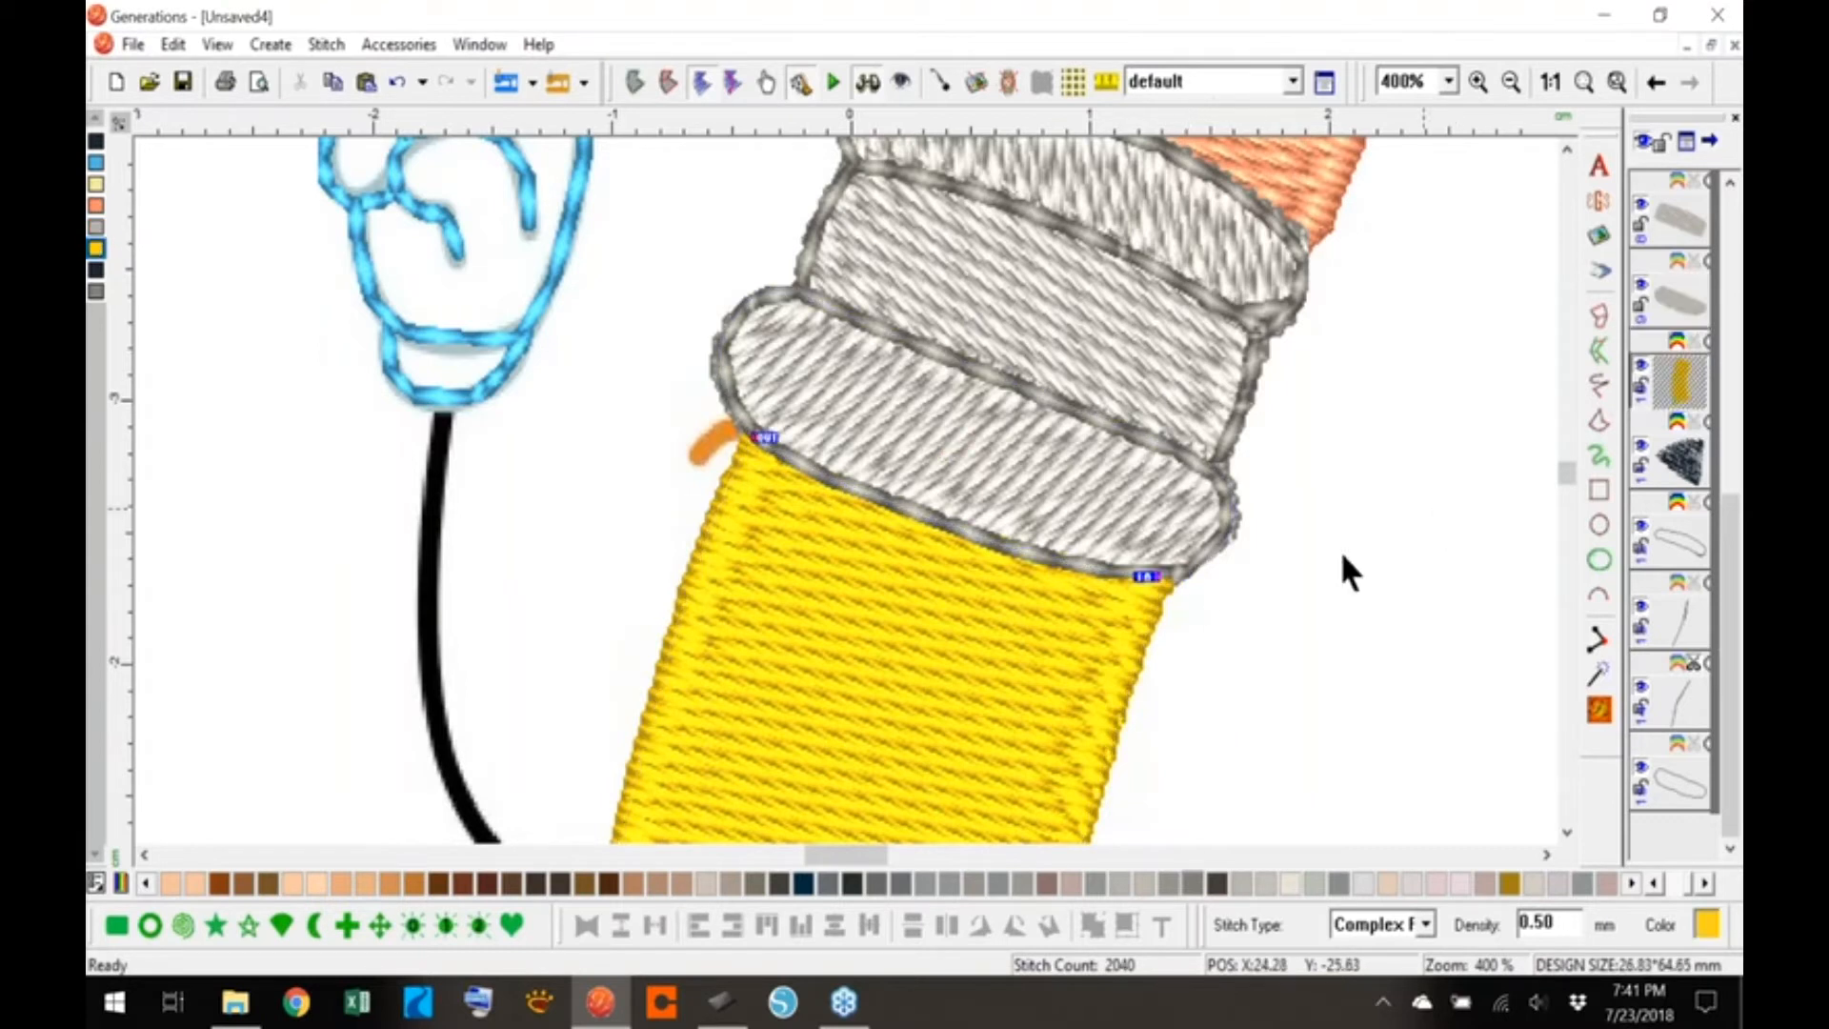
- Merge the four dark grey outline pieces of the metal band into one object and generate its stitches
scroll(1571, 466, "up", 1)
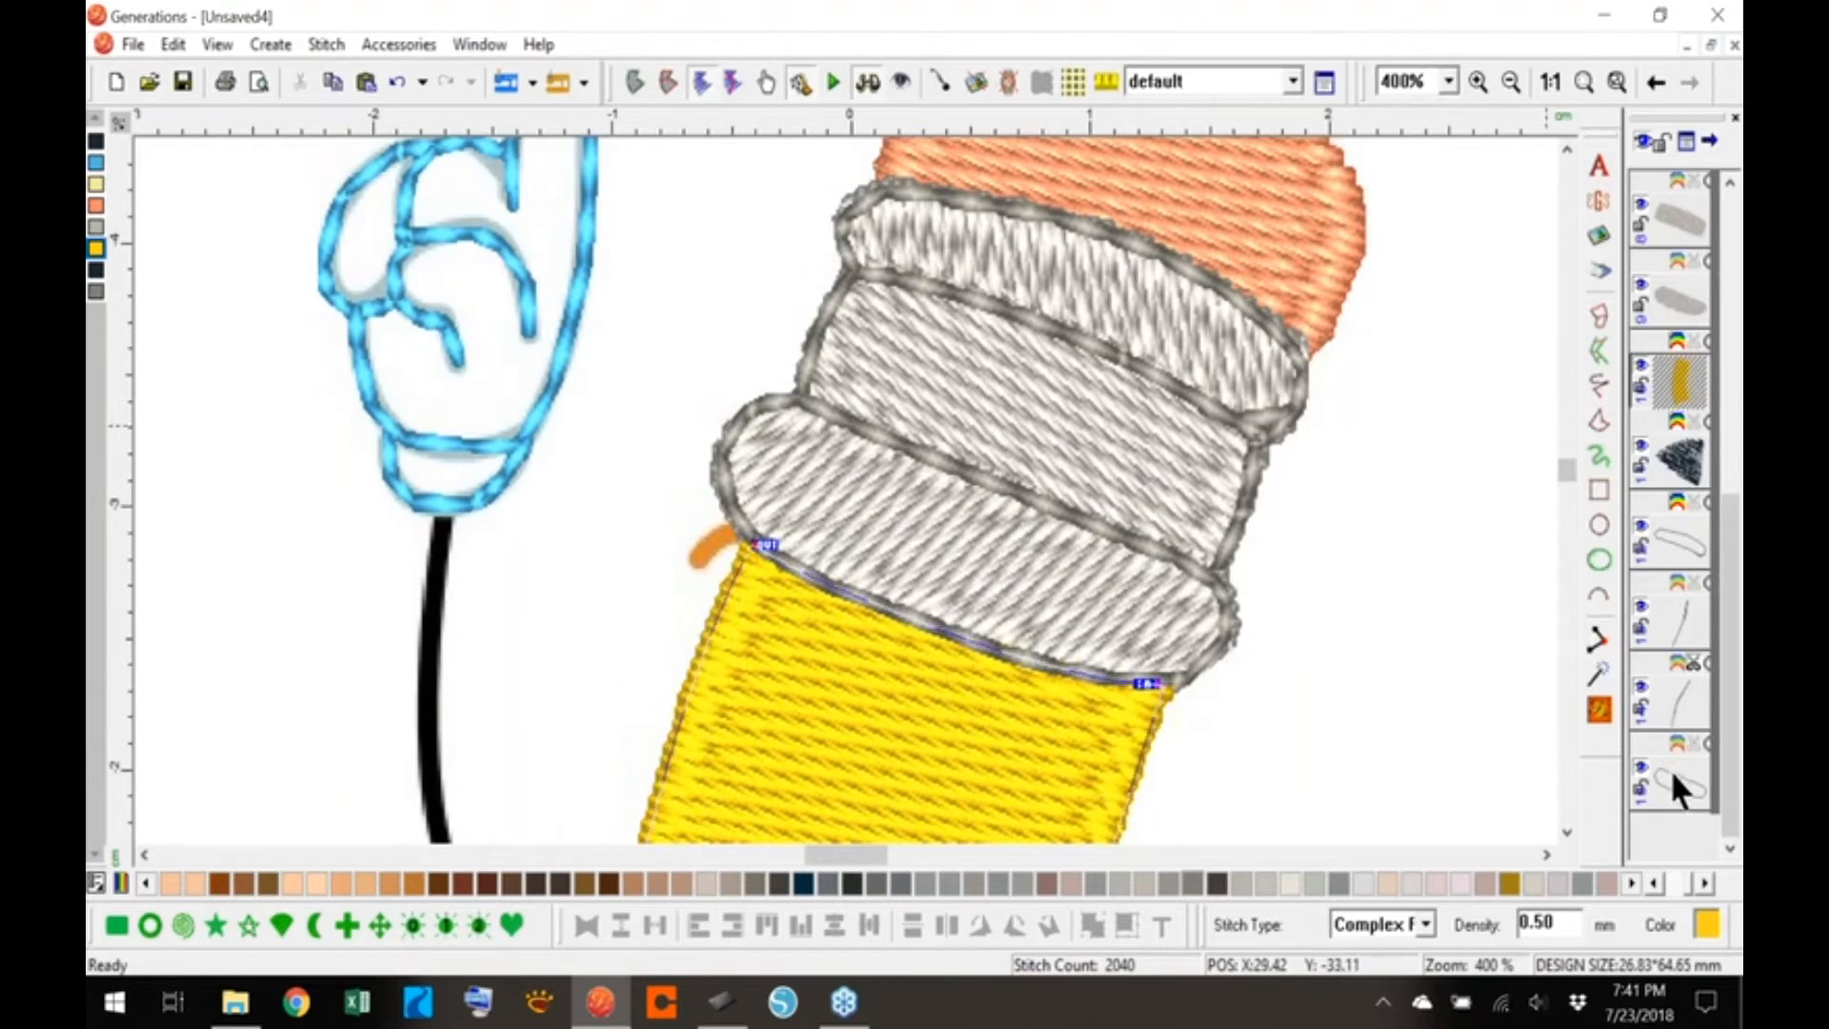
left_click(1678, 538)
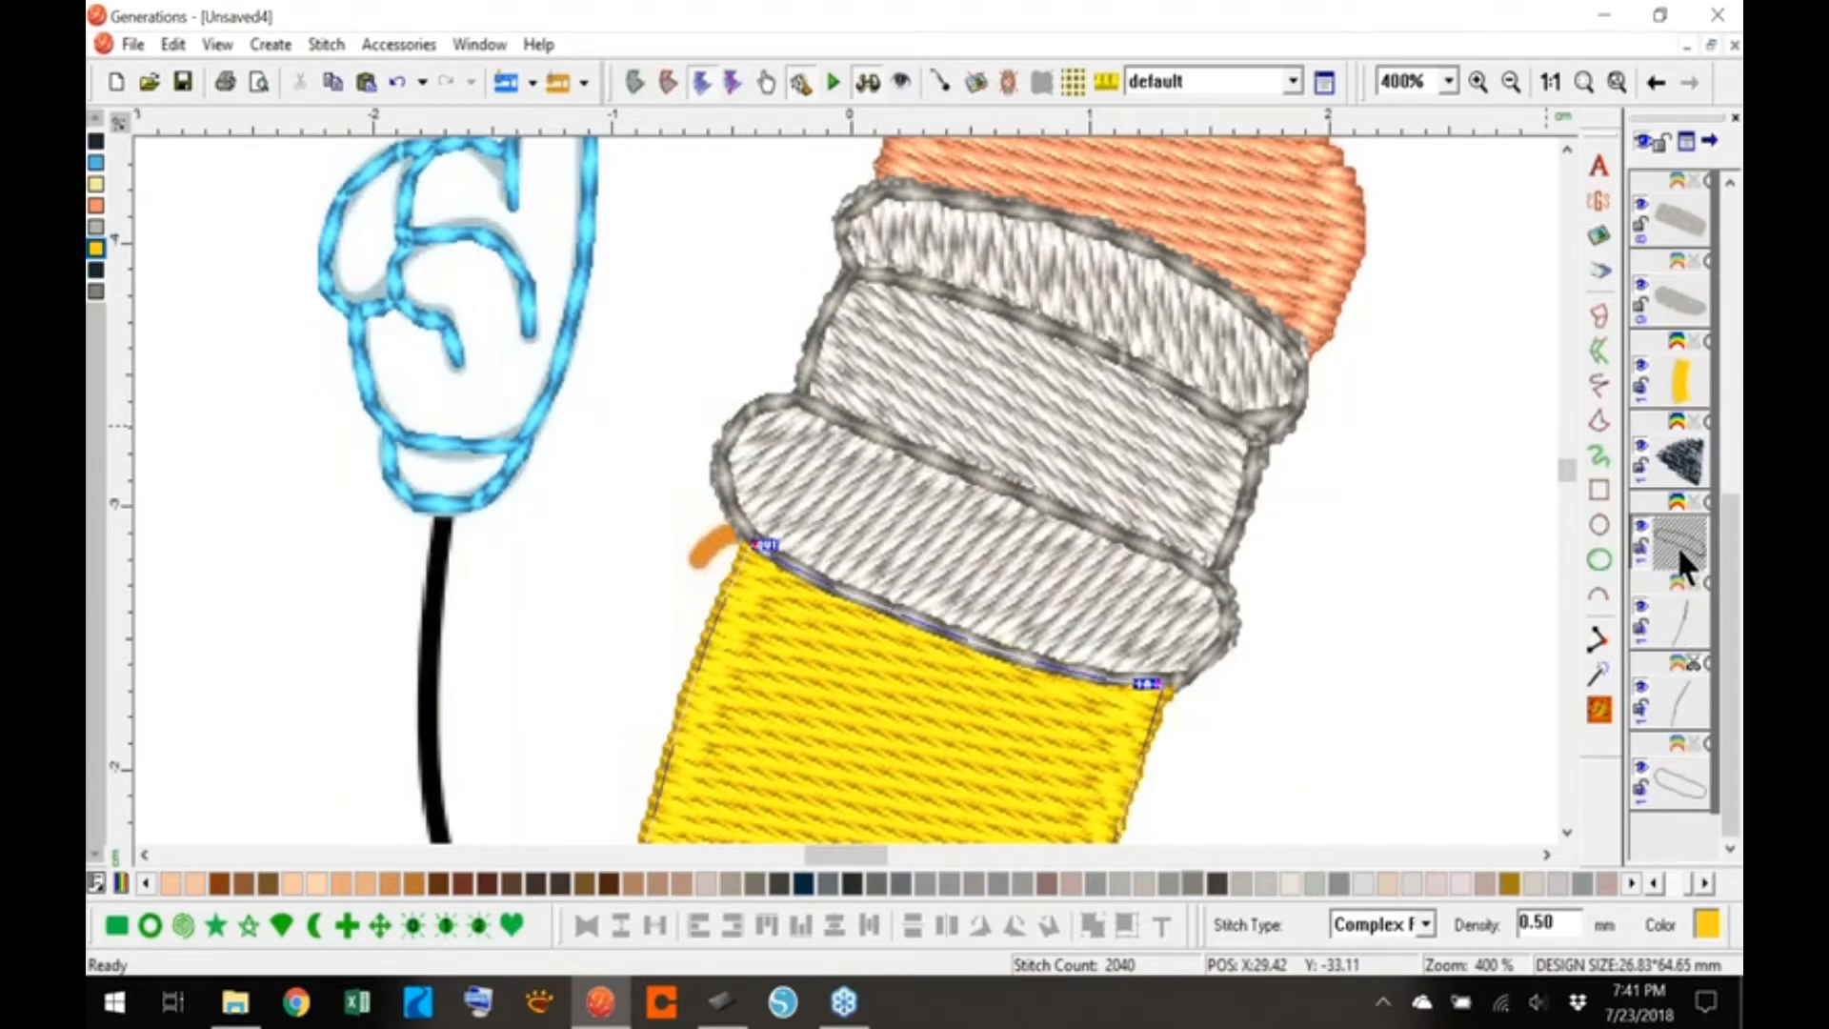
left_click(1671, 604)
left_click(1672, 537)
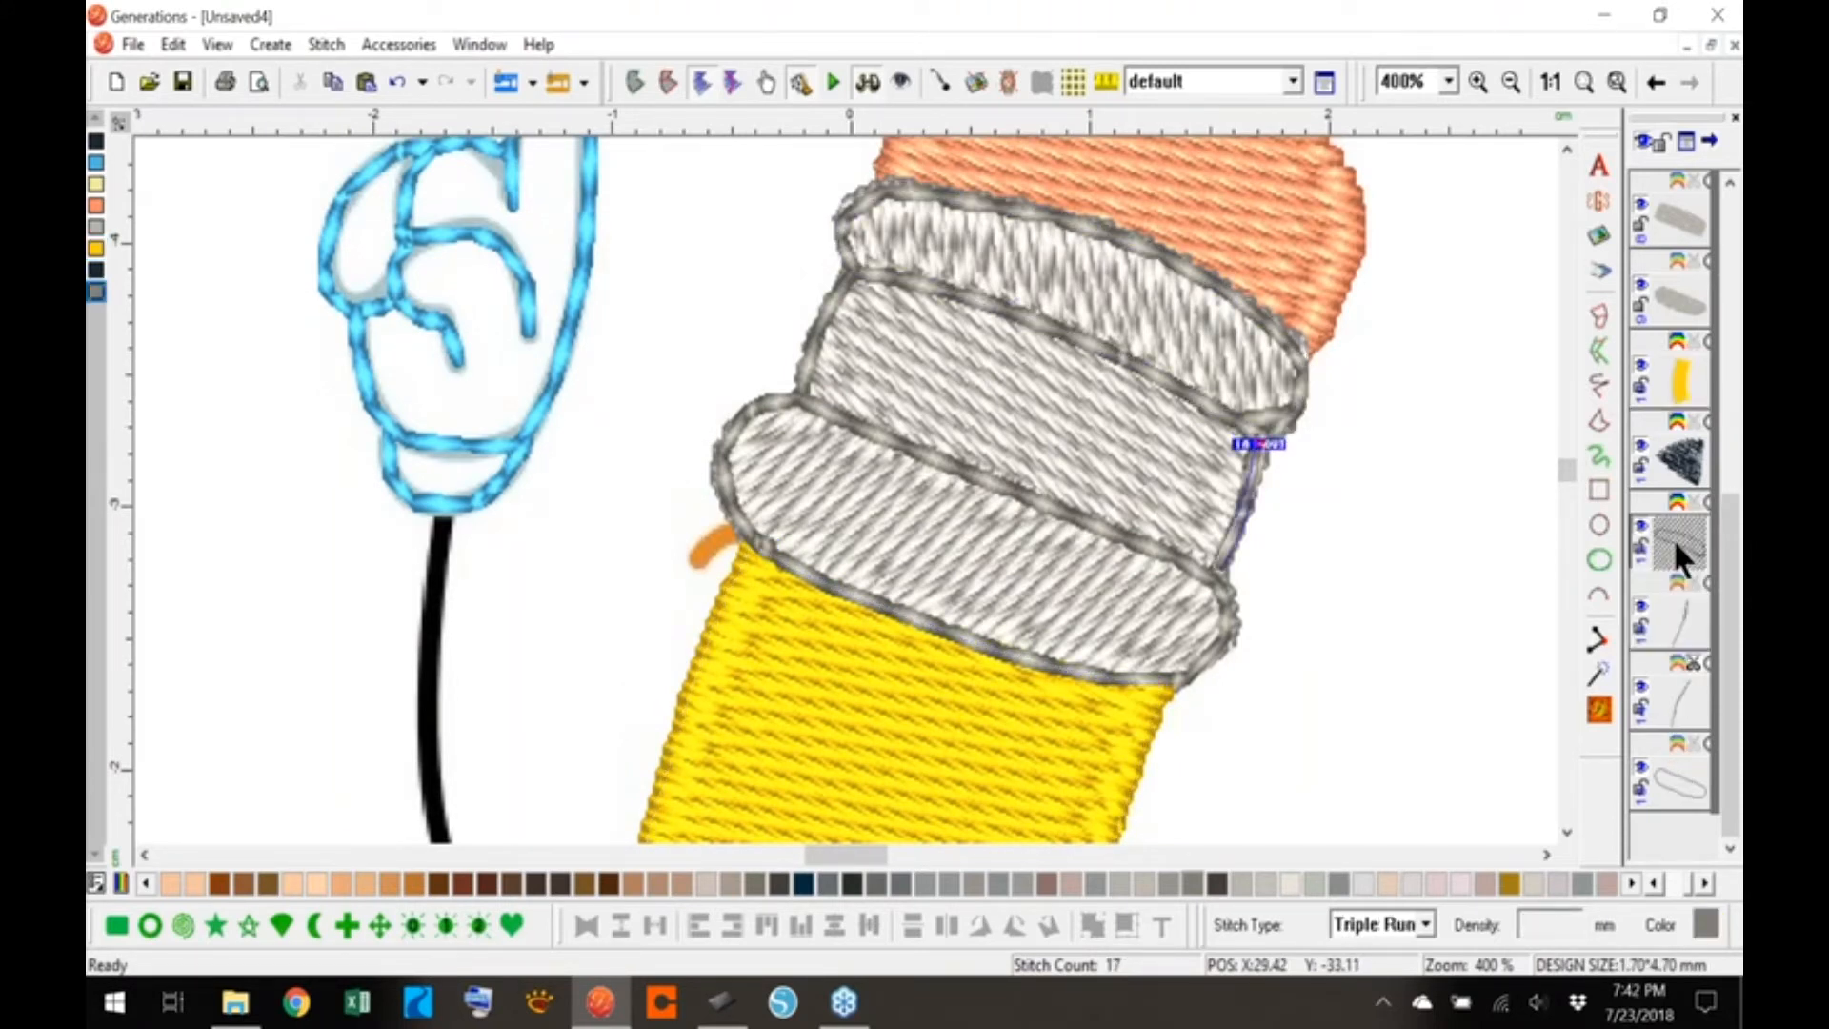
left_click(1667, 772, "shift")
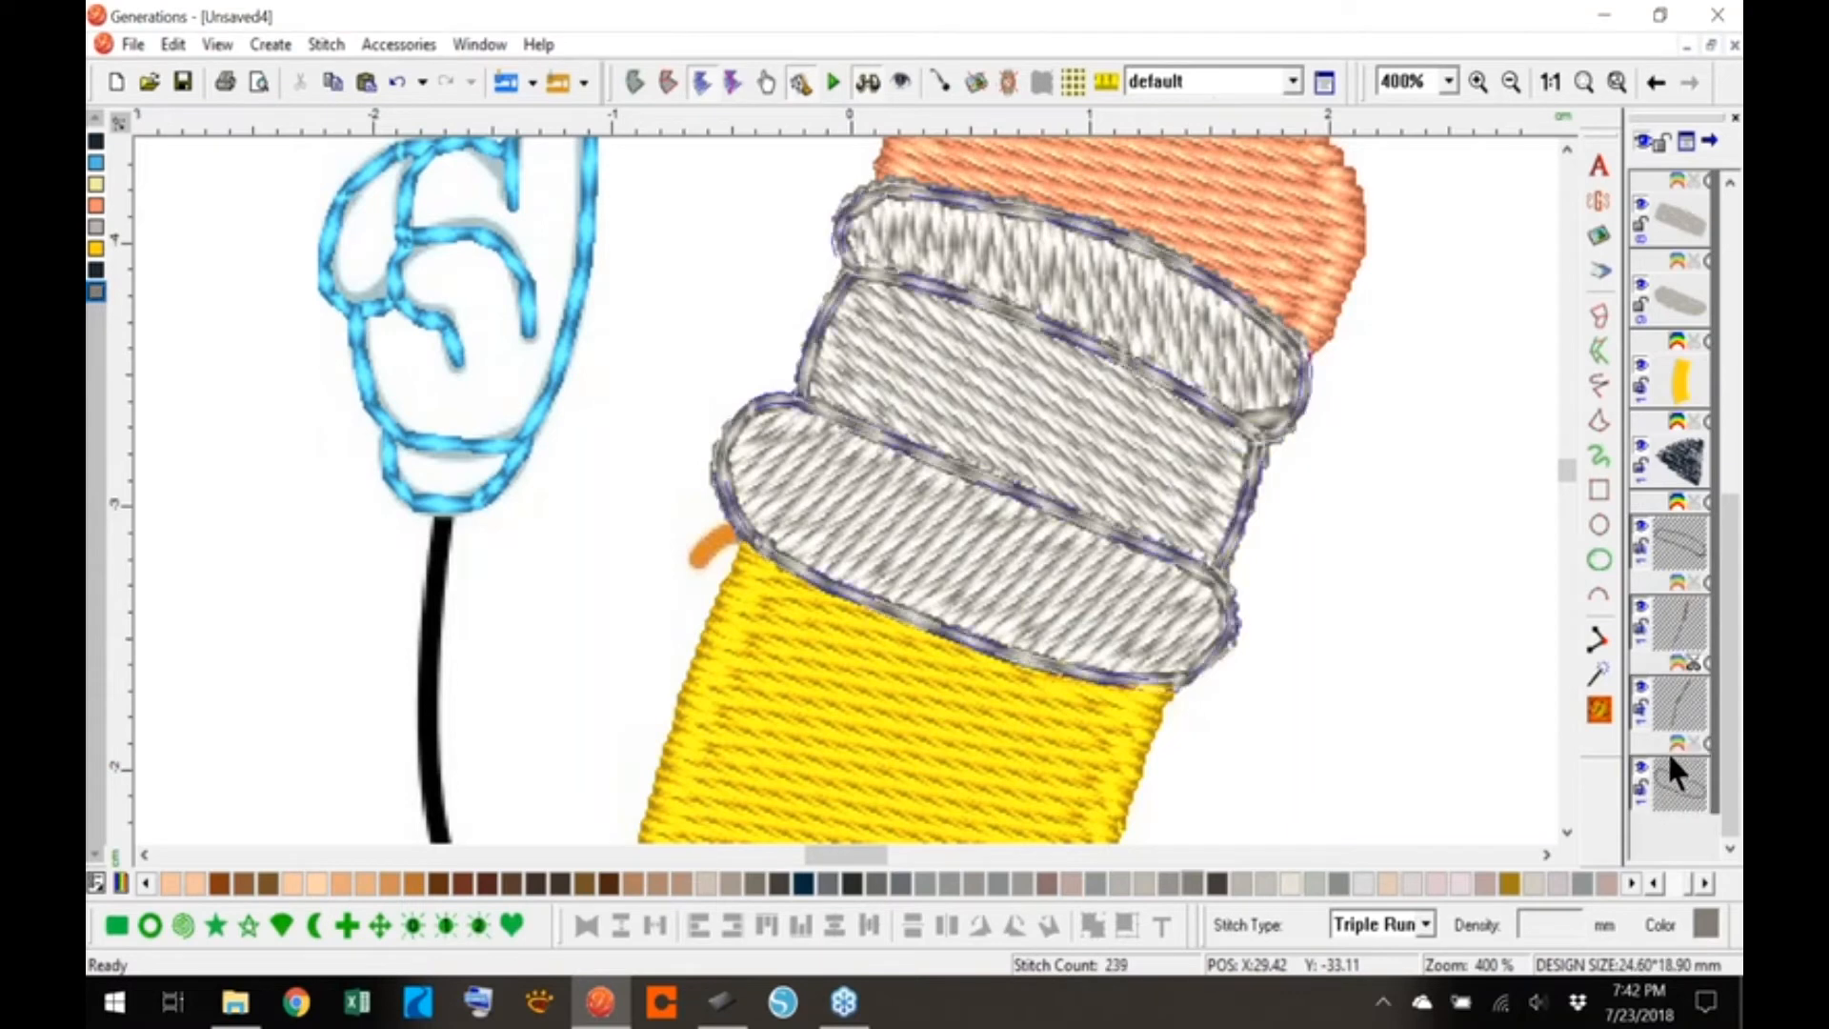
left_click(631, 77)
right_click(1245, 496)
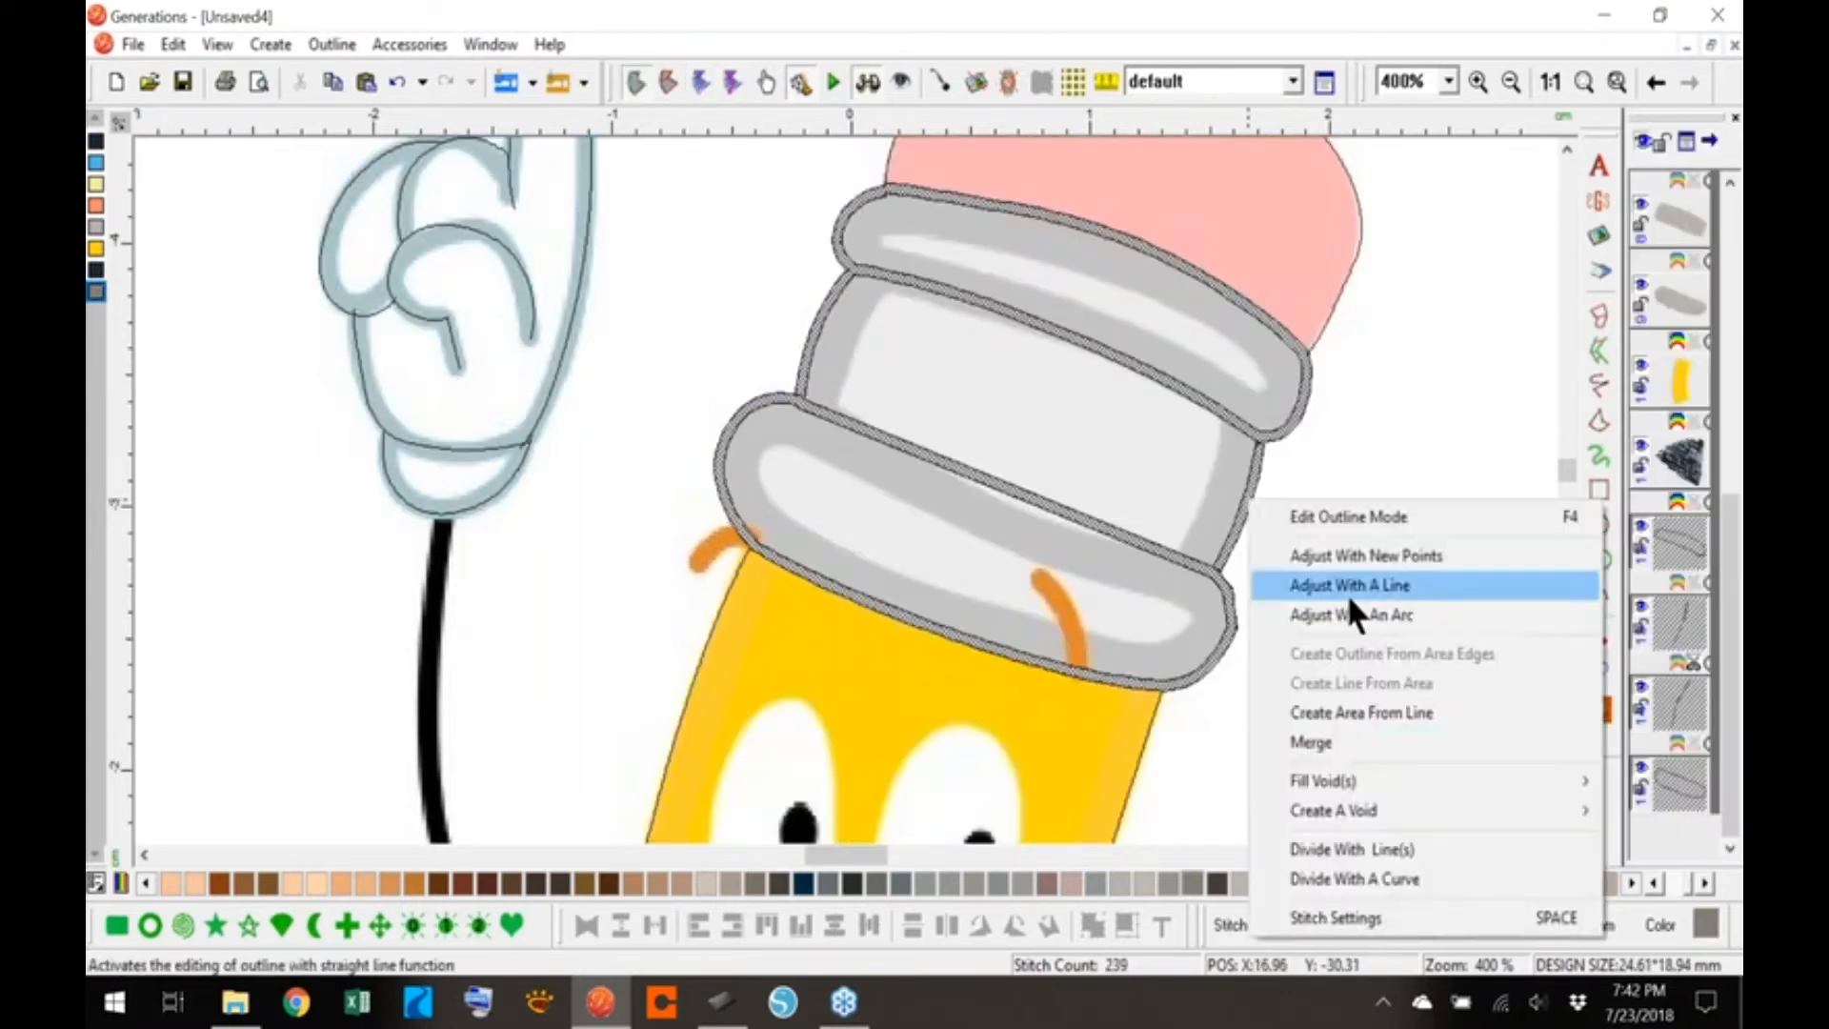
left_click(1317, 738)
left_click(1600, 708)
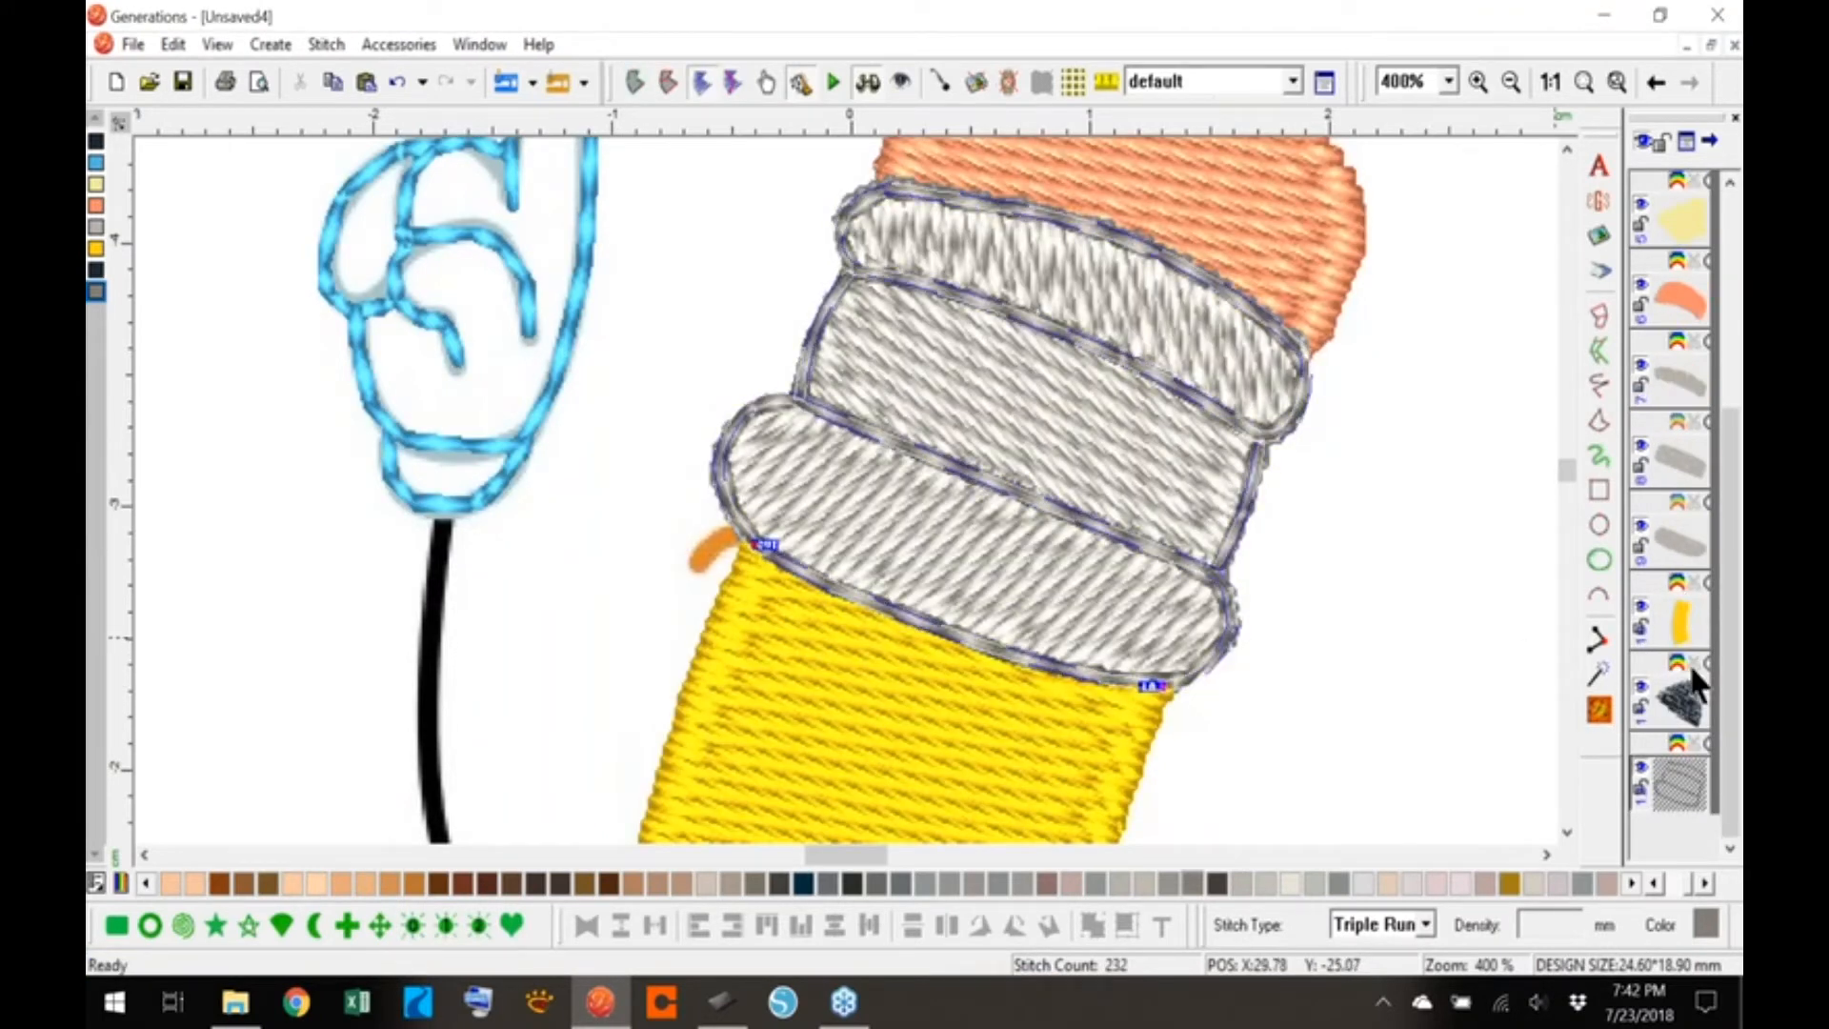
left_click(1668, 715)
left_click_drag(1660, 704, 1652, 587)
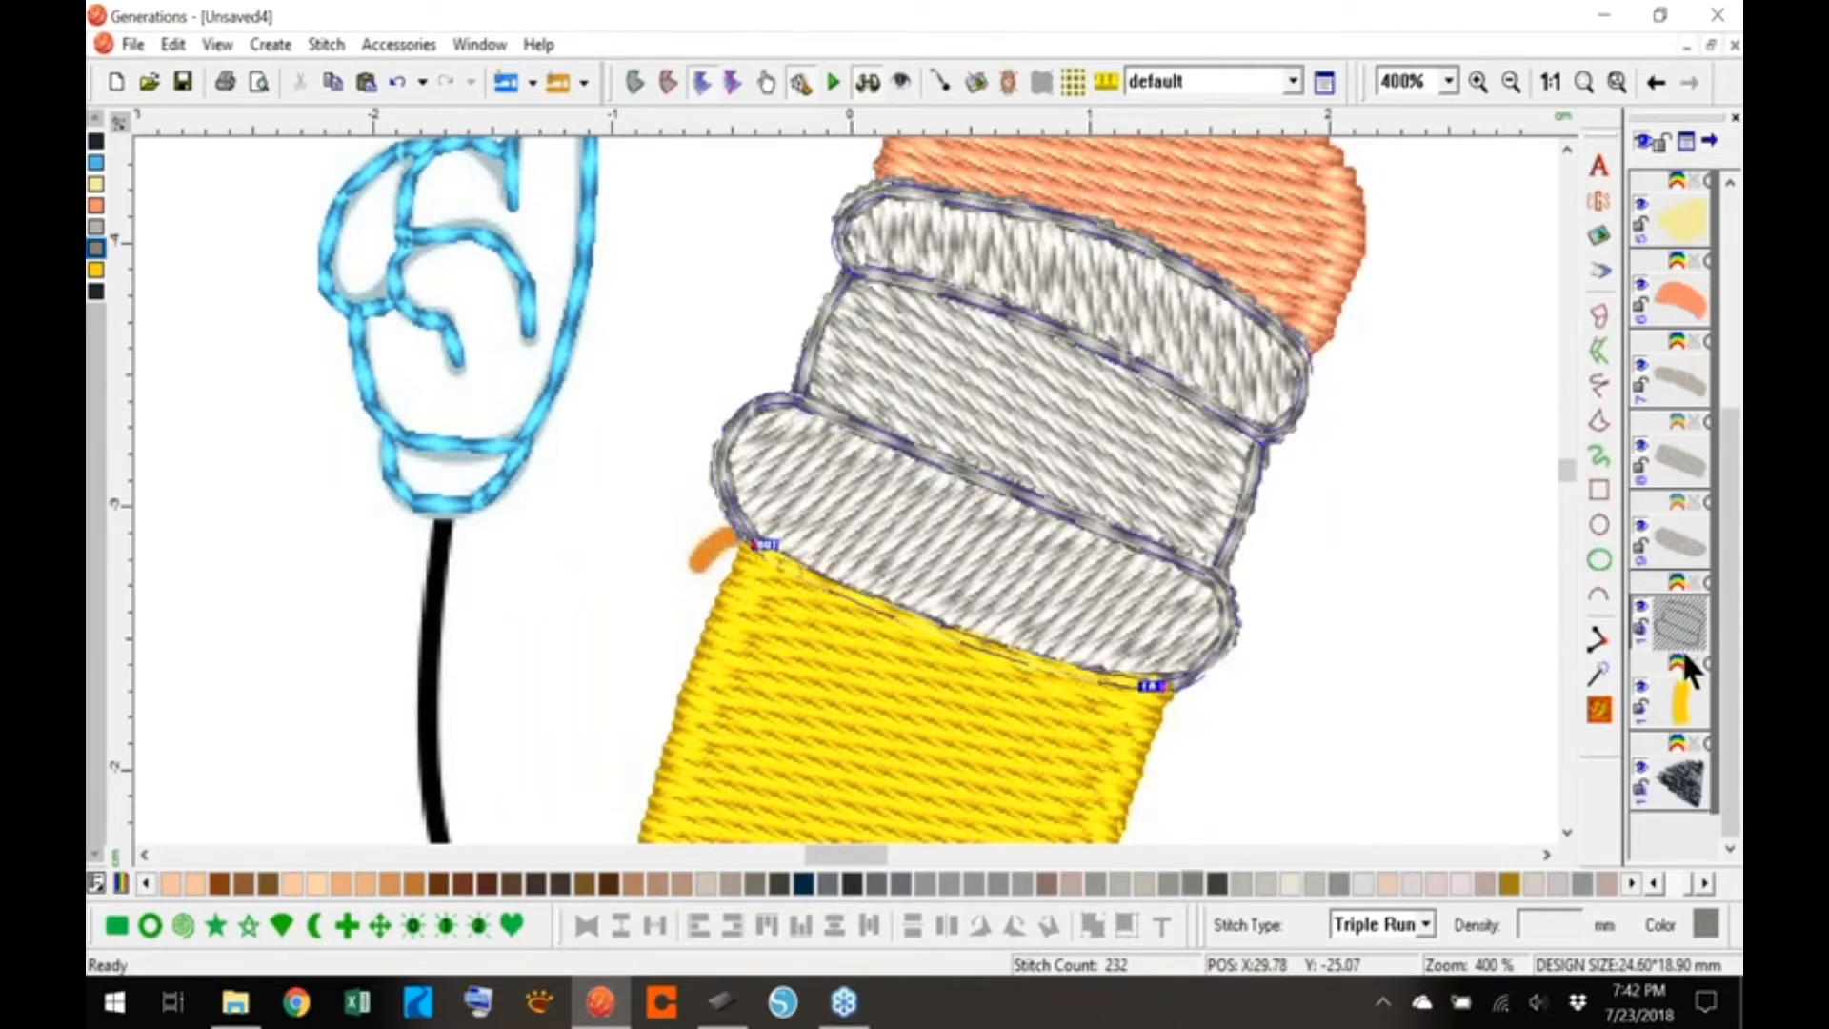
left_click_drag(1673, 612, 1669, 825)
right_click(1670, 826)
left_click(1421, 713)
left_click_drag(1679, 619, 1672, 820)
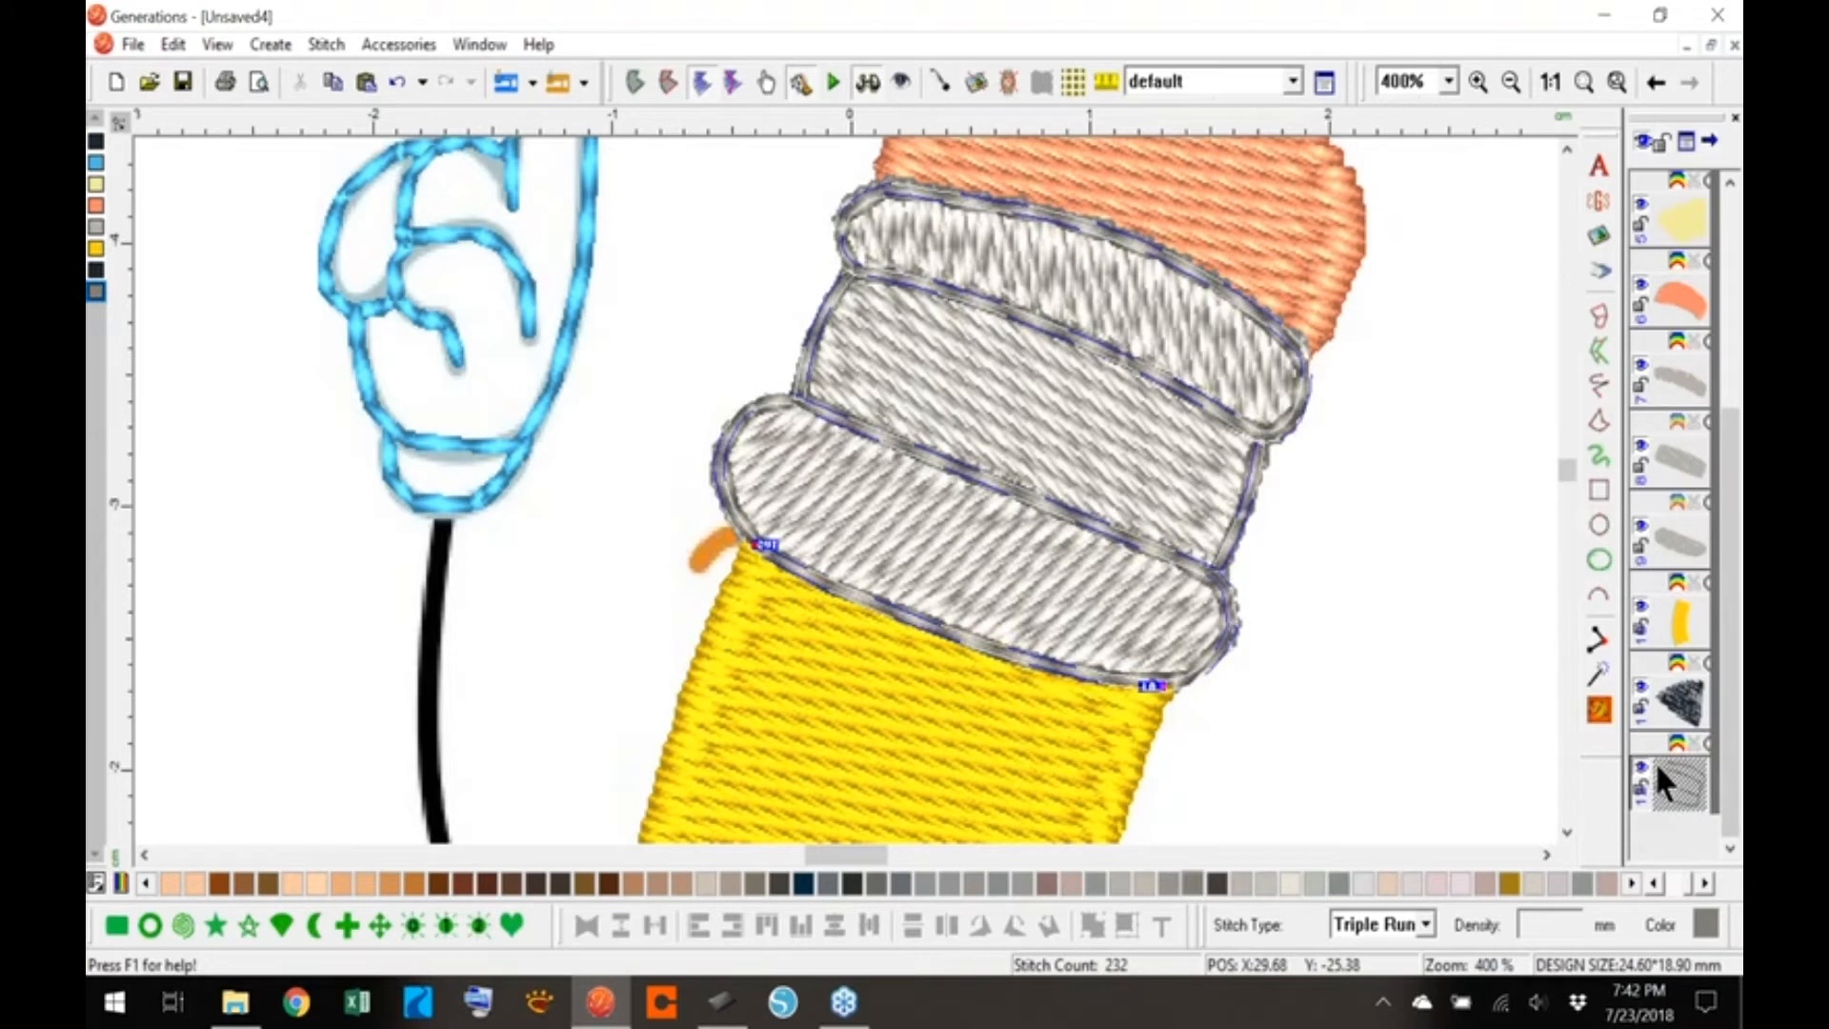
left_click(1599, 707)
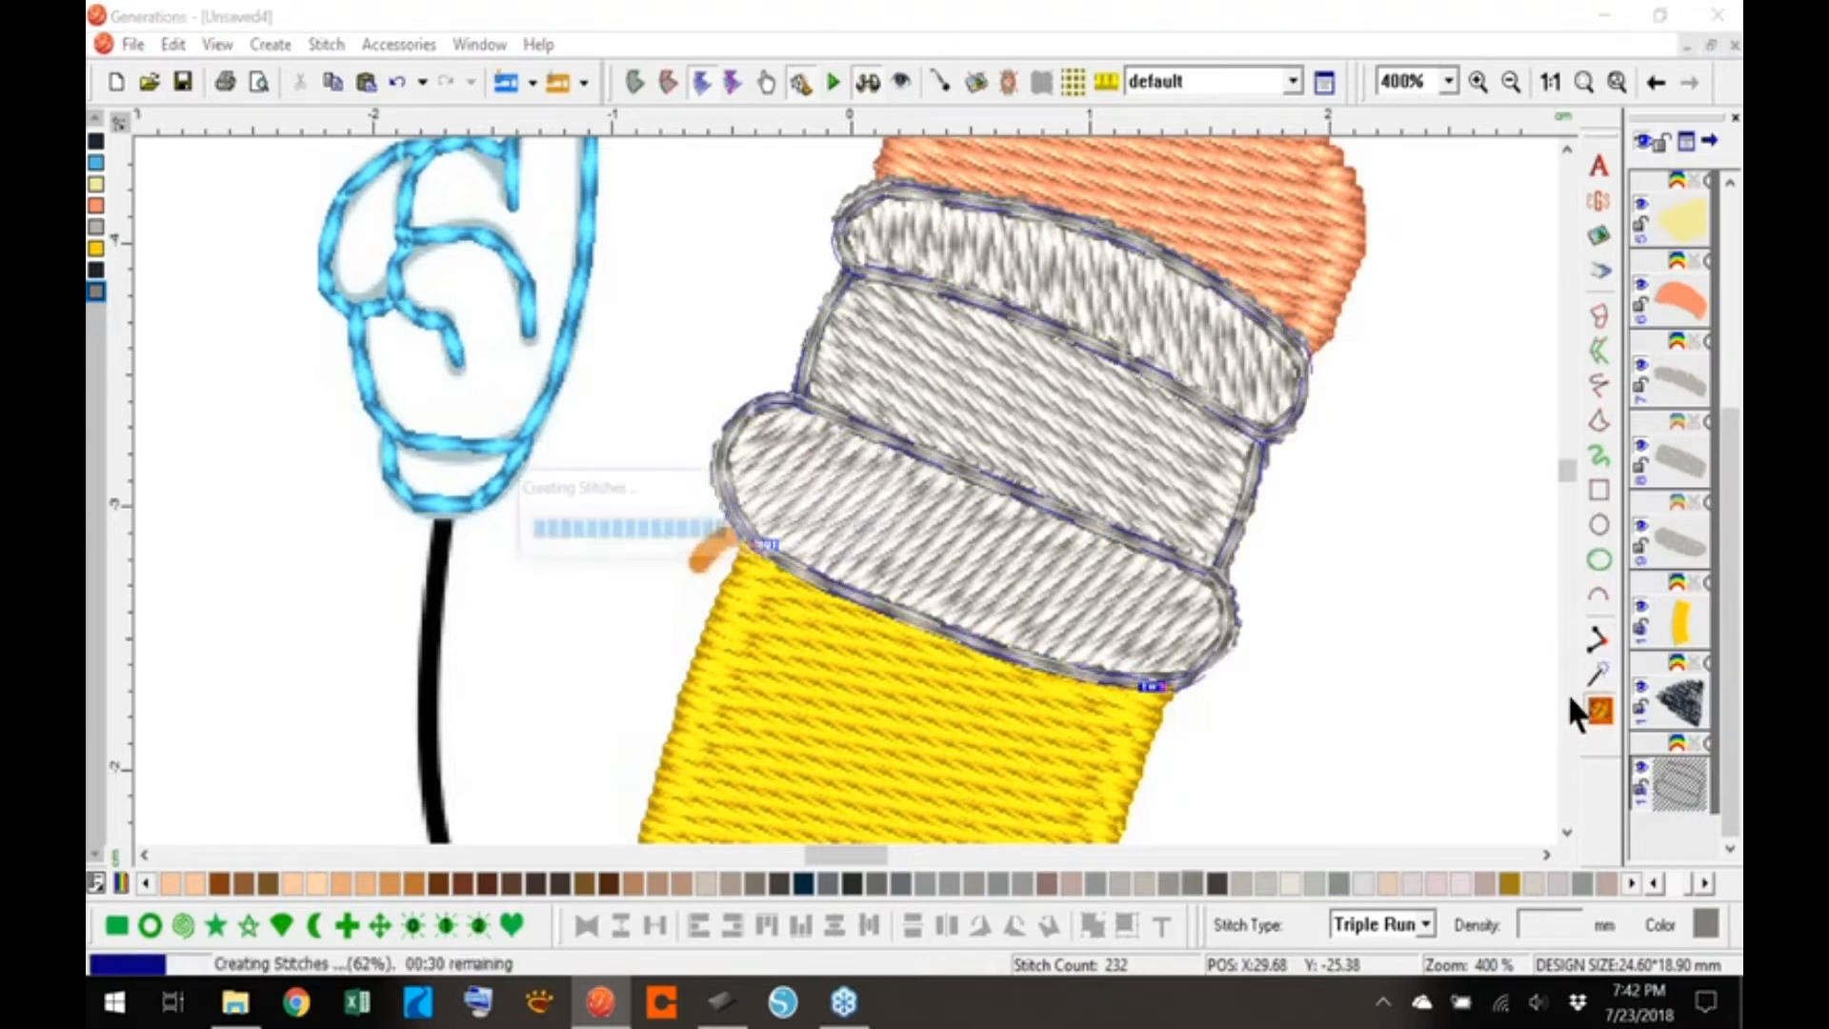
- Examine the whole design at 100% and check the start and end points of the eraser and metal band sections
left_click(1551, 80)
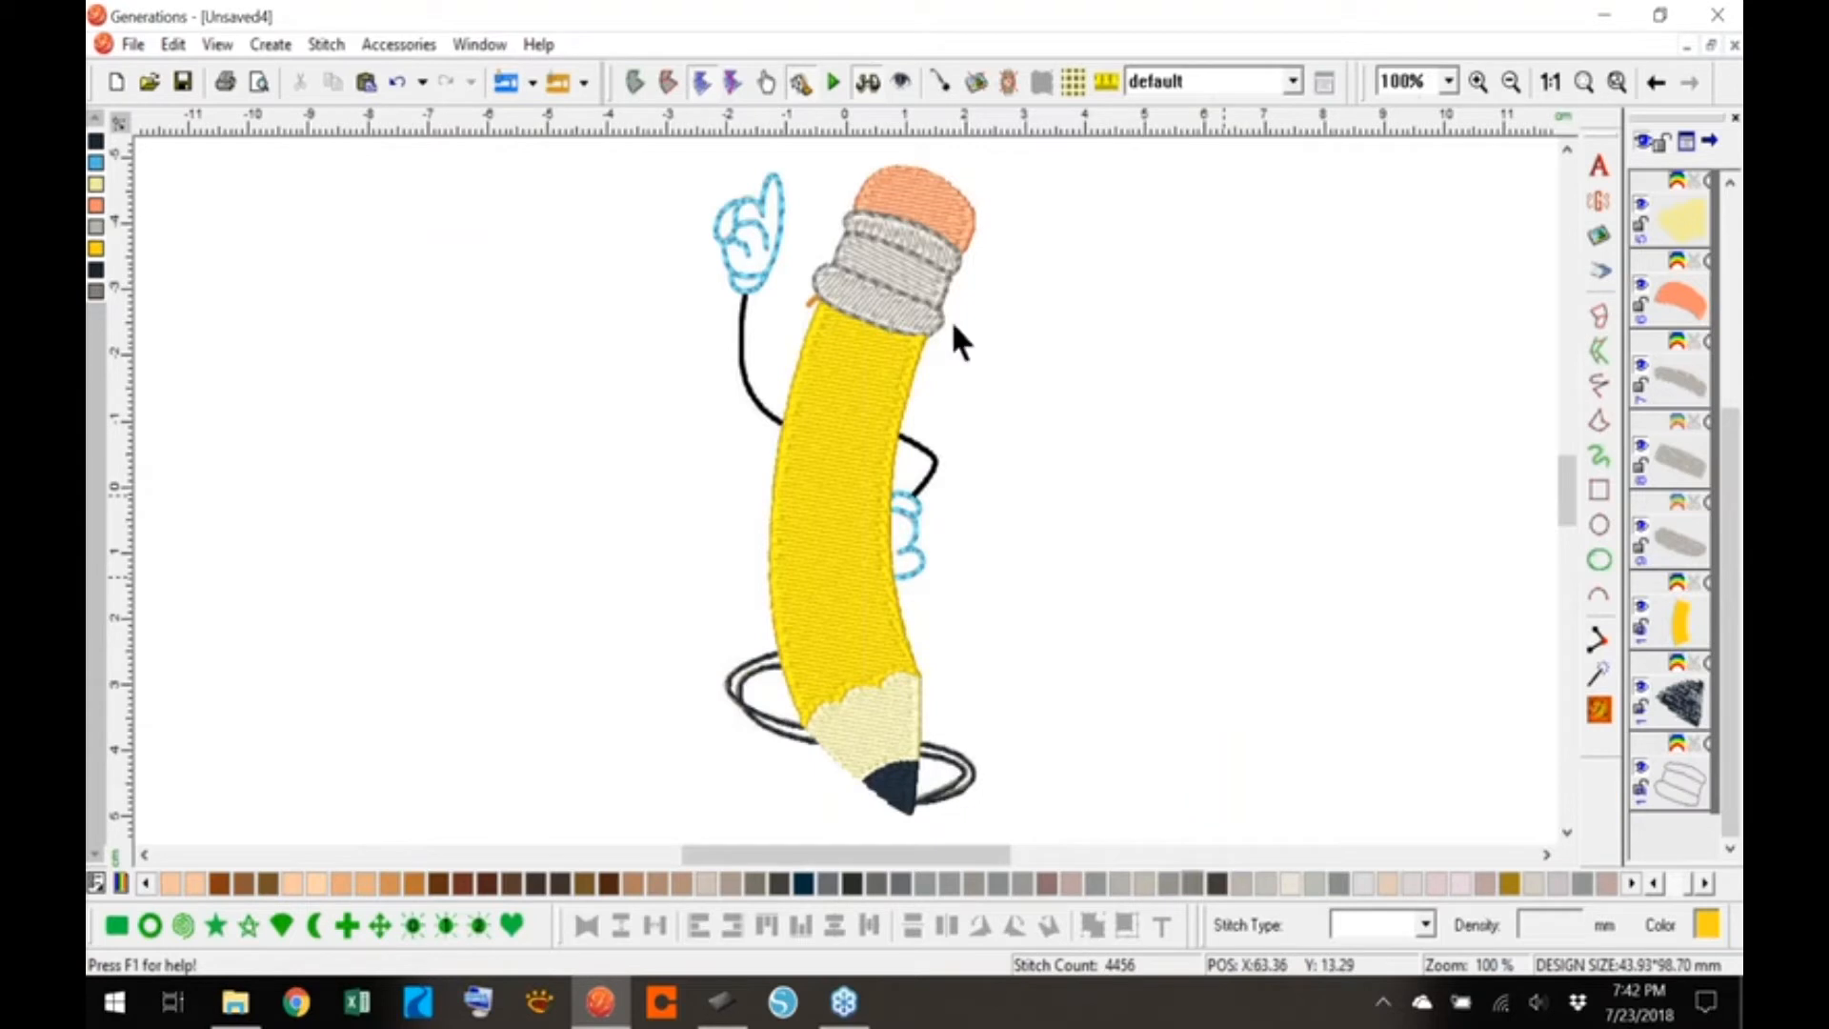
left_click(867, 80)
left_click(867, 80)
left_click(1716, 457)
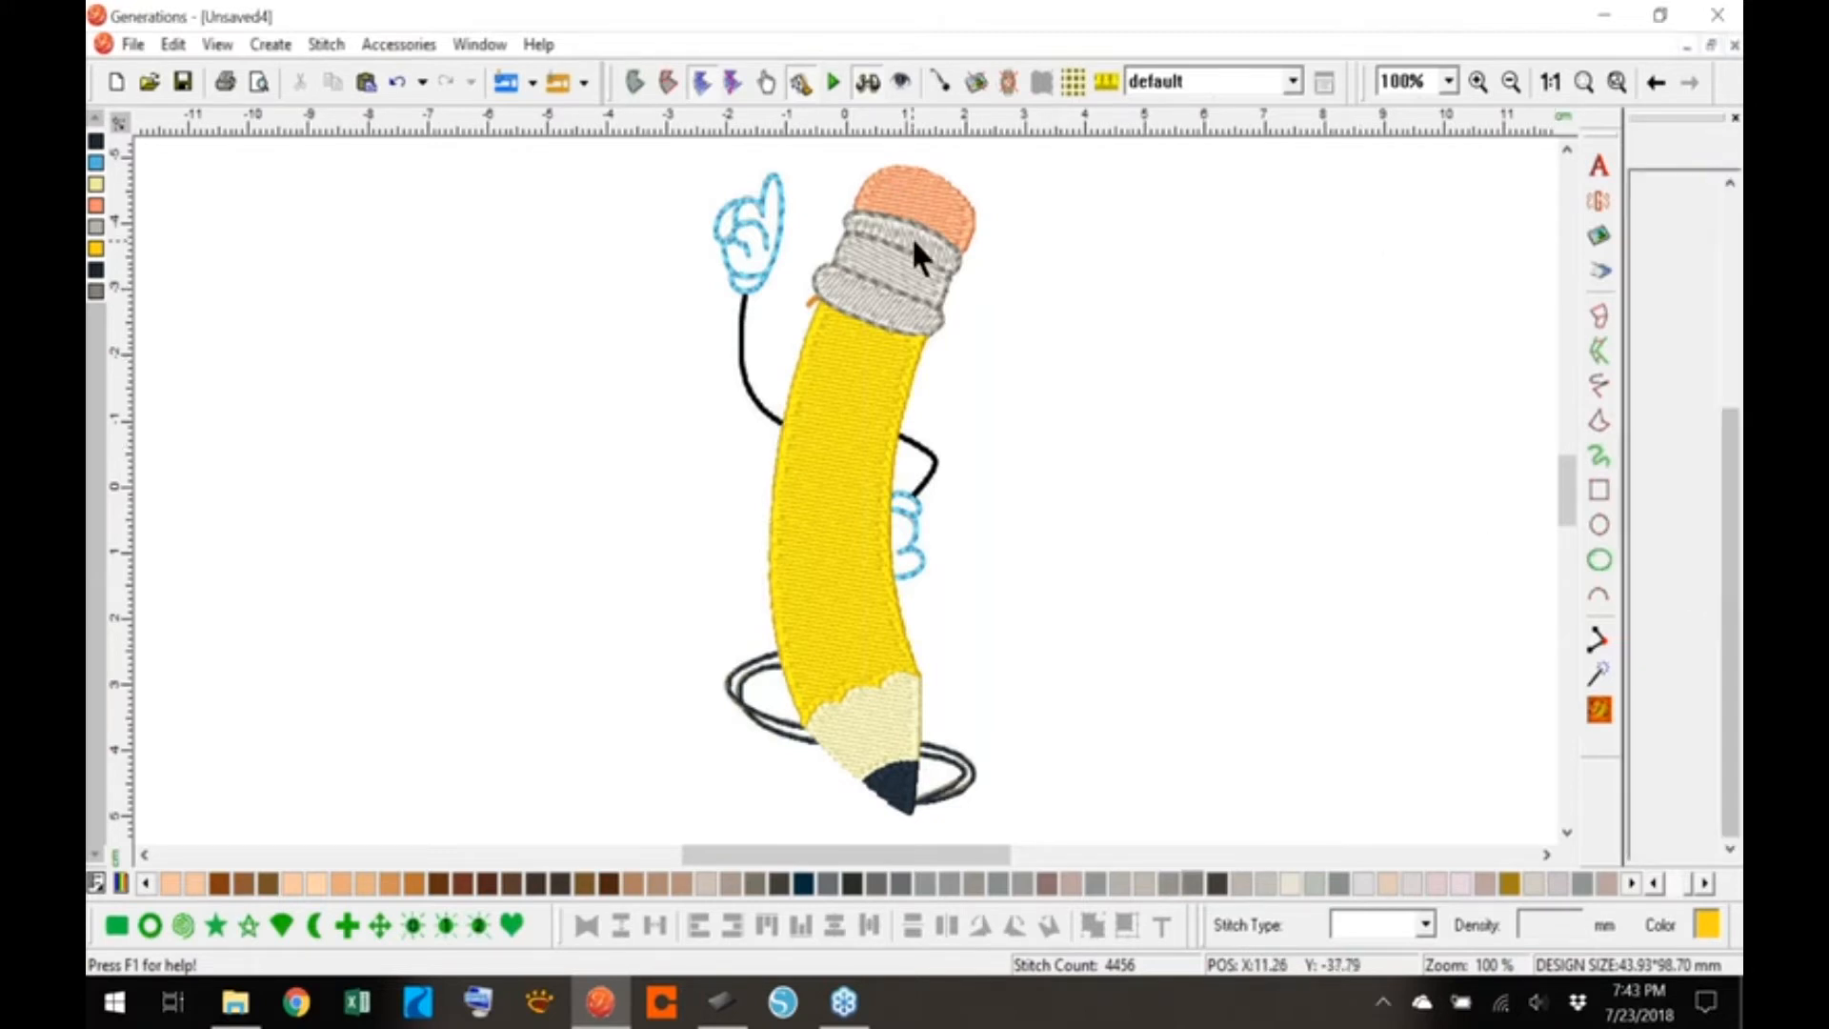
left_click(938, 207)
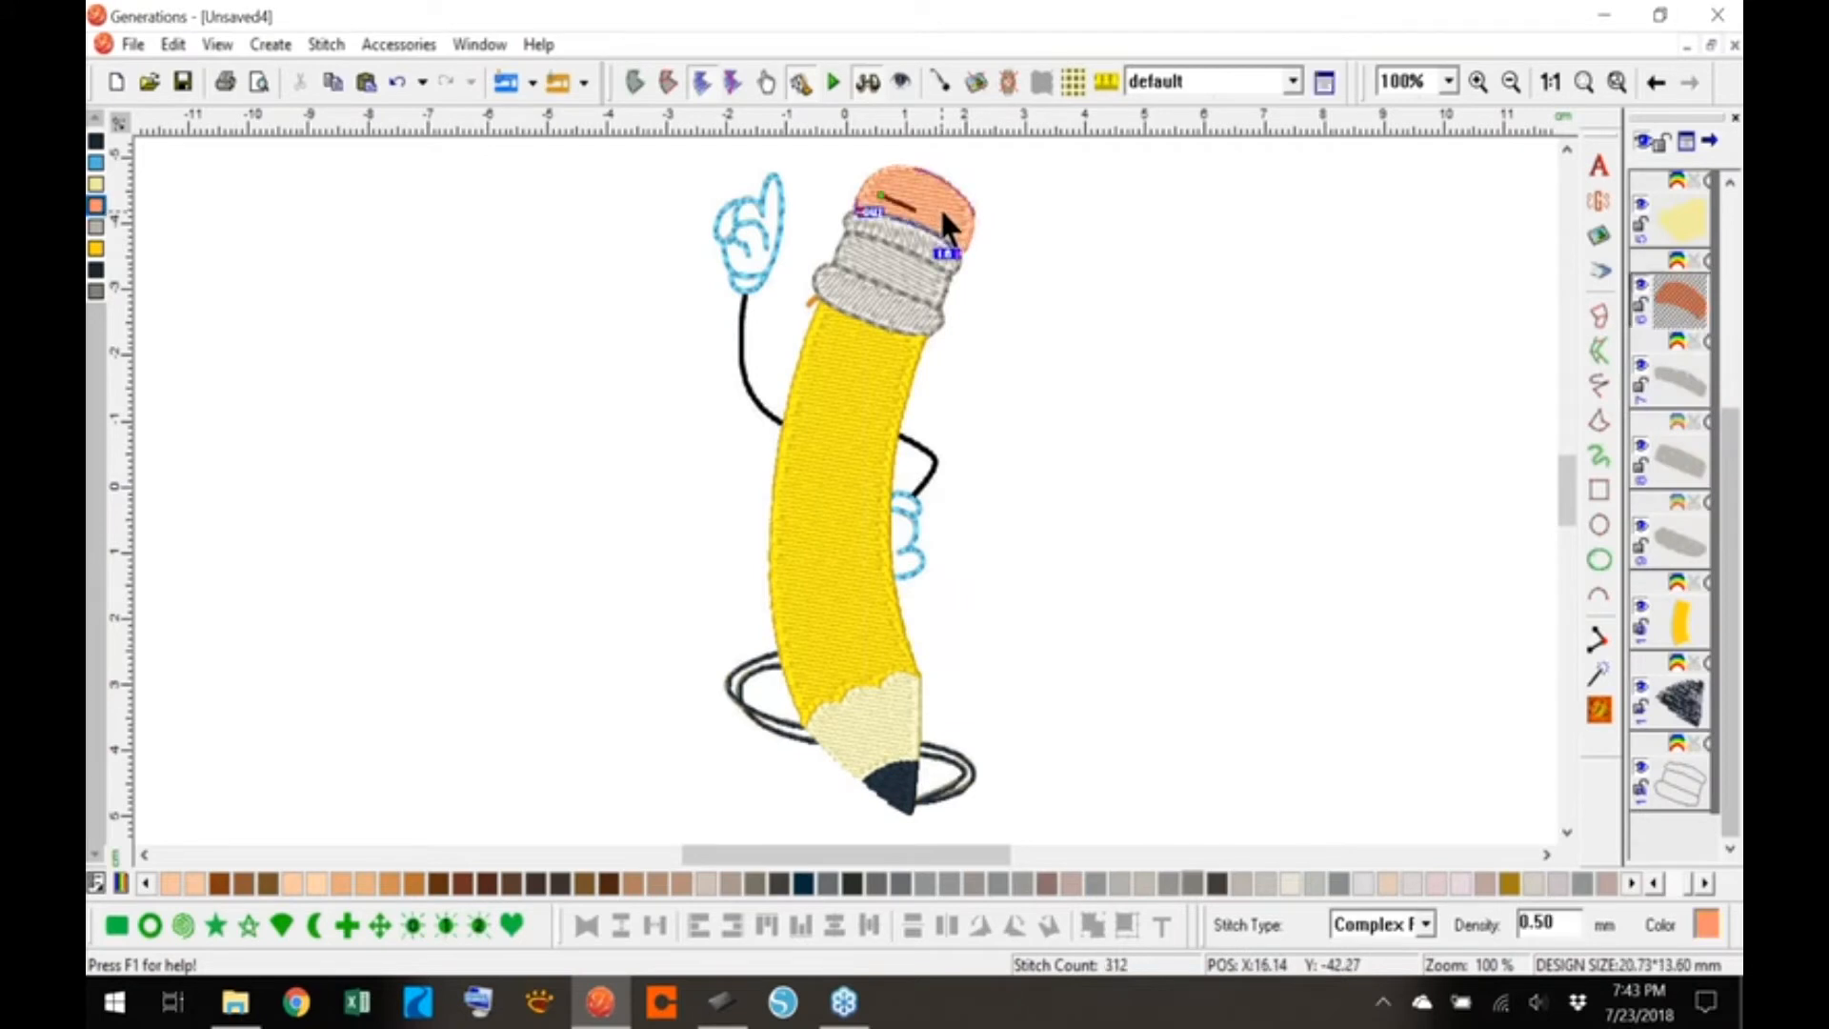
left_click(936, 250)
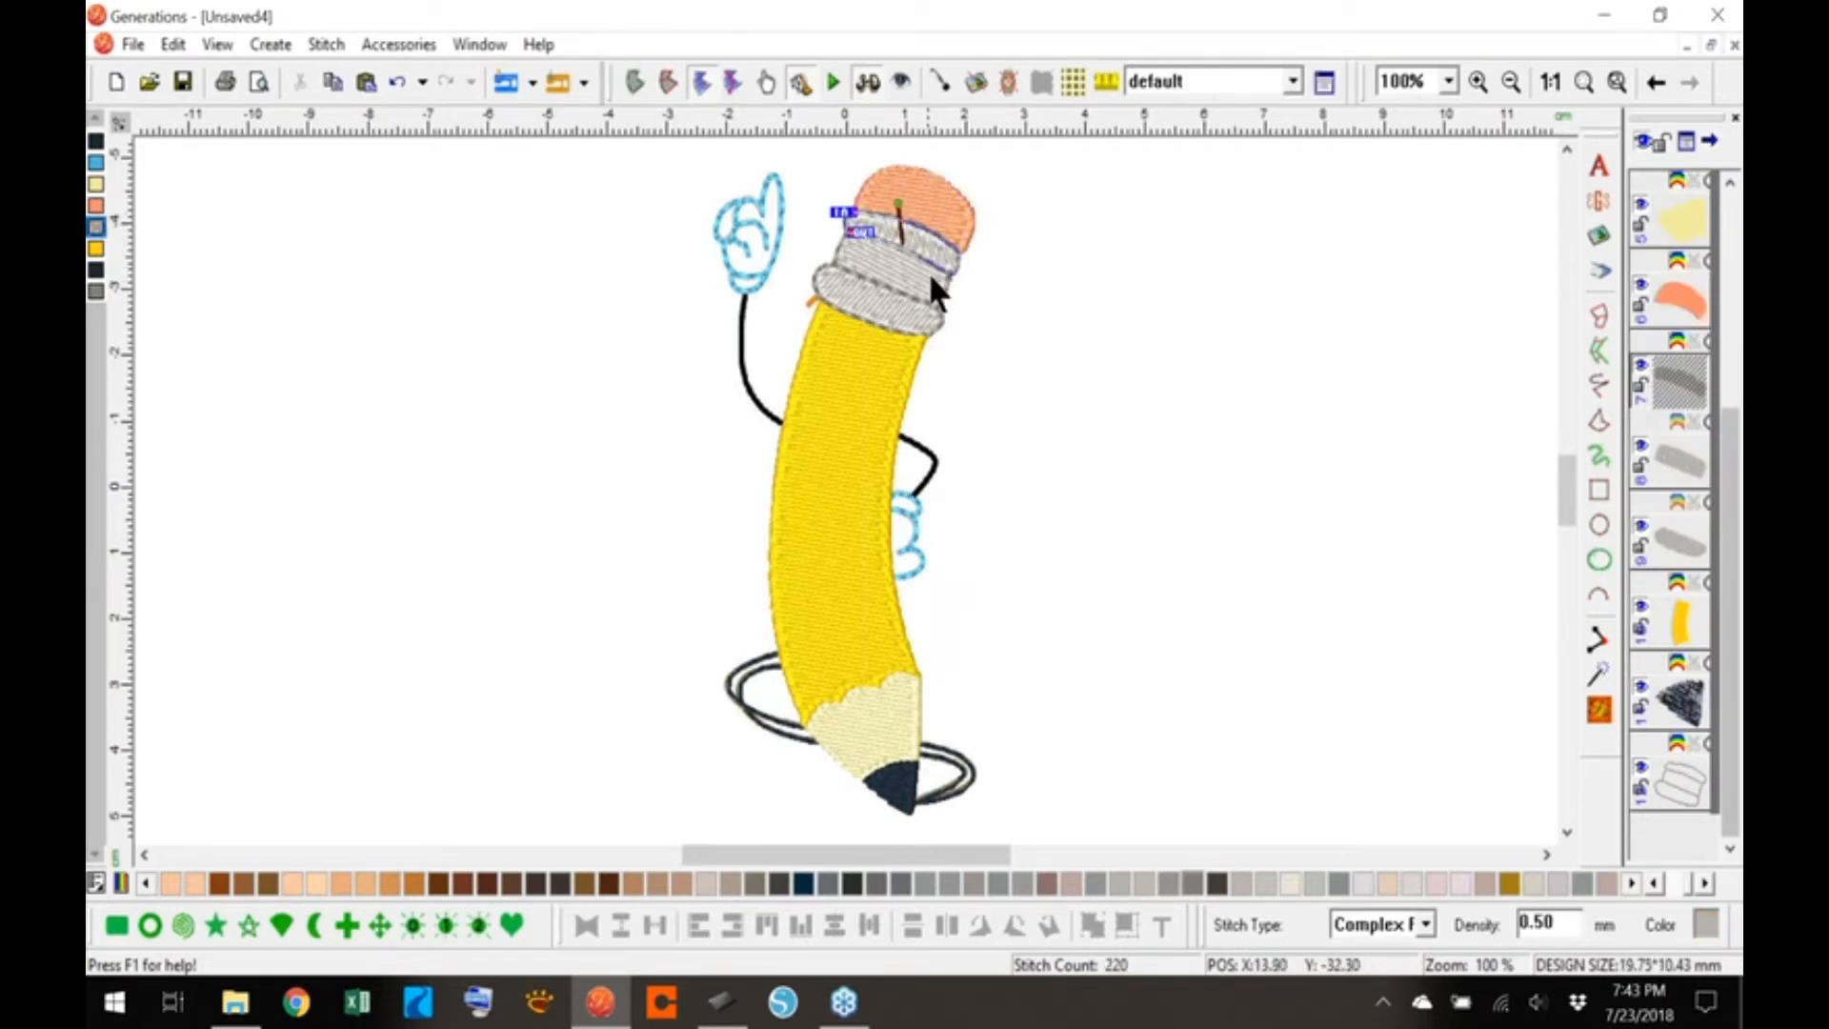
left_click(911, 308)
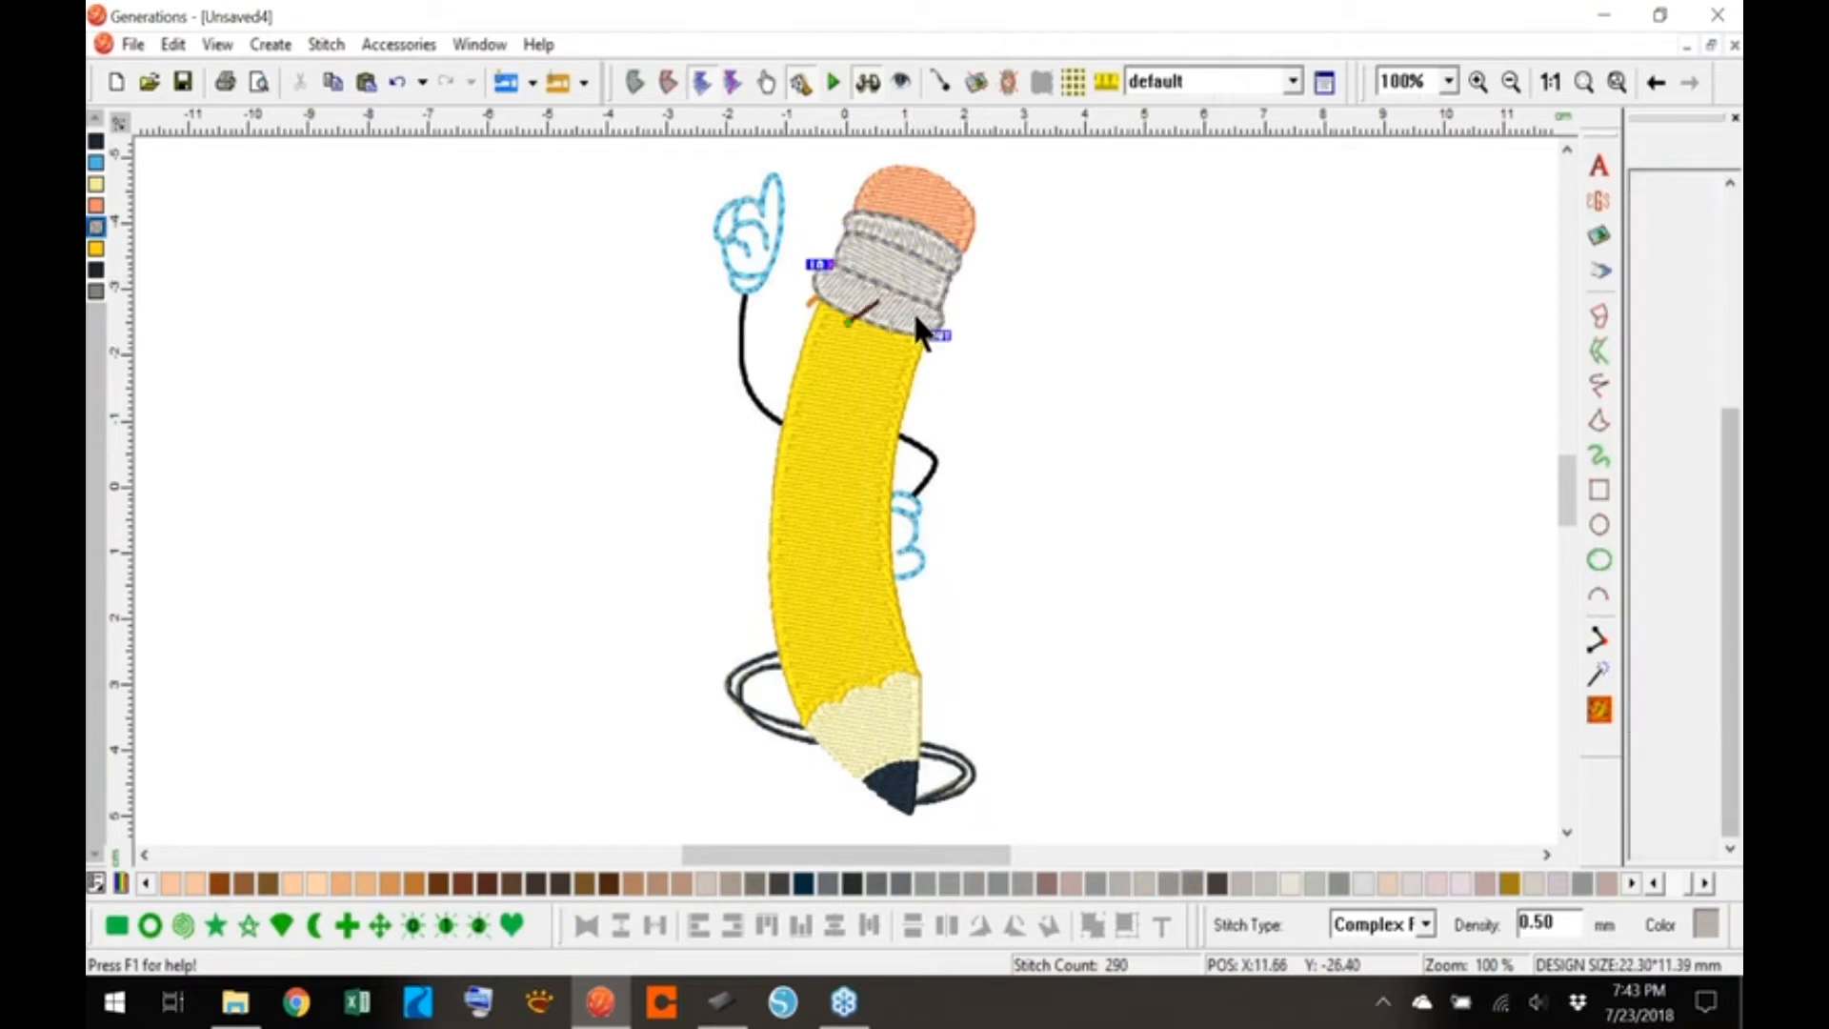
- Rotate the middle metal section's stitch direction line to nearly horizontal and regenerate the stitches
left_click(918, 277)
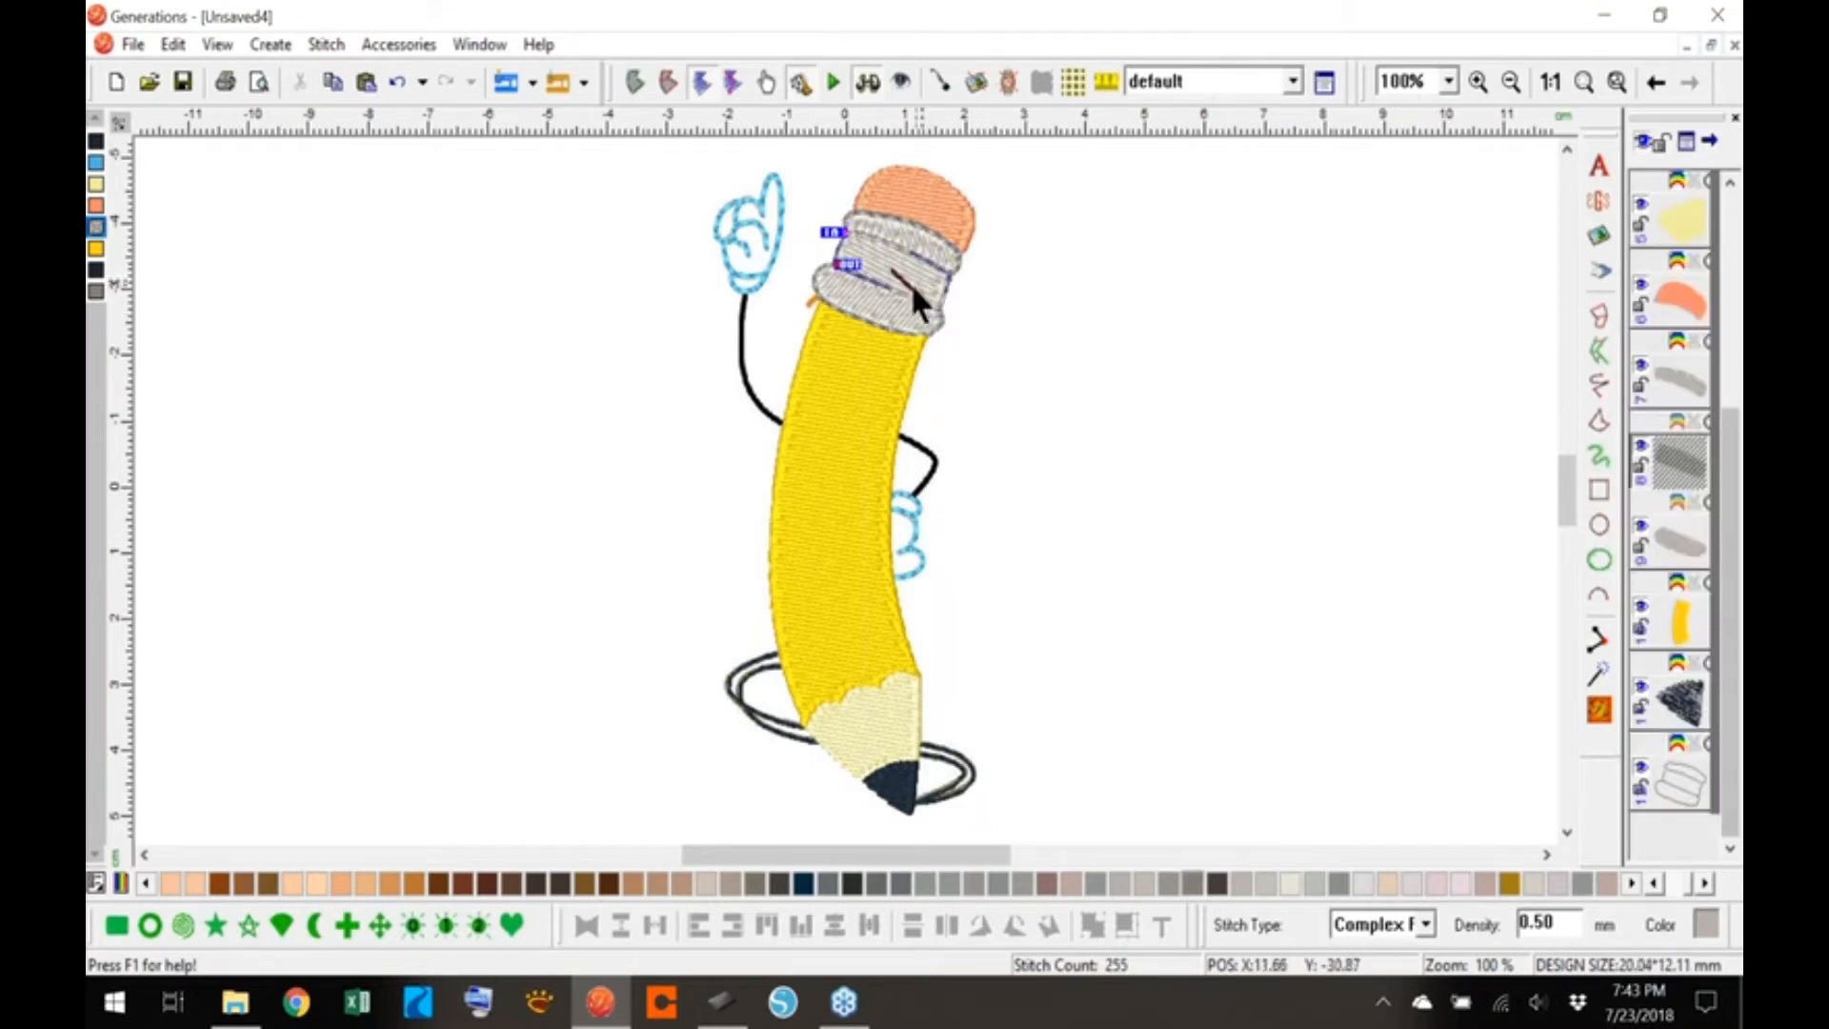
left_click_drag(923, 291, 929, 273)
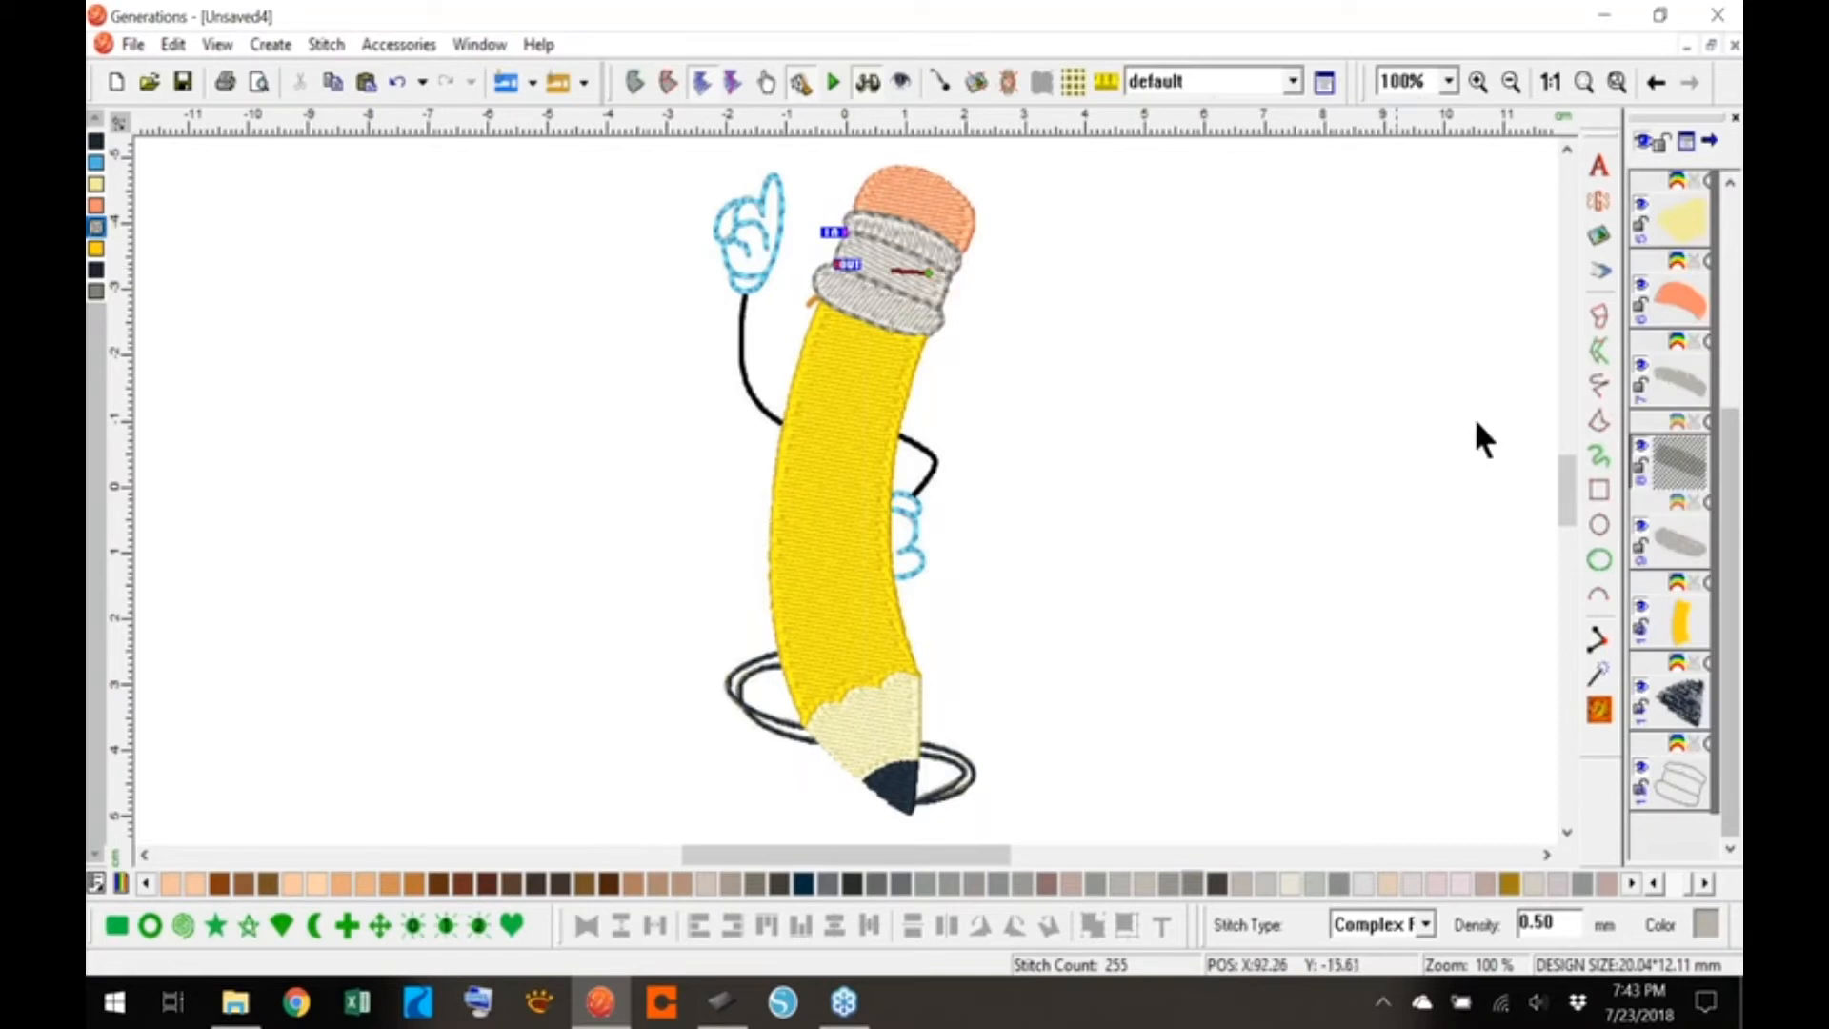
left_click(1600, 710)
left_click(997, 311)
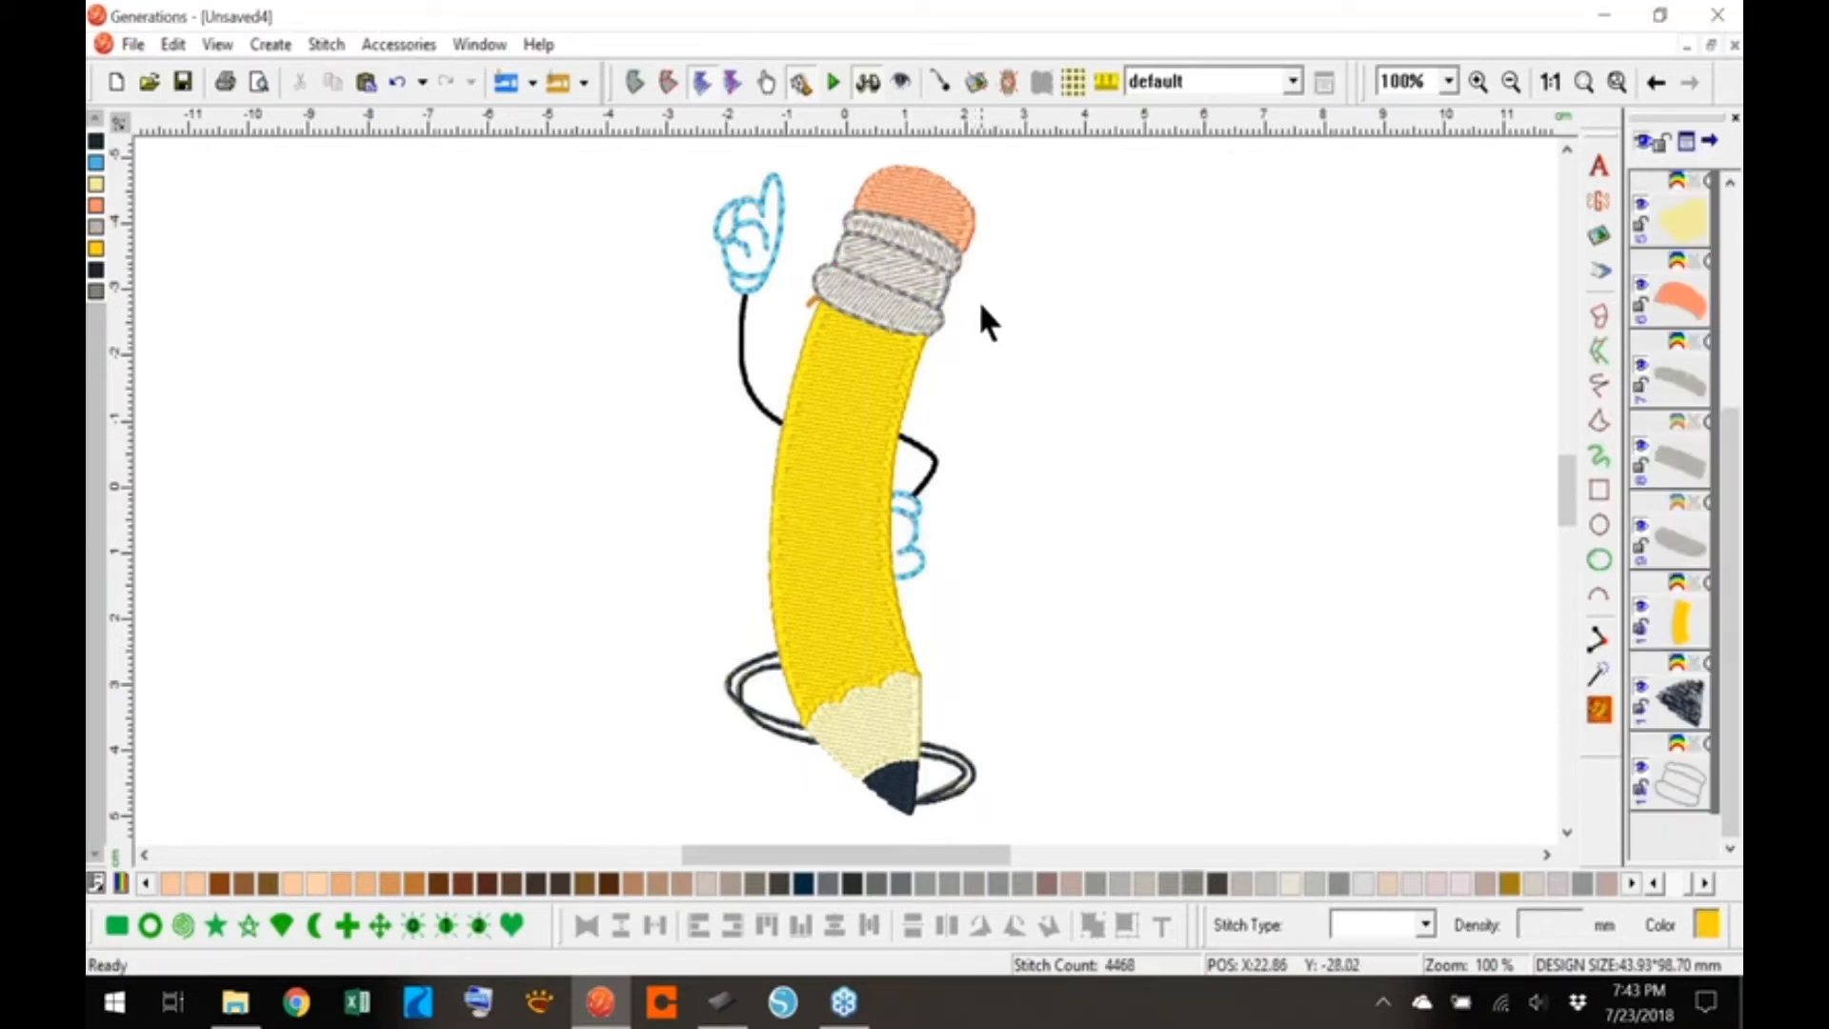
- Rotate the cream wood section's stitch direction line to a steep diagonal rising to the right and regenerate the stitches
left_click(872, 419)
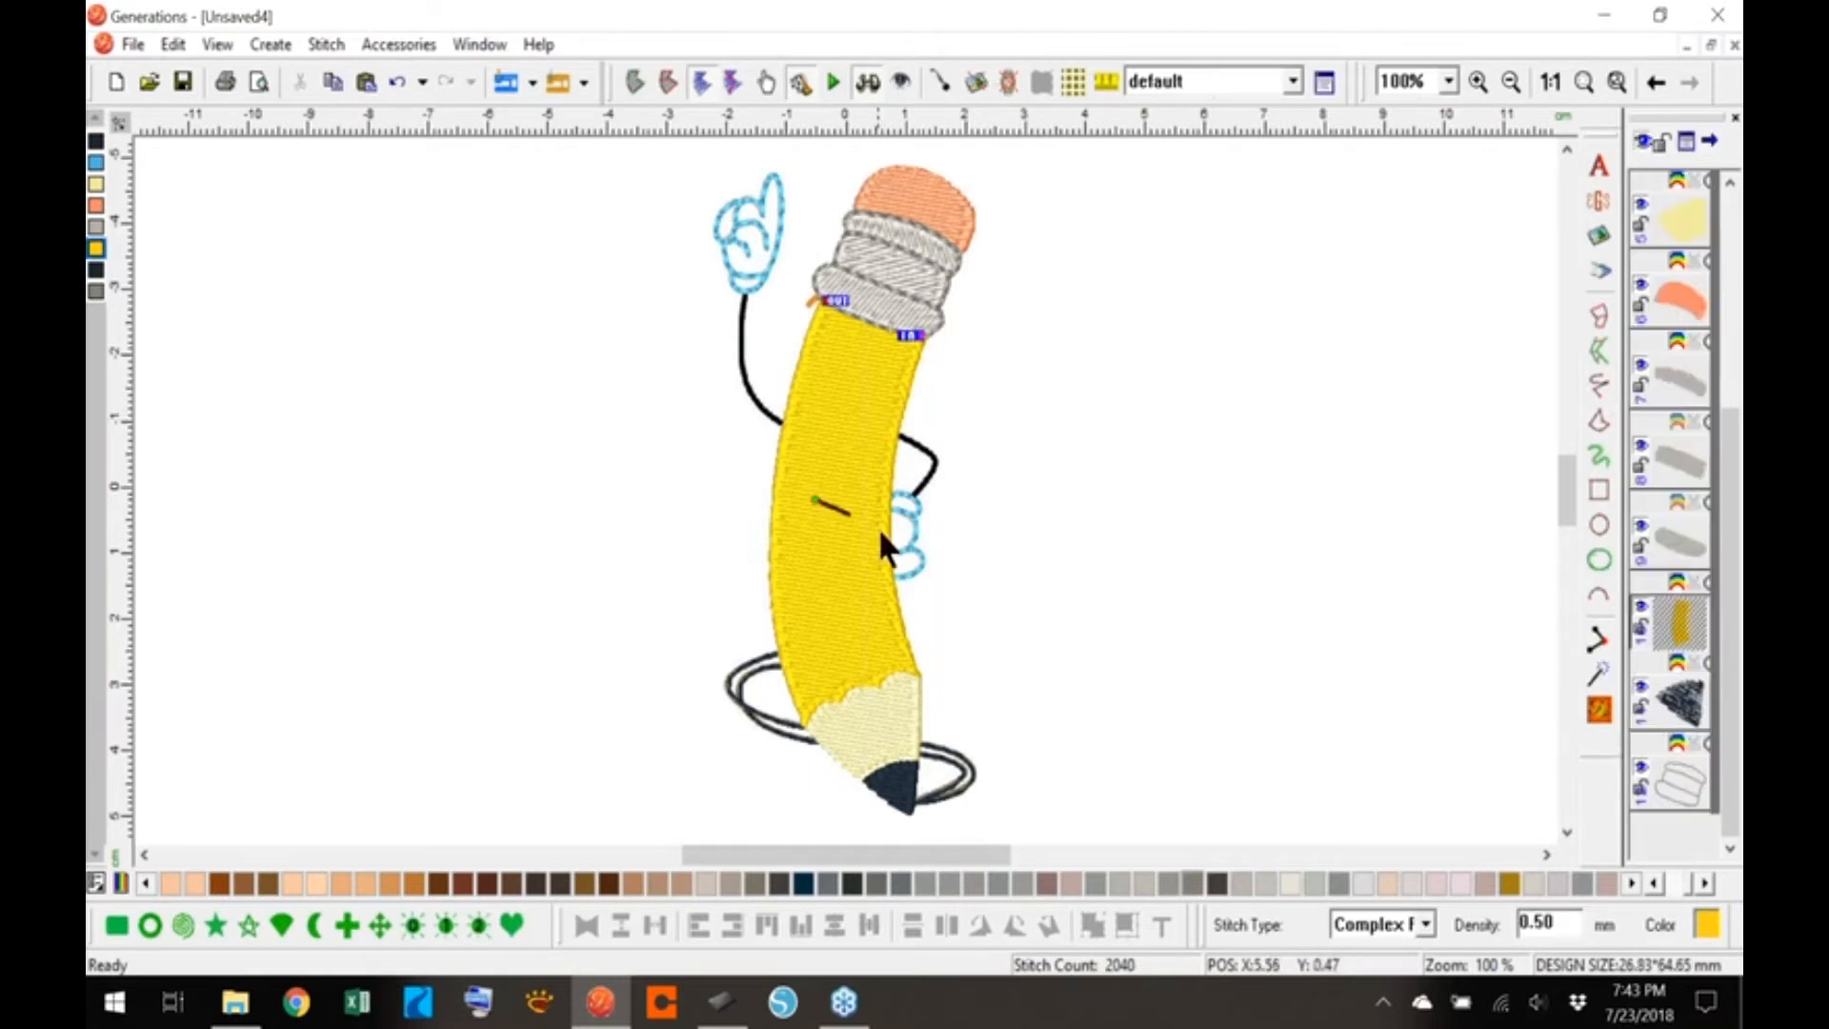
left_click(889, 707)
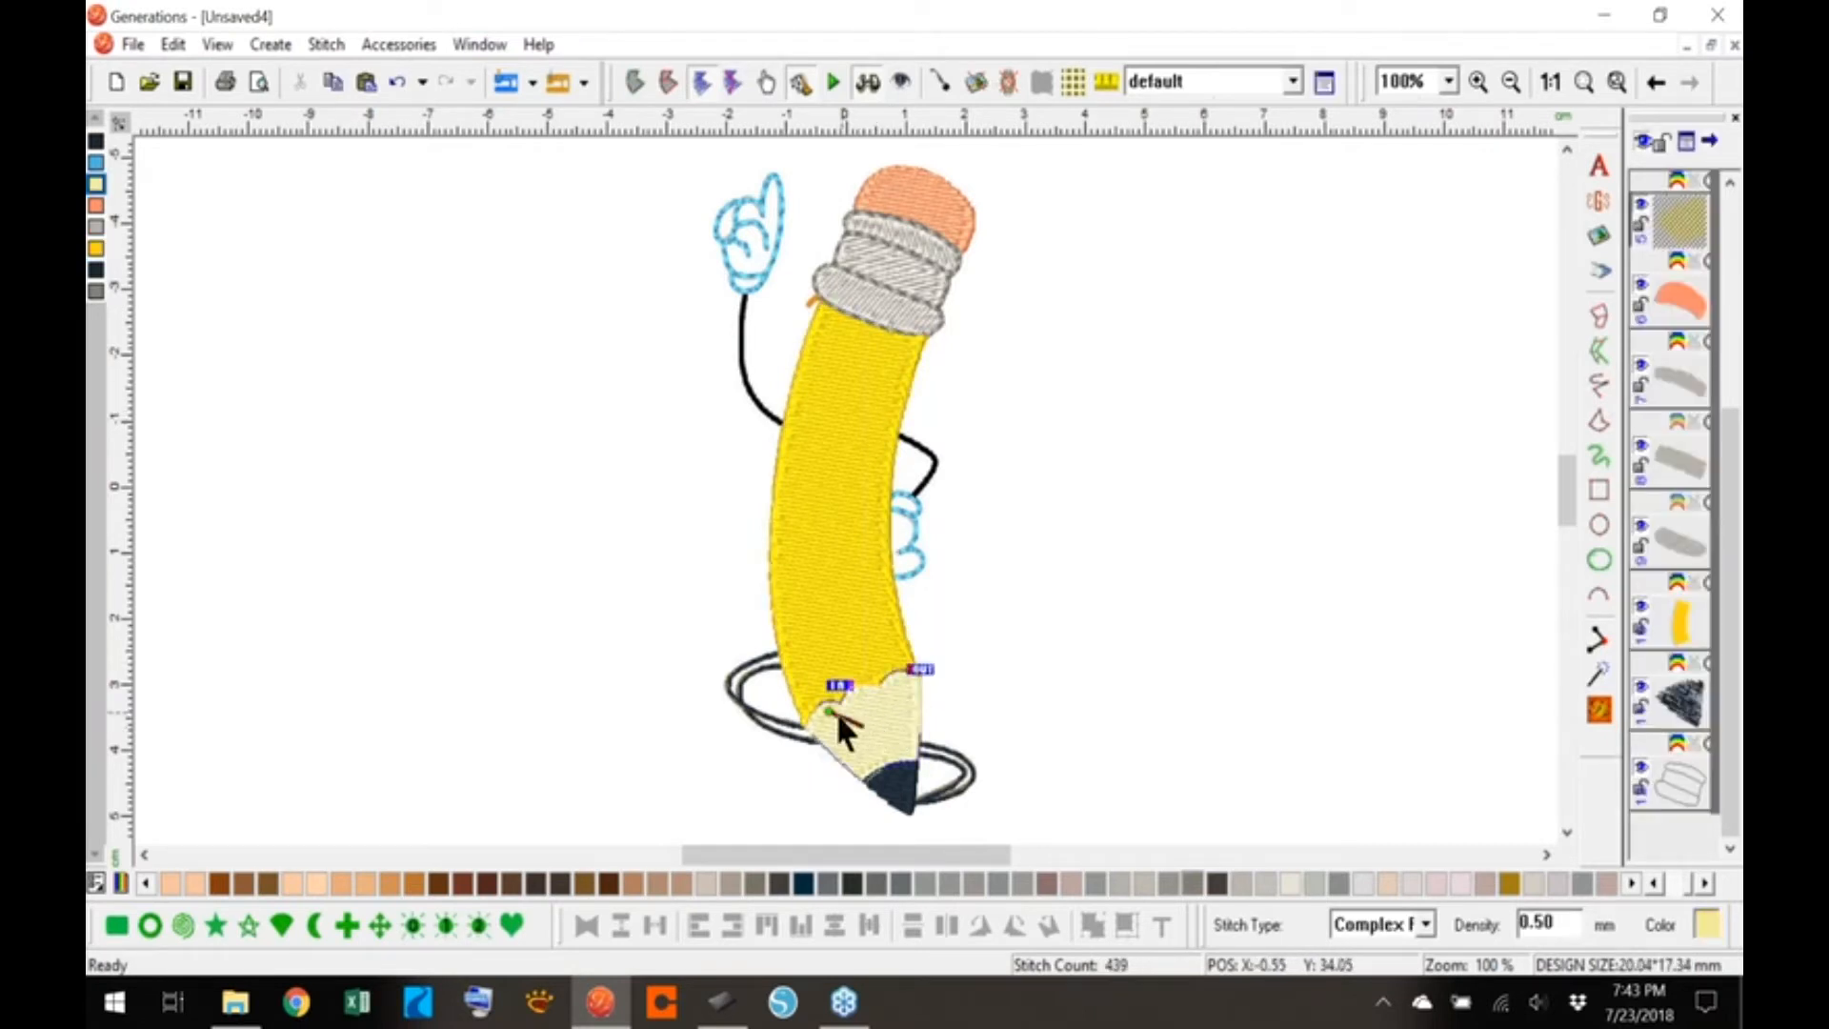
left_click_drag(829, 712, 885, 679)
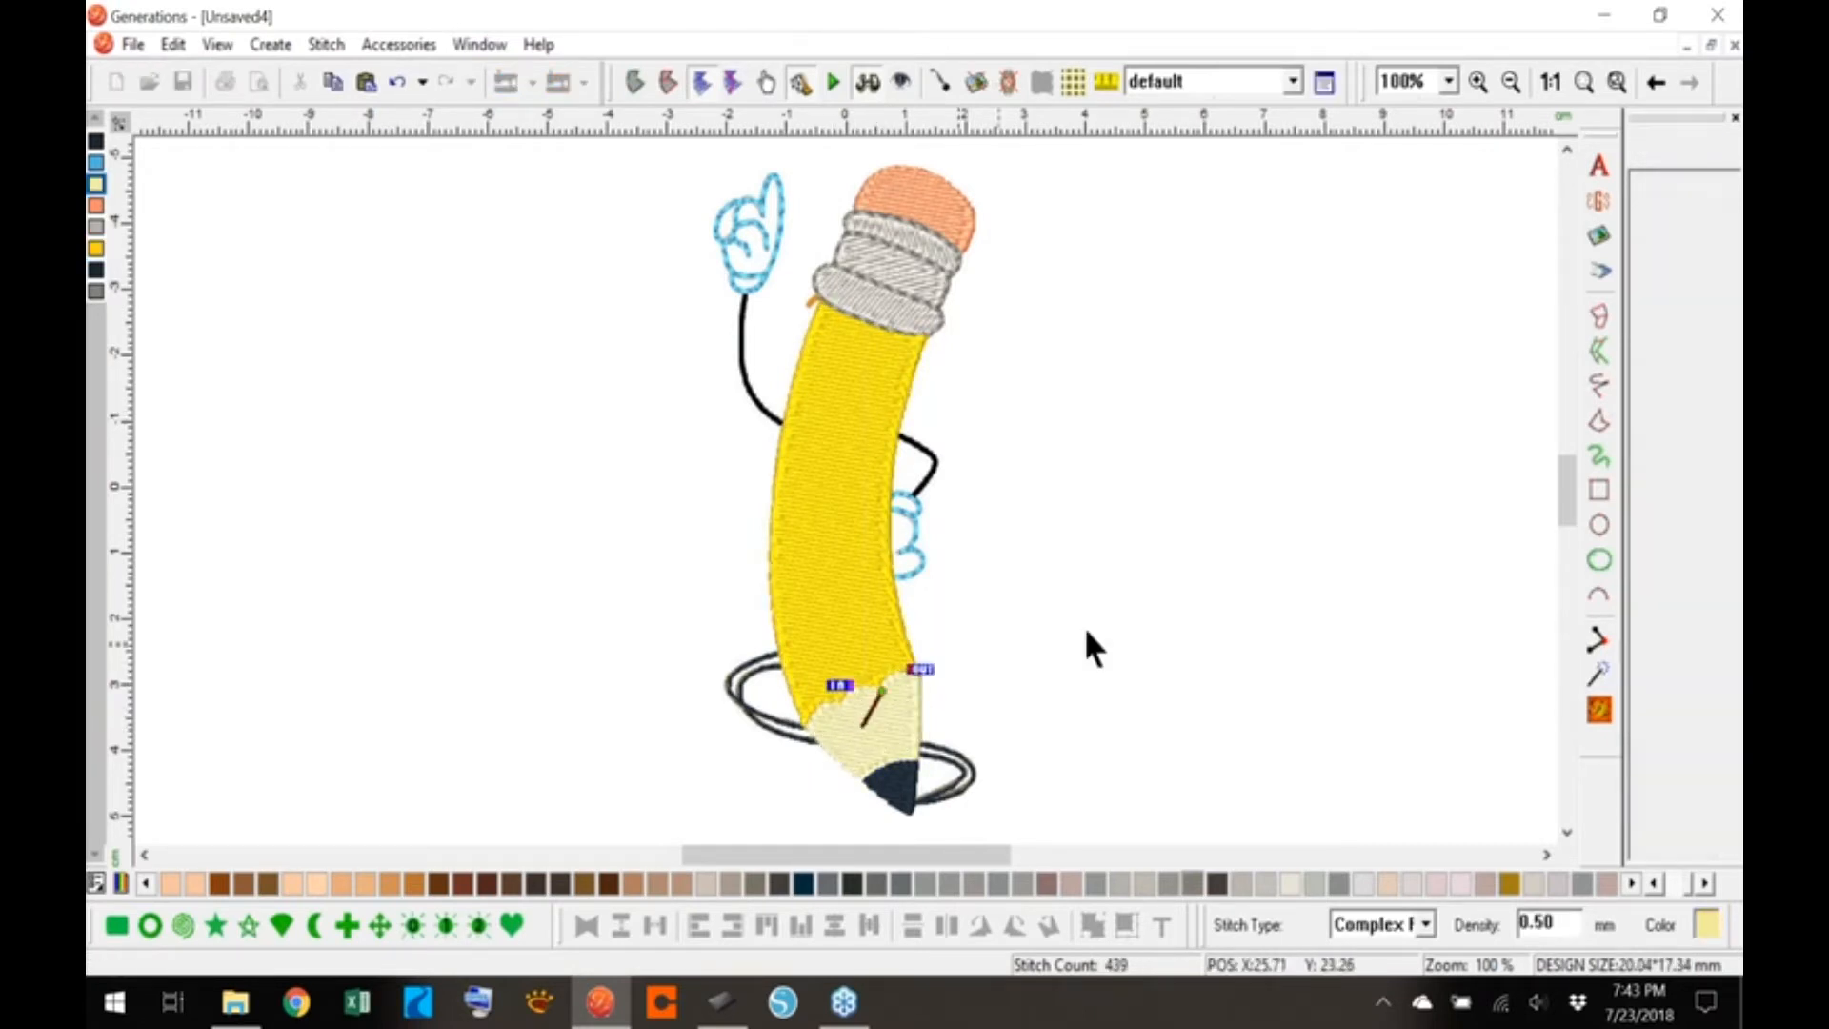
left_click(1593, 710)
left_click(1290, 747)
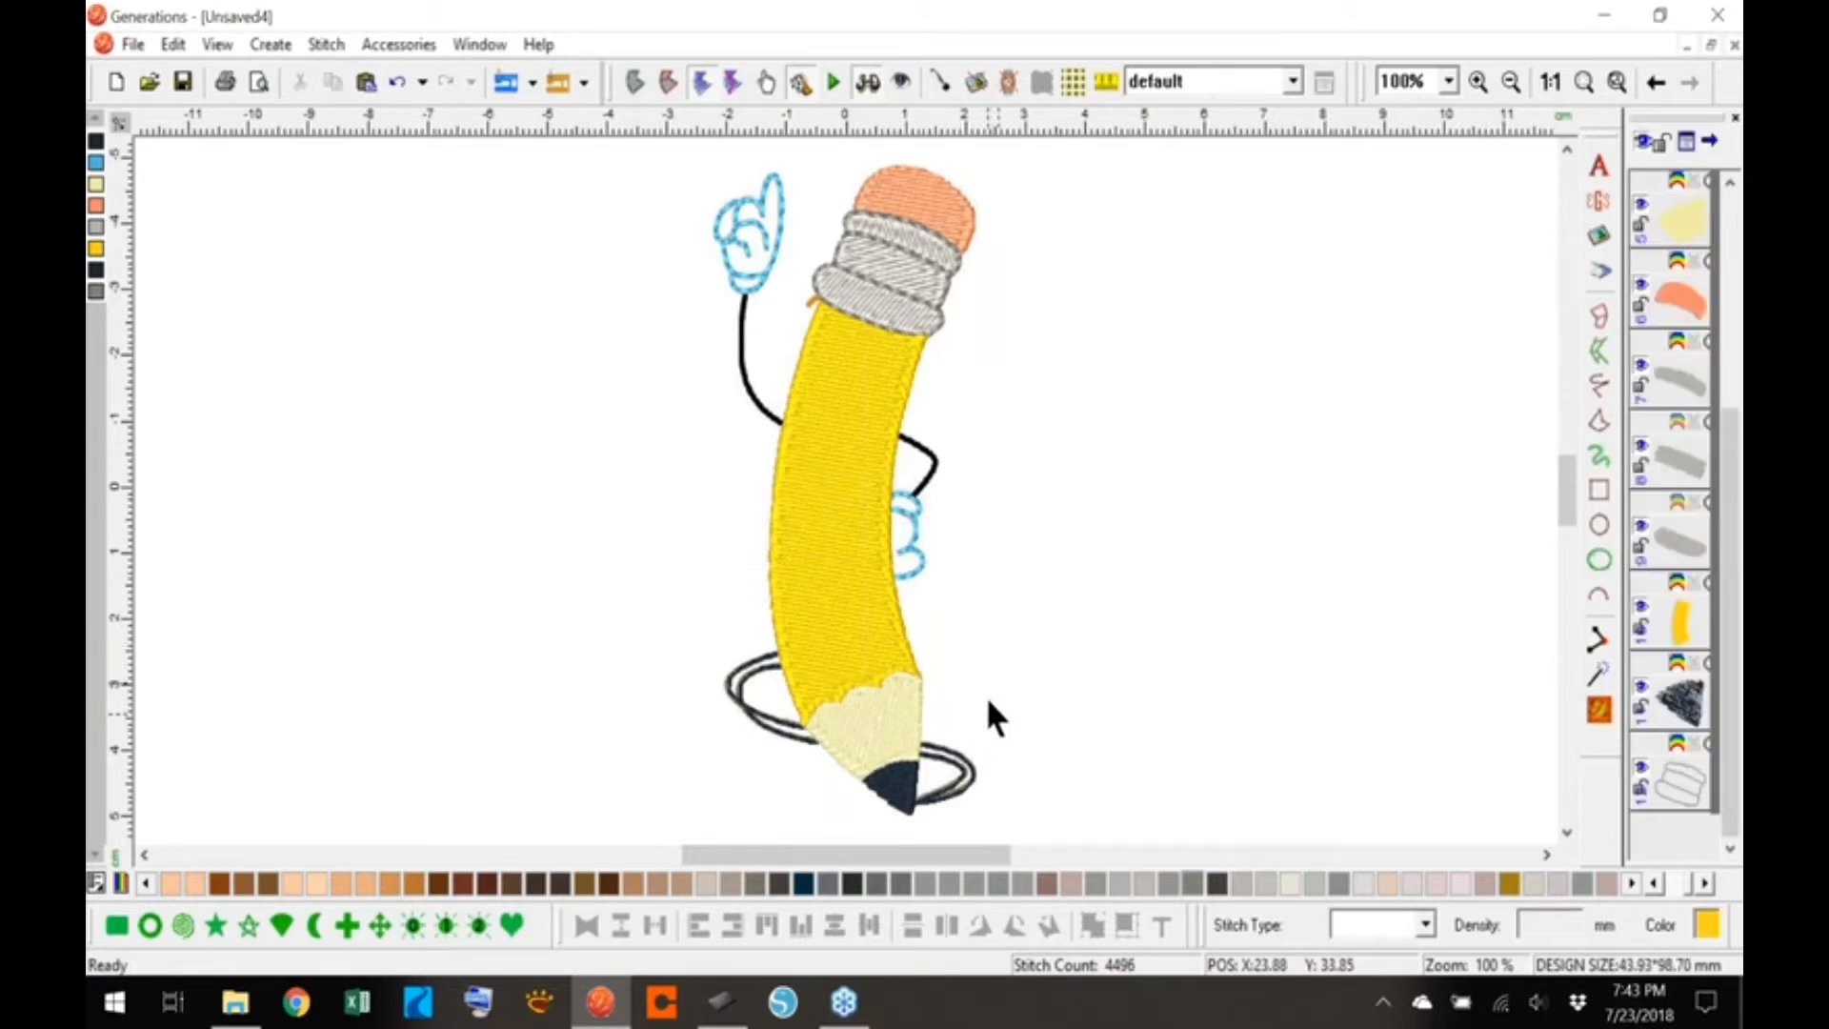
- Create a Triple Run outline from the outside border of the yellow pencil body
left_click(865, 81)
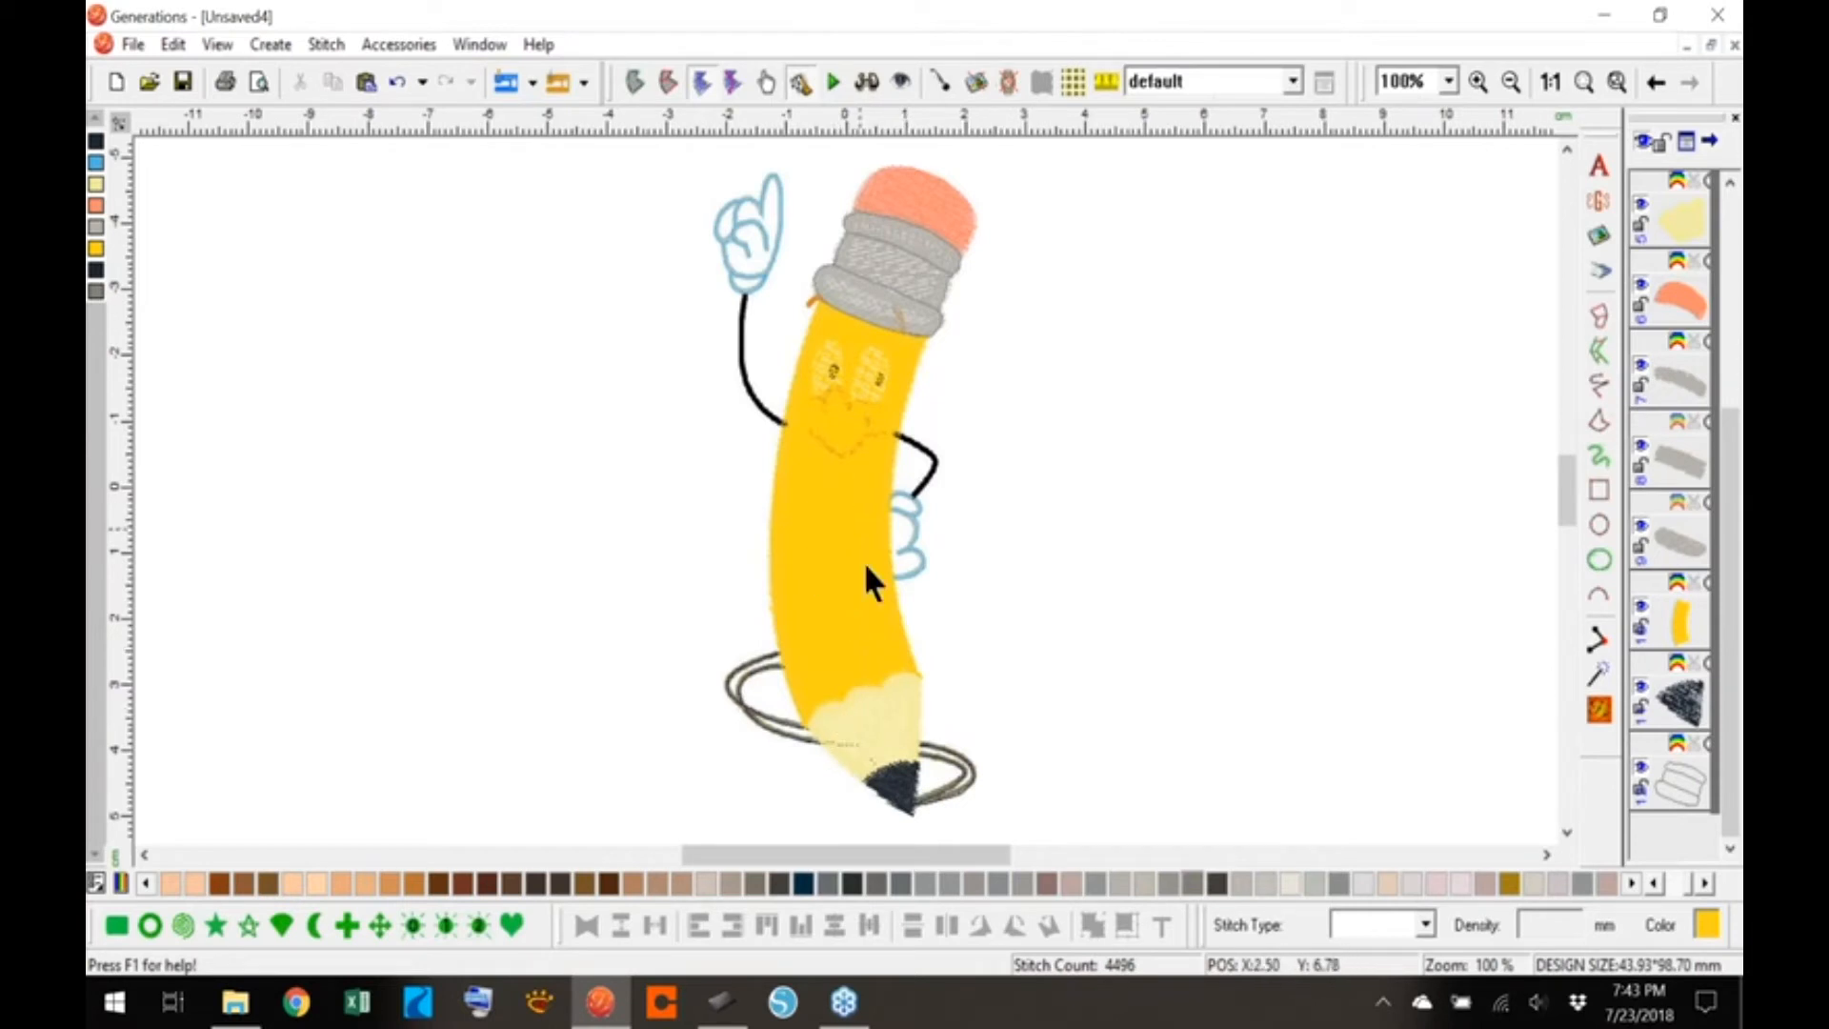
left_click(861, 80)
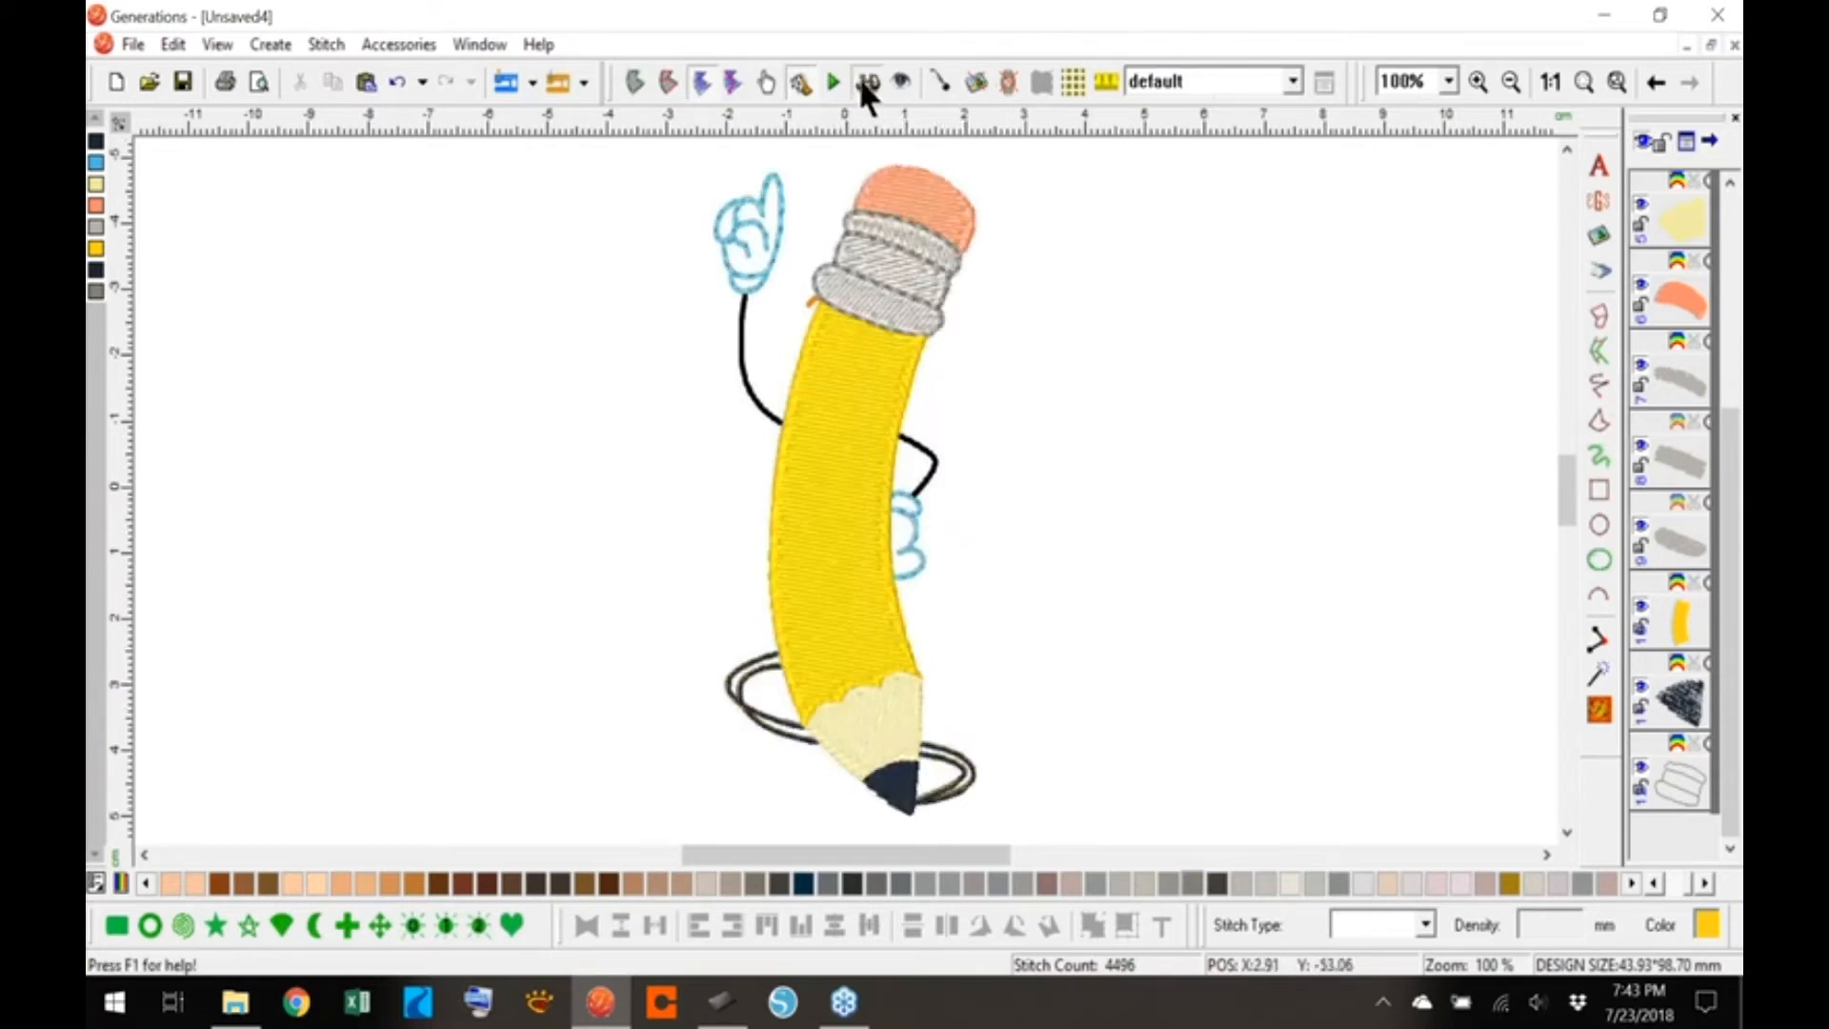
left_click(843, 538)
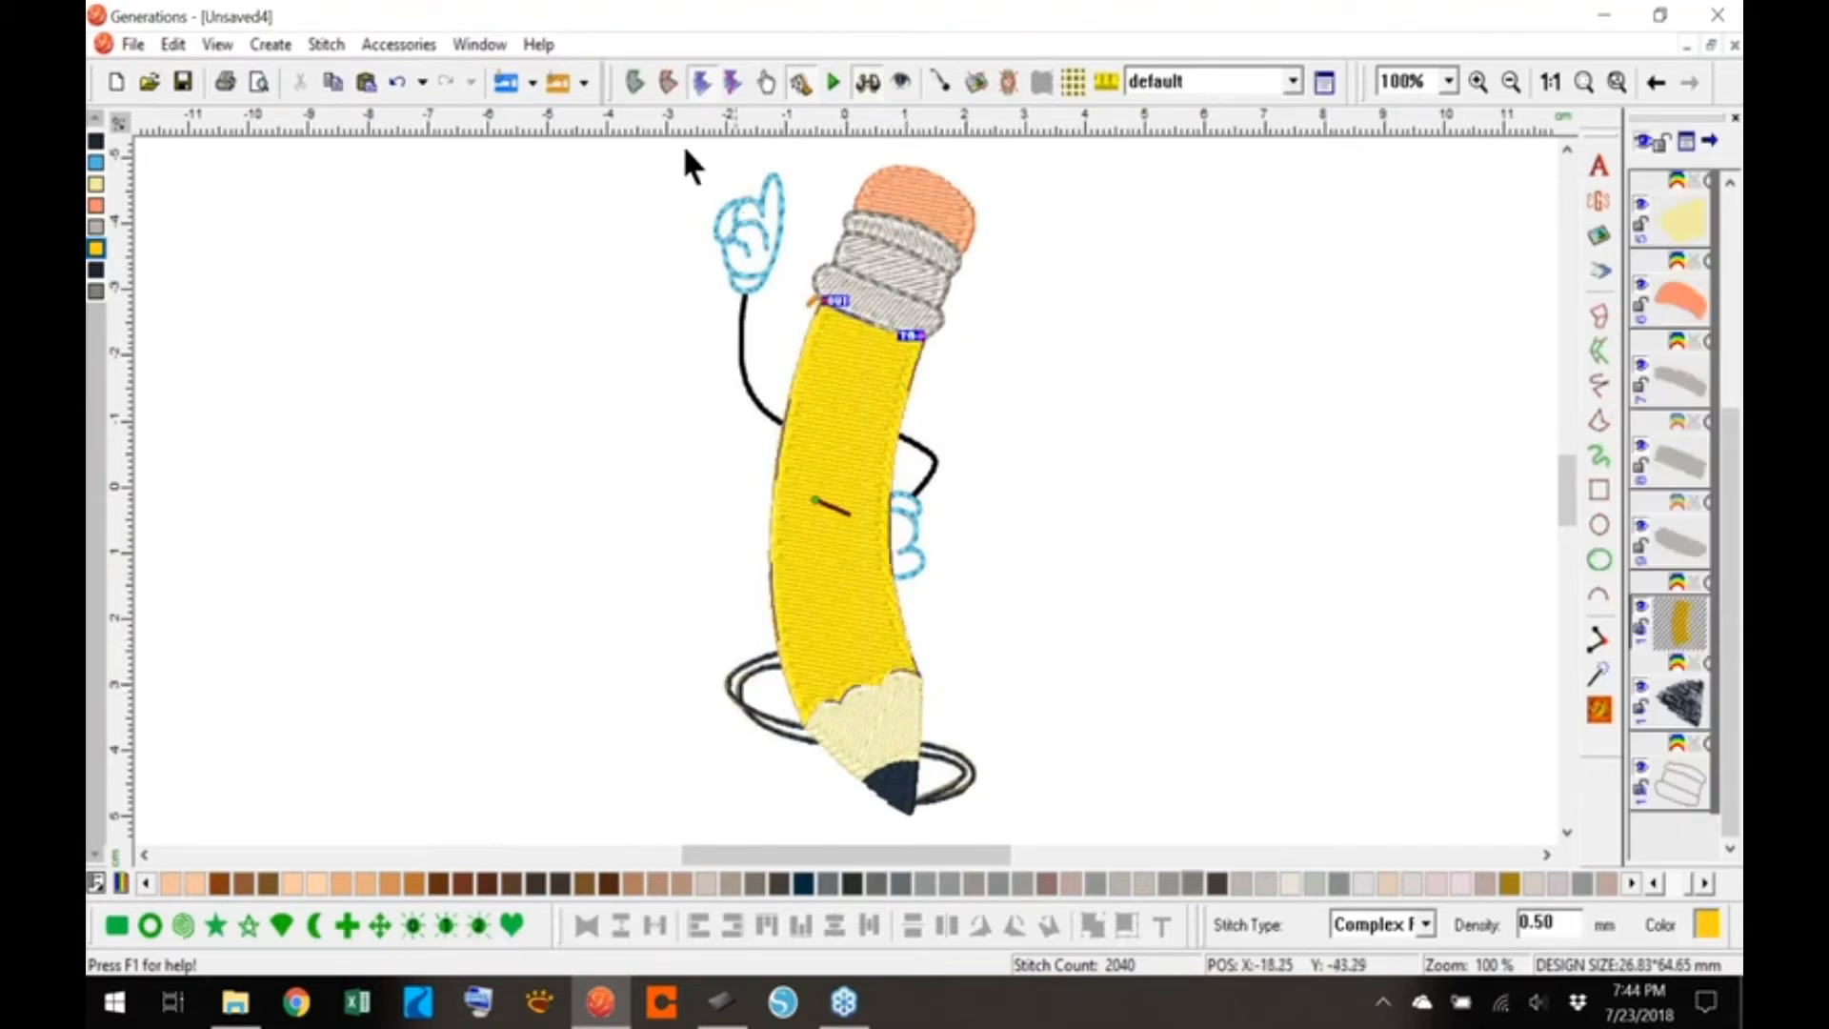
left_click(633, 81)
right_click(840, 579)
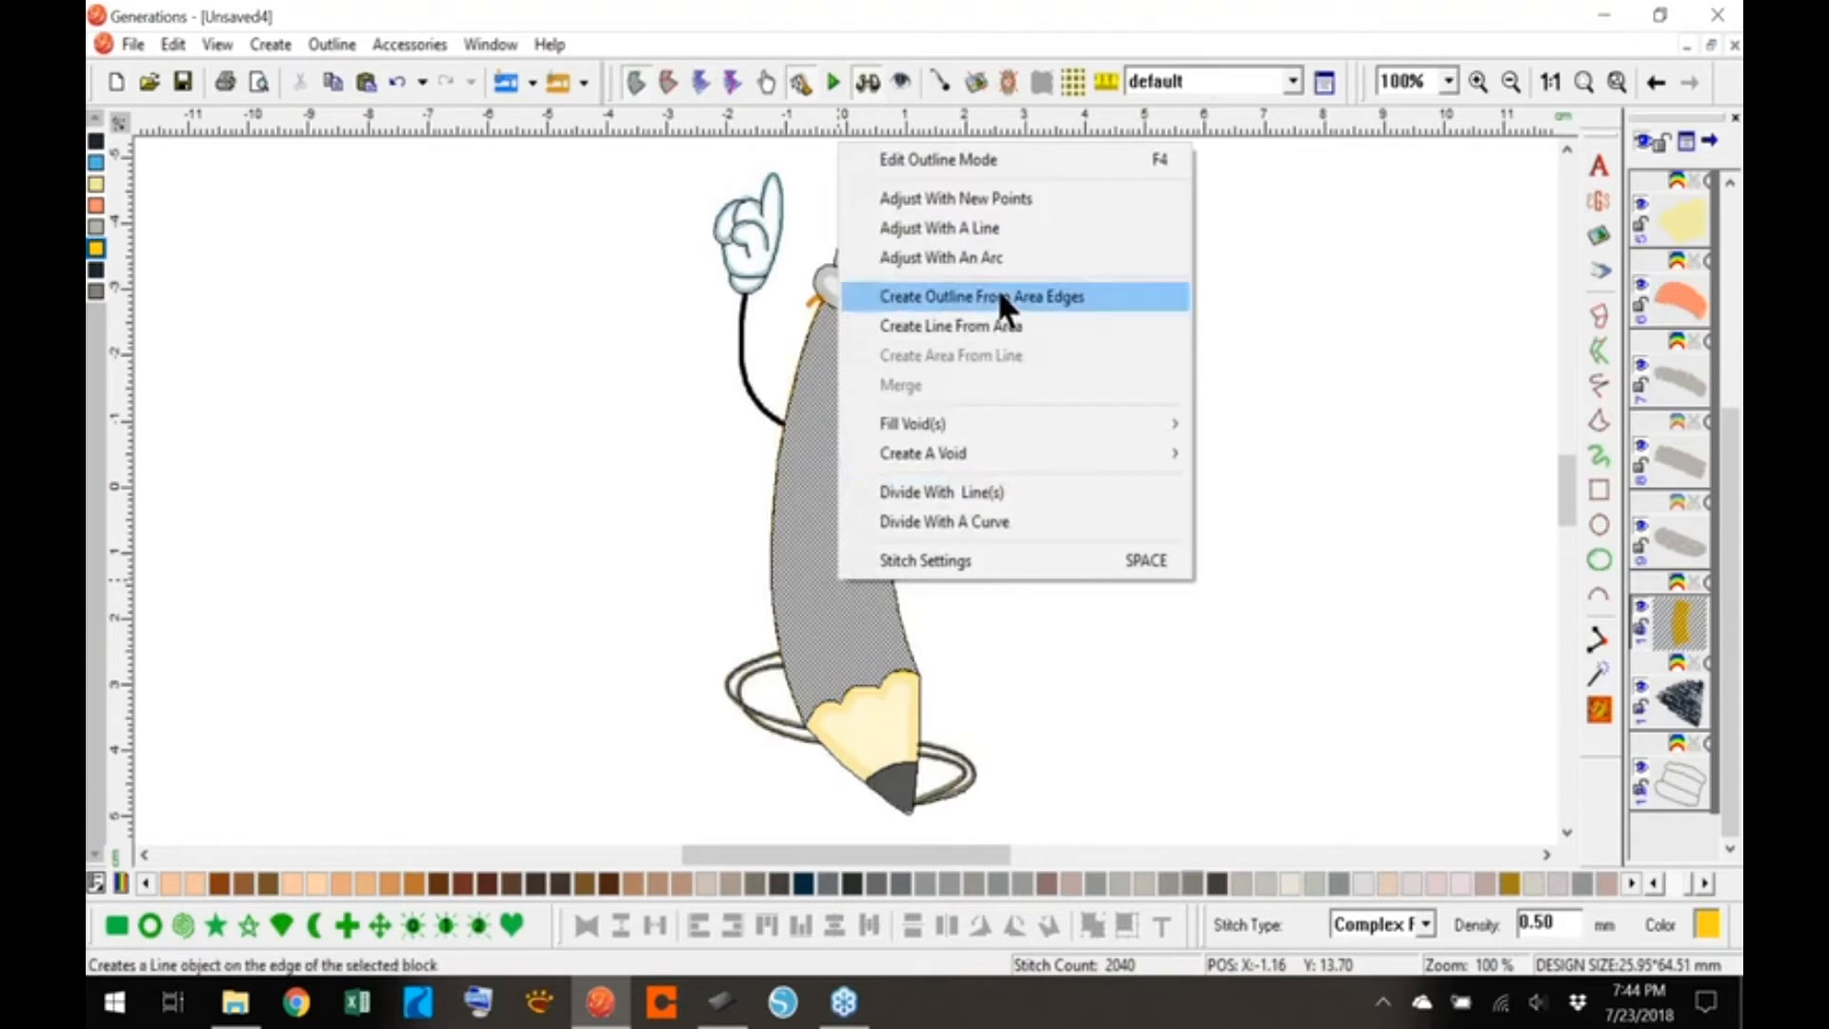
left_click(996, 290)
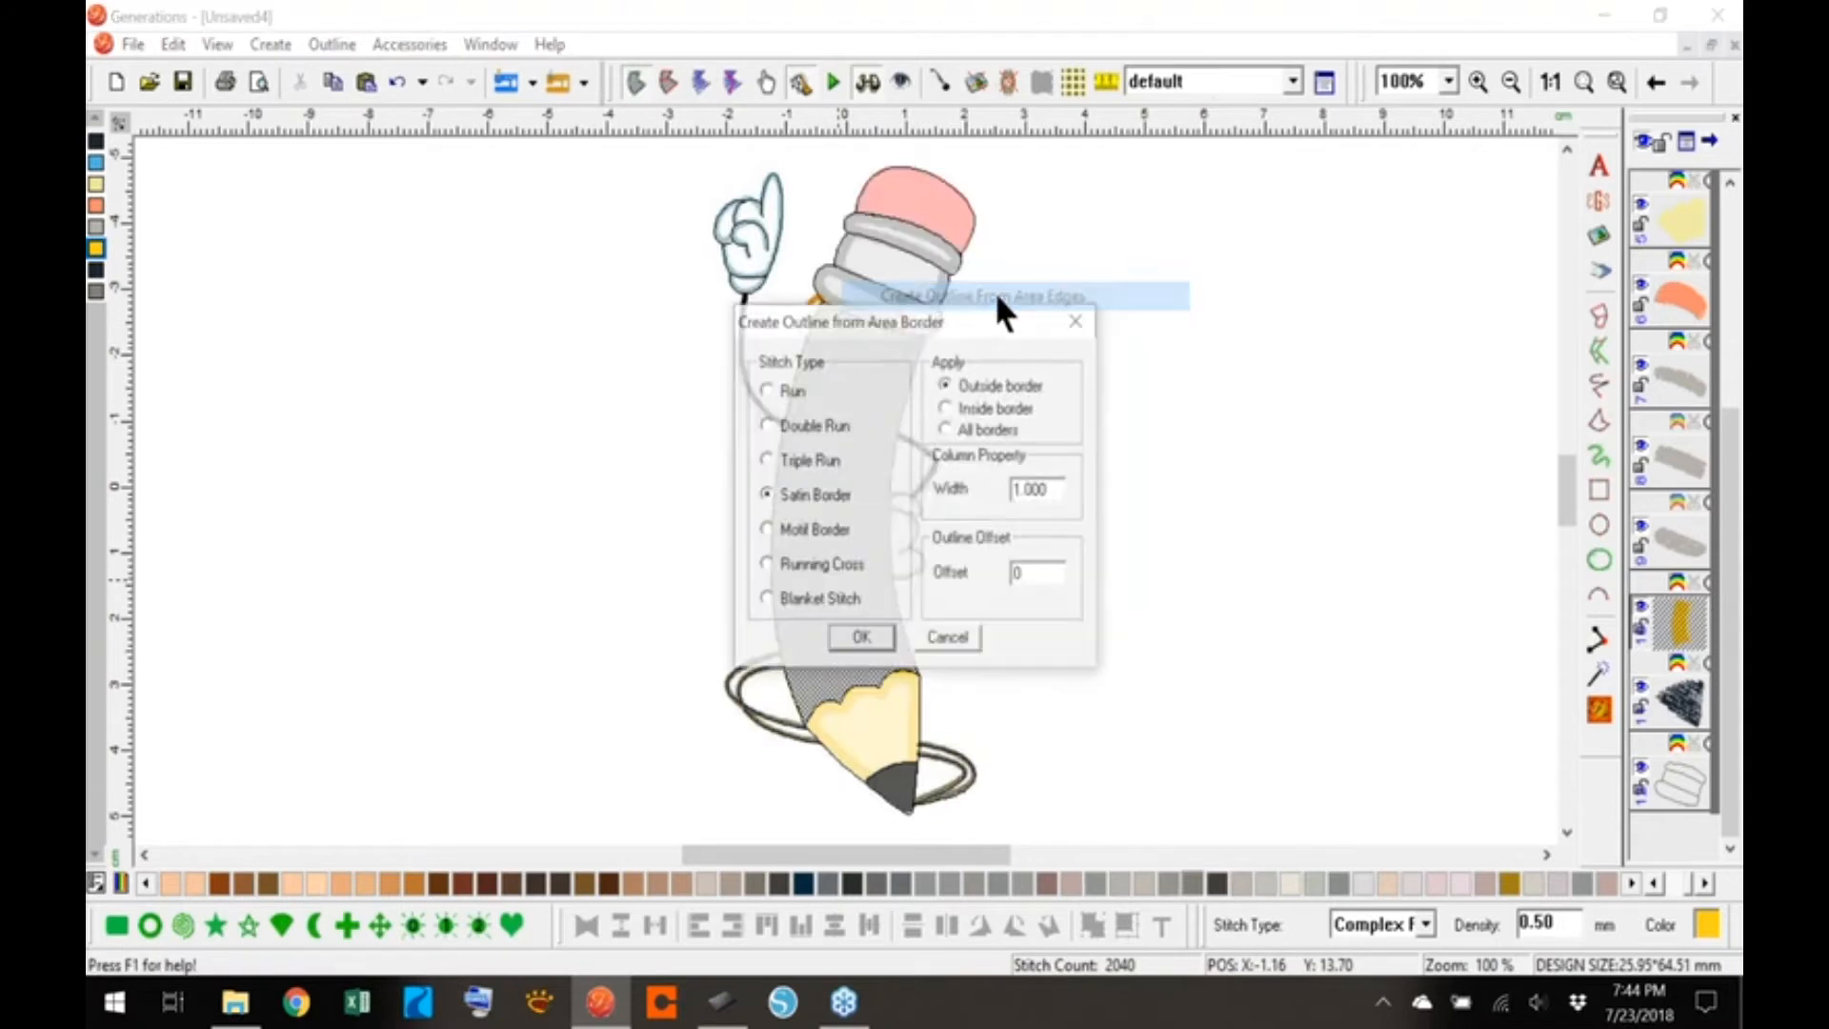
left_click(860, 641)
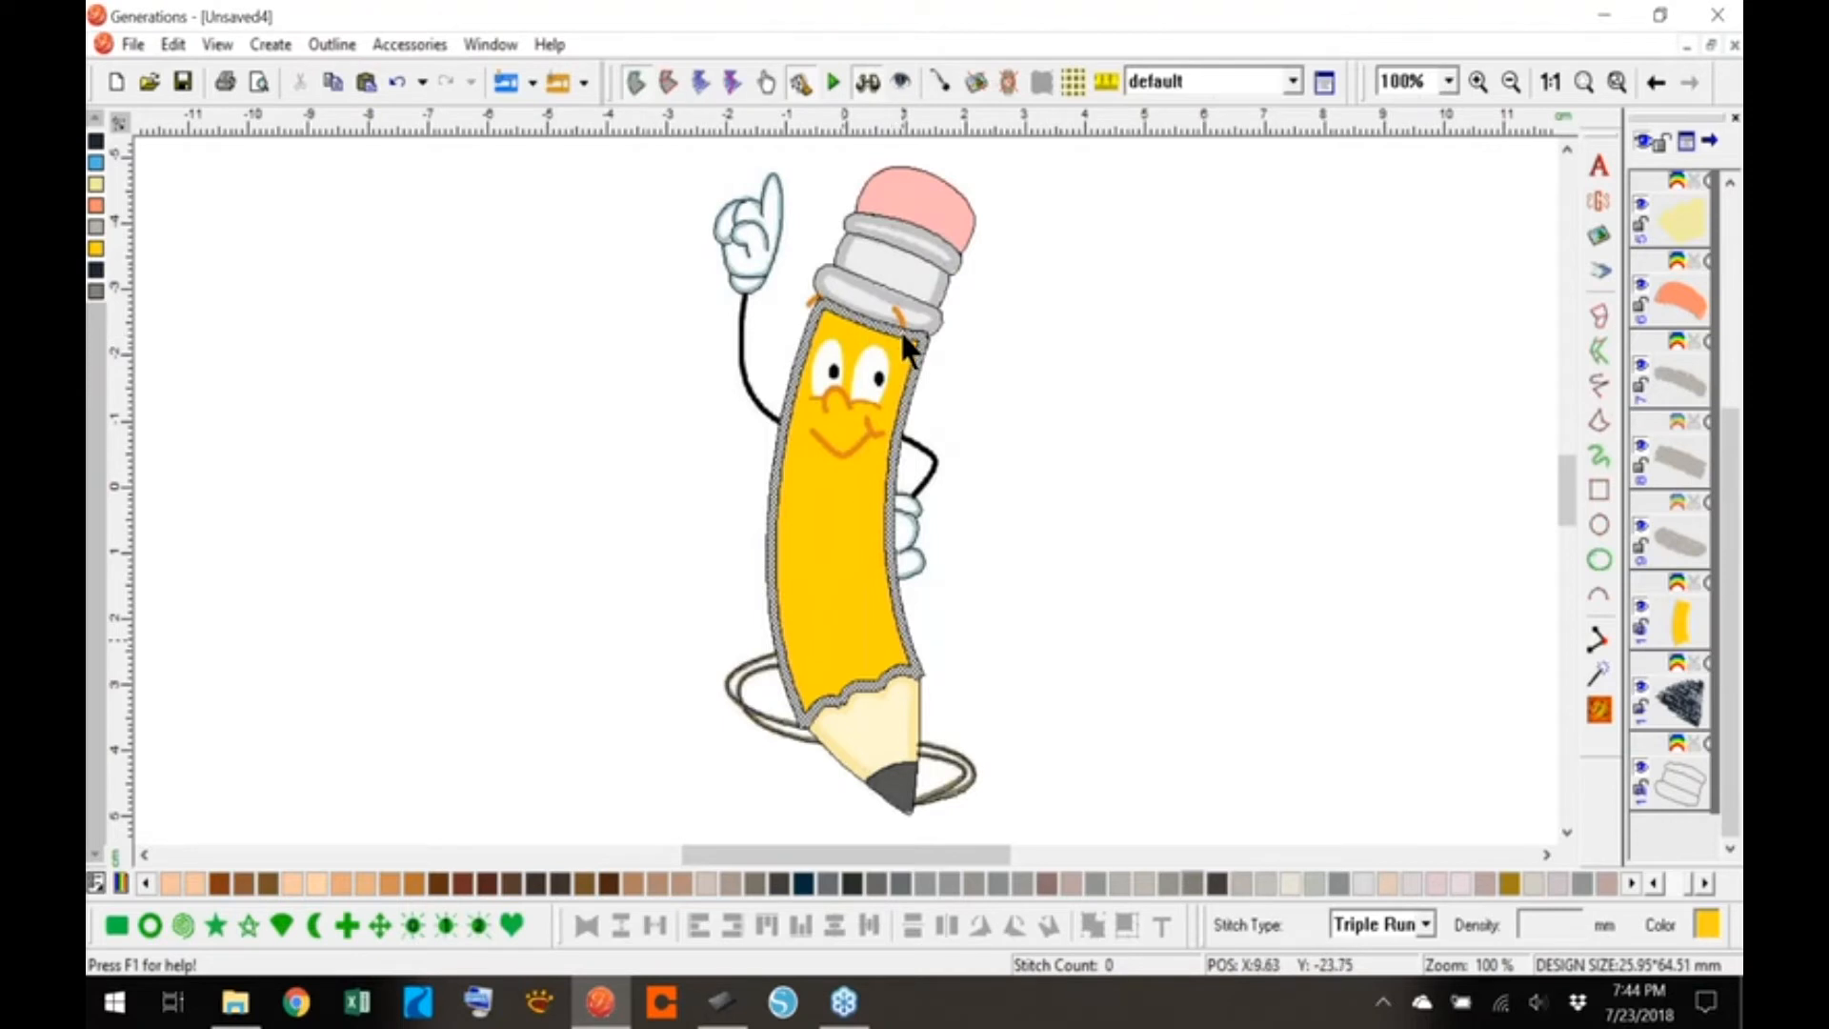
- Divide the yellow body's outline with lines, remove its upper edge along the metal band, and generate its stitches
right_click(921, 364)
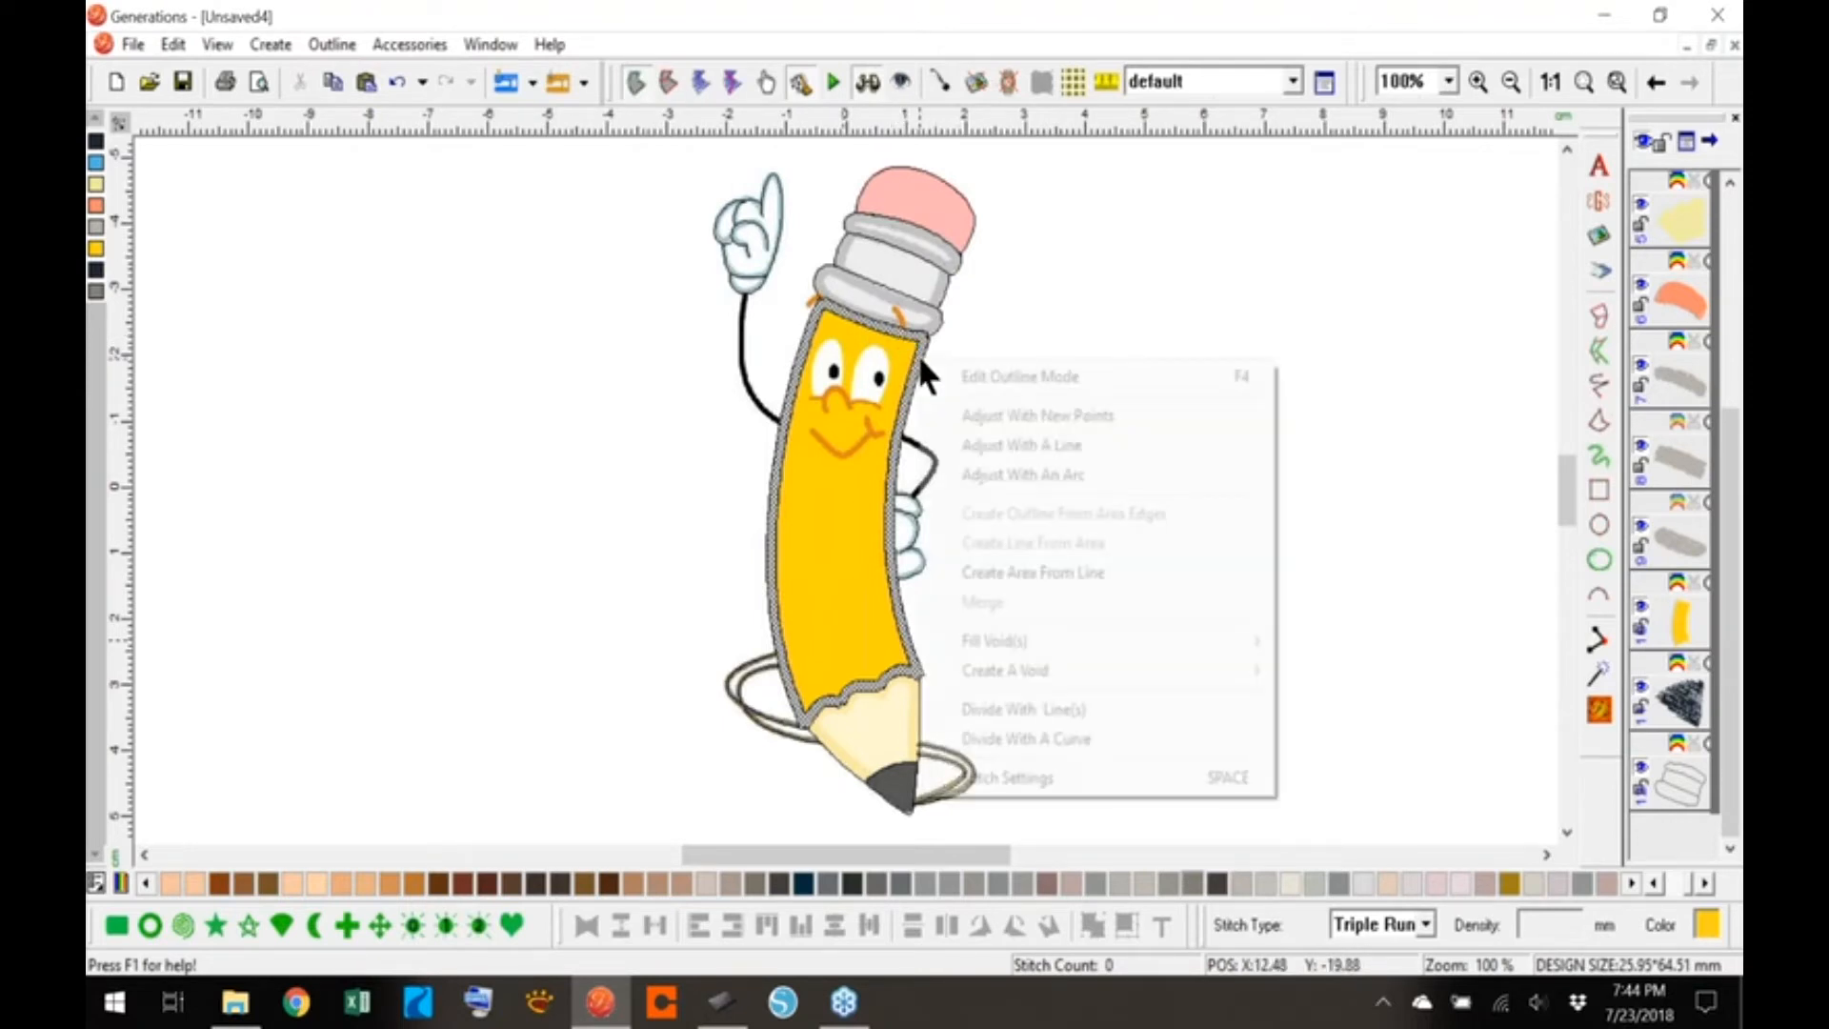
left_click(1038, 709)
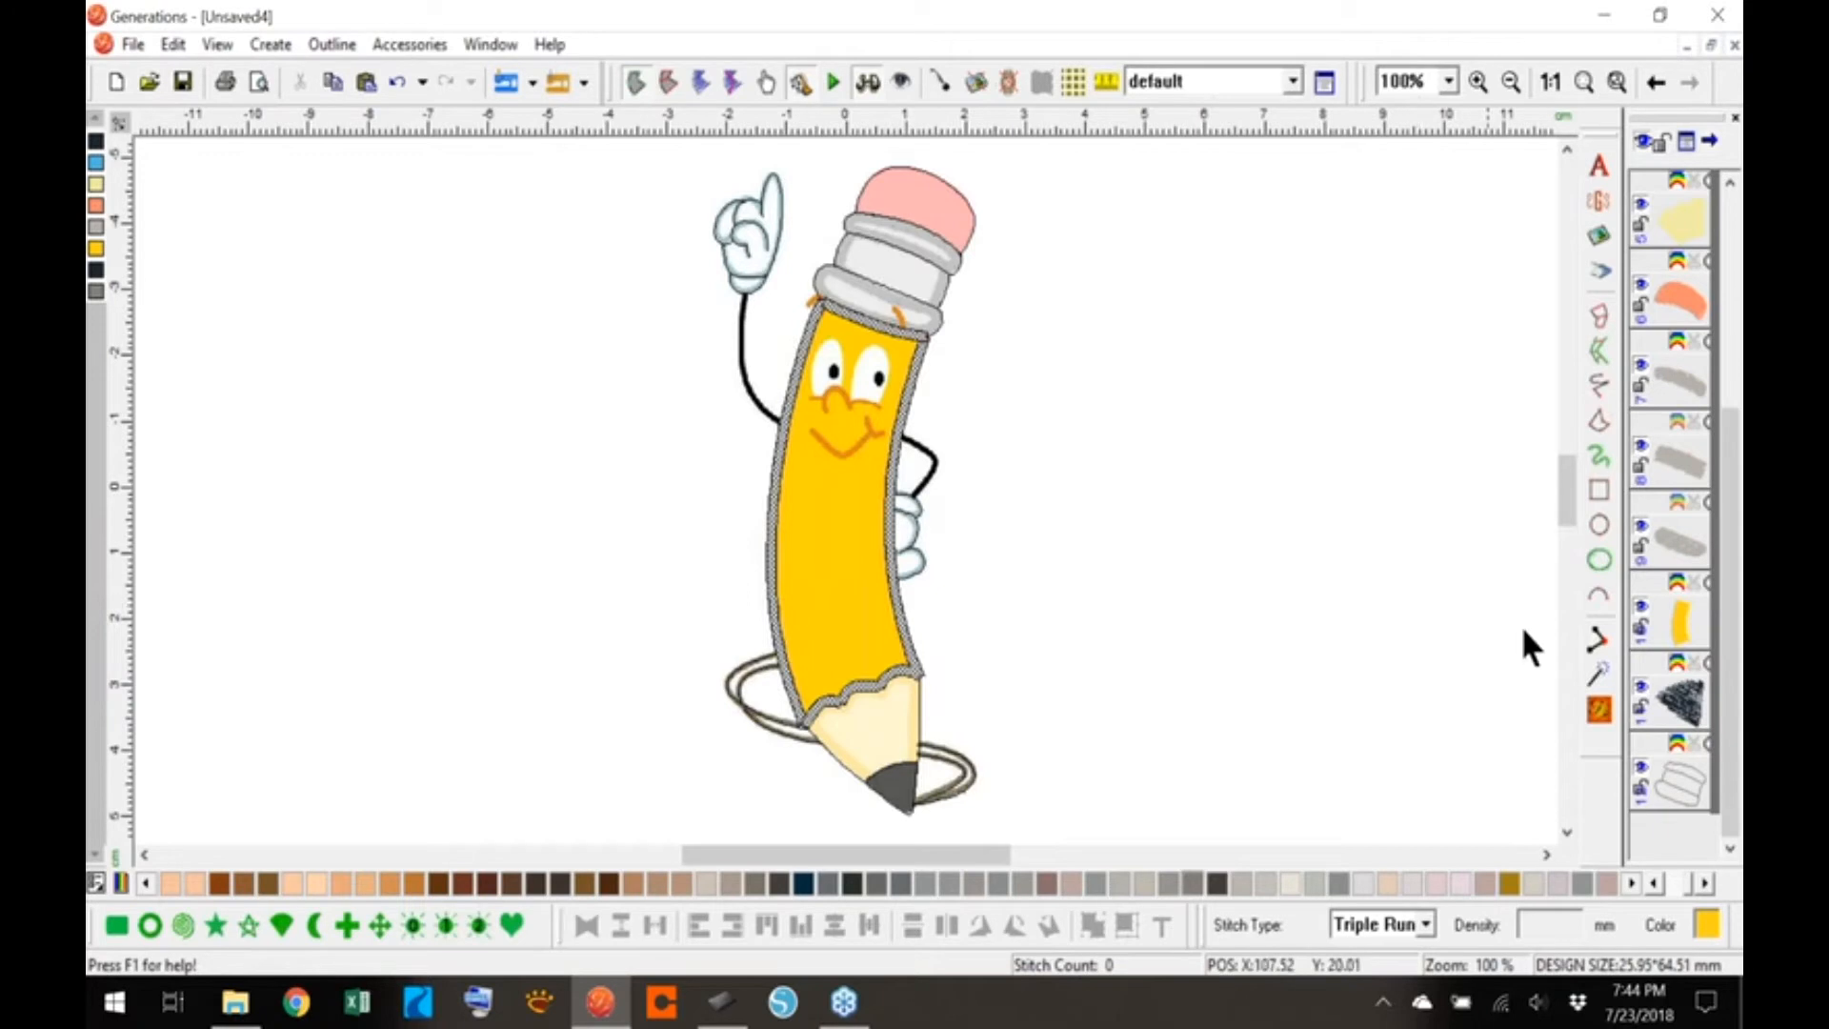
left_click(1598, 711)
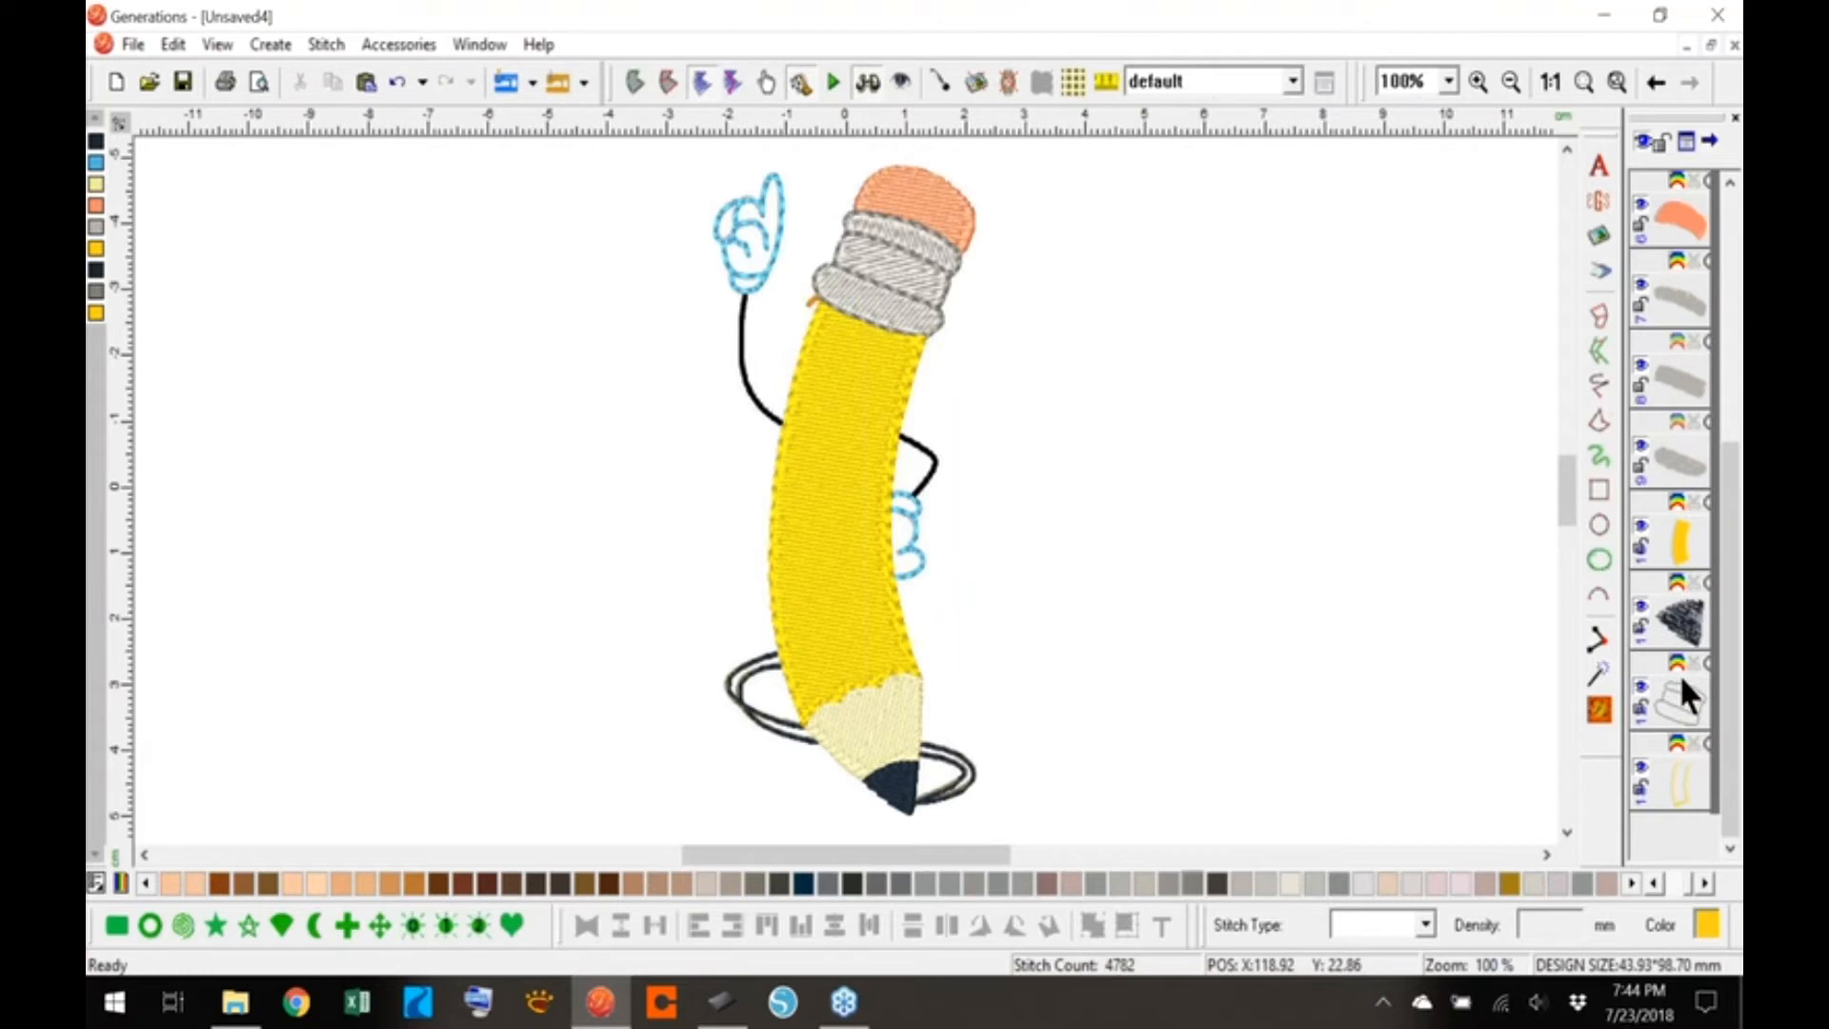
- Select the pencil body's Triple Run outline and look through the thread palette for an orange or yellow shade
left_click(1677, 784)
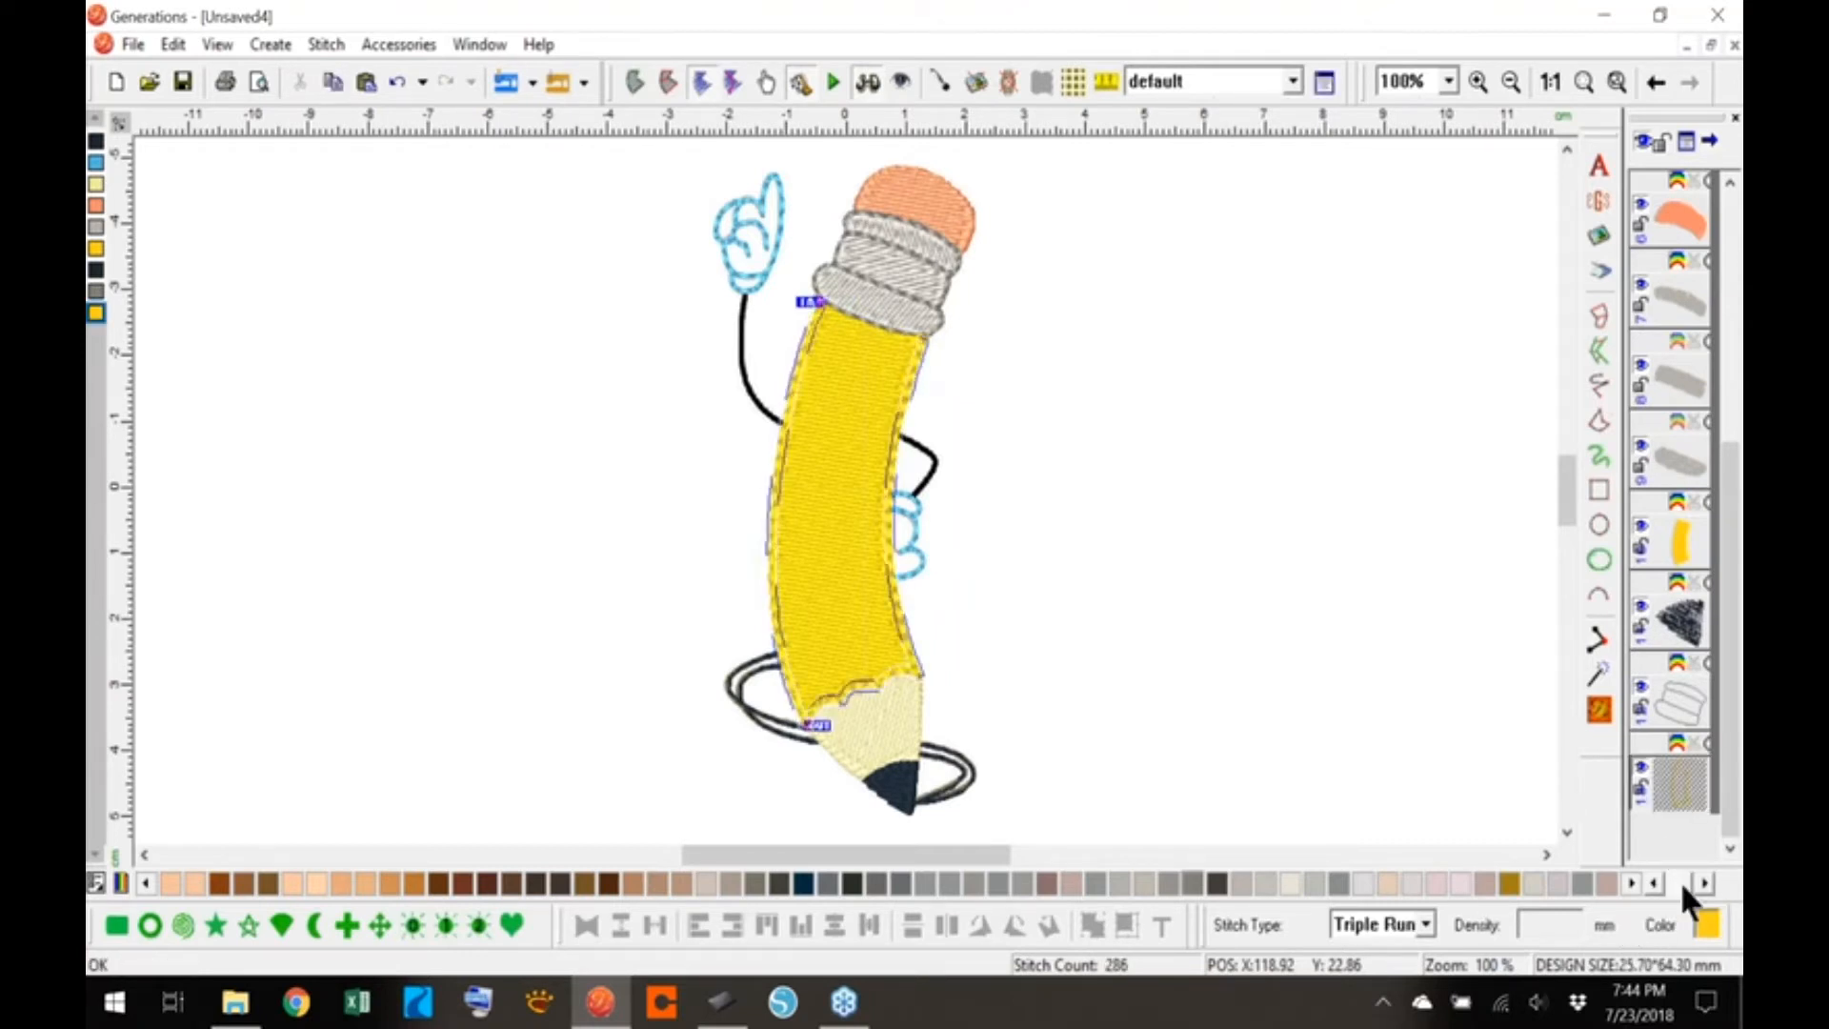
left_click(1652, 884)
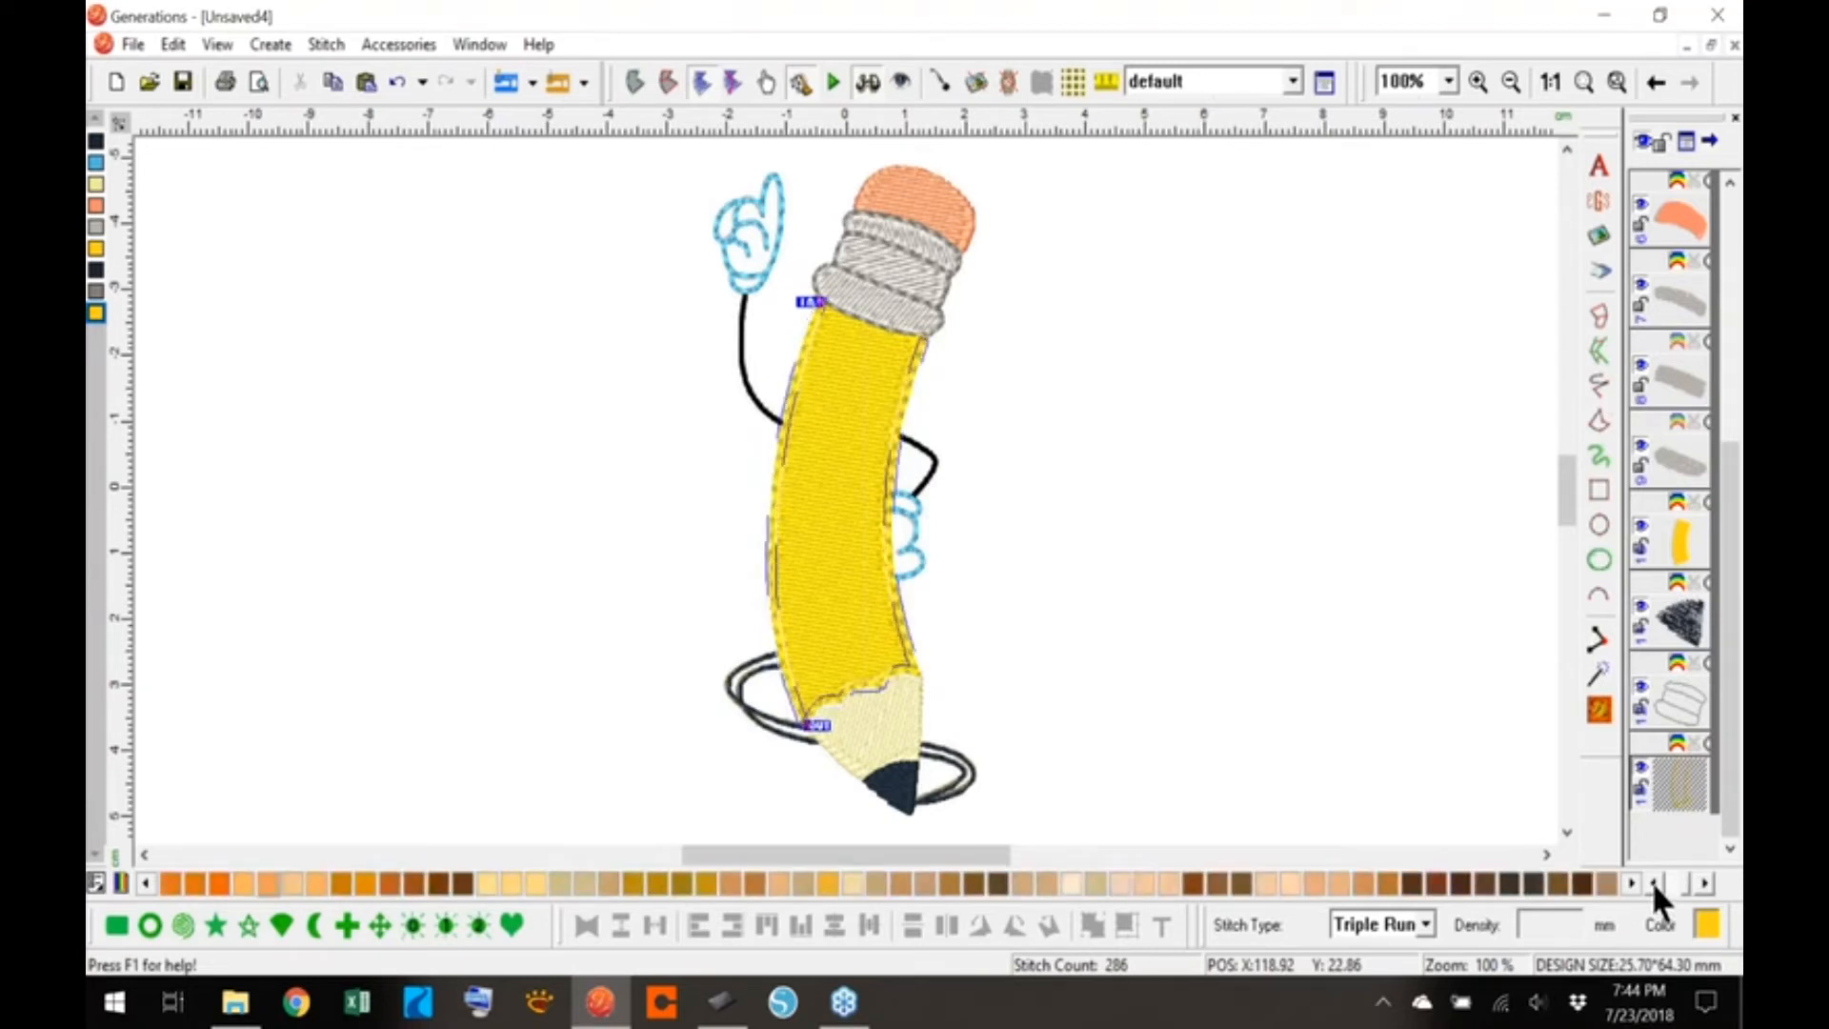
left_click(1652, 884)
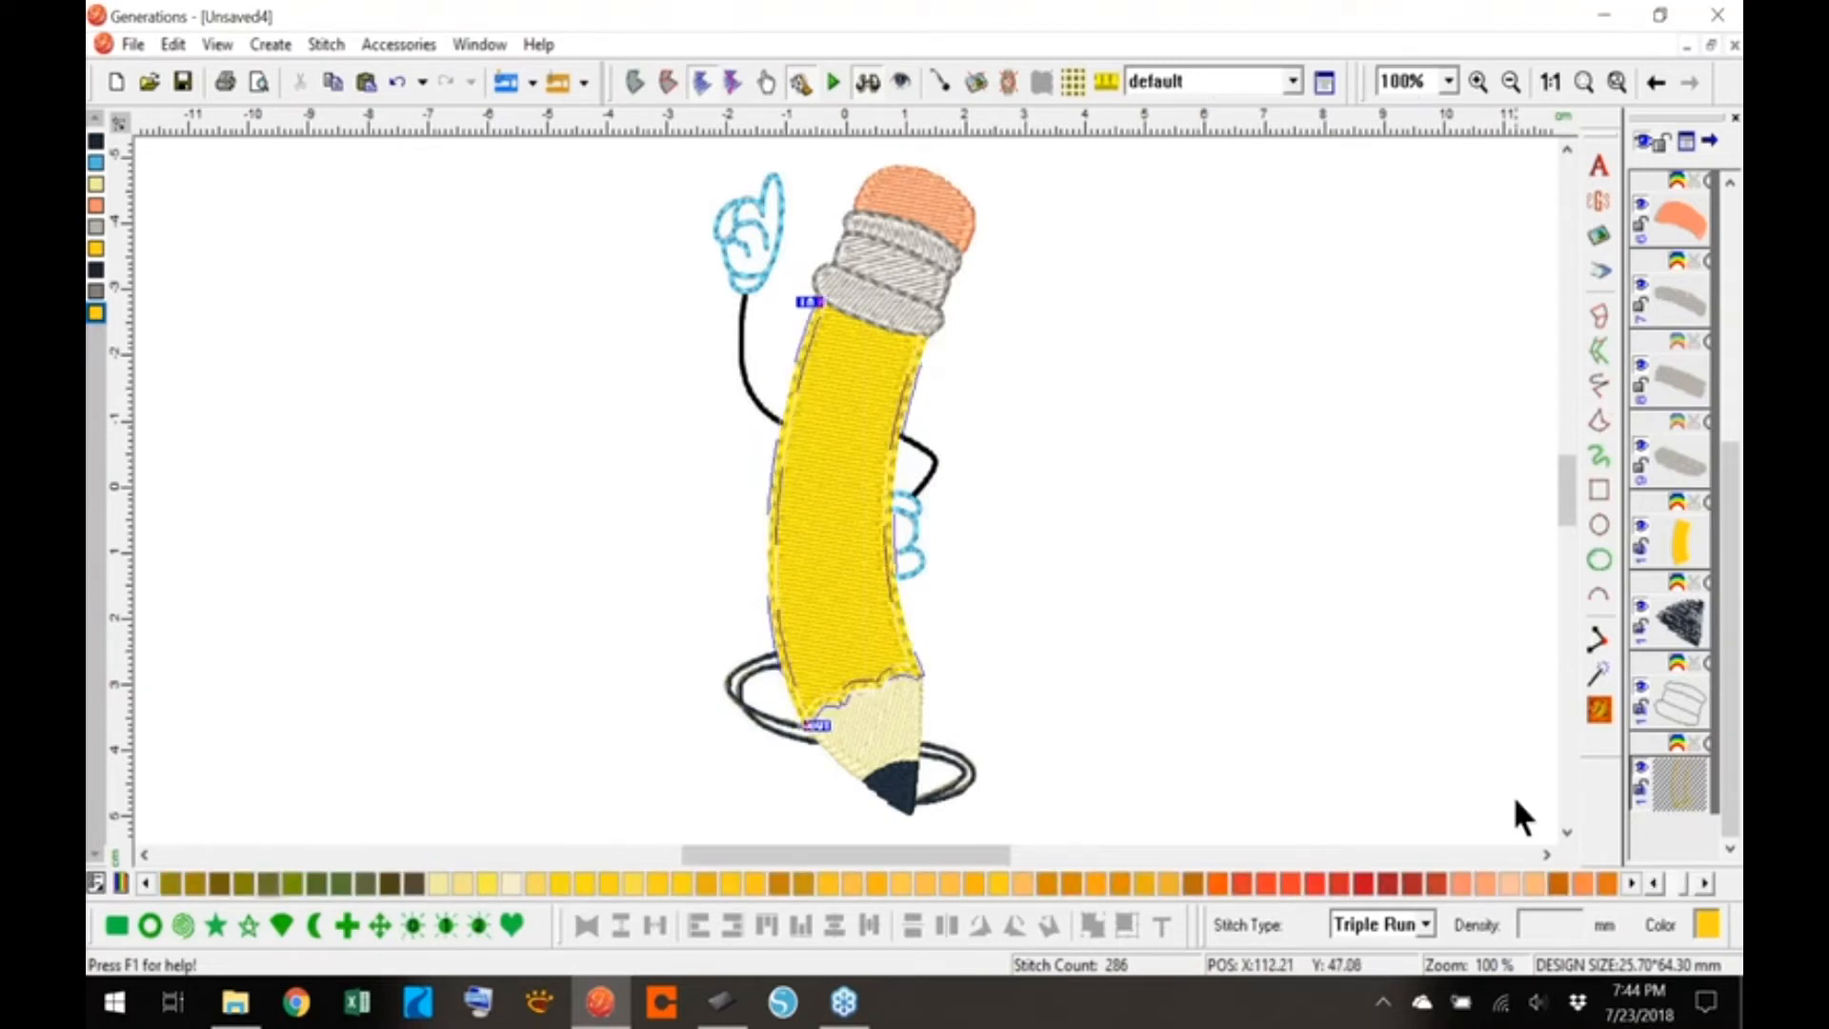
- Recolor the pencil body's outline dark orange and adjust its two upper end points to meet the grey ferrule, regenerating the stitches
left_click(775, 882)
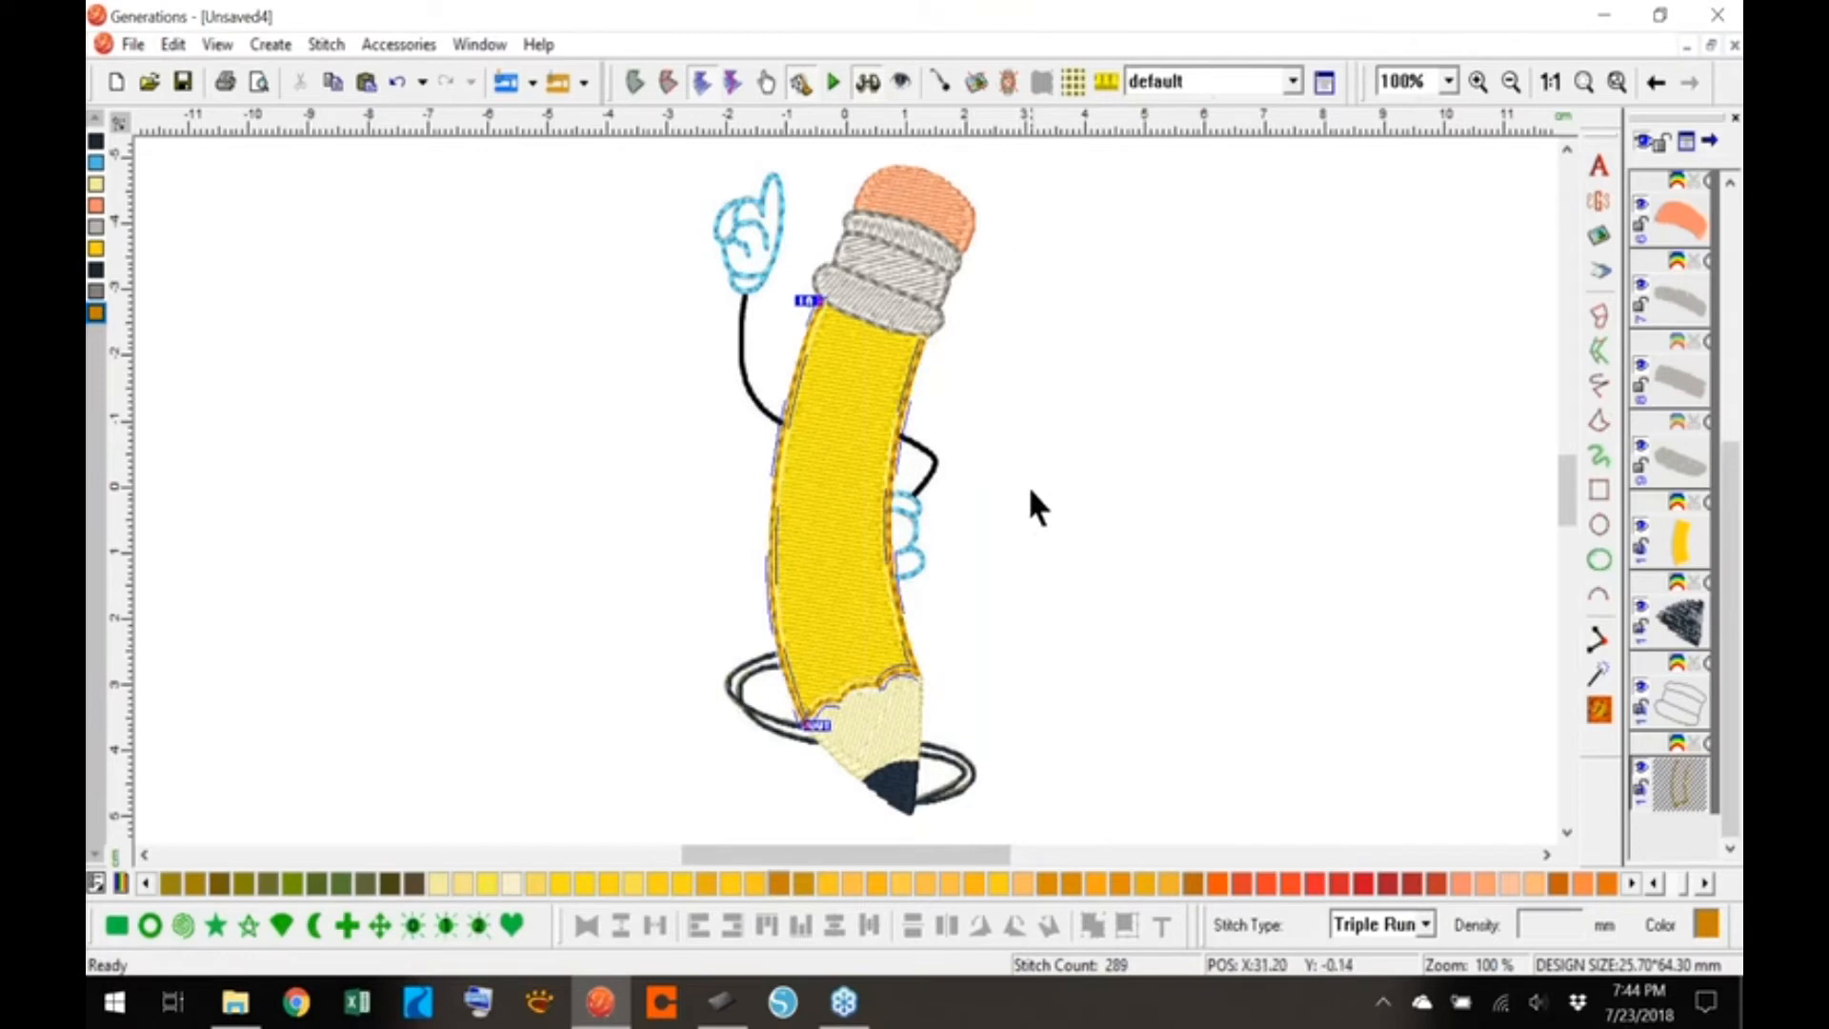
left_click(1447, 80)
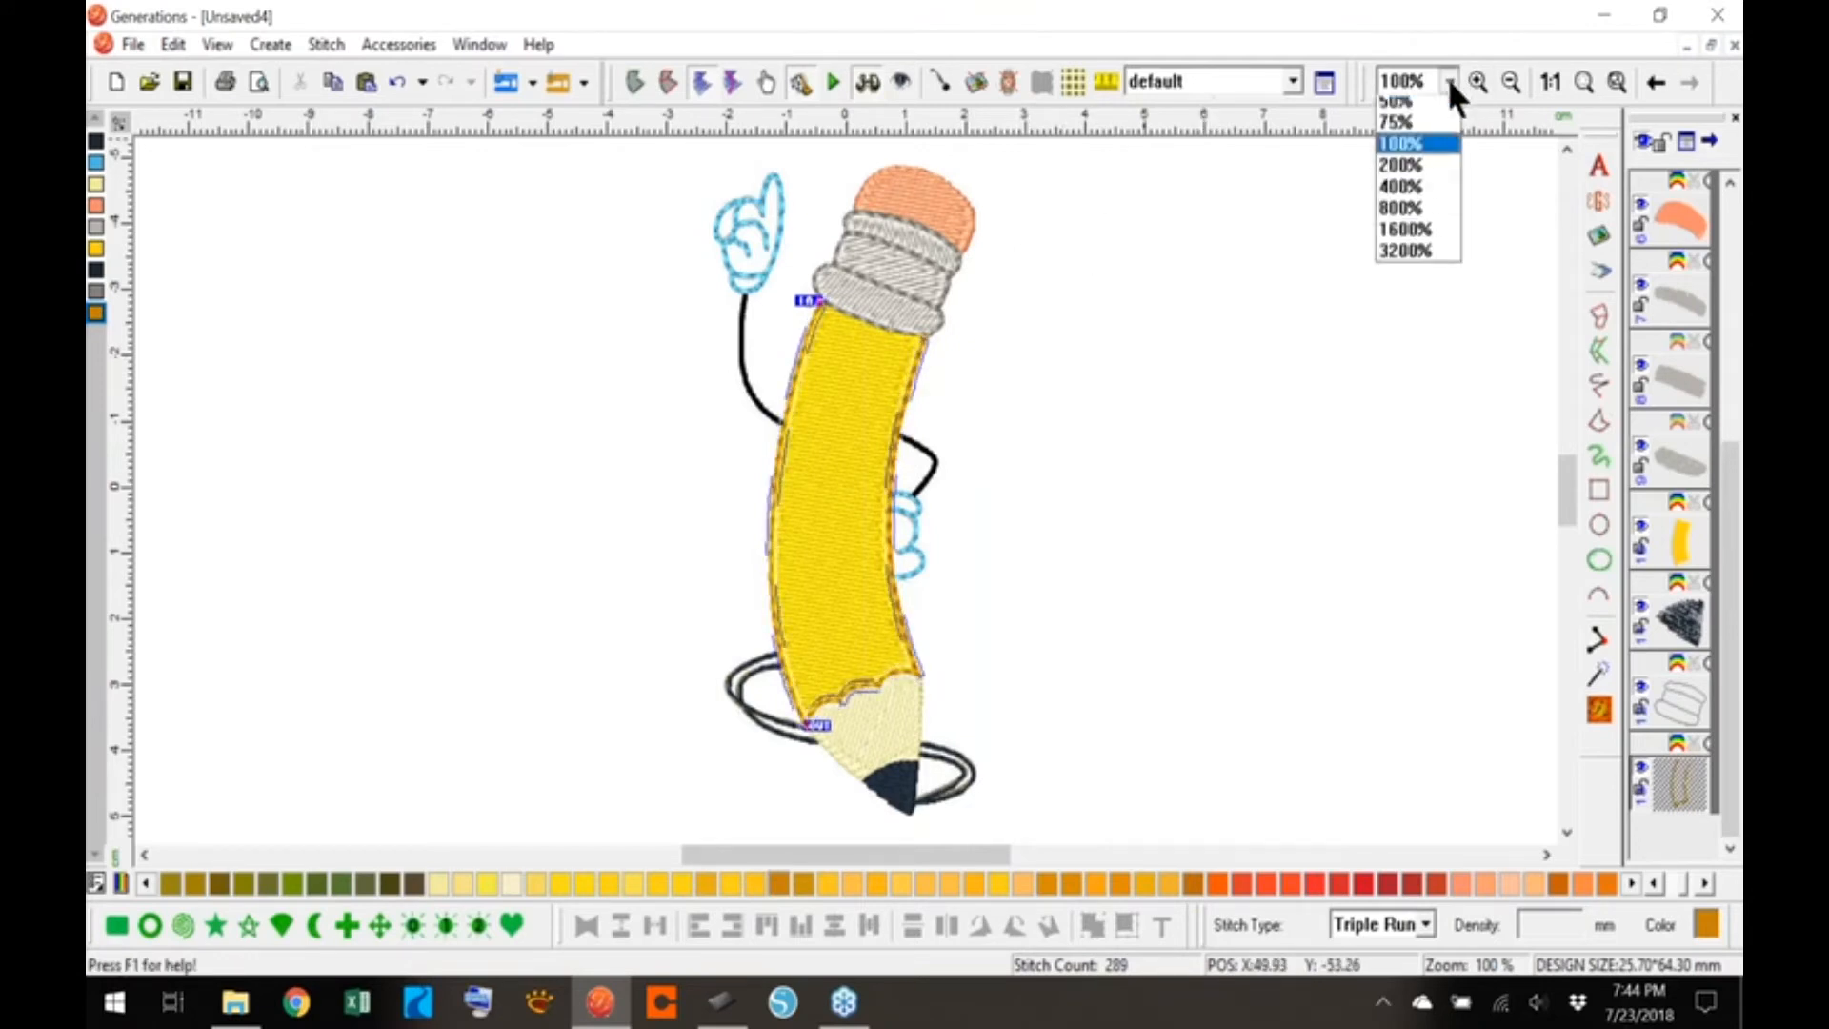
left_click(1400, 216)
scroll(1569, 484, "up", 3)
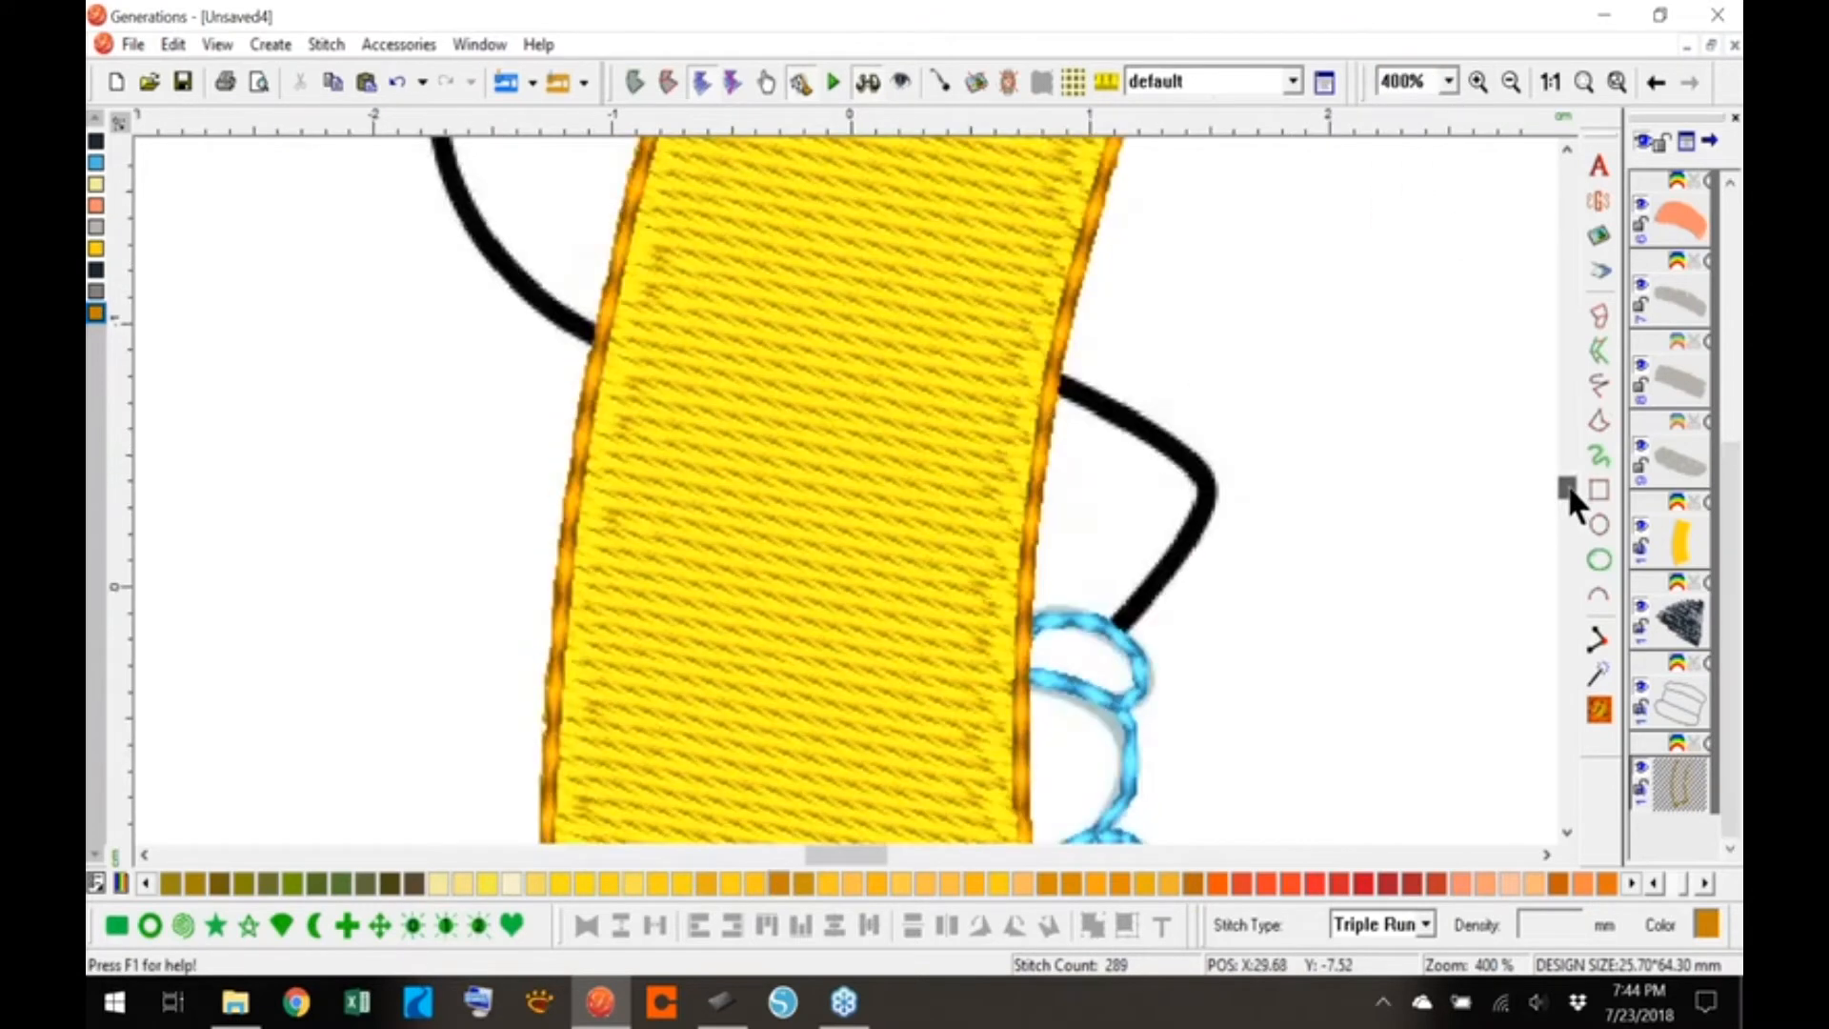
left_click(668, 82)
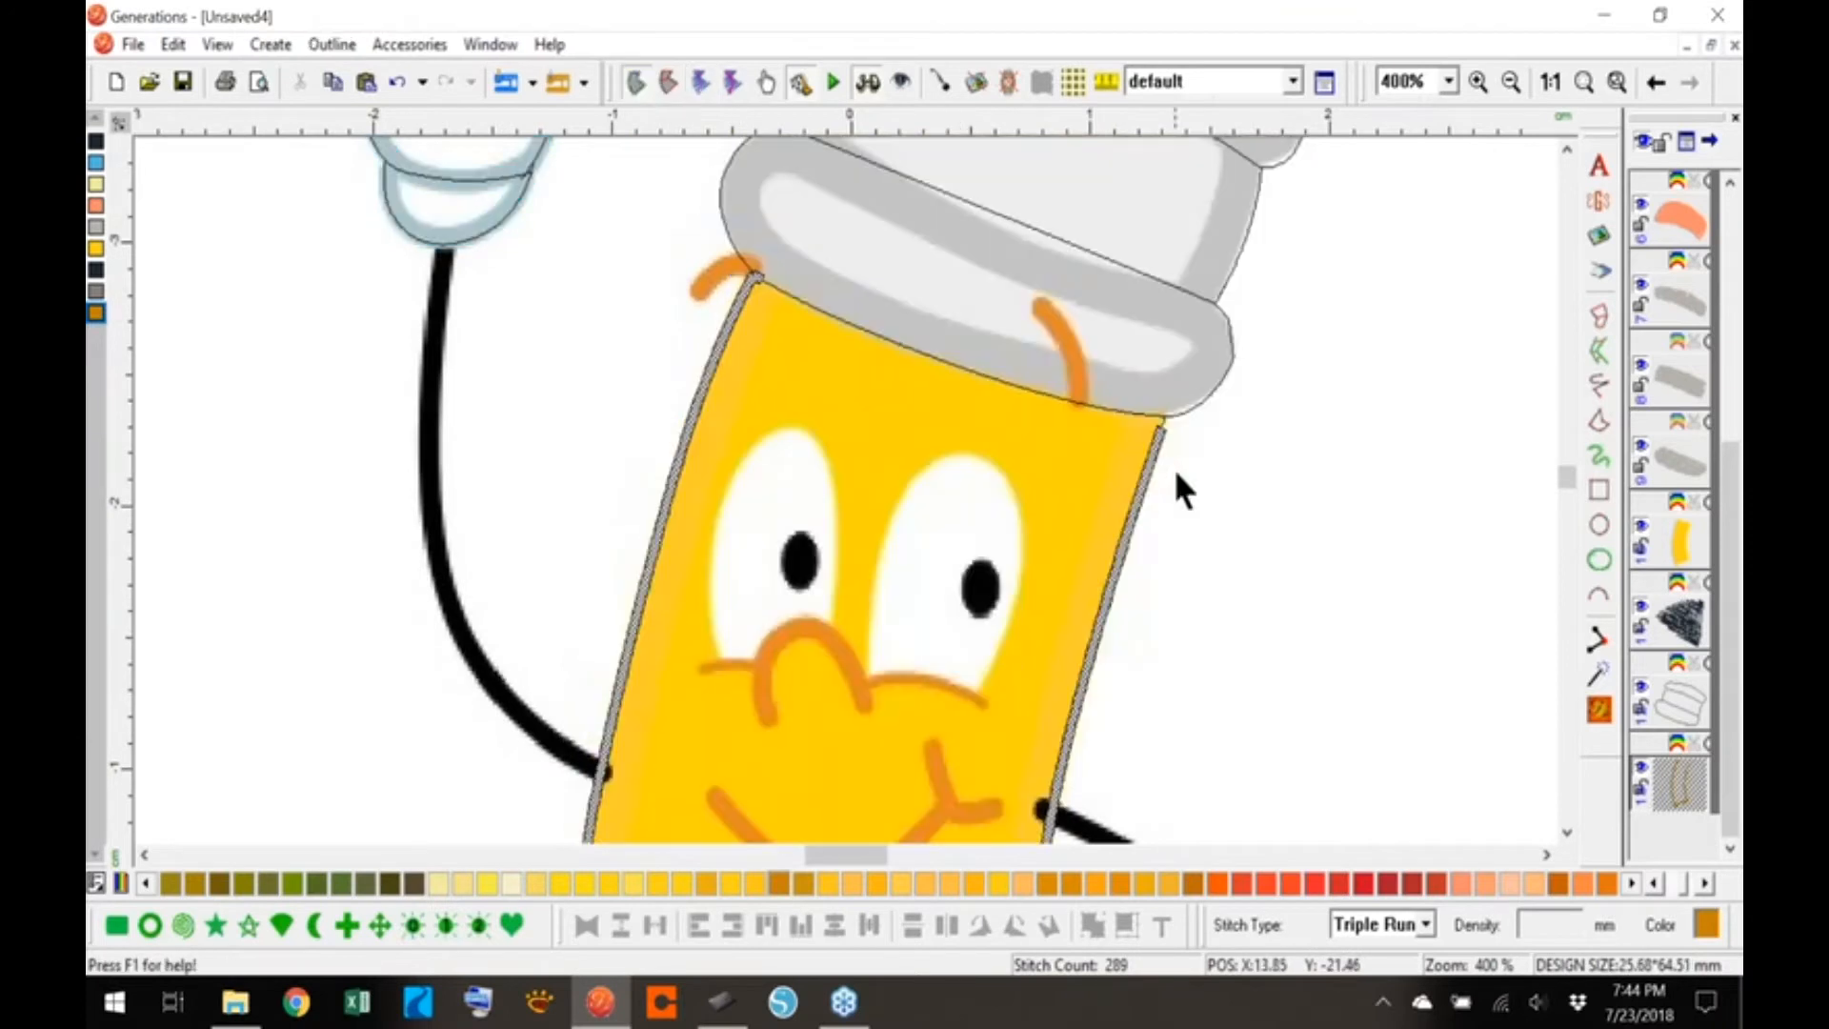
right_click(1148, 459)
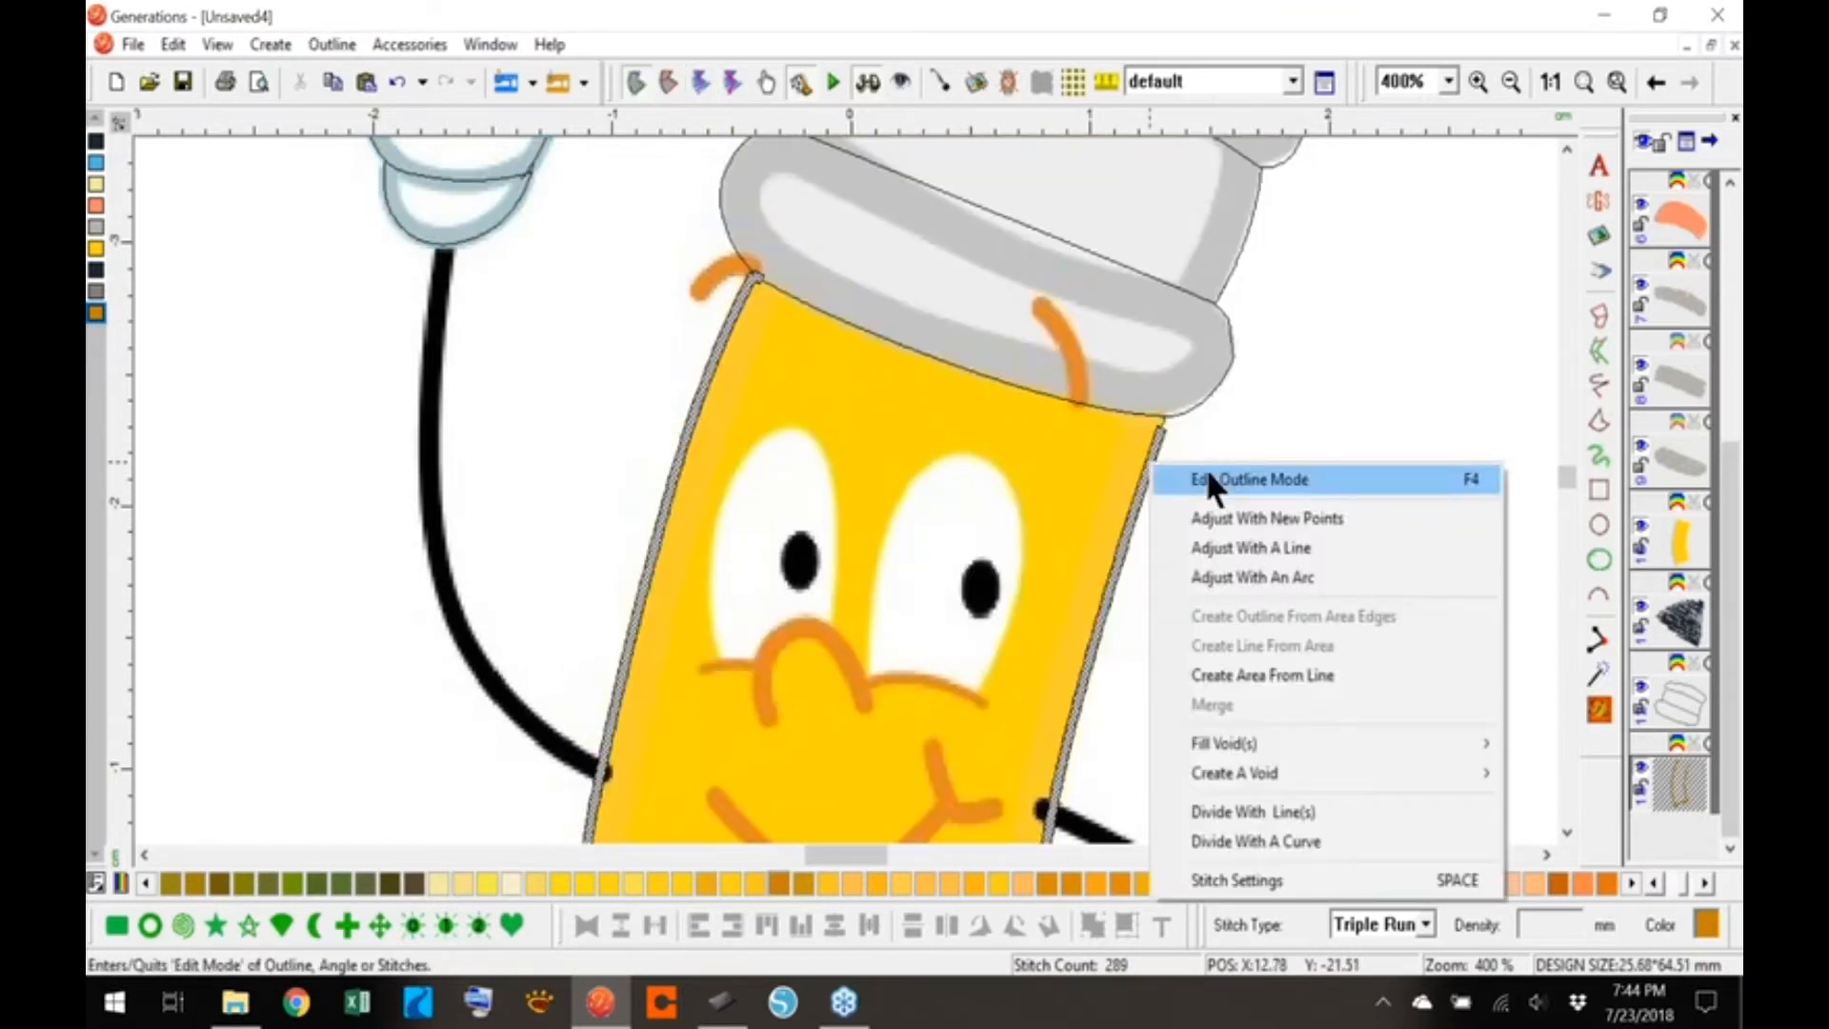
left_click(1209, 480)
left_click(1163, 419)
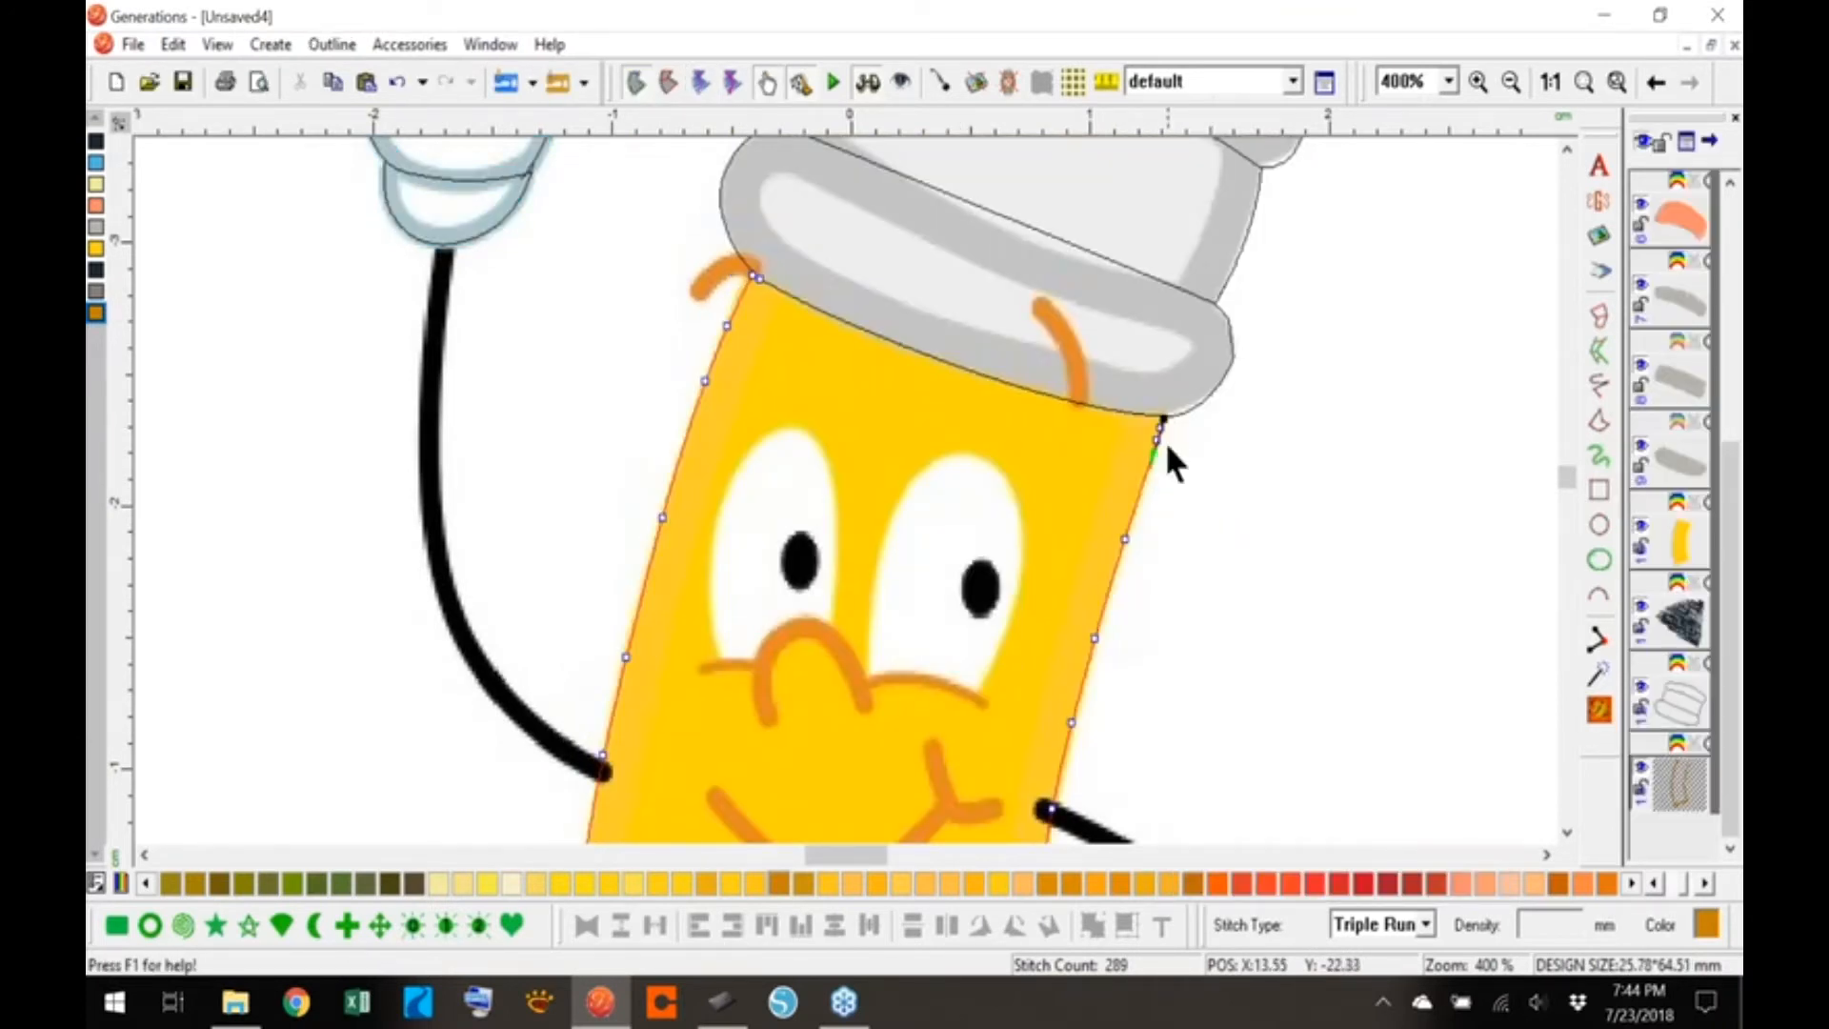
left_click(755, 275)
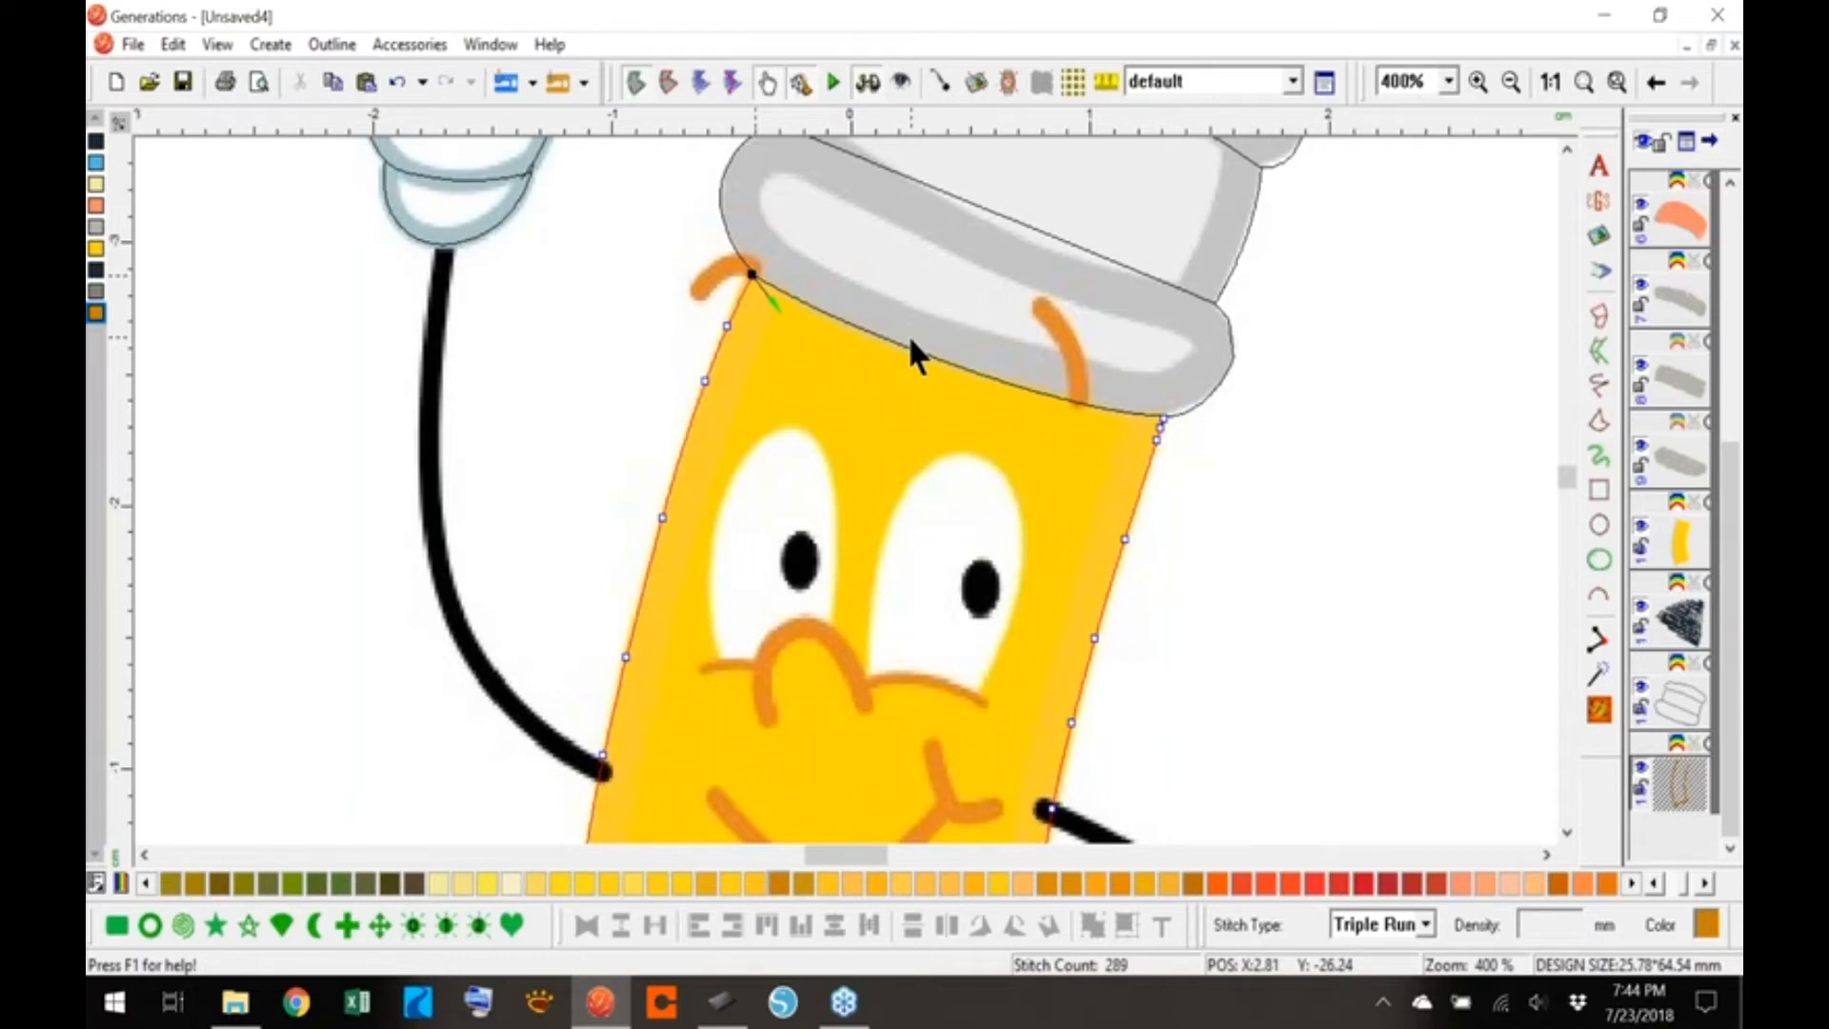
left_click(1600, 709)
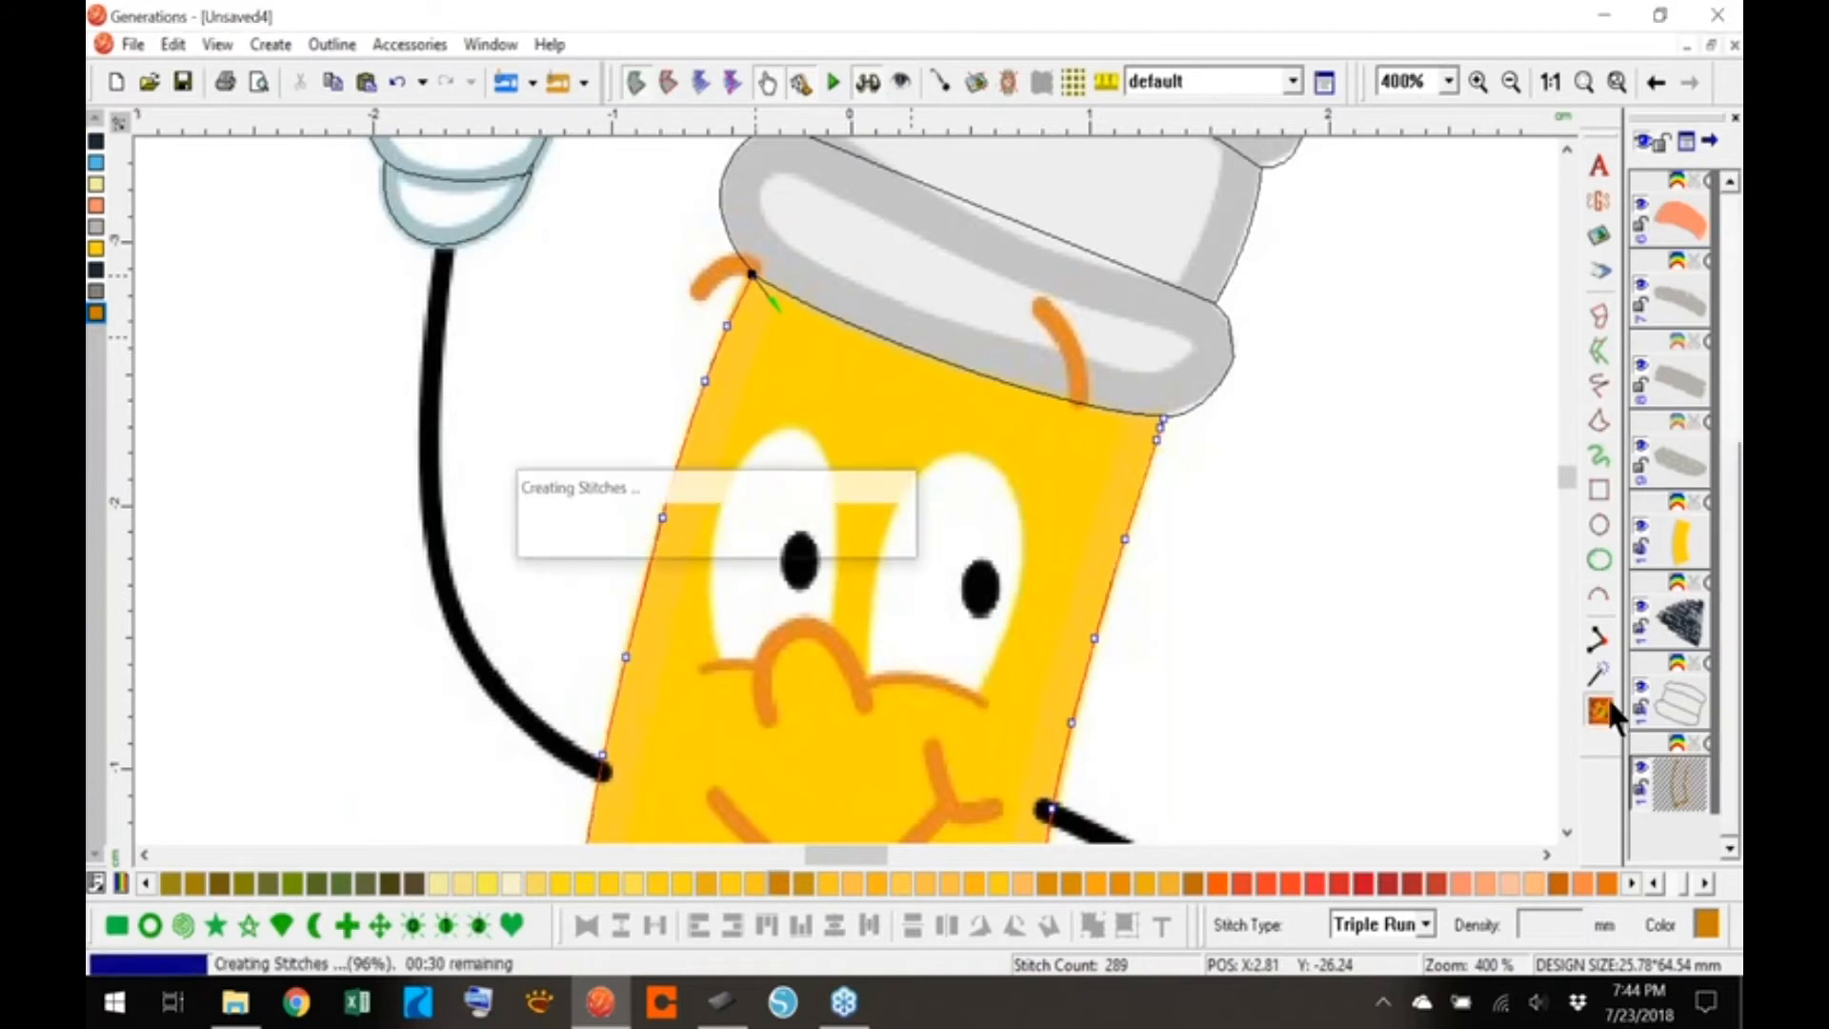
- Place the dark orange outline directly after the yellow body fill in the sewing order and extend its right end point up to the ferrule
left_click_drag(1661, 791, 1652, 585)
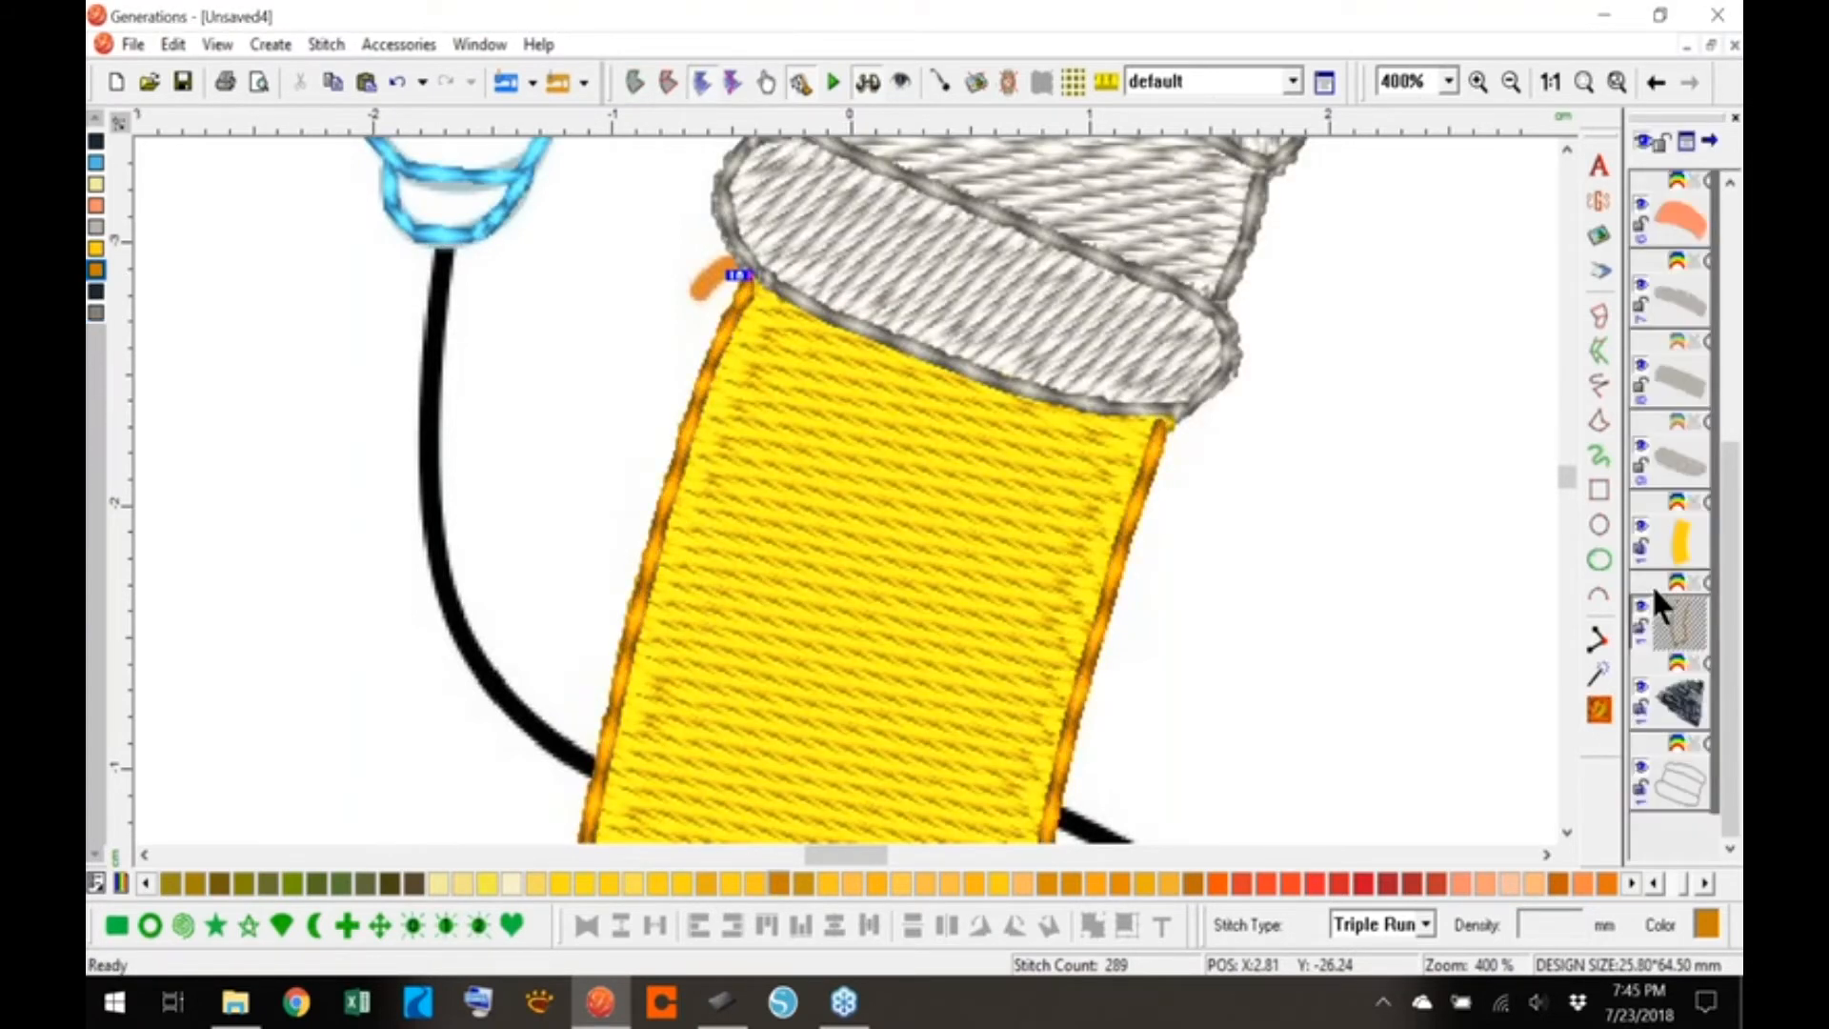
left_click(633, 80)
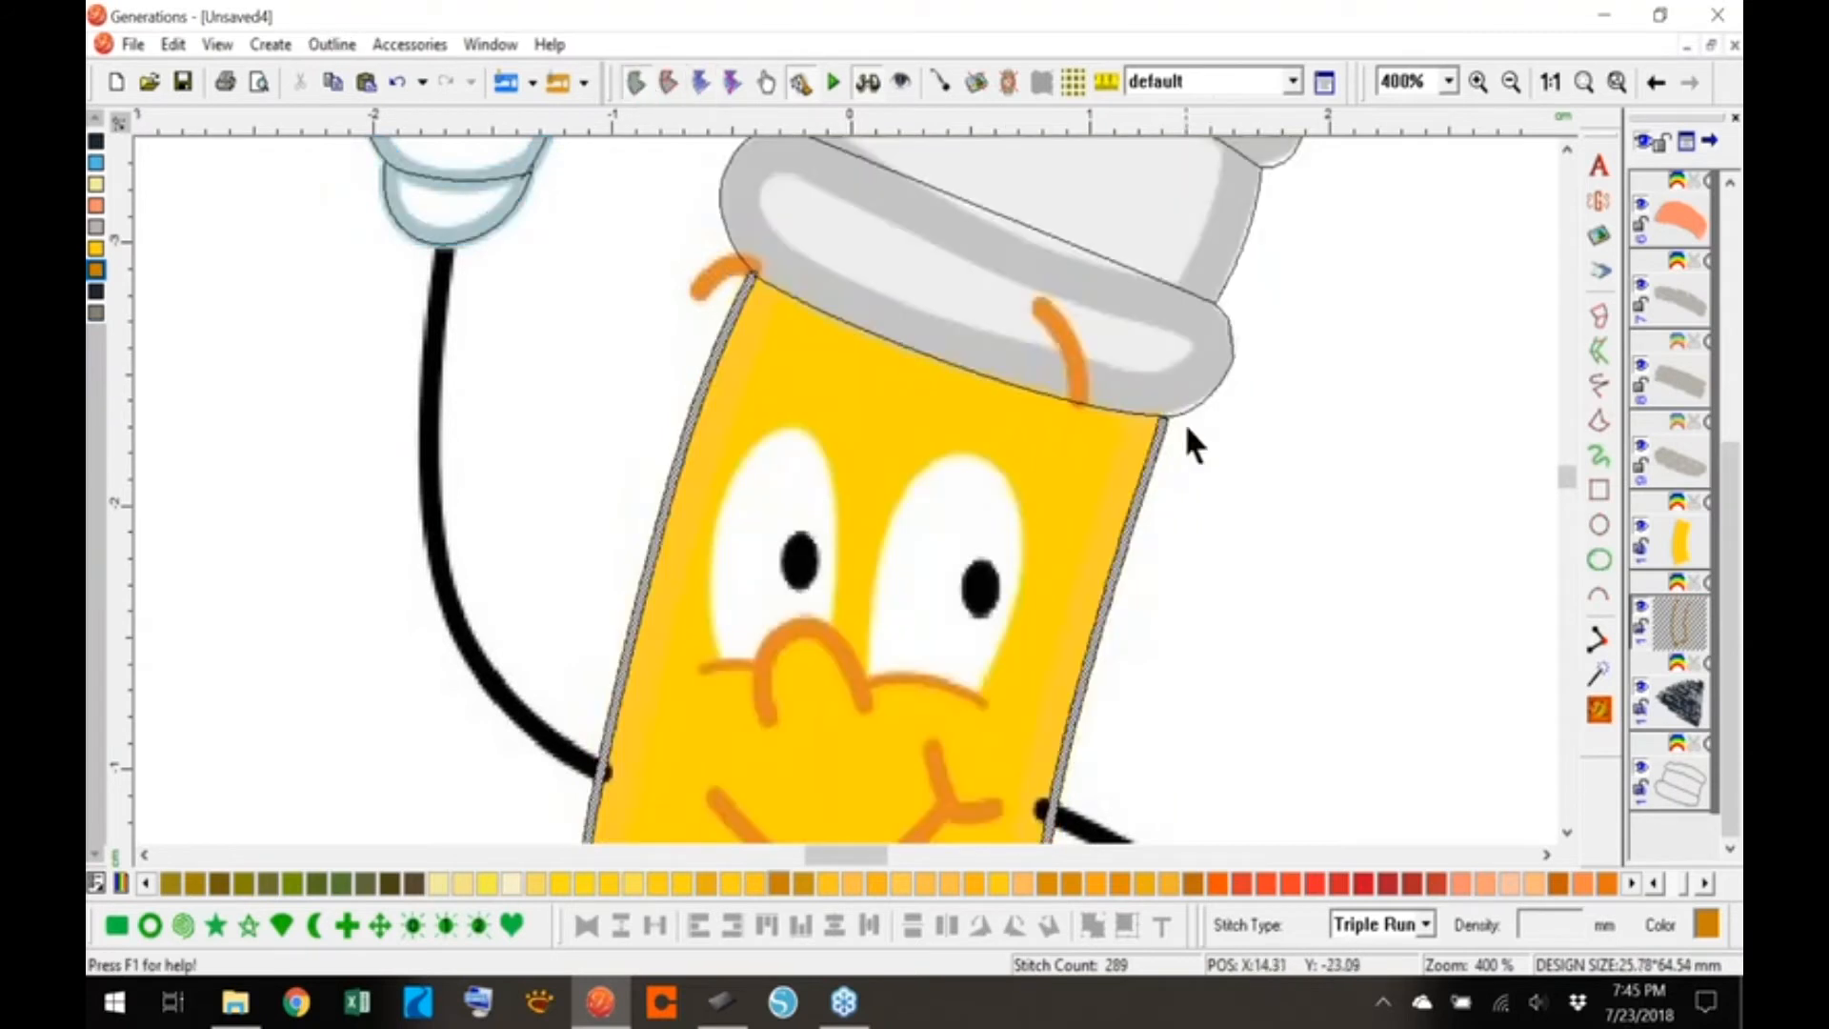
right_click(1152, 459)
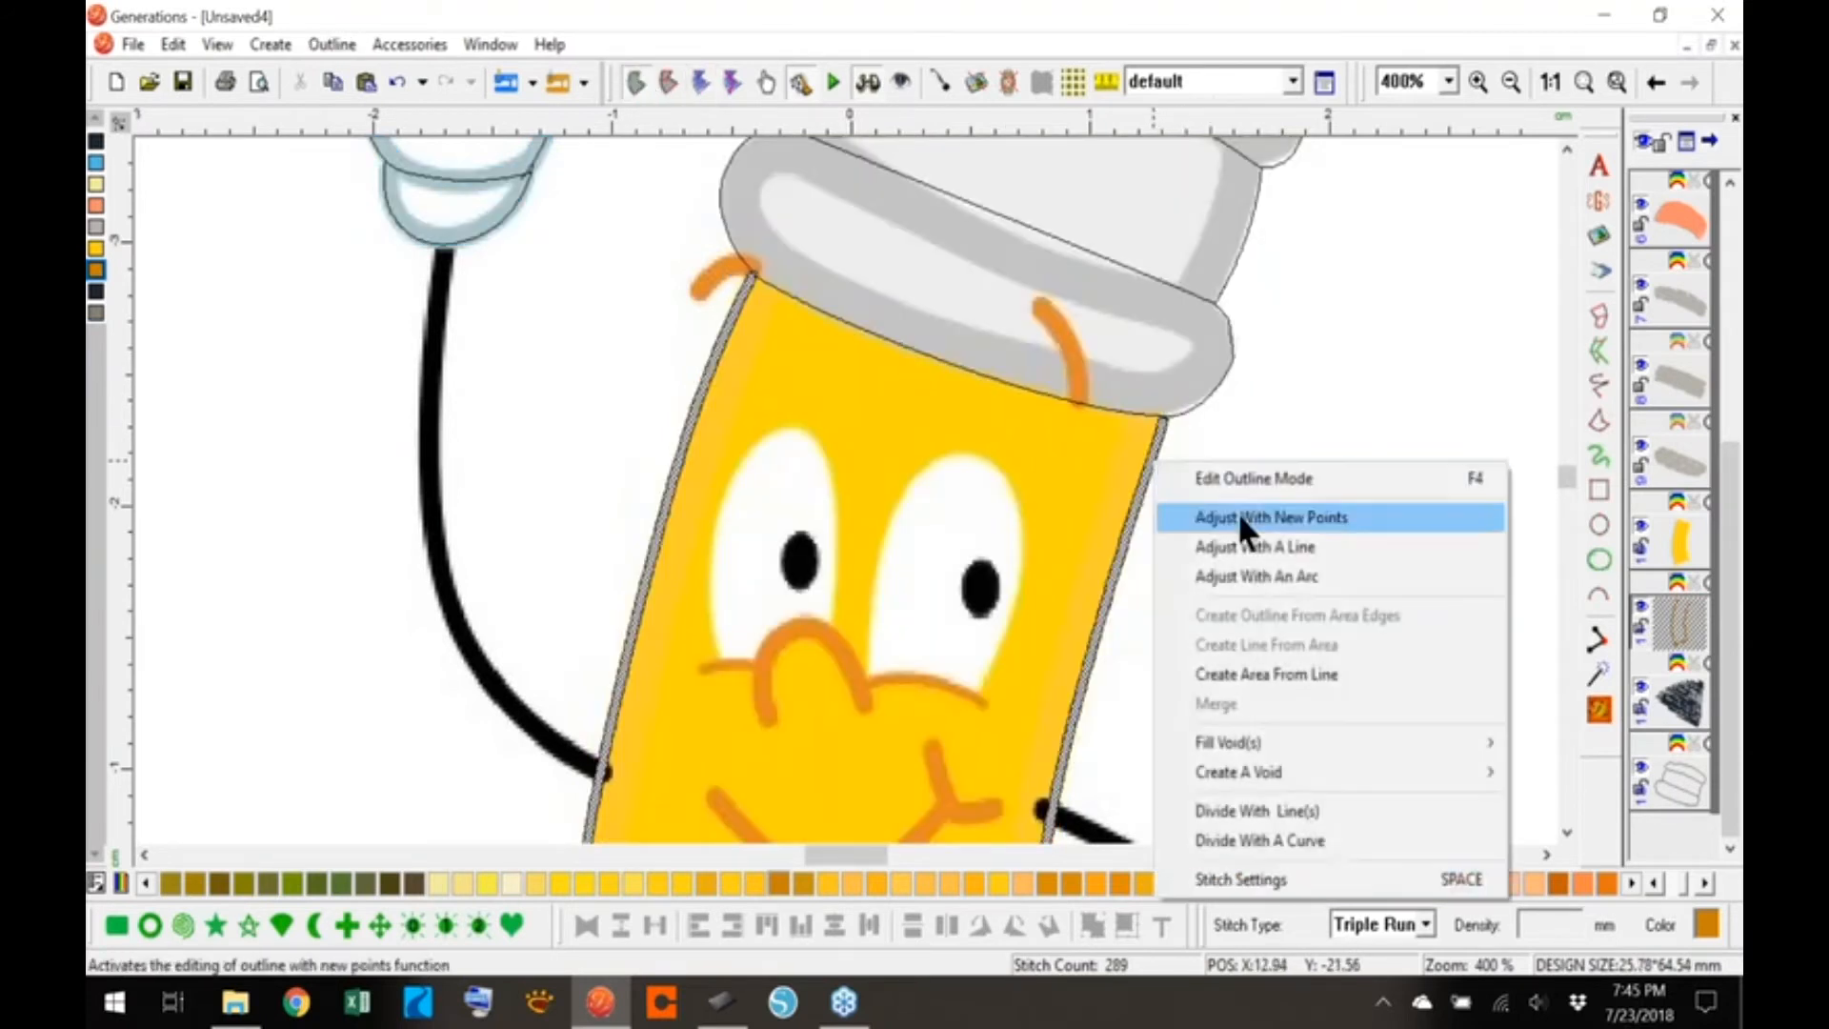
left_click(1252, 476)
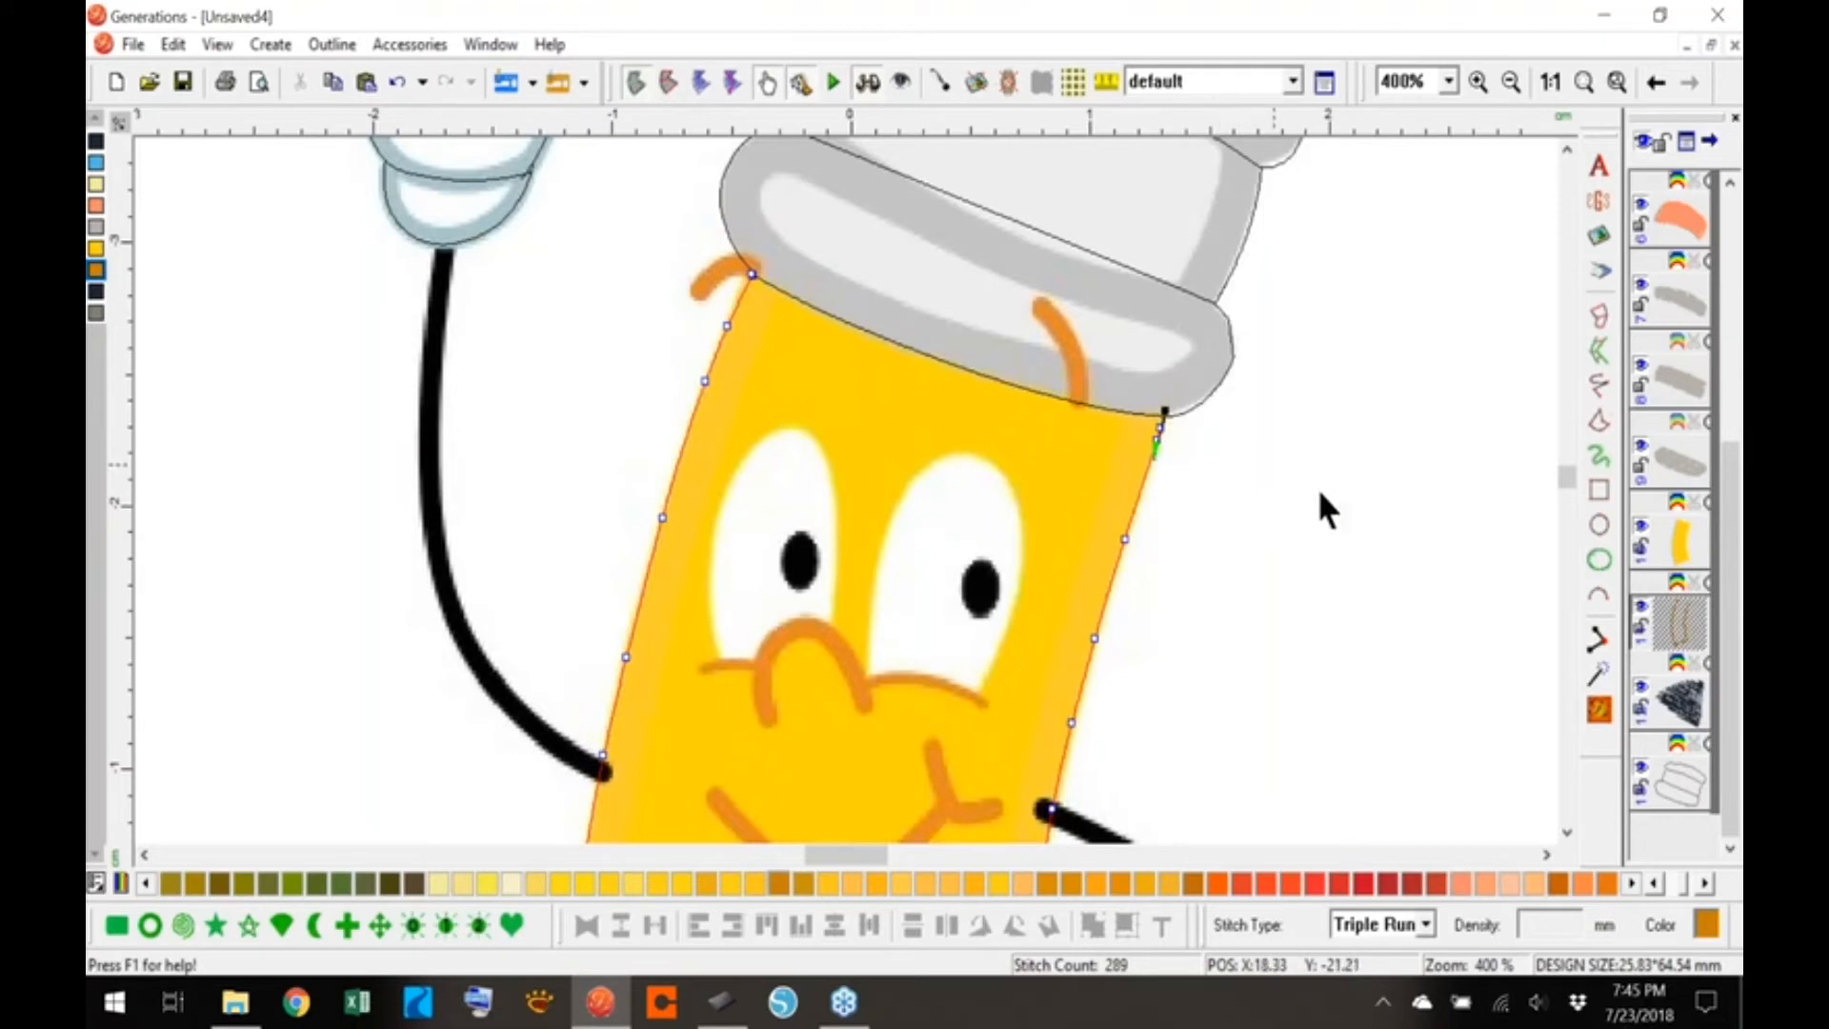
left_click(1601, 708)
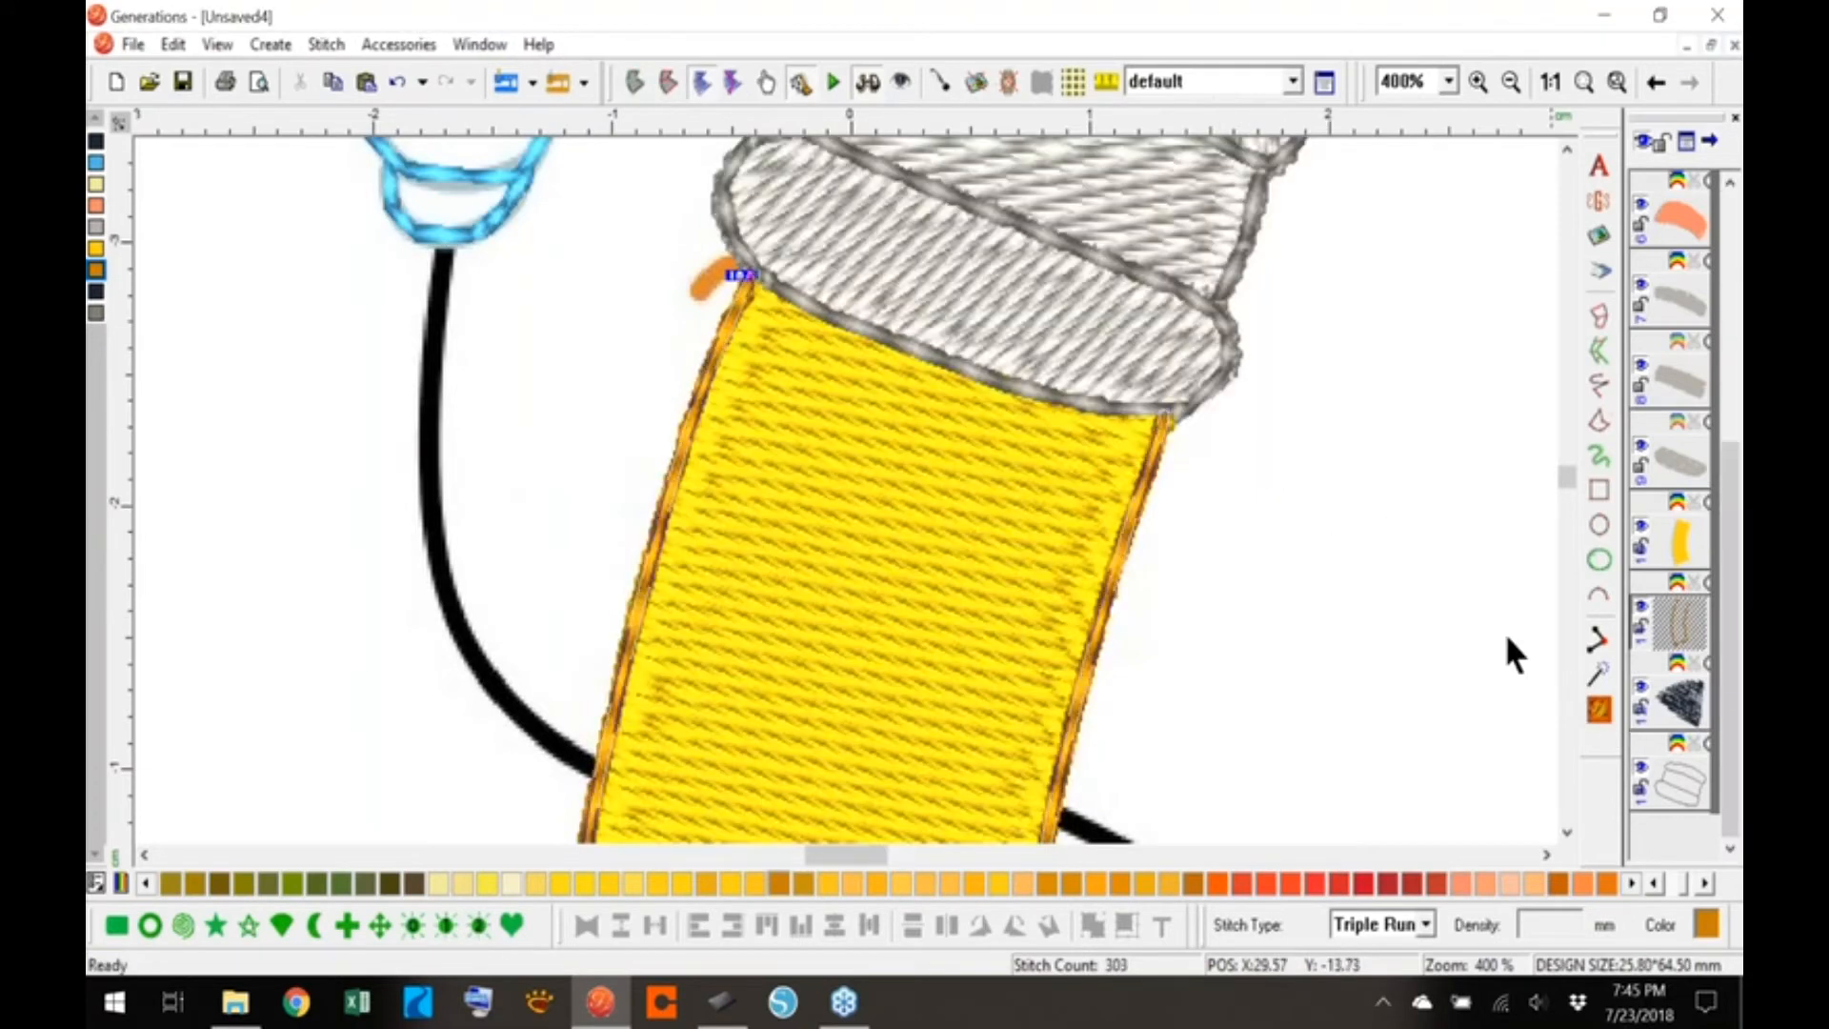
- Fine-tune the right end point of the pencil body's outline at the ferrule corner and regenerate the stitches
left_click(634, 80)
right_click(1162, 421)
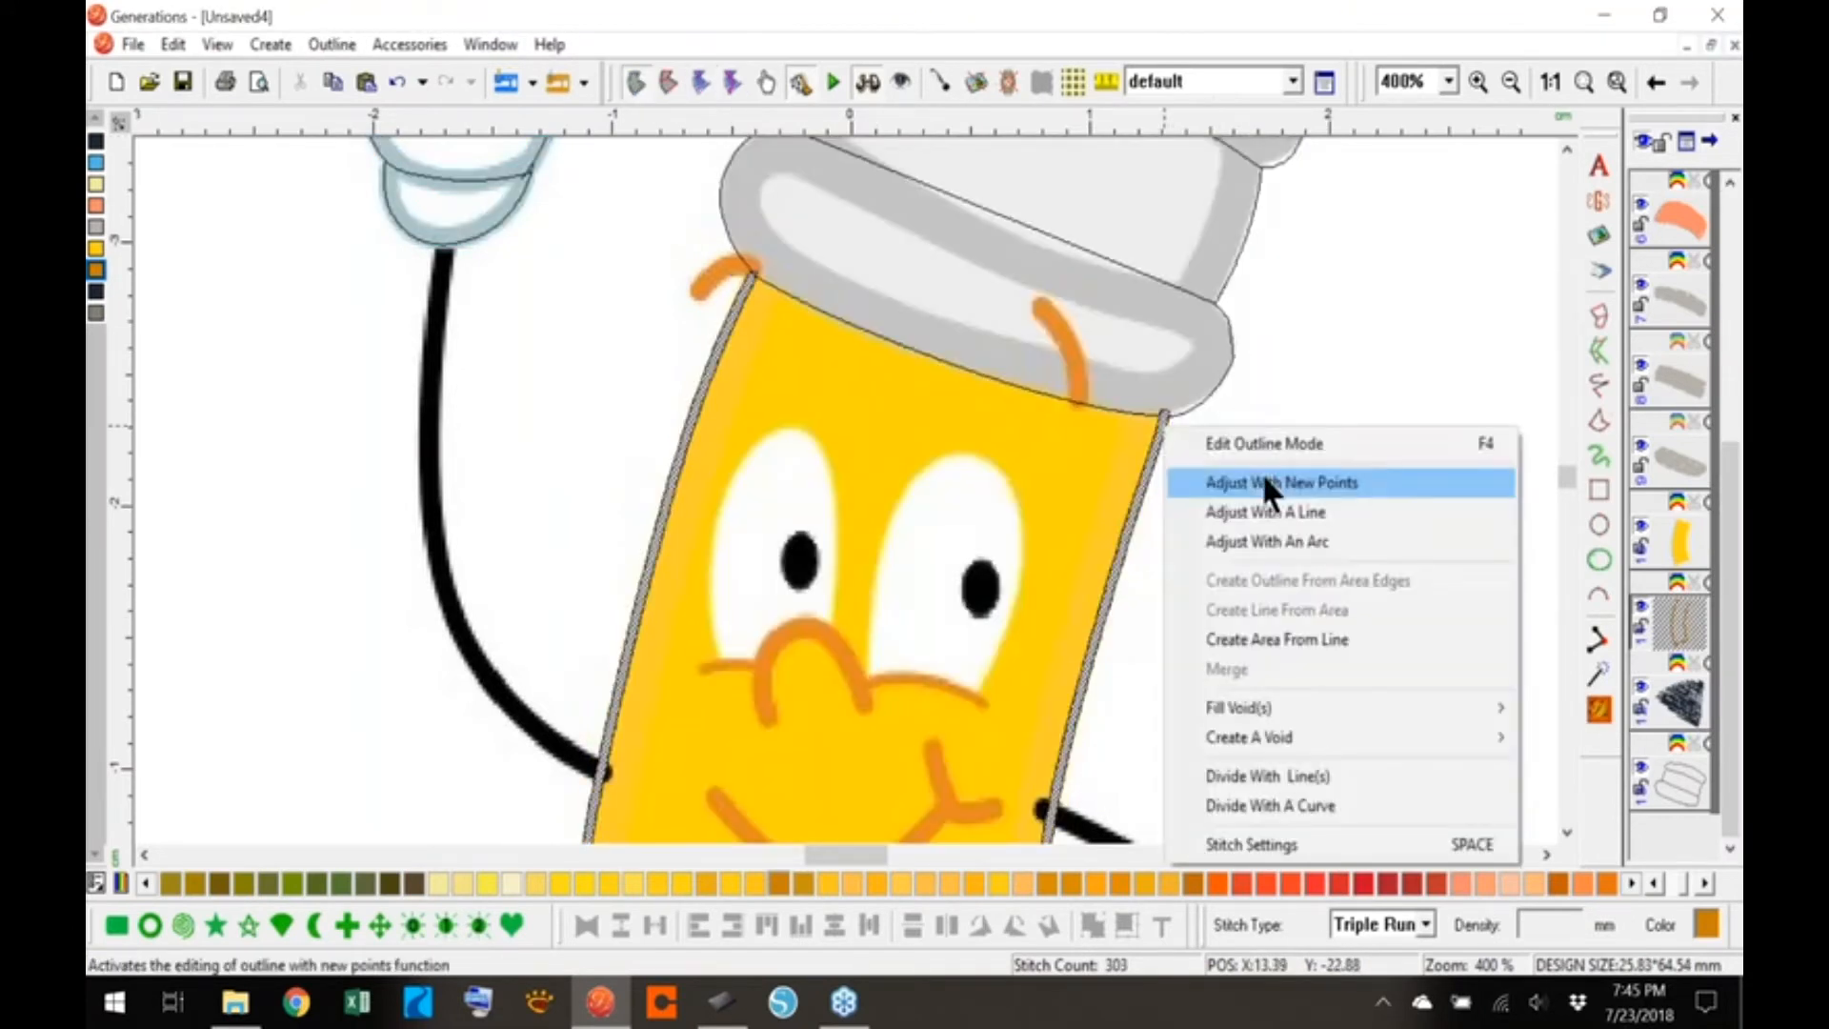
left_click(1277, 440)
left_click(1448, 81)
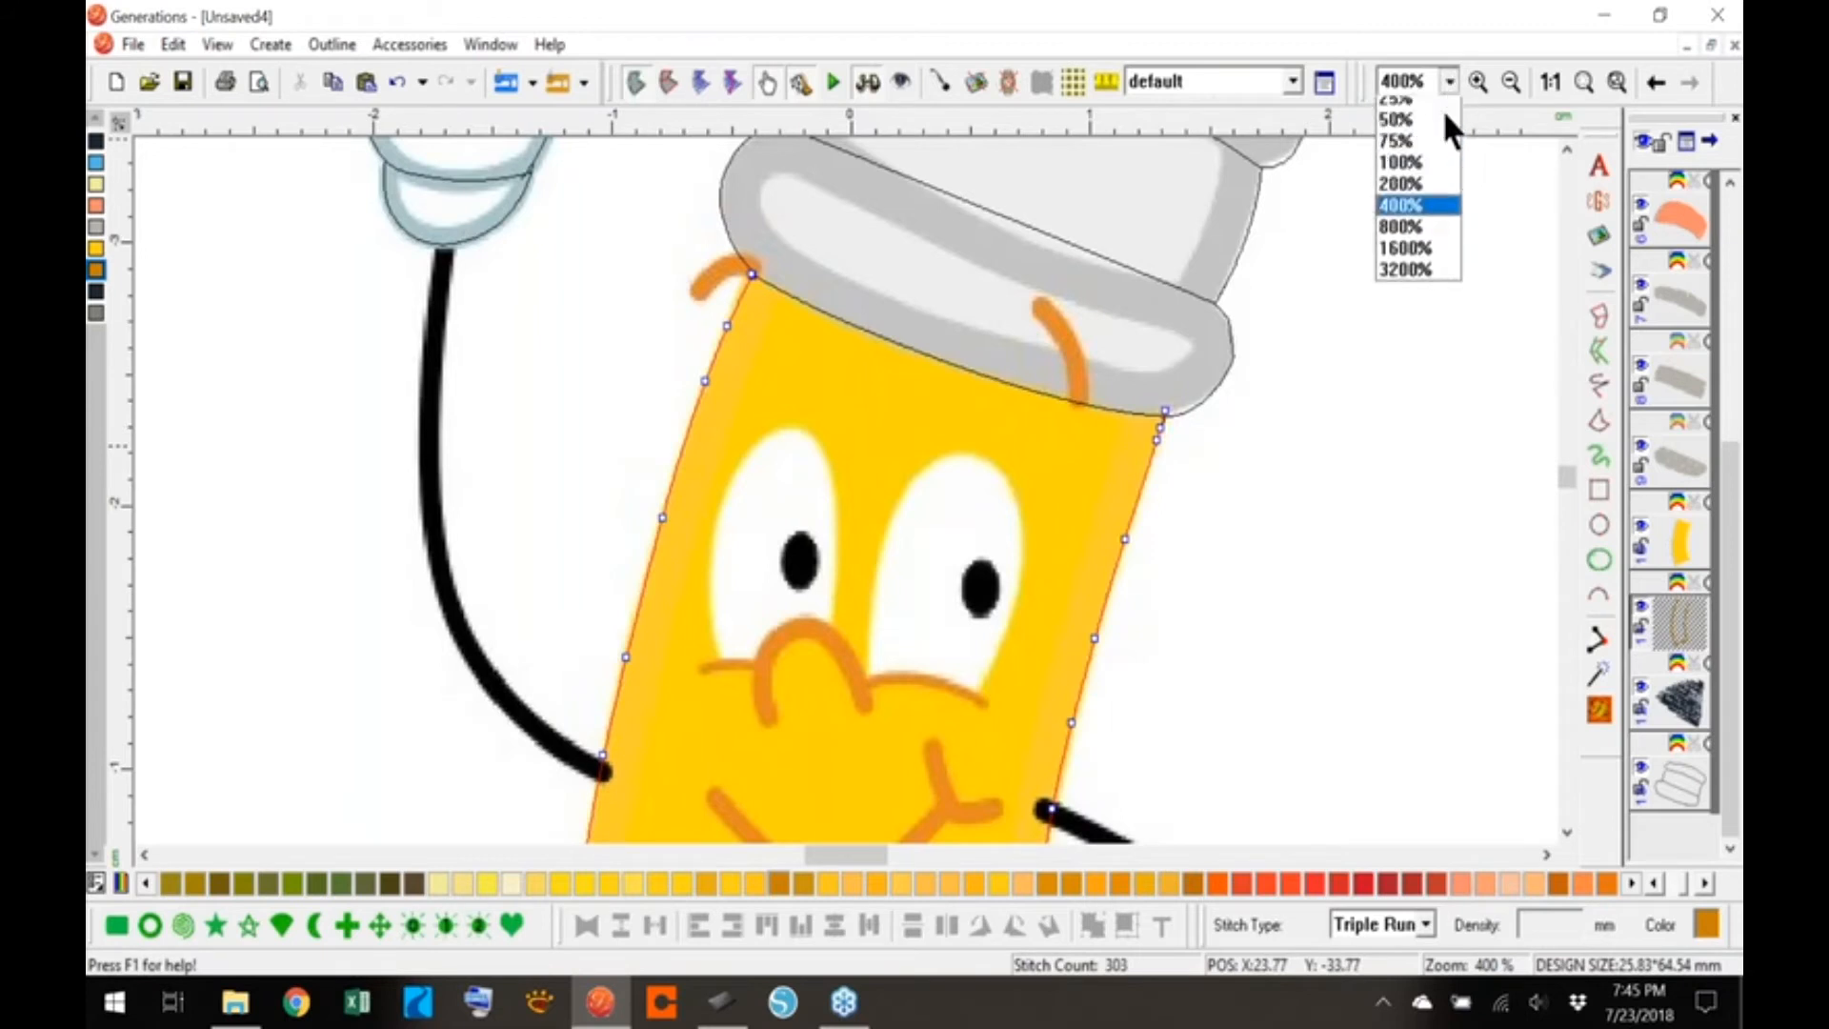
left_click(1408, 225)
left_click_drag(1483, 331, 1488, 330)
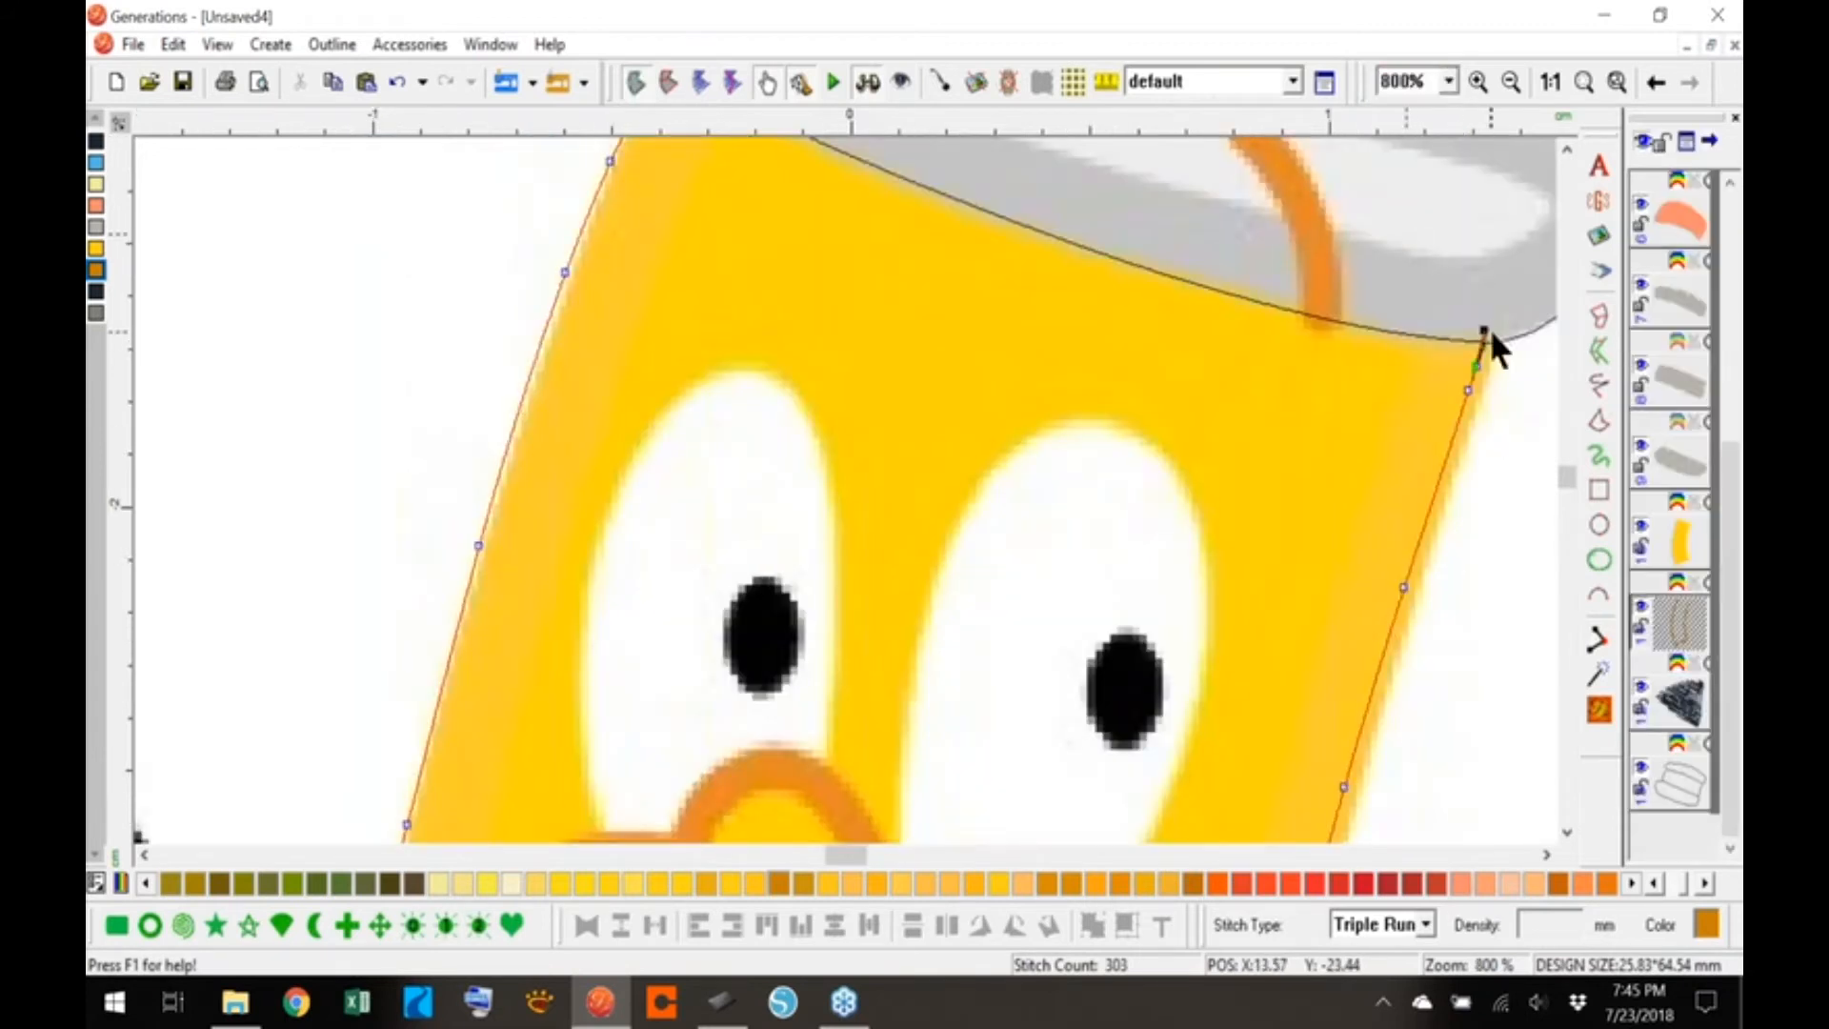
scroll(1566, 471, "up", 5)
left_click(1600, 709)
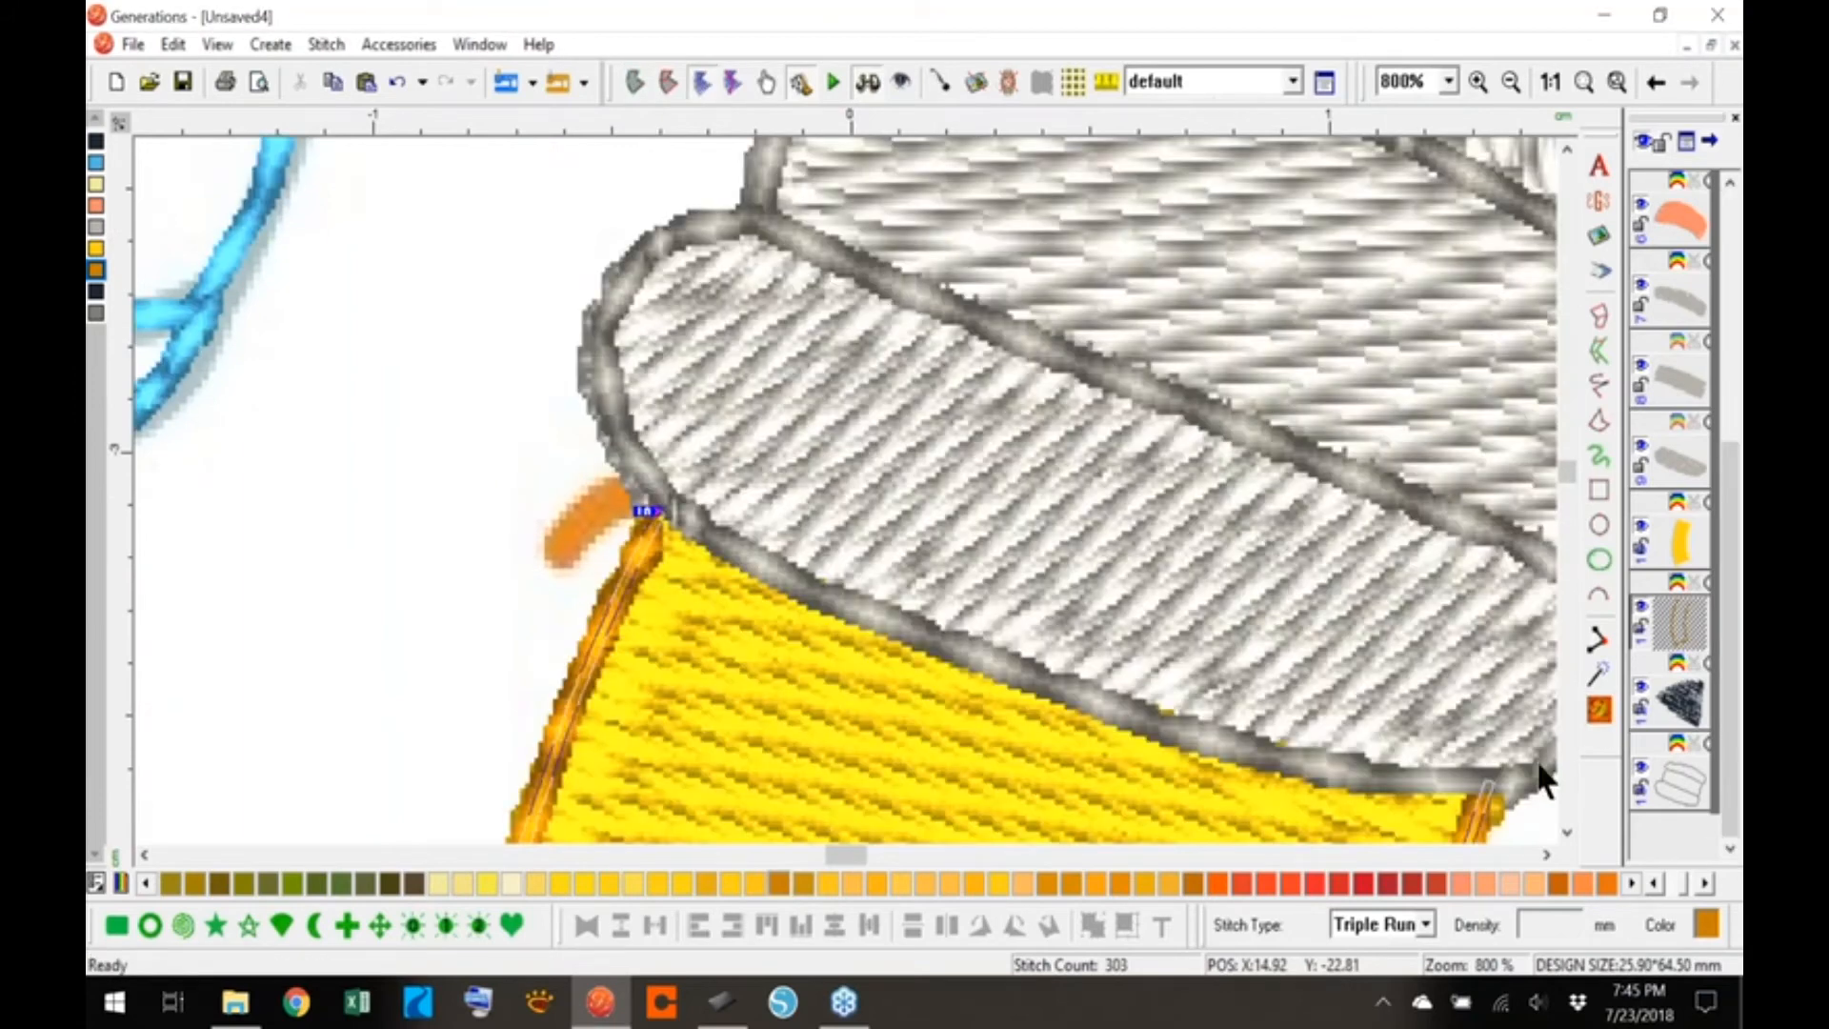
- Adjust the curve point just below the body outline's right end at the ferrule and regenerate the stitches
left_click_drag(849, 852, 861, 854)
left_click_drag(1568, 472, 1567, 476)
key("space")
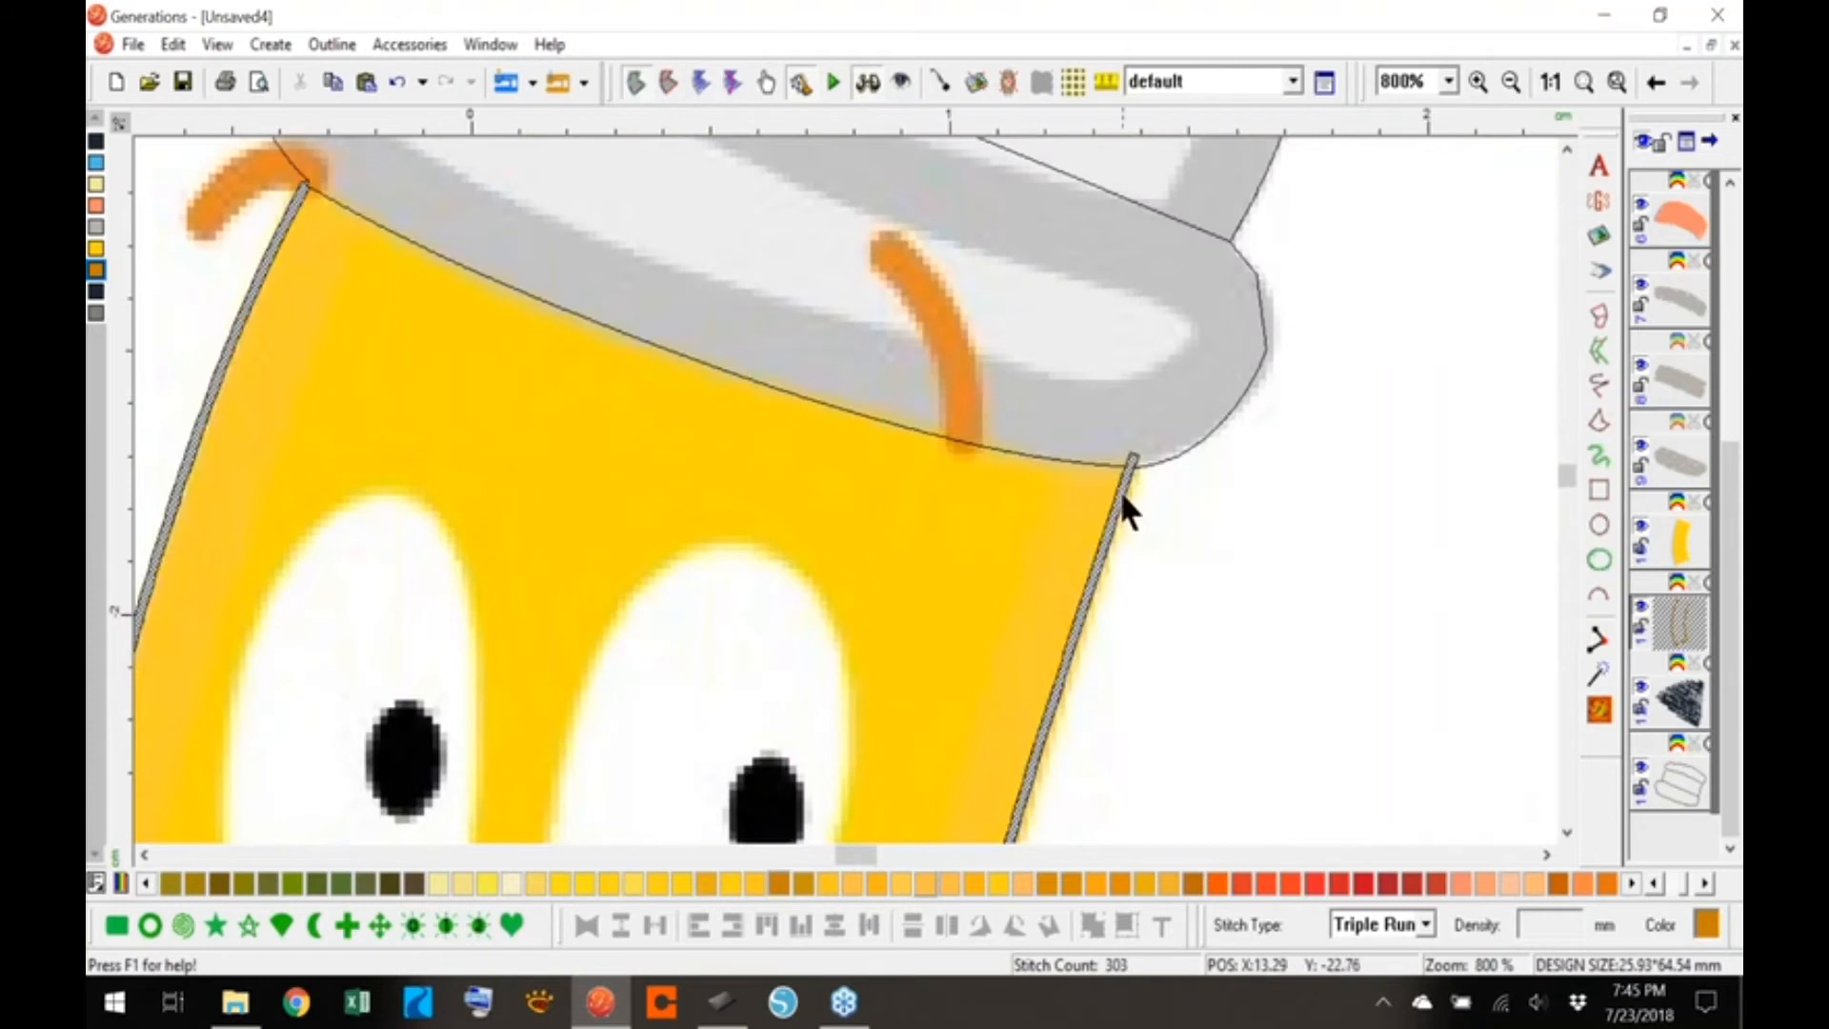
right_click(1122, 488)
left_click(1248, 500)
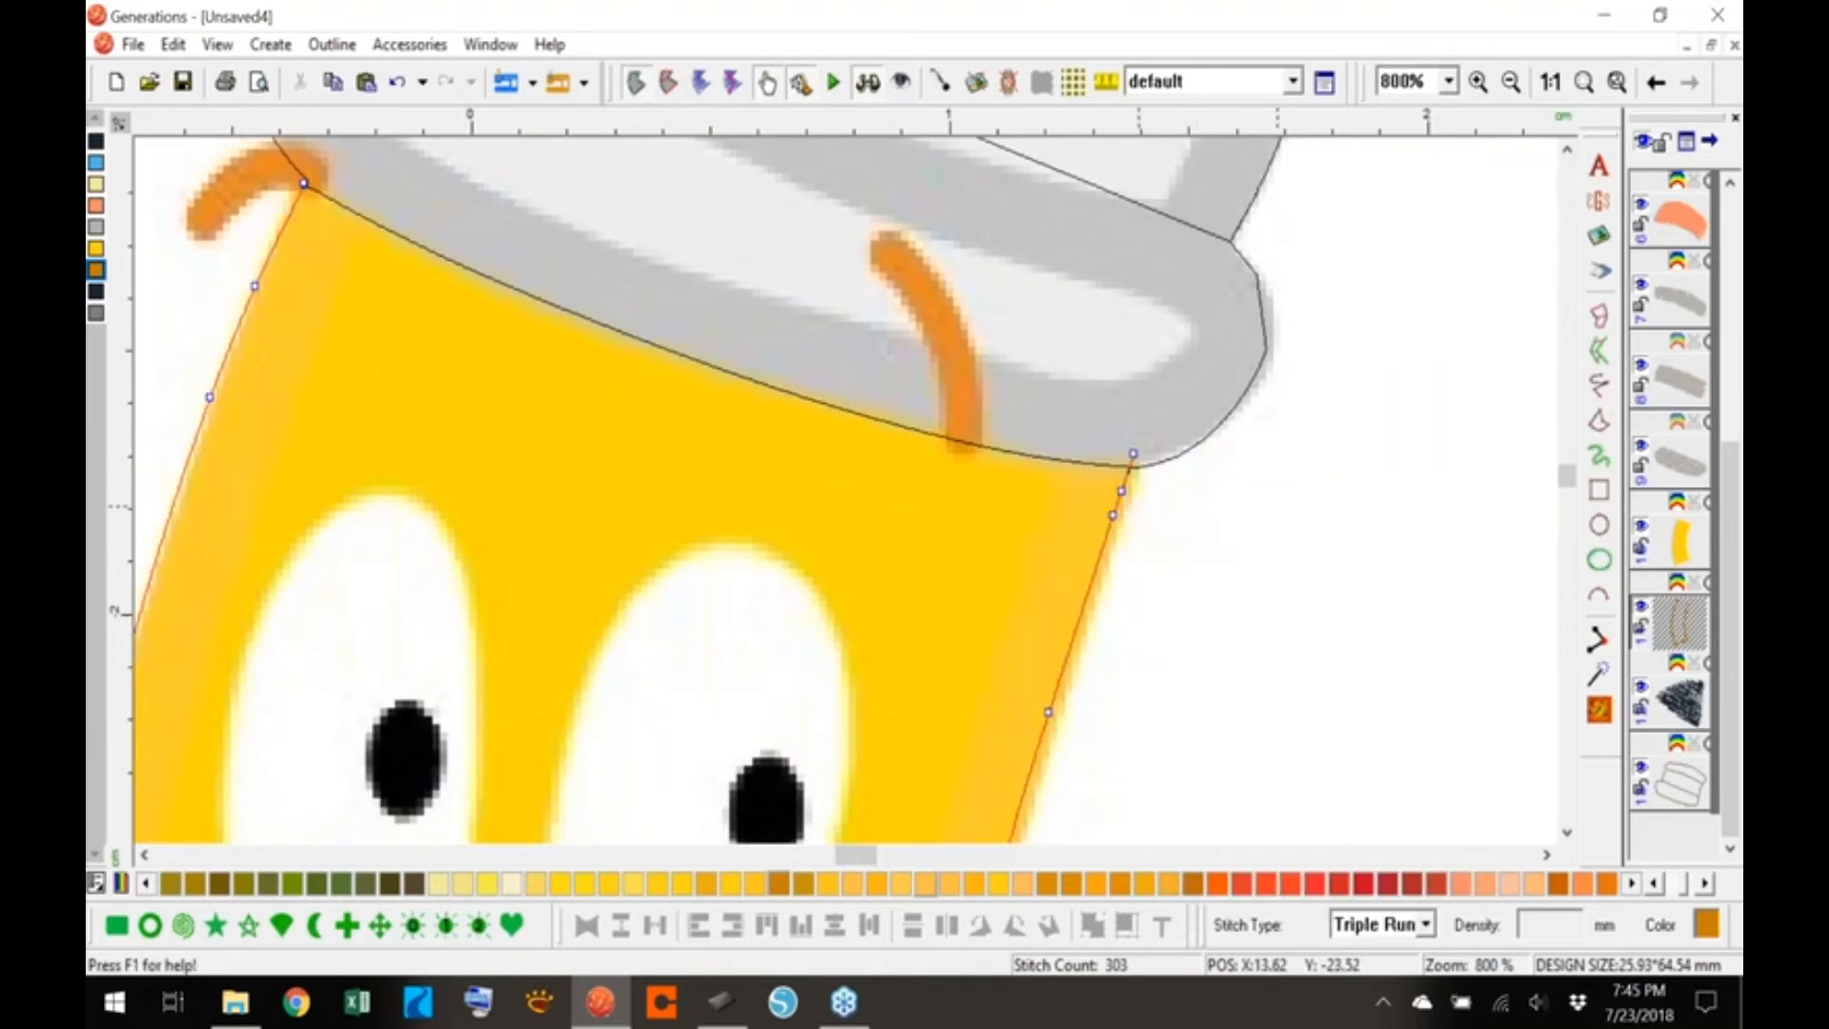
left_click(1124, 487)
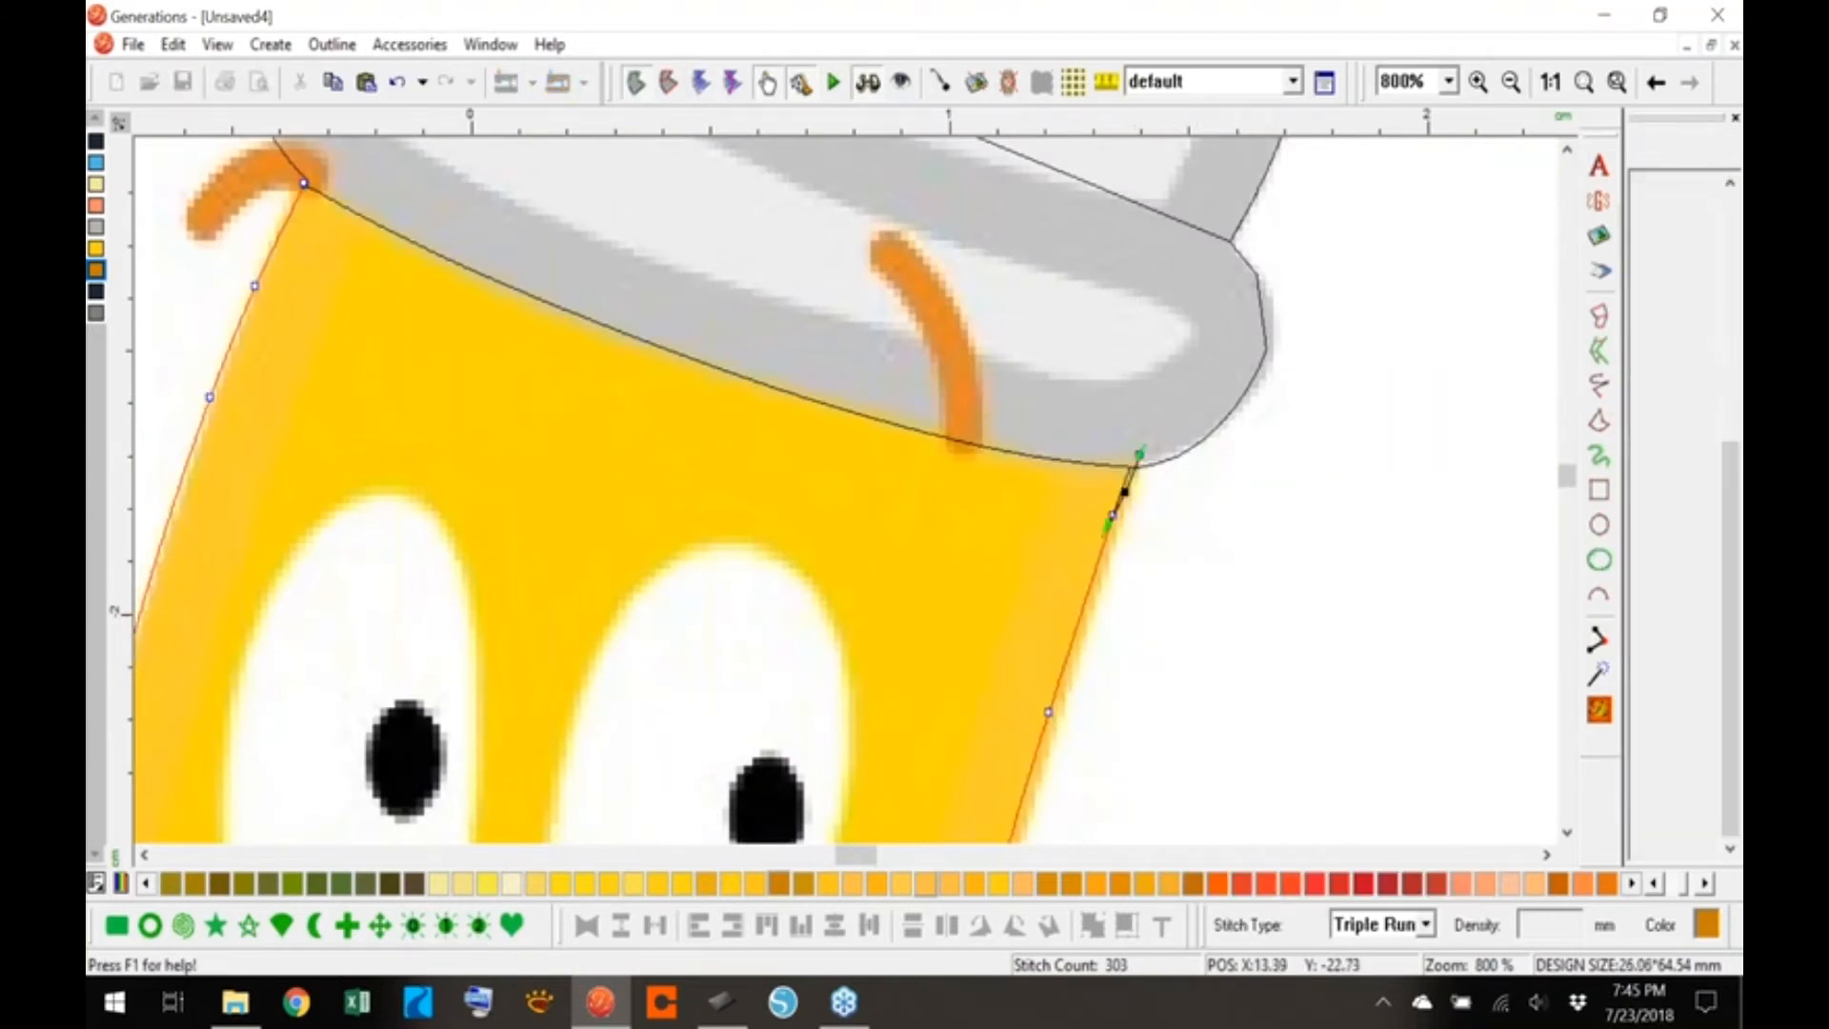
left_click(1599, 706)
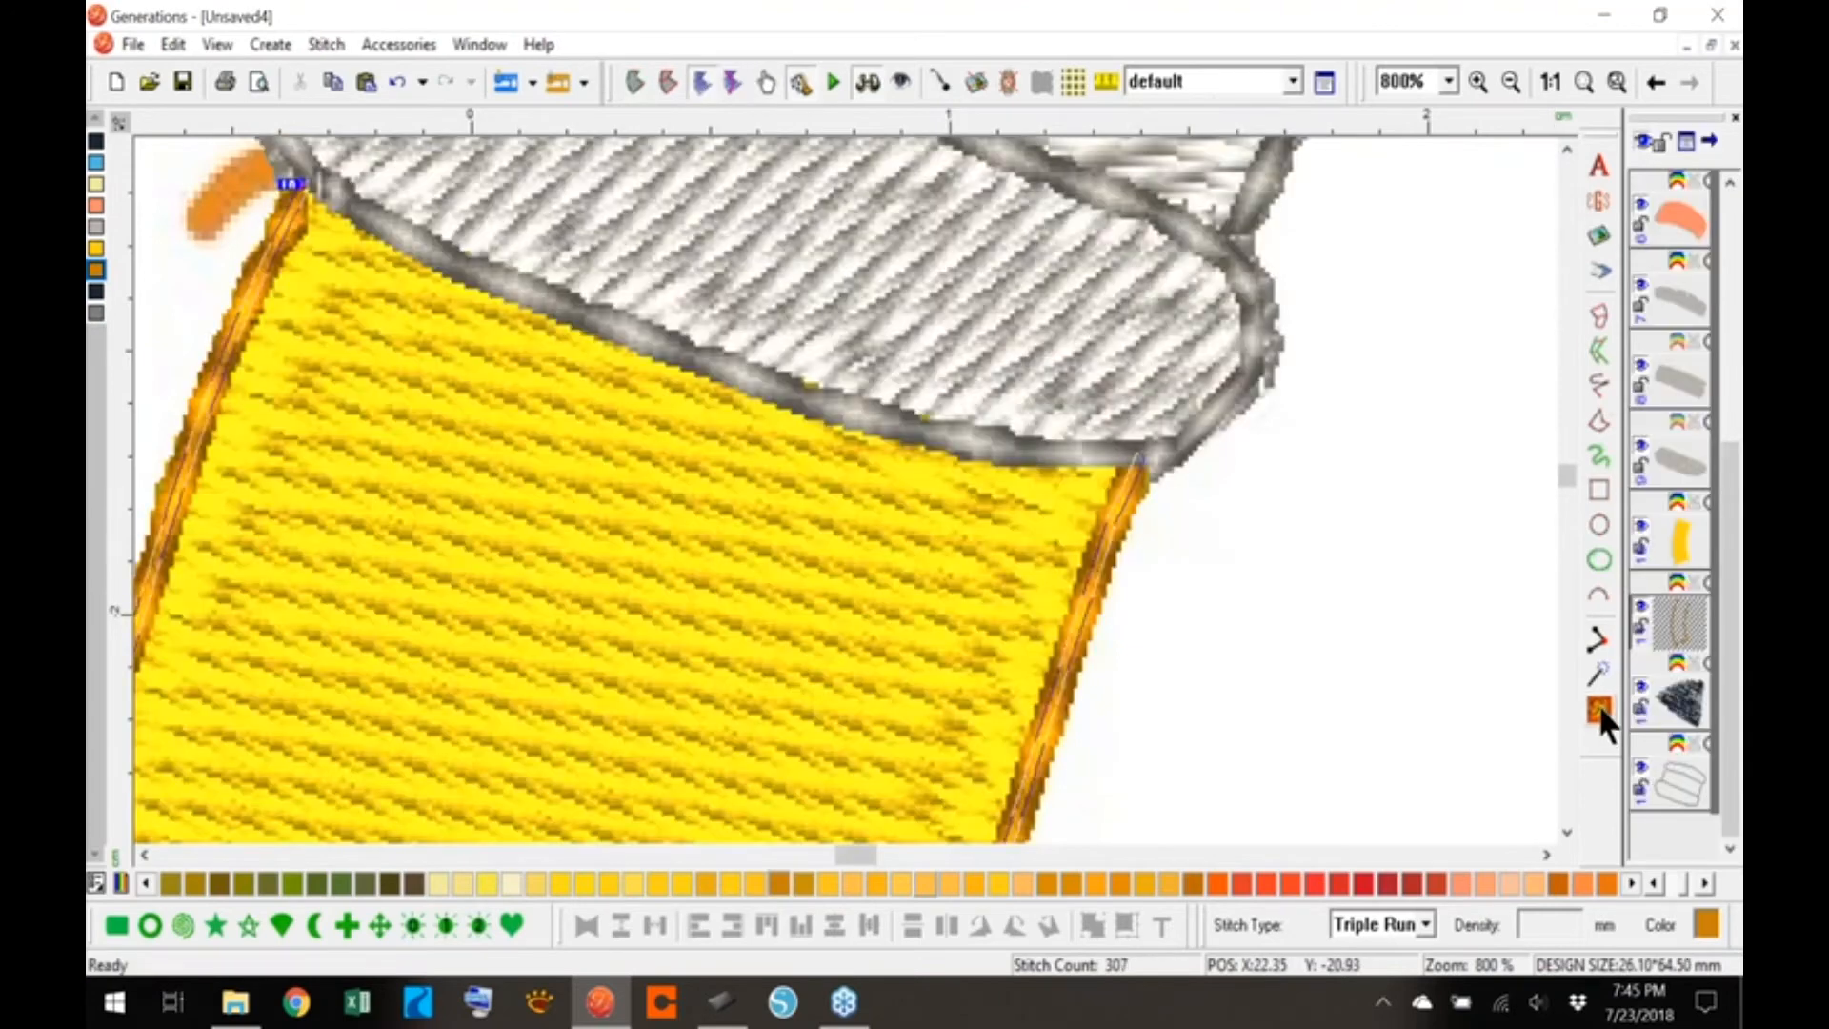
- Try to draw a freehand Triple Run line about 36 mm tall up the pencil body from the left scallop notch
left_click(1551, 82)
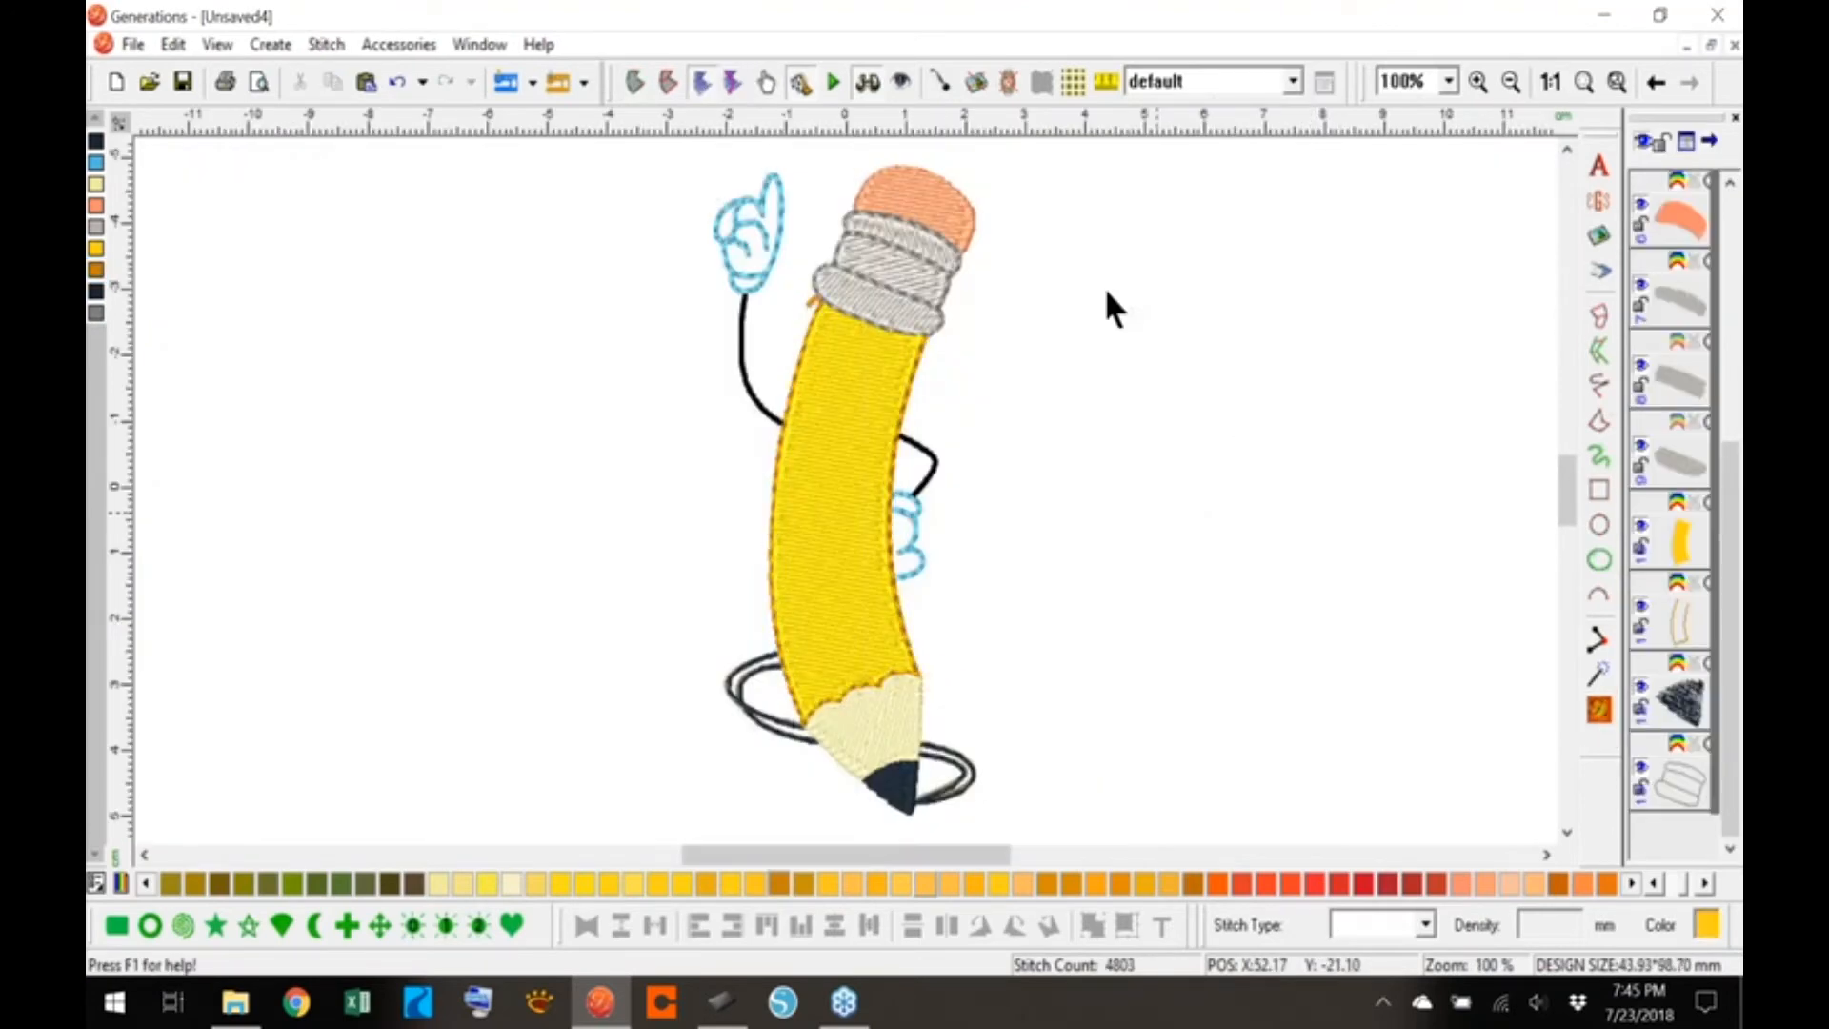
left_click(1600, 385)
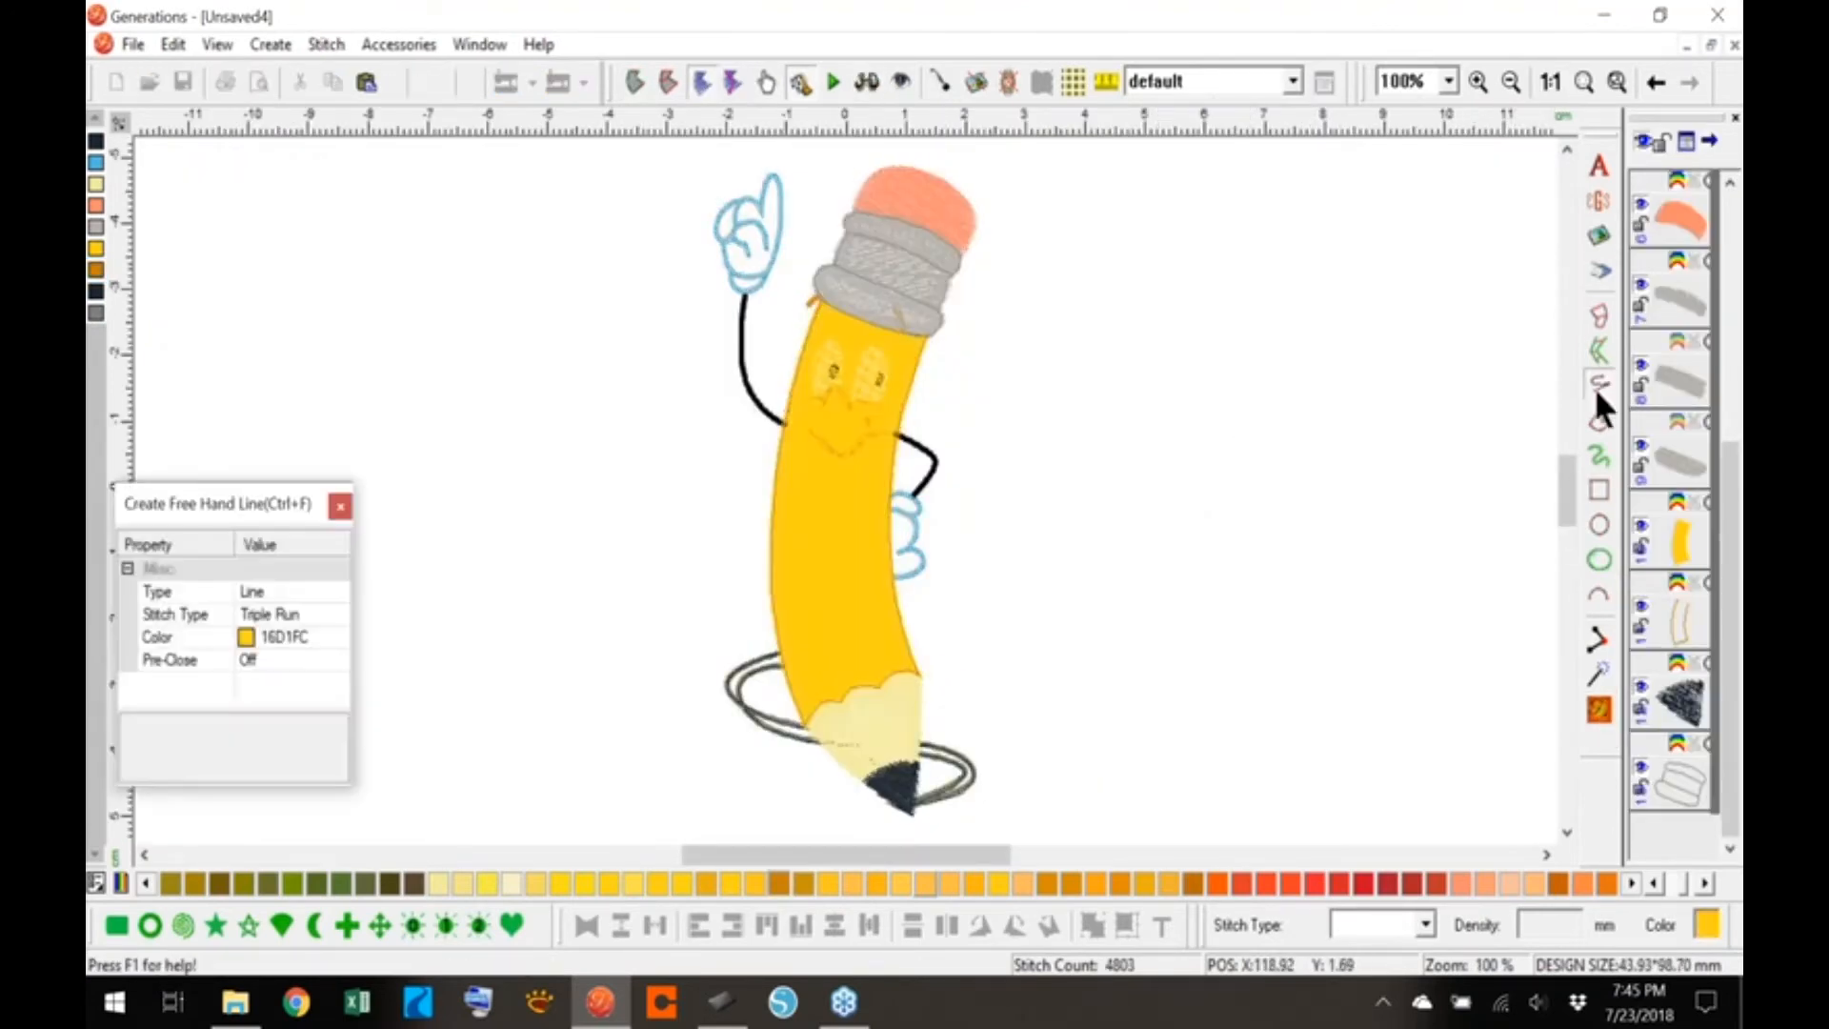
left_click(835, 703)
left_click_drag(834, 686, 821, 479)
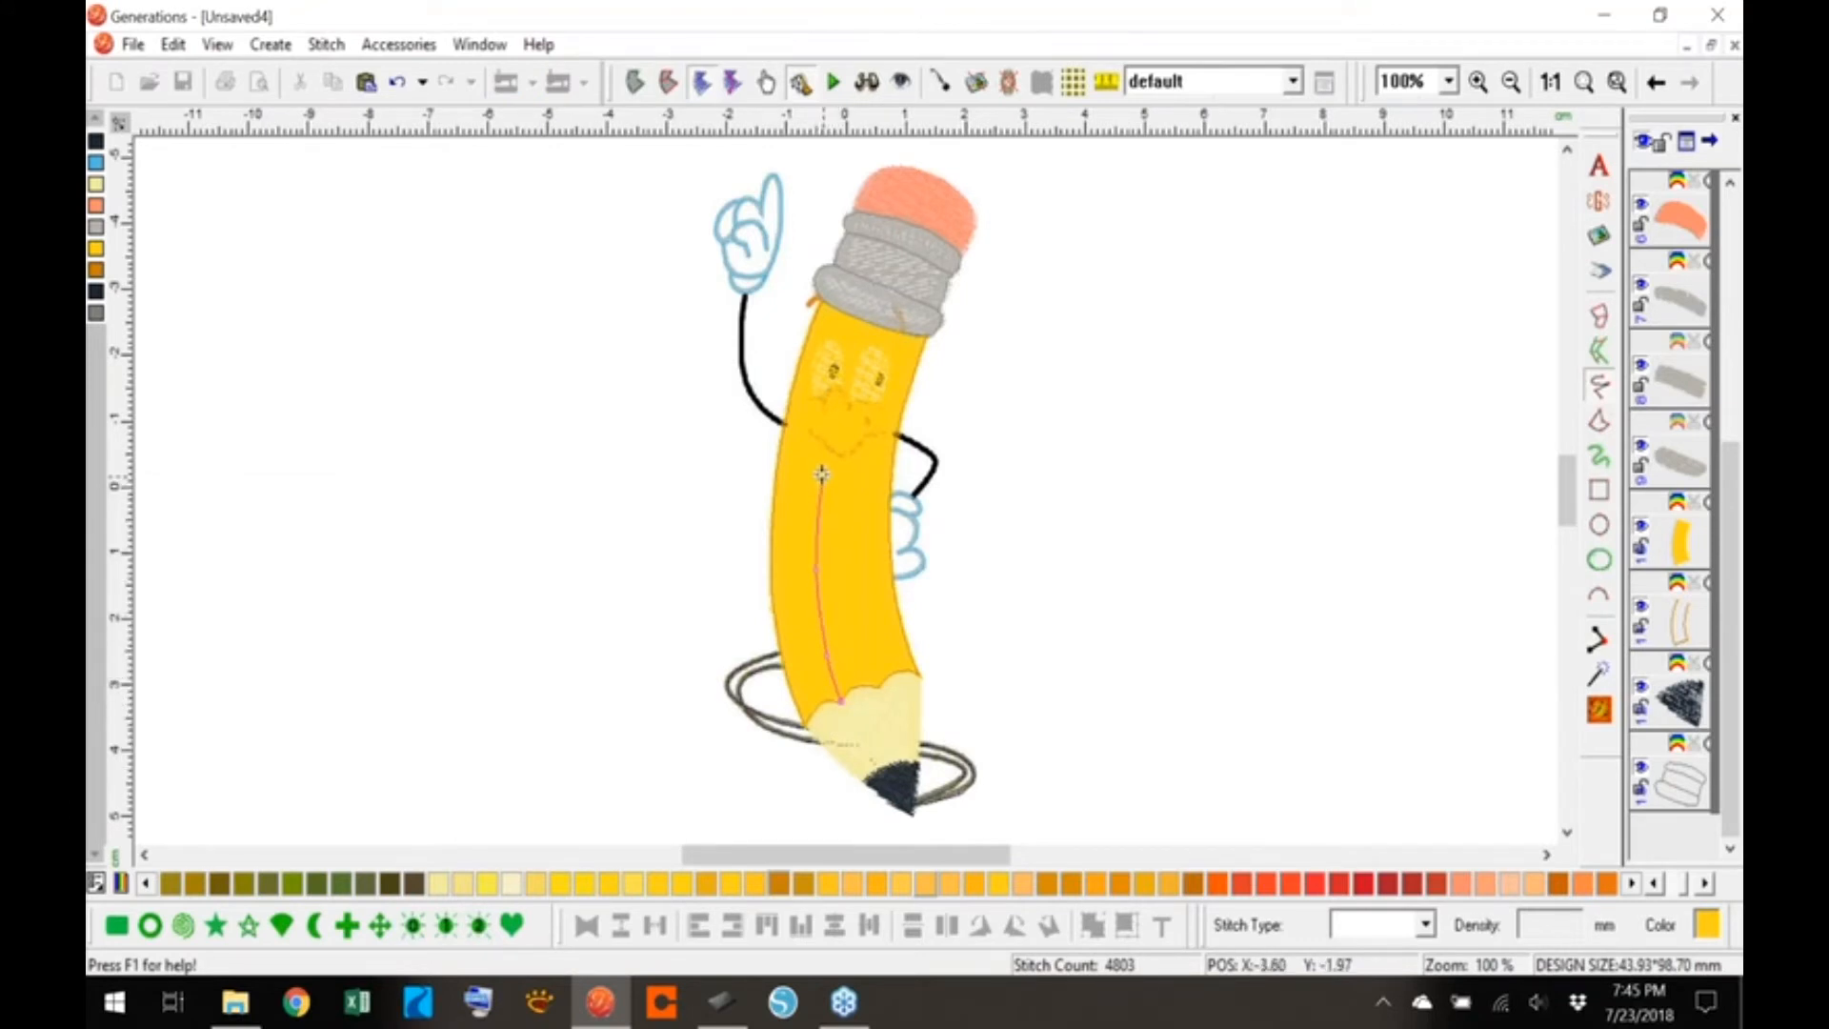
left_click_drag(824, 461, 824, 461)
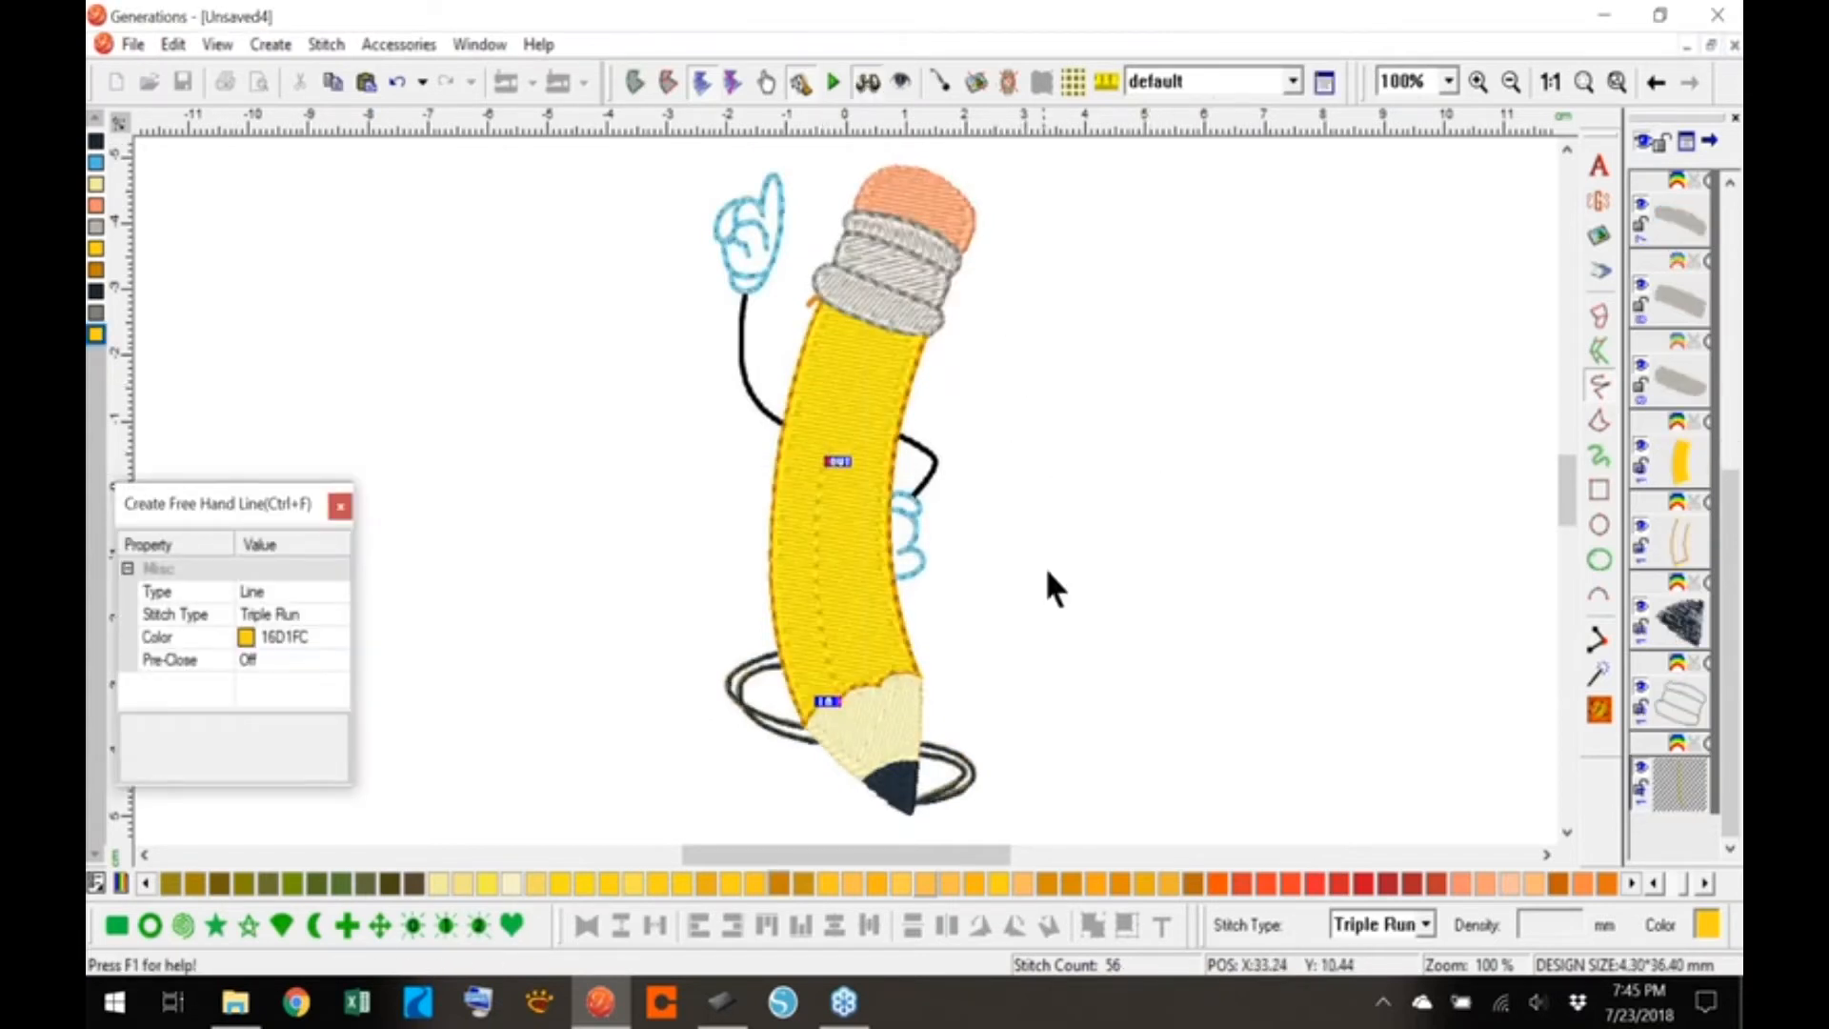
key("Escape")
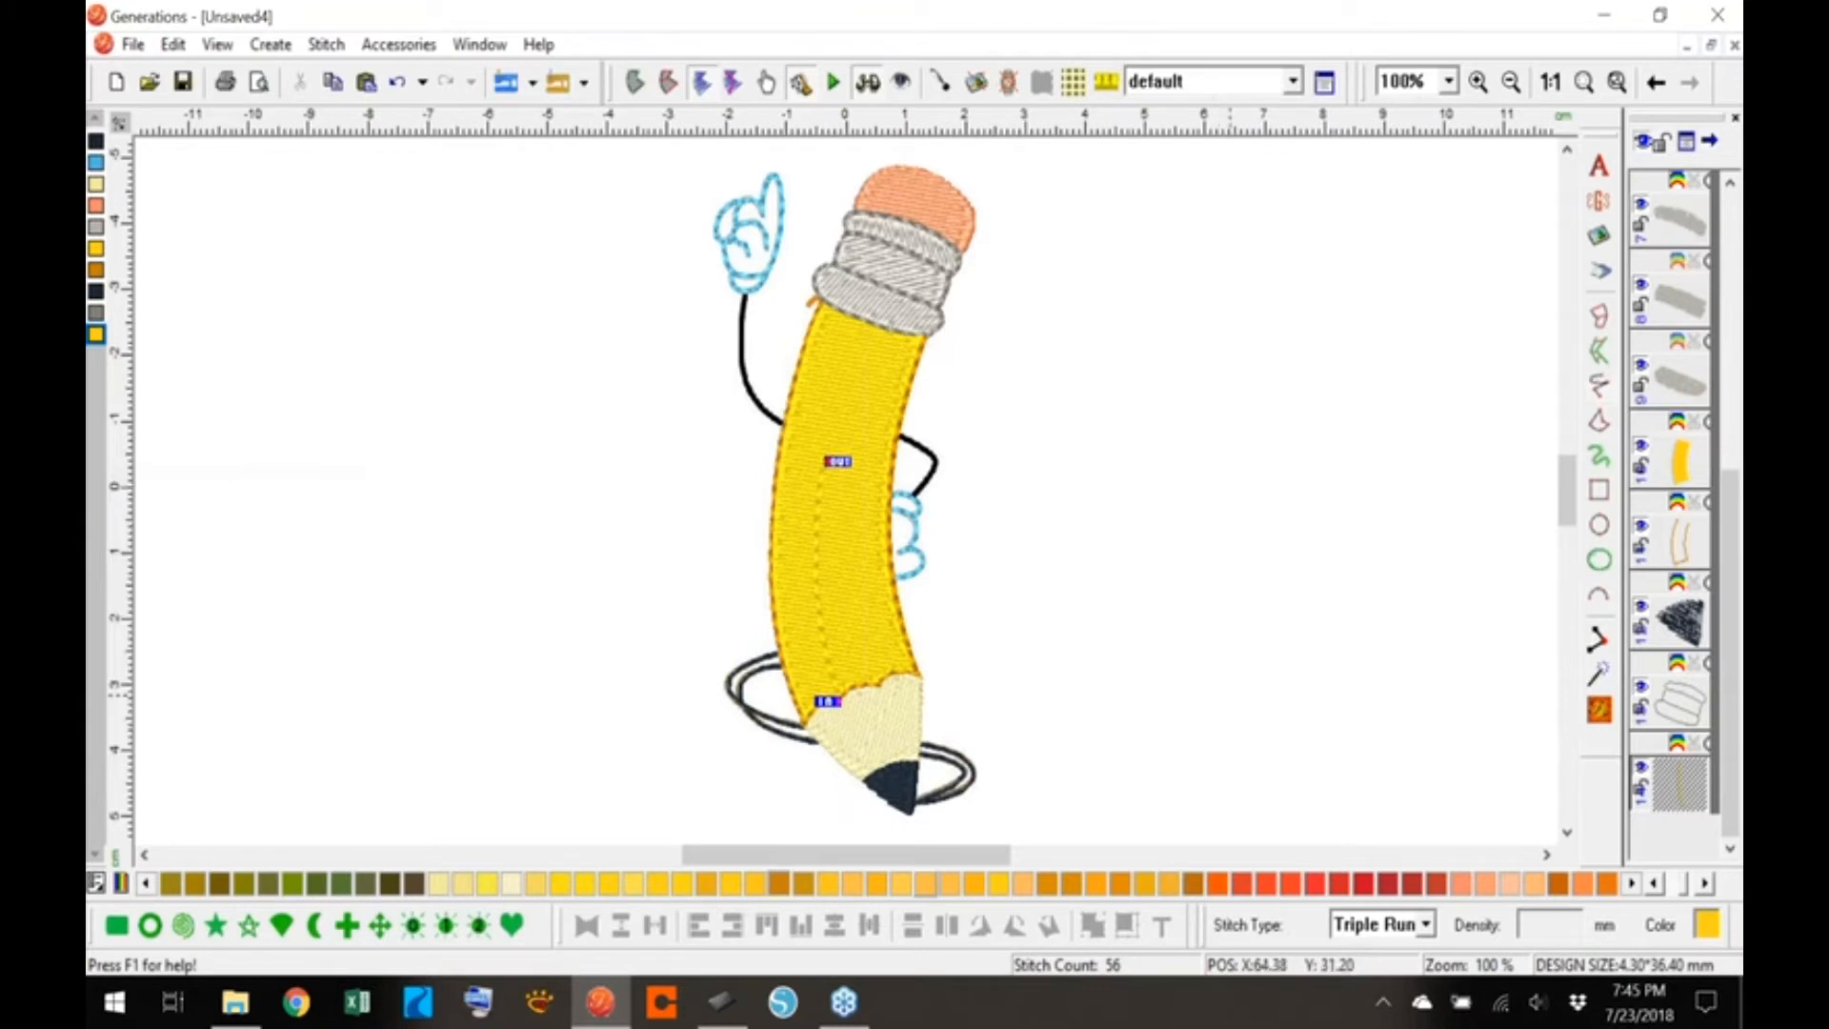
left_click(1168, 682)
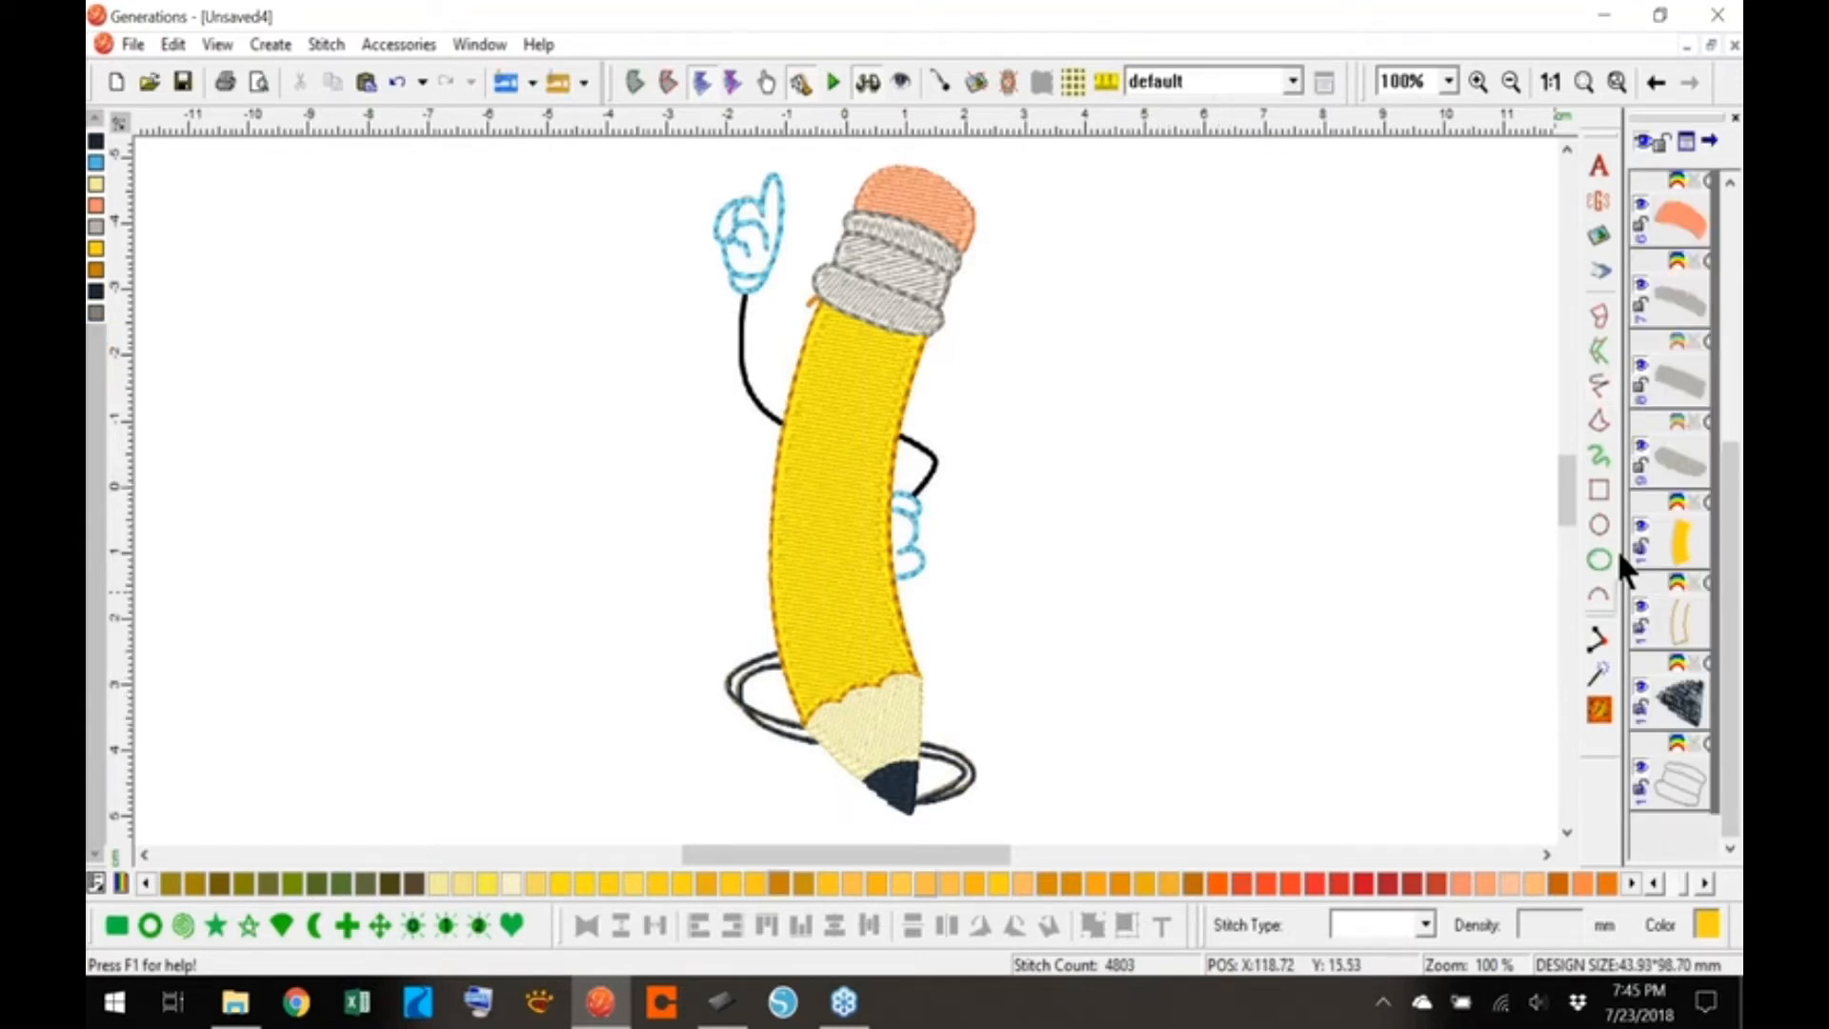
- Draw two freehand Triple Run lines up the pencil body from the scallop notches, about 39.5 mm tall on the left and 29 mm on the right
left_click(1598, 383)
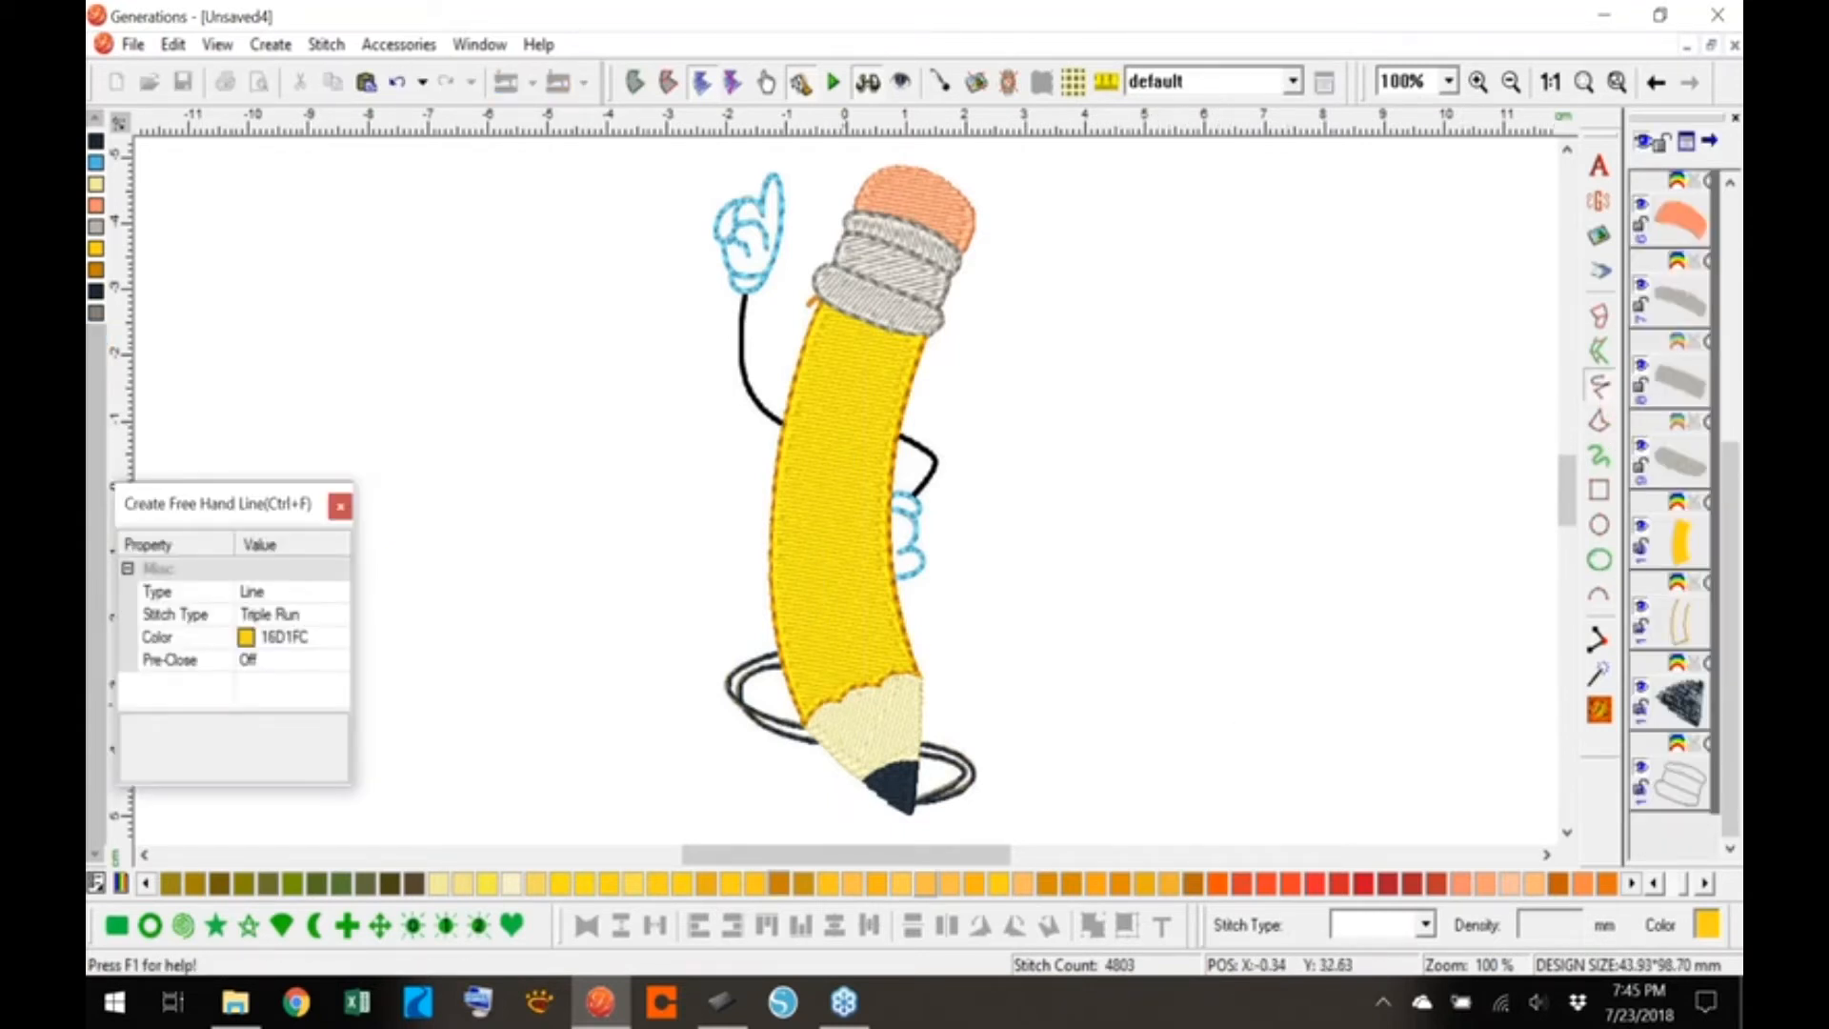
left_click_drag(840, 703, 826, 644)
key("Escape")
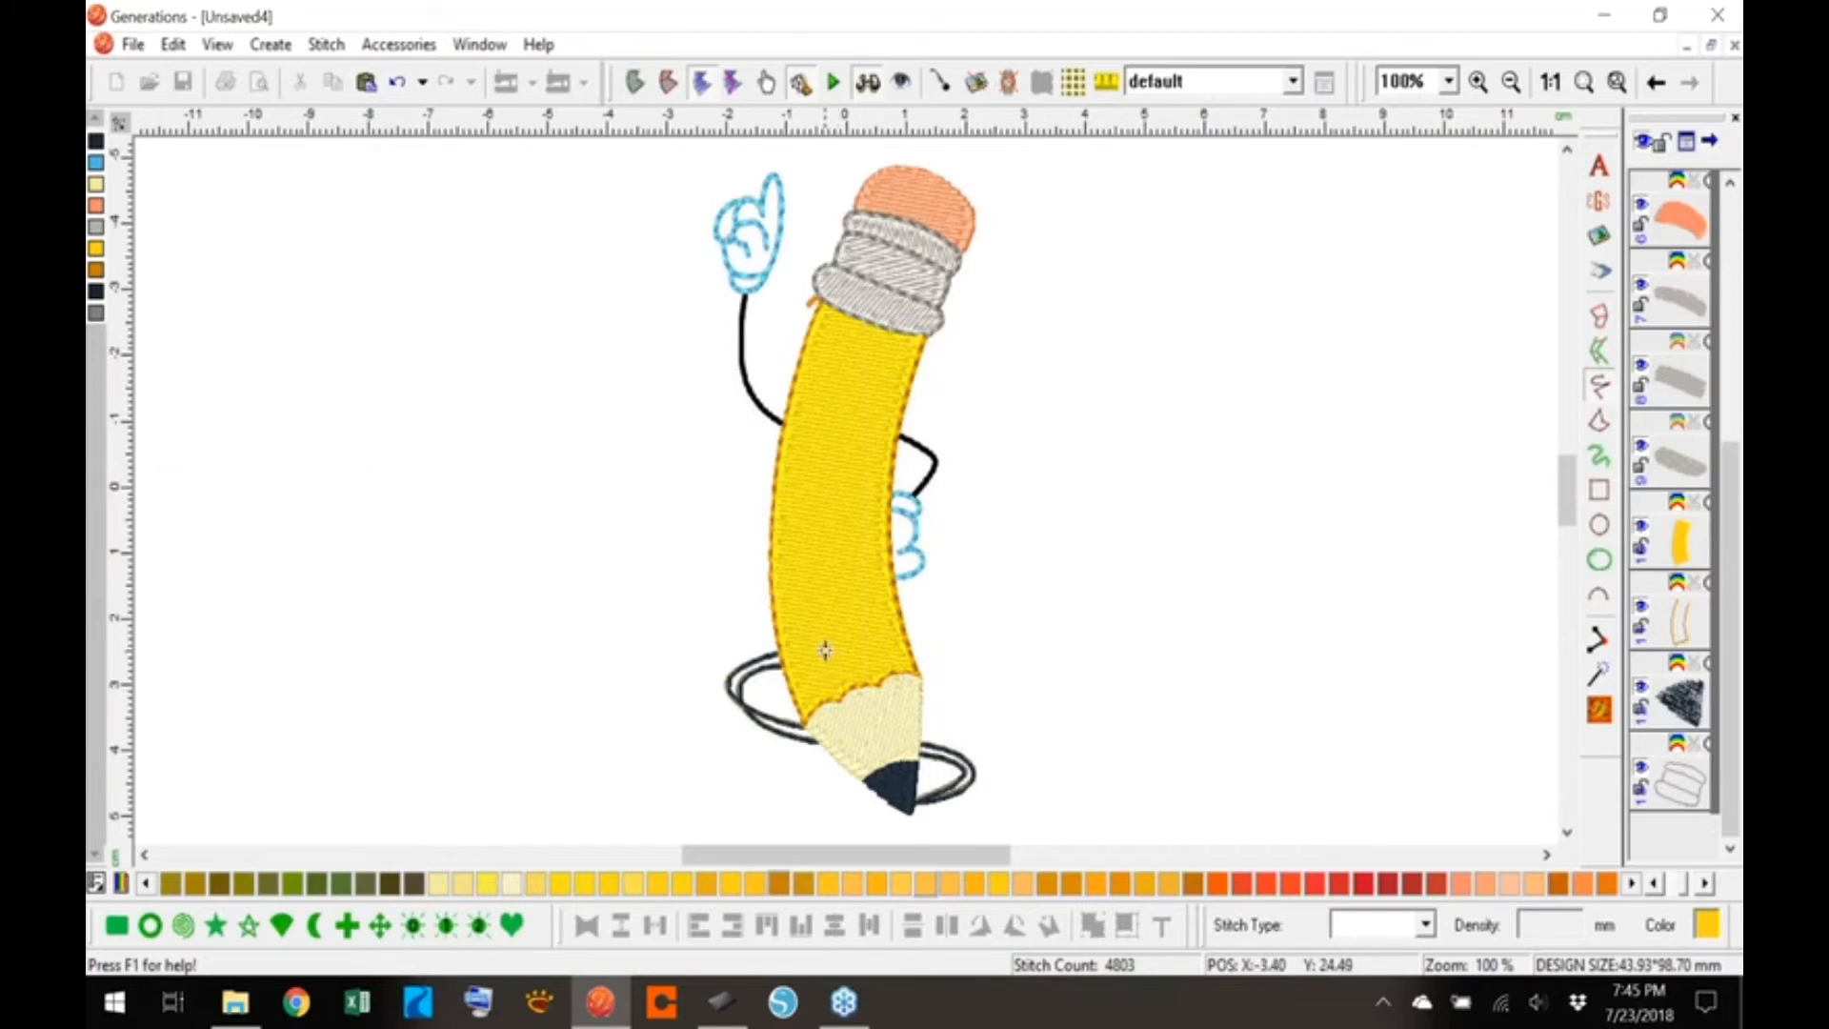
left_click_drag(831, 683, 823, 618)
left_click(806, 575)
key("BackSpace")
key("BackSpace")
left_click(822, 624)
left_click(819, 526)
key("Return")
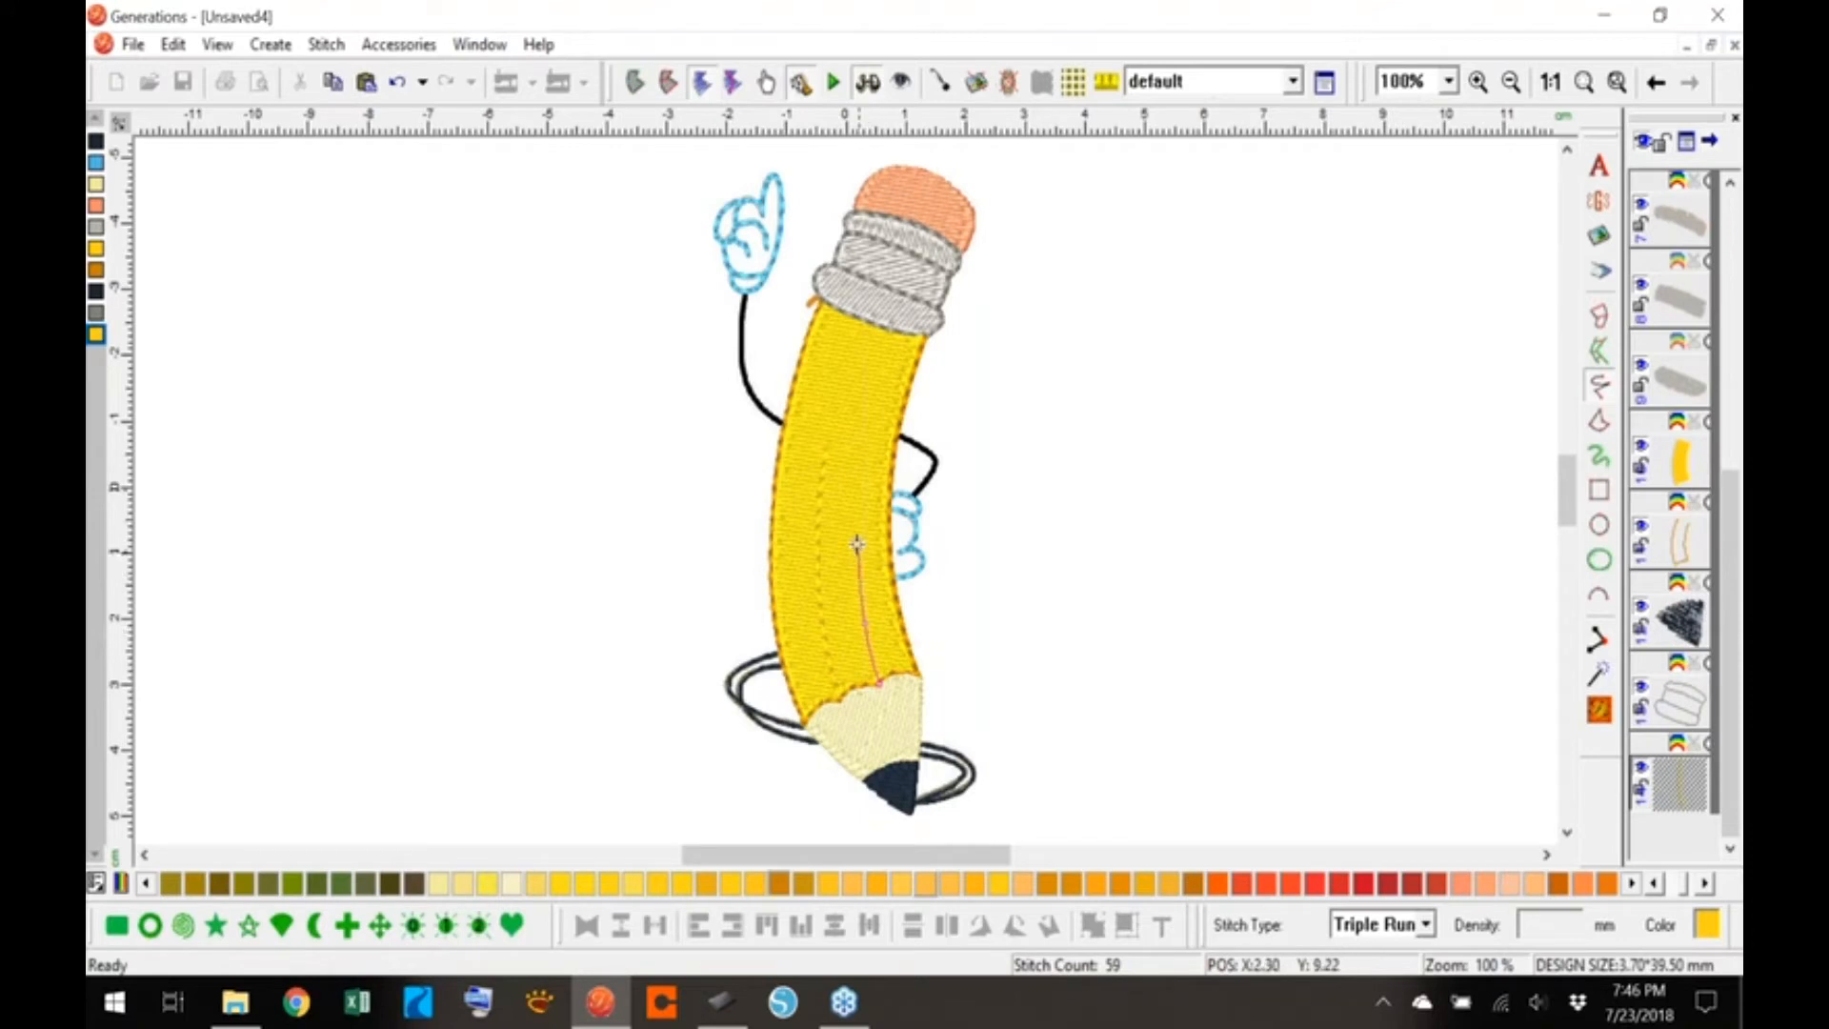
key("Return")
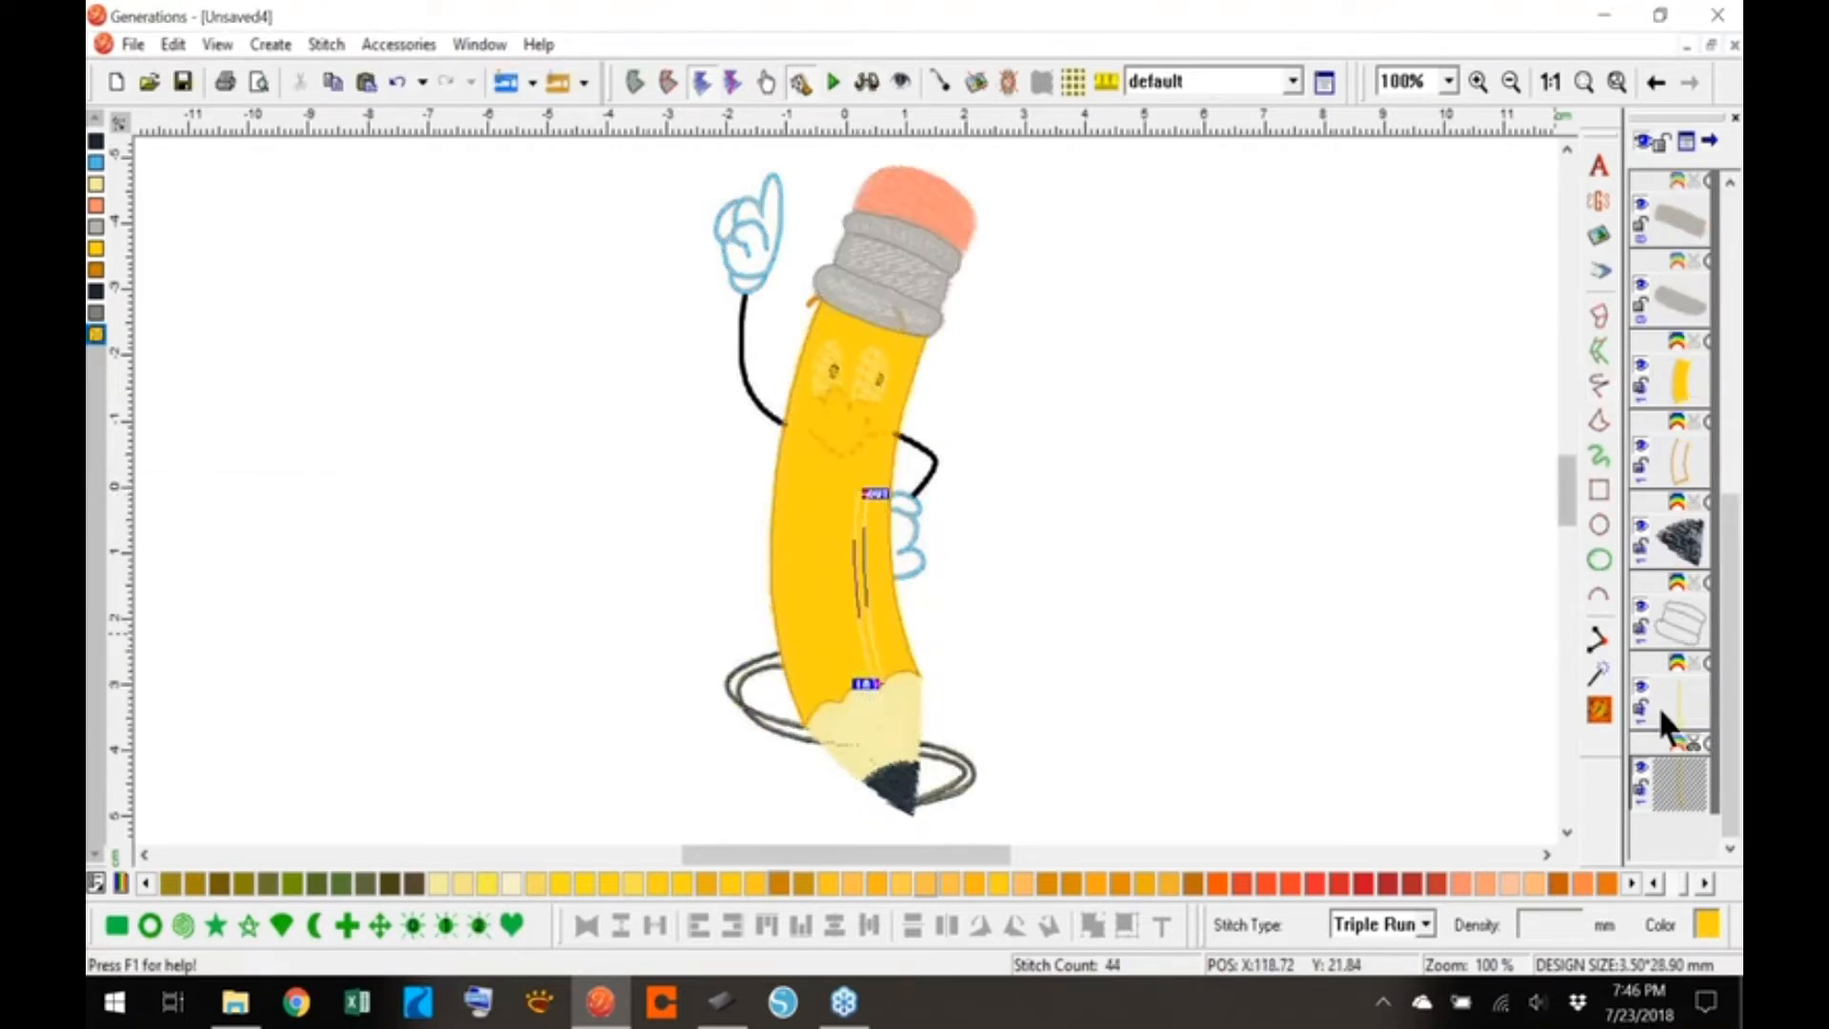
- Merge the two vertical body lines with the dark orange pencil outline and display the stitches in 3D
left_click(1695, 700, "shift")
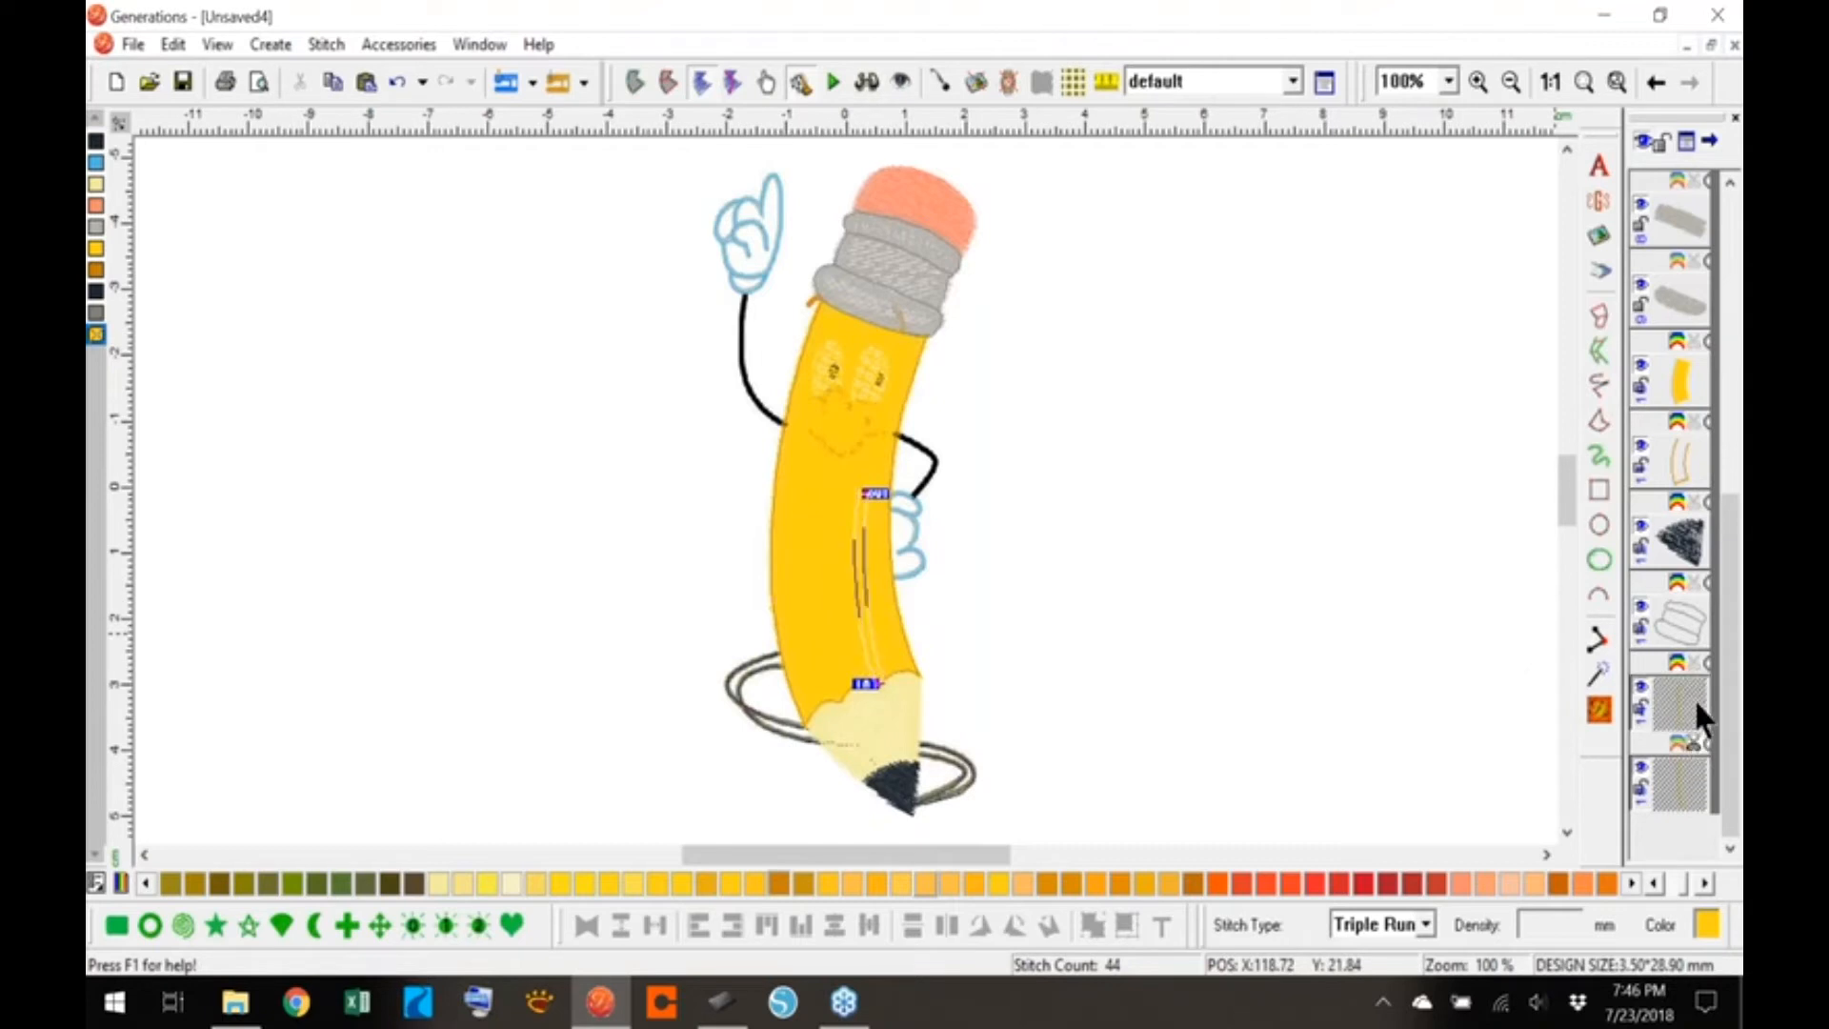
left_click(634, 82)
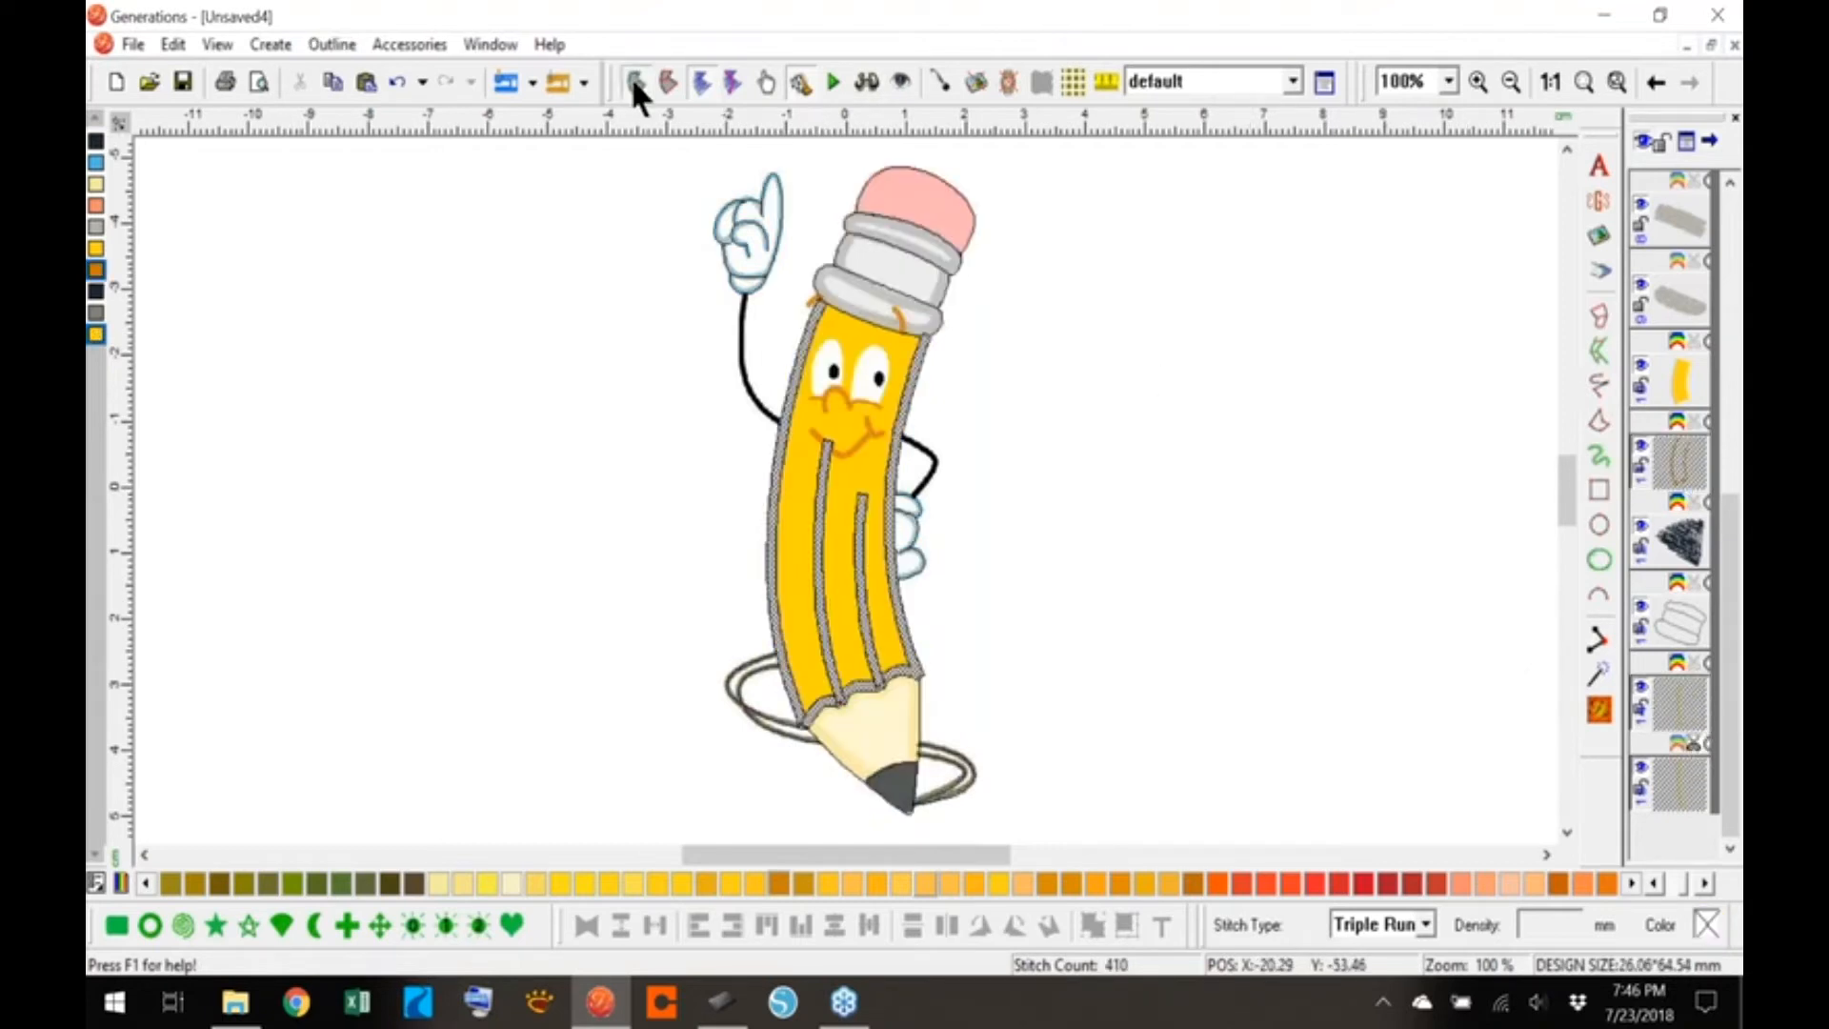
right_click(867, 529)
left_click(940, 729)
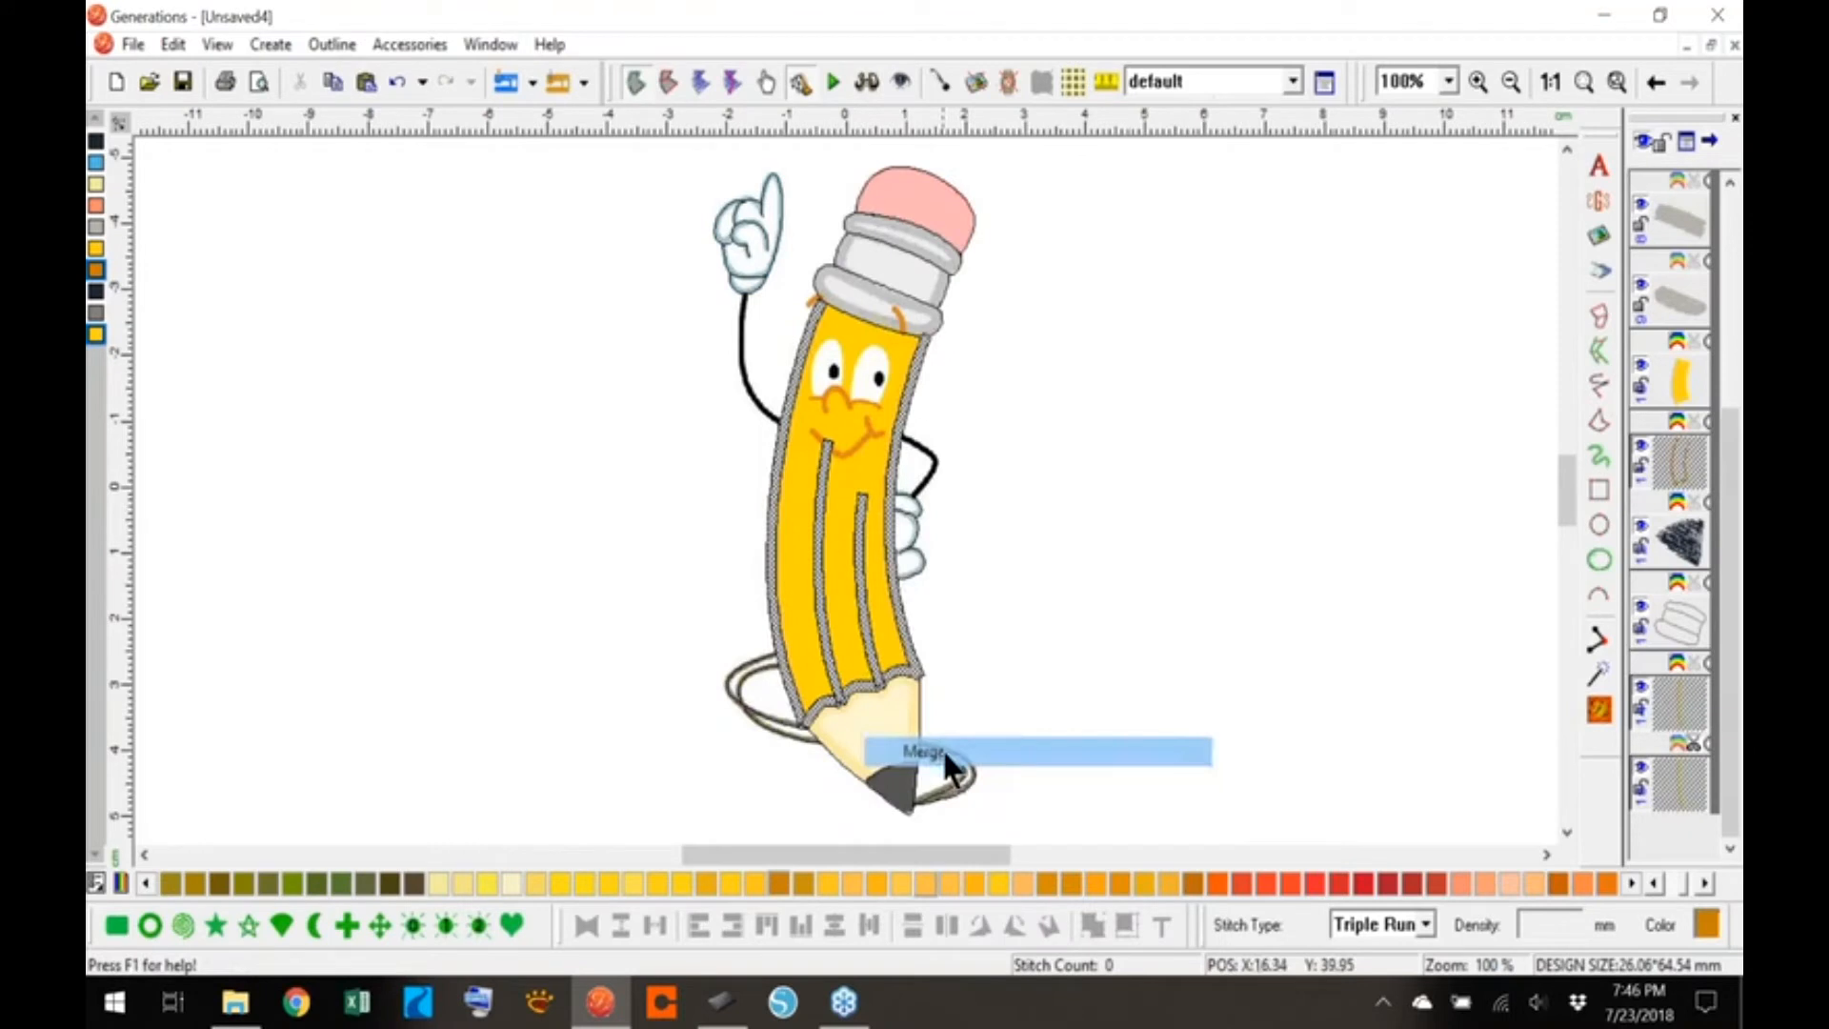
left_click(870, 86)
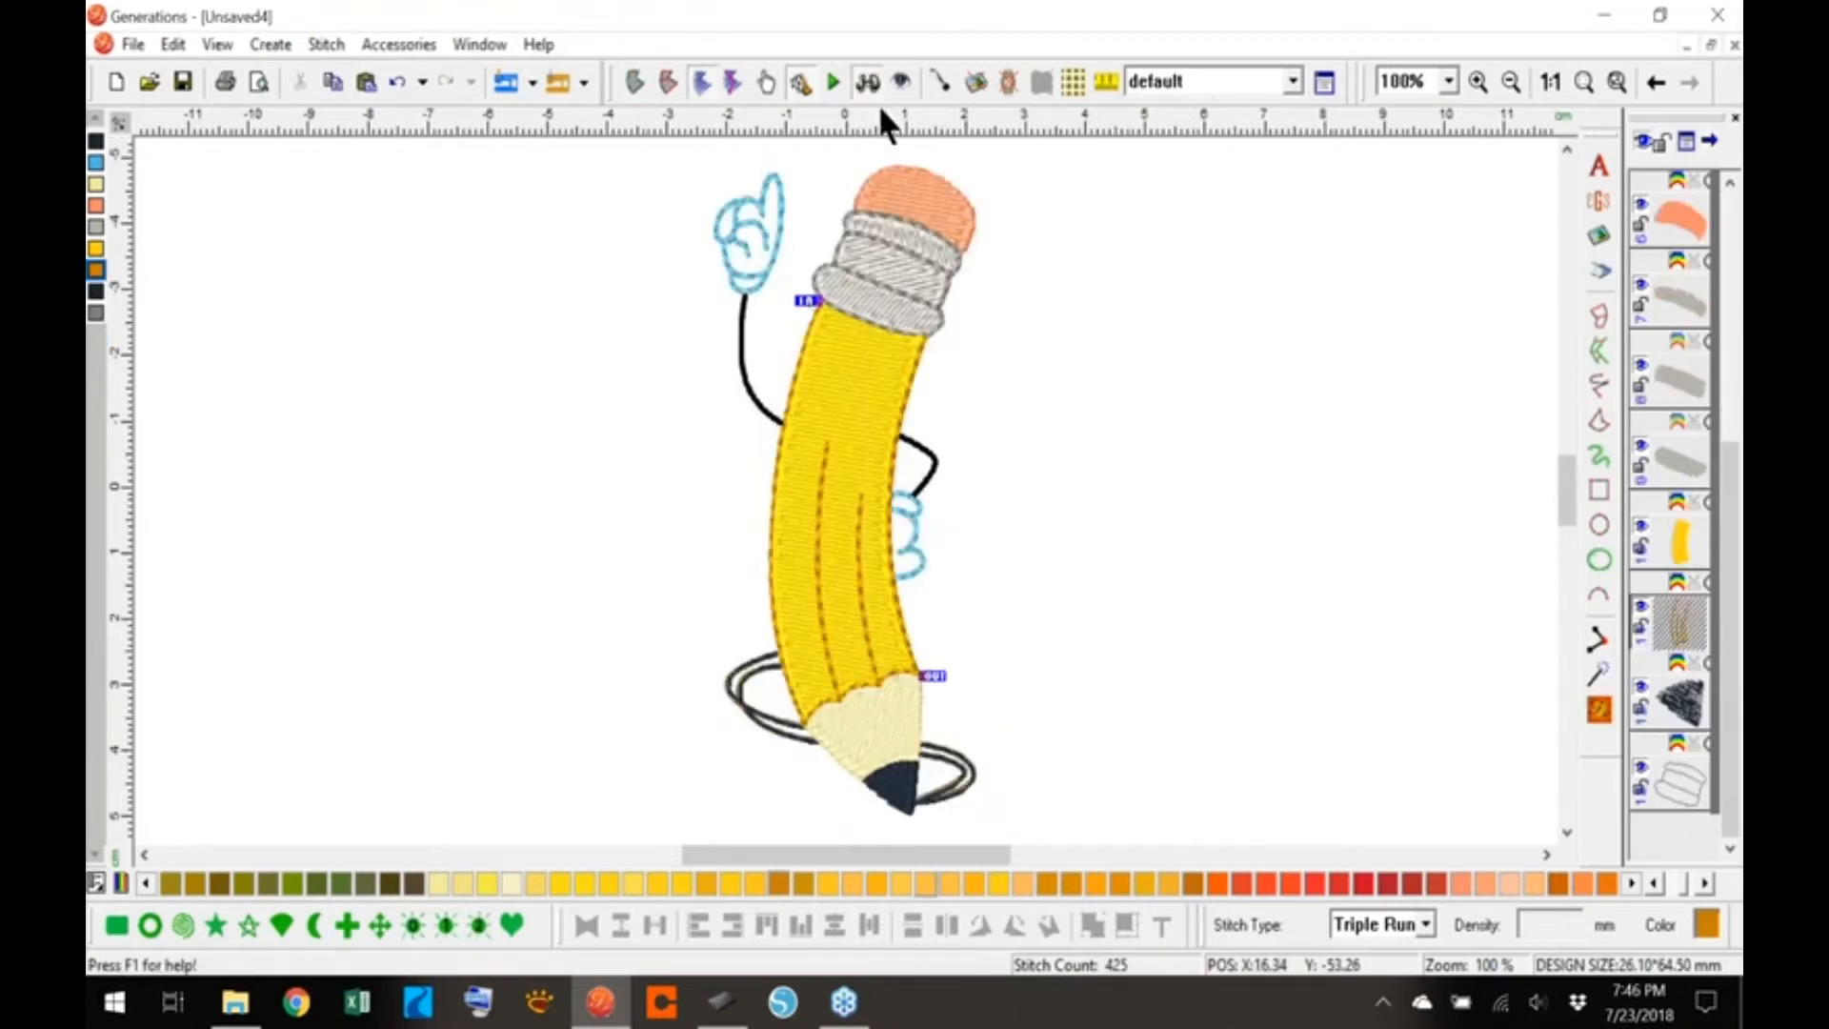
left_click(1126, 484)
left_click(867, 82)
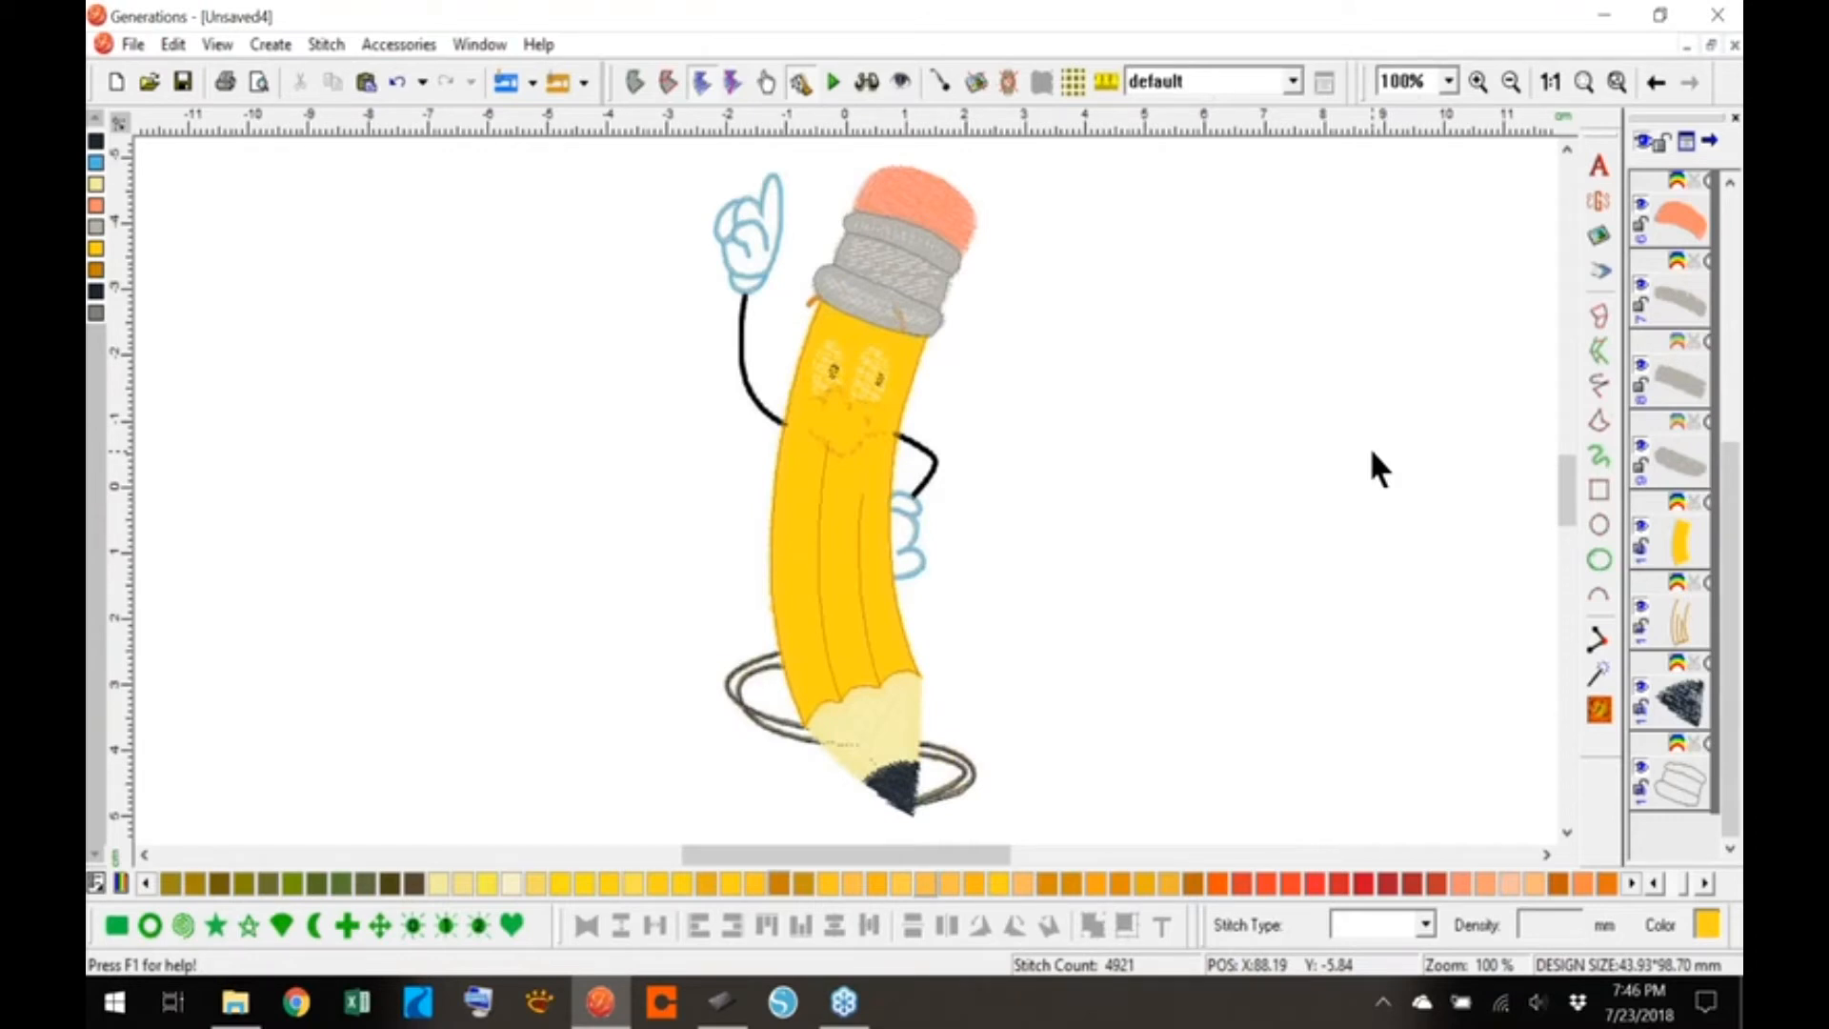
left_click(846, 83)
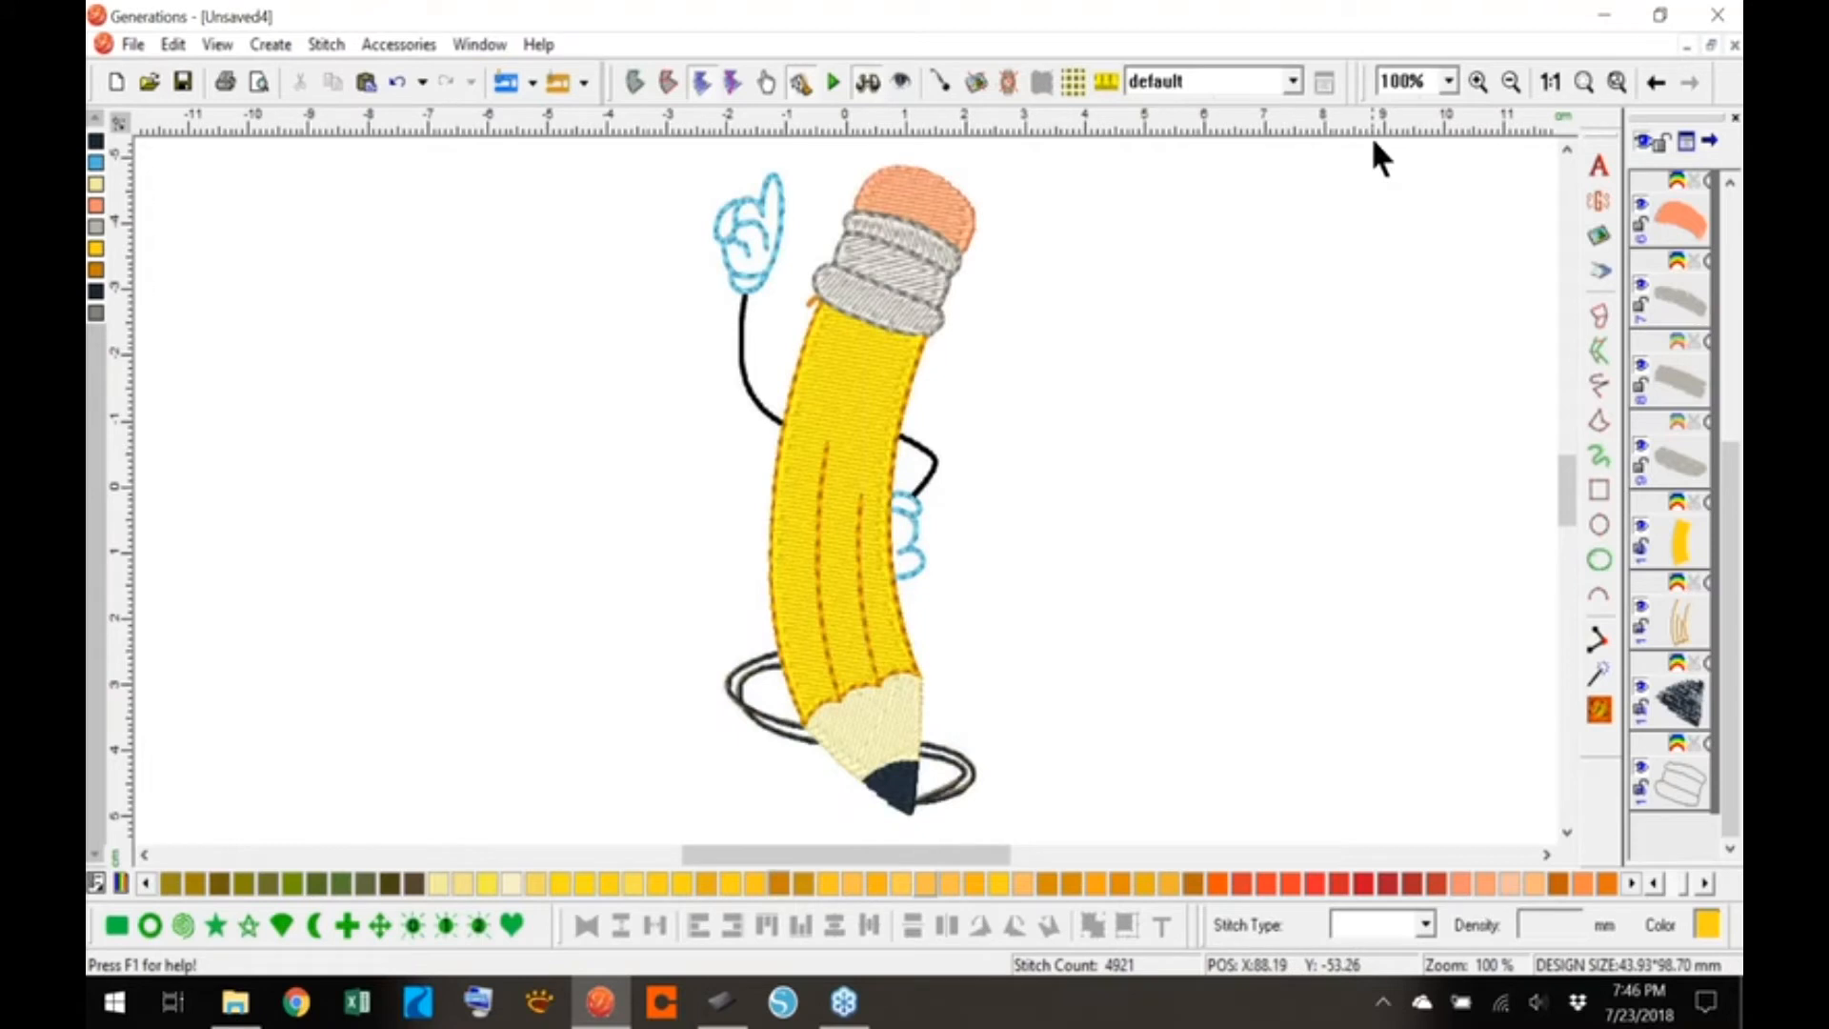
- Draw a freehand Triple Run line along the bent right arm, from the body edge to the hand, about 7.1 by 9.7 mm
left_click(1448, 81)
left_click(1398, 204)
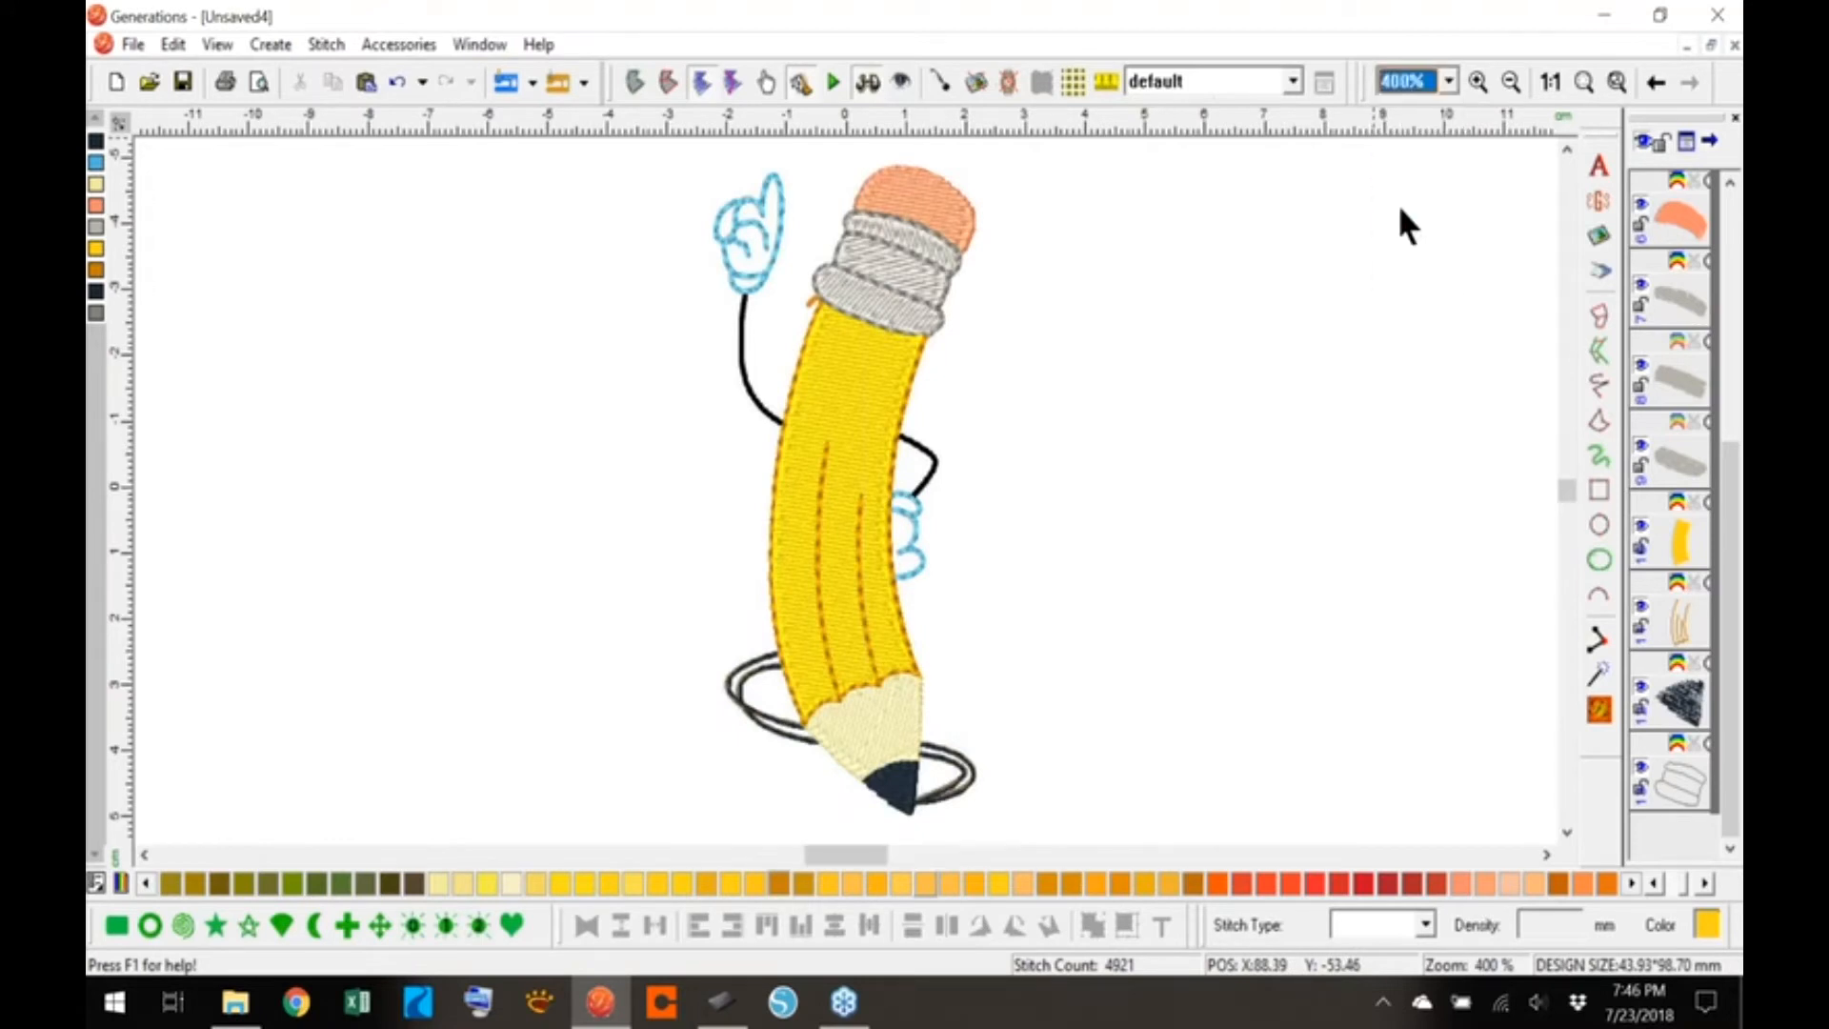
scroll(1568, 484, "up", 3)
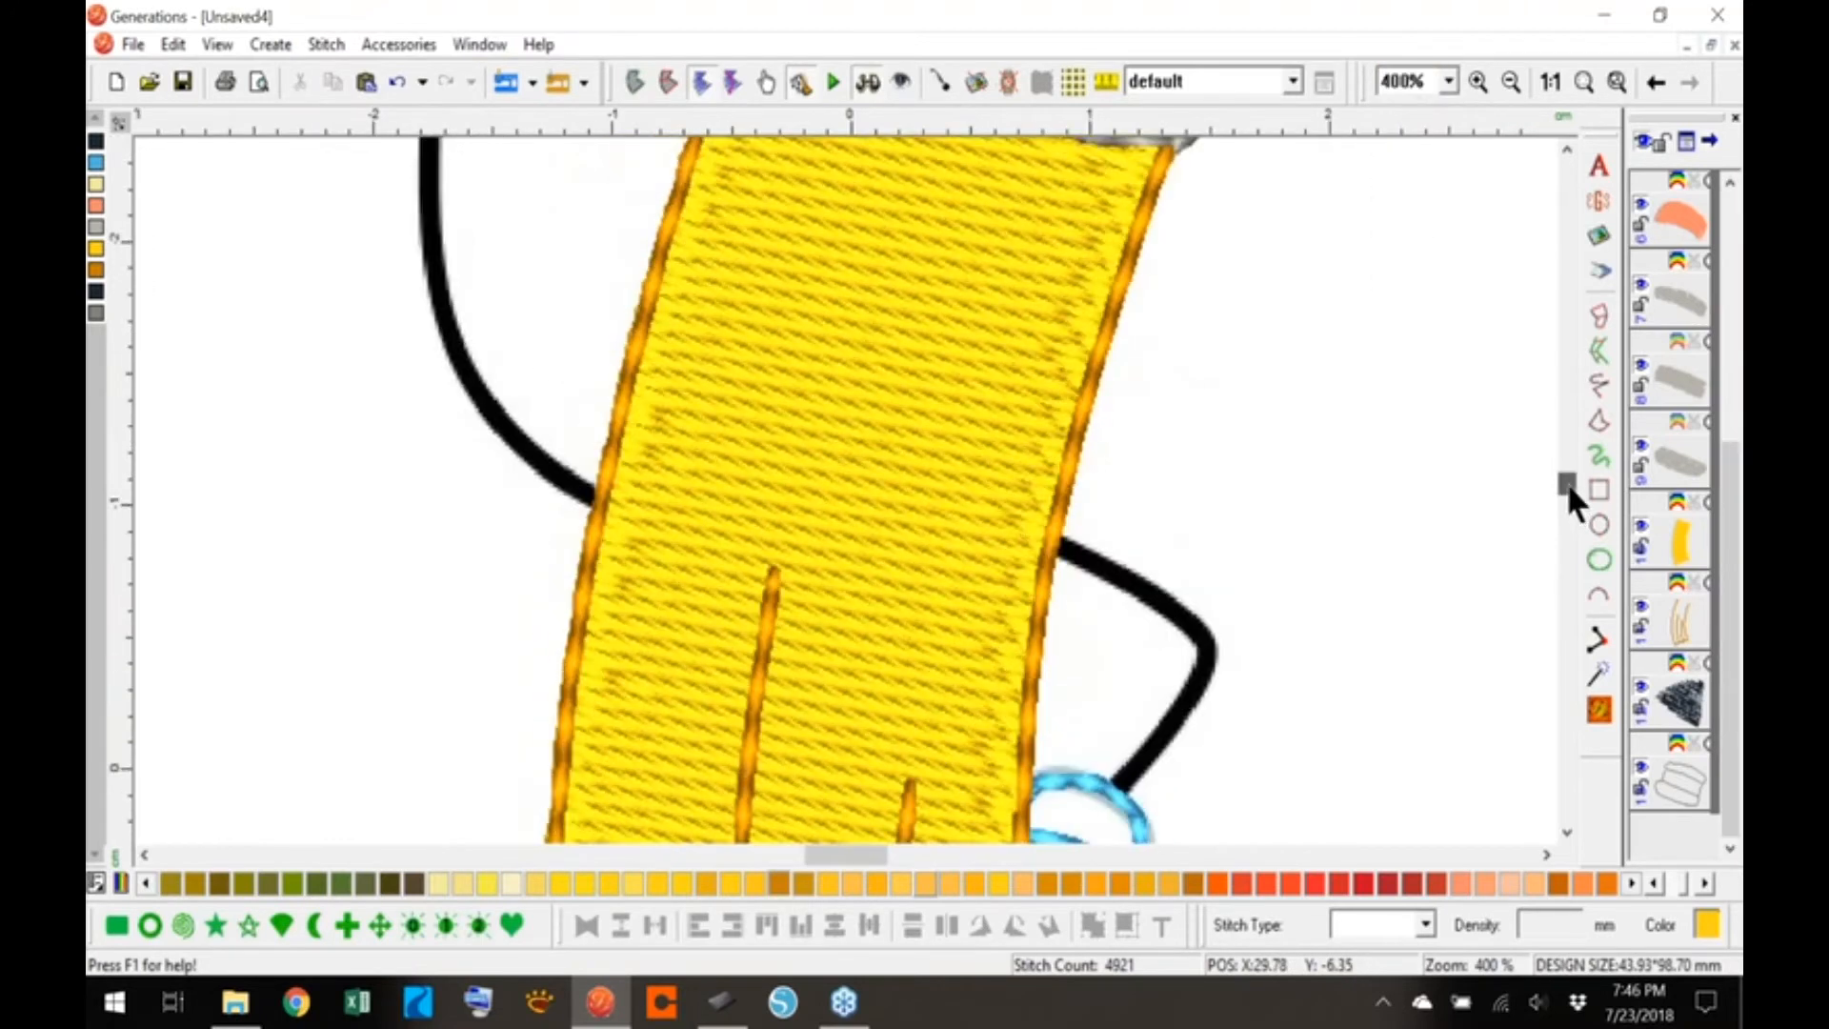
left_click(867, 81)
left_click(1599, 384)
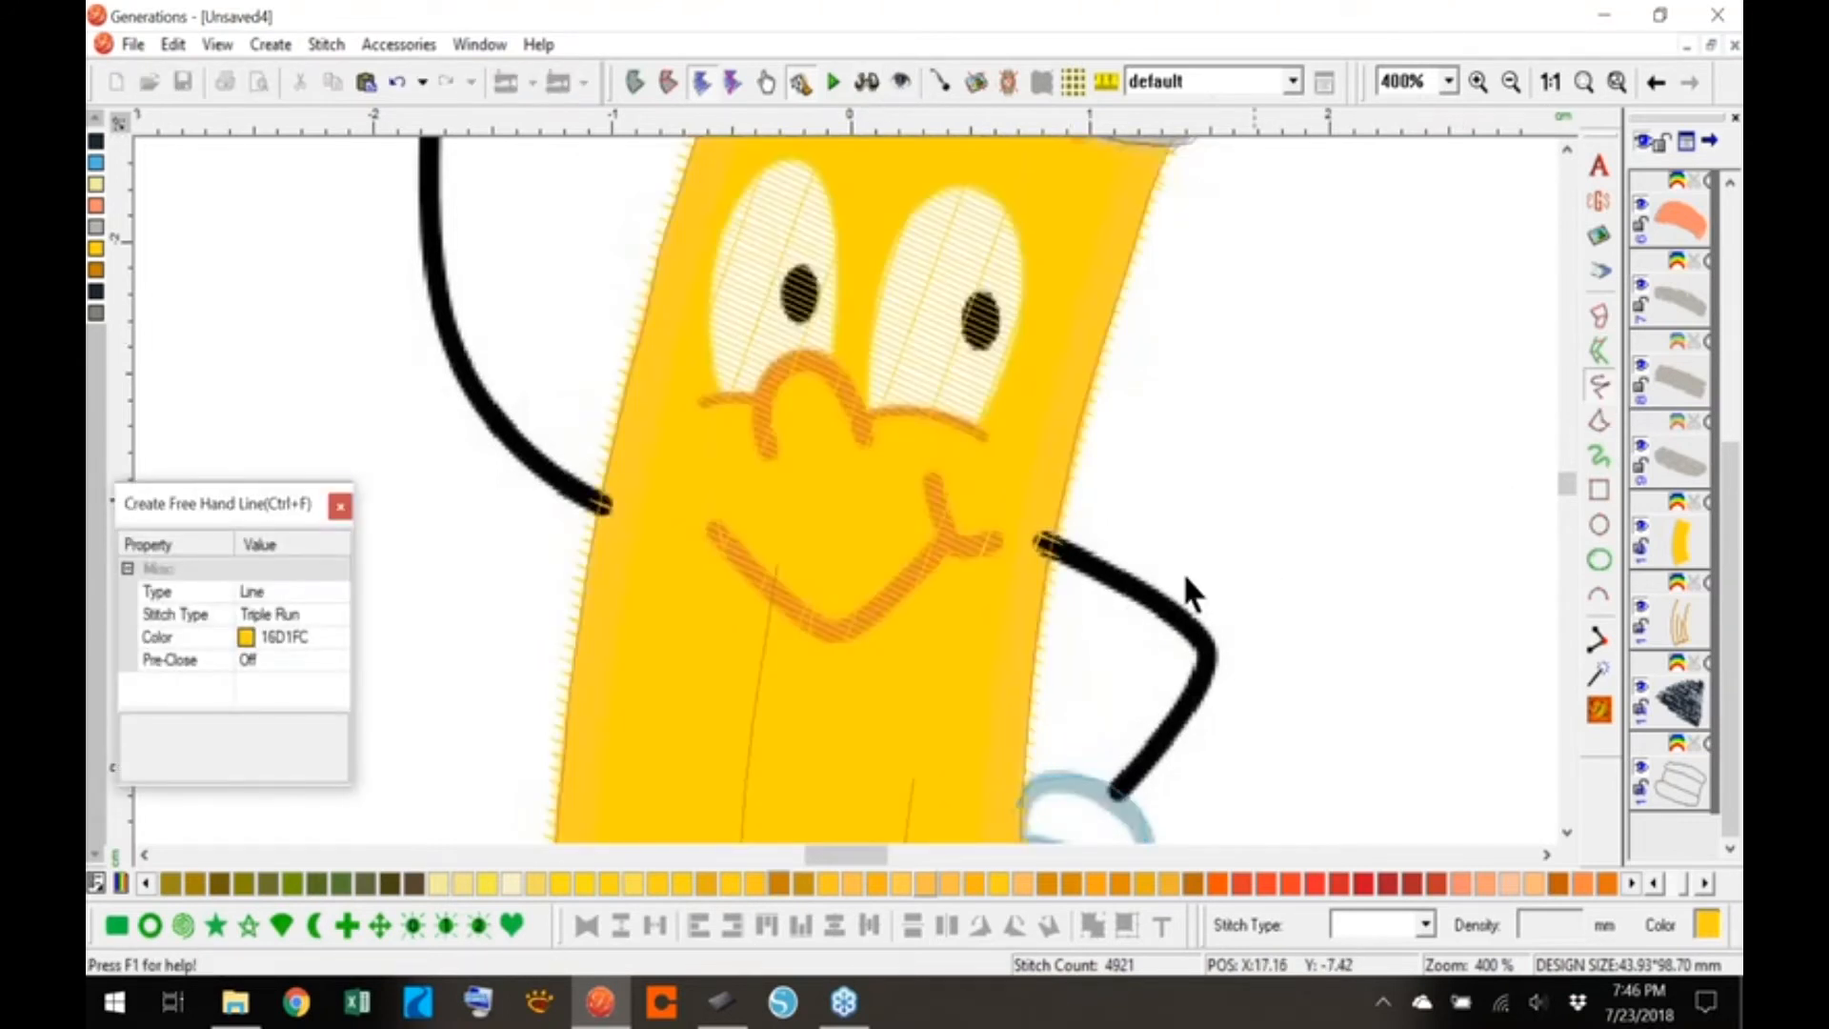
left_click(1042, 543)
left_click(1142, 591)
left_click(1206, 640)
left_click(1210, 677)
left_click(1182, 721)
left_click(1146, 768)
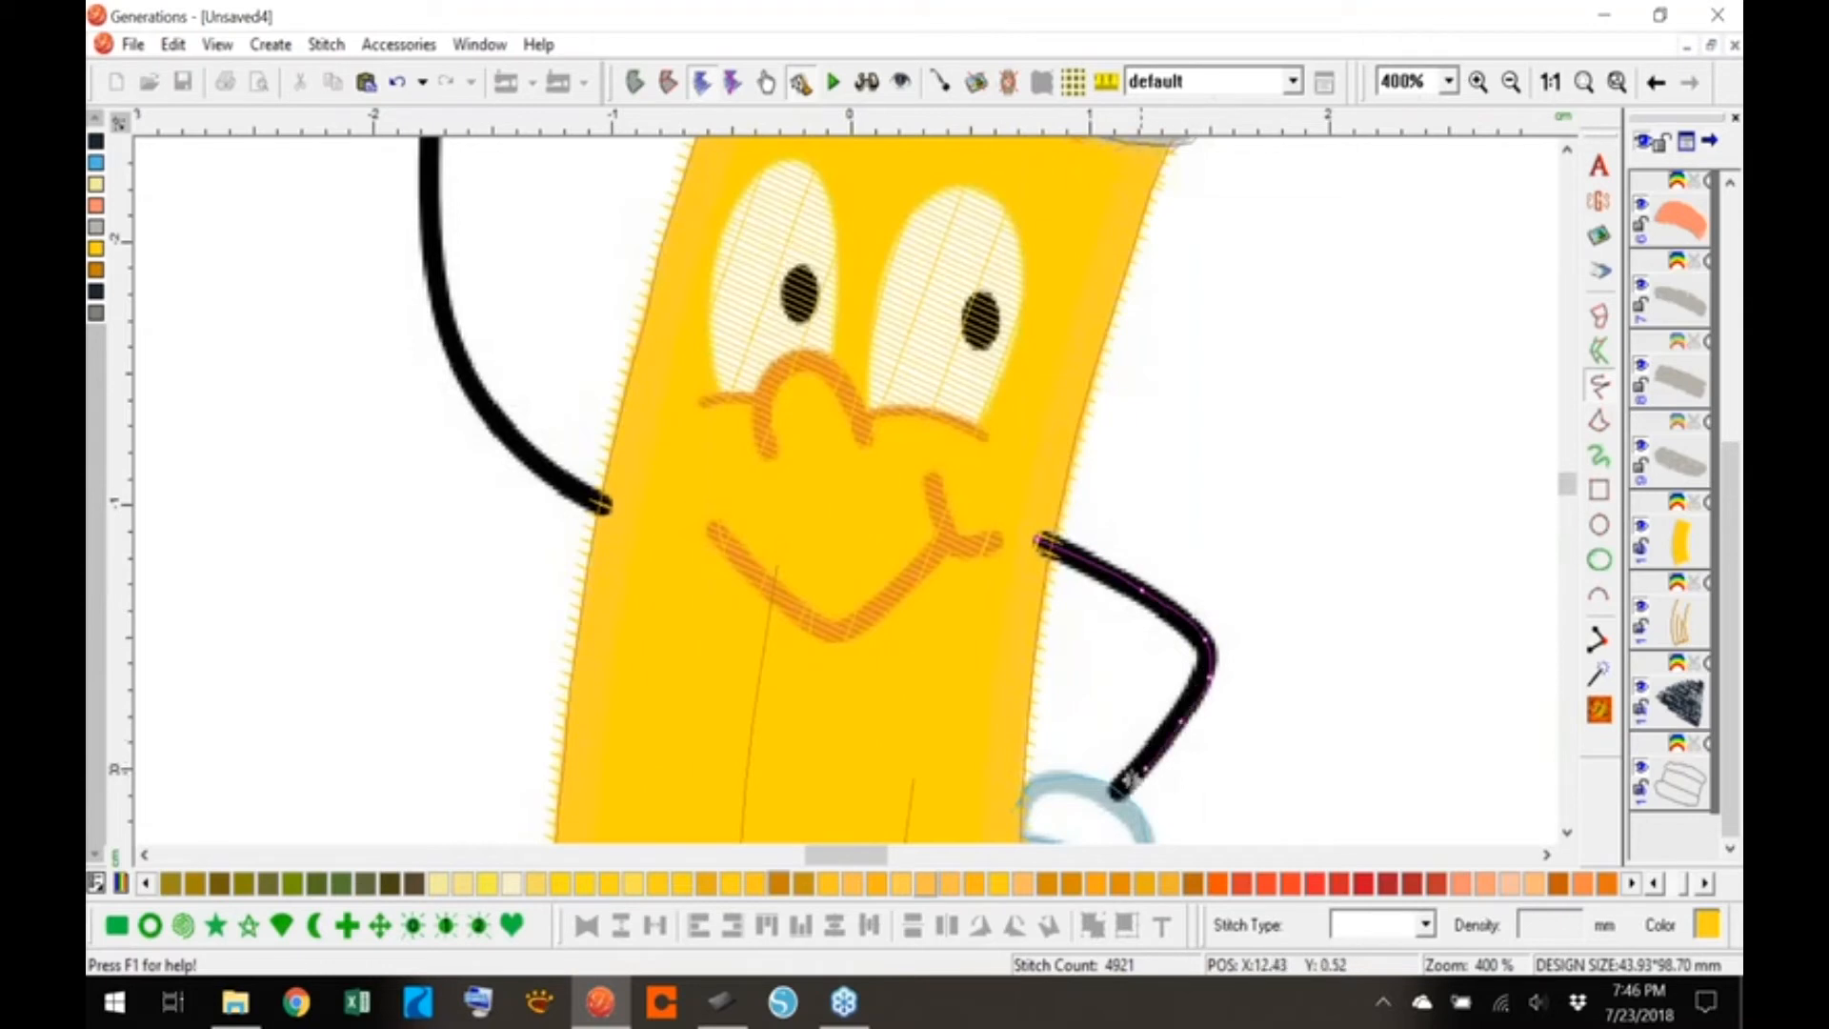
right_click(1120, 793)
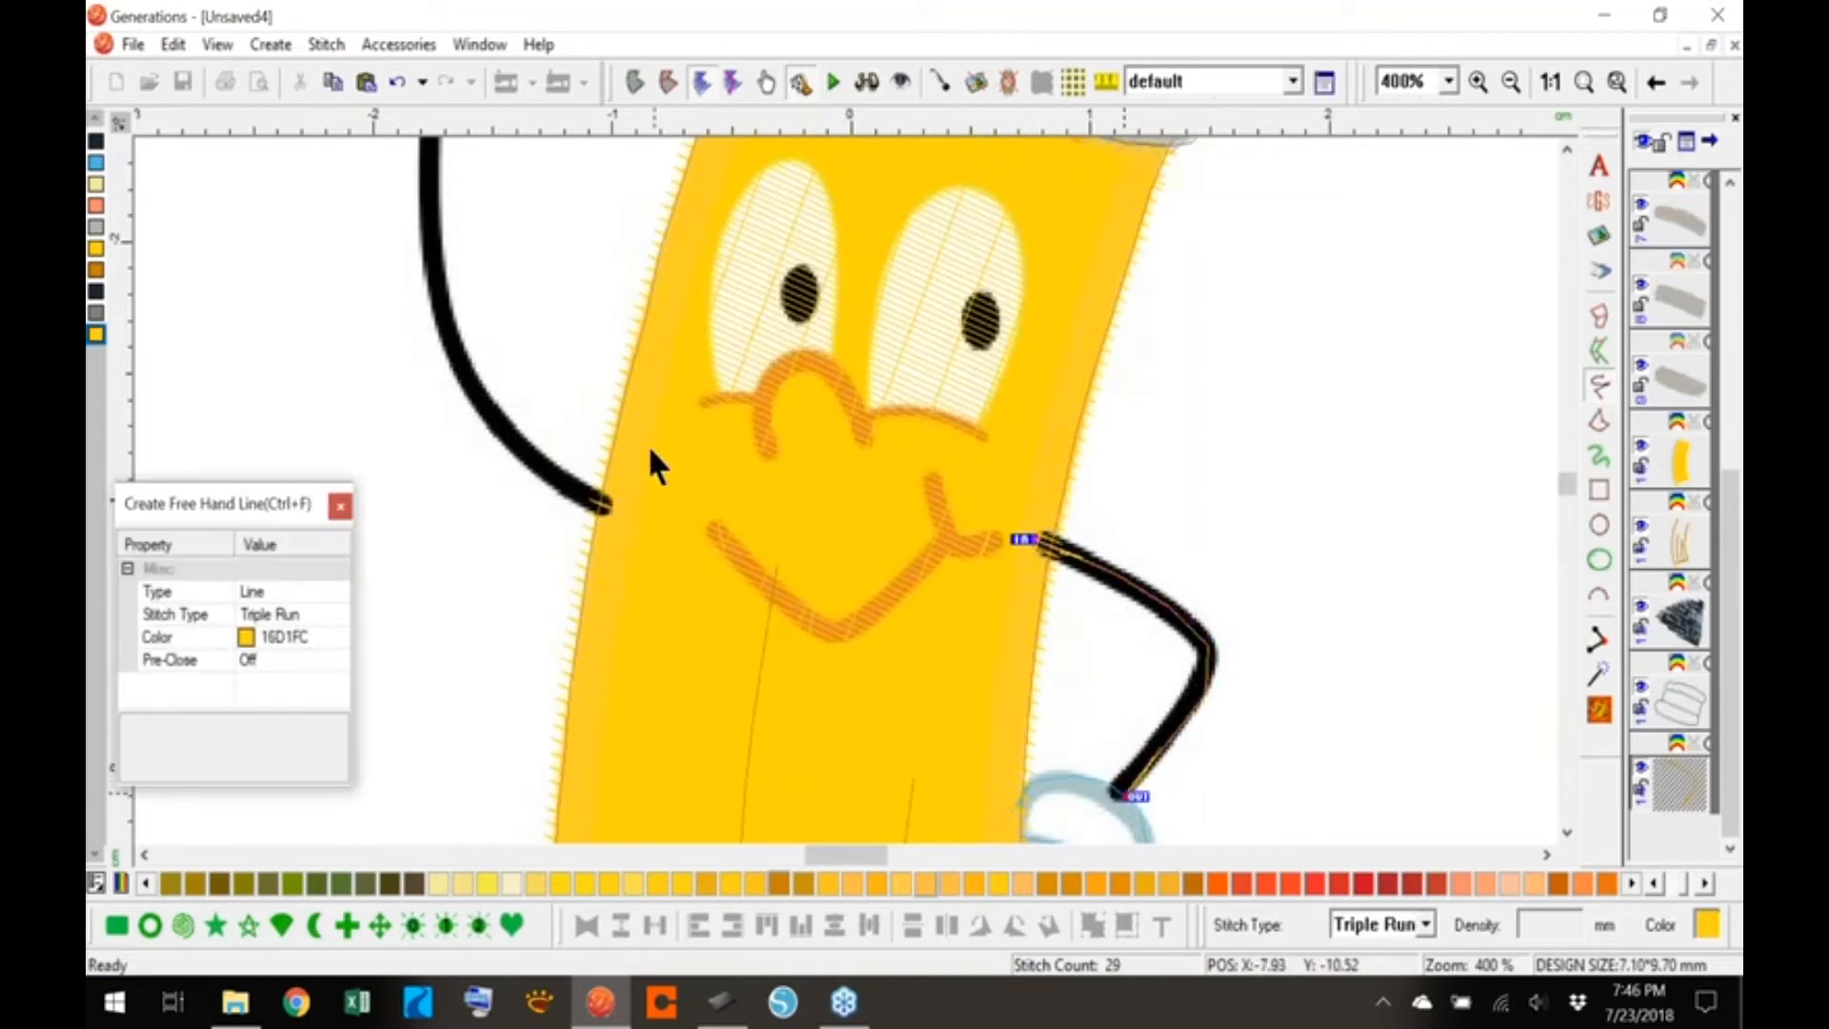
- Draw a freehand Triple Run line up the curved left arm, from the body edge to the raised hand, about 7.5 by 20.4 mm
scroll(1568, 482, "up", 3)
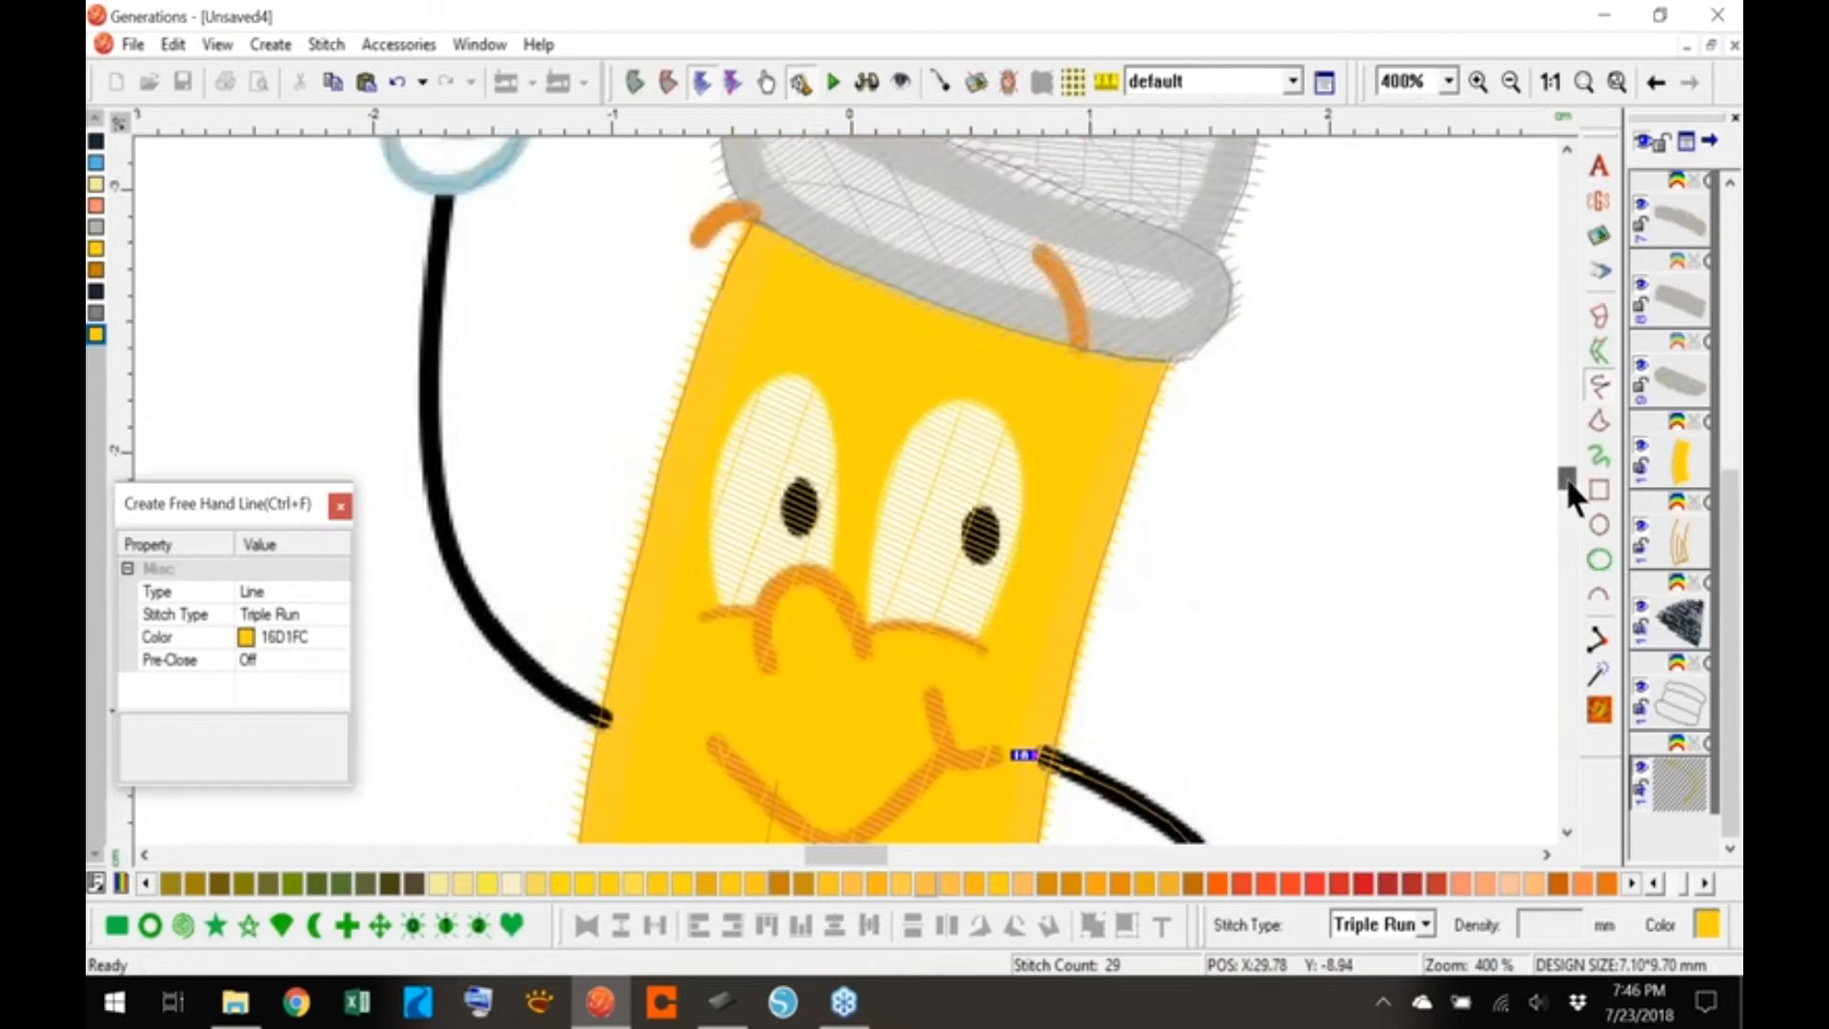
left_click(605, 667)
left_click(540, 631)
left_click(446, 491)
left_click(429, 351)
left_click(439, 172)
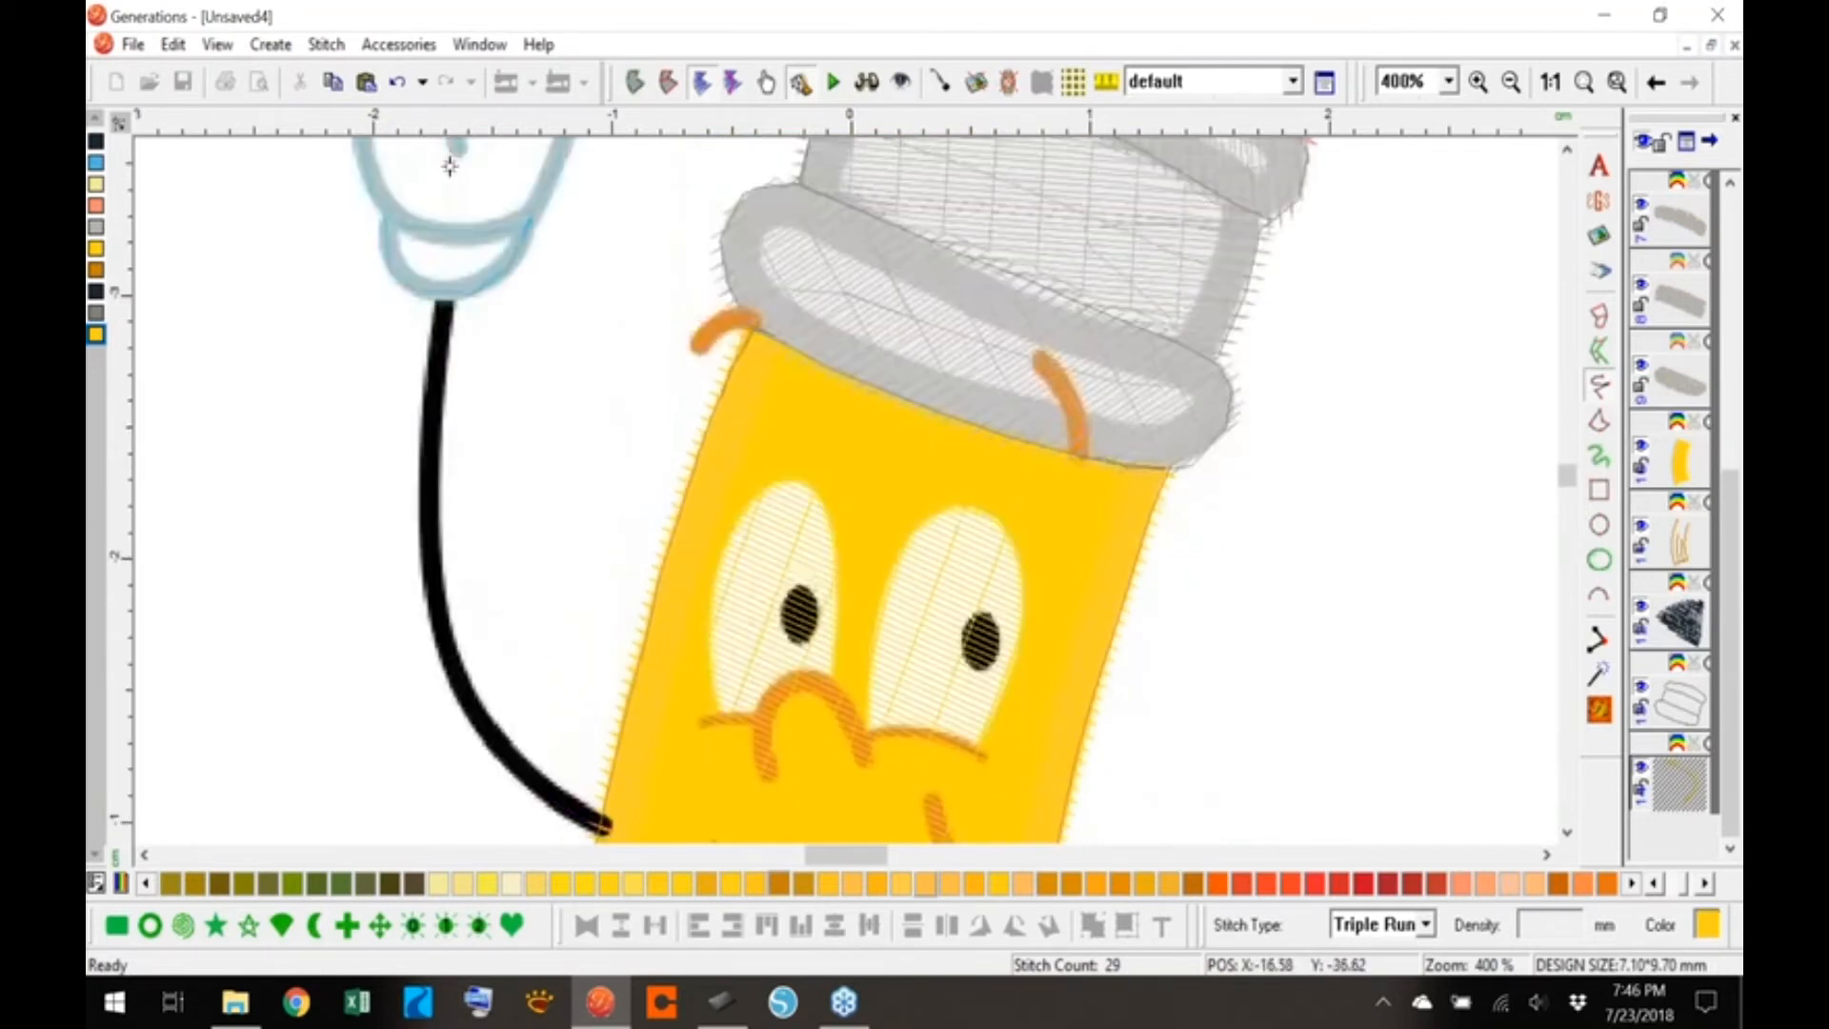
left_click(443, 235)
right_click(442, 236)
- Recolor both arm lines to the design's dark navy thread and generate their stitches, shown in 3D
left_click(1549, 82)
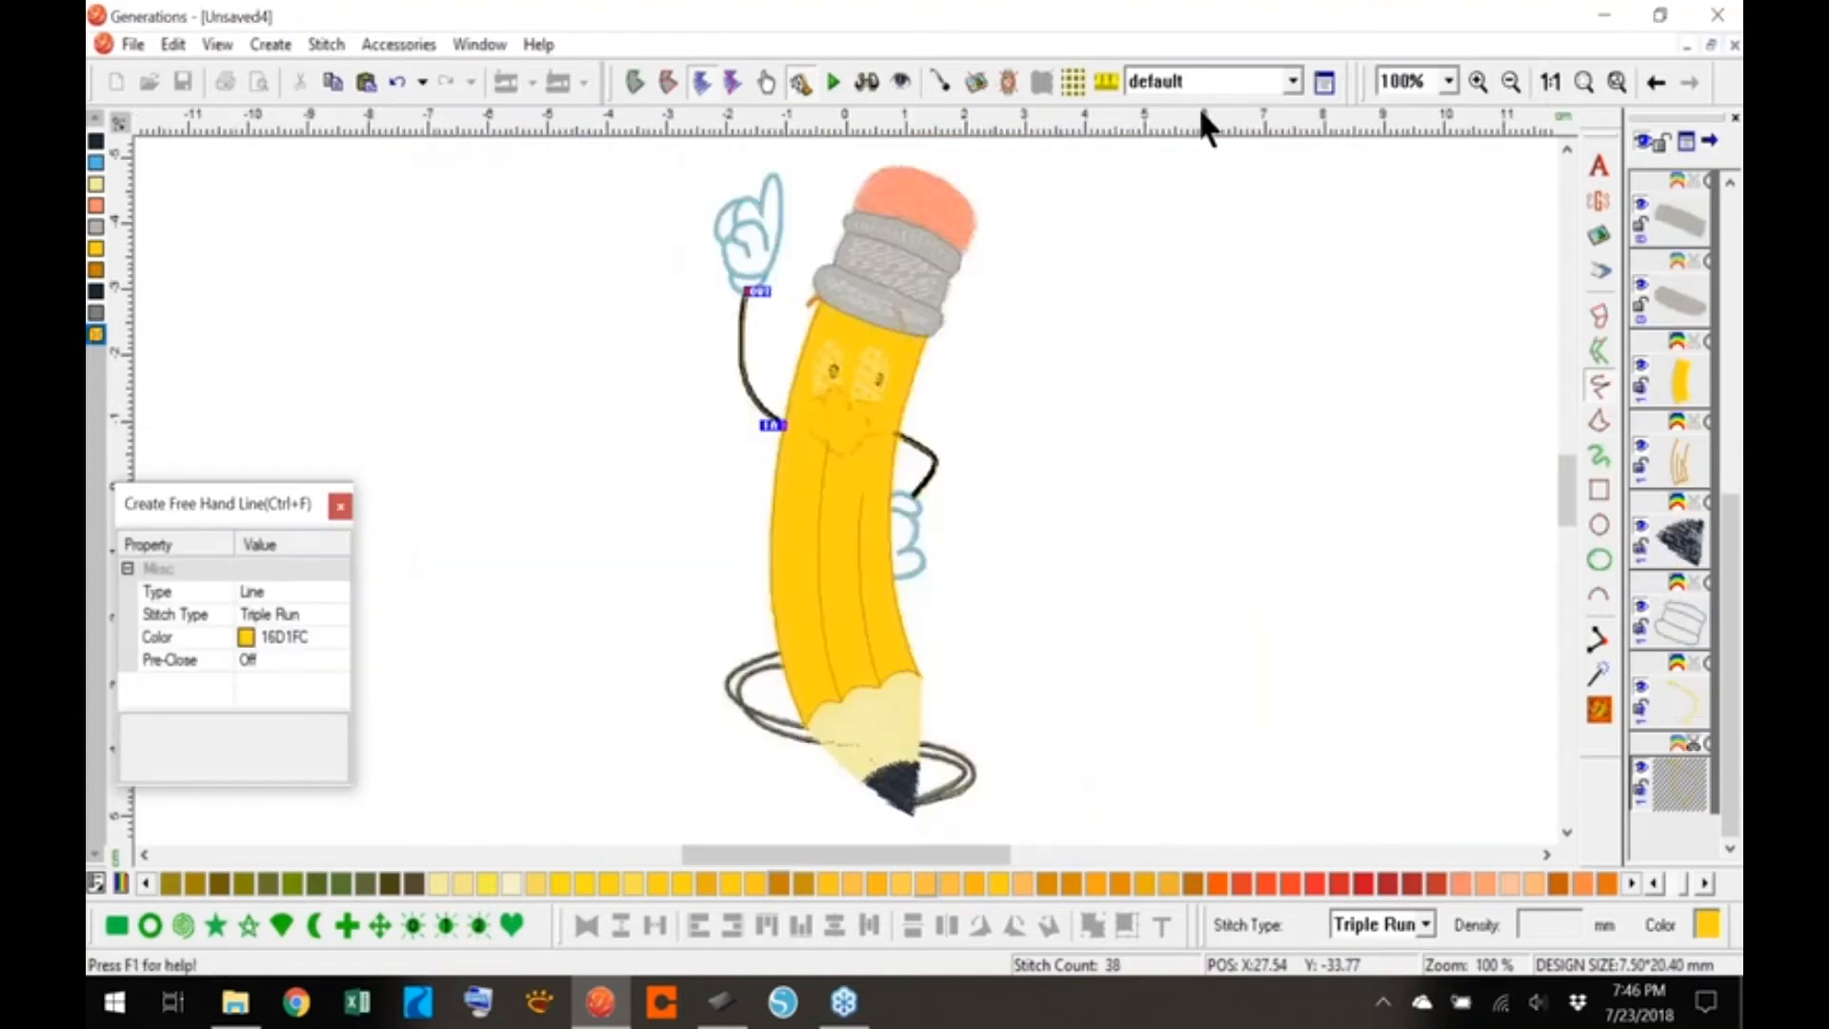
left_click(867, 81)
left_click(1683, 705, "ctrl")
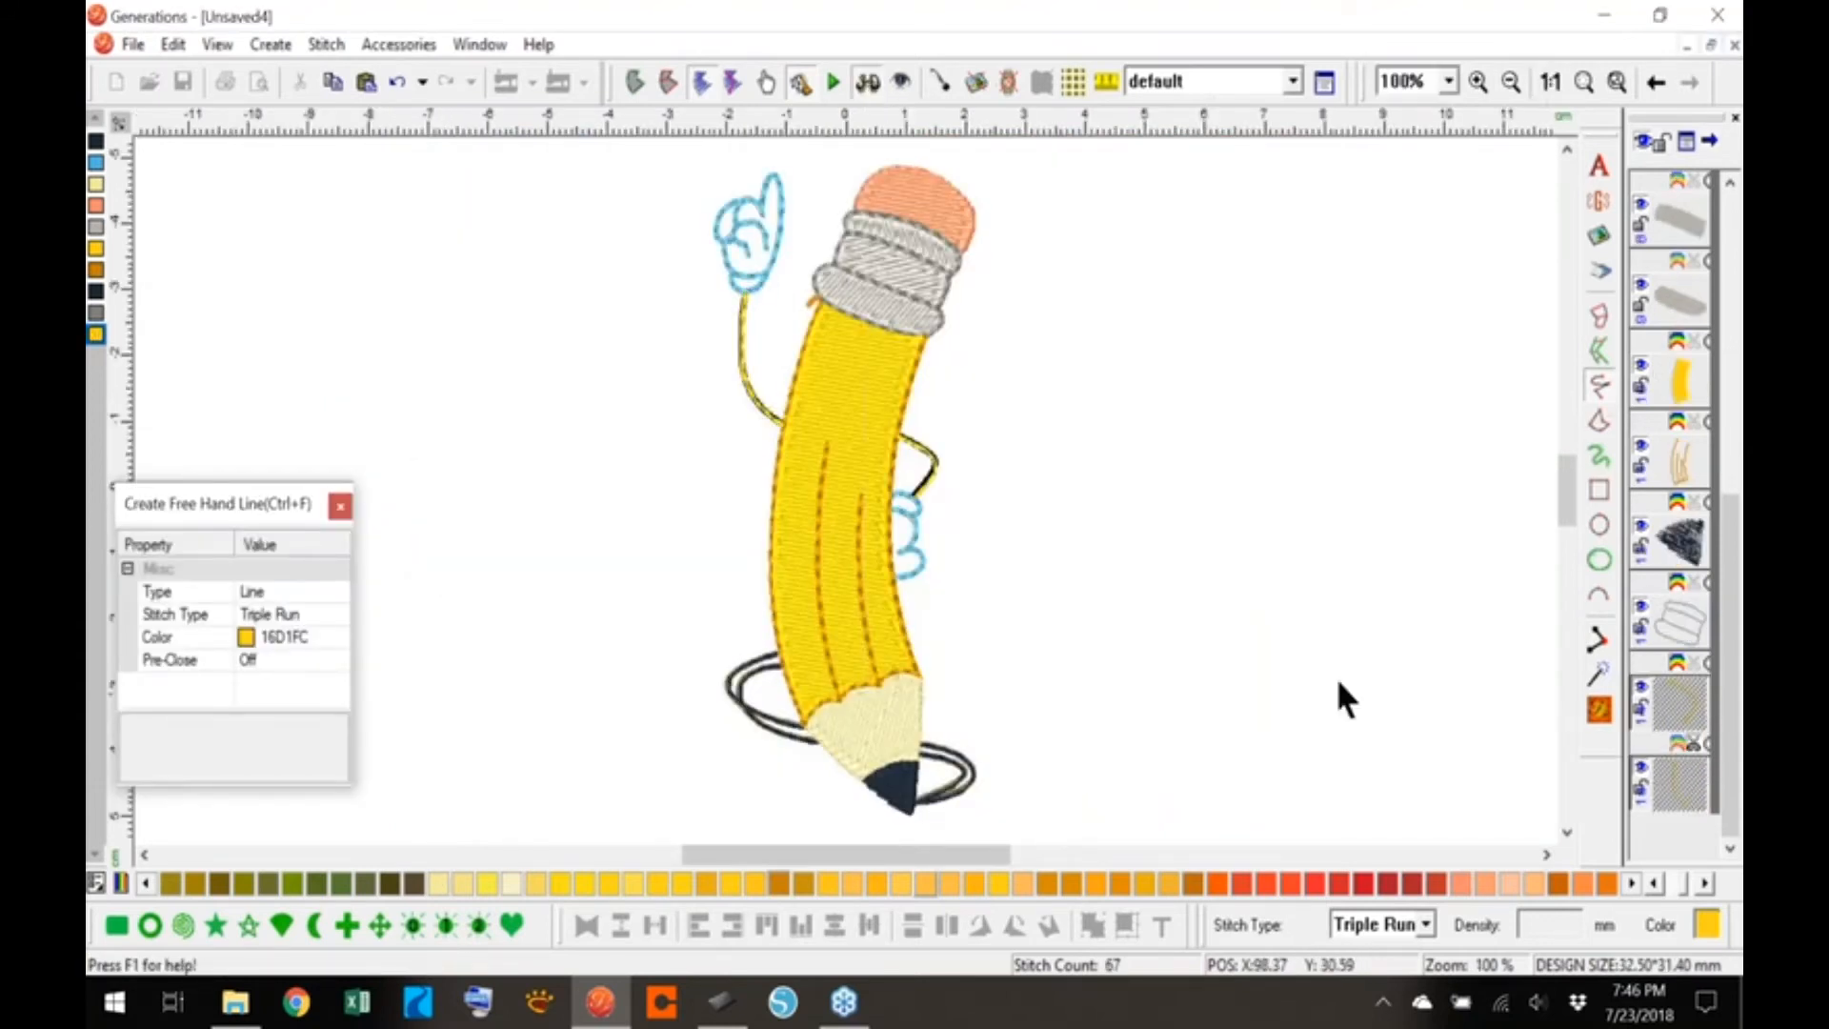
left_click(96, 142)
left_click(1599, 709)
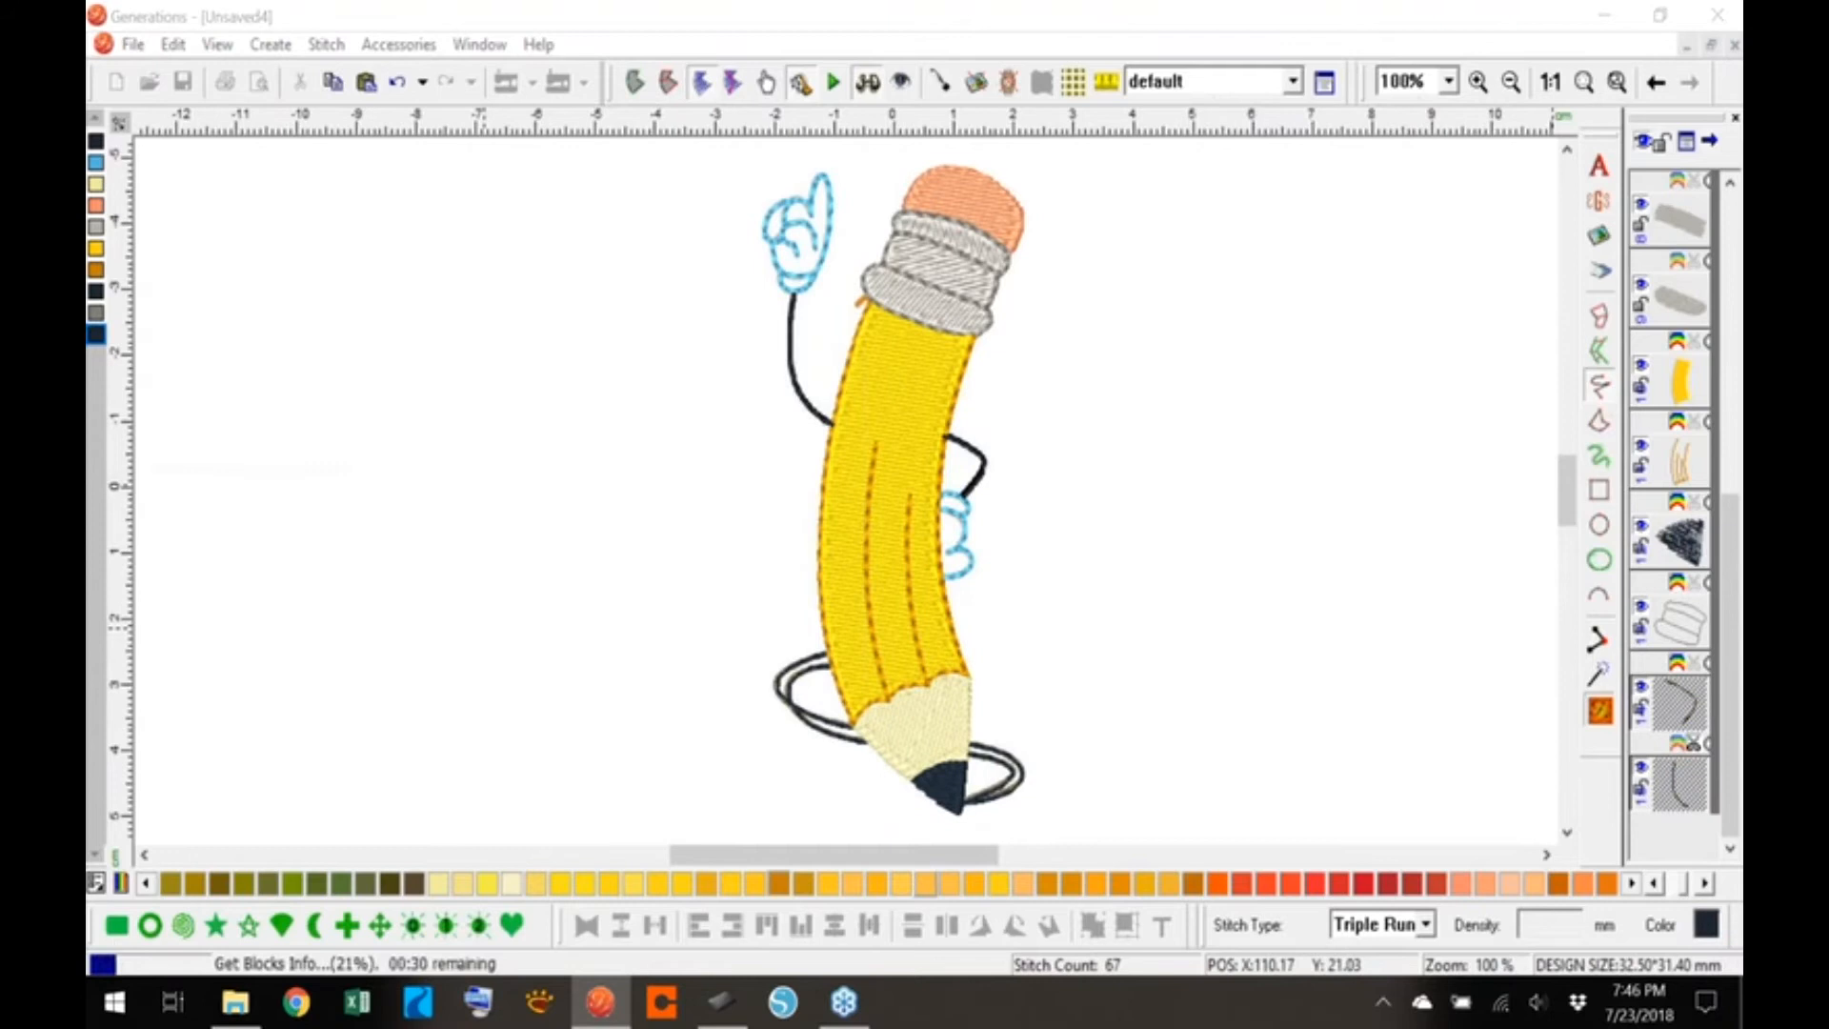
- Add a thread trim between the two arm lines so no jump stitch crosses the pencil body
left_click(1201, 519)
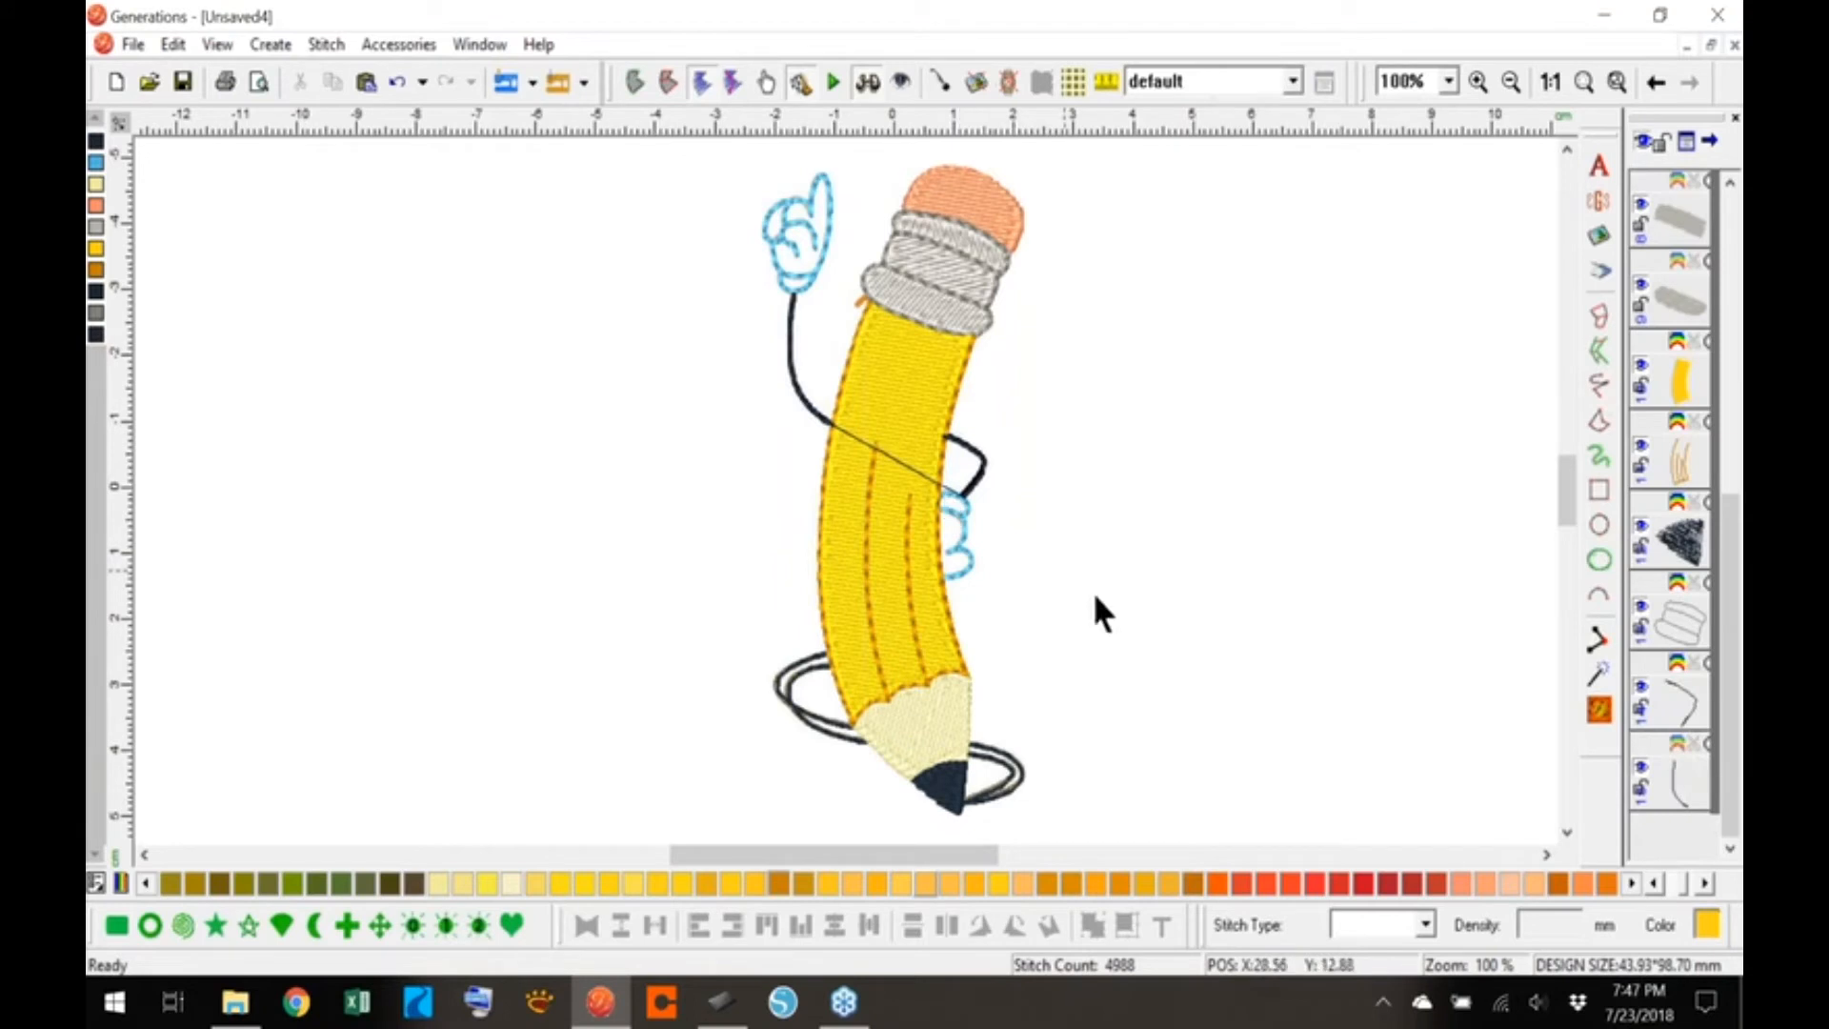
left_click(1690, 742)
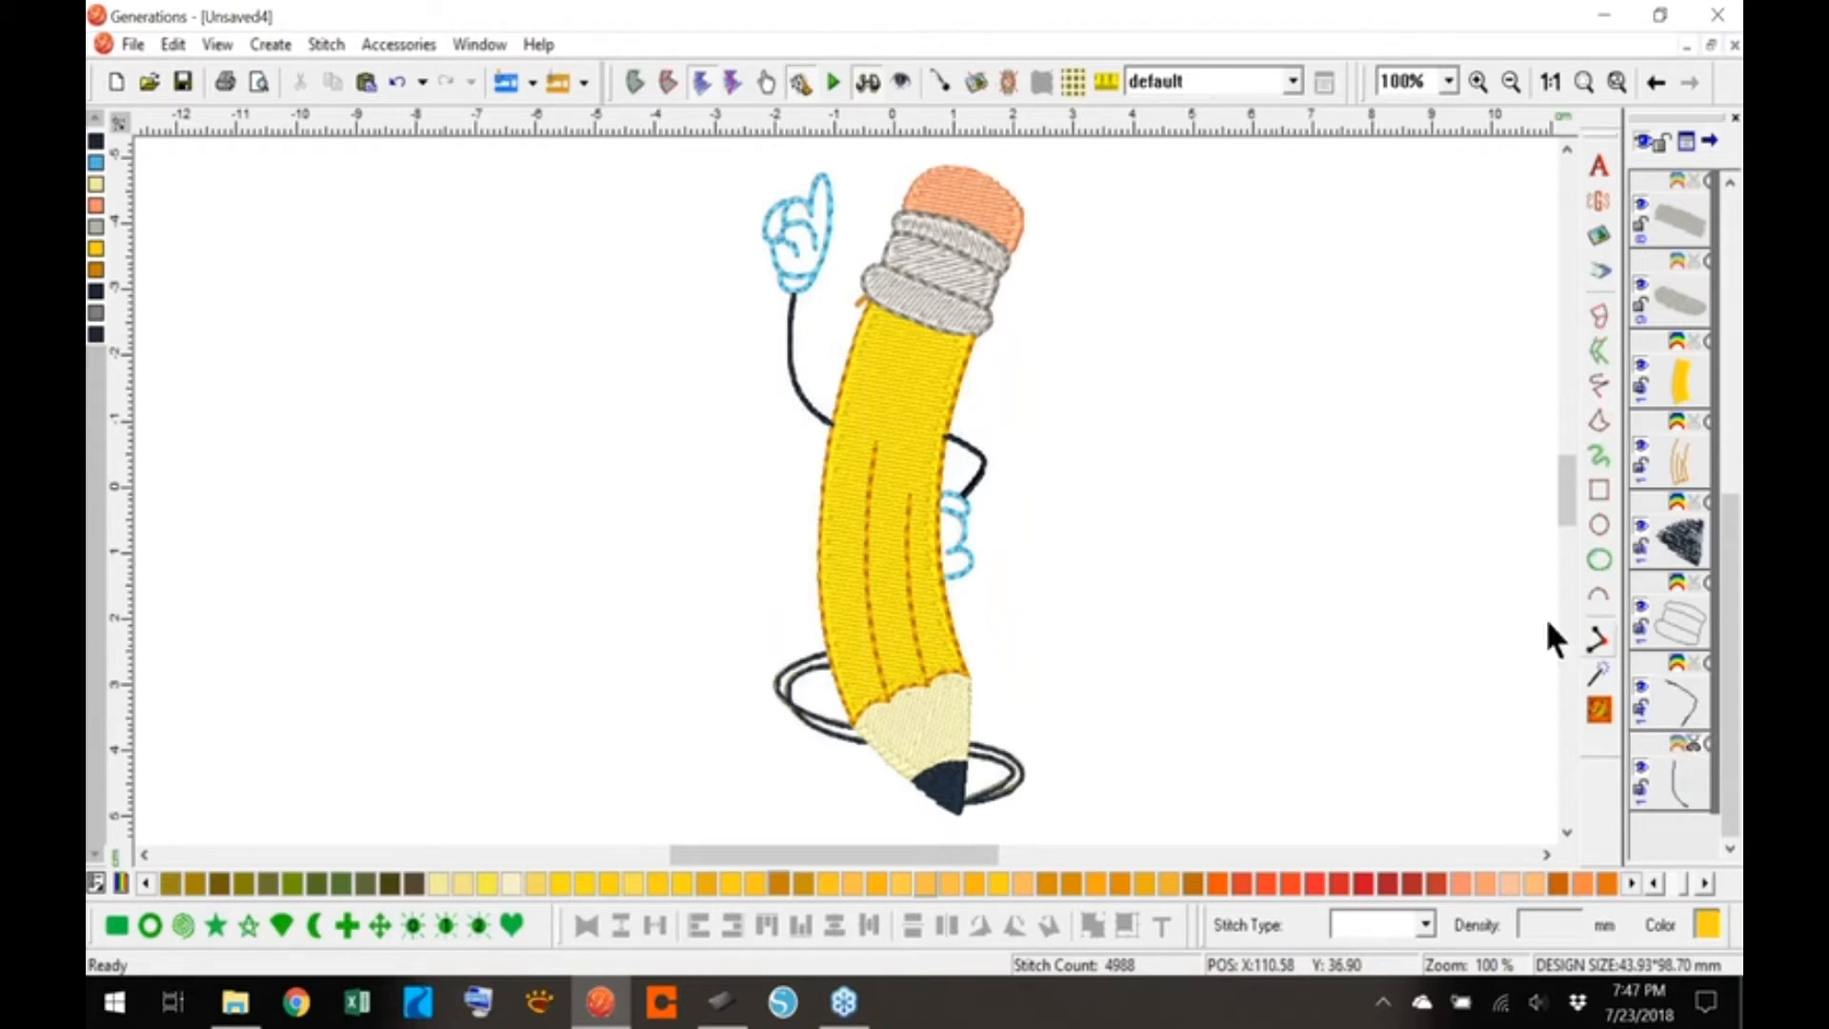
left_click(1671, 545)
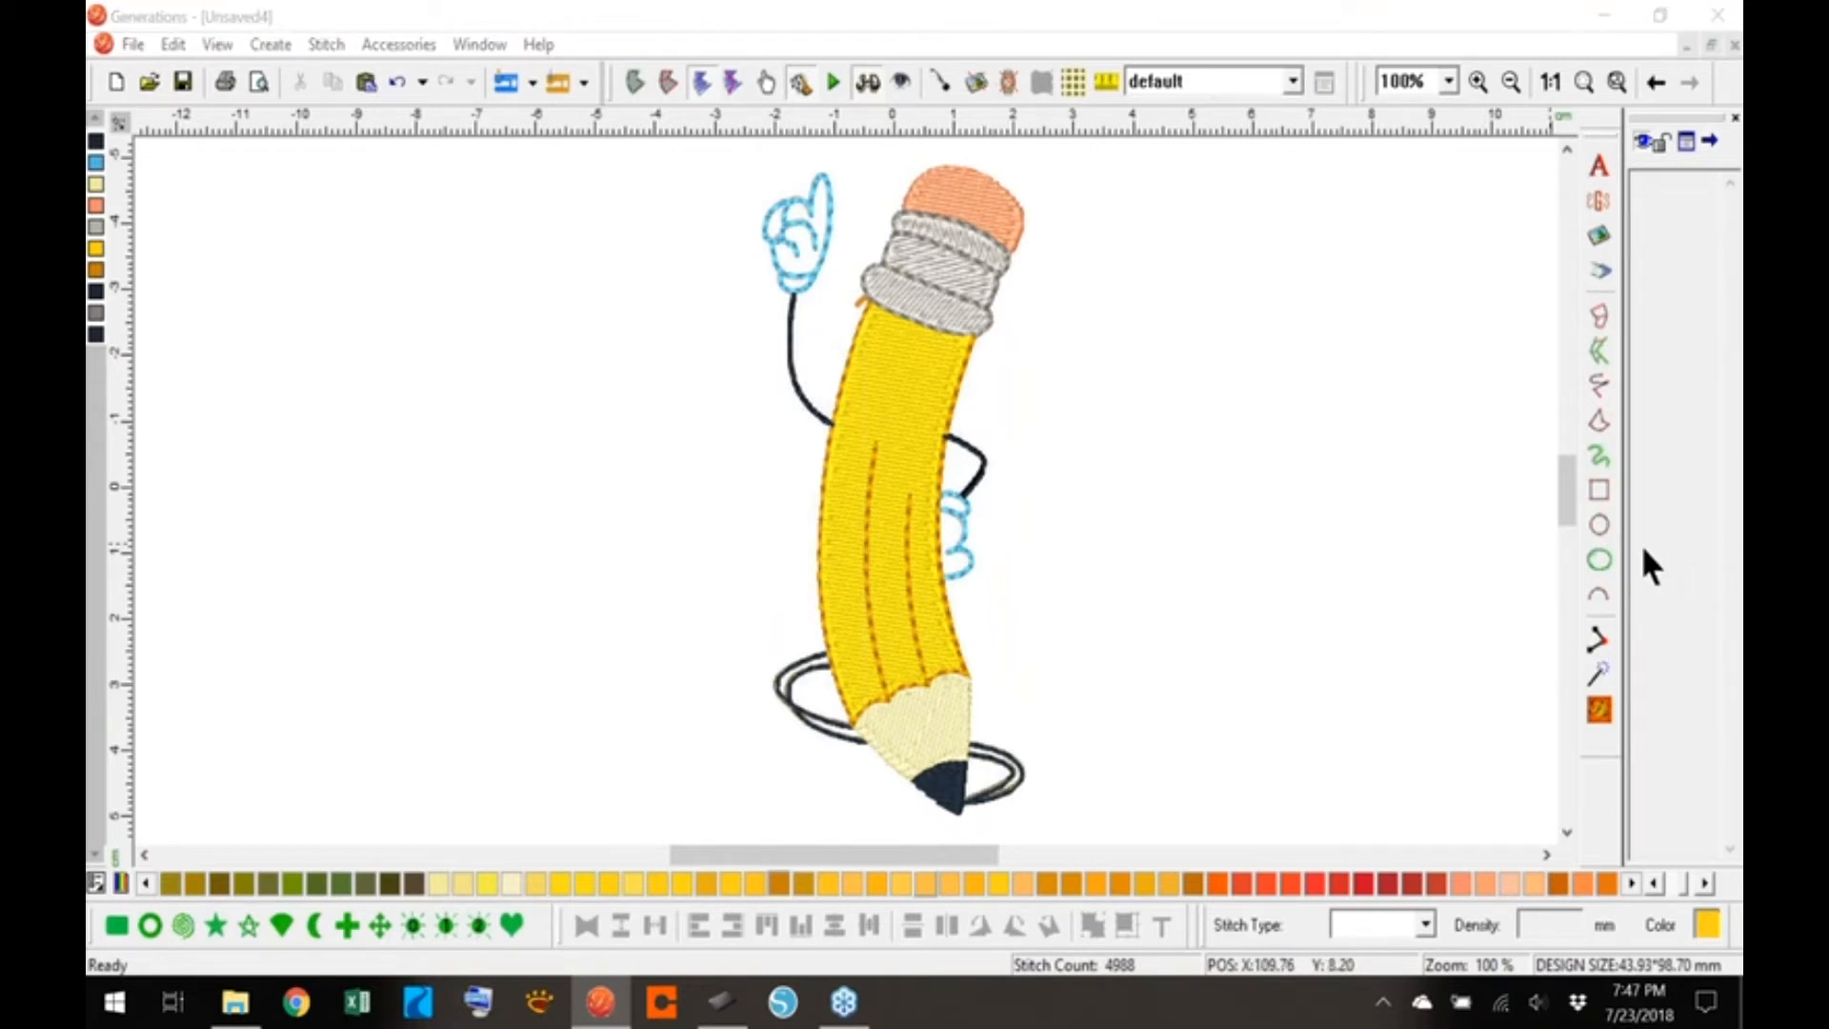
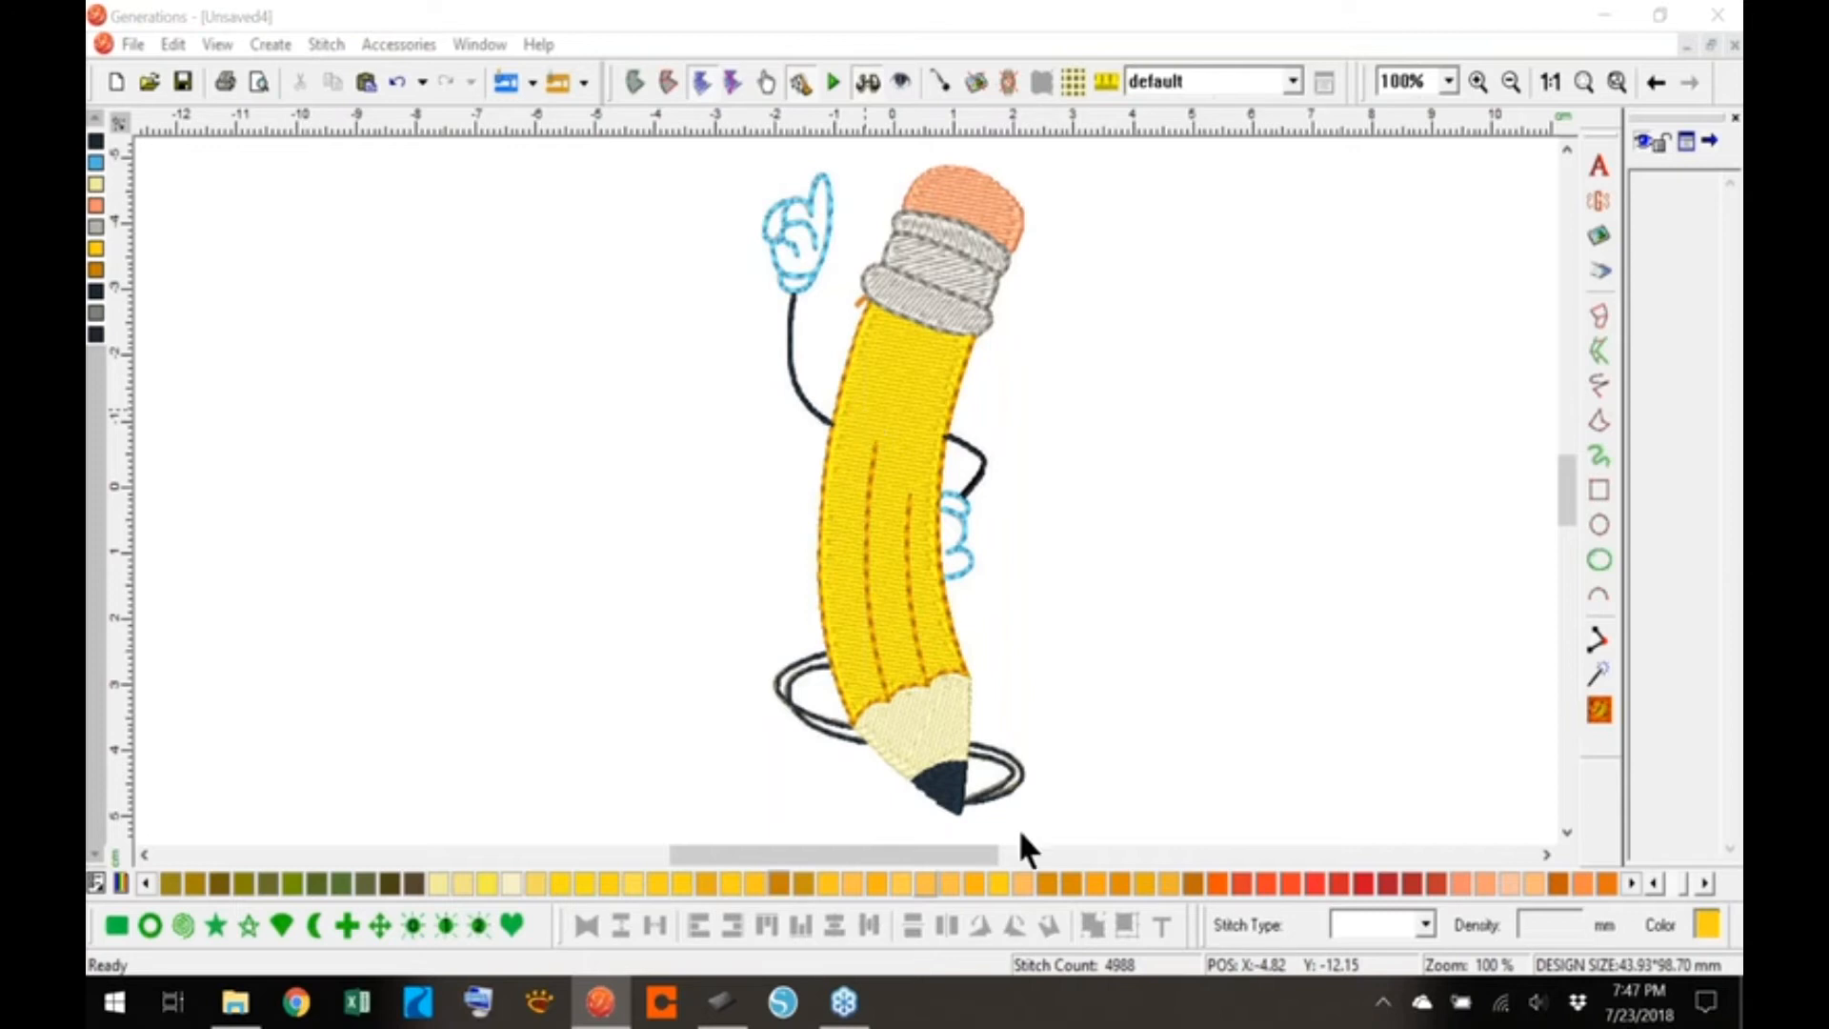
- Trace both eyes freehand as Complex Fill areas with 0.50 mm density, about 14 by 10.6 mm overall, and generate stitches
left_click(905, 387)
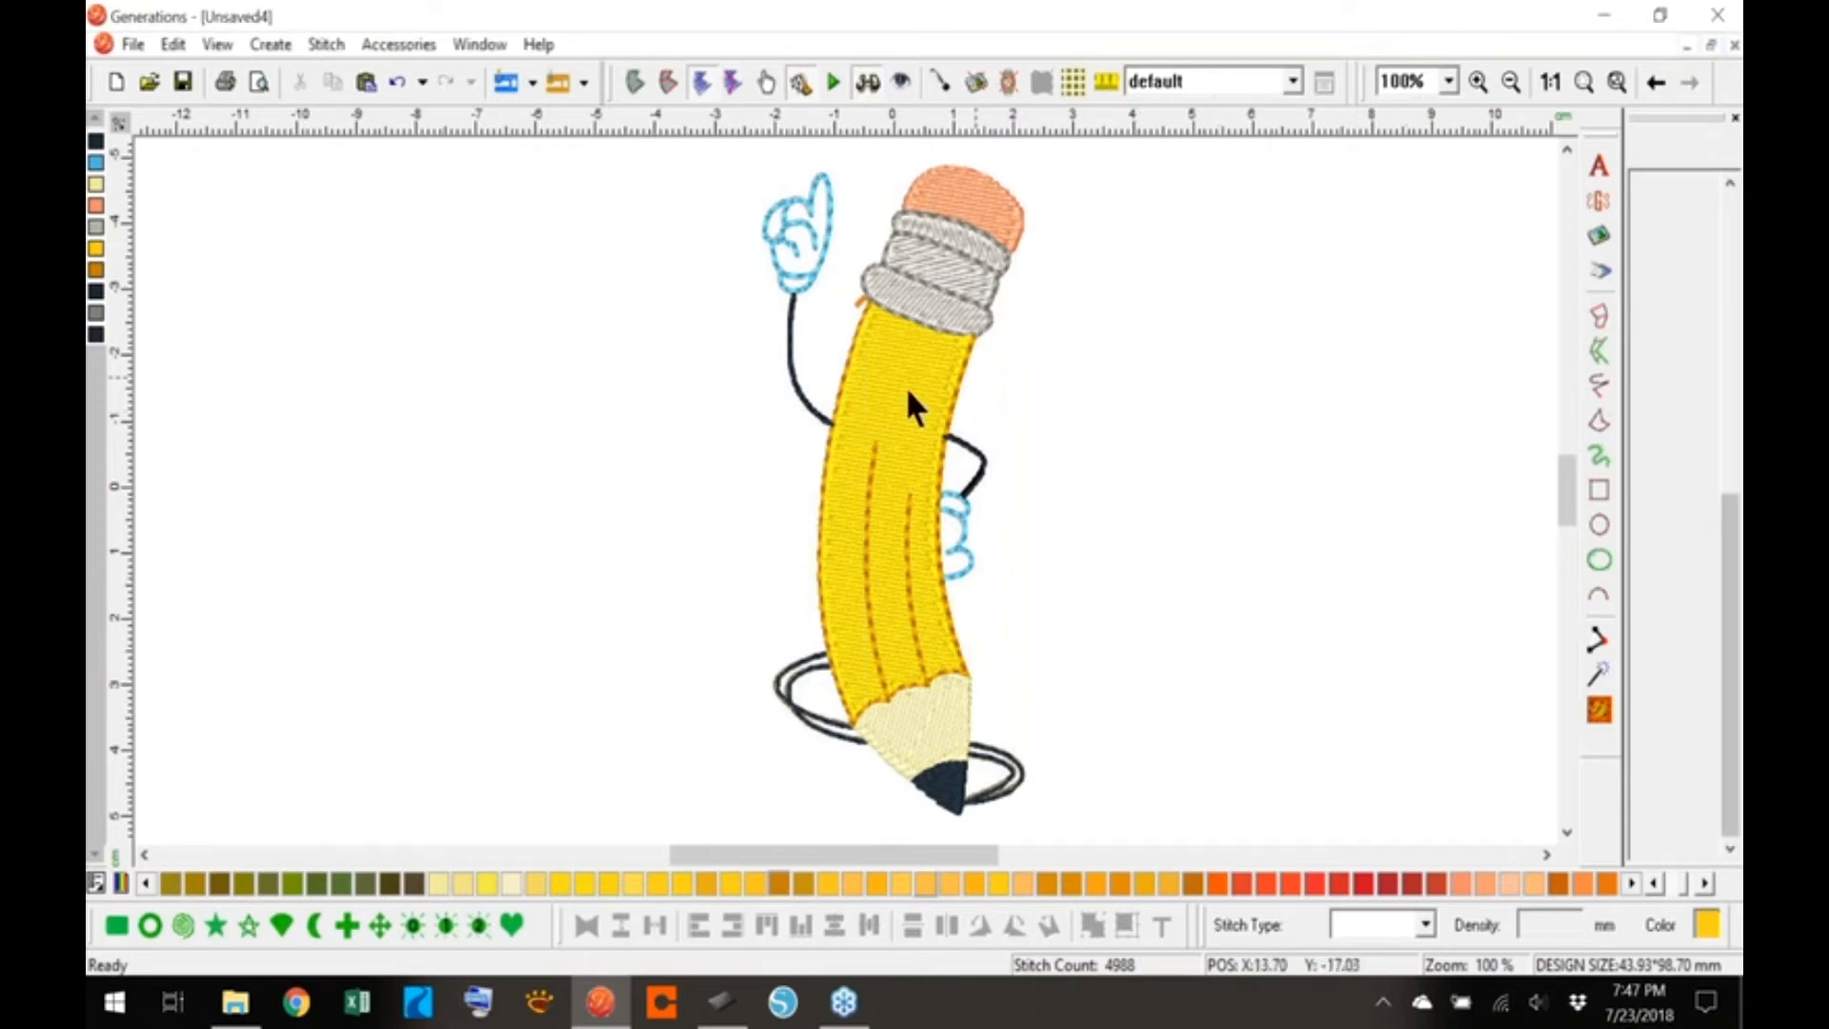
left_click(866, 78)
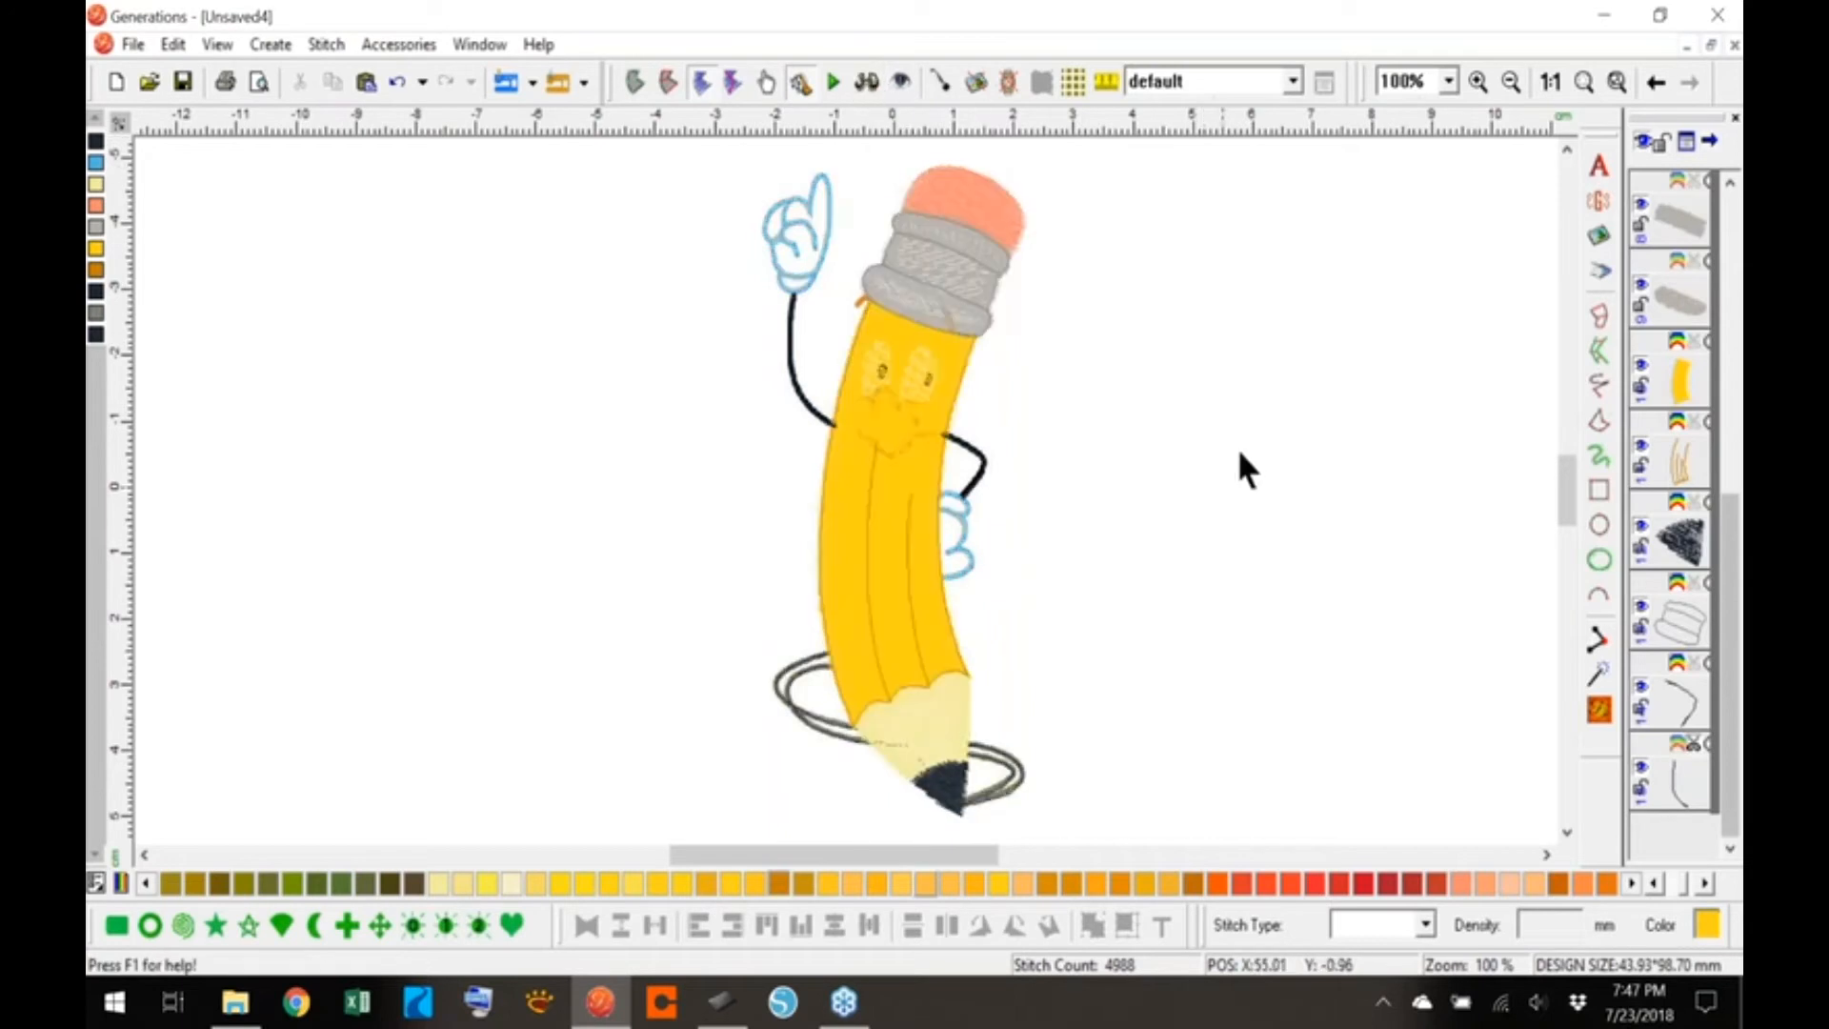
left_click(1448, 81)
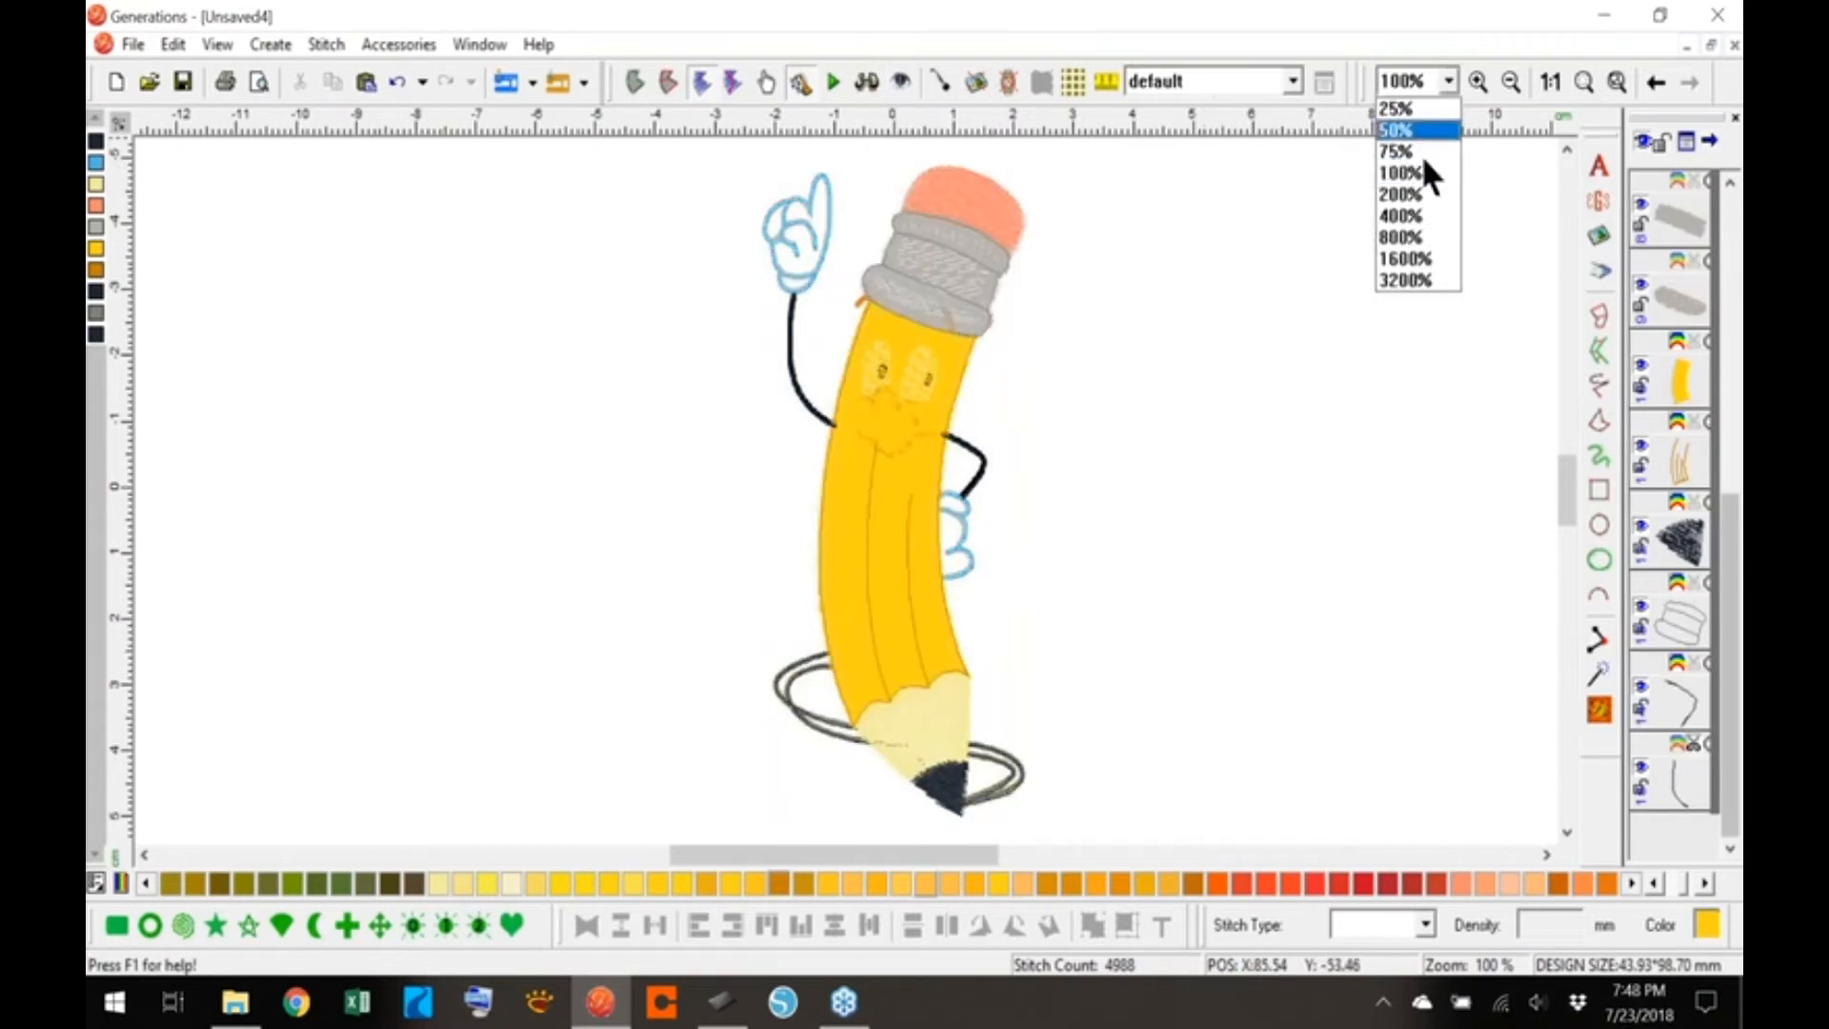
left_click(1400, 216)
left_click(1565, 490)
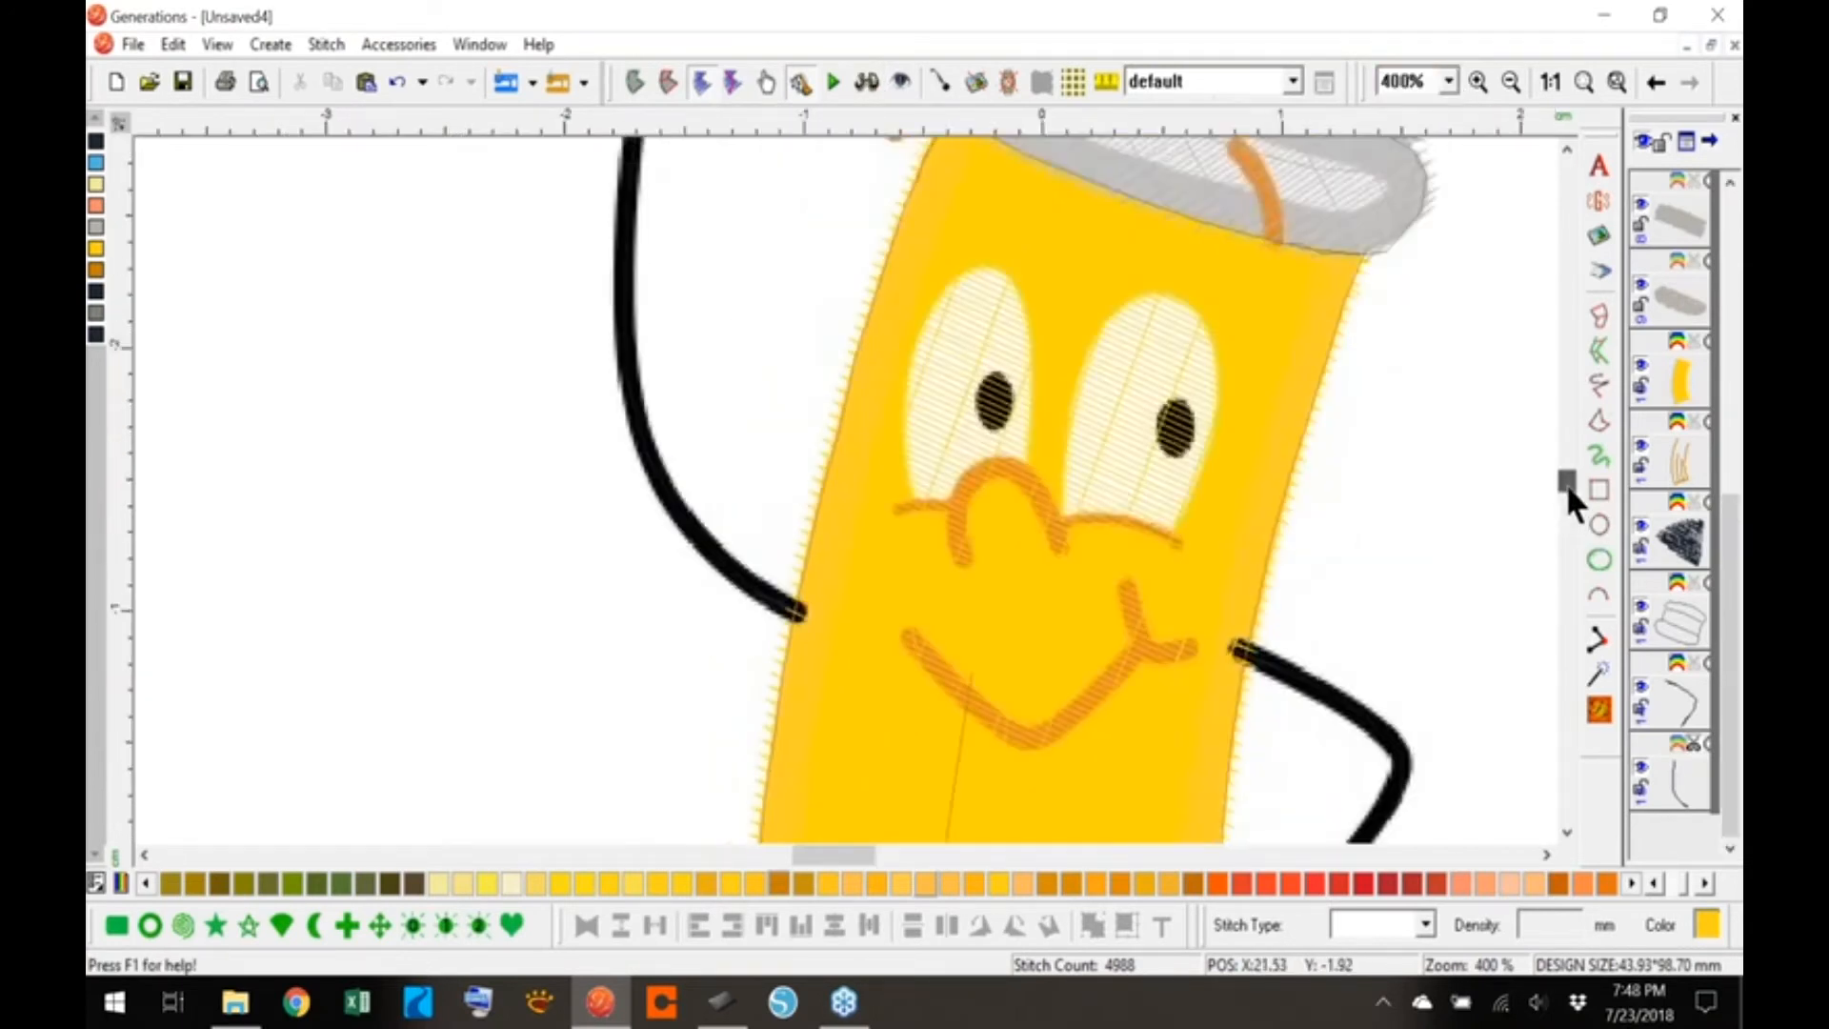
left_click_drag(1568, 486, 1568, 488)
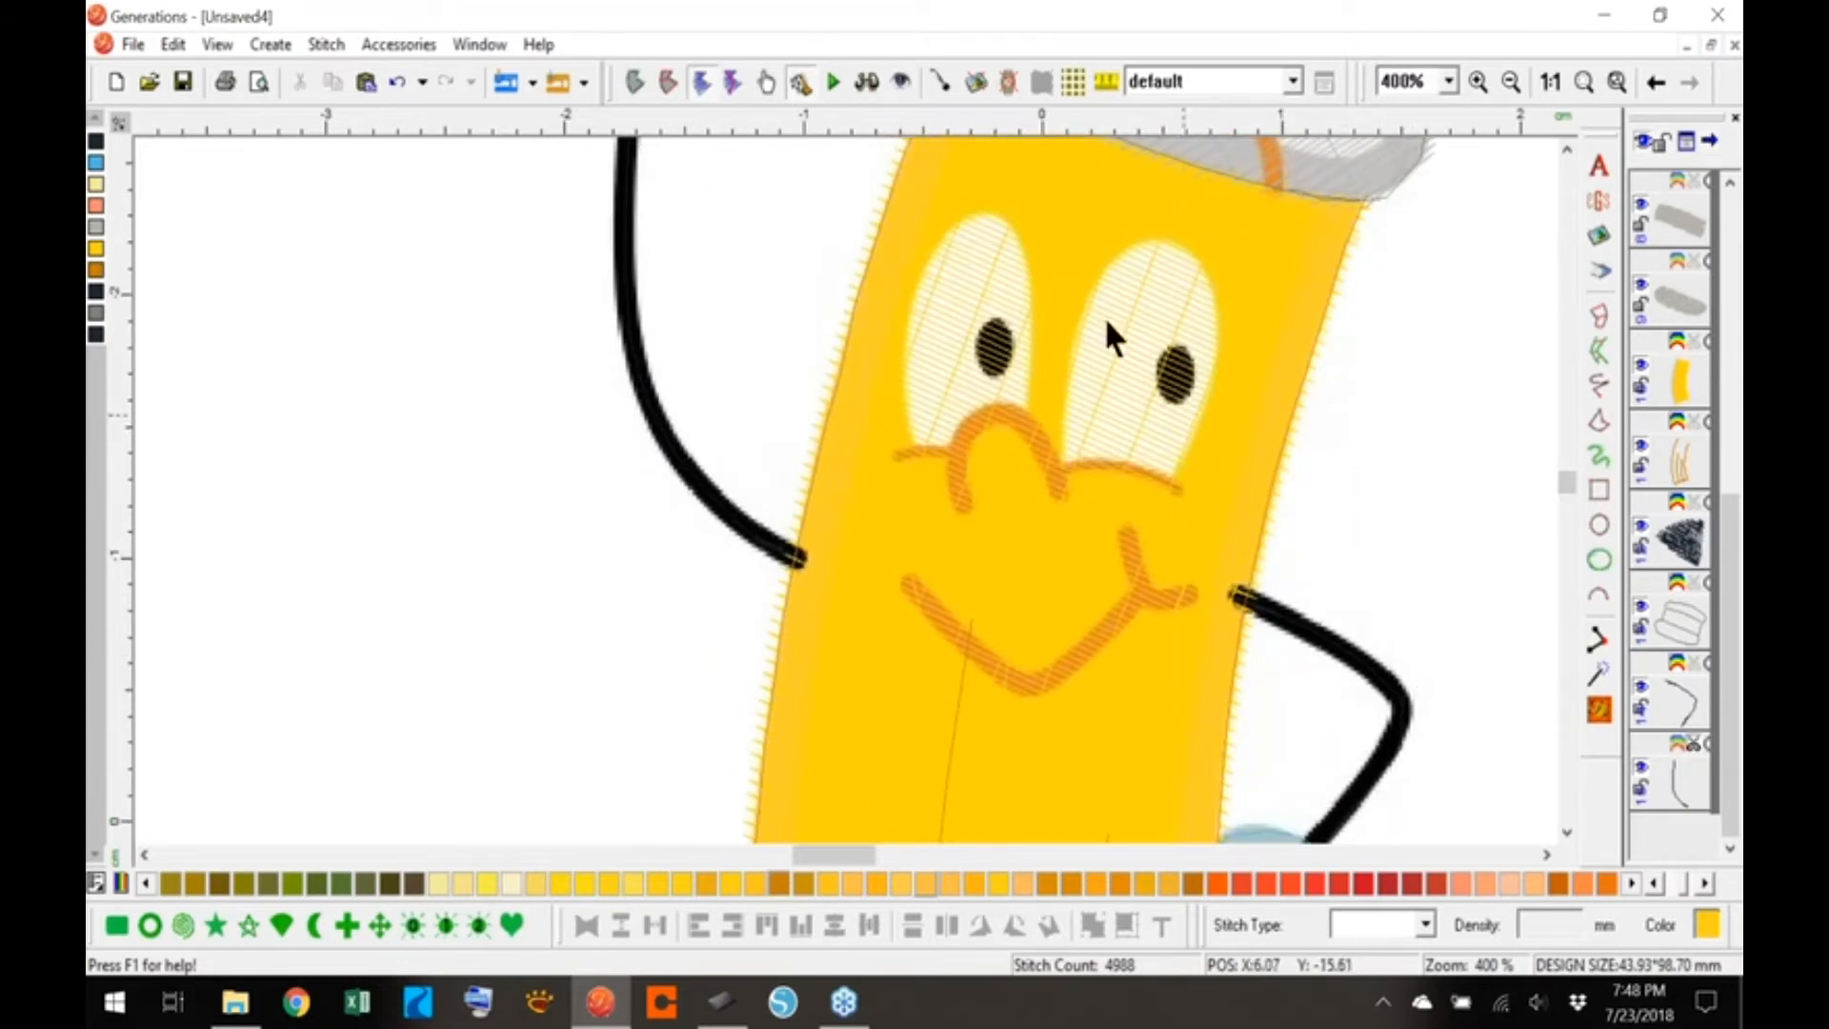
left_click(863, 76)
left_click(863, 76)
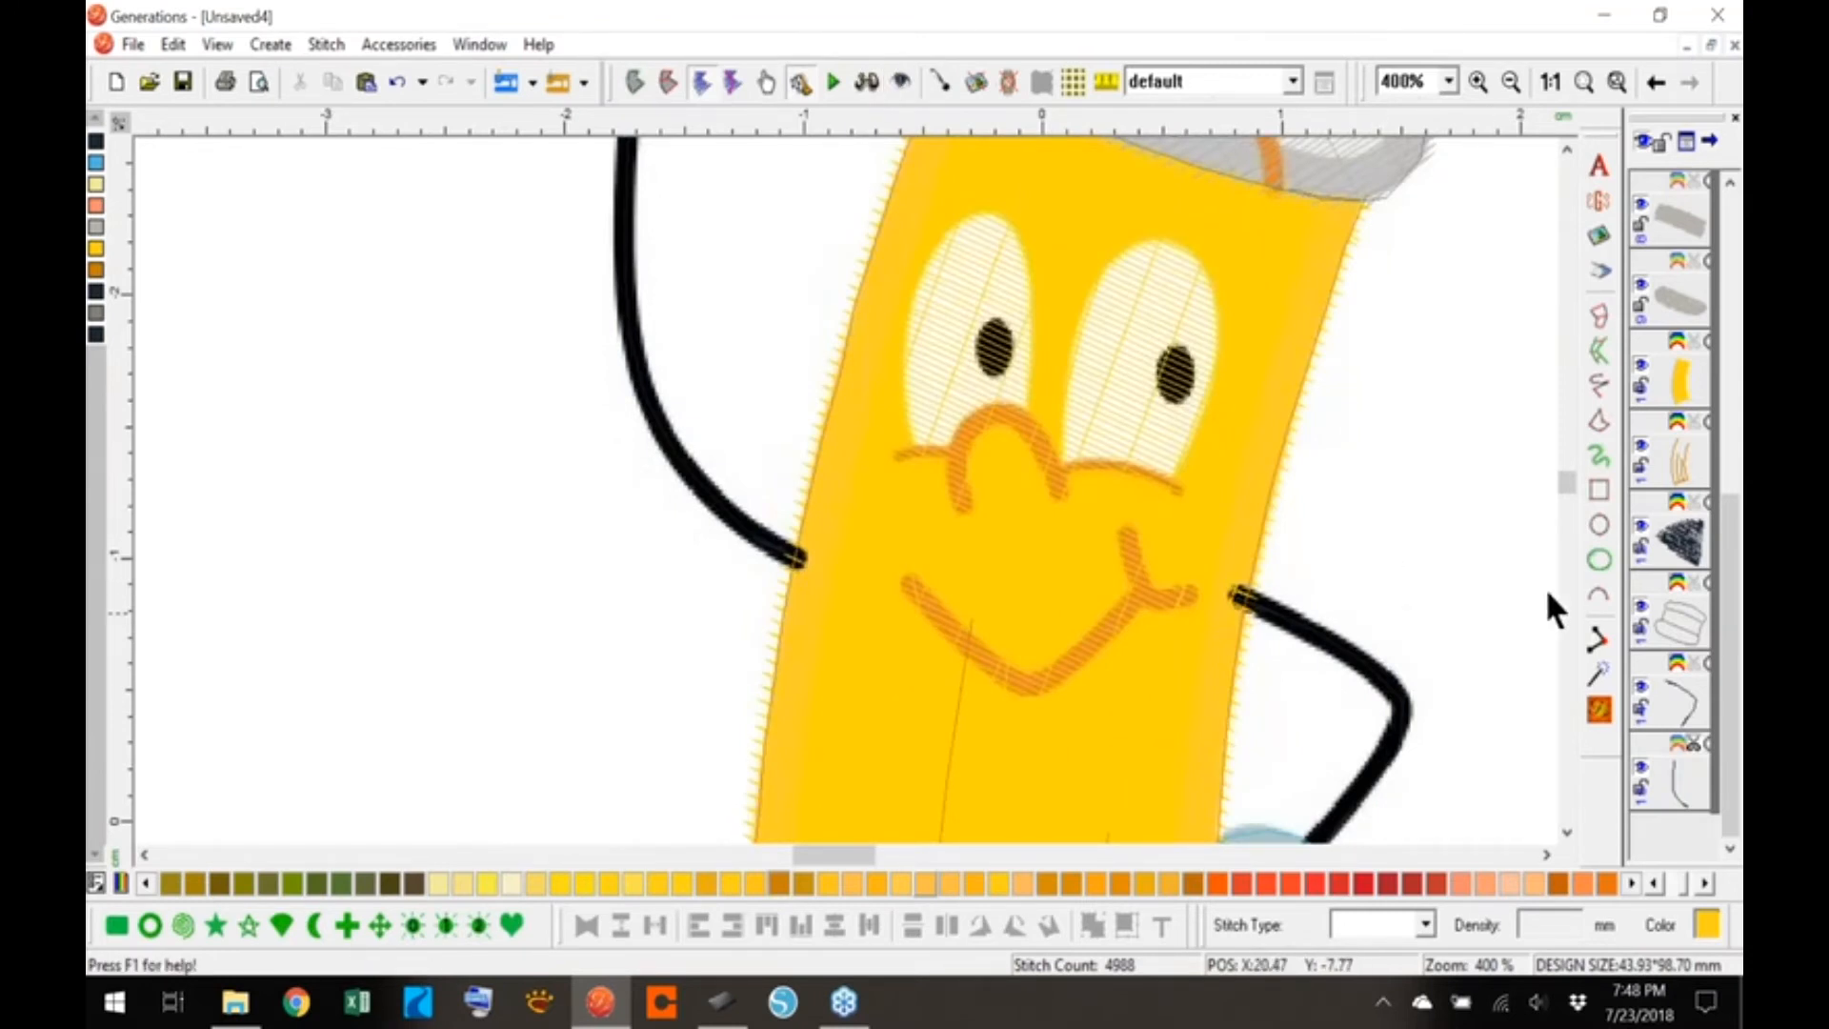
left_click(1598, 420)
mouse_move(1065, 469)
left_mouse_down()
mouse_move(1088, 295)
mouse_move(1115, 257)
mouse_move(1149, 238)
mouse_move(1208, 281)
mouse_move(1219, 352)
mouse_move(1174, 473)
mouse_move(1069, 467)
mouse_move(1028, 338)
mouse_move(1026, 244)
mouse_move(1001, 213)
mouse_move(953, 206)
mouse_move(913, 301)
mouse_move(910, 428)
mouse_move(949, 450)
mouse_move(976, 417)
mouse_move(1027, 418)
left_mouse_up()
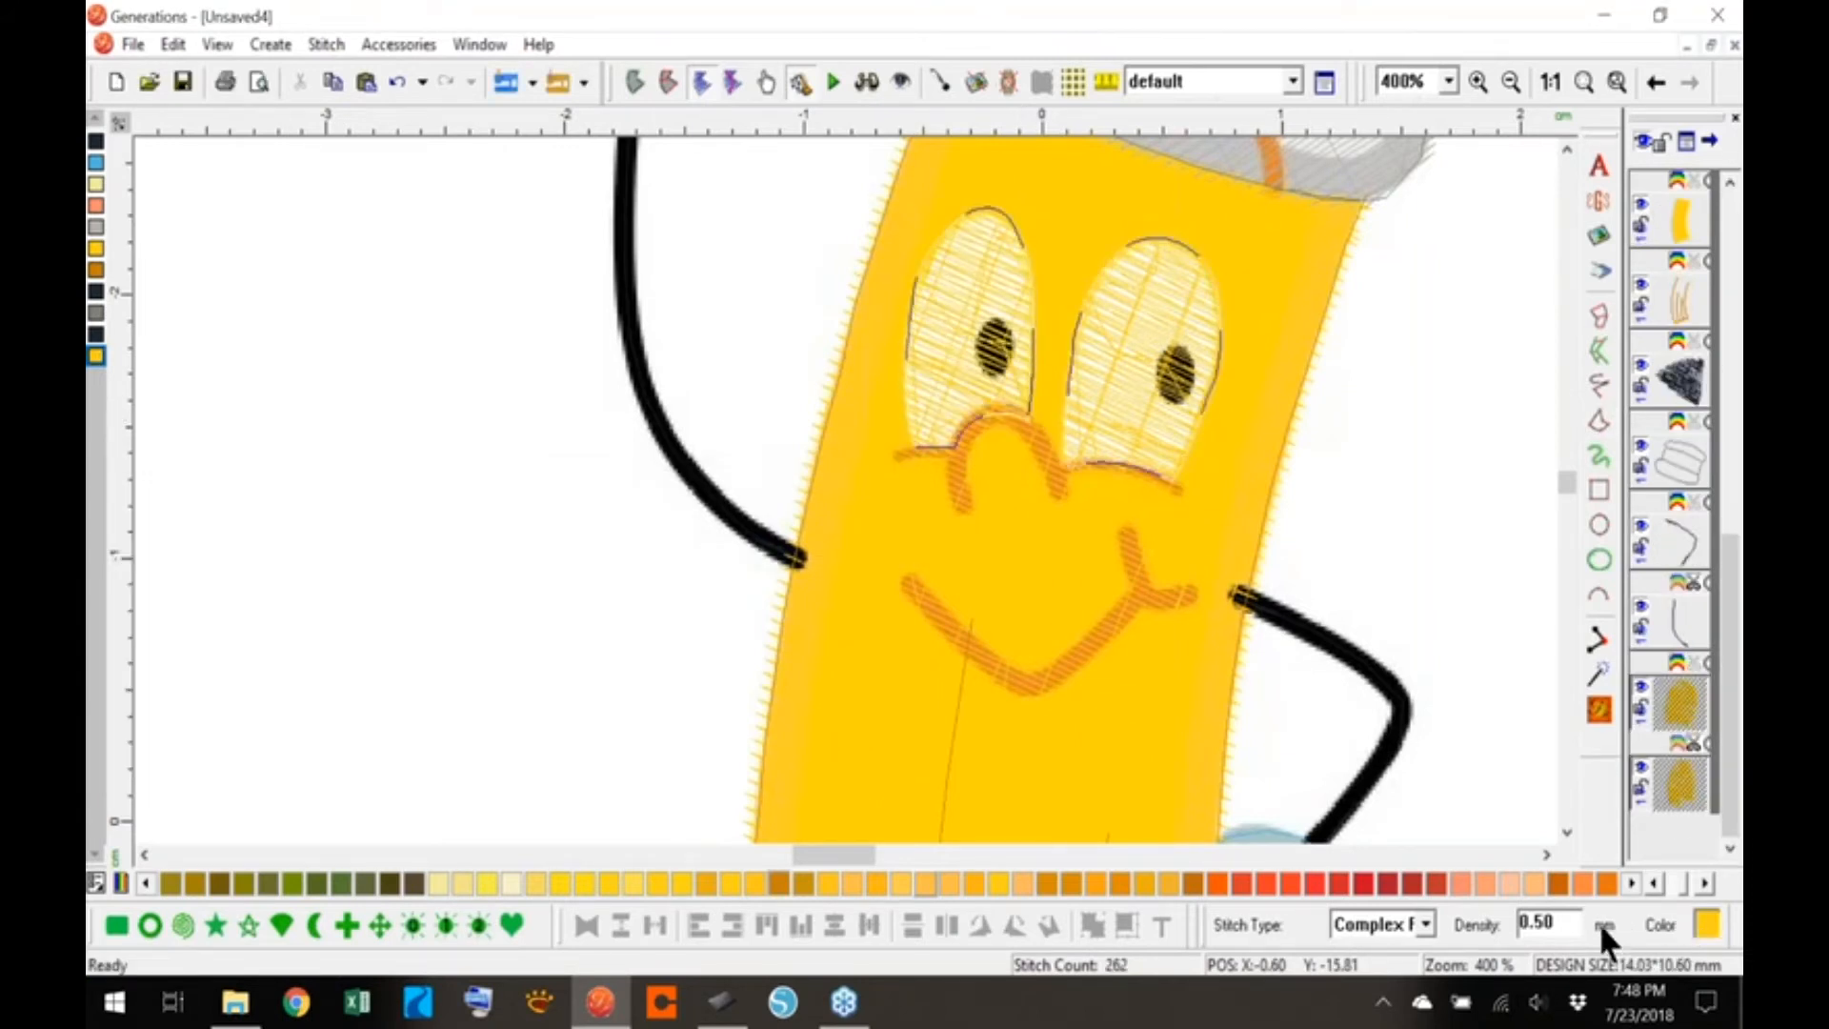
- Recolor both eye areas white, show them in 3D, and add a thread trim between them
left_click(1704, 882)
left_click(1705, 882)
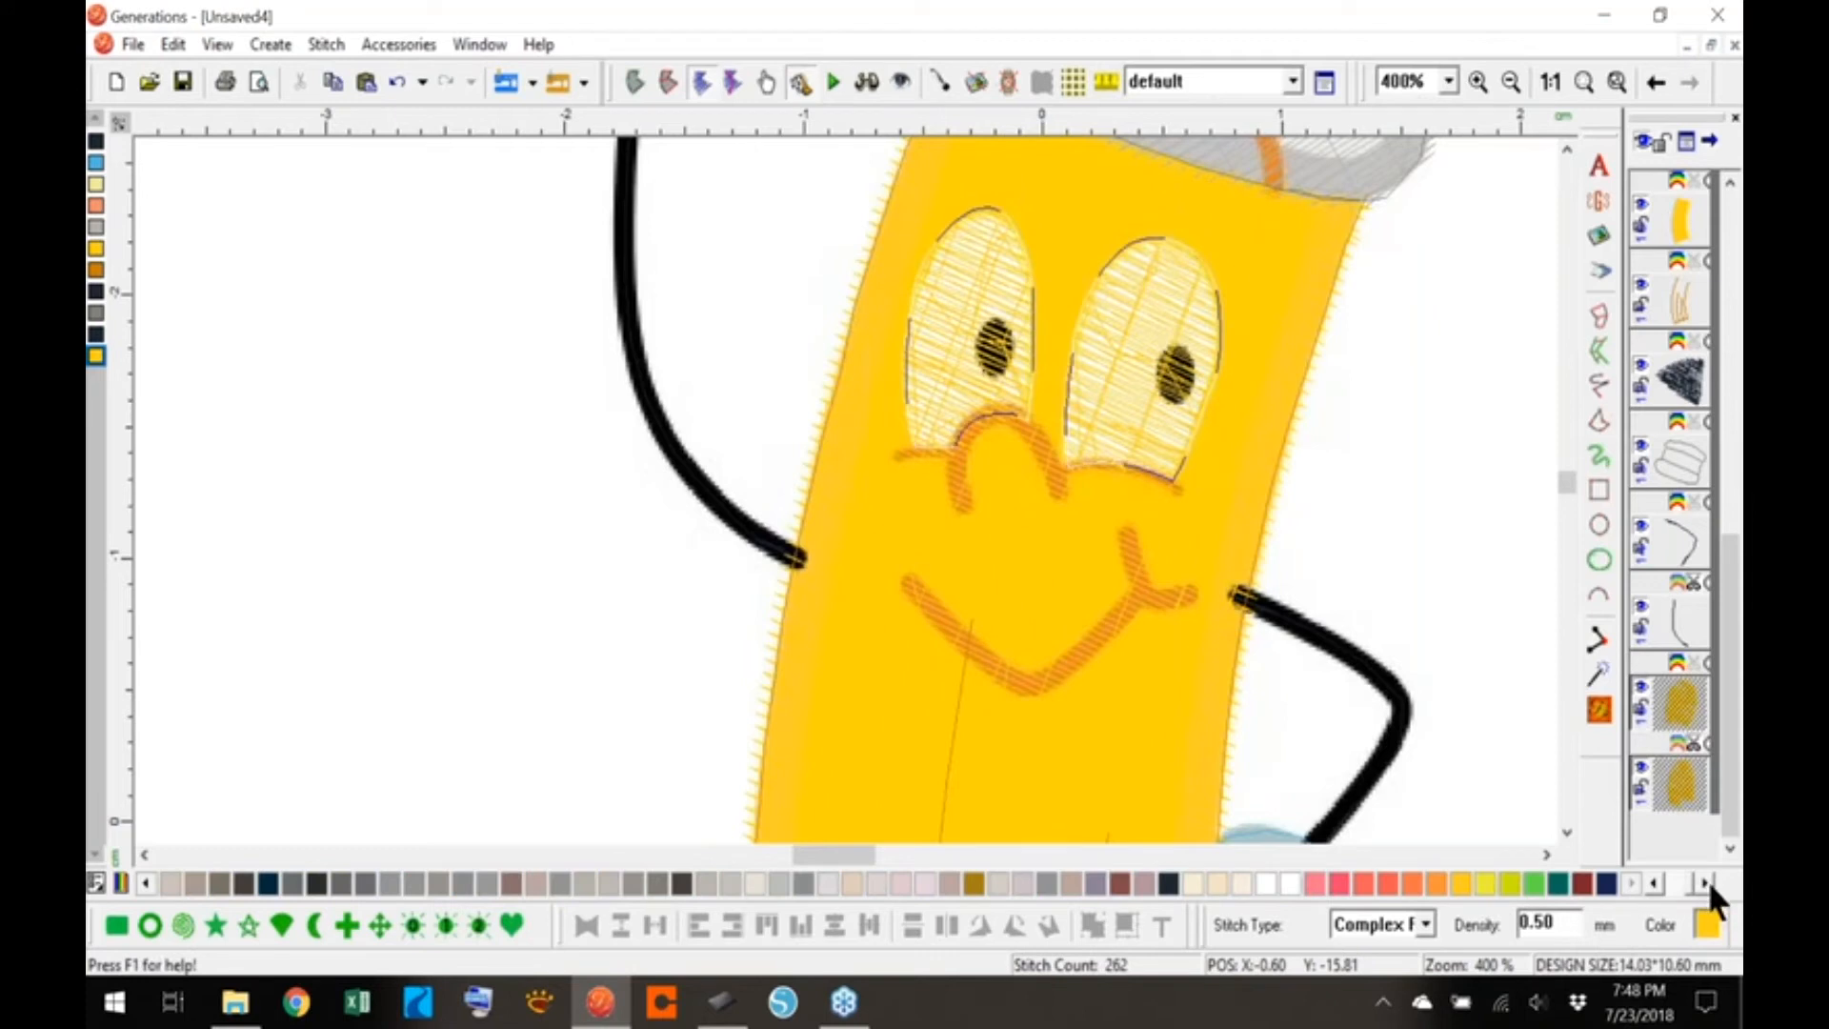
left_click(1290, 883)
left_click(891, 78)
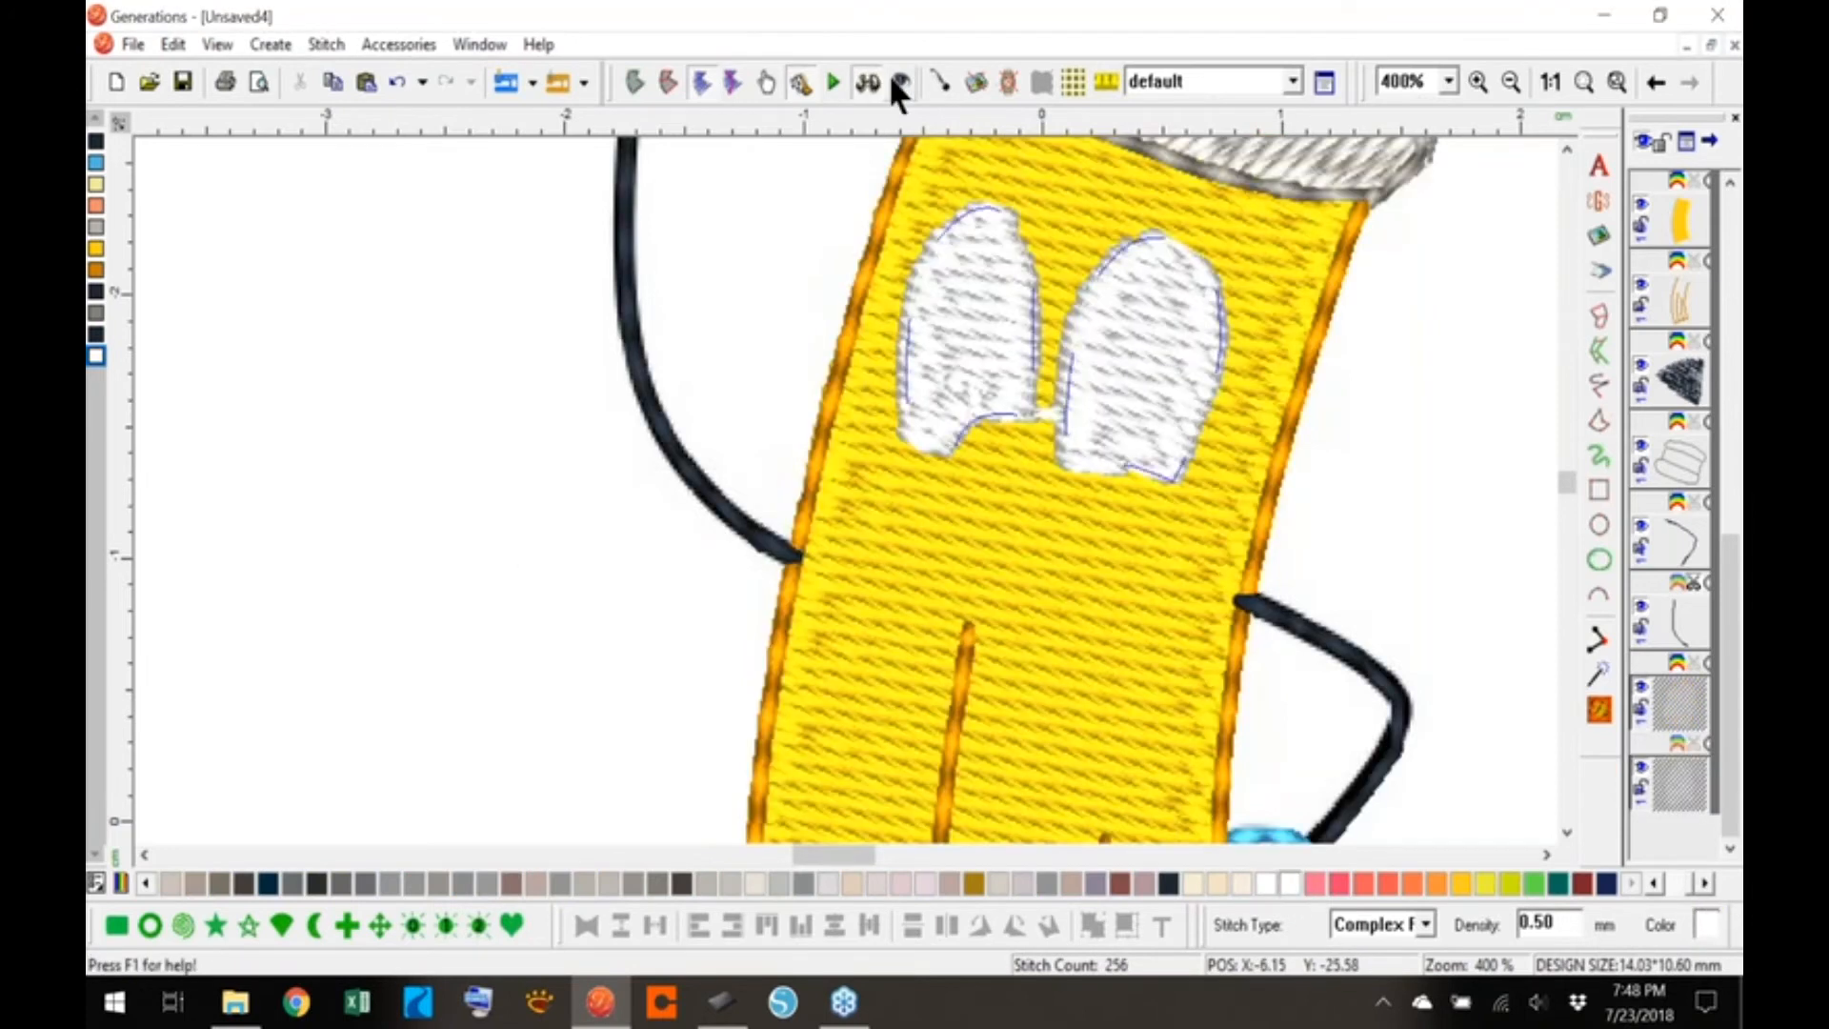
left_click(1696, 741)
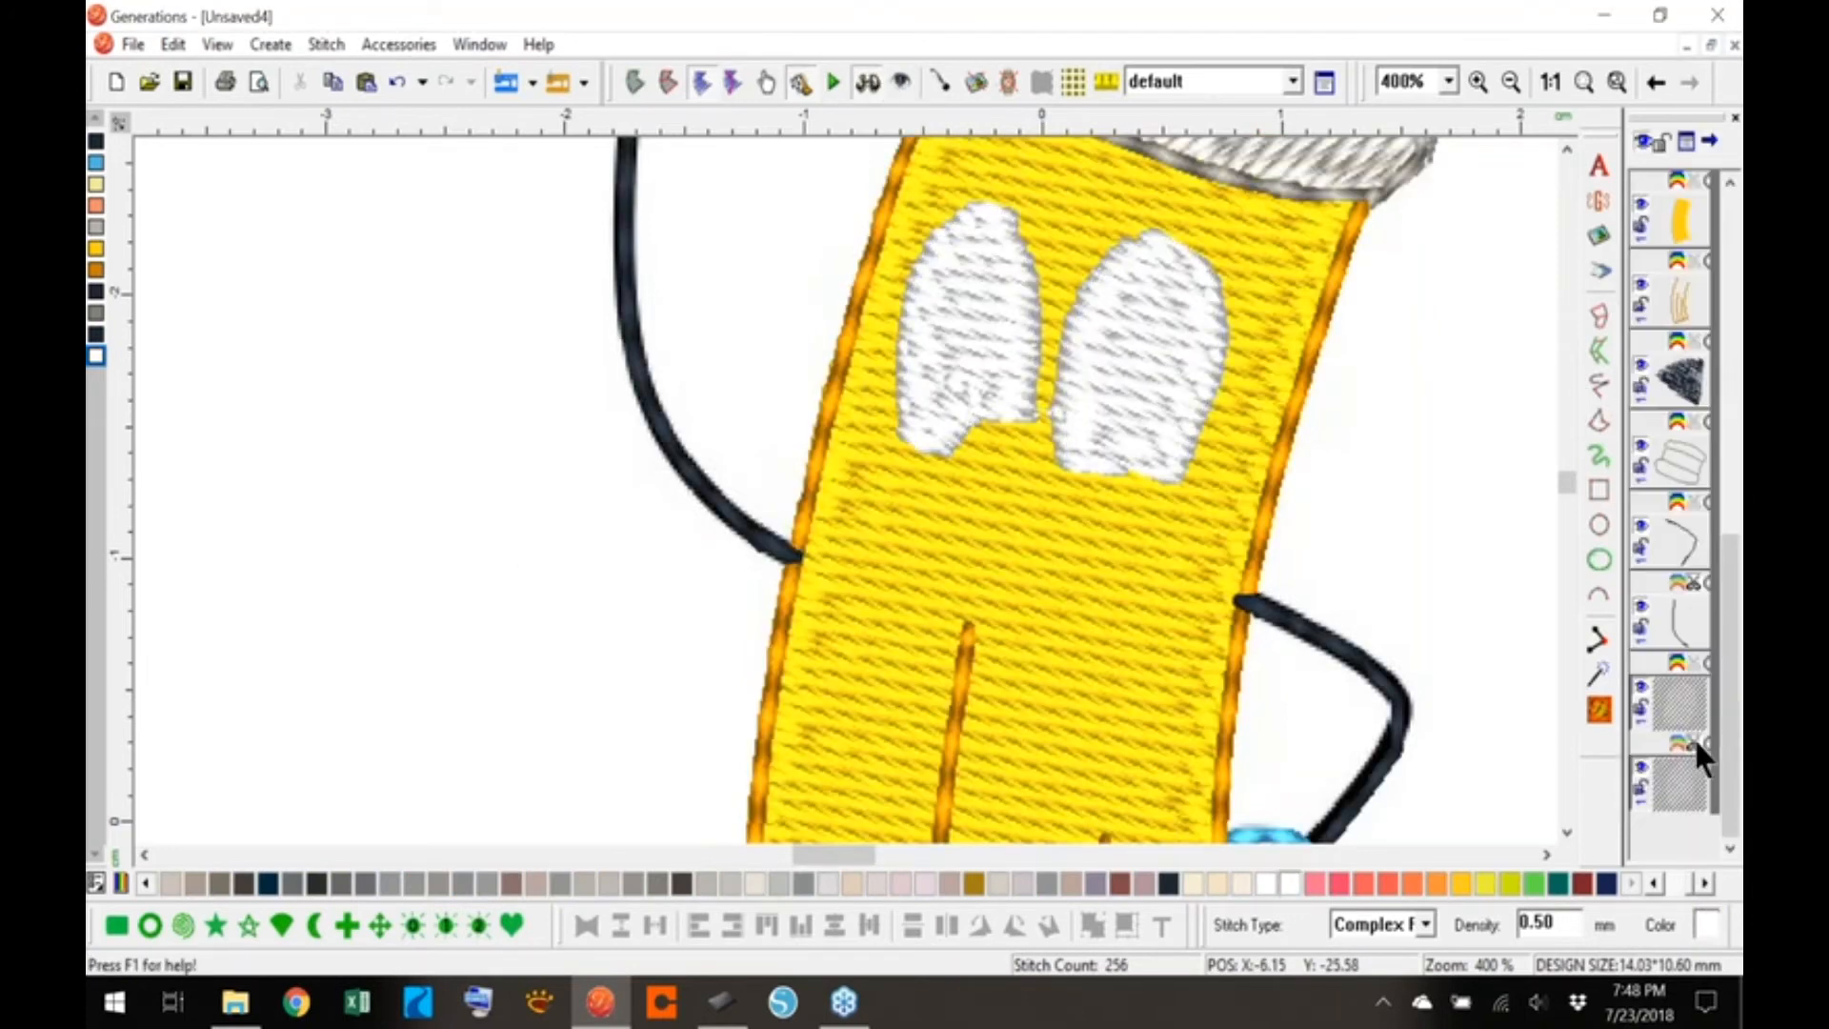
left_click(1174, 379)
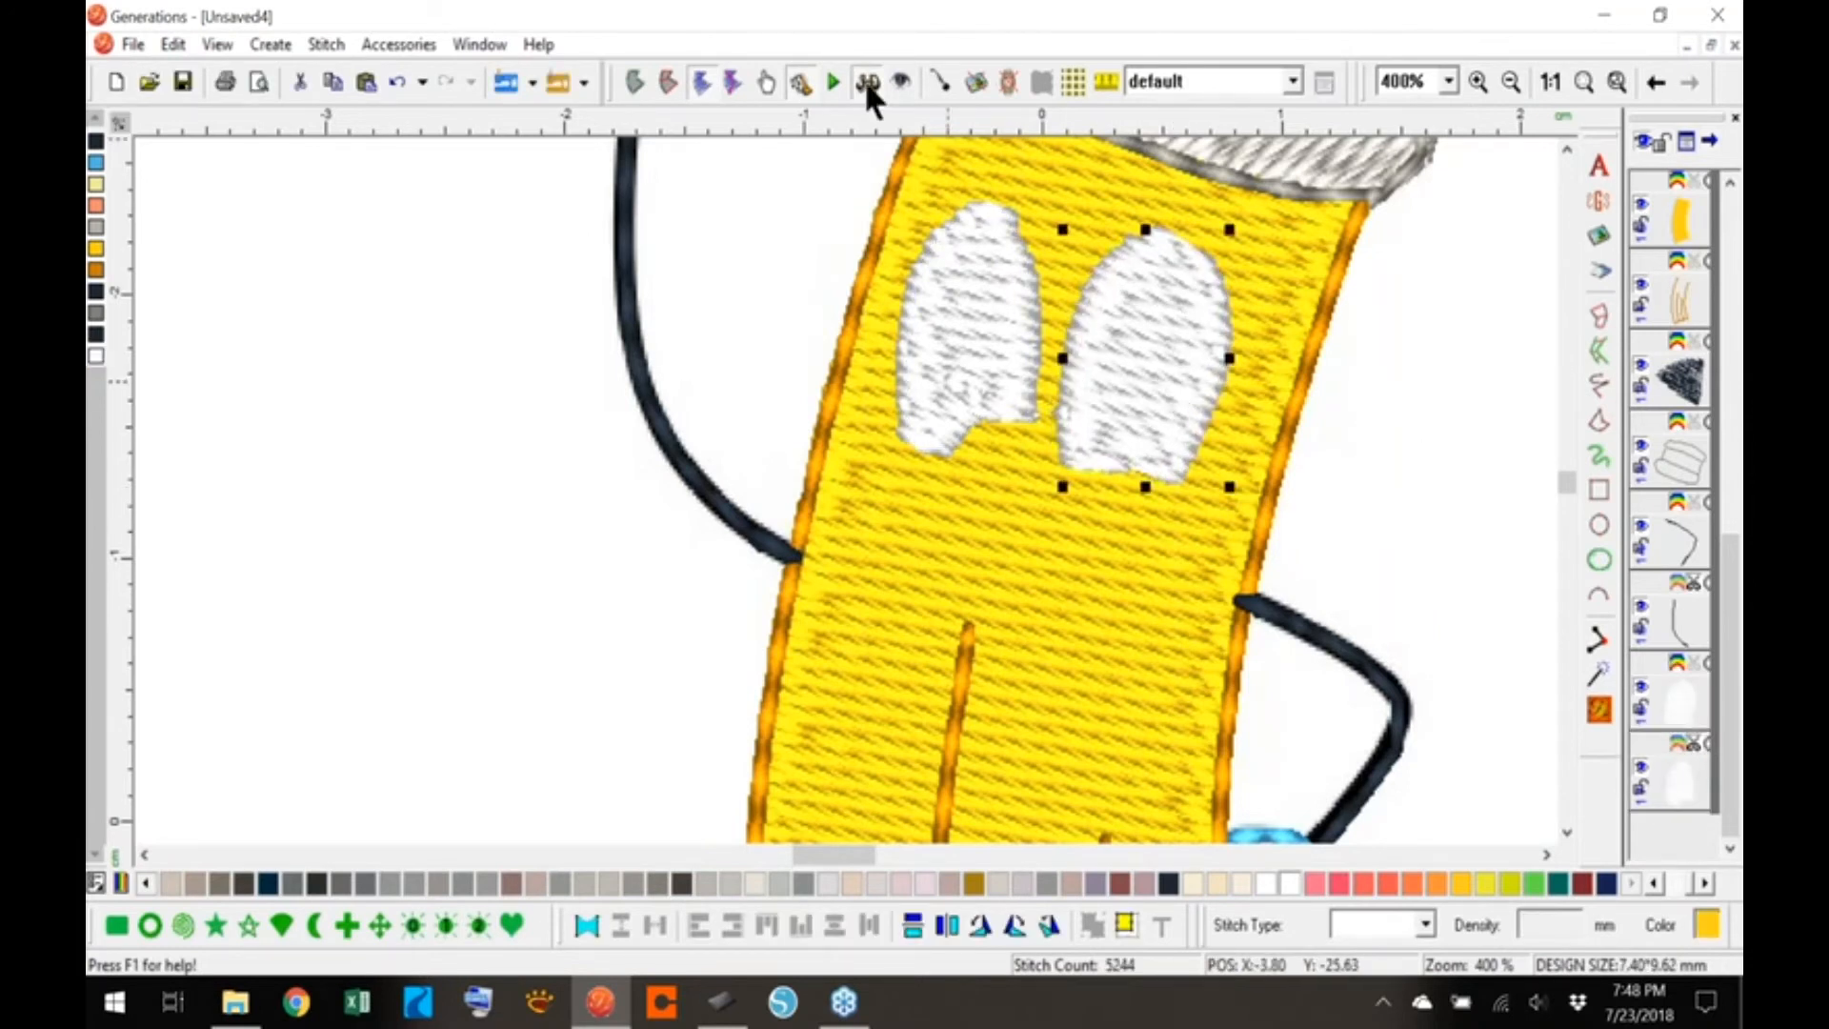
left_click(866, 82)
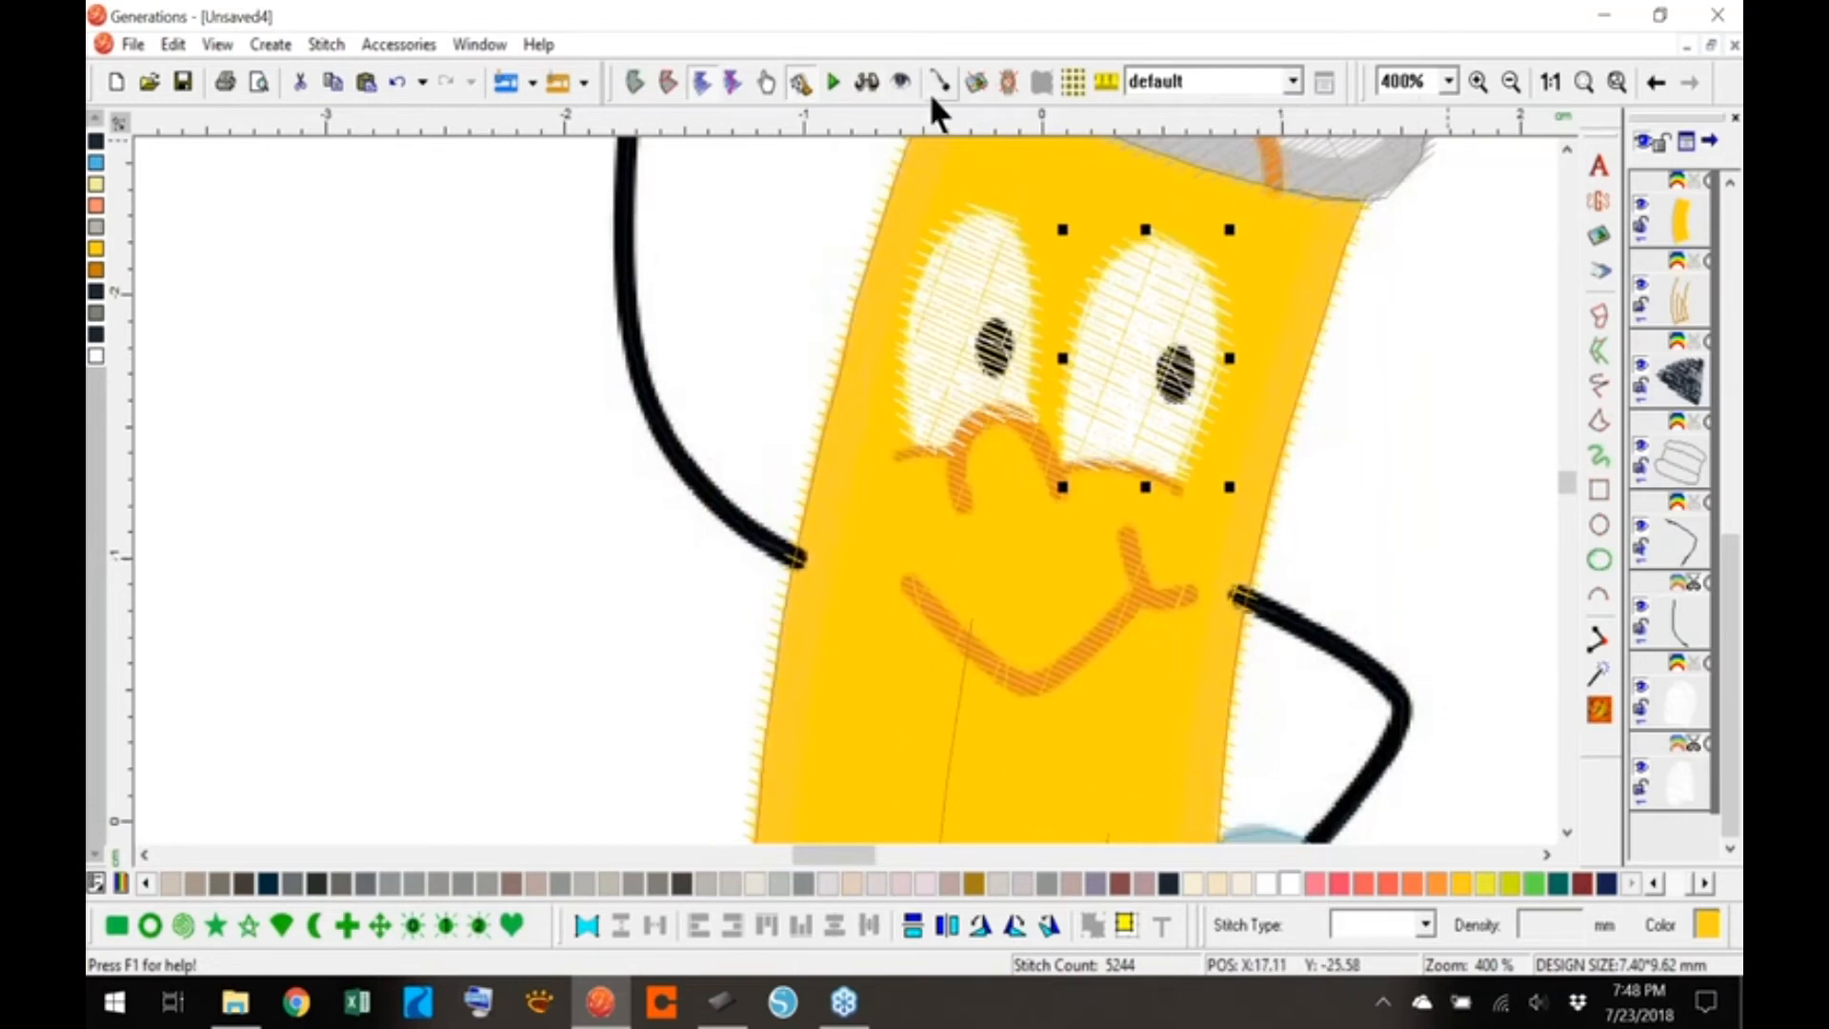
- Cut voids in the yellow pencil body using the two existing eye areas, and regenerate the body's stitches
left_click(1552, 81)
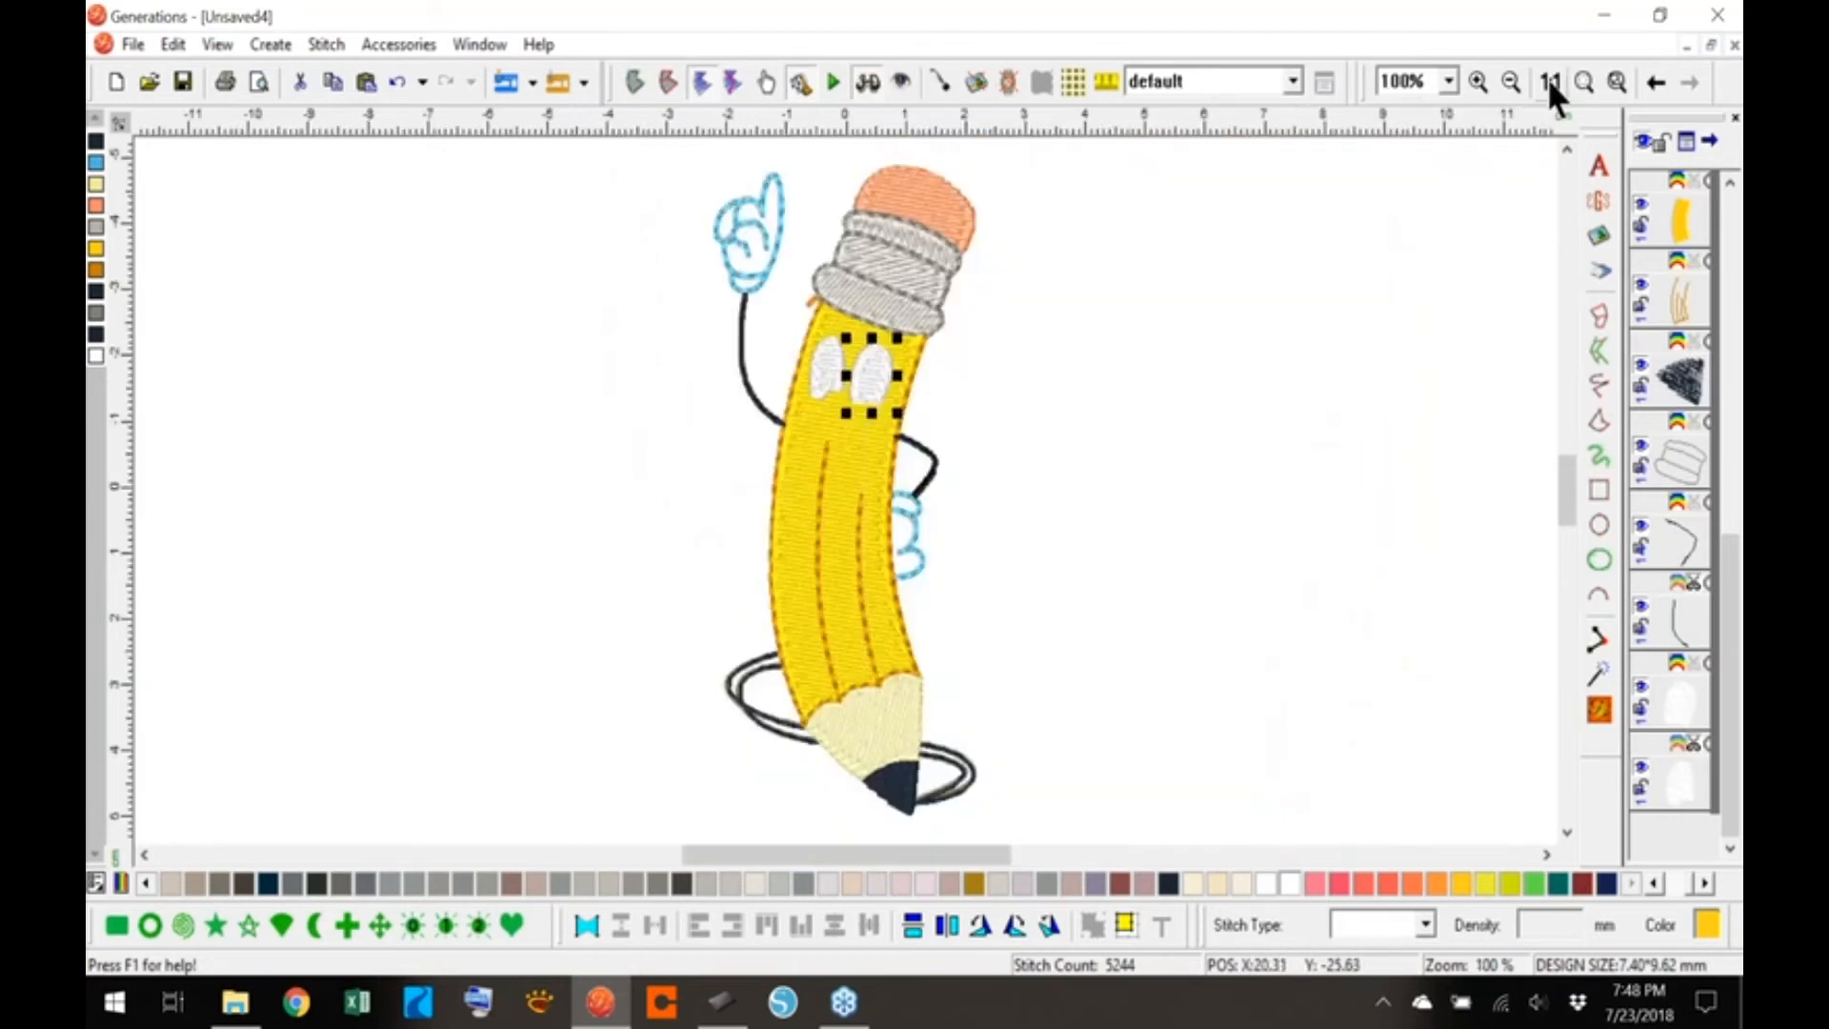
left_click(1161, 482)
left_click(858, 440)
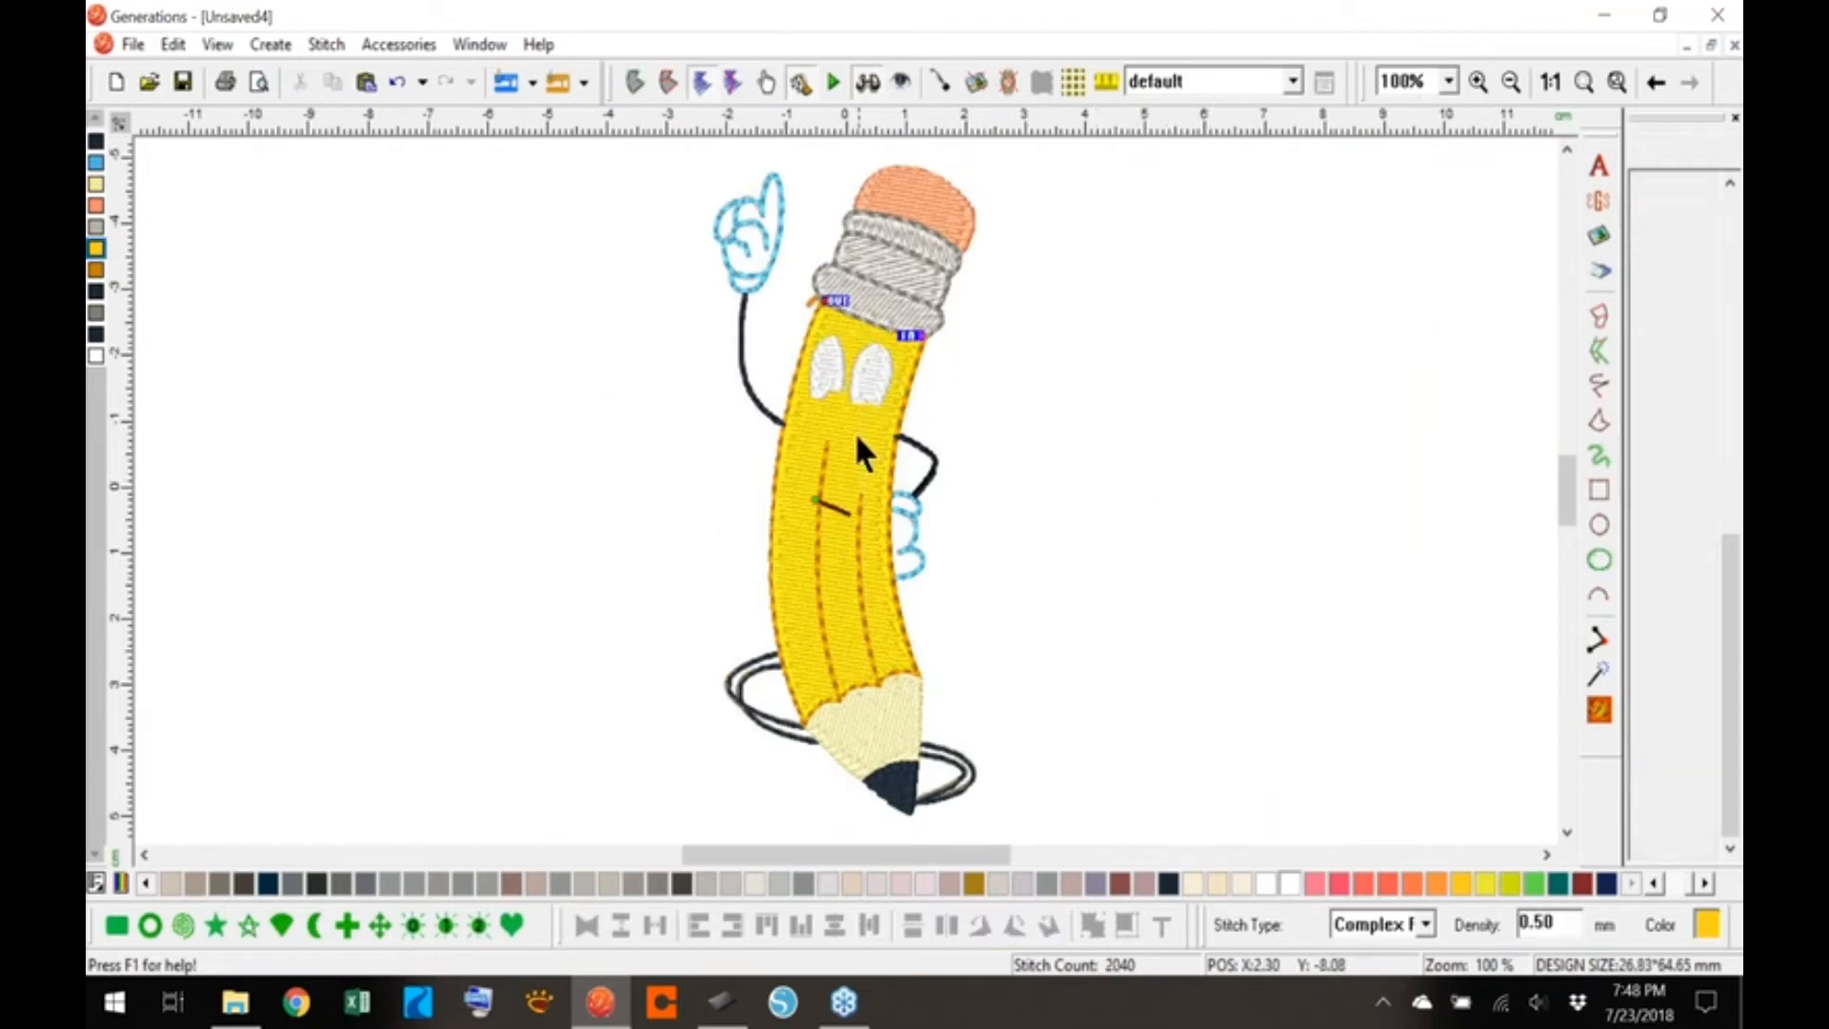
left_click(635, 81)
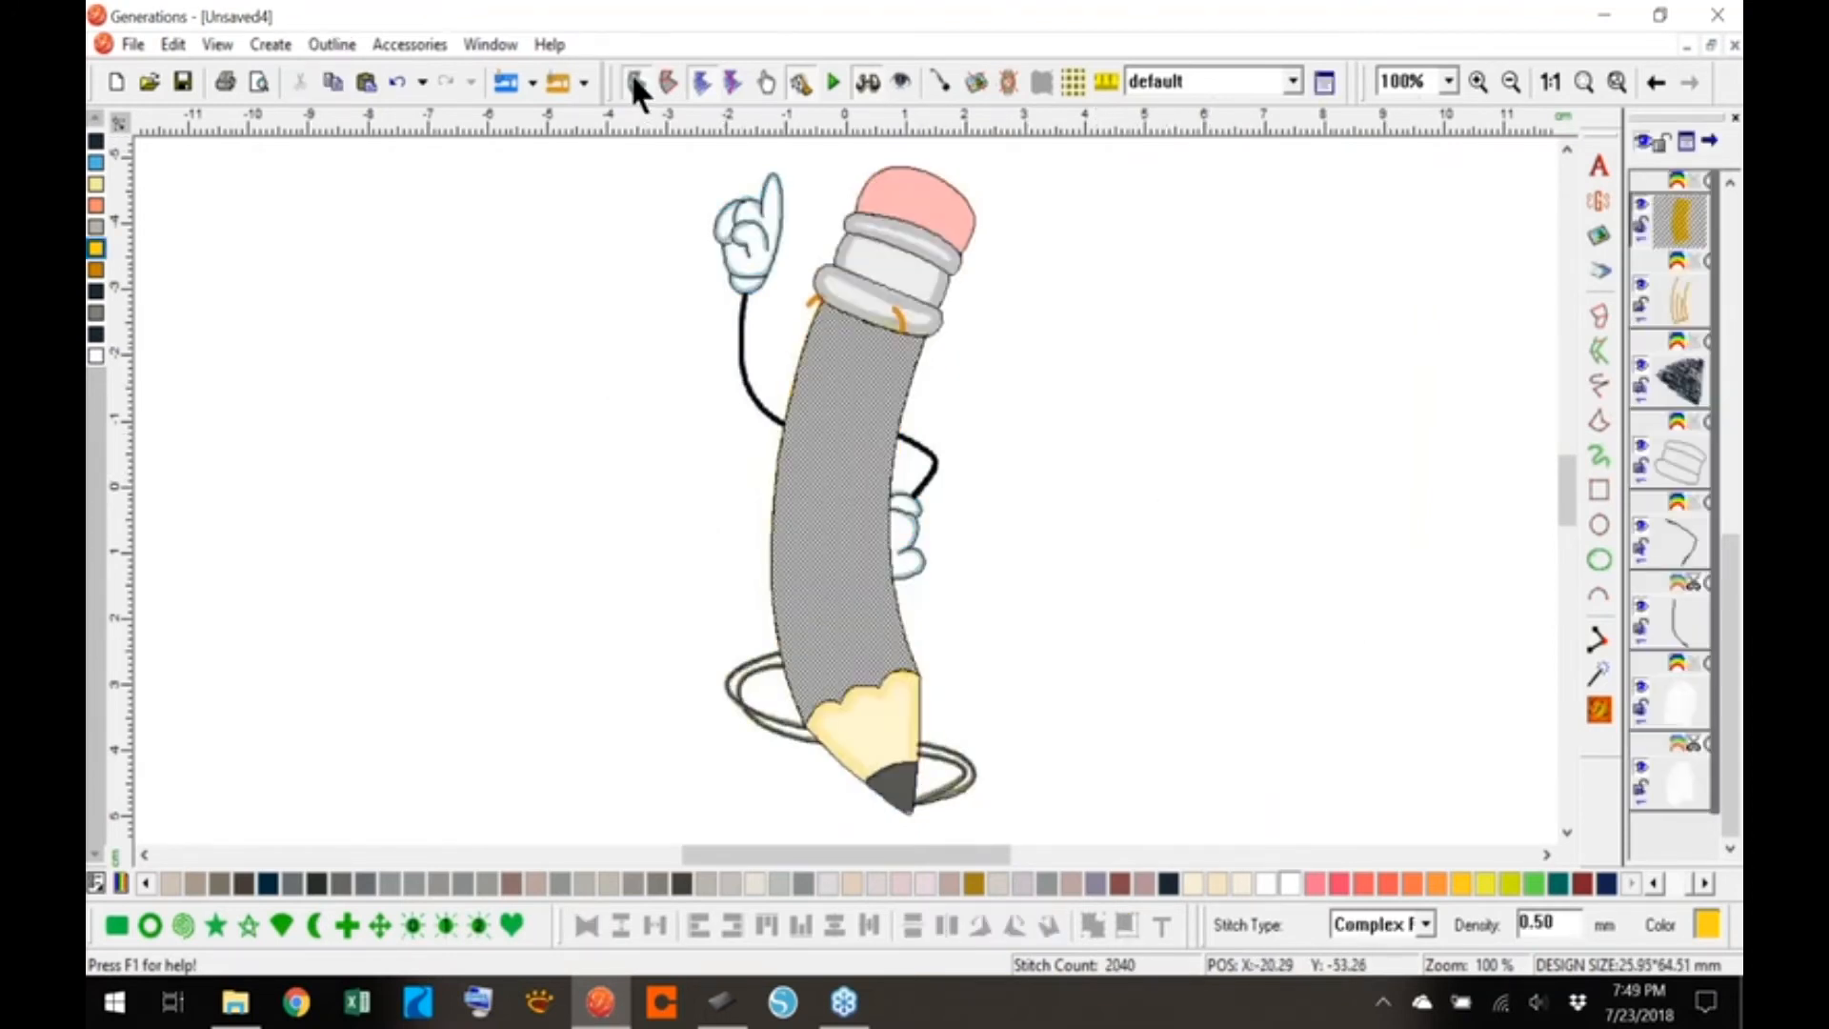
right_click(861, 514)
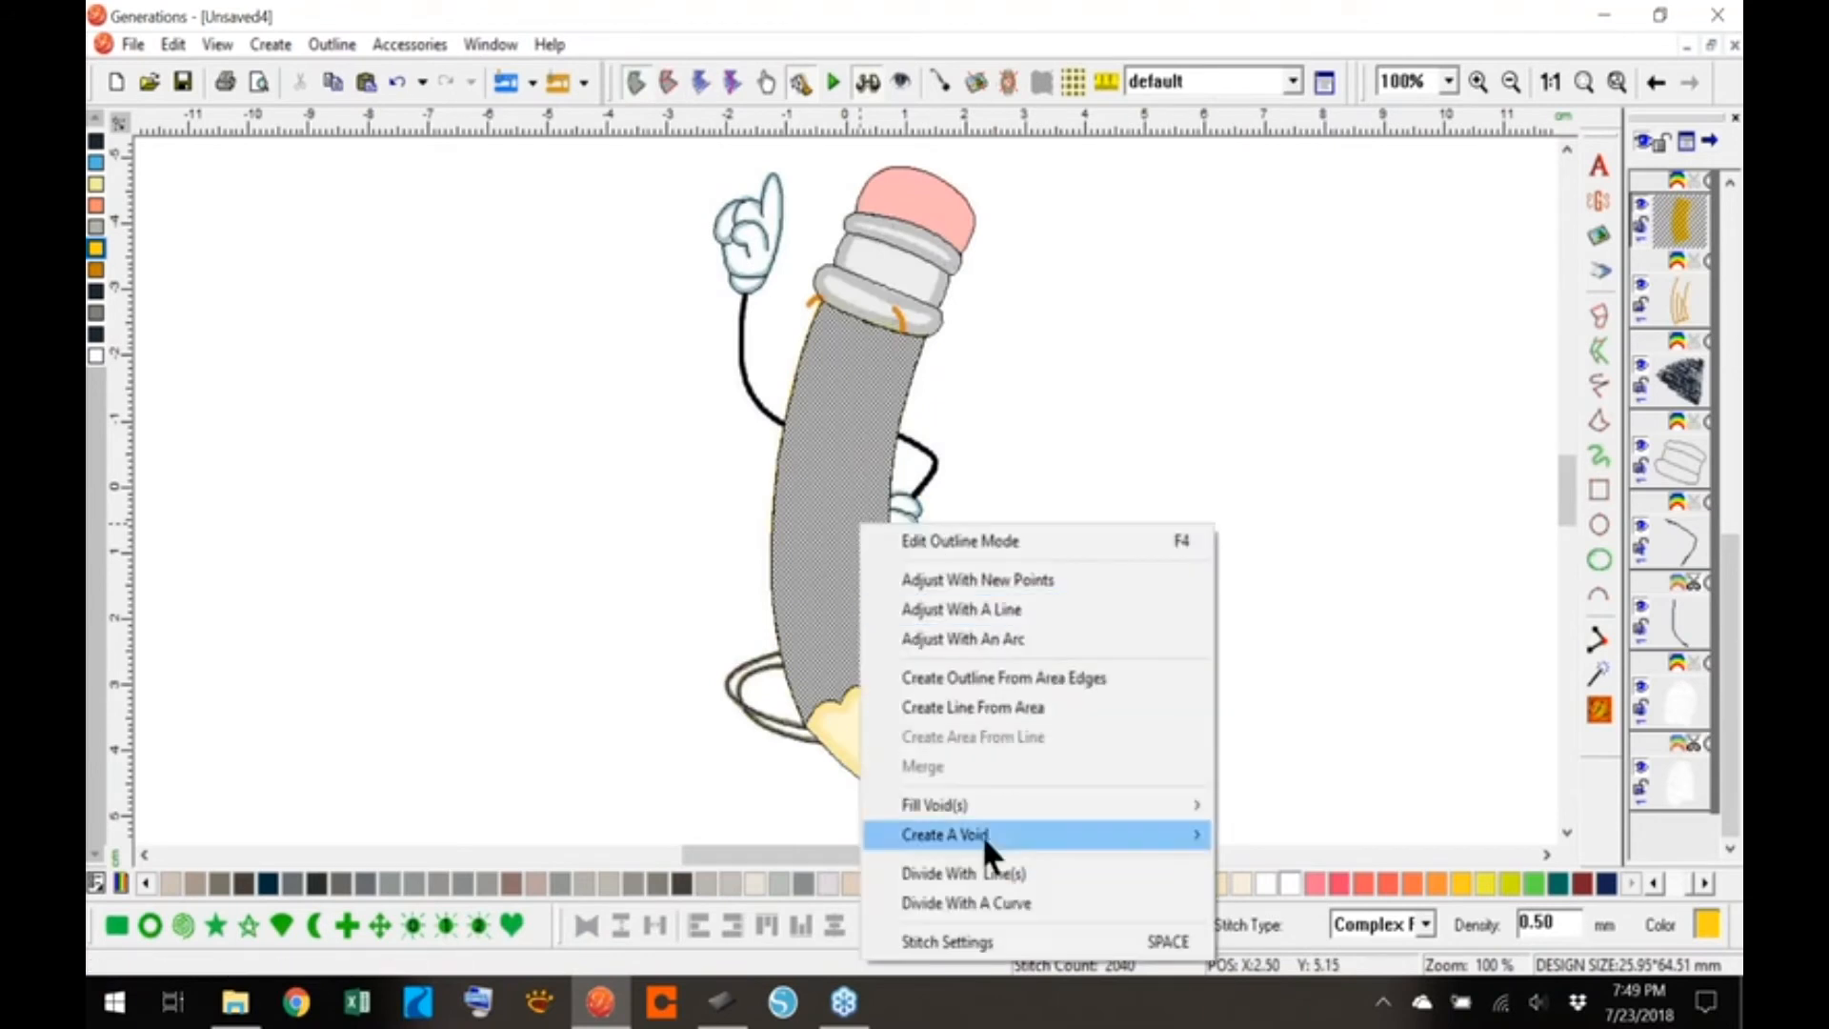
mouse_move(985, 834)
left_click(1296, 837)
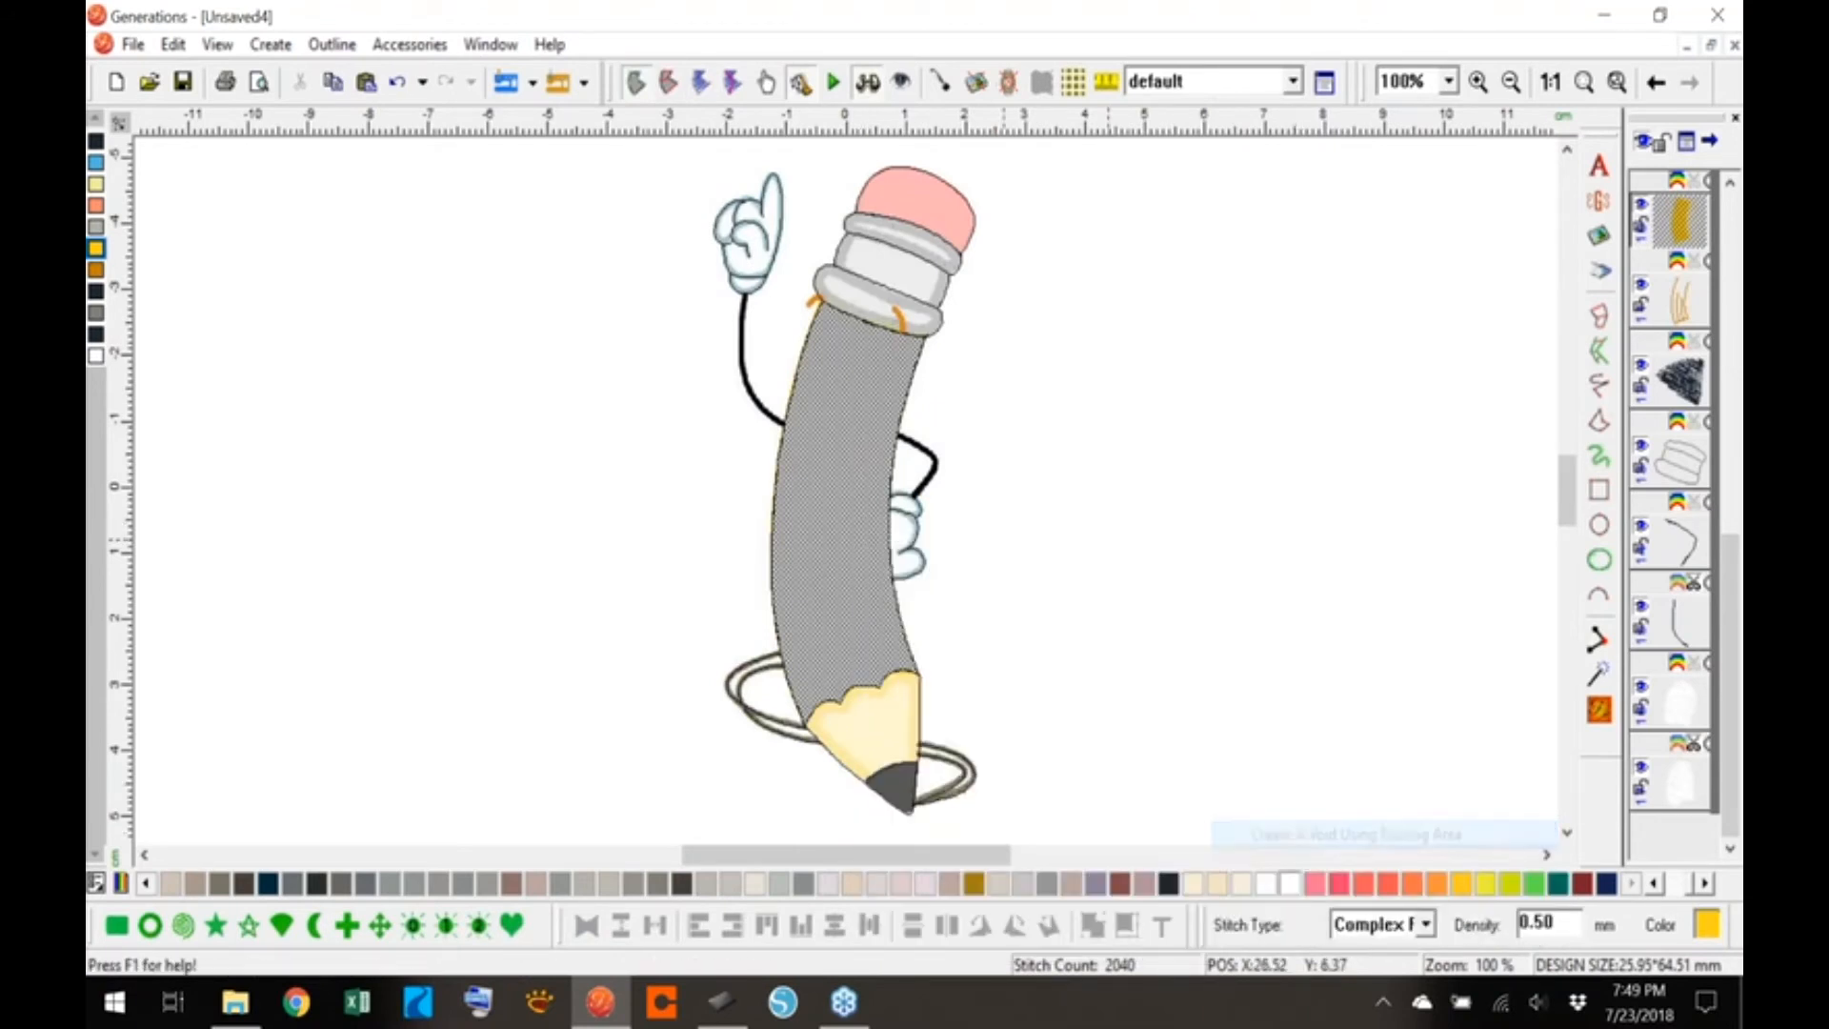
left_click(871, 382)
left_click(826, 377)
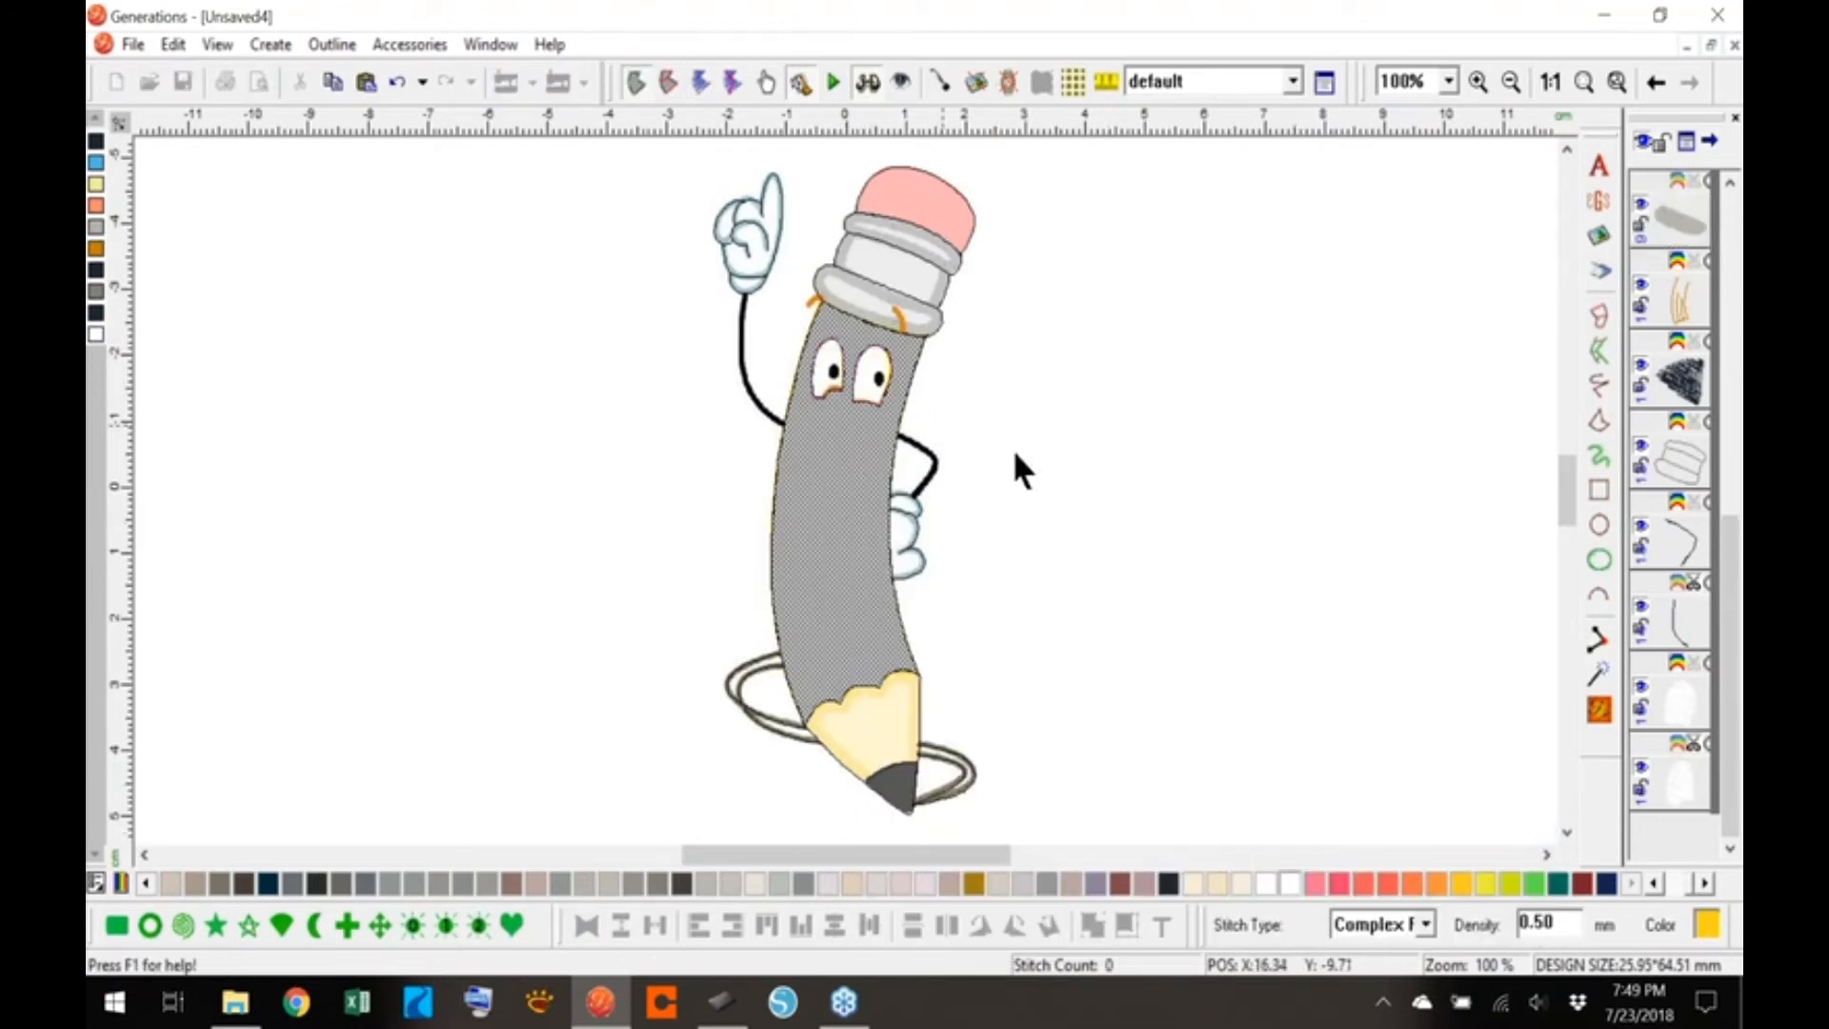
left_click(1599, 707)
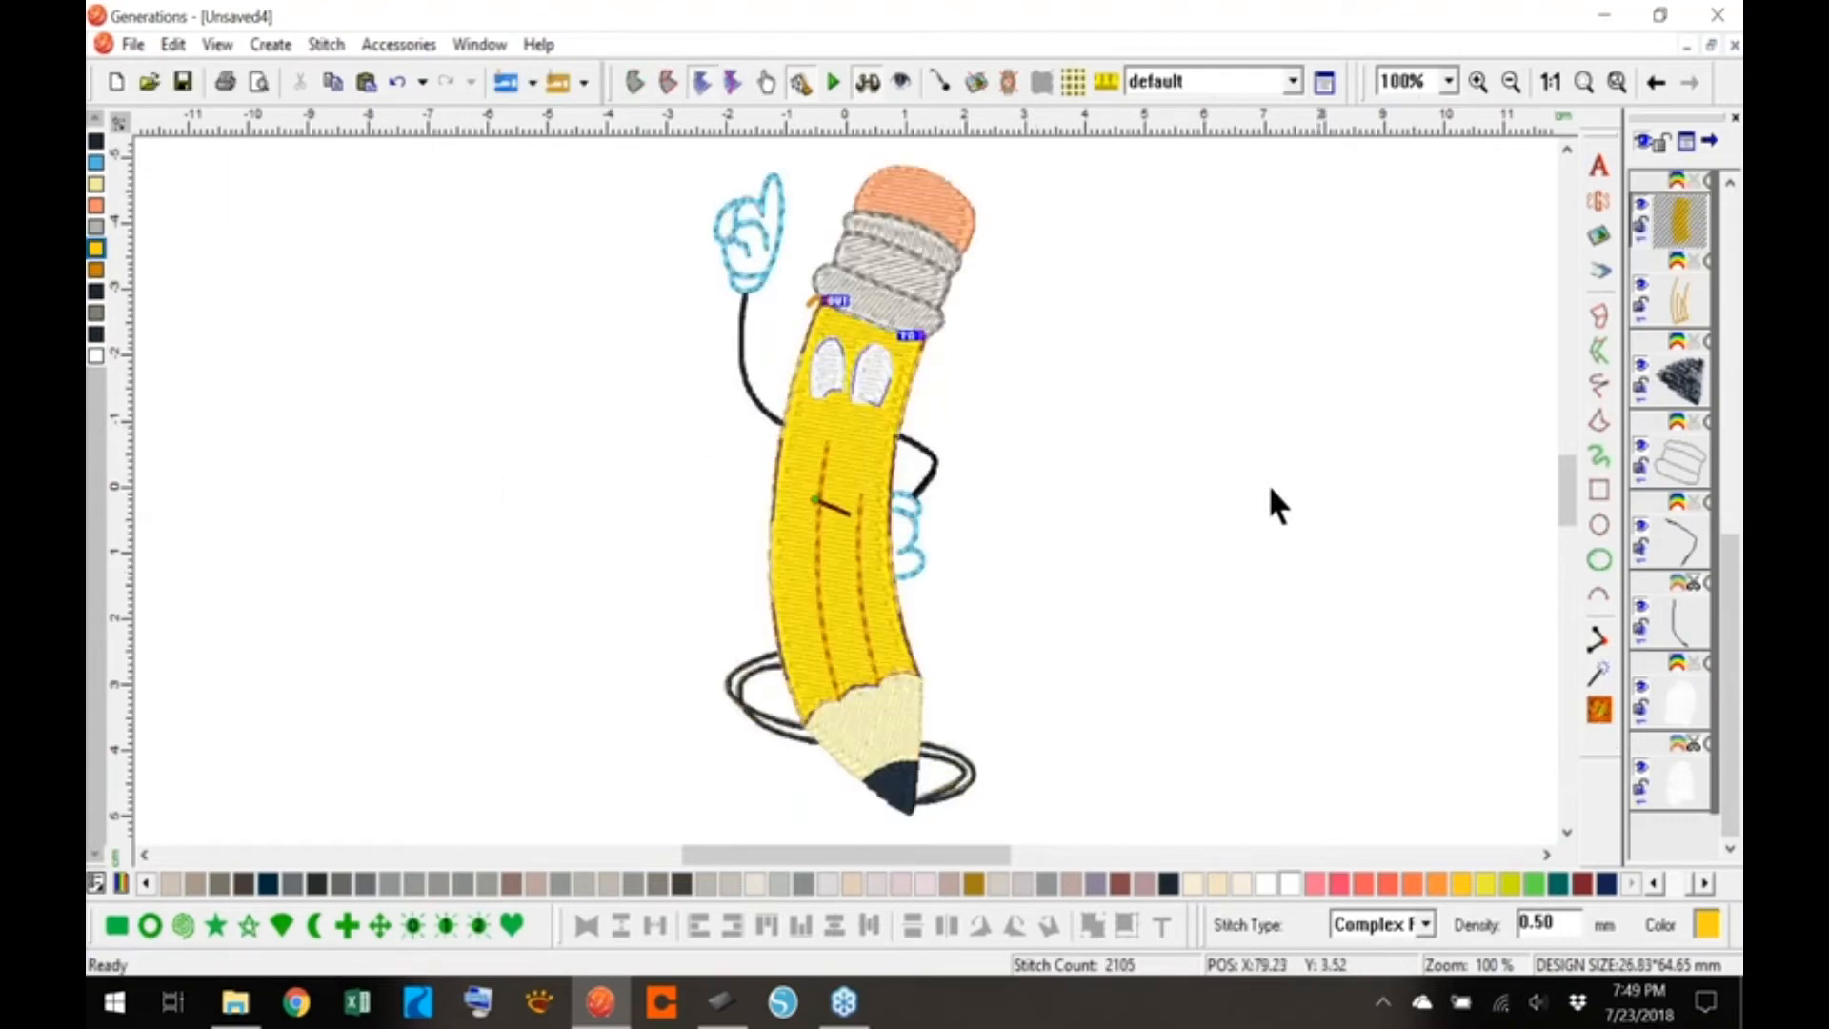
- Create Triple Run outlines from the outside borders of both white eye areas, generate their stitches, and color them black
left_click(861, 372)
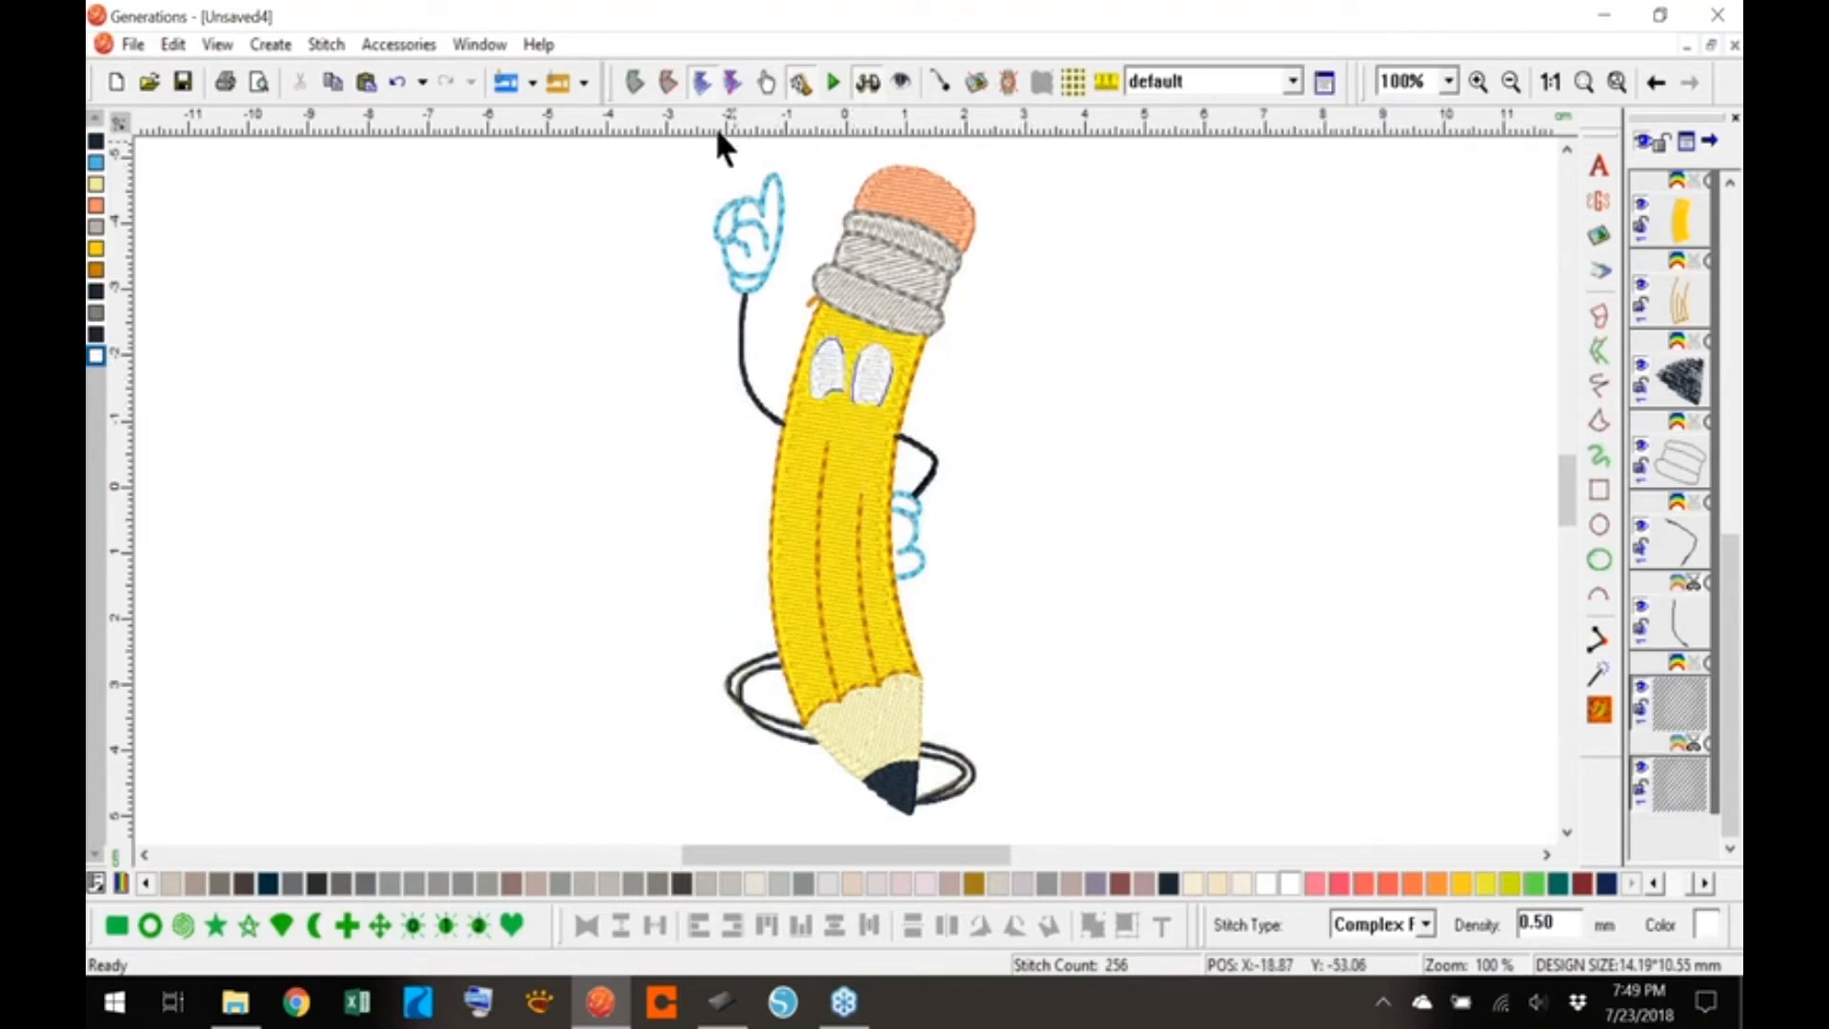
left_click(635, 82)
right_click(868, 371)
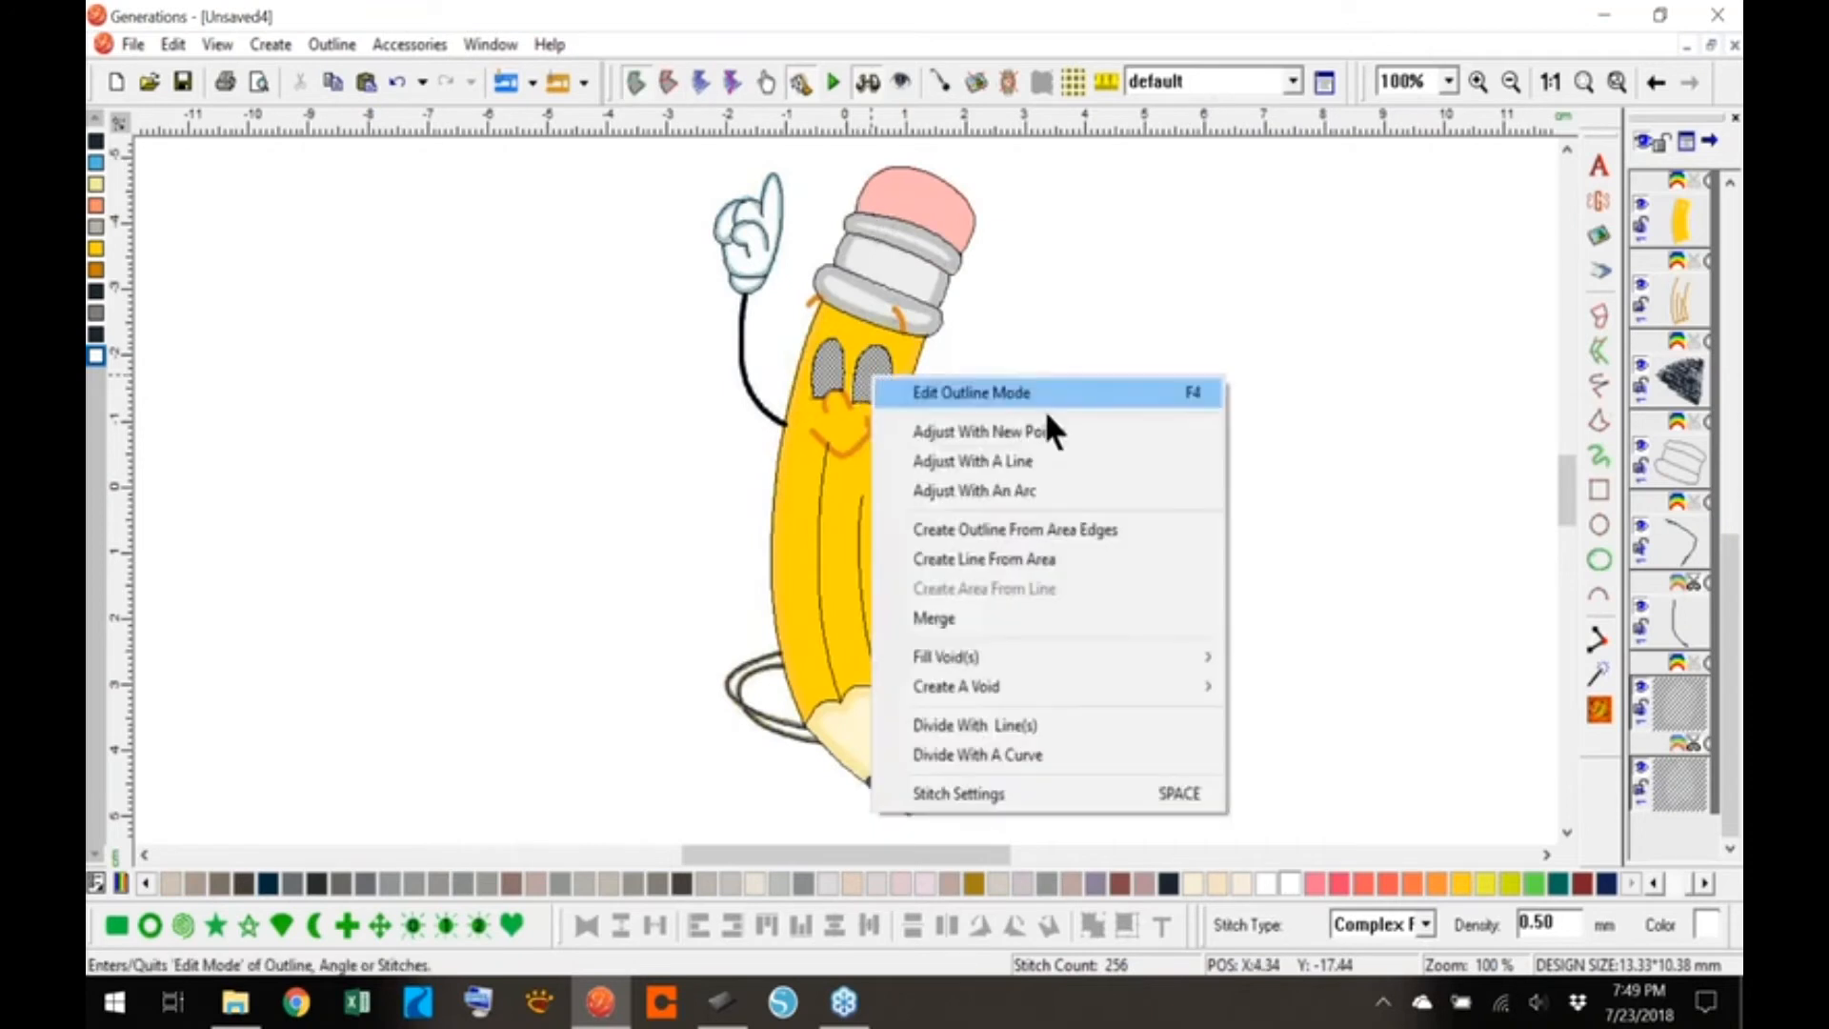
left_click(1060, 526)
left_click(818, 461)
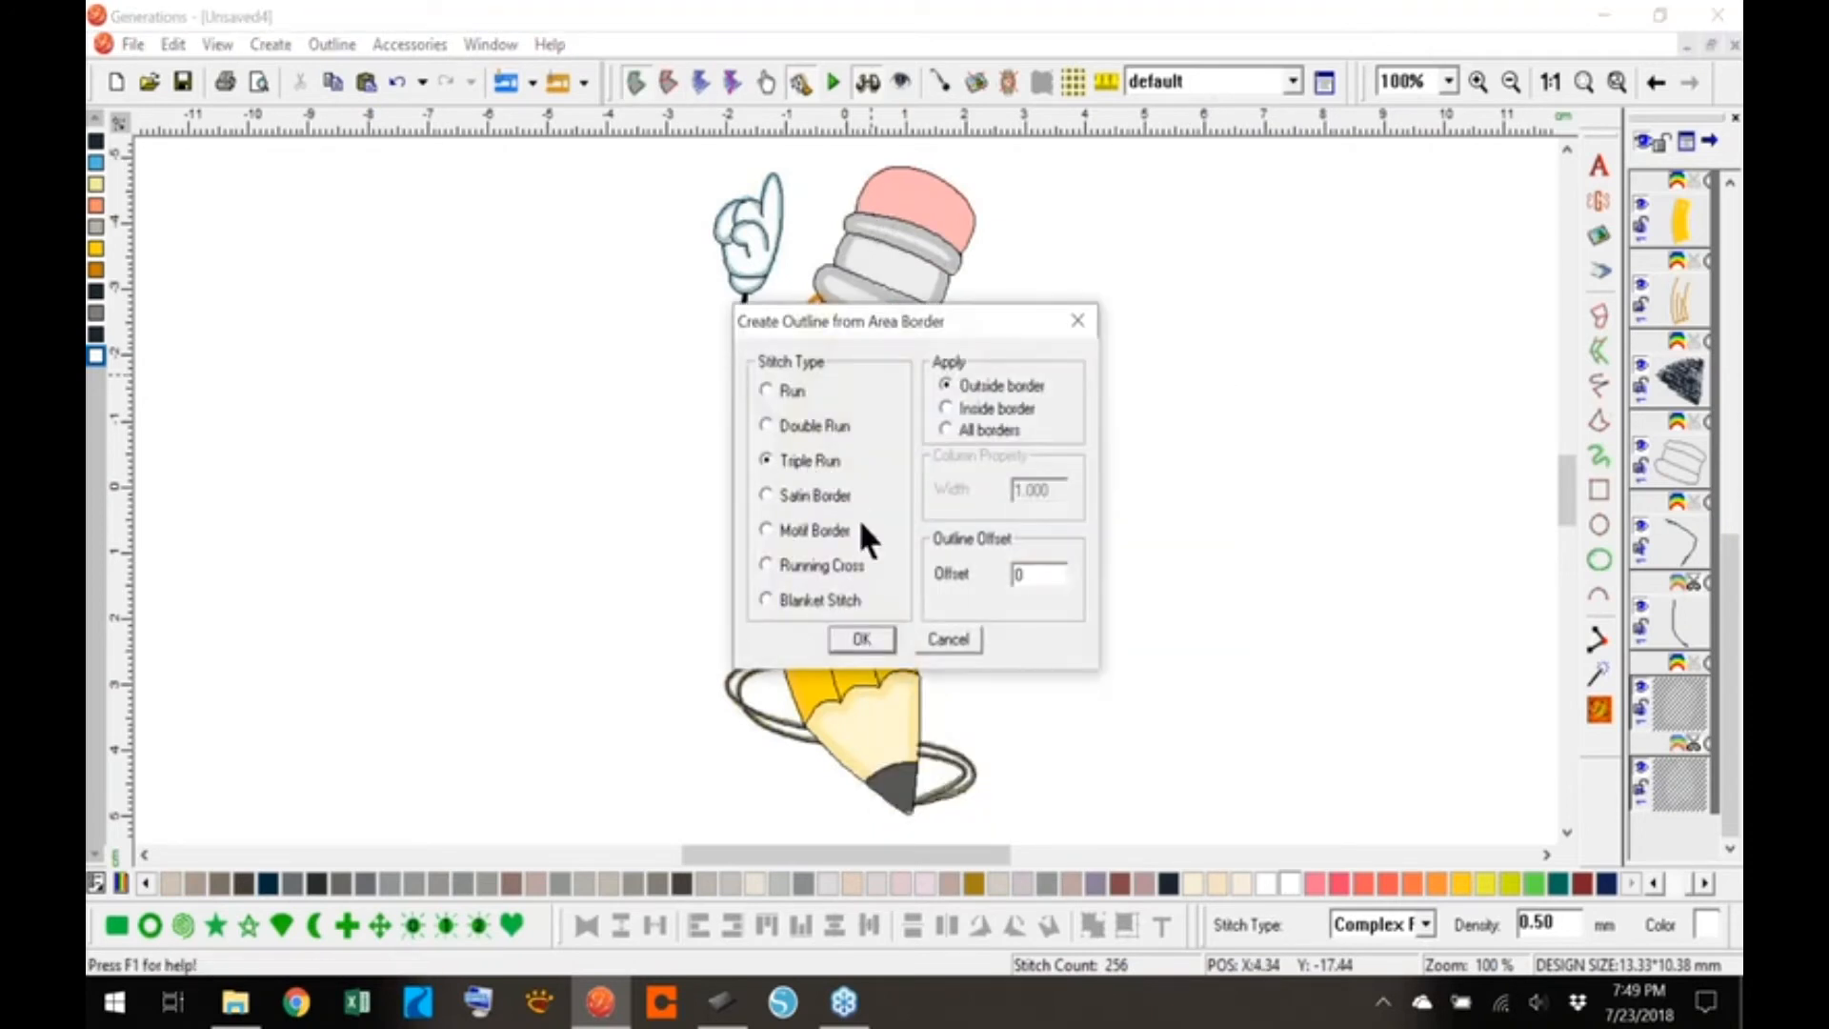
left_click(862, 635)
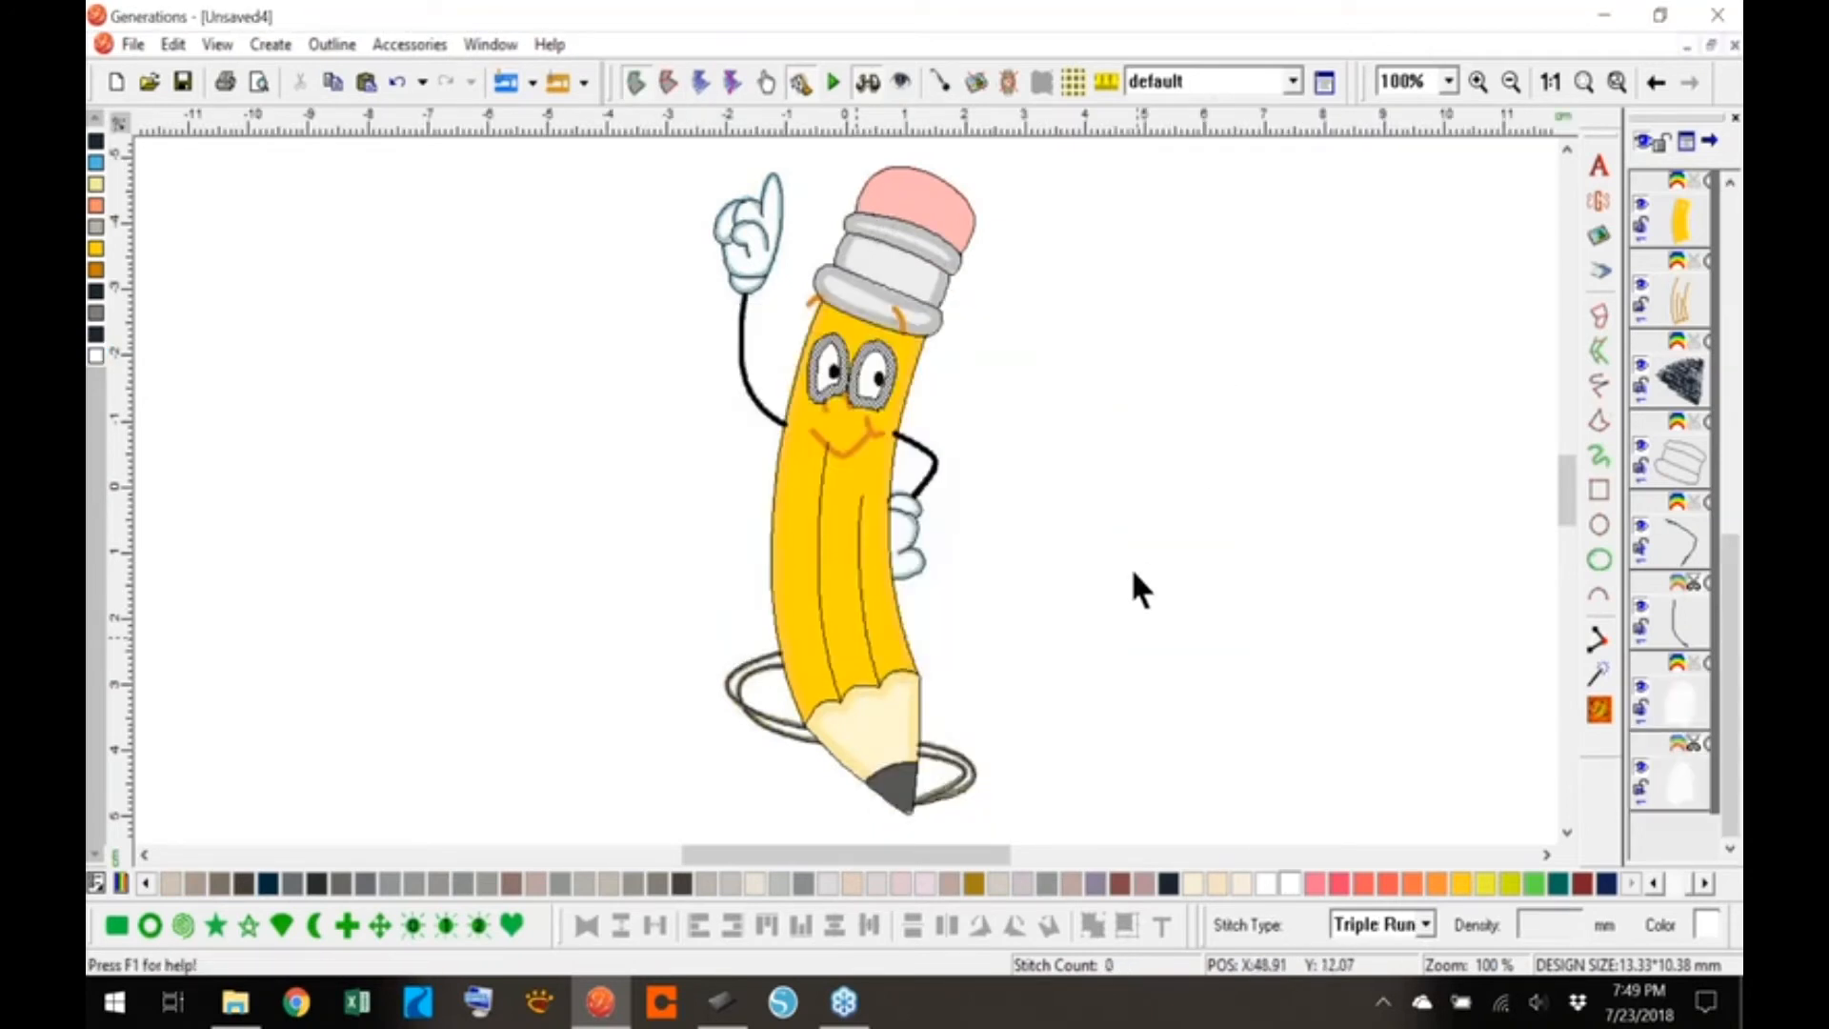
left_click(1600, 709)
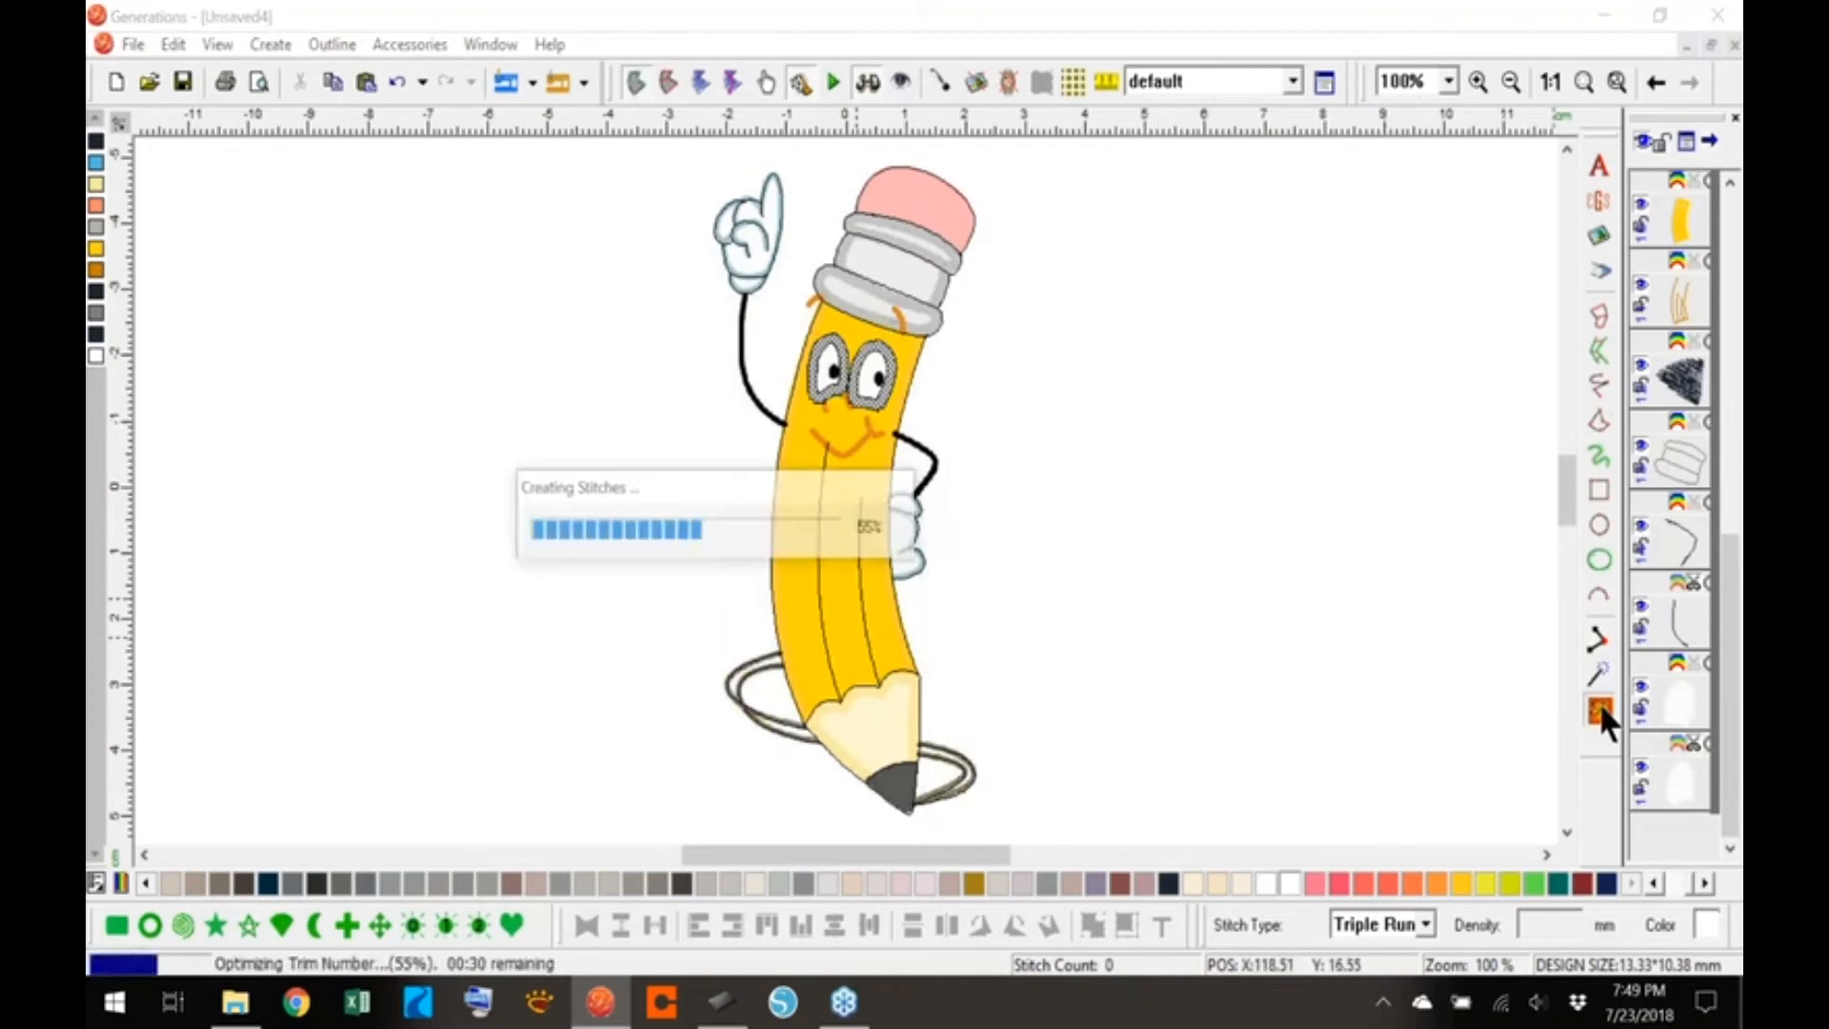
left_click(95, 375)
- Draw freehand Triple Run lines extending the creases below both eyes and forming the two sides of the nose
left_click(1448, 82)
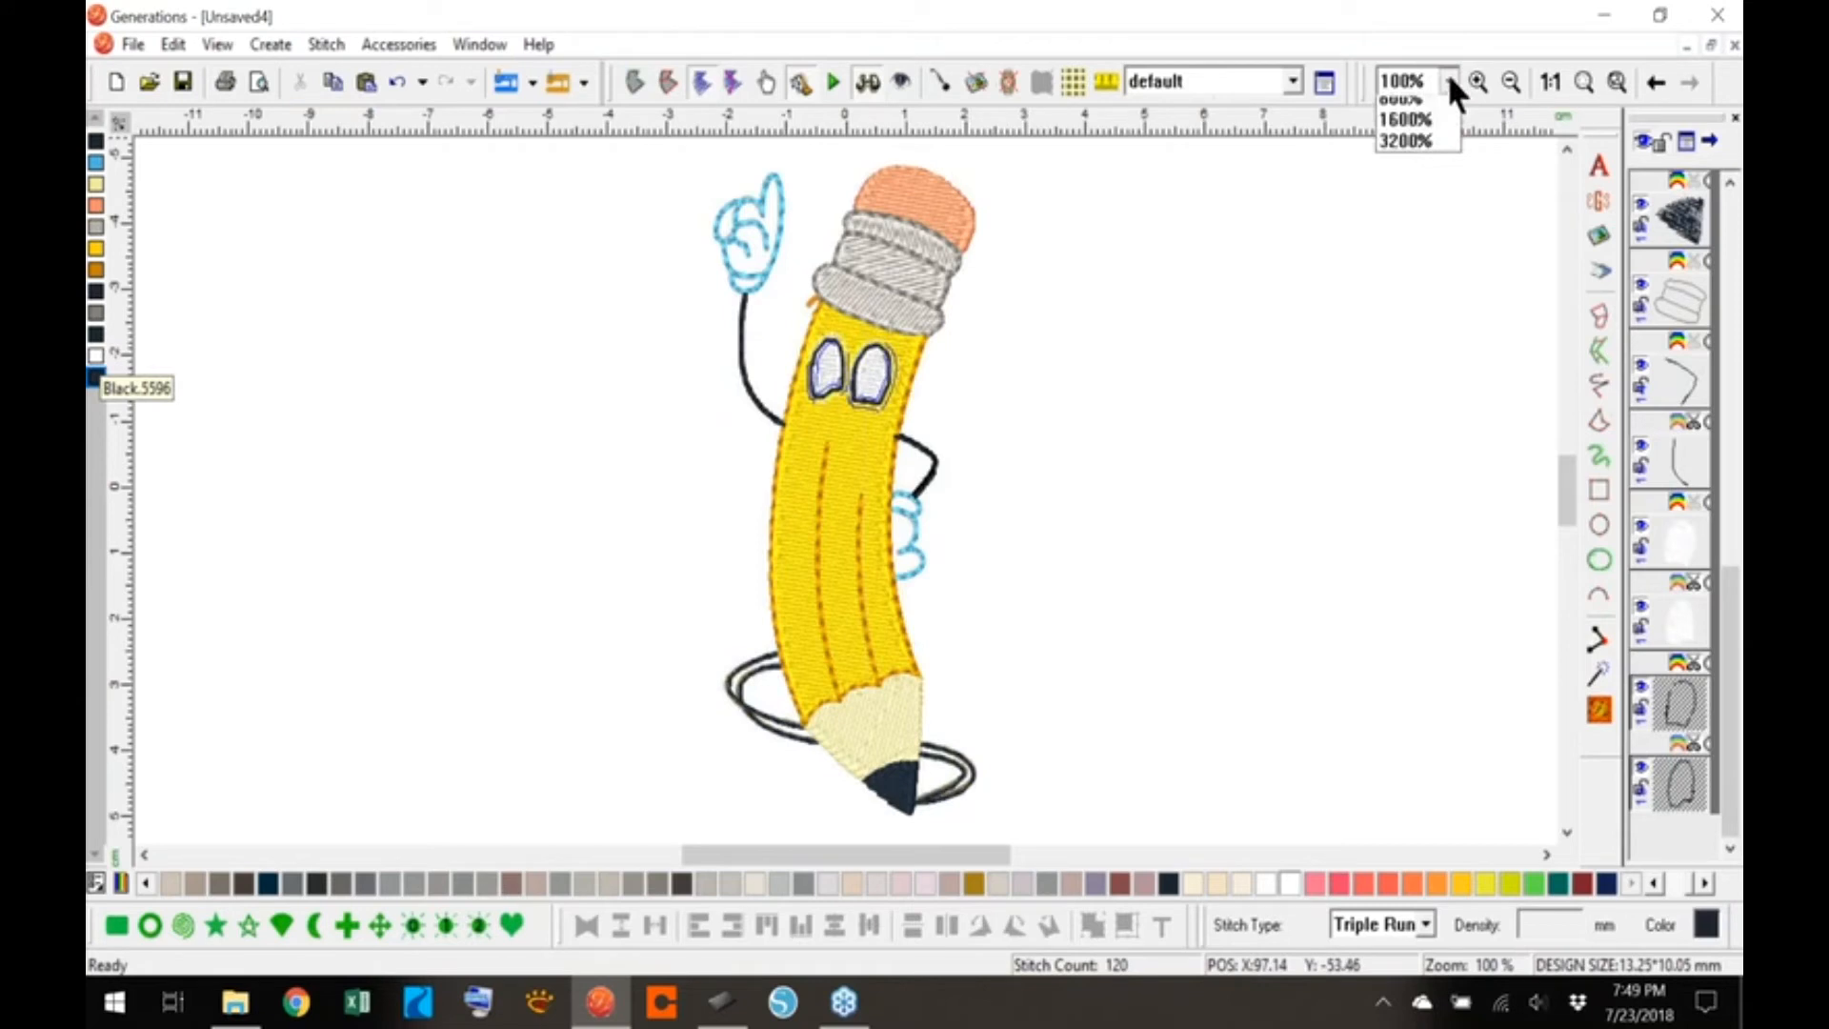
left_click(1408, 216)
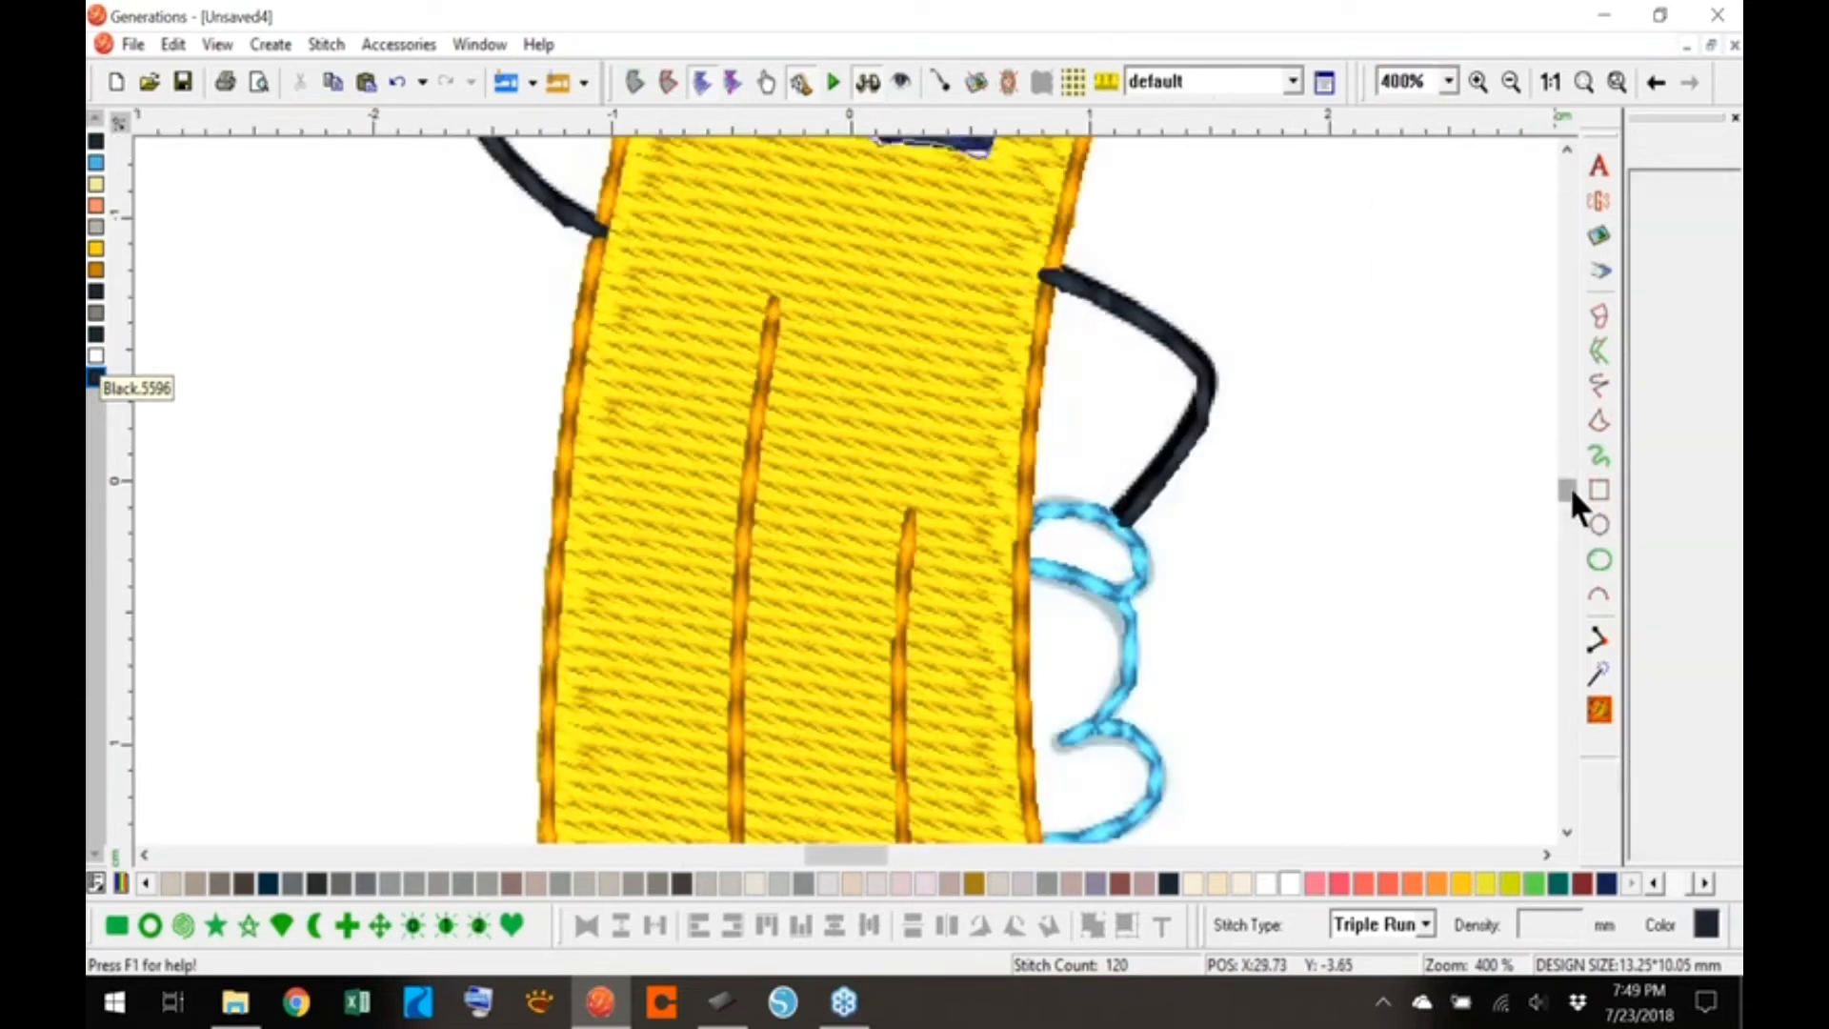
left_click_drag(1571, 486, 1564, 477)
left_click(867, 84)
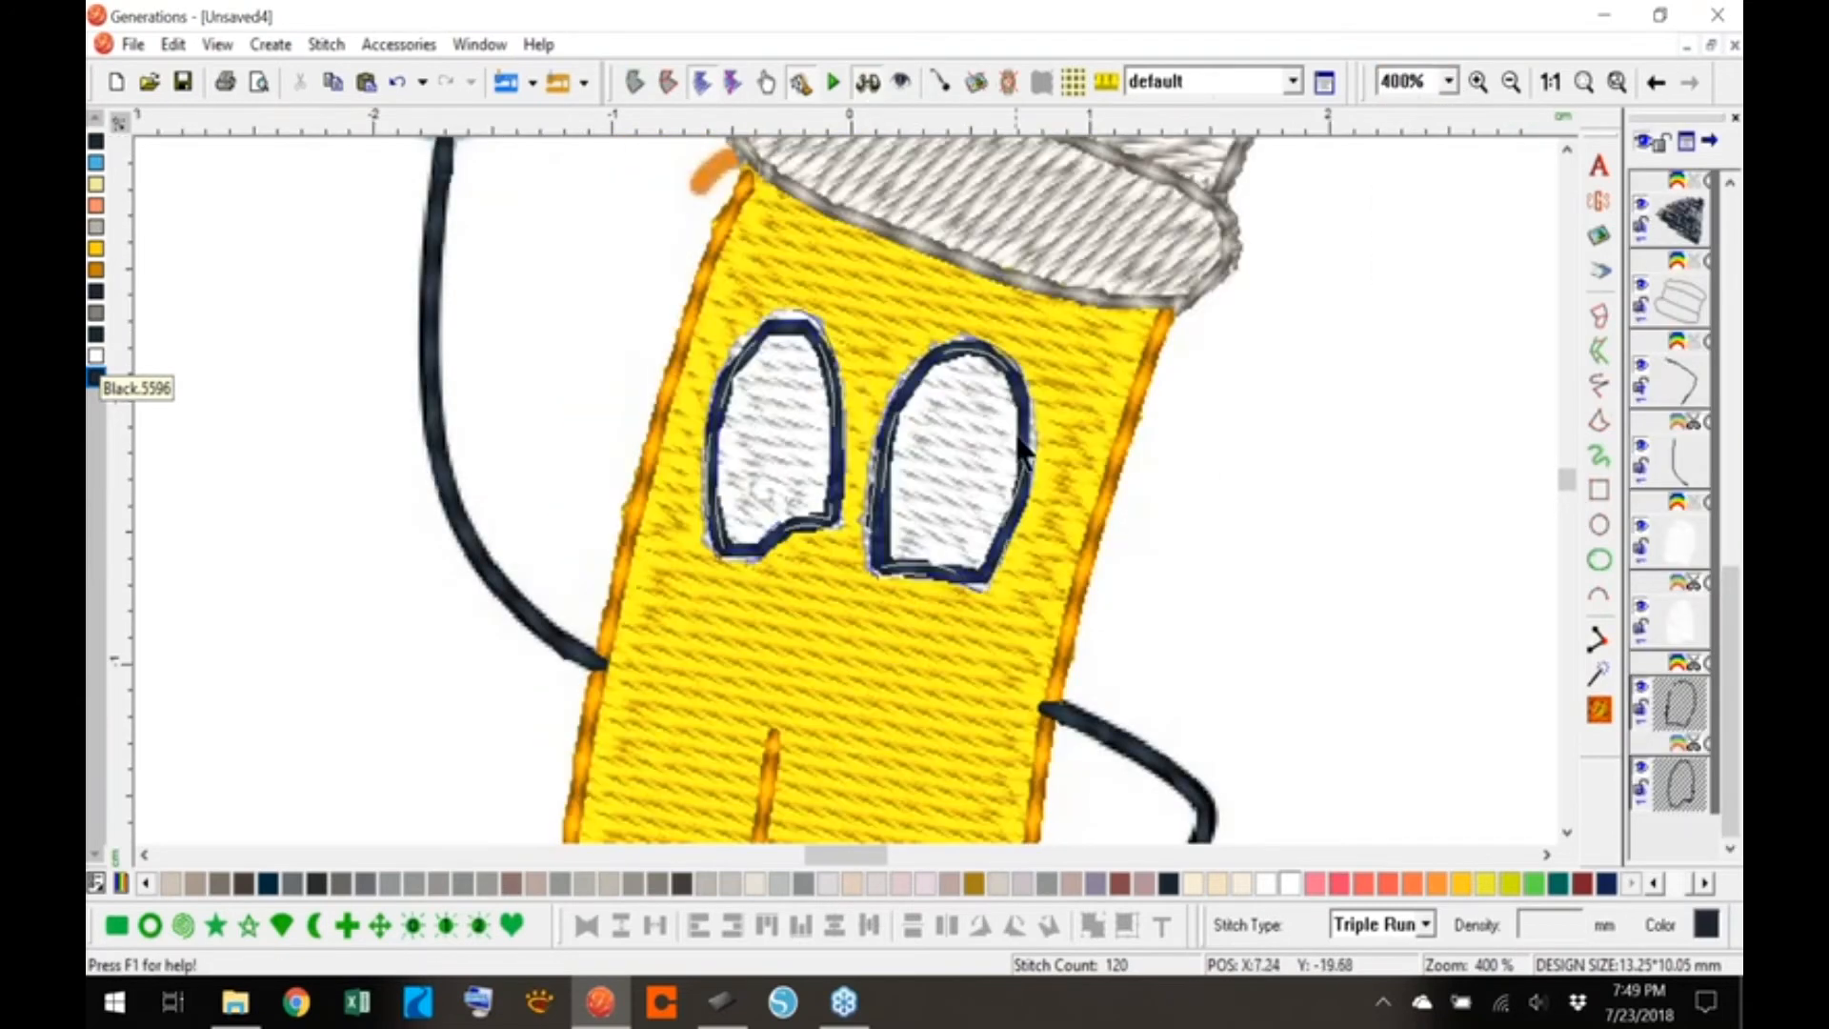
left_click(1222, 427)
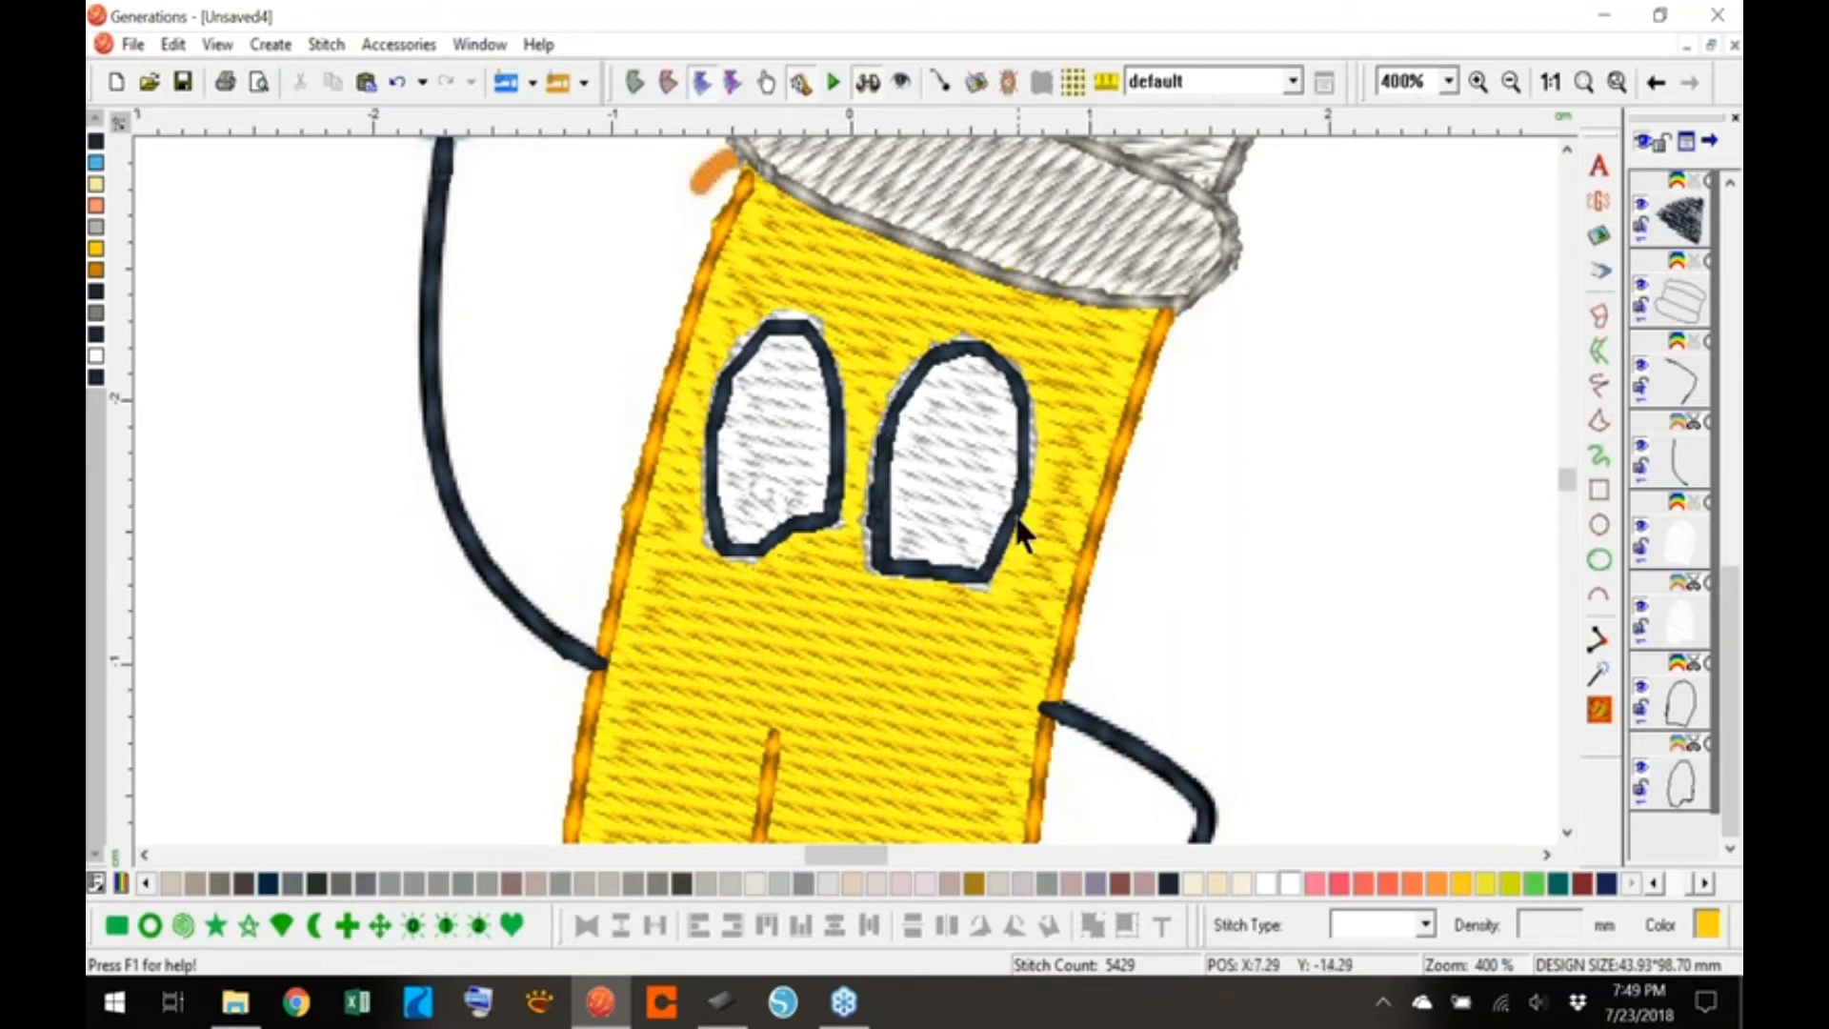
left_click(868, 81)
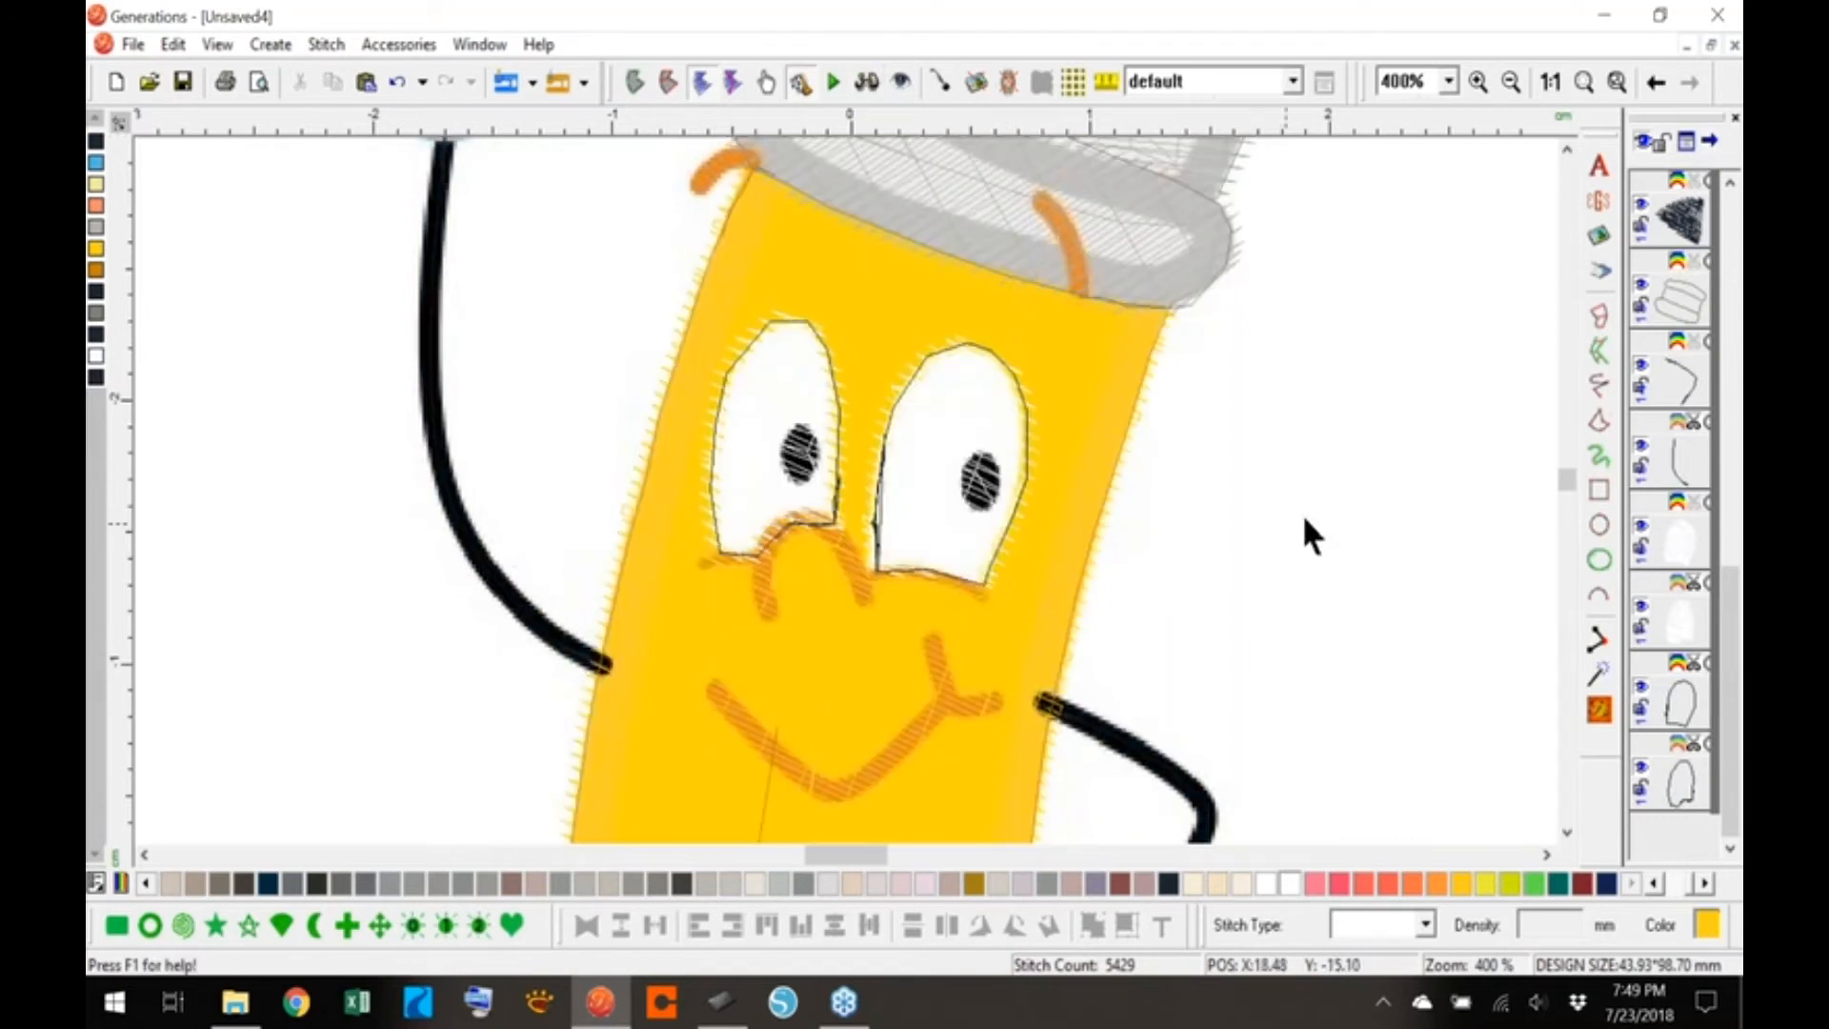
left_click(1599, 383)
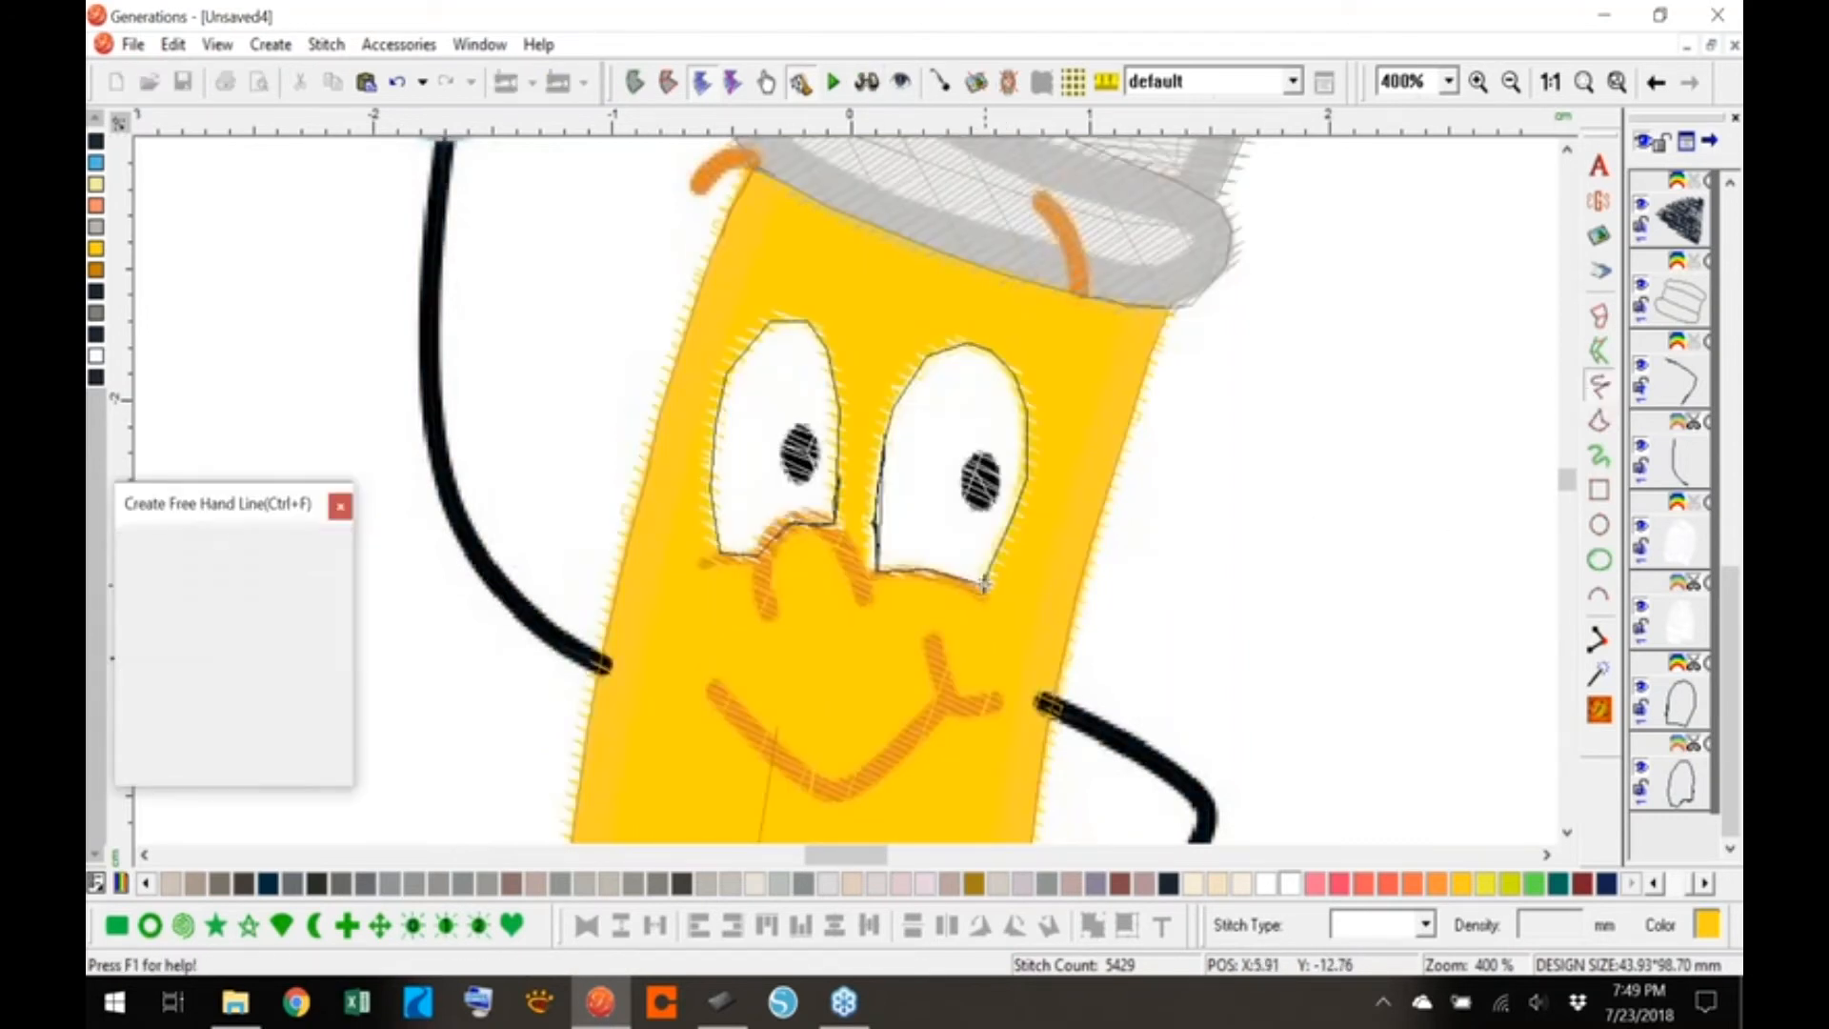
left_click_drag(983, 583, 1029, 610)
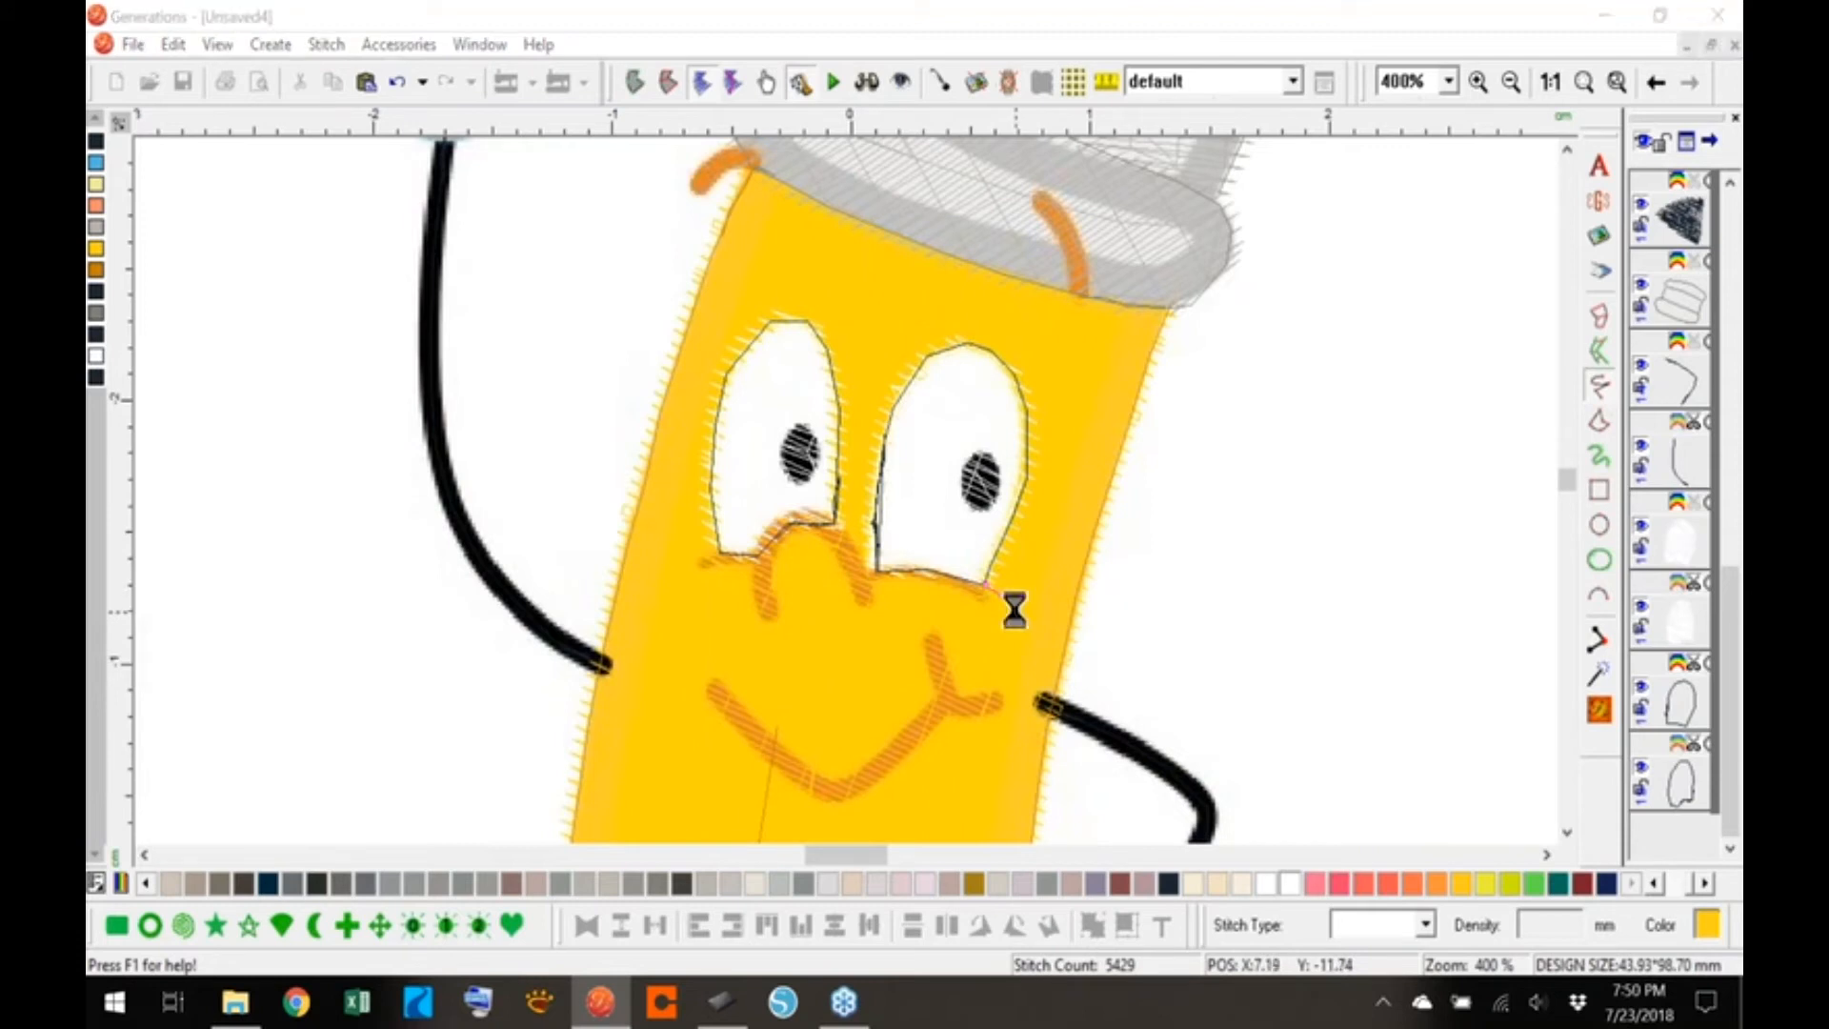
left_click_drag(879, 574, 856, 576)
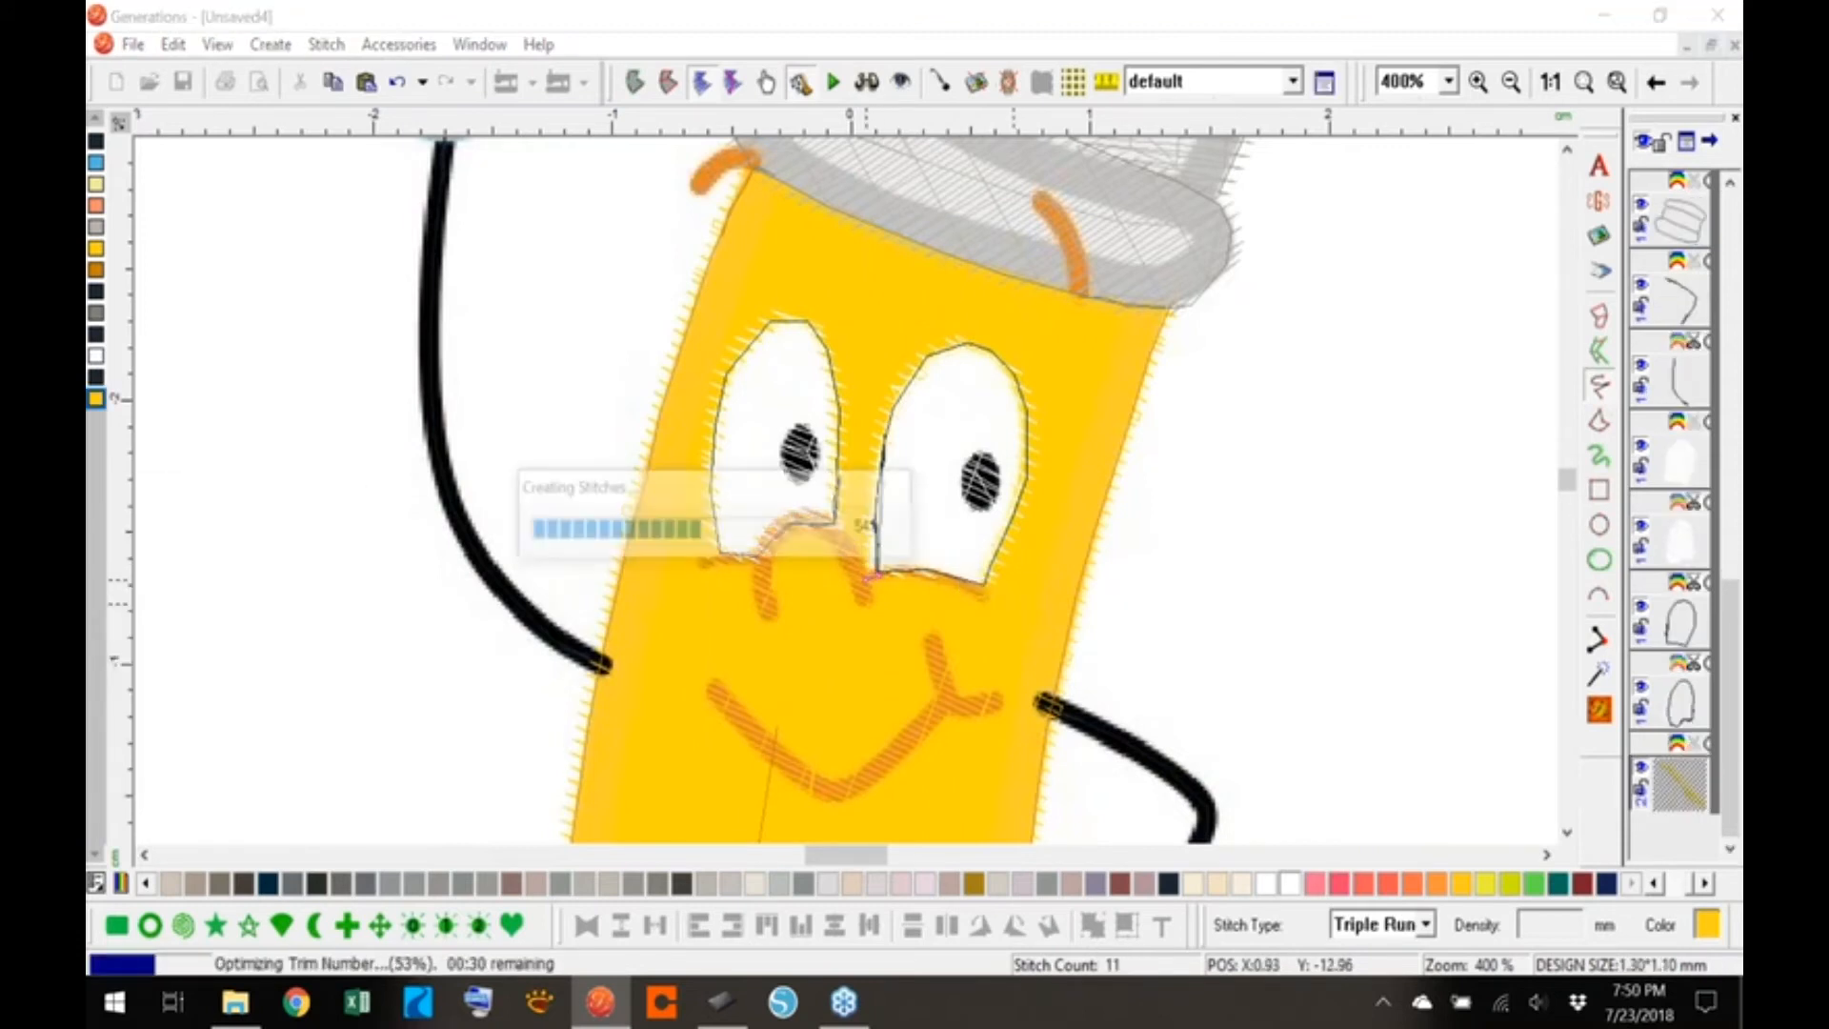
left_click_drag(722, 556, 679, 575)
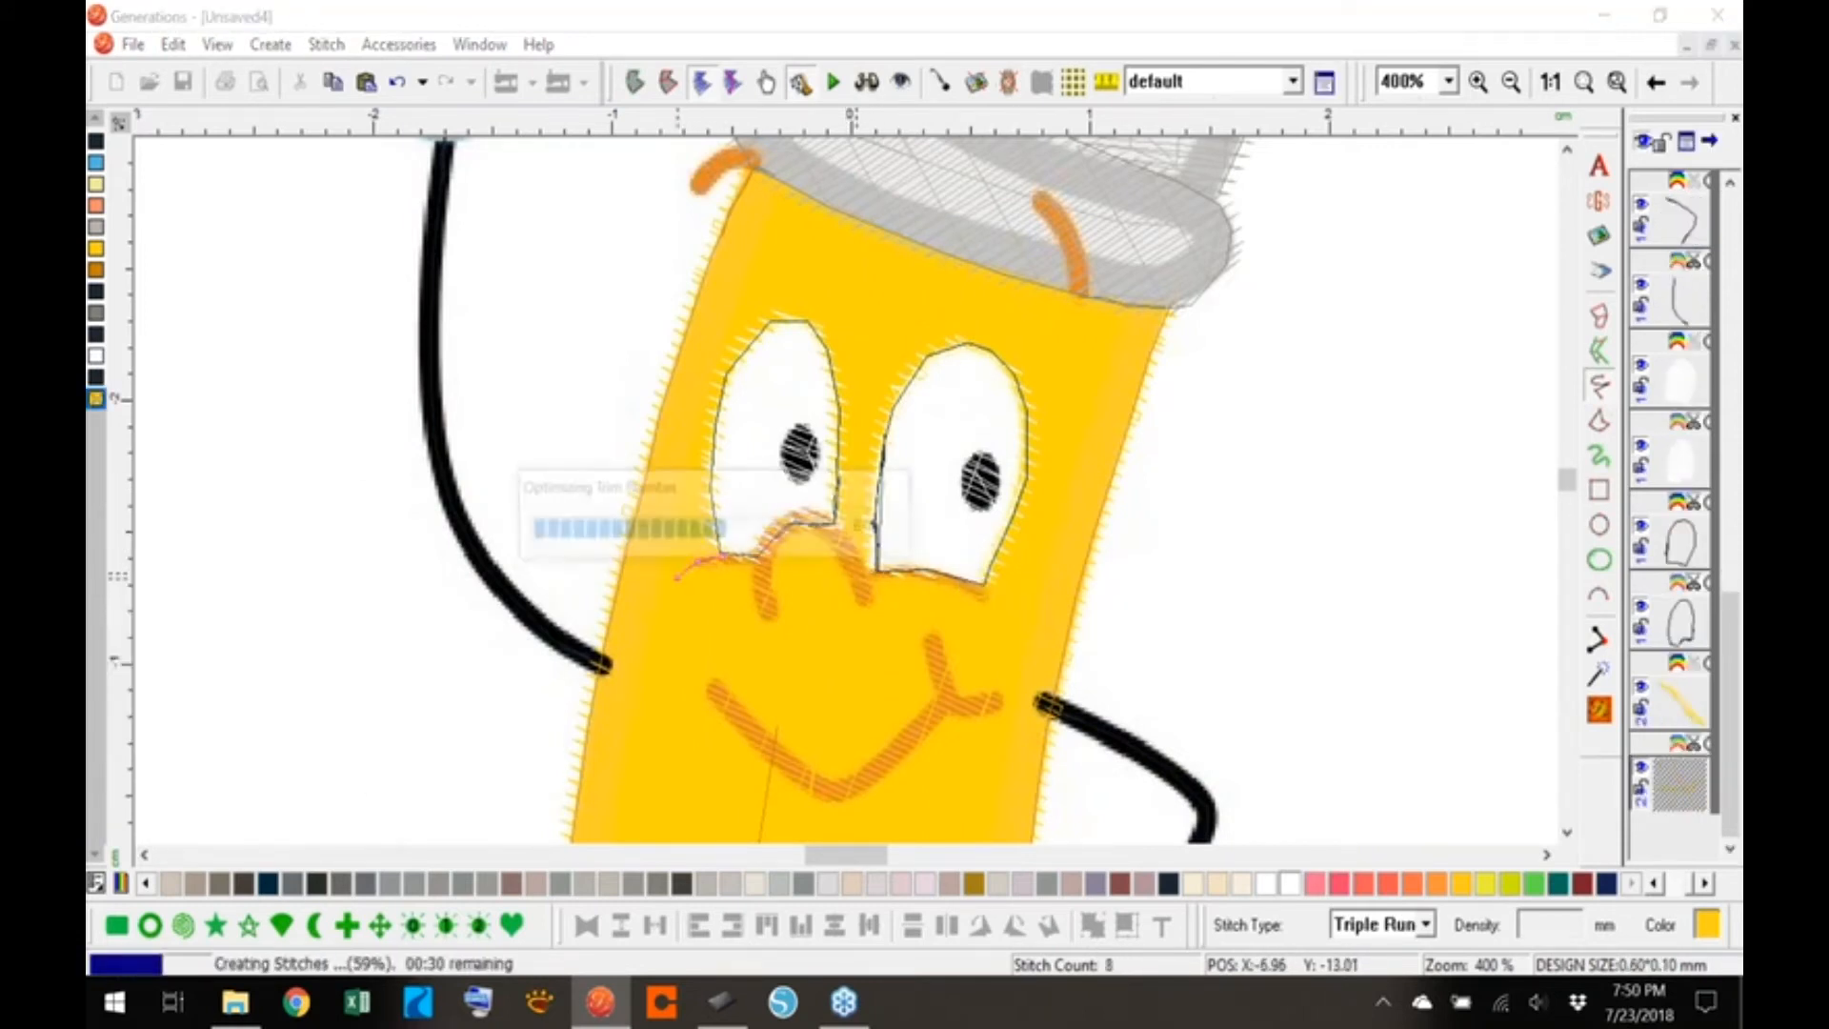
mouse_move(871, 603)
left_mouse_down()
mouse_move(835, 521)
mouse_move(757, 552)
mouse_move(774, 627)
left_mouse_up()
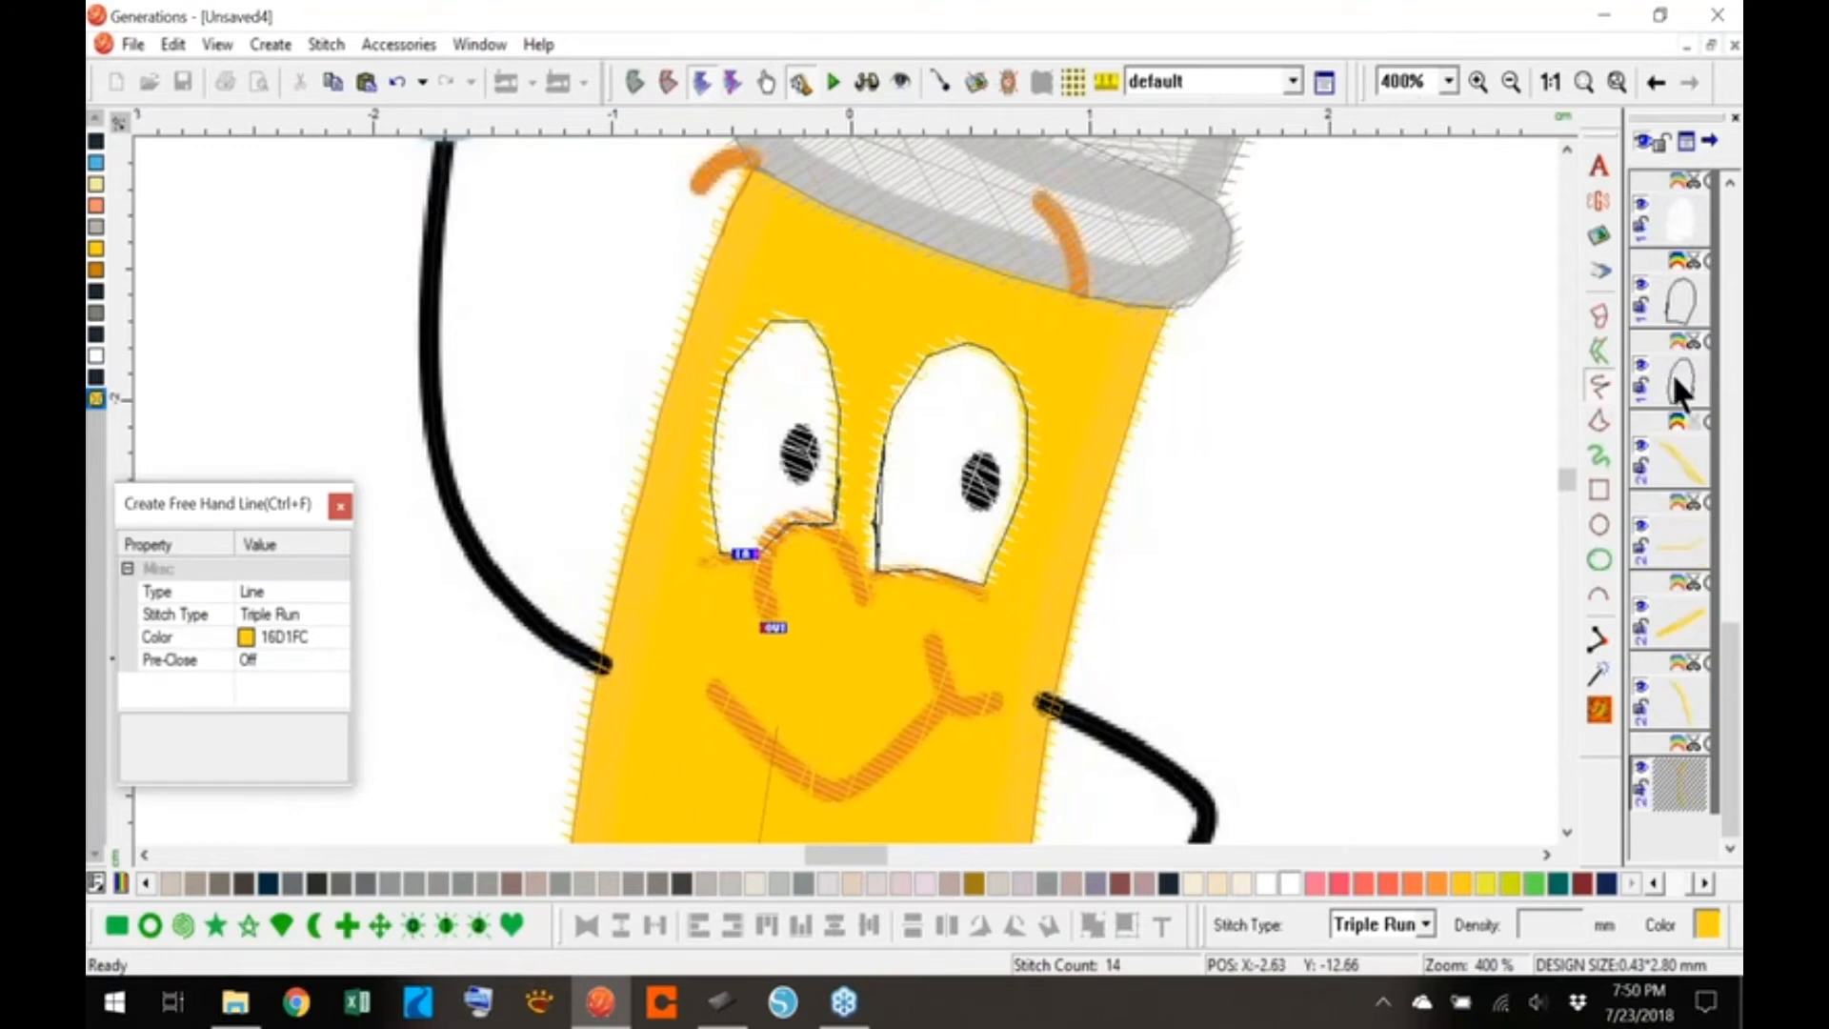
- Merge both black eye outlines with the five freehand crease and nose lines into one object, and generate its stitches
left_click_drag(1671, 299, 1673, 757)
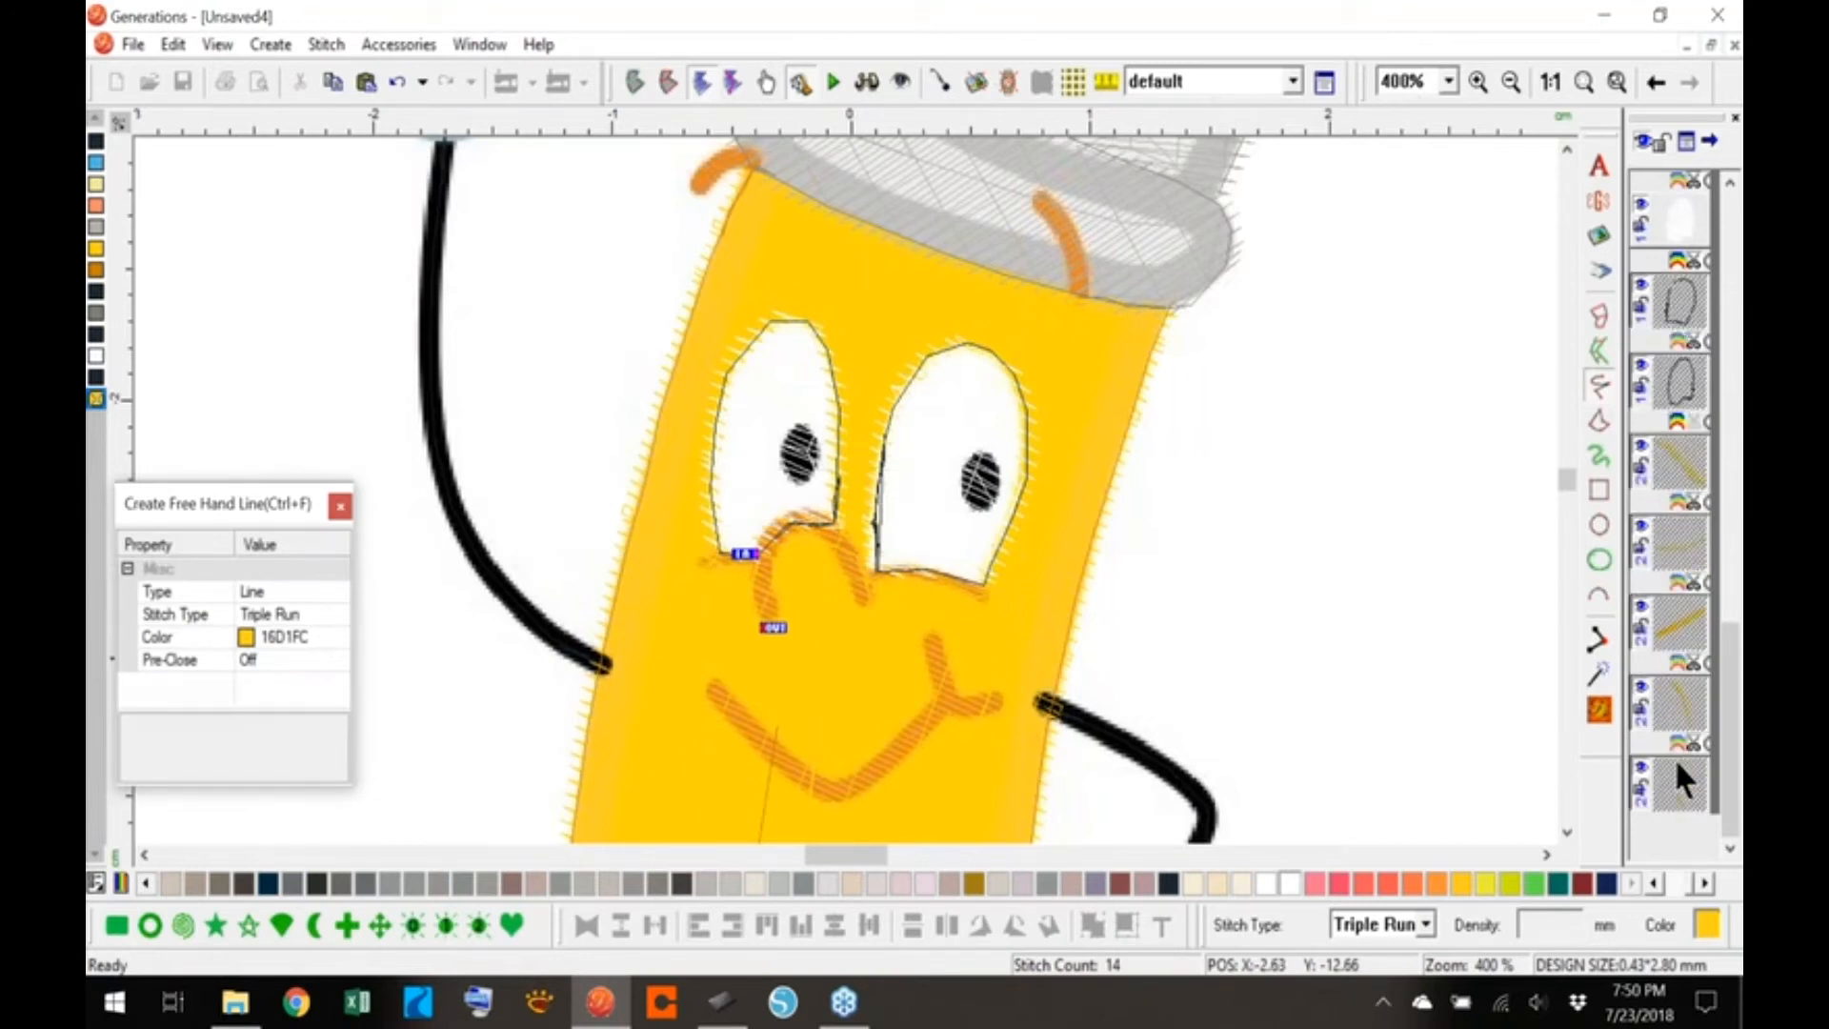
left_click(632, 80)
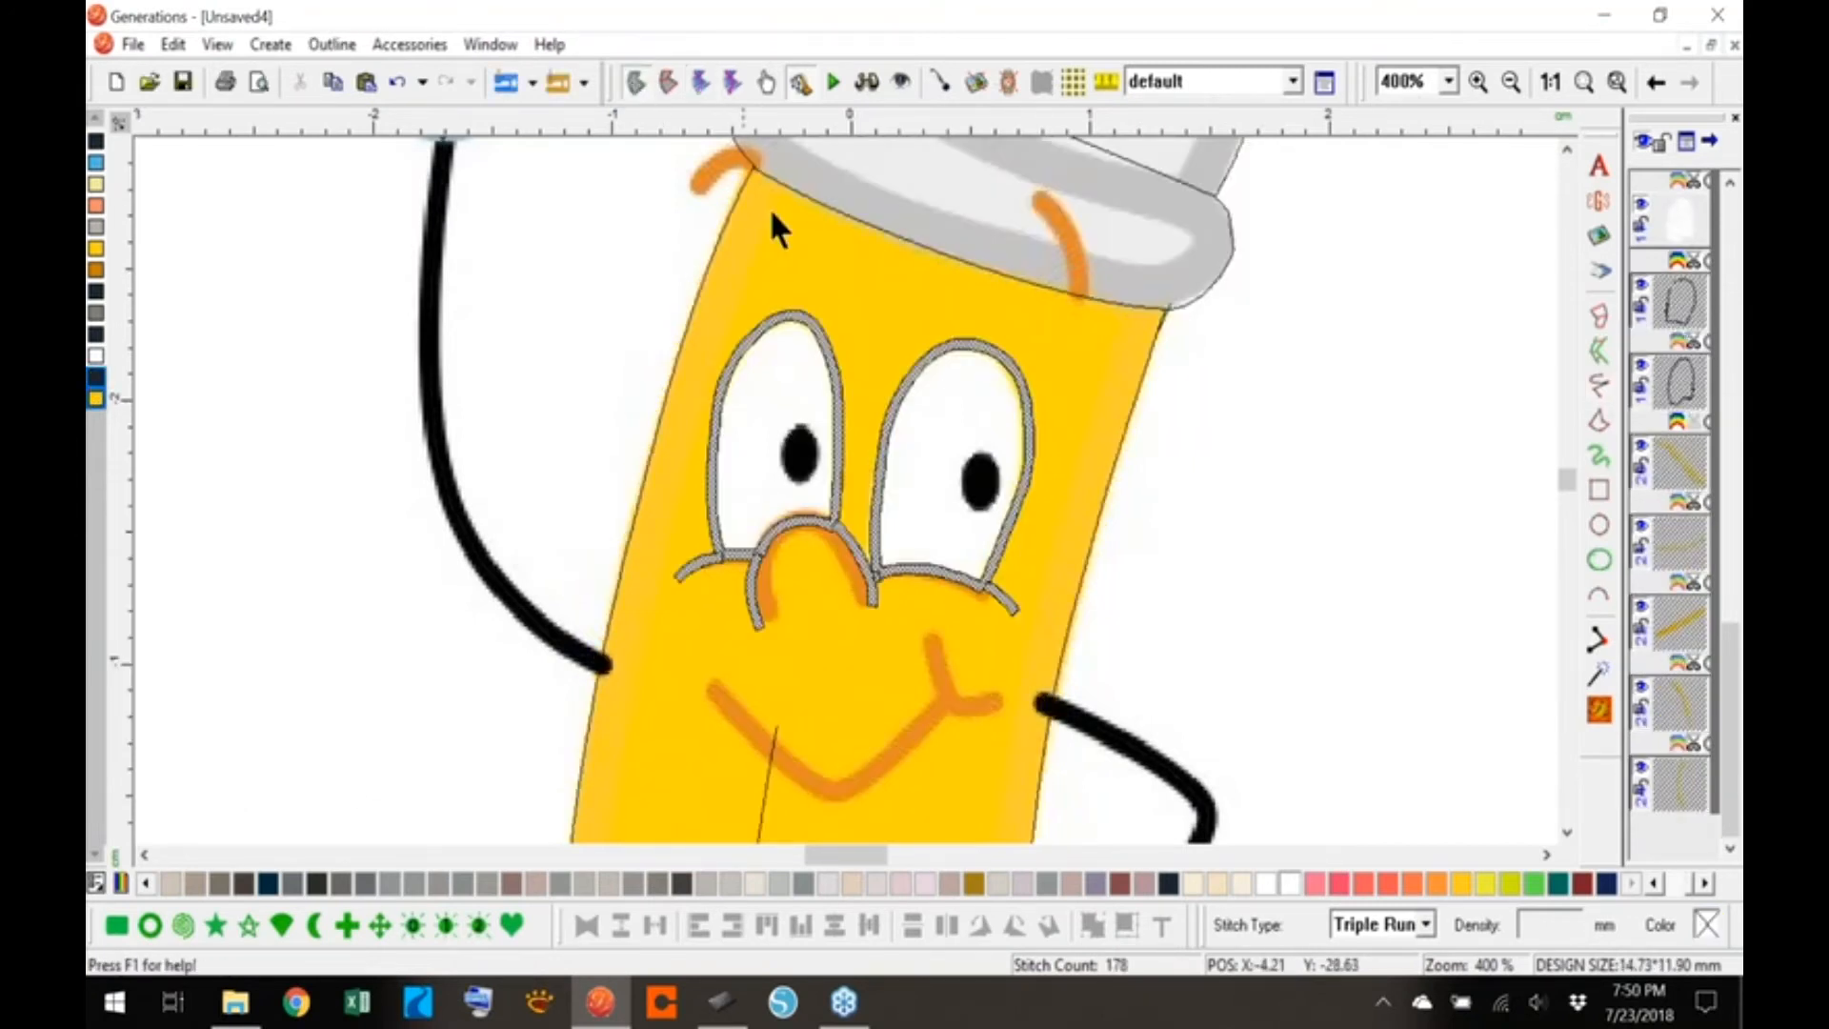
right_click(871, 557)
left_click(947, 350)
left_click(1602, 711)
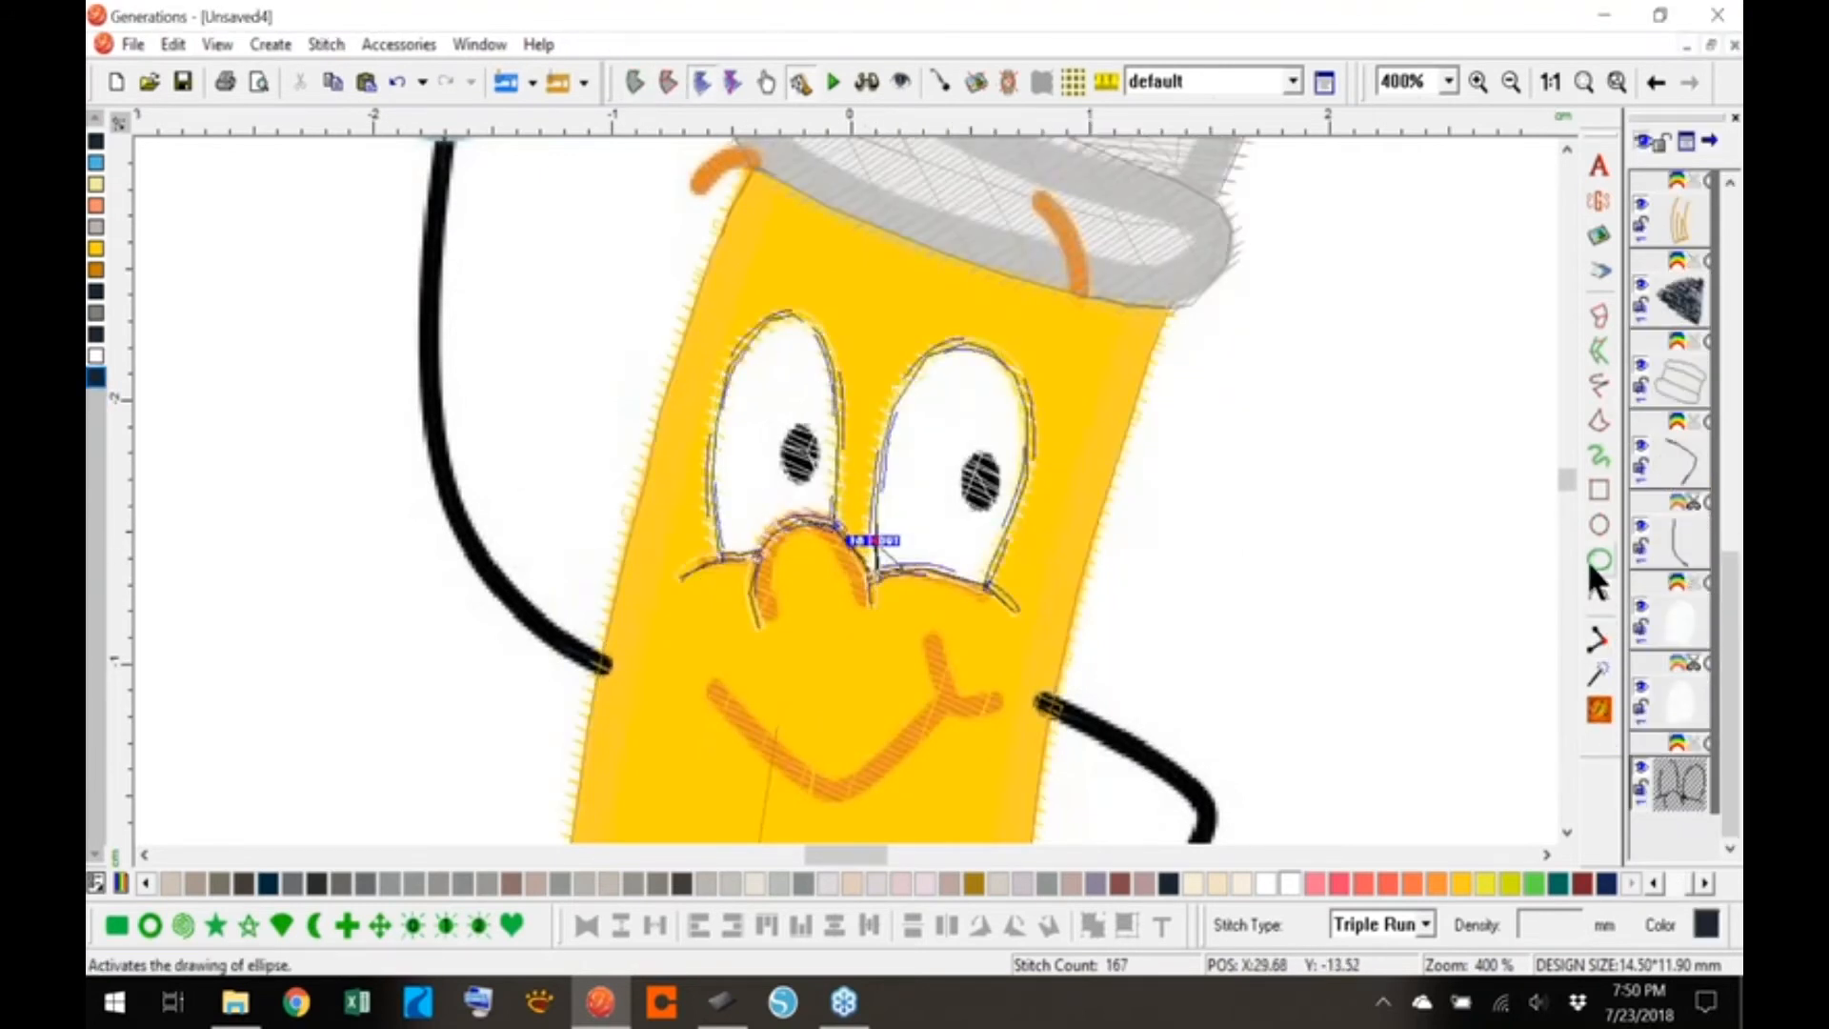
- Move the merged outline's entry point to the left crease's outer end and its exit point to the nose's right side, and regenerate stitches
left_click(868, 80)
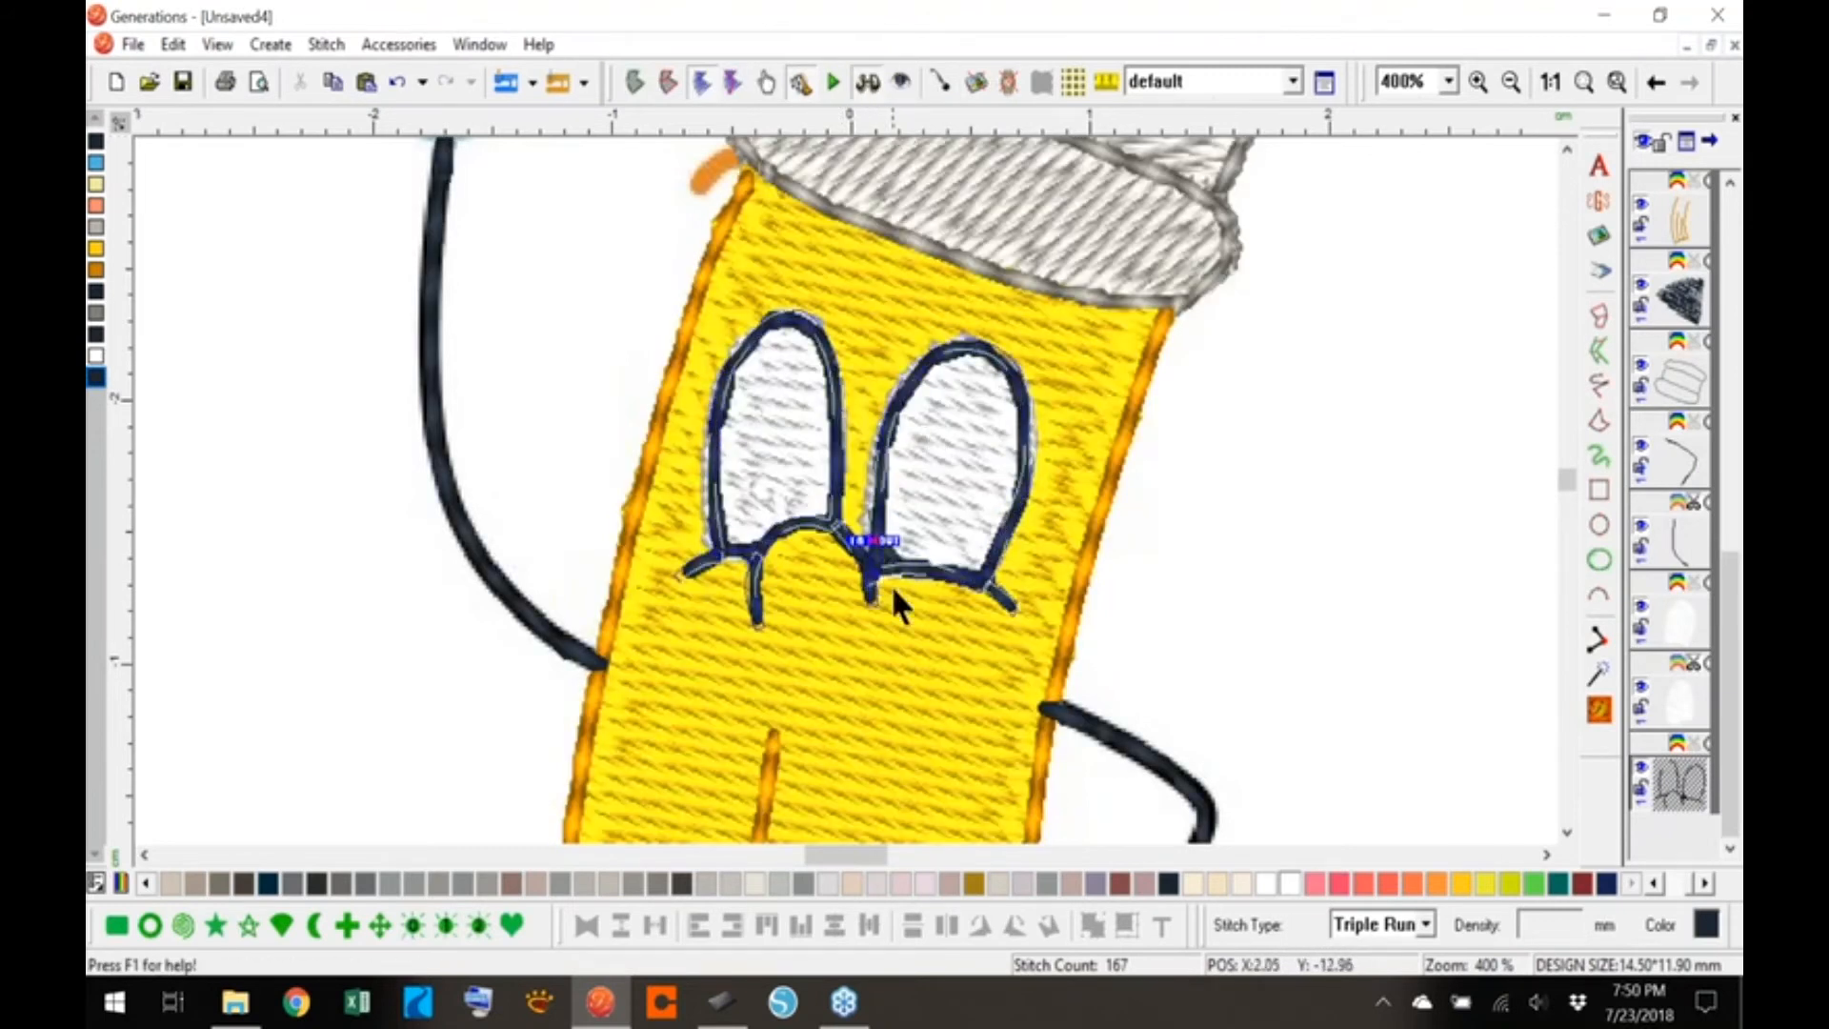
left_click(868, 80)
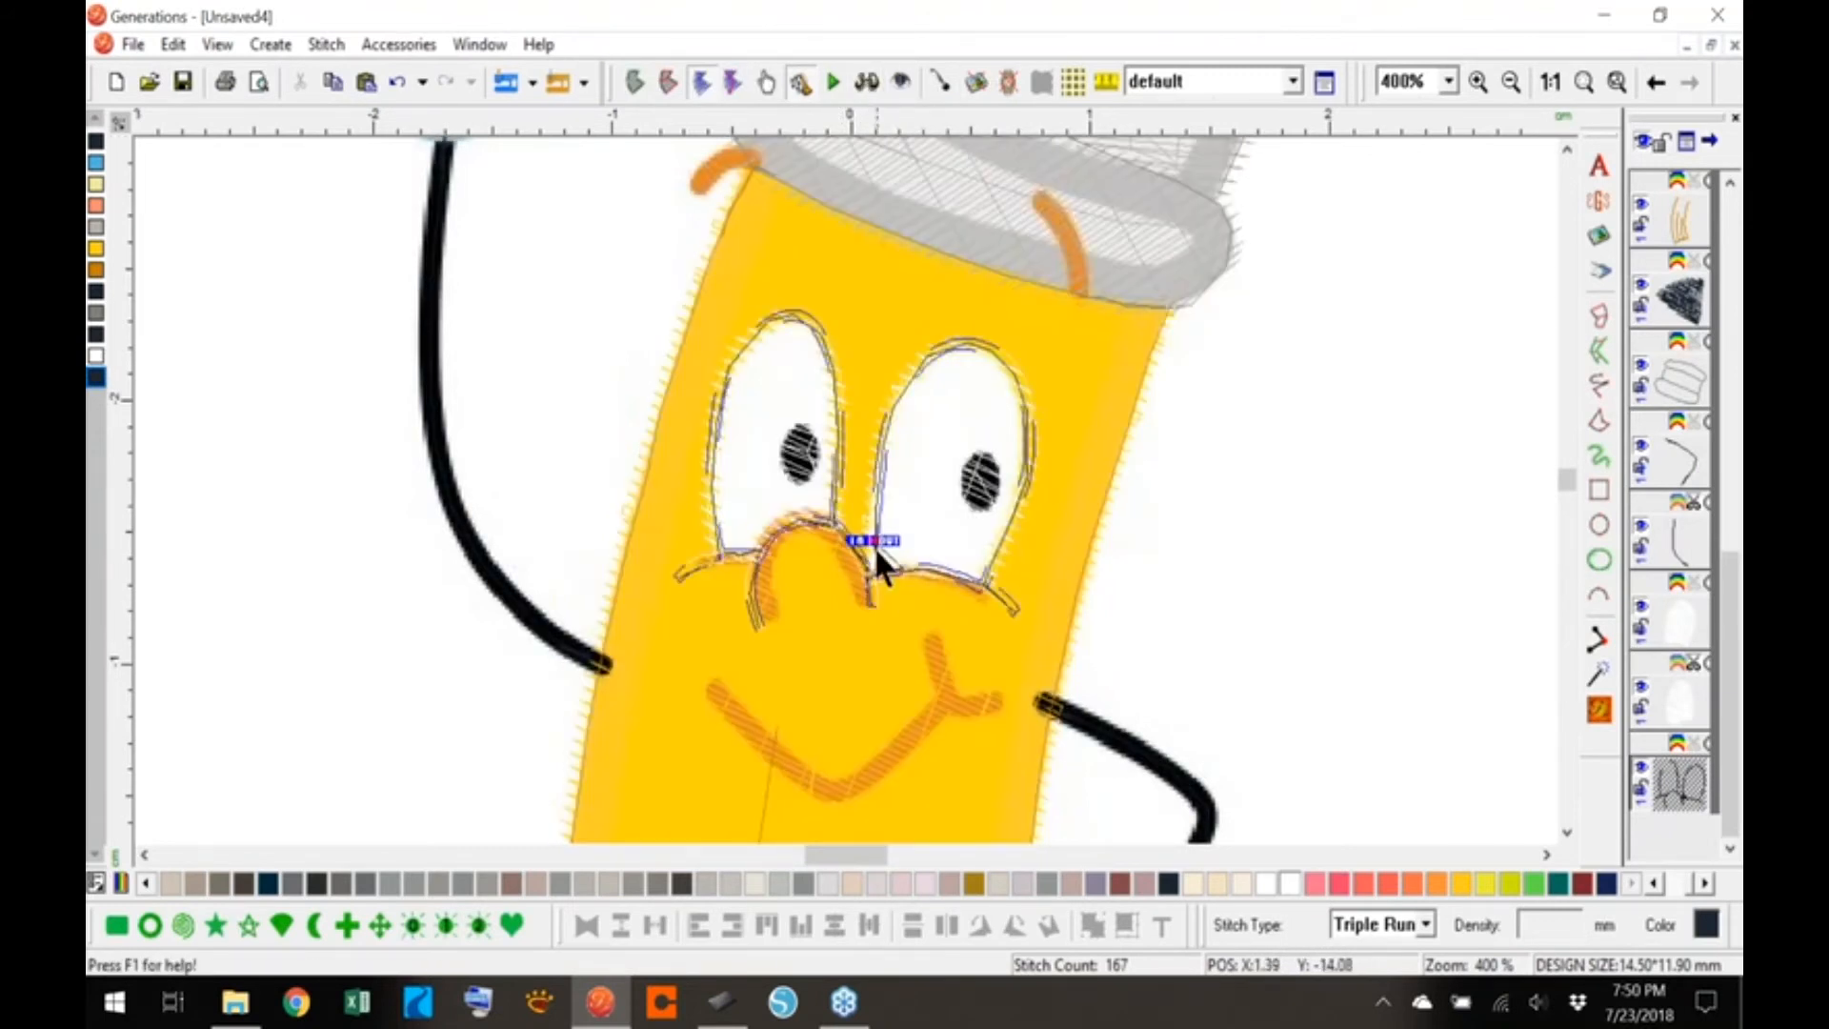
left_click(736, 539)
left_click_drag(672, 575, 679, 577)
left_click_drag(887, 541, 989, 587)
key("Return")
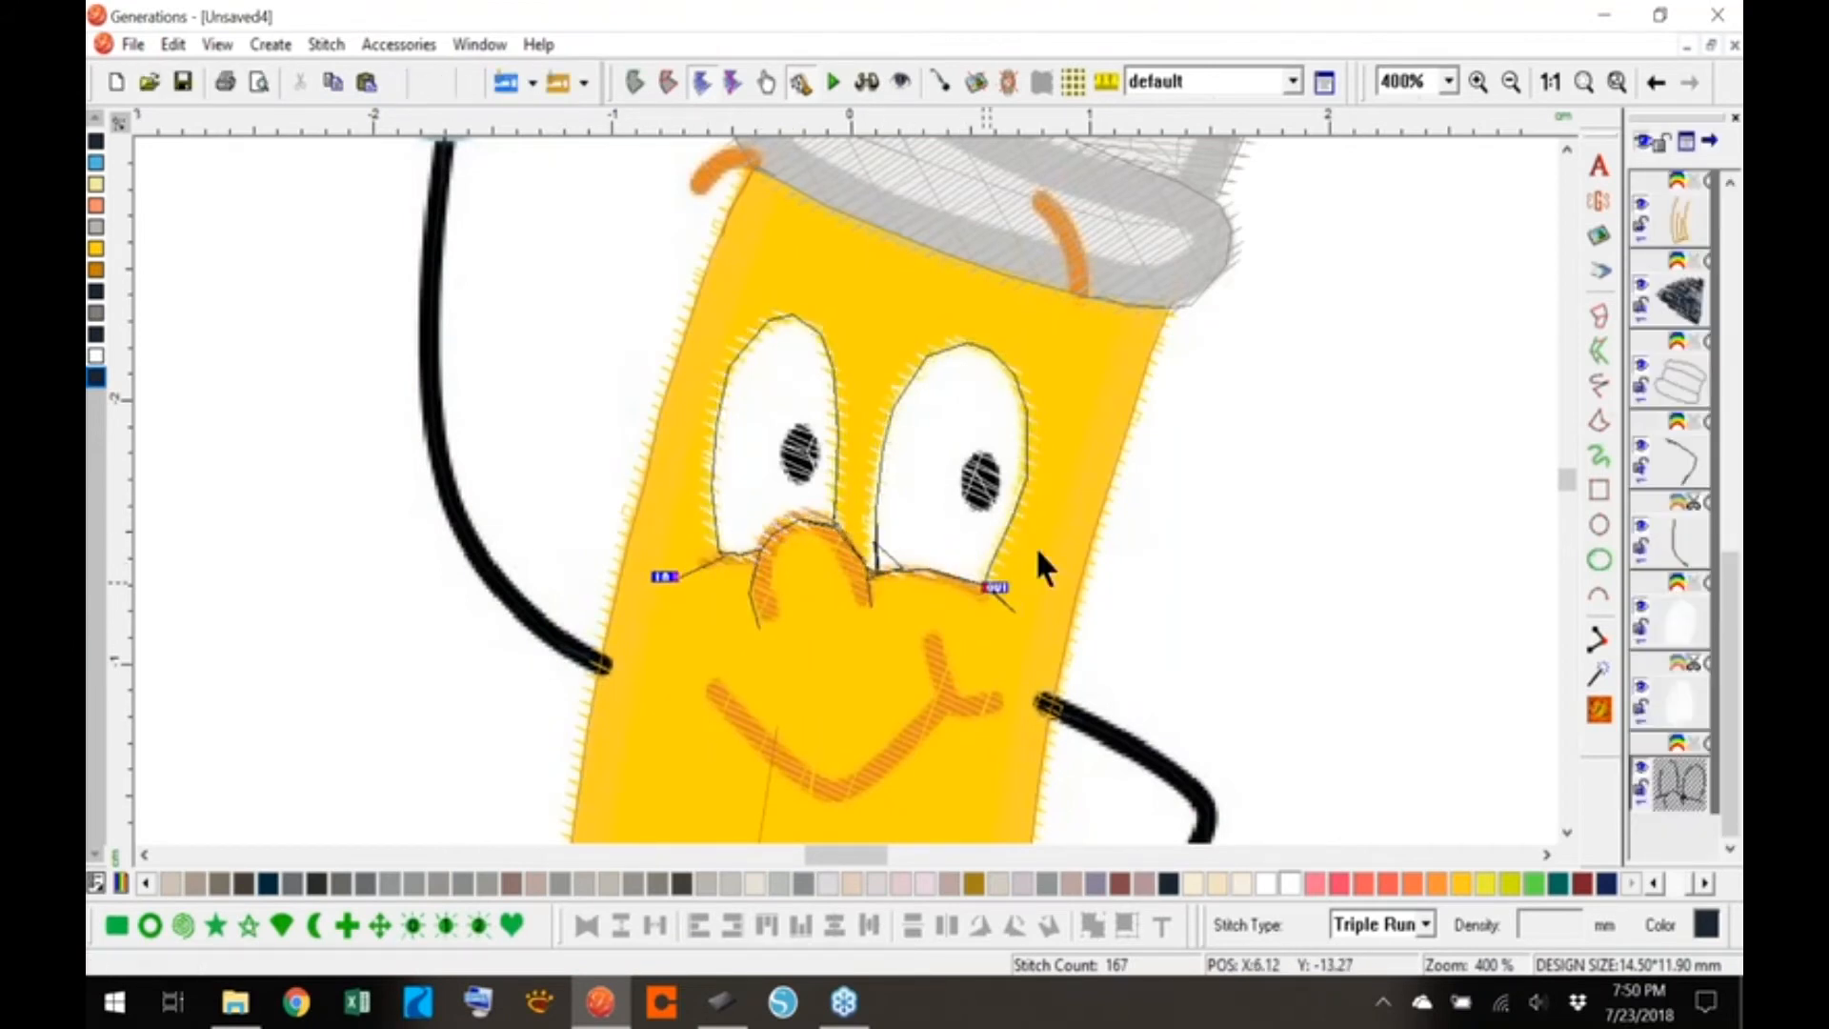
left_click(1599, 709)
left_click_drag(991, 585, 871, 575)
left_click(1602, 705)
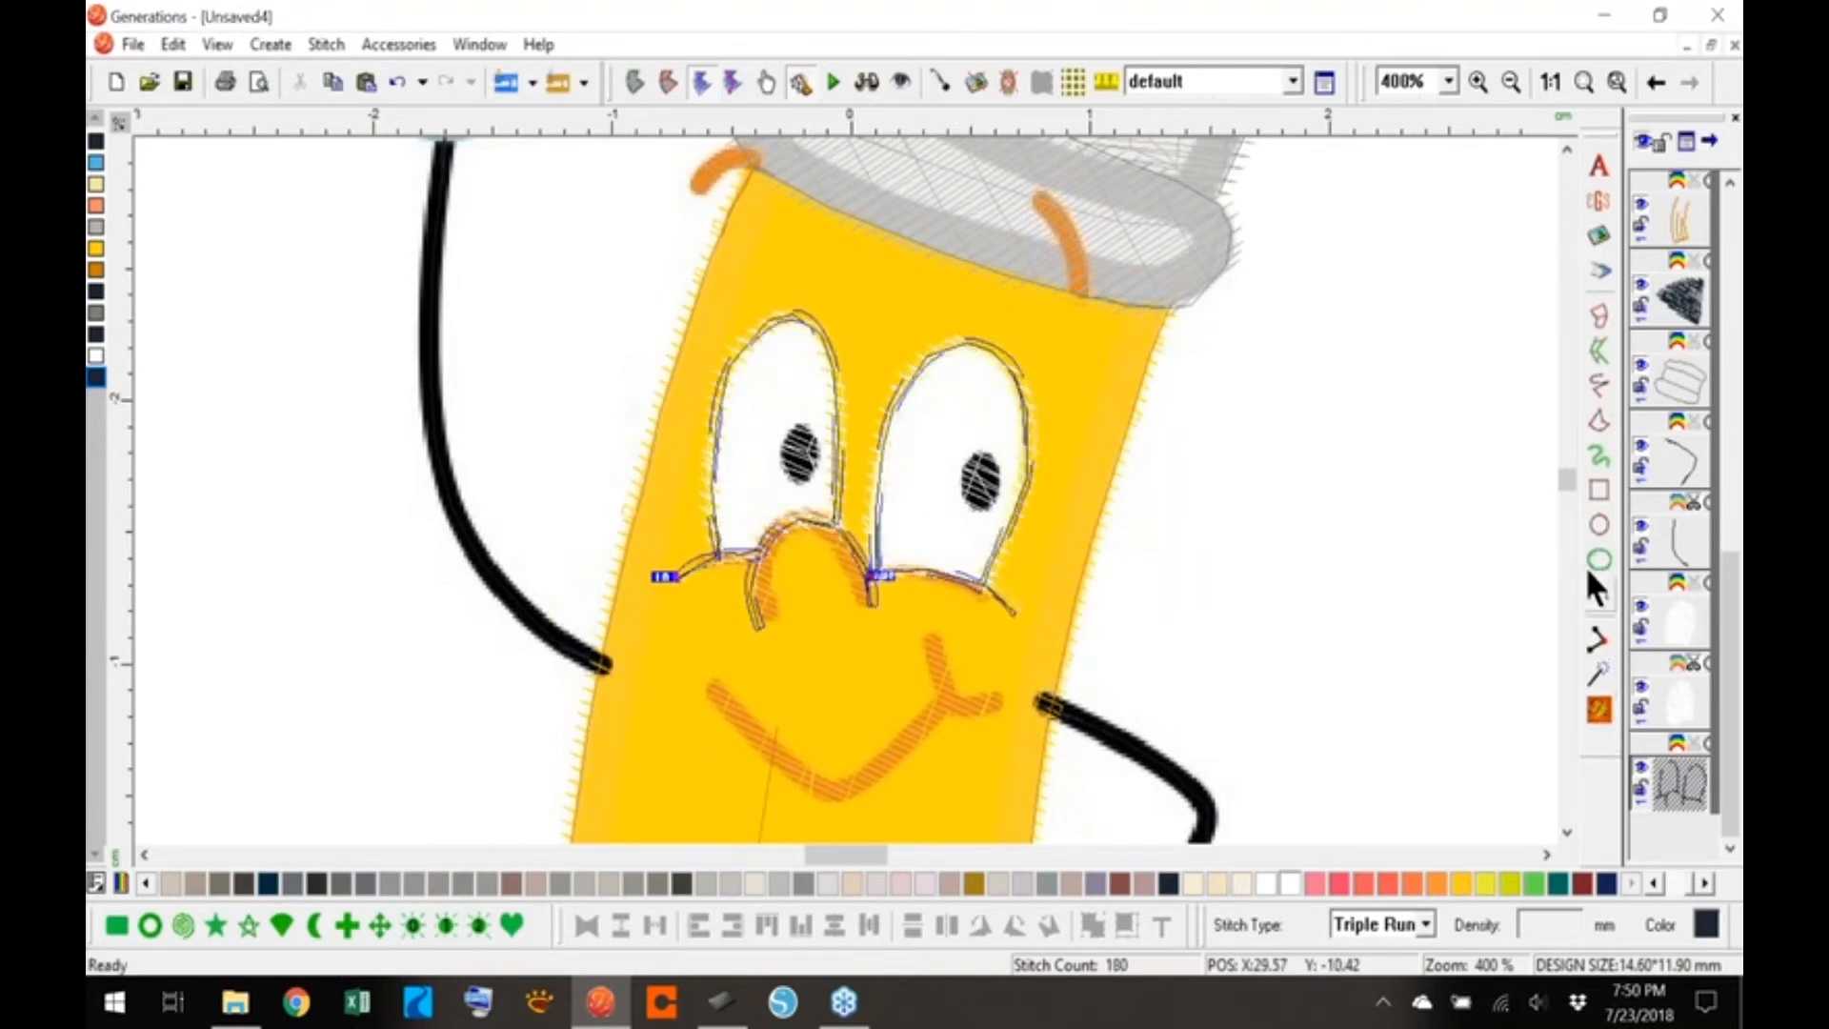
- Trace the right cheek crease and the smile as freehand Triple Run lines, about 12.9 by 6.3 mm overall
scroll(1563, 480, "down", 3)
left_click(1599, 385)
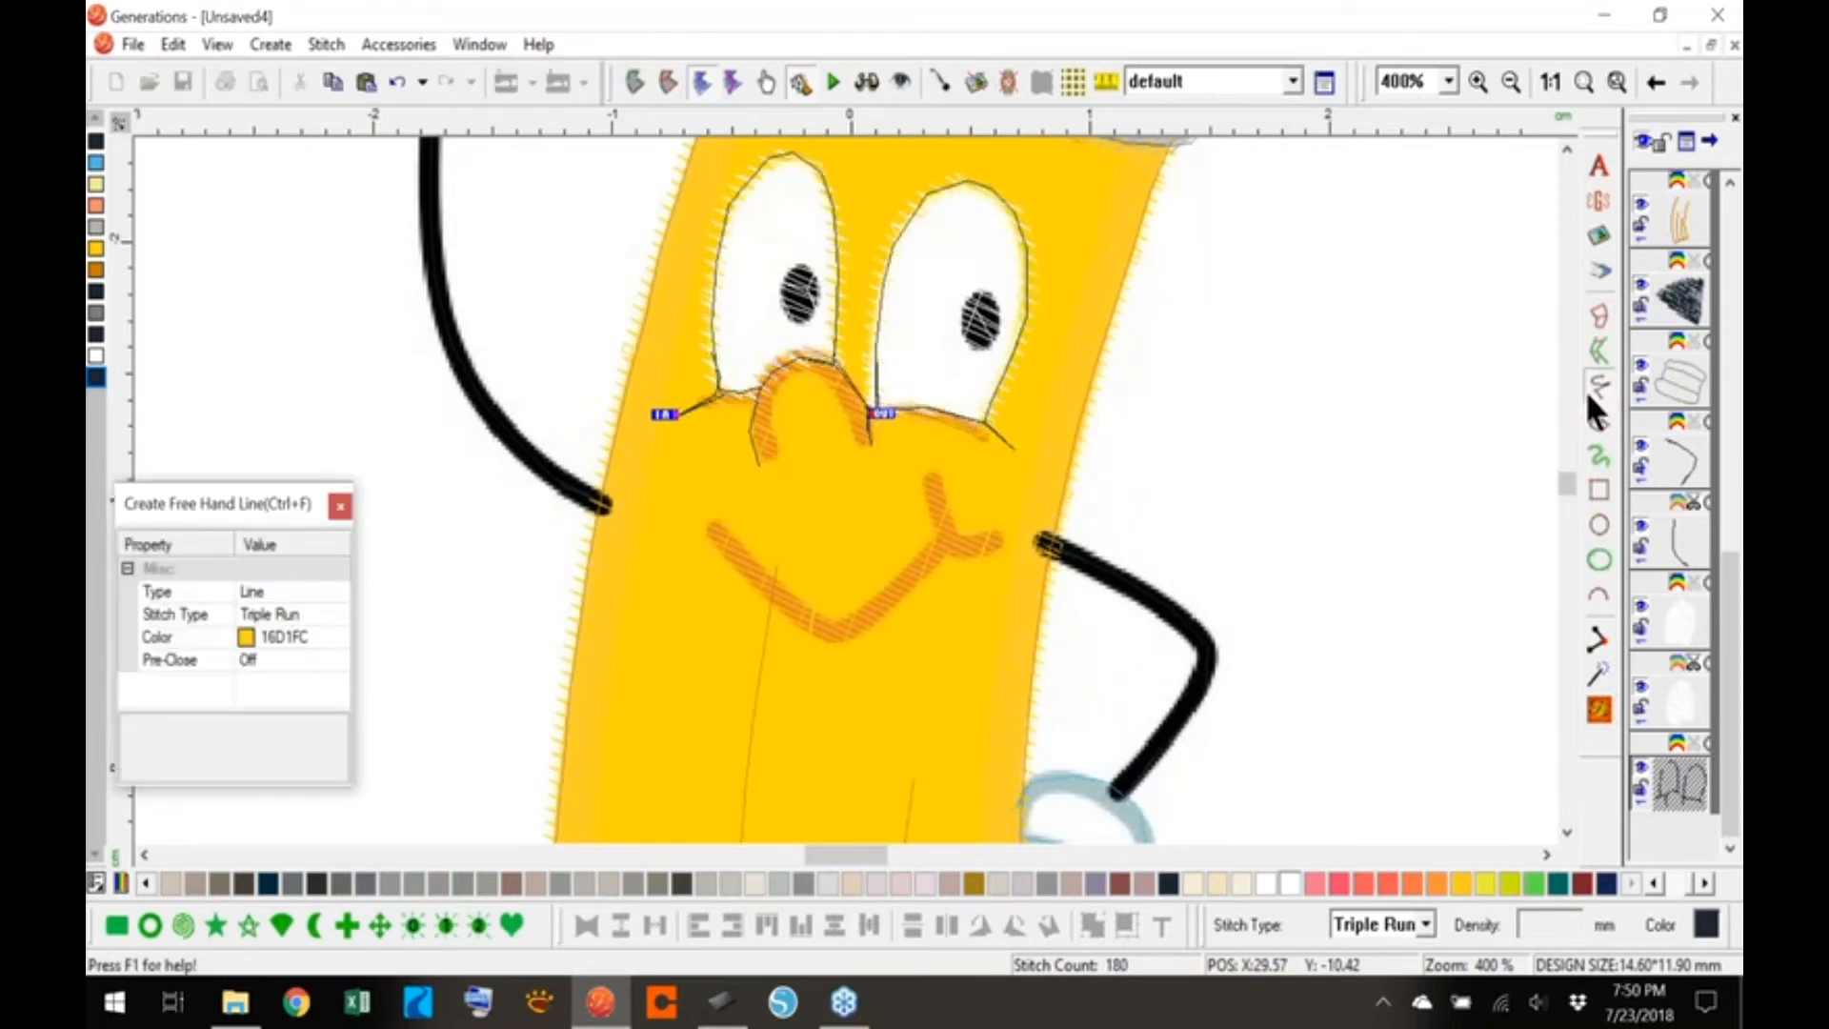
mouse_move(931, 464)
left_mouse_down()
mouse_move(942, 537)
mouse_move(1014, 540)
left_mouse_up()
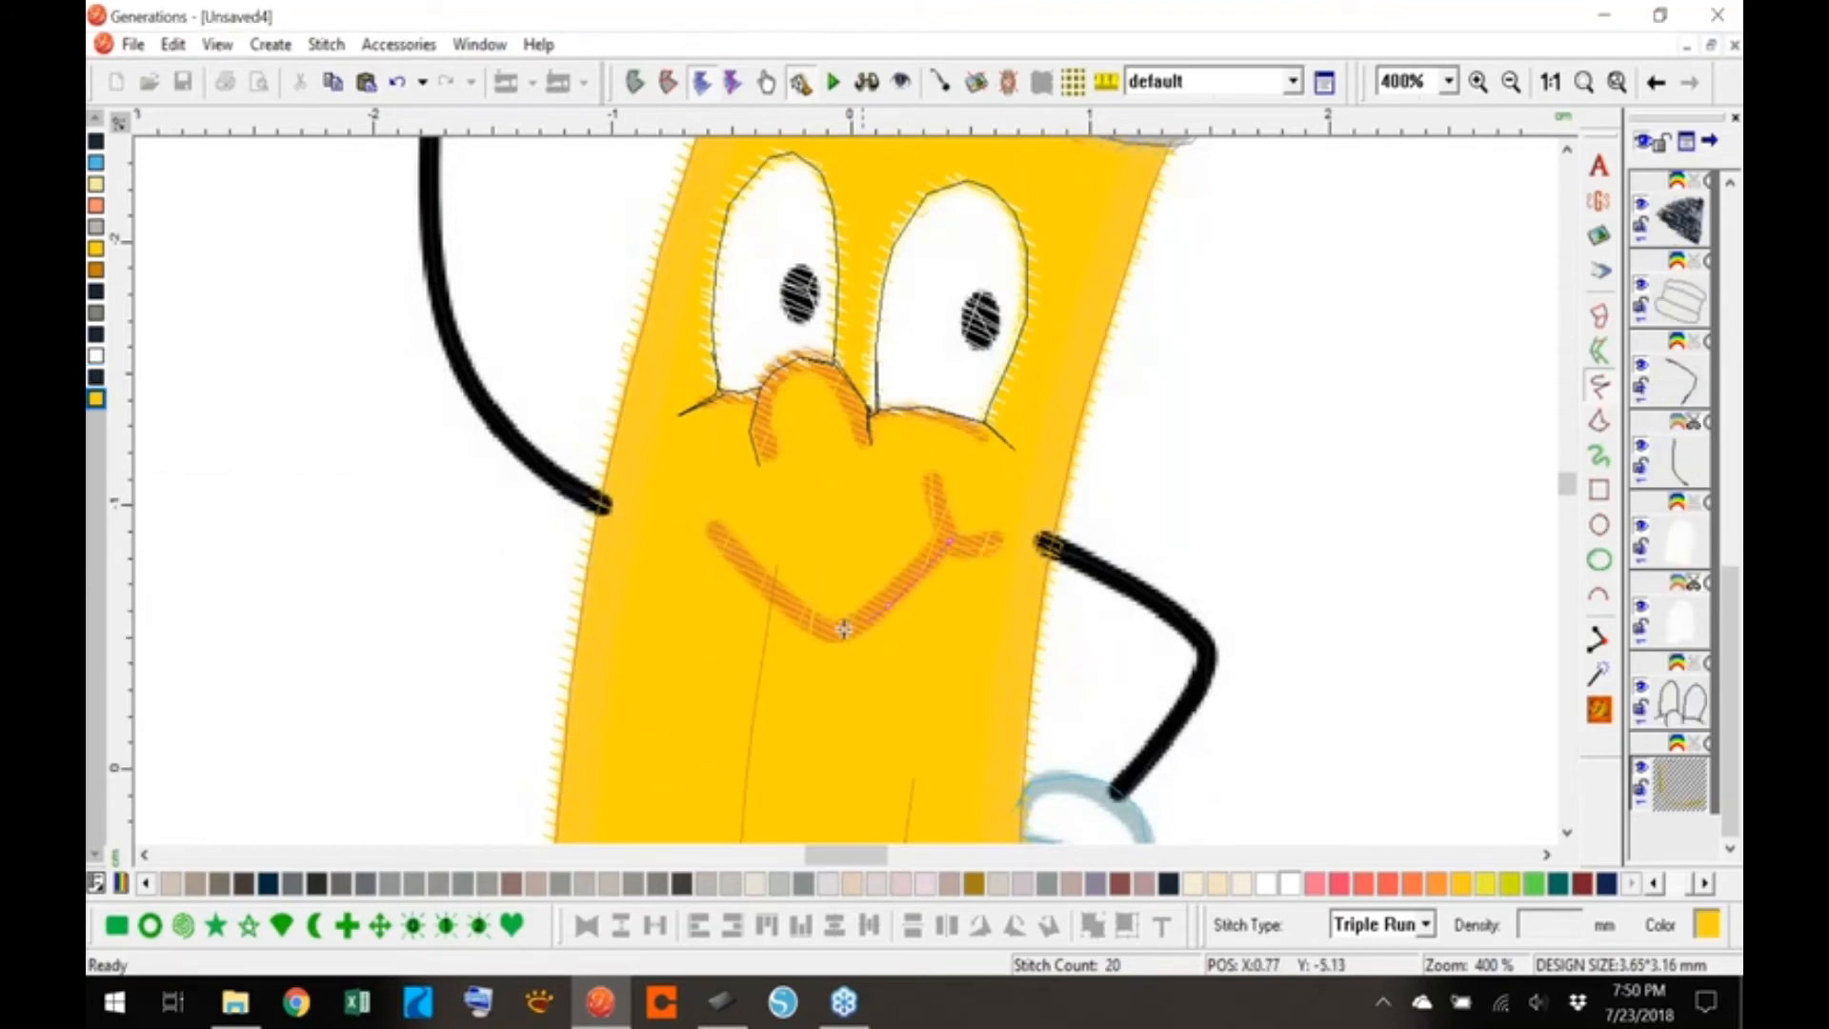
left_click(713, 524)
right_click(716, 519)
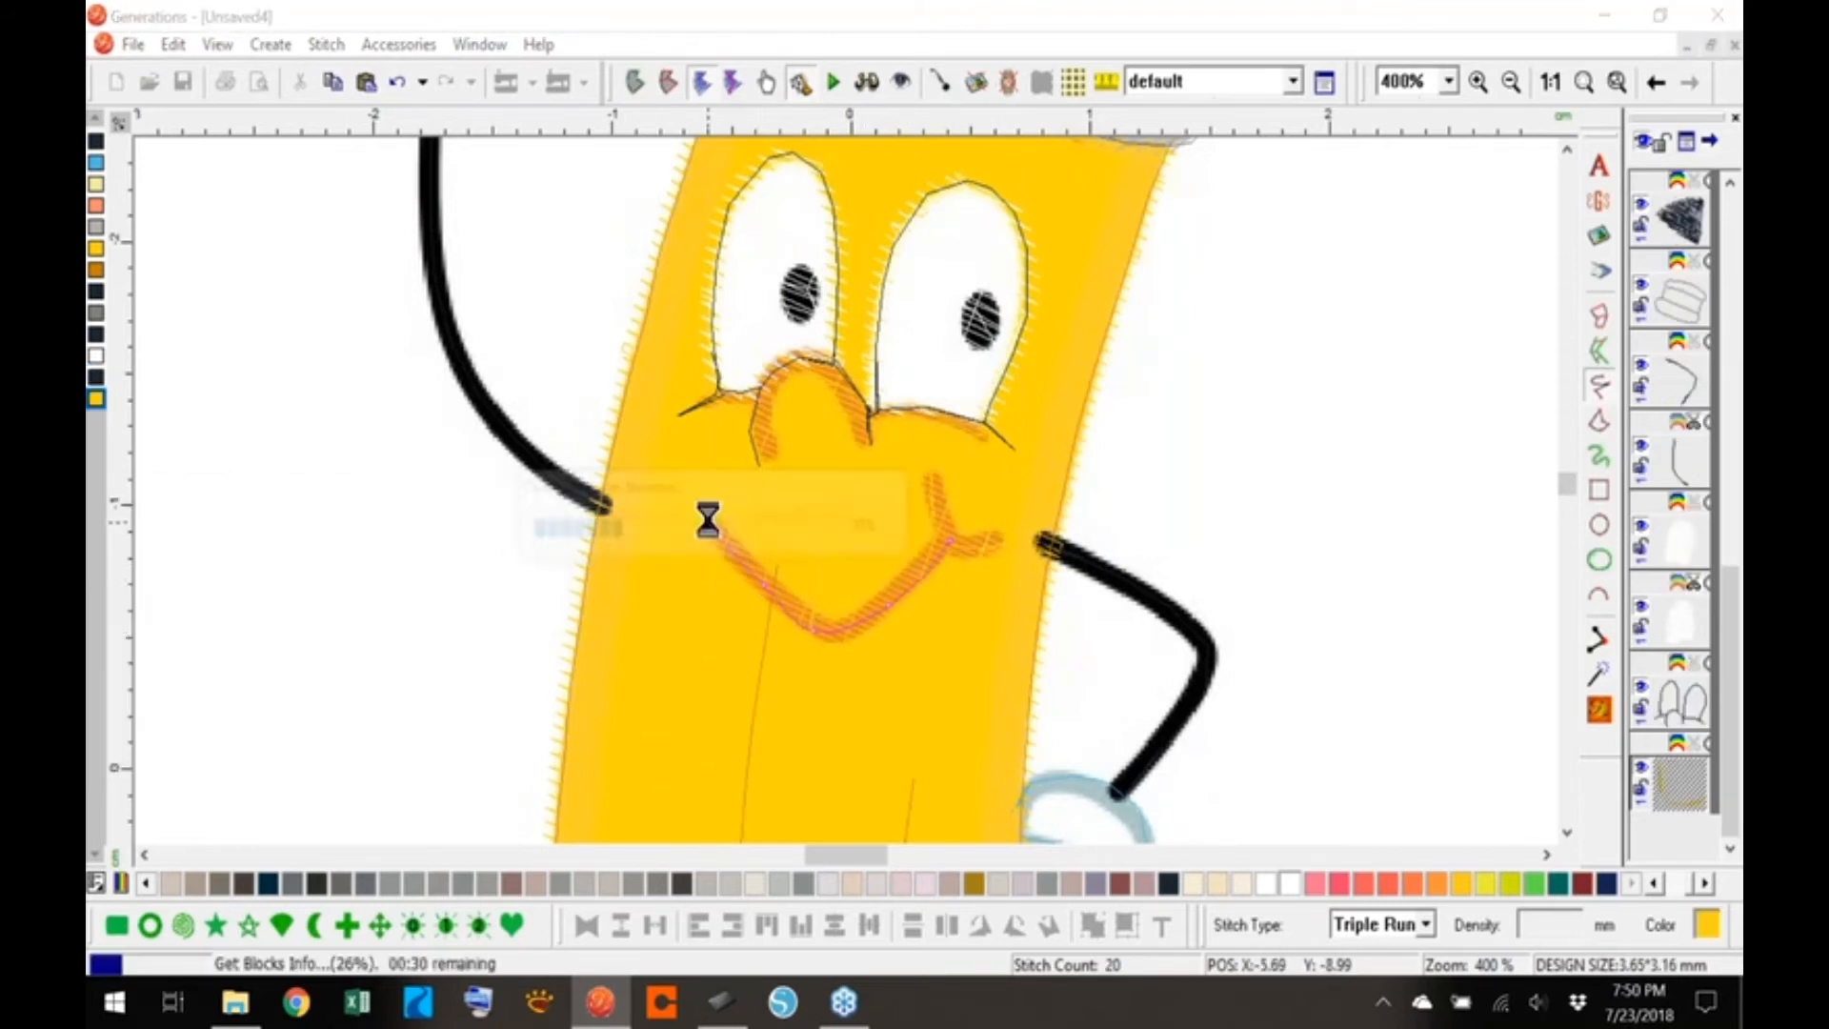
- Merge the cheek crease and smile lines into one object, and generate its stitches
left_click(1683, 779)
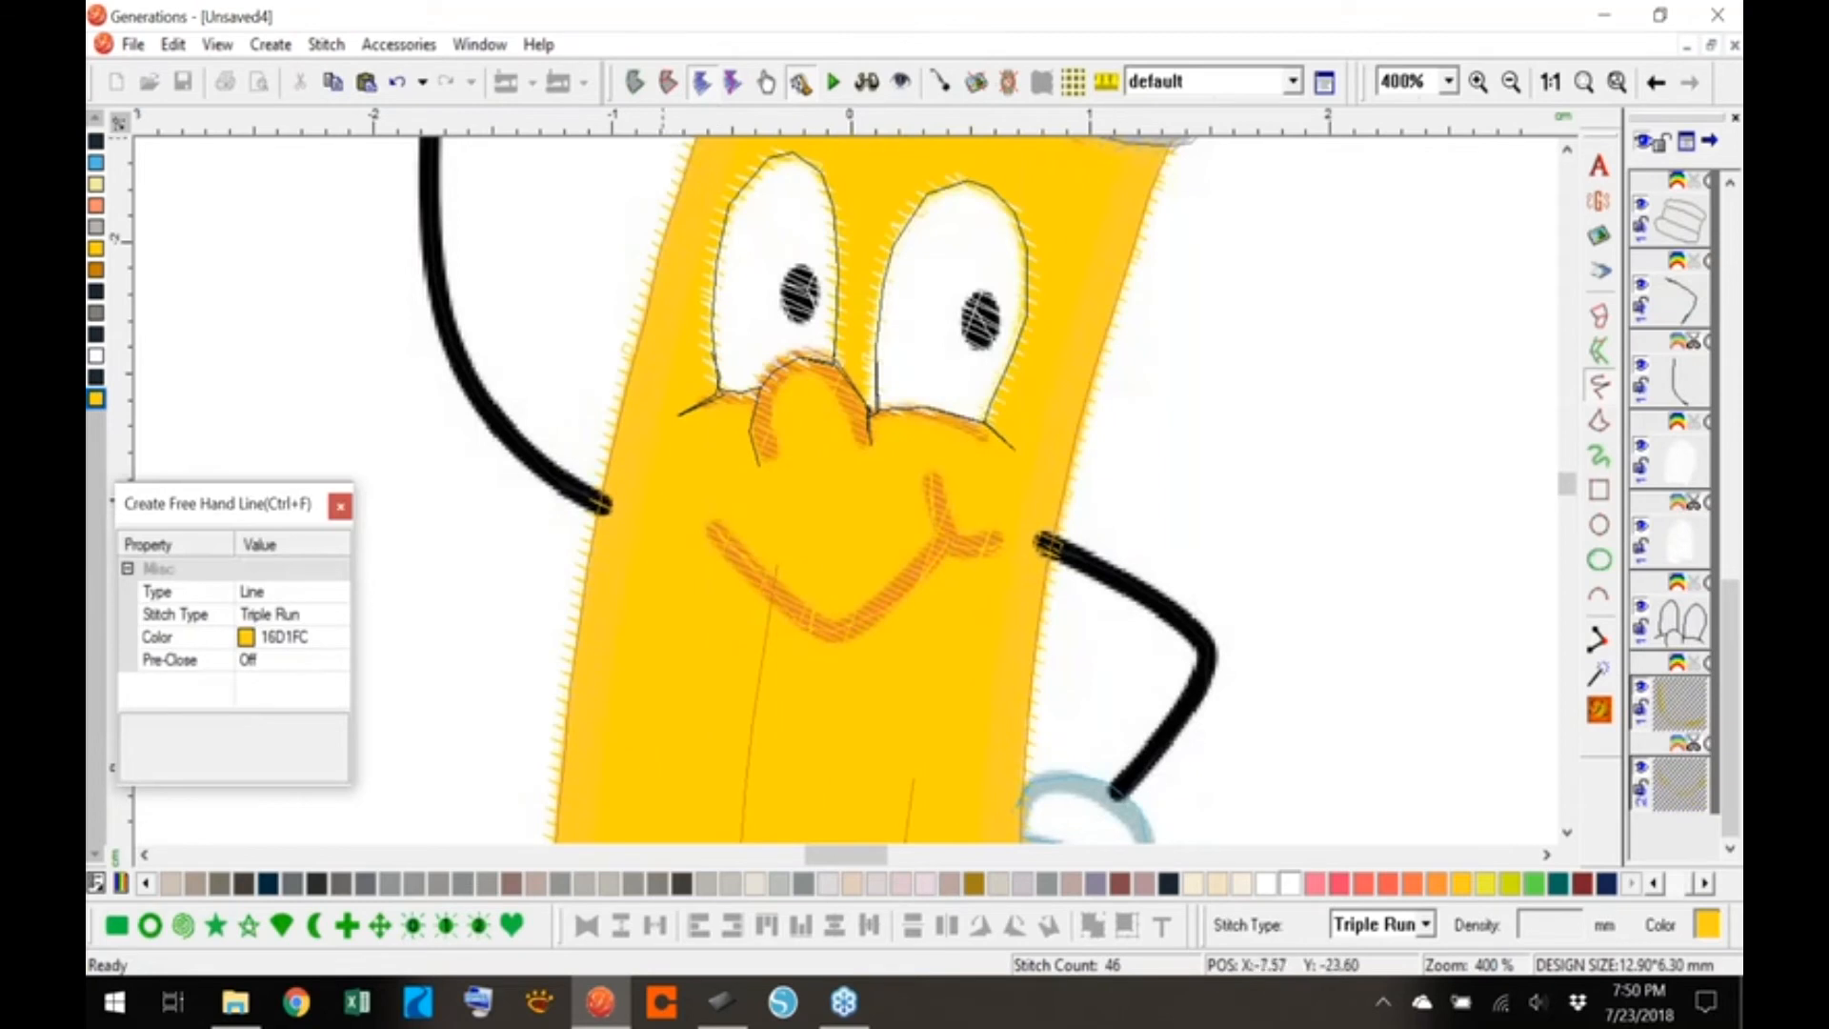
scroll(892, 653, "up", 1)
left_click(892, 653)
right_click(892, 654)
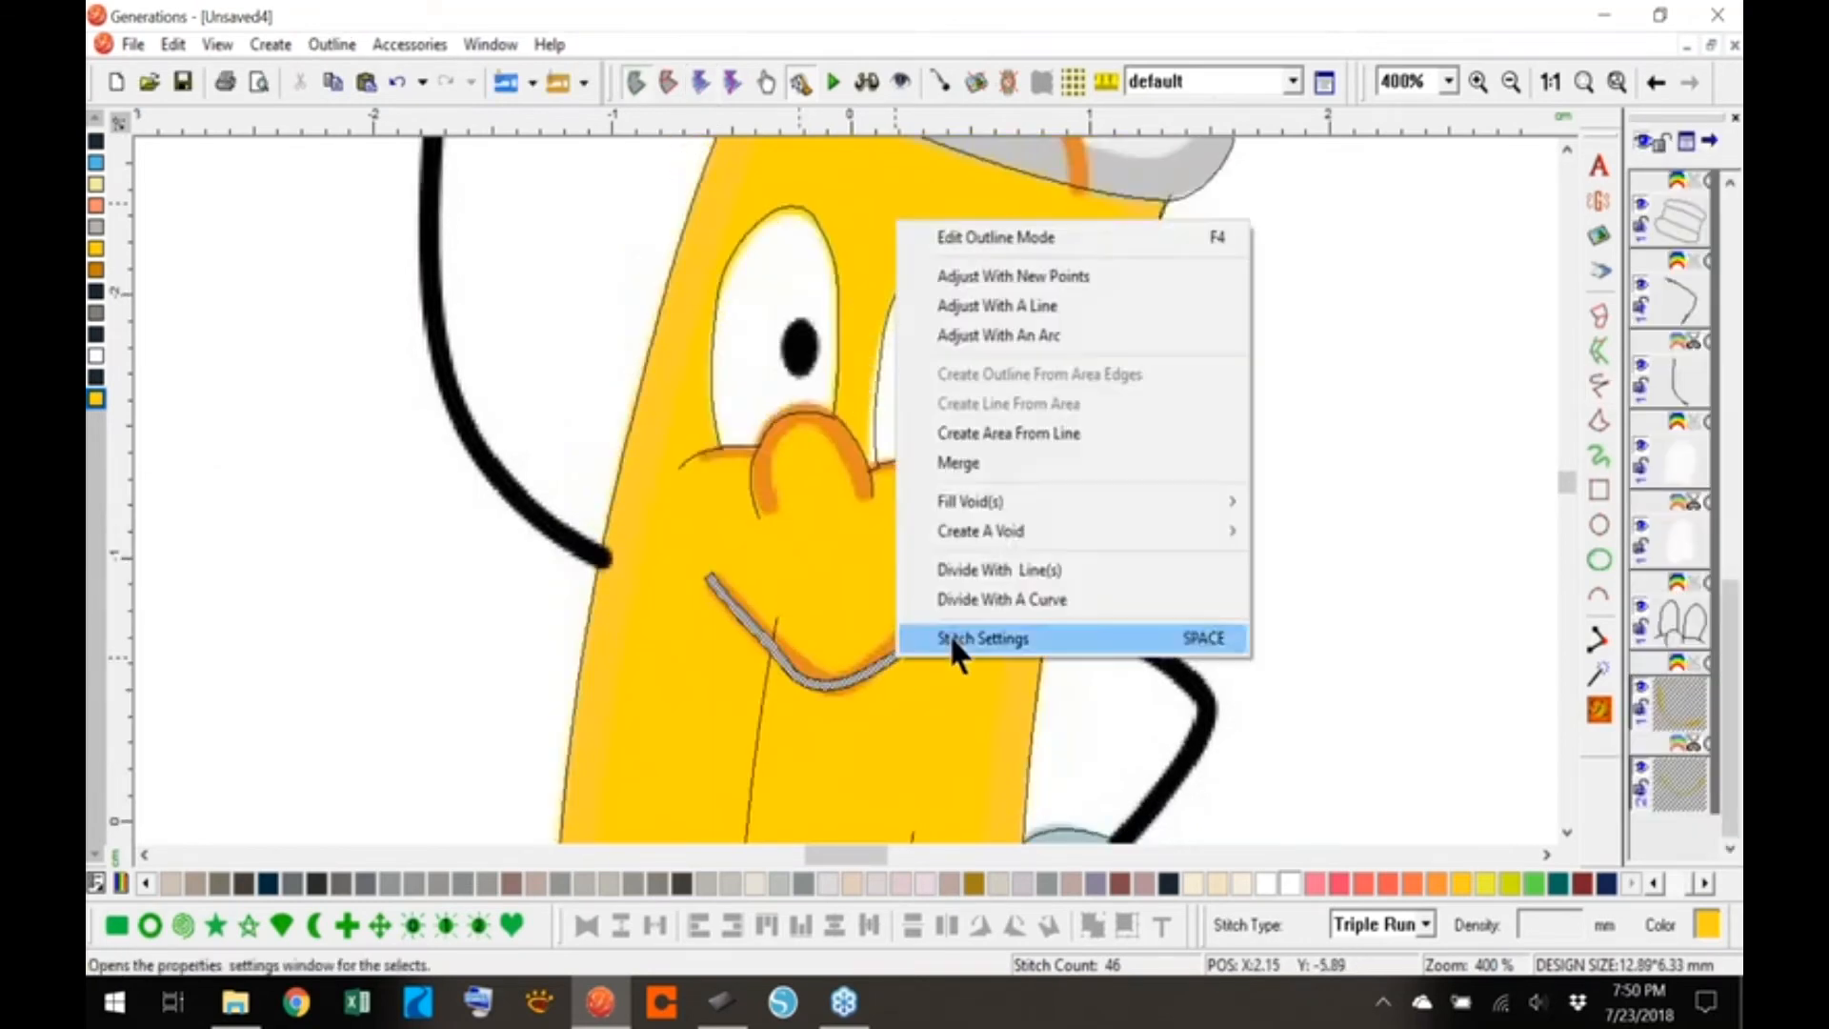
left_click(981, 462)
left_click(1599, 706)
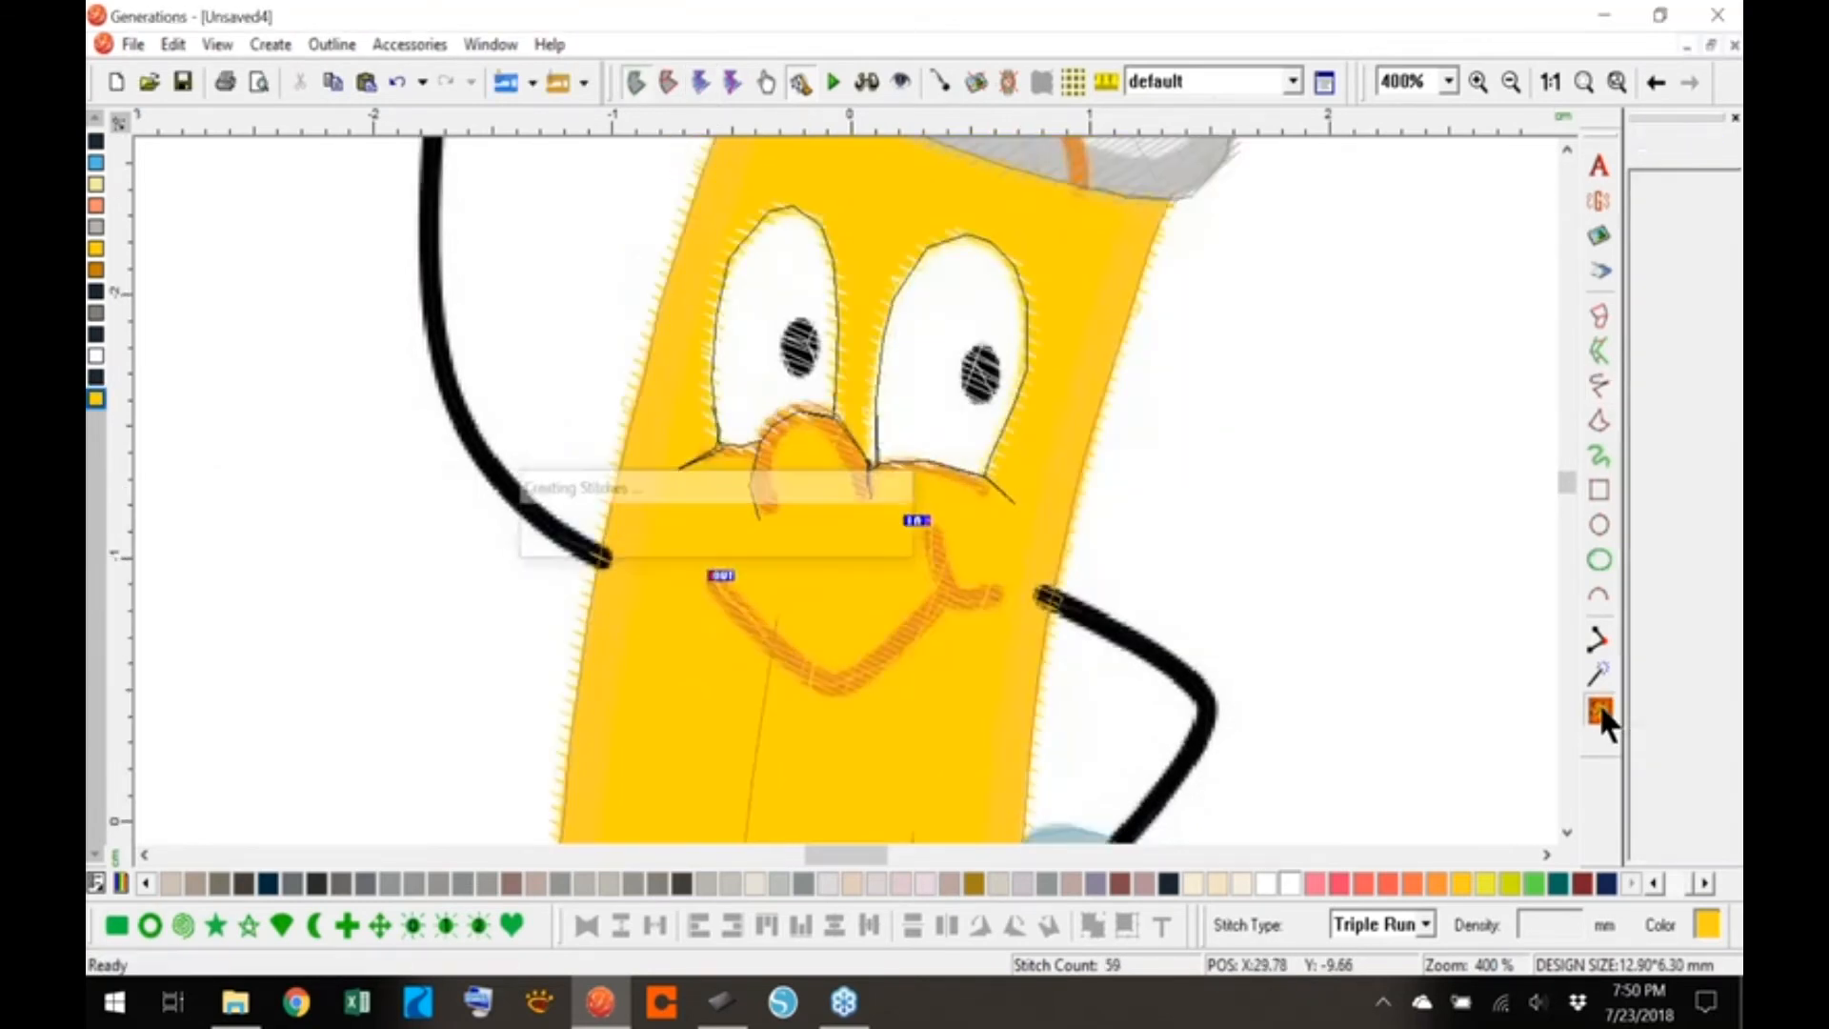
- Recolor the merged smile black, add a thread trim between it and the eye outline, and show the face in 3D
left_click(97, 378)
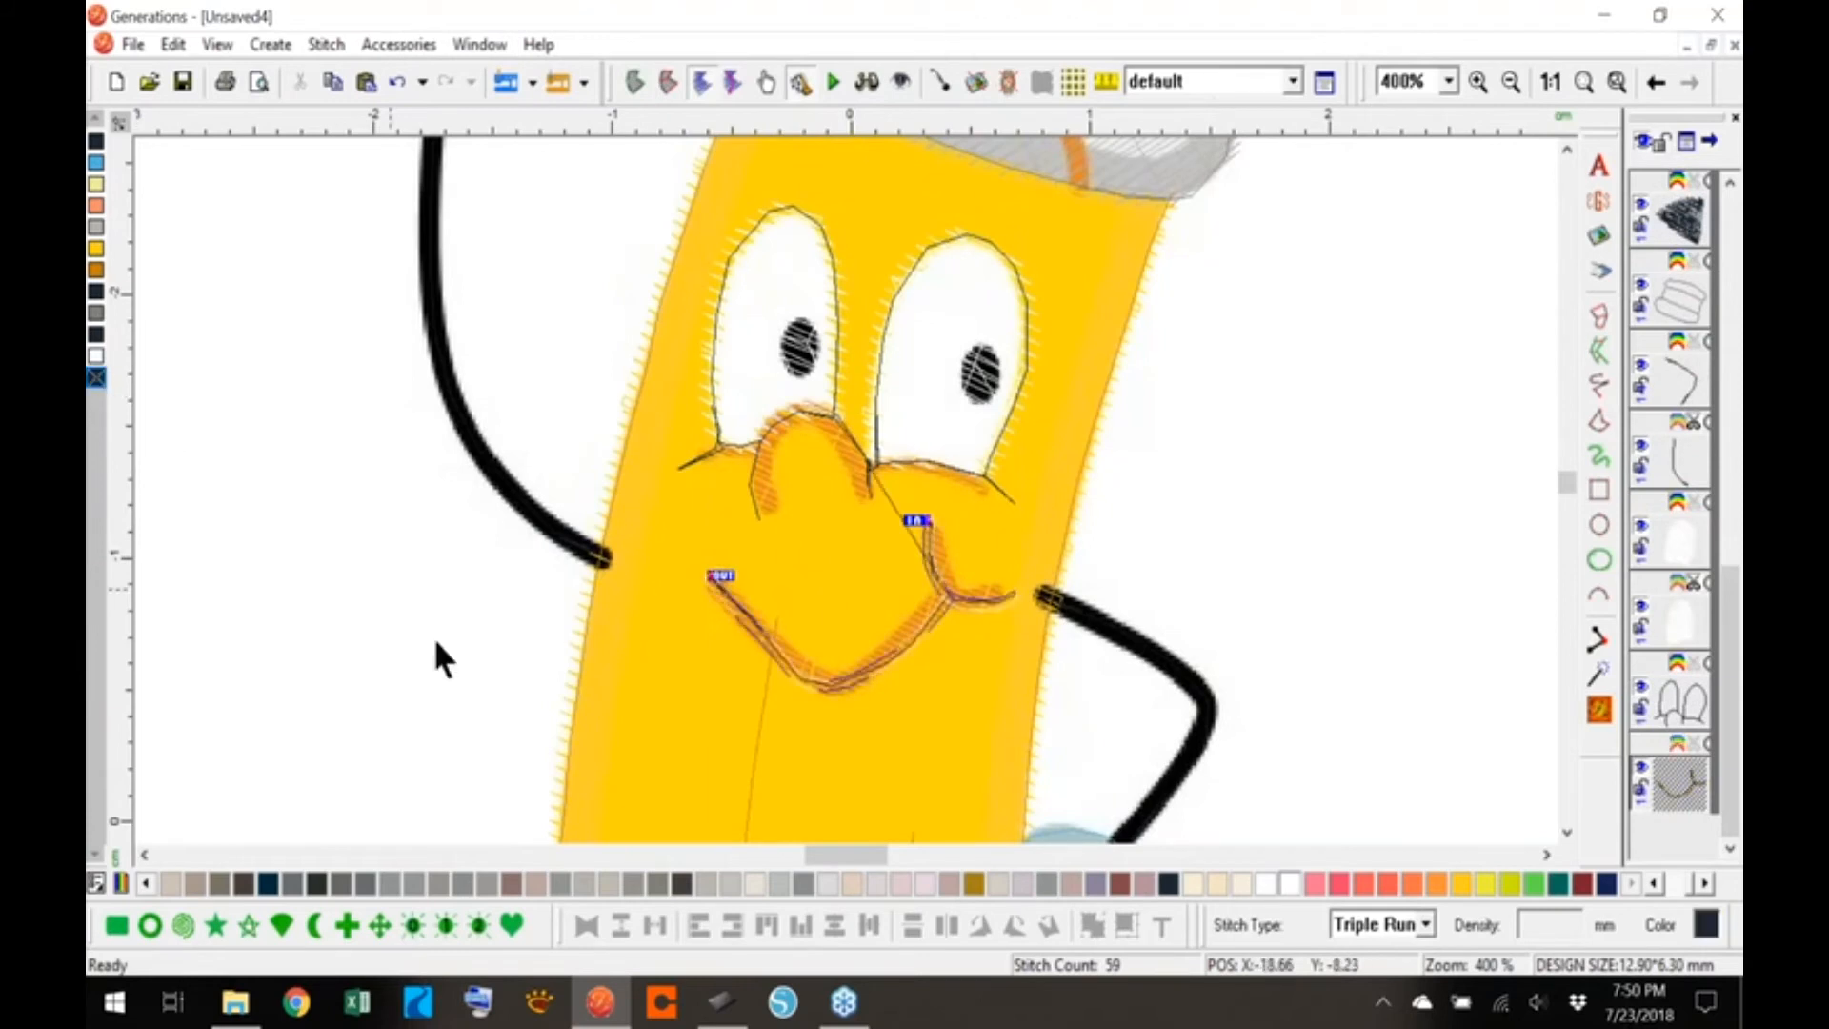
left_click(1692, 743)
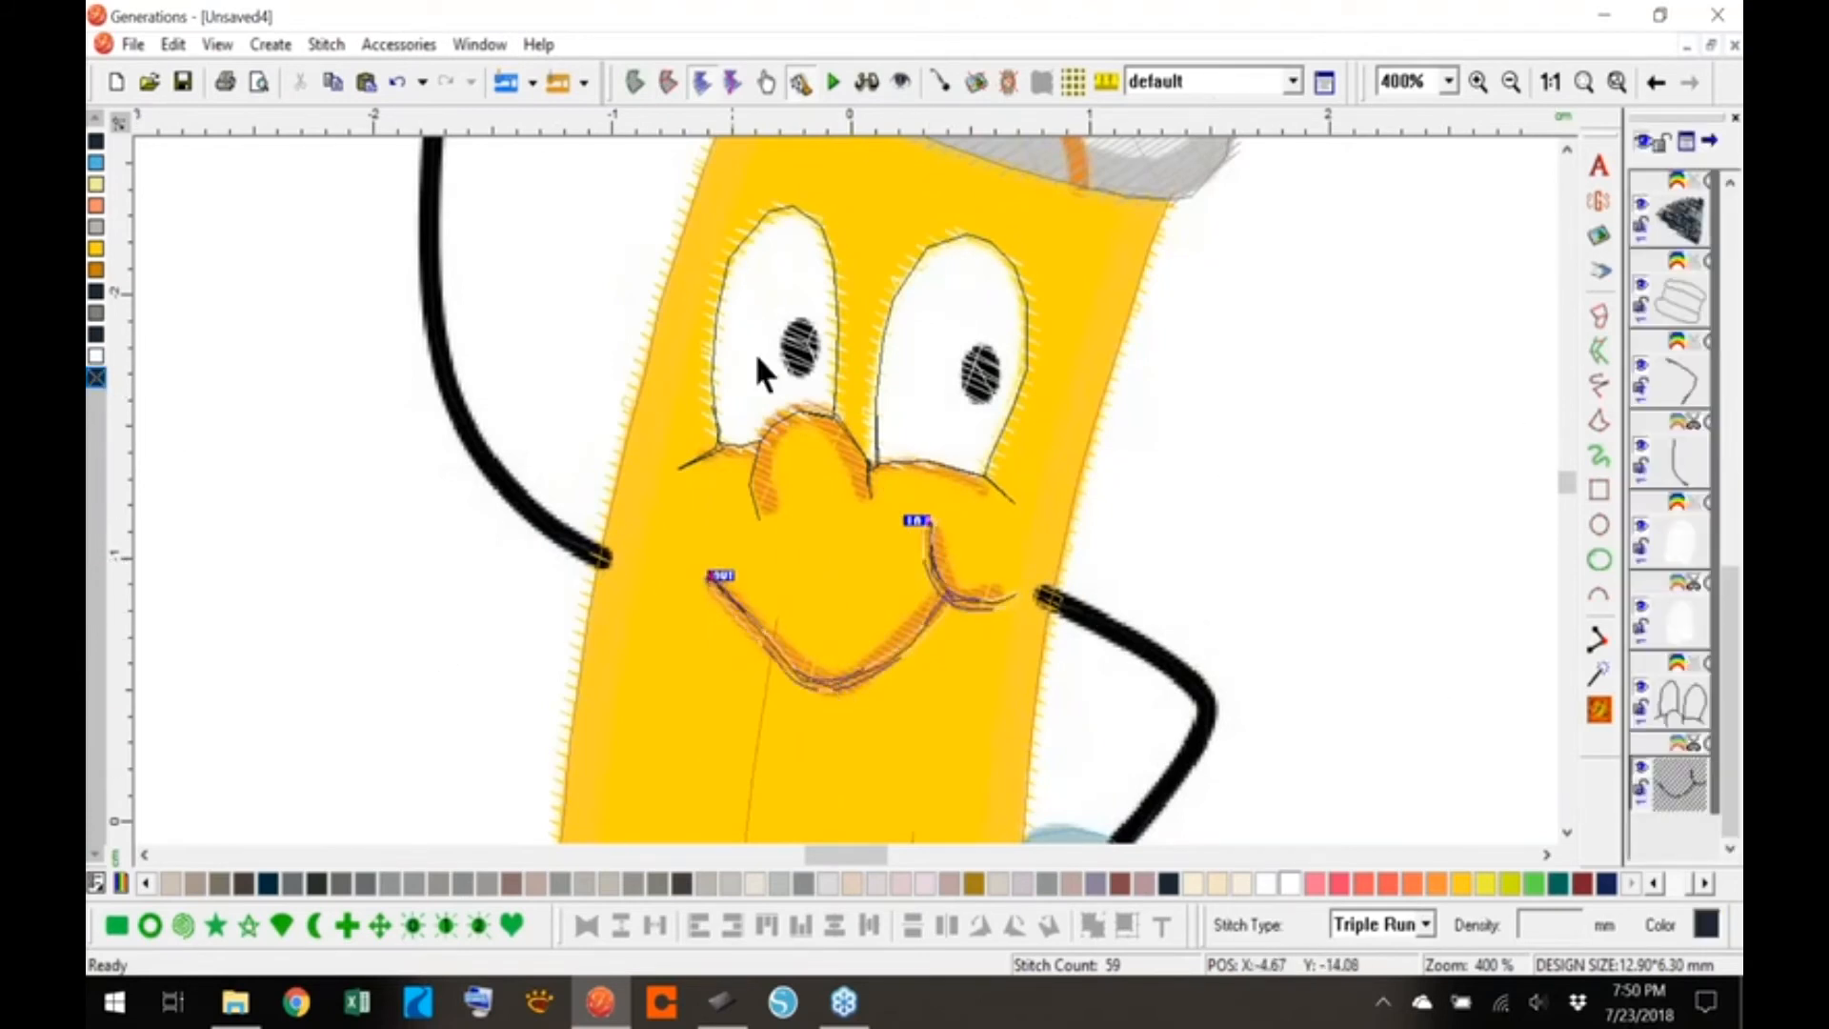
left_click(868, 80)
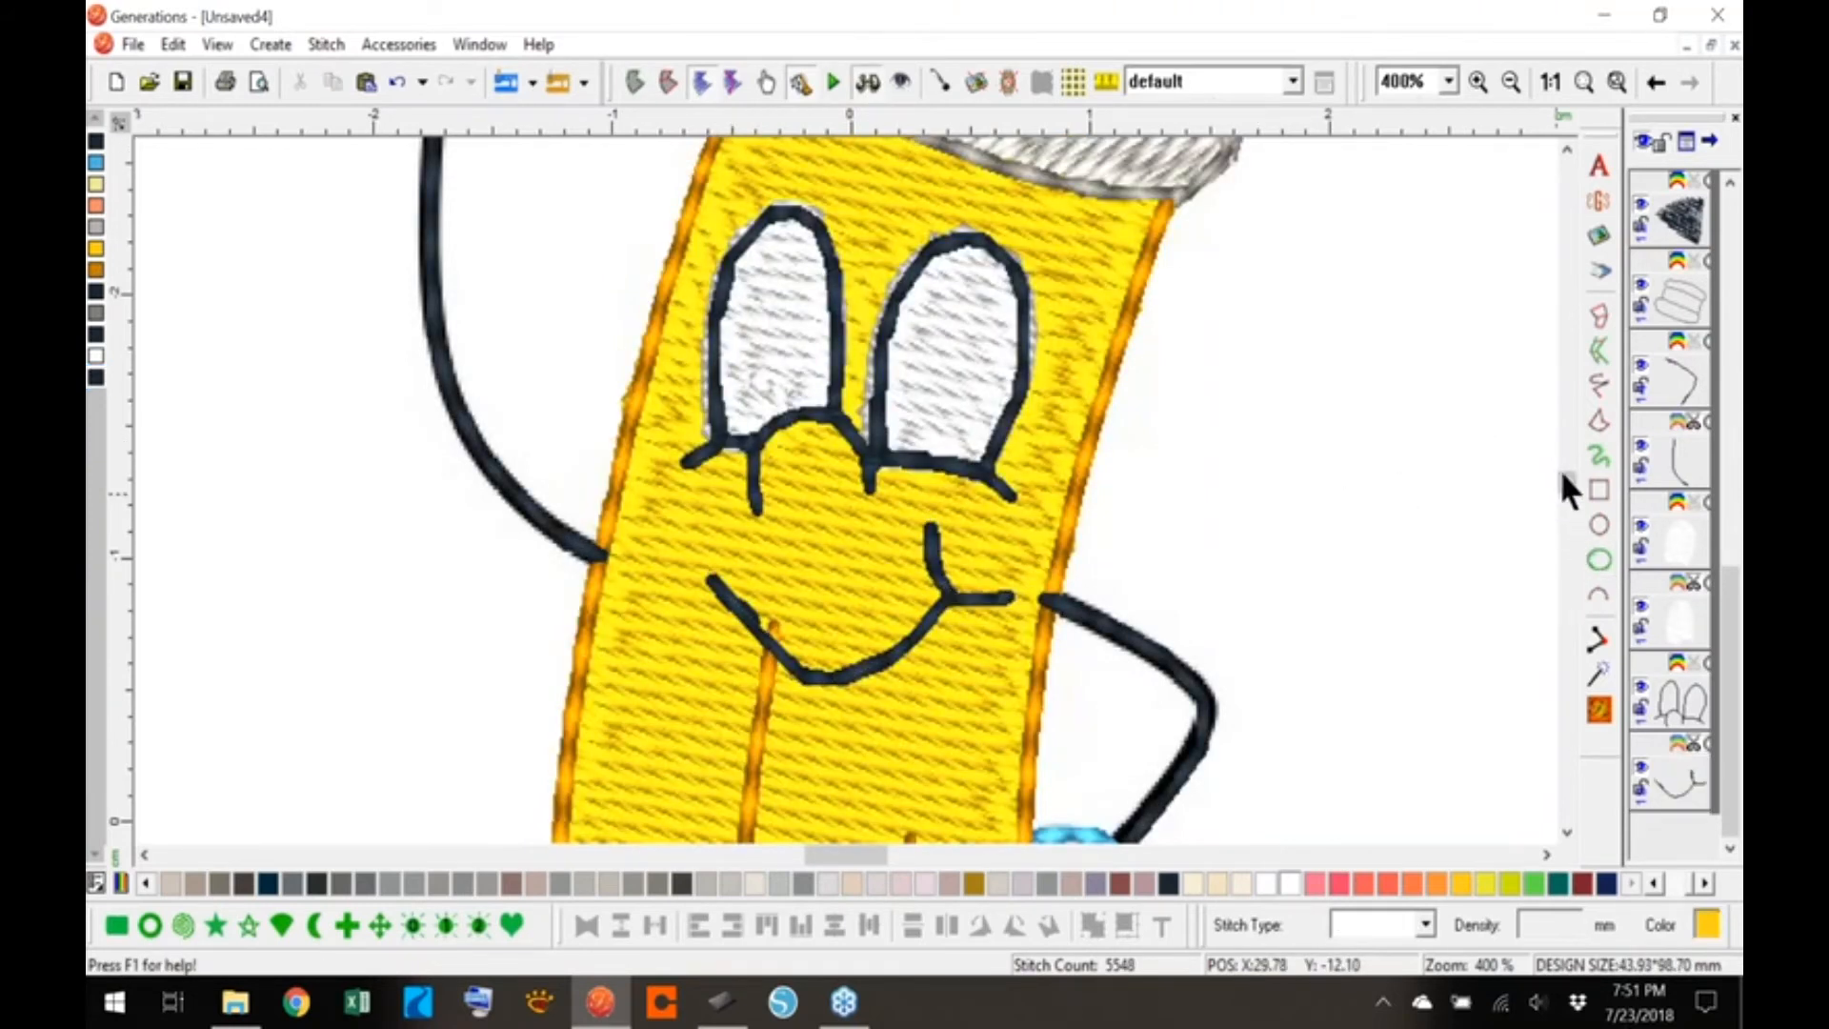
- Shorten the left inner orange body line by moving its upper end point below the smile, and regenerate its stitches
left_click_drag(1563, 473, 1566, 493)
left_click(747, 417)
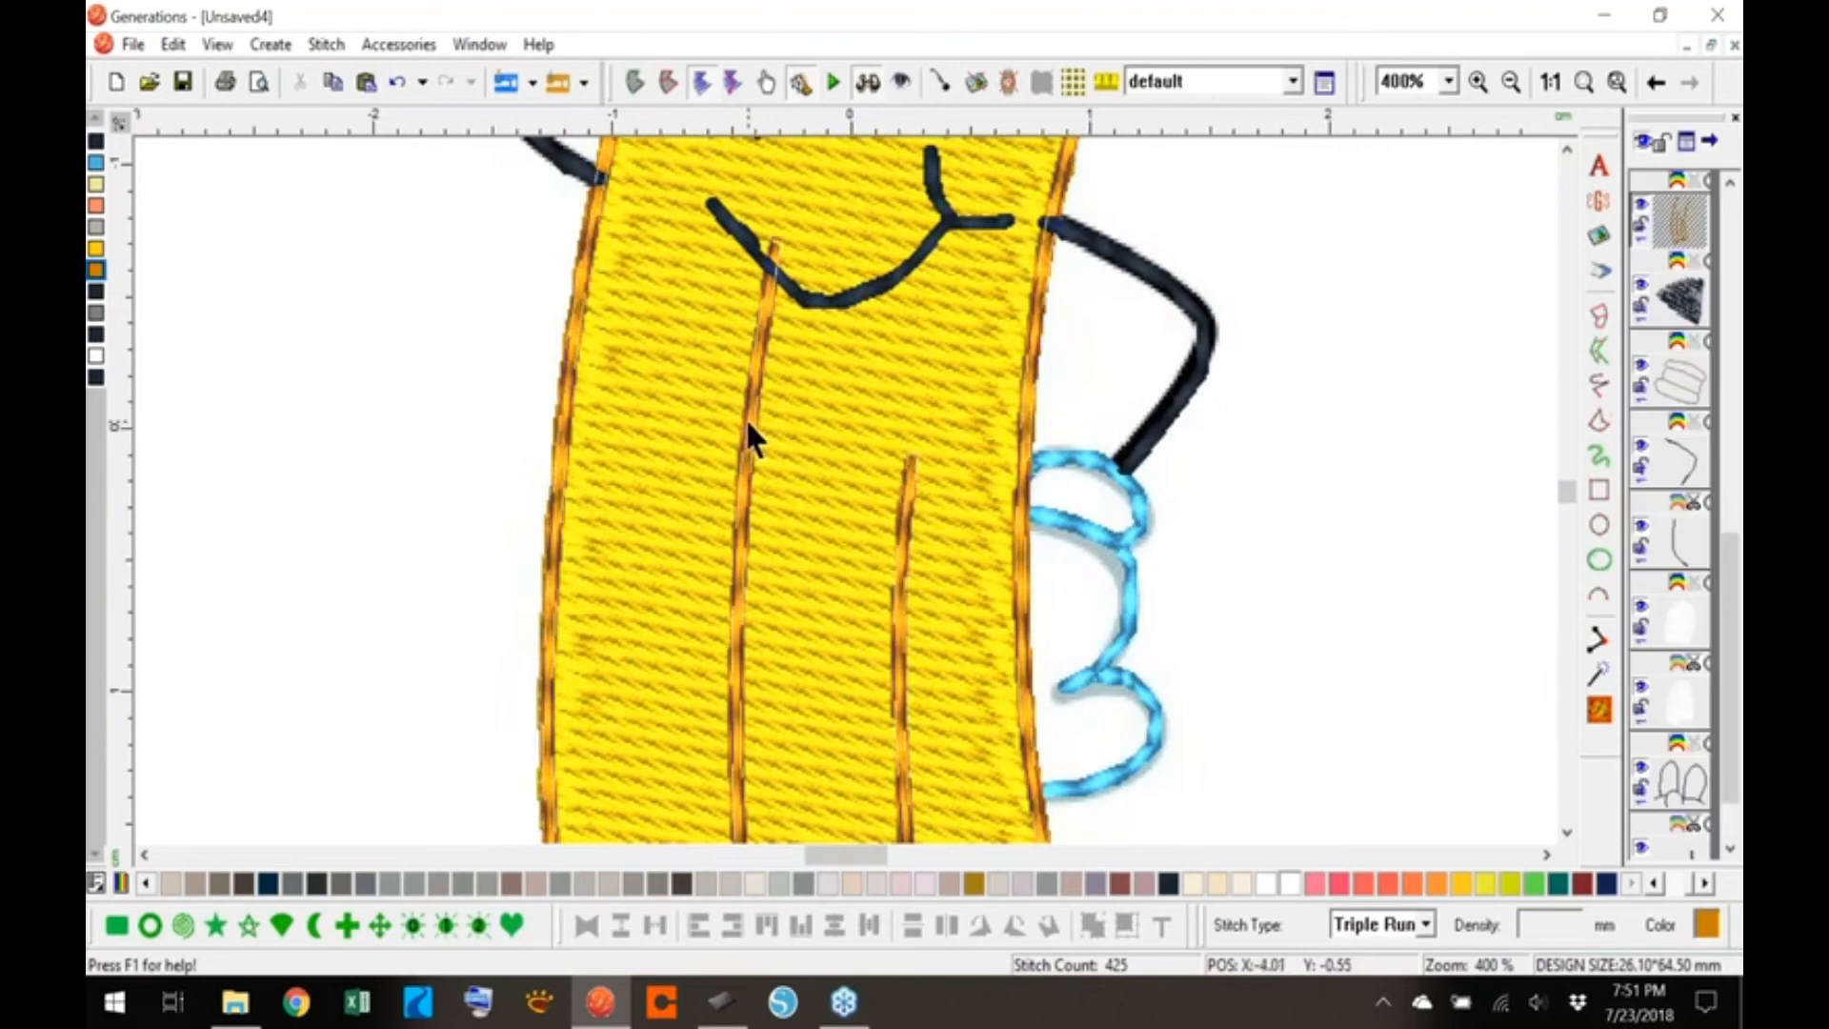
left_click(668, 82)
right_click(761, 321)
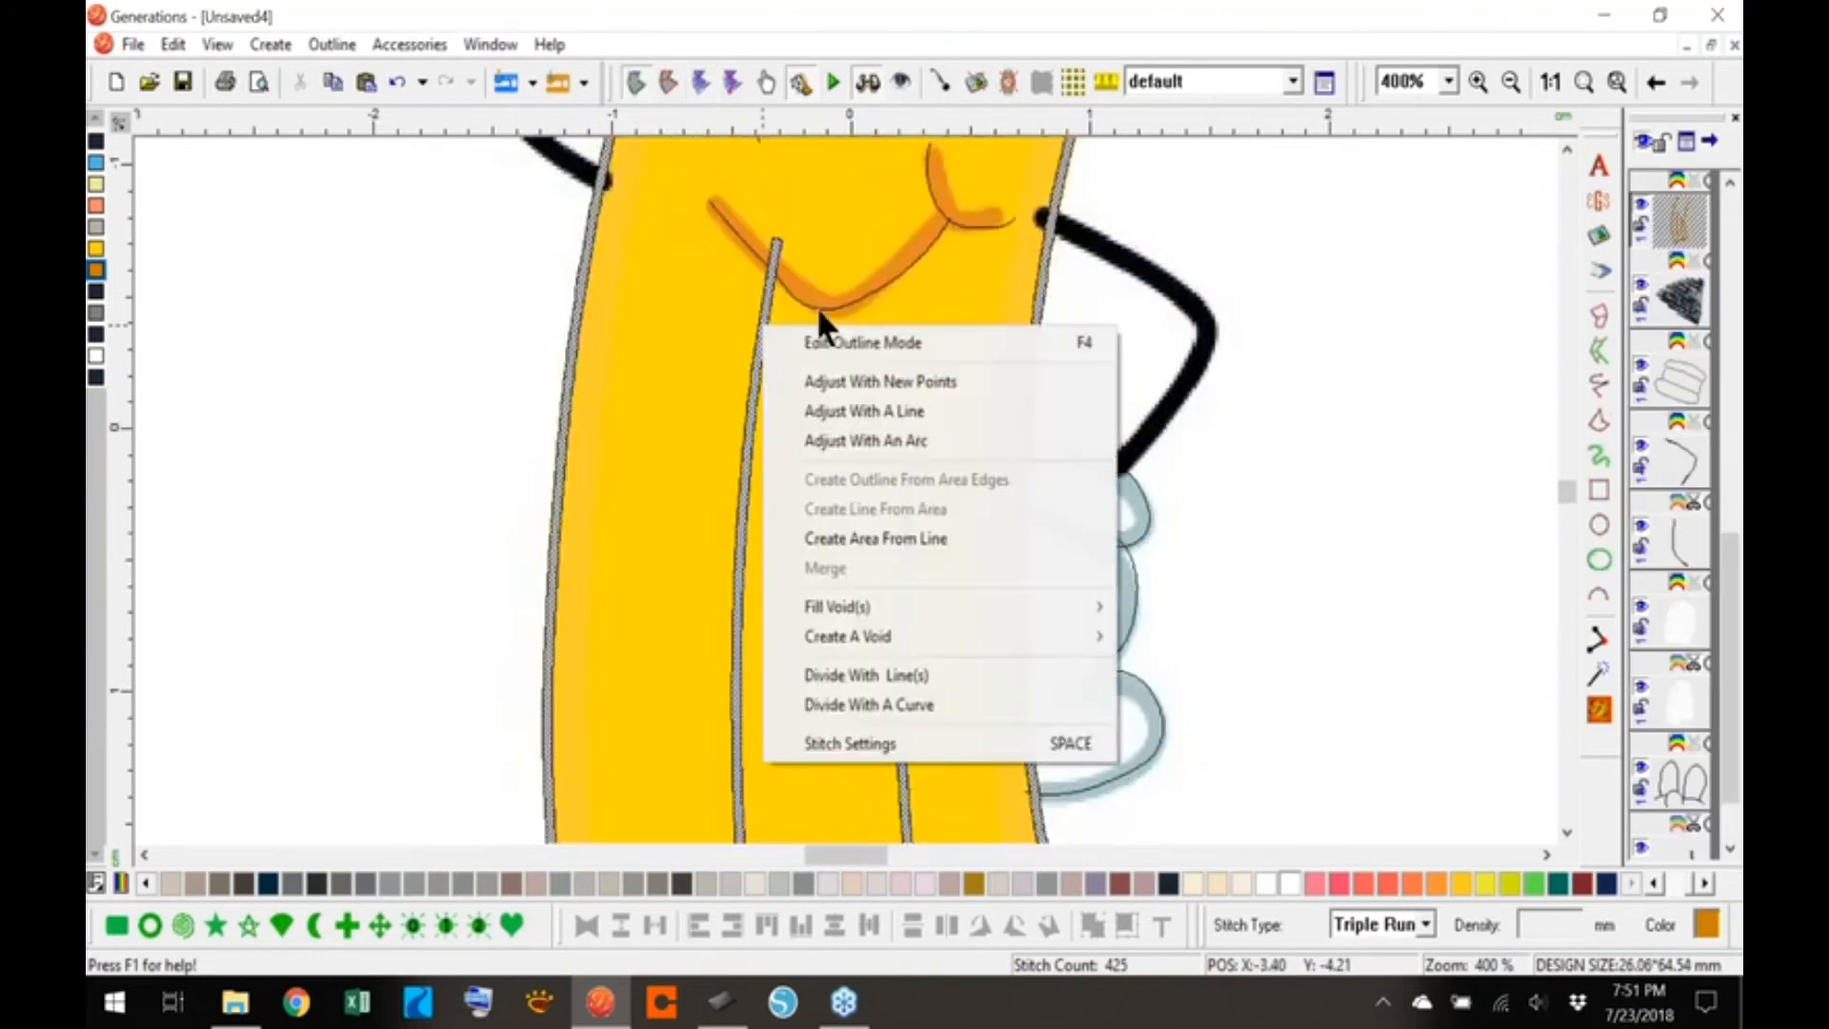
left_click(826, 339)
left_click(768, 280)
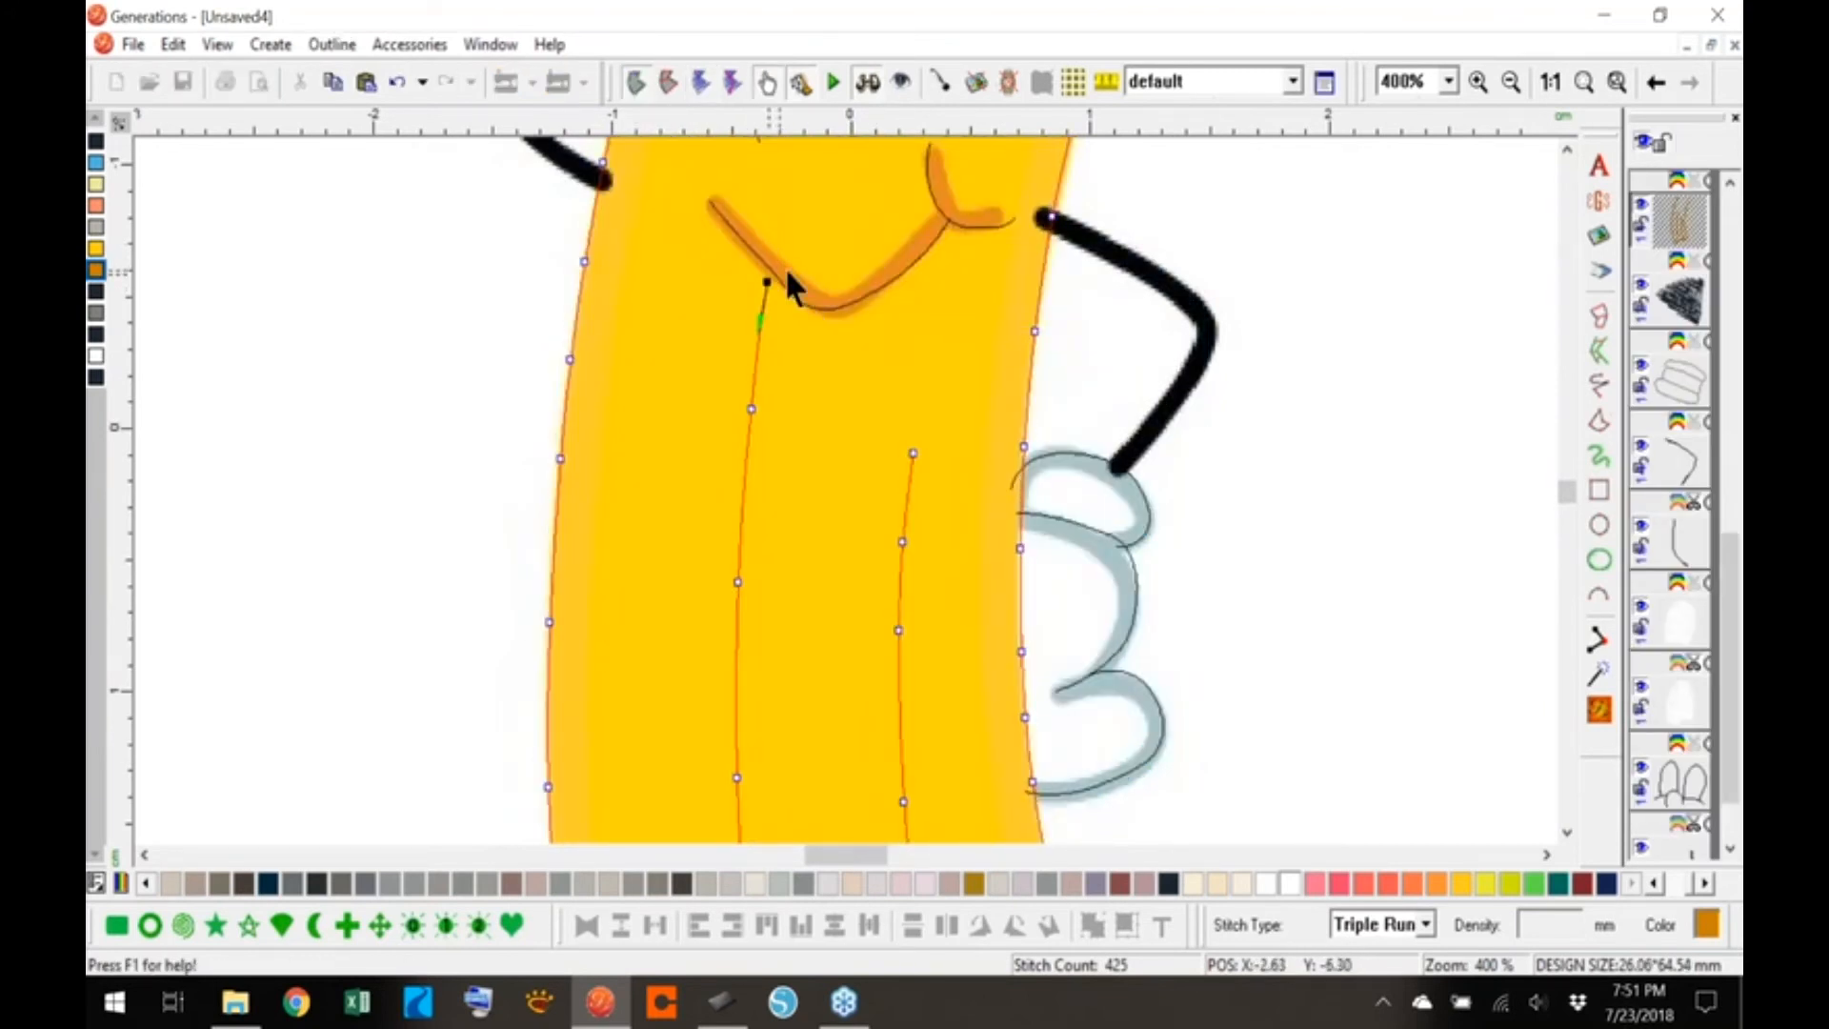
left_click(1599, 707)
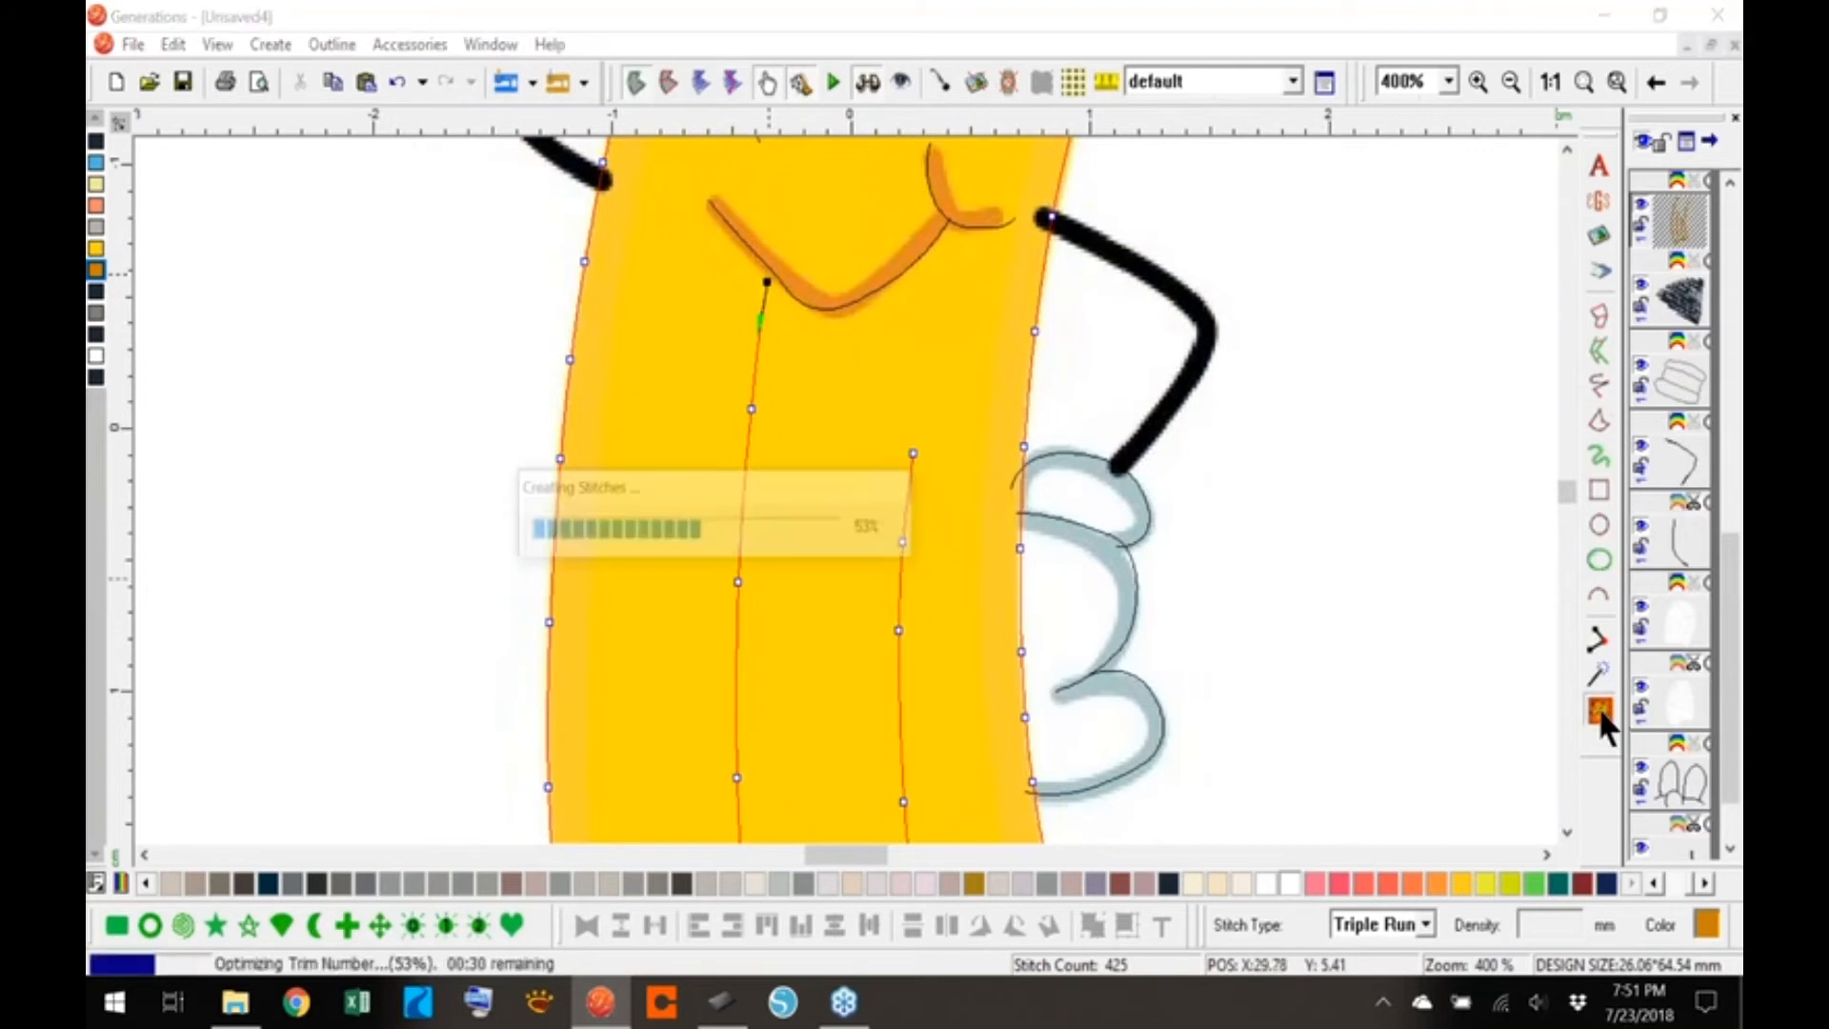
- Trace the right and left pupils as Satin side-to-side areas, each about 2.4 by 2.1 mm
left_click(1548, 82)
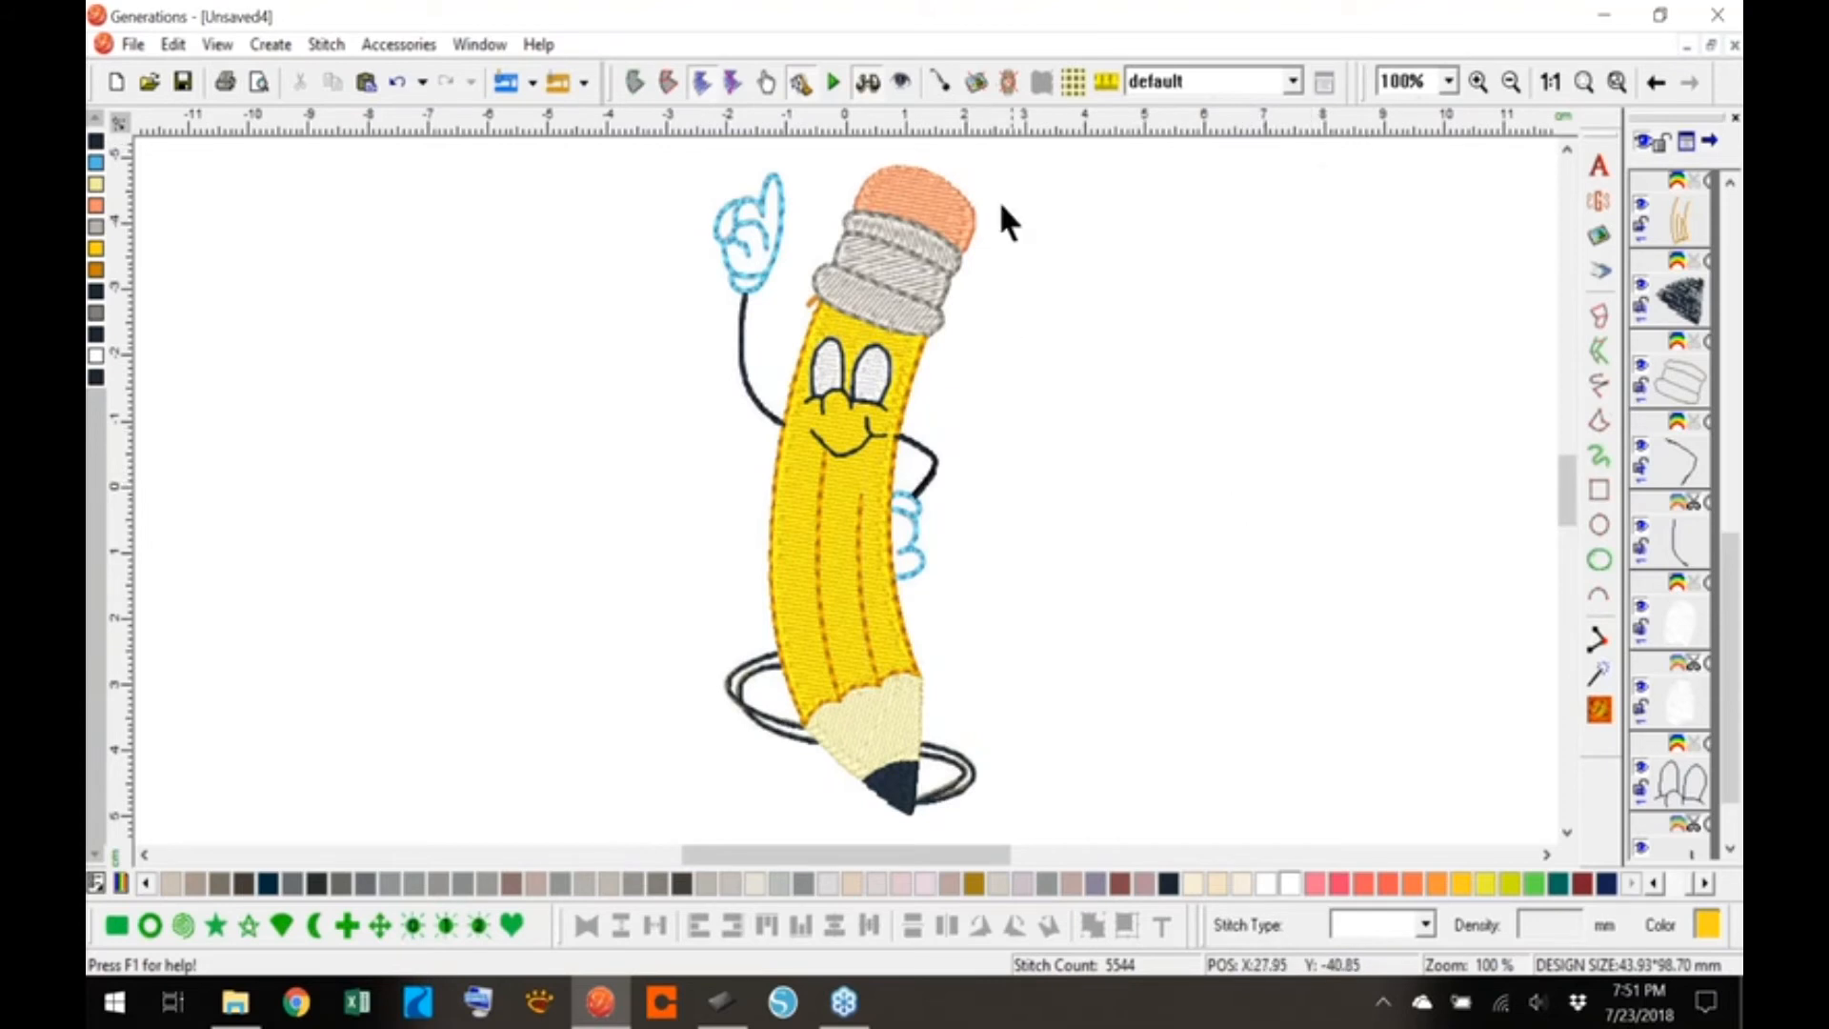
left_click(865, 74)
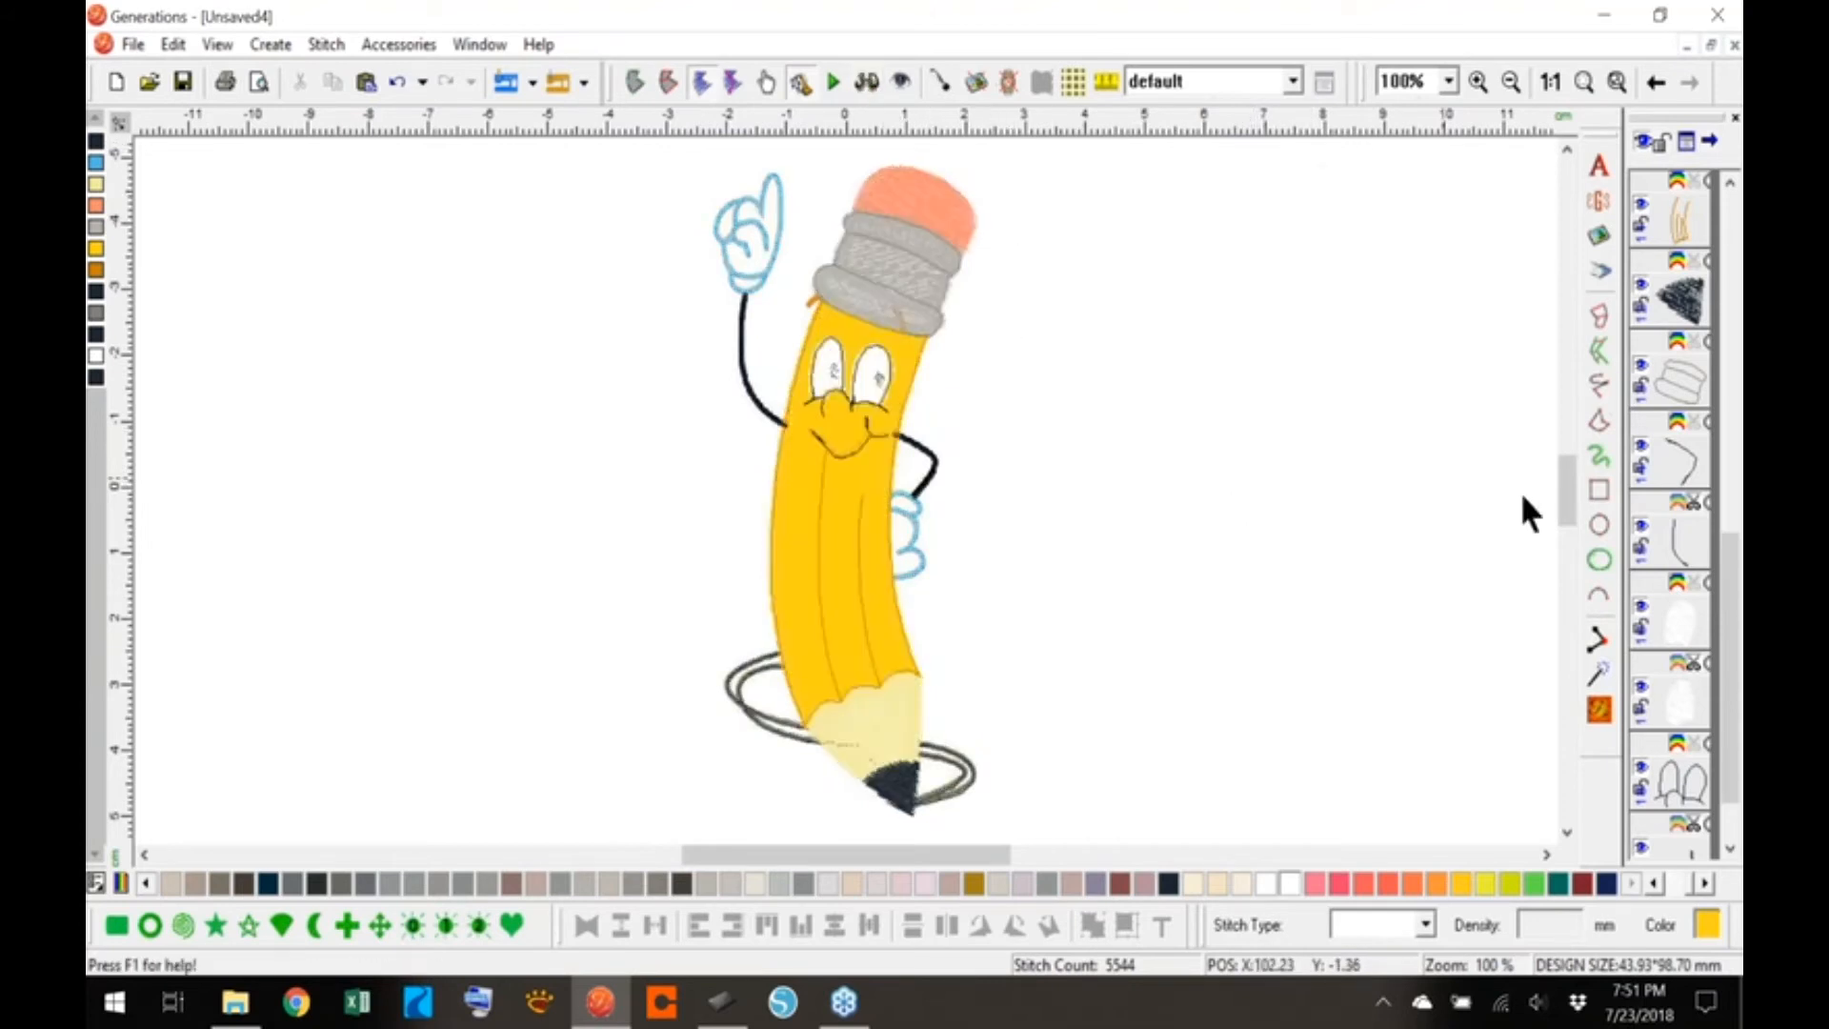
scroll(1563, 503, "up", 4)
left_click(1447, 82)
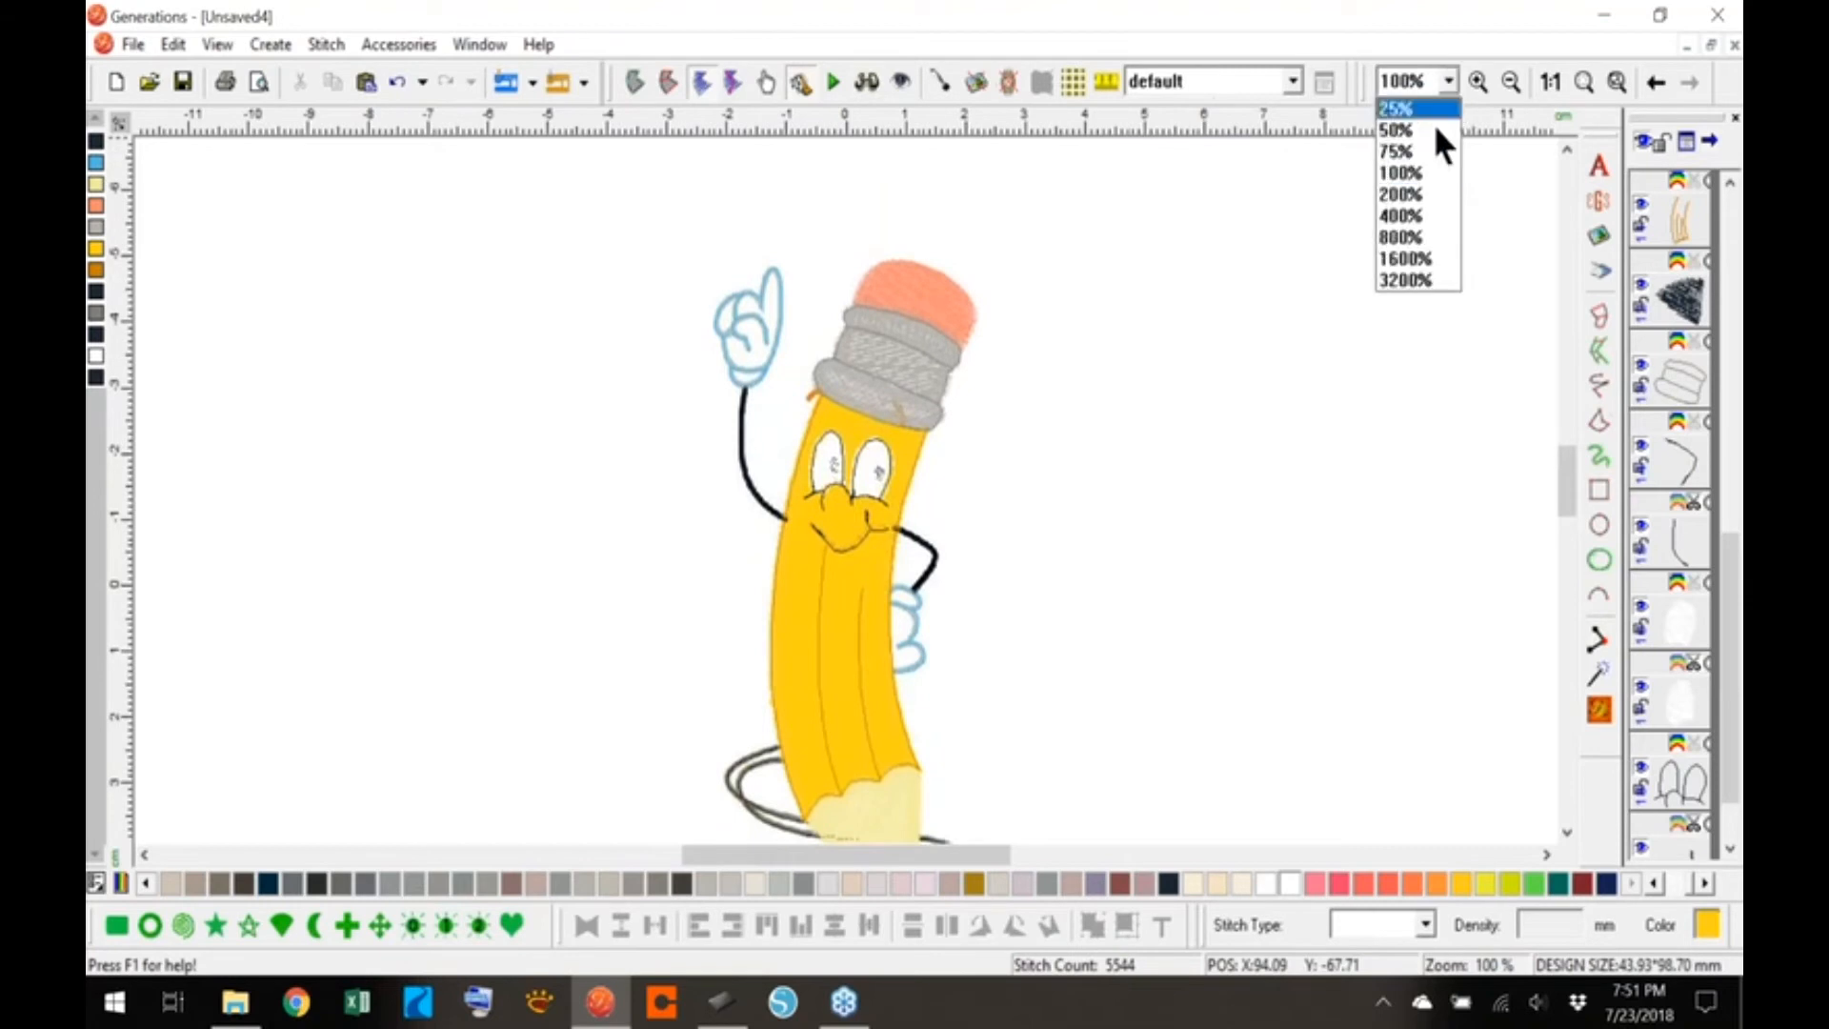
left_click(1401, 216)
scroll(1566, 470, "up", 2)
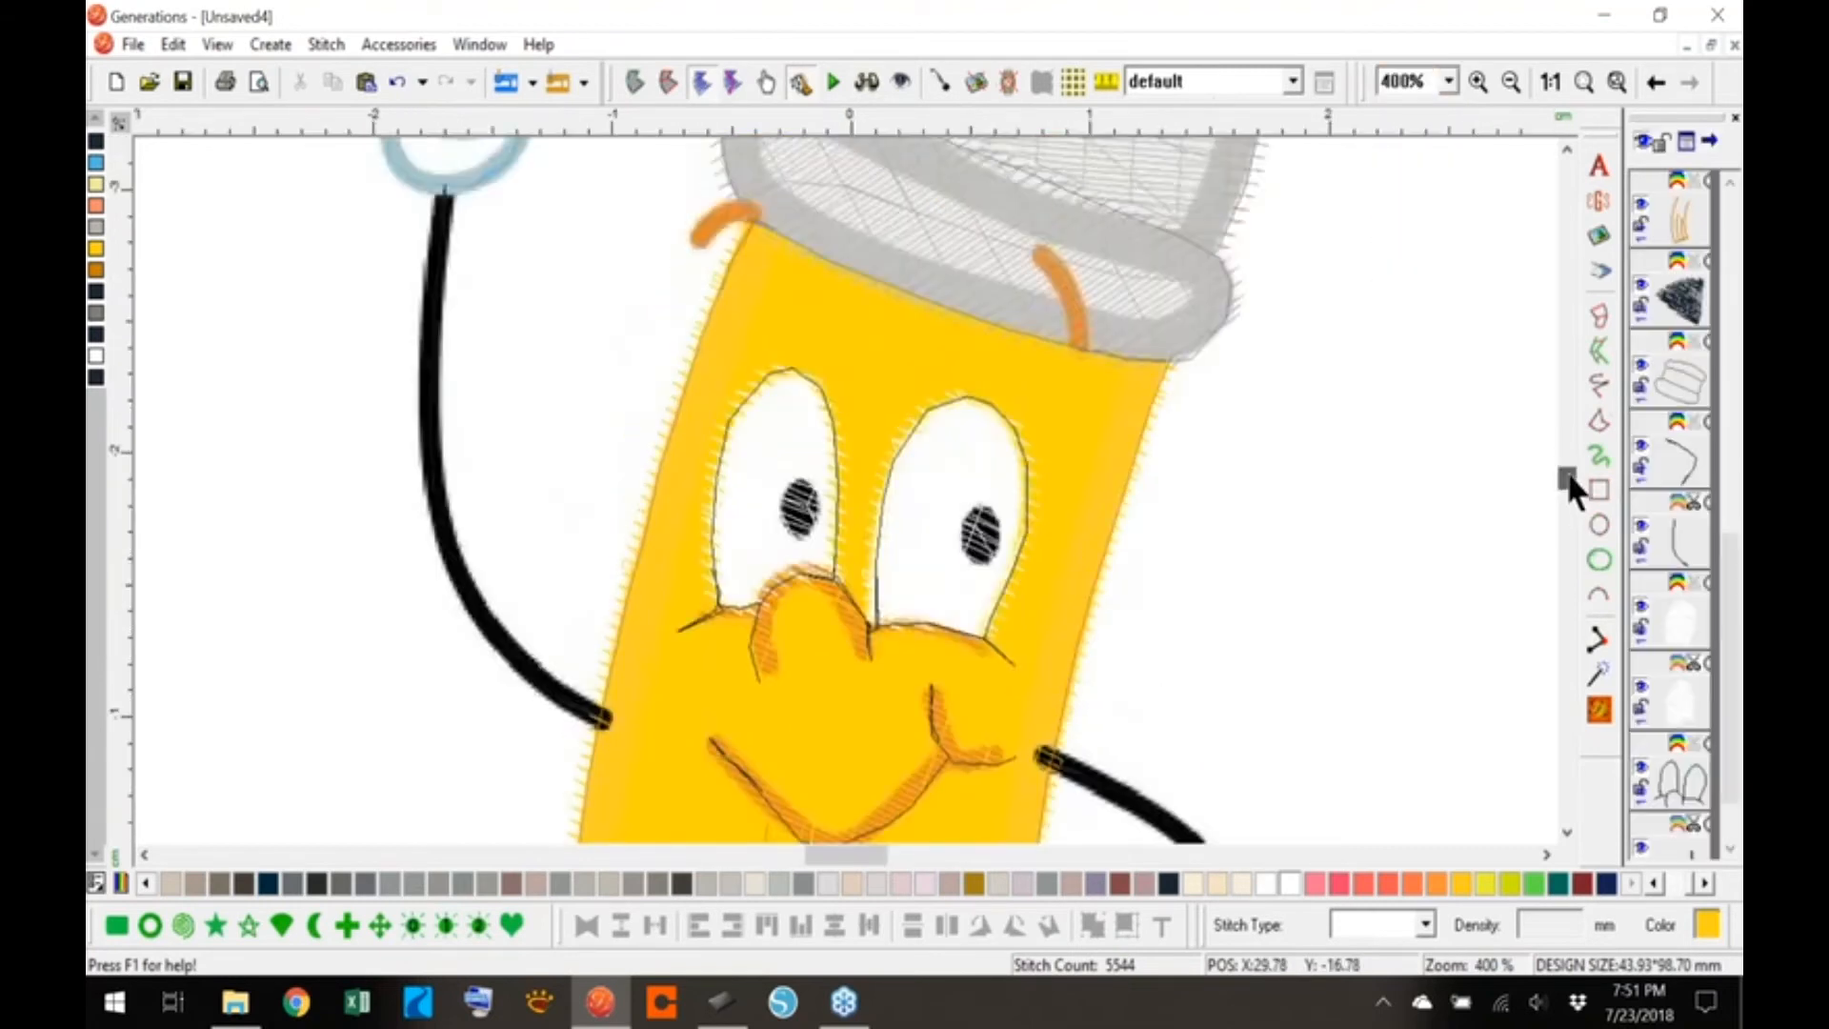
scroll(1567, 470, "up", 4)
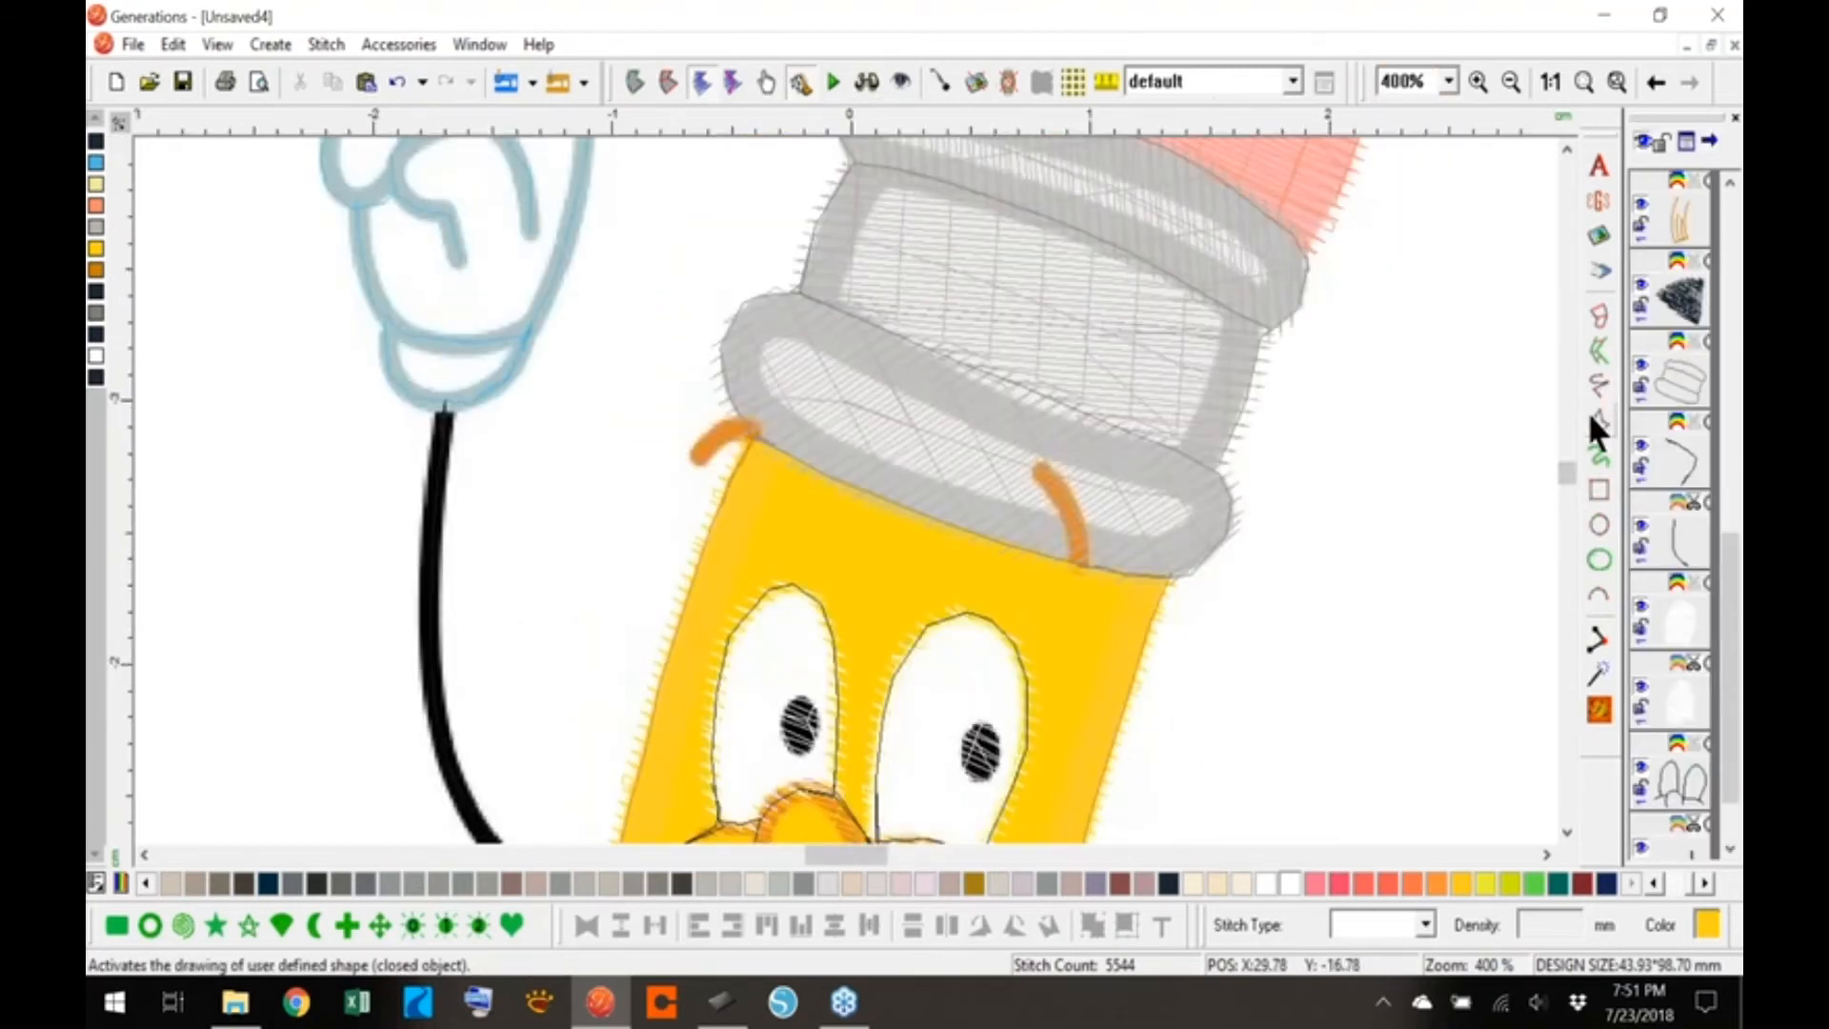
scroll(1569, 471, "down", 3)
left_click(1601, 317)
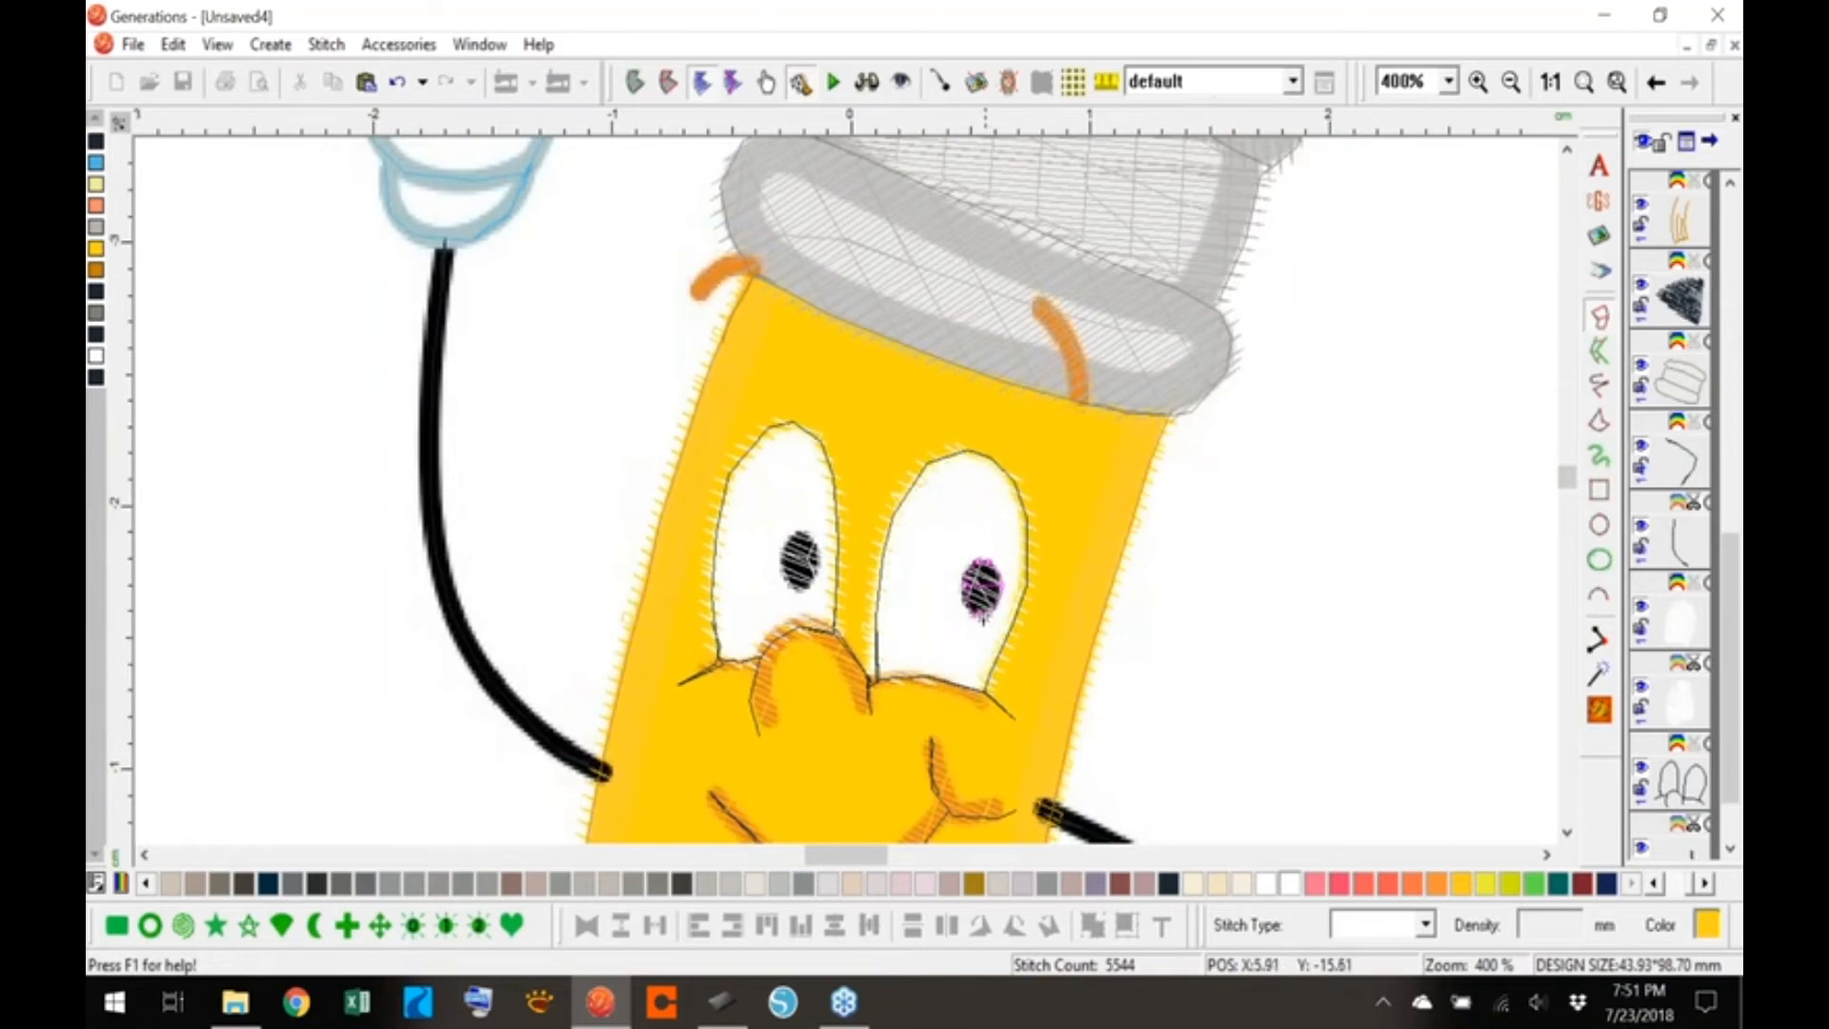
key("Return")
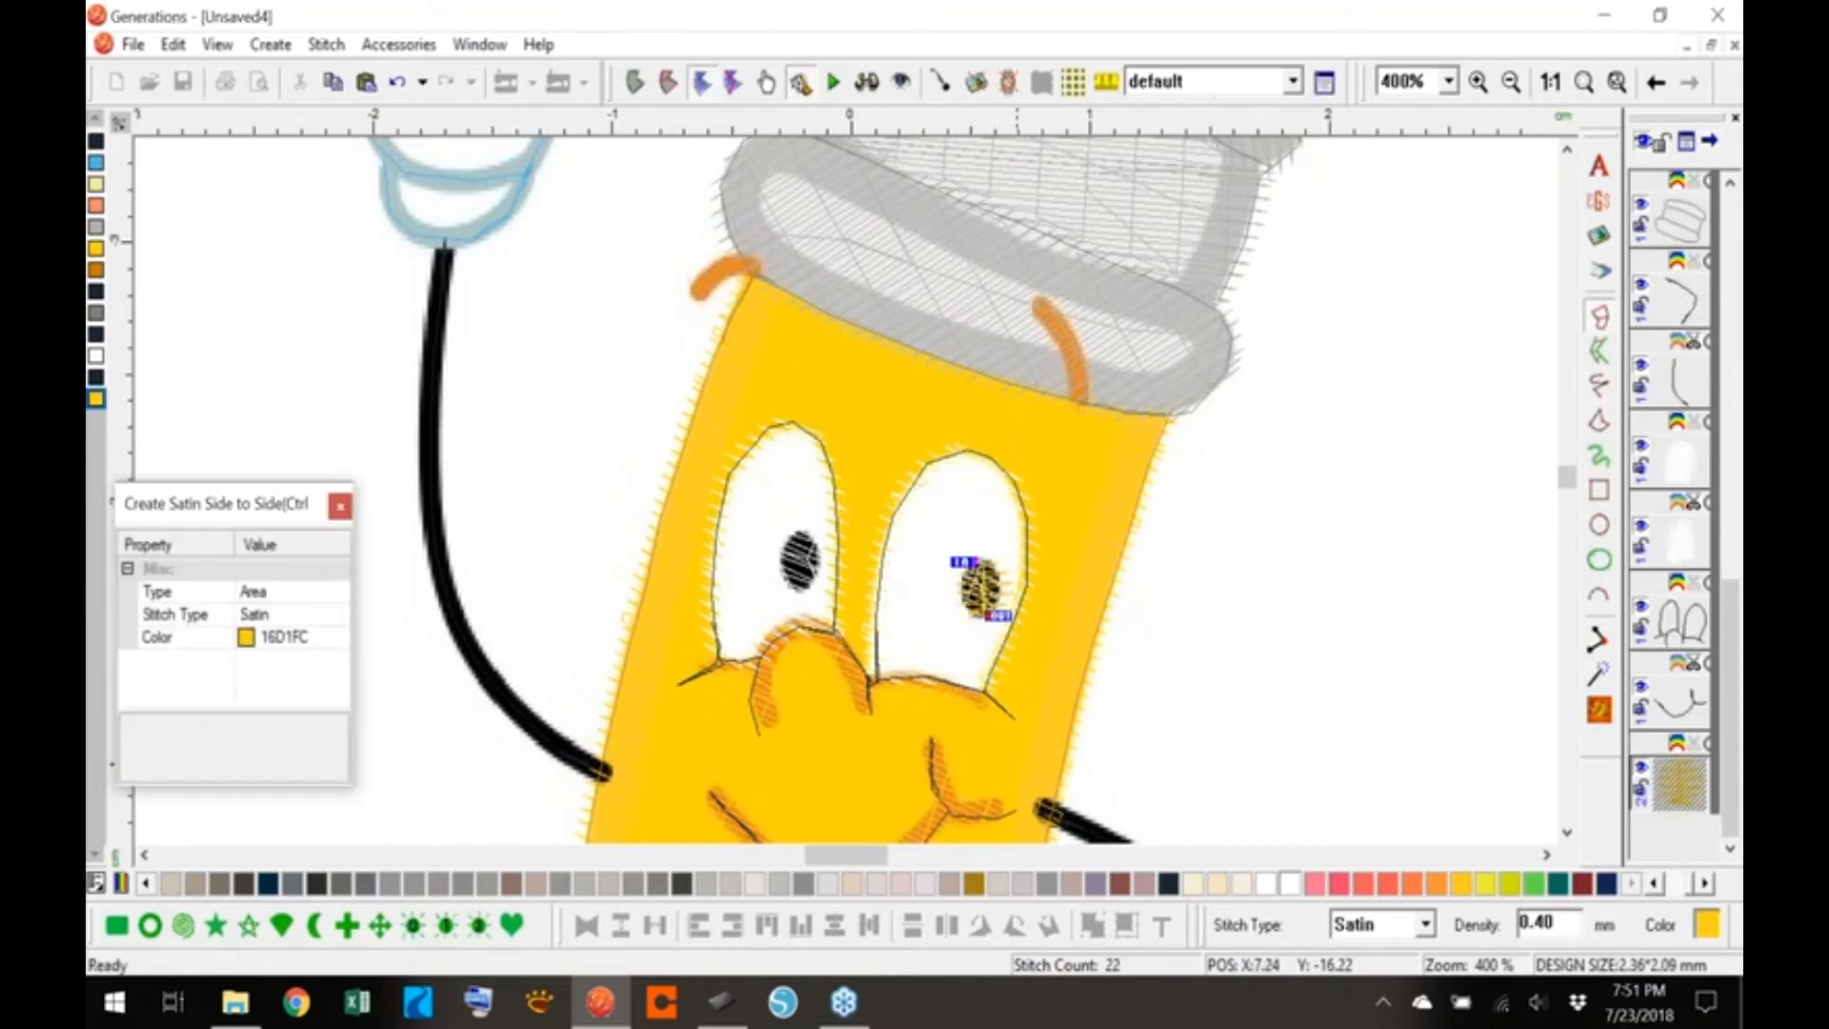
left_click(797, 533)
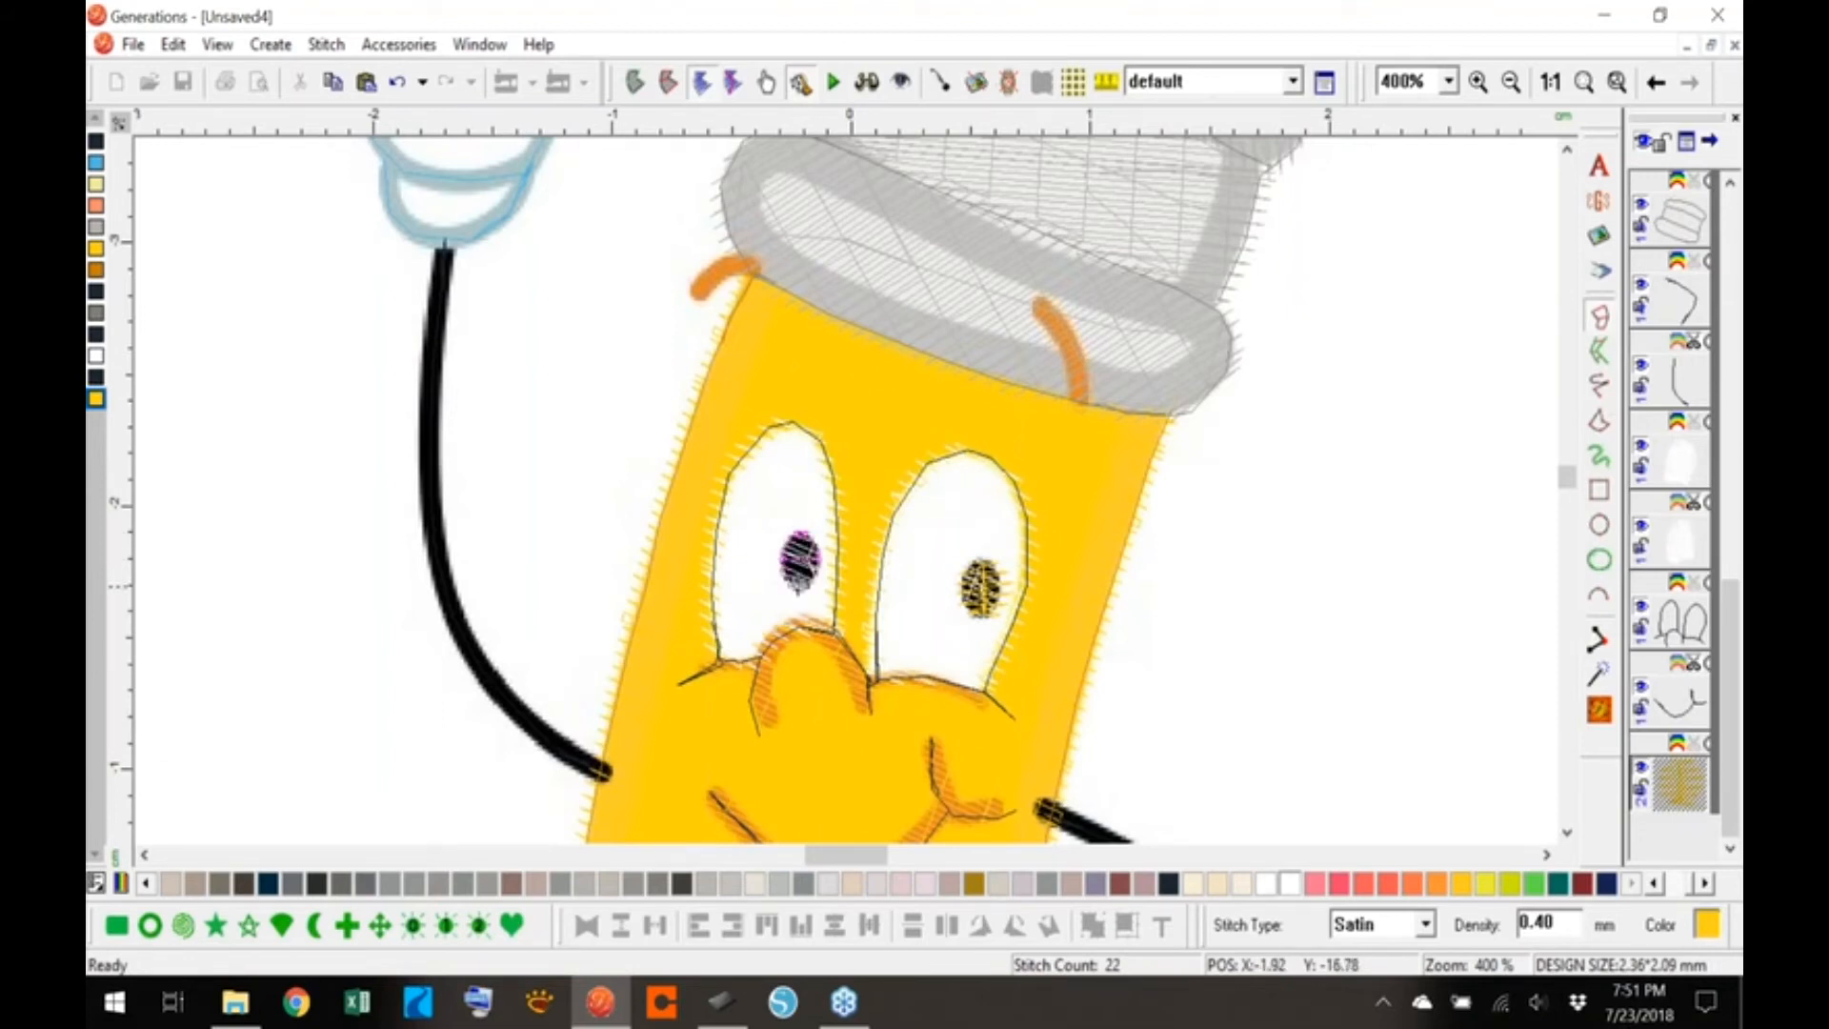
key("Return")
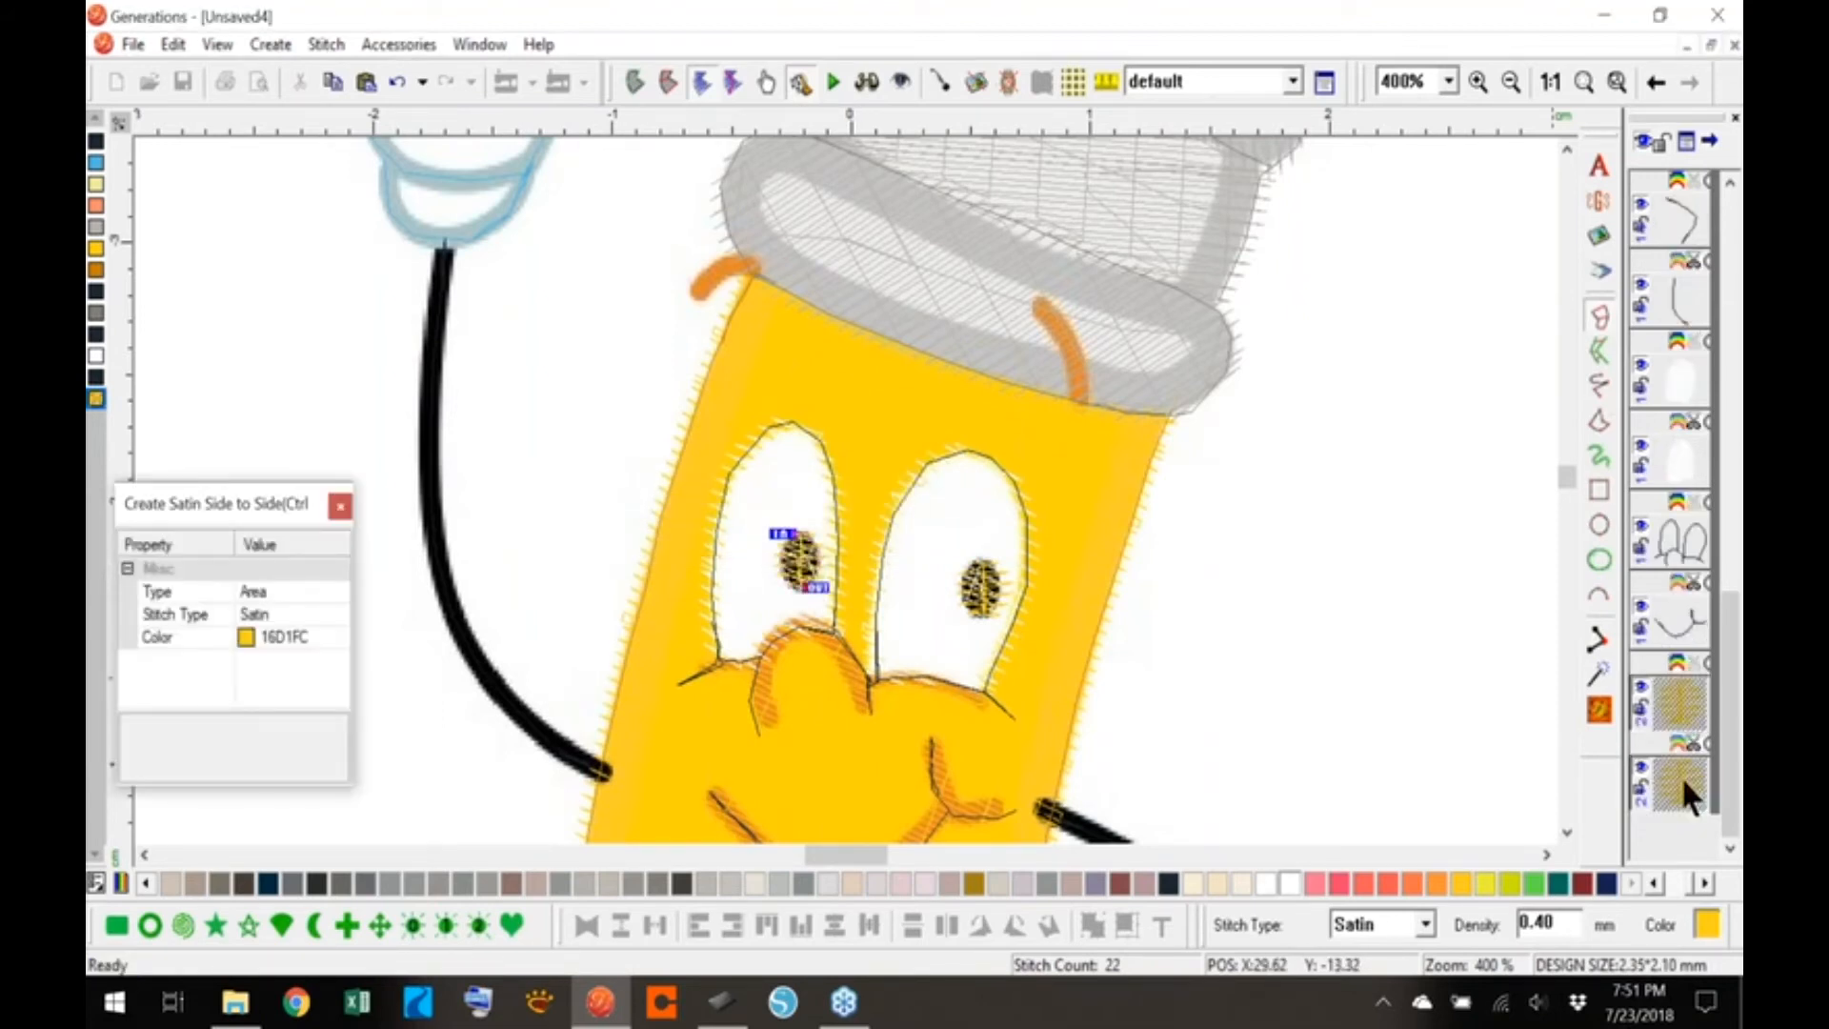
- Recolor both pupils black and generate their stitches, and regenerate the stitches of the cheek crease and smile
left_click(97, 376)
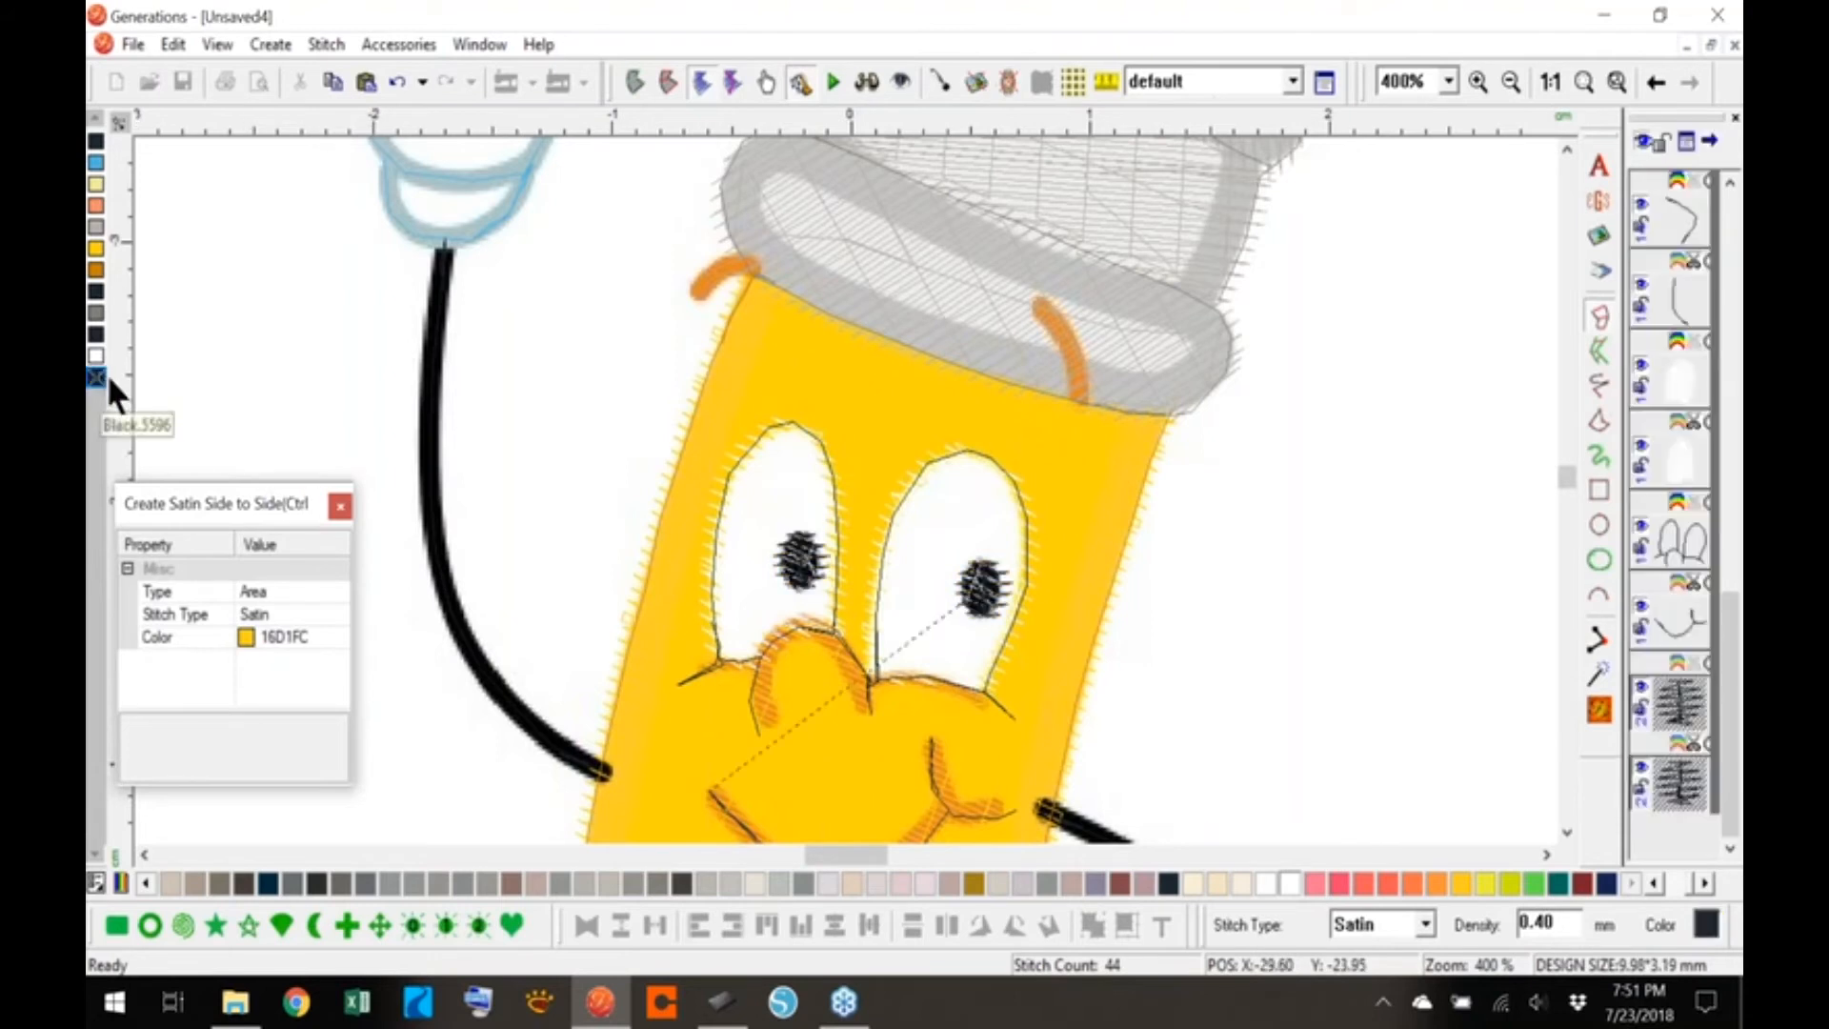
left_click(1602, 705)
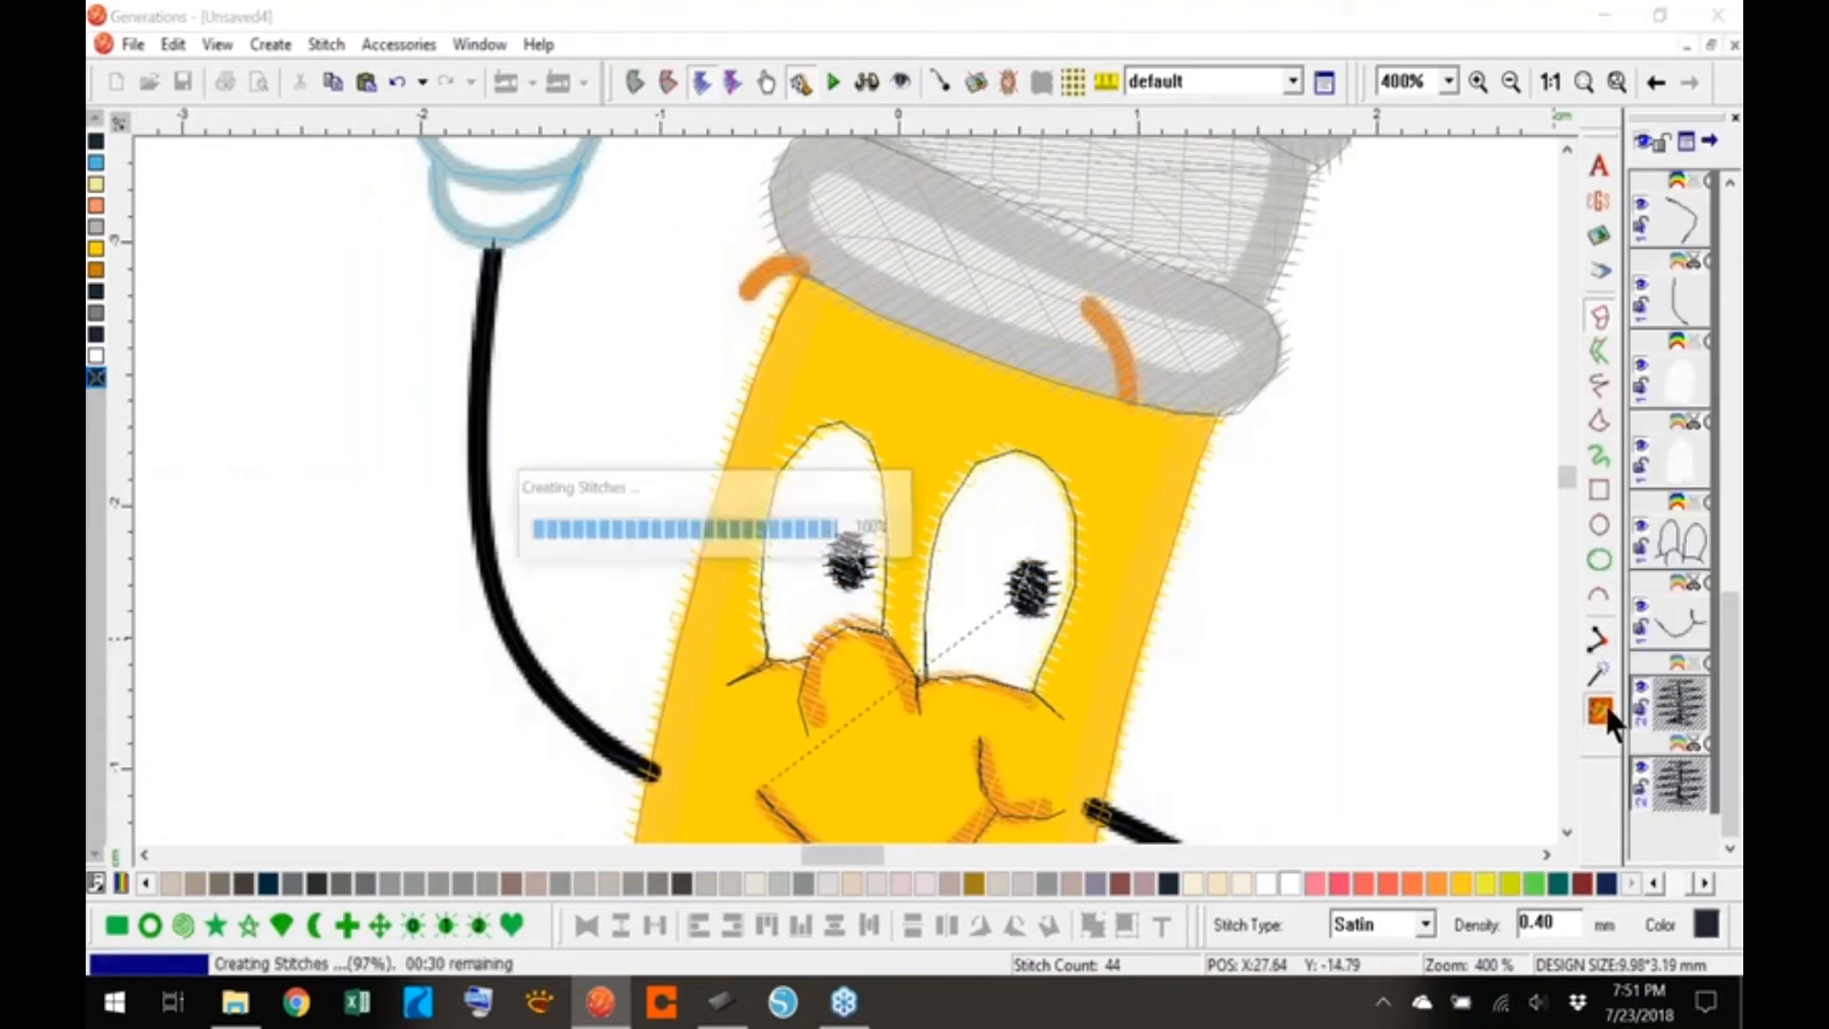
left_click(1679, 624)
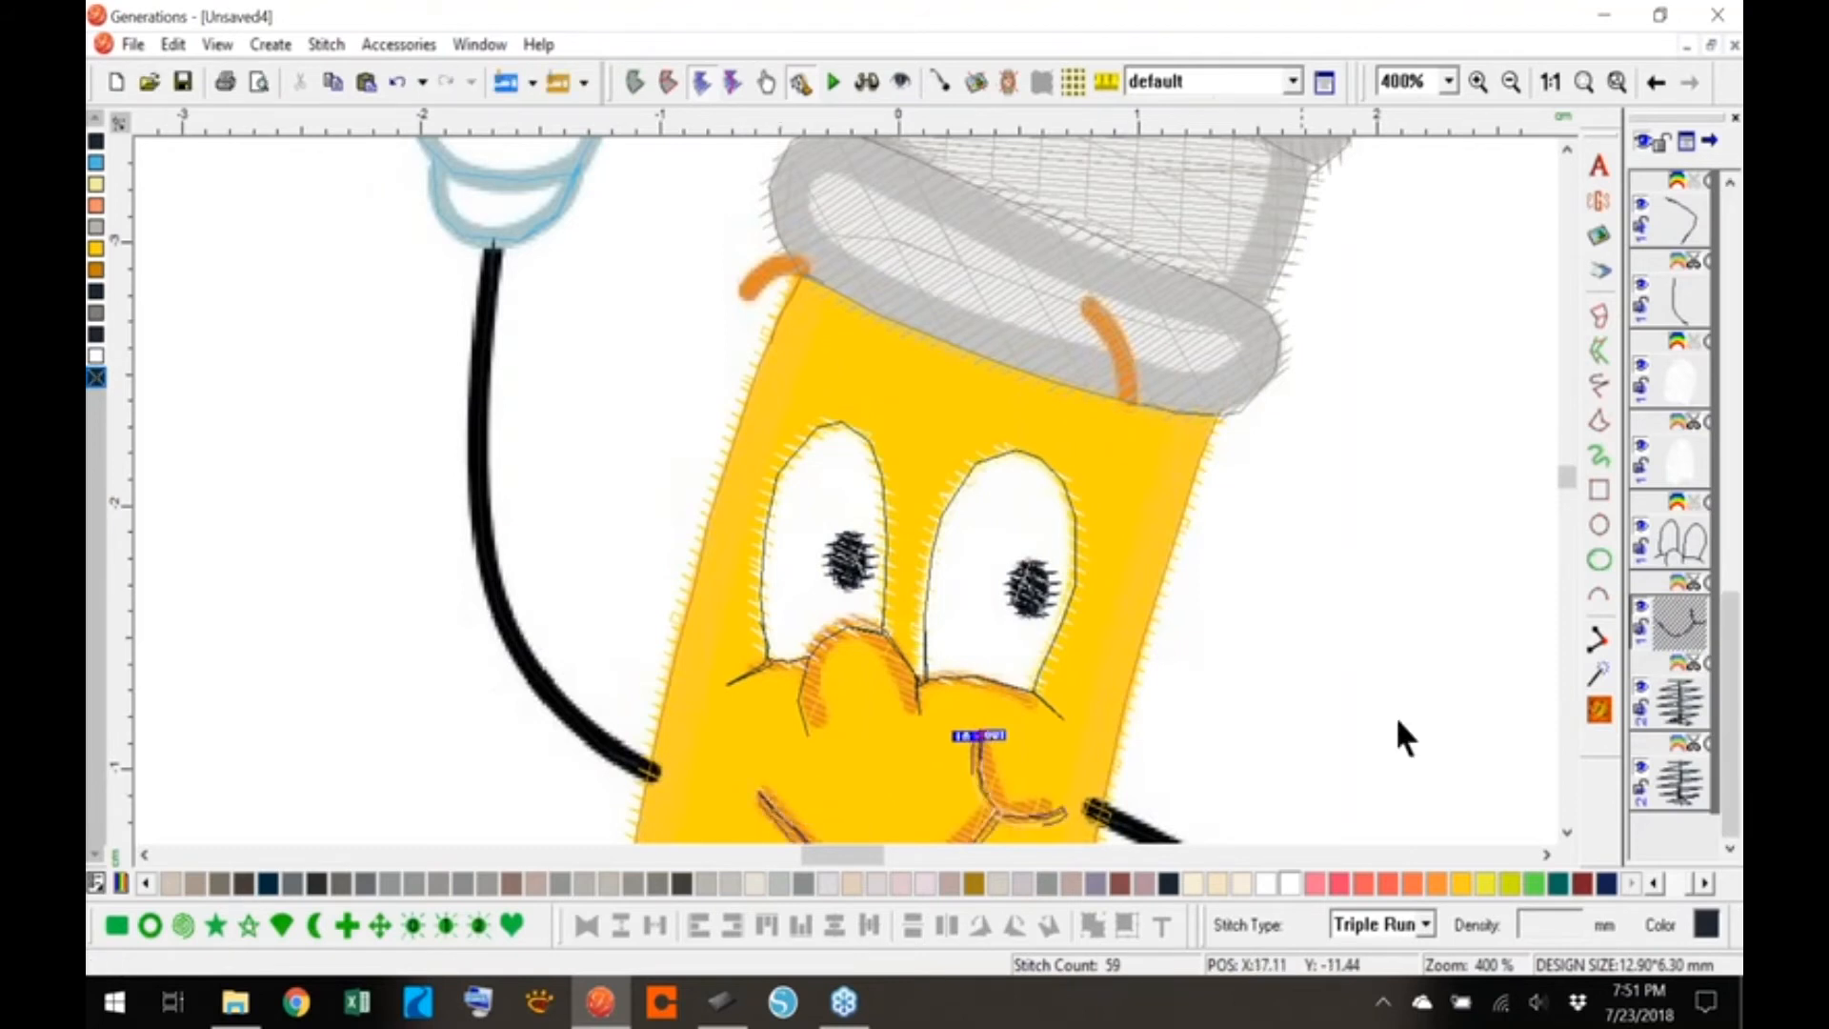
left_click(1601, 709)
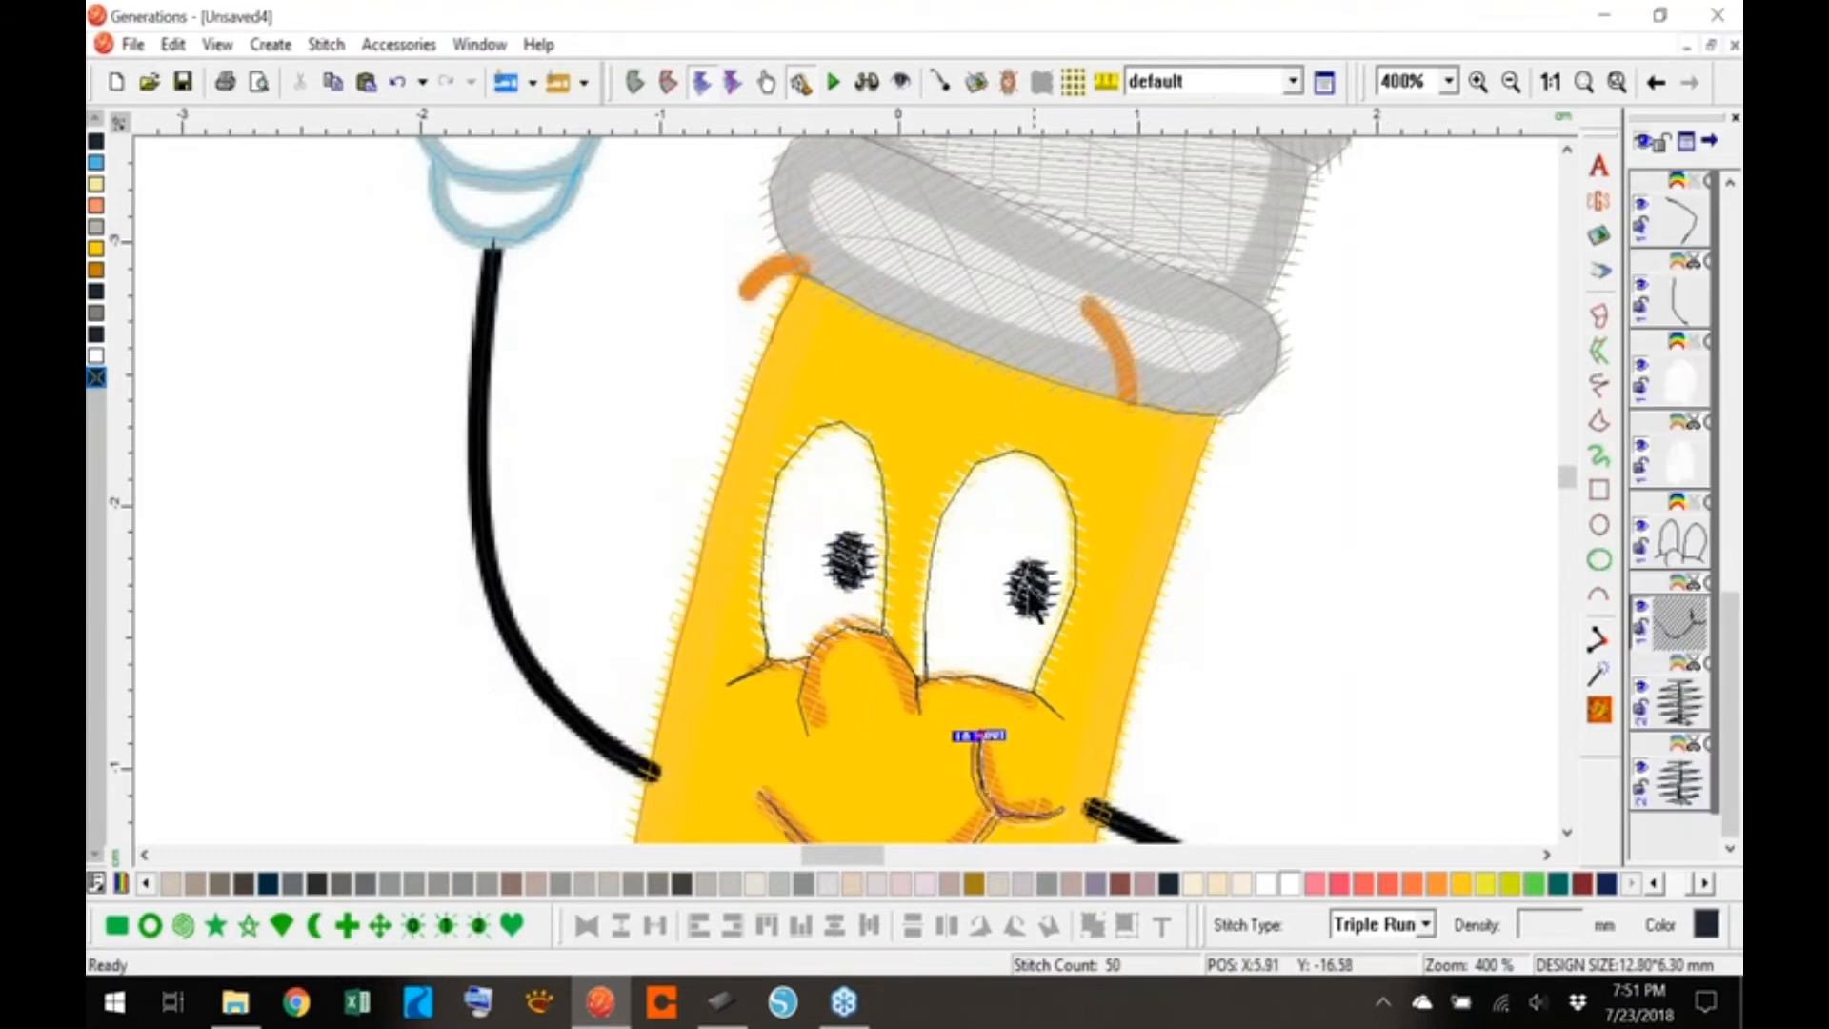
- Set the Satin density of both pupils to 0.80 mm and regenerate their stitches
left_click(1044, 600)
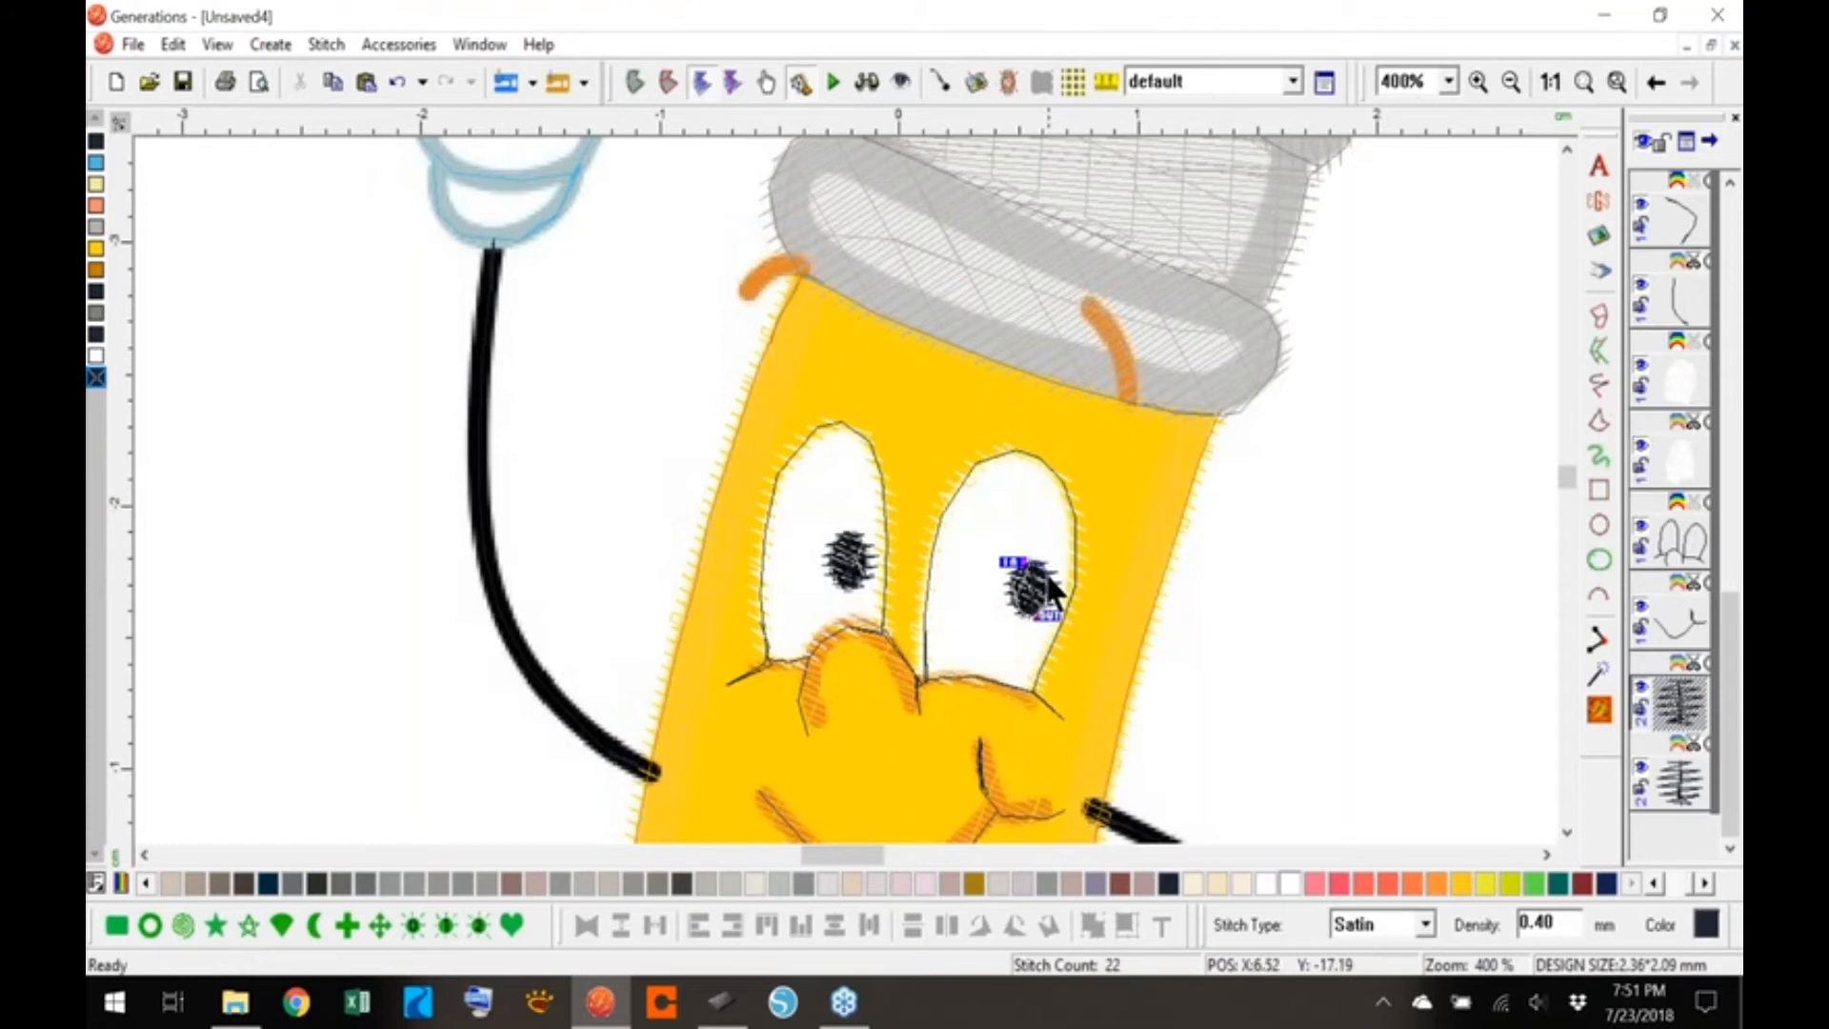
left_click(858, 571, "ctrl")
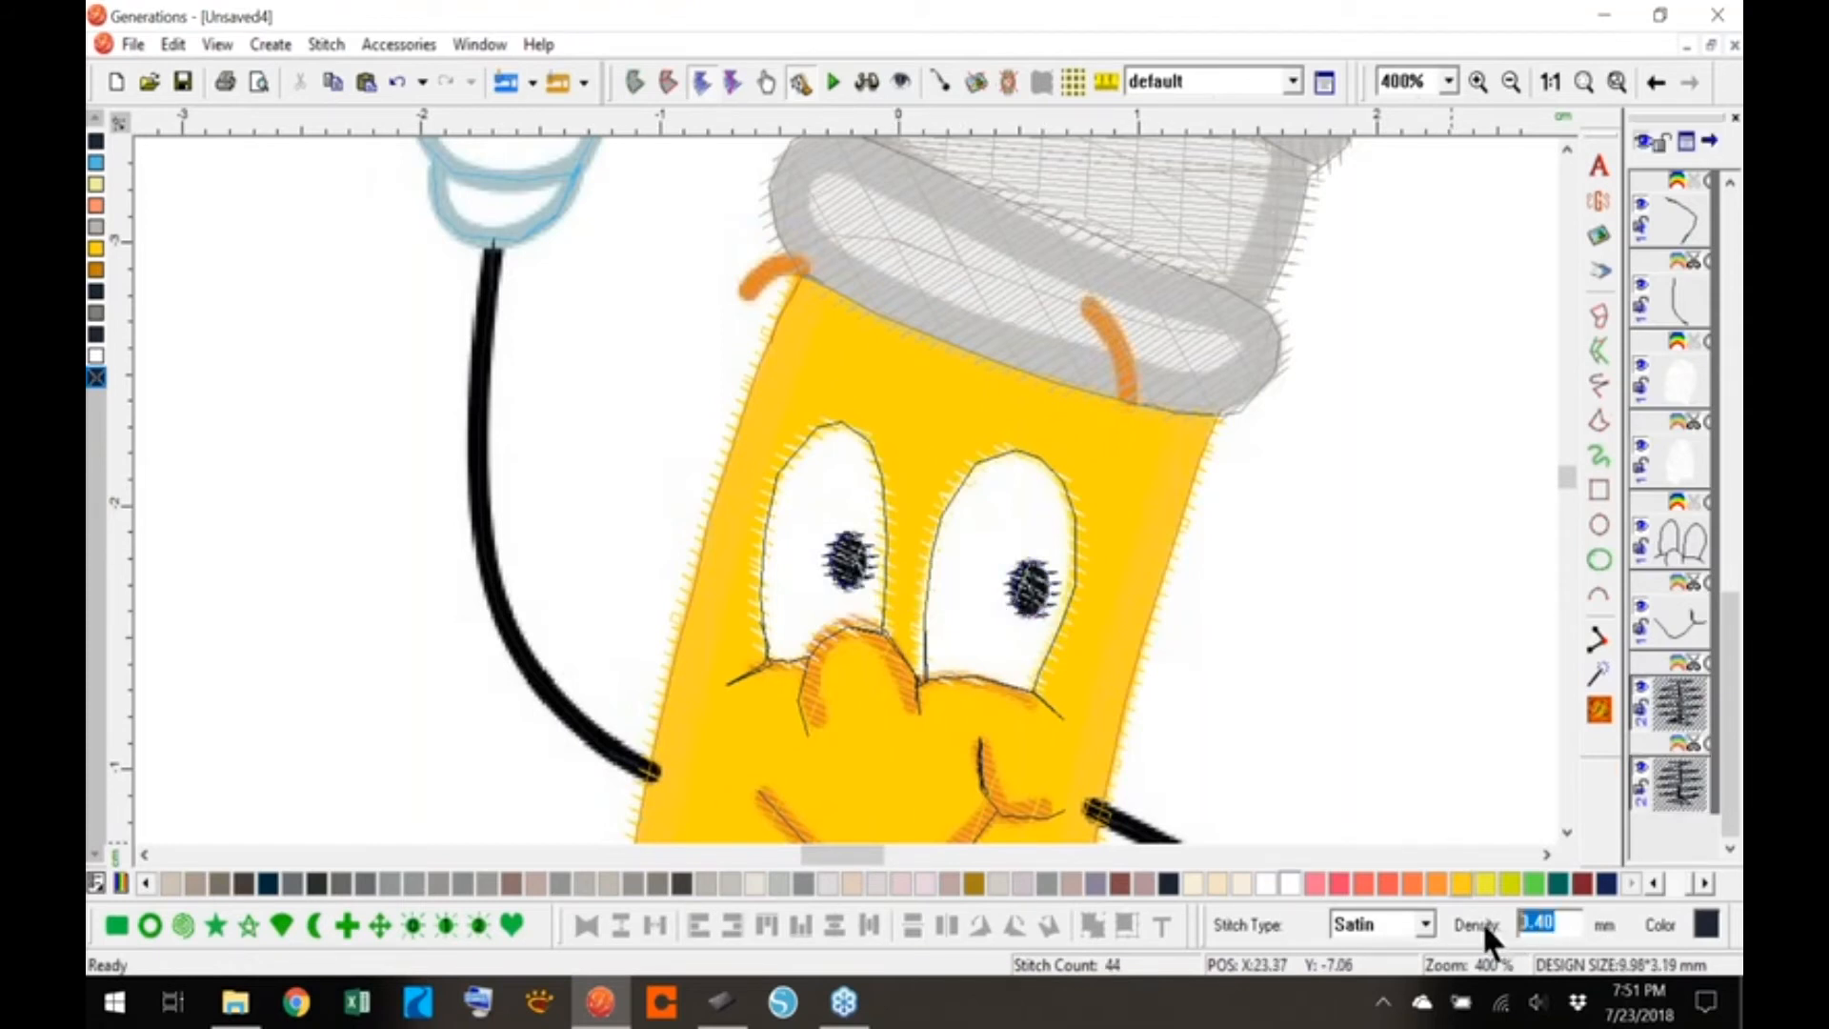
type(".8")
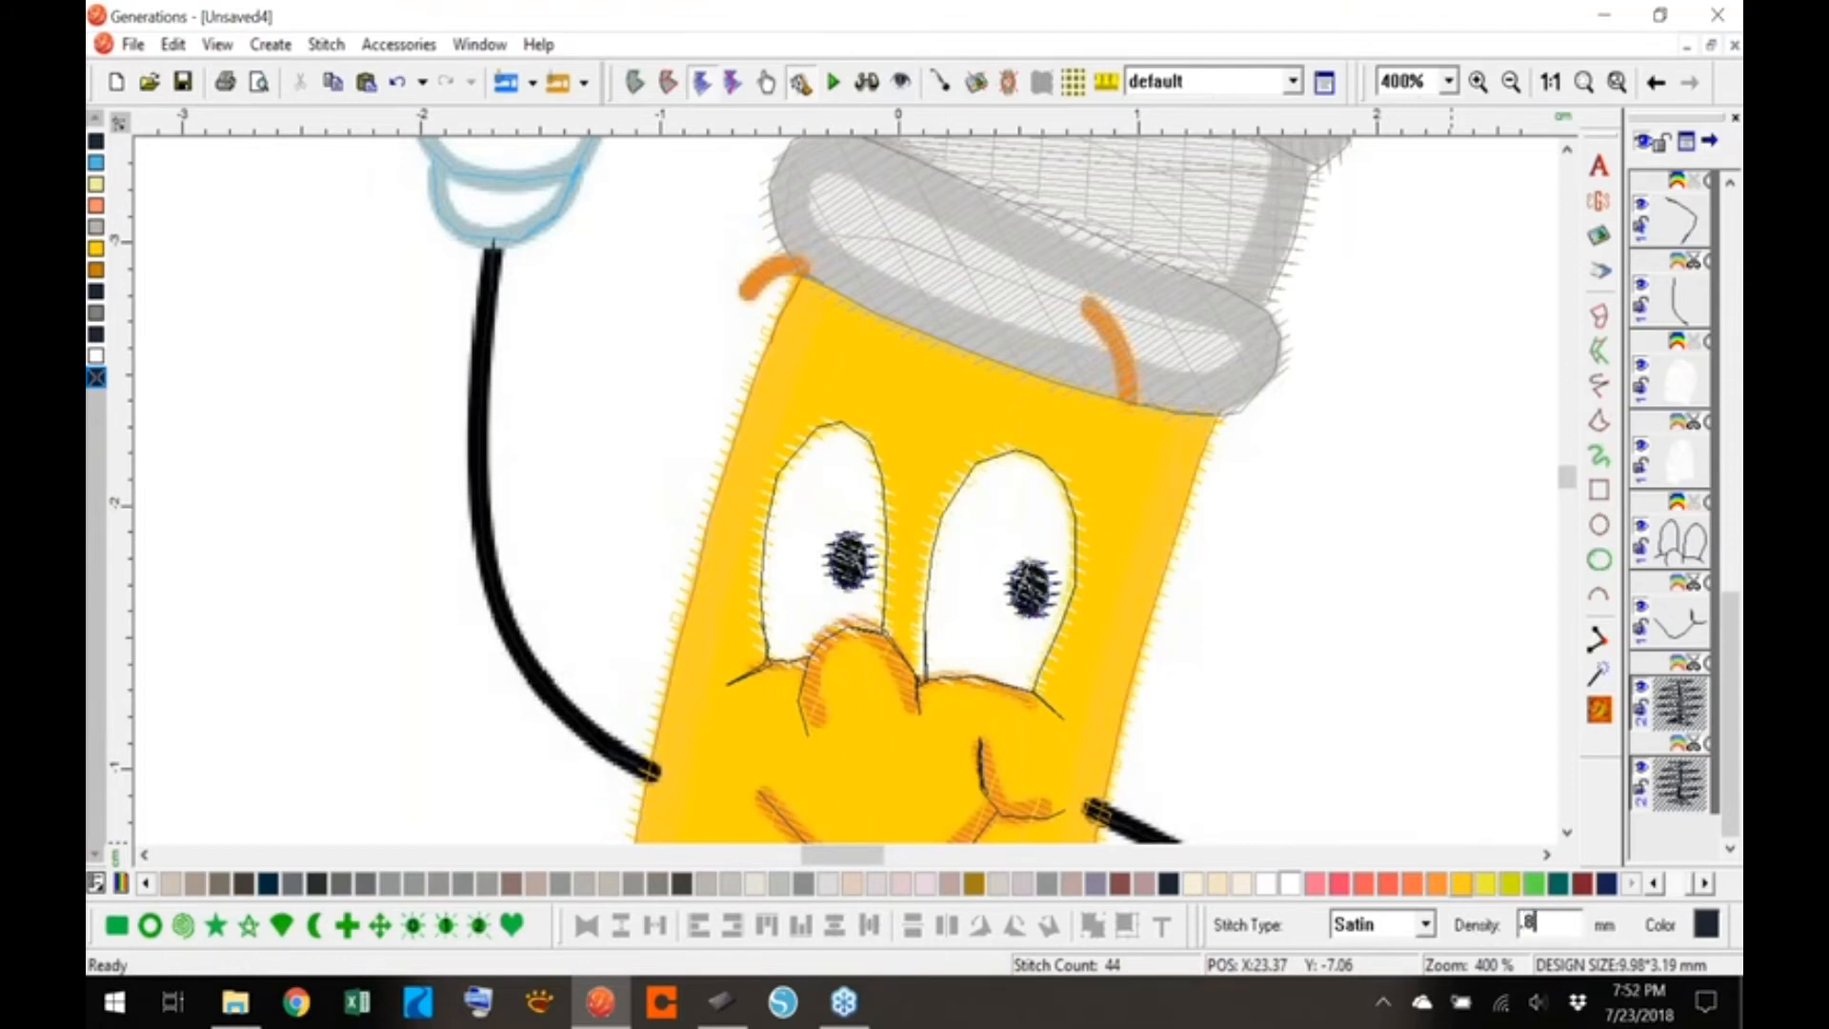
key("Return")
left_click(1062, 554)
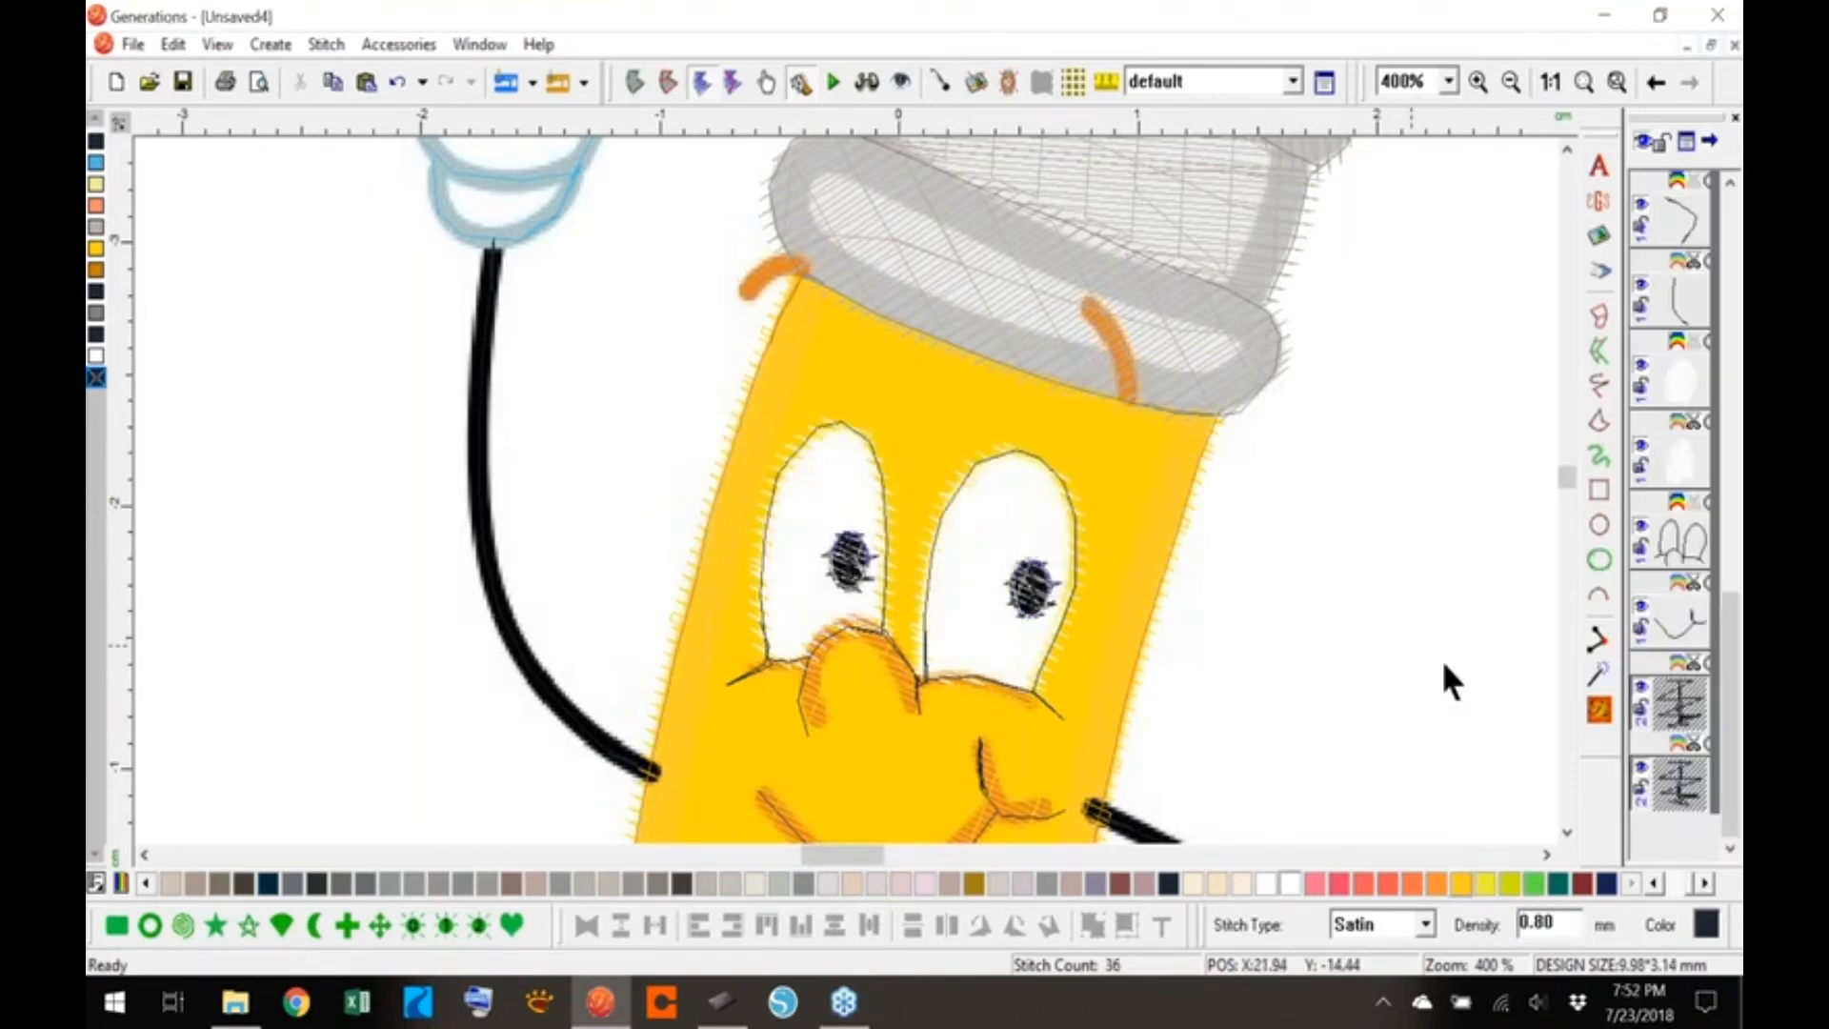
left_click(1599, 709)
- Enable underlay in the stitch properties of both pupils, and show the face in 3D
left_click(957, 623)
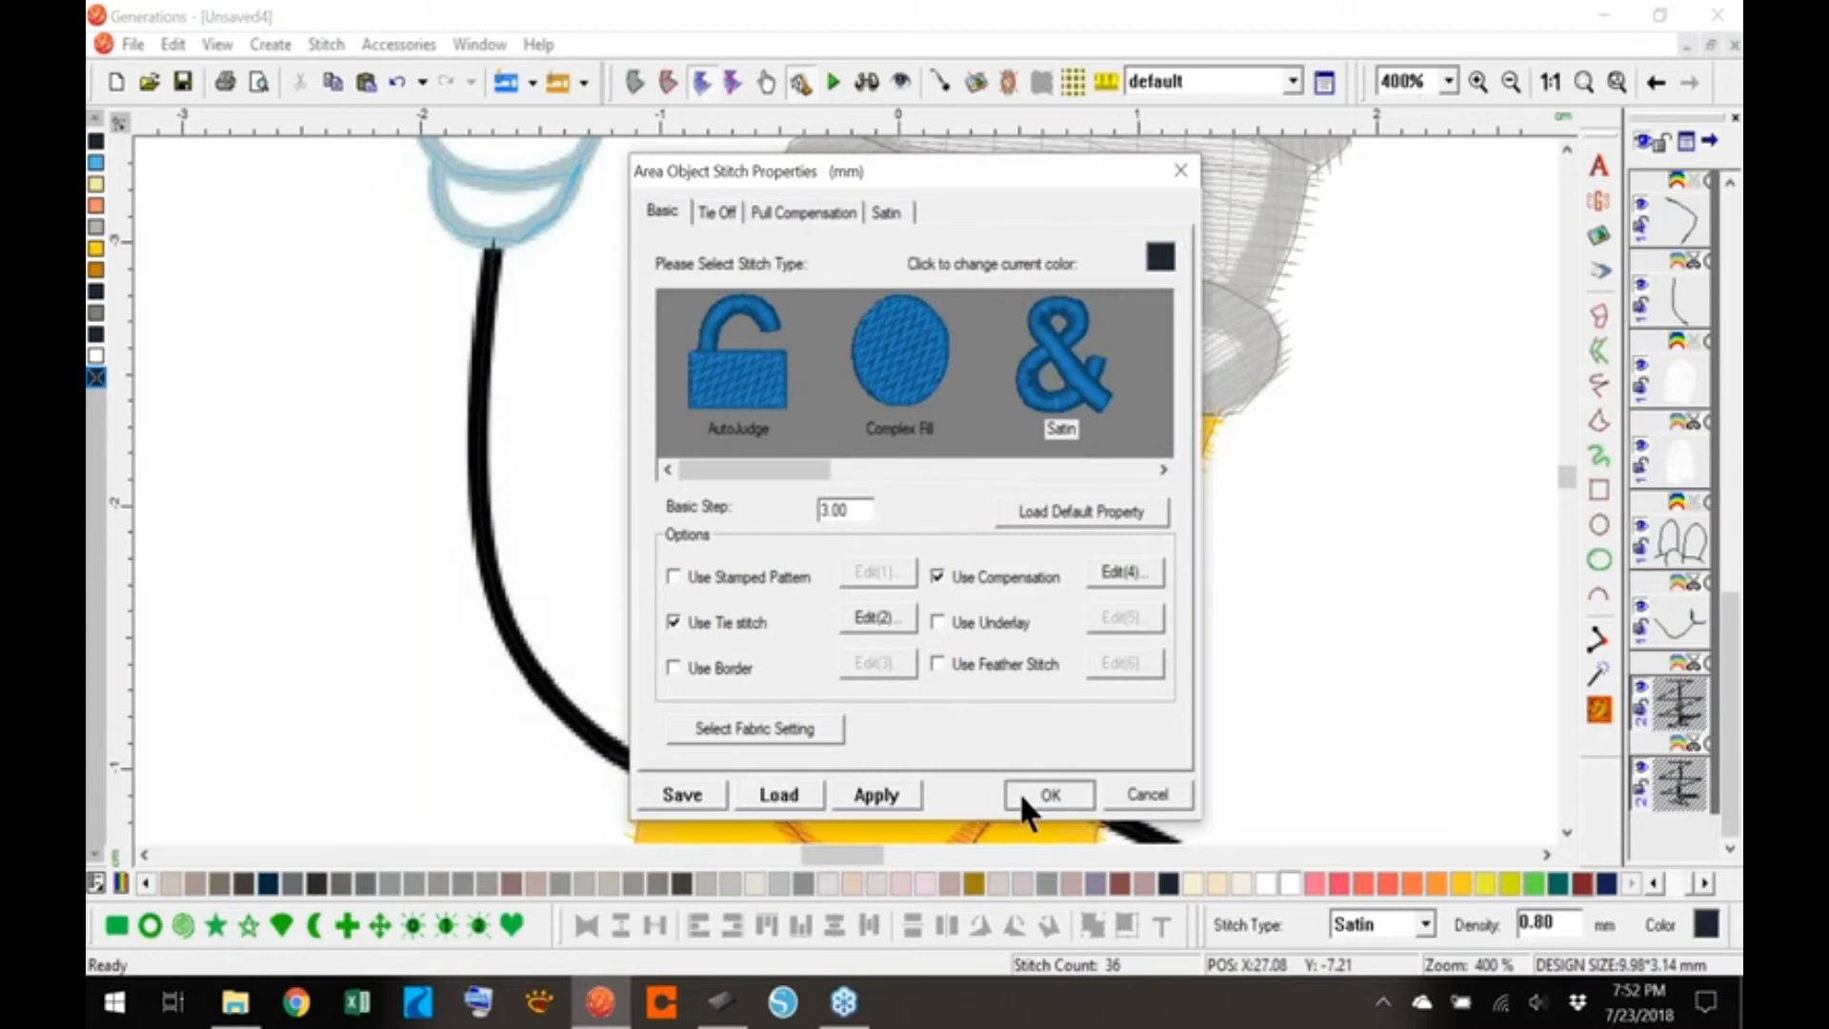
left_click(1010, 624)
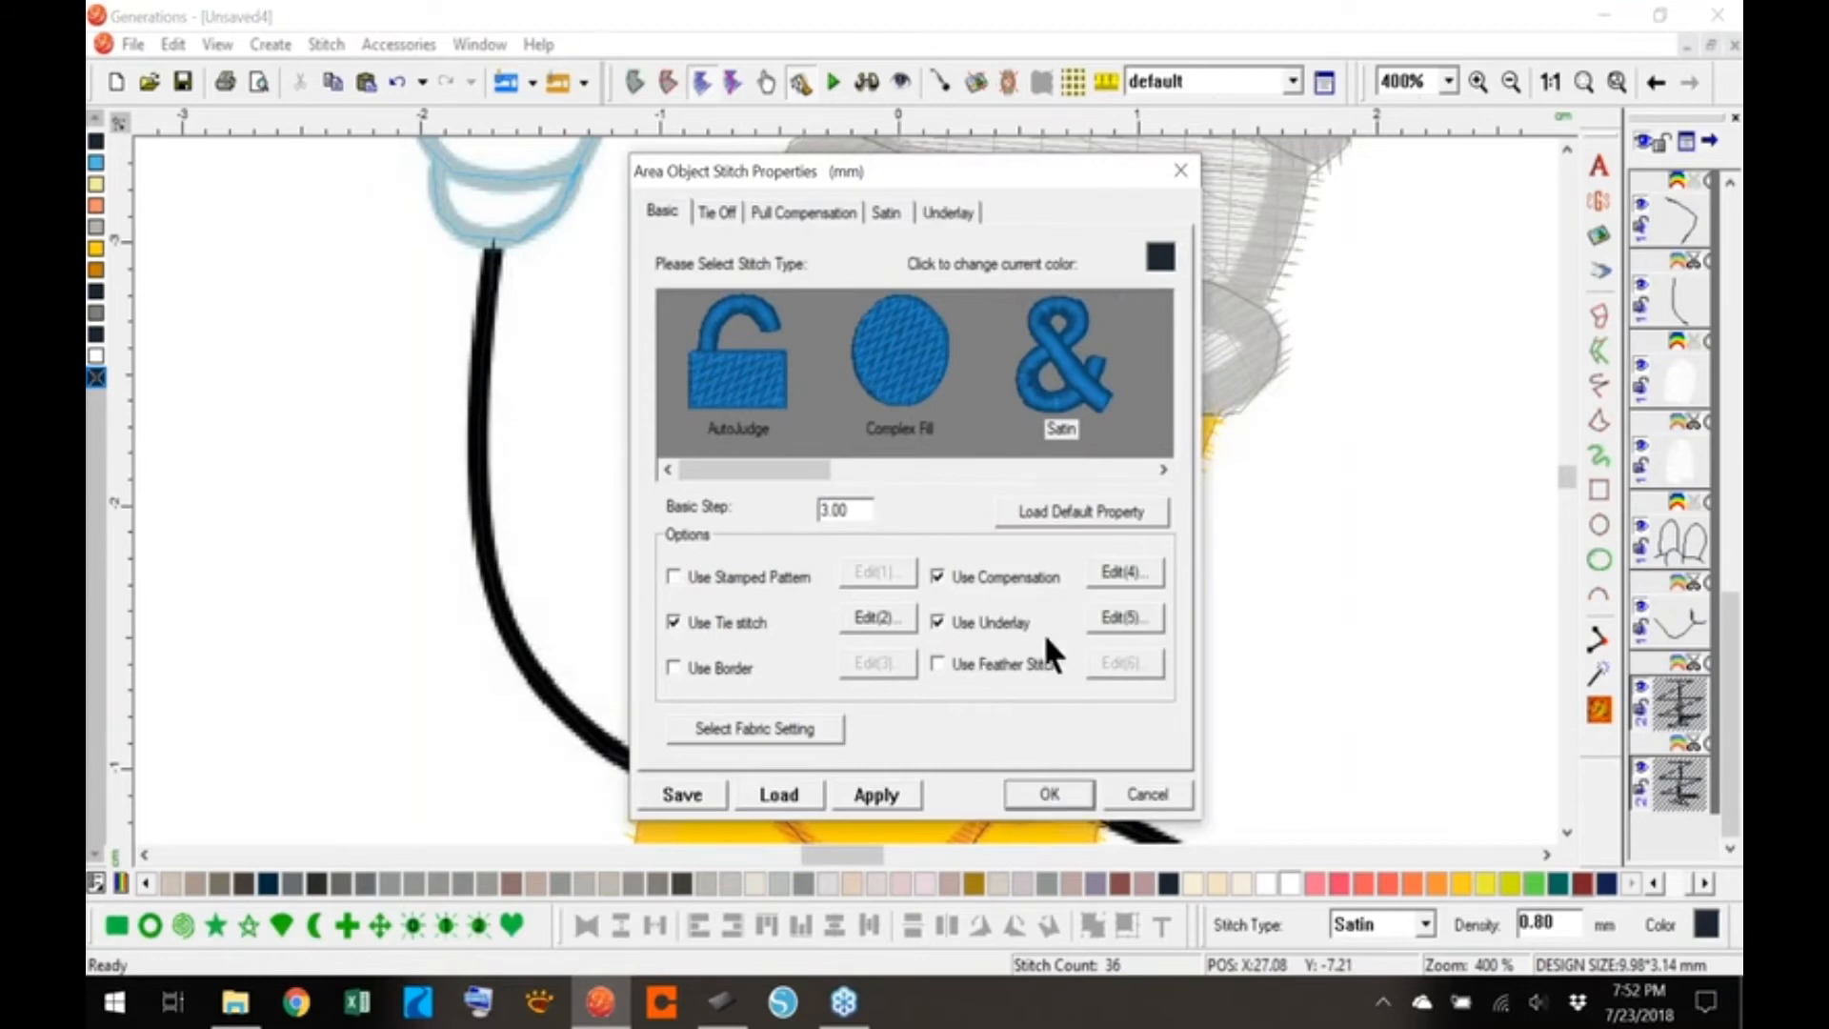
left_click(1084, 790)
left_click(863, 82)
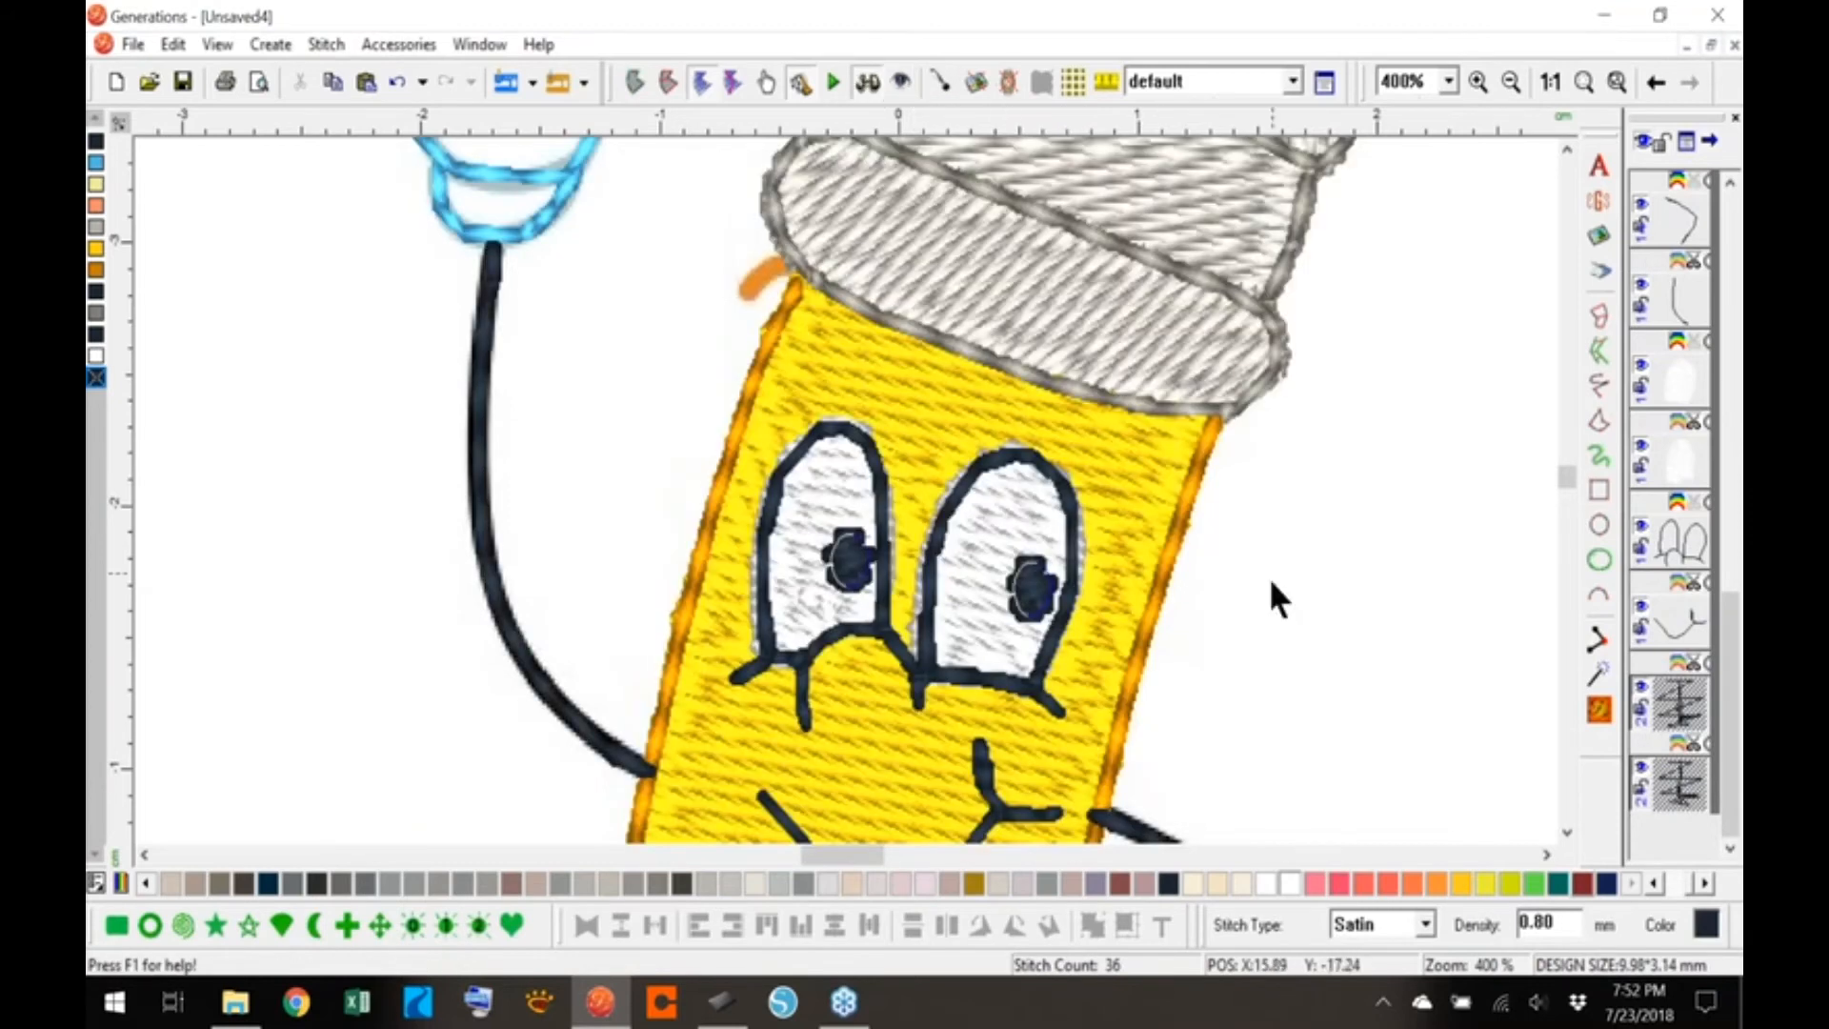
left_click(1275, 582)
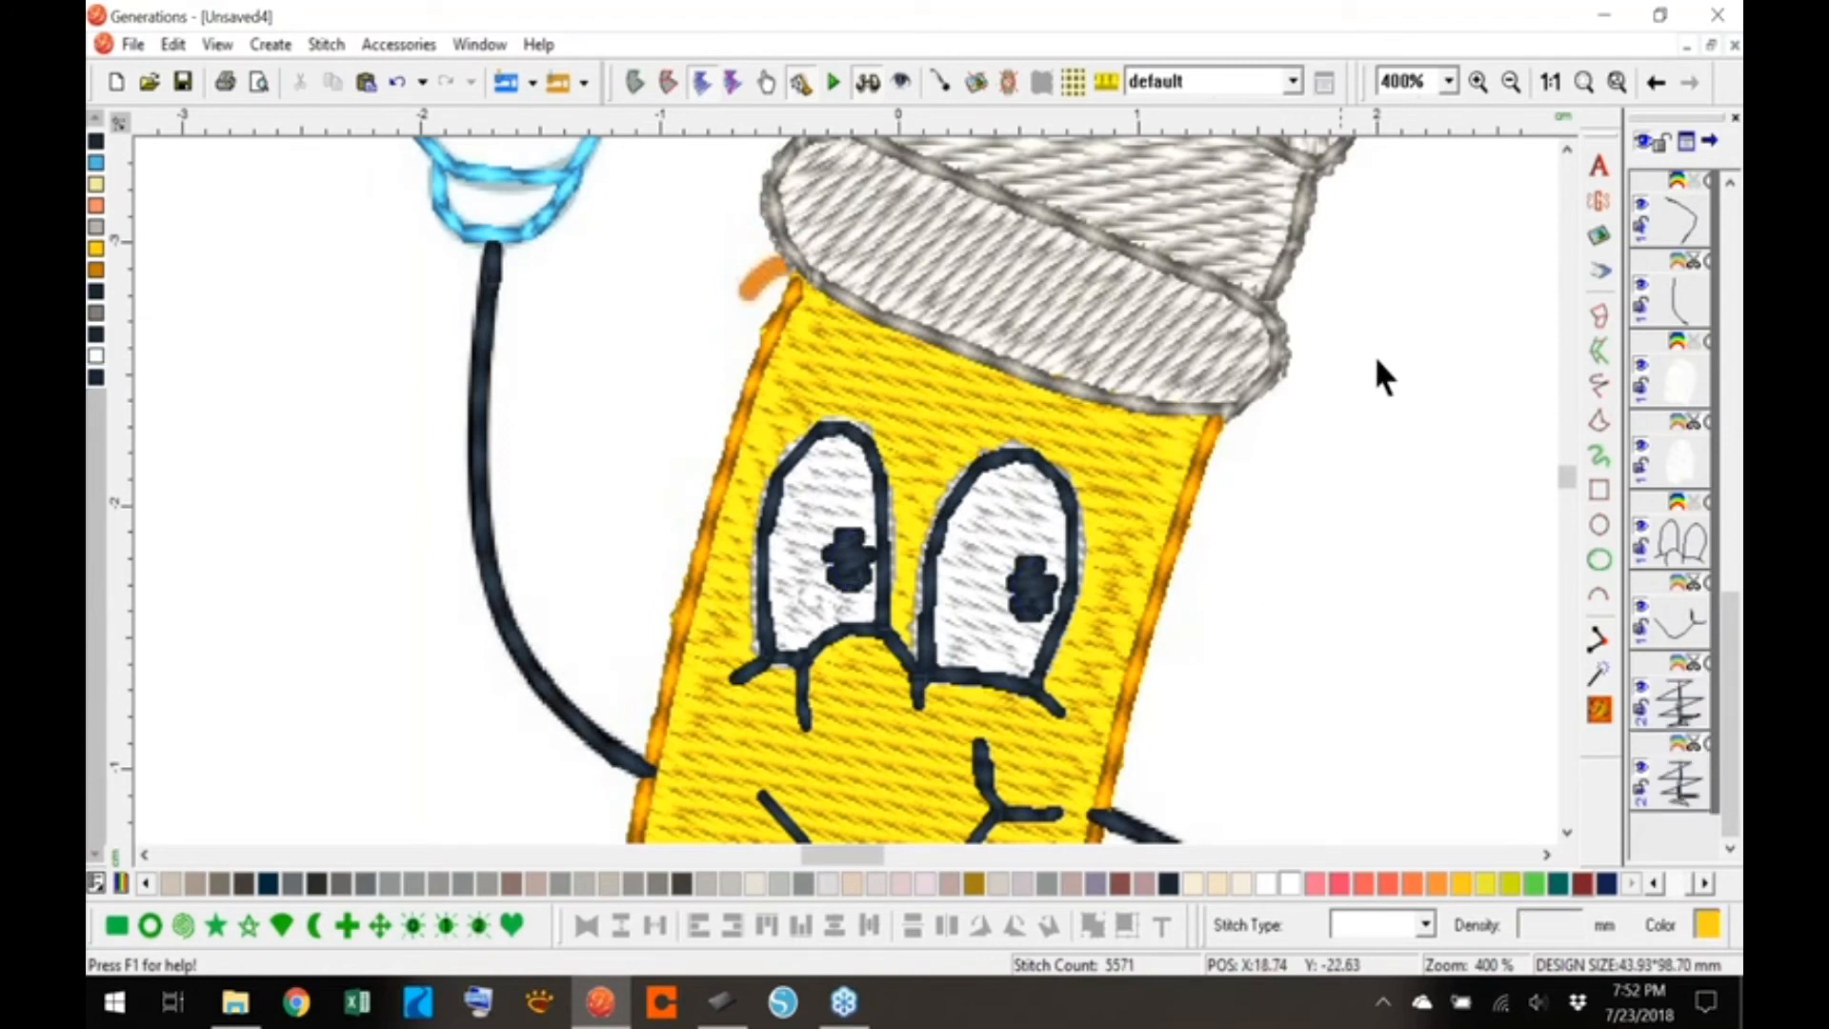
- Trace the two eyebrow marks along the eraser band's lower edge as freehand Triple Run lines, about 16.6 by 6.0 mm overall
left_click(1598, 383)
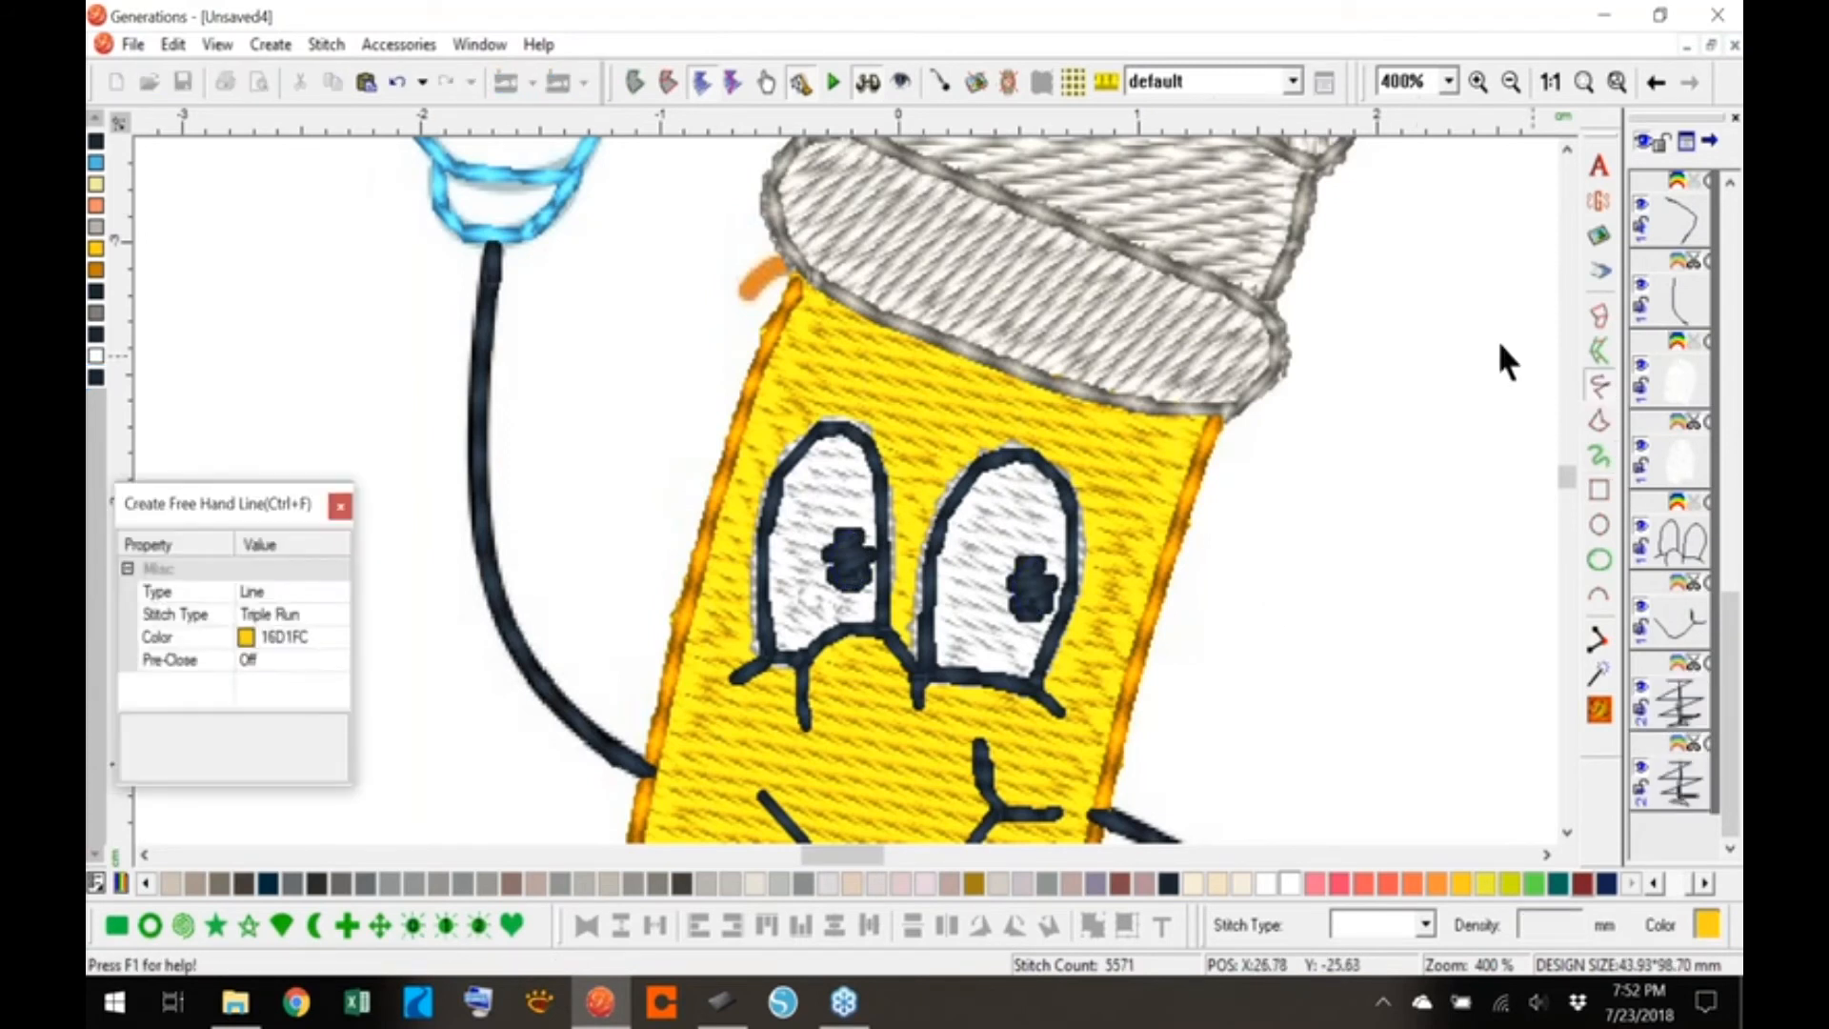
left_click(863, 82)
mouse_move(736, 295)
left_mouse_down()
mouse_move(775, 255)
mouse_move(820, 267)
left_mouse_up()
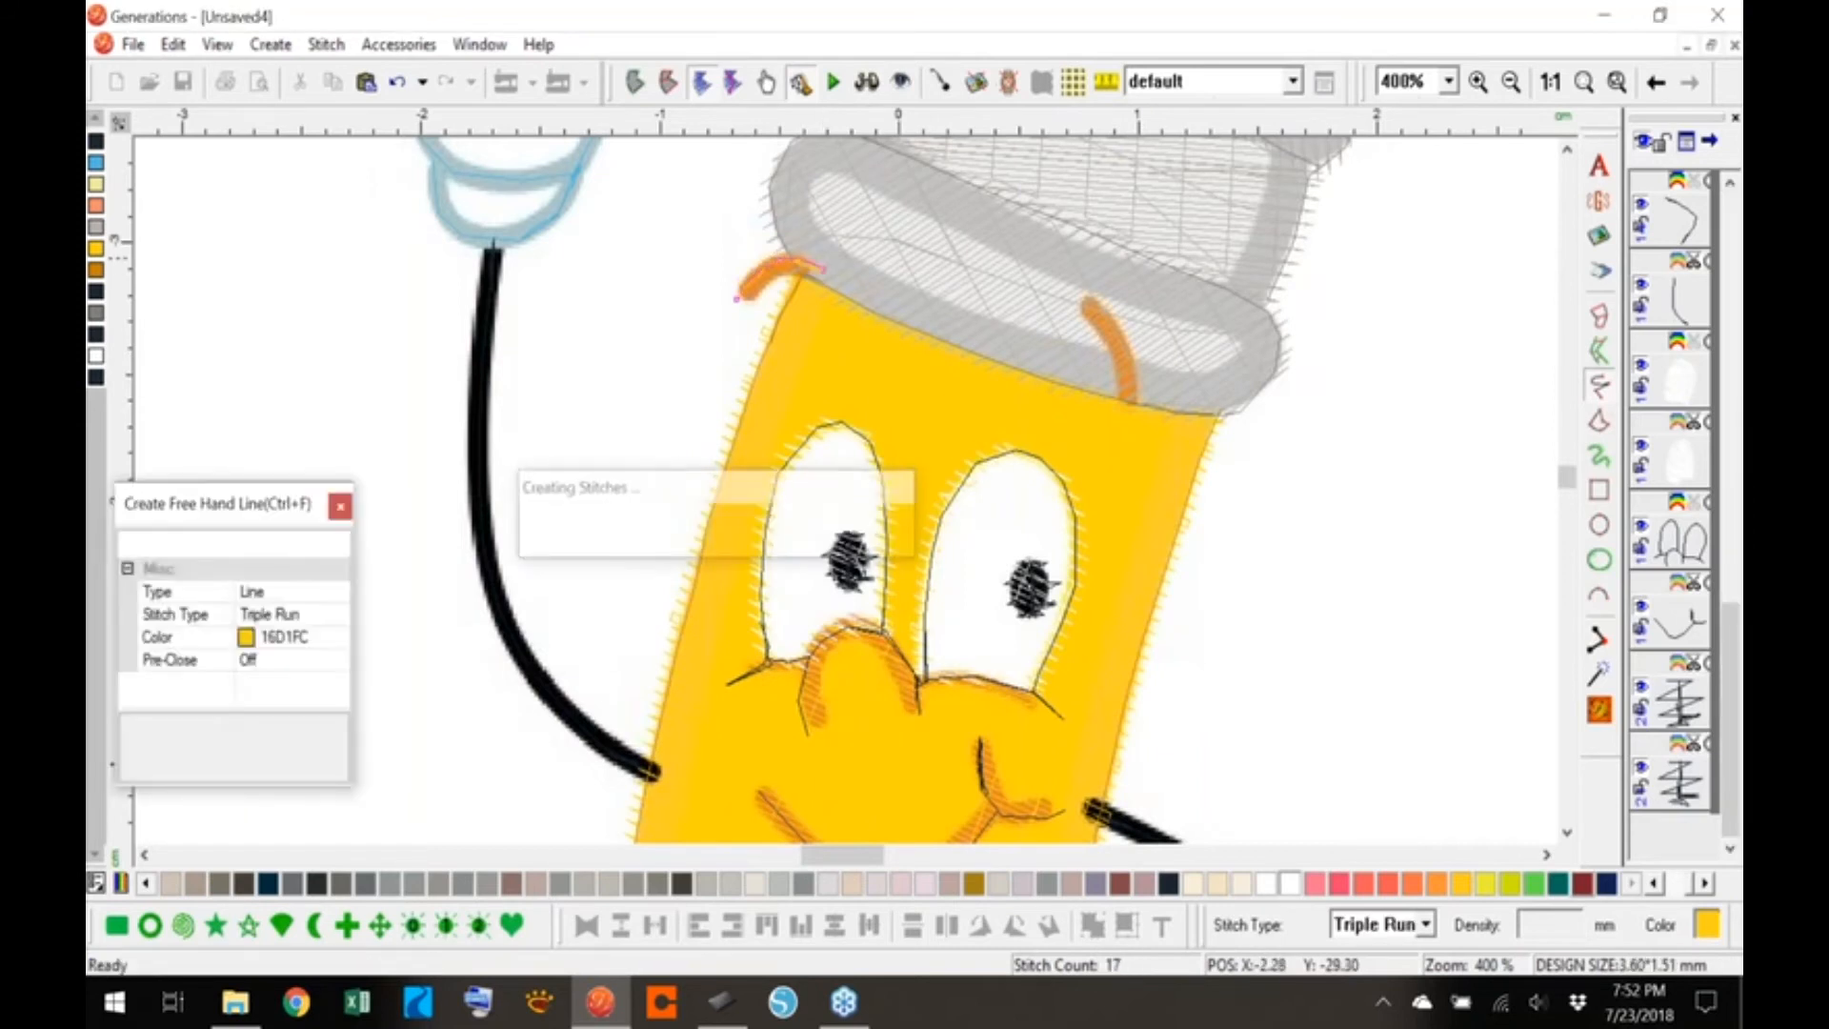
left_click_drag(1129, 335, 1134, 413)
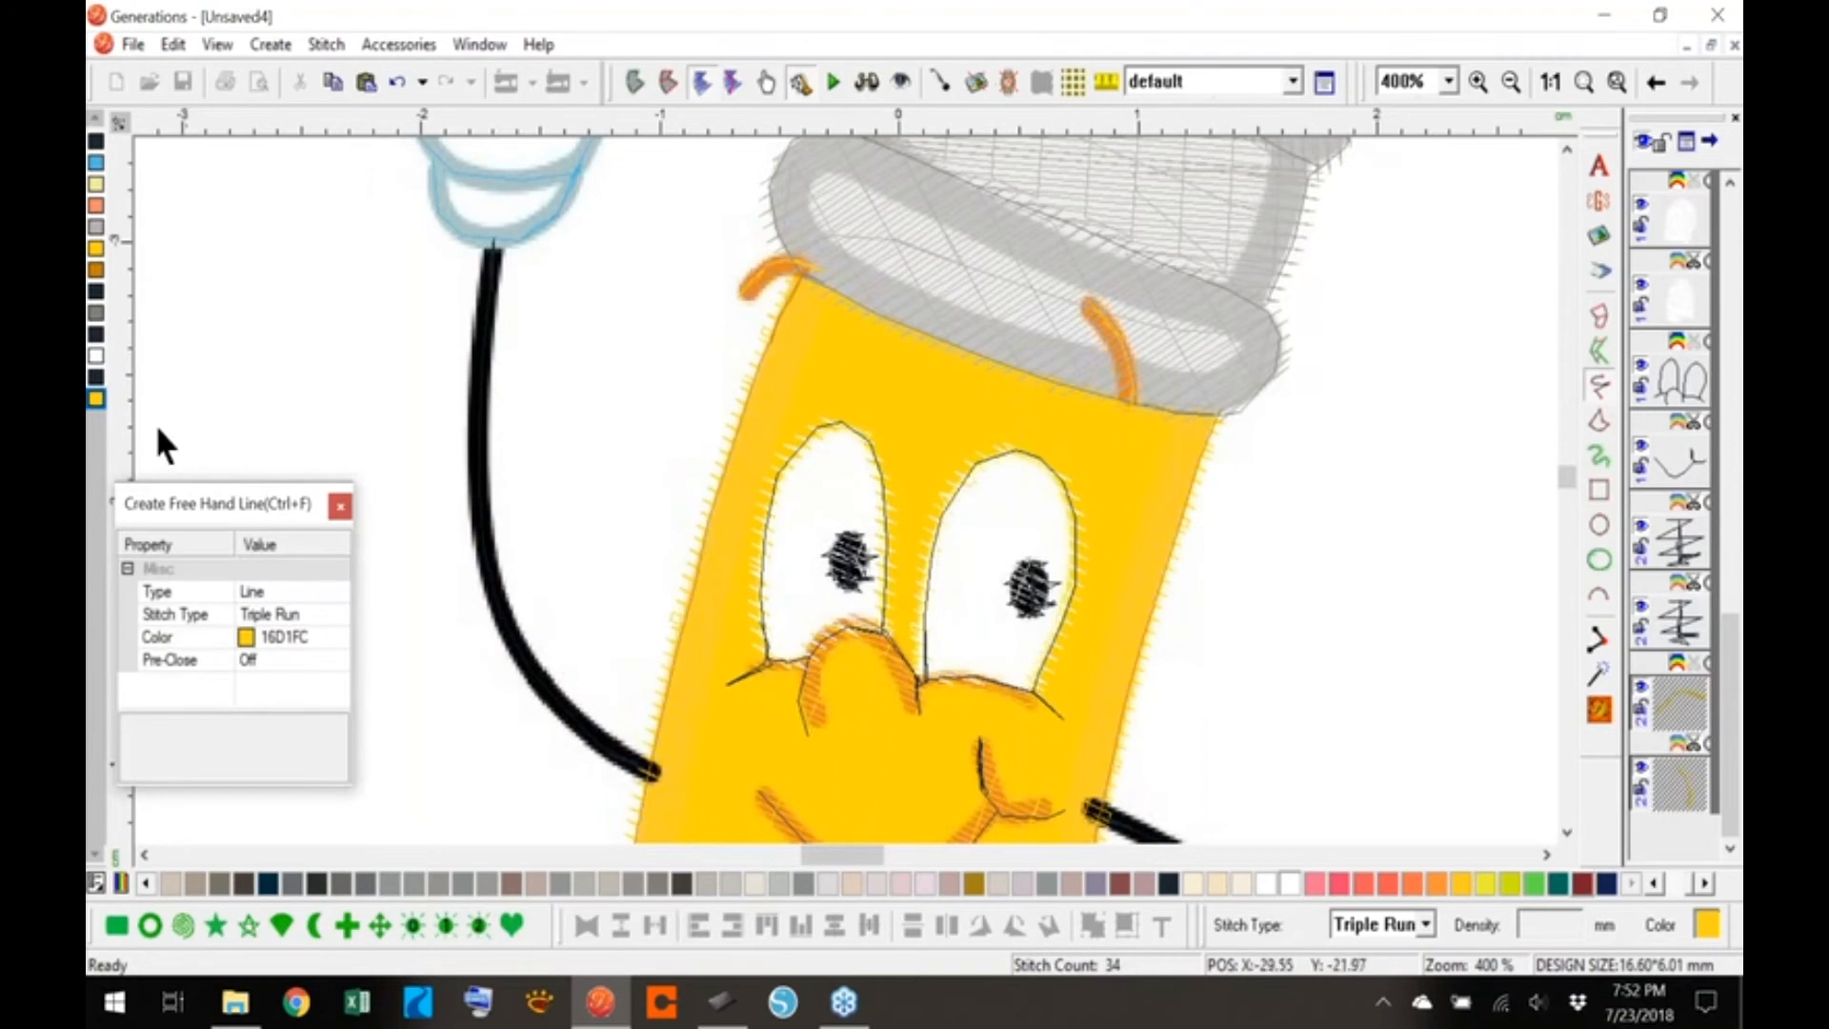
- Recolor both eyebrow lines black, generate their stitches, and show the whole design in 3D
left_click(96, 377)
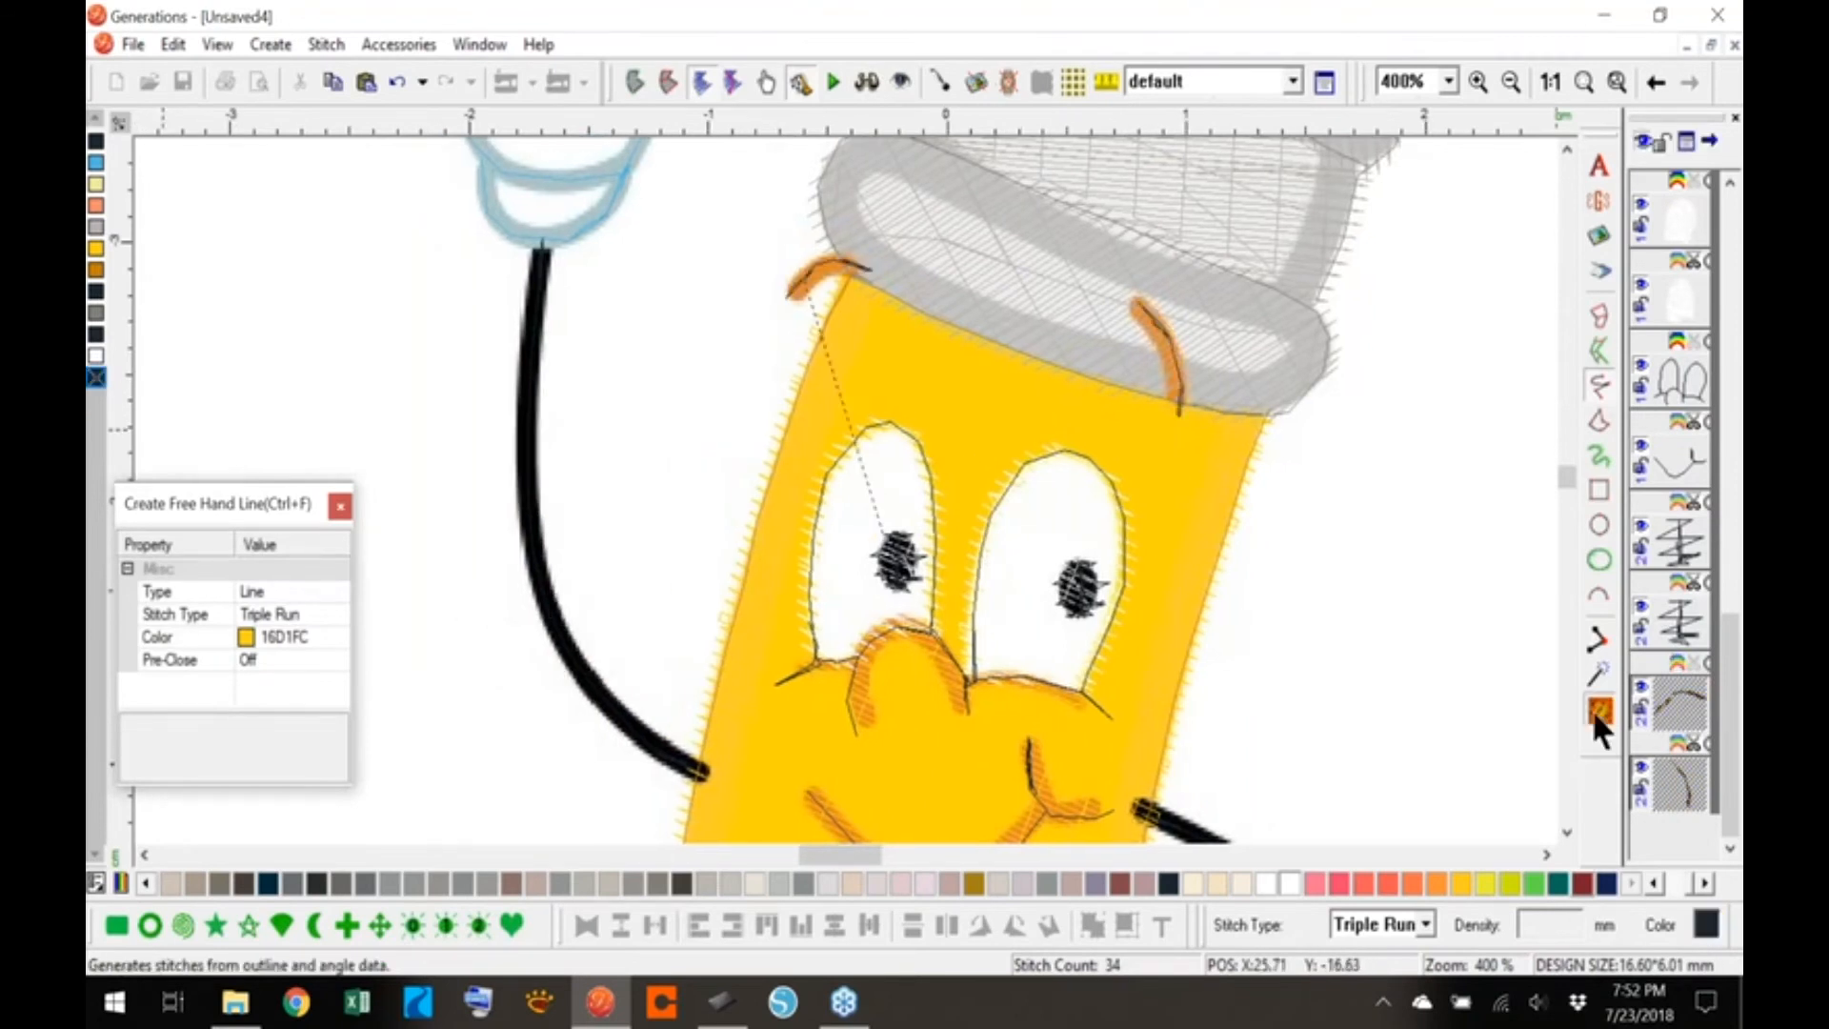
left_click(1593, 709)
left_click(1550, 82)
left_click(1101, 430)
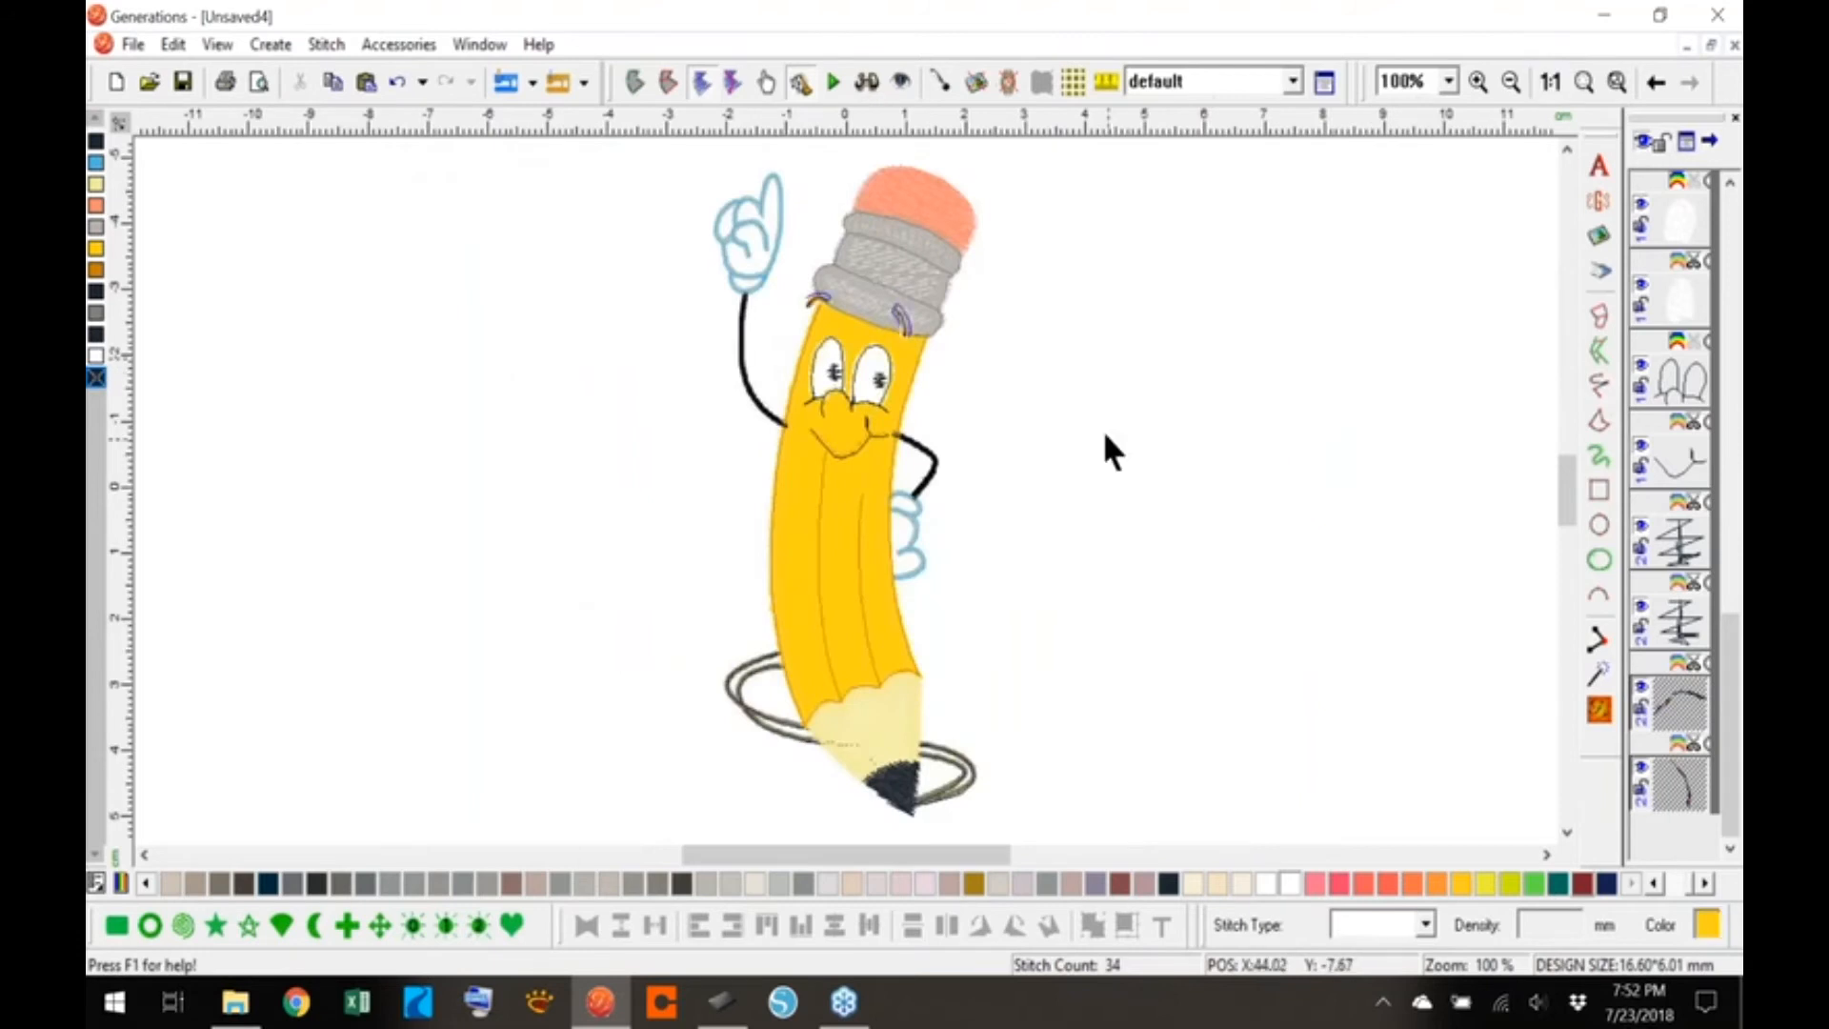
left_click(867, 80)
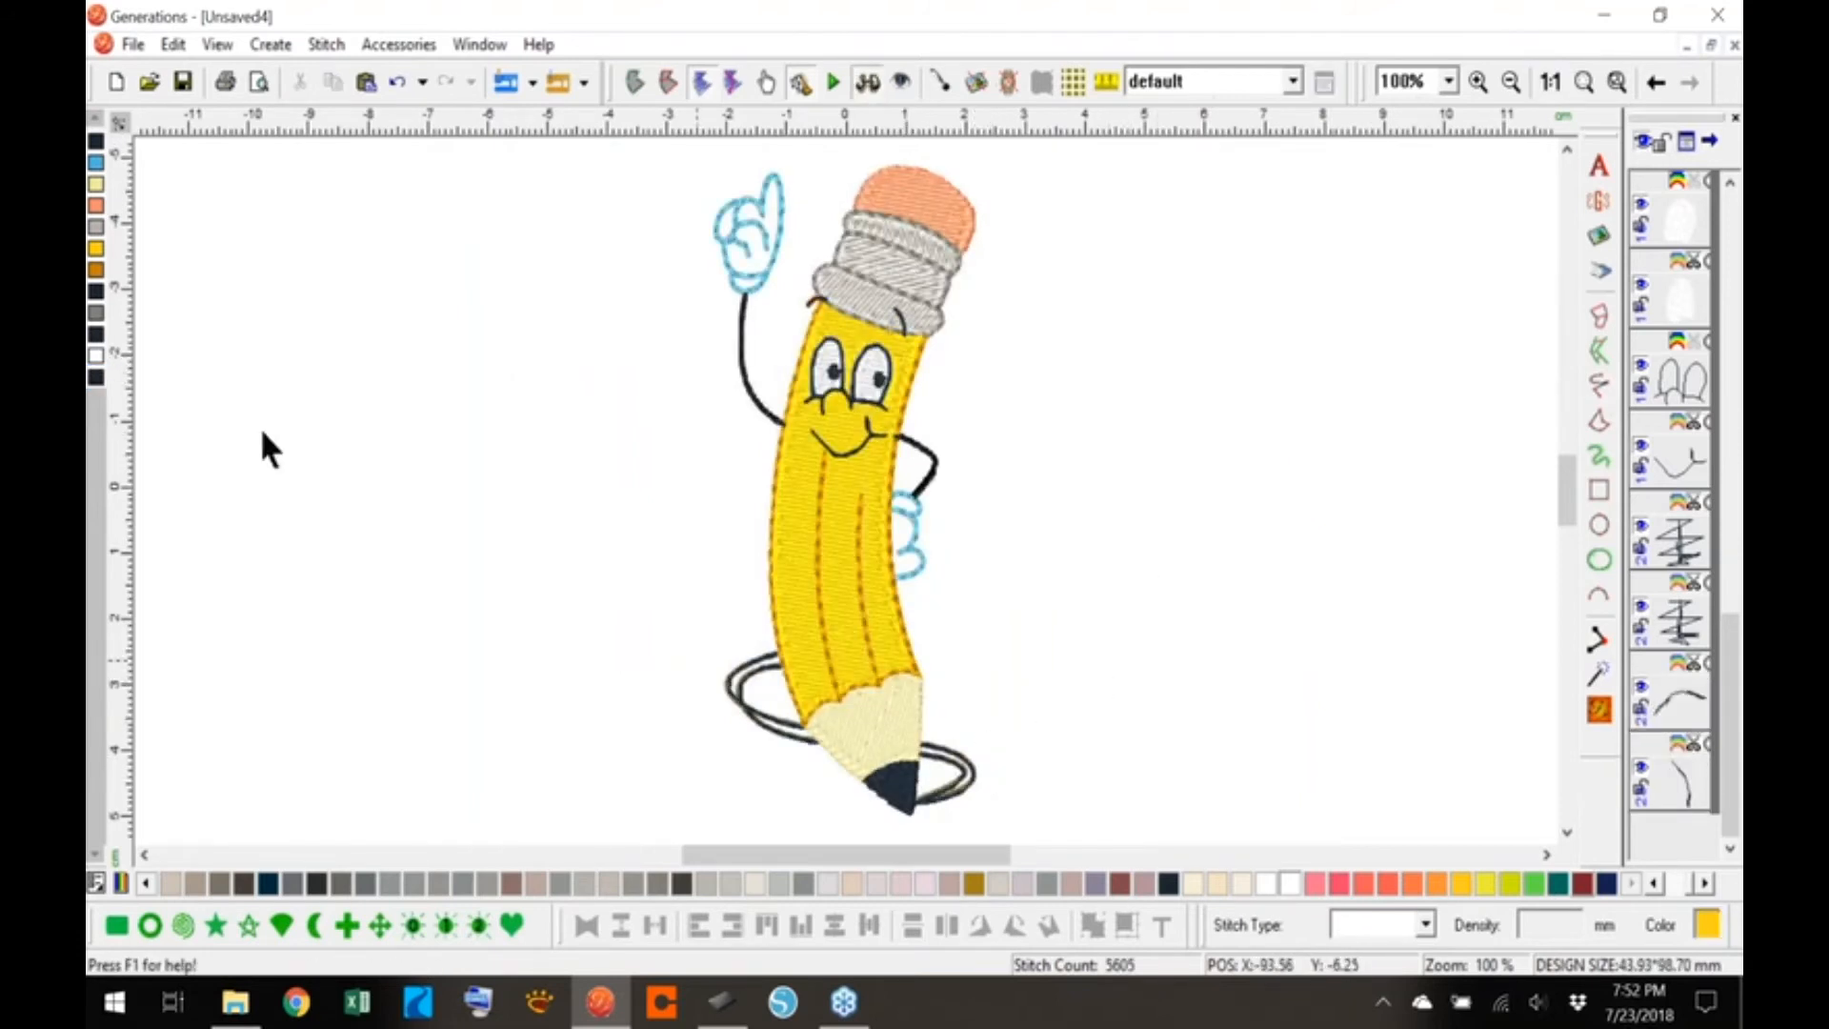
- Move the pencil tip to the start of the sewing order, joining the black color of the rings around it, and regenerate the stitches
left_click(95, 290)
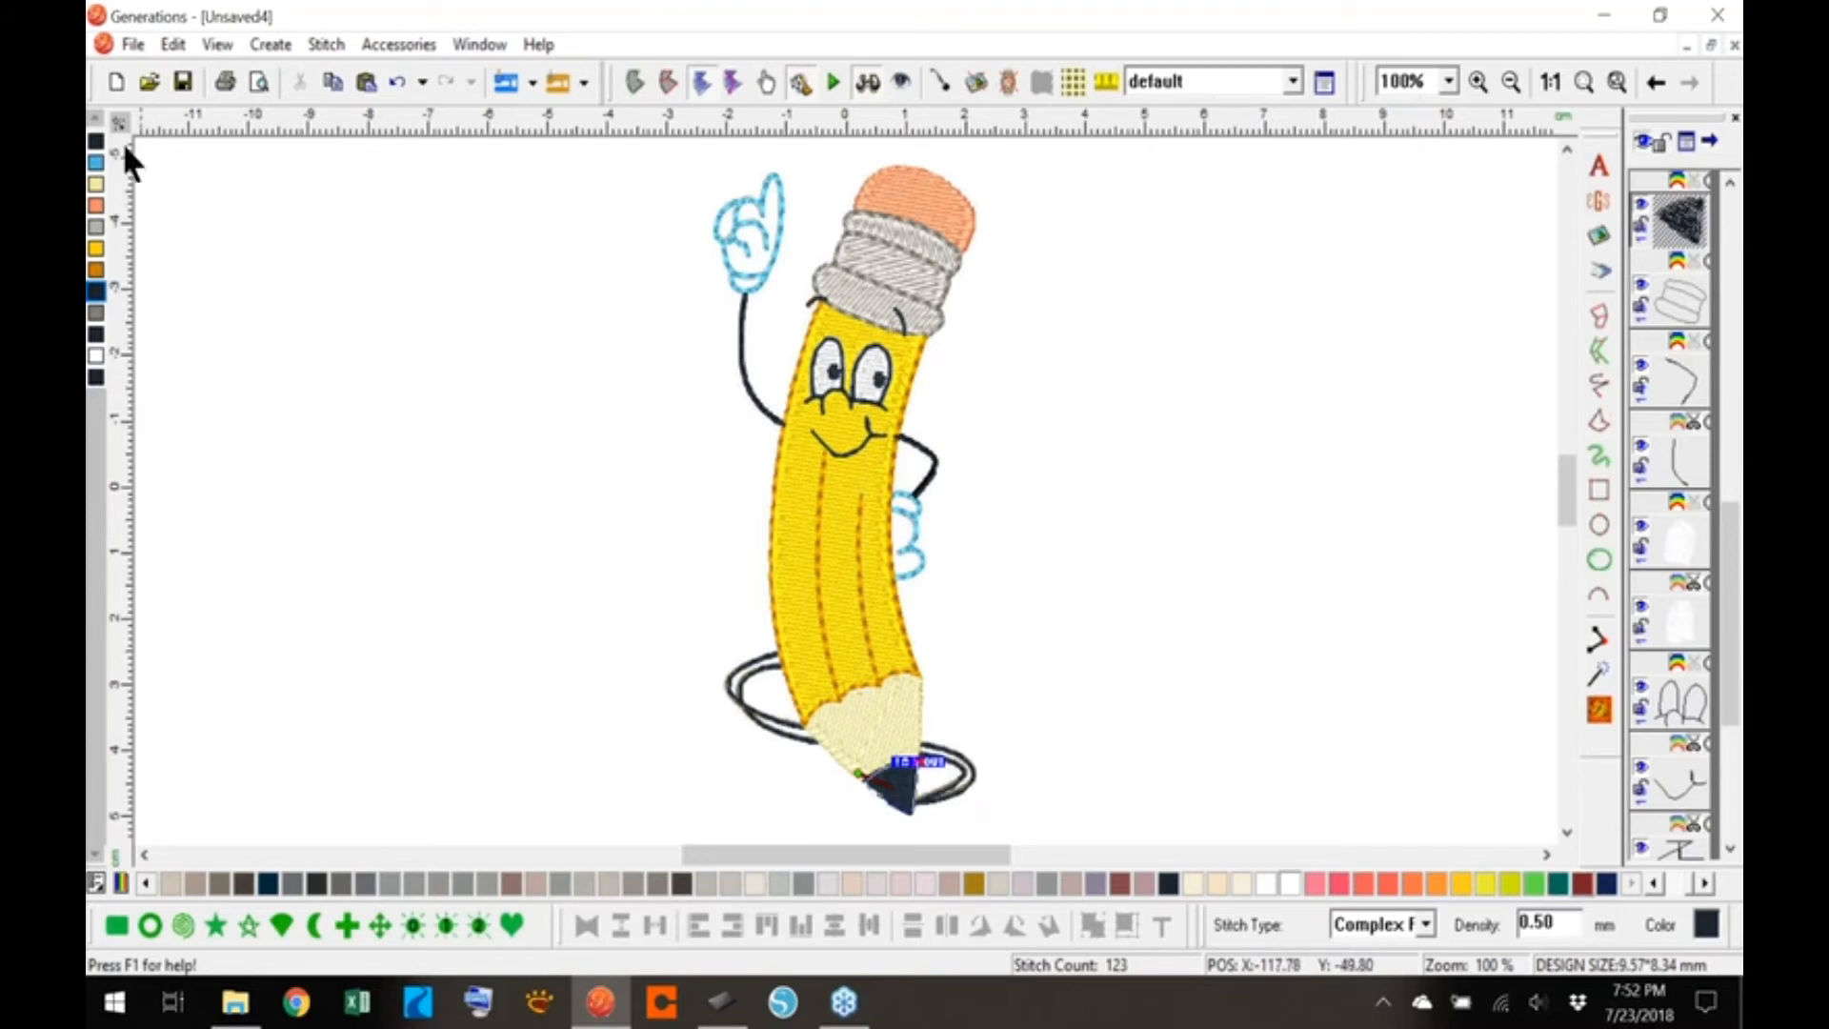
left_click(96, 141)
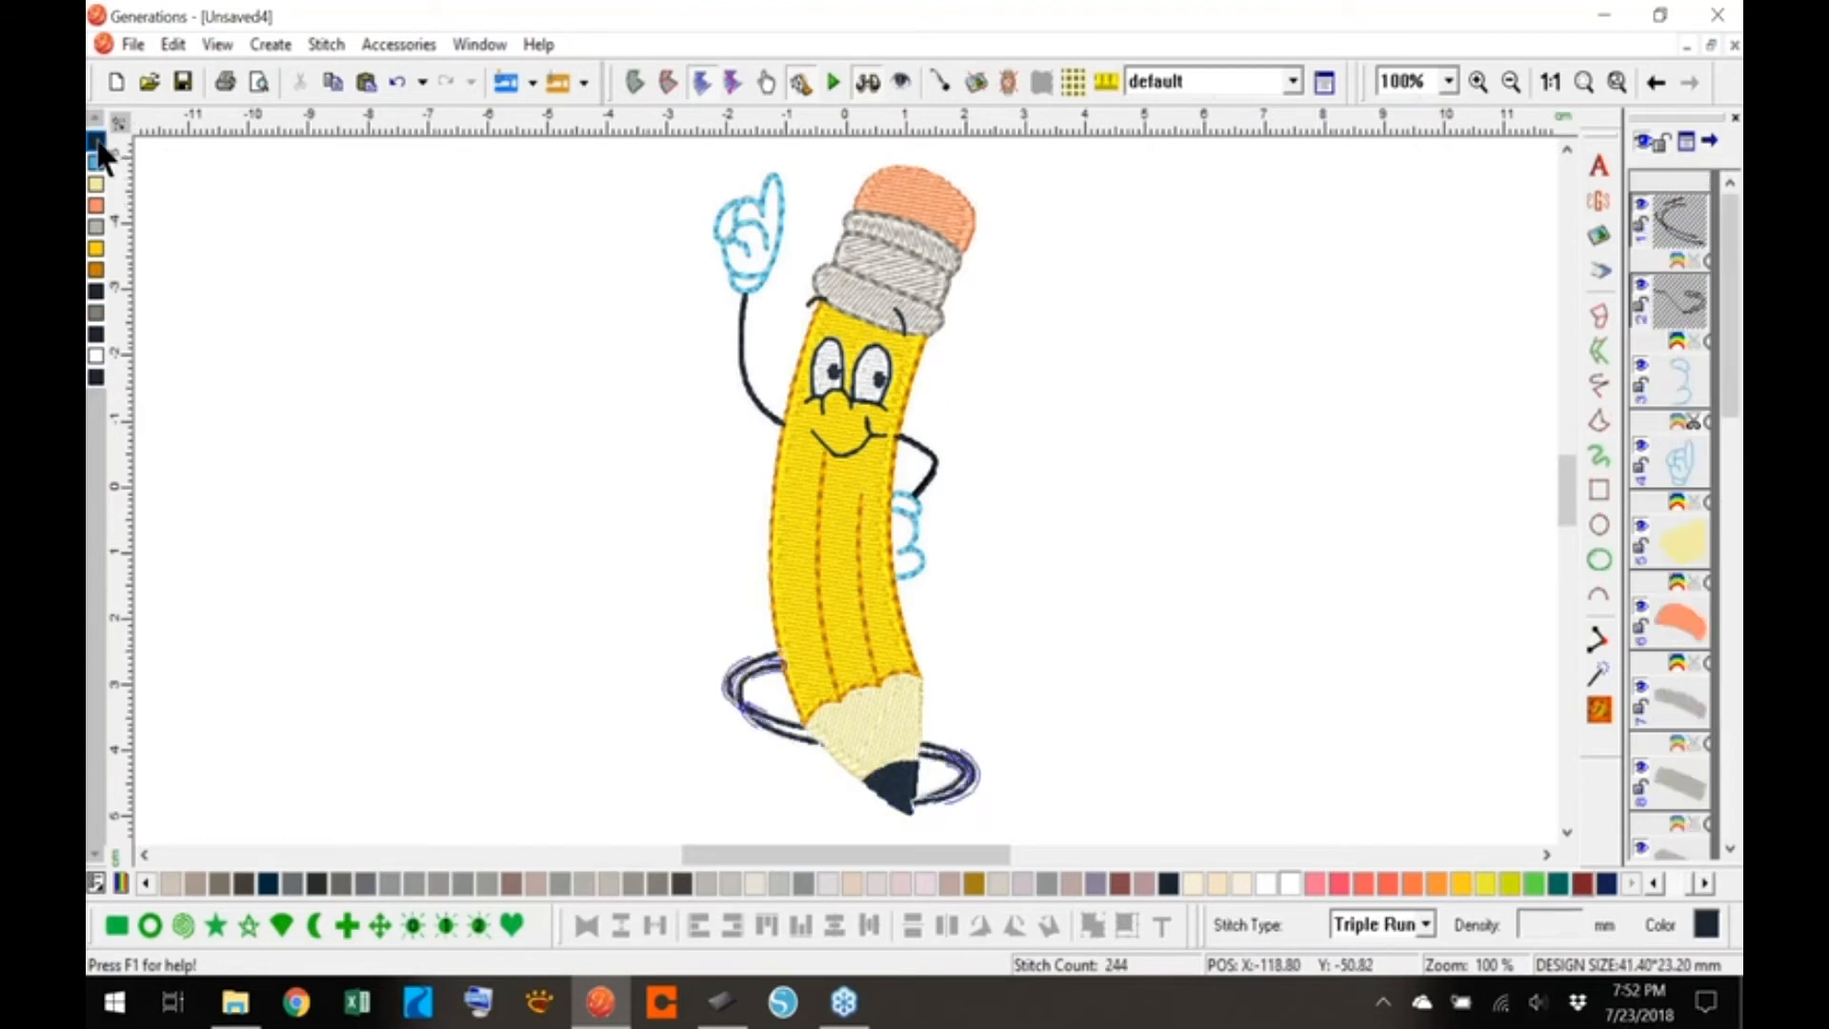
left_click(96, 161)
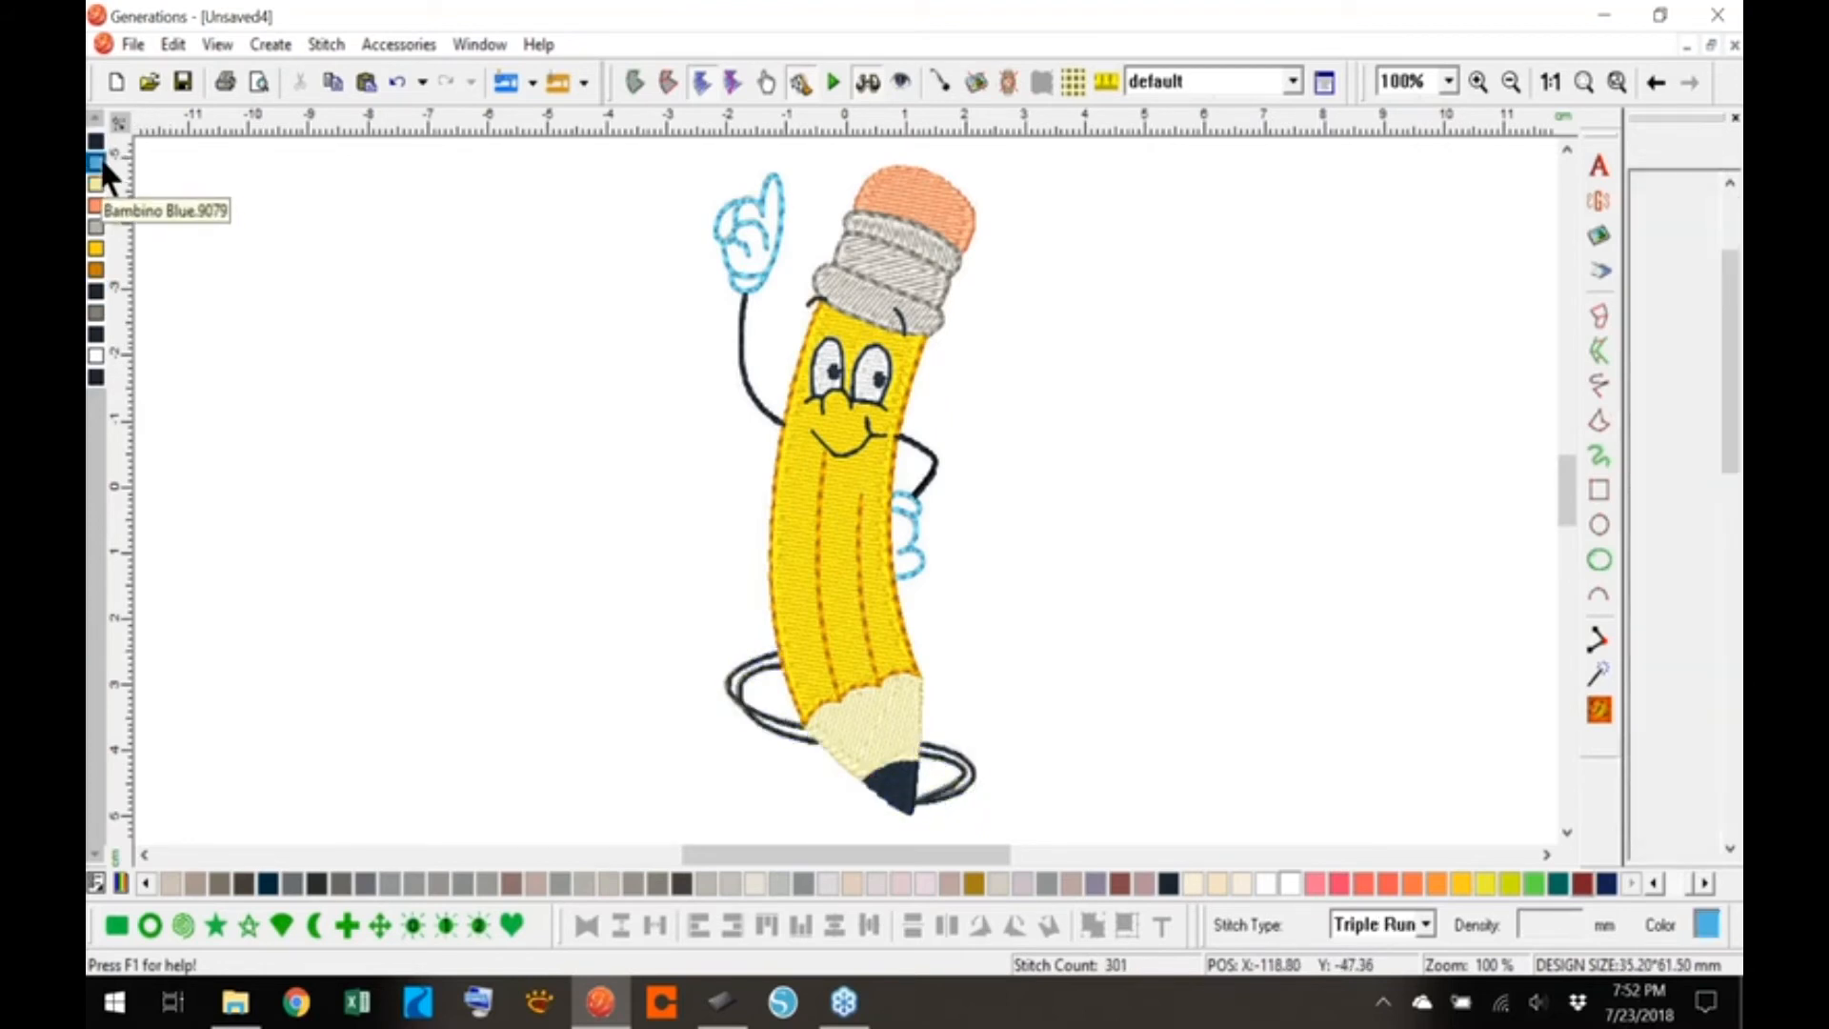
left_click(95, 181)
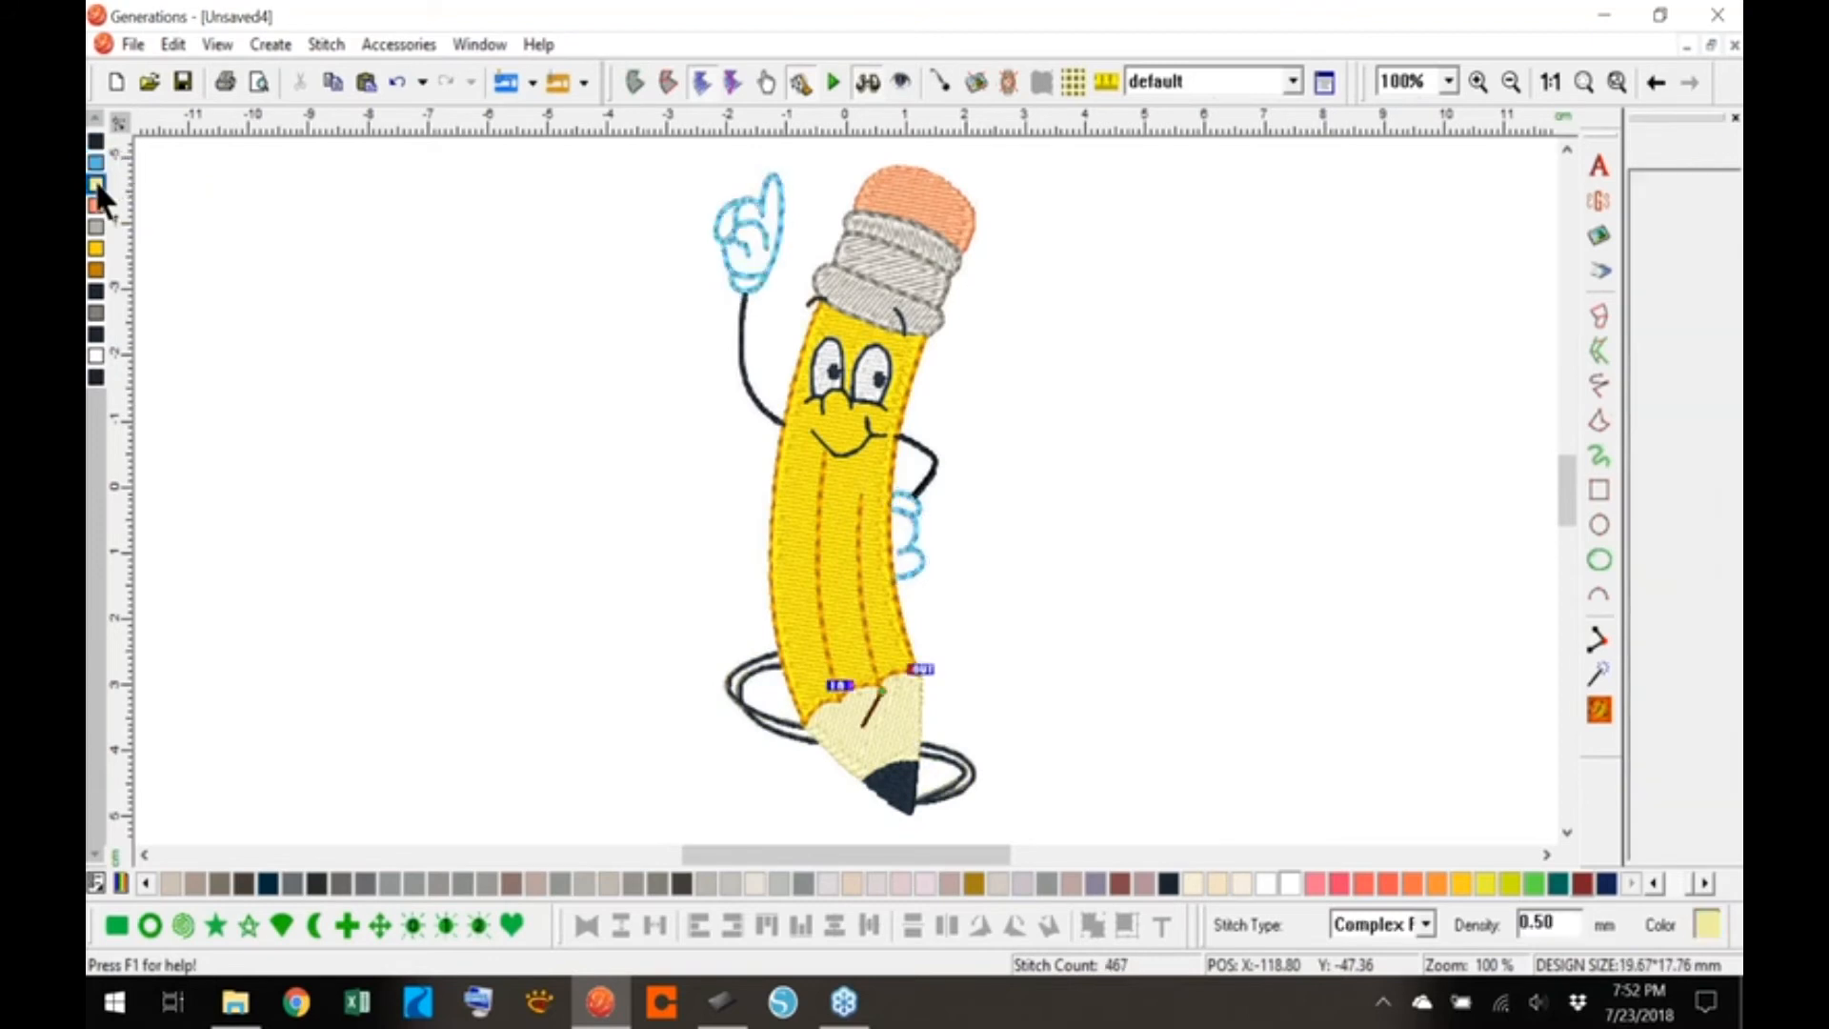
left_click(96, 291)
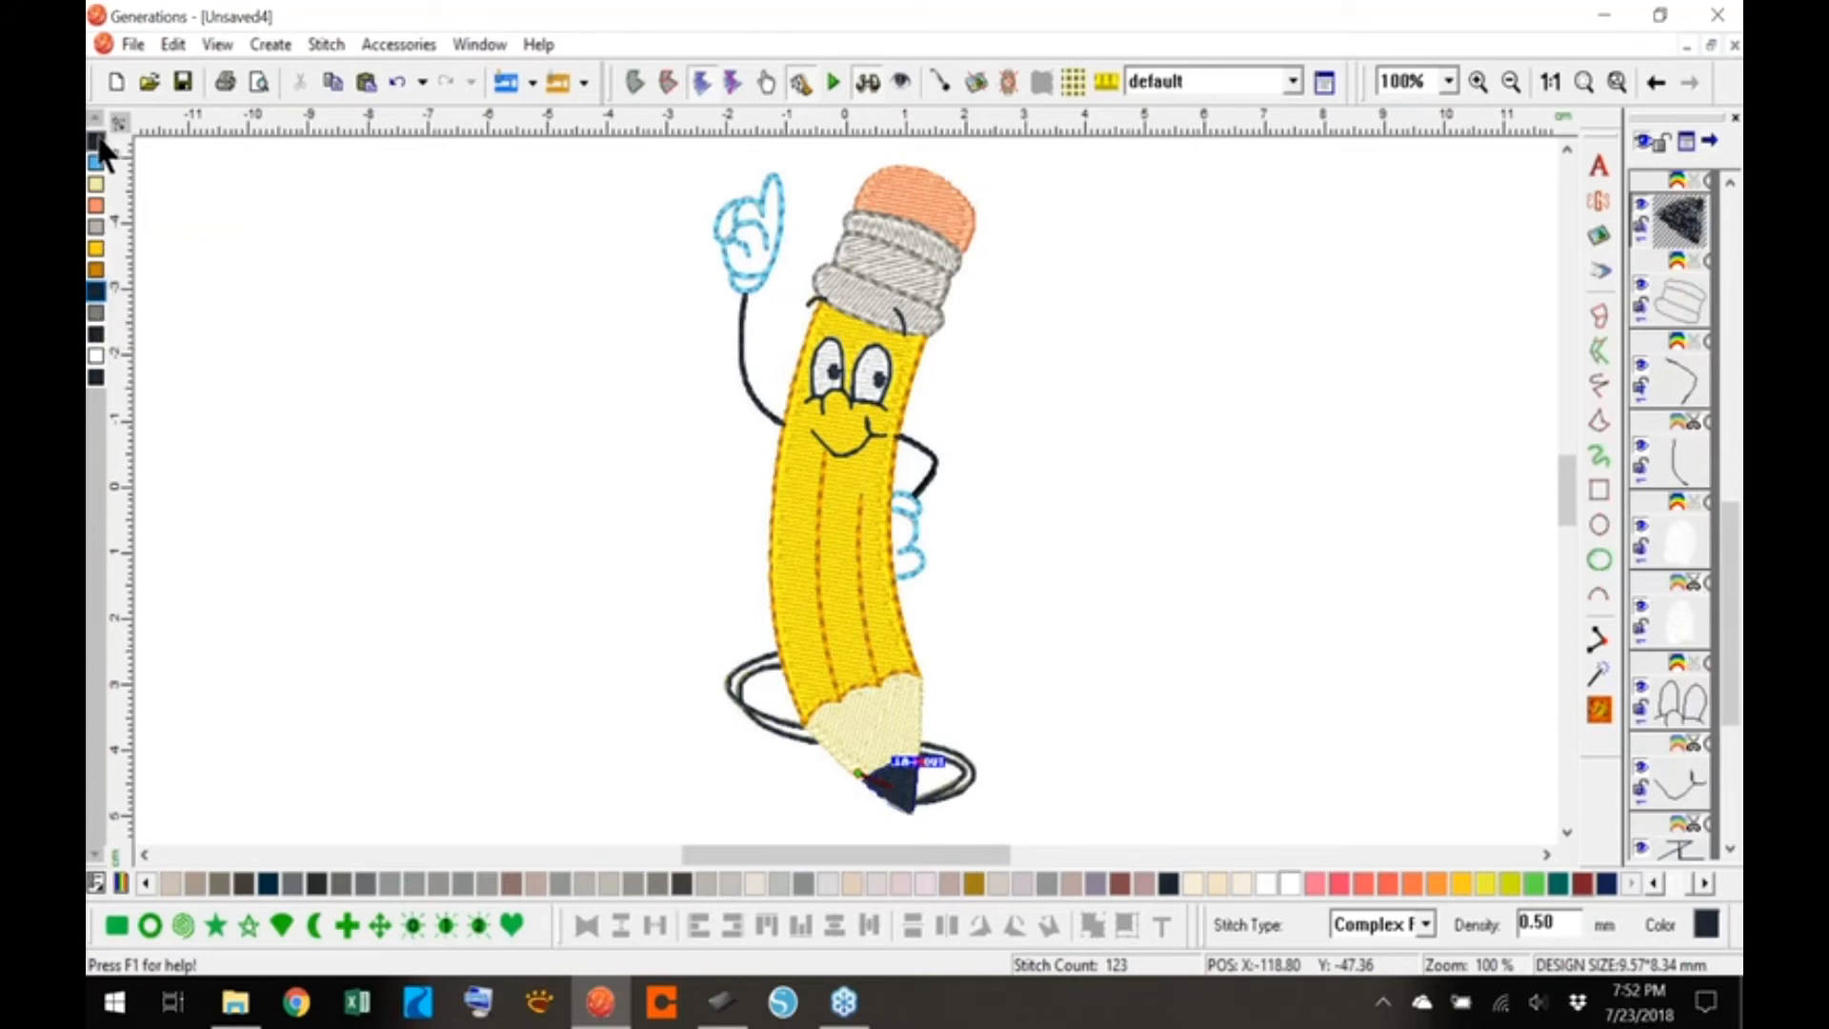
left_click_drag(99, 139, 98, 142)
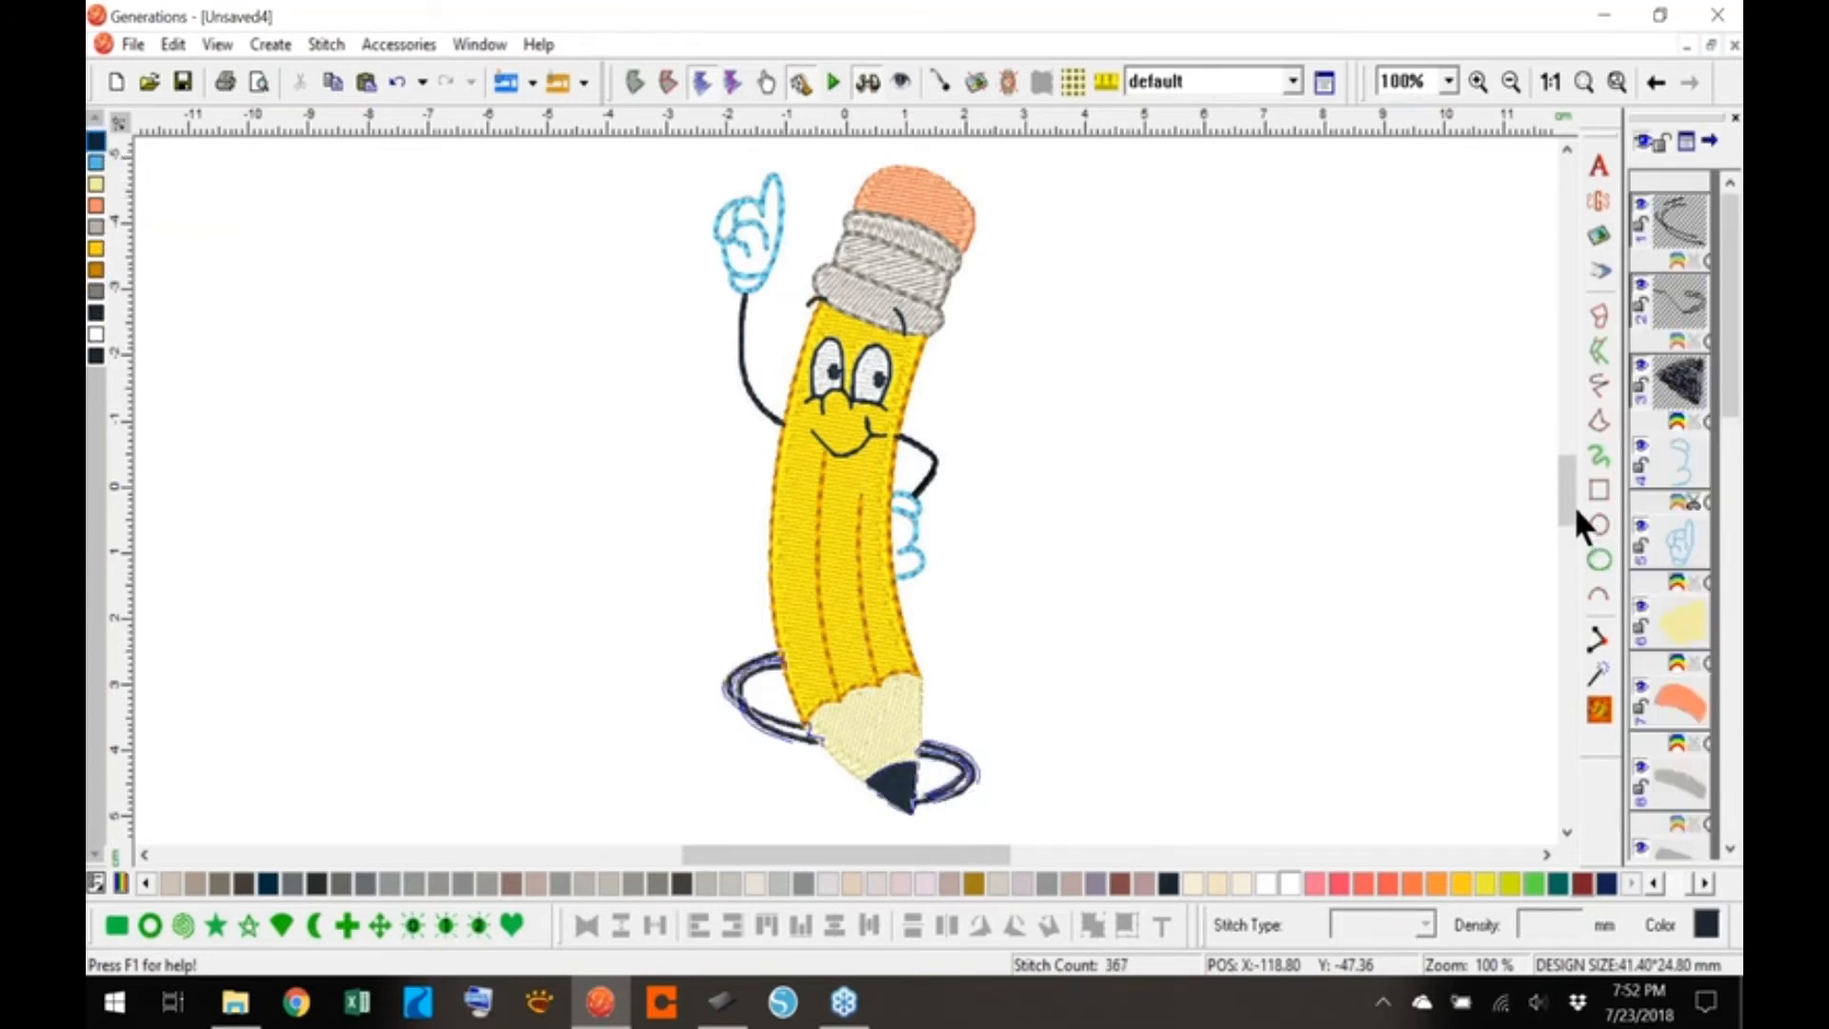
left_click(1600, 708)
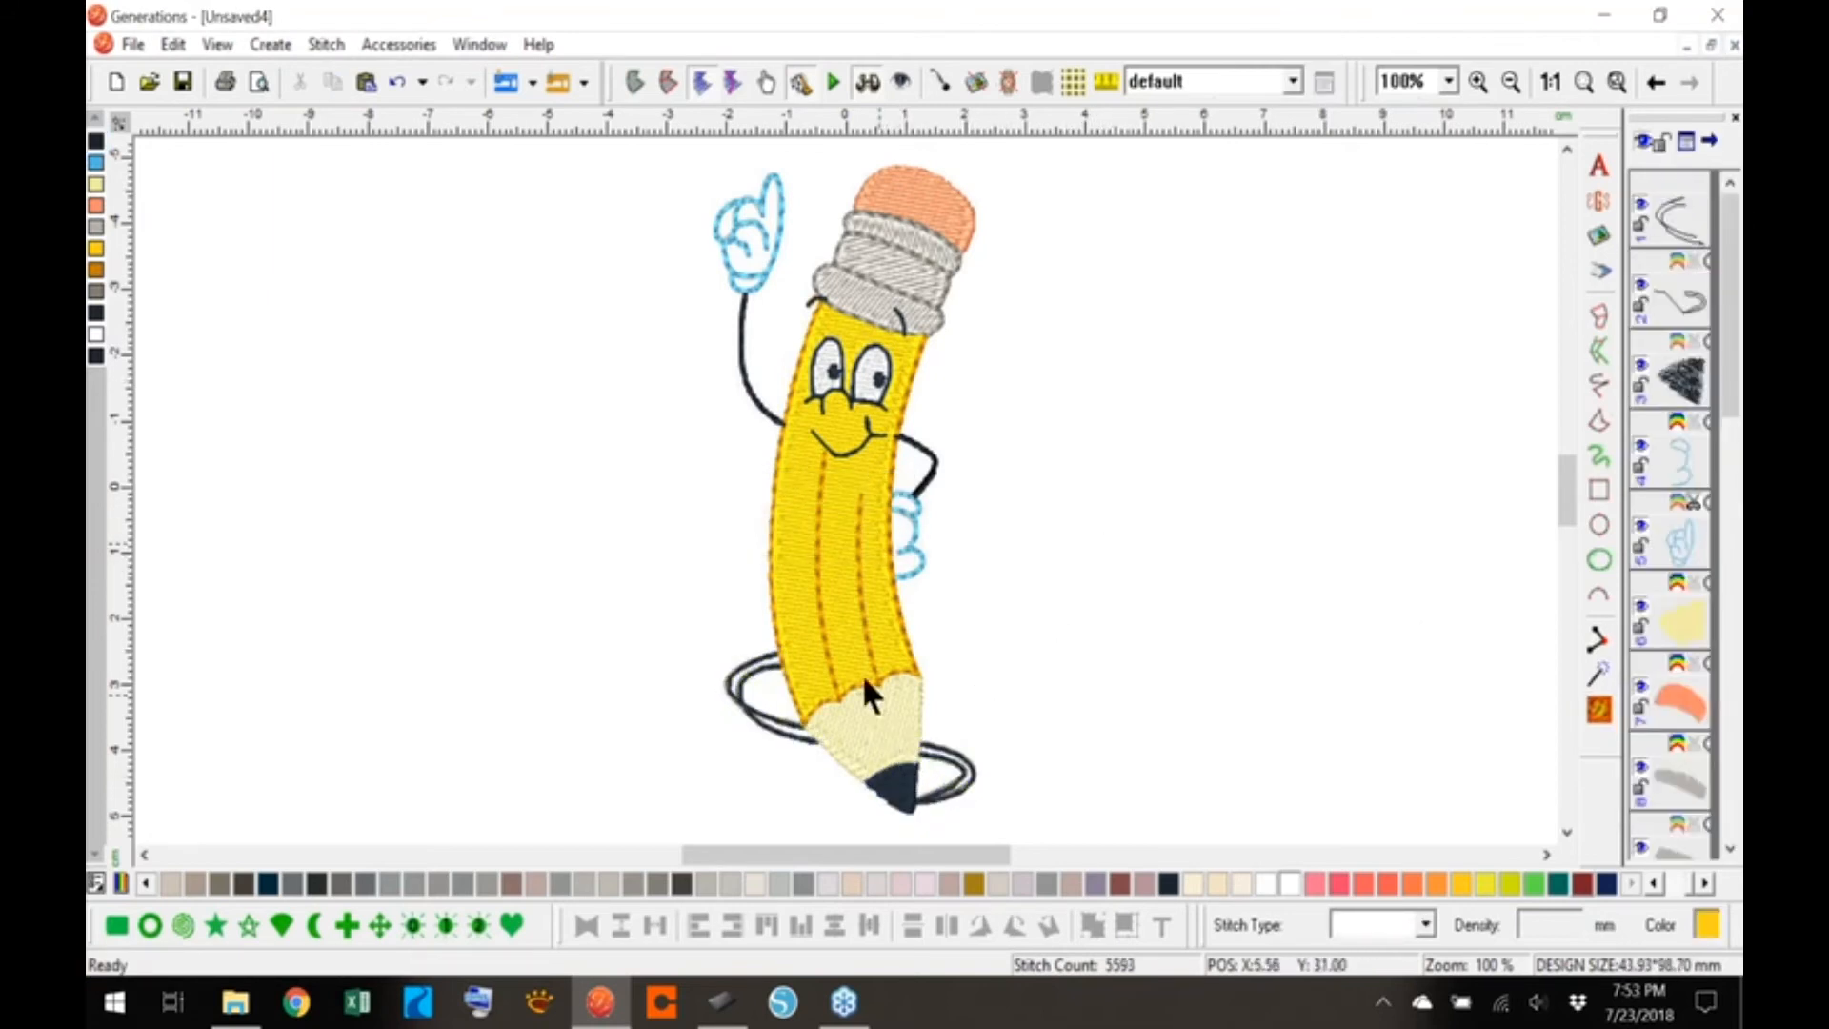
- Select each thread color in sewing order, from the blue hands through the black arms, and examine which objects it covers
left_click(96, 162)
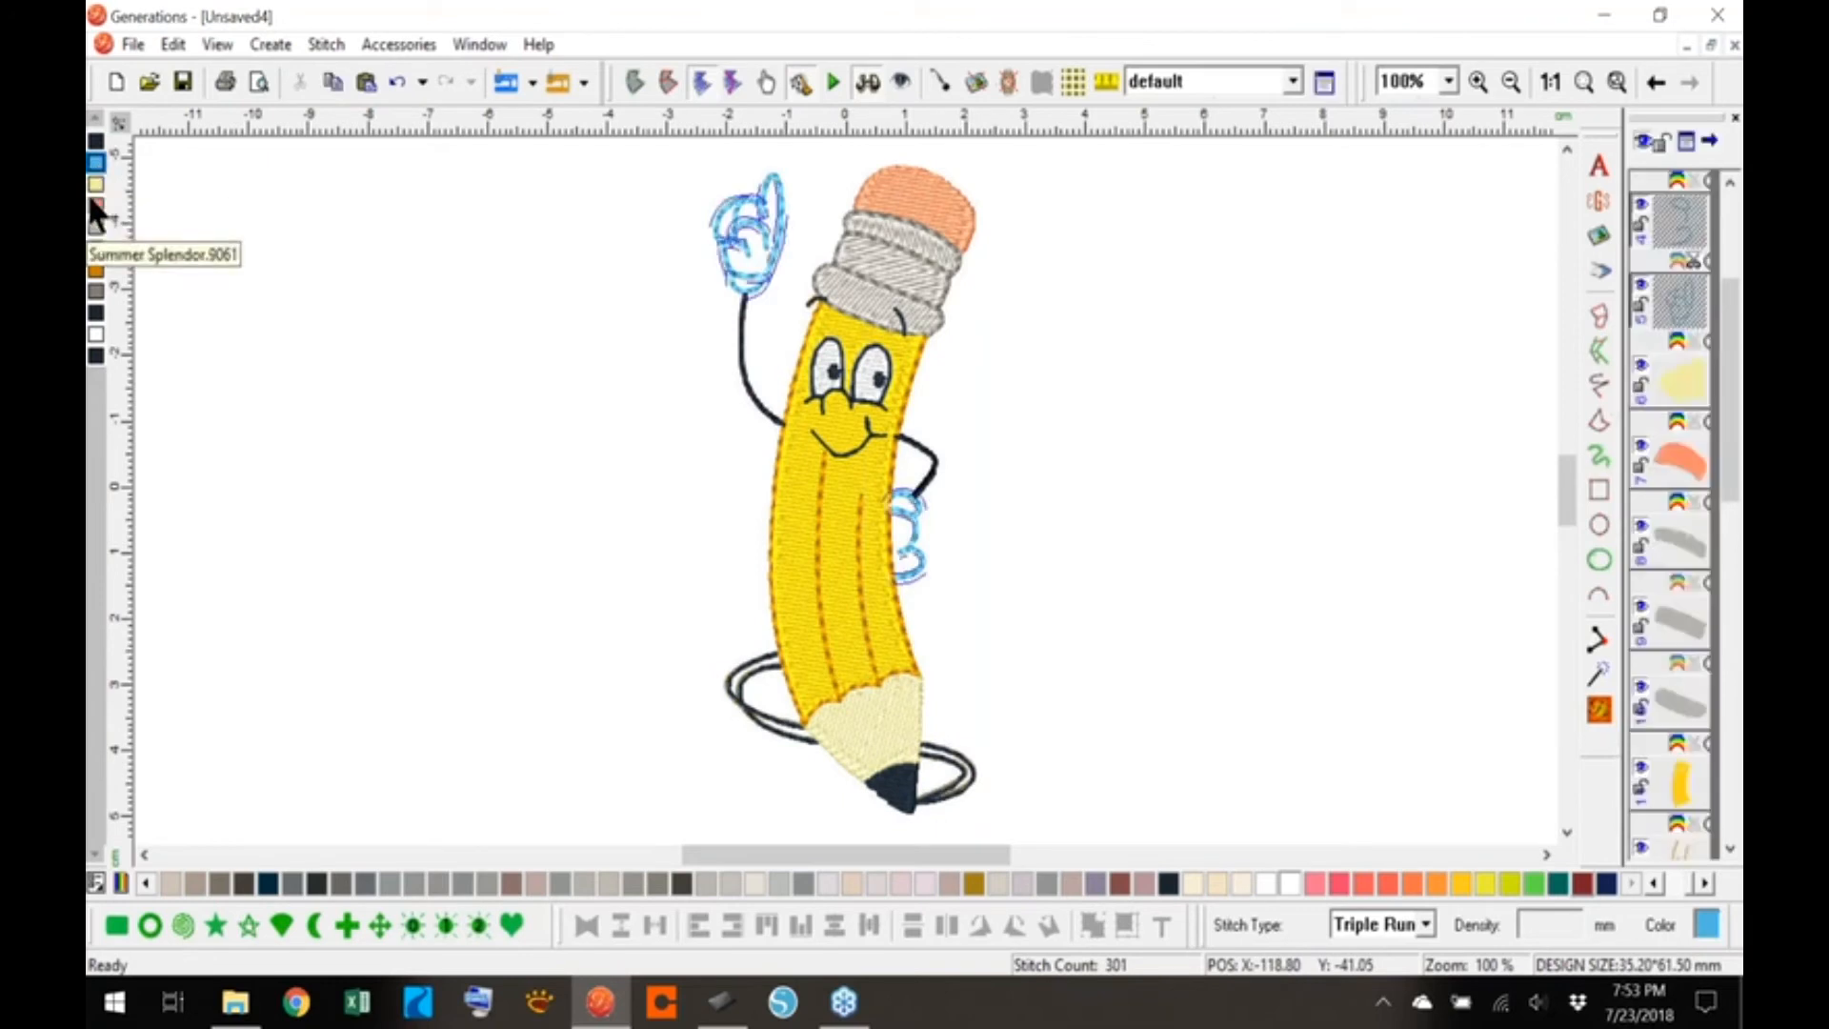
left_click(96, 205)
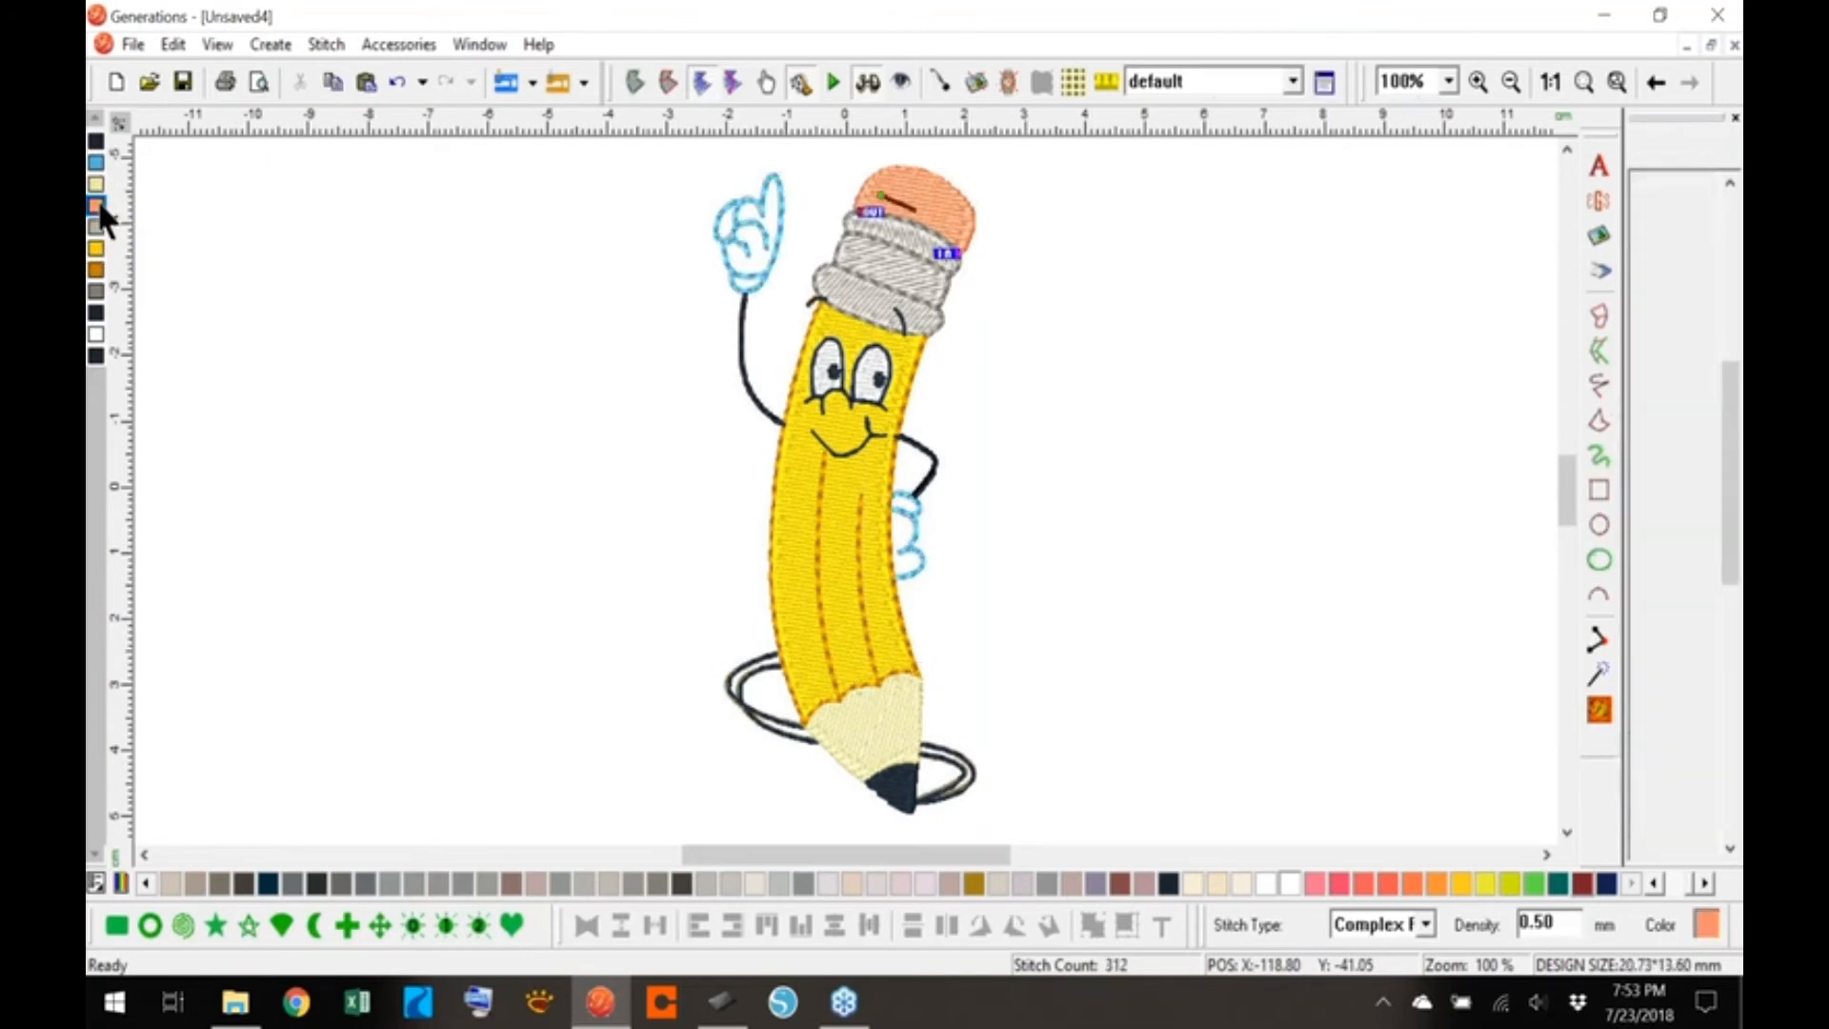
left_click(96, 225)
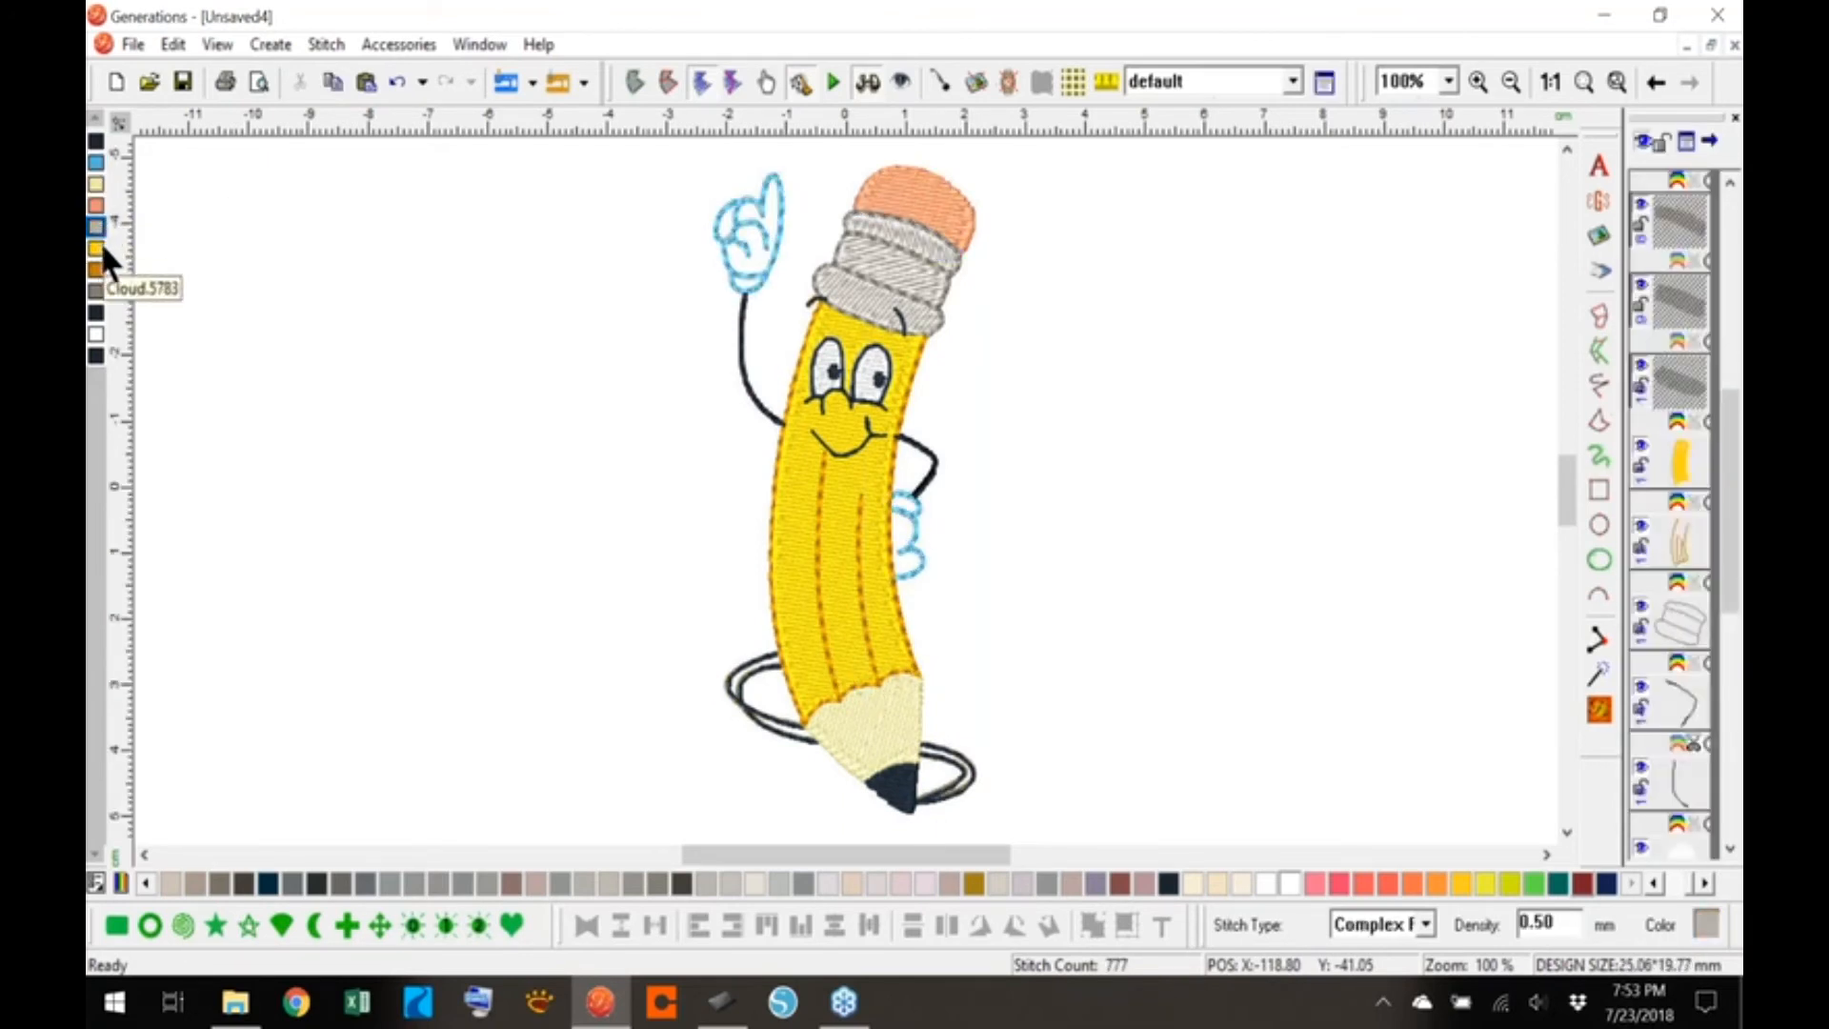
left_click(99, 247)
left_click(100, 269)
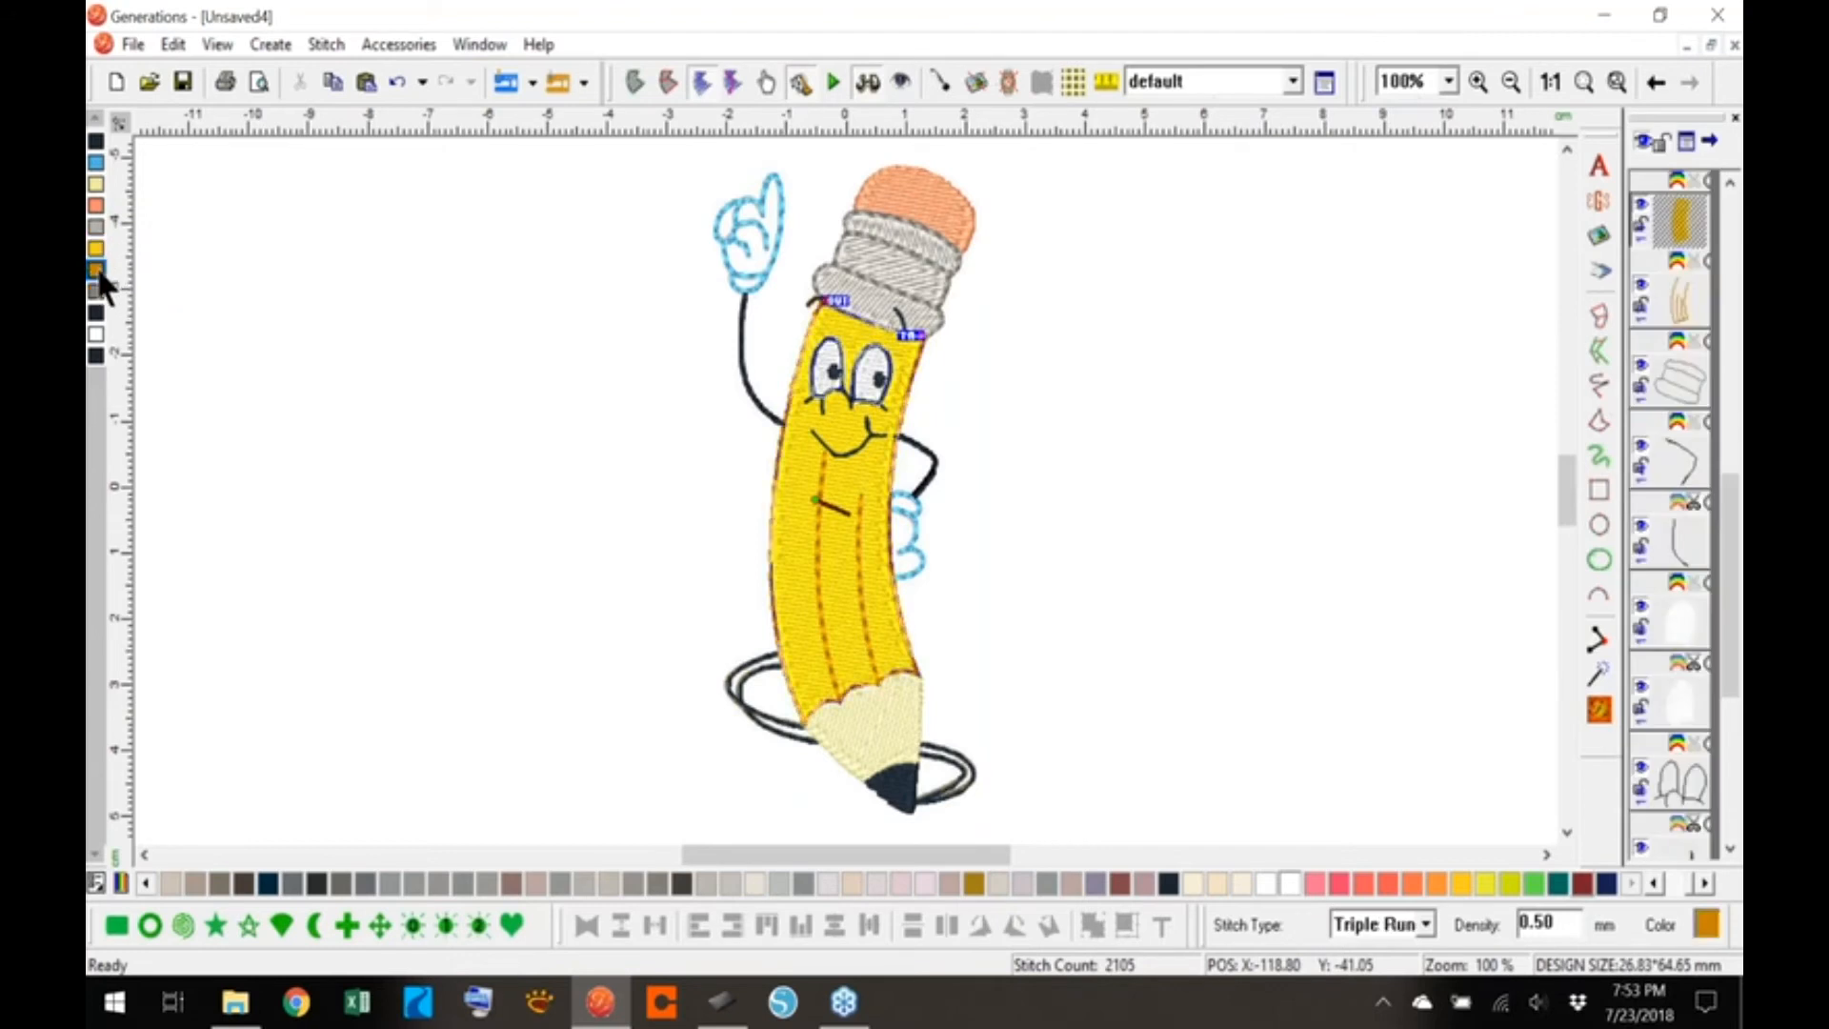
left_click(98, 292)
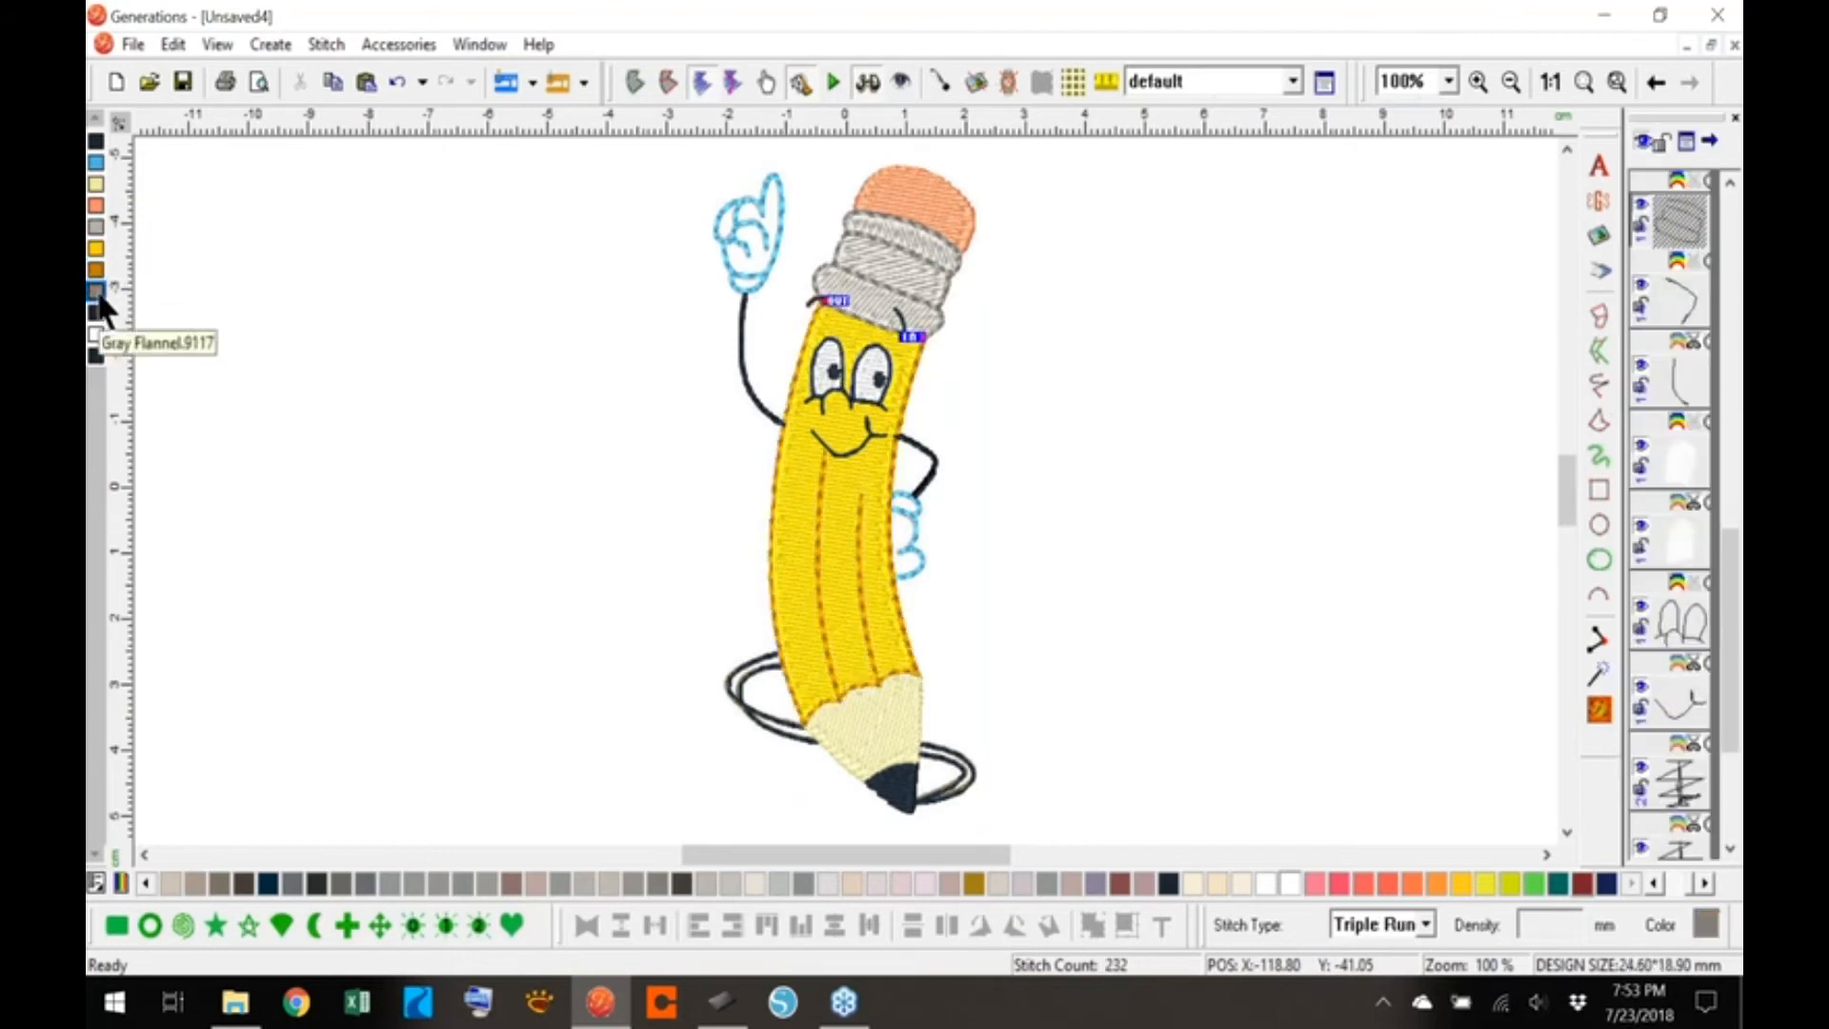
left_click(98, 312)
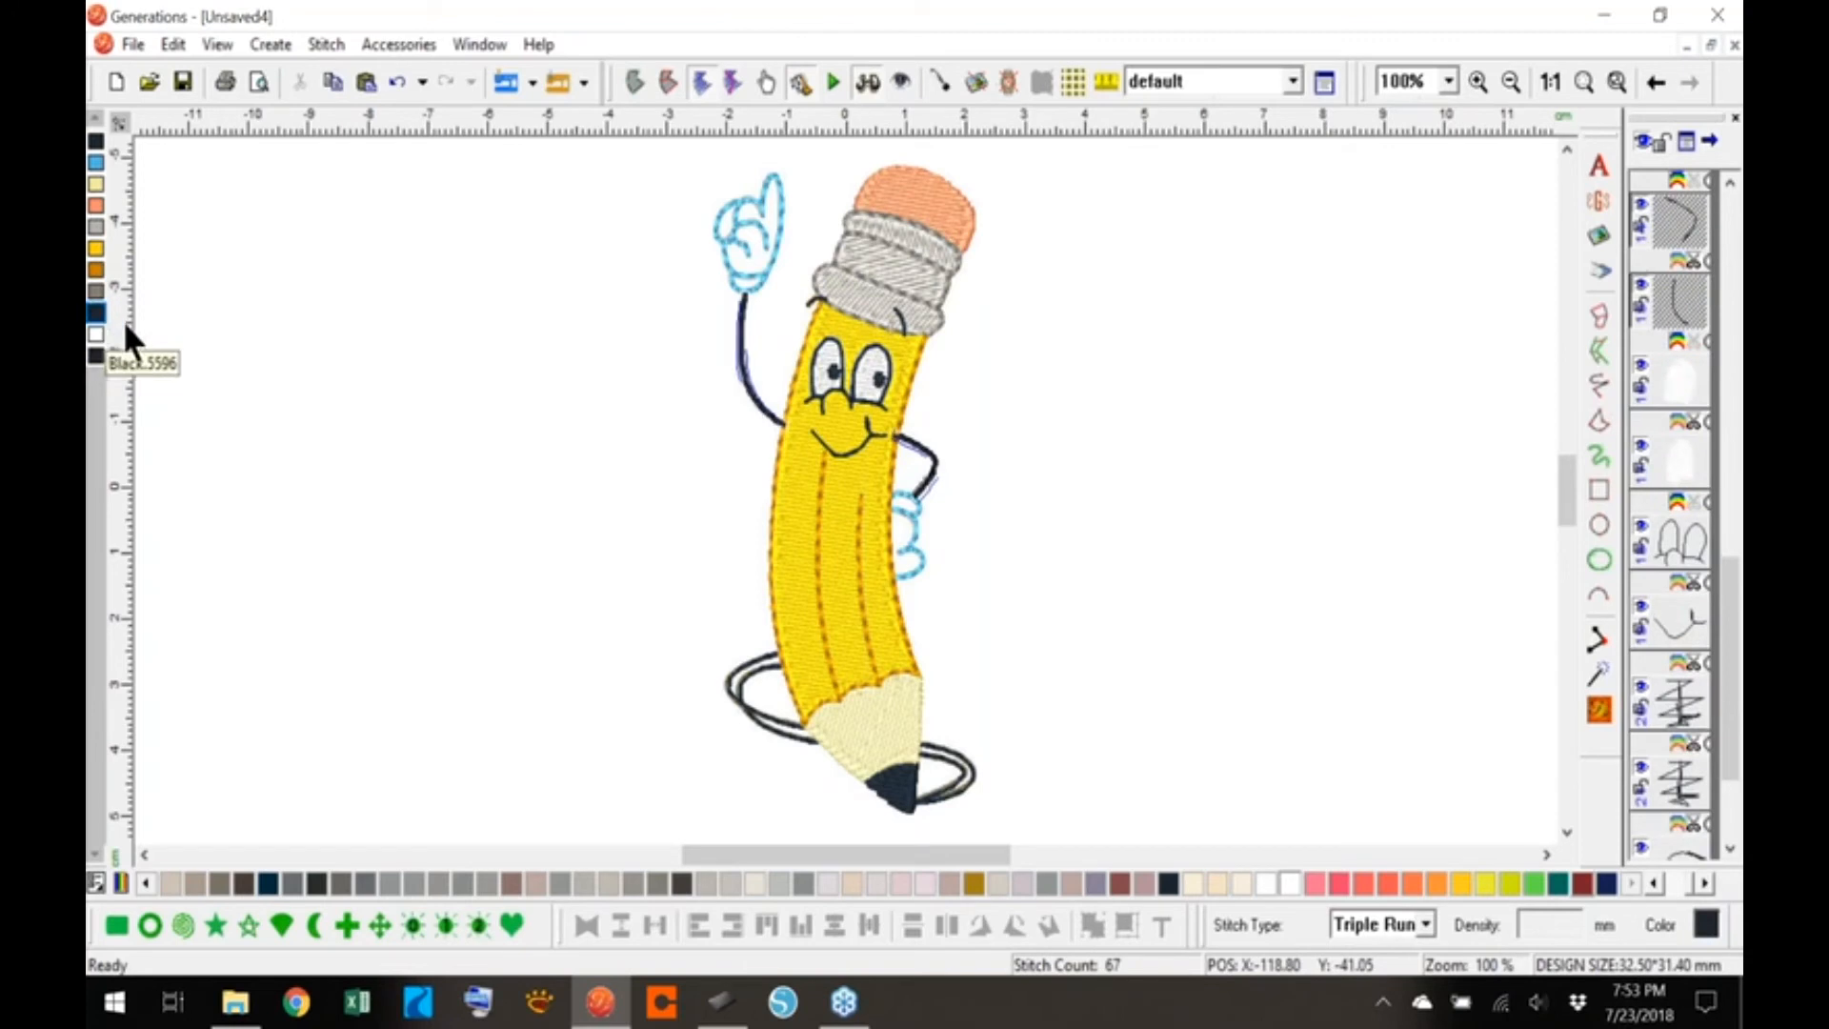
- Move the white eye fills ahead of the black arms in the sewing order, merging the adjacent blacks, and regenerate the stitches
left_click(97, 334)
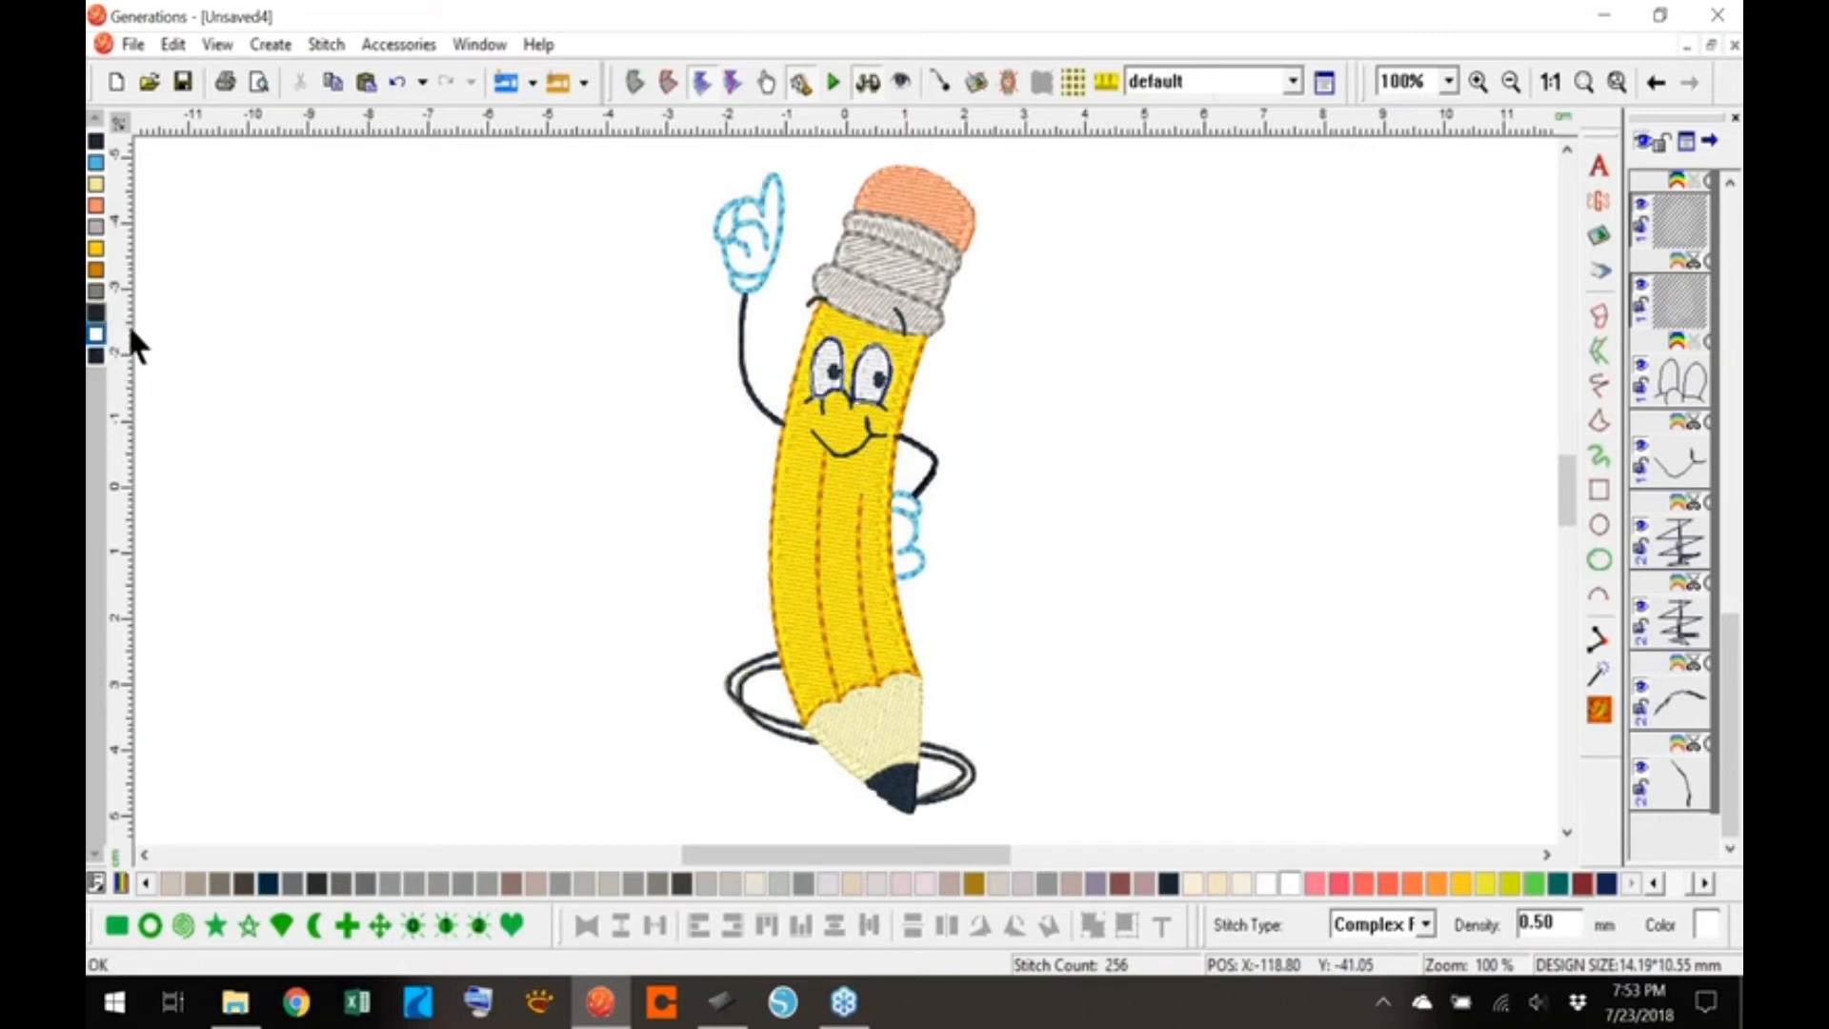
left_click_drag(96, 334, 98, 312)
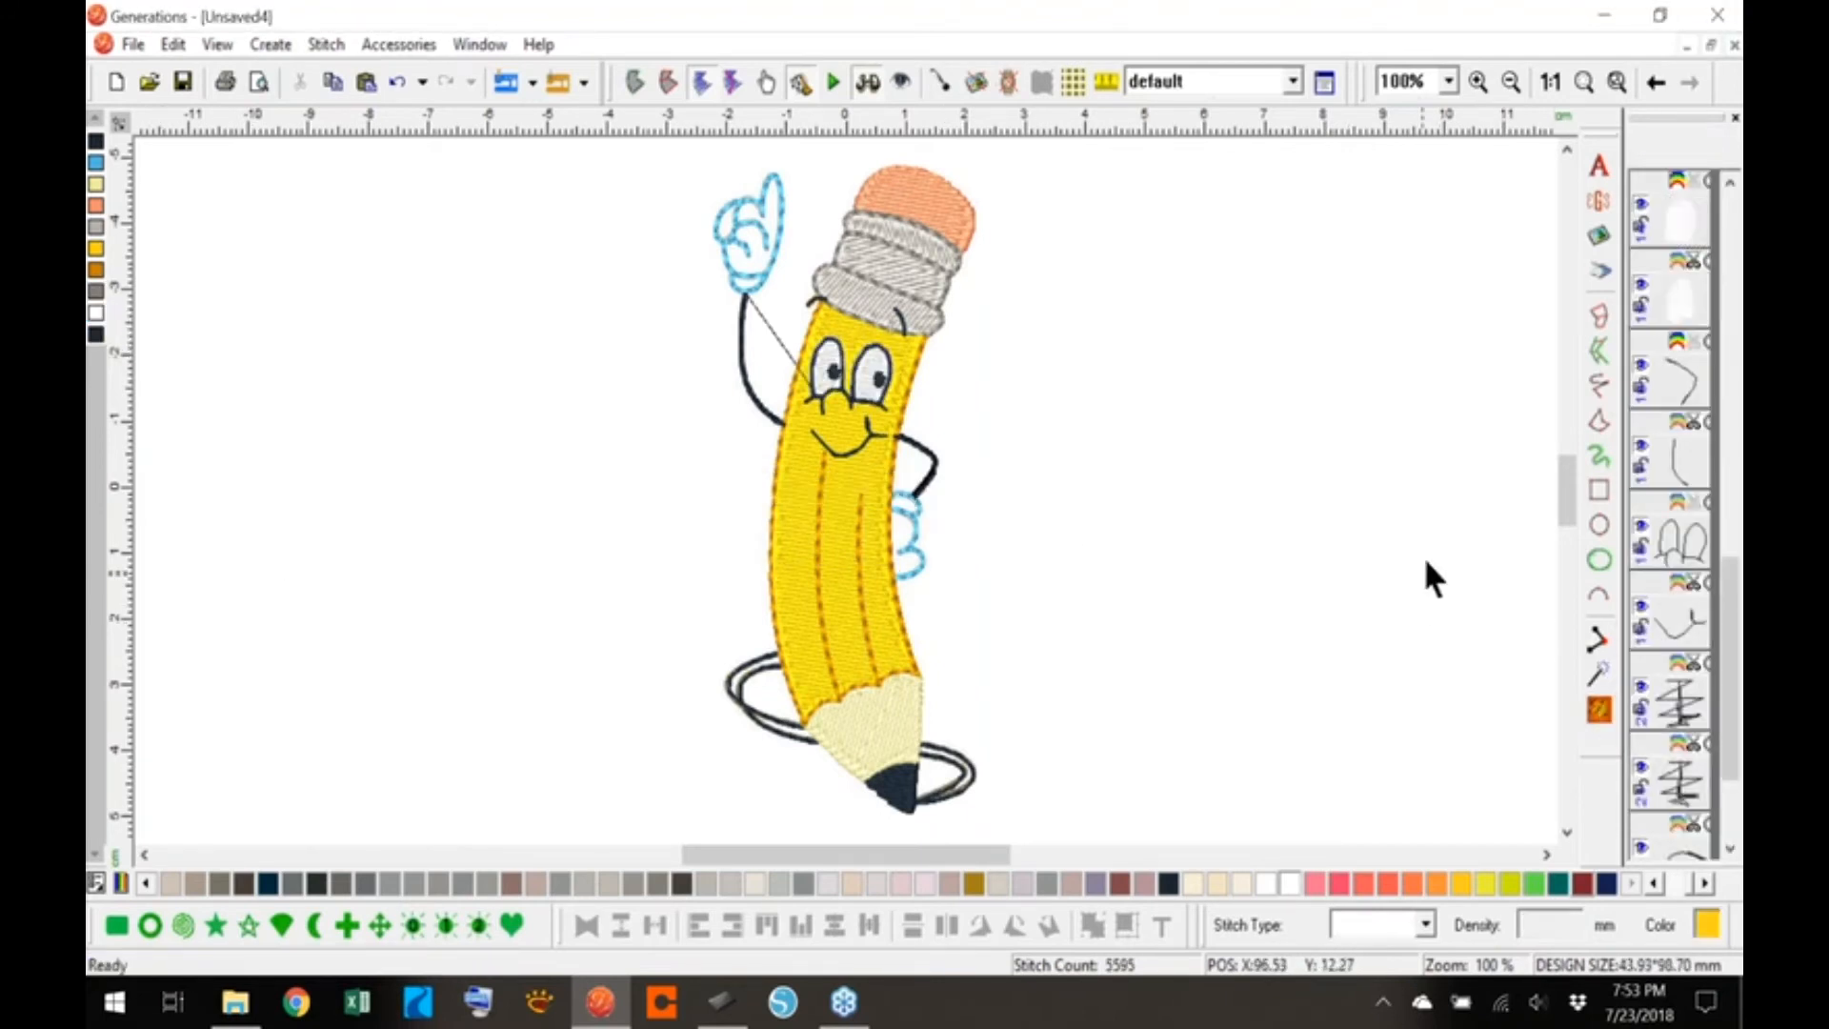
left_click(1600, 709)
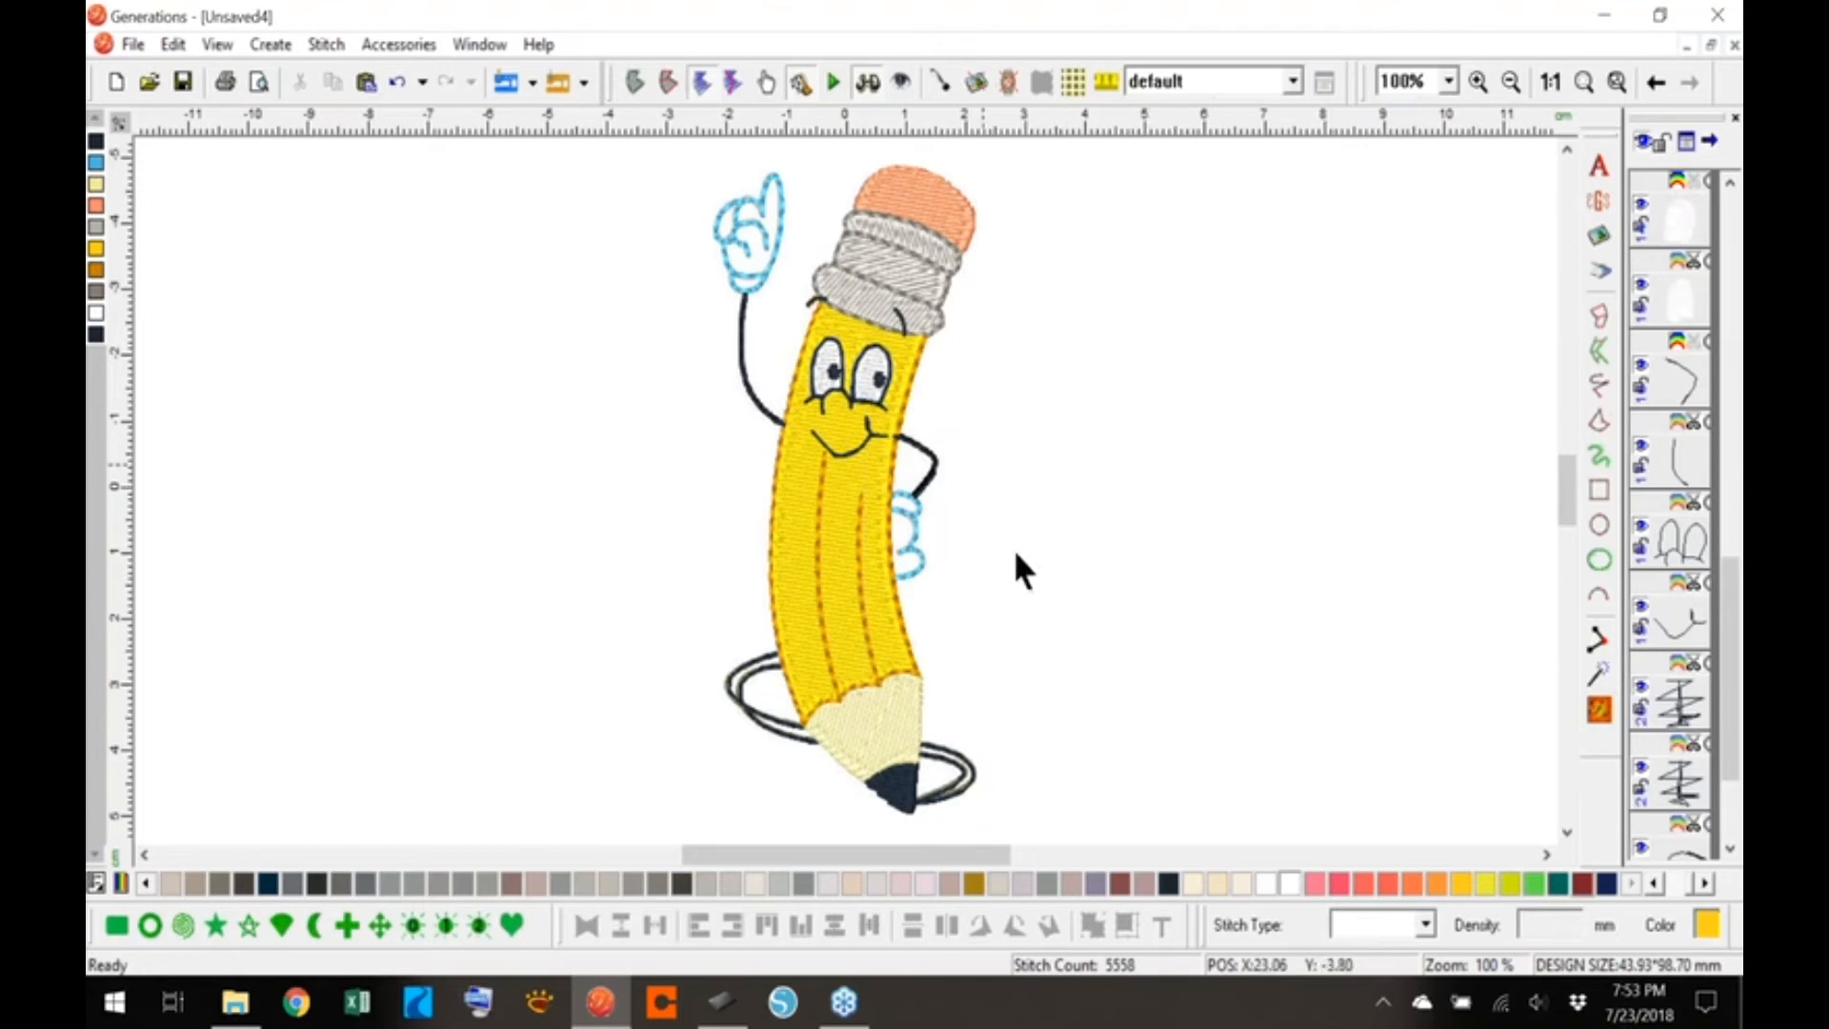
- Nudge both pupils slightly to the left within the eyes and regenerate the design's stitches
scroll(1727, 762, "down", 1)
left_click(1448, 80)
left_click(1414, 215)
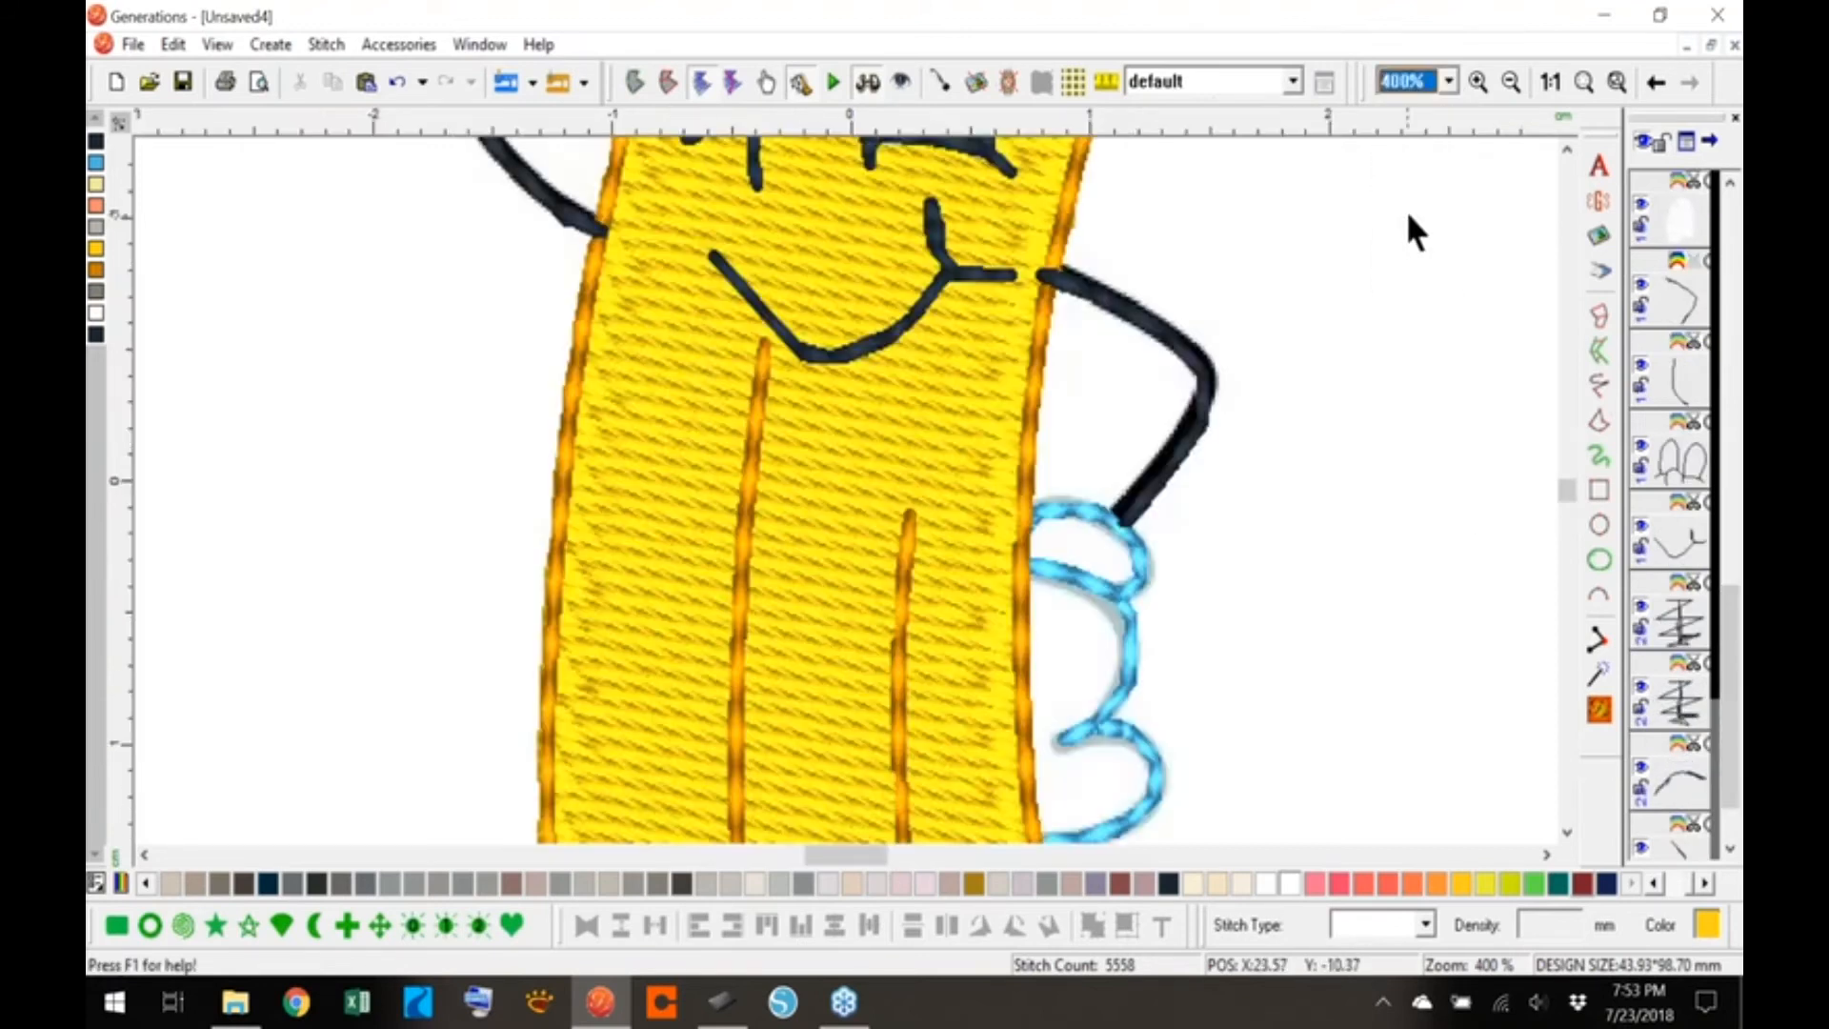
scroll(1576, 506, "up", 5)
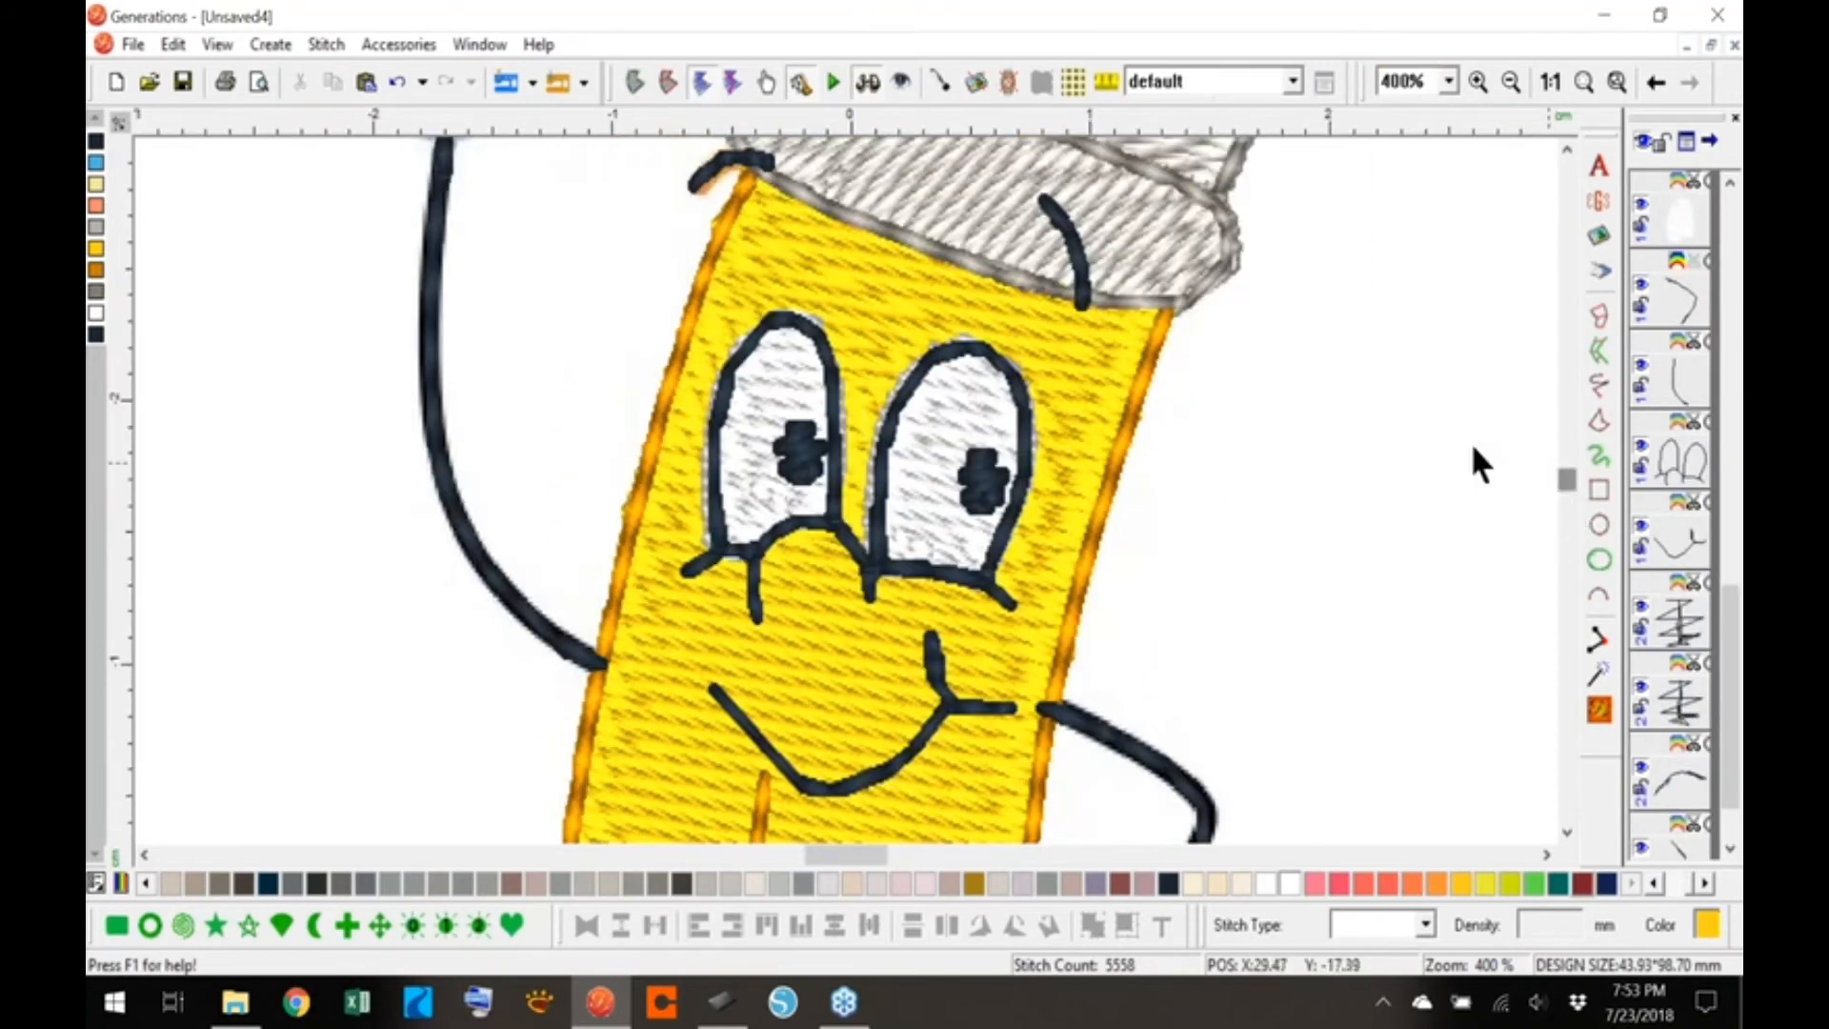
left_click(805, 460)
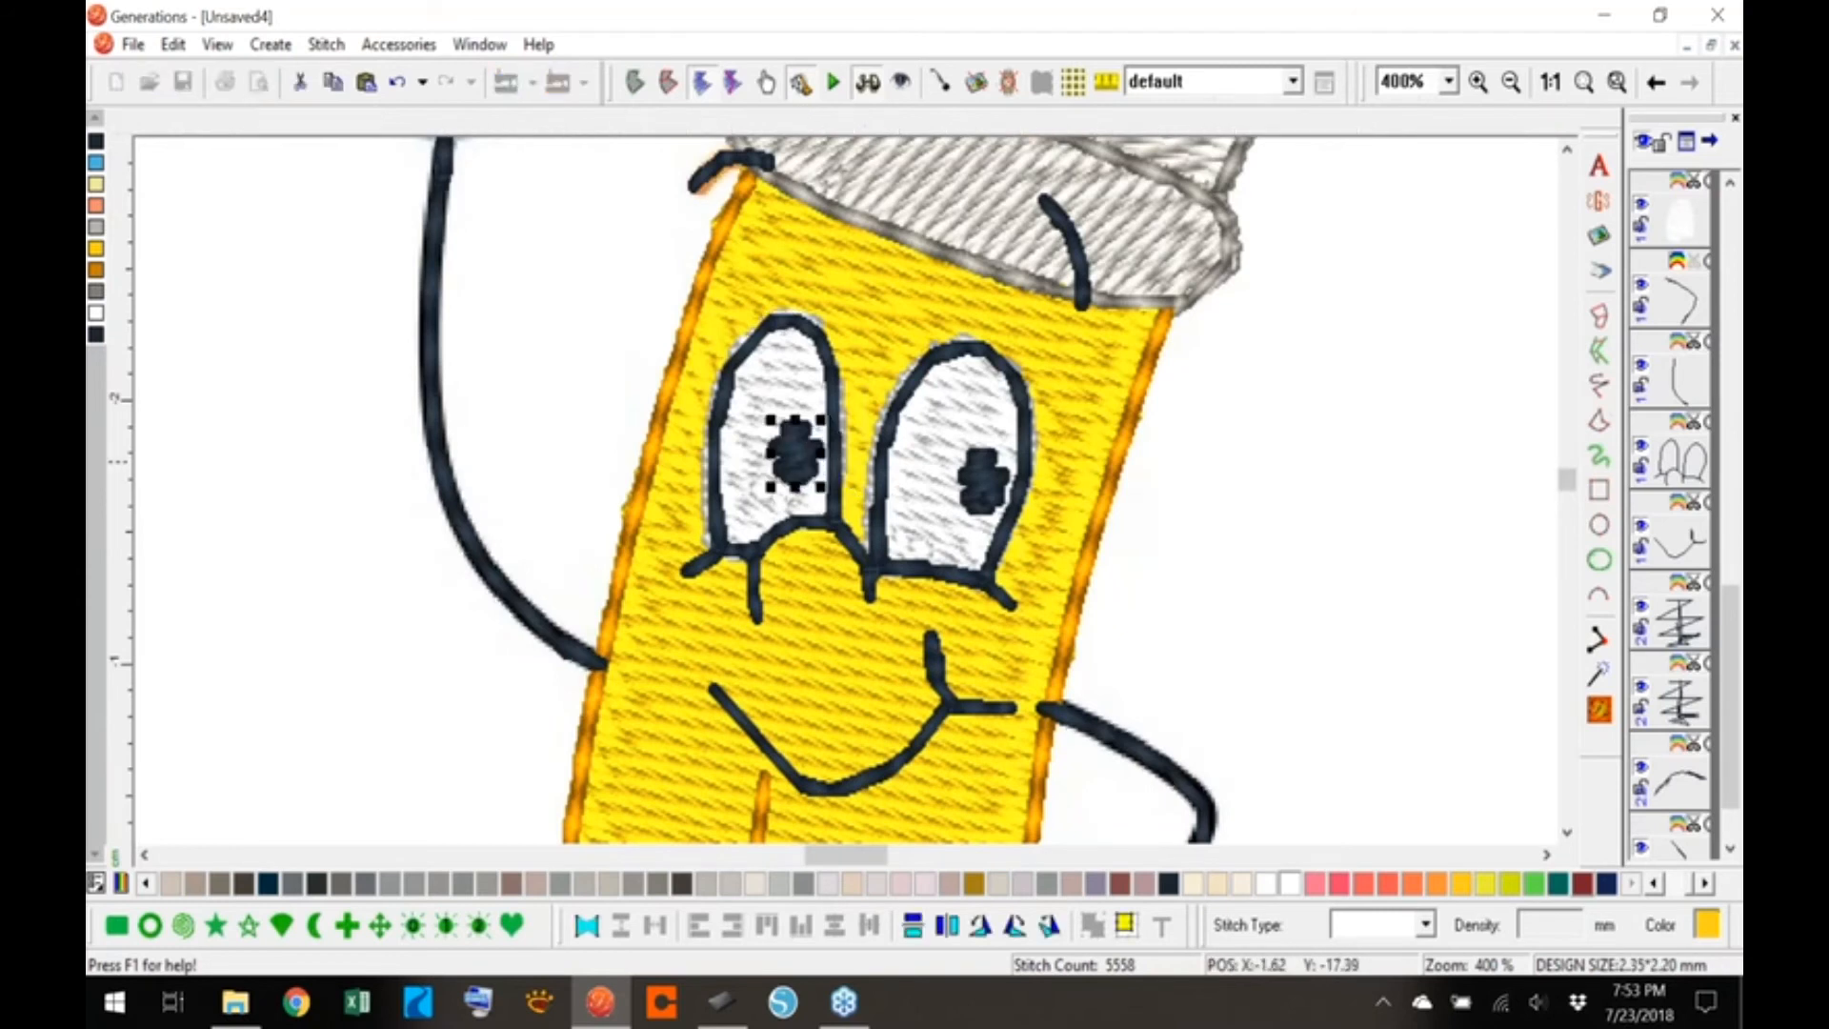
left_click(810, 474)
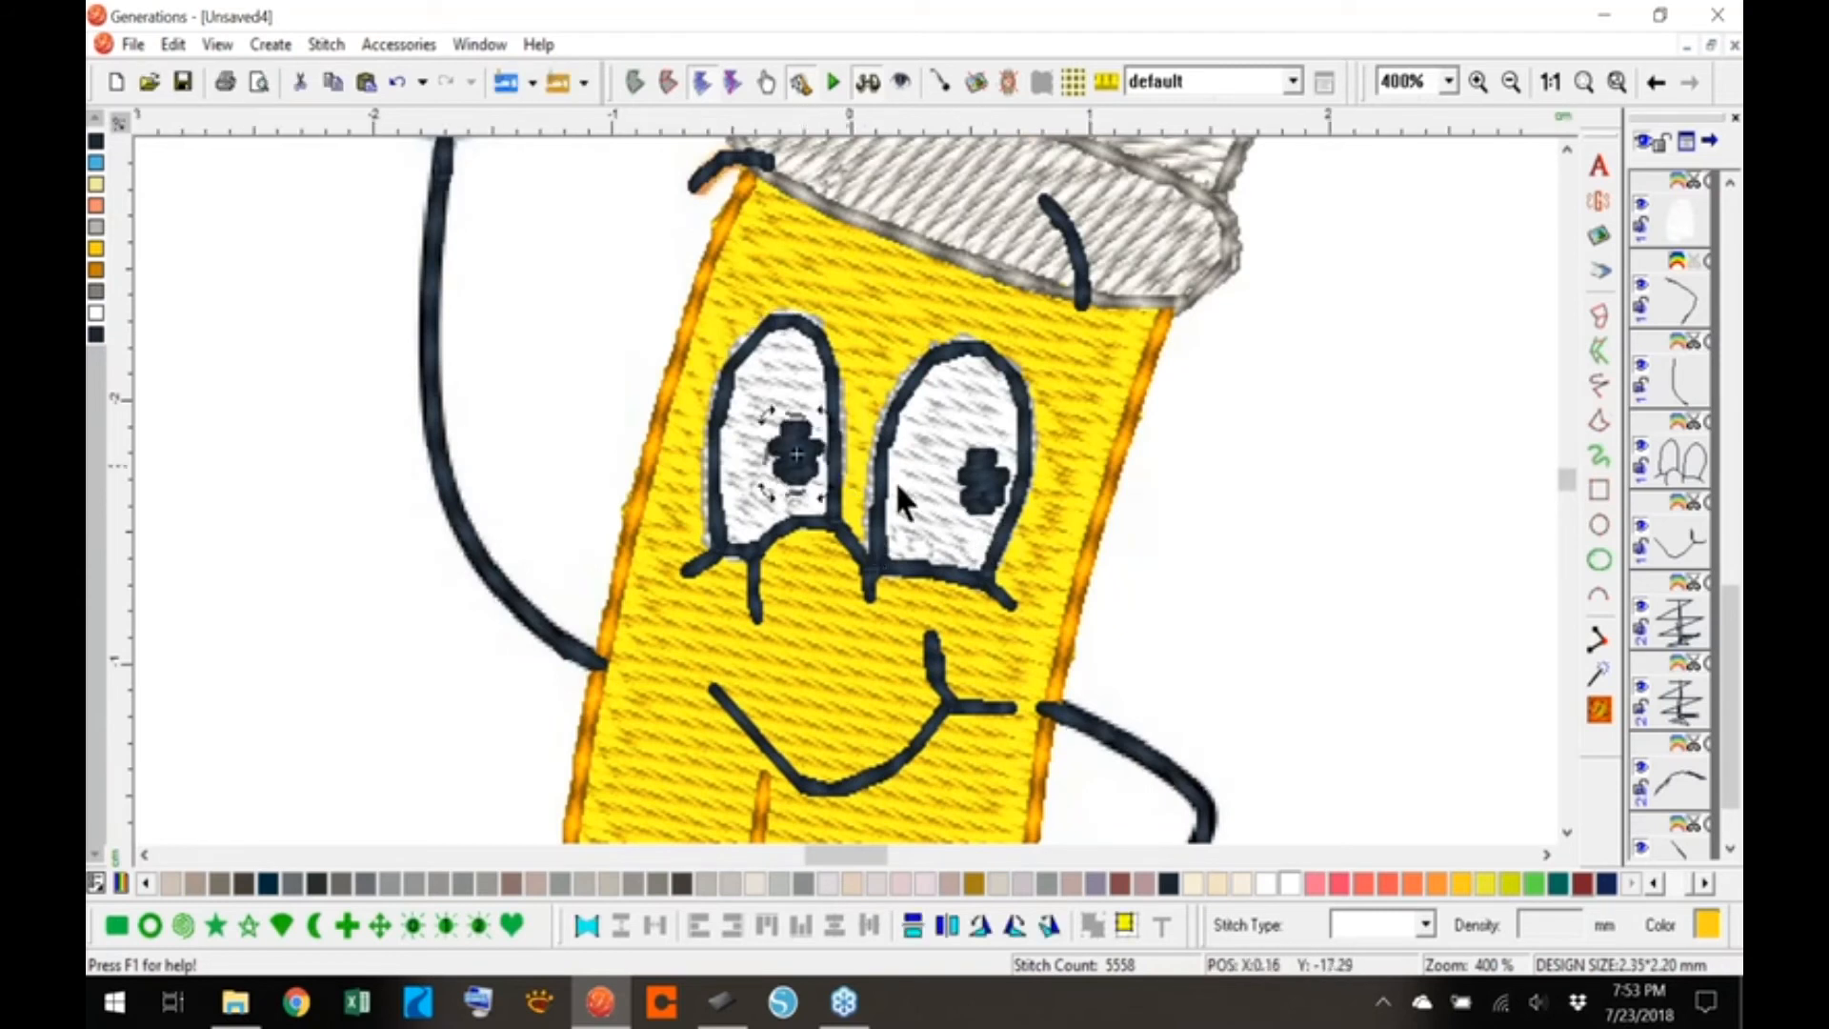
left_click(982, 481)
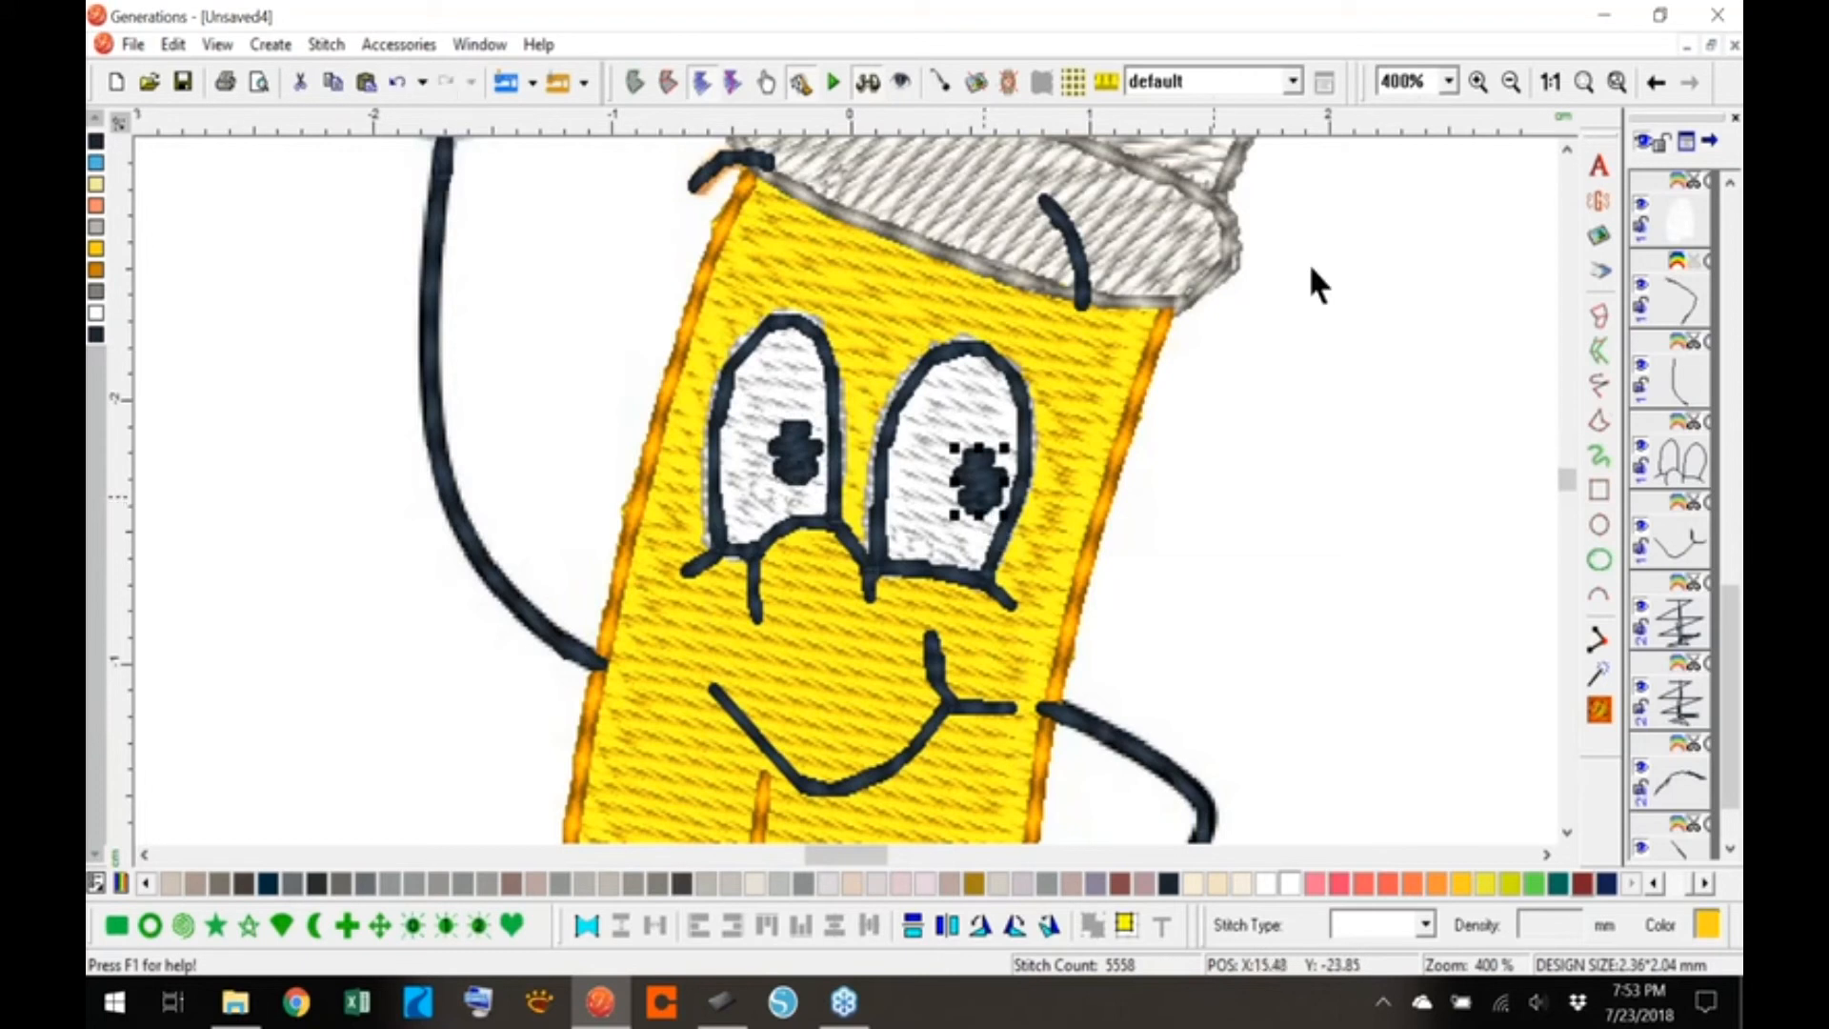
left_click(1551, 82)
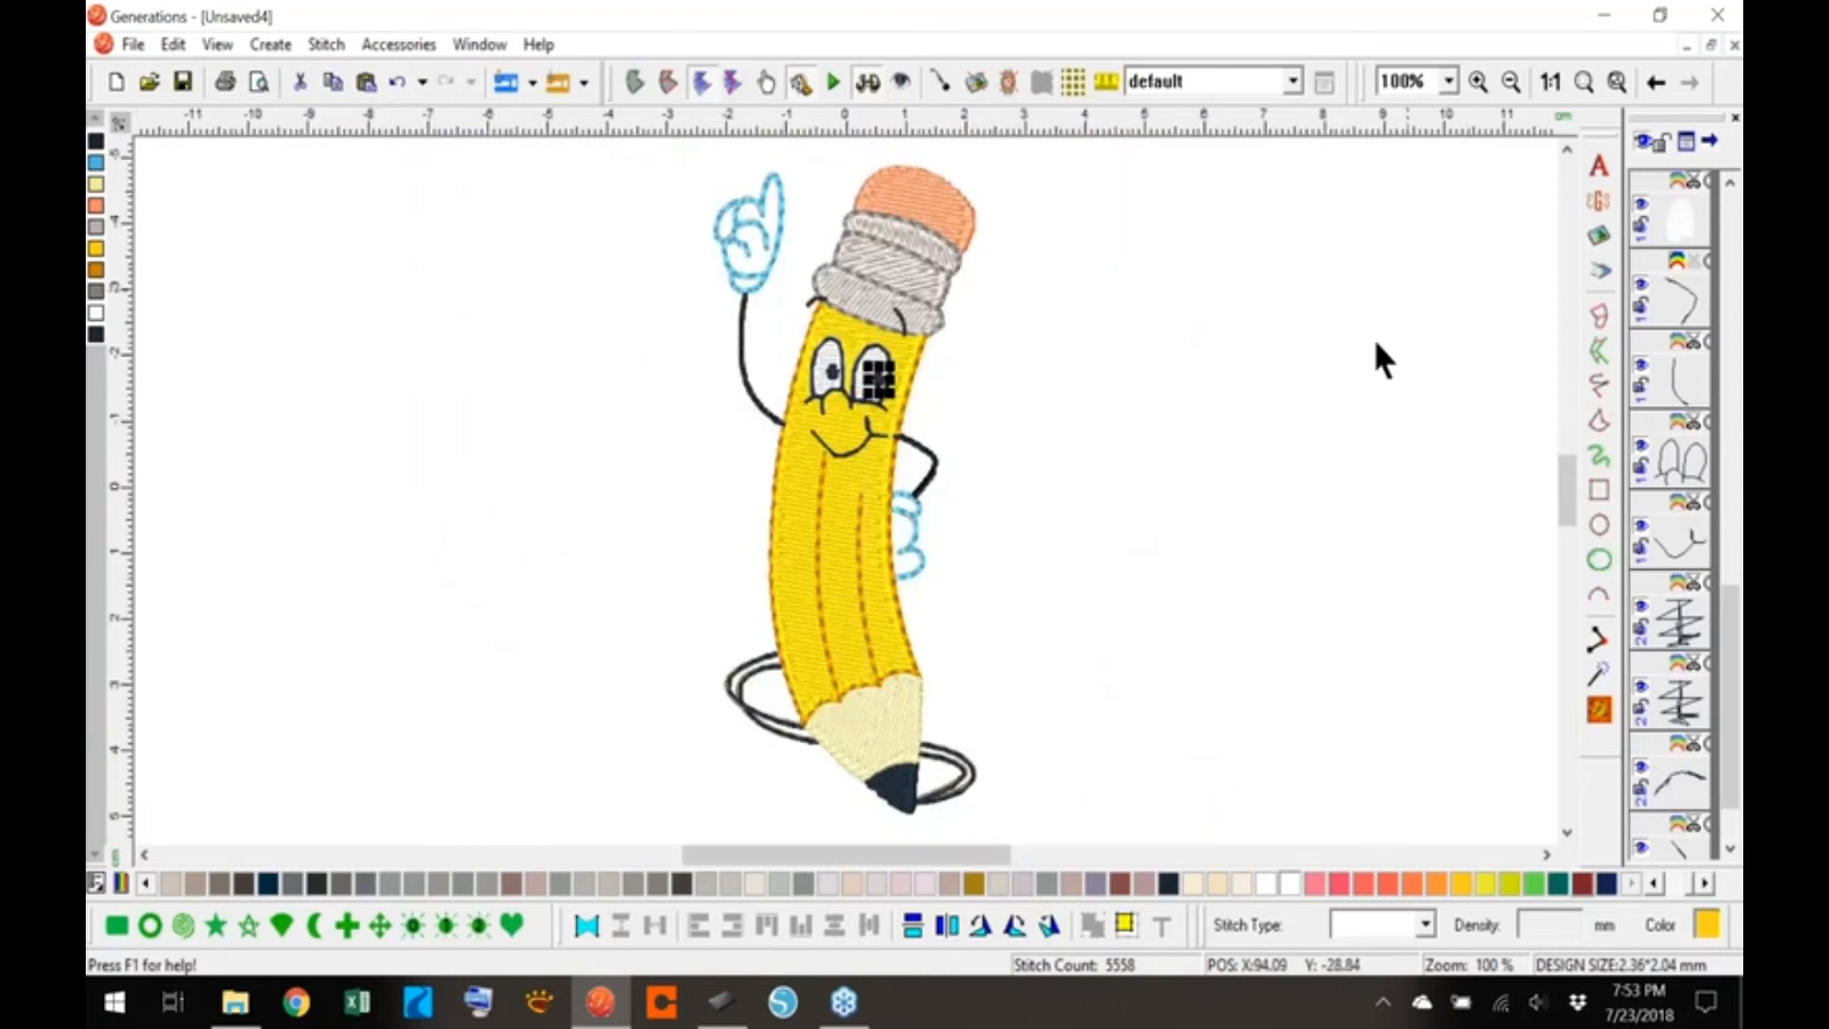
left_click(1598, 703)
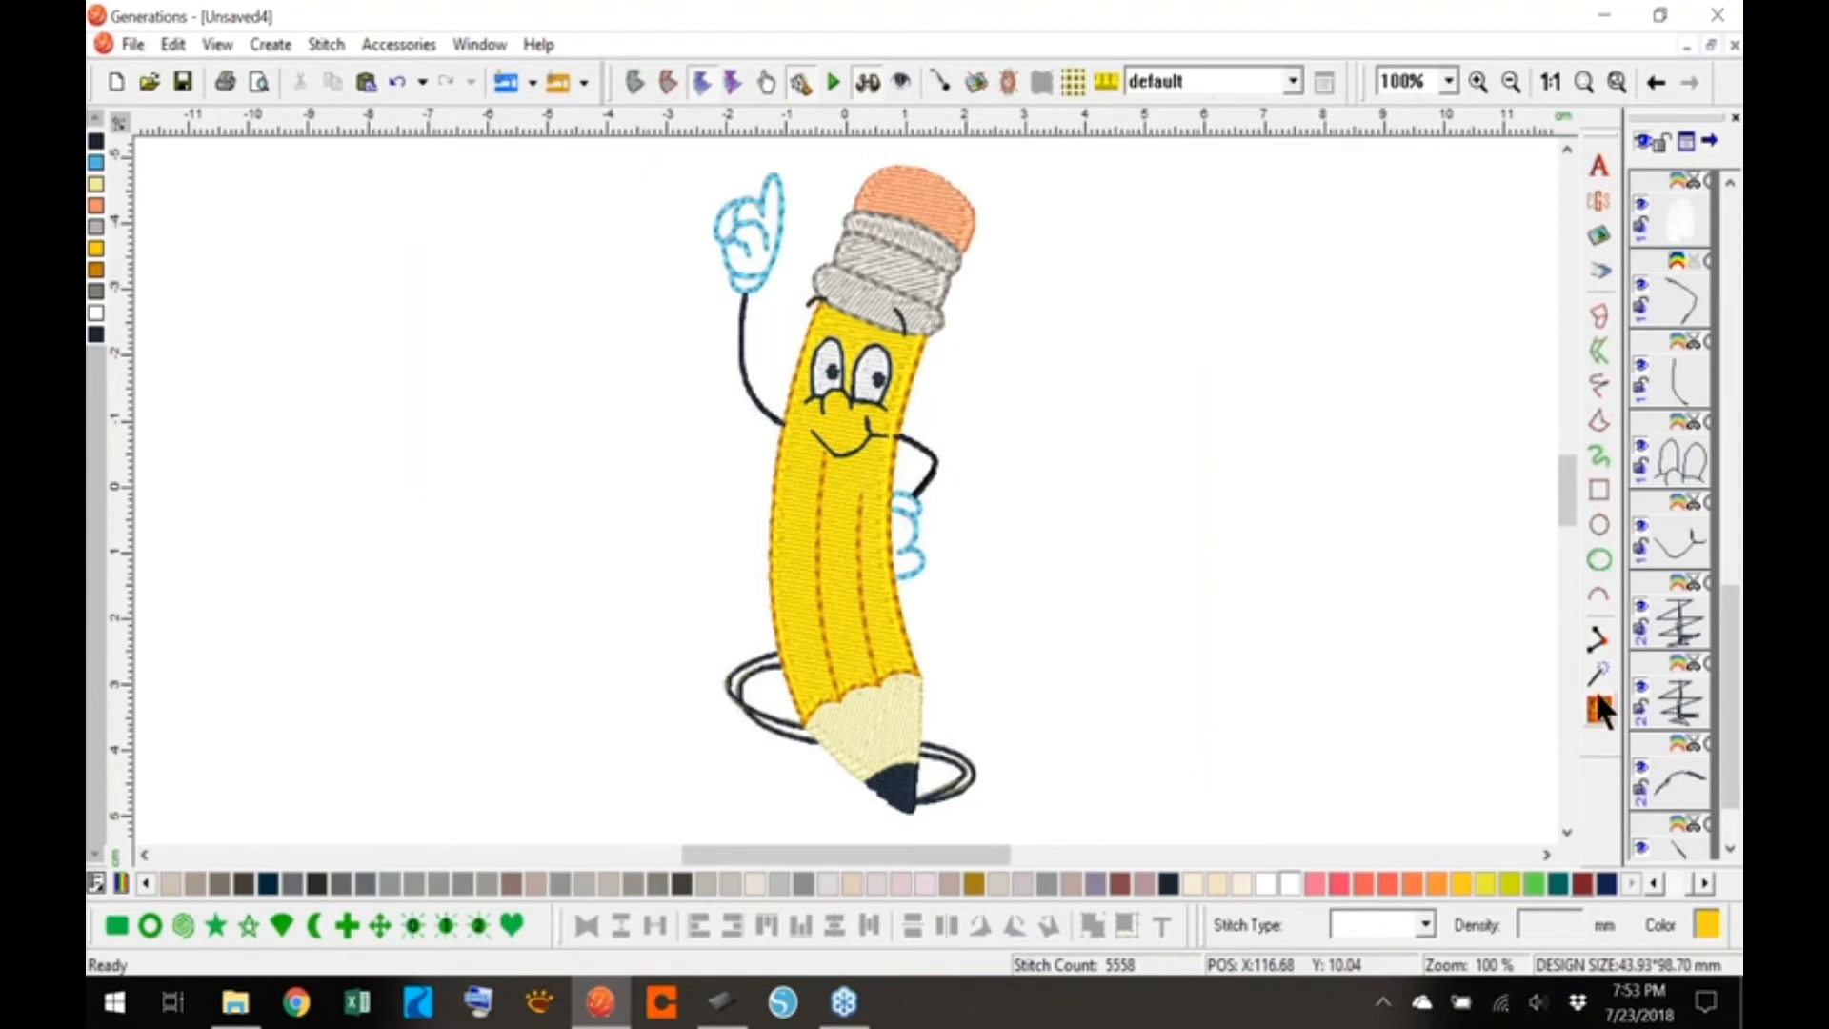
- Lock the background image and move the whole digitized pencil, as one group, to the left of it
left_click(173, 45)
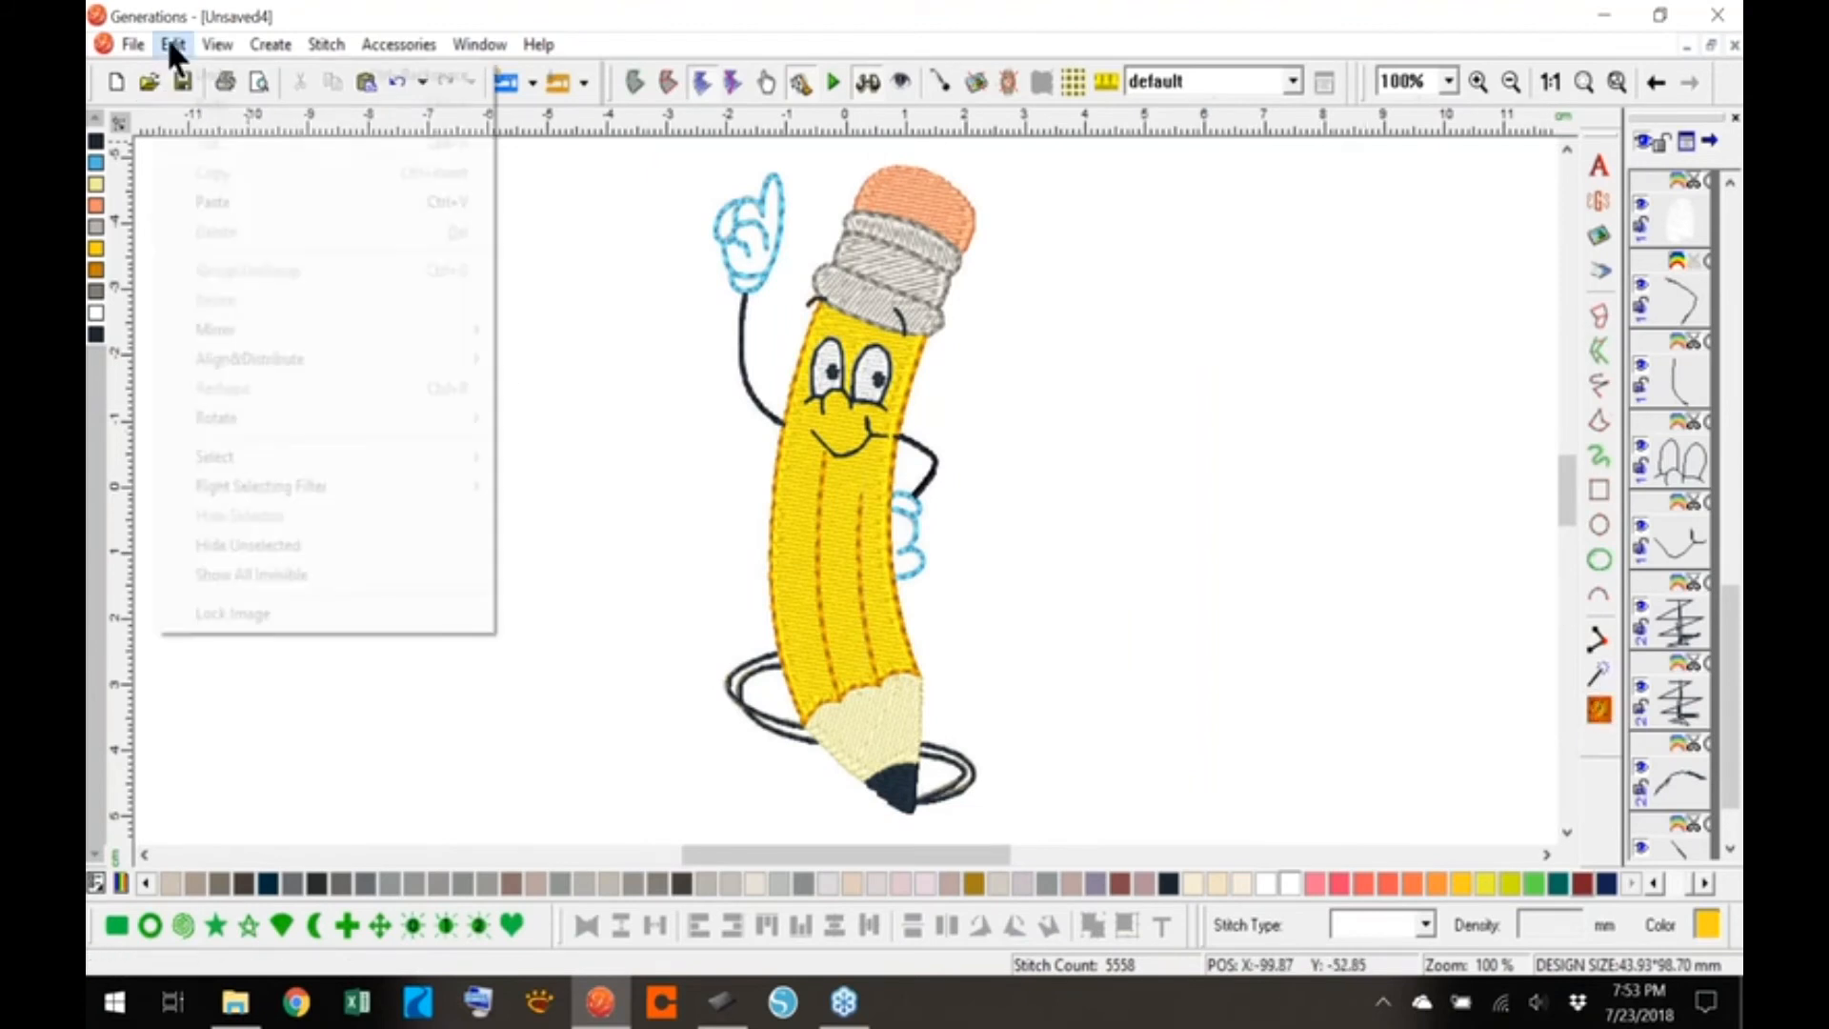
left_click(223, 616)
mouse_move(674, 150)
left_mouse_down()
mouse_move(816, 191)
mouse_move(1025, 324)
mouse_move(1035, 779)
left_mouse_up()
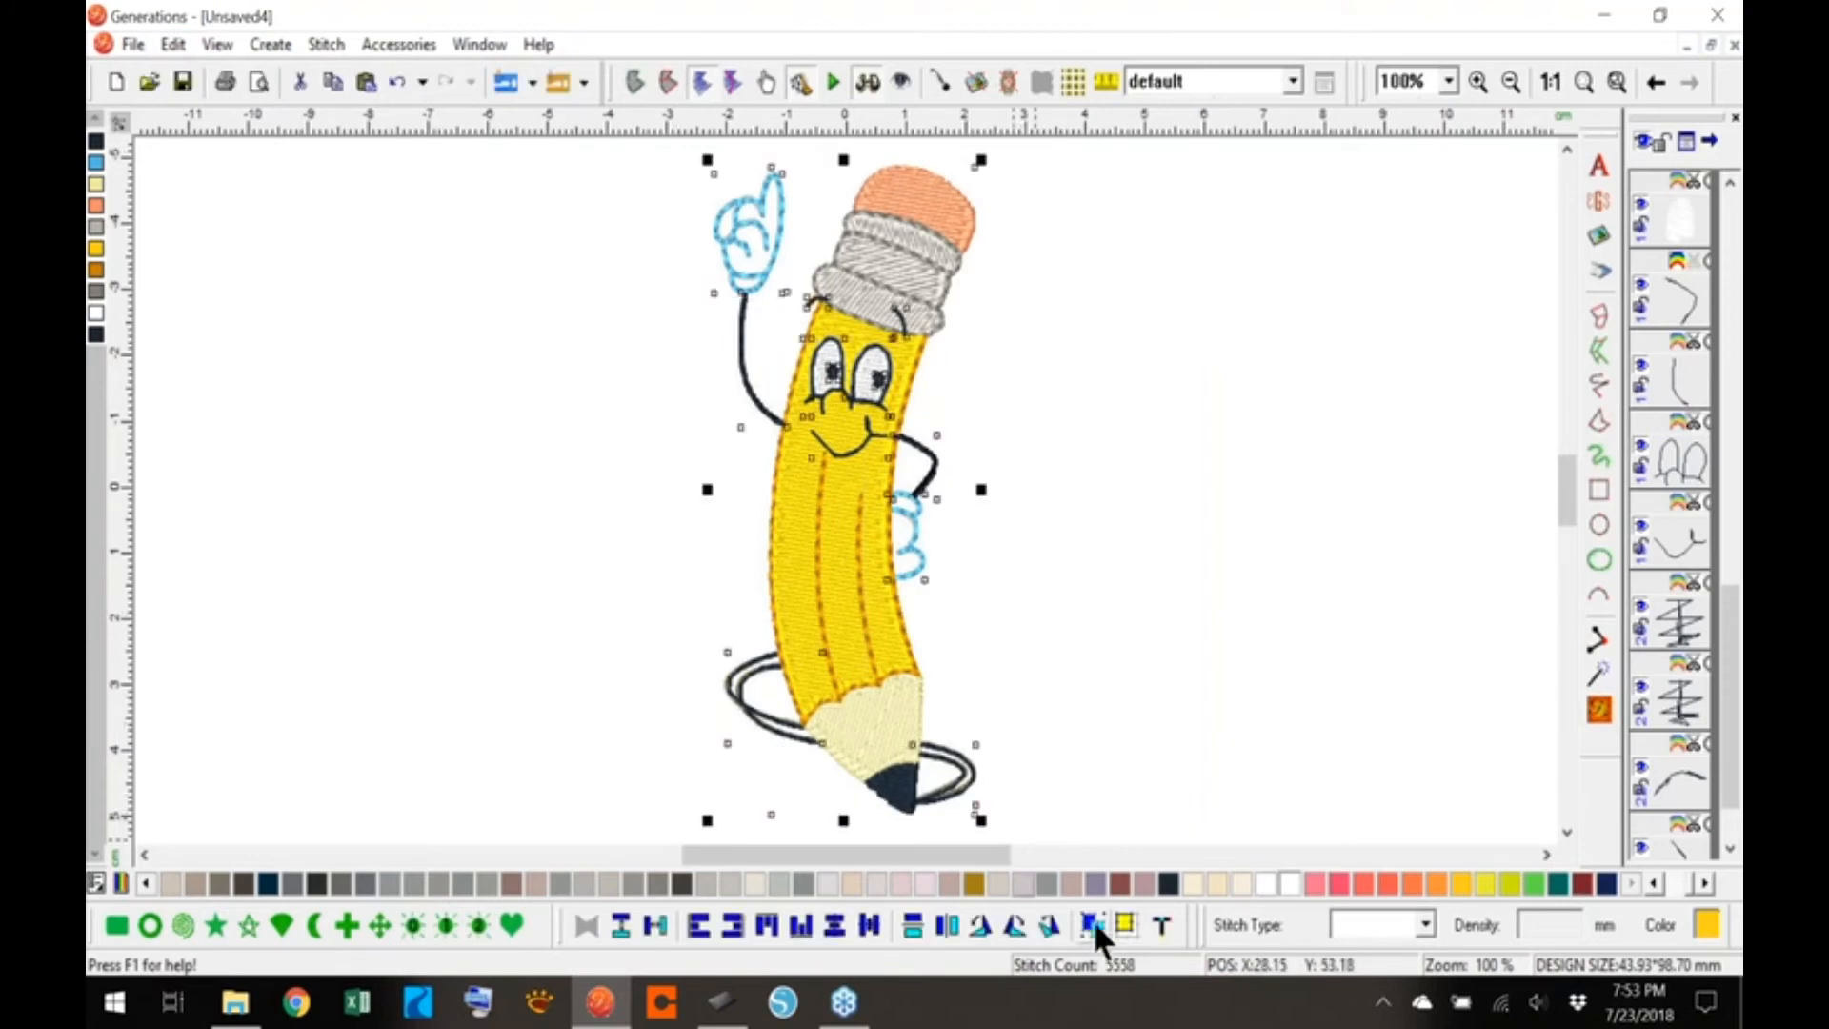
left_click_drag(855, 615, 634, 615)
- Unlock the background image, move it to the right clear of the digitized pencil, and hide it
left_click(173, 44)
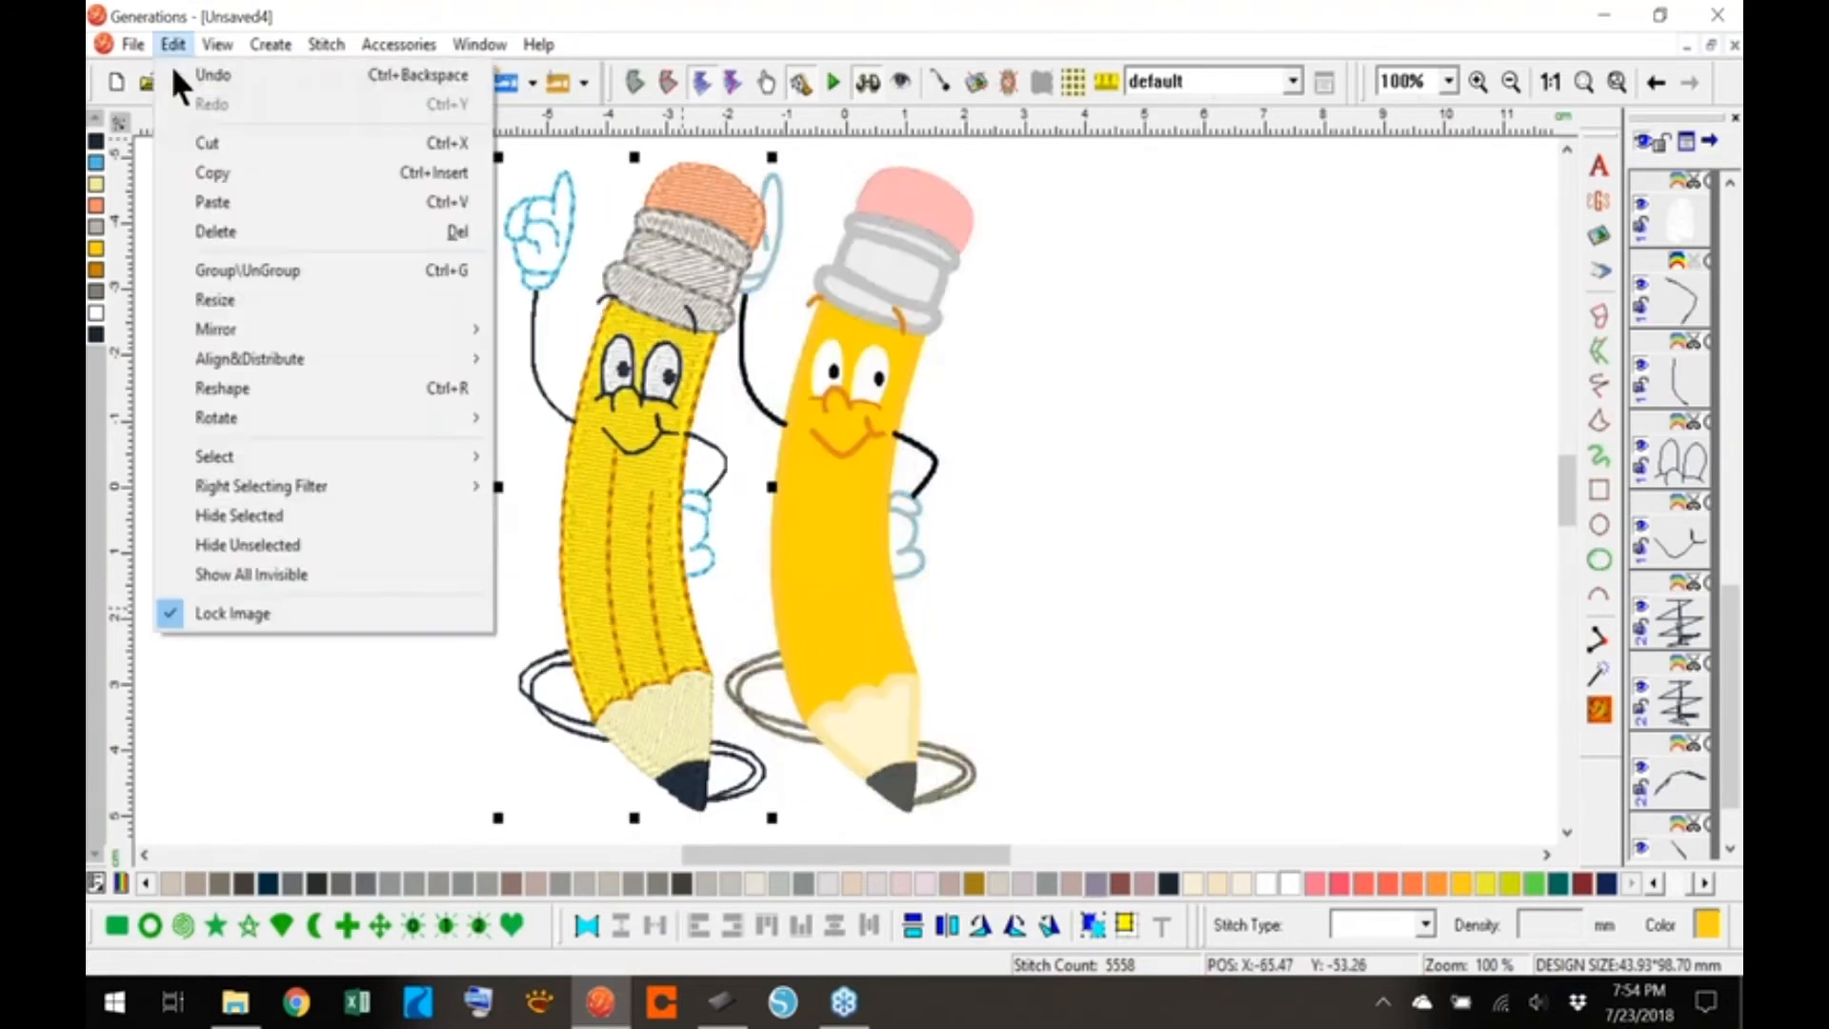
left_click(429, 614)
left_click_drag(867, 556, 1040, 553)
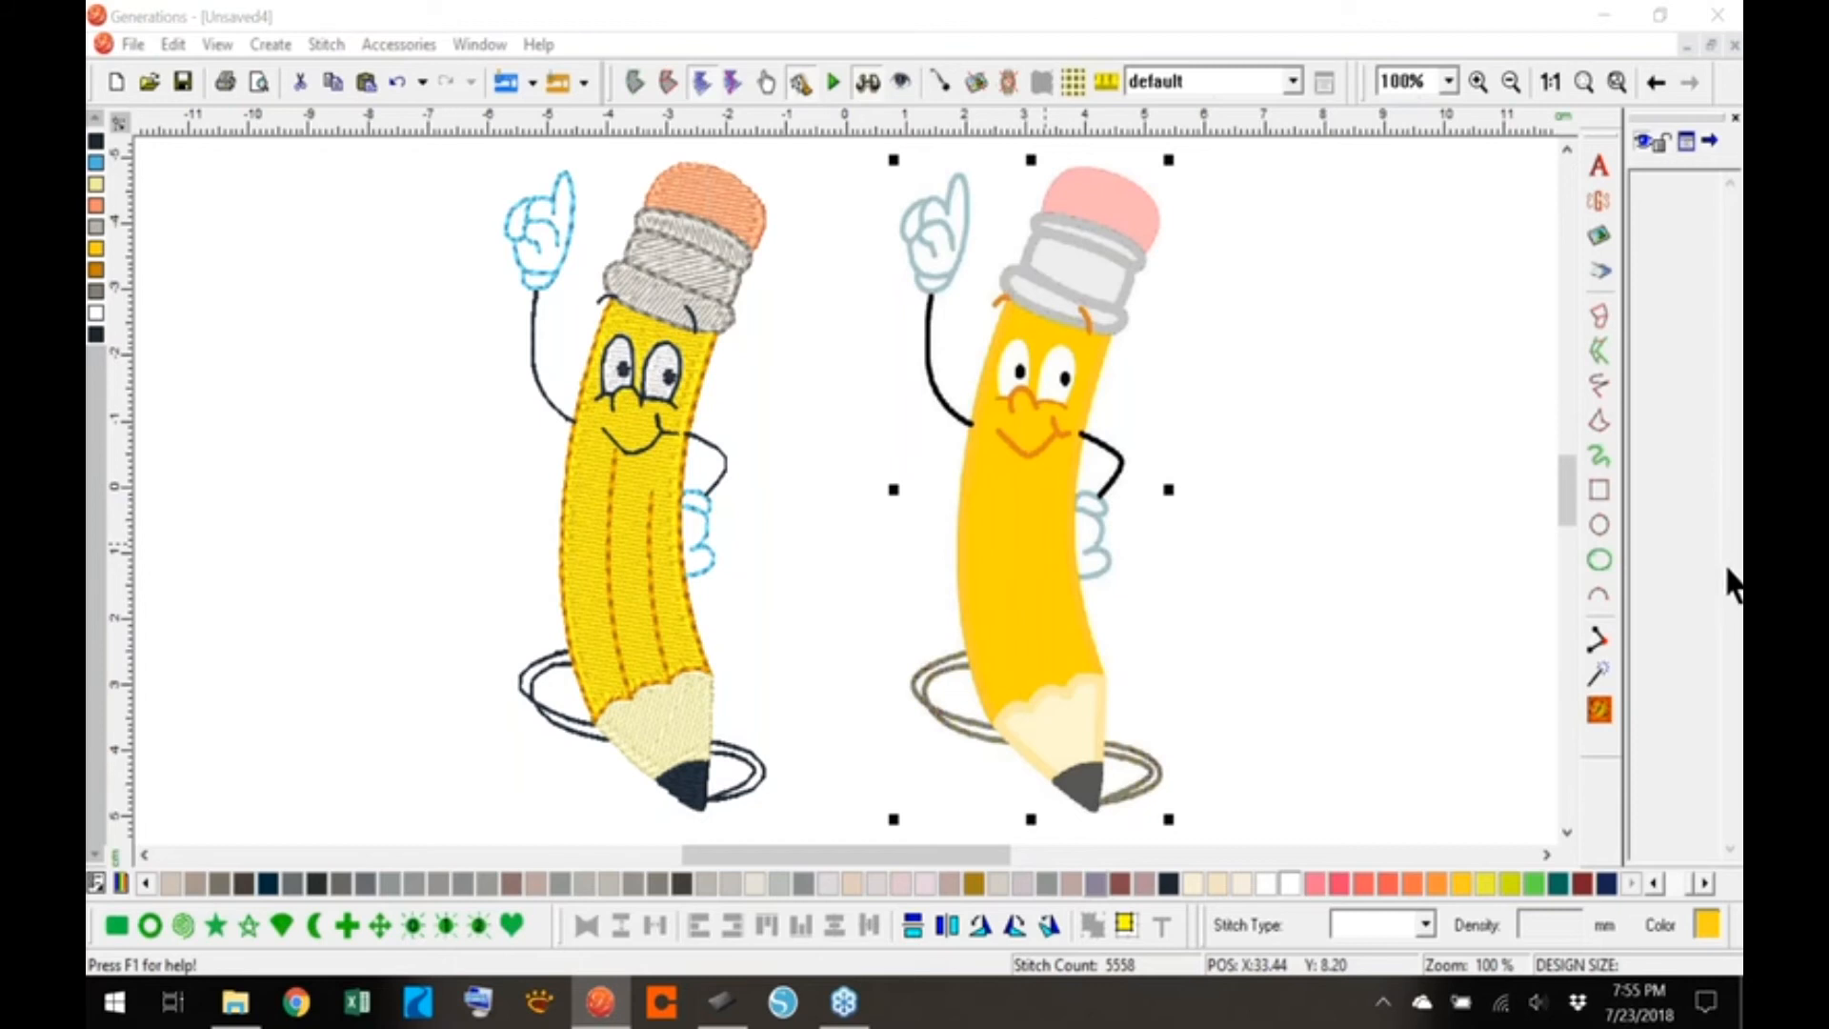
left_click(980, 82)
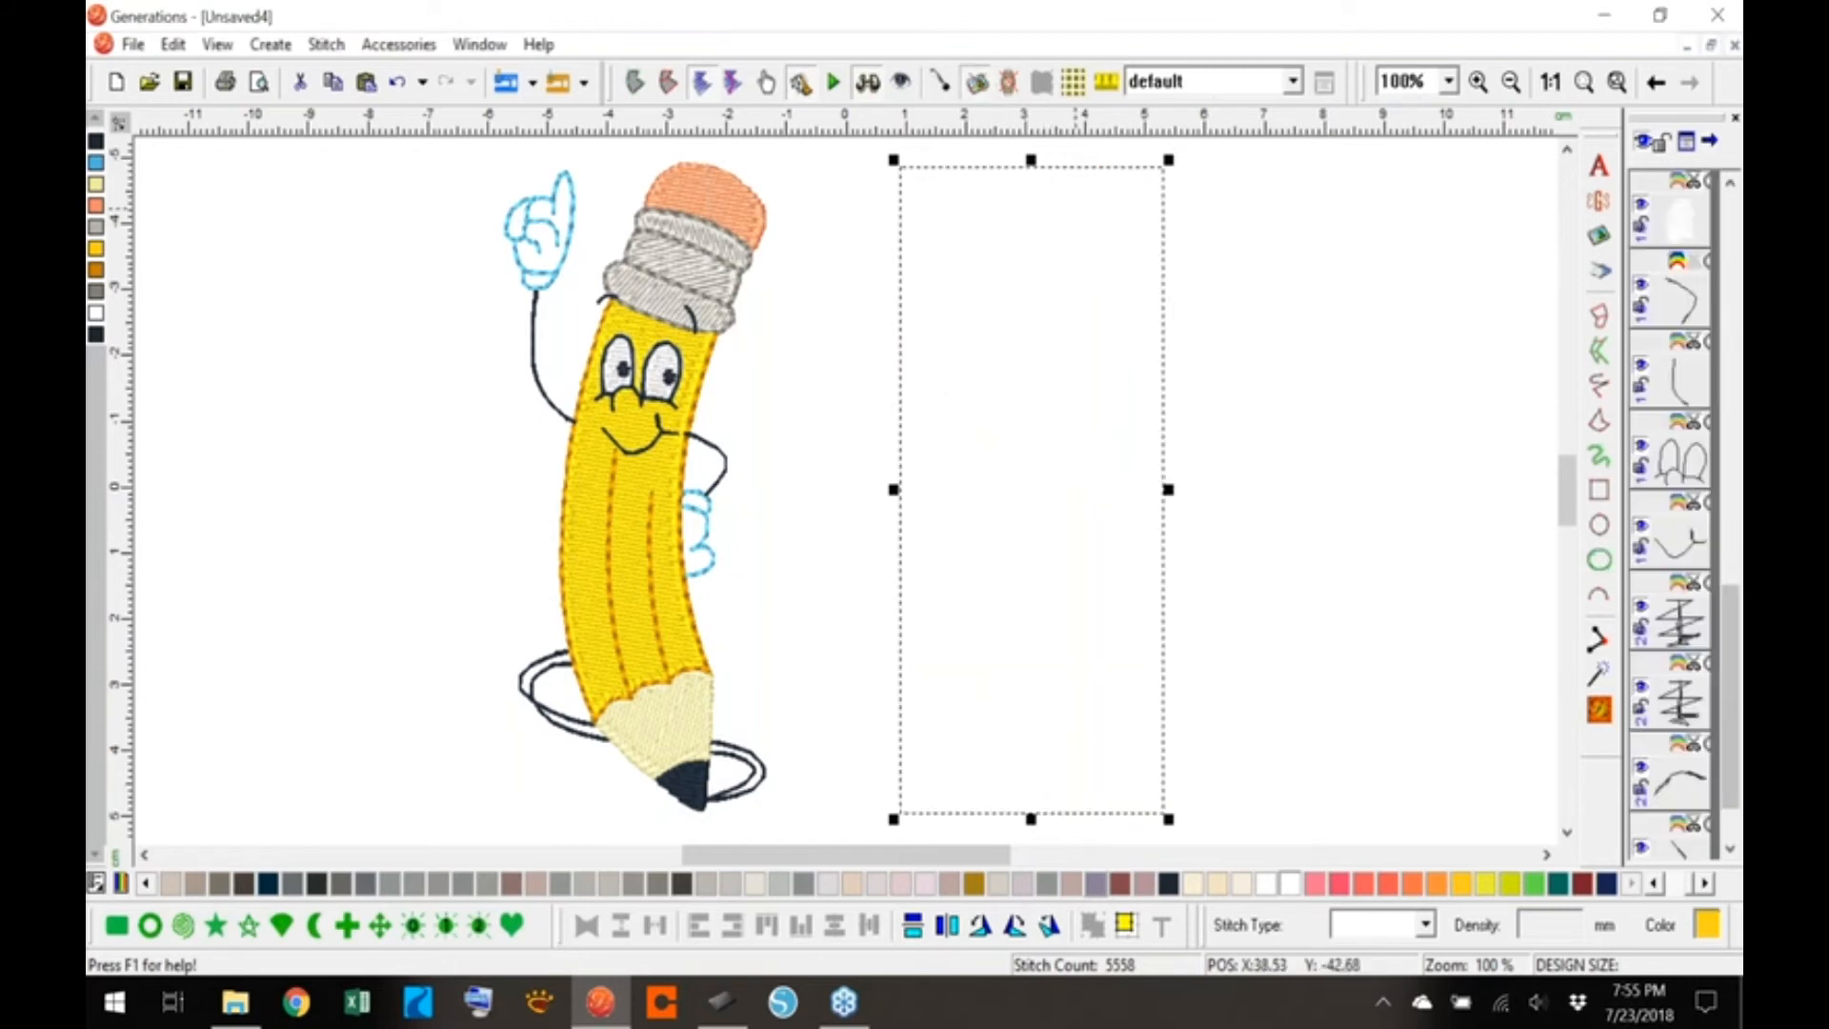
- Try deleting the hidden background image by its dashed frame, and undo the deletion
left_click(1213, 440)
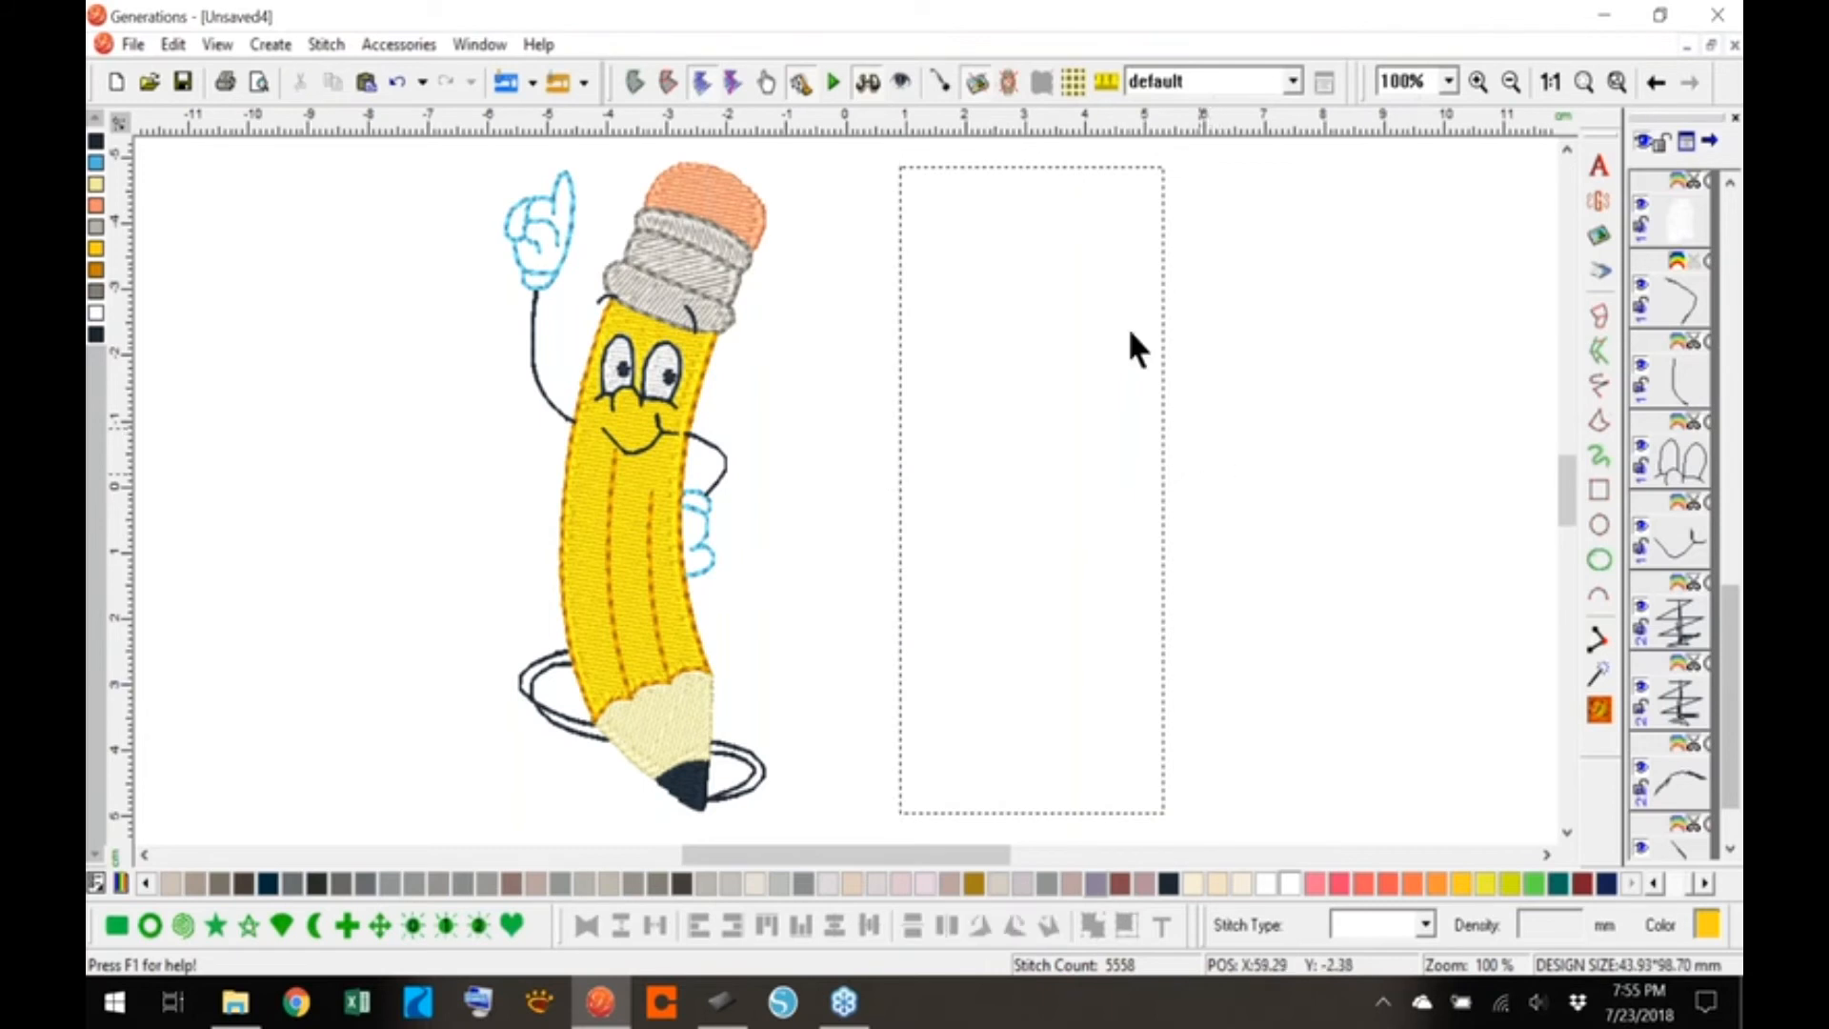
left_click(1157, 333)
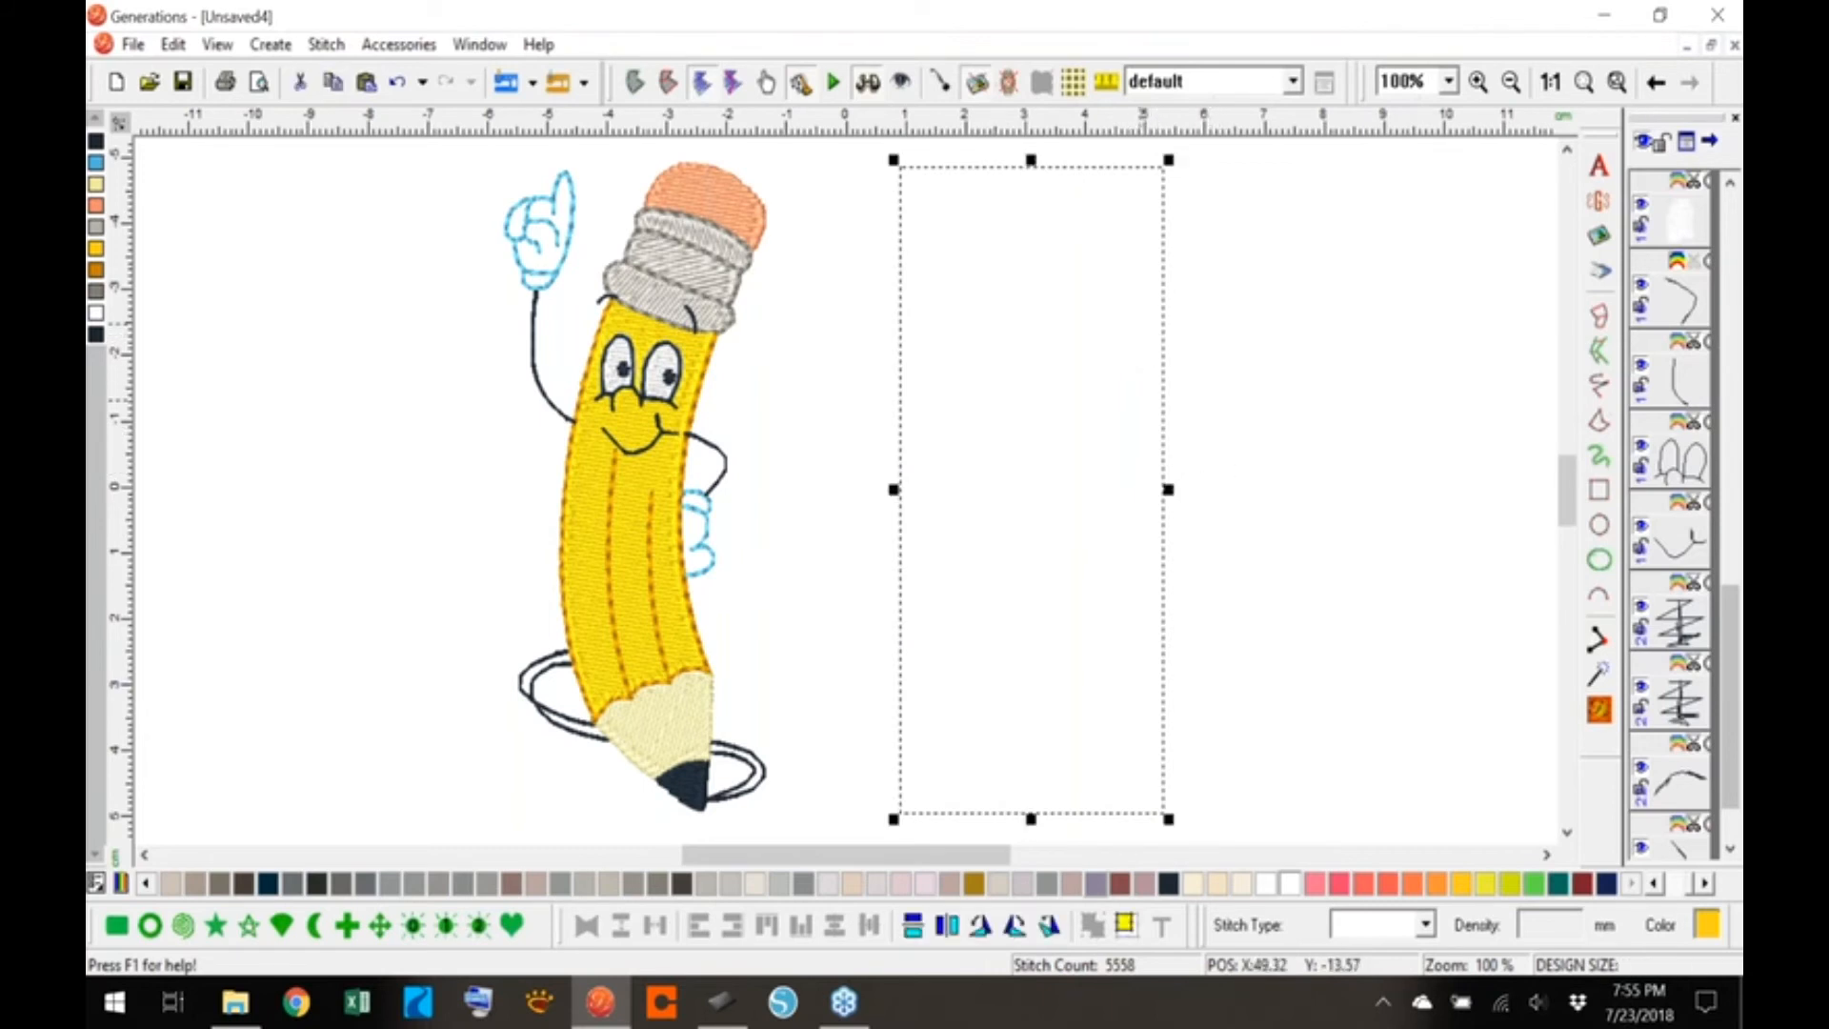
key("Delete")
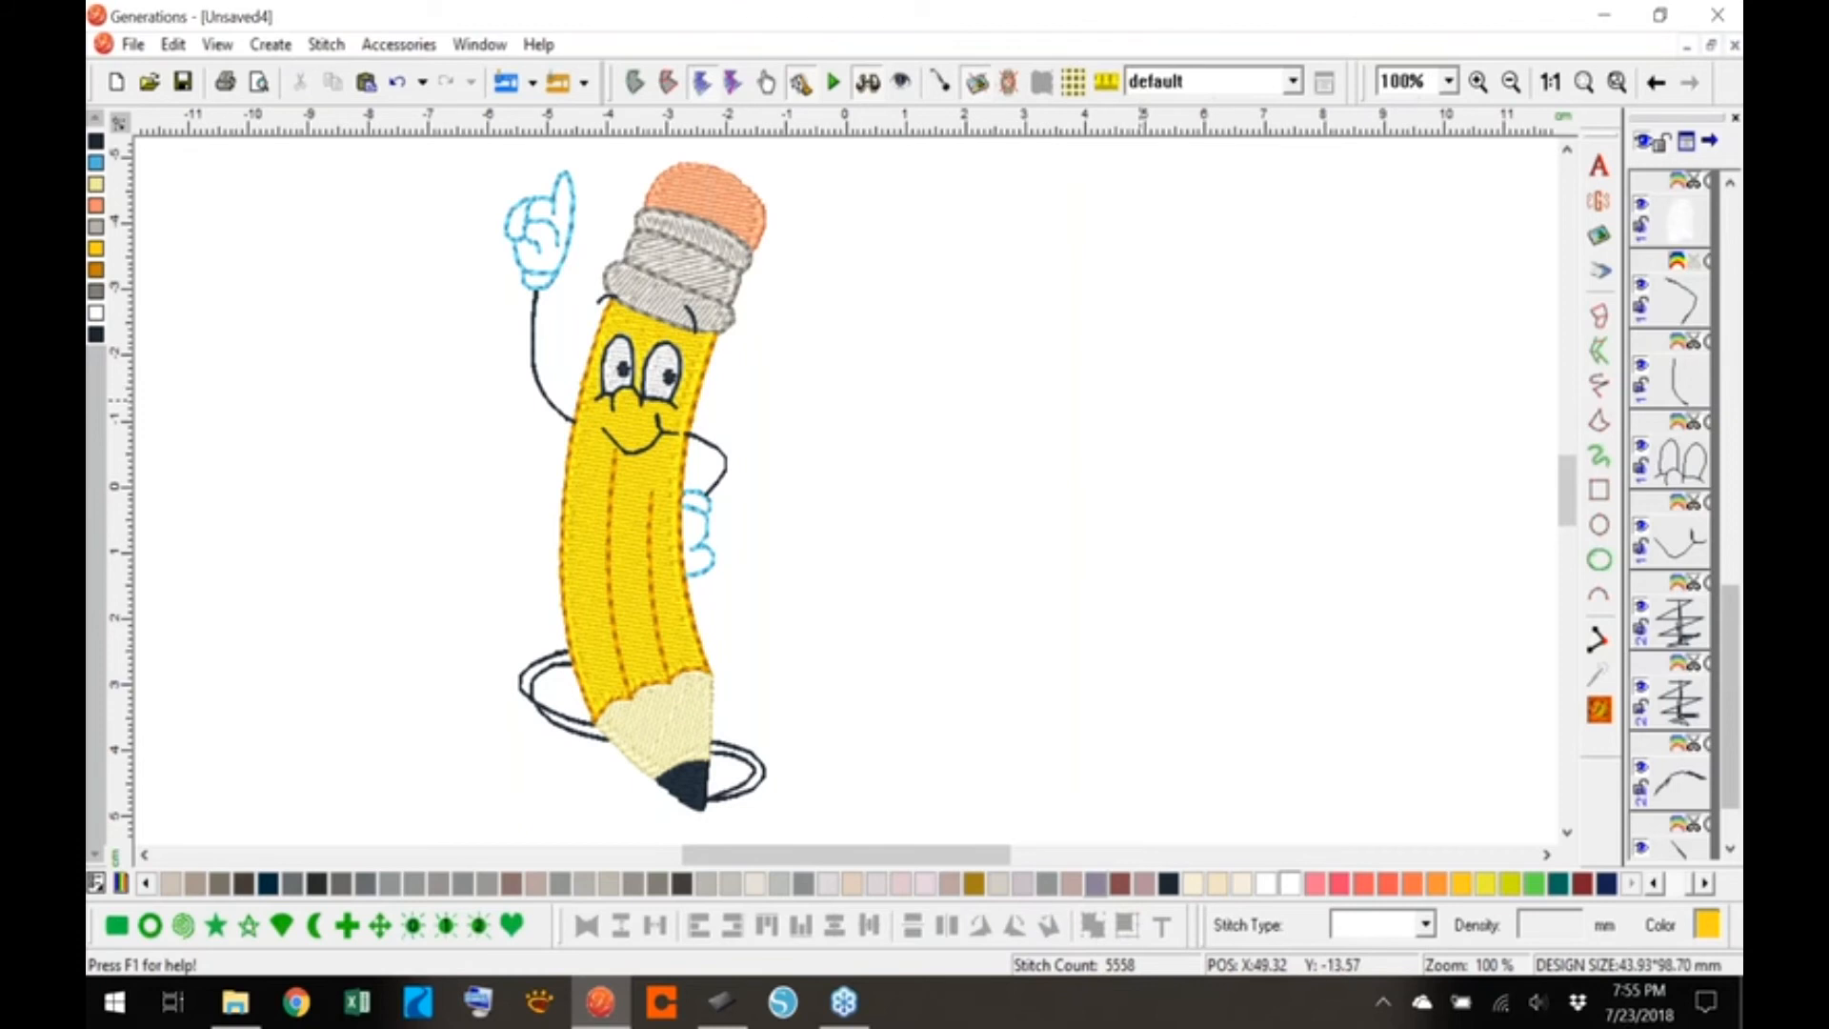
left_click(398, 82)
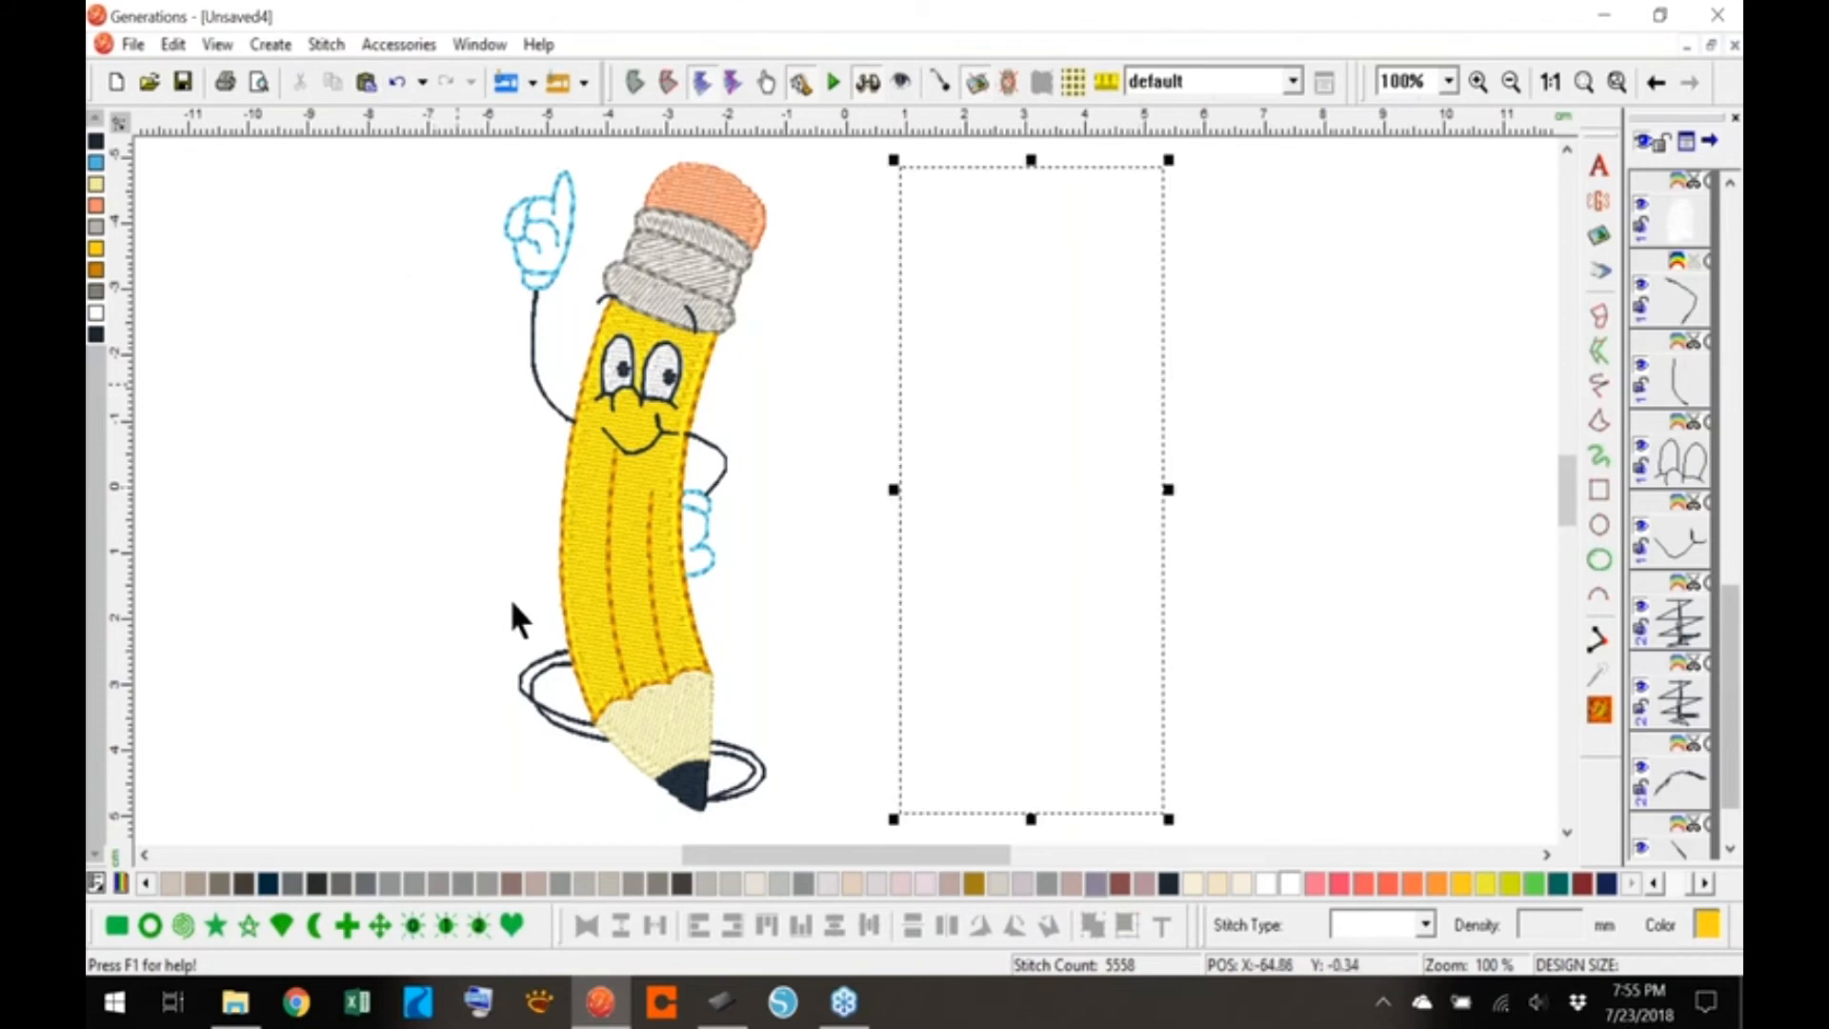
- Delete the hidden background image so that only the digitized pencil is left, and center the pencil in view
left_click(1186, 424)
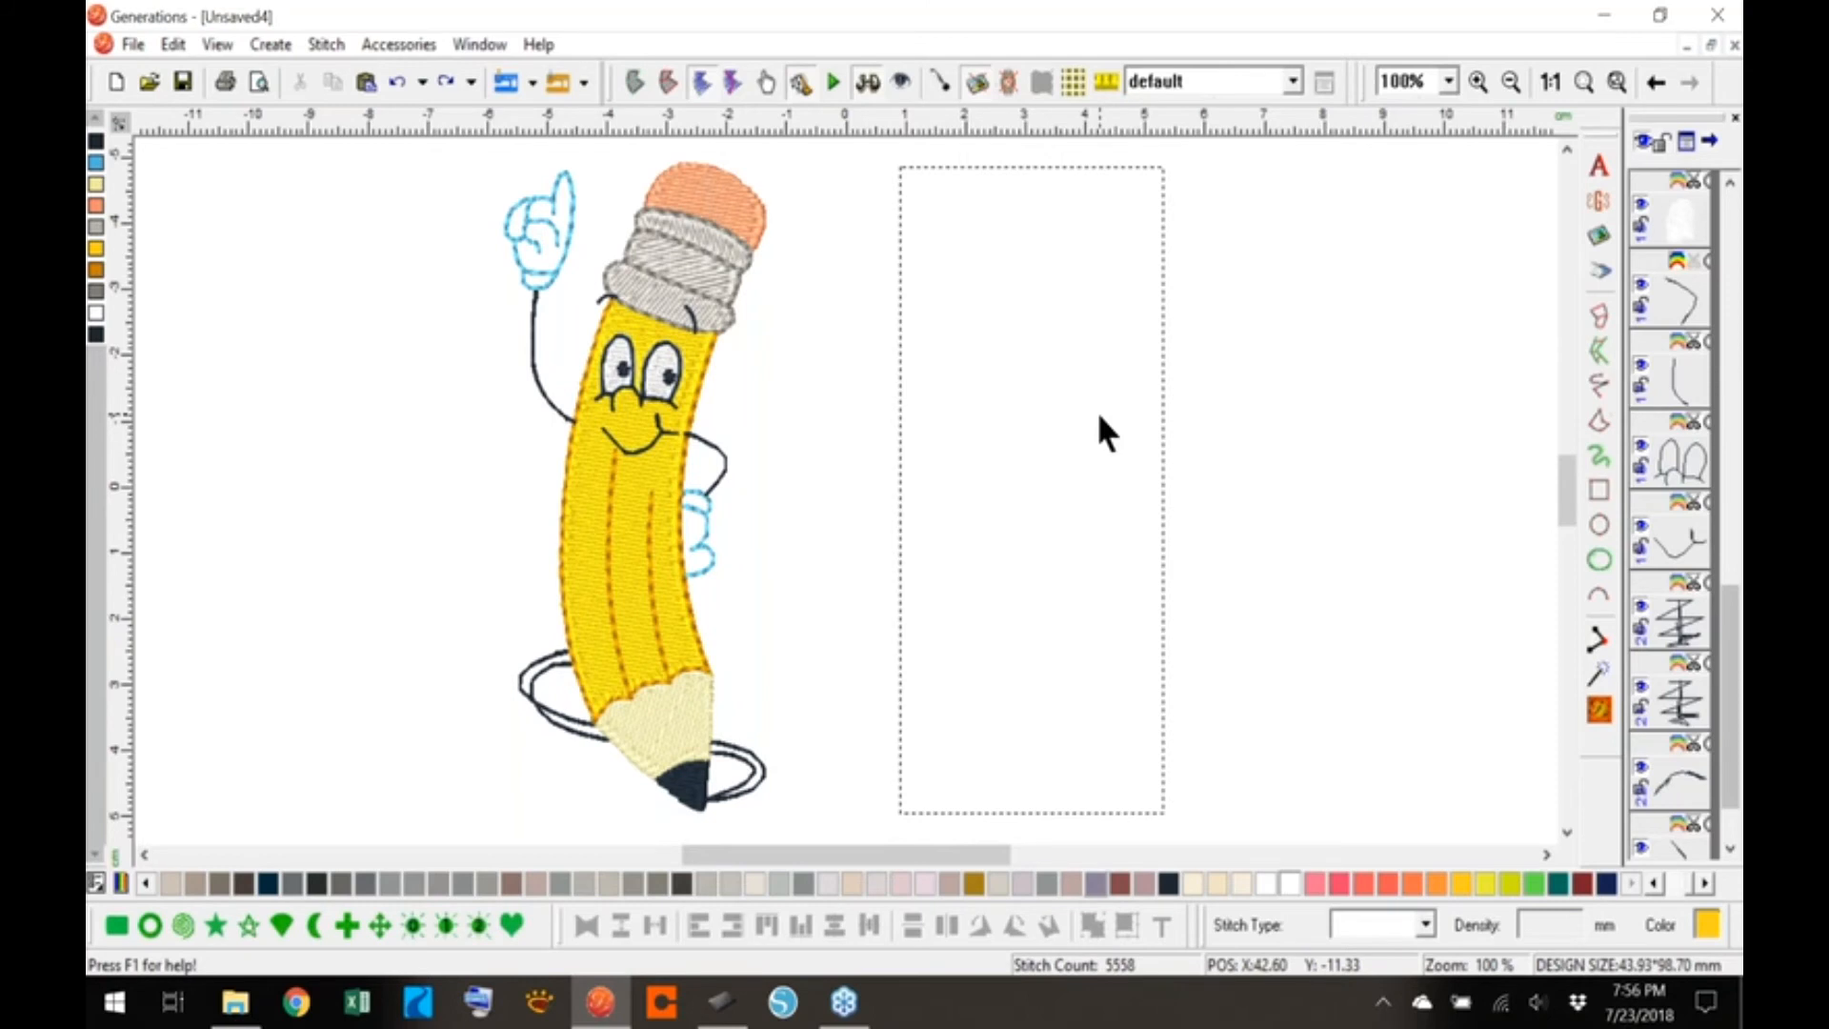
left_click(1143, 524)
key("Delete")
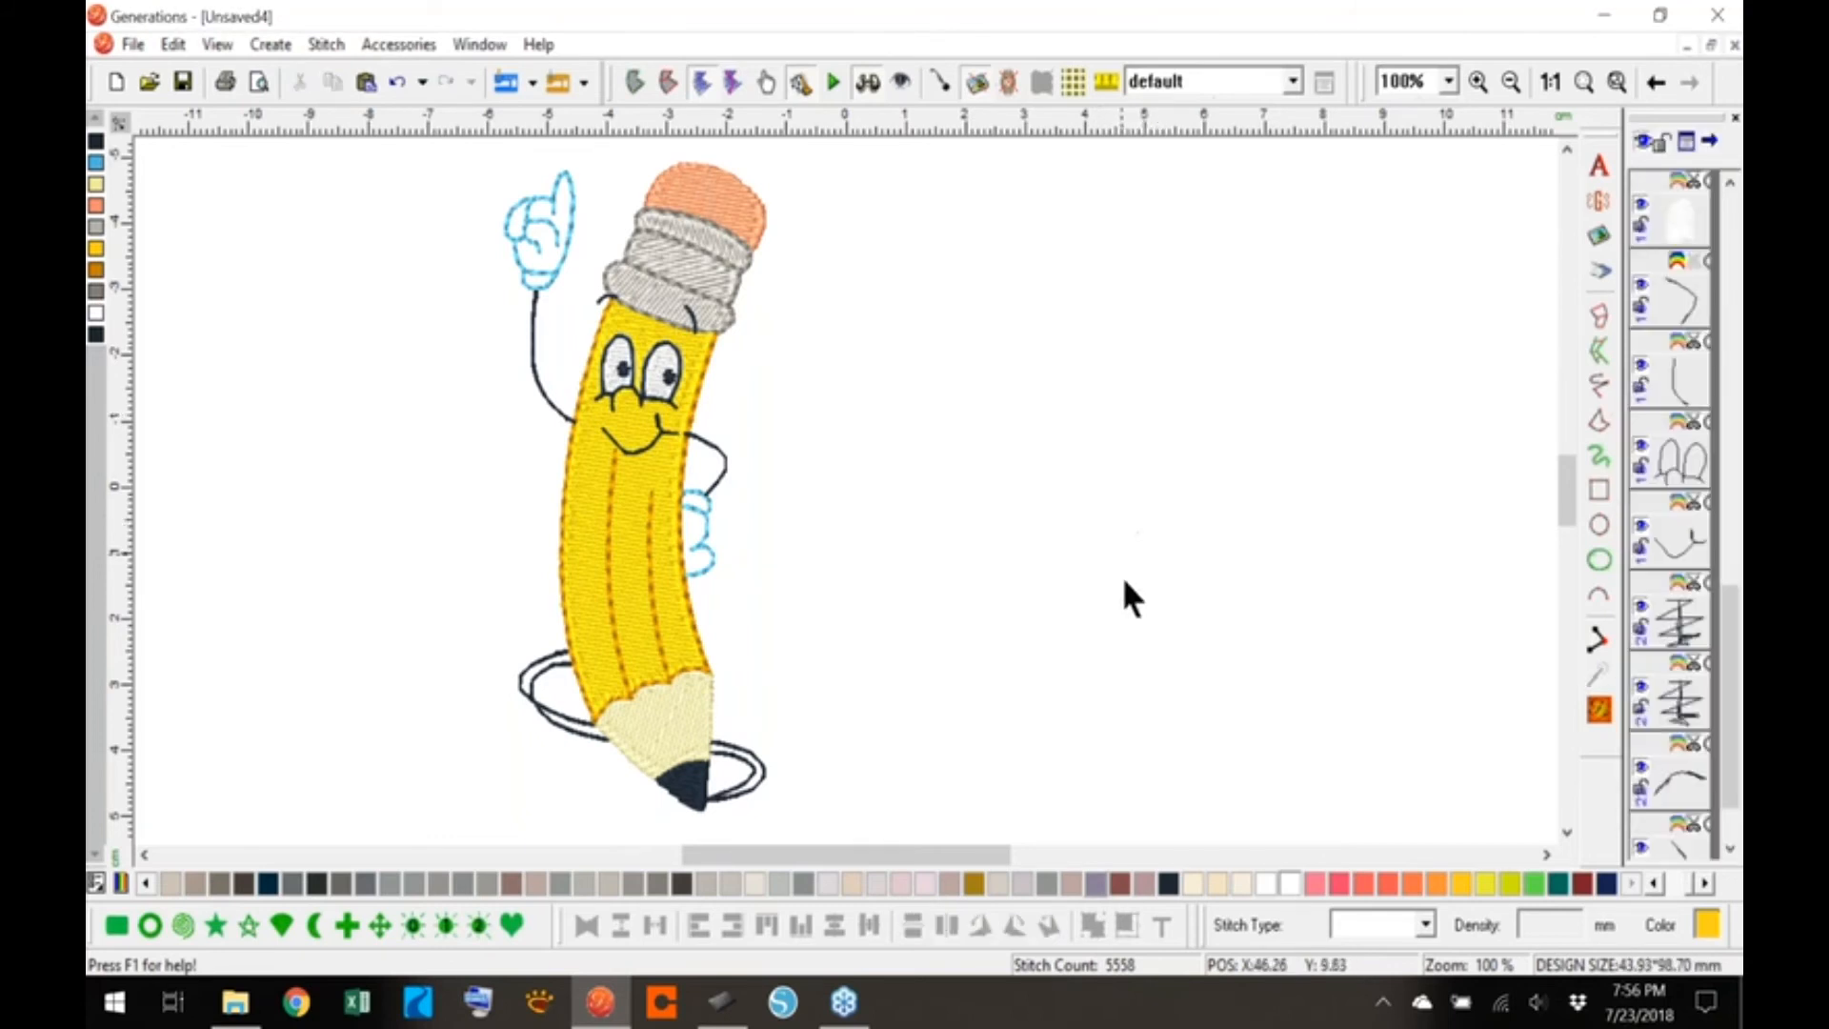
left_click_drag(919, 855, 860, 856)
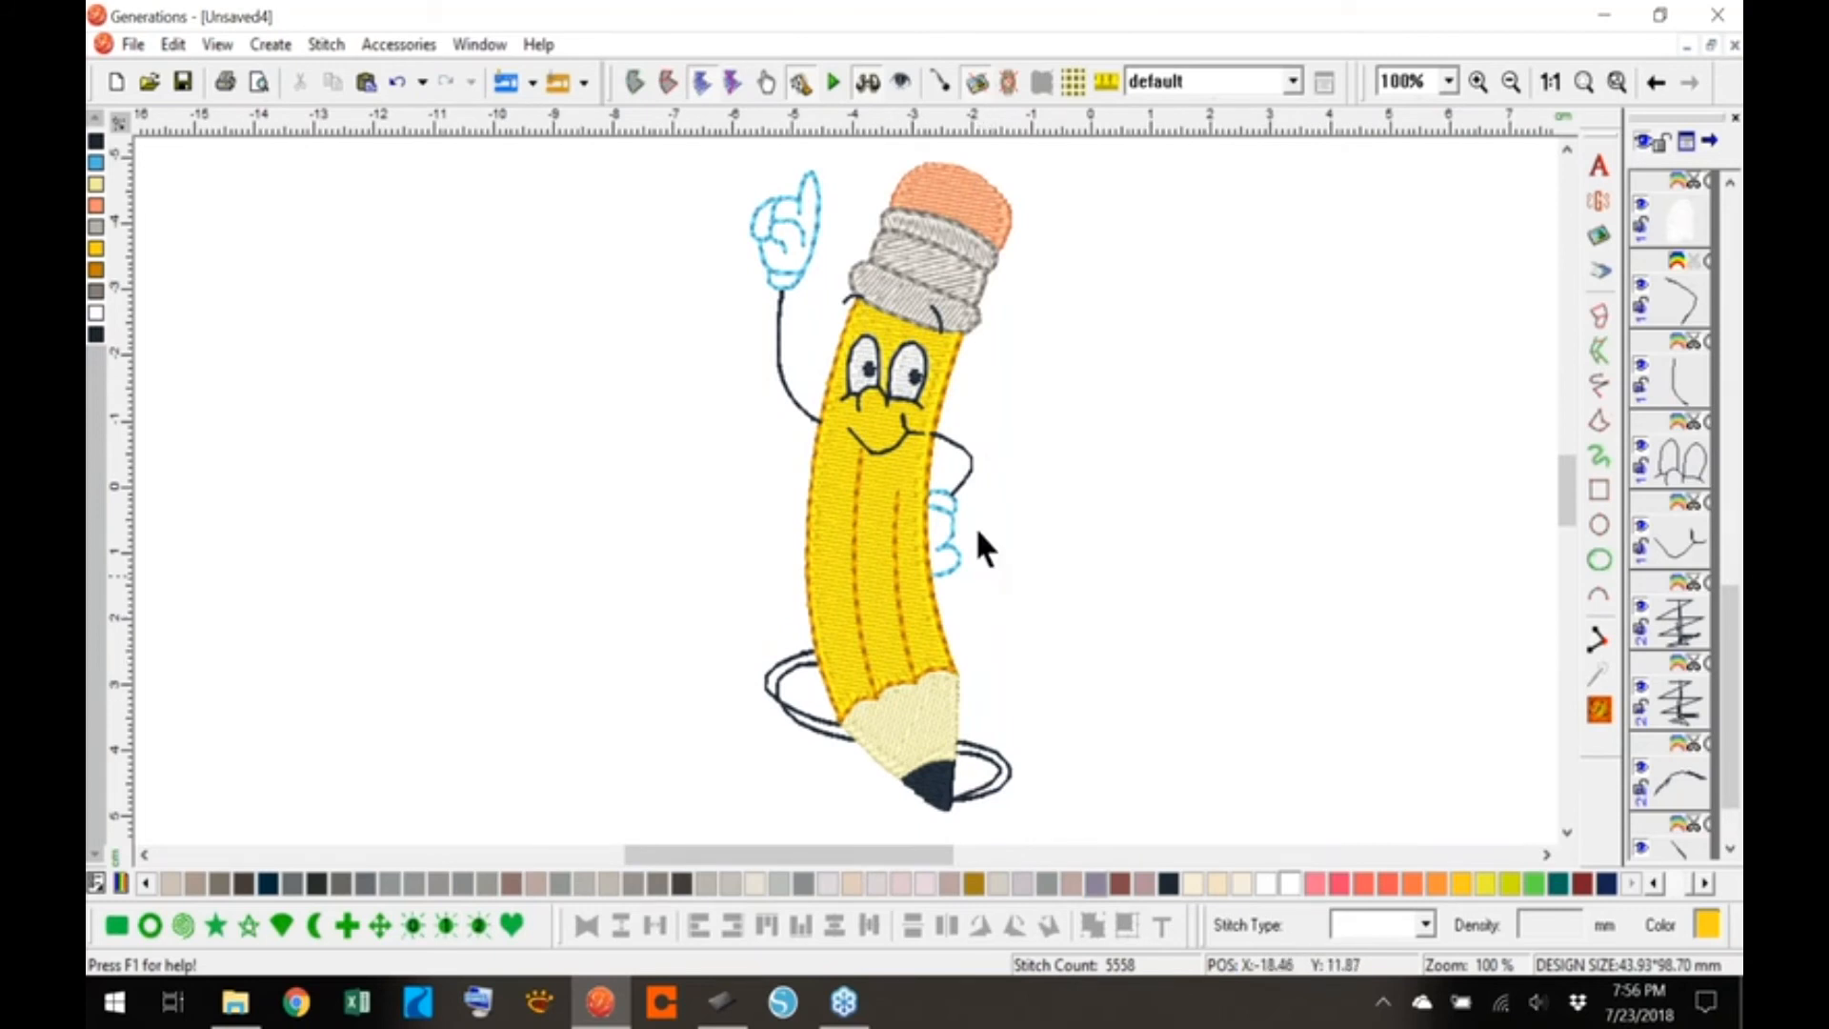
- Test start and end points at one end of a diagonal freehand Triple Run line about 46.2 by 36.4 mm, and delete the line
left_click(968, 486)
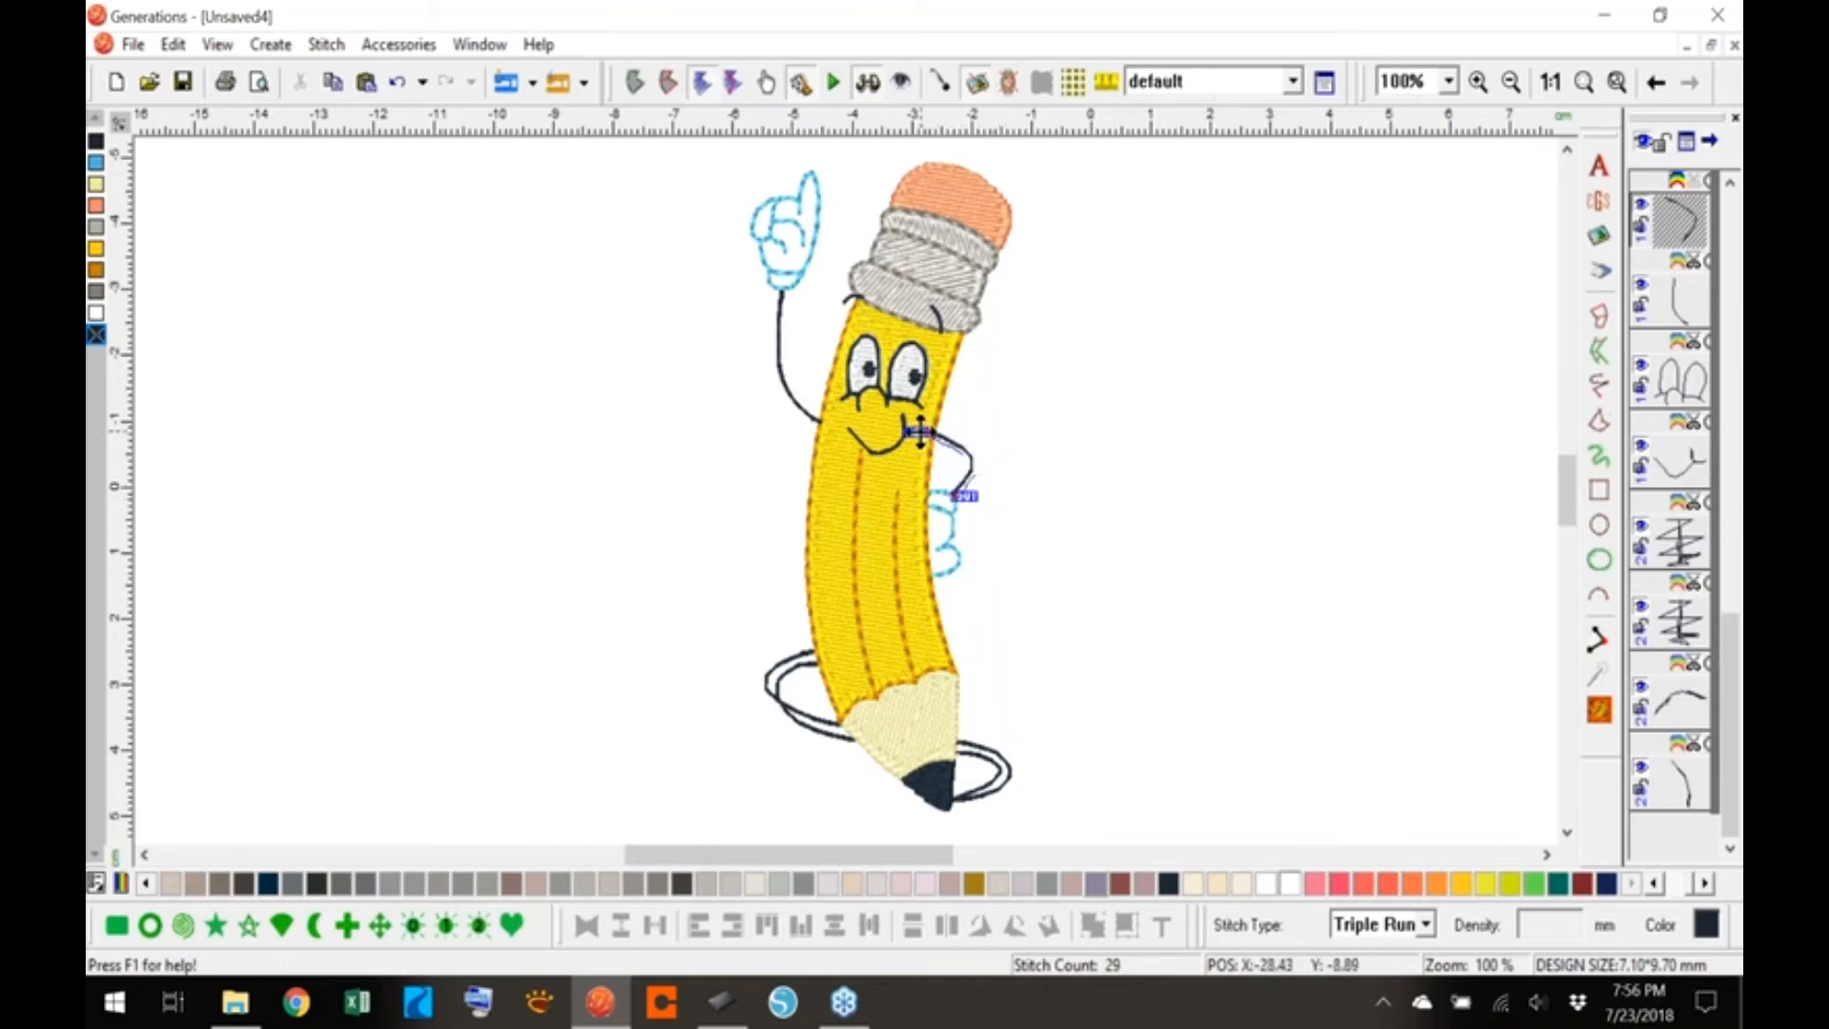
left_click(1599, 382)
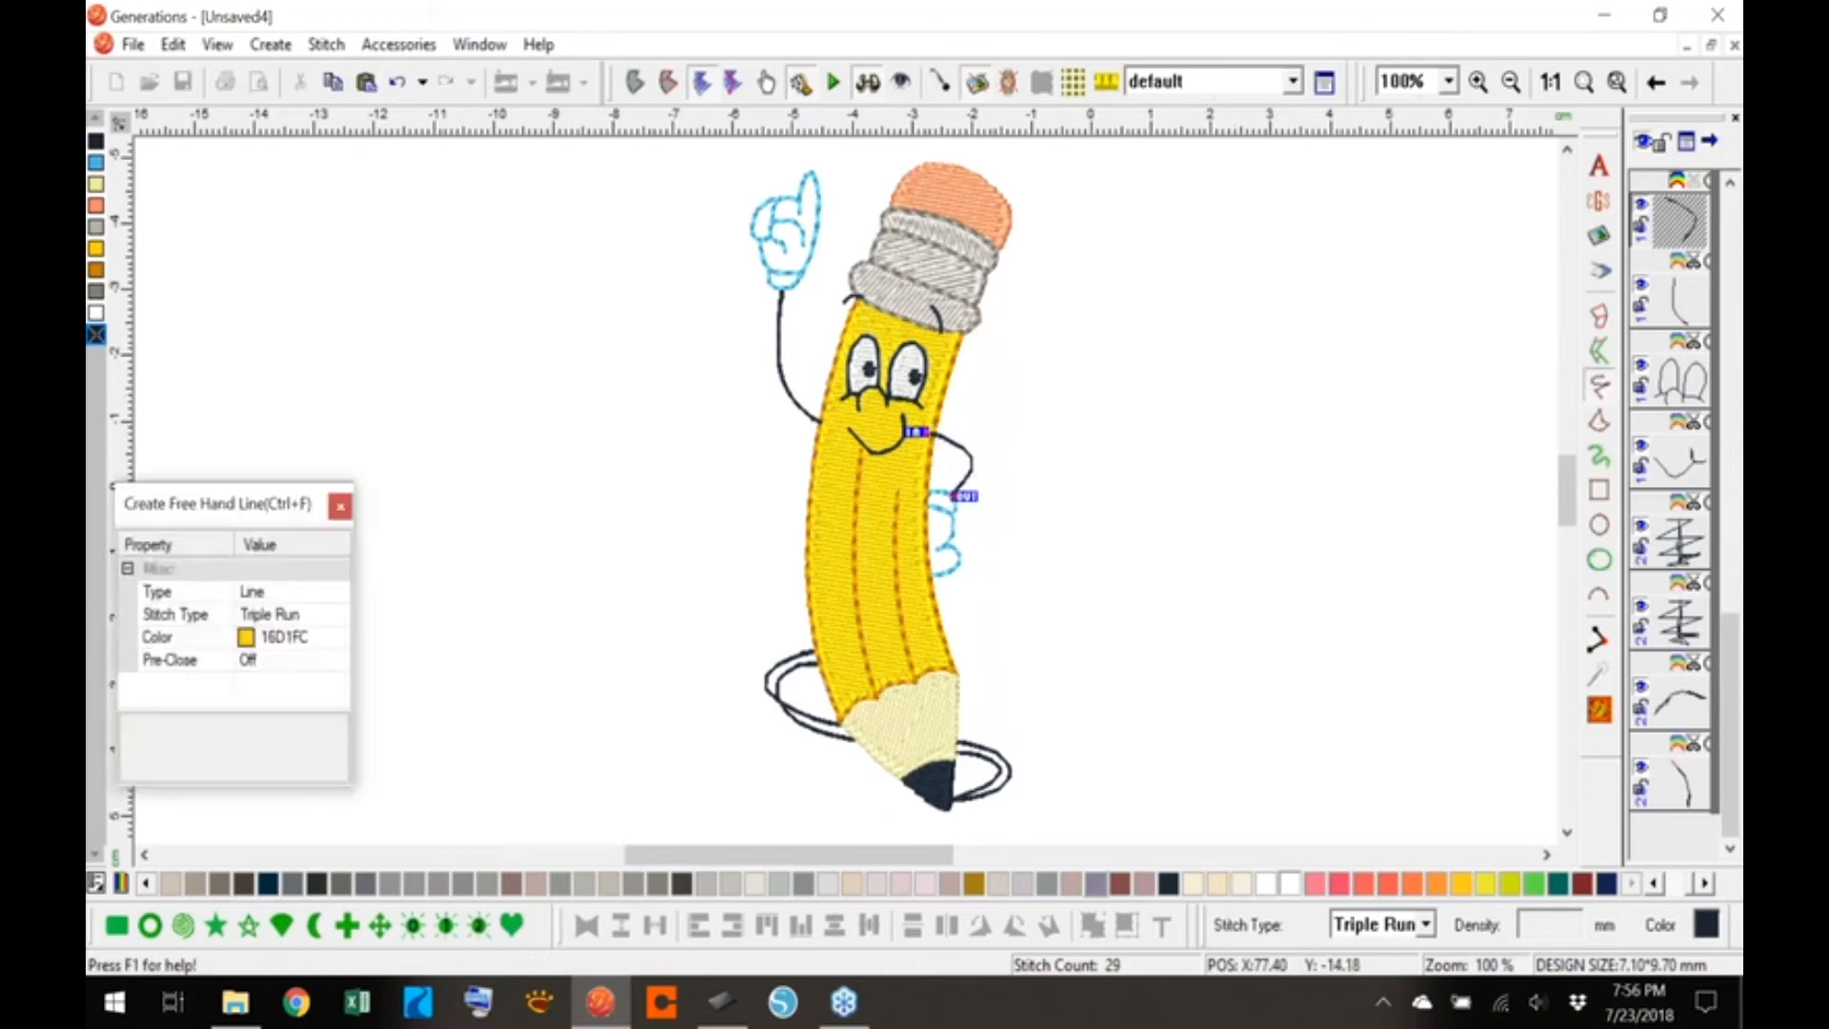
left_click_drag(1112, 590, 1388, 351)
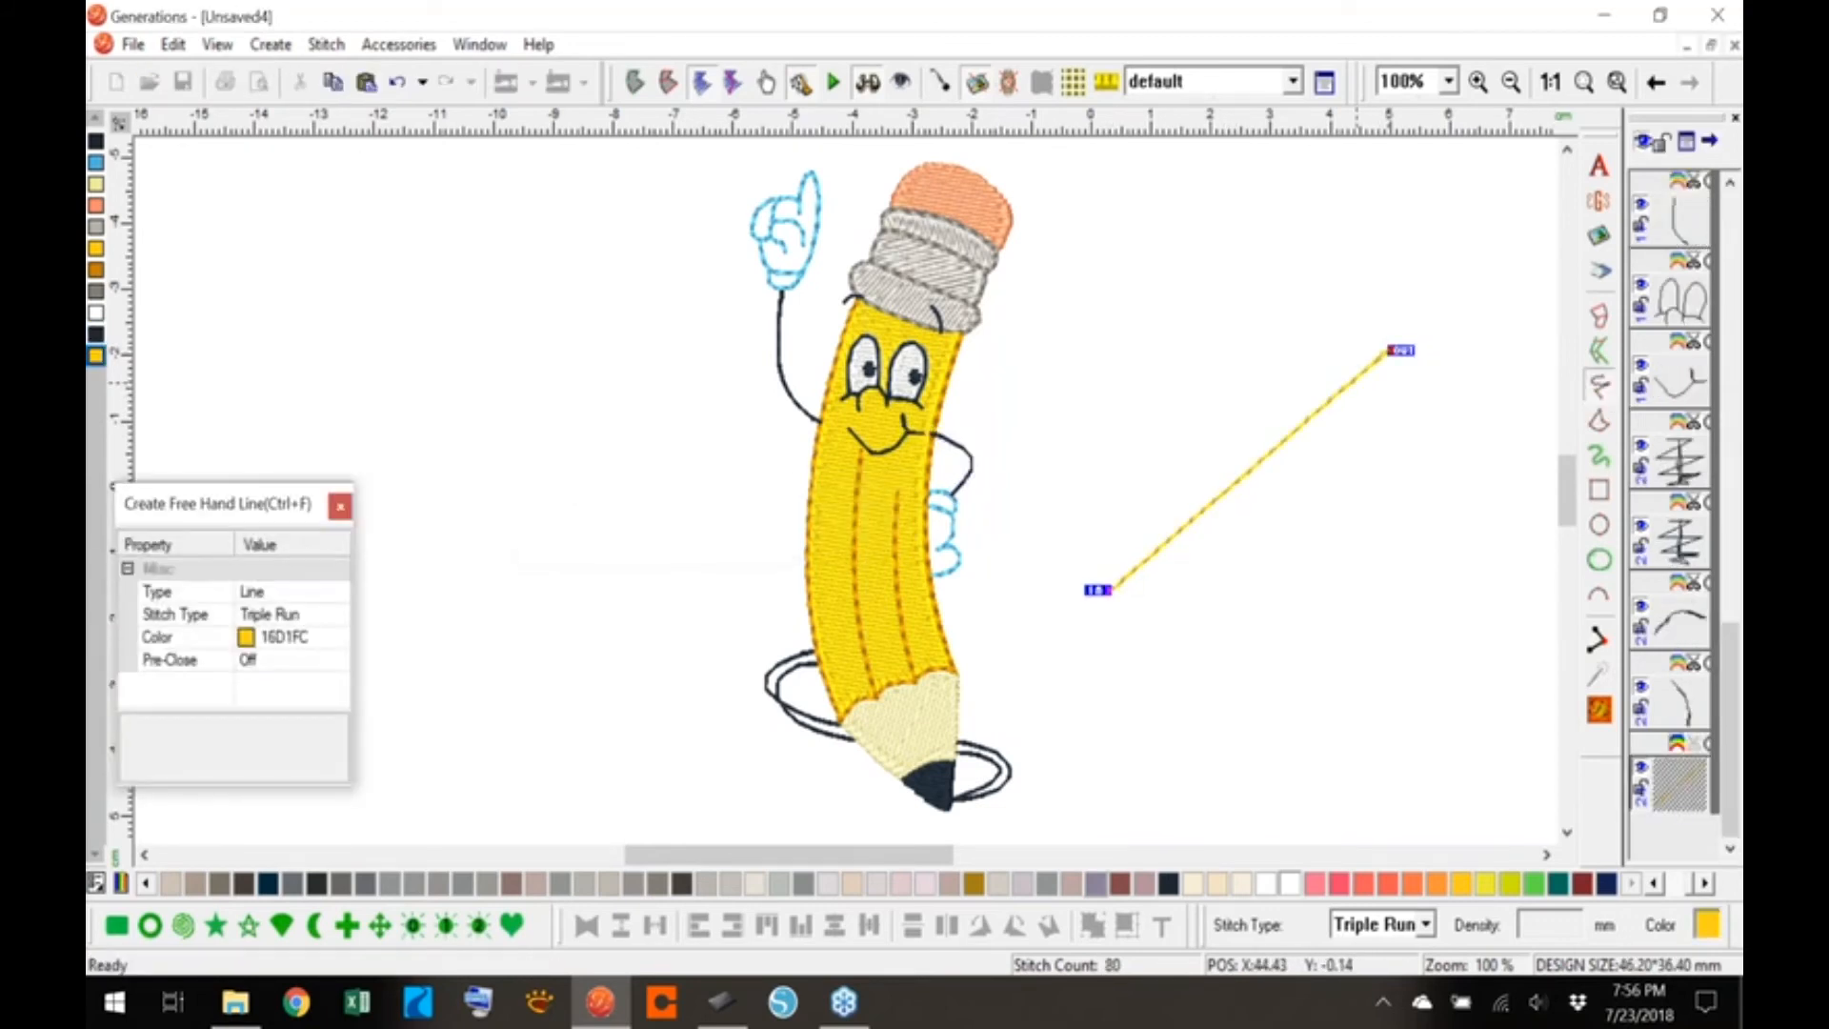
mouse_move(1098, 591)
left_mouse_down()
mouse_move(1209, 457)
mouse_move(1382, 353)
left_mouse_up()
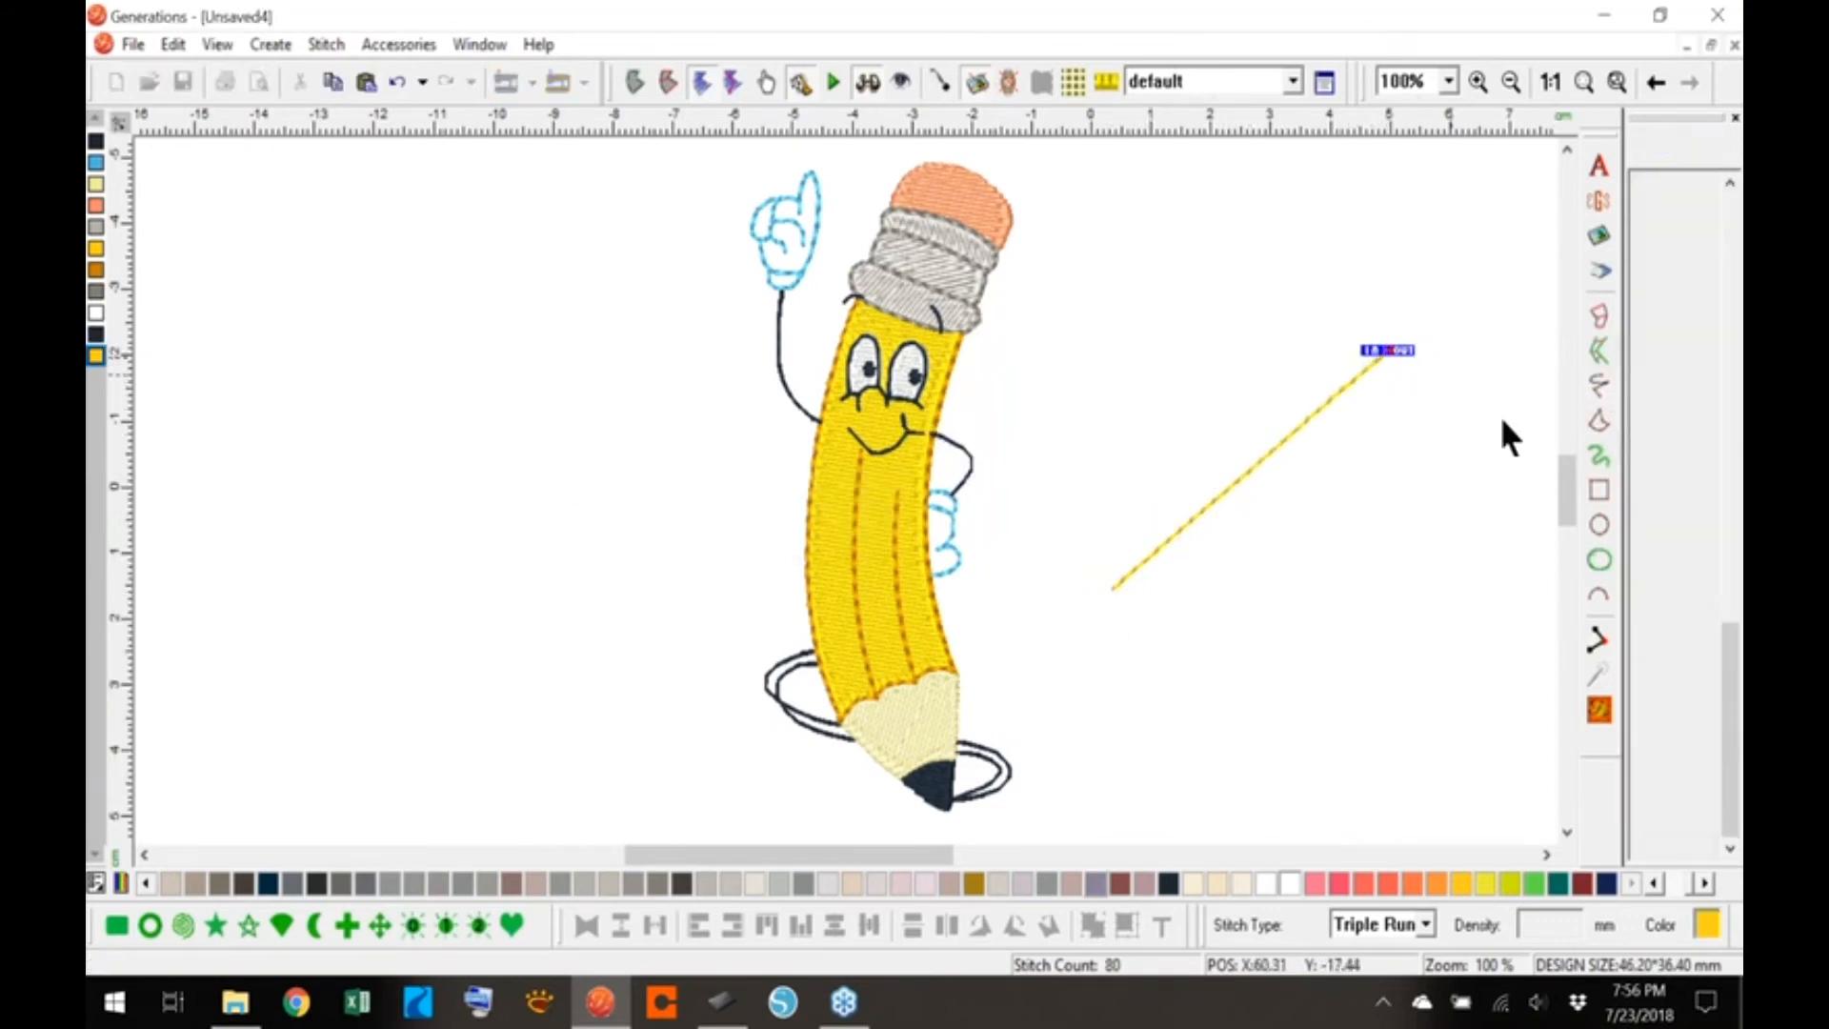
left_click(1600, 709)
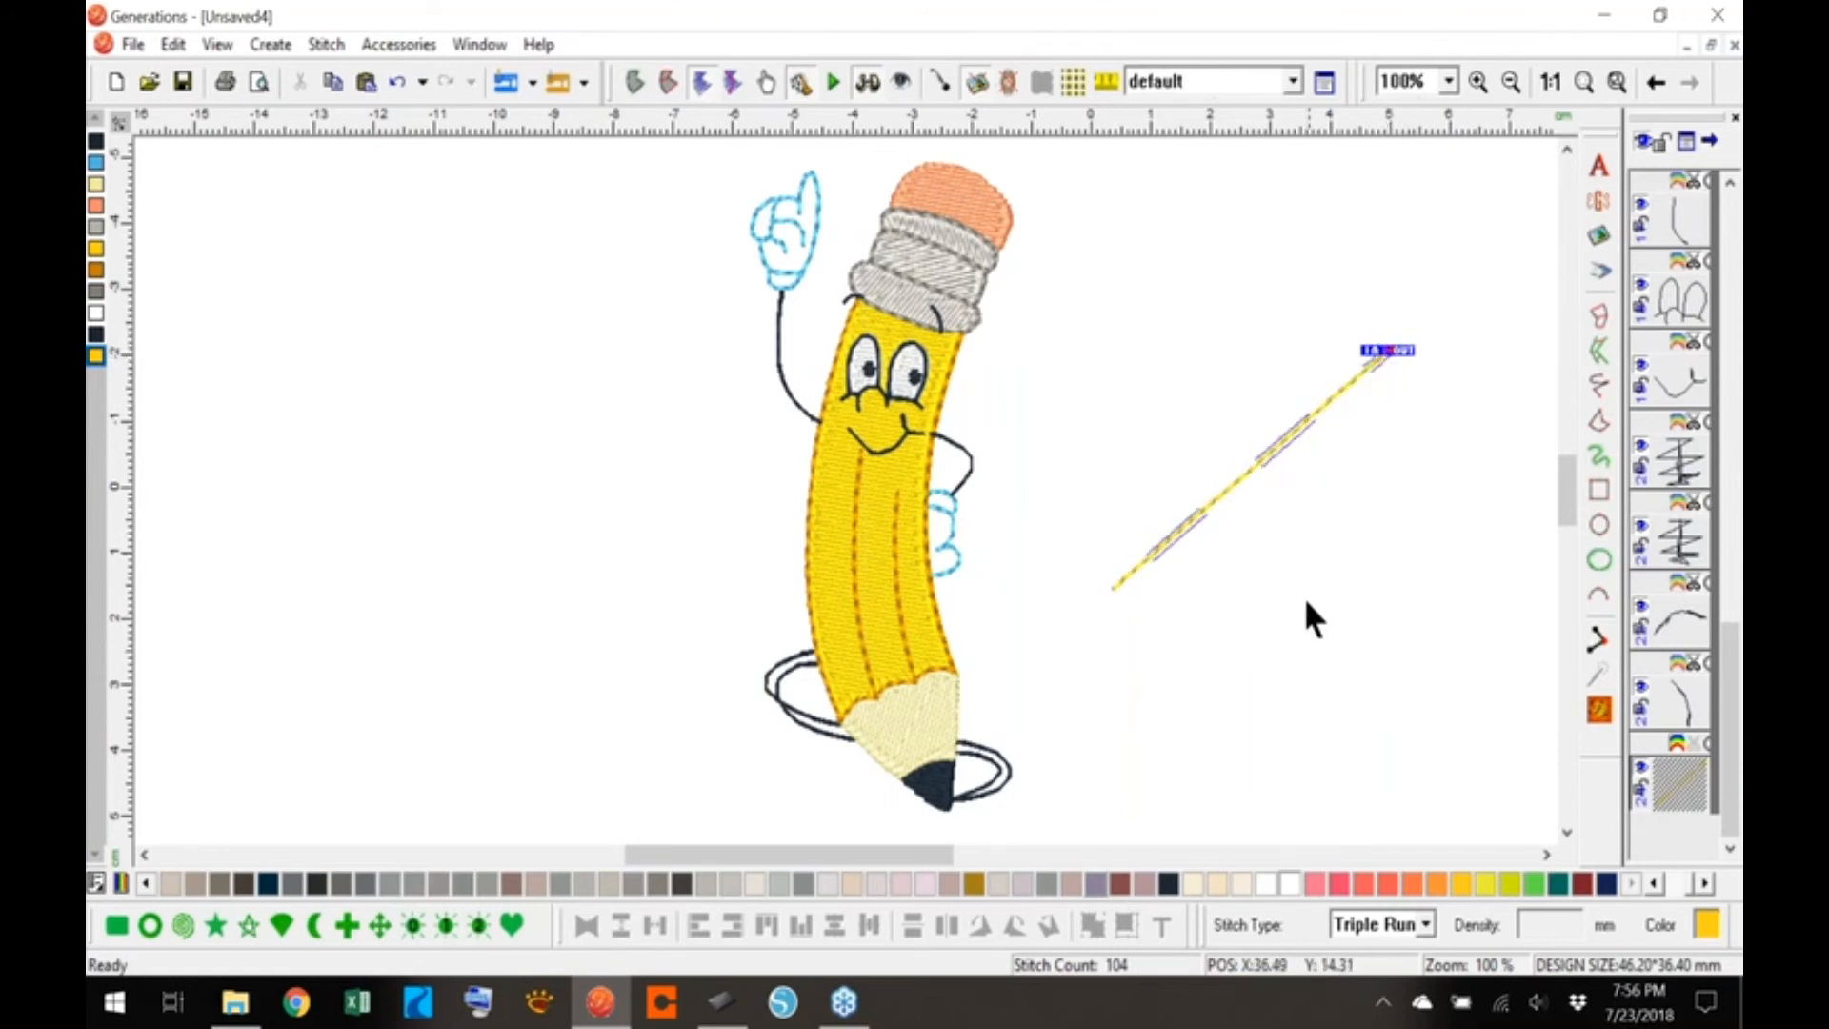
key("Delete")
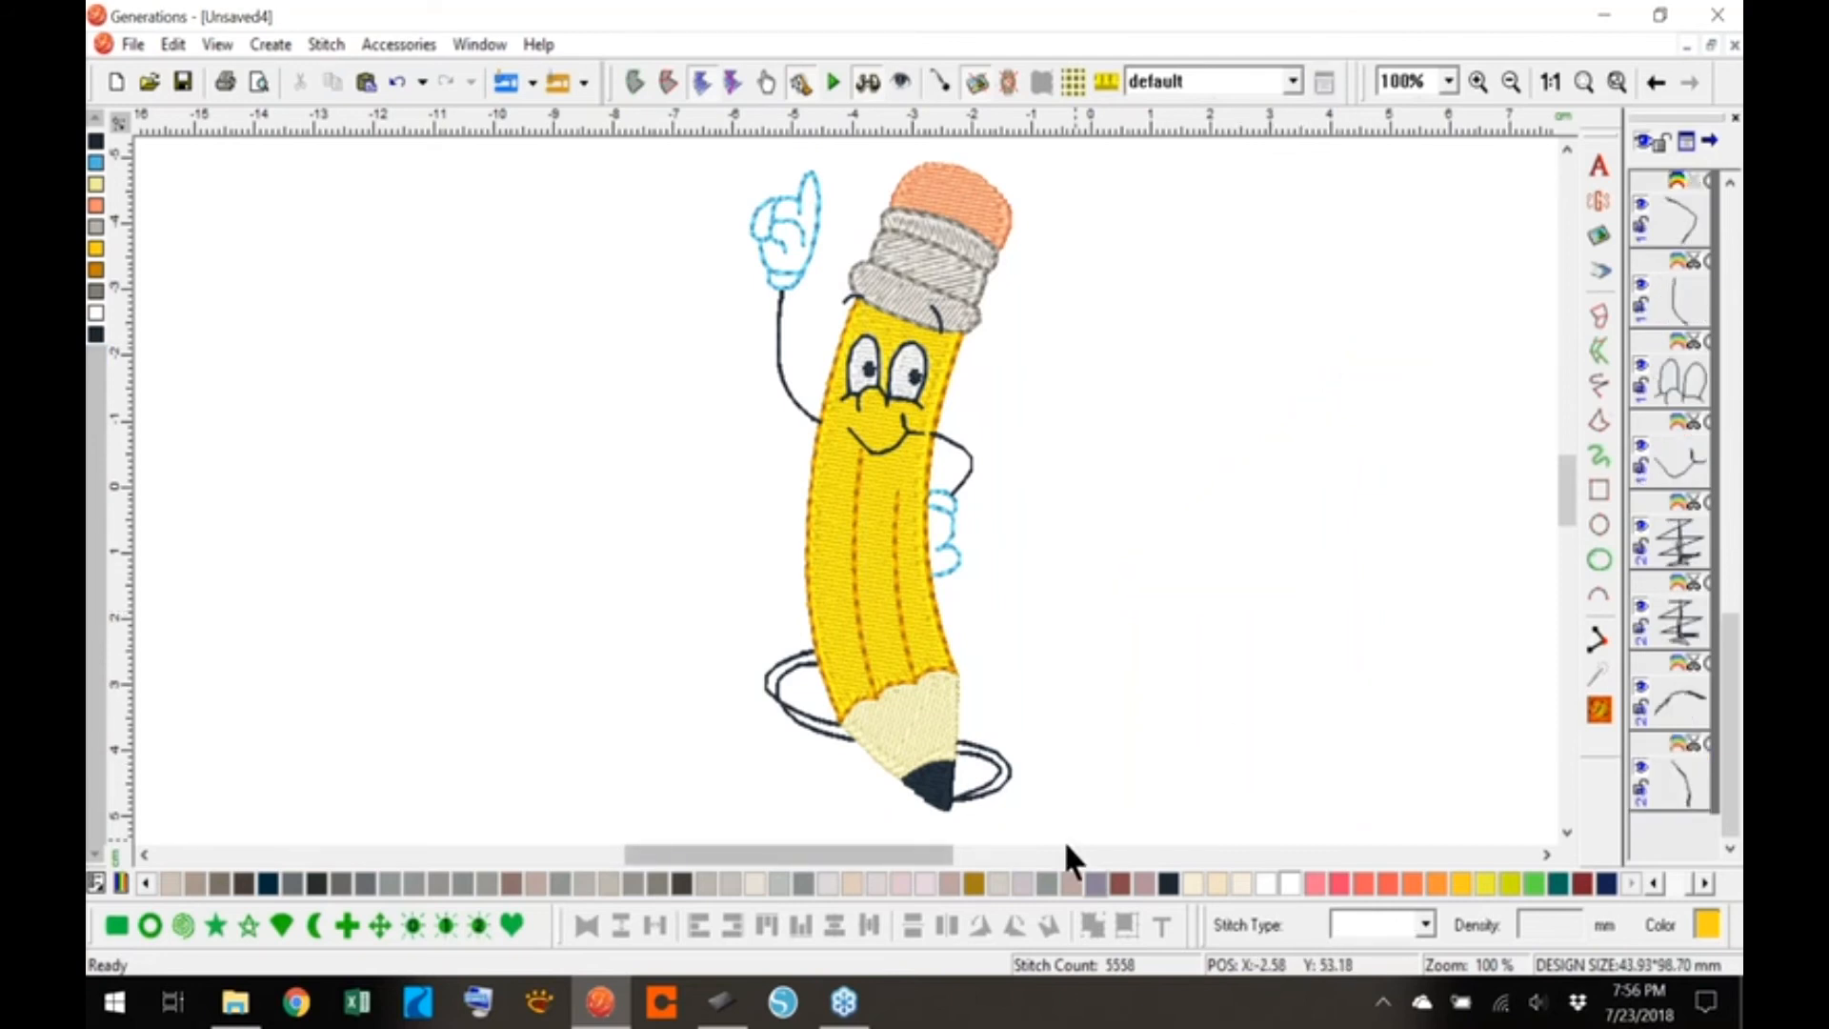
- Check the start and end points of the brown Triple Run outline on the pencil body, and clear the selection
left_click(955, 673)
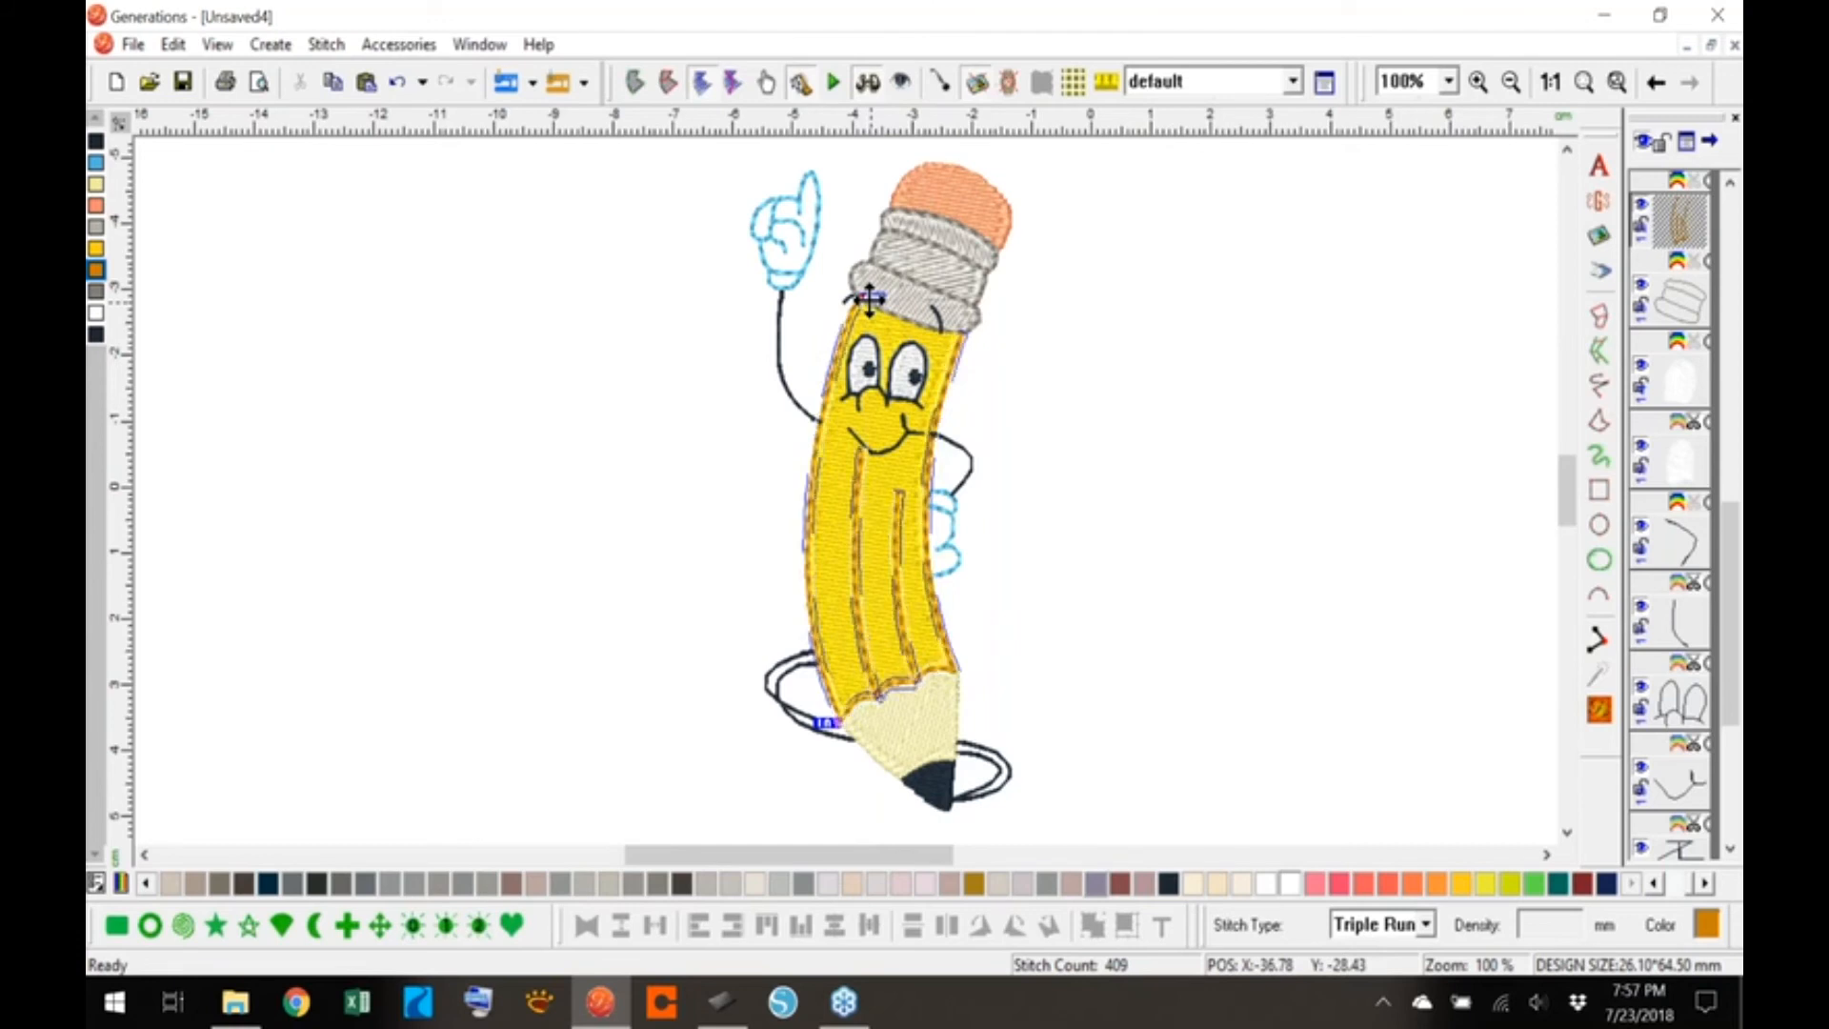
left_click(1724, 251)
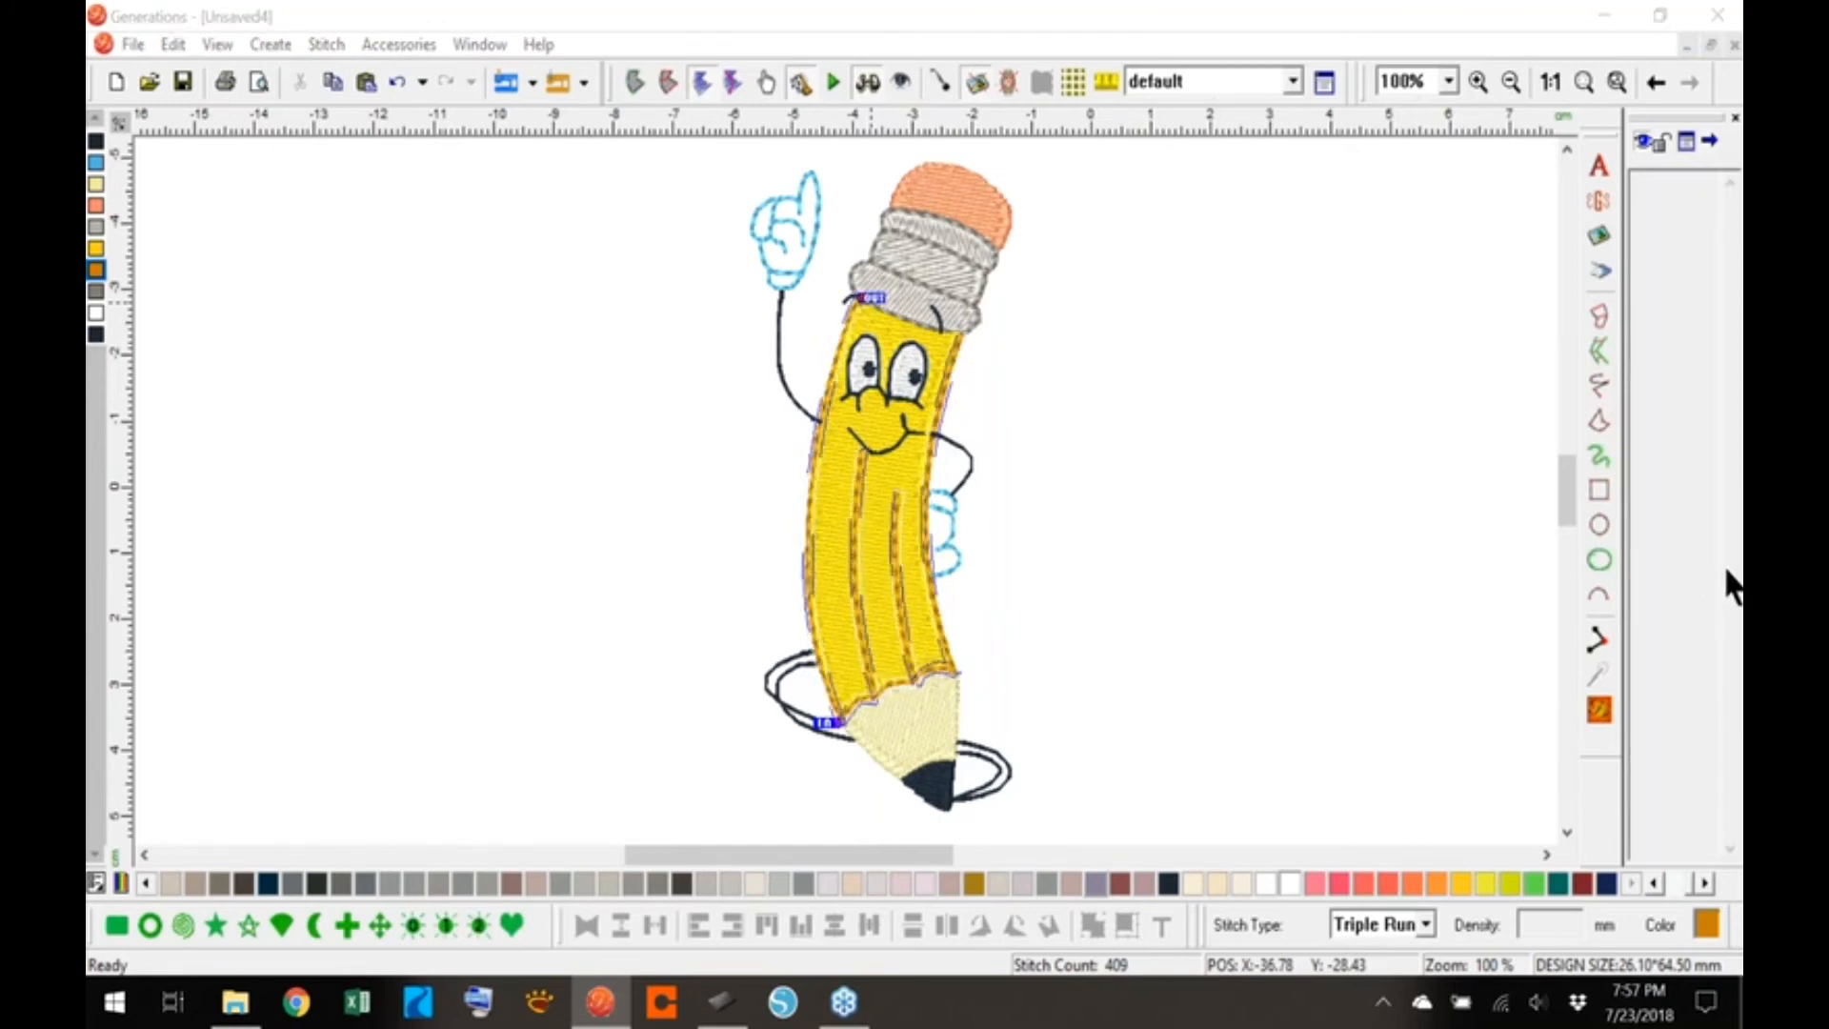
left_click(1139, 666)
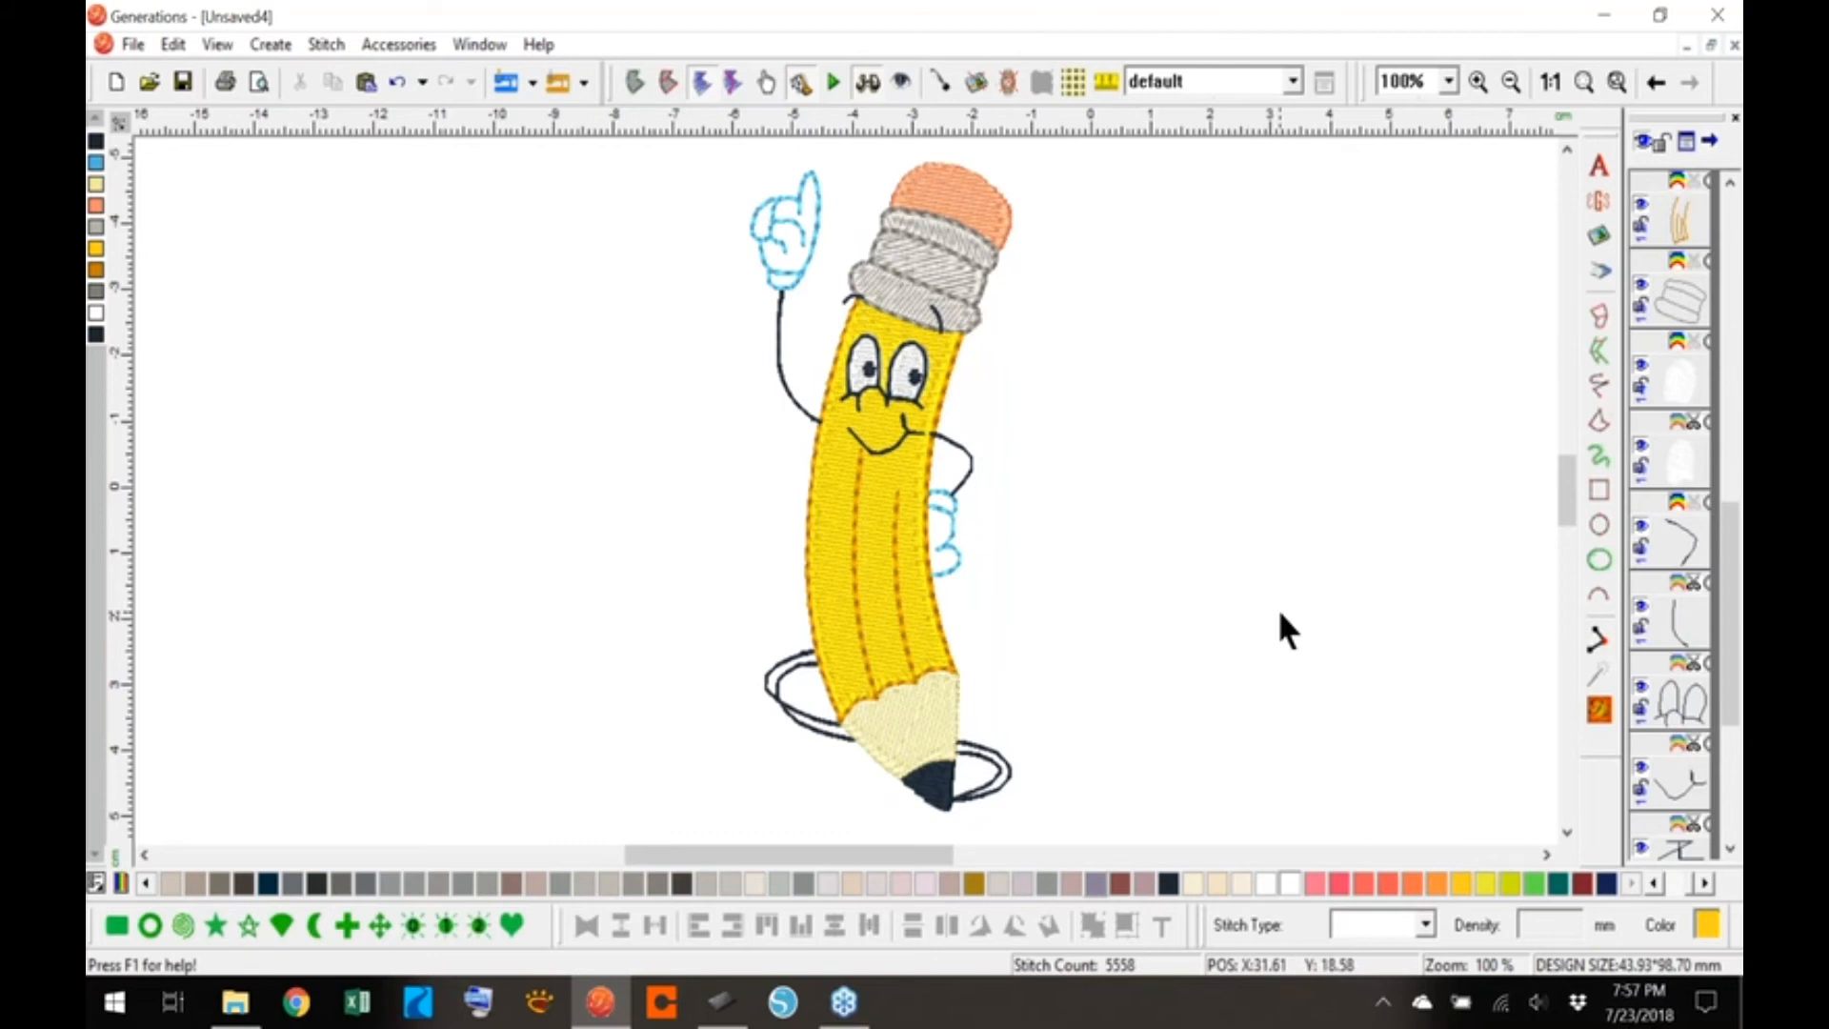
- Turn off the 3D stitch view and enable smooth edges for the complex fill of the pencil's middle gray band
left_click(951, 267)
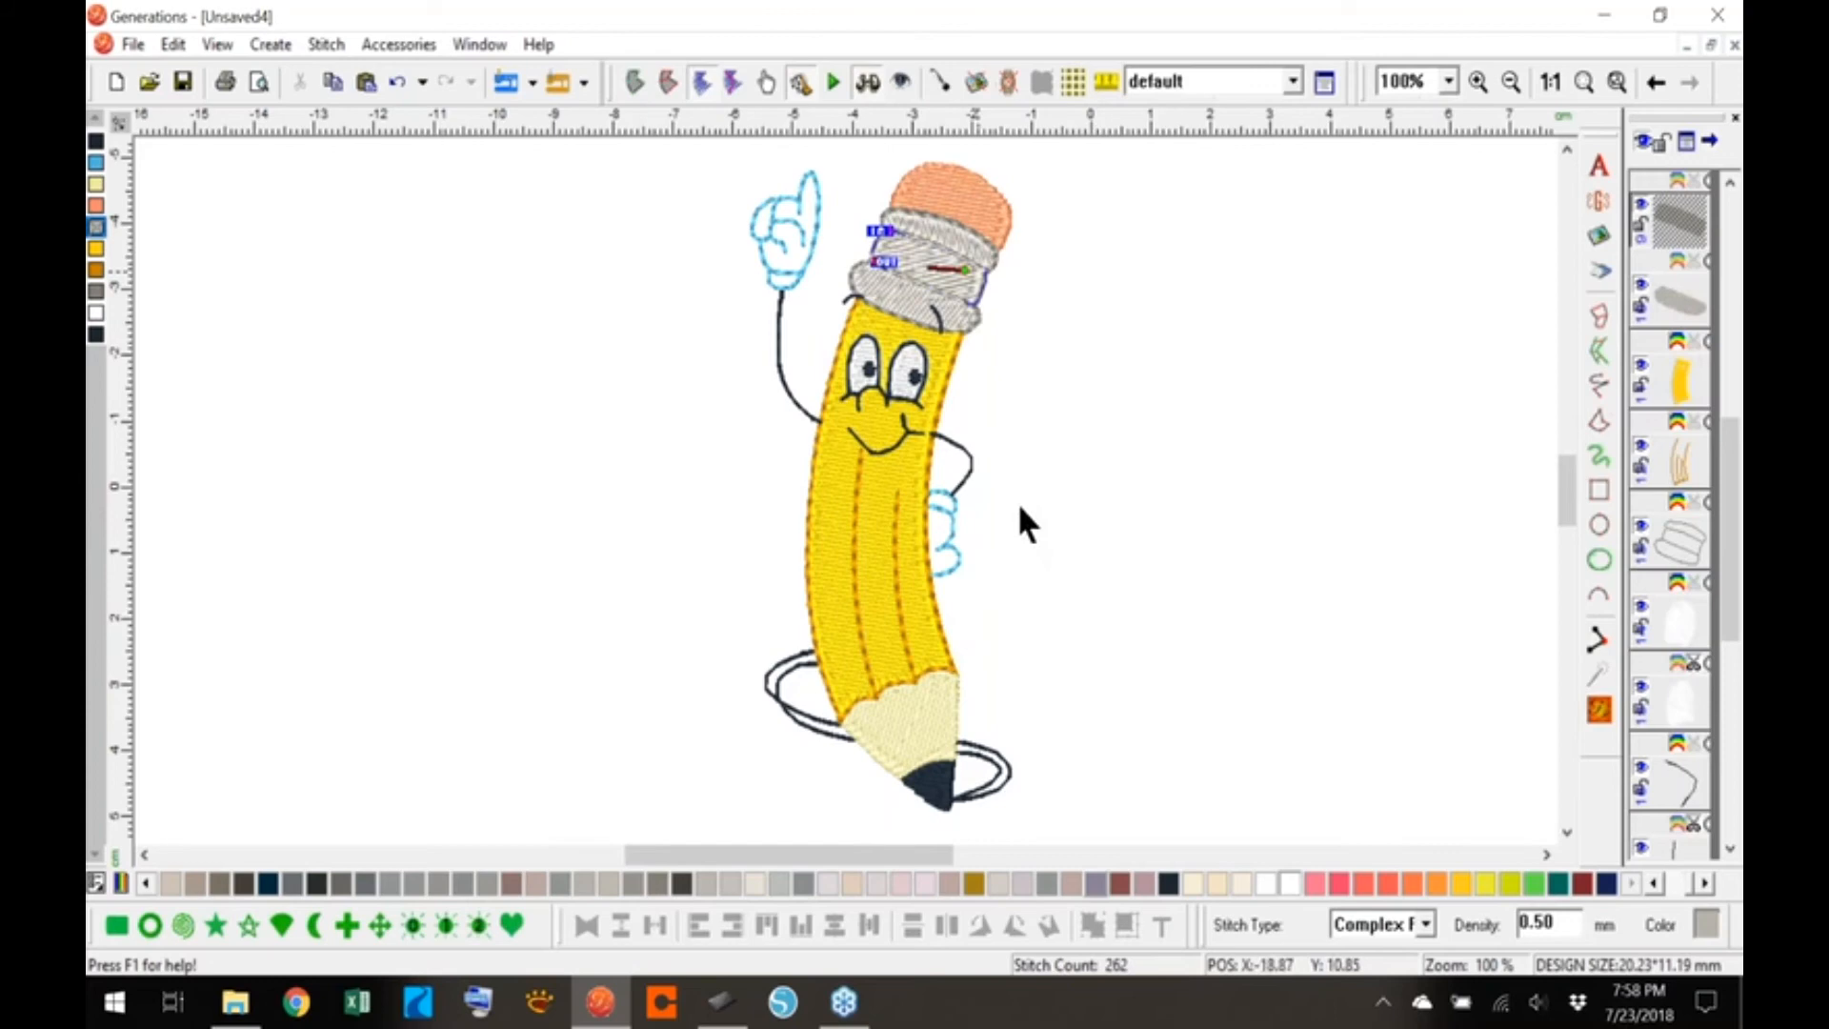
left_click(1447, 80)
left_click(1401, 216)
left_click_drag(1565, 482, 1558, 450)
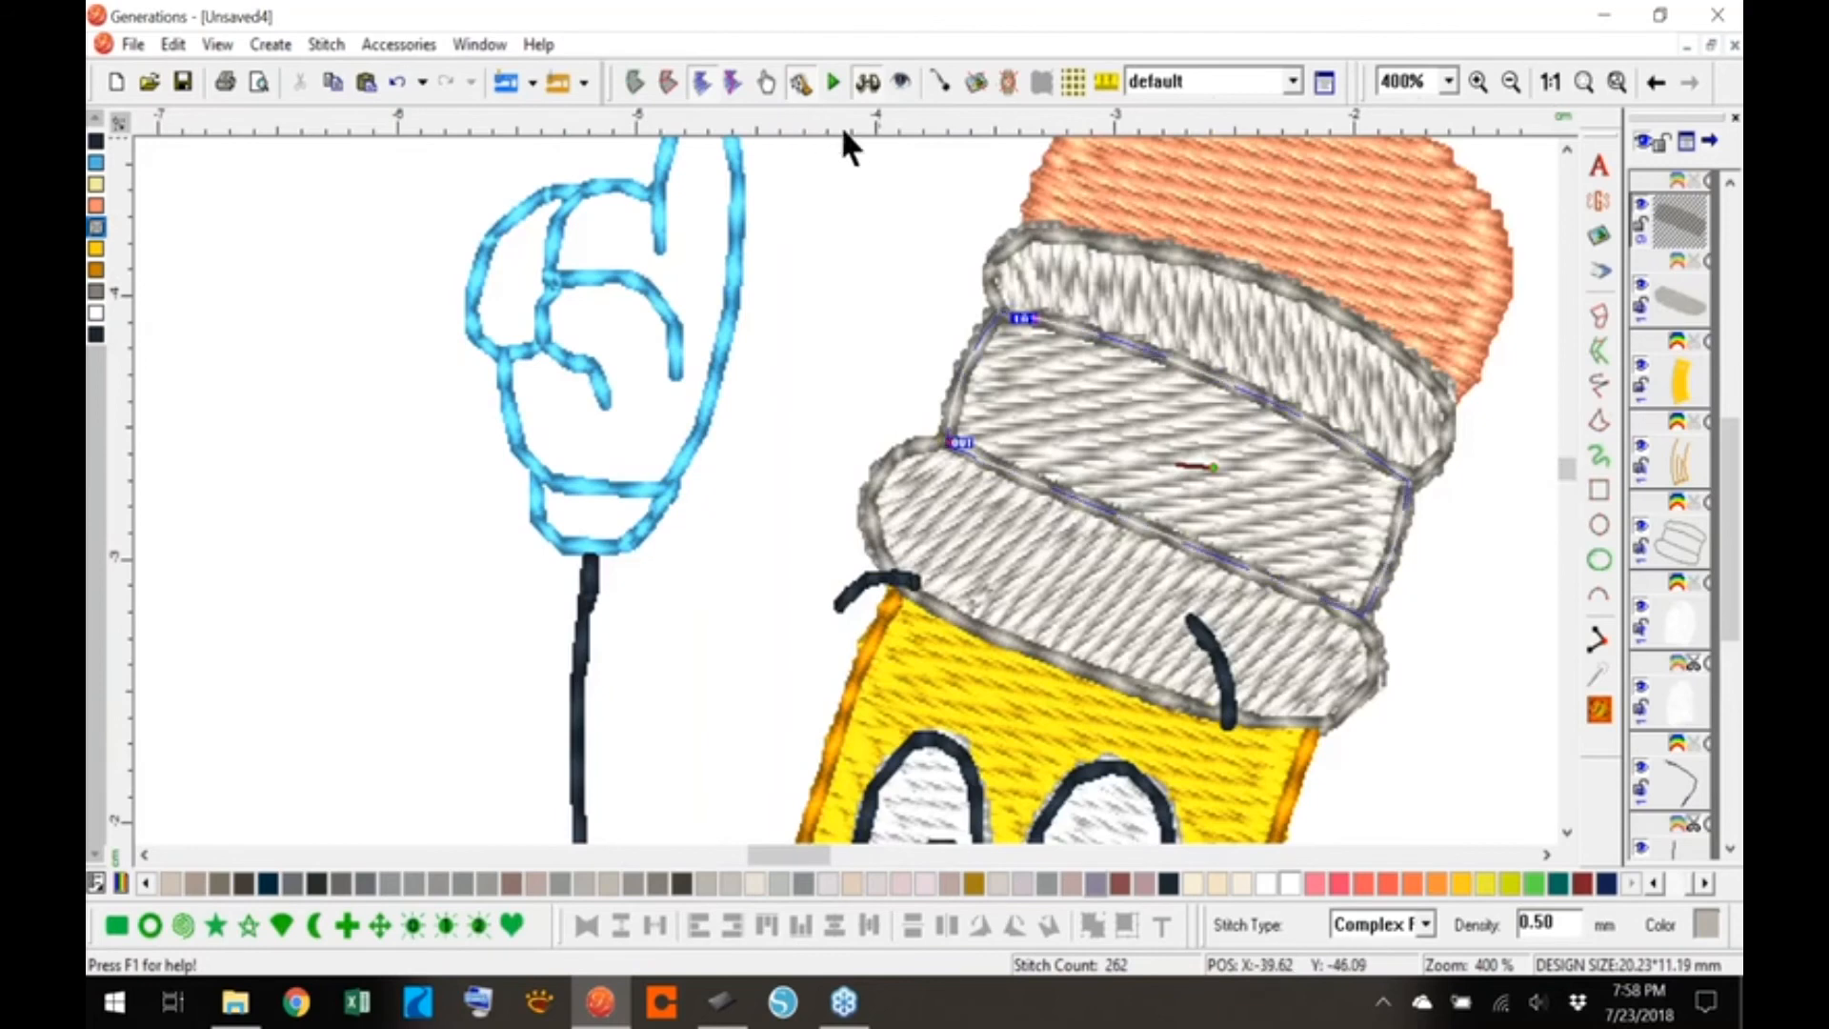
left_click(878, 76)
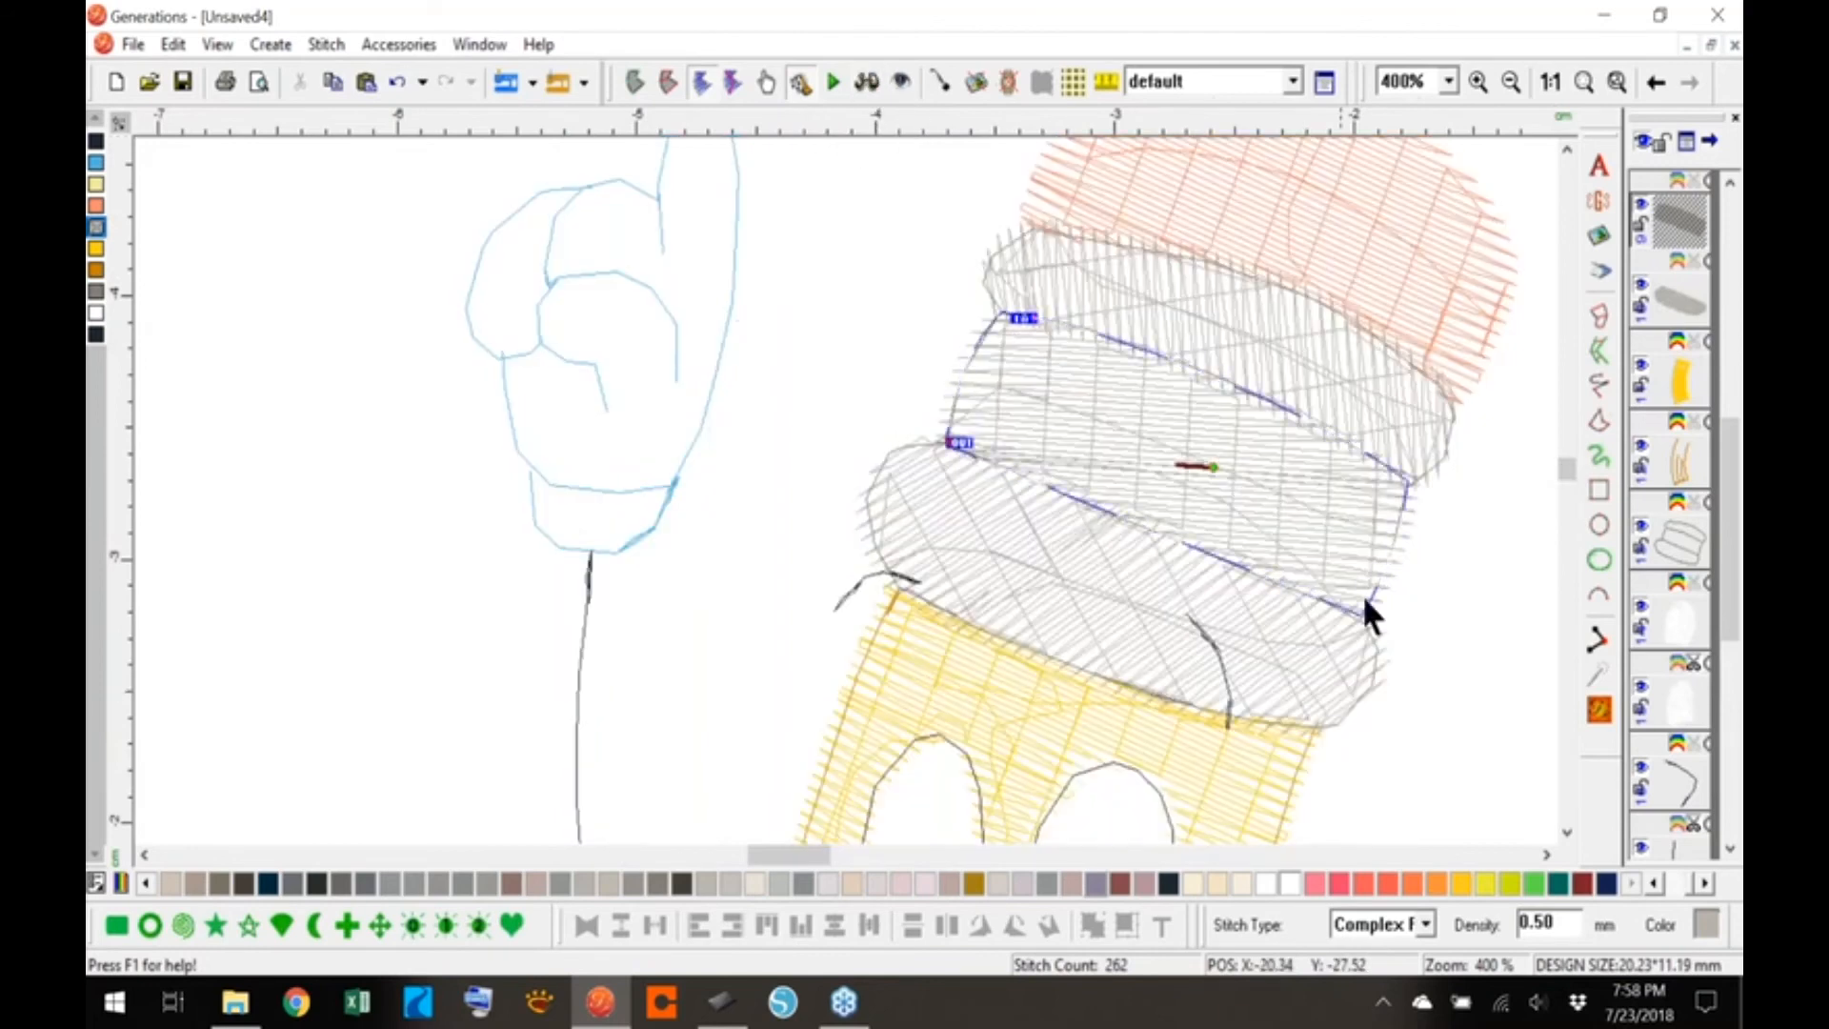
double_click(1357, 533)
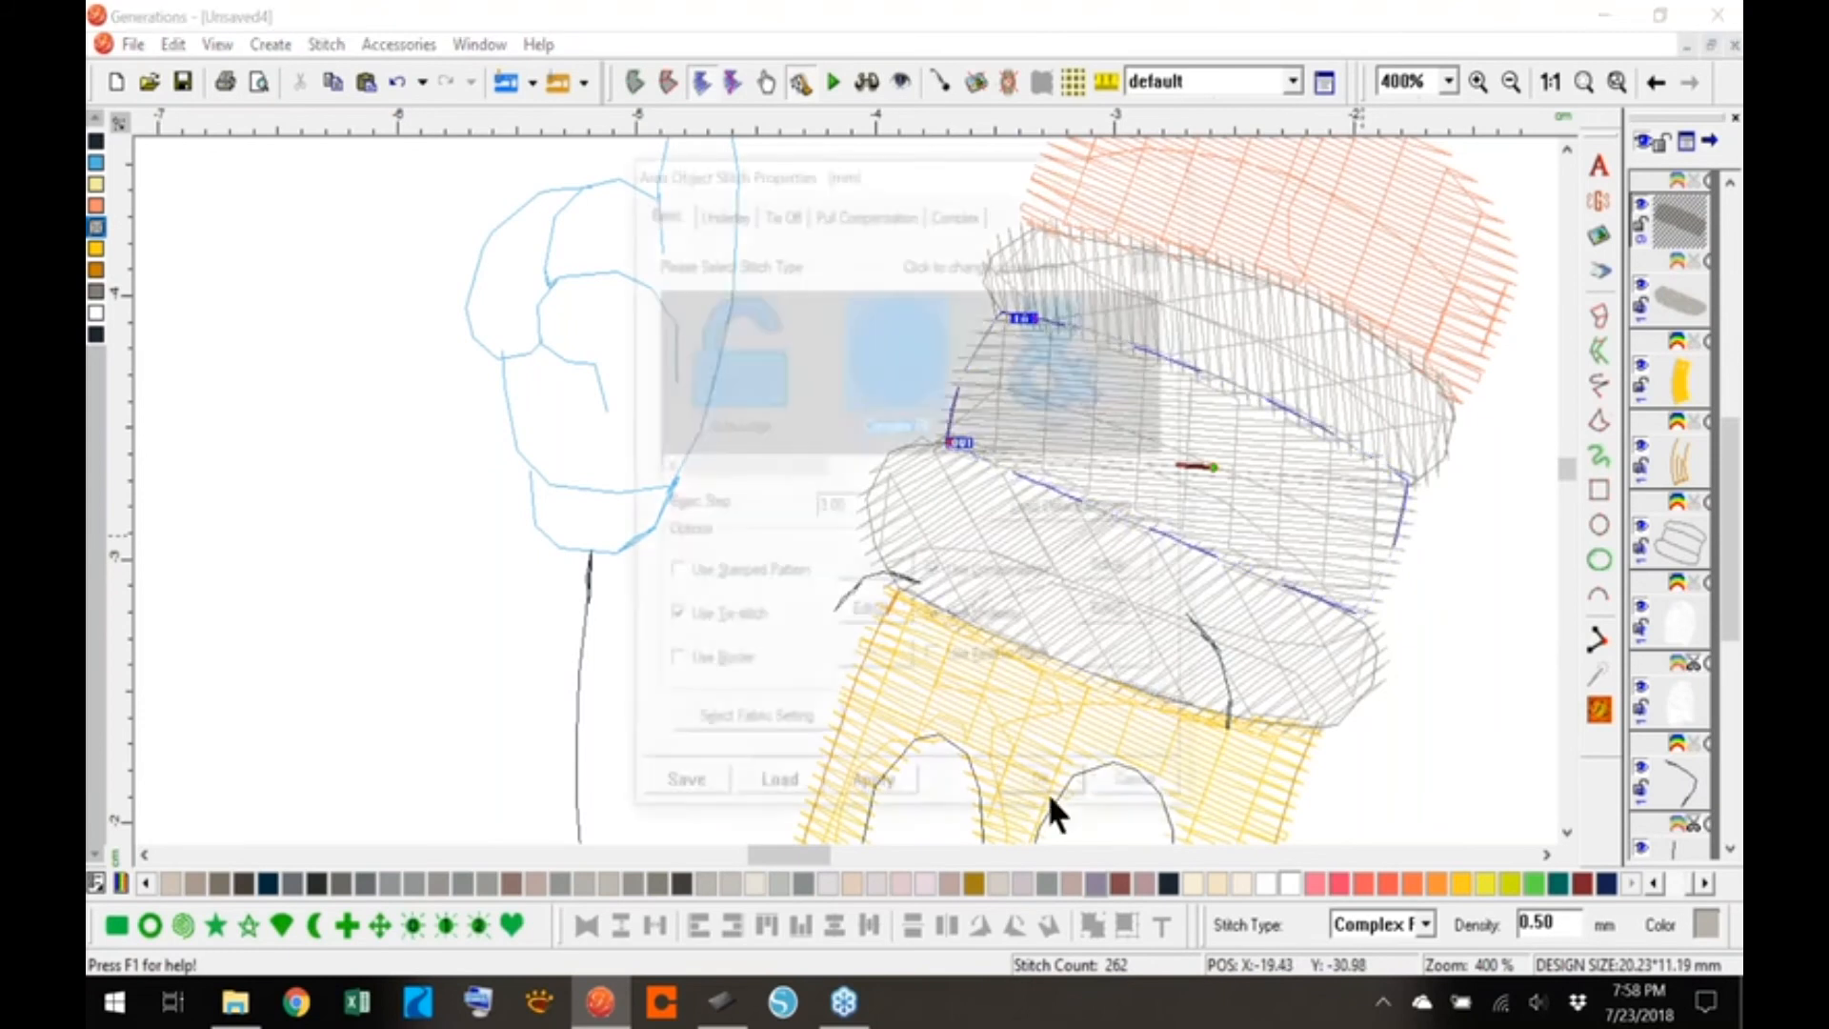
left_click(962, 210)
left_click(684, 676)
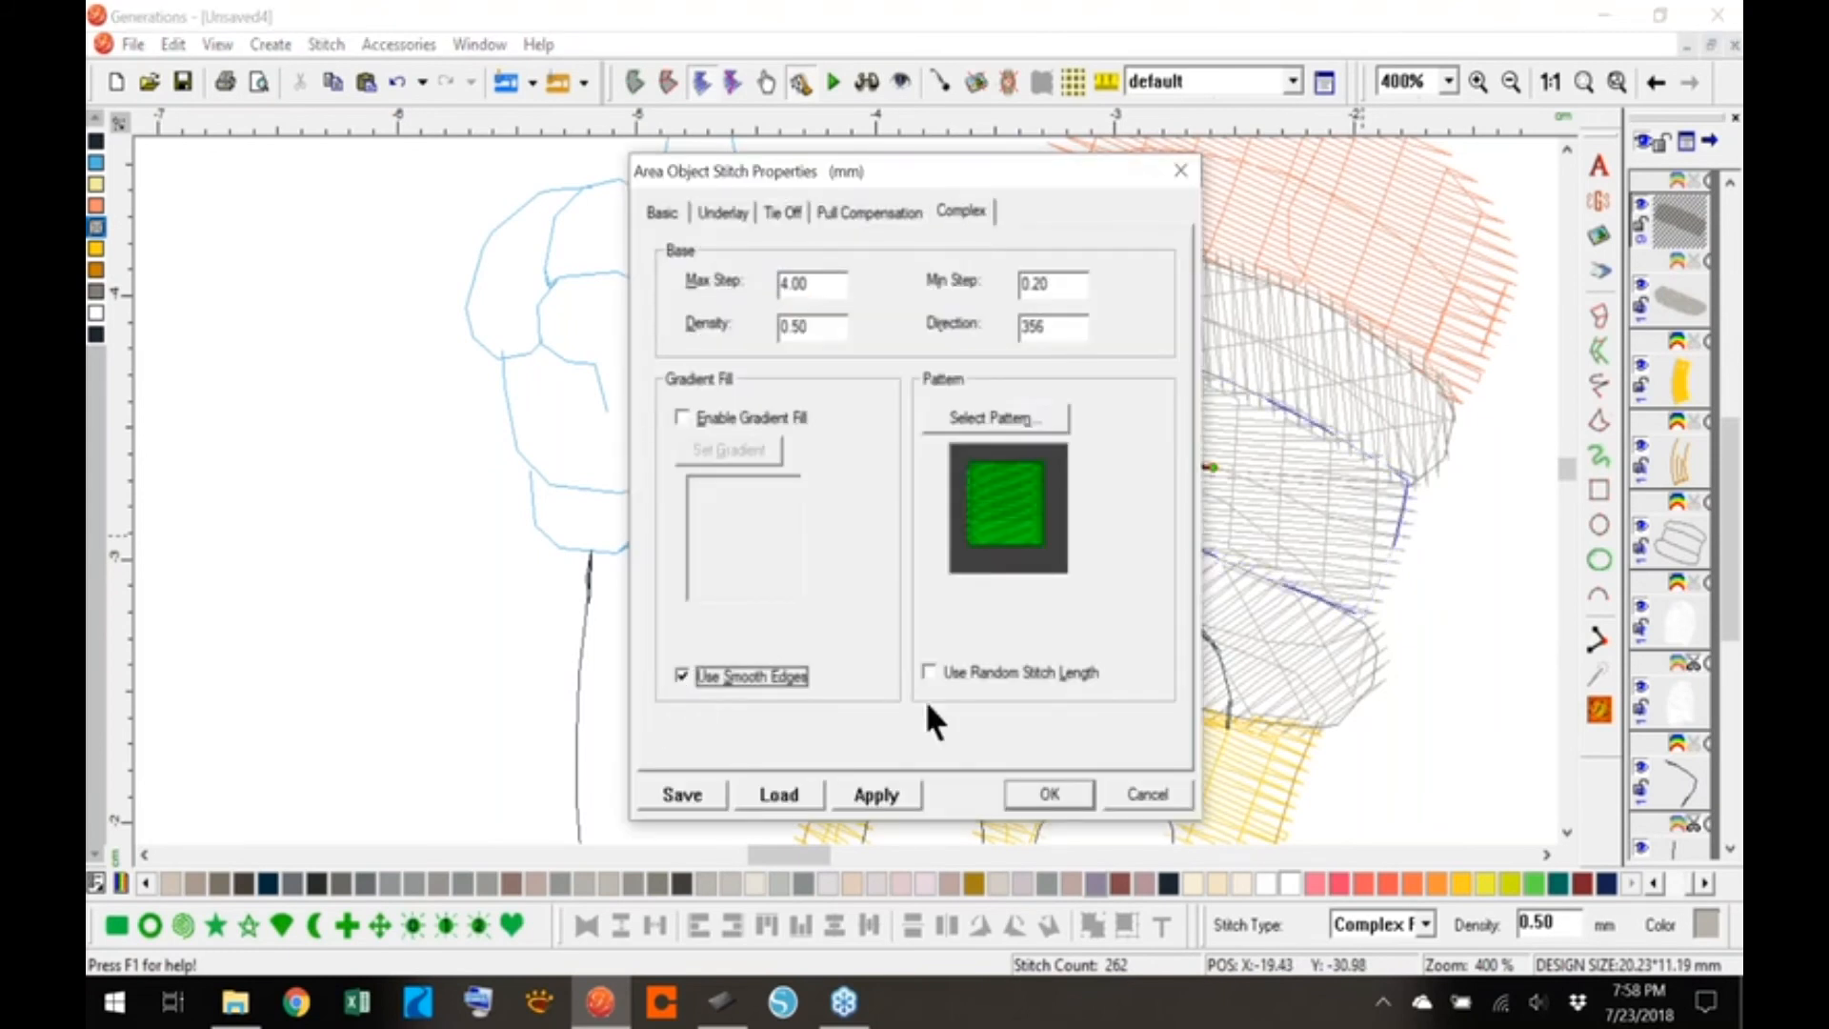
left_click(1018, 798)
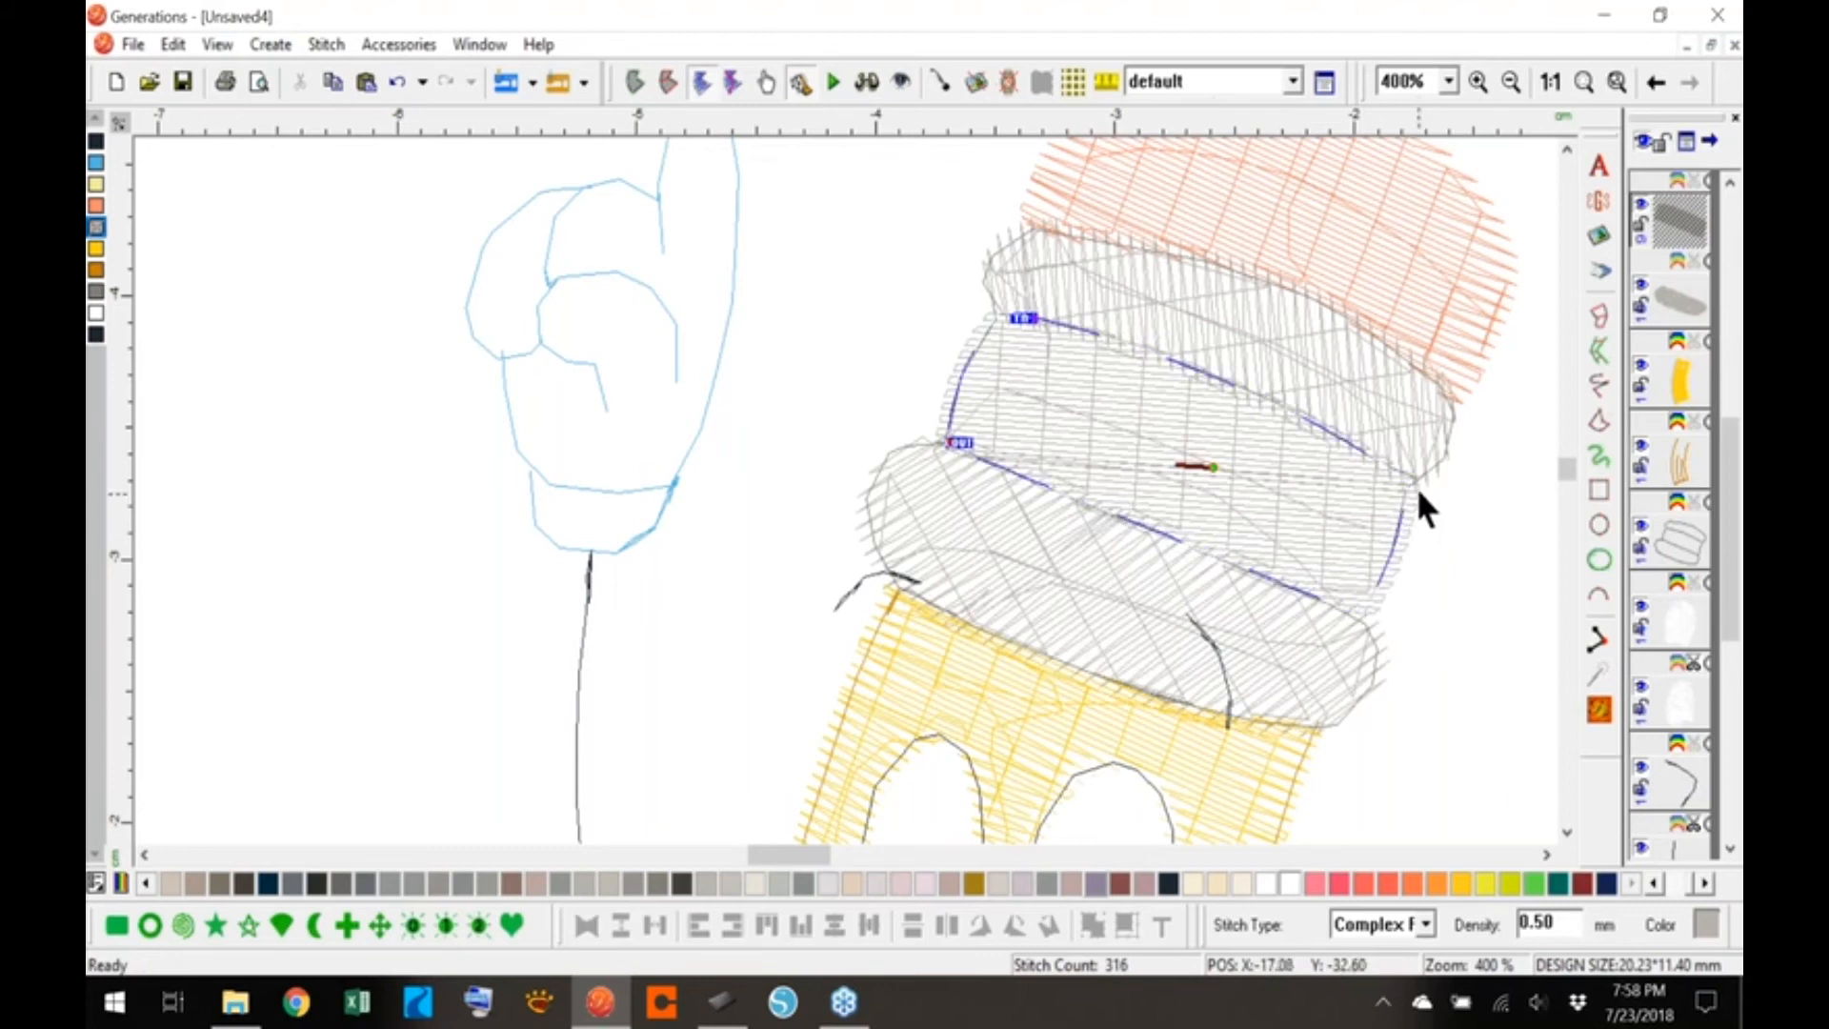
- Disable smooth edges again for the complex fill of the middle gray band
double_click(1377, 606)
left_click(964, 212)
left_click(684, 675)
left_click(1029, 793)
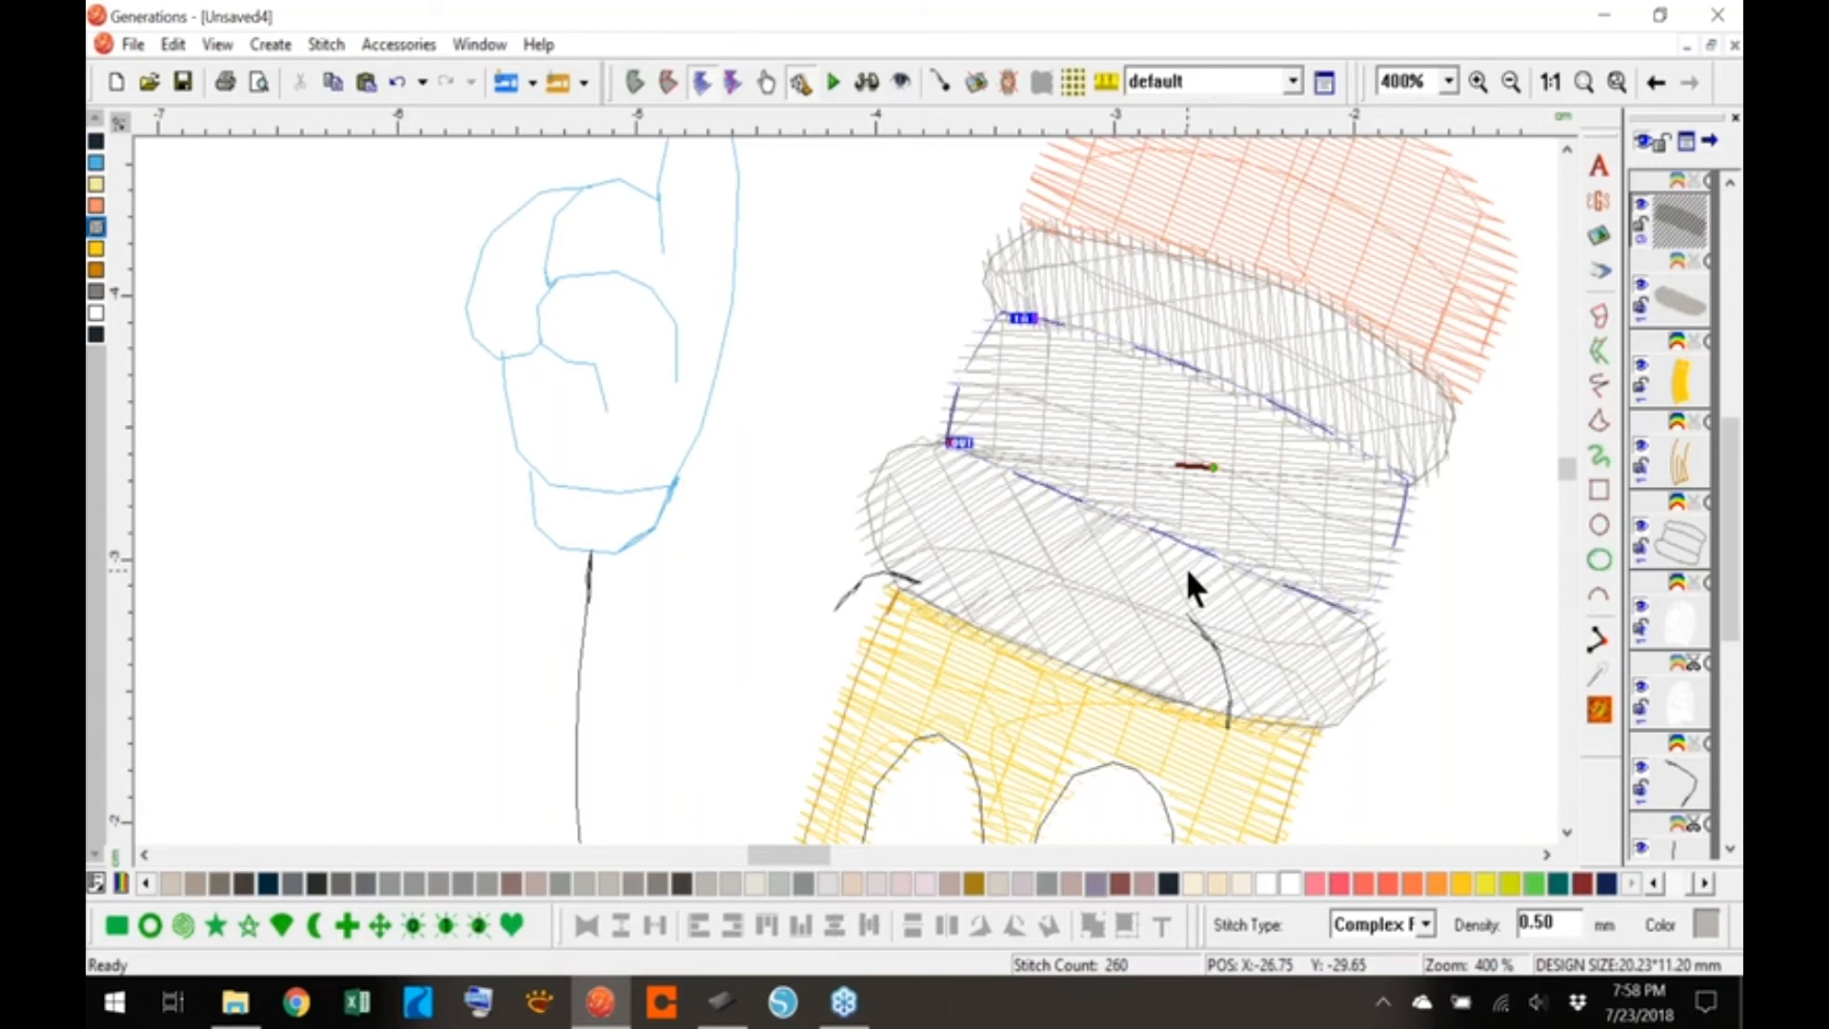
left_click(1550, 81)
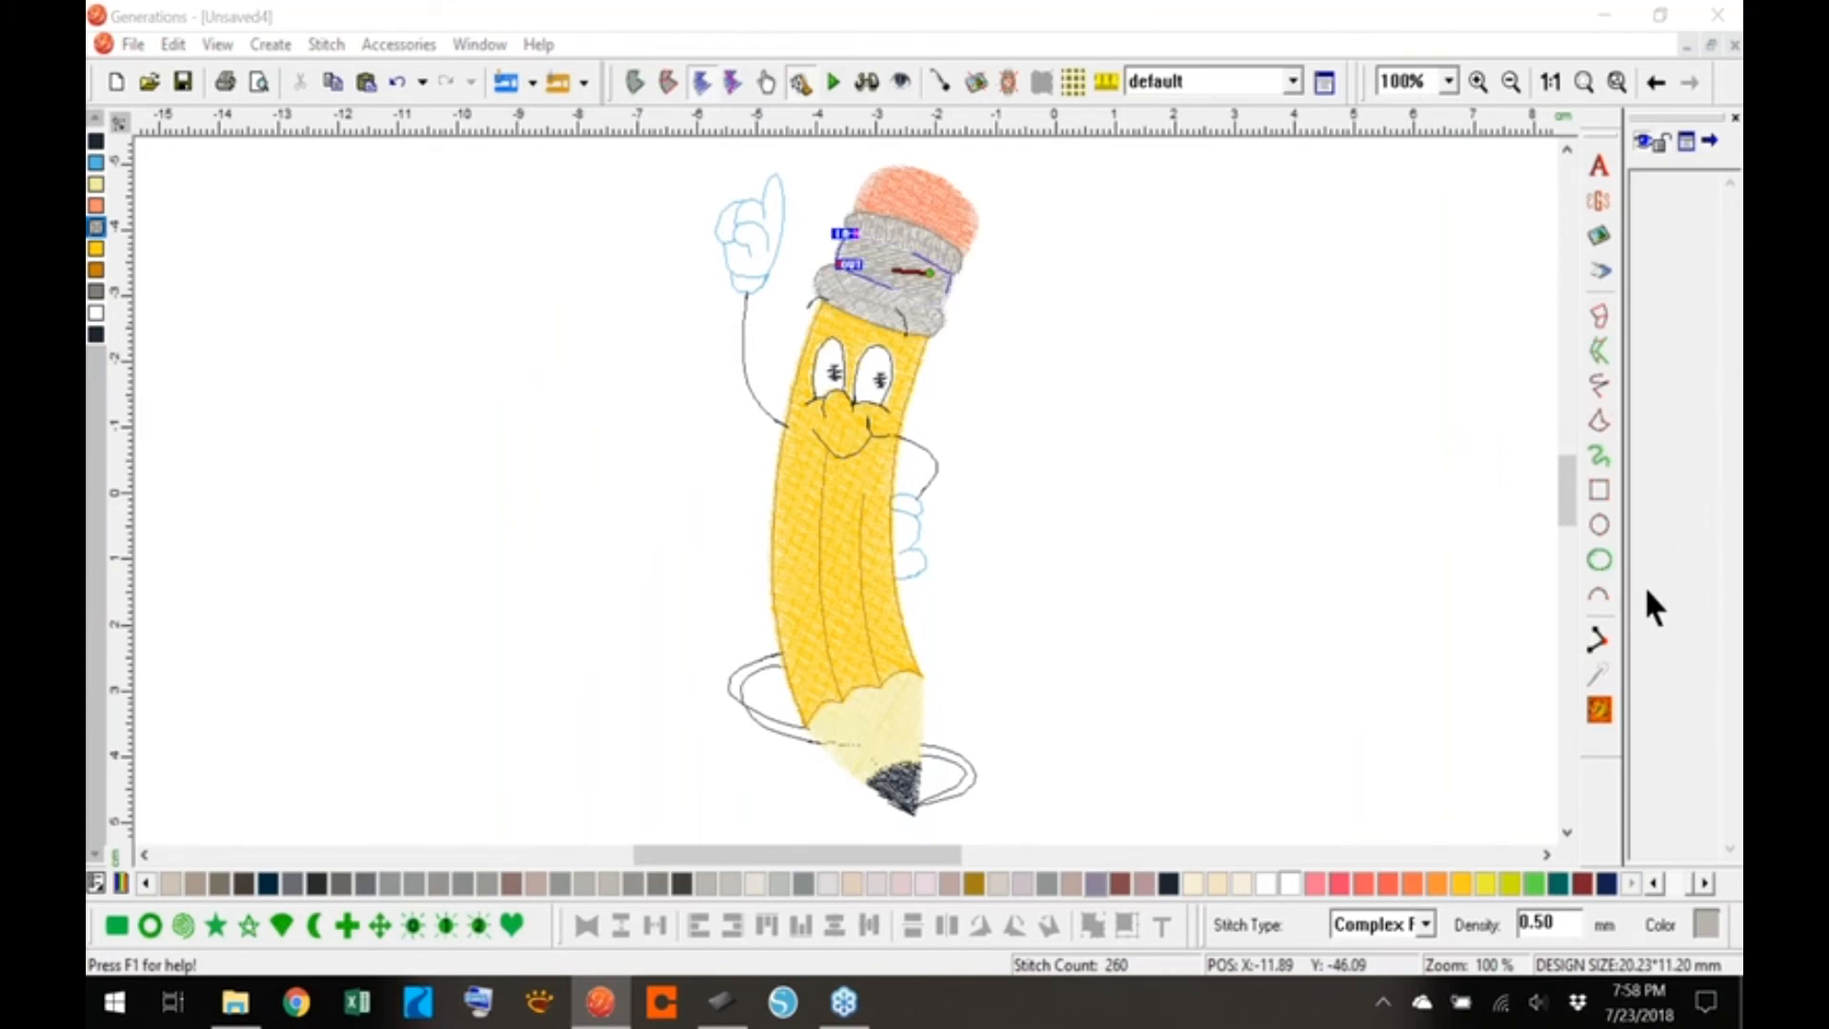
- Review the underlay and pull compensation settings in the yellow pencil body's stitch properties
left_click(841, 541)
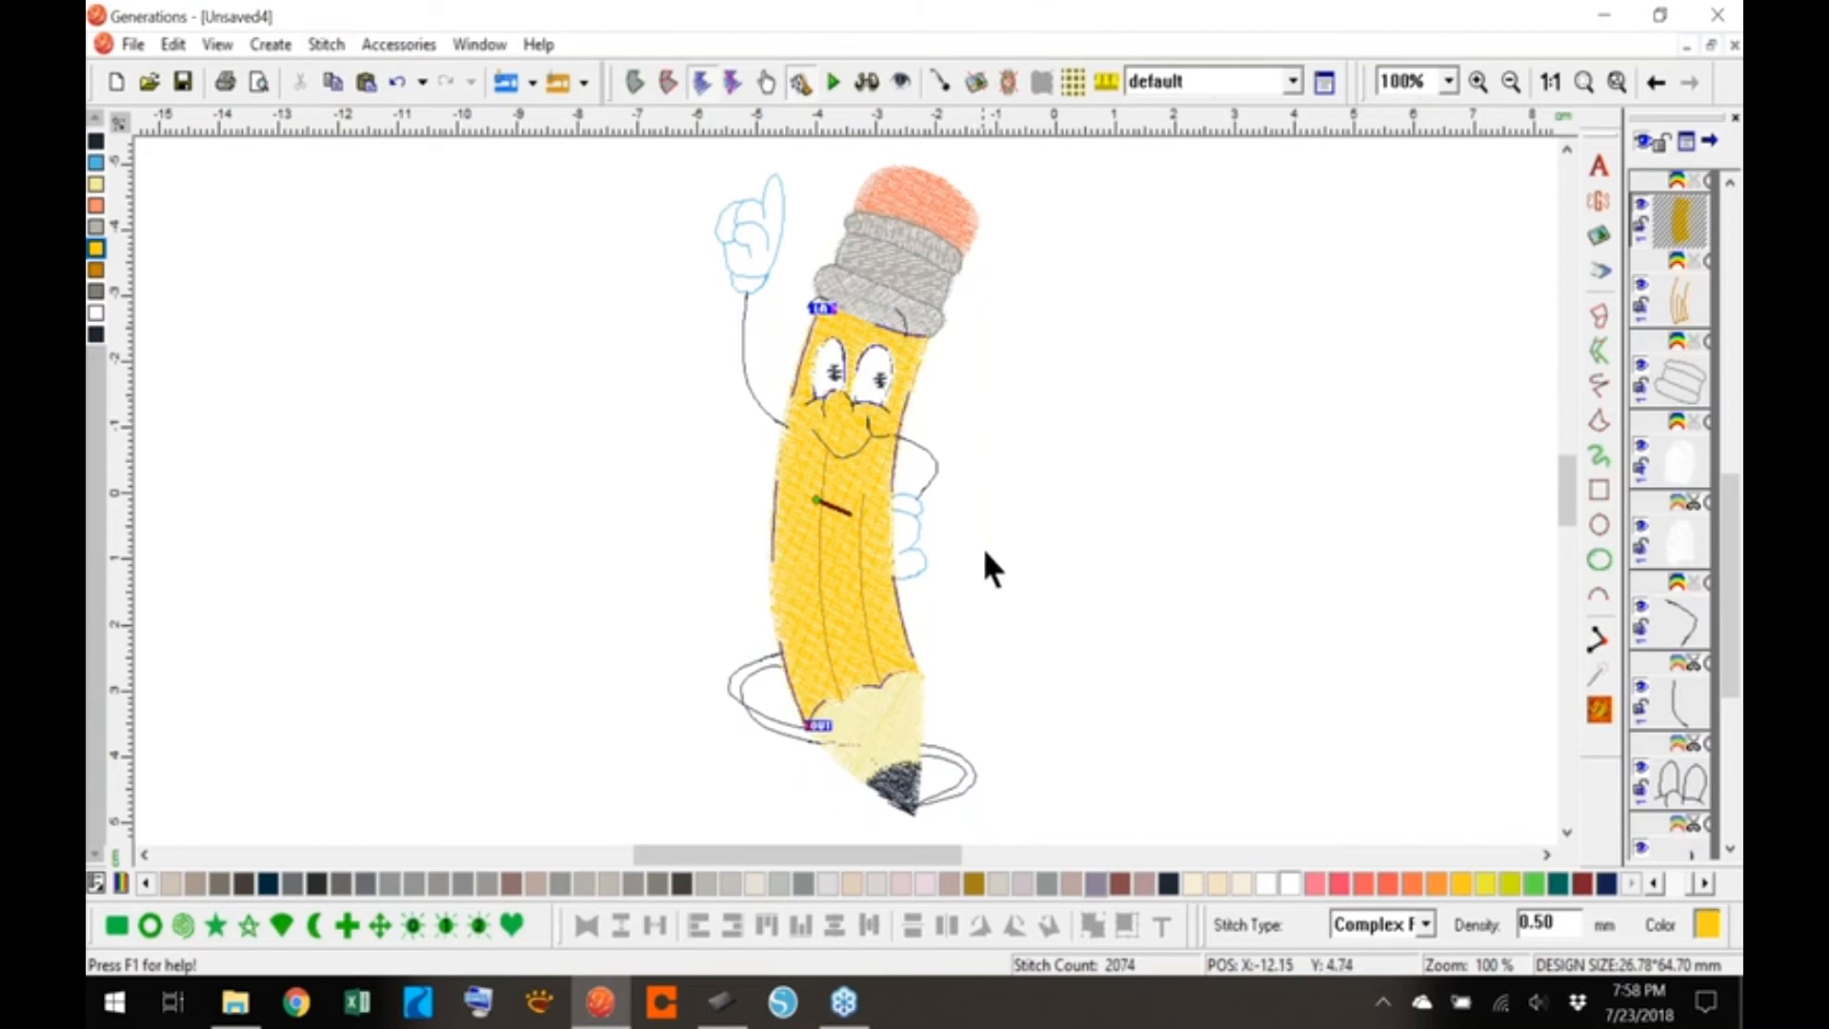
right_click(998, 610)
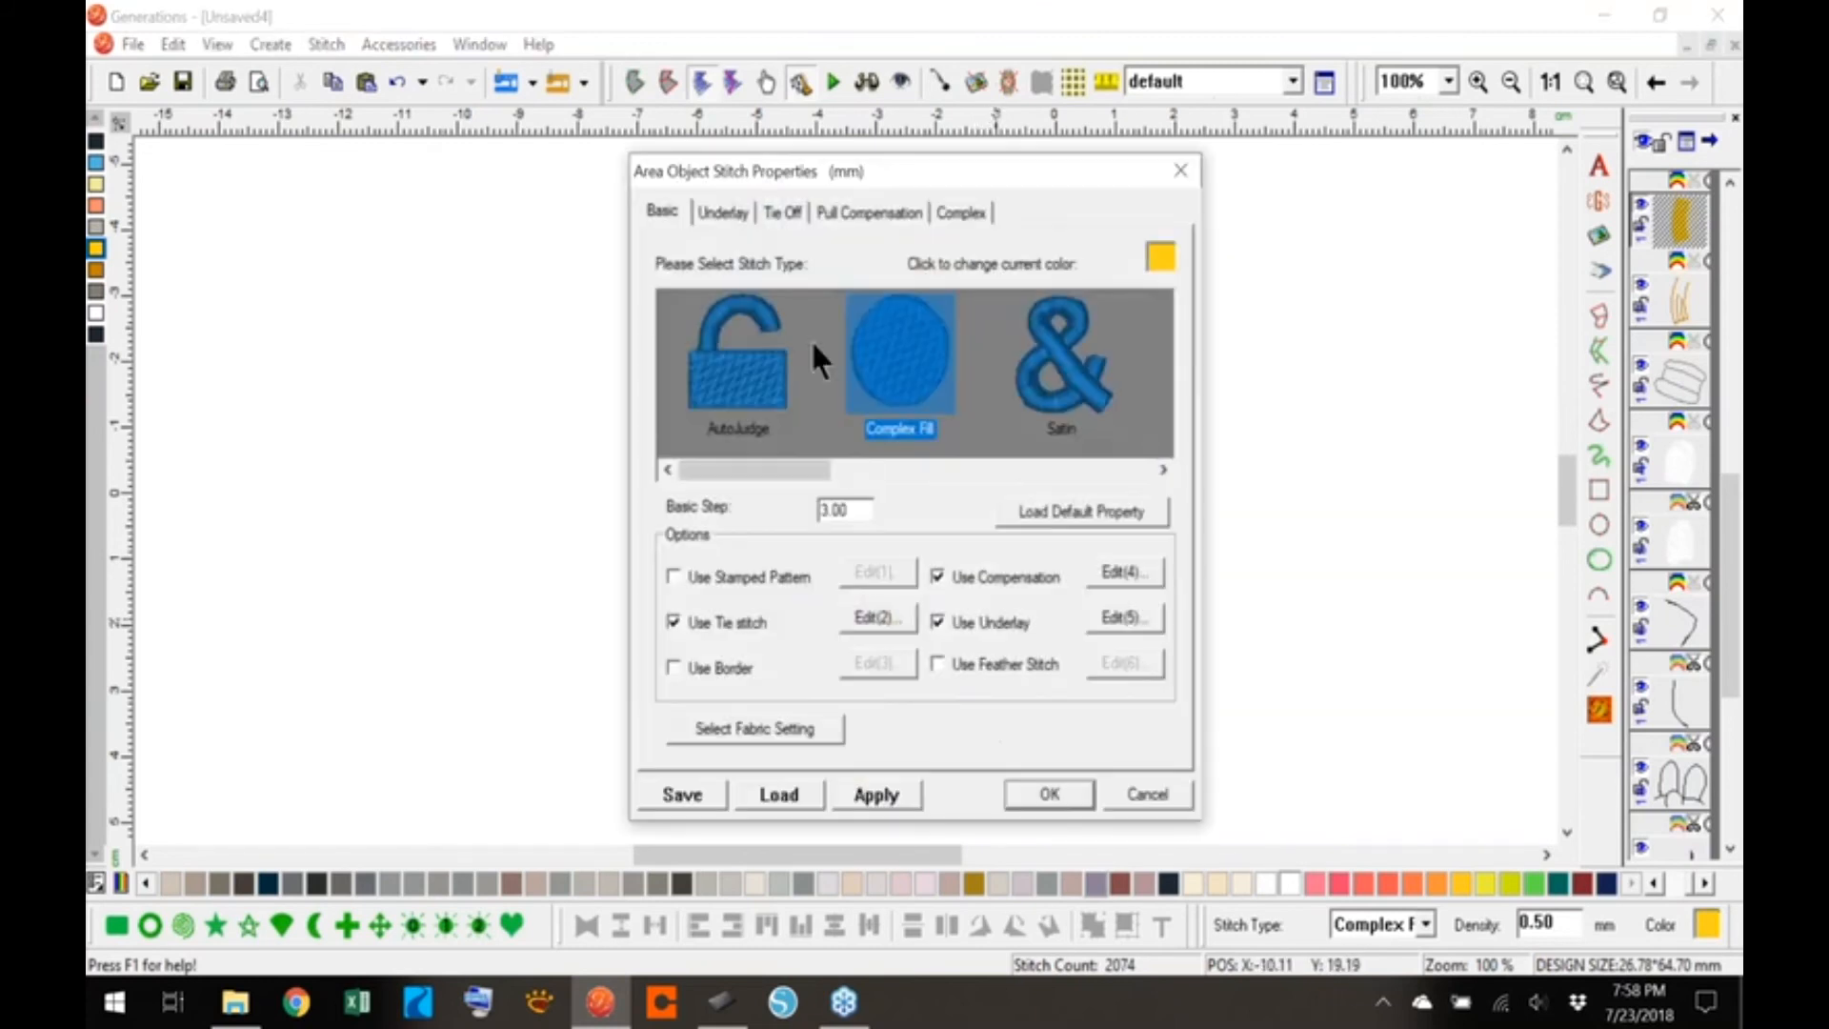
left_click(724, 211)
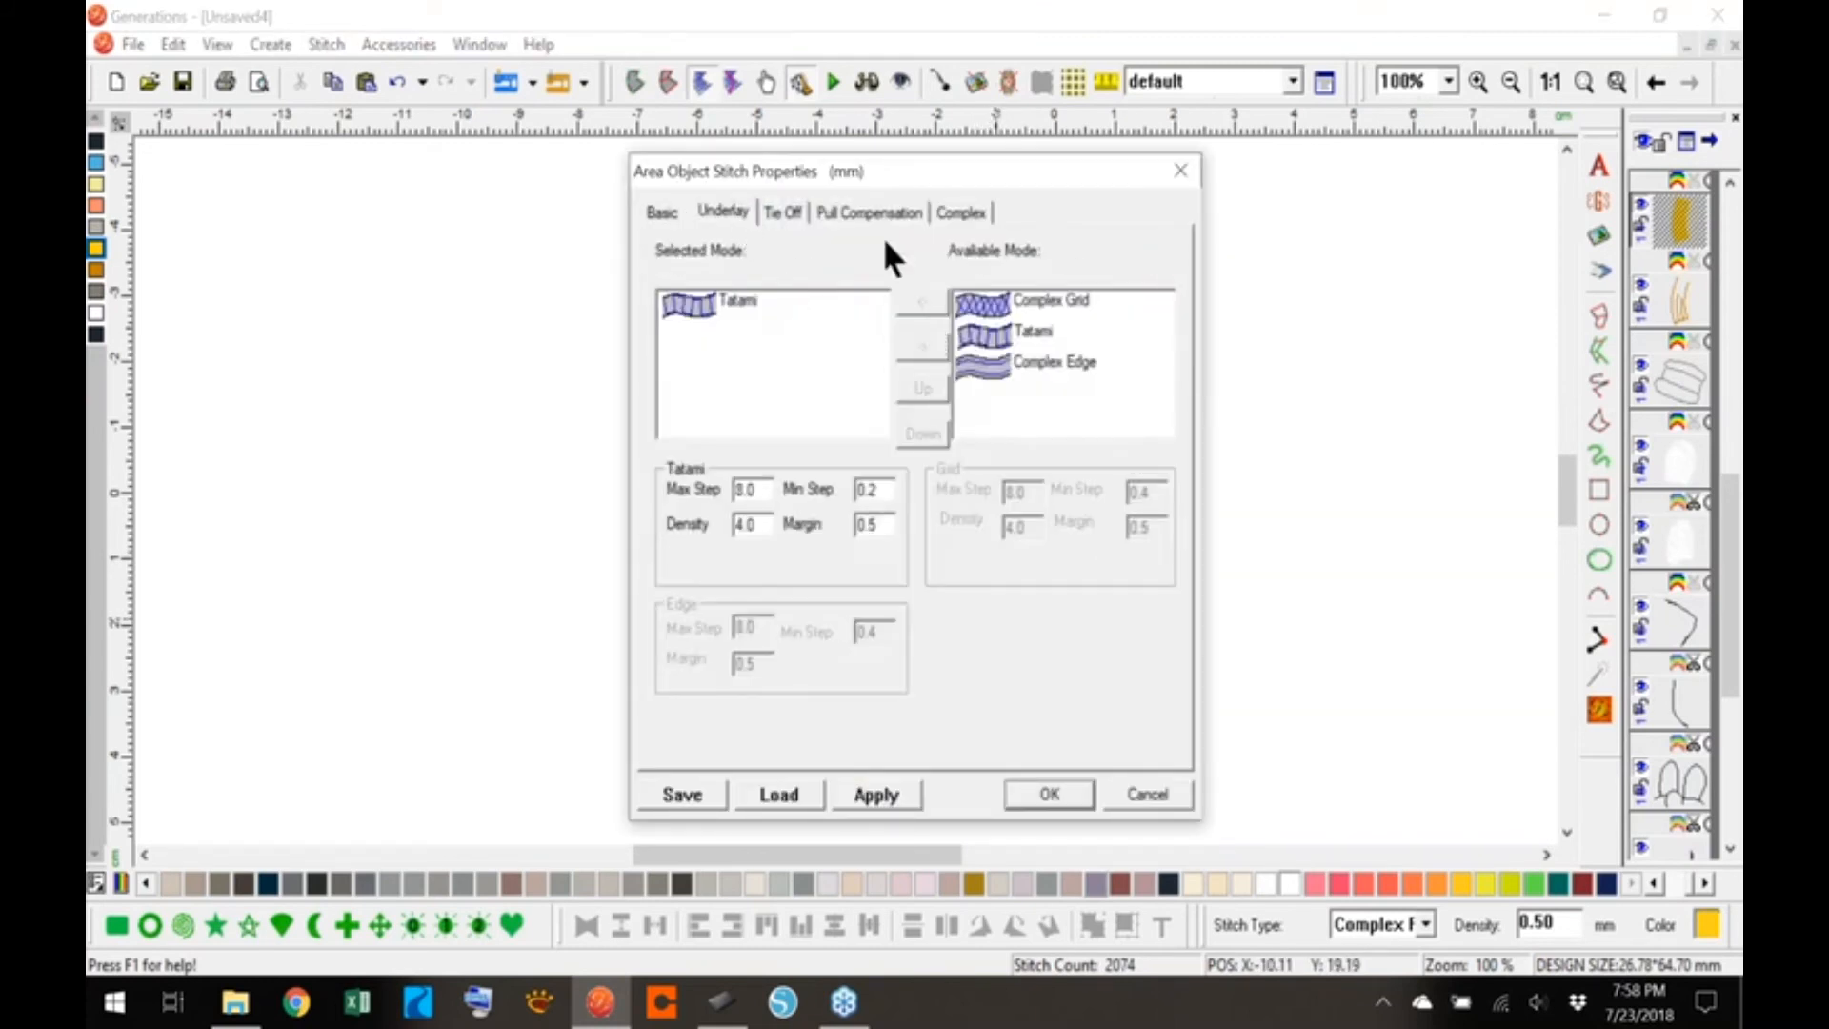
left_click(870, 212)
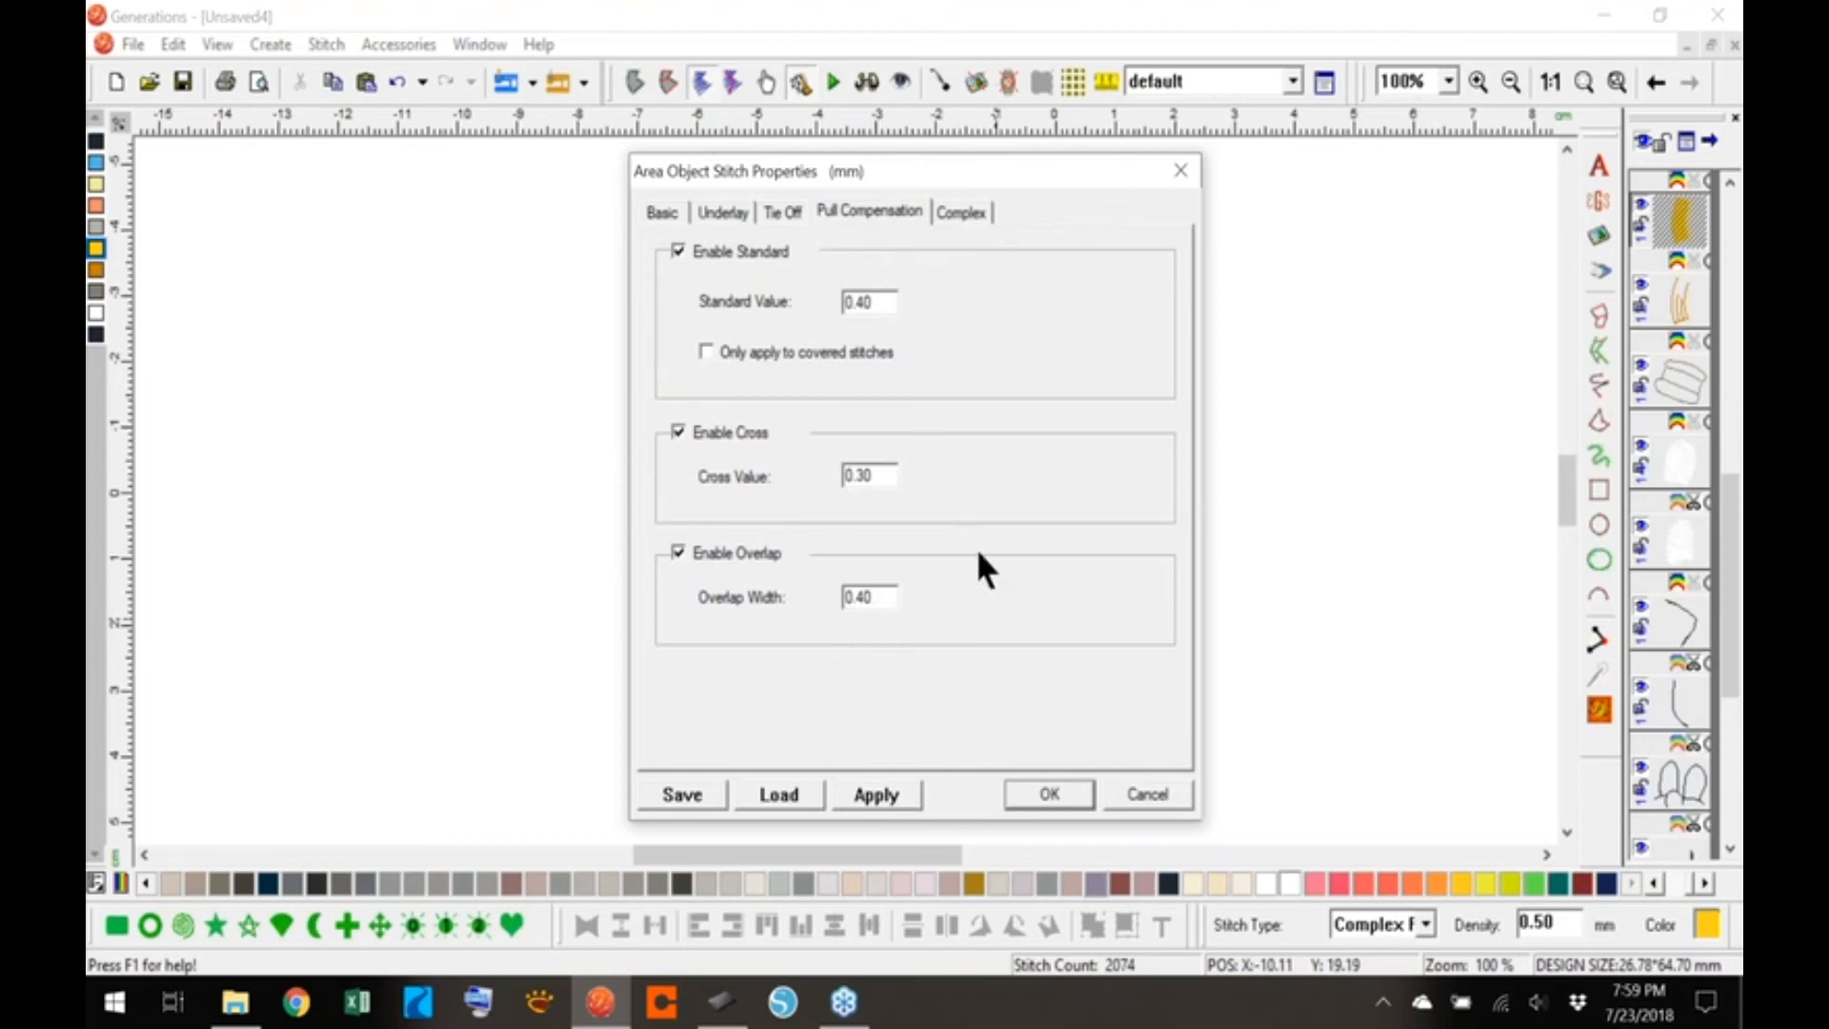
- Annotate the screen with a green oval, sparse pink diagonal underlay strokes and dense blue fill strokes across it
right_click(1235, 421)
left_click(1298, 357)
mouse_move(321, 350)
left_mouse_down()
mouse_move(259, 409)
mouse_move(486, 481)
mouse_move(358, 318)
mouse_move(316, 351)
left_mouse_up()
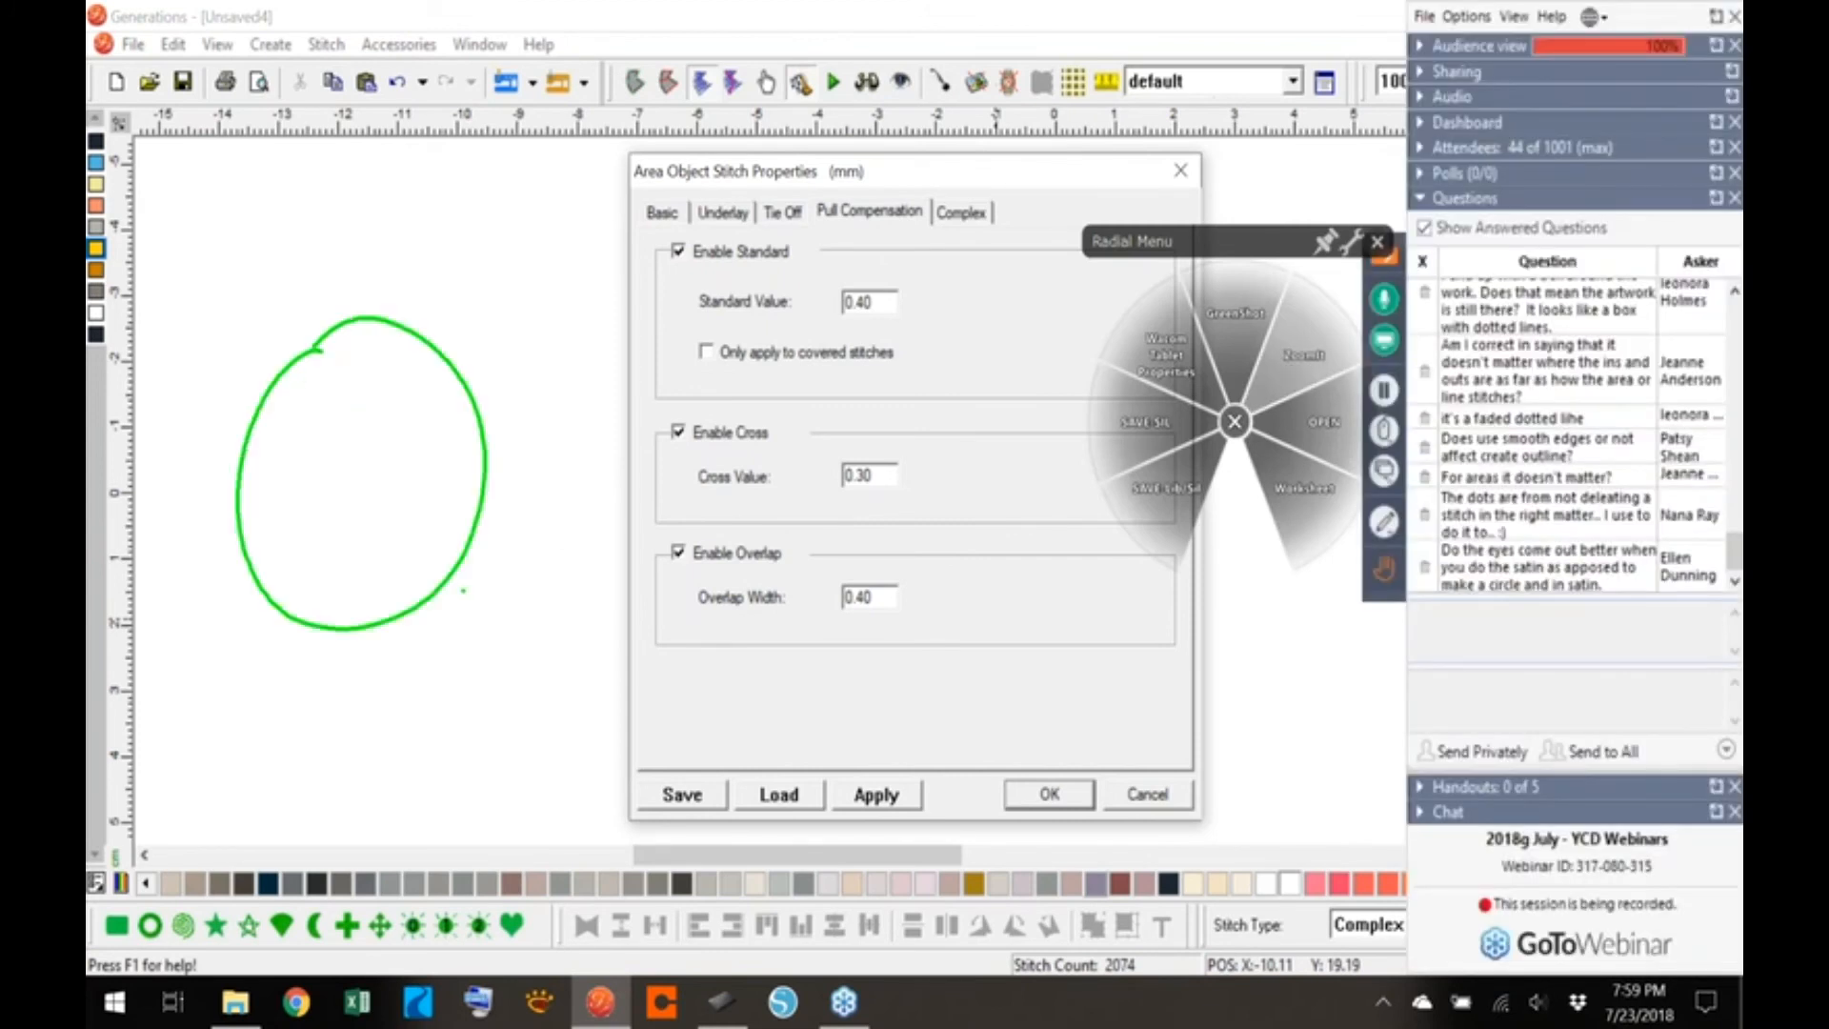
key("p")
mouse_move(345, 319)
left_mouse_down()
mouse_move(239, 472)
mouse_move(376, 319)
mouse_move(334, 412)
mouse_move(244, 505)
mouse_move(406, 366)
mouse_move(360, 467)
mouse_move(376, 479)
mouse_move(448, 408)
mouse_move(438, 453)
mouse_move(335, 564)
mouse_move(343, 586)
mouse_move(465, 456)
mouse_move(362, 604)
mouse_move(467, 522)
mouse_move(422, 598)
left_mouse_up()
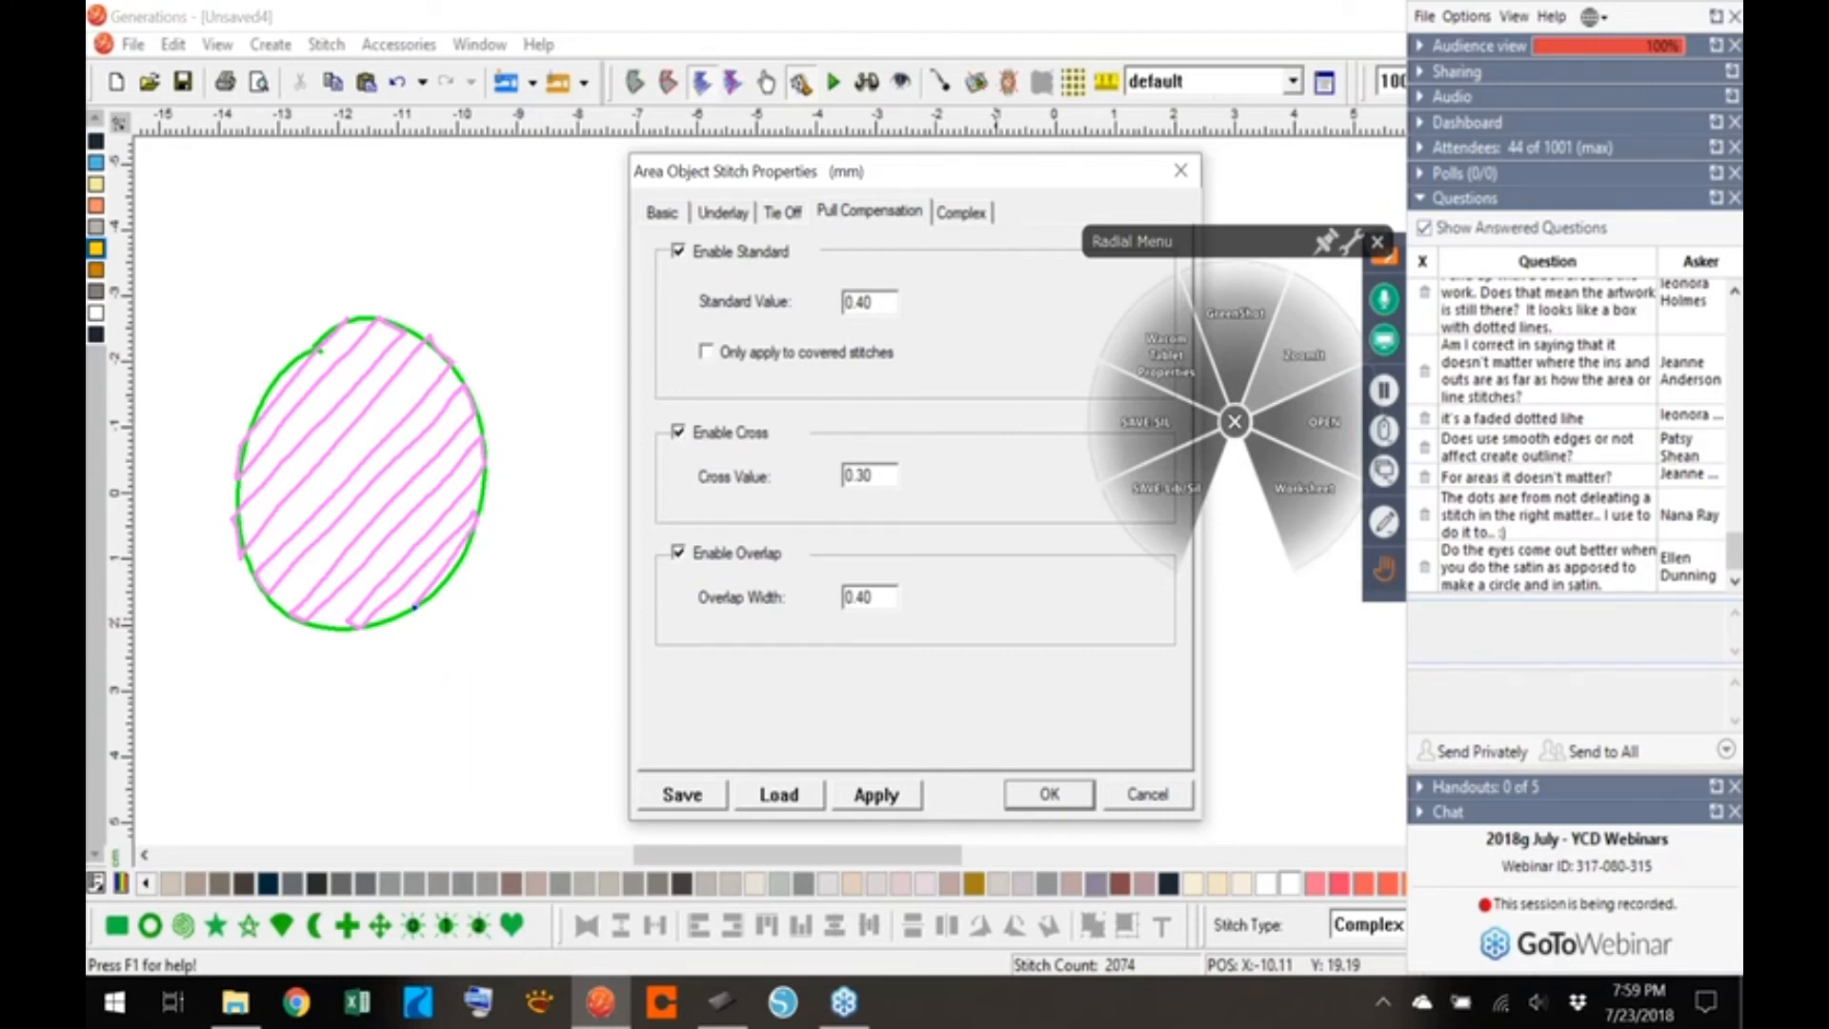
mouse_move(414, 606)
left_mouse_down()
mouse_move(356, 535)
mouse_move(246, 452)
mouse_move(236, 512)
mouse_move(292, 618)
mouse_move(312, 624)
mouse_move(240, 517)
mouse_move(328, 629)
mouse_move(230, 497)
mouse_move(330, 627)
mouse_move(252, 487)
mouse_move(341, 620)
mouse_move(363, 615)
mouse_move(325, 548)
mouse_move(381, 608)
left_mouse_up()
mouse_move(257, 426)
left_mouse_down()
mouse_move(285, 397)
mouse_move(367, 493)
mouse_move(296, 386)
mouse_move(434, 562)
mouse_move(431, 357)
mouse_move(475, 405)
mouse_move(483, 460)
mouse_move(395, 379)
mouse_move(473, 488)
mouse_move(364, 365)
mouse_move(465, 500)
mouse_move(340, 367)
mouse_move(462, 518)
mouse_move(307, 364)
mouse_move(444, 560)
left_mouse_up()
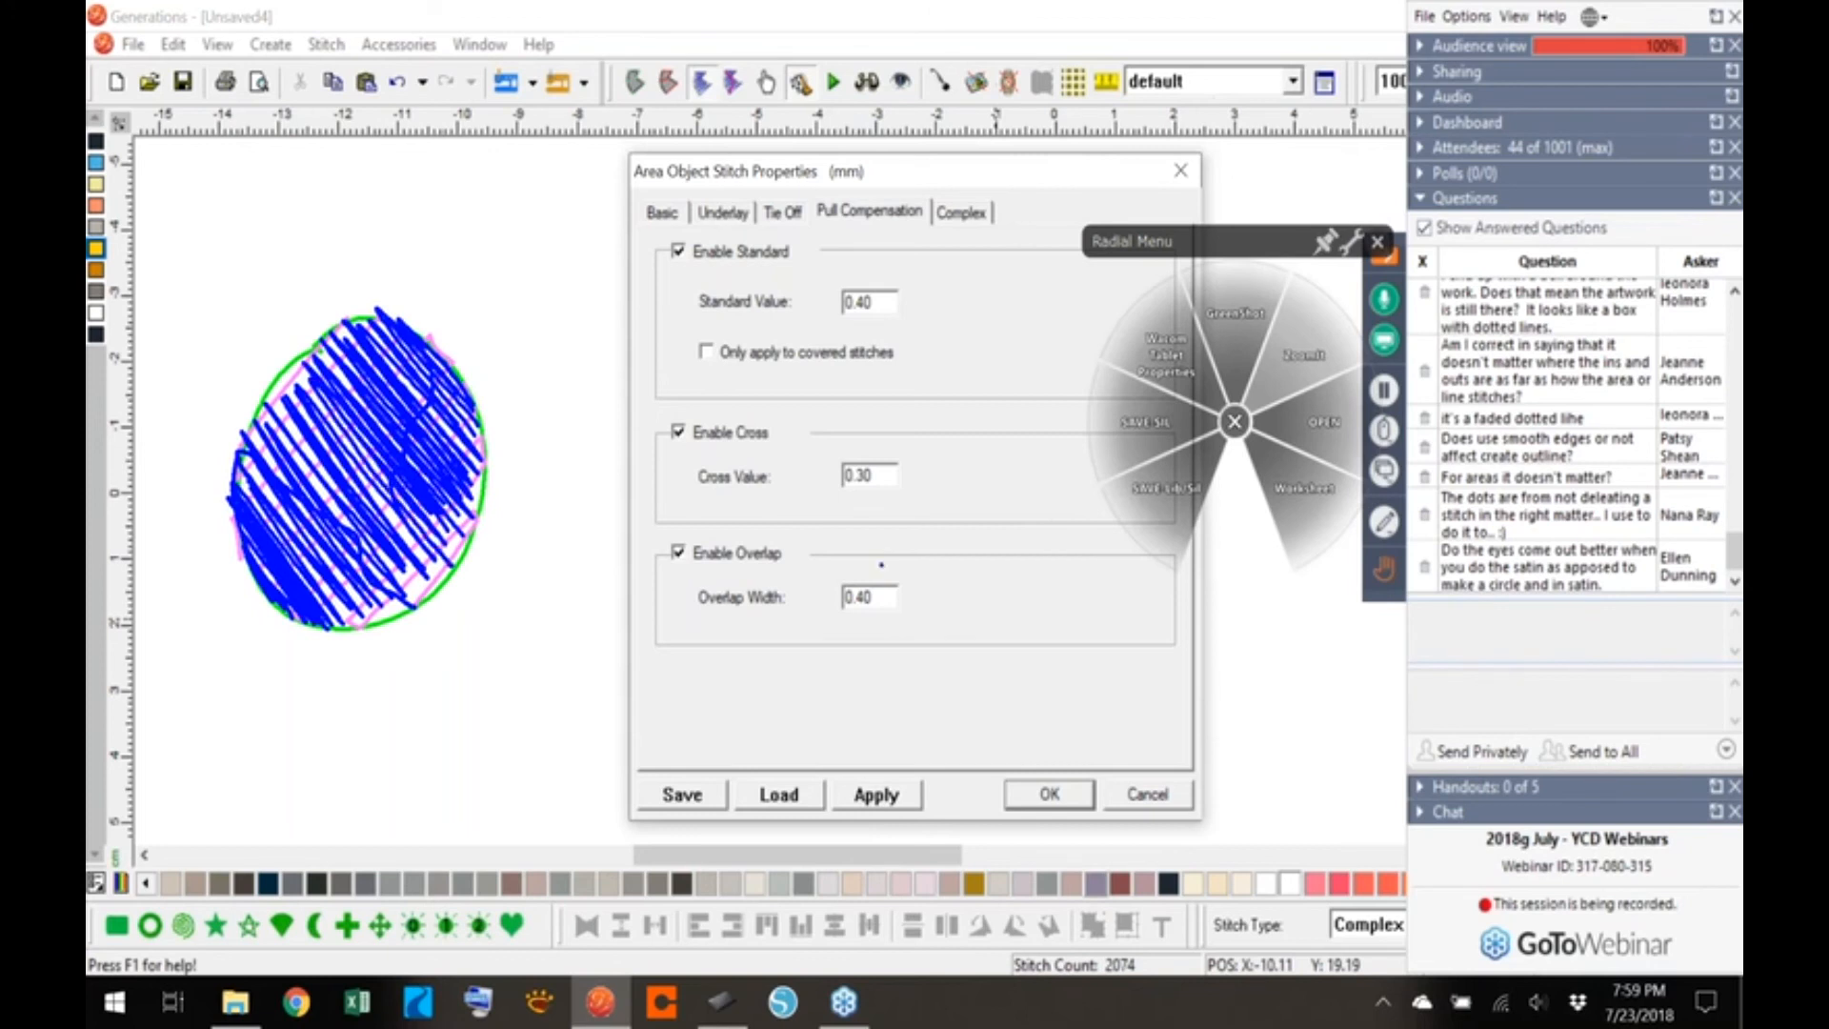
- Circle the Overlap Width and Cross Value settings with annotations, clear the drawing and cancel the stitch properties
mouse_move(838, 609)
left_mouse_down()
mouse_move(853, 638)
mouse_move(900, 619)
mouse_move(824, 609)
mouse_move(821, 626)
left_mouse_up()
mouse_move(819, 470)
left_mouse_down()
mouse_move(864, 534)
mouse_move(899, 473)
mouse_move(894, 432)
mouse_move(848, 419)
left_mouse_up()
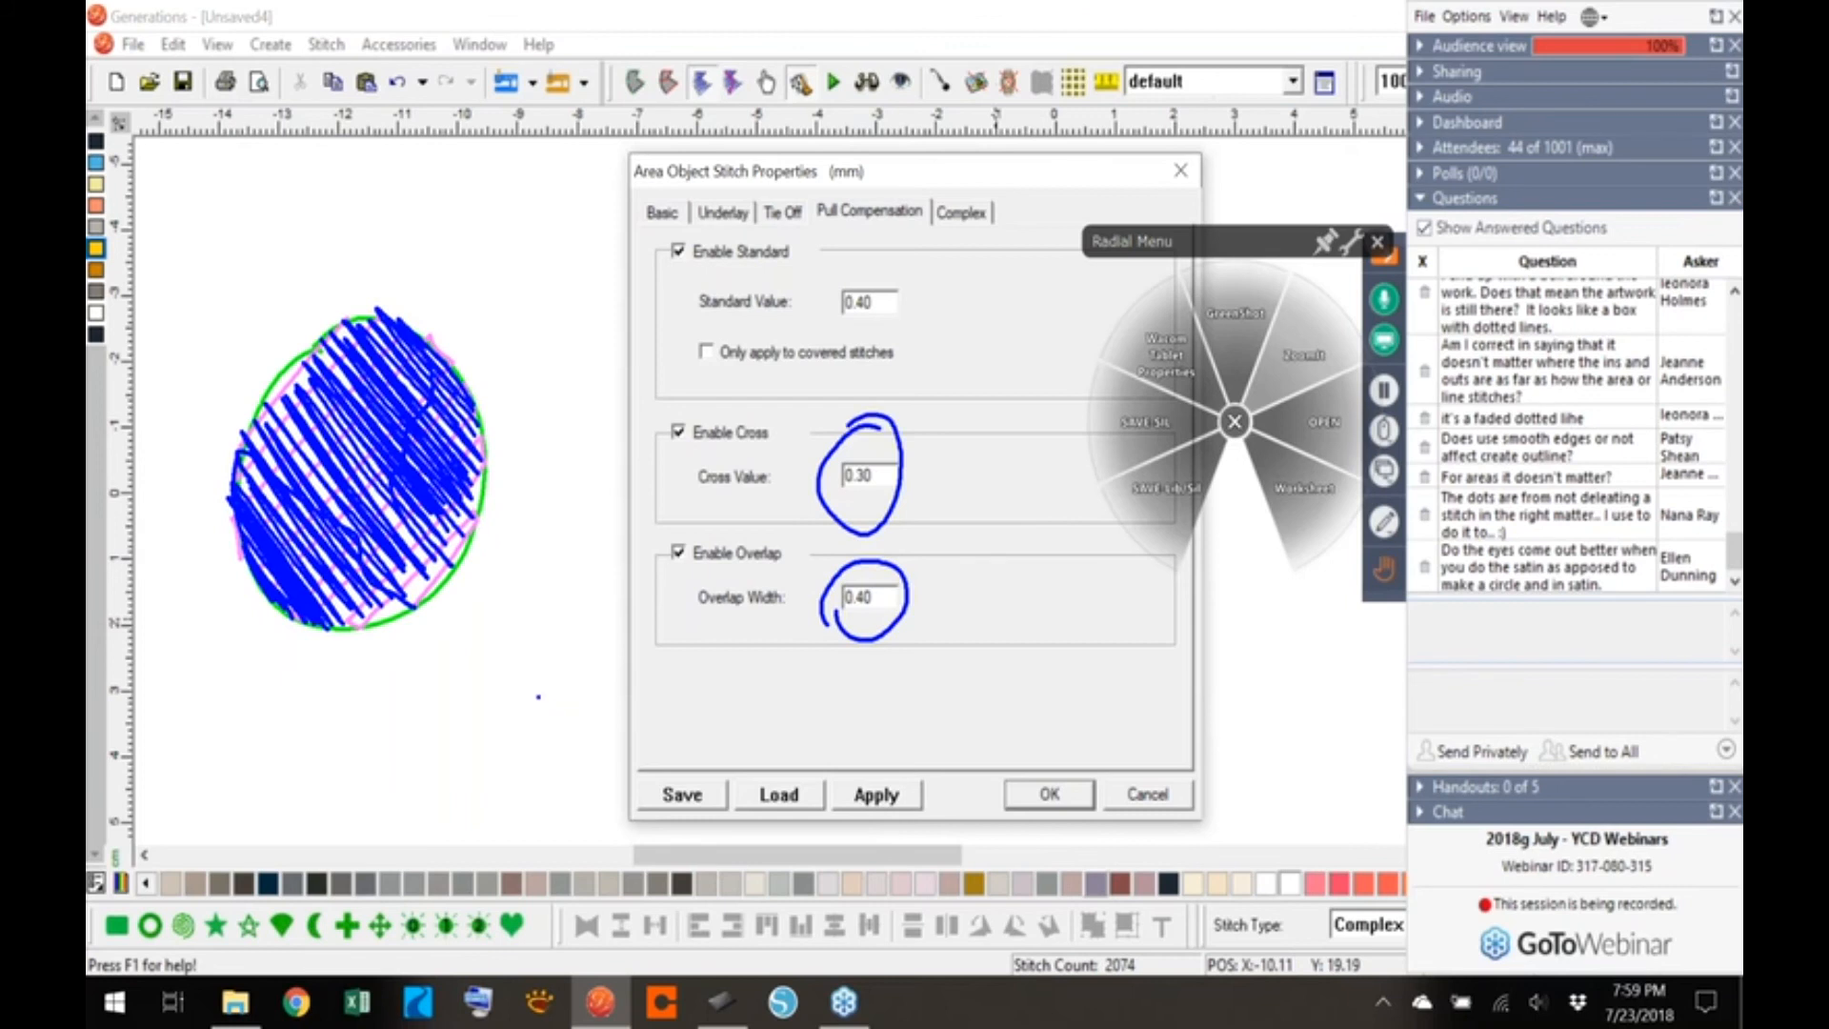
key("y")
mouse_move(451, 566)
left_mouse_down()
mouse_move(283, 369)
mouse_move(444, 557)
left_mouse_up()
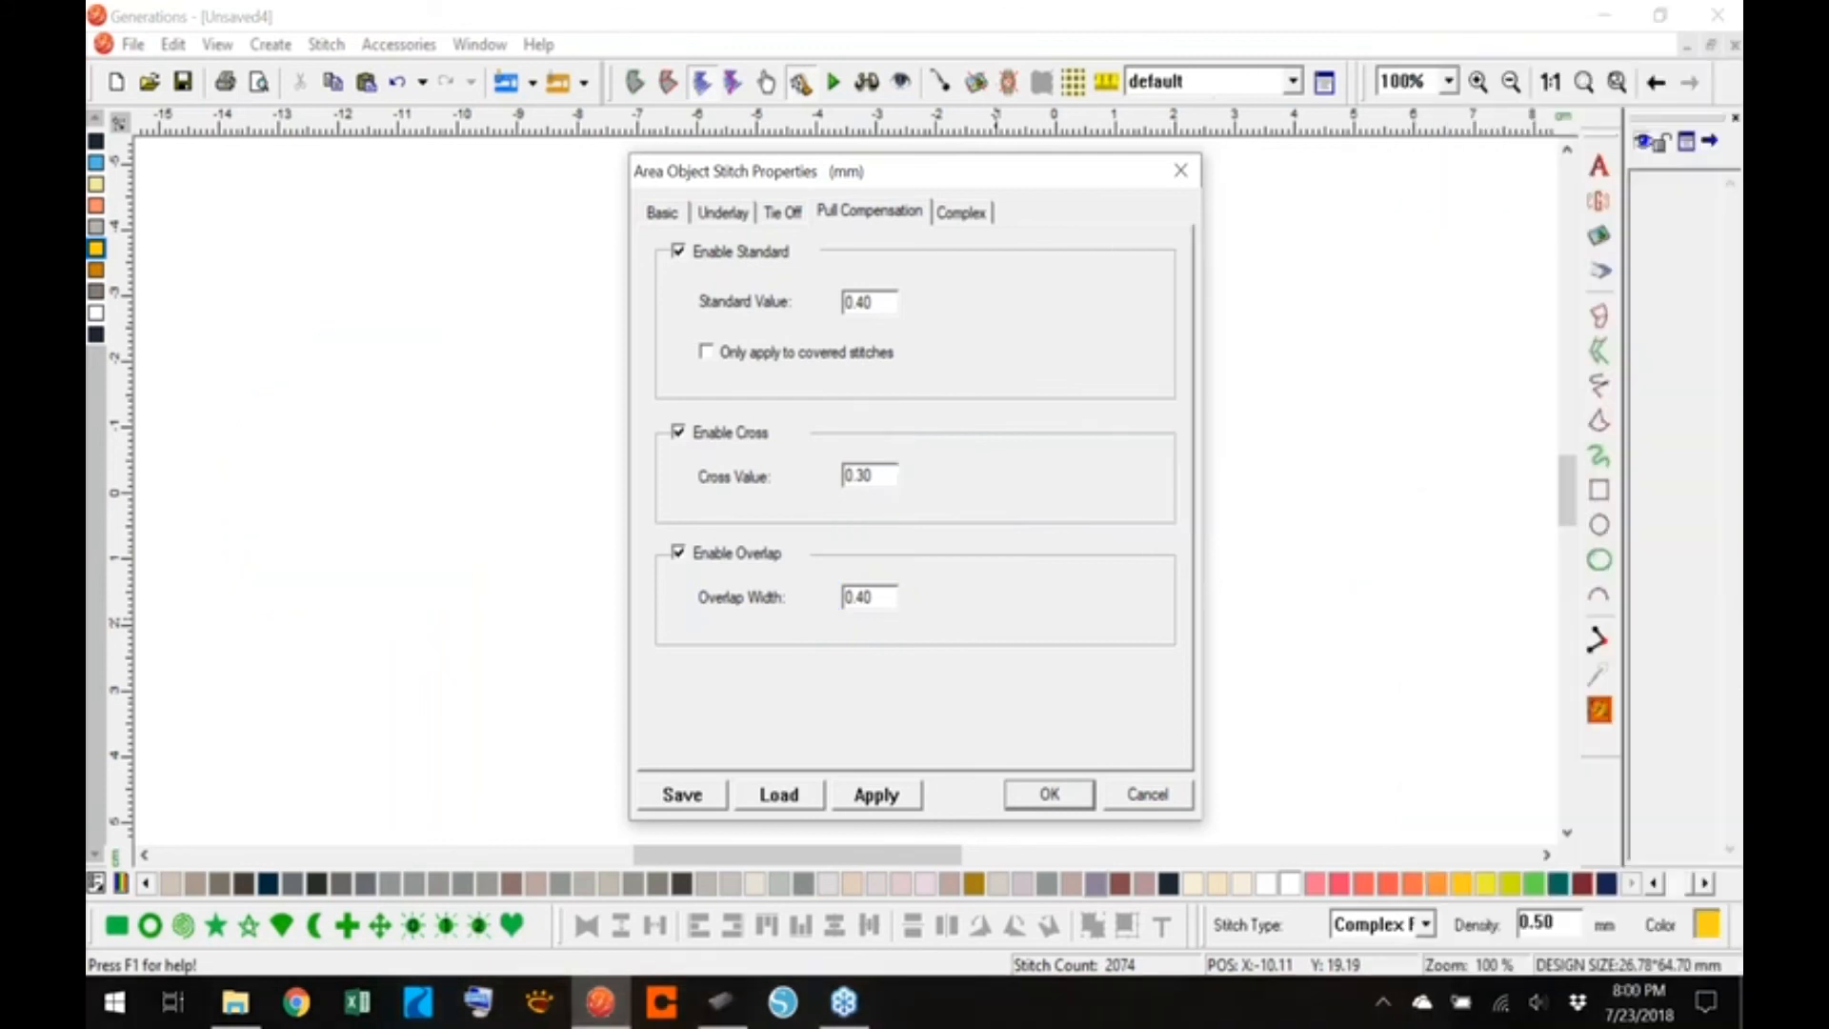
left_click(1140, 789)
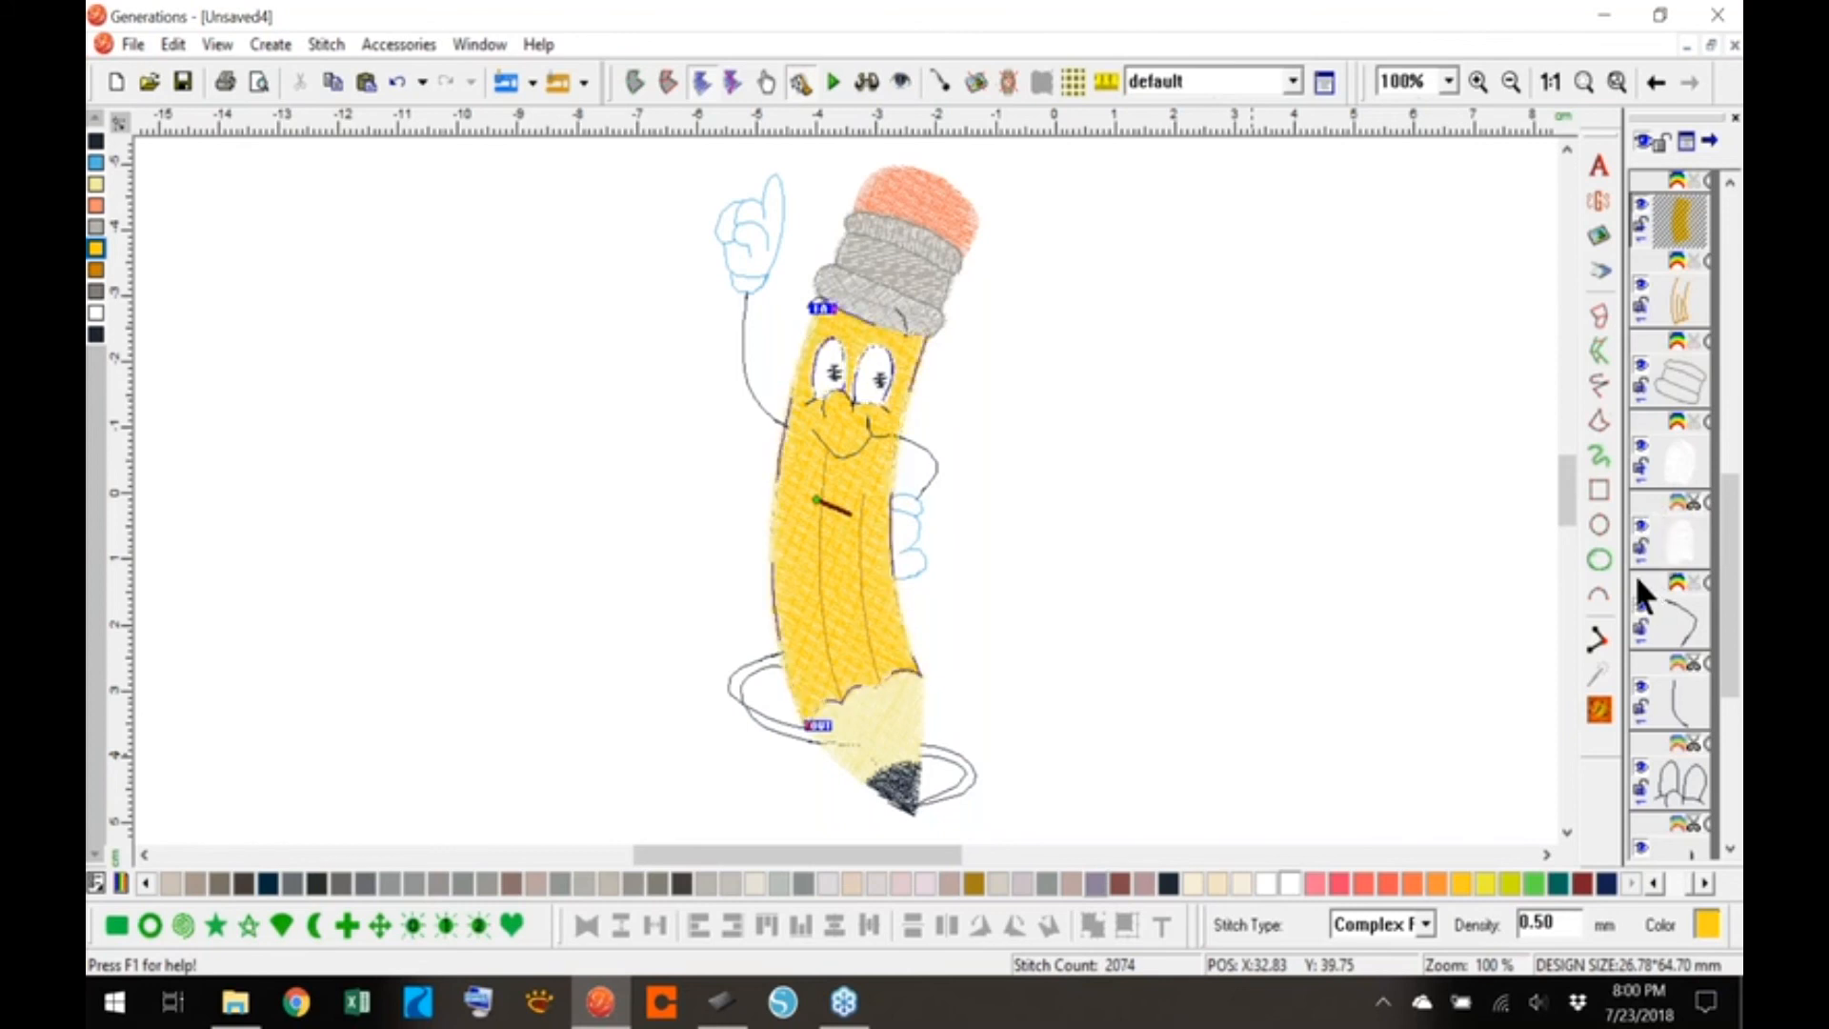
- Draw a yellow complex fill circle about 3.1 mm across beside the pencil, and delete it
left_click(1391, 254)
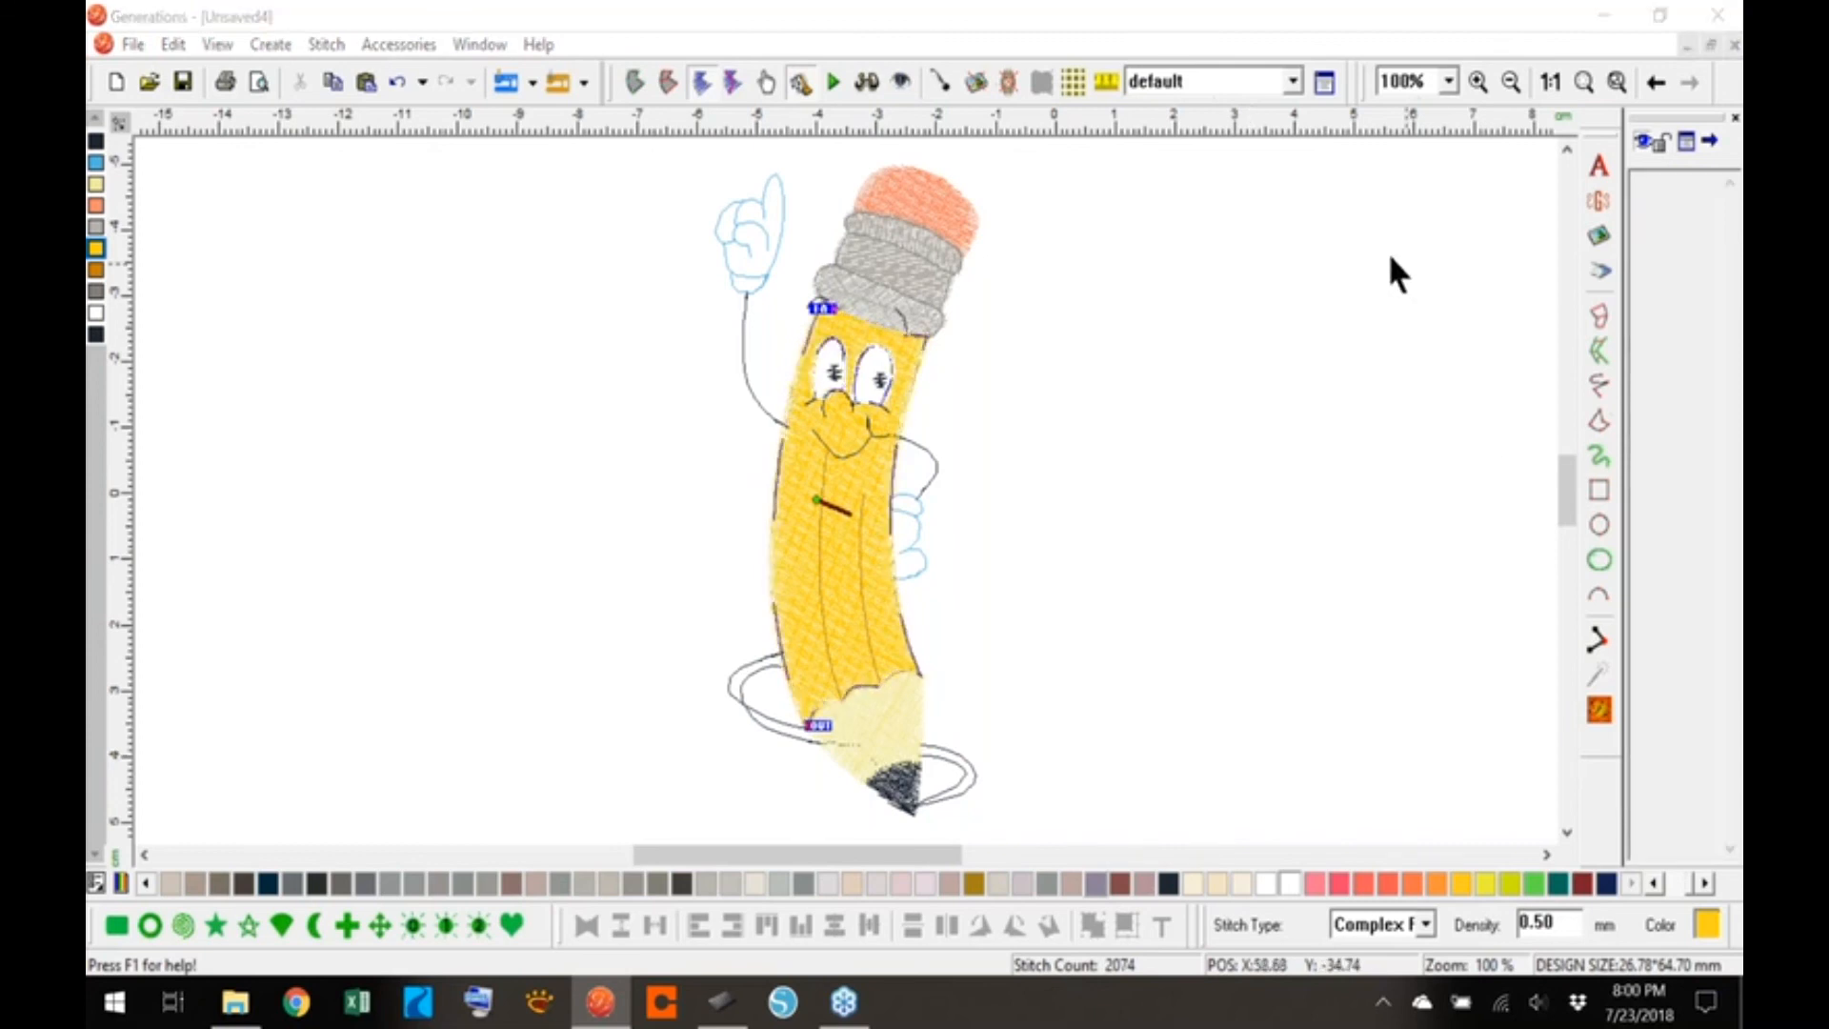
left_click(1600, 525)
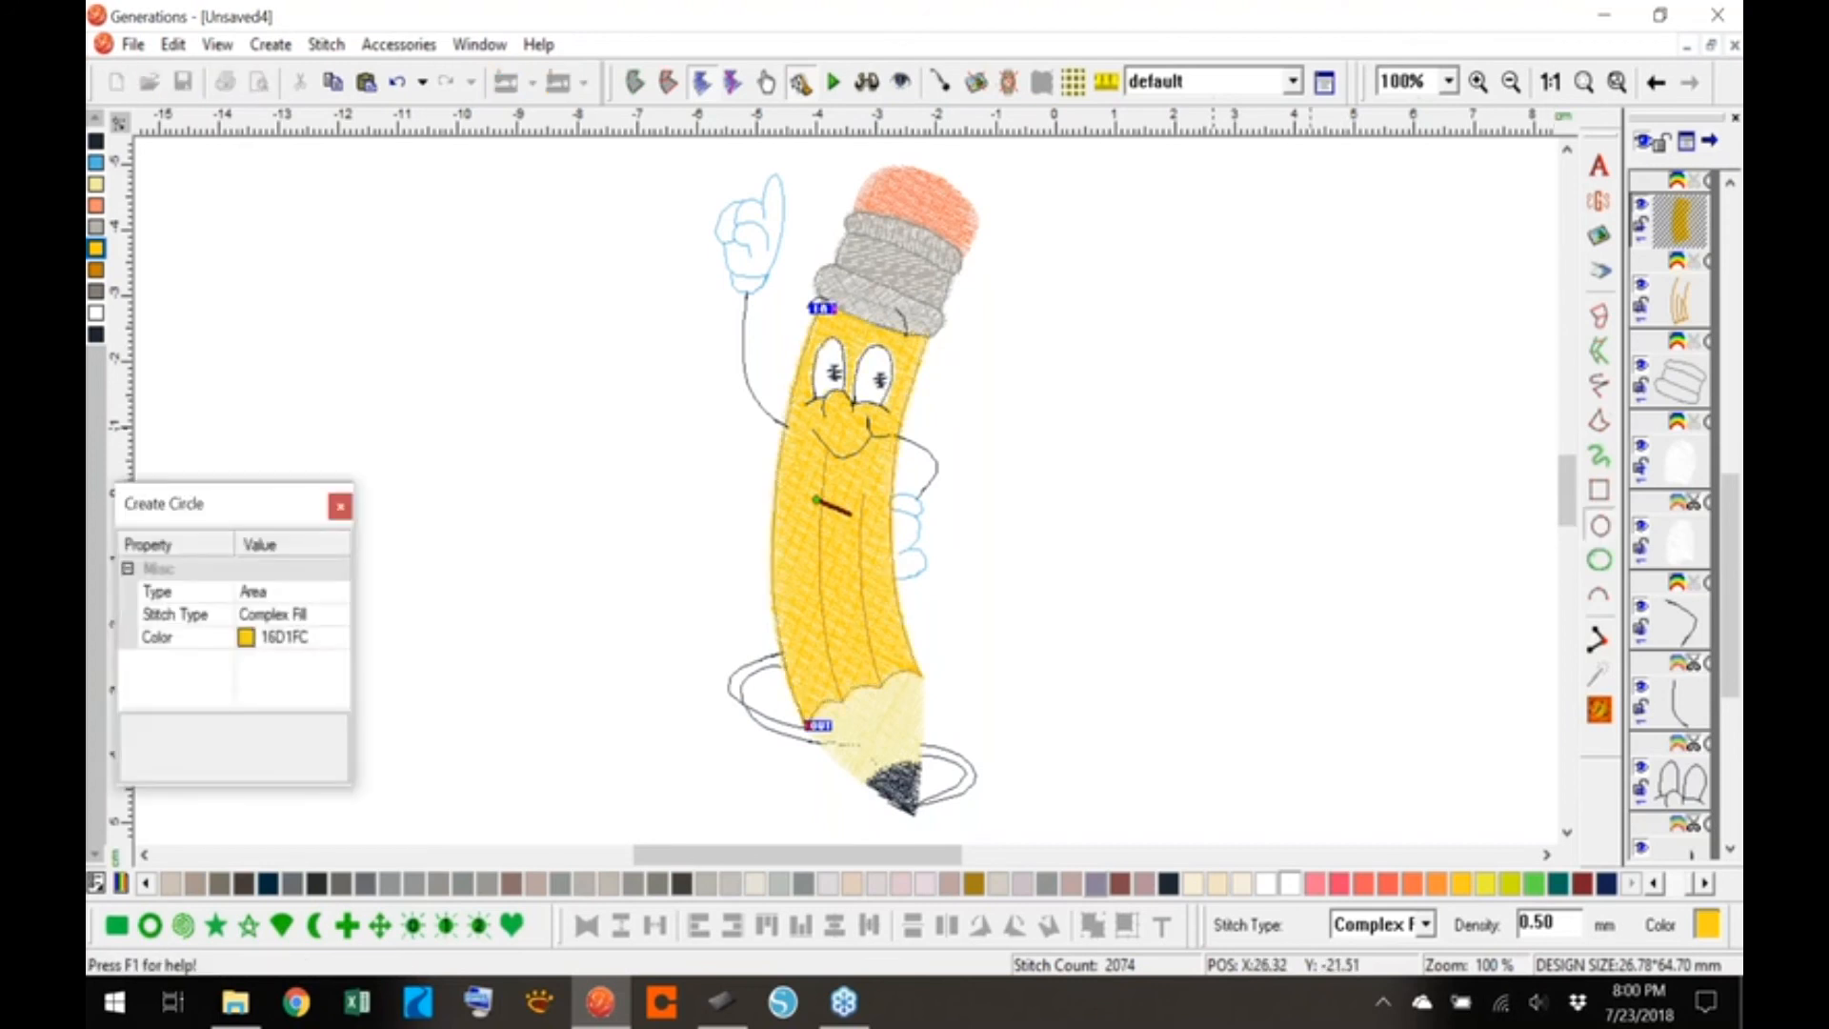
left_click(1228, 352)
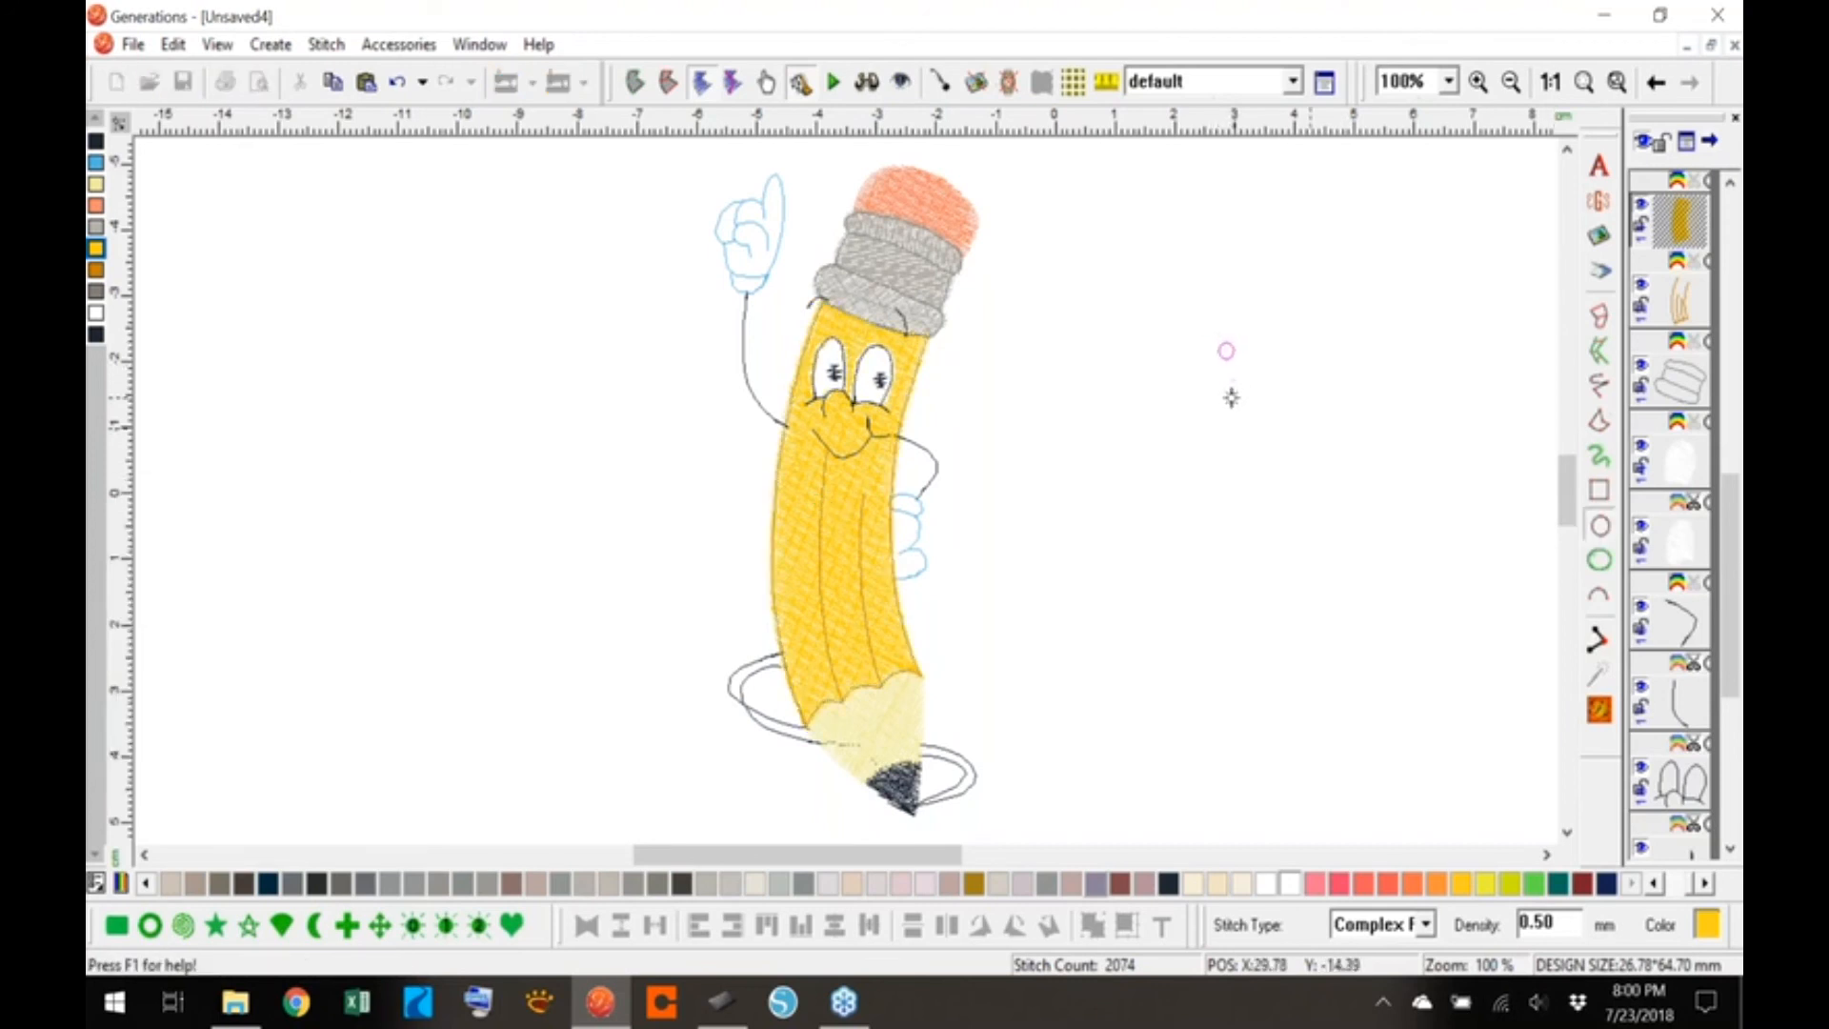
right_click(1231, 378)
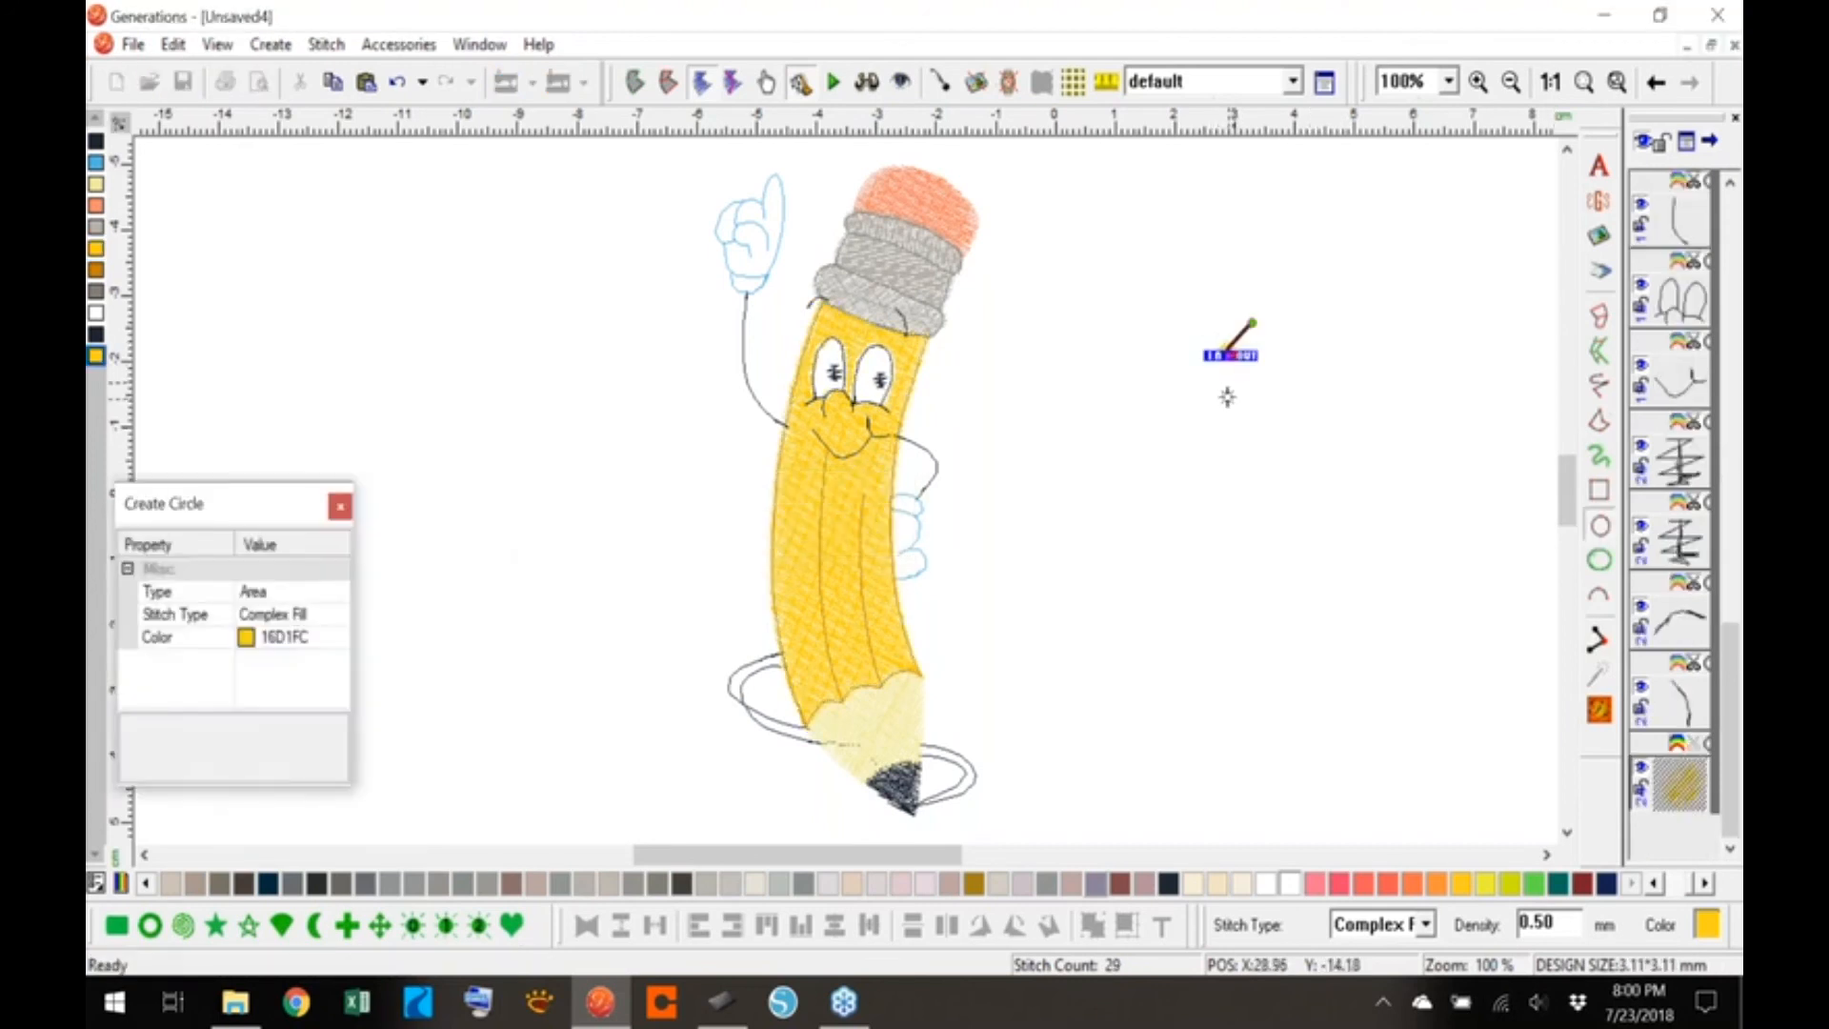
right_click(1229, 397)
key("Delete")
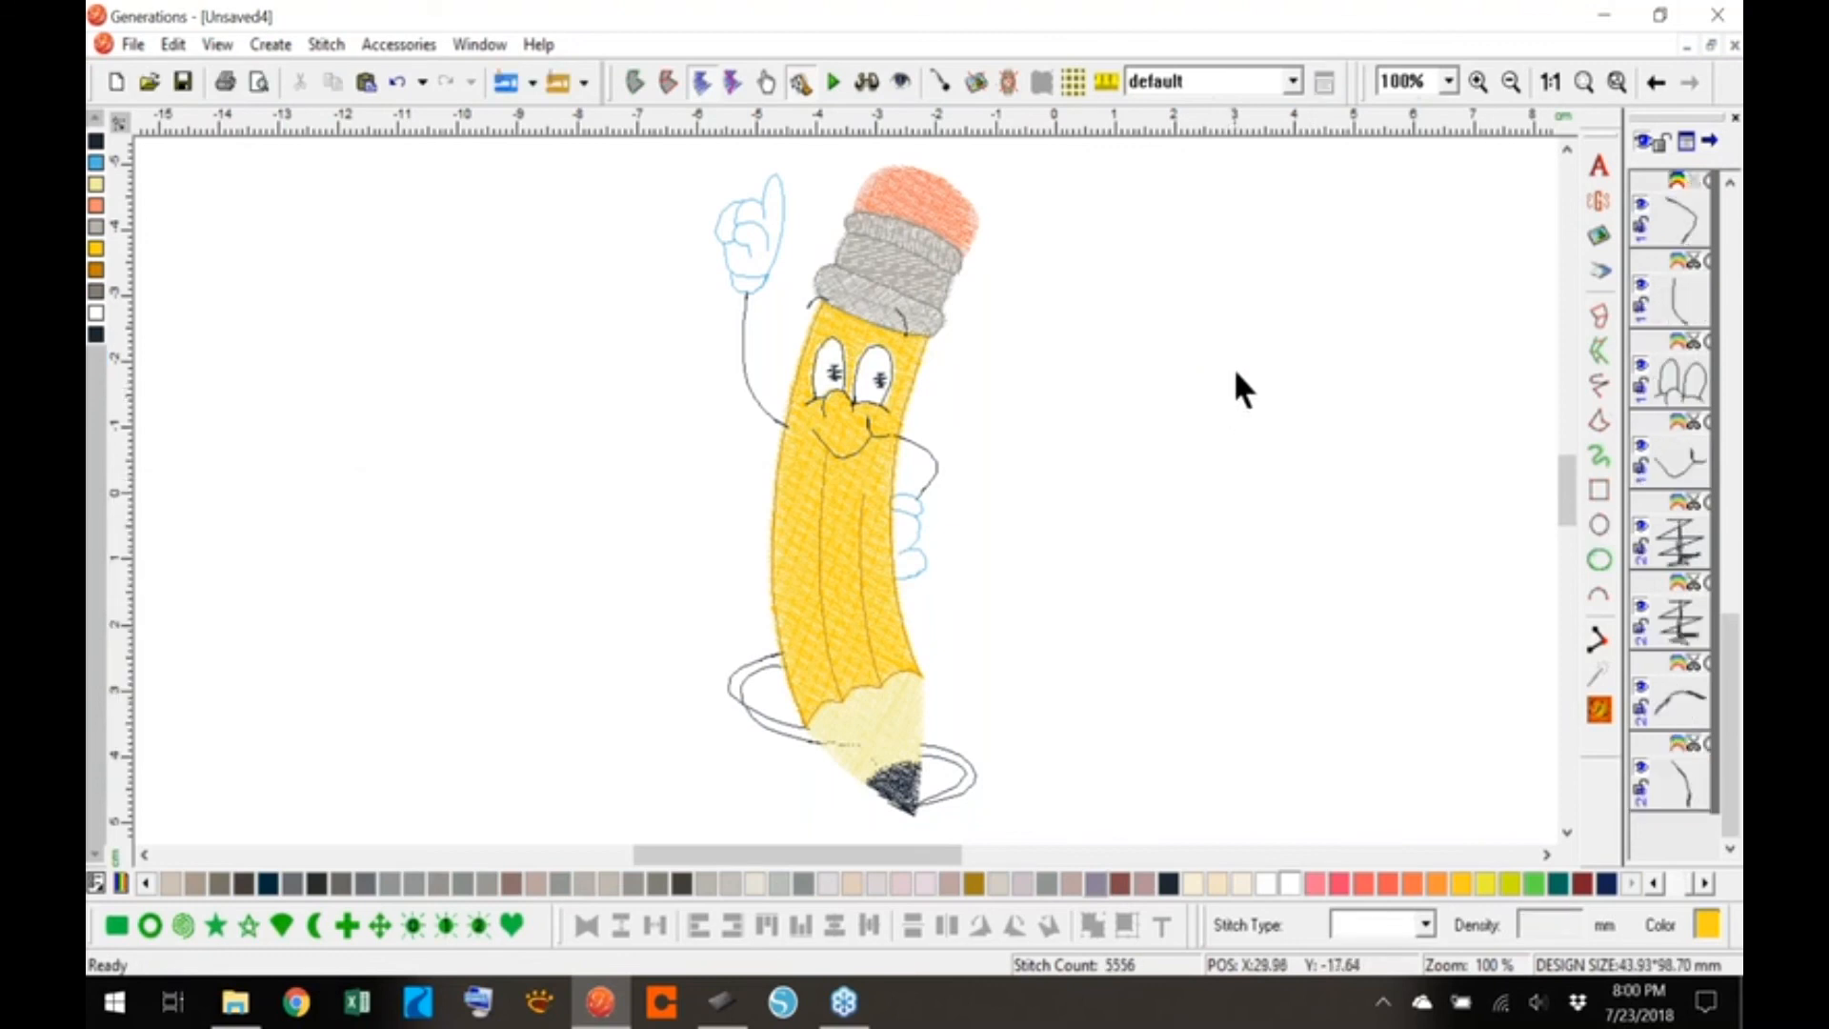
- Draw an oval about 4.7 by 6.7 mm beside the pencil, recolor it to the outlines' dark color and turn on the 3D view
left_click(1600, 525)
left_click_drag(1225, 306, 1248, 351)
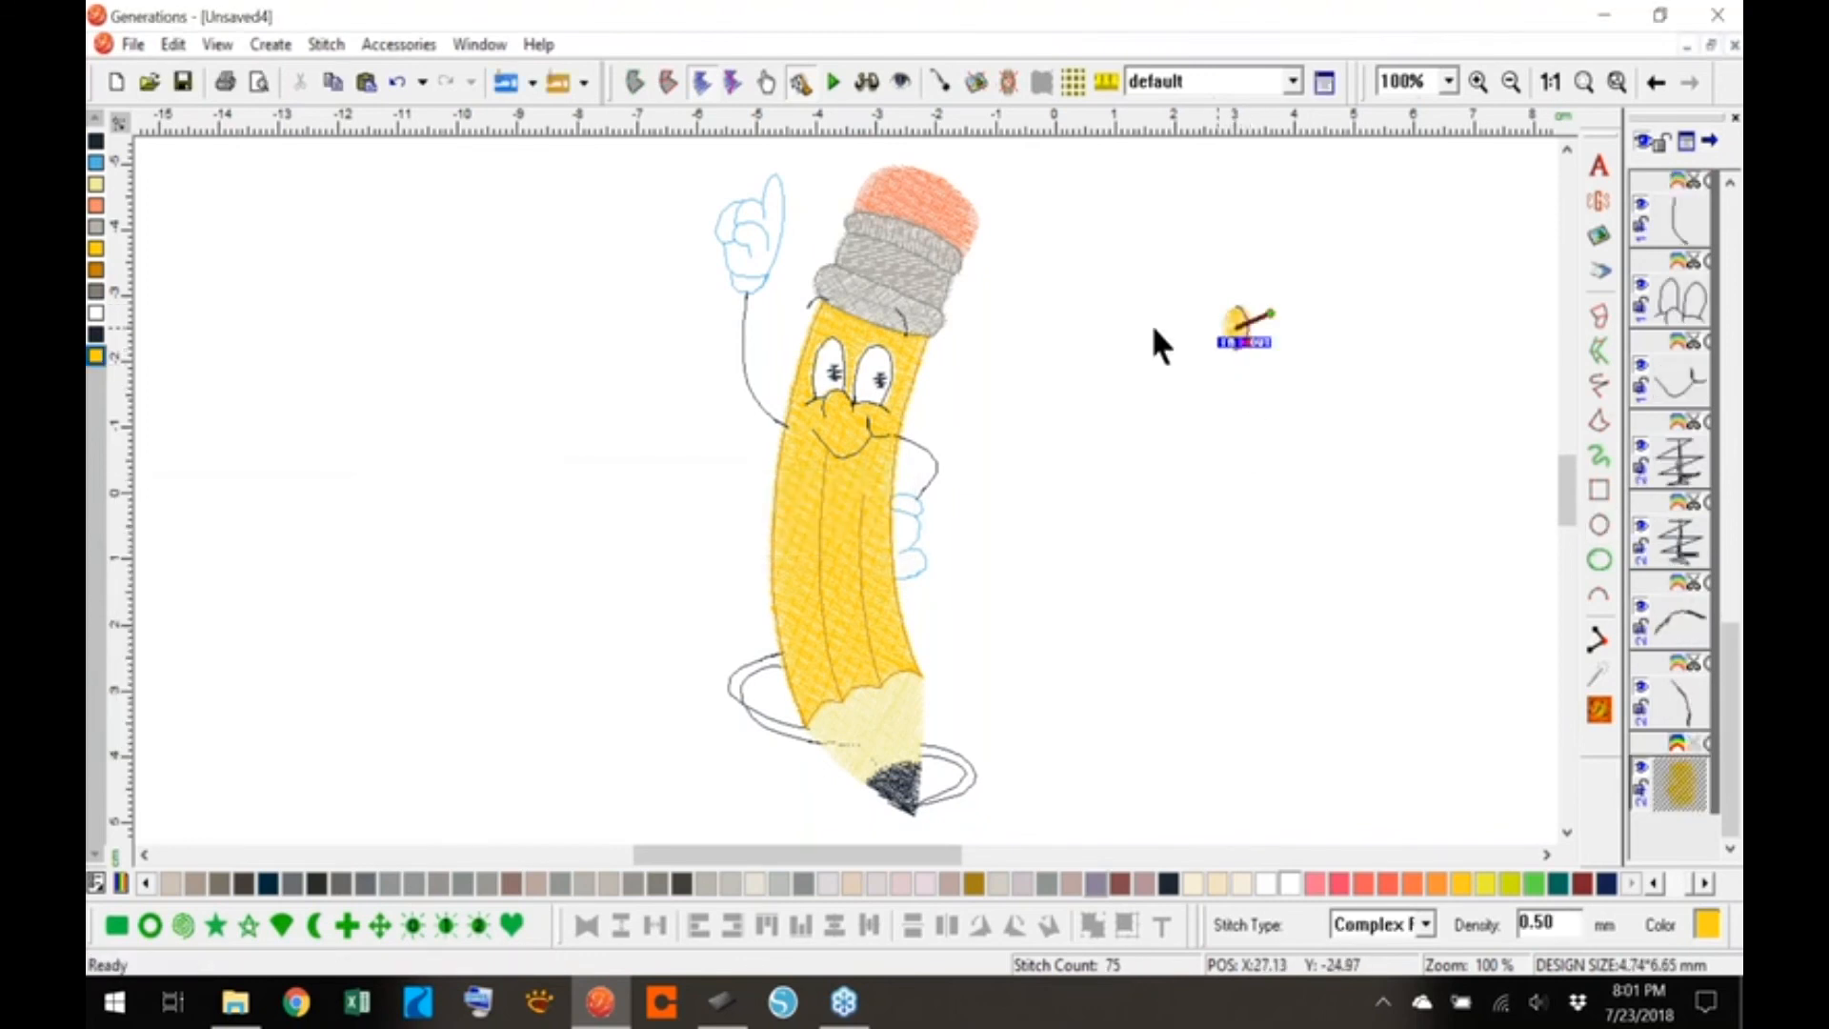
left_click(96, 335)
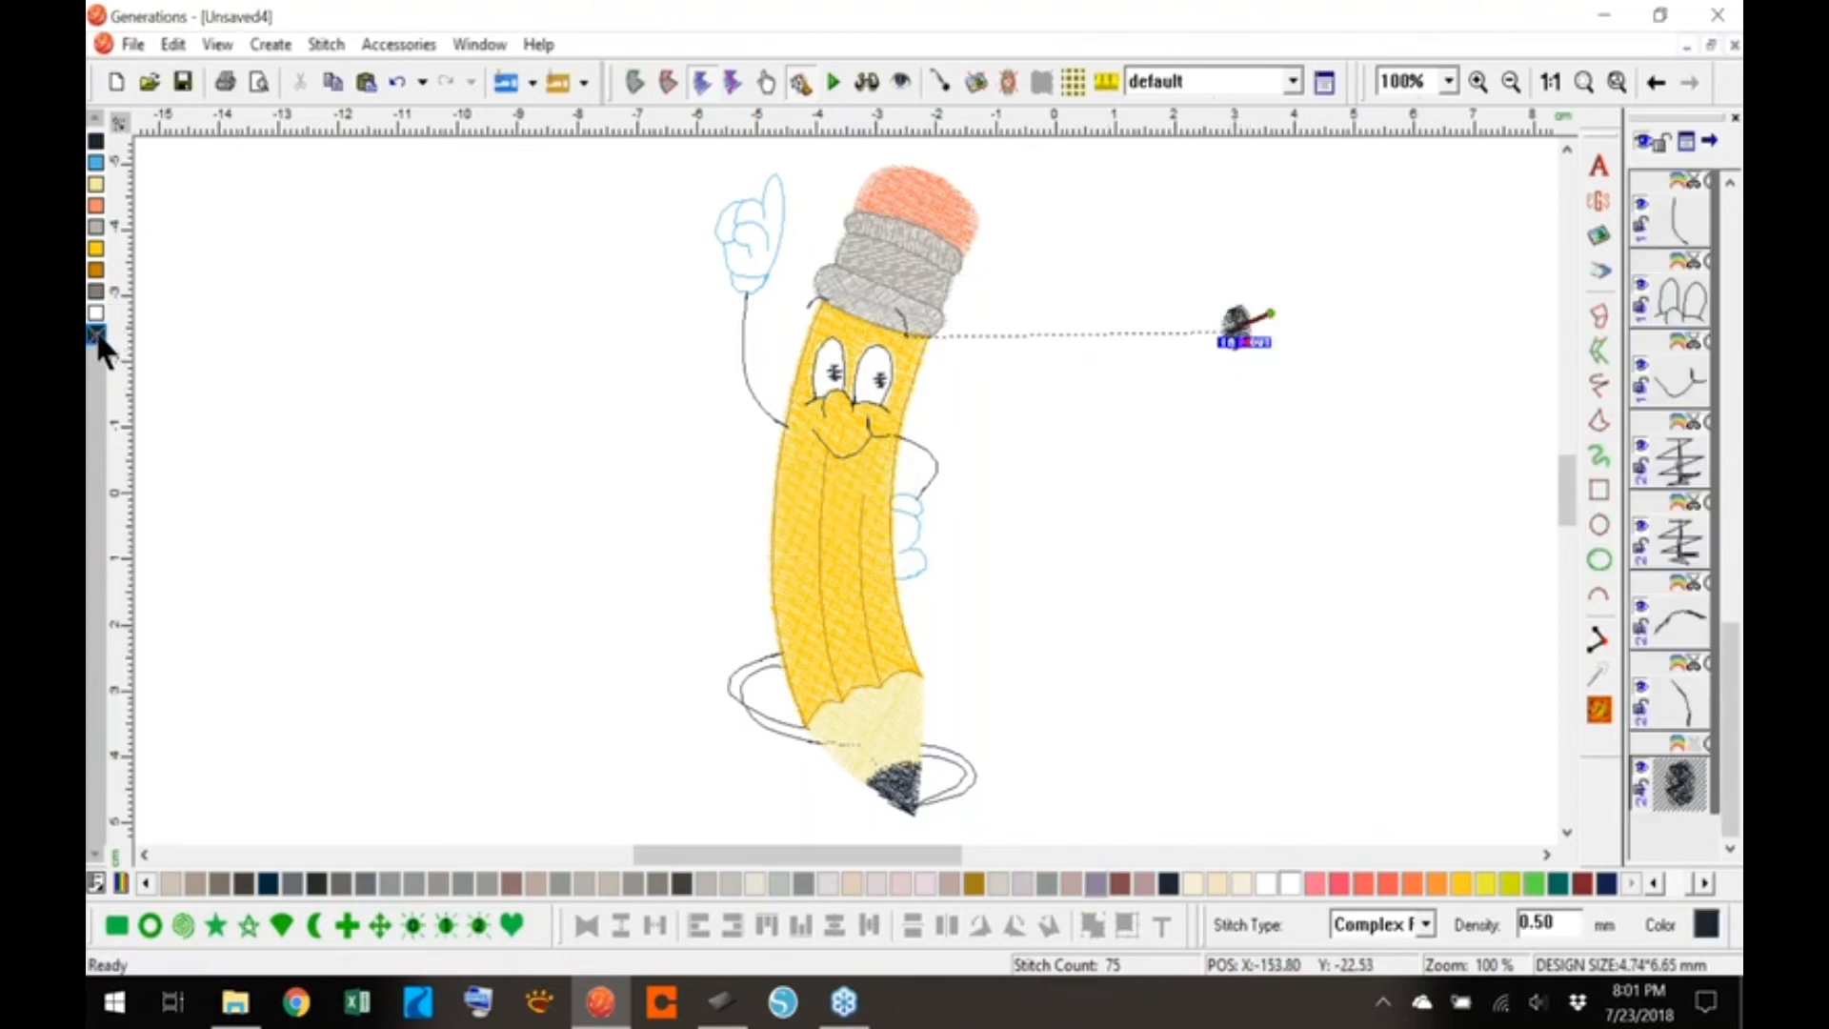
left_click(869, 81)
- Test the Satin stitch type on the small dark oval, and delete the oval
right_click(1241, 326)
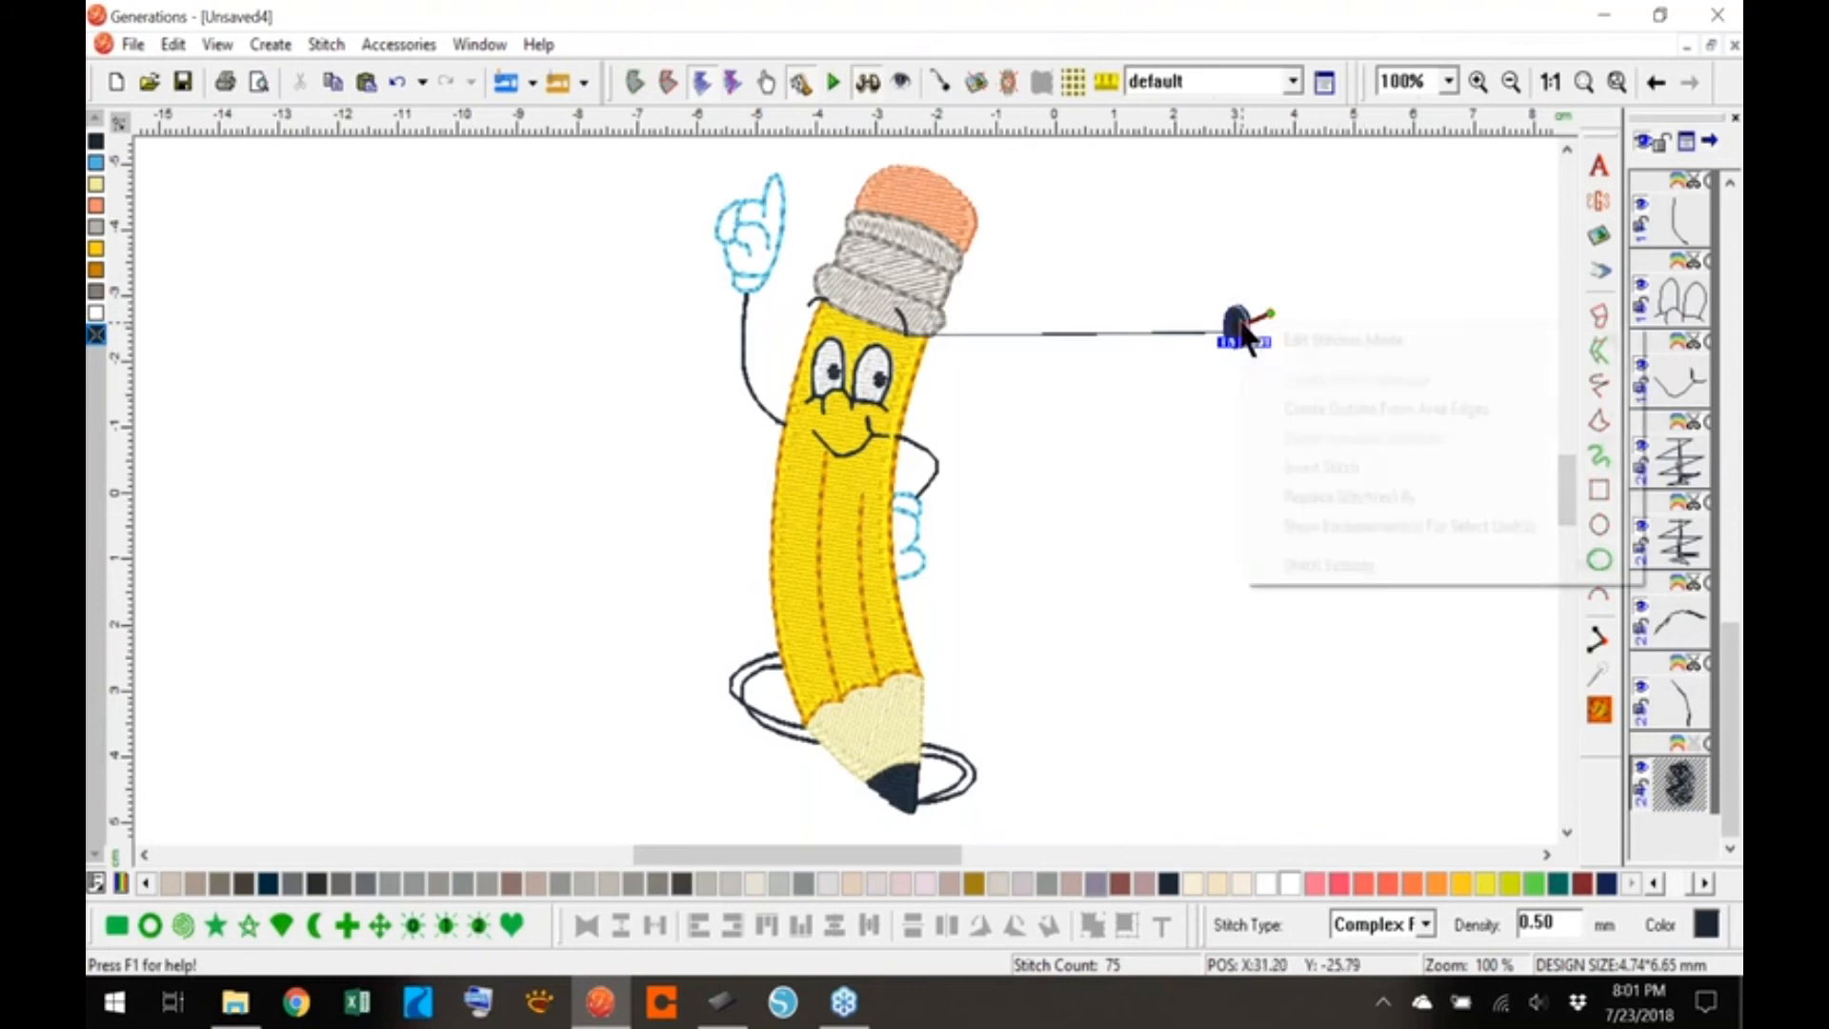
left_click(1213, 446)
right_click(1238, 330)
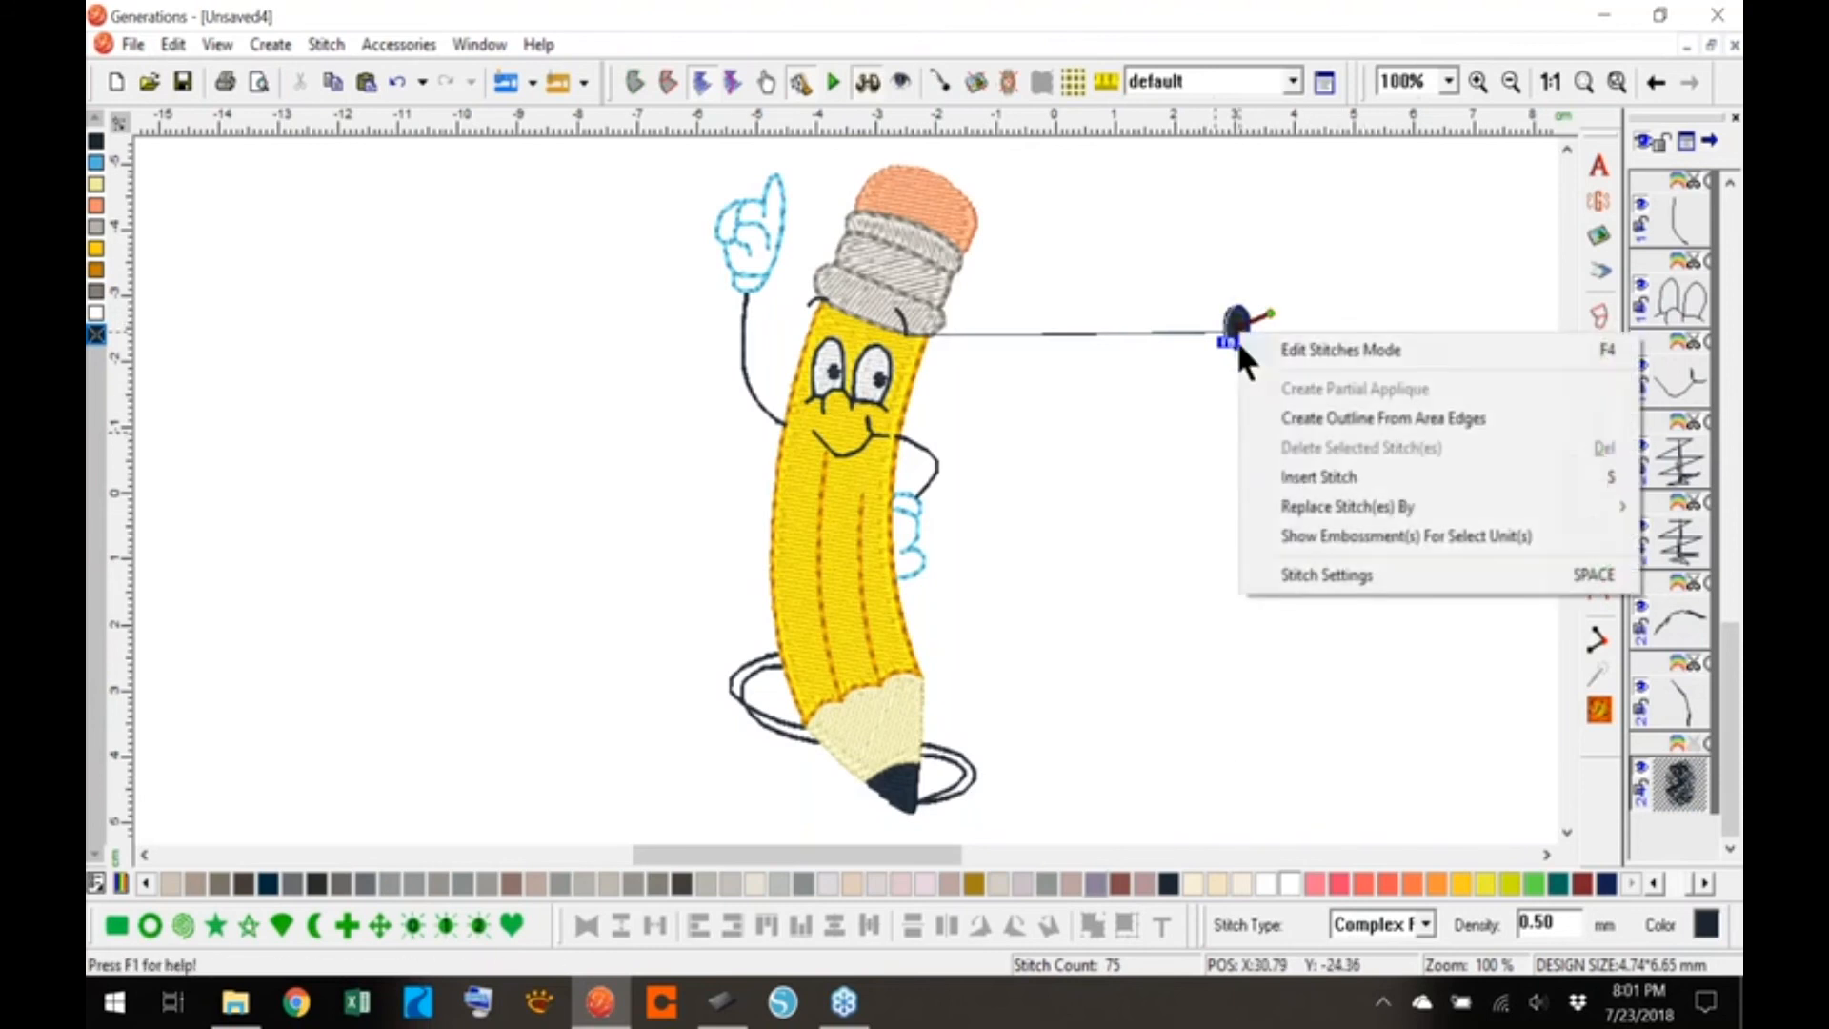
left_click(1424, 924)
left_click(1381, 745)
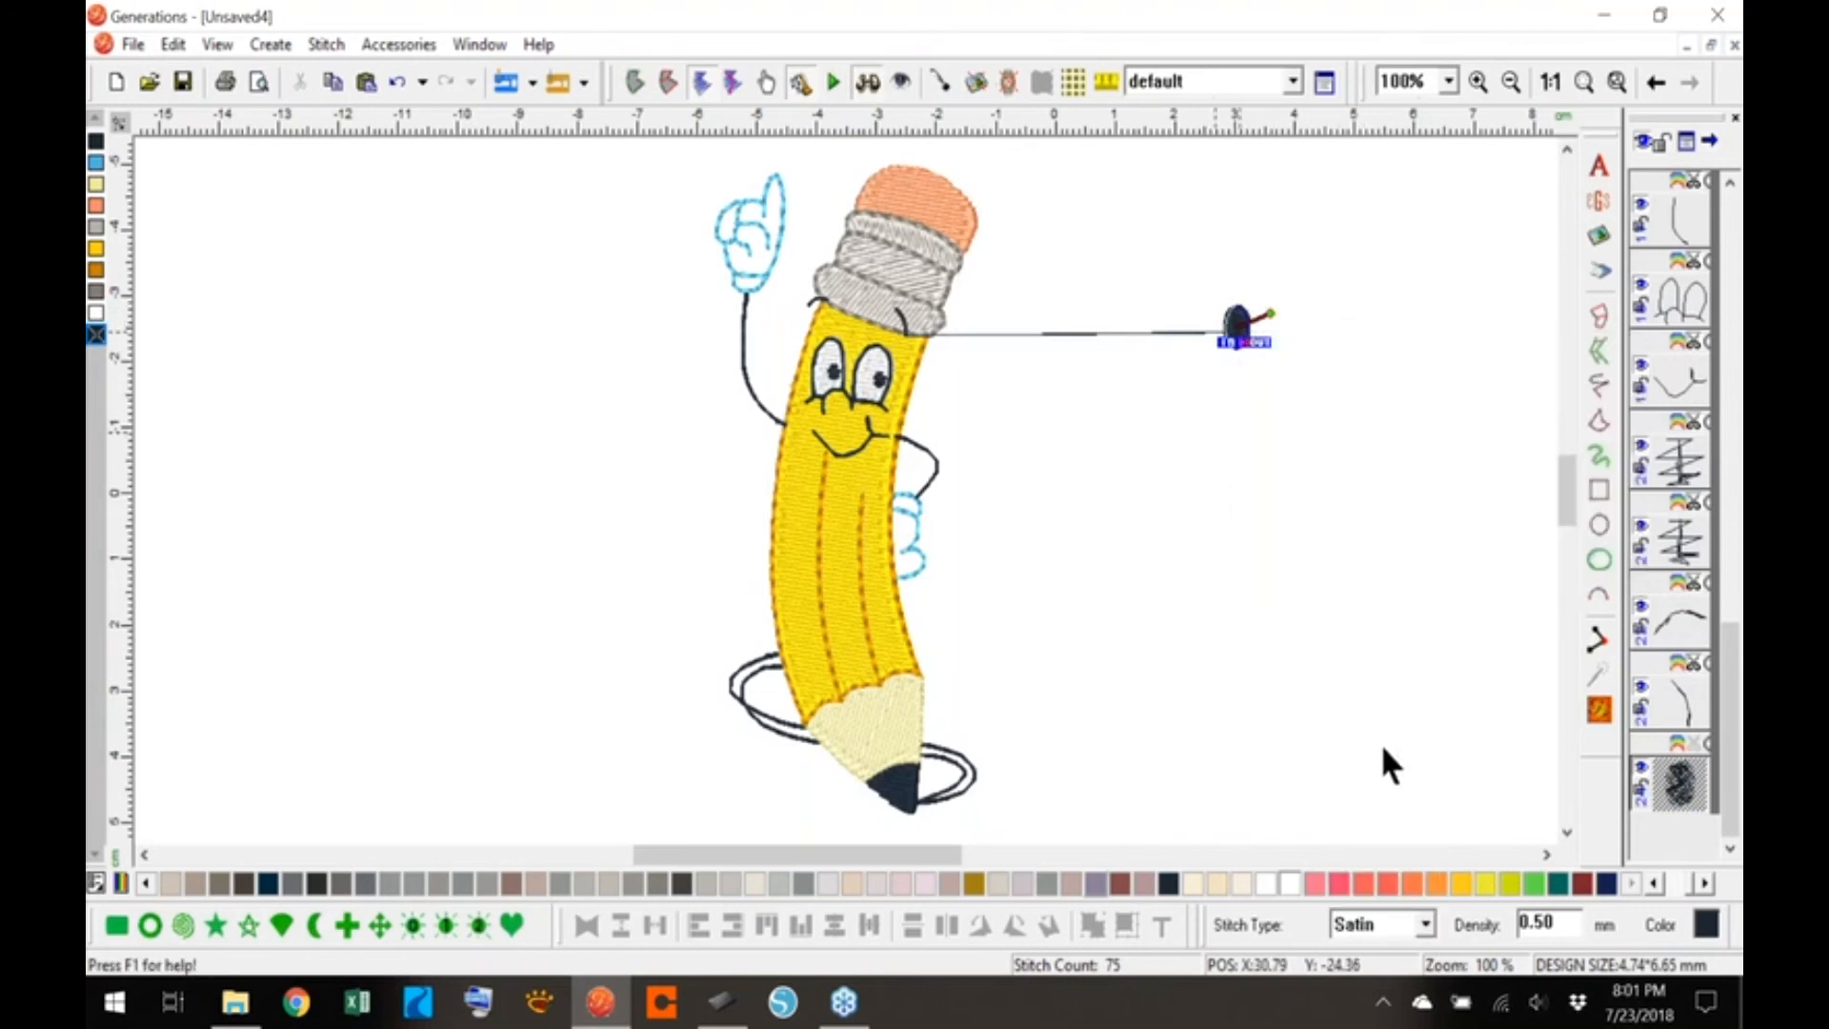
mouse_move(1239, 343)
left_mouse_down()
mouse_move(1237, 307)
mouse_move(1251, 353)
left_mouse_up()
left_click(1600, 709)
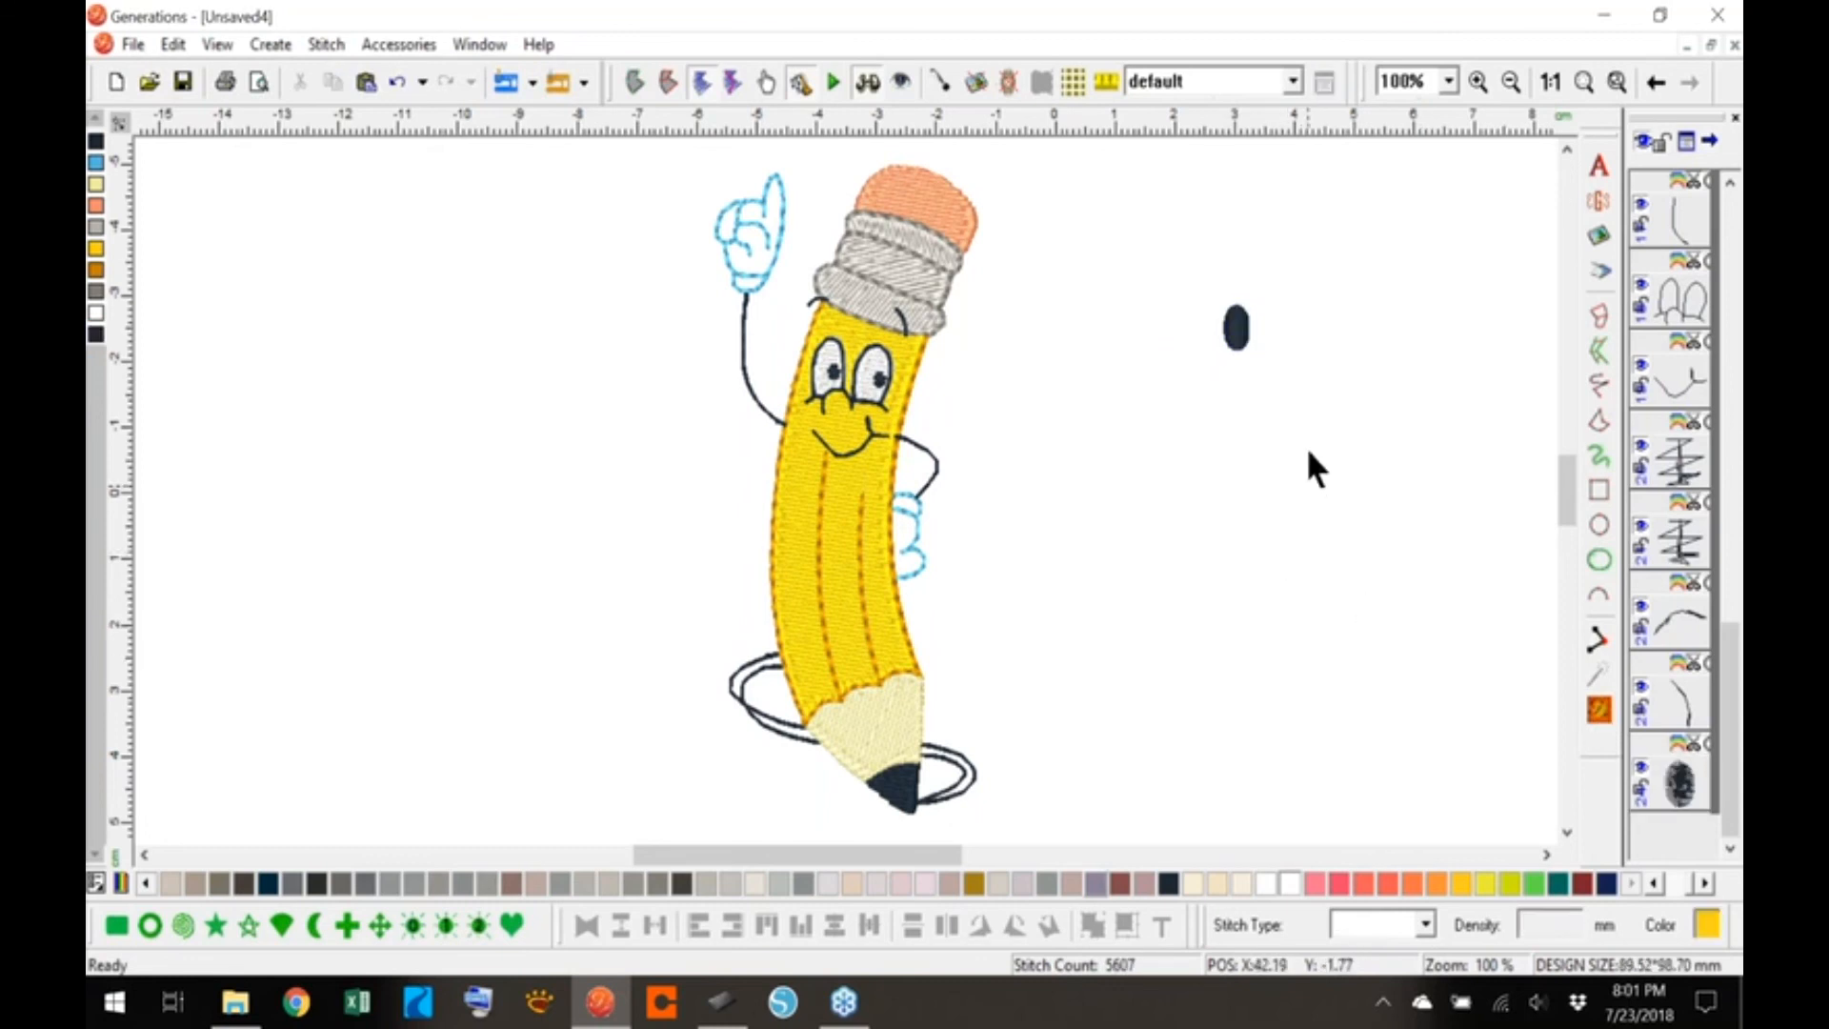
left_click(1236, 328)
key("Delete")
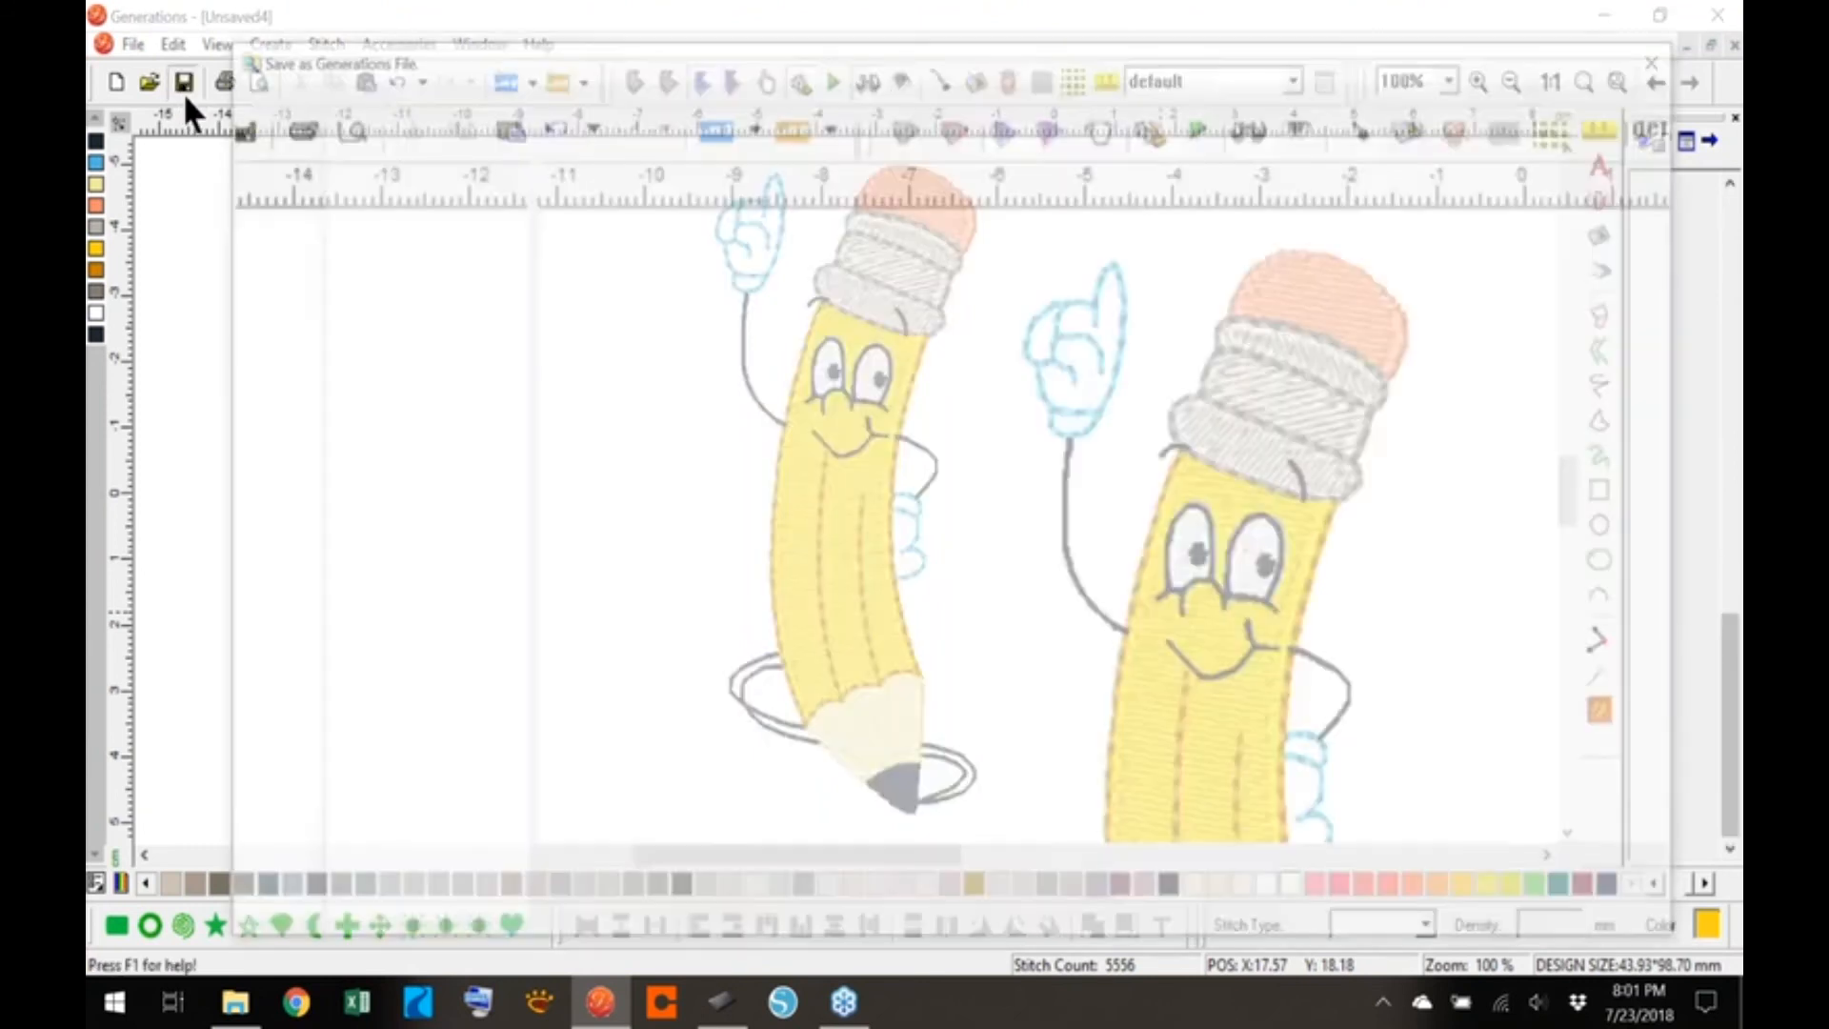
- Start saving the design as a Generations file and choose the AA-Gen Stuff folder inside AAA-YCD-Webinars-Working
left_click(183, 84)
left_click_drag(621, 589, 619, 810)
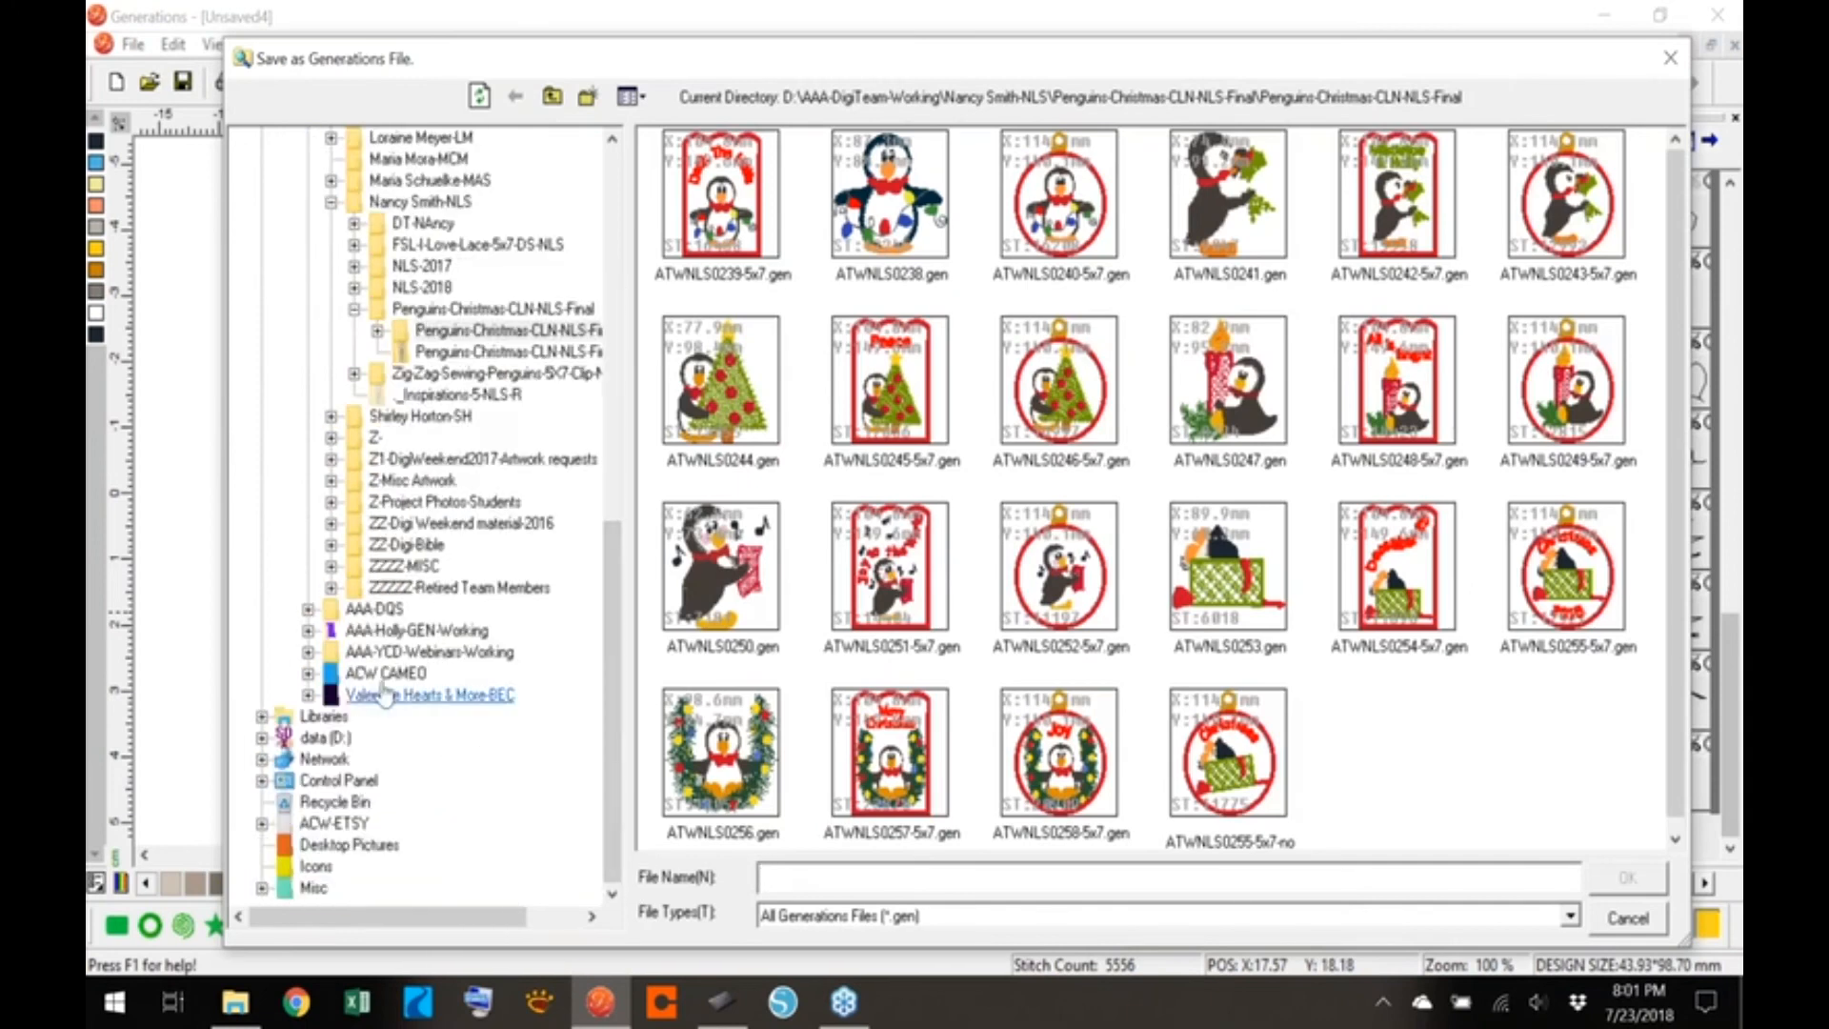
left_click(307, 651)
left_click_drag(615, 574, 615, 350)
left_click(307, 245)
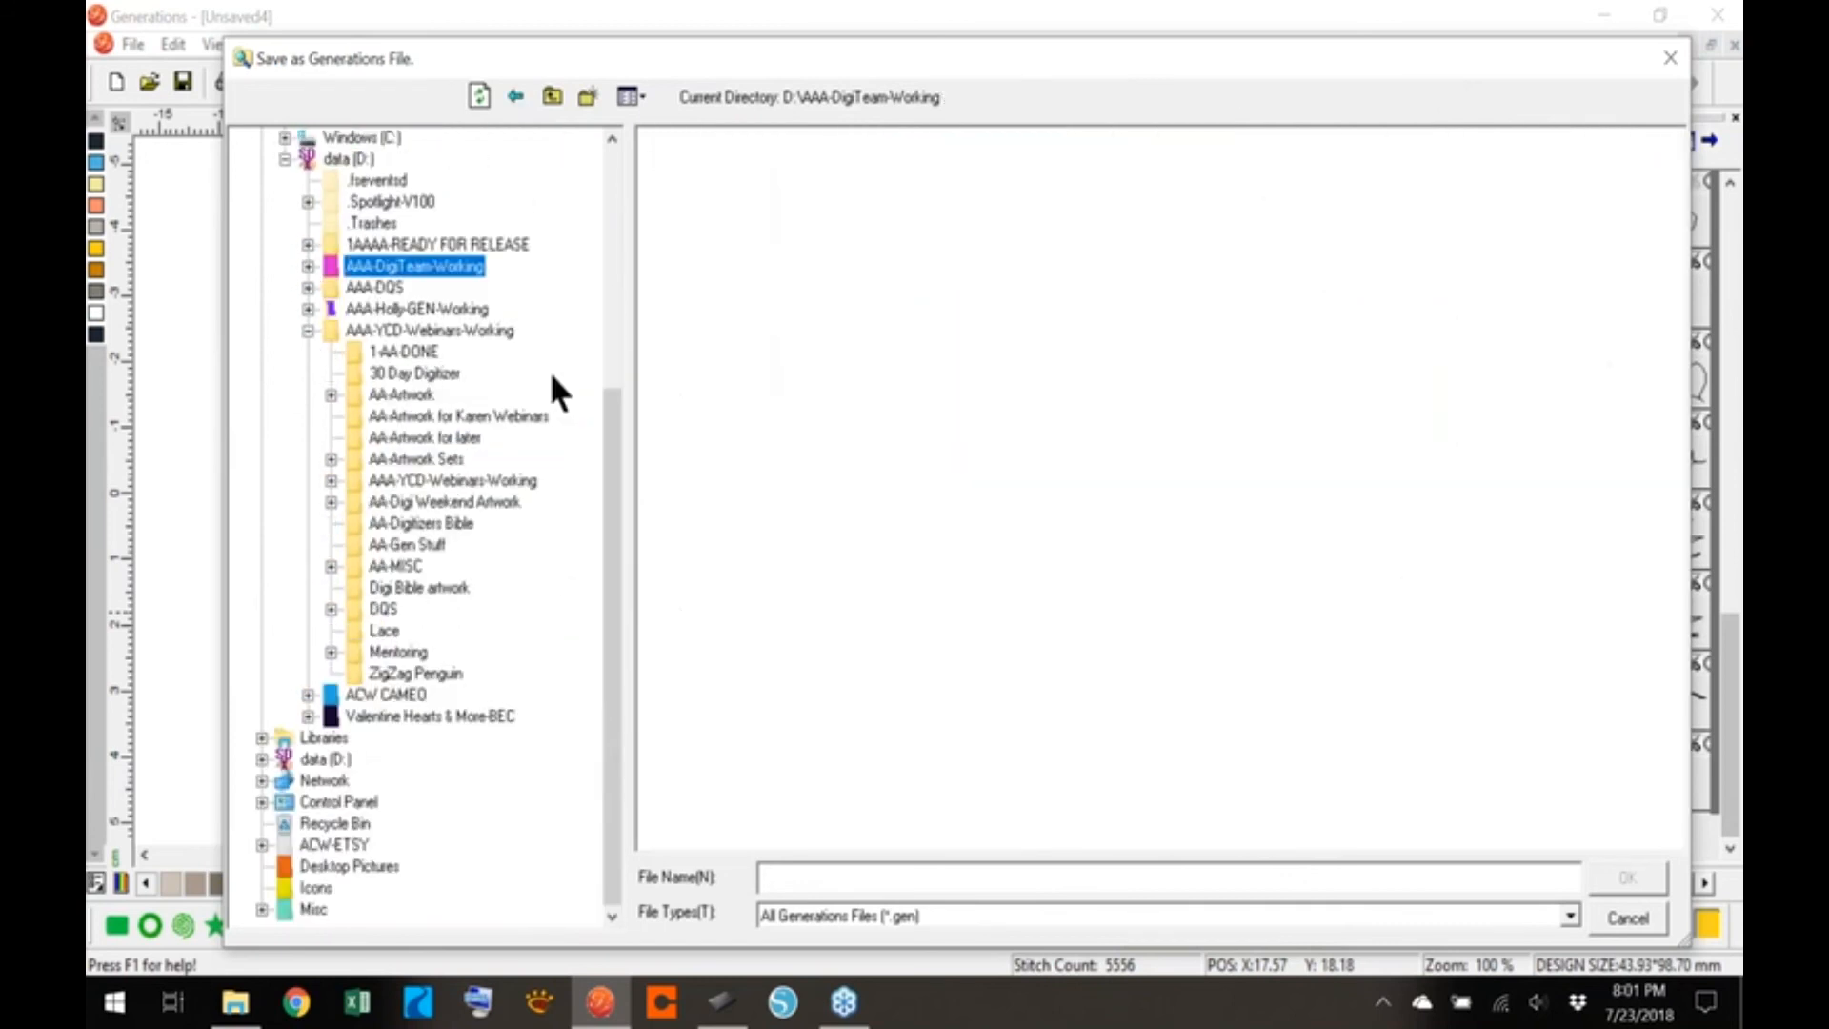
left_click(443, 546)
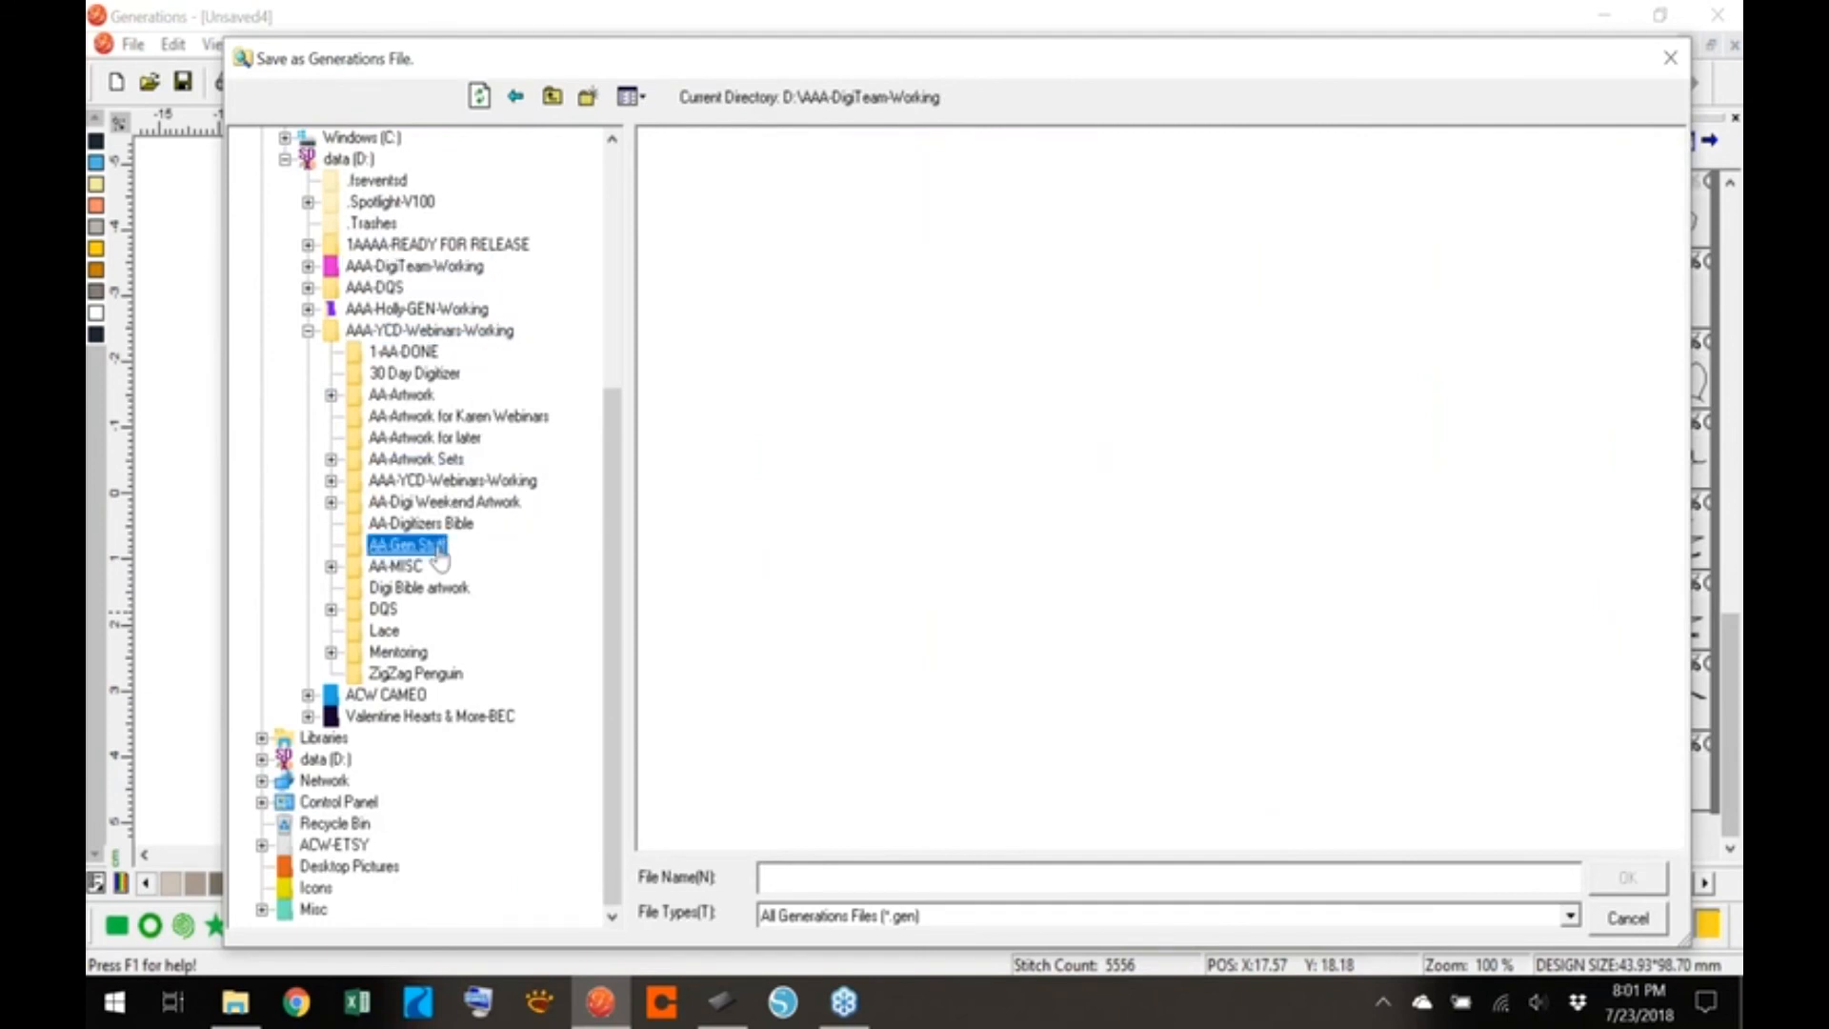
- Name the file Back to School-Pencil and save it
left_click(762, 875)
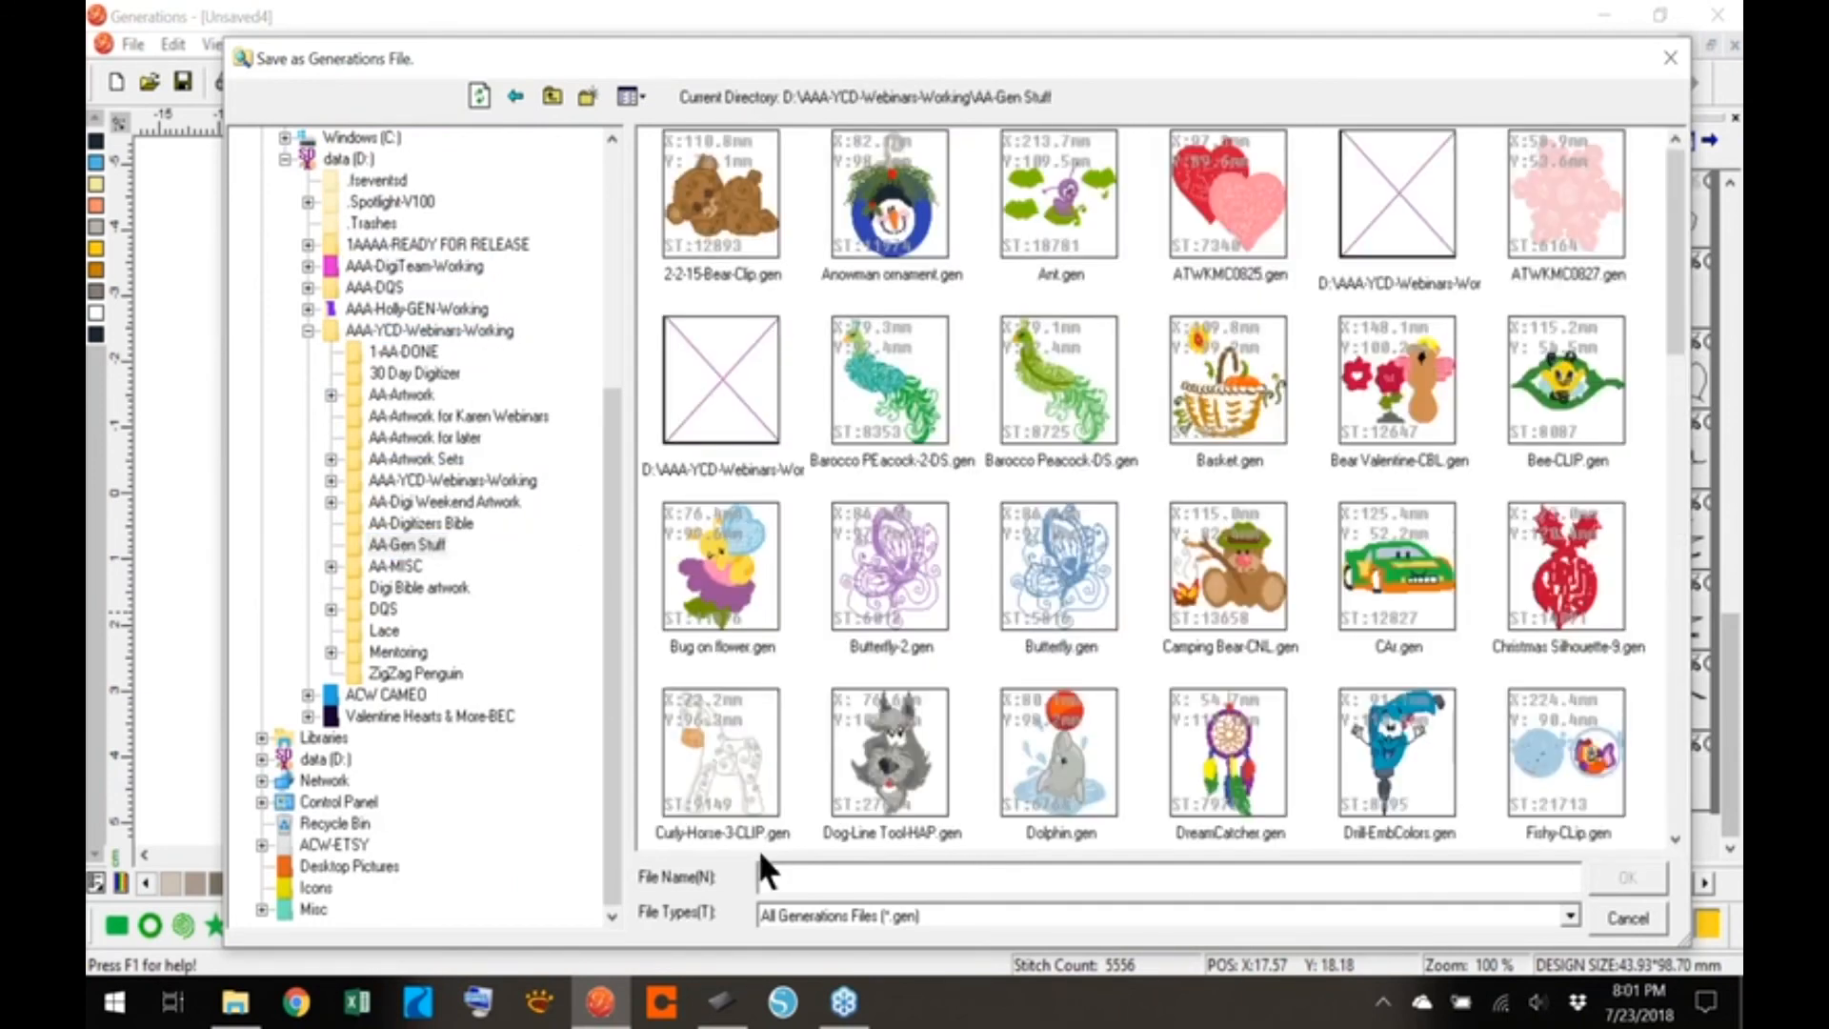
type("Back toschho")
key("BackSpace")
key("BackSpace")
key("BackSpace")
type("School-Penci")
key("Return")
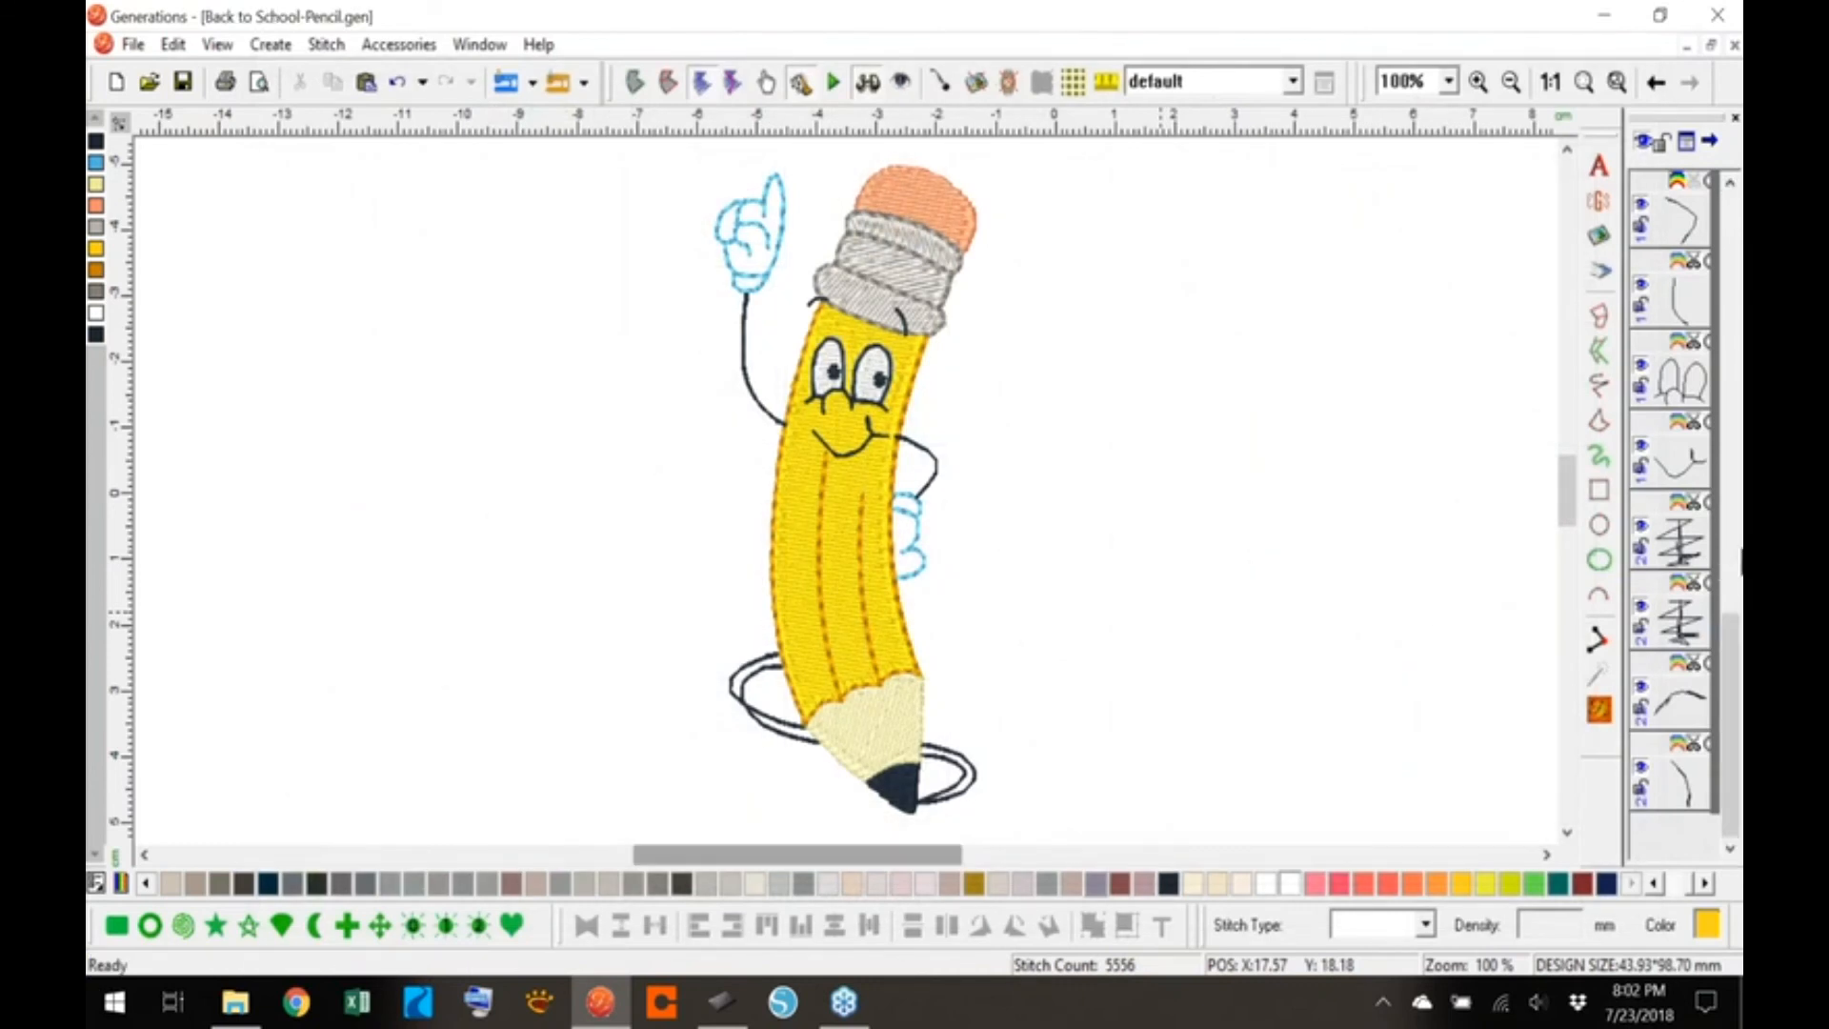
left_click(1742, 552)
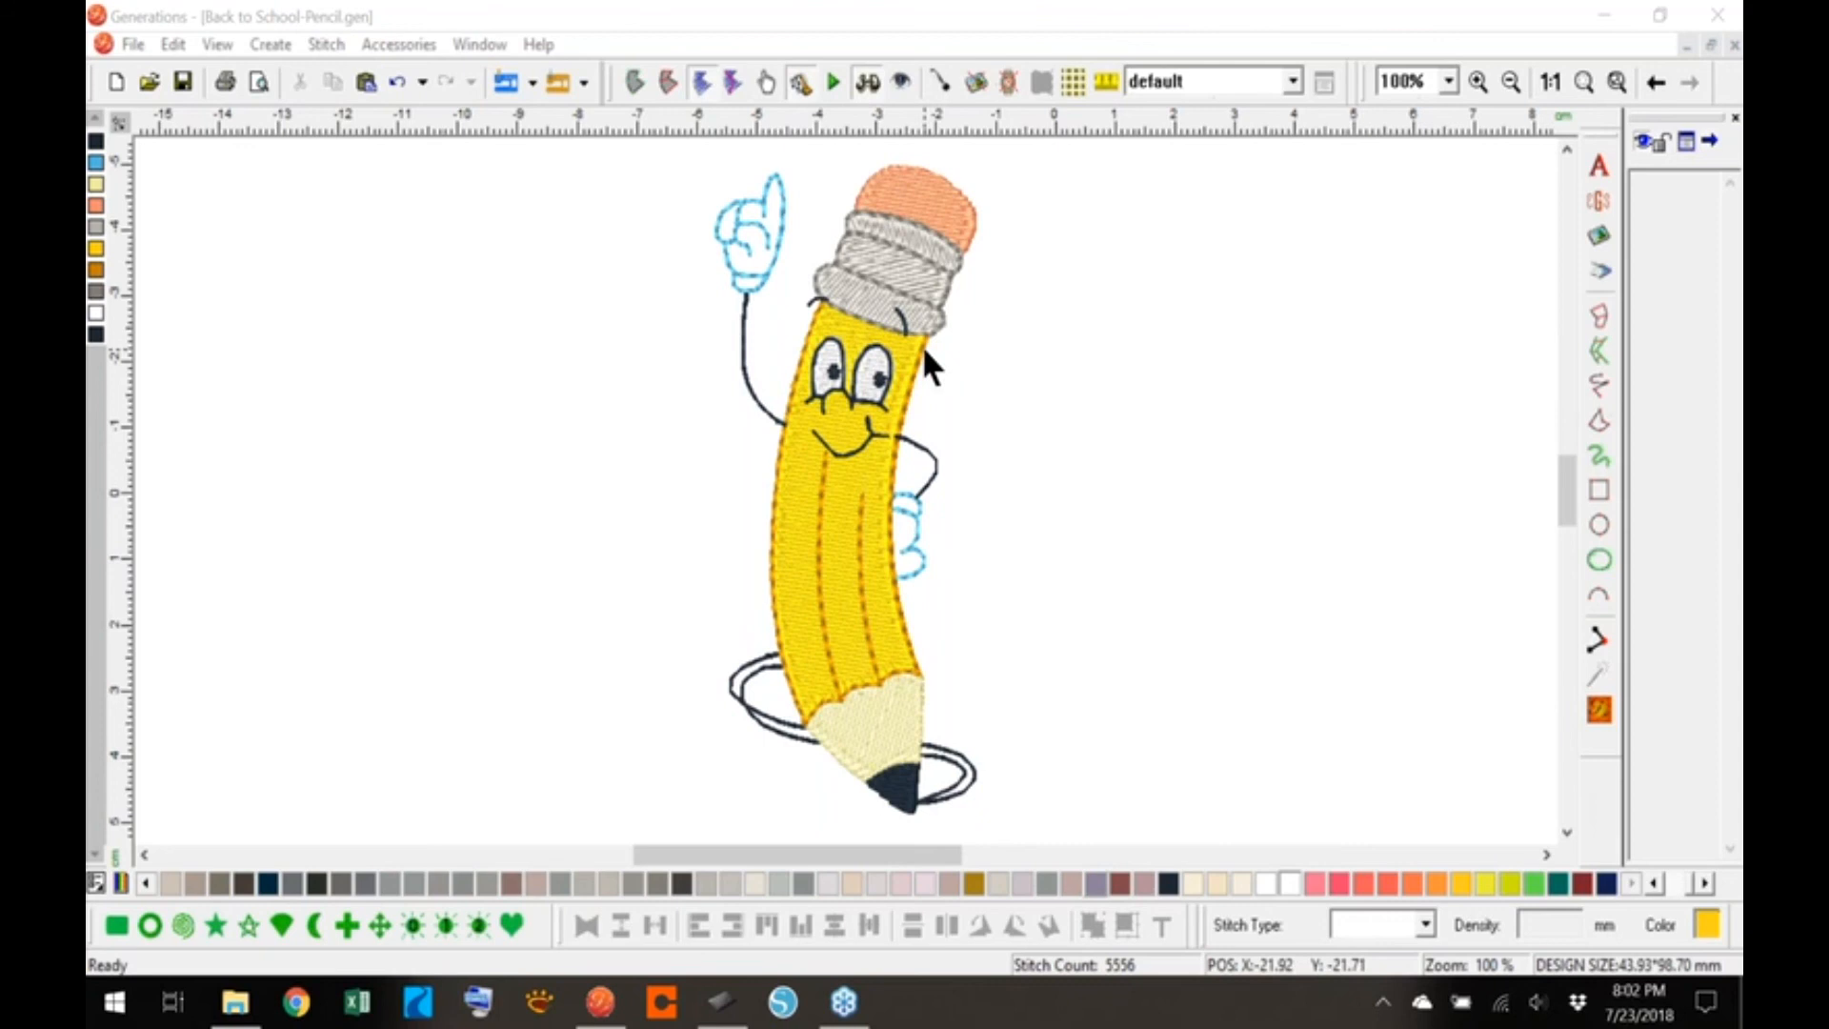
- Change the eraser's stitch type to Arc and move its arc point onto the lower metal band, updating the stitches
left_click(926, 191)
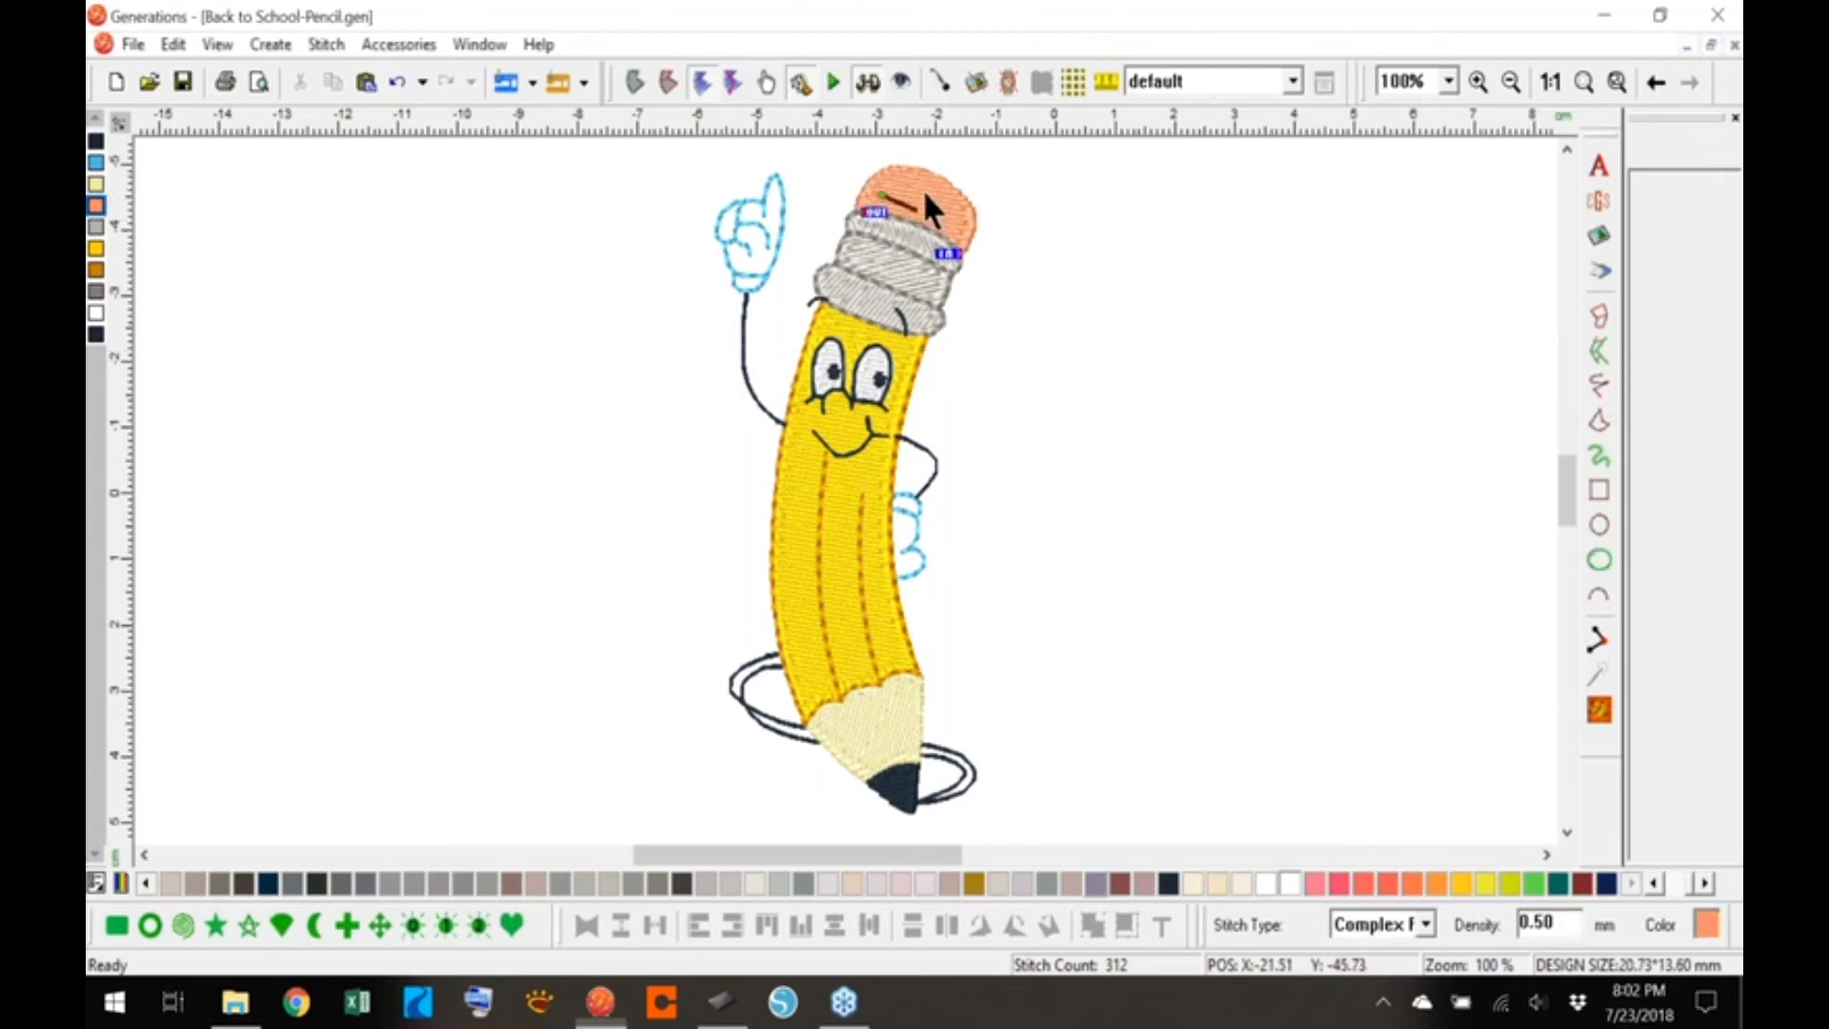
left_click(1429, 925)
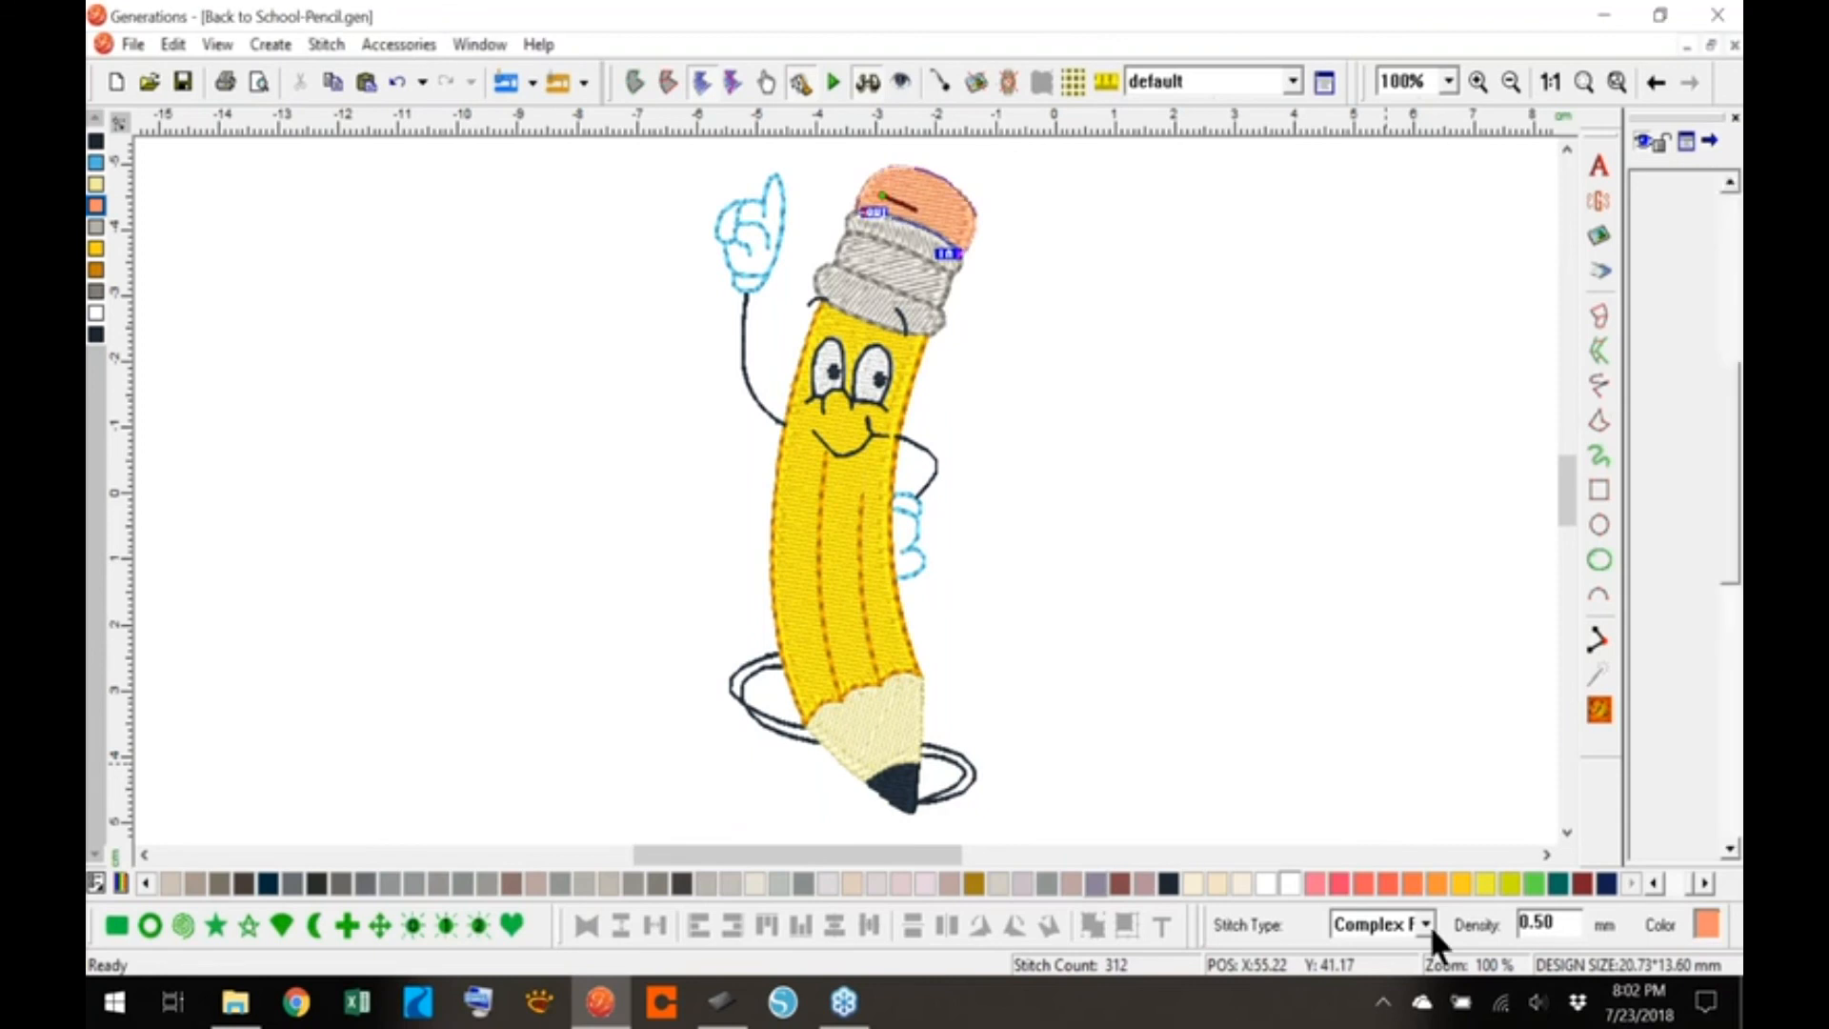
left_click(1427, 922)
left_click(1369, 895)
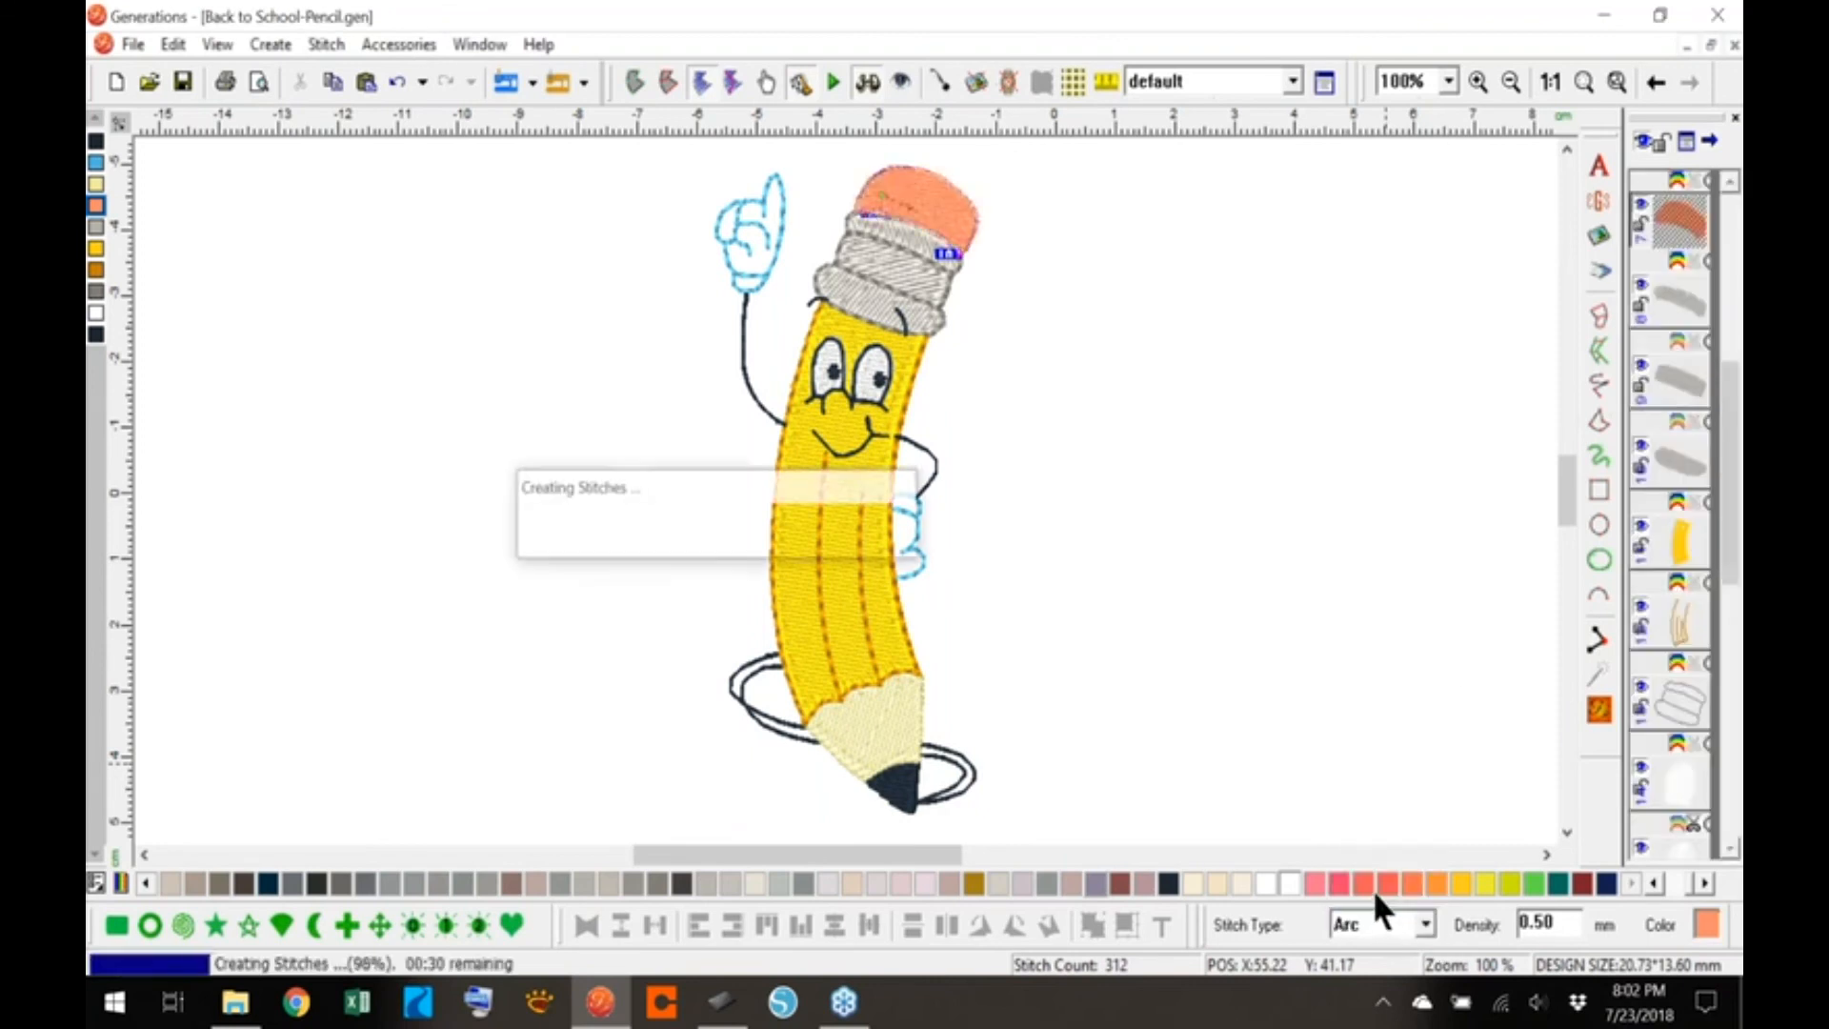
mouse_move(1025, 488)
left_mouse_down()
mouse_move(930, 395)
mouse_move(880, 292)
left_mouse_up()
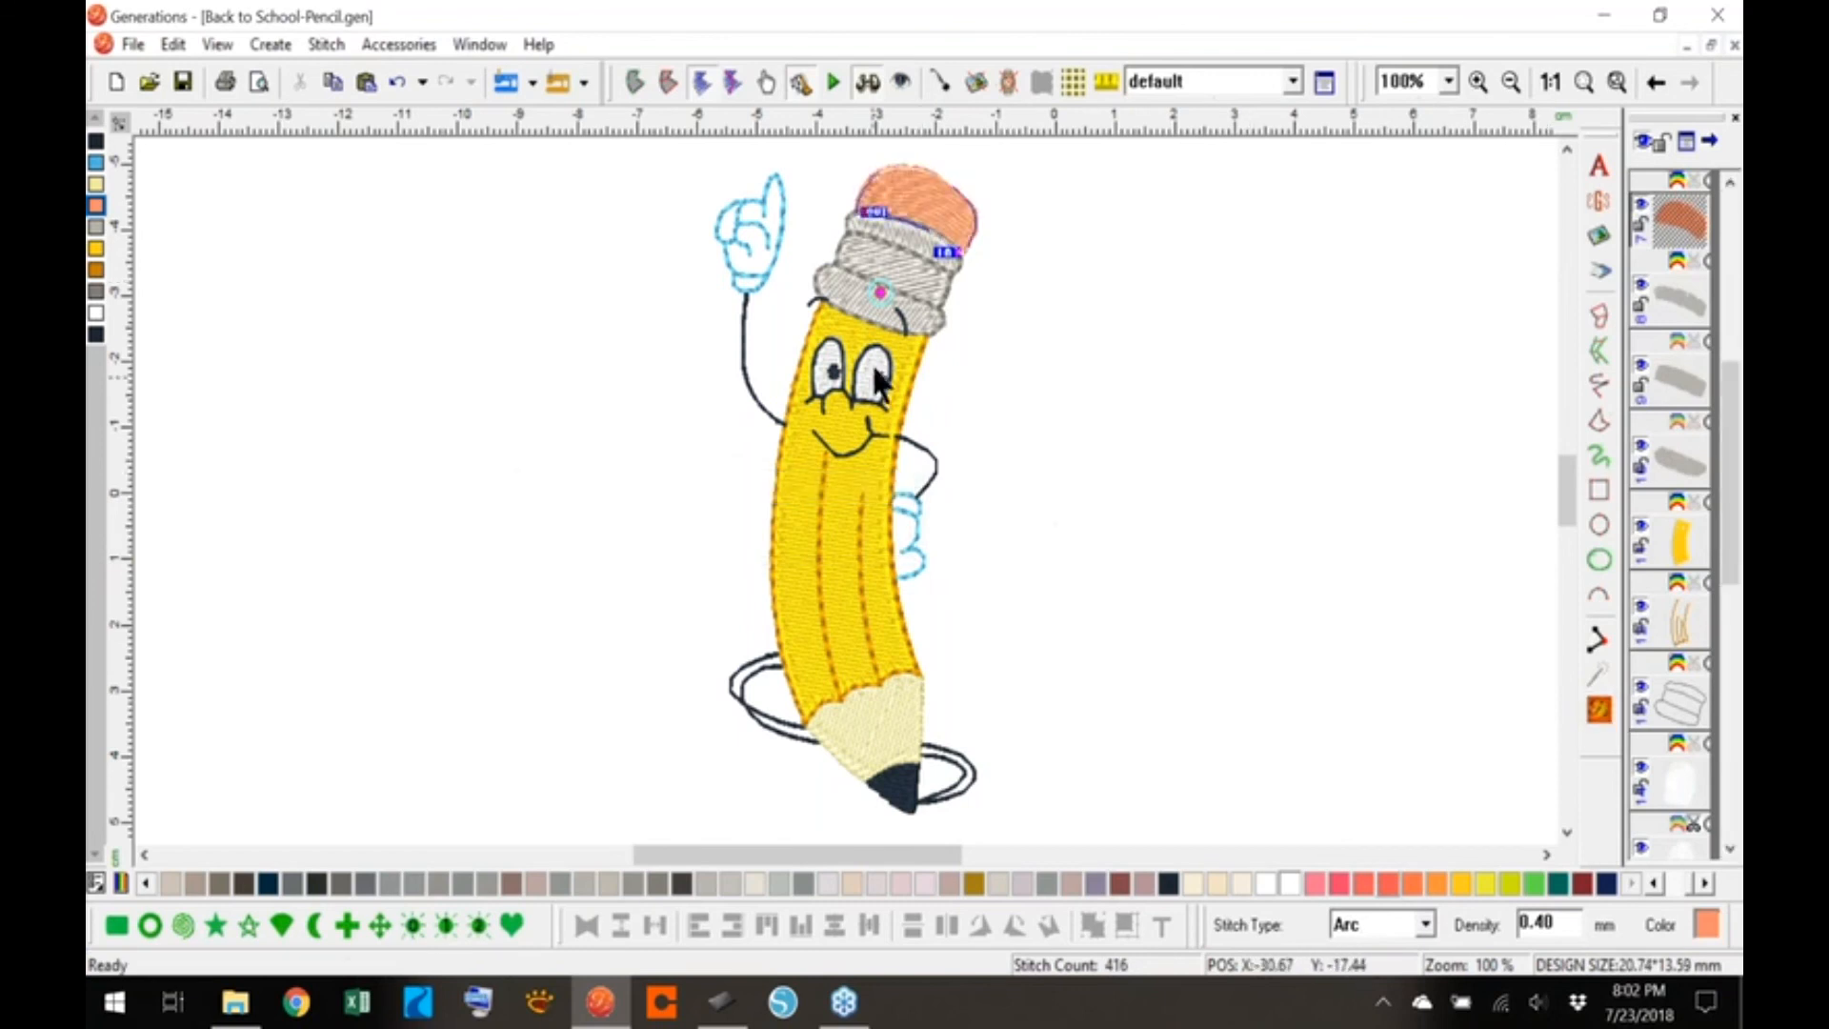
left_click(1600, 710)
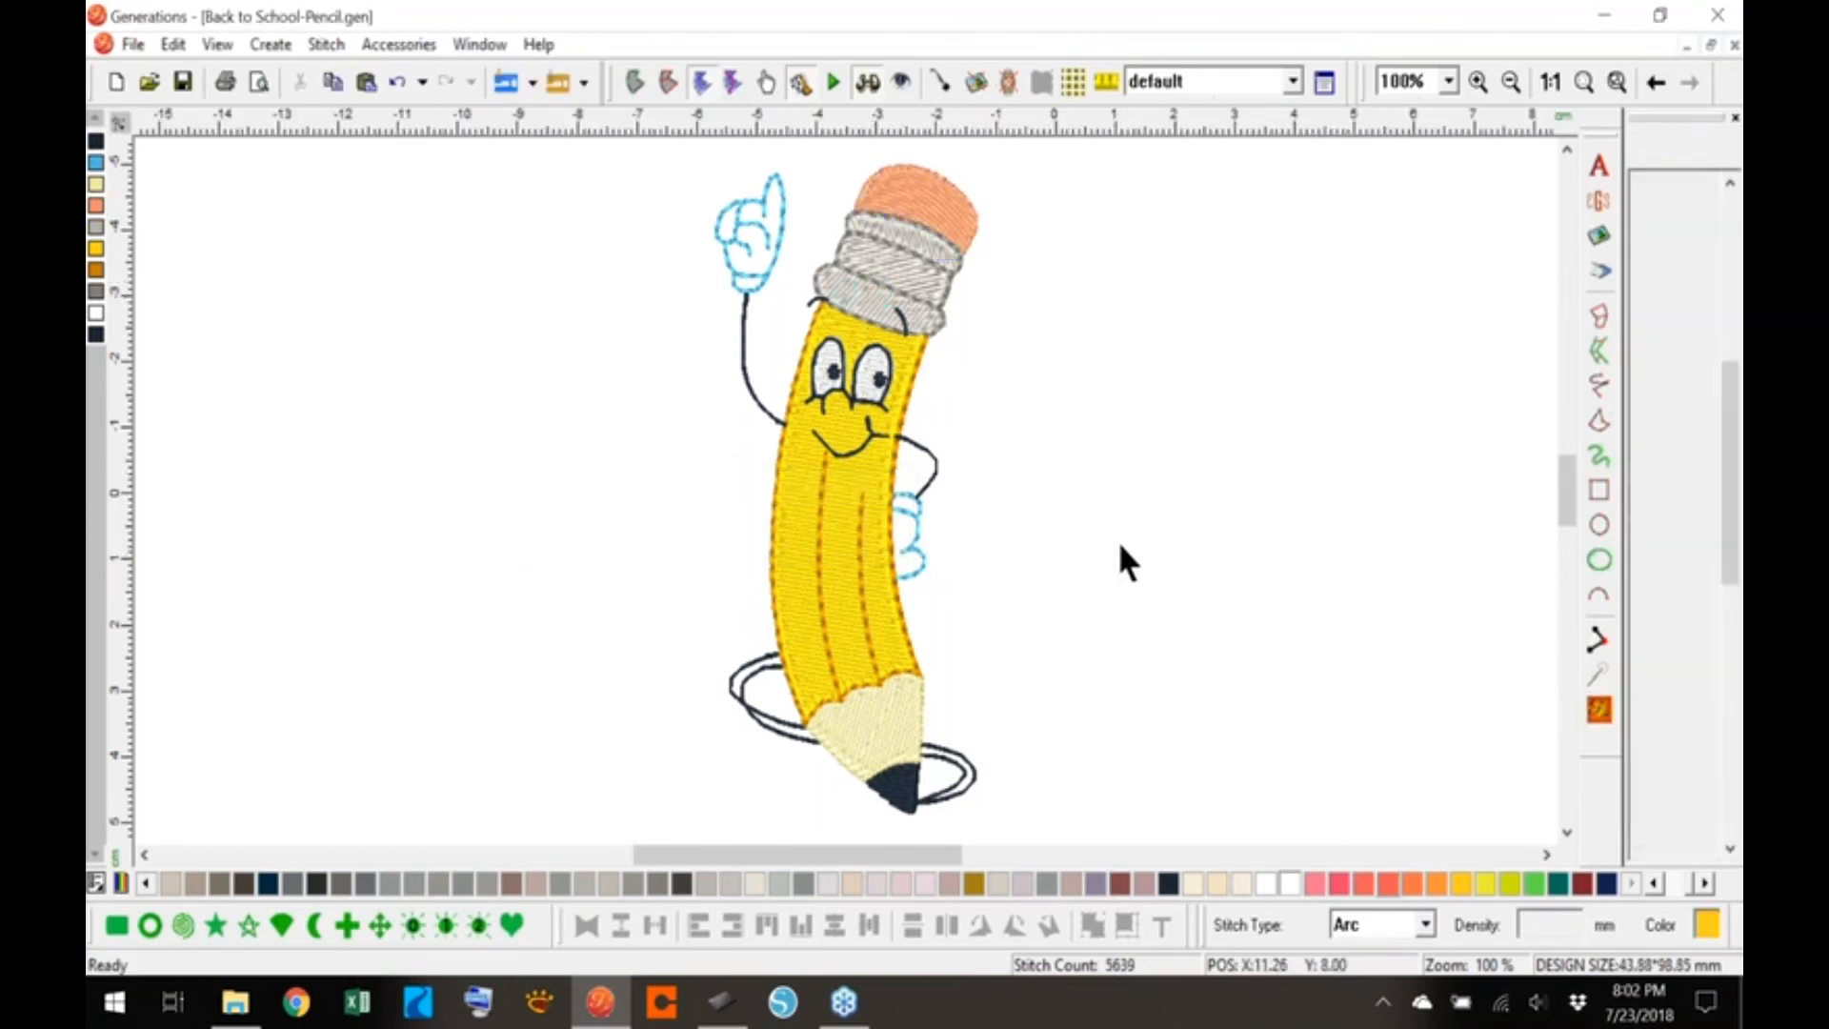
- Change the cream wood section above the pencil point to the Arc stitch type and update its stitches
left_click(899, 715)
left_click(1425, 924)
left_click(1372, 892)
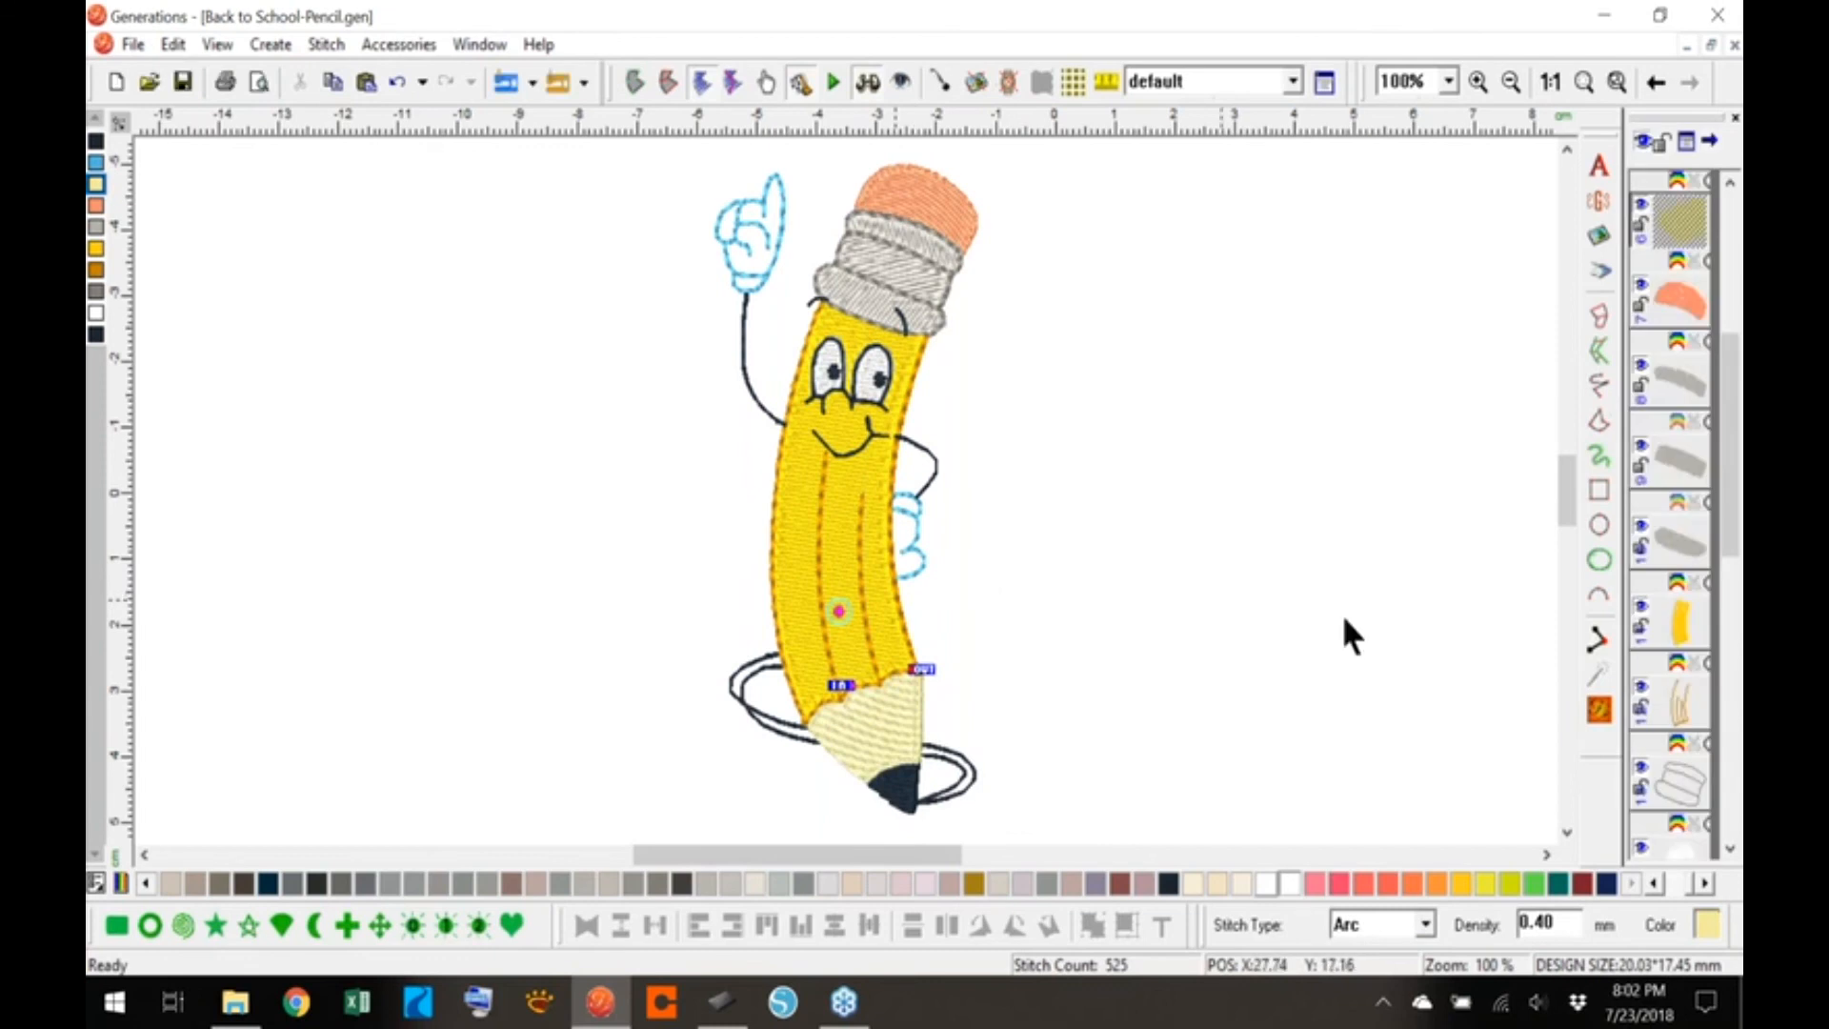
left_click(1600, 709)
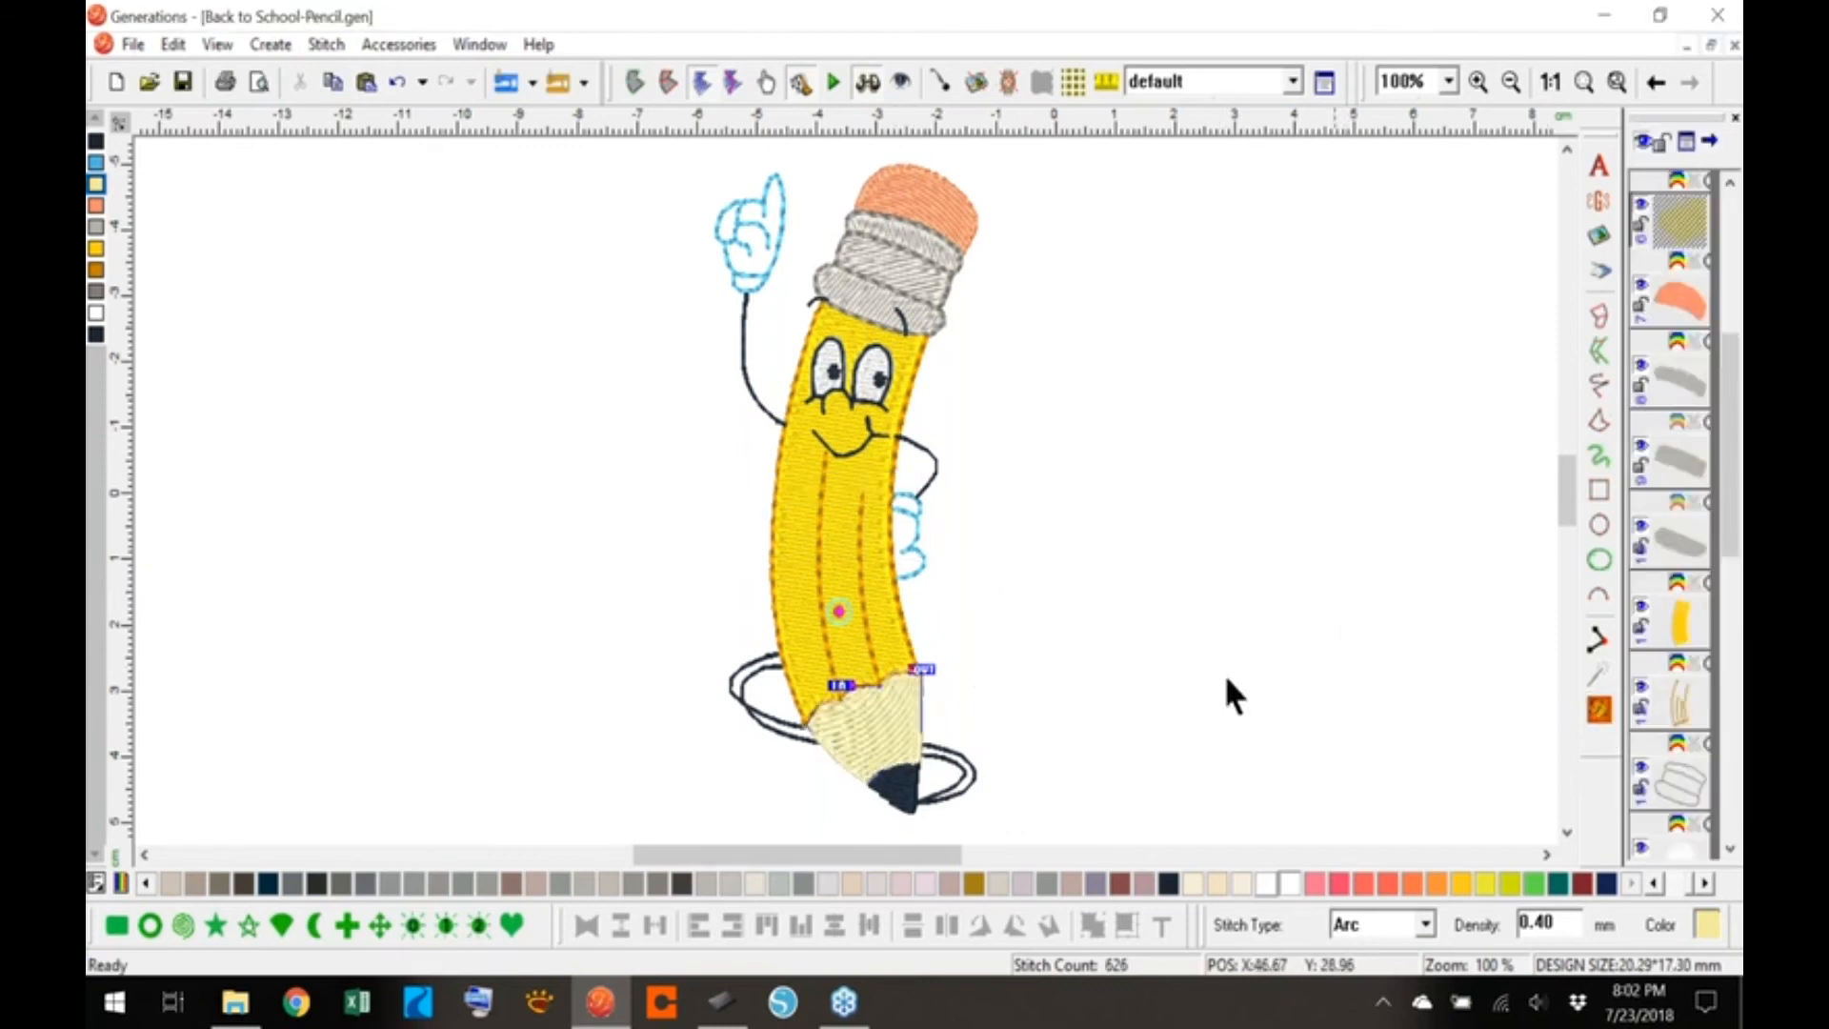
left_click(1600, 708)
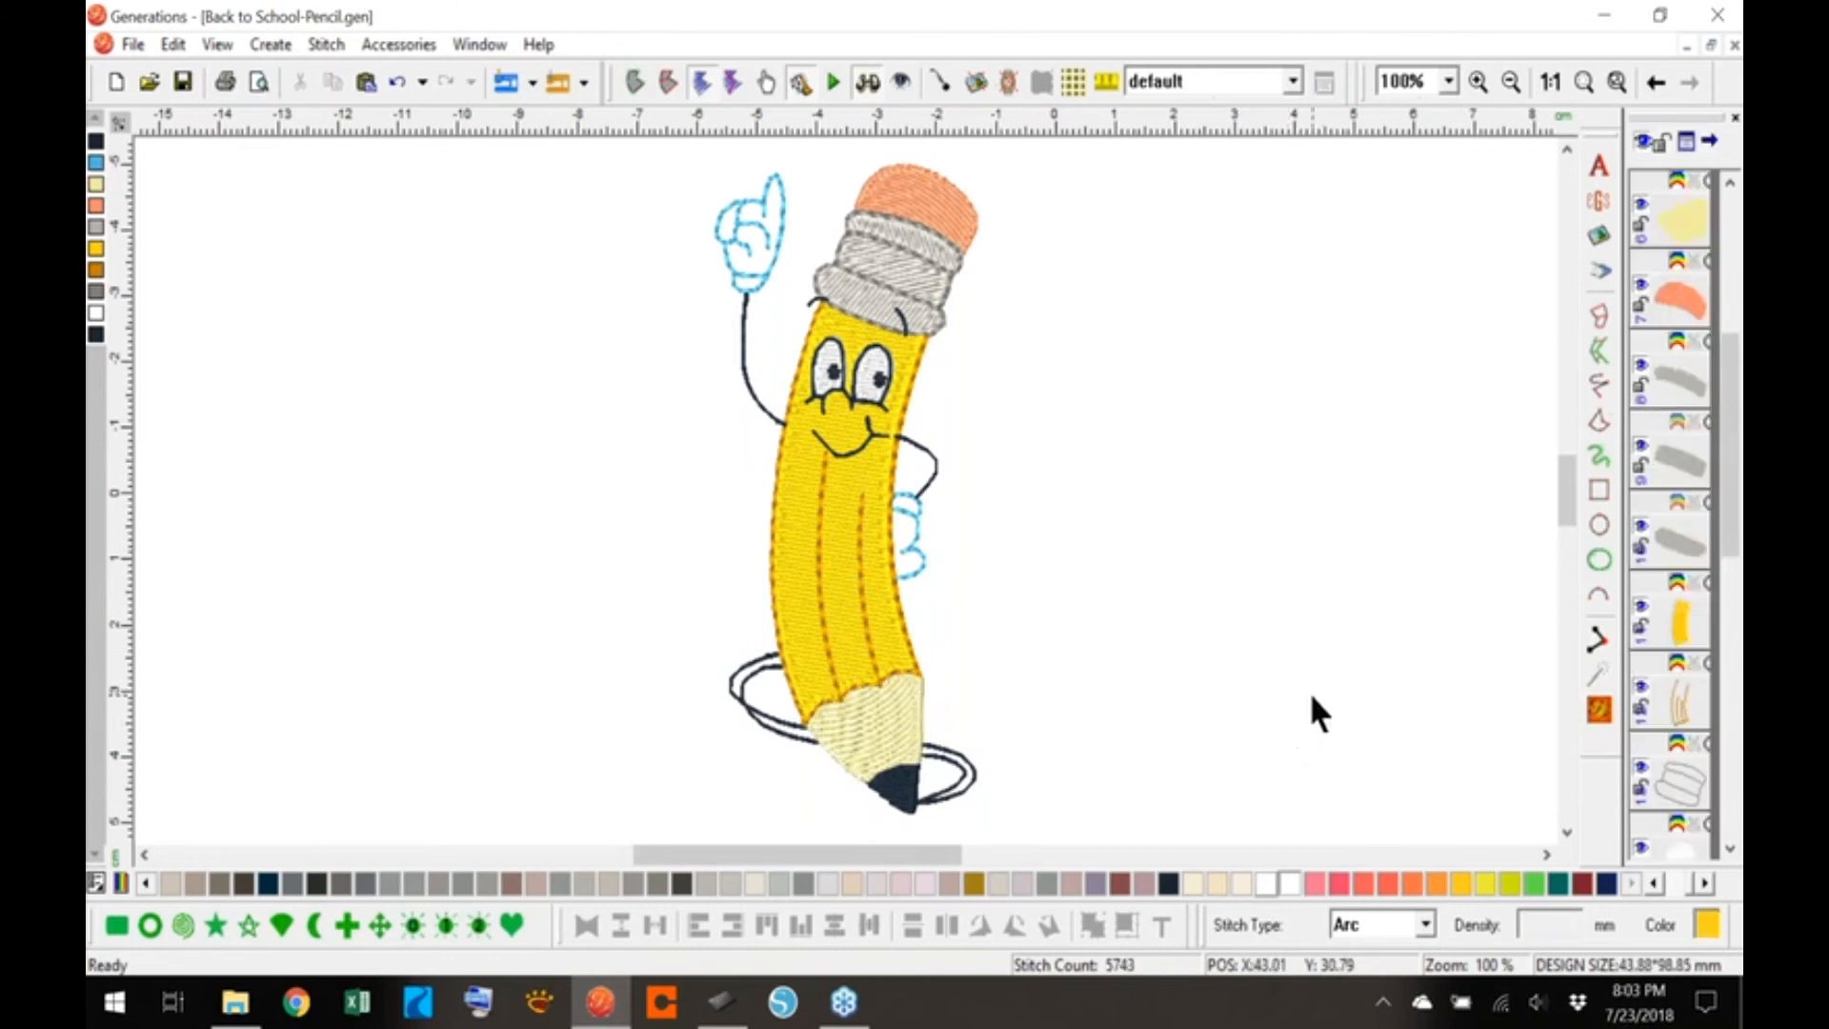
- Load the artwork Back to School-color10-EC.jpg from the AAA-YCD-Webinars-Working folder as the background graphic
left_click(1728, 259)
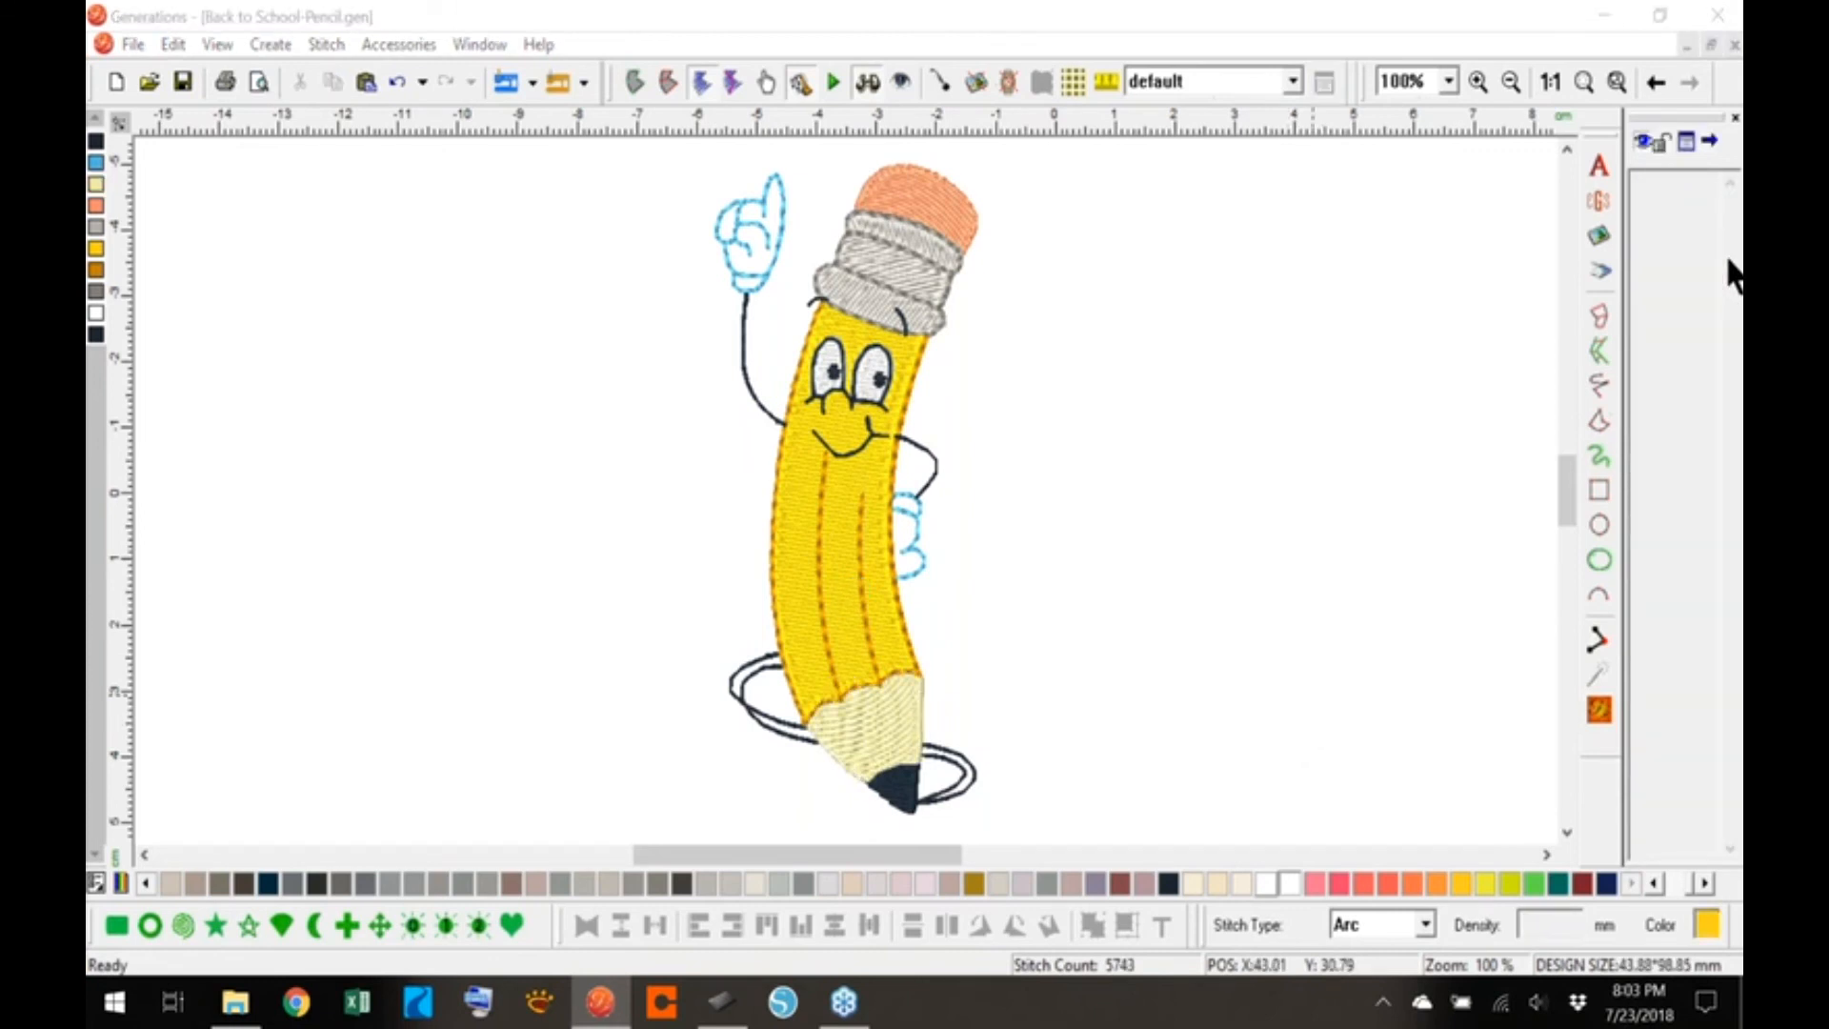
left_click(1601, 235)
left_click_drag(1433, 272, 1435, 713)
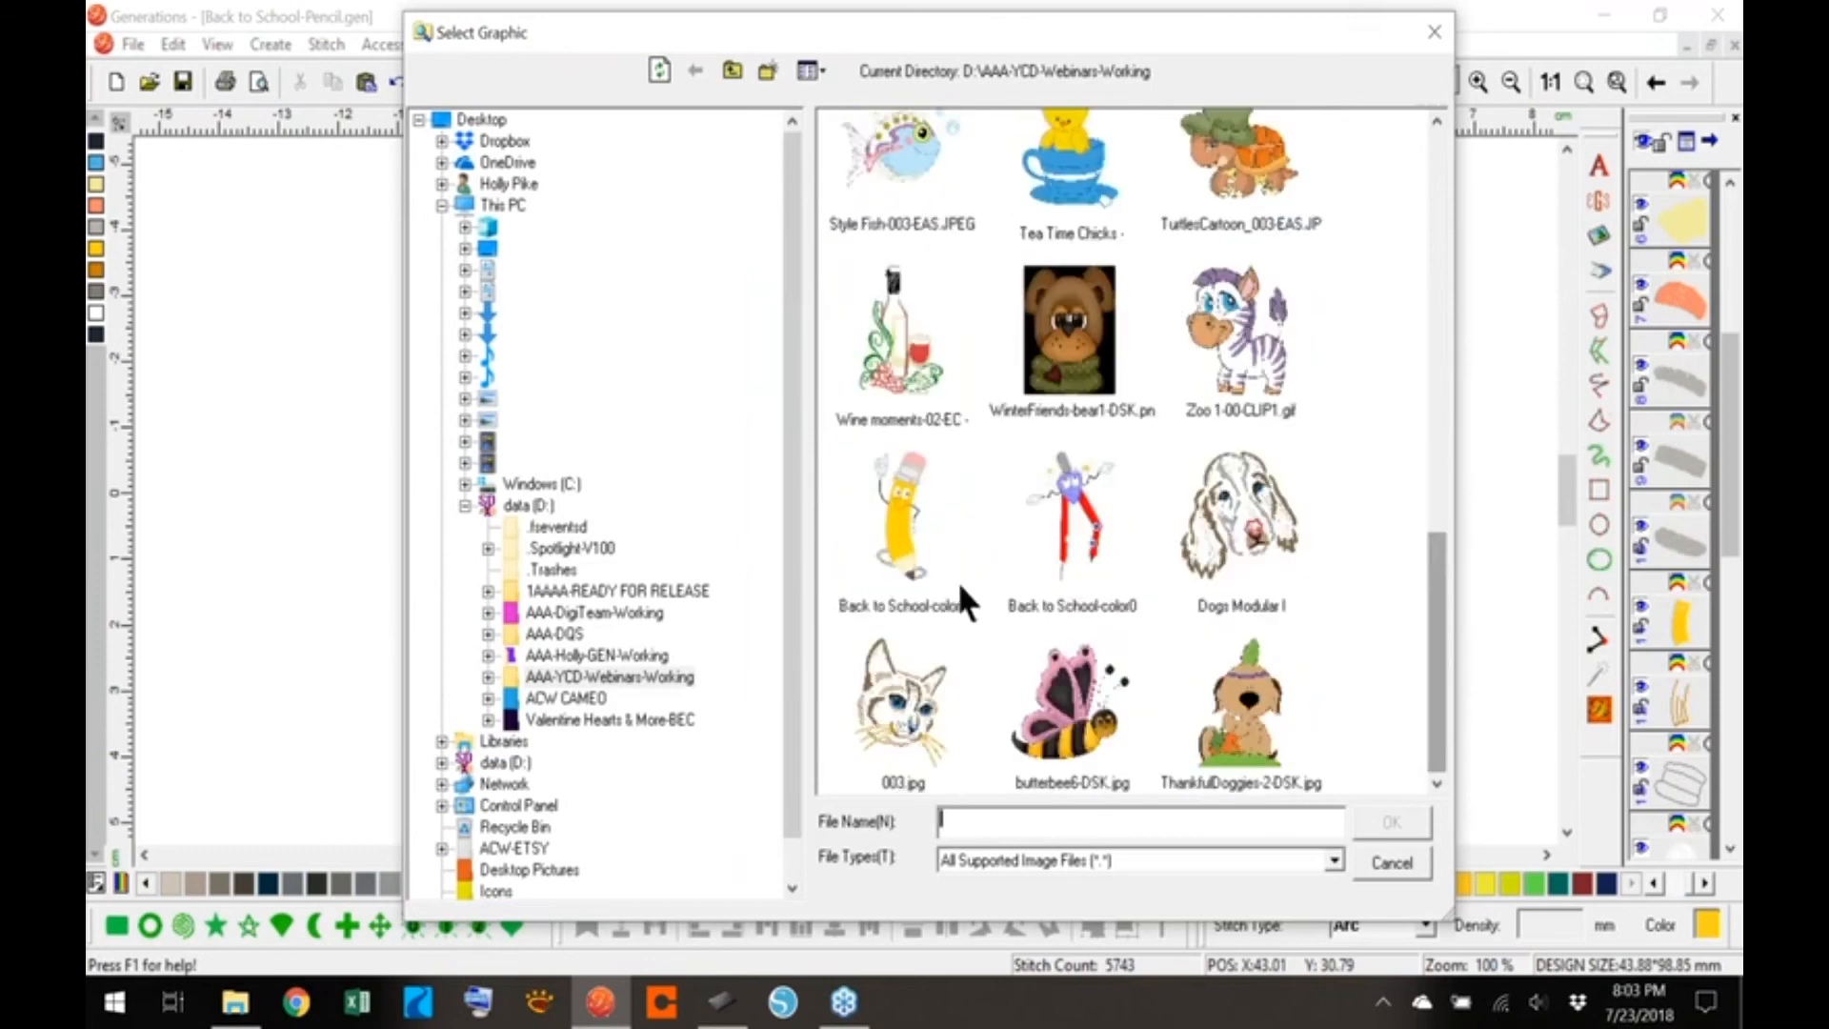
left_click(909, 551)
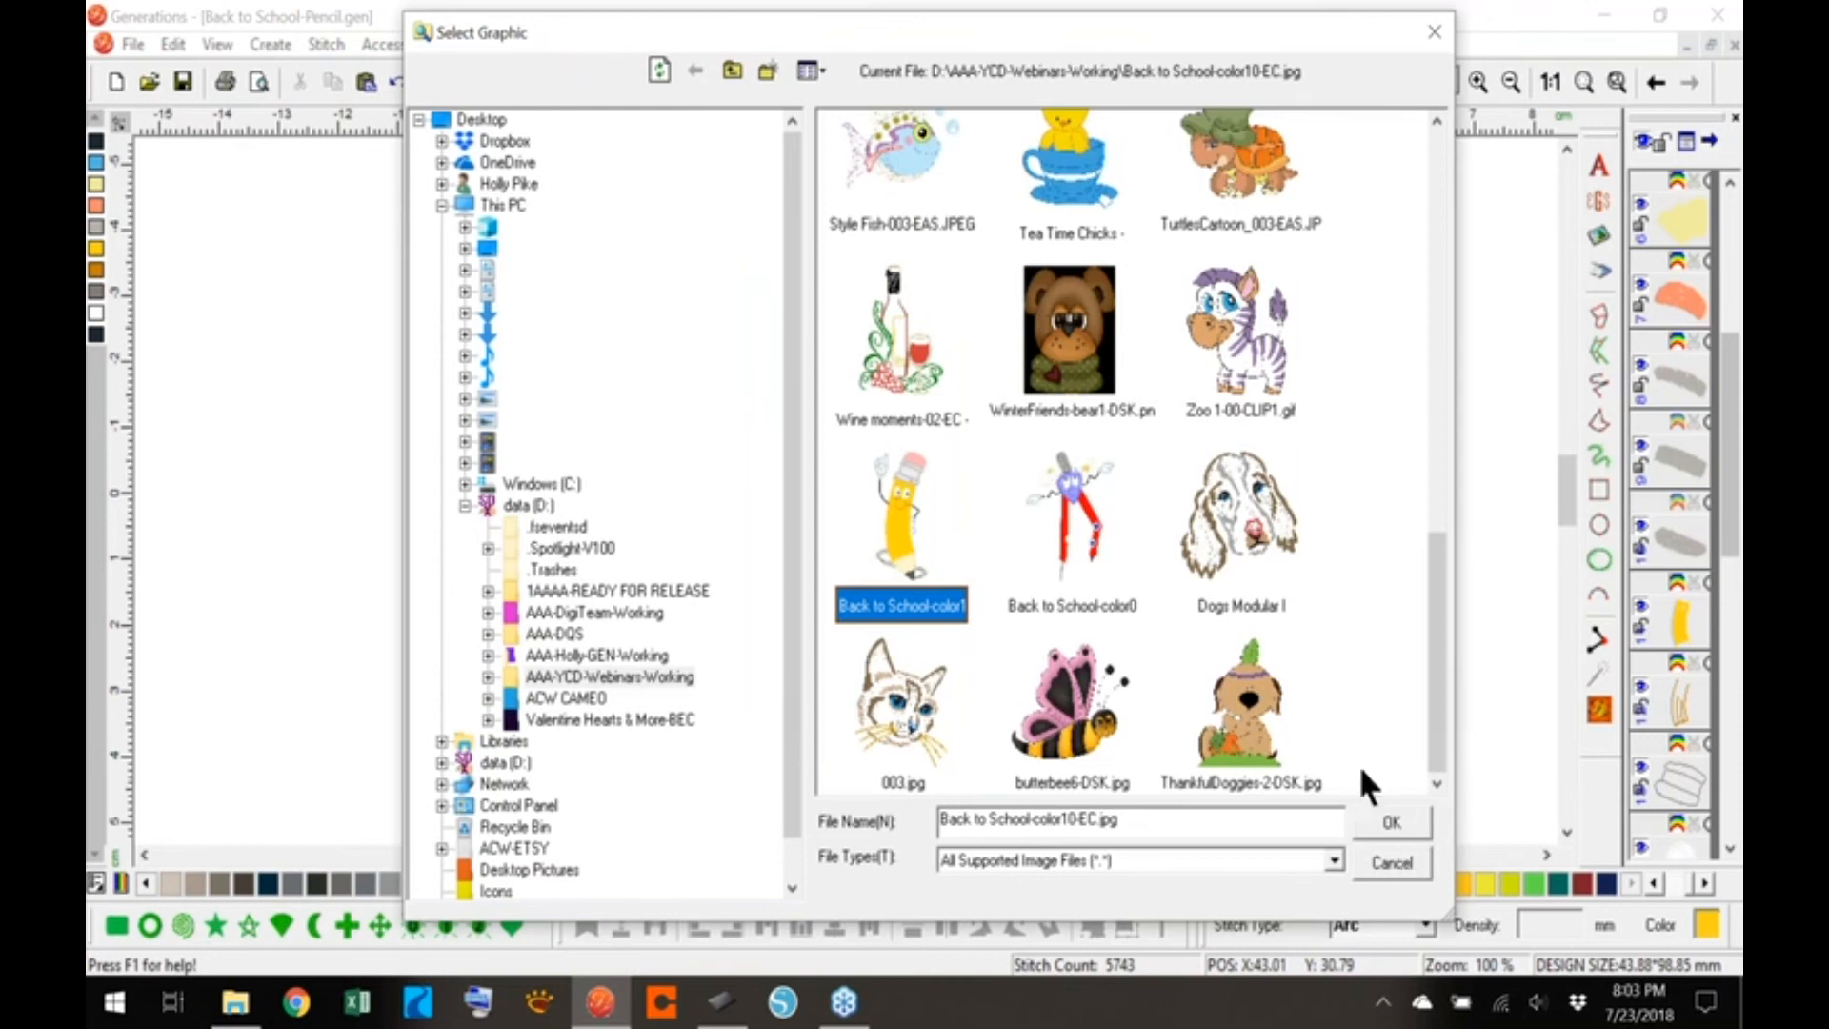
left_click(1409, 831)
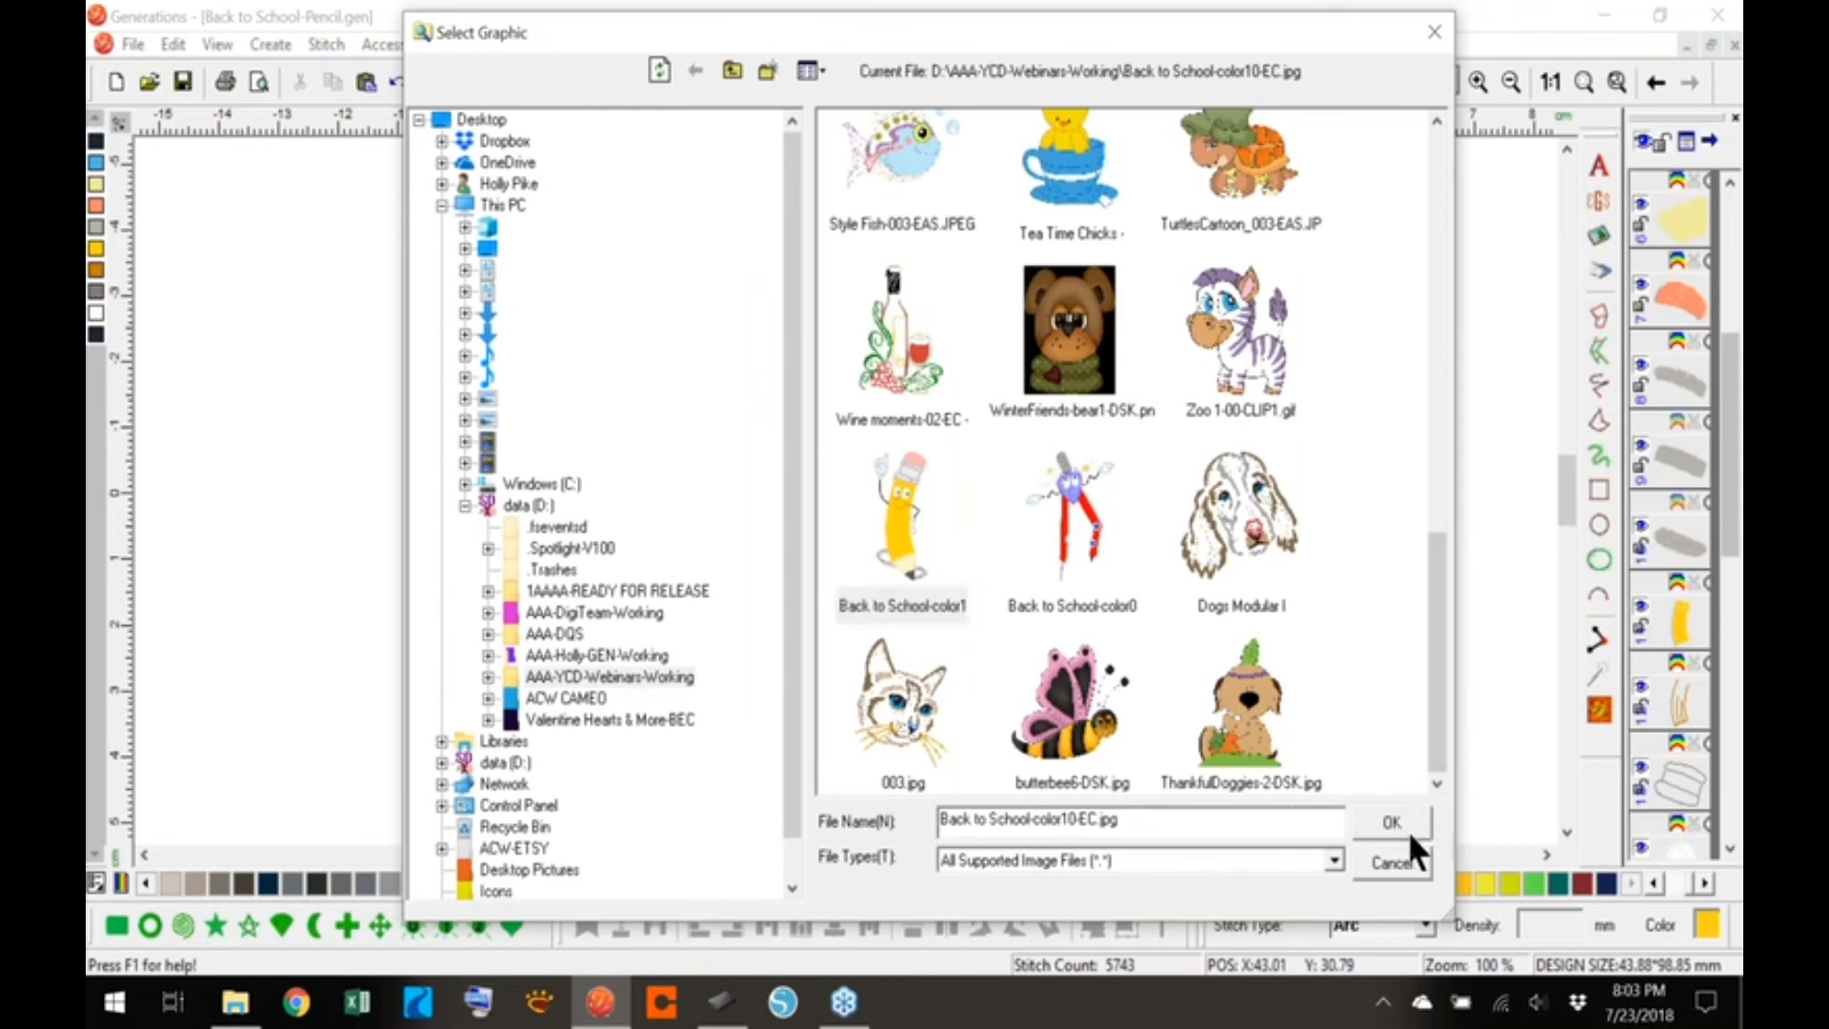